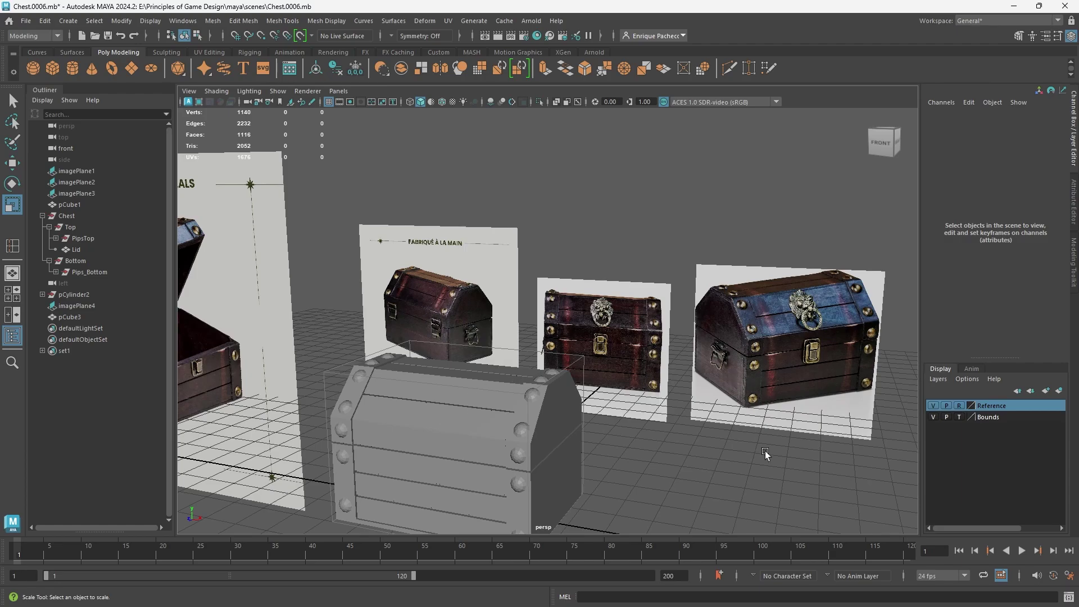
Step: Delete the construction history of the objects from pCube1 through pCube3, including the whole Chest group
{"action": "middle_click_drag", "start_coordinate": [711, 457], "coordinate": [765, 339], "text": "alt"}
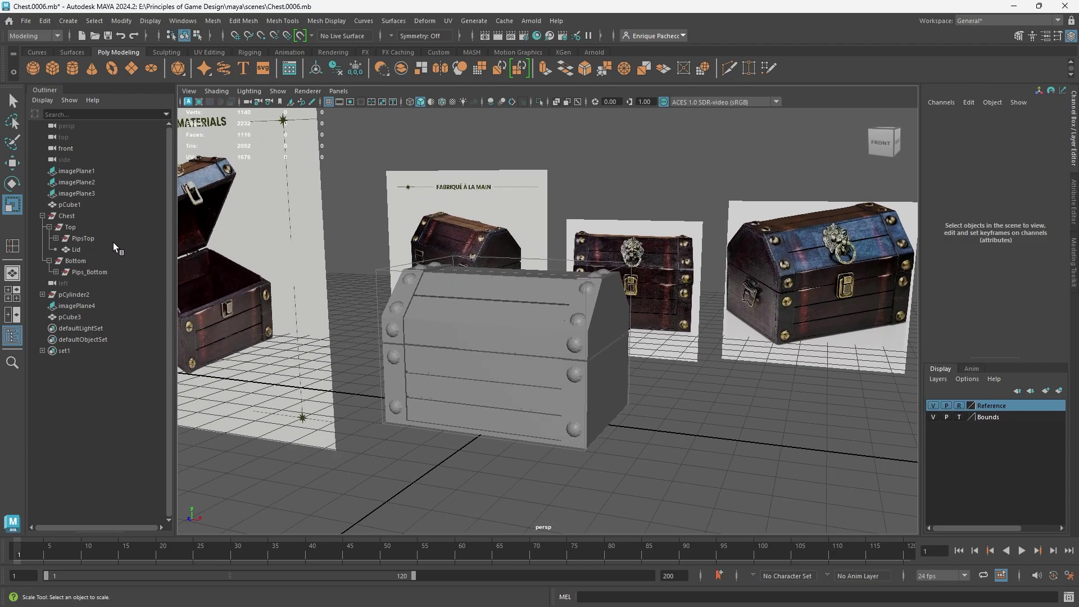
{"action": "left_click", "coordinate": [79, 317]}
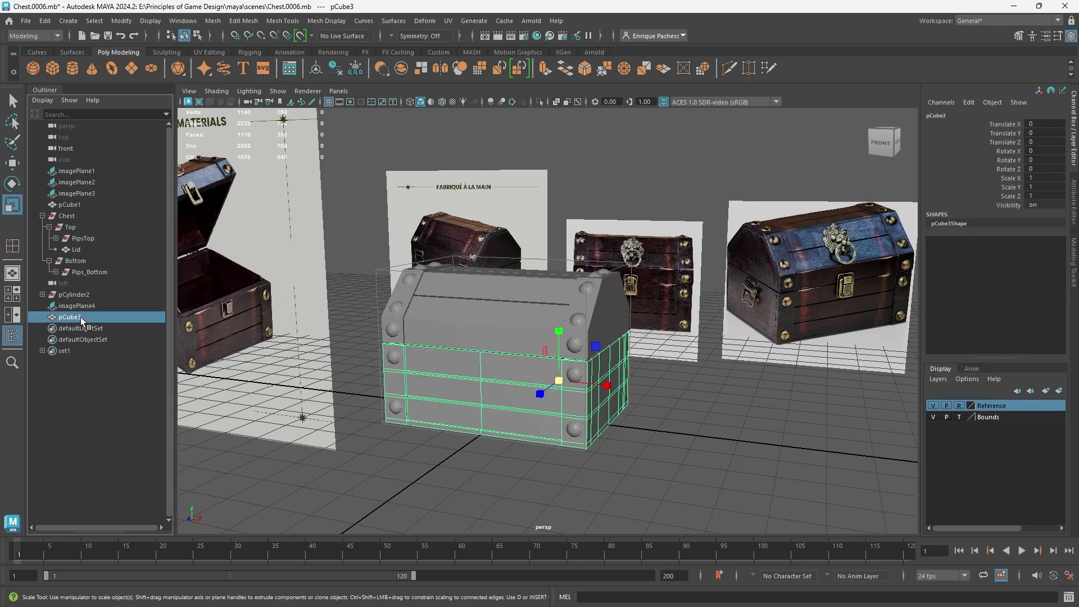
{"action": "left_click", "coordinate": [83, 304]}
{"action": "left_click", "coordinate": [84, 298]}
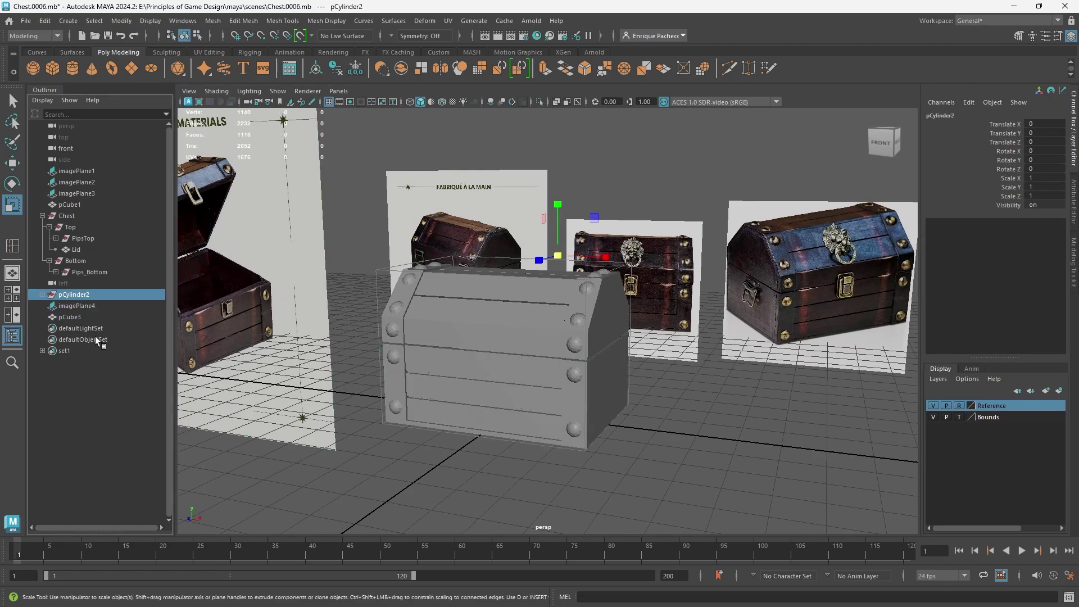
{"action": "left_click", "coordinate": [83, 318]}
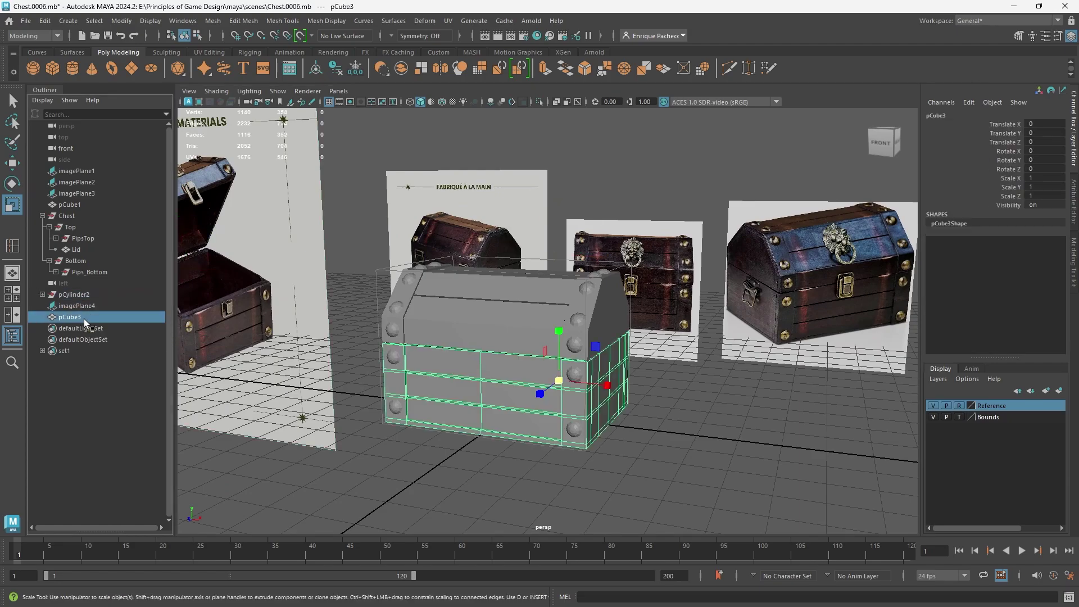
{"action": "left_click", "coordinate": [79, 214], "text": "shift"}
{"action": "left_click", "coordinate": [84, 206], "text": "shift"}
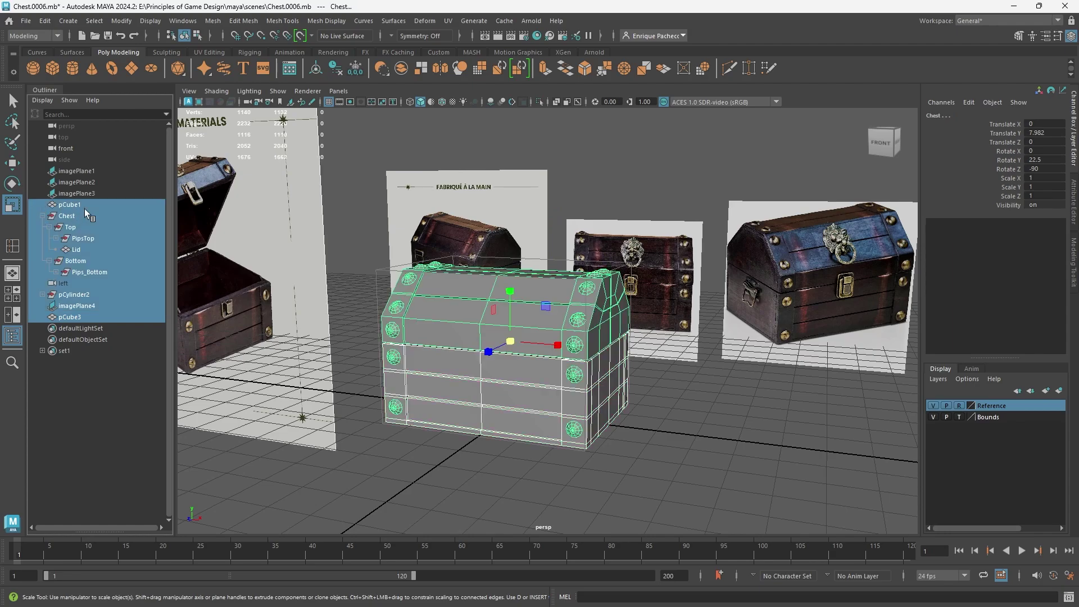
{"action": "left_click", "coordinate": [53, 19]}
{"action": "mouse_move", "coordinate": [103, 153]}
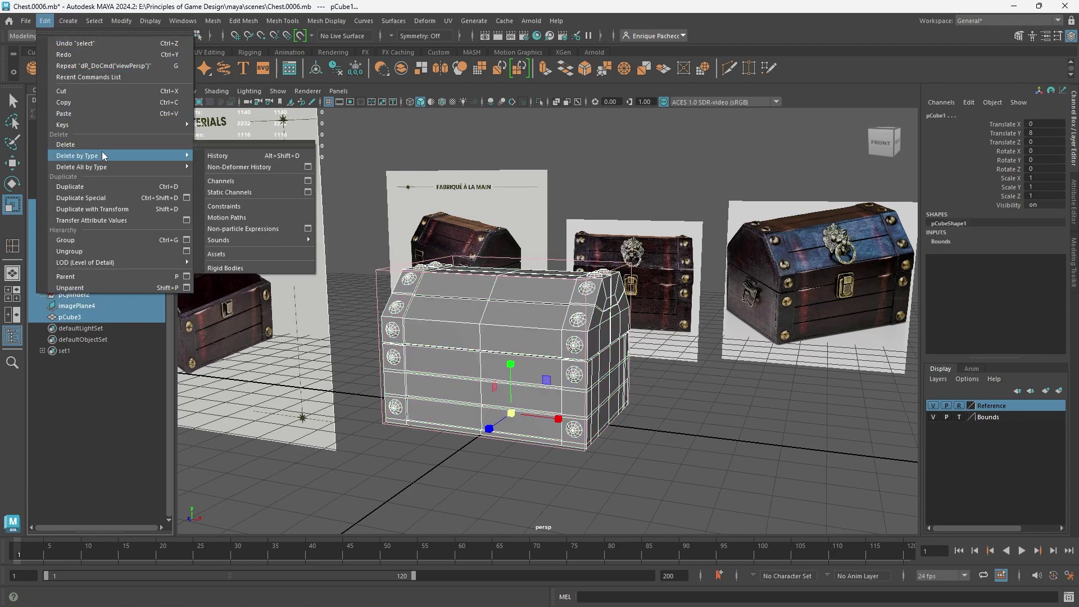
{"action": "left_click", "coordinate": [214, 160]}
Step: Rename the lower chest mesh pCube3 as Base and place it inside the Bottom group
{"action": "left_click", "coordinate": [70, 316]}
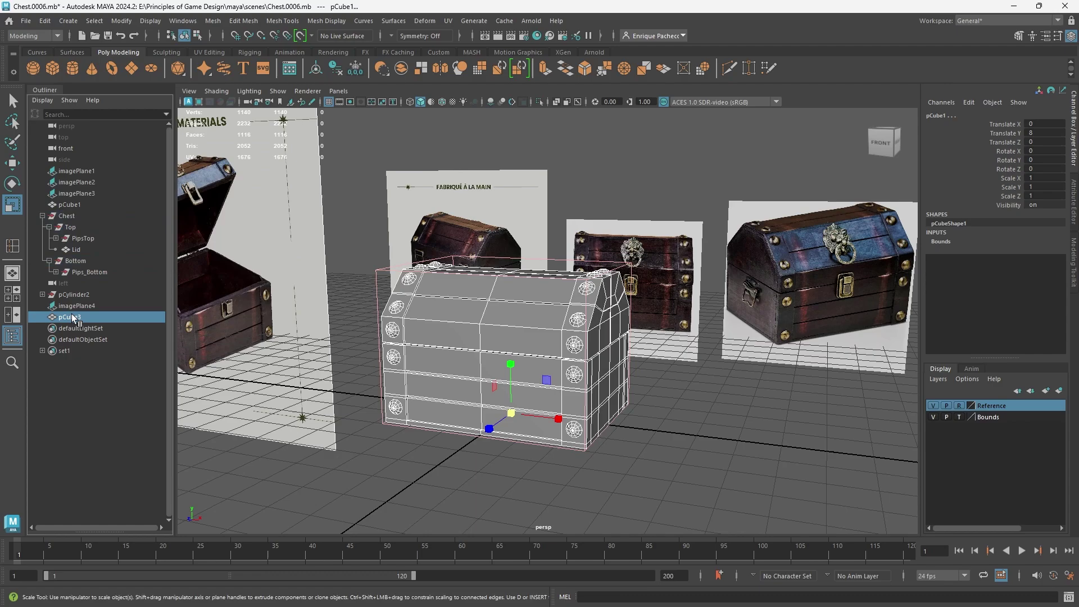
{"action": "double_click", "coordinate": [71, 317]}
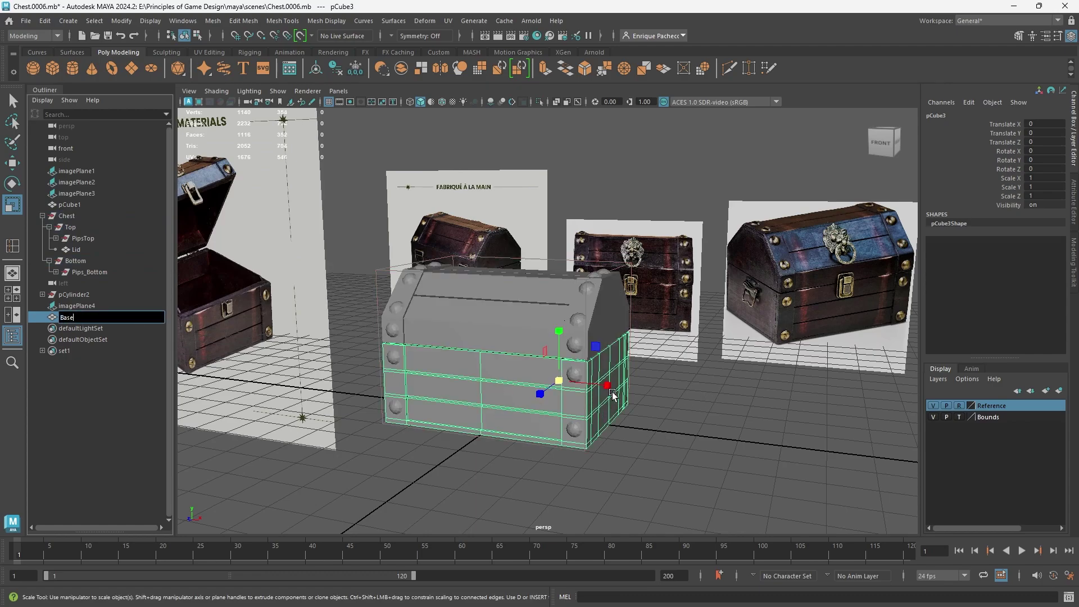
{"action": "key", "text": "Return"}
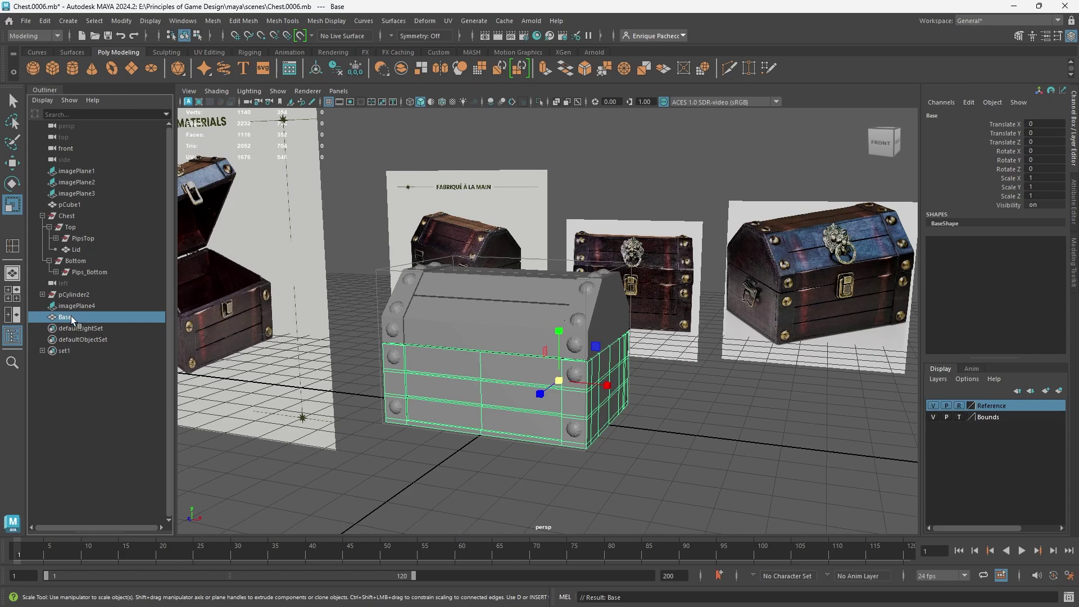
{"action": "left_click_drag", "start_coordinate": [82, 261], "coordinate": [83, 261]}
{"action": "left_click", "coordinate": [83, 260]}
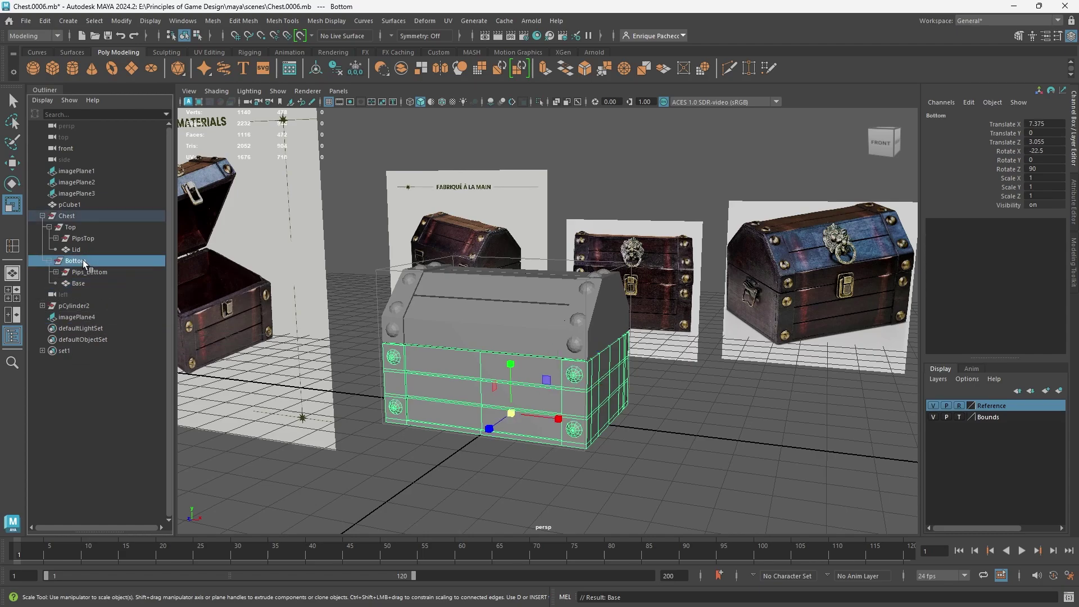
Step: Delete the leftover pCylinder2 group and save the scene incrementally as Chest.0007.mb
{"action": "left_click", "coordinate": [65, 307]}
{"action": "left_click", "coordinate": [43, 305]}
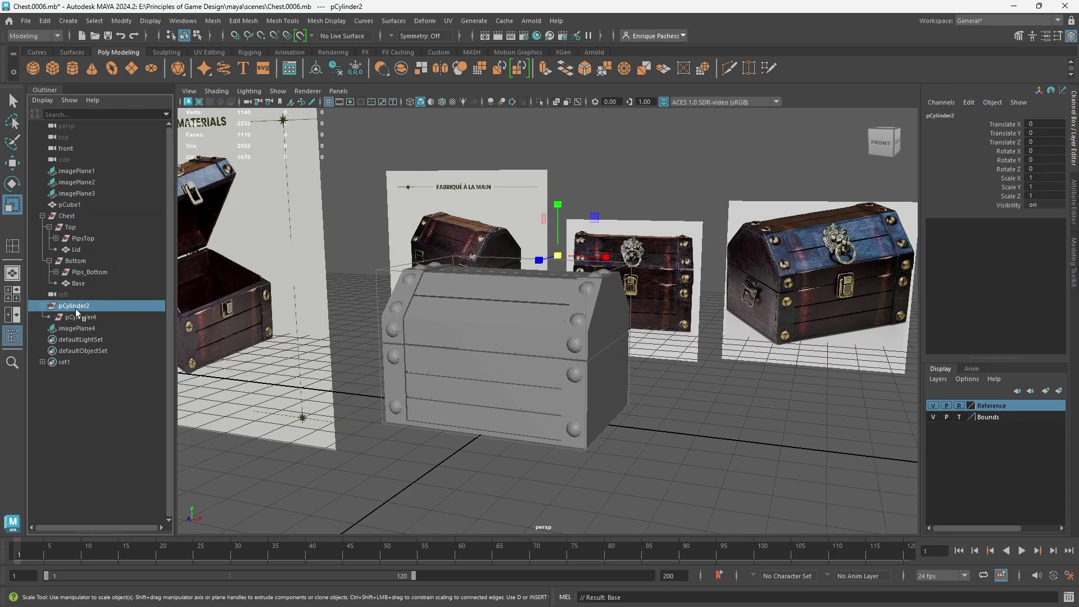
{"action": "left_click", "coordinate": [85, 317]}
{"action": "left_click", "coordinate": [88, 308]}
{"action": "key", "text": "Delete"}
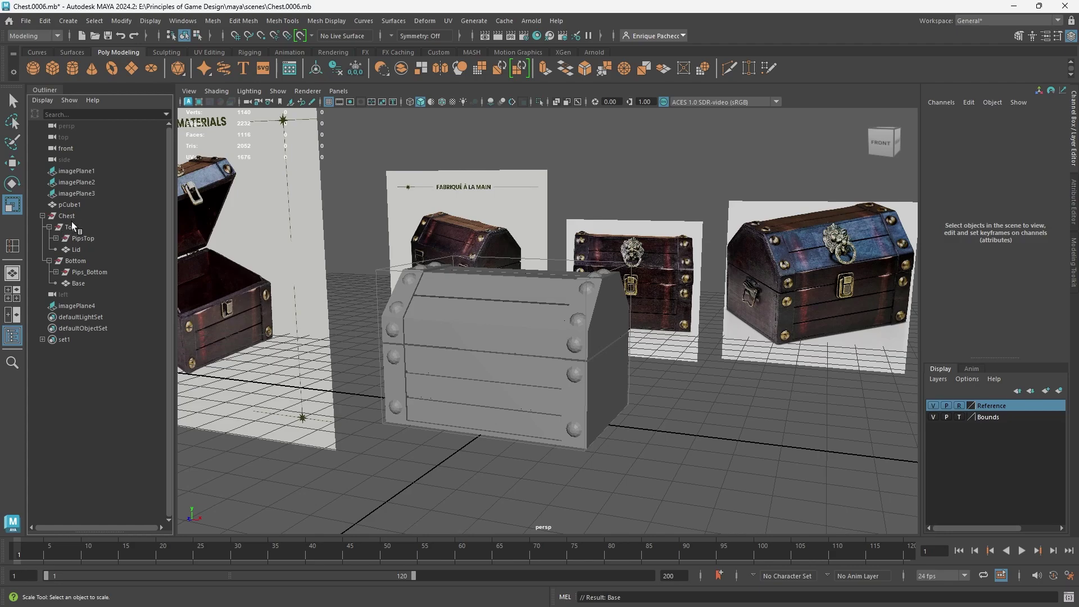
{"action": "key", "text": "ctrl+alt+s"}
Step: Create a polygon cube and place it in front of the chest over the reference latch, at about Y 7.795 and Z 10.938
{"action": "scroll", "coordinate": [526, 437], "scroll_direction": "up", "scroll_amount": 5}
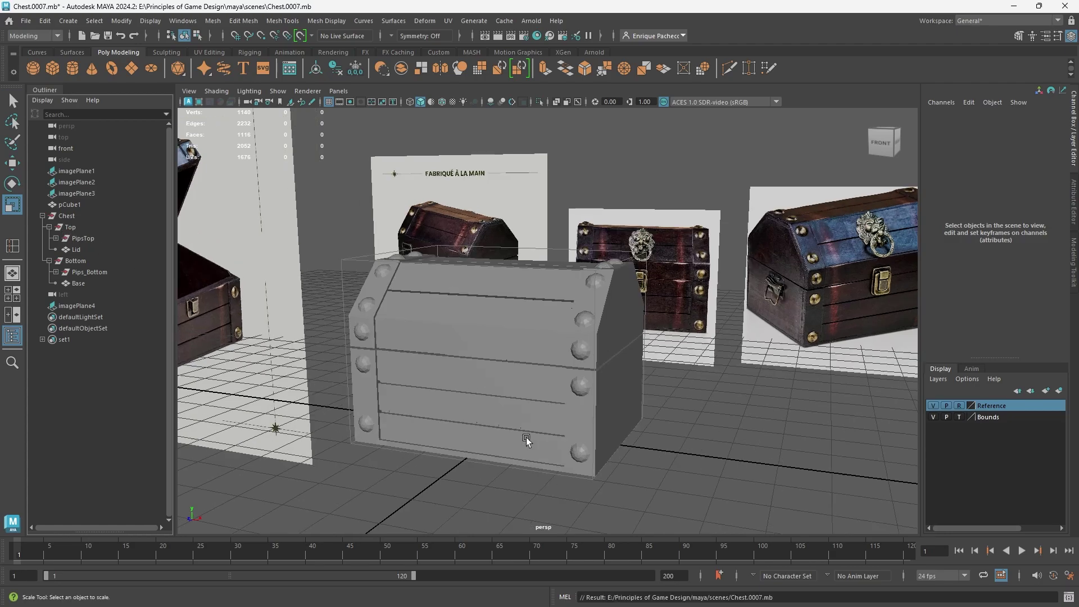
{"action": "left_click_drag", "start_coordinate": [536, 439], "coordinate": [679, 316], "text": "alt"}
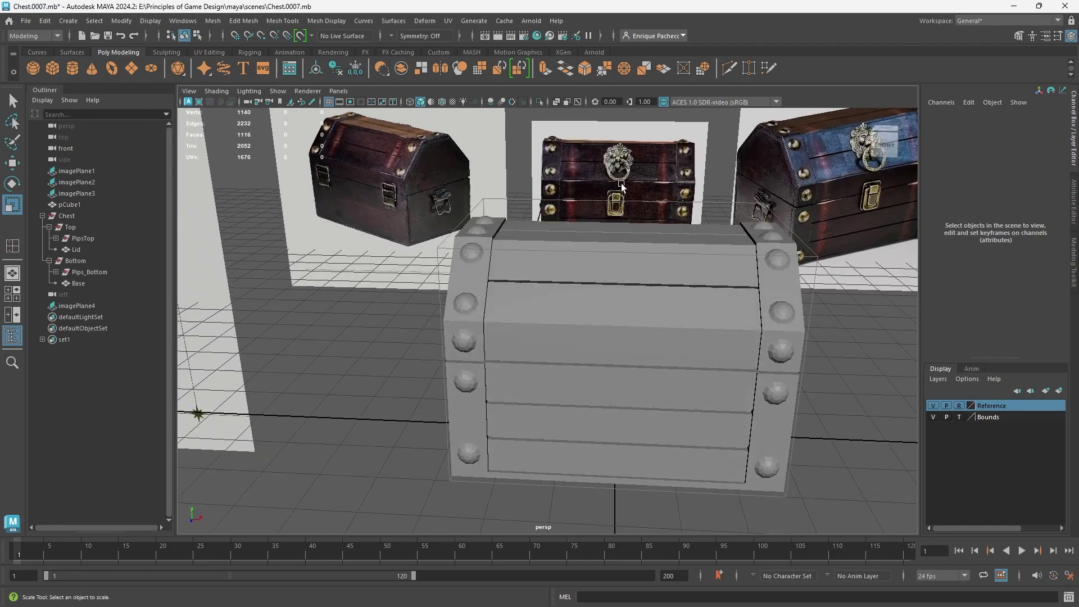
{"action": "key", "text": "space"}
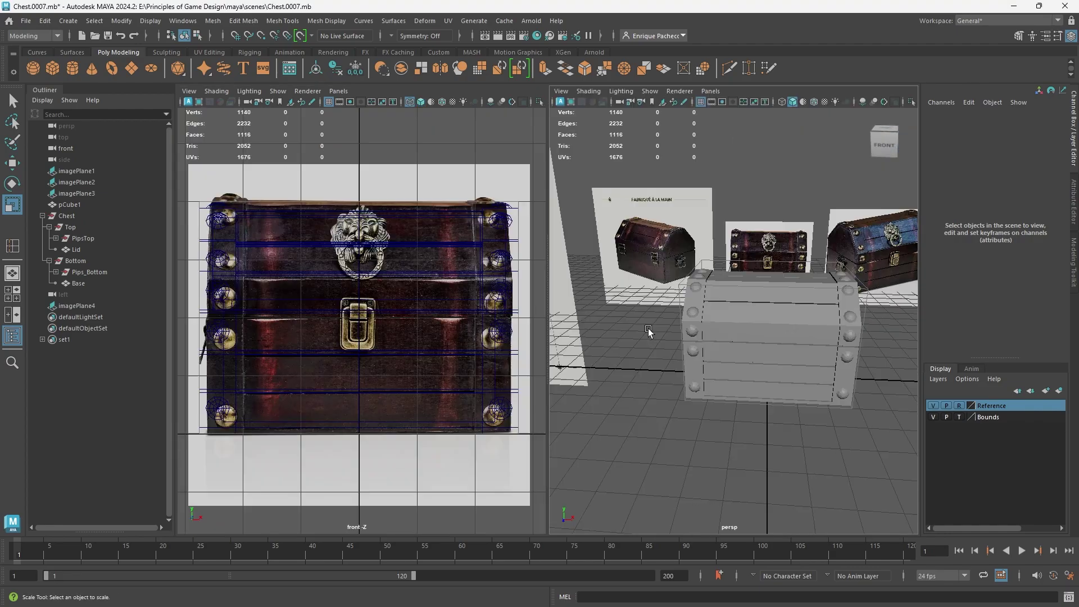
{"action": "scroll", "coordinate": [371, 348], "scroll_direction": "up", "scroll_amount": 4}
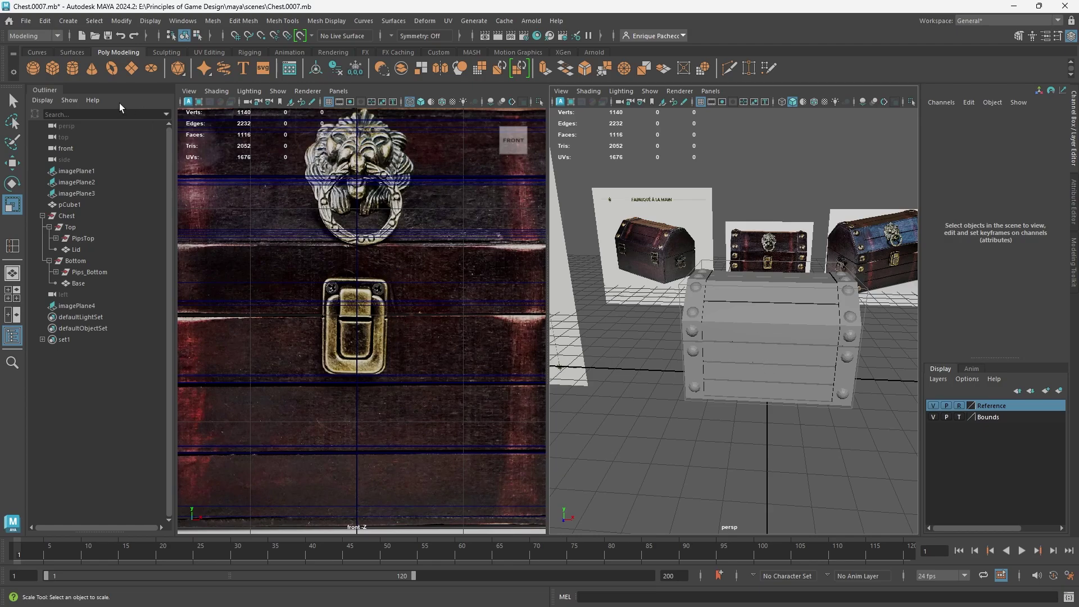
{"action": "left_click", "coordinate": [53, 68]}
{"action": "key", "text": "w"}
{"action": "left_click_drag", "start_coordinate": [772, 335], "coordinate": [785, 286]}
{"action": "left_click_drag", "start_coordinate": [785, 351], "coordinate": [911, 355], "text": "alt"}
{"action": "left_click_drag", "start_coordinate": [789, 319], "coordinate": [851, 329]}
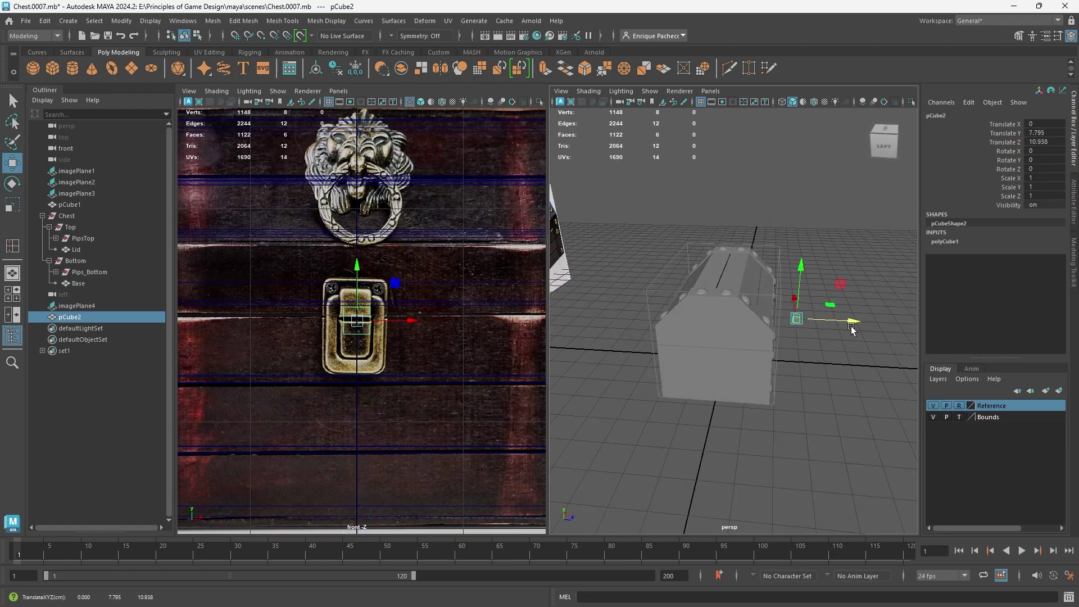
{"action": "scroll", "coordinate": [819, 359], "scroll_direction": "up", "scroll_amount": 5}
{"action": "middle_click_drag", "start_coordinate": [822, 359], "coordinate": [573, 392], "text": "alt"}
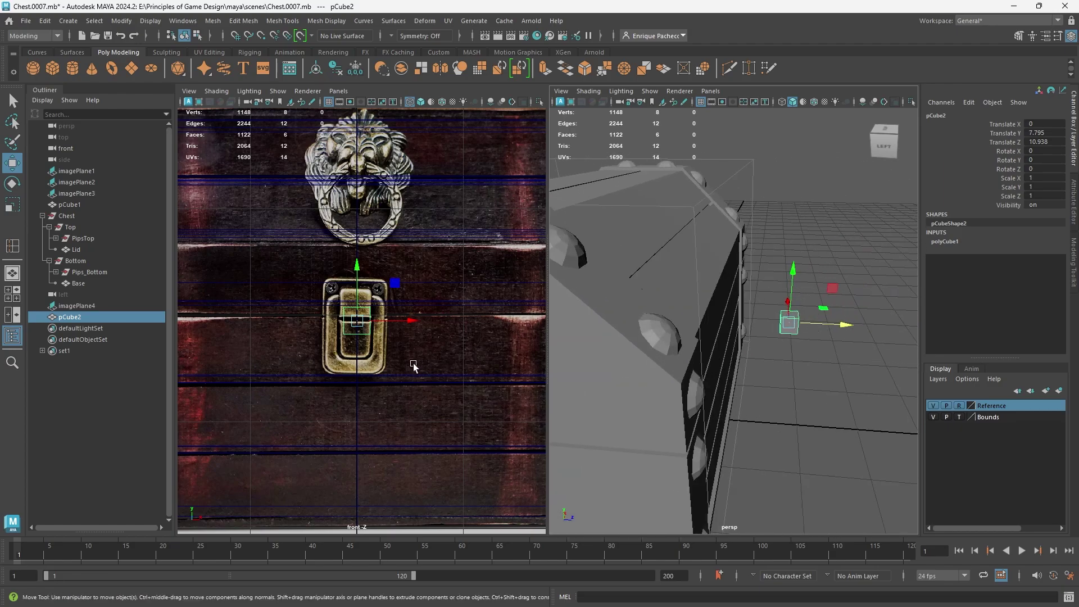
Step: Lower the cube to about Y 7.457 and scale its width and height to match the latch's outline in the front reference
{"action": "scroll", "coordinate": [367, 331], "scroll_direction": "up", "scroll_amount": 2}
{"action": "key", "text": "r"}
{"action": "left_click_drag", "start_coordinate": [353, 275], "coordinate": [393, 164]}
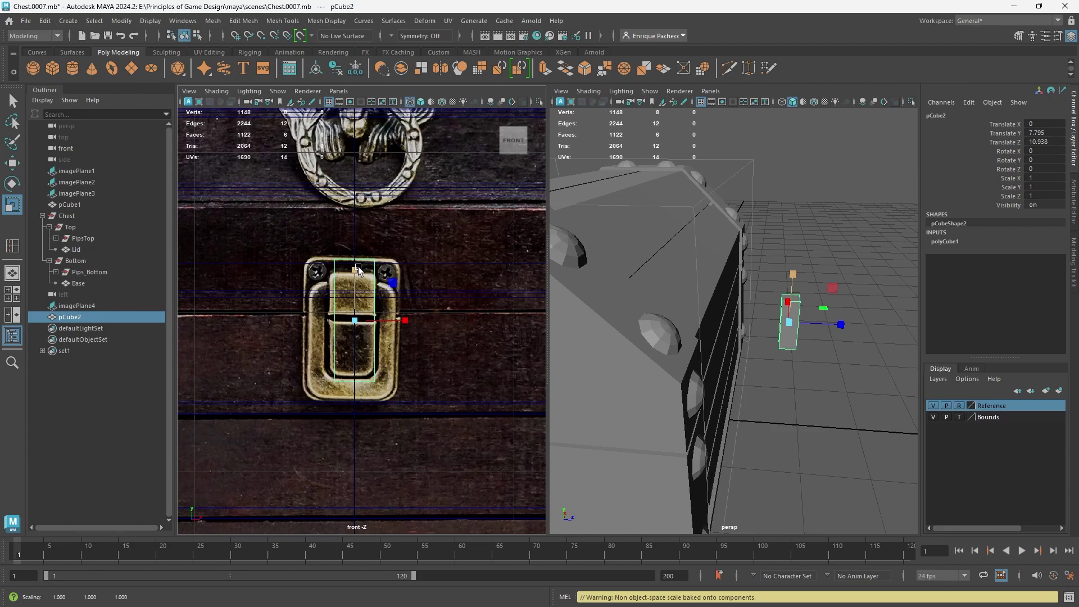
{"action": "mouse_move", "coordinate": [355, 268]}
{"action": "left_mouse_down"}
{"action": "mouse_move", "coordinate": [358, 244]}
{"action": "mouse_move", "coordinate": [356, 282]}
{"action": "left_mouse_up"}
{"action": "key", "text": "w"}
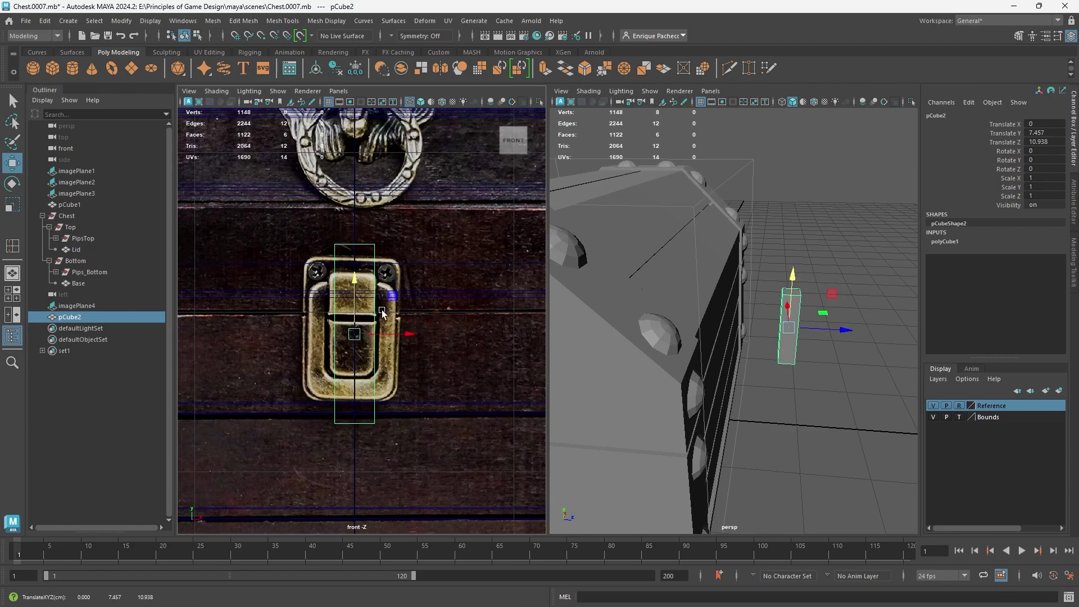
{"action": "key", "text": "r"}
{"action": "left_click_drag", "start_coordinate": [405, 332], "coordinate": [464, 347]}
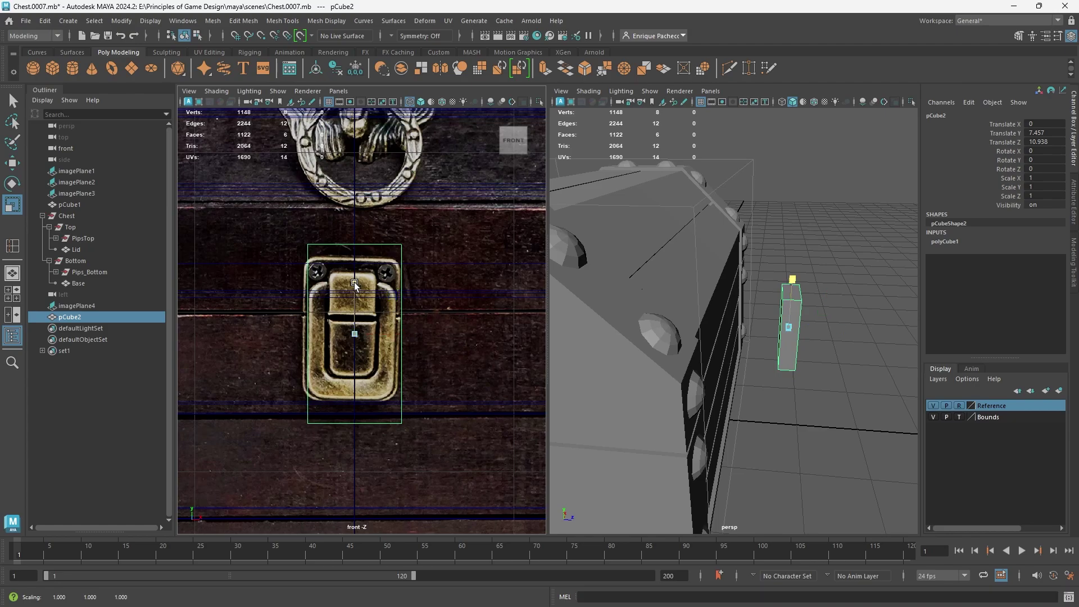
{"action": "left_click_drag", "start_coordinate": [354, 284], "coordinate": [390, 299]}
{"action": "key", "text": "w"}
{"action": "key", "text": "ctrl+z"}
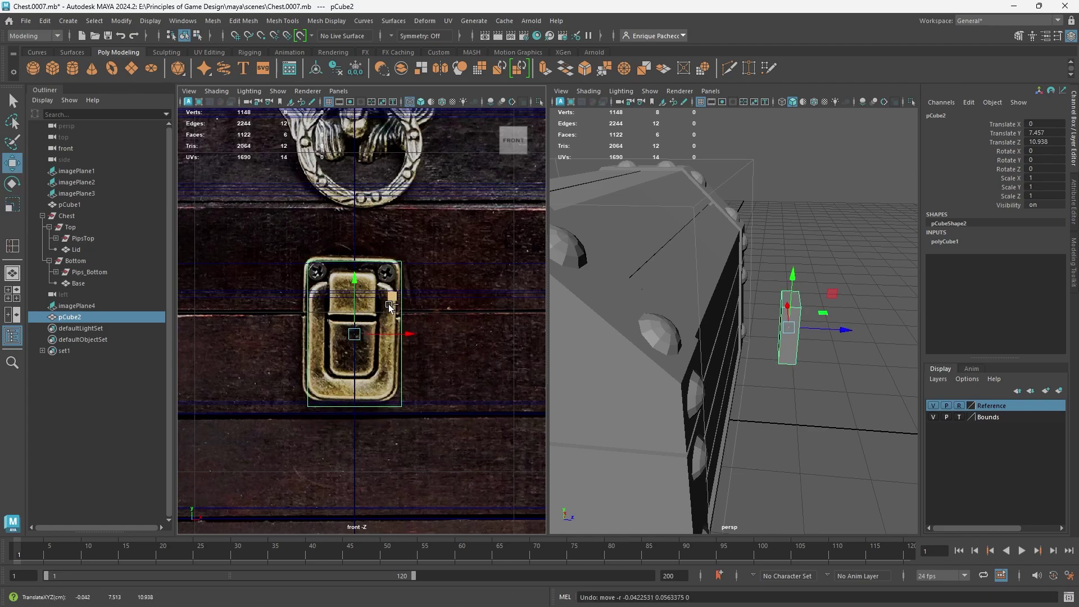
Step: Move the latch block back against the front of the chest, to about Z 9.79
{"action": "left_click_drag", "start_coordinate": [750, 373], "coordinate": [679, 366], "text": "alt"}
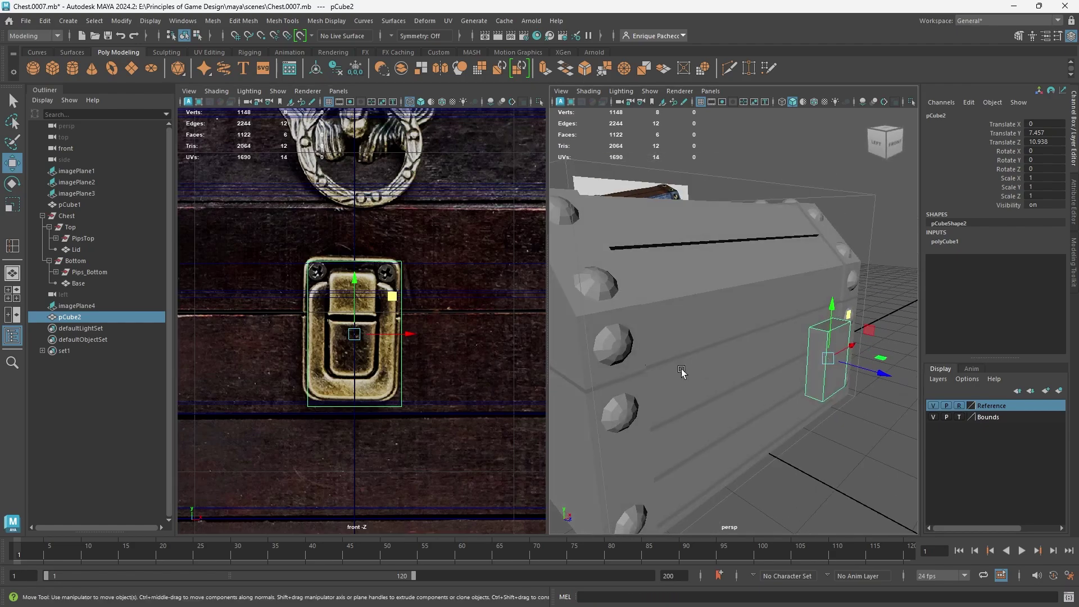
{"action": "scroll", "coordinate": [441, 358], "scroll_direction": "down", "scroll_amount": 6}
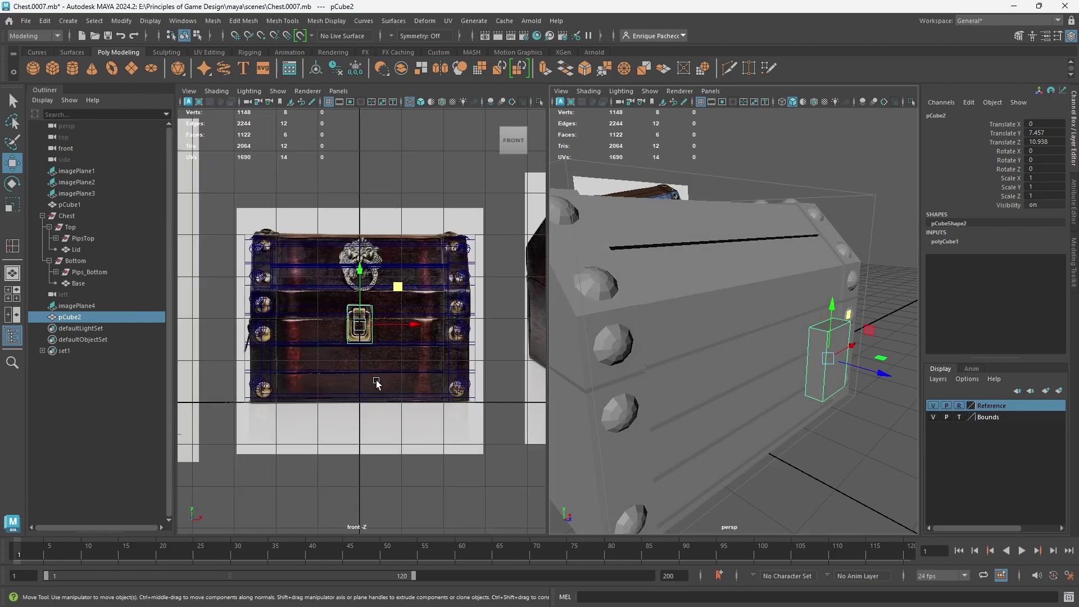
{"action": "key", "text": "f"}
{"action": "left_click_drag", "start_coordinate": [798, 399], "coordinate": [860, 388], "text": "alt"}
{"action": "left_click_drag", "start_coordinate": [814, 455], "coordinate": [856, 452], "text": "alt"}
Step: Move the latch block's pivot to its back face and scale its depth down into a thin plate
{"action": "key", "text": "d"}
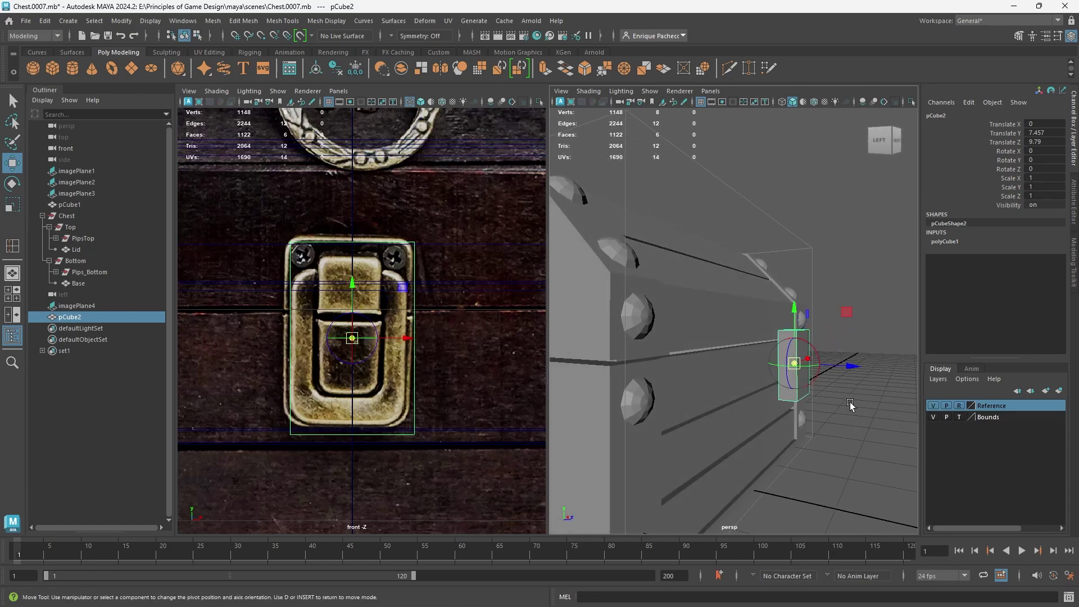
{"action": "left_click_drag", "start_coordinate": [846, 365], "coordinate": [796, 362]}
{"action": "left_click_drag", "start_coordinate": [801, 421], "coordinate": [830, 433], "text": "alt"}
{"action": "left_click_drag", "start_coordinate": [715, 362], "coordinate": [792, 406]}
{"action": "right_click_drag", "start_coordinate": [792, 406], "coordinate": [877, 407], "text": "alt"}
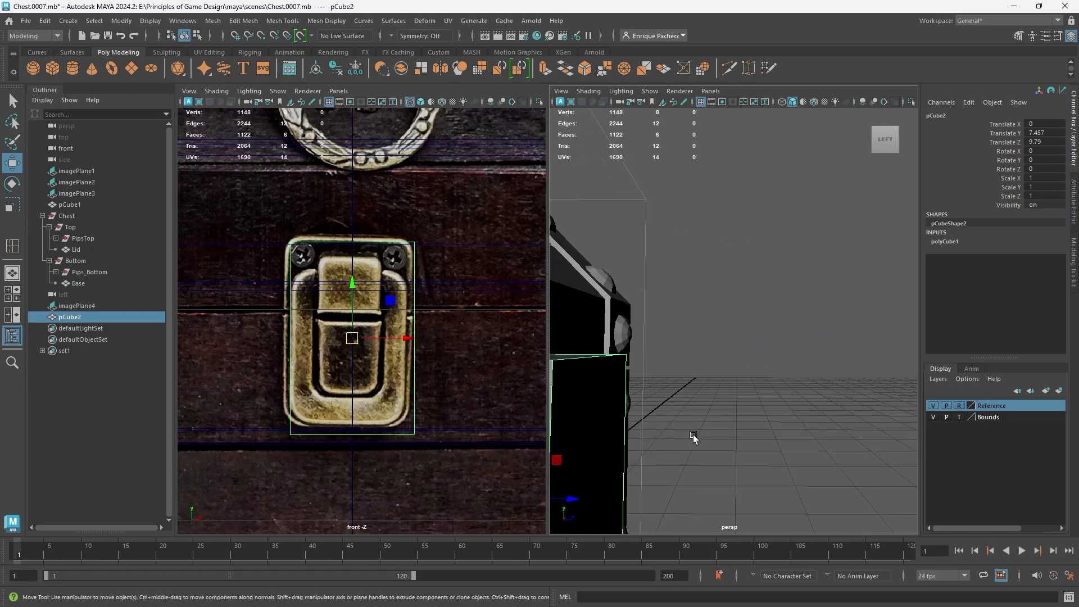
{"action": "middle_click_drag", "start_coordinate": [693, 434], "coordinate": [771, 386], "text": "alt"}
{"action": "key", "text": "r"}
{"action": "left_click_drag", "start_coordinate": [708, 416], "coordinate": [814, 429]}
{"action": "key", "text": "w"}
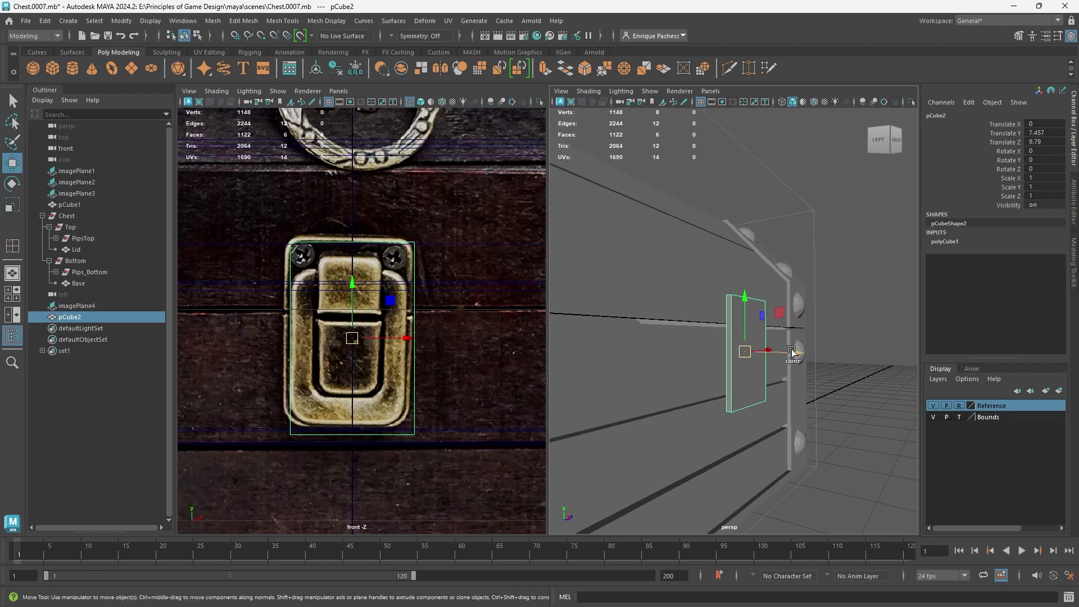
Step: Duplicate the latch plate just in front of the original and shorten the copy, positioning it at about Y 7.29 and Z 9.991
{"action": "mouse_move", "coordinate": [793, 352]}
{"action": "left_mouse_down", "text": "shift"}
{"action": "mouse_move", "coordinate": [818, 361]}
{"action": "mouse_move", "coordinate": [810, 365]}
{"action": "mouse_move", "coordinate": [847, 405]}
{"action": "mouse_move", "coordinate": [846, 391]}
{"action": "left_mouse_up", "text": "shift"}
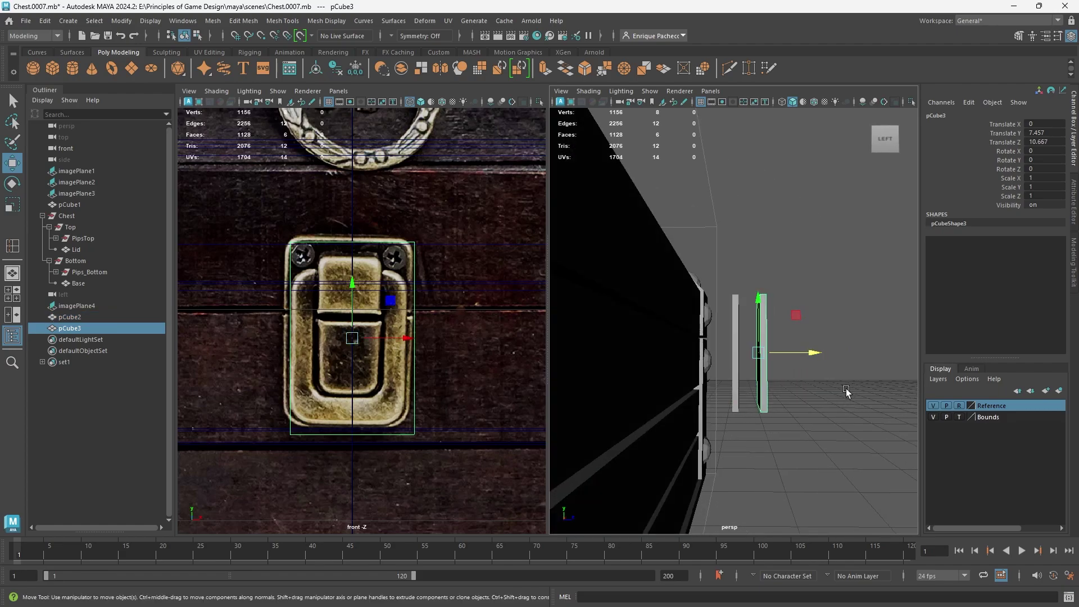
{"action": "mouse_move", "coordinate": [812, 354]}
{"action": "left_mouse_down"}
{"action": "mouse_move", "coordinate": [766, 356]}
{"action": "mouse_move", "coordinate": [778, 359]}
{"action": "mouse_move", "coordinate": [723, 465]}
{"action": "mouse_move", "coordinate": [739, 441]}
{"action": "mouse_move", "coordinate": [723, 396]}
{"action": "left_mouse_up"}
{"action": "key", "text": "r"}
{"action": "left_click_drag", "start_coordinate": [762, 313], "coordinate": [872, 418]}
{"action": "key", "text": "w"}
{"action": "key", "text": "r"}
{"action": "left_click_drag", "start_coordinate": [807, 400], "coordinate": [751, 451]}
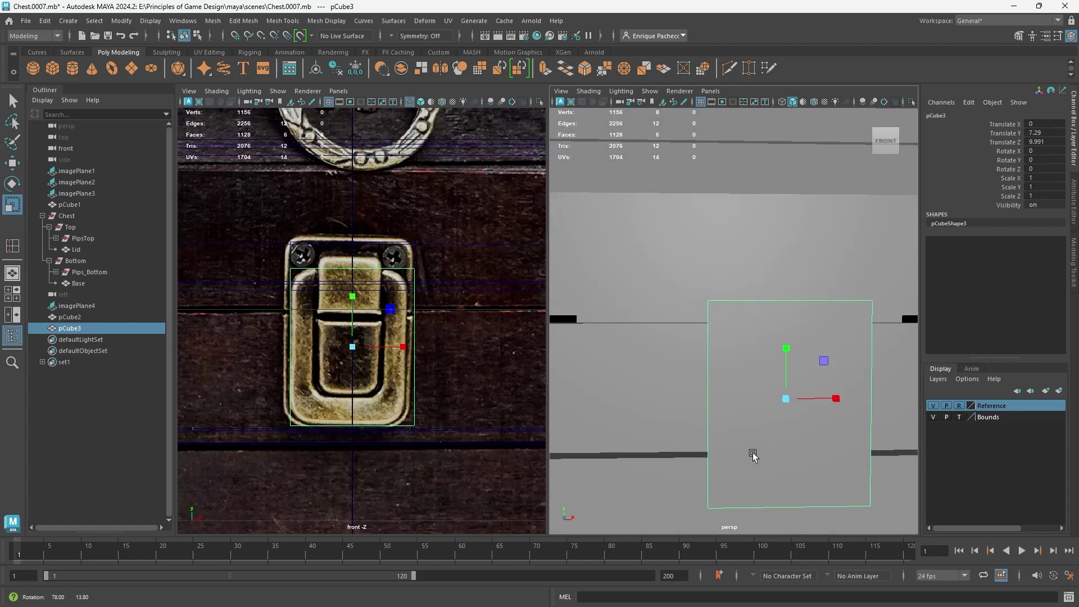
{"action": "scroll", "coordinate": [735, 449], "scroll_direction": "down", "scroll_amount": 3}
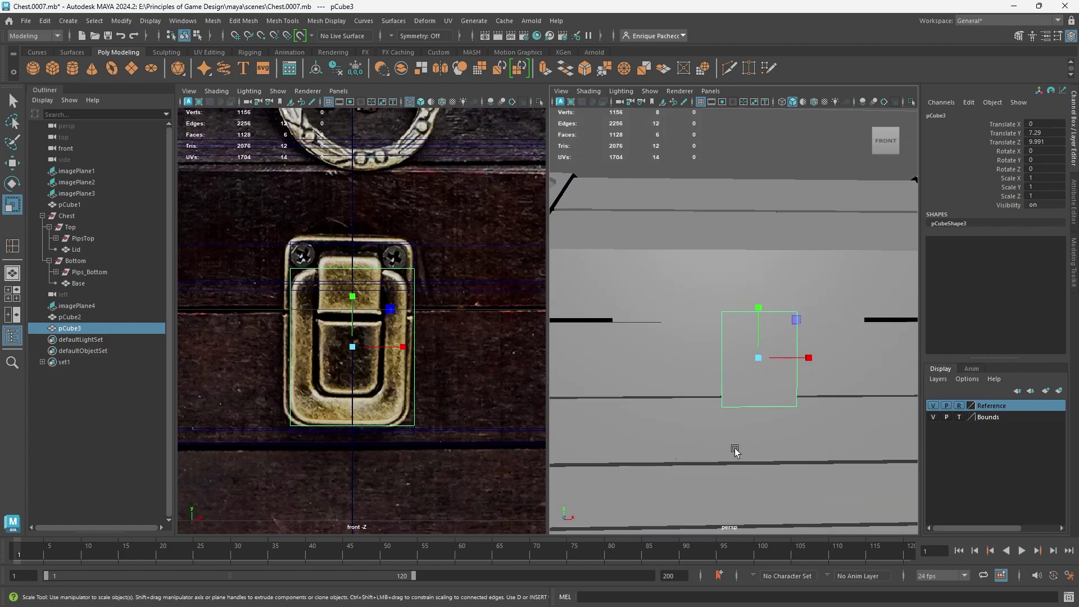
Step: Insert two evenly spaced vertical and two horizontal edge loops across the latch's back plate with the Insert Edge Loop tool
{"action": "left_click", "coordinate": [737, 306]}
{"action": "left_click_drag", "start_coordinate": [749, 329], "coordinate": [785, 403], "text": "alt"}
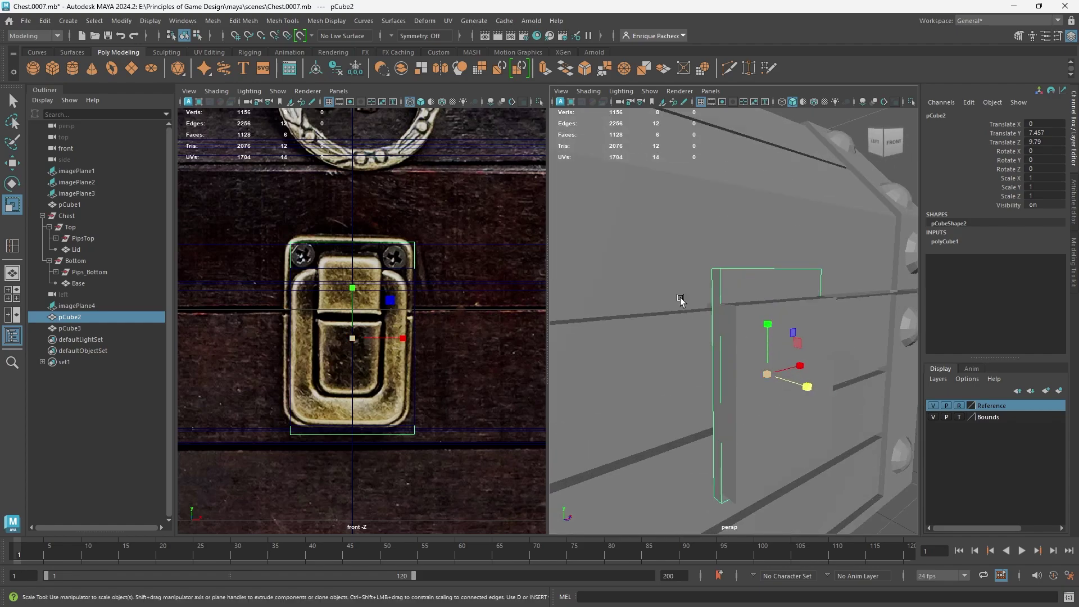
{"action": "left_click", "coordinate": [282, 21]}
{"action": "left_click", "coordinate": [304, 108]}
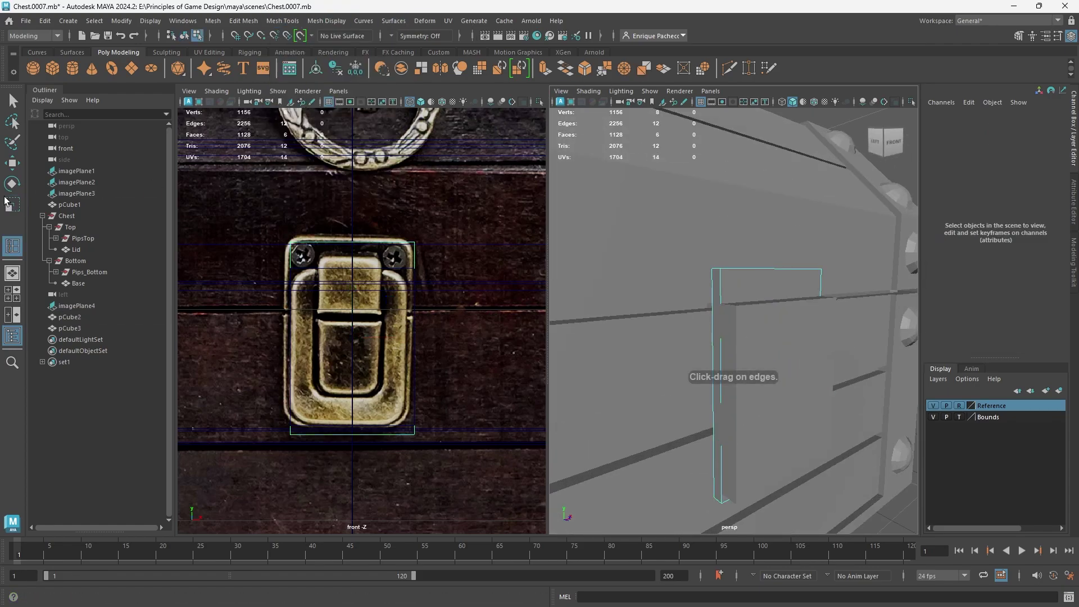
{"action": "left_click", "coordinate": [13, 246]}
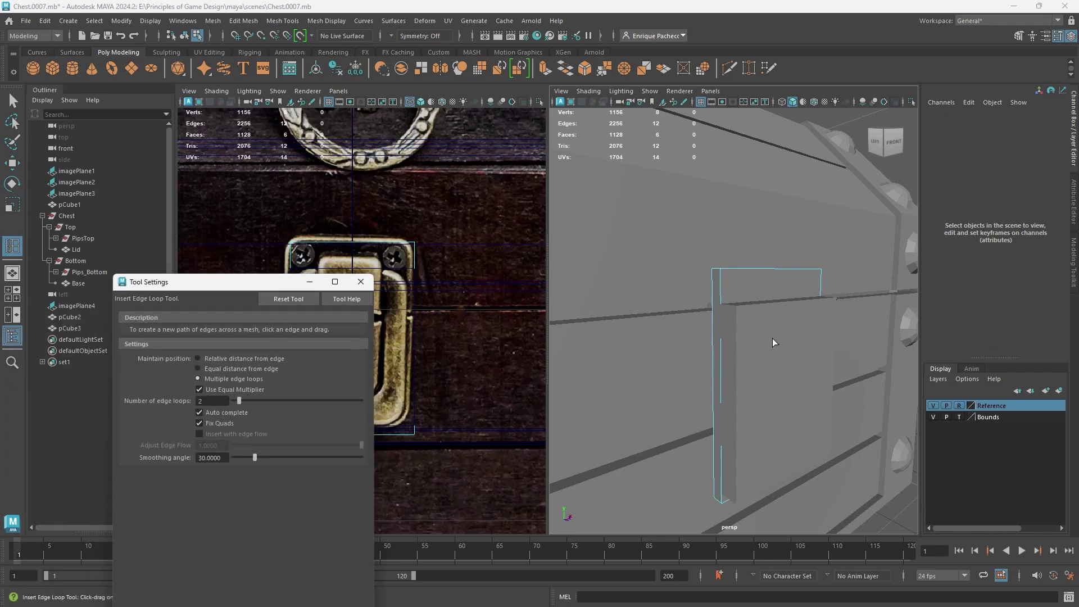
{"action": "left_click", "coordinate": [759, 269]}
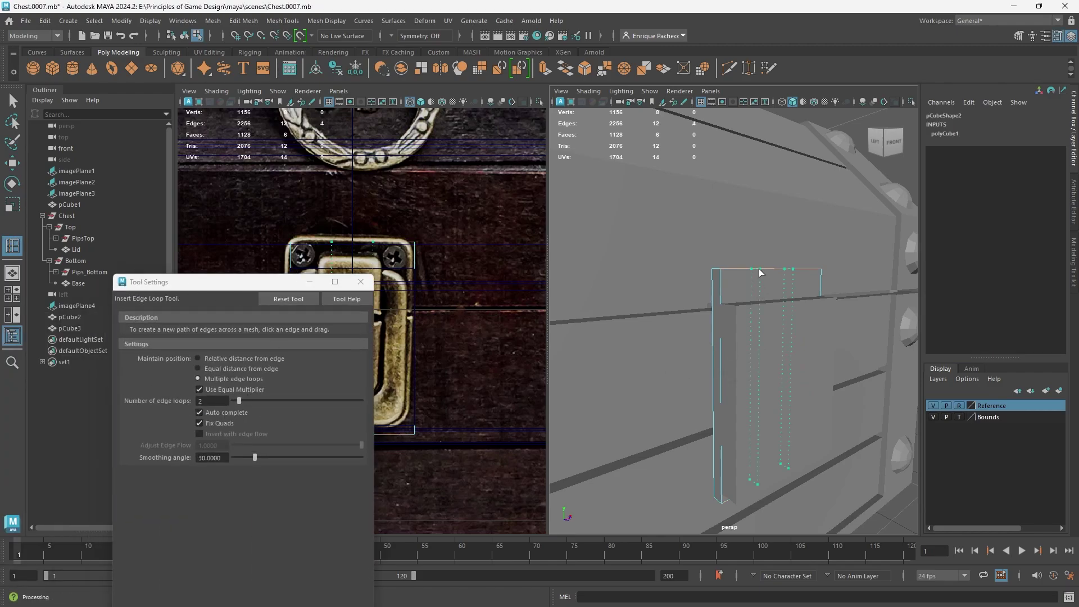
{"action": "left_click", "coordinate": [723, 291]}
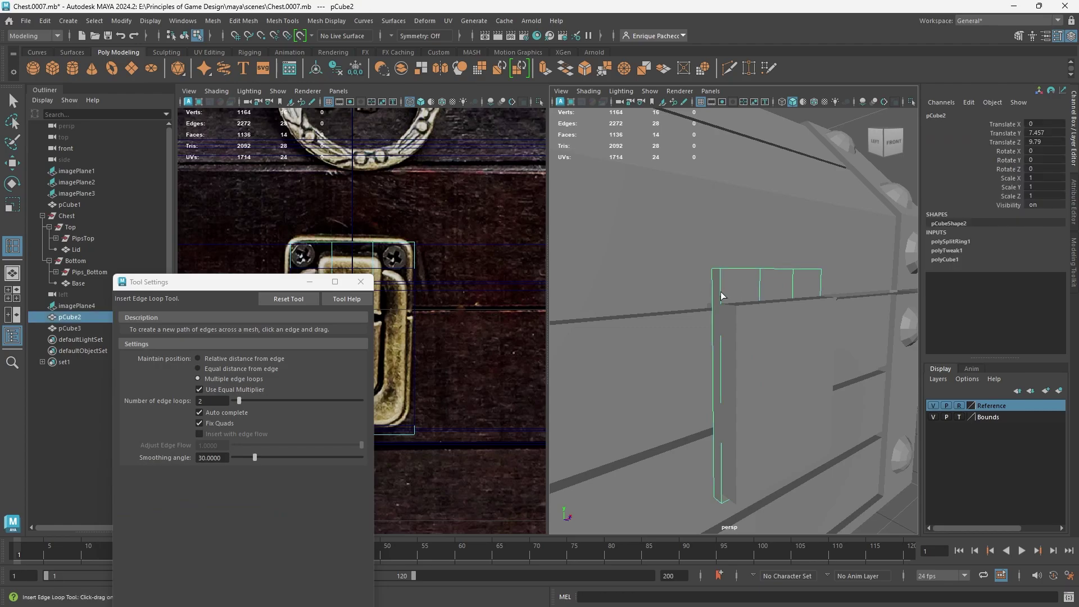
{"action": "left_click_drag", "start_coordinate": [774, 354], "coordinate": [723, 355], "text": "alt"}
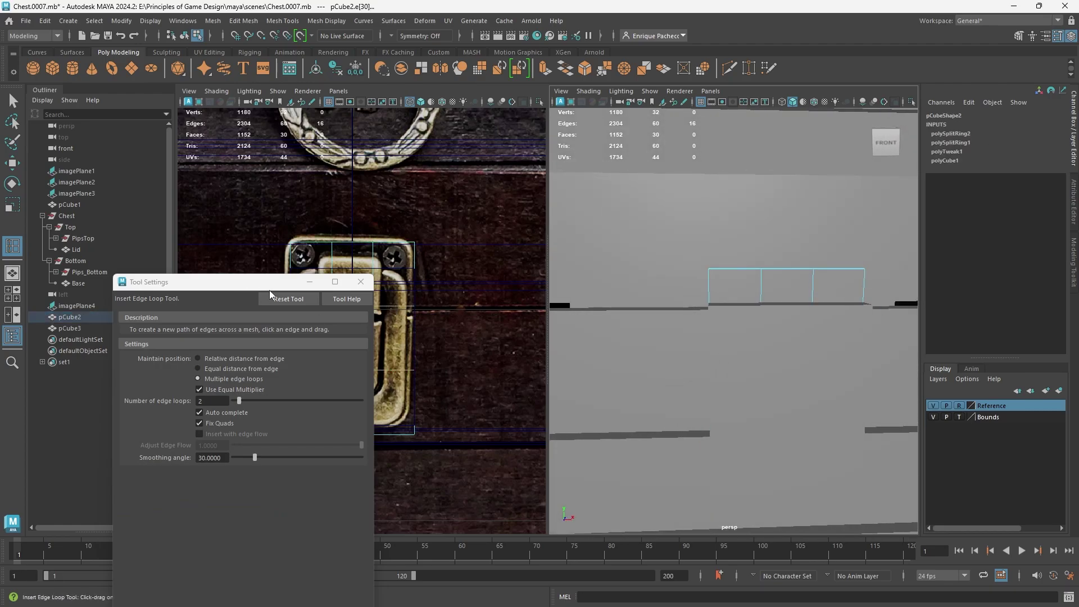
{"action": "left_click_drag", "start_coordinate": [290, 283], "coordinate": [1, 286]}
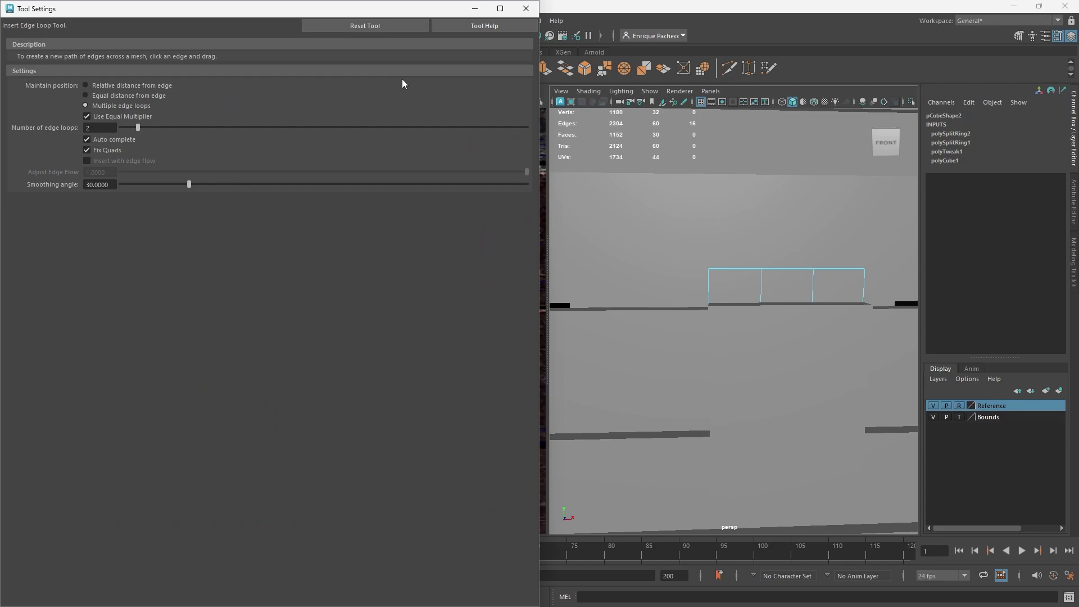
{"action": "left_click_drag", "start_coordinate": [325, 12], "coordinate": [1, 241]}
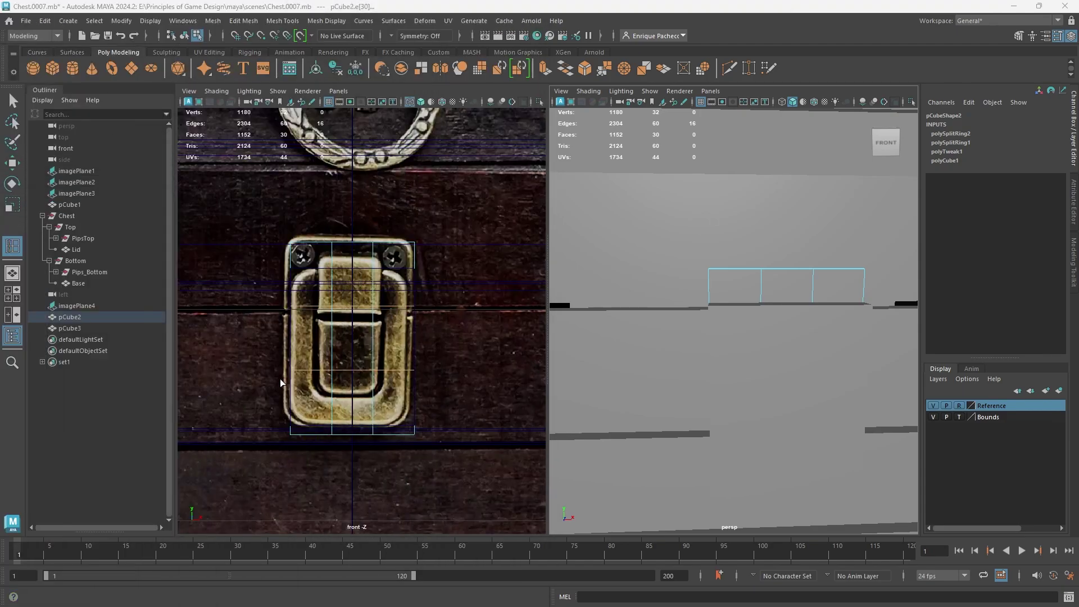
Step: Spread the back plate's two horizontal edge loops apart and raise them to about Y 7.663, framing the centre clasp in the reference
{"action": "scroll", "coordinate": [281, 383], "scroll_direction": "up", "scroll_amount": 3}
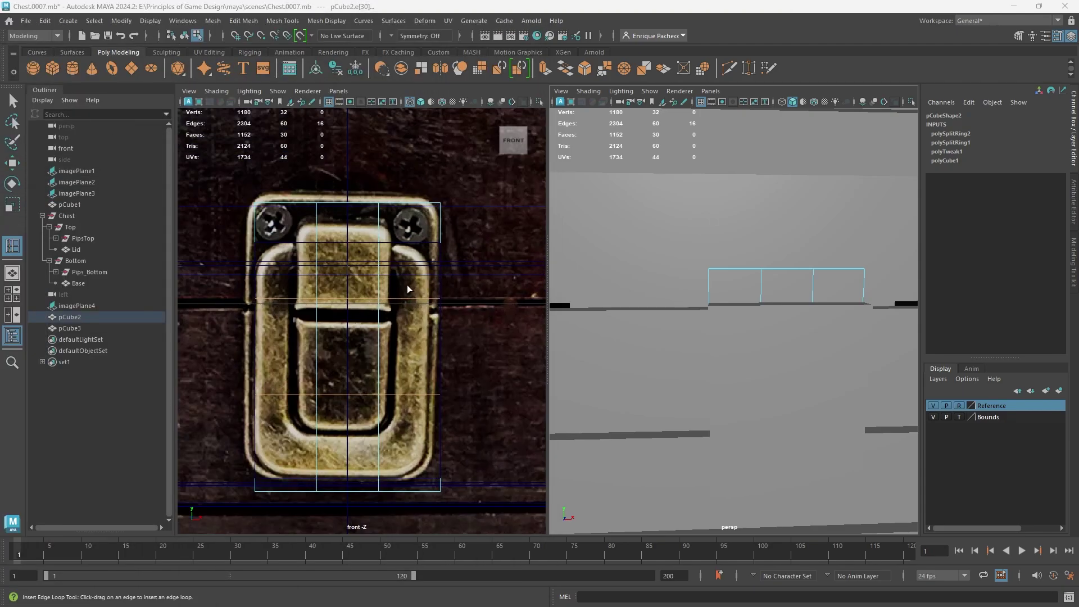
{"action": "key", "text": "w"}
{"action": "key", "text": "r"}
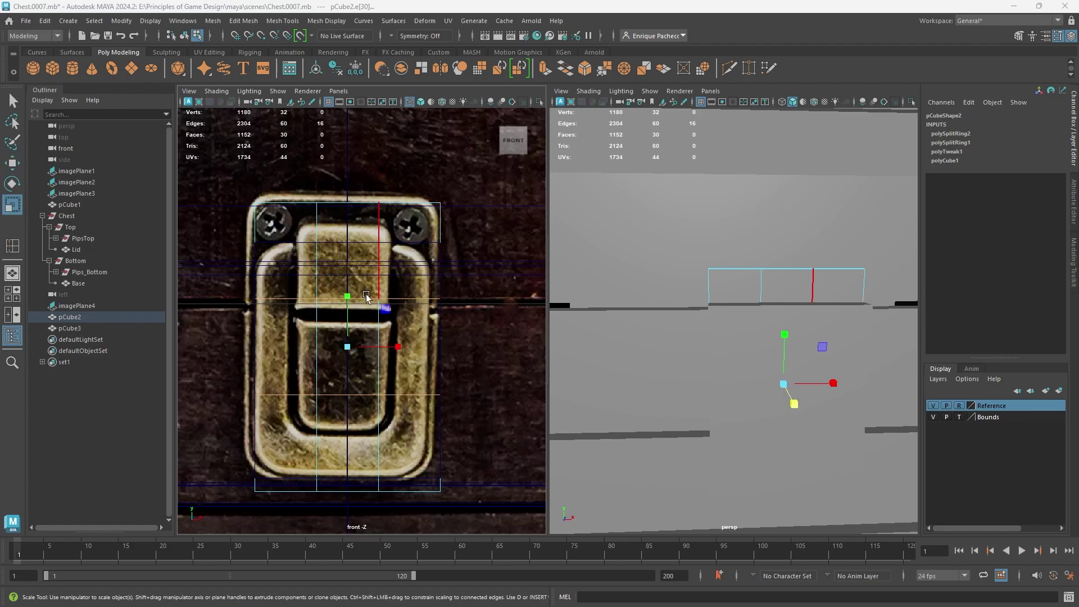
{"action": "left_click_drag", "start_coordinate": [347, 291], "coordinate": [354, 242]}
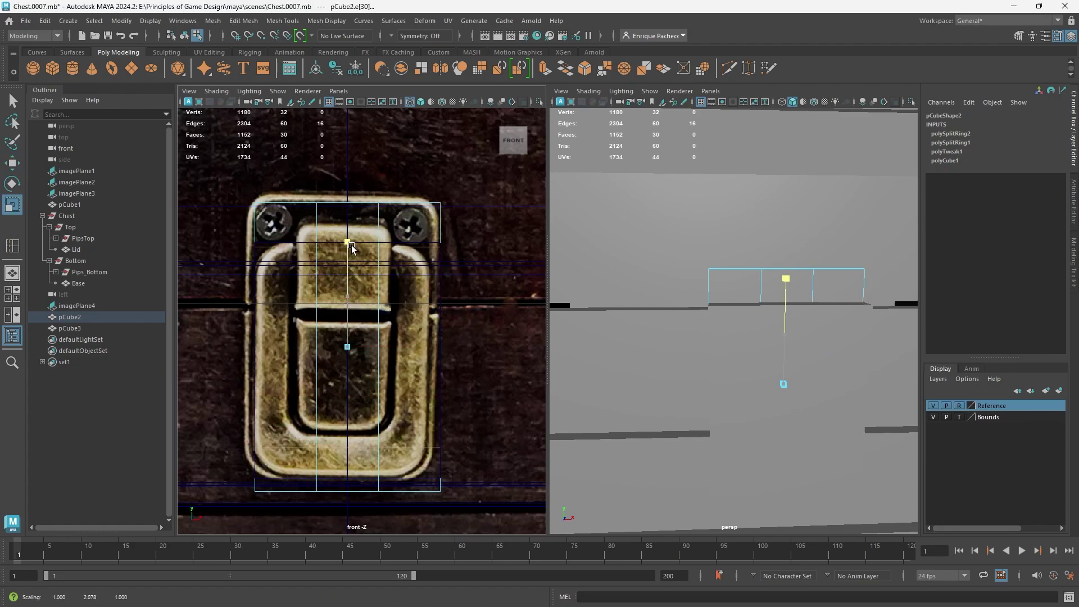
{"action": "key", "text": "w"}
{"action": "left_click_drag", "start_coordinate": [349, 299], "coordinate": [354, 285]}
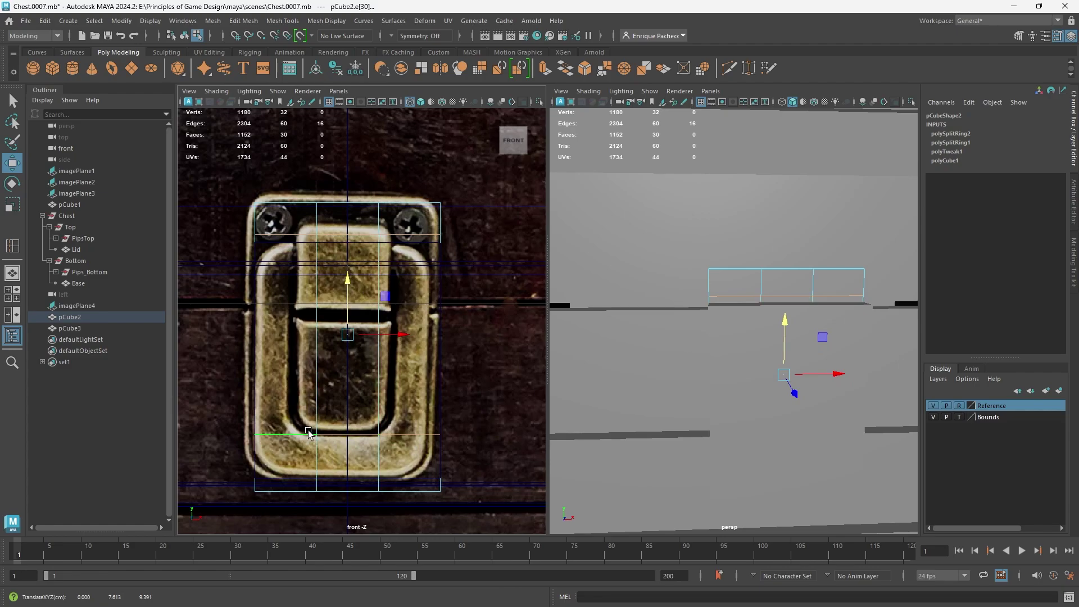
{"action": "mouse_move", "coordinate": [348, 277]}
{"action": "left_mouse_down"}
{"action": "mouse_move", "coordinate": [349, 267]}
{"action": "mouse_move", "coordinate": [349, 277]}
{"action": "left_mouse_up"}
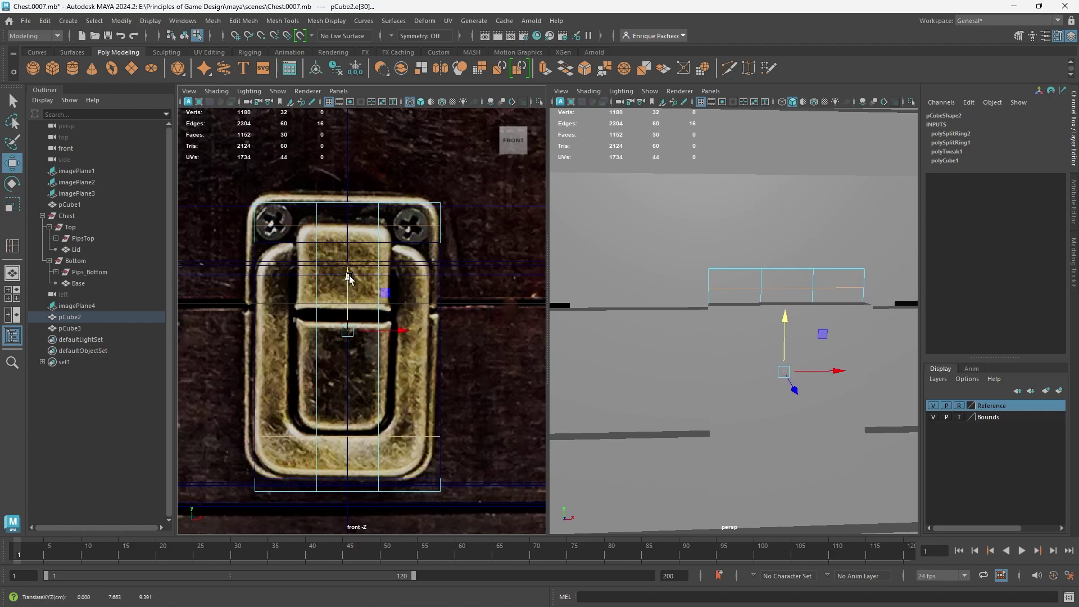
Step: Spread the back plate's two vertical edge loops apart to match the sides of the centre clasp in the reference
{"action": "double_click", "coordinate": [377, 257]}
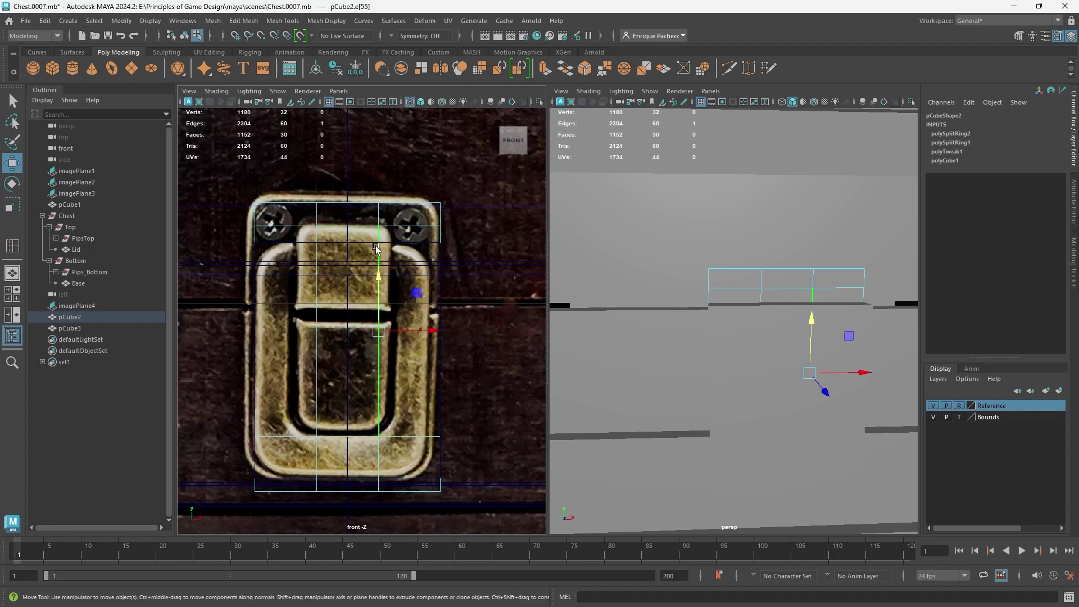
{"action": "double_click", "coordinate": [315, 268], "text": "shift"}
{"action": "key", "text": "r"}
{"action": "left_click_drag", "start_coordinate": [399, 347], "coordinate": [423, 357]}
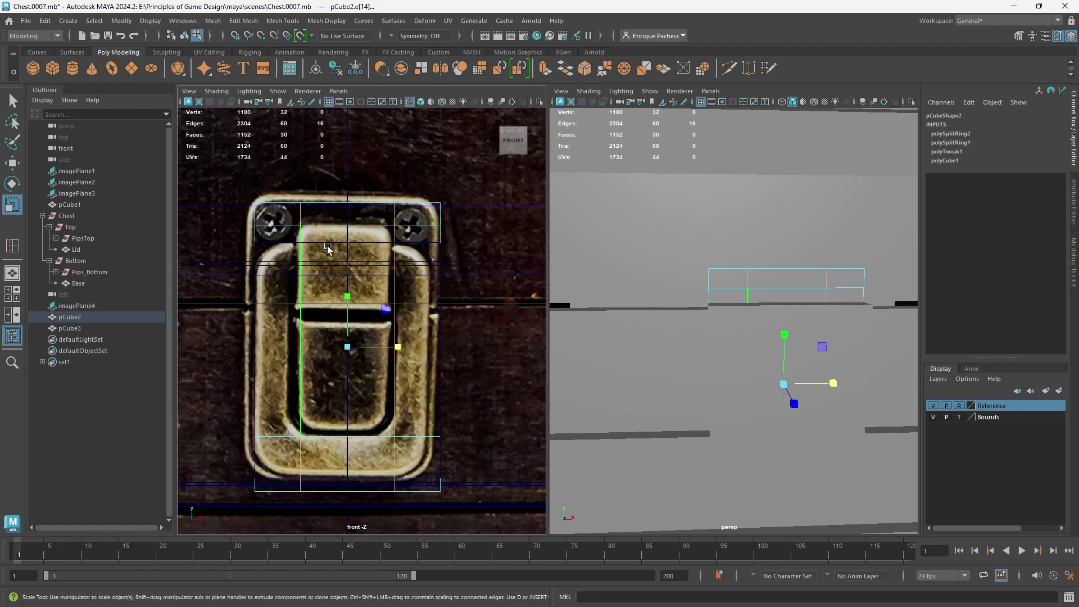
Step: Extrude the centre face of the latch's back plate outward from the chest to form the raised clasp block
{"action": "right_click_drag", "start_coordinate": [361, 261], "coordinate": [364, 290]}
{"action": "left_click", "coordinate": [363, 279]}
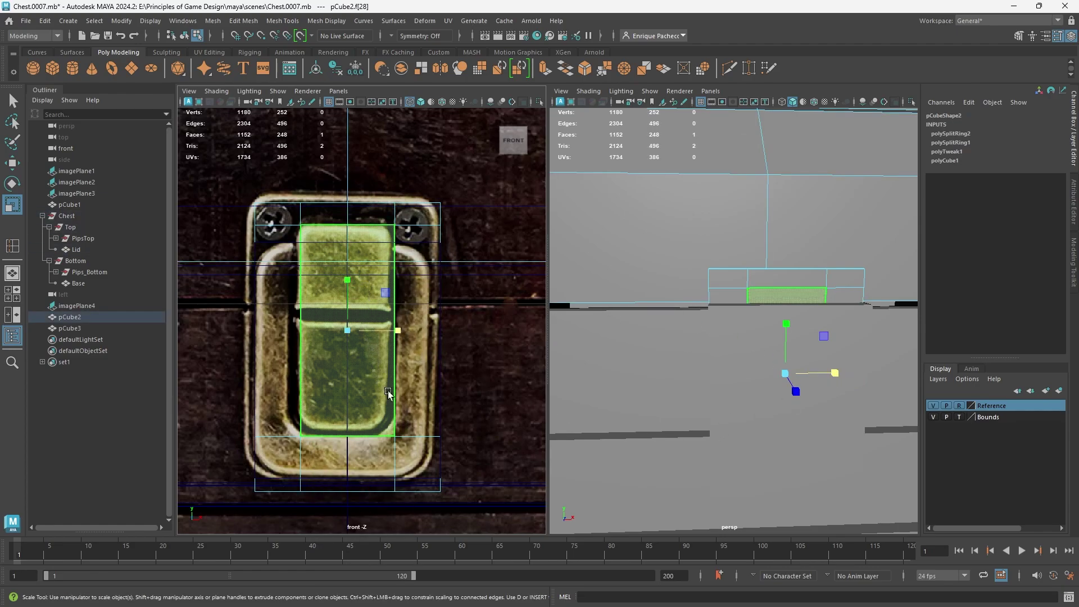
{"action": "left_click_drag", "start_coordinate": [778, 372], "coordinate": [827, 393], "text": "alt"}
{"action": "key", "text": "w"}
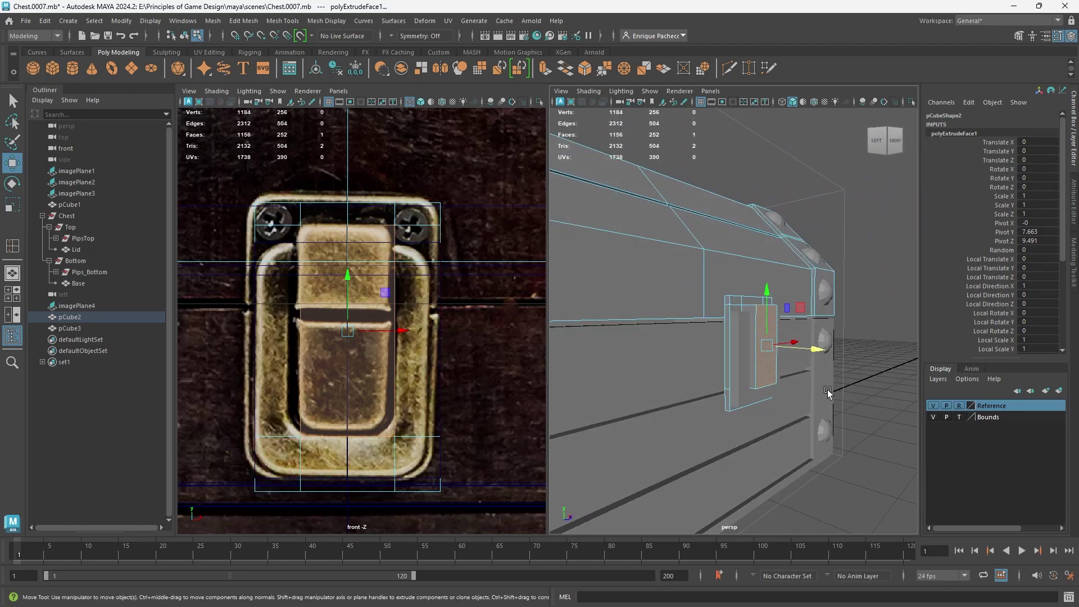
Step: Move the front latch plate forward to Z 10.118, within the depth of the raised clasp block
{"action": "scroll", "coordinate": [828, 392], "scroll_direction": "up", "scroll_amount": 6}
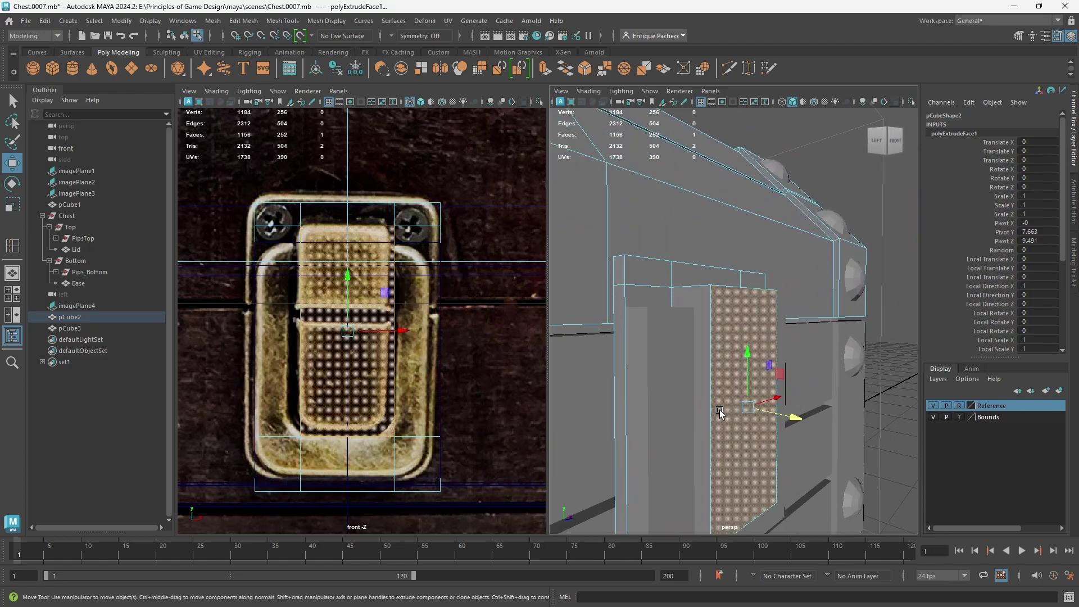
{"action": "left_click_drag", "start_coordinate": [735, 454], "coordinate": [795, 461], "text": "alt"}
{"action": "right_click_drag", "start_coordinate": [699, 326], "coordinate": [741, 276]}
{"action": "left_click", "coordinate": [706, 361]}
{"action": "left_click_drag", "start_coordinate": [739, 441], "coordinate": [752, 445]}
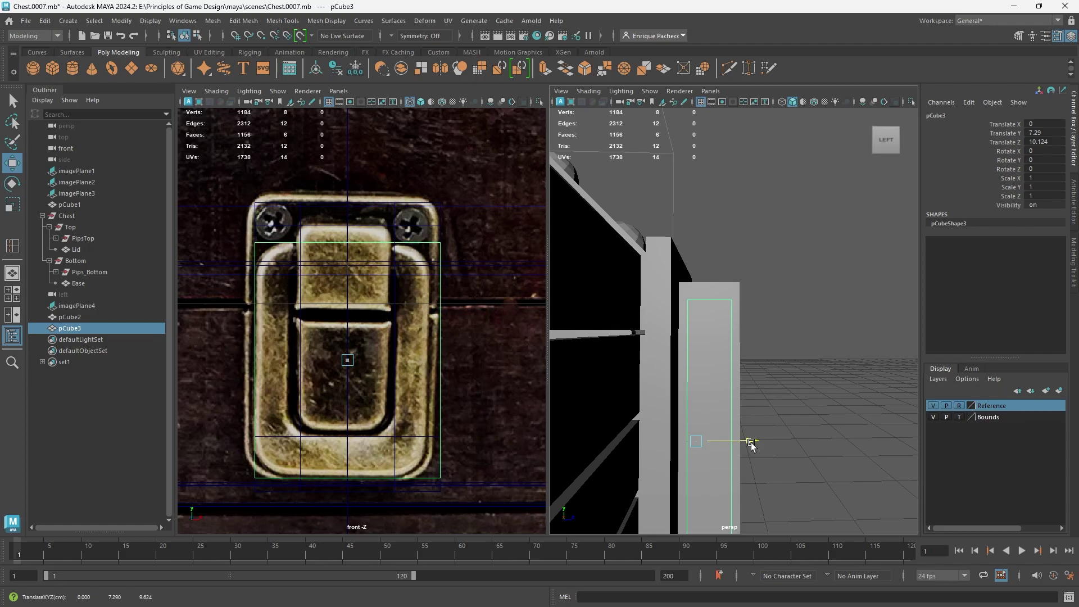
{"action": "left_click_drag", "start_coordinate": [818, 416], "coordinate": [720, 352], "text": "alt"}
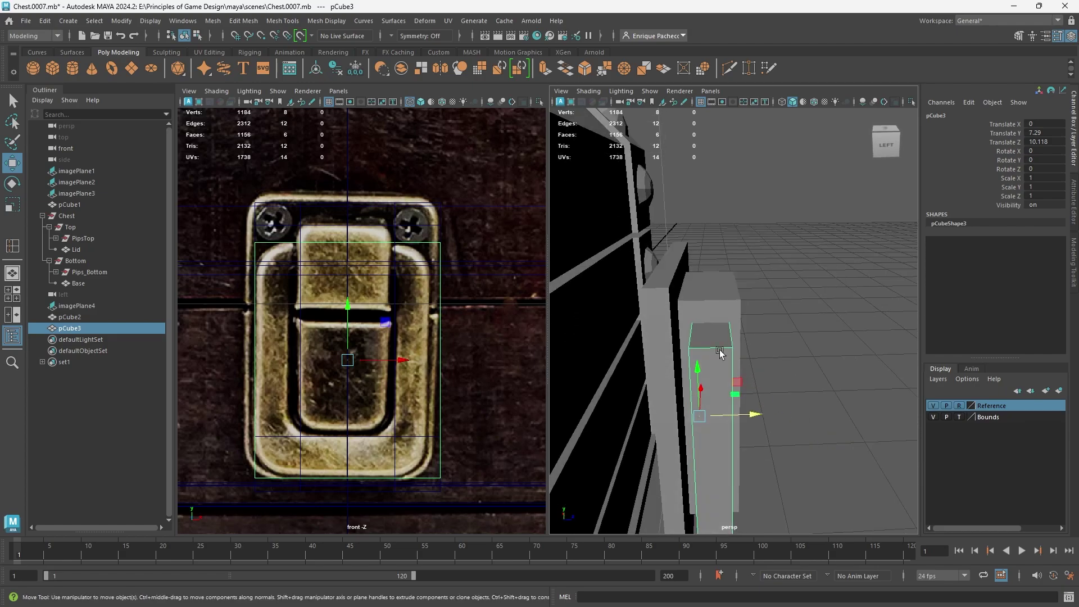
Step: Cut an edge loop around the sides of the raised clasp block, about midway along its depth, with Multi-Cut
{"action": "left_click", "coordinate": [716, 295]}
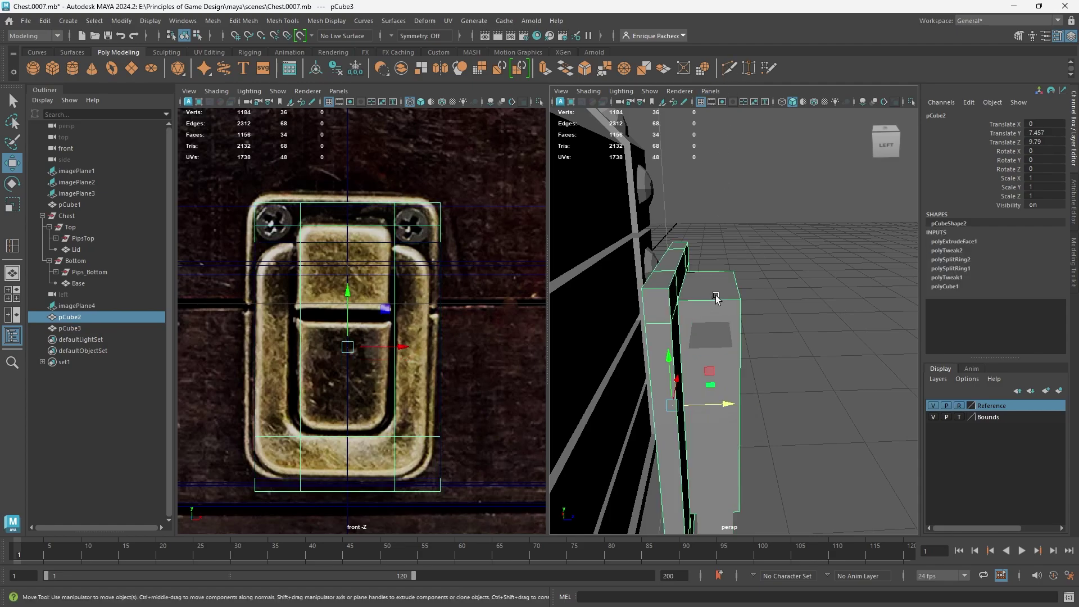
{"action": "left_click", "coordinate": [728, 68]}
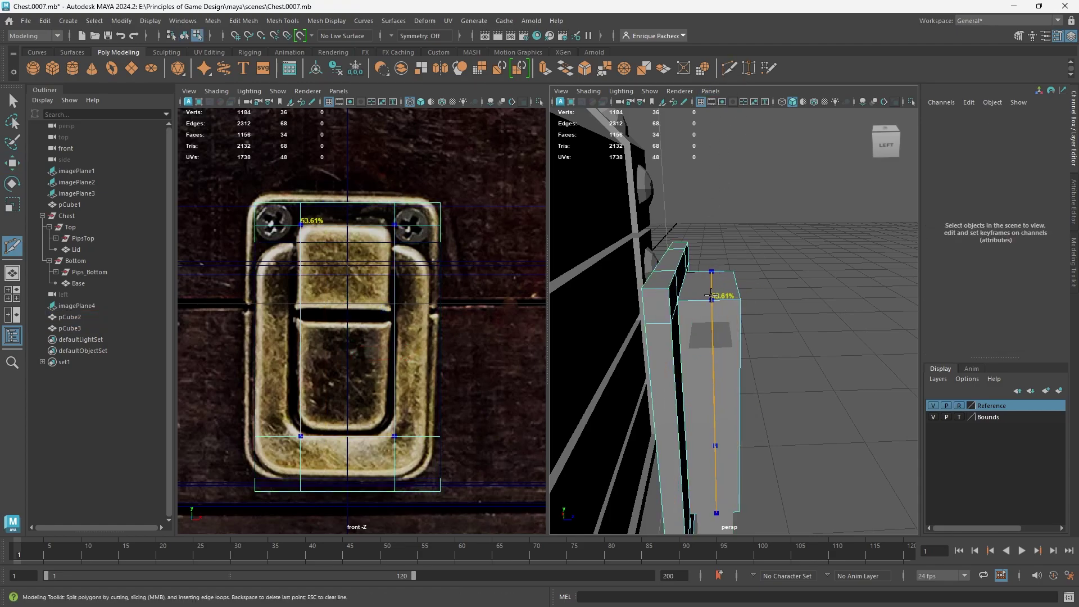
{"action": "left_click", "coordinate": [711, 296], "text": "ctrl"}
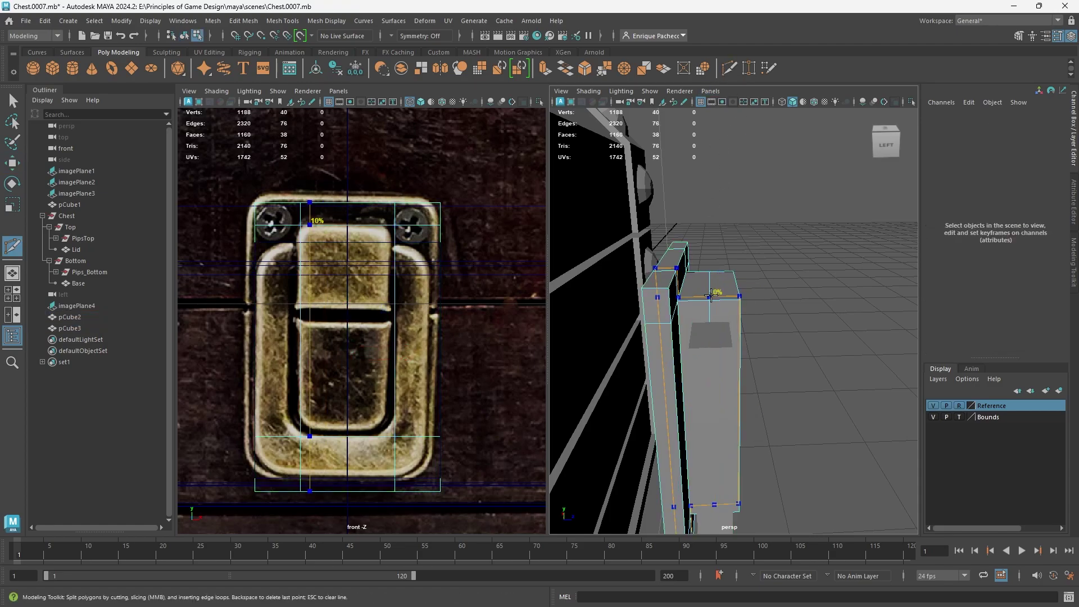
{"action": "right_click_drag", "start_coordinate": [759, 336], "coordinate": [798, 292]}
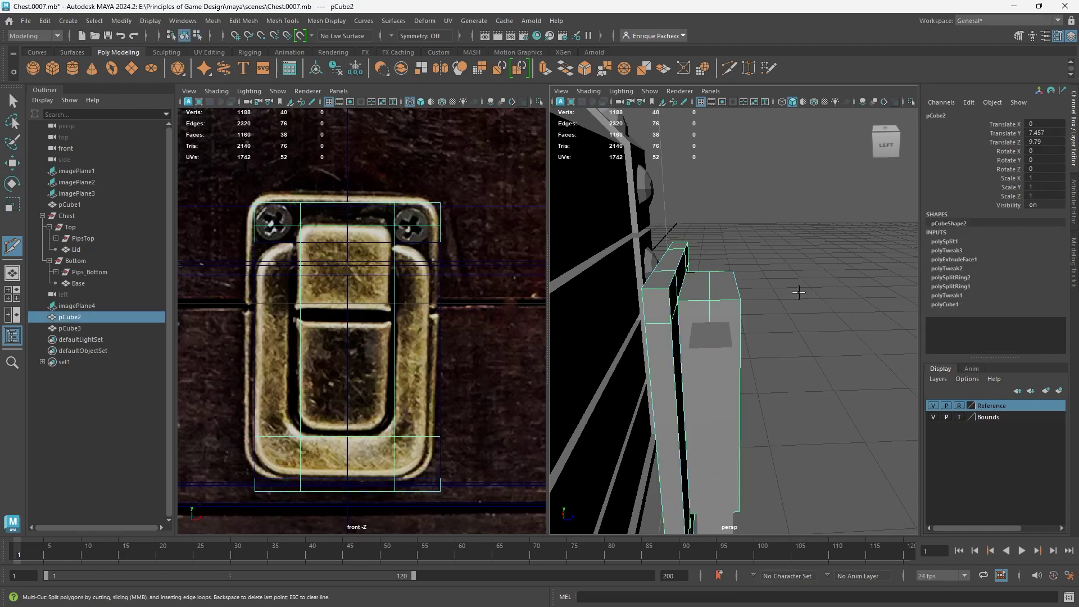
{"action": "key", "text": "w"}
Step: Center the front latch plate's pivot and move the plate slightly back to Z 10.109
{"action": "right_click_drag", "start_coordinate": [721, 346], "coordinate": [754, 292]}
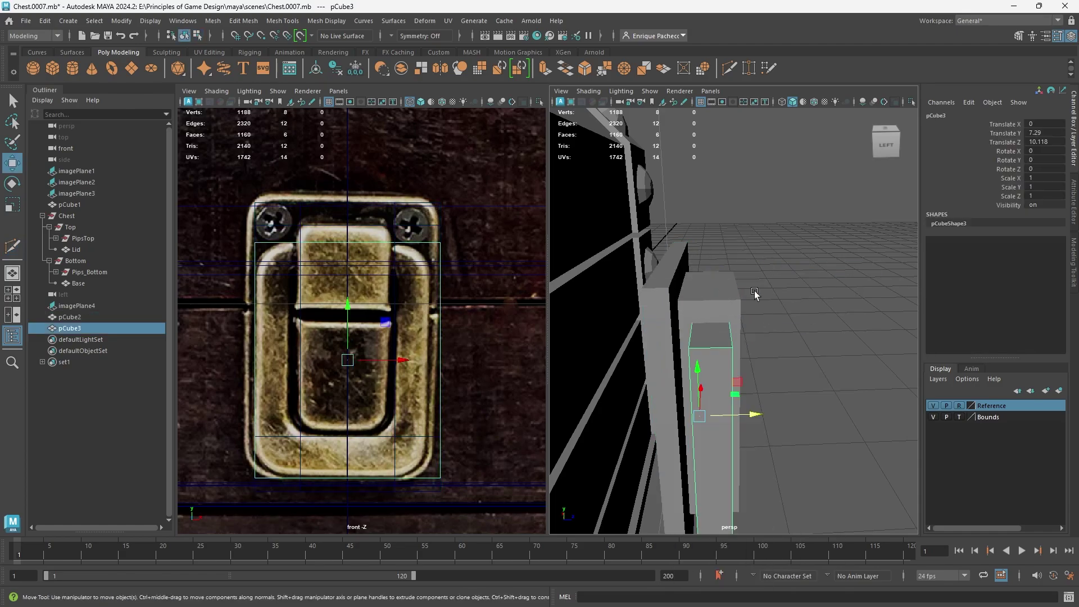
{"action": "left_click", "coordinate": [121, 20]}
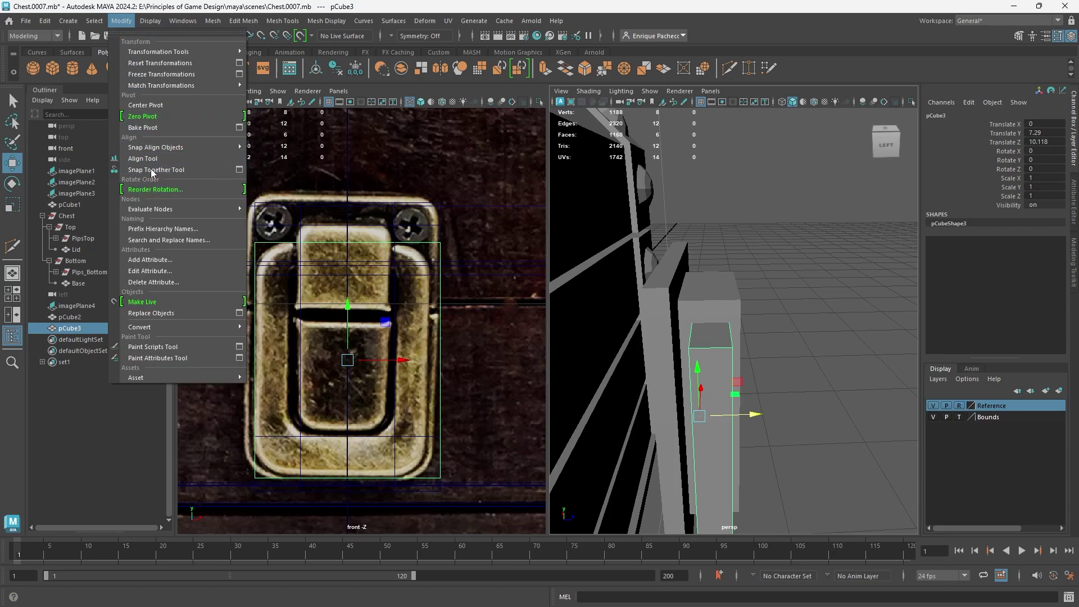
{"action": "left_click", "coordinate": [145, 105]}
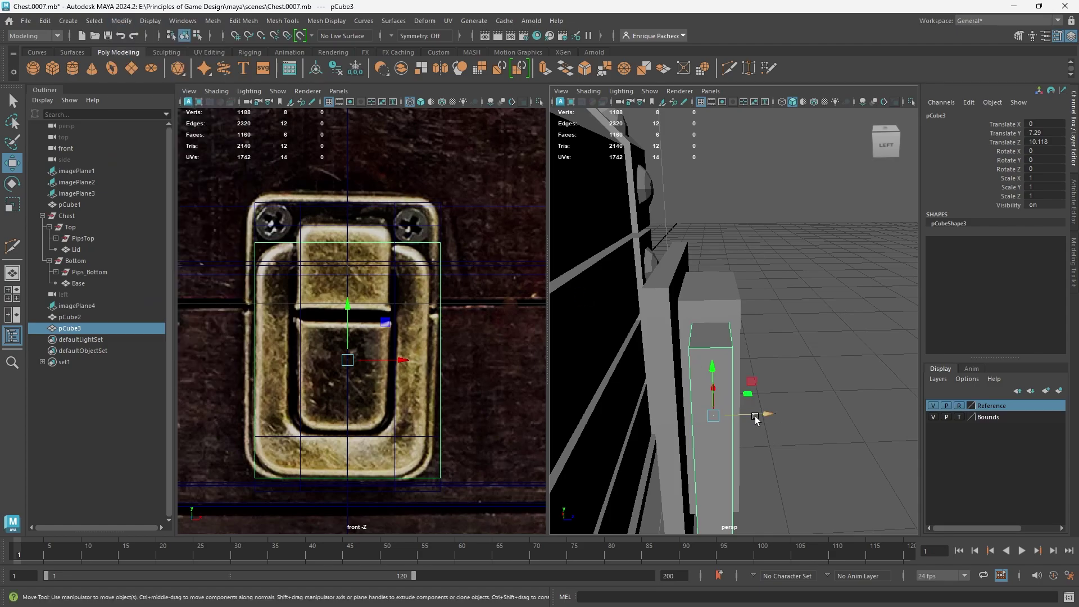
{"action": "left_click_drag", "start_coordinate": [763, 415], "coordinate": [708, 311]}
{"action": "left_click_drag", "start_coordinate": [710, 268], "coordinate": [721, 308], "text": "alt"}
Step: Delete the edge loop running around the middle of the raised clasp block's sides
{"action": "left_click", "coordinate": [720, 299]}
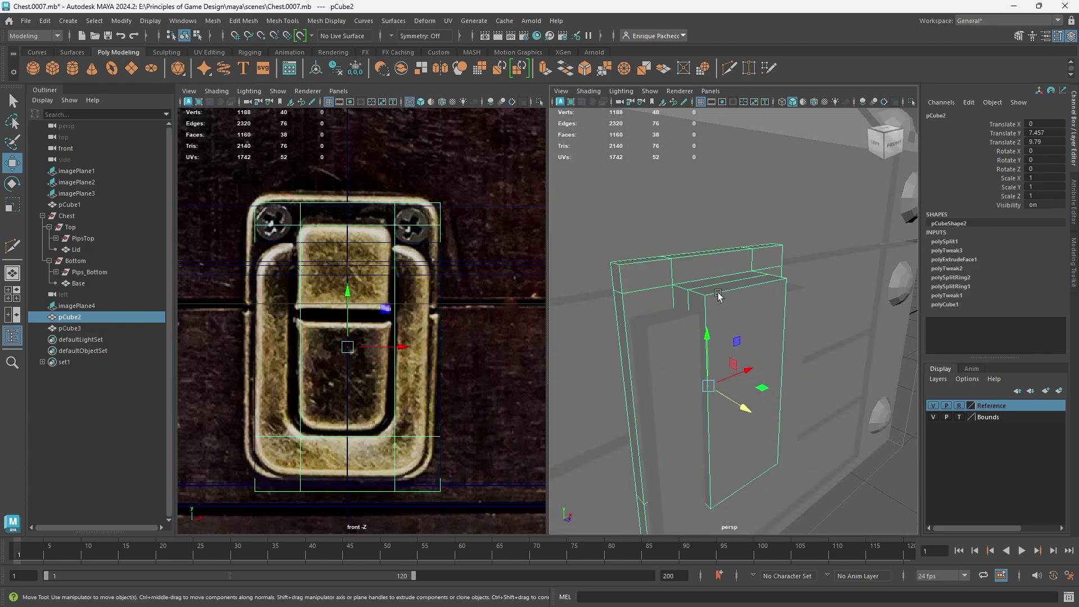
{"action": "right_click_drag", "start_coordinate": [718, 288], "coordinate": [717, 249]}
{"action": "left_click", "coordinate": [723, 281]}
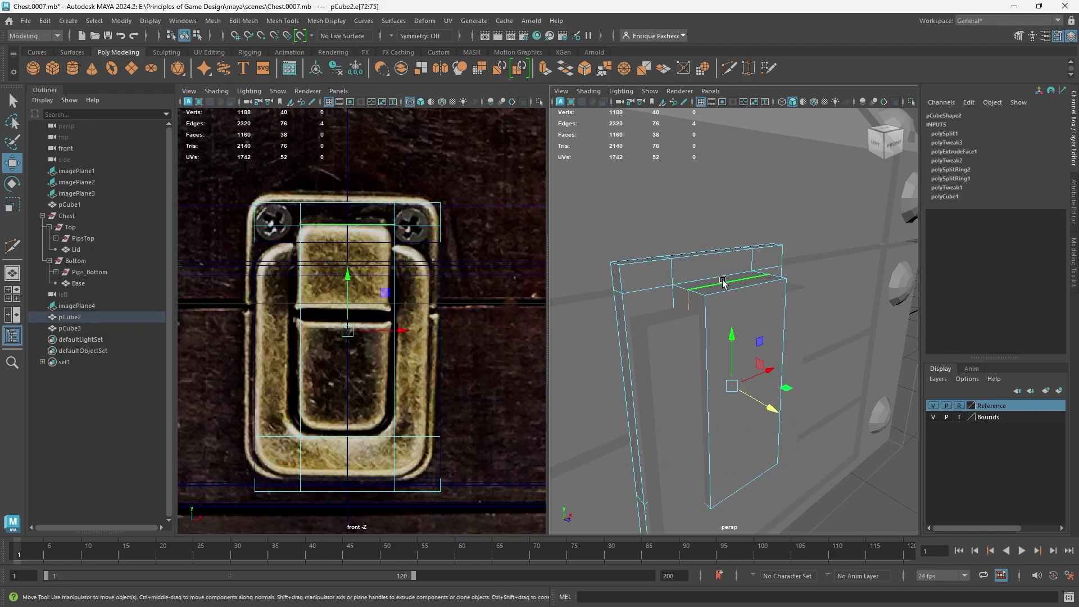
{"action": "key", "text": "Delete"}
Step: Examine the latch plates and raised clasp block from the front, from below and from the side
{"action": "left_click_drag", "start_coordinate": [770, 376], "coordinate": [719, 357], "text": "alt"}
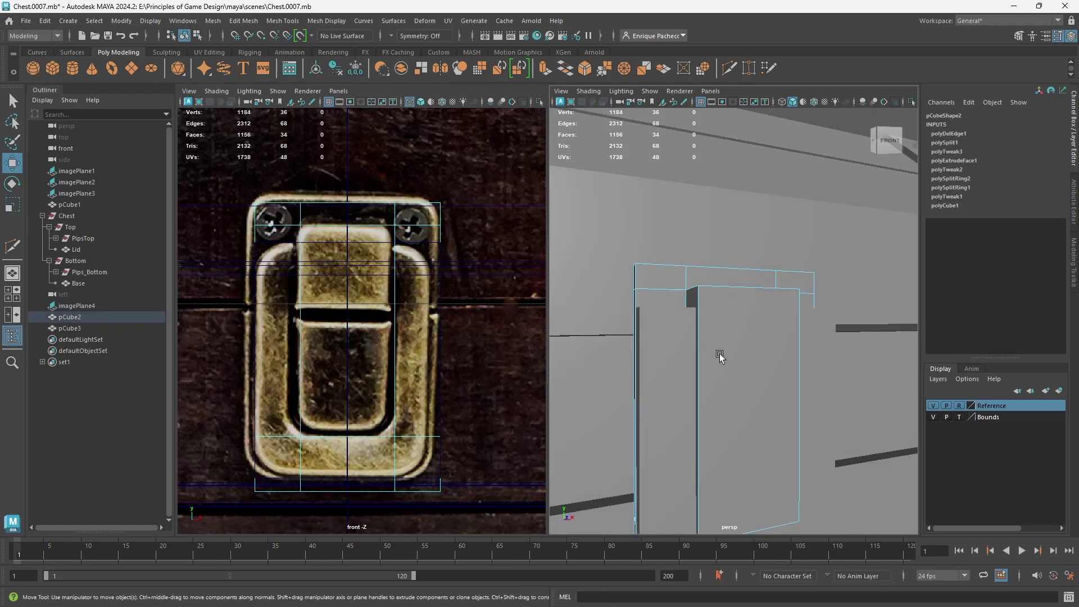
{"action": "right_click_drag", "start_coordinate": [718, 320], "coordinate": [674, 172], "text": "alt"}
{"action": "right_click_drag", "start_coordinate": [753, 365], "coordinate": [730, 293], "text": "alt"}
{"action": "left_click_drag", "start_coordinate": [730, 292], "coordinate": [717, 251], "text": "alt"}
{"action": "scroll", "coordinate": [717, 250], "scroll_direction": "up", "scroll_amount": 6}
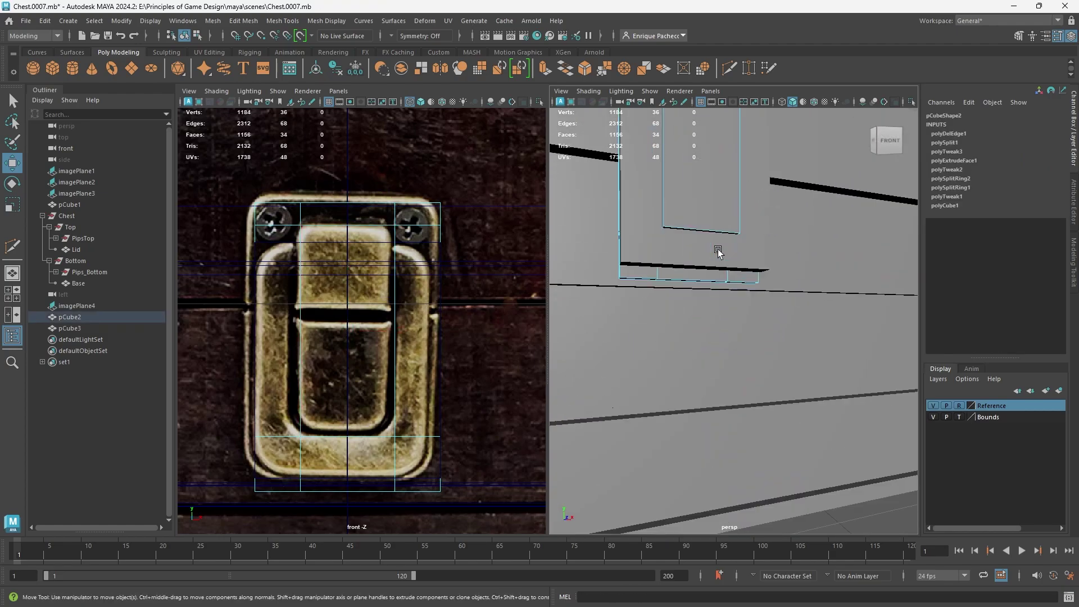
{"action": "middle_click_drag", "start_coordinate": [717, 251], "coordinate": [761, 330], "text": "alt"}
{"action": "left_click_drag", "start_coordinate": [762, 329], "coordinate": [809, 338], "text": "alt"}
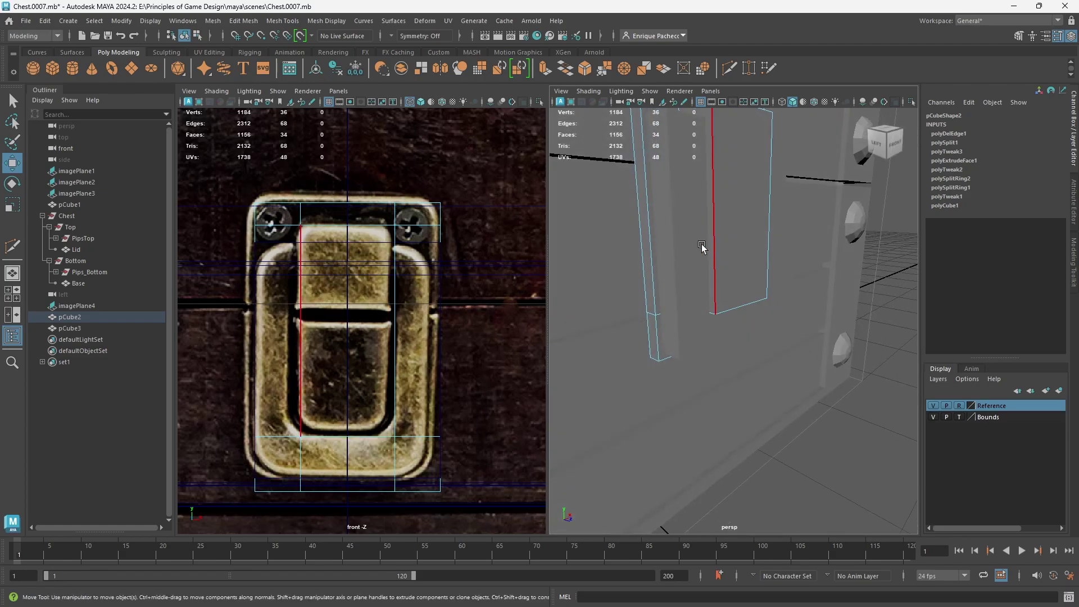
{"action": "left_click", "coordinate": [701, 246]}
{"action": "left_click_drag", "start_coordinate": [734, 260], "coordinate": [712, 303], "text": "alt"}
Step: Cut two vertical and two horizontal edge loops through the front latch plate with Multi-Cut
{"action": "right_click_drag", "start_coordinate": [707, 287], "coordinate": [759, 265]}
{"action": "left_click", "coordinate": [748, 361]}
{"action": "left_click_drag", "start_coordinate": [749, 361], "coordinate": [800, 271], "text": "alt"}
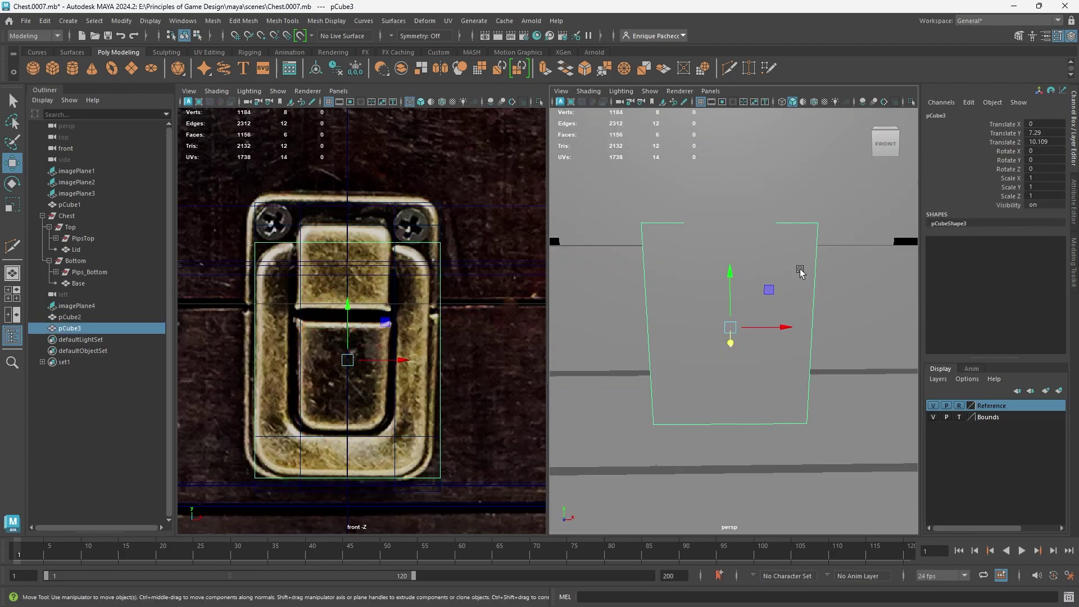
{"action": "left_click", "coordinate": [748, 256]}
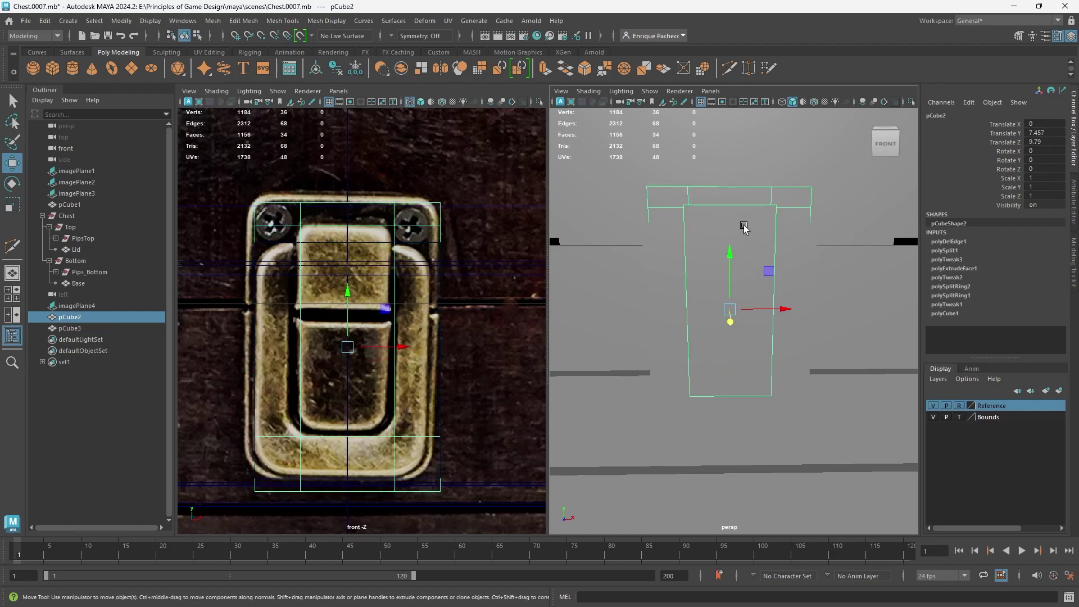
{"action": "left_click", "coordinate": [728, 68]}
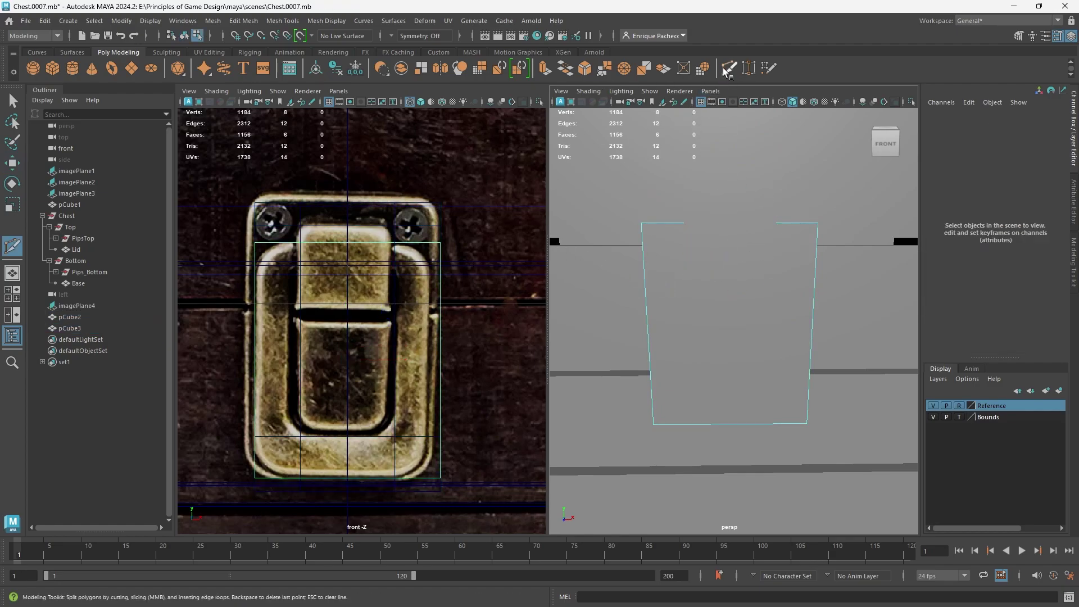
{"action": "left_click", "coordinate": [704, 223], "text": "ctrl"}
{"action": "left_click", "coordinate": [745, 223], "text": "ctrl"}
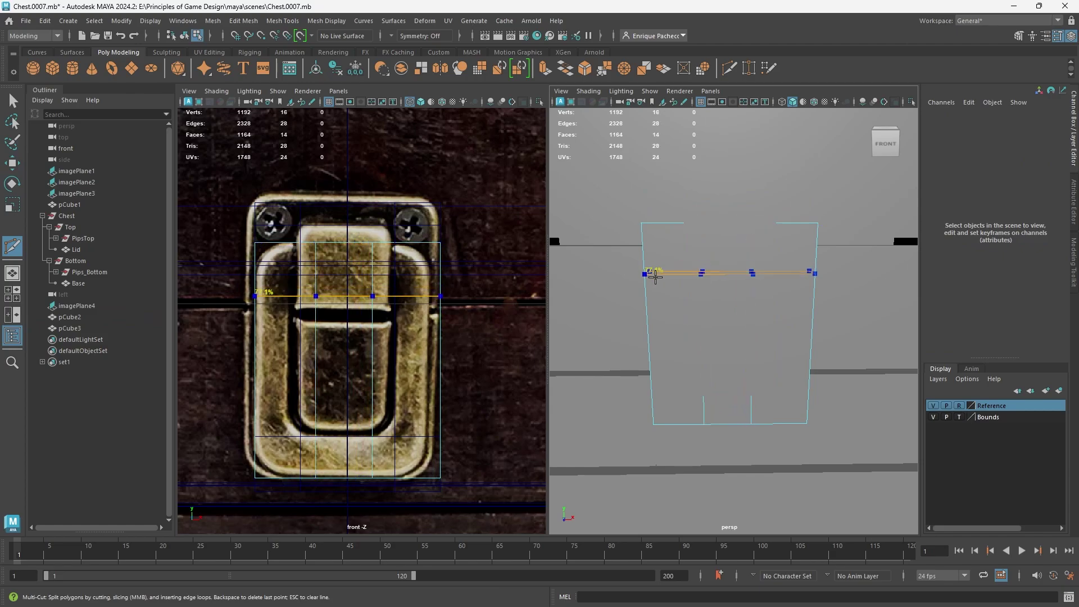
{"action": "left_click", "coordinate": [648, 312], "text": "ctrl"}
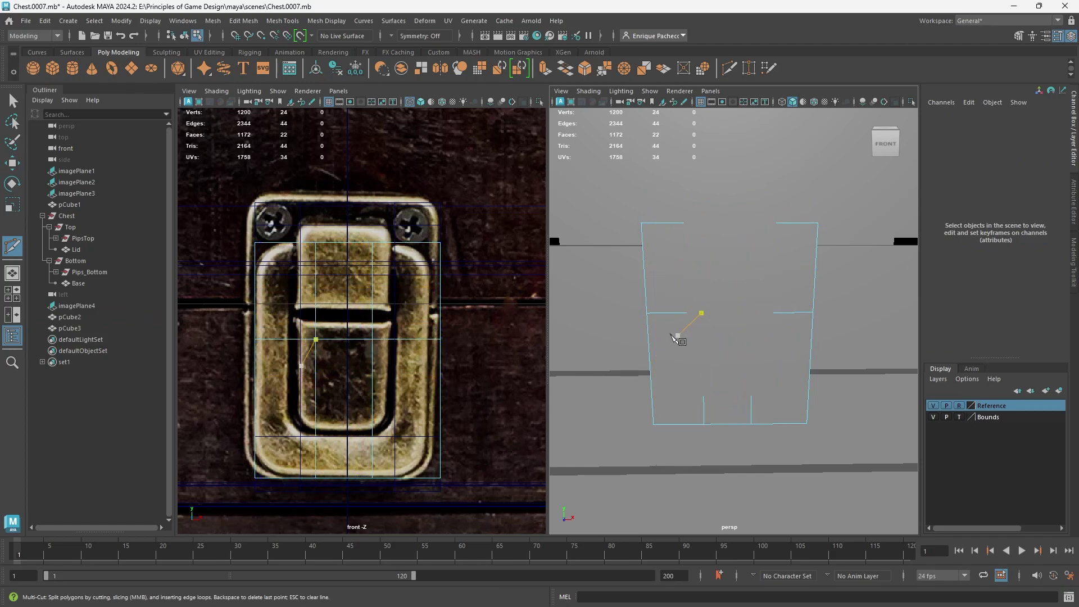
{"action": "left_click", "coordinate": [649, 359], "text": "ctrl"}
{"action": "key", "text": "q"}
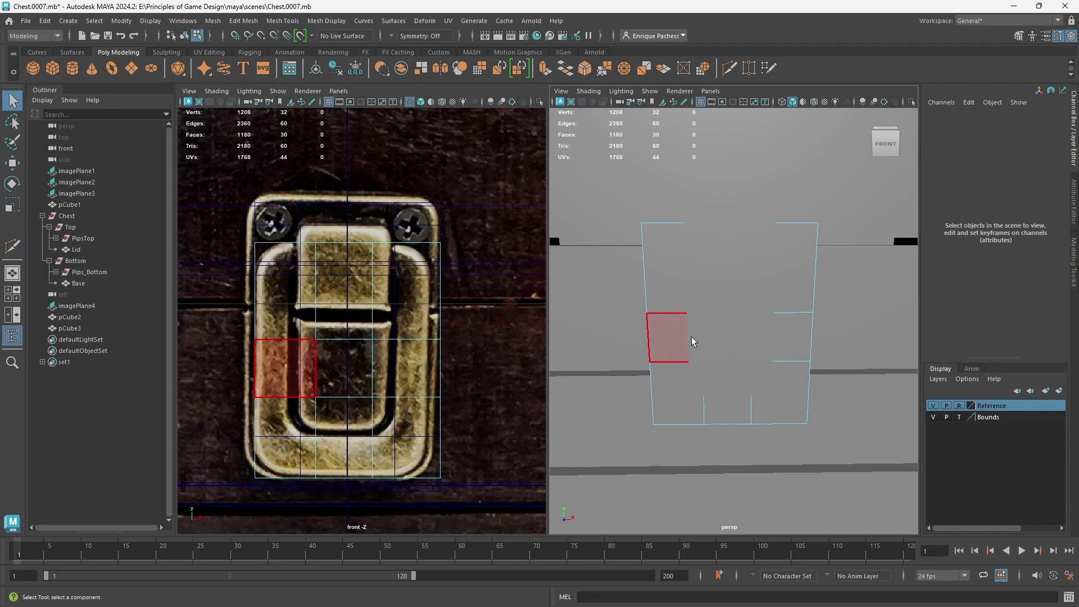
Step: Move the front plate's two vertical edge loops outward to align with the raised clasp block's side edges
{"action": "right_click_drag", "start_coordinate": [691, 339], "coordinate": [688, 260]}
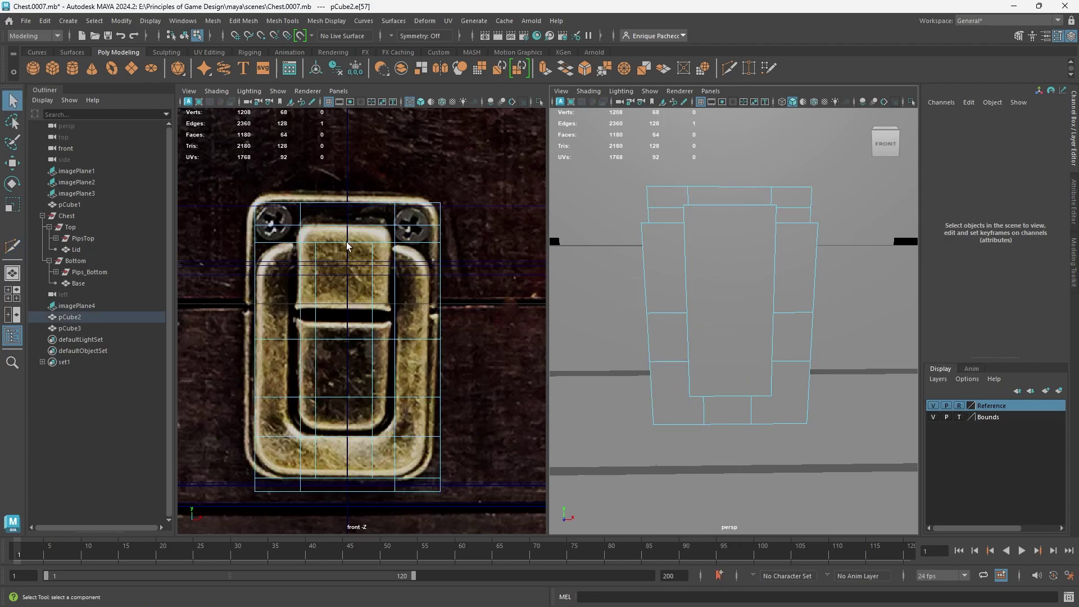
{"action": "double_click", "coordinate": [374, 298]}
{"action": "key", "text": "w"}
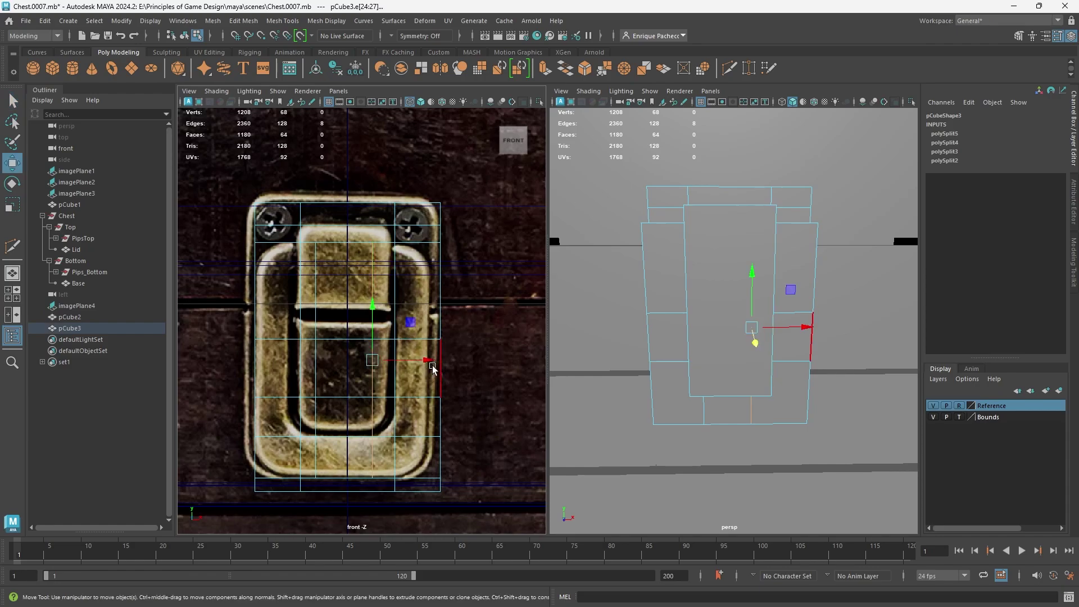
{"action": "left_click_drag", "start_coordinate": [426, 363], "coordinate": [449, 362]}
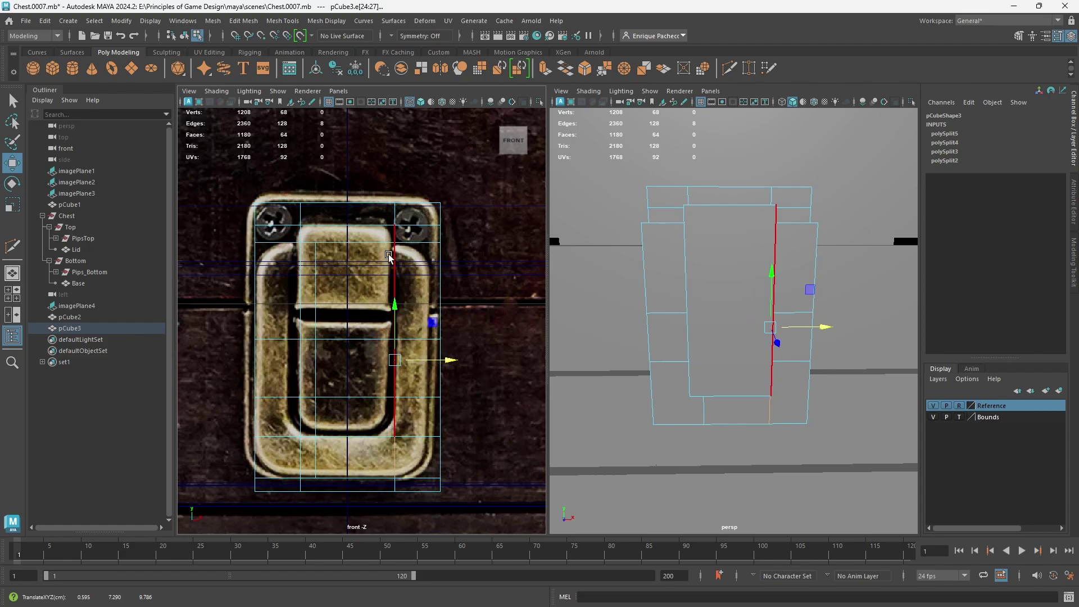
{"action": "left_click", "coordinate": [344, 360]}
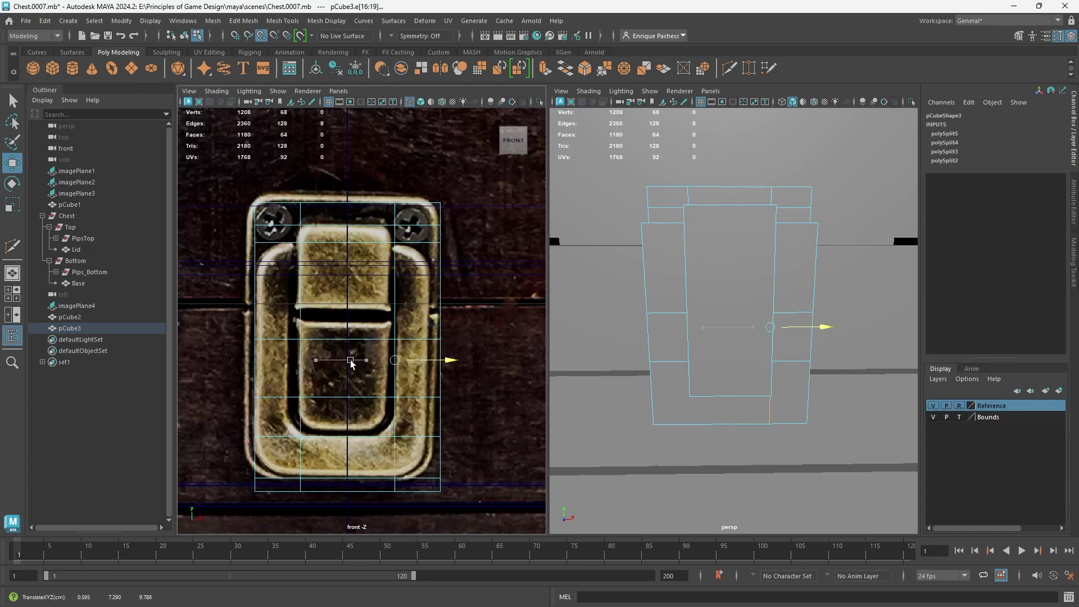
{"action": "left_click_drag", "start_coordinate": [351, 363], "coordinate": [299, 363]}
{"action": "left_click", "coordinate": [298, 250]}
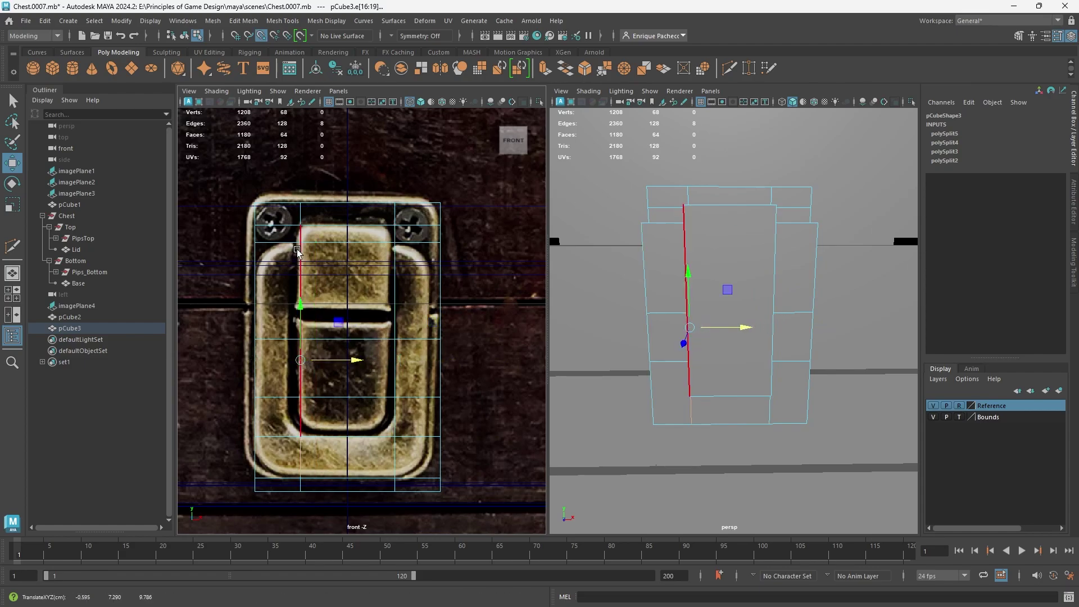
Step: Lower the front plate's bottom horizontal loop to the clasp block's lower edge and raise the other loop toward the plate's top
{"action": "double_click", "coordinate": [330, 398]}
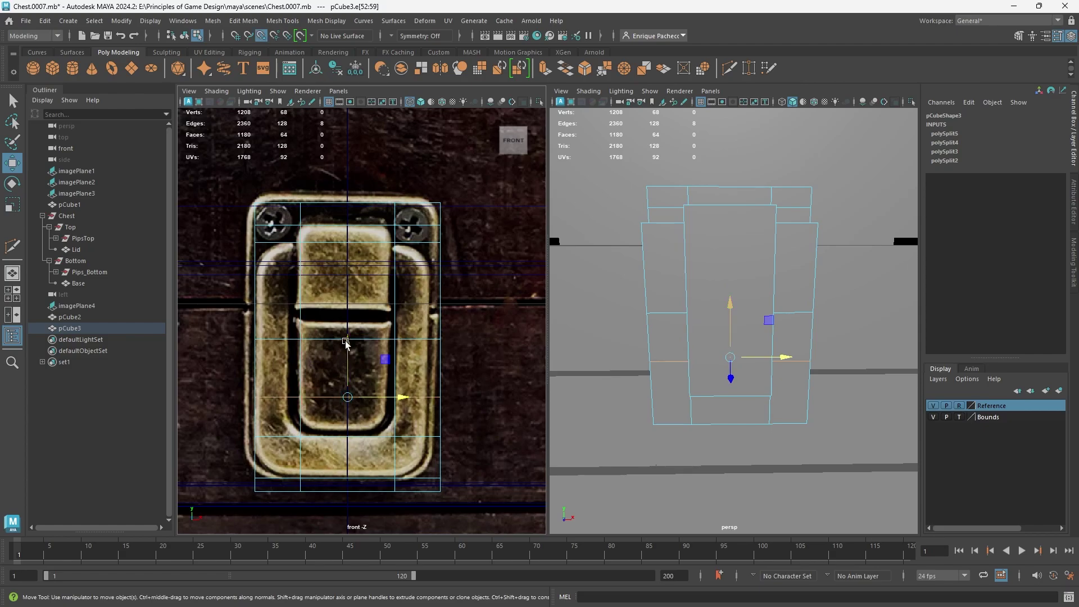
{"action": "key", "text": "v"}
{"action": "left_click_drag", "start_coordinate": [347, 346], "coordinate": [351, 406]}
{"action": "left_click_drag", "start_coordinate": [731, 365], "coordinate": [848, 359], "text": "alt"}
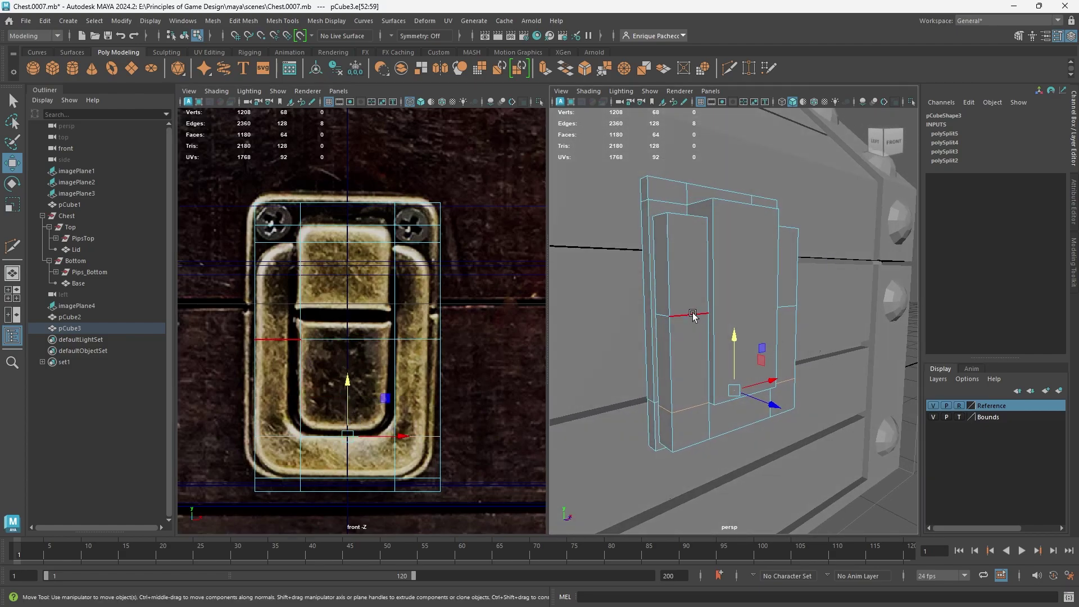
{"action": "double_click", "coordinate": [693, 314]}
{"action": "left_click_drag", "start_coordinate": [347, 287], "coordinate": [358, 230]}
{"action": "left_click_drag", "start_coordinate": [782, 318], "coordinate": [706, 323], "text": "alt"}
Step: Isolate the front latch plate in the perspective view and switch to face selection
{"action": "right_click_drag", "start_coordinate": [681, 286], "coordinate": [722, 271]}
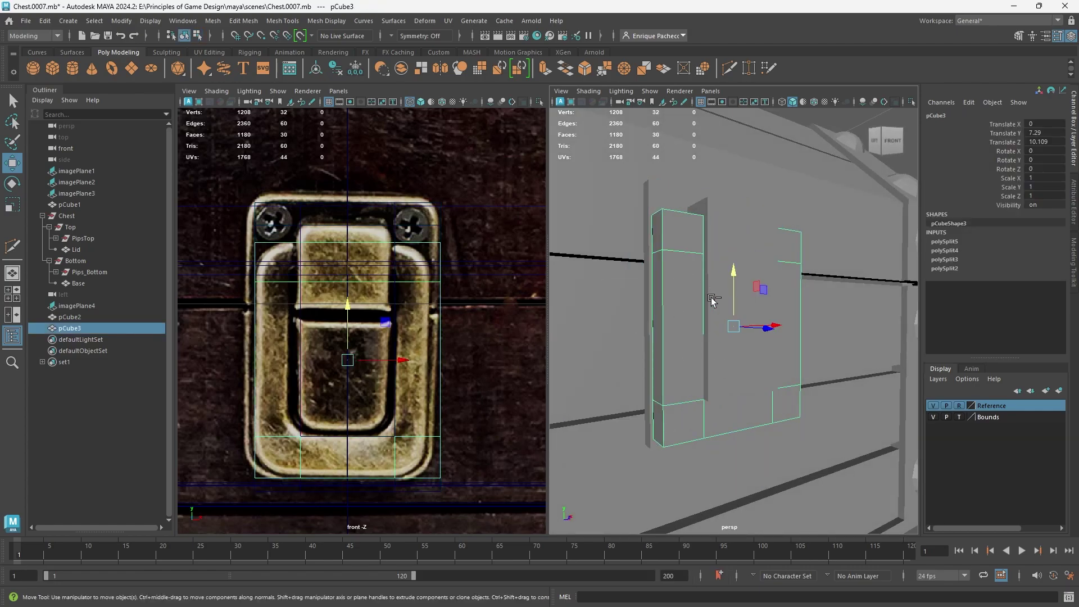
{"action": "key", "text": "ctrl+1"}
{"action": "left_click_drag", "start_coordinate": [749, 327], "coordinate": [687, 340], "text": "alt"}
{"action": "mouse_move", "coordinate": [717, 286]}
{"action": "right_mouse_down"}
{"action": "mouse_move", "coordinate": [720, 368]}
{"action": "mouse_move", "coordinate": [717, 305]}
{"action": "right_mouse_up"}
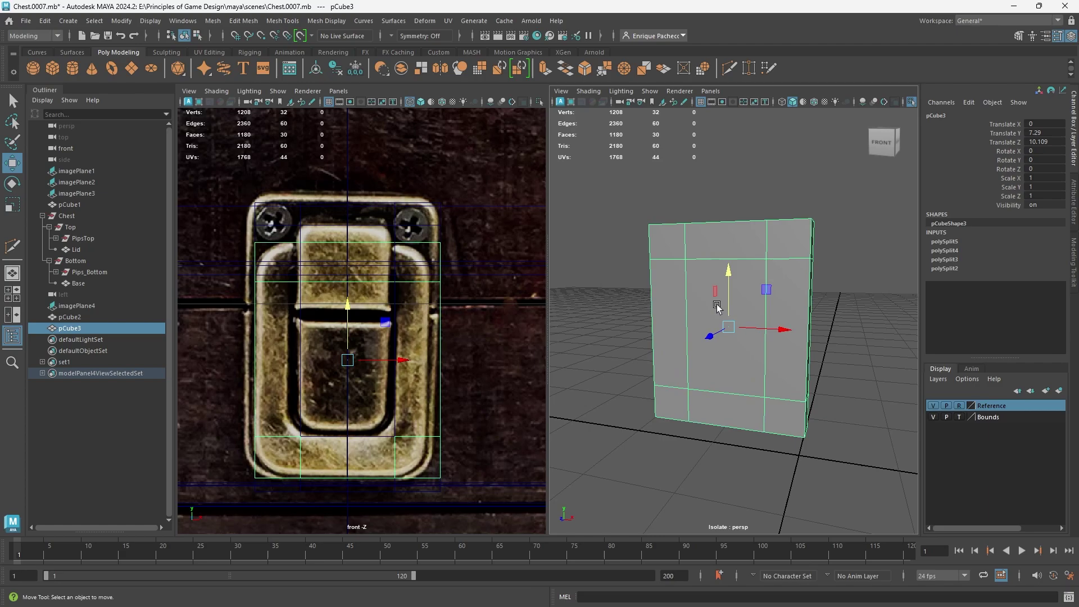
Step: Scale the front plate's central front and back faces up slightly in X and Y, and delete both faces
{"action": "left_click", "coordinate": [727, 361]}
{"action": "left_click_drag", "start_coordinate": [713, 359], "coordinate": [927, 365], "text": "alt"}
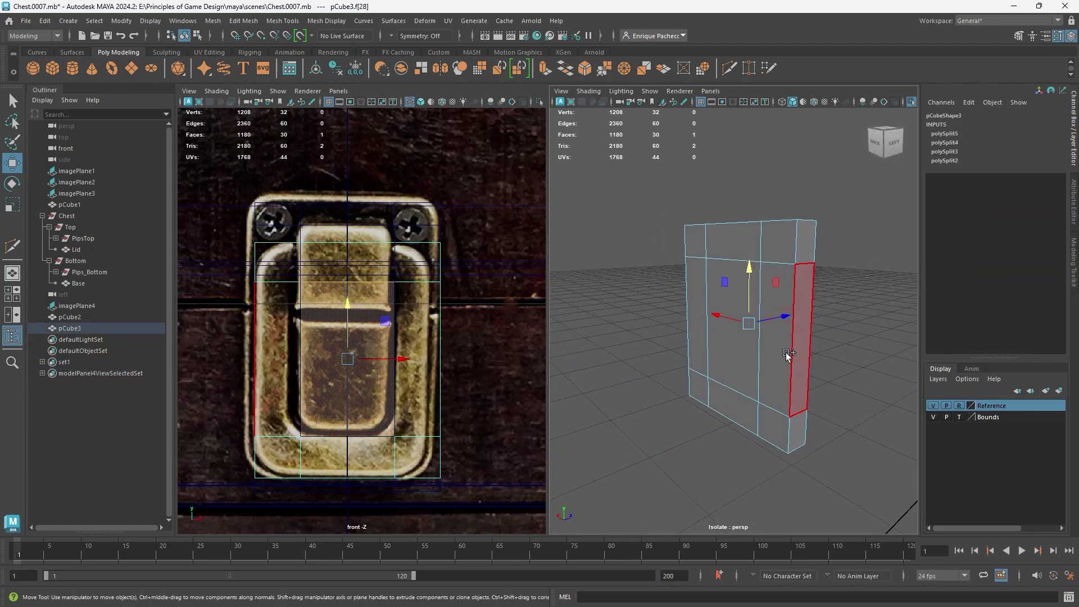
{"action": "left_click", "coordinate": [730, 363], "text": "shift"}
{"action": "left_click_drag", "start_coordinate": [823, 360], "coordinate": [646, 366], "text": "alt"}
{"action": "key", "text": "r"}
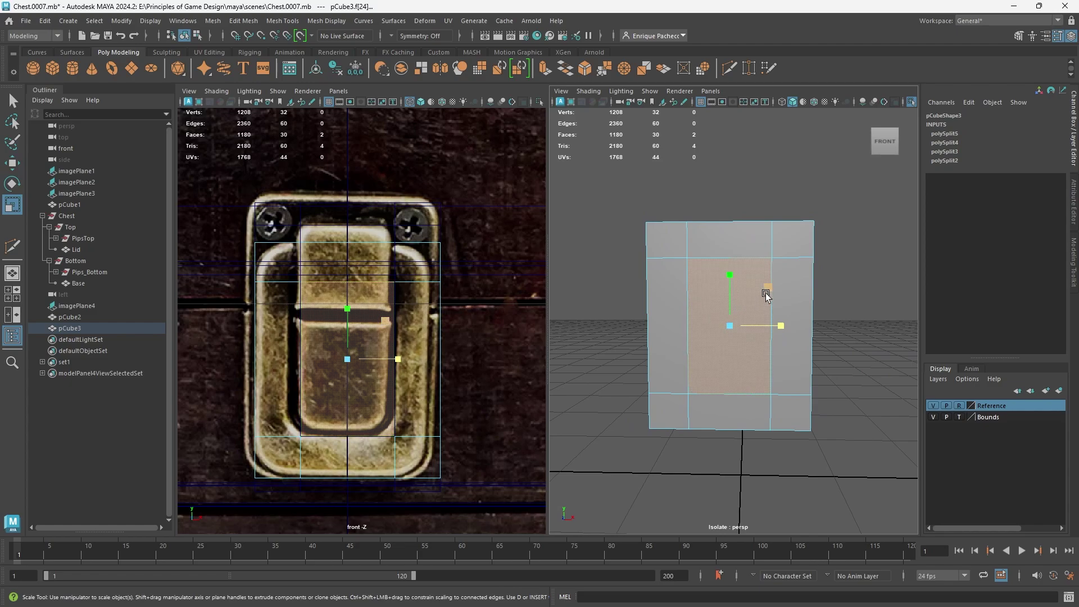
{"action": "left_click_drag", "start_coordinate": [767, 291], "coordinate": [769, 294]}
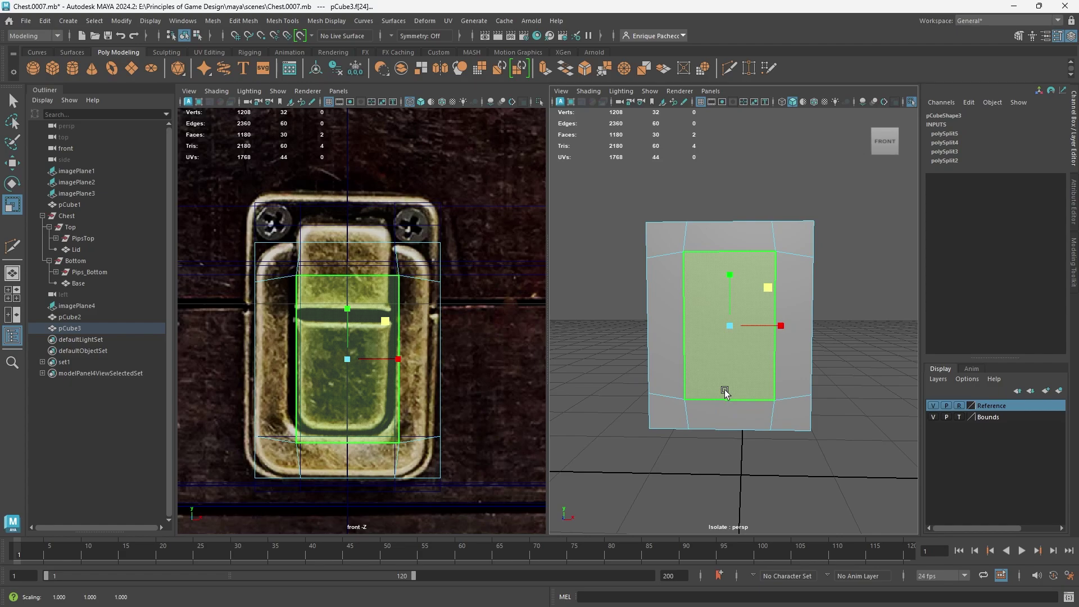
{"action": "key", "text": "Delete"}
Step: Bridge the front and back border edges of the plate's rectangular opening to close its inner walls, with 0 divisions
{"action": "right_click_drag", "start_coordinate": [749, 290], "coordinate": [751, 260]}
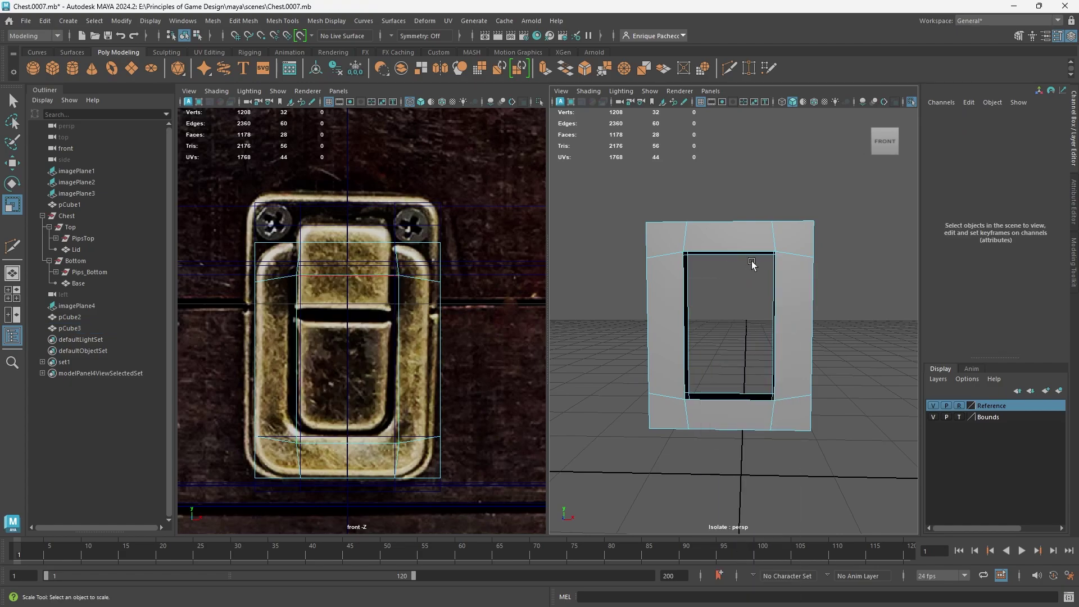
{"action": "left_click_drag", "start_coordinate": [751, 261], "coordinate": [739, 305], "text": "alt"}
{"action": "scroll", "coordinate": [740, 305], "scroll_direction": "up", "scroll_amount": 5}
{"action": "double_click", "coordinate": [783, 297]}
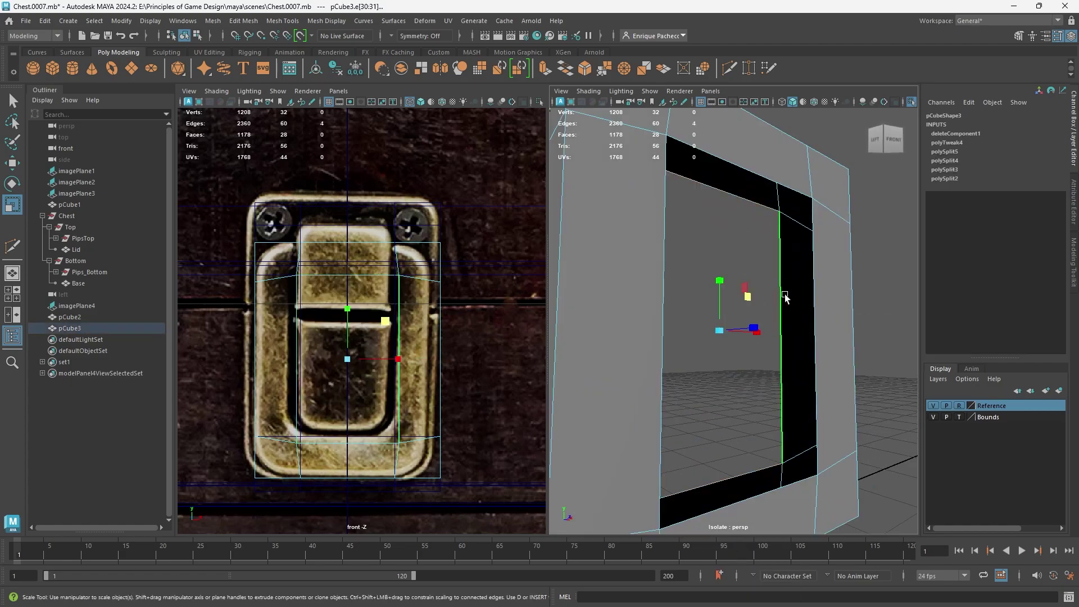
{"action": "left_click", "coordinate": [811, 325], "text": "shift"}
{"action": "left_click", "coordinate": [682, 173], "text": "shift"}
{"action": "left_click", "coordinate": [660, 385], "text": "shift"}
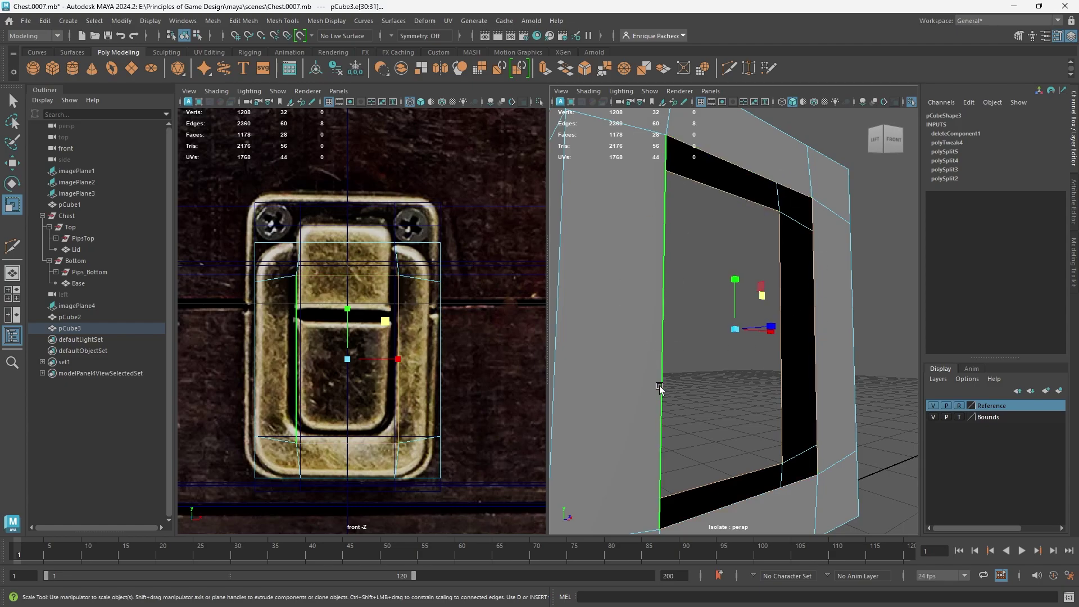
{"action": "left_click", "coordinate": [565, 67]}
{"action": "left_click_drag", "start_coordinate": [747, 269], "coordinate": [710, 346], "text": "alt"}
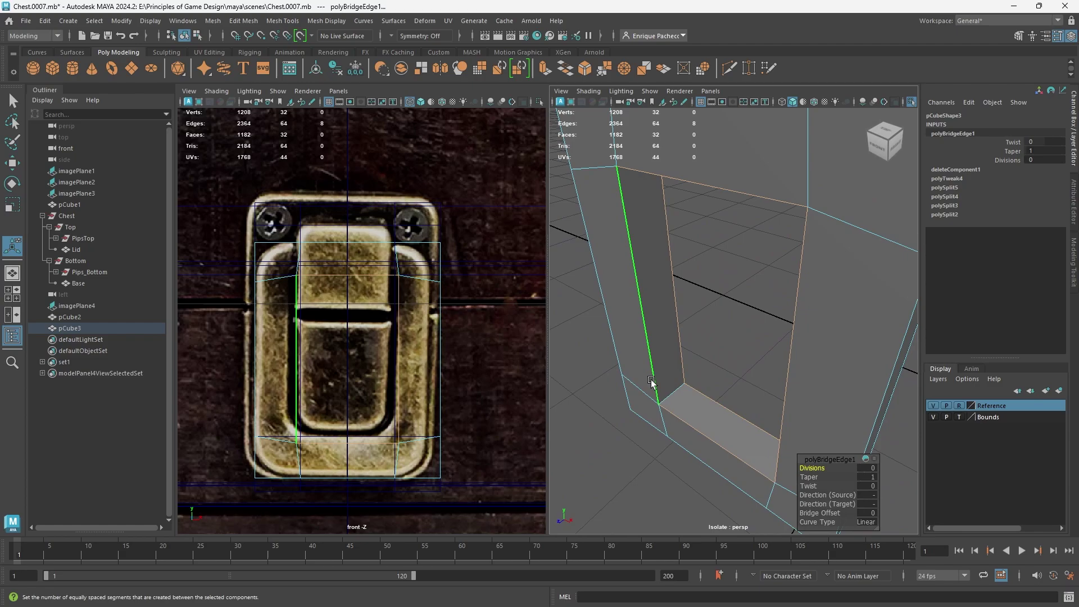
{"action": "left_click_drag", "start_coordinate": [652, 382], "coordinate": [741, 272], "text": "alt"}
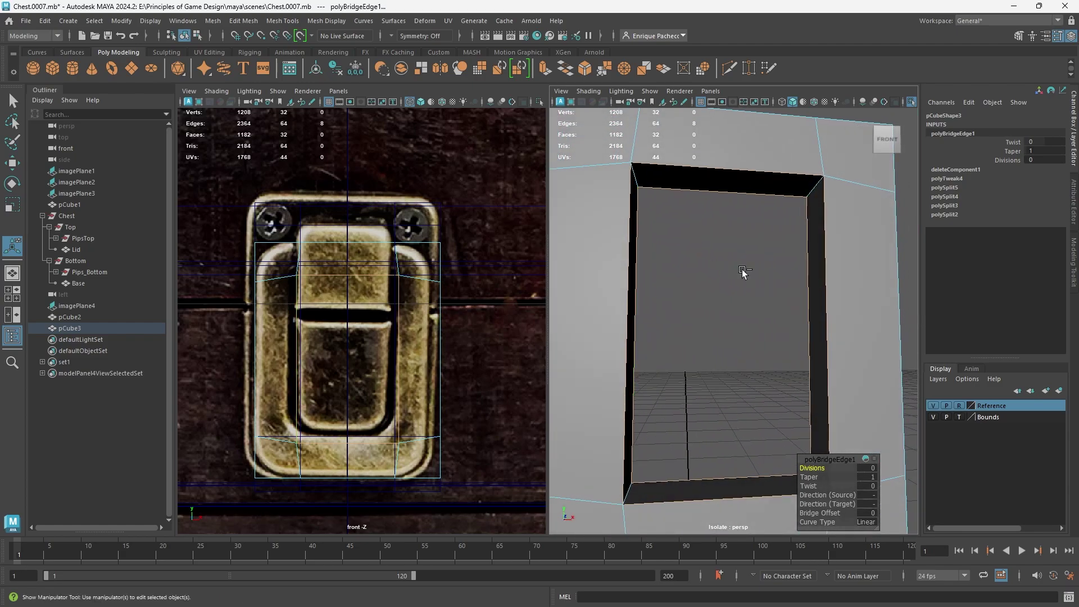
Step: Show the whole chest again and check the front plate's smoothed preview around the clasp block
{"action": "key", "text": "ctrl+1"}
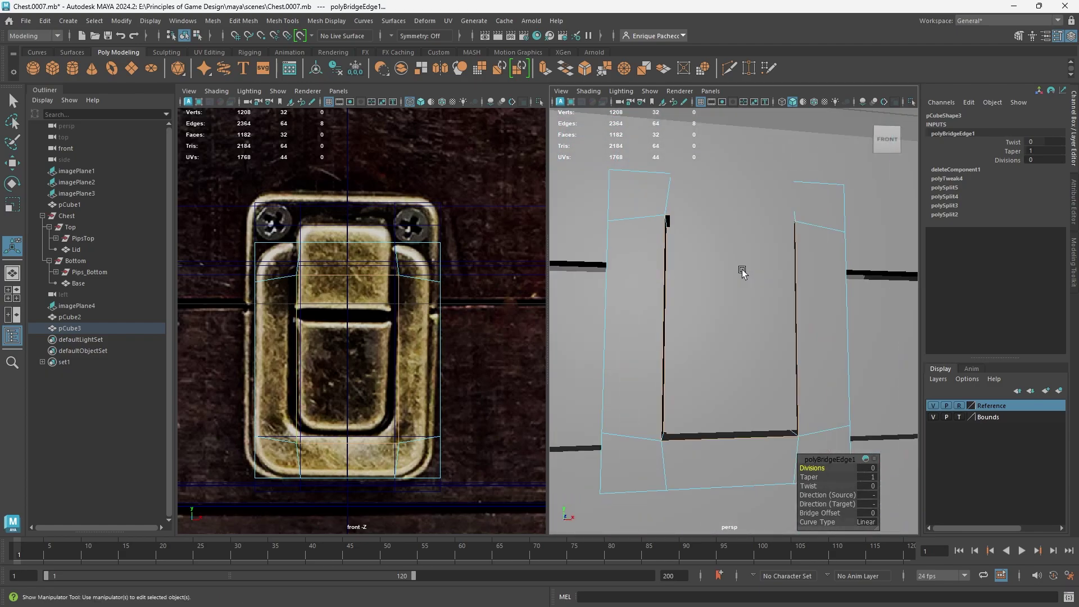
{"action": "left_click_drag", "start_coordinate": [742, 268], "coordinate": [754, 344], "text": "alt"}
{"action": "scroll", "coordinate": [750, 329], "scroll_direction": "down", "scroll_amount": 5}
{"action": "key", "text": "3"}
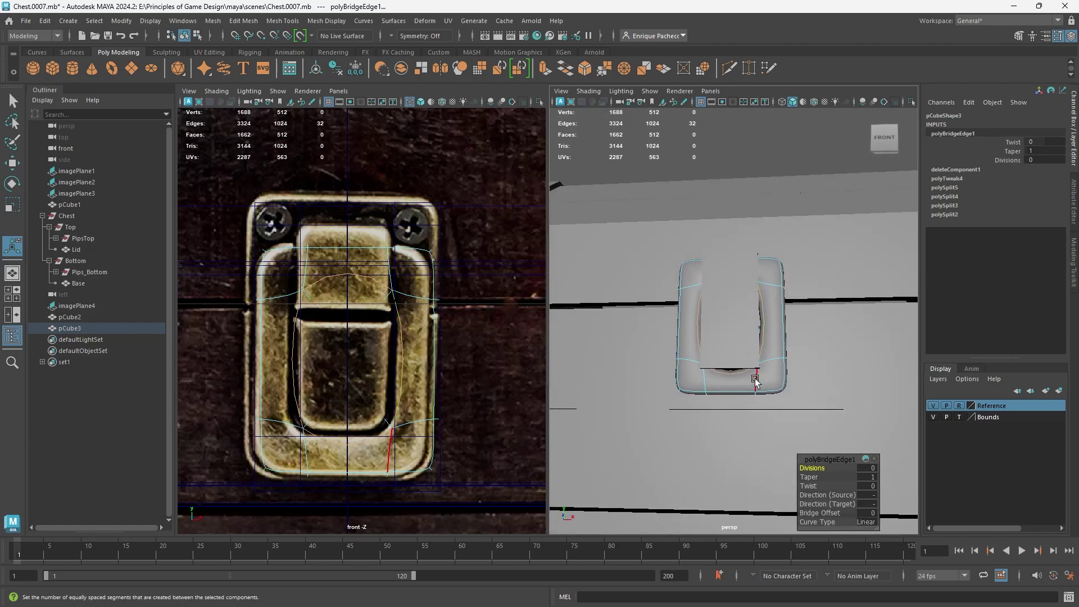
{"action": "left_click_drag", "start_coordinate": [727, 368], "coordinate": [755, 358], "text": "alt"}
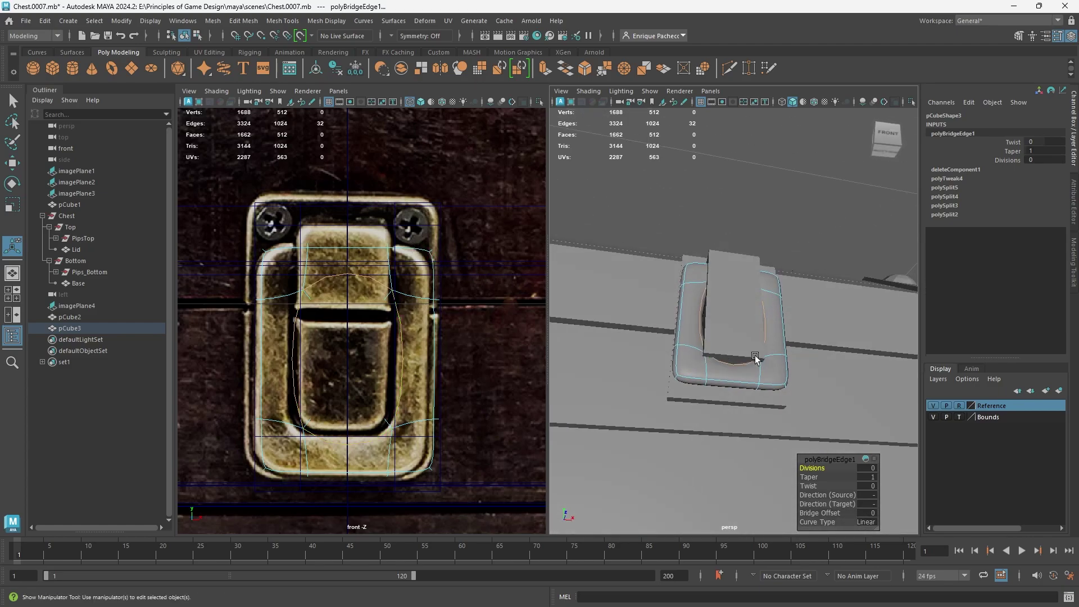
{"action": "key", "text": "1"}
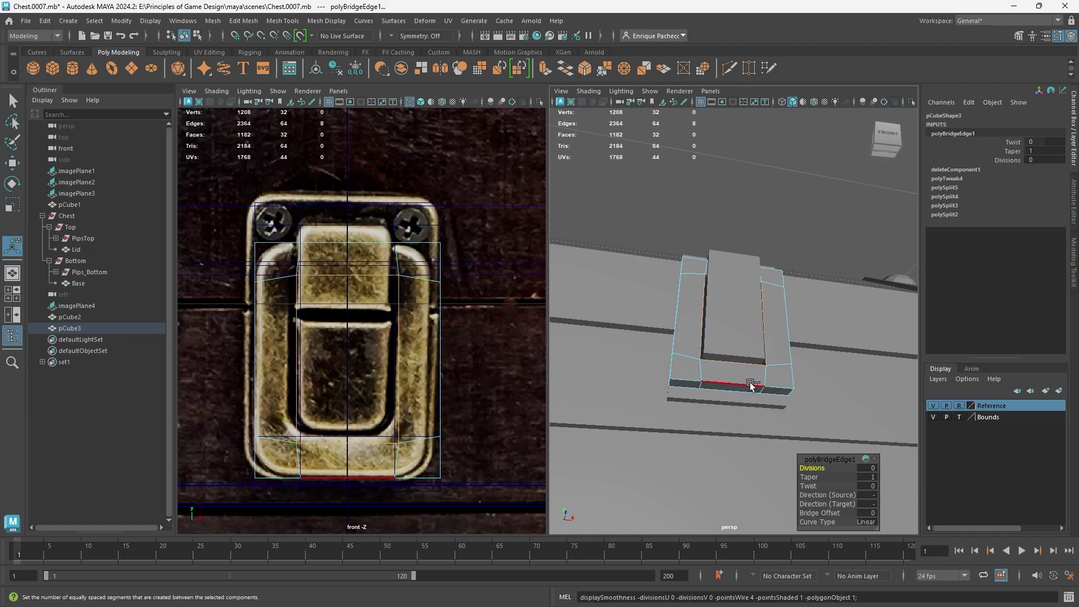
Step: Isolate the front latch plate again and activate Multi-Cut on its frame
{"action": "key", "text": "ctrl+1"}
{"action": "right_click_drag", "start_coordinate": [749, 362], "coordinate": [754, 251]}
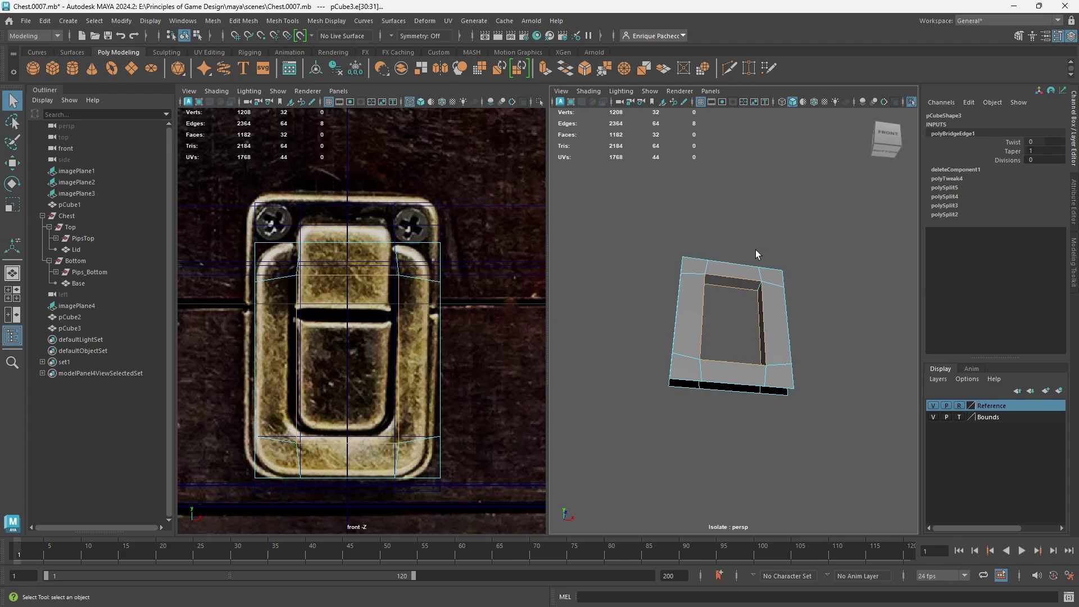
{"action": "left_click_drag", "start_coordinate": [758, 273], "coordinate": [758, 337], "text": "alt"}
{"action": "scroll", "coordinate": [758, 337], "scroll_direction": "up", "scroll_amount": 5}
{"action": "scroll", "coordinate": [768, 360], "scroll_direction": "down", "scroll_amount": 4}
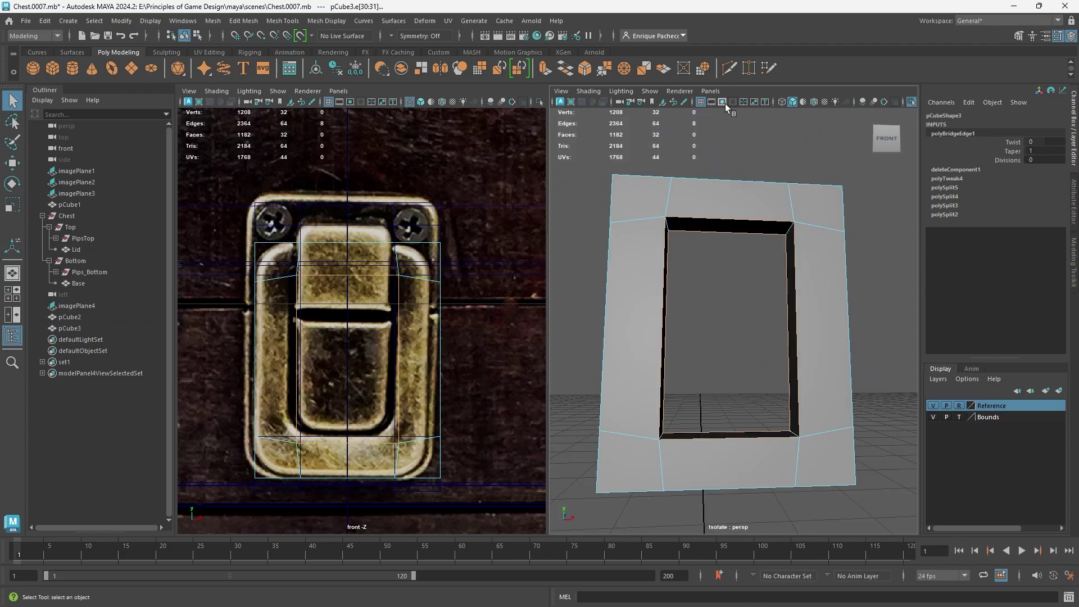
{"action": "left_click", "coordinate": [730, 69]}
{"action": "middle_click_drag", "start_coordinate": [773, 393], "coordinate": [771, 350], "text": "alt"}
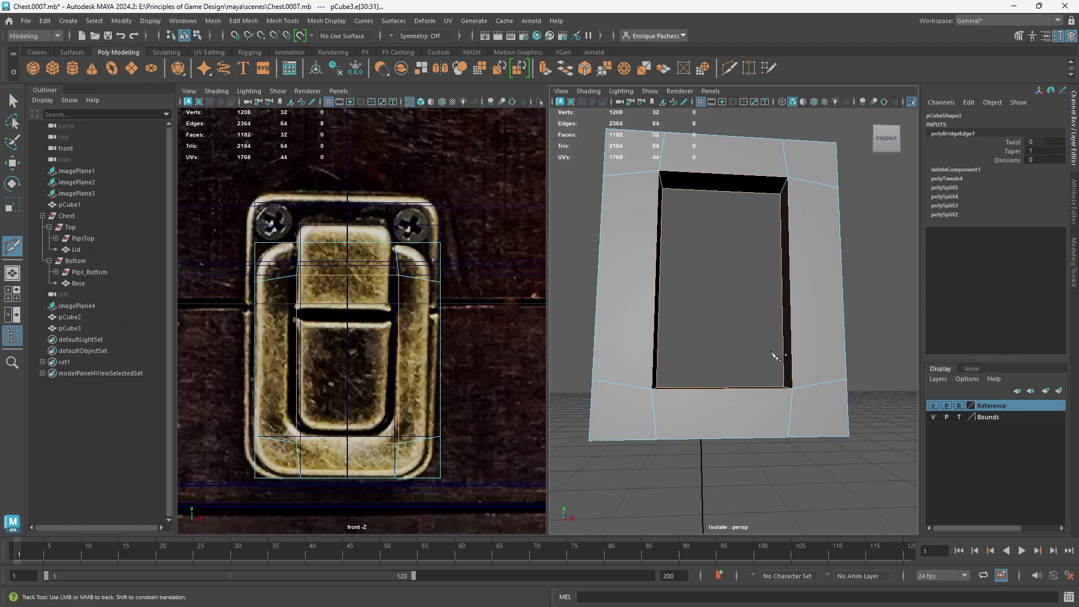
{"action": "left_click", "coordinate": [787, 379], "text": "ctrl"}
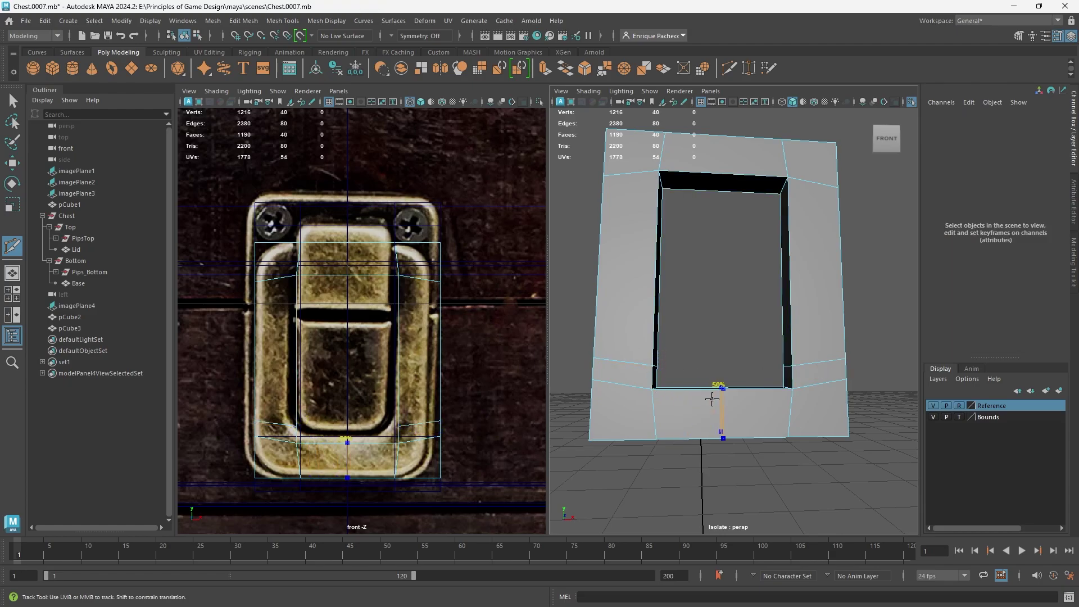
{"action": "key", "text": "ctrl+z"}
{"action": "key", "text": "ctrl+z"}
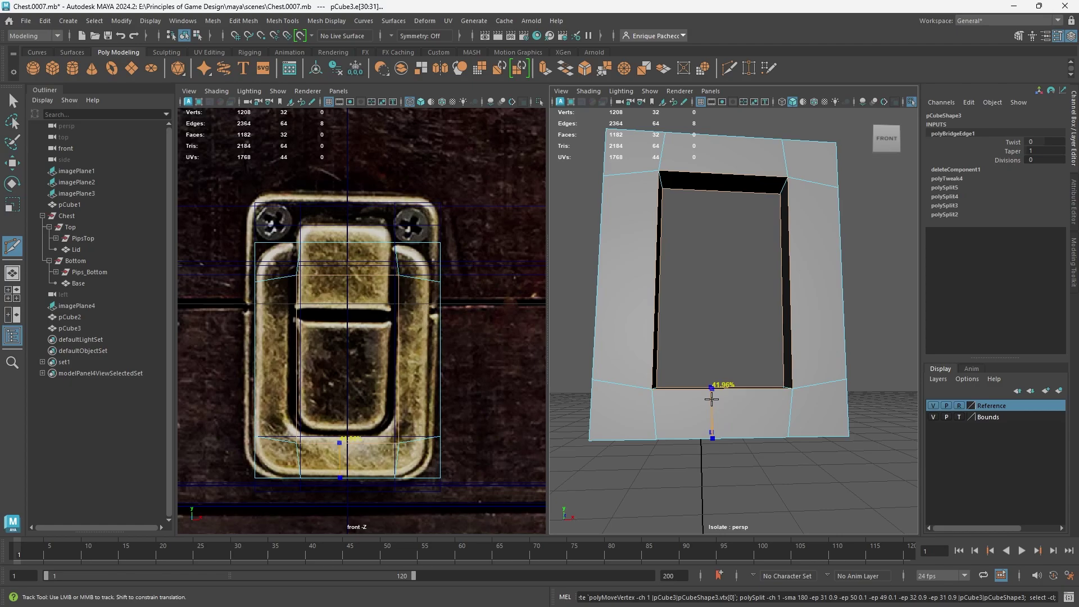
Step: Insert centred edge loops across the side, top and bottom bars of the front frame
{"action": "left_click", "coordinate": [809, 269], "text": "ctrl"}
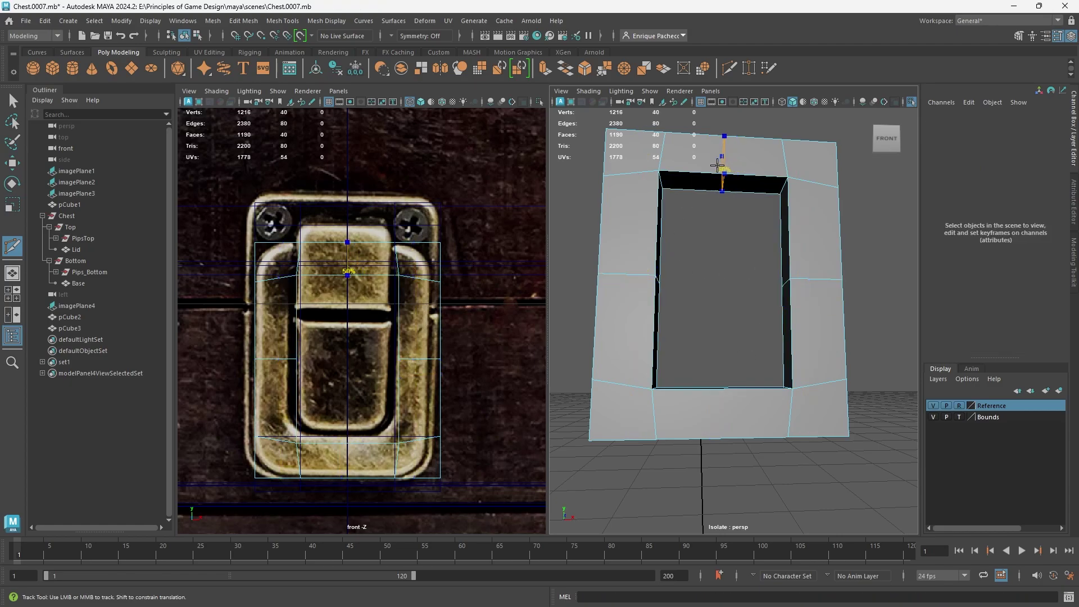
{"action": "left_click", "coordinate": [724, 163], "text": "ctrl"}
{"action": "left_click", "coordinate": [719, 396], "text": "ctrl"}
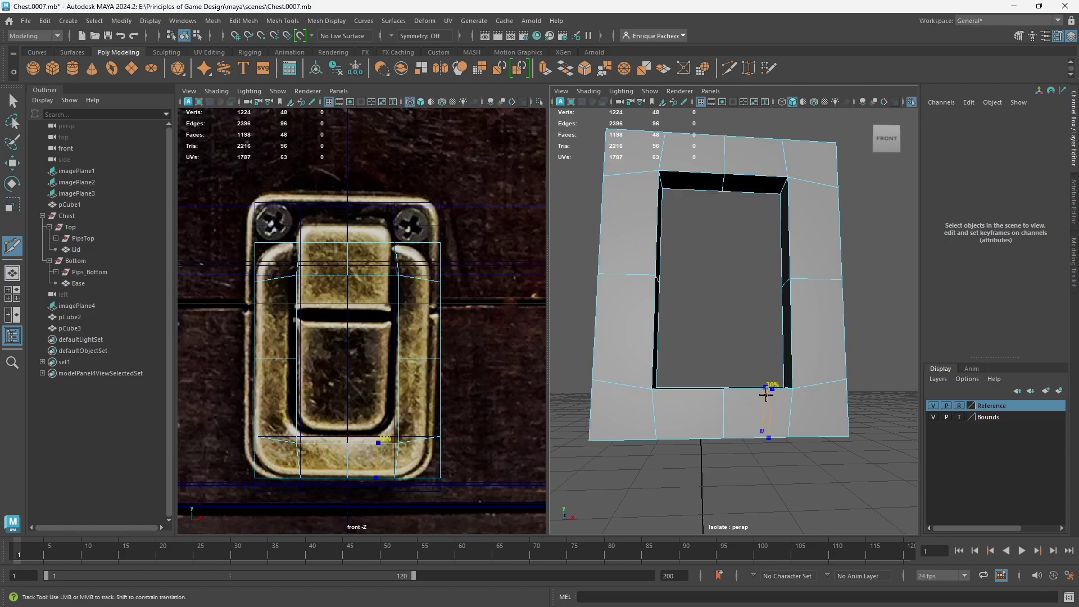
Step: Insert support edge loops beside the opening's two lower corners, across the frame's bottom bar and both side bars
{"action": "left_click", "coordinate": [779, 396], "text": "ctrl"}
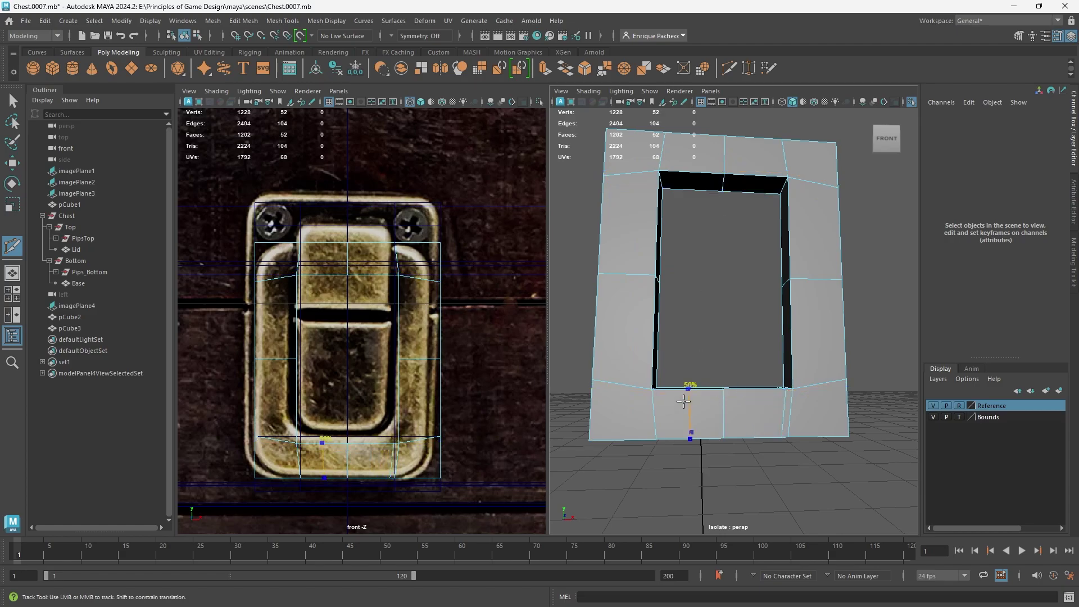
{"action": "left_click", "coordinate": [658, 392], "text": "ctrl"}
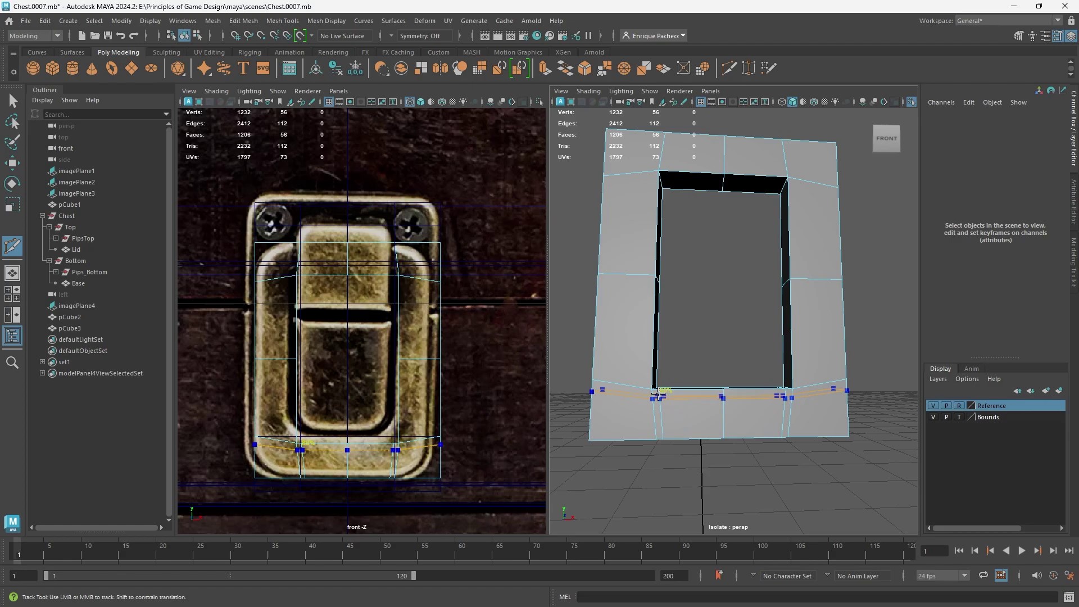
{"action": "left_click", "coordinate": [652, 378], "text": "ctrl"}
{"action": "left_click", "coordinate": [788, 376], "text": "ctrl"}
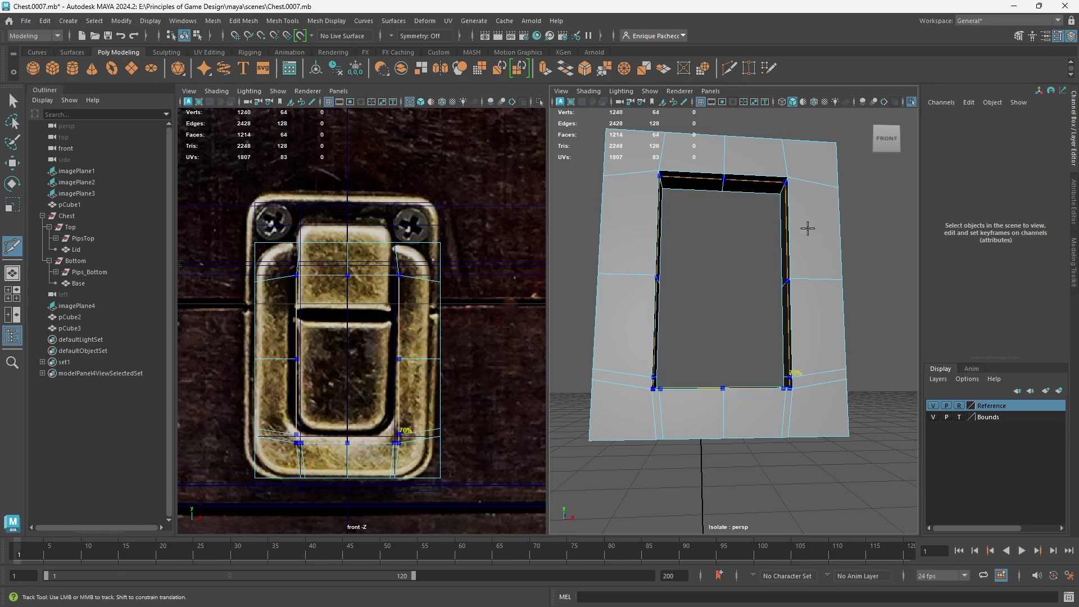
Step: Insert support edge loops beside the opening's two upper corners, across both side bars and the frame's top bar
{"action": "left_click", "coordinate": [791, 178], "text": "ctrl"}
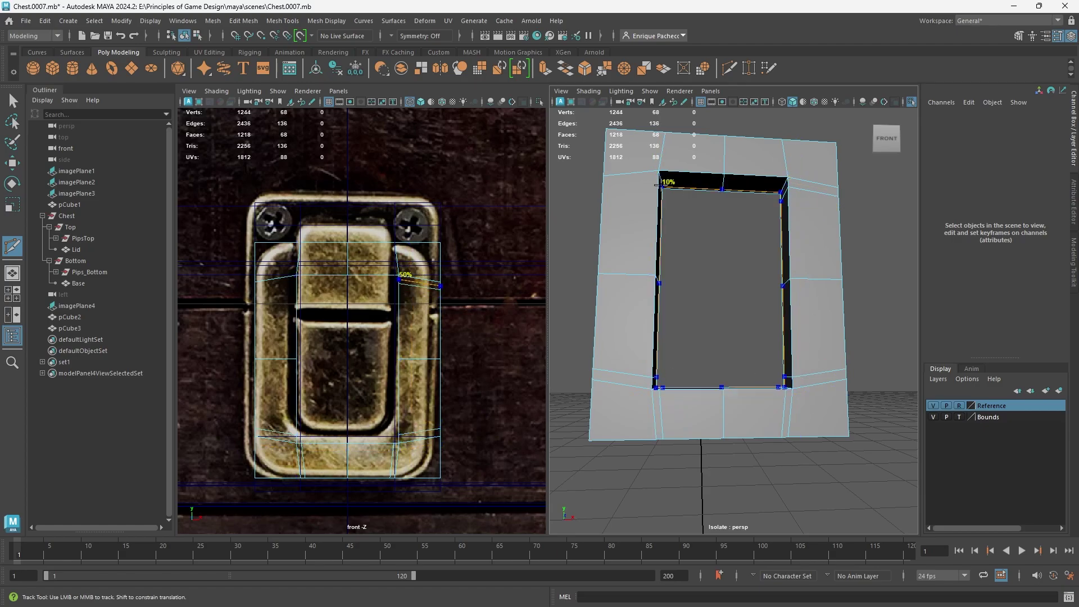
{"action": "left_click", "coordinate": [658, 179], "text": "ctrl"}
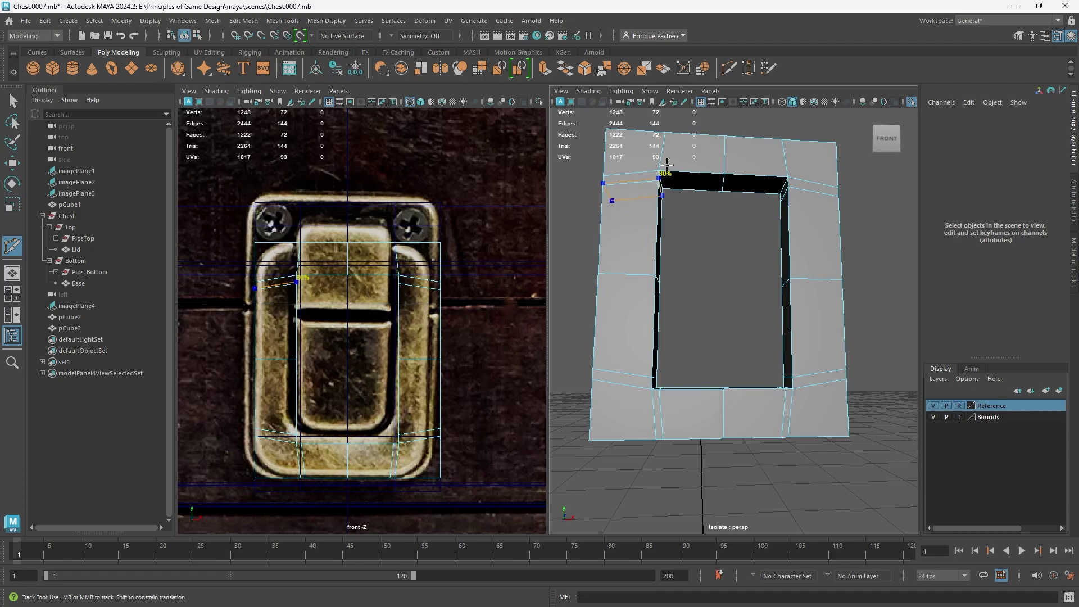
{"action": "left_click_drag", "start_coordinate": [668, 167], "coordinate": [688, 283], "text": "alt"}
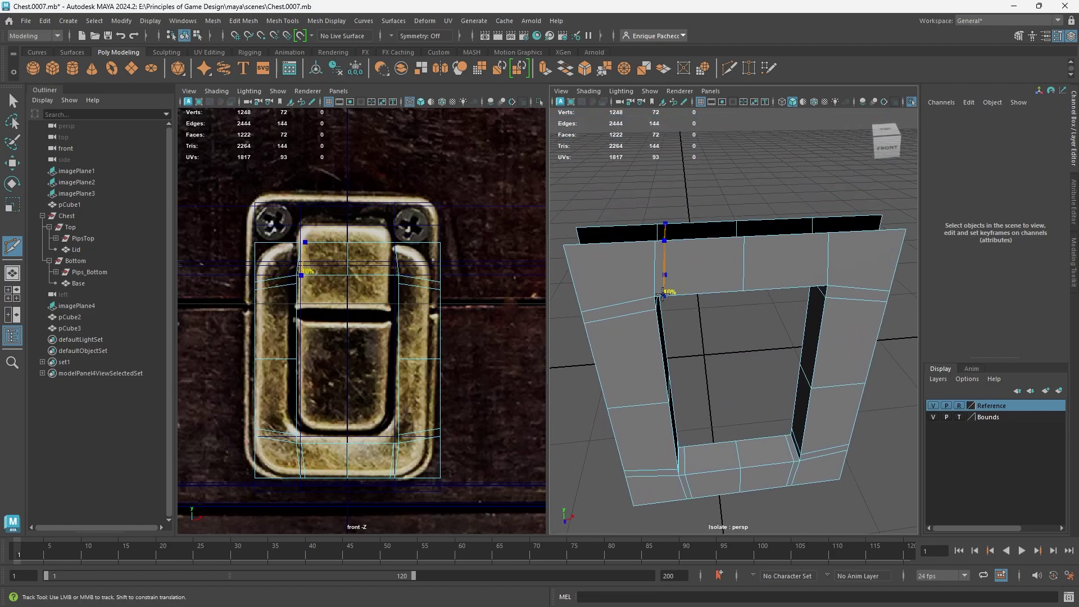
{"action": "left_click", "coordinate": [664, 292], "text": "ctrl"}
{"action": "left_click", "coordinate": [808, 271], "text": "ctrl"}
Step: Turn off isolation to show the whole chest, and switch the front frame to smooth preview
{"action": "left_click_drag", "start_coordinate": [808, 271], "coordinate": [774, 294], "text": "alt"}
{"action": "key", "text": "ctrl+q"}
{"action": "left_click", "coordinate": [603, 309]}
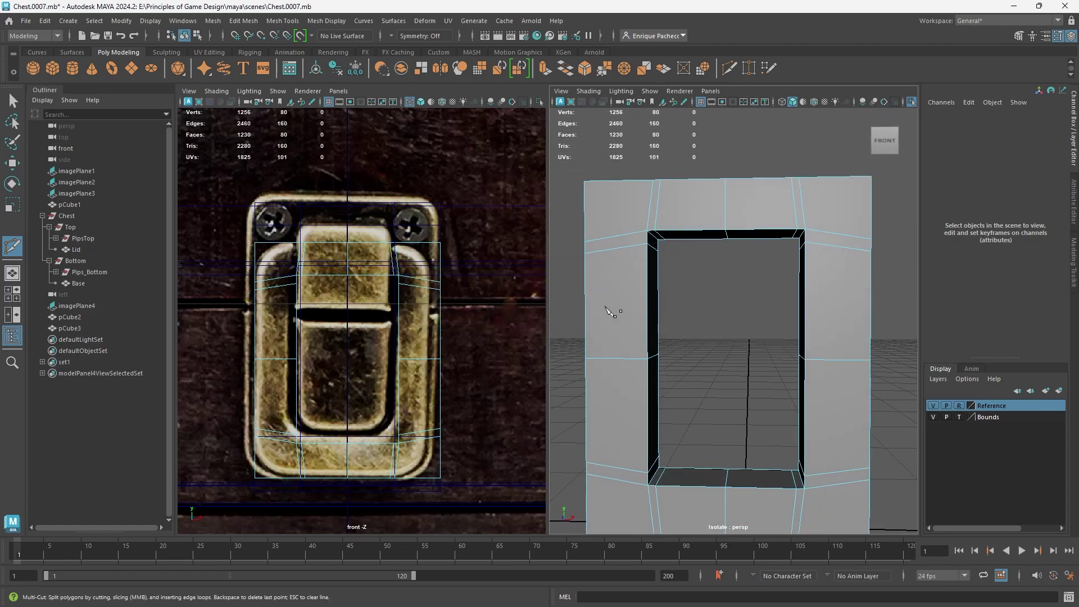
{"action": "key", "text": "ctrl+1"}
{"action": "scroll", "coordinate": [658, 361], "scroll_direction": "down", "scroll_amount": 10}
{"action": "left_click_drag", "start_coordinate": [710, 377], "coordinate": [723, 364], "text": "alt"}
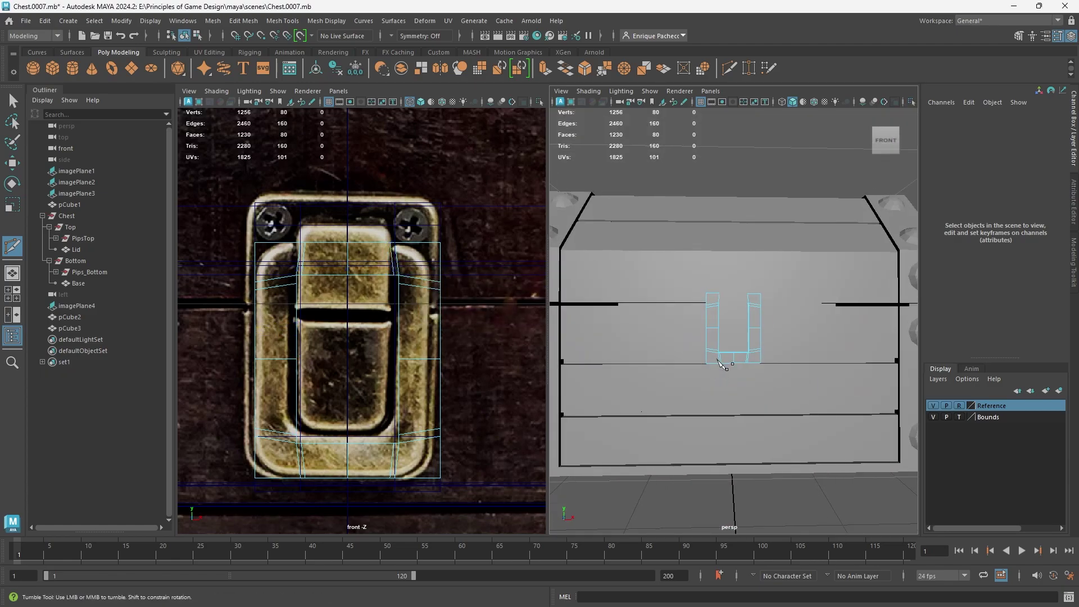
{"action": "right_click_drag", "start_coordinate": [722, 286], "coordinate": [777, 270]}
{"action": "key", "text": "3"}
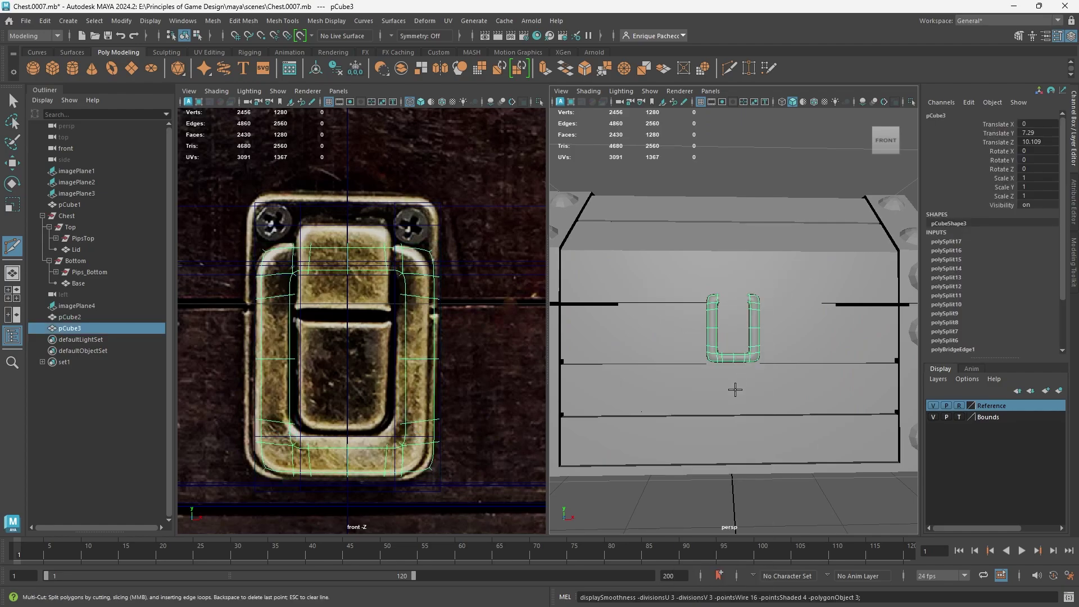
Step: Examine the smoothed front frame from the side against the back plate and chest
{"action": "key", "text": "f"}
{"action": "key", "text": "q"}
{"action": "left_click", "coordinate": [814, 441]}
{"action": "left_click_drag", "start_coordinate": [779, 358], "coordinate": [783, 393], "text": "alt"}
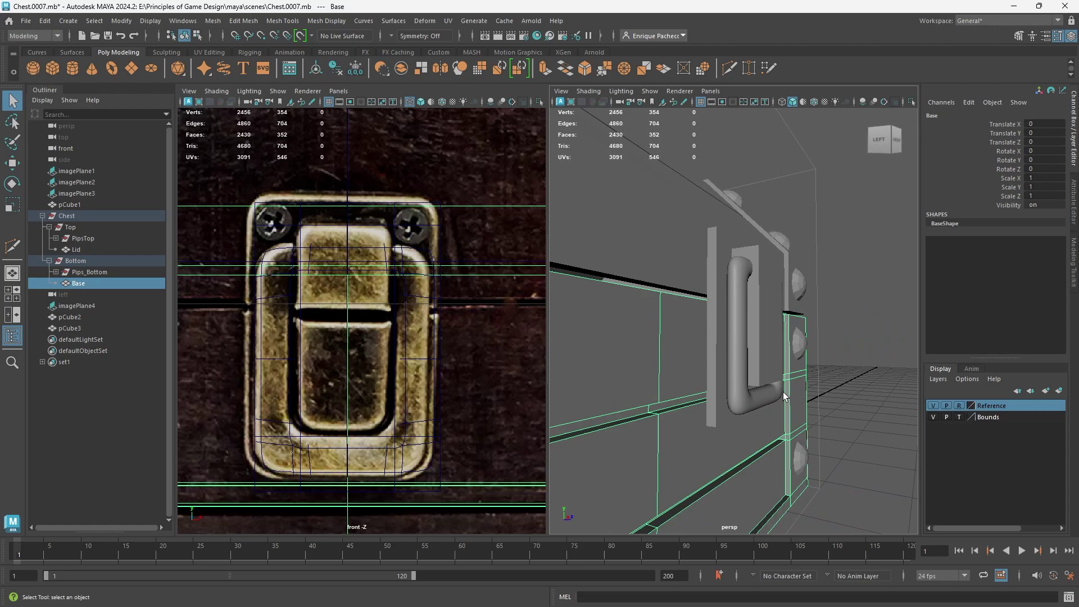
Step: Return the front frame to unsmoothed display and insert edge loops around its outer rim at mid-depth and near the front and back edges
{"action": "left_click", "coordinate": [750, 392]}
{"action": "key", "text": "1"}
{"action": "left_click_drag", "start_coordinate": [723, 315], "coordinate": [748, 330], "text": "alt"}
{"action": "left_click", "coordinate": [729, 70]}
{"action": "scroll", "coordinate": [773, 270], "scroll_direction": "up", "scroll_amount": 5}
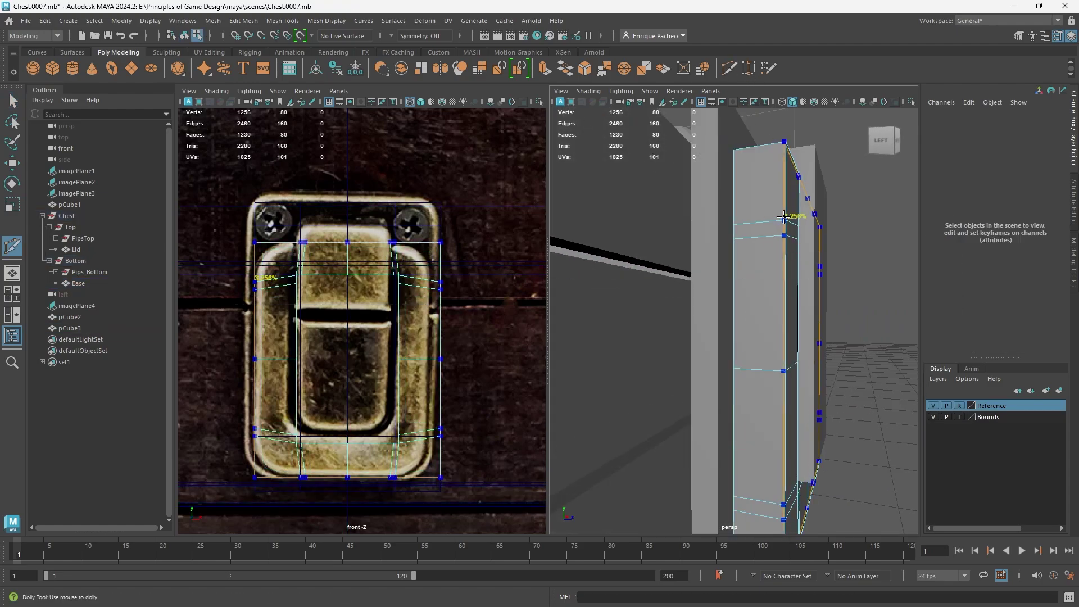
{"action": "left_click", "coordinate": [756, 222], "text": "ctrl"}
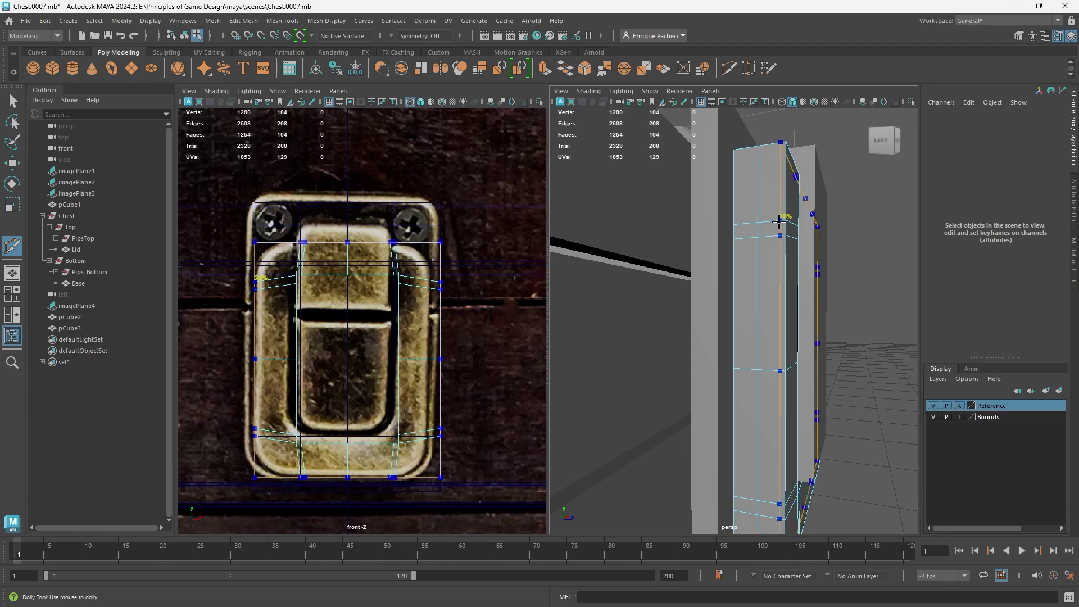
{"action": "left_click", "coordinate": [779, 220], "text": "ctrl"}
{"action": "left_click", "coordinate": [738, 225], "text": "ctrl"}
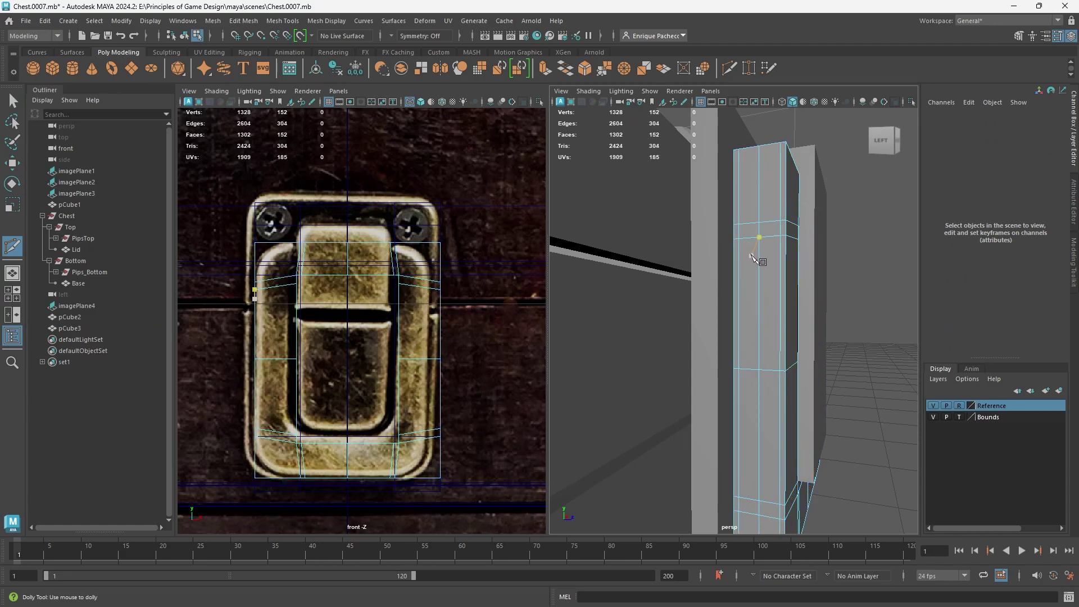
Step: Delete the outer rim's mid-depth edge loop together with the middle loops across the frame's left and bottom bars
{"action": "key", "text": "q"}
{"action": "right_click_drag", "start_coordinate": [752, 236], "coordinate": [757, 185]}
{"action": "double_click", "coordinate": [758, 186]}
{"action": "left_click_drag", "start_coordinate": [771, 243], "coordinate": [722, 245], "text": "alt"}
{"action": "double_click", "coordinate": [704, 368], "text": "shift"}
{"action": "left_click_drag", "start_coordinate": [724, 399], "coordinate": [703, 375], "text": "alt"}
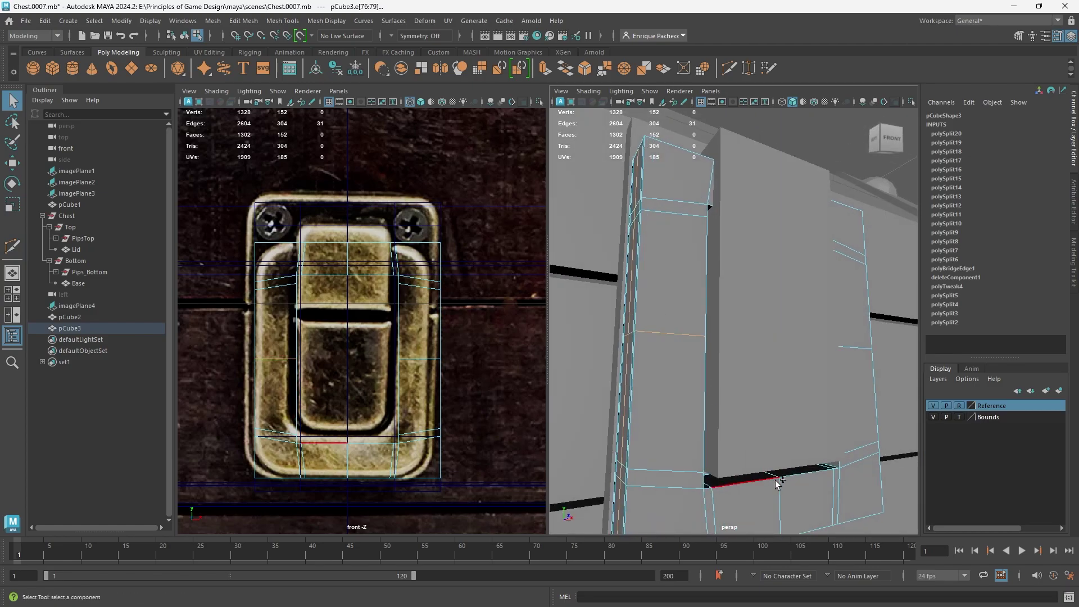
{"action": "key", "text": "Delete"}
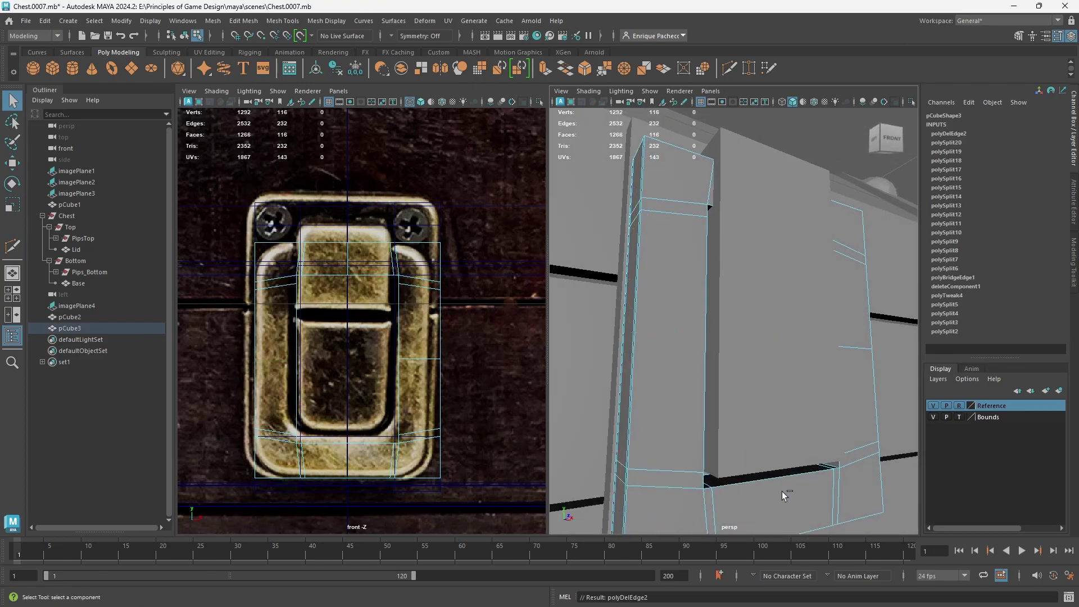
Step: Delete the middle edge loops across the frame's right and top bars, using wireframe display to reach the top one
{"action": "left_click", "coordinate": [860, 348]}
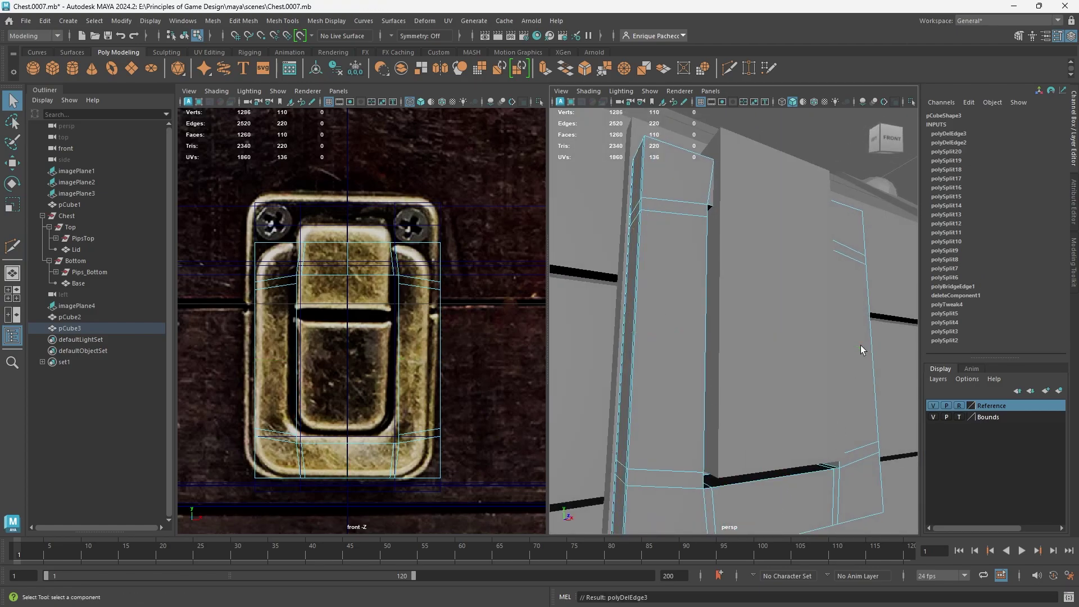
{"action": "right_click_drag", "start_coordinate": [861, 346], "coordinate": [893, 277], "text": "shift"}
{"action": "key", "text": "F8"}
{"action": "key", "text": "4"}
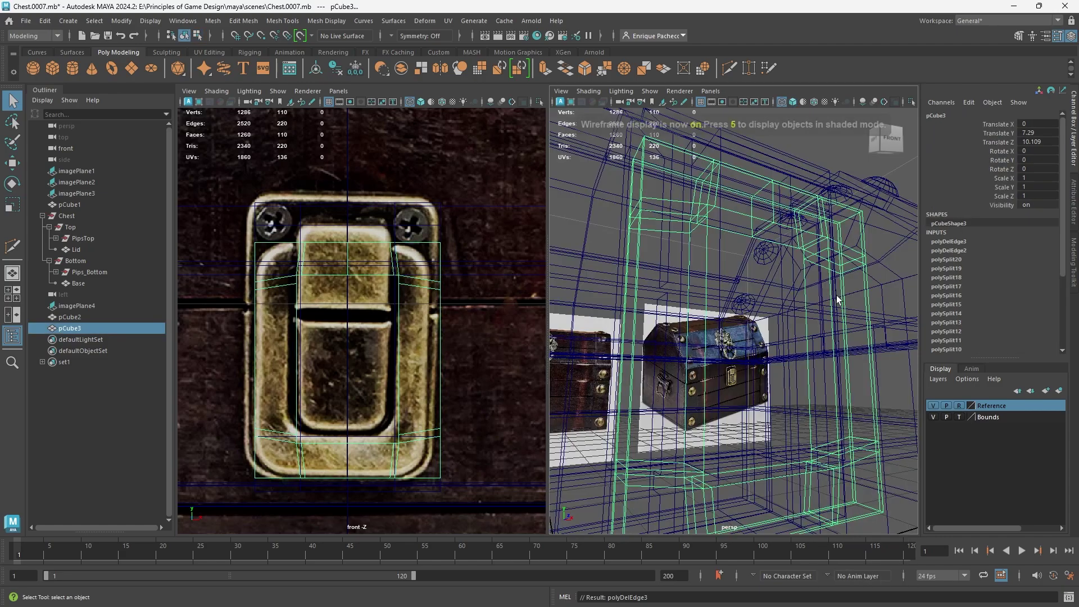
{"action": "right_click_drag", "start_coordinate": [776, 216], "coordinate": [774, 189]}
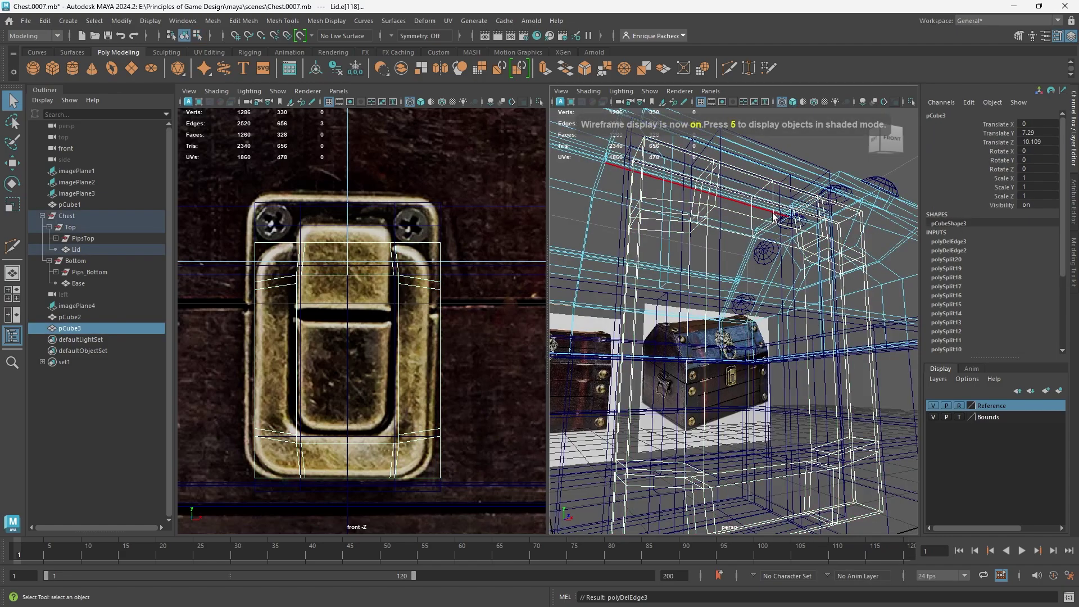
{"action": "left_click_drag", "start_coordinate": [772, 217], "coordinate": [752, 238], "text": "alt"}
{"action": "right_click_drag", "start_coordinate": [752, 238], "coordinate": [757, 218]}
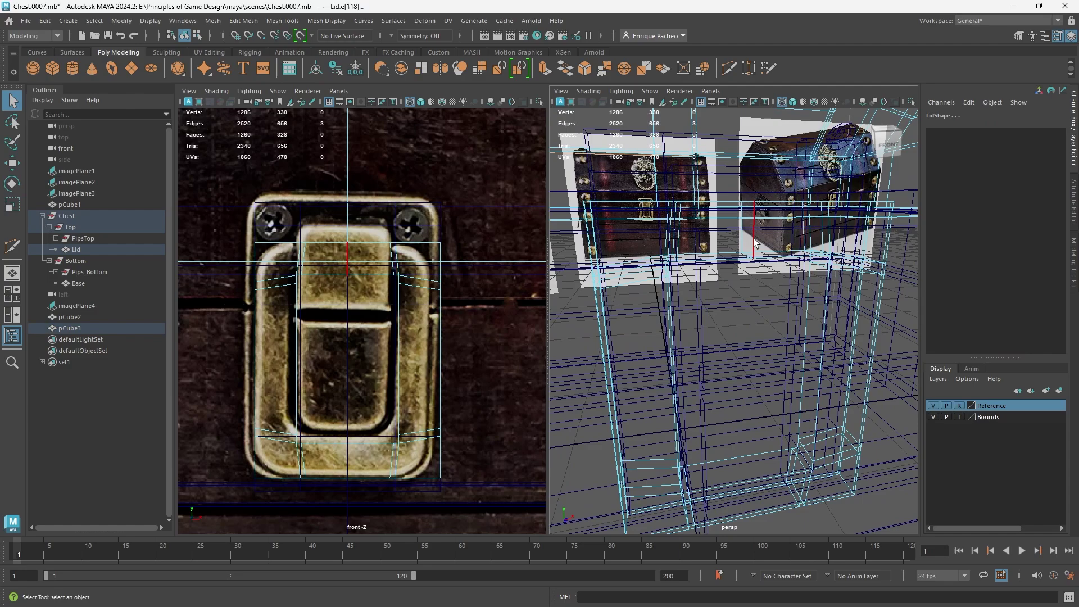
{"action": "left_click", "coordinate": [756, 242]}
{"action": "key", "text": "Delete"}
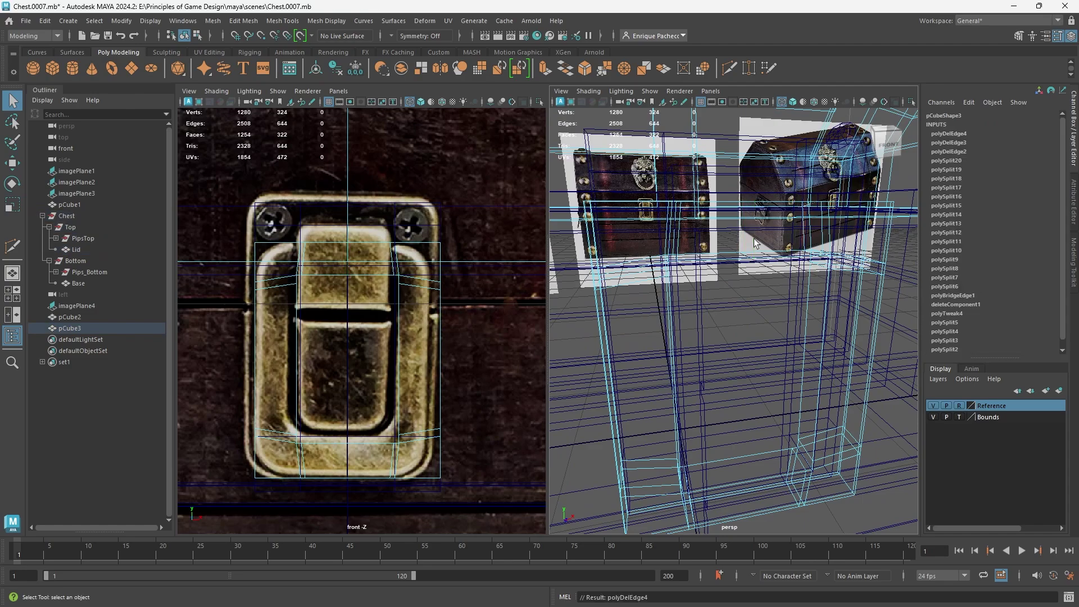
Step: Return to shaded display and turn on the front frame's smooth preview around the clasp block
{"action": "key", "text": "f"}
{"action": "key", "text": "5"}
{"action": "left_click_drag", "start_coordinate": [732, 246], "coordinate": [753, 295], "text": "alt"}
{"action": "key", "text": "3"}
{"action": "scroll", "coordinate": [745, 332], "scroll_direction": "up", "scroll_amount": 7}
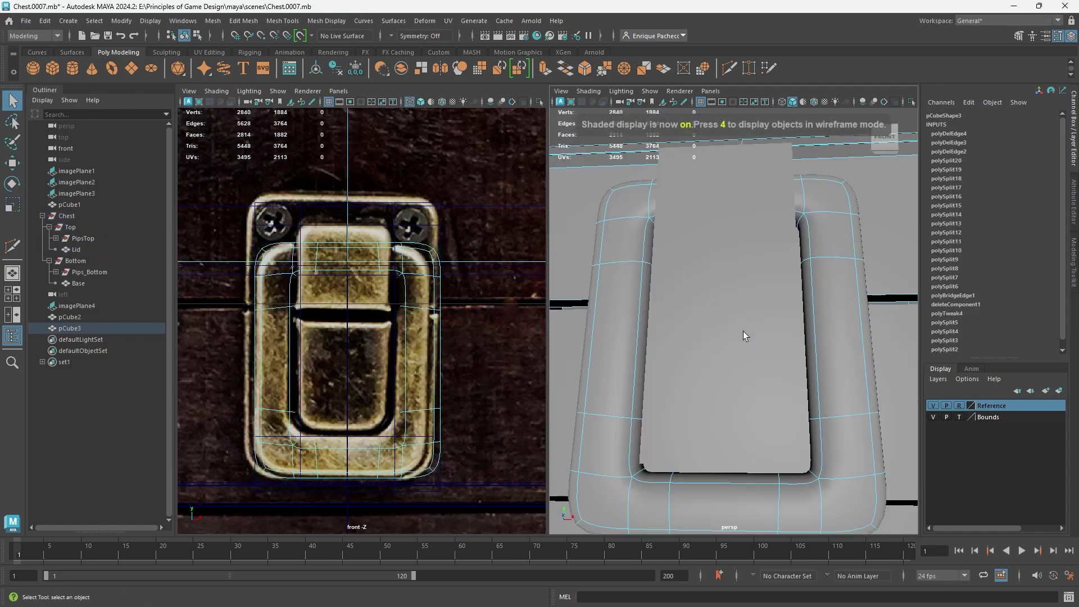
{"action": "mouse_move", "coordinate": [744, 334]}
{"action": "left_mouse_down", "text": "alt"}
{"action": "mouse_move", "coordinate": [784, 348]}
{"action": "mouse_move", "coordinate": [753, 337]}
{"action": "mouse_move", "coordinate": [756, 347]}
{"action": "left_mouse_up", "text": "alt"}
{"action": "left_click", "coordinate": [760, 345]}
{"action": "scroll", "coordinate": [760, 345], "scroll_direction": "down", "scroll_amount": 5}
Step: Select the back plate, compare its smoothed and unsmoothed display, and examine the latch's depth from the side
{"action": "right_click_drag", "start_coordinate": [746, 286], "coordinate": [775, 307]}
{"action": "left_click", "coordinate": [761, 344]}
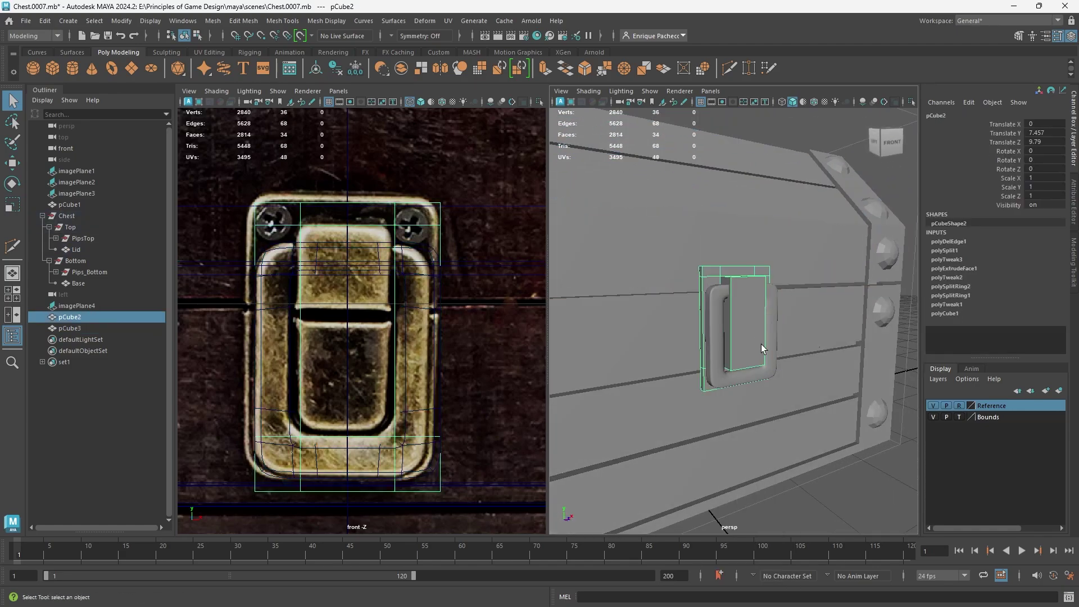
{"action": "key", "text": "3"}
{"action": "key", "text": "1"}
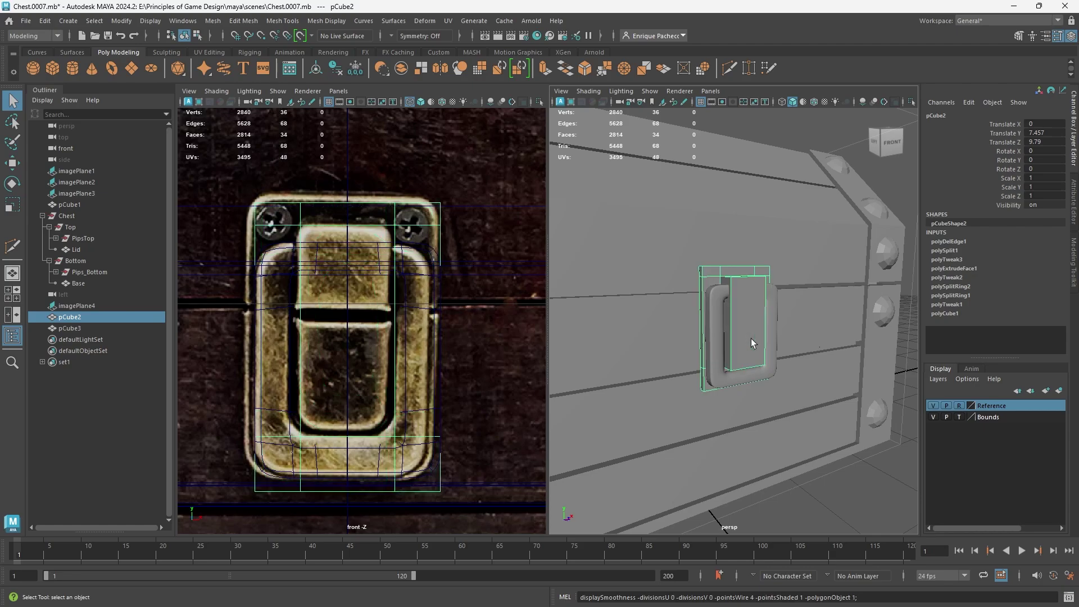
{"action": "key", "text": "f"}
{"action": "left_click_drag", "start_coordinate": [733, 355], "coordinate": [728, 370], "text": "alt"}
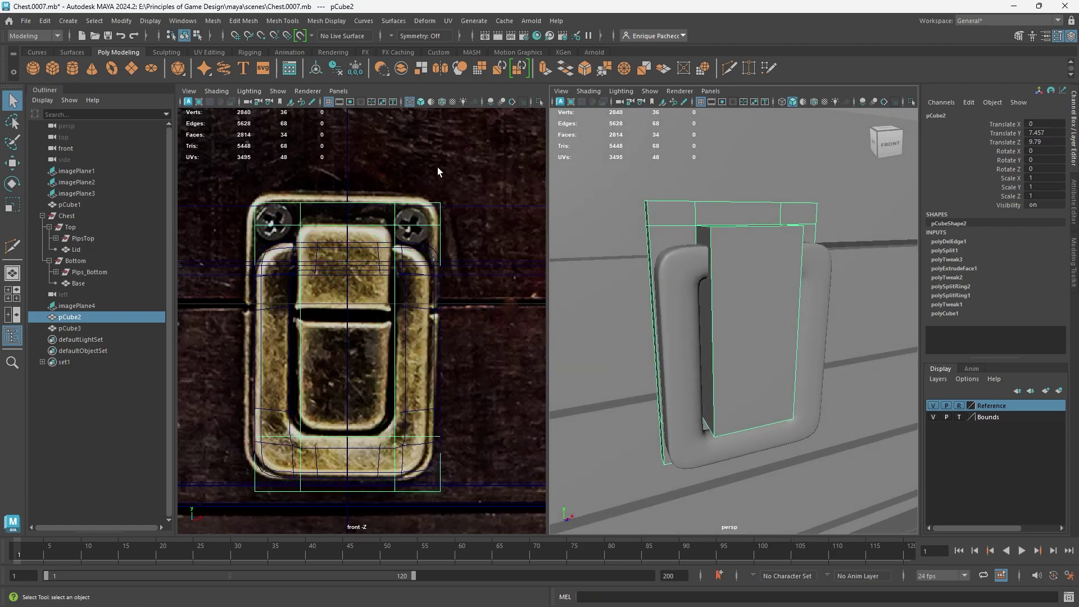
{"action": "left_click_drag", "start_coordinate": [716, 154], "coordinate": [817, 282], "text": "alt"}
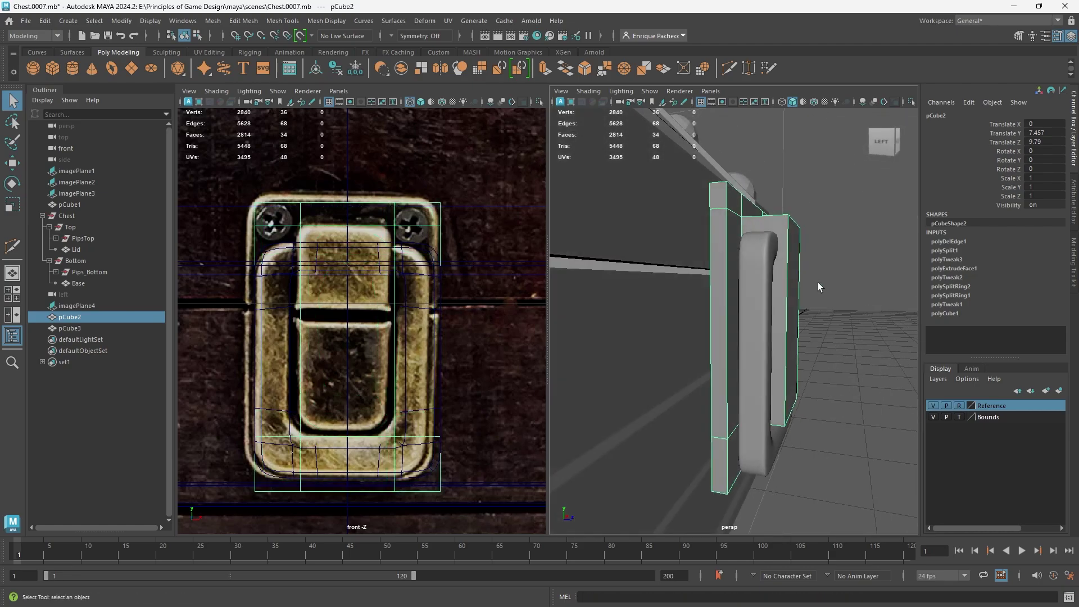
{"action": "right_click_drag", "start_coordinate": [847, 281], "coordinate": [870, 273]}
{"action": "scroll", "coordinate": [755, 396], "scroll_direction": "down", "scroll_amount": 3}
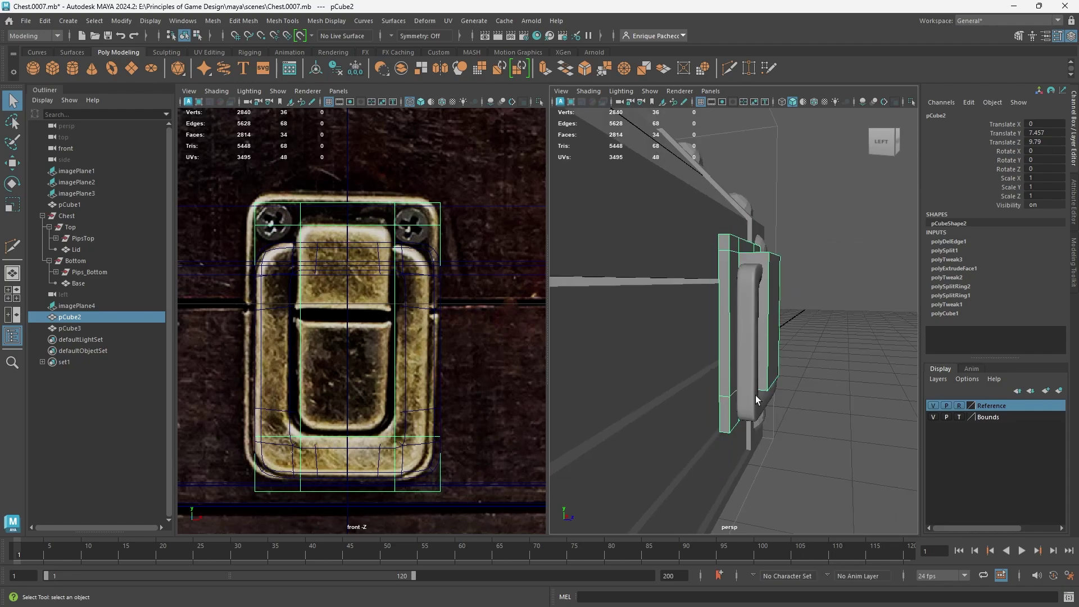
Step: Group the back plate and front frame together and center the group's pivot
{"action": "left_click", "coordinate": [755, 396], "text": "shift"}
{"action": "left_click_drag", "start_coordinate": [785, 382], "coordinate": [804, 384], "text": "alt"}
{"action": "key", "text": "w"}
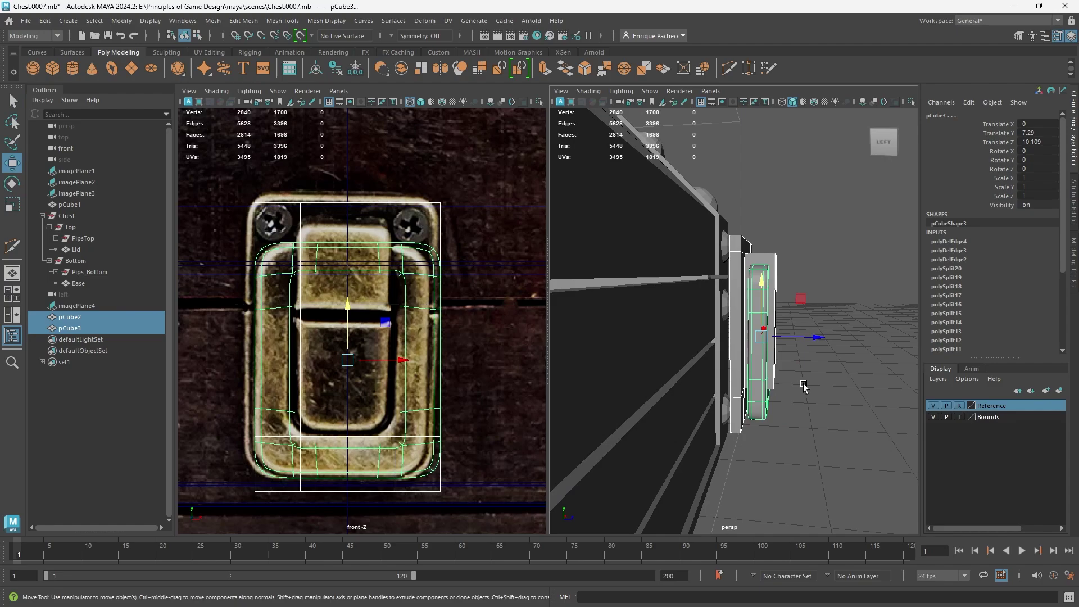
{"action": "key", "text": "ctrl+g"}
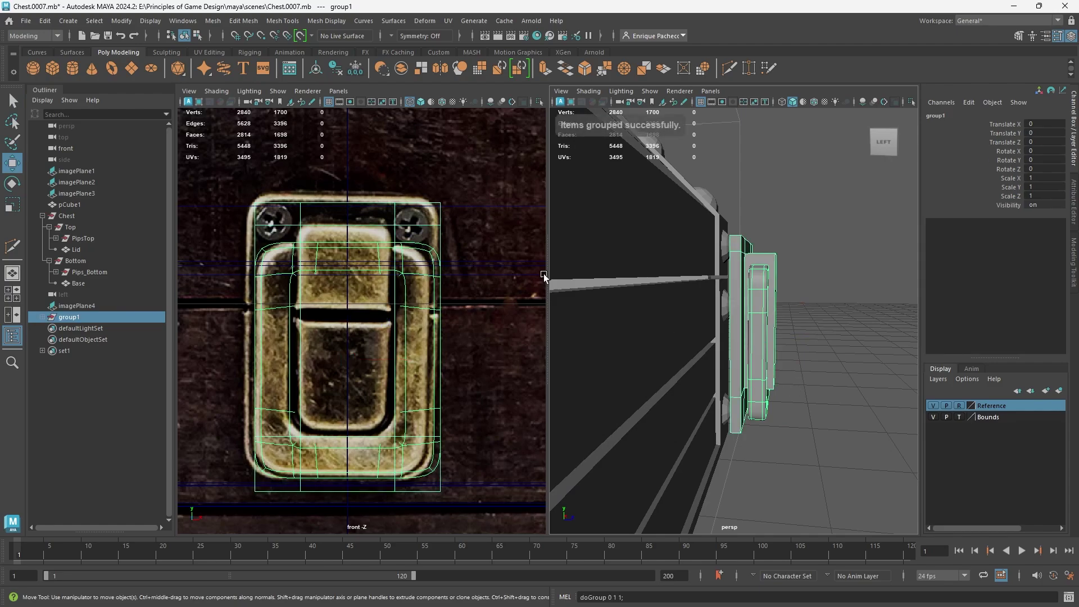
{"action": "left_click", "coordinate": [122, 22]}
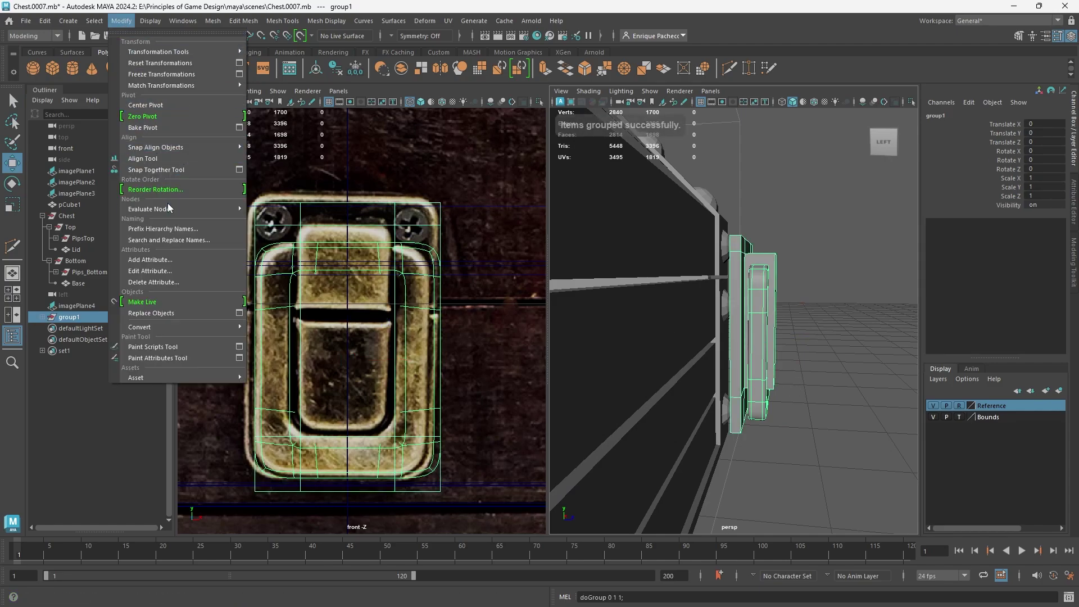
{"action": "left_click", "coordinate": [145, 105]}
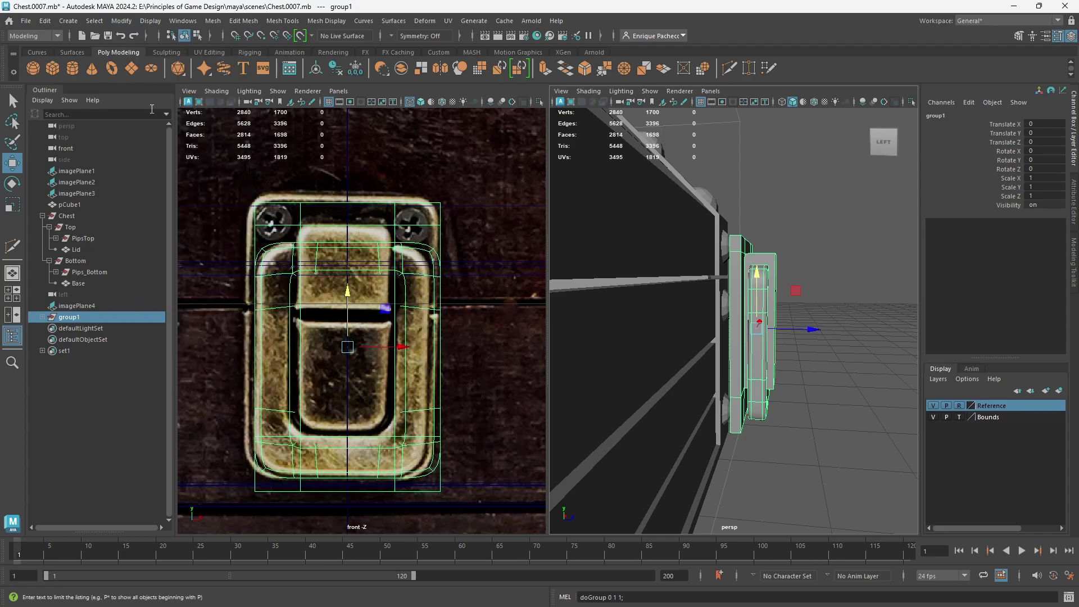
Step: Move the latch group's pivot back along Z to the rear face of the back plate, at about Z 9.29
{"action": "left_click_drag", "start_coordinate": [830, 379], "coordinate": [835, 376], "text": "alt"}
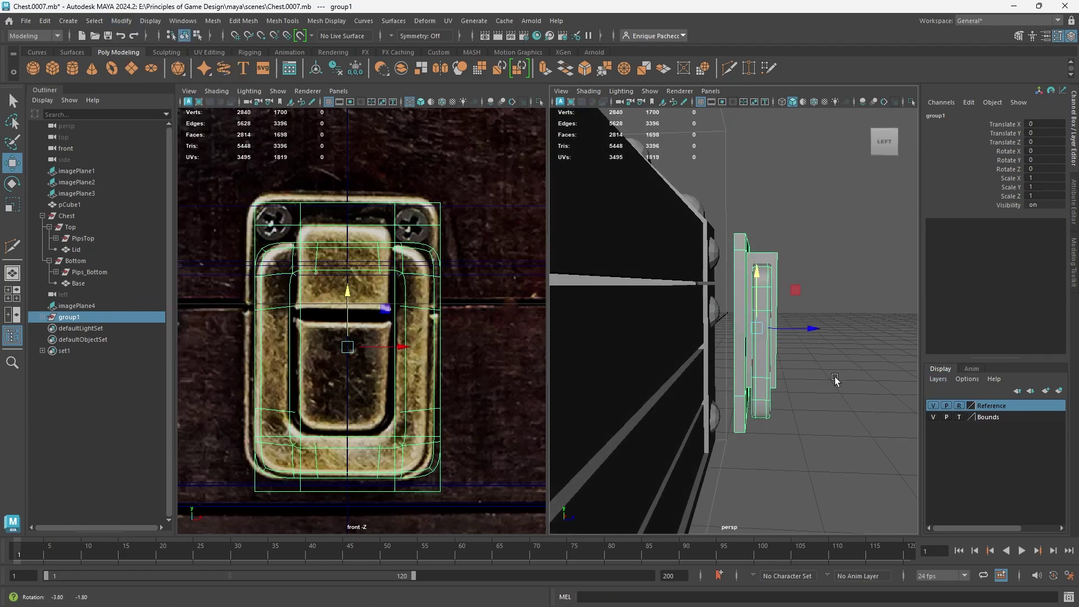
{"action": "key", "text": "d"}
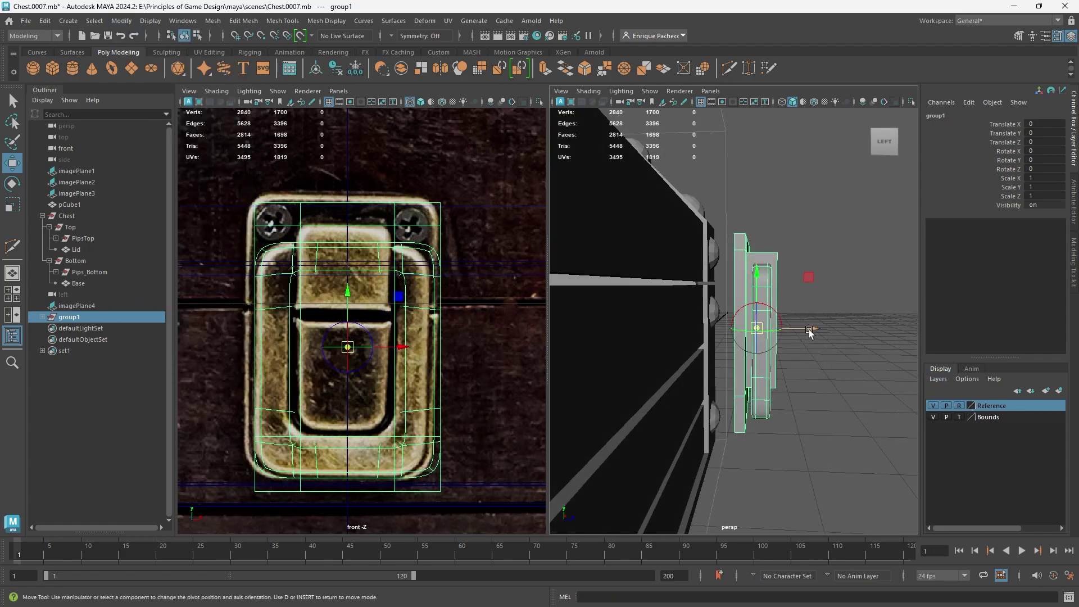
{"action": "left_click_drag", "start_coordinate": [809, 333], "coordinate": [735, 433]}
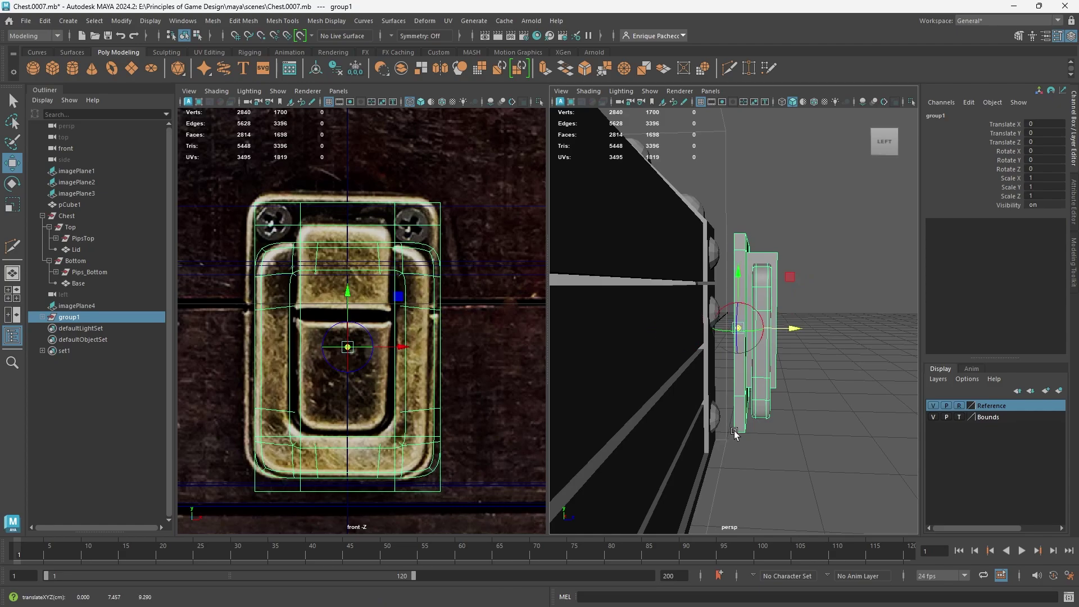
Step: Move the latch group back along Z against the chest's front, to a Translate Z of -1.899, using the side view
{"action": "mouse_move", "coordinate": [821, 406]}
{"action": "left_mouse_down", "text": "alt"}
{"action": "mouse_move", "coordinate": [838, 410]}
{"action": "mouse_move", "coordinate": [825, 402]}
{"action": "left_mouse_up", "text": "alt"}
{"action": "key", "text": "d"}
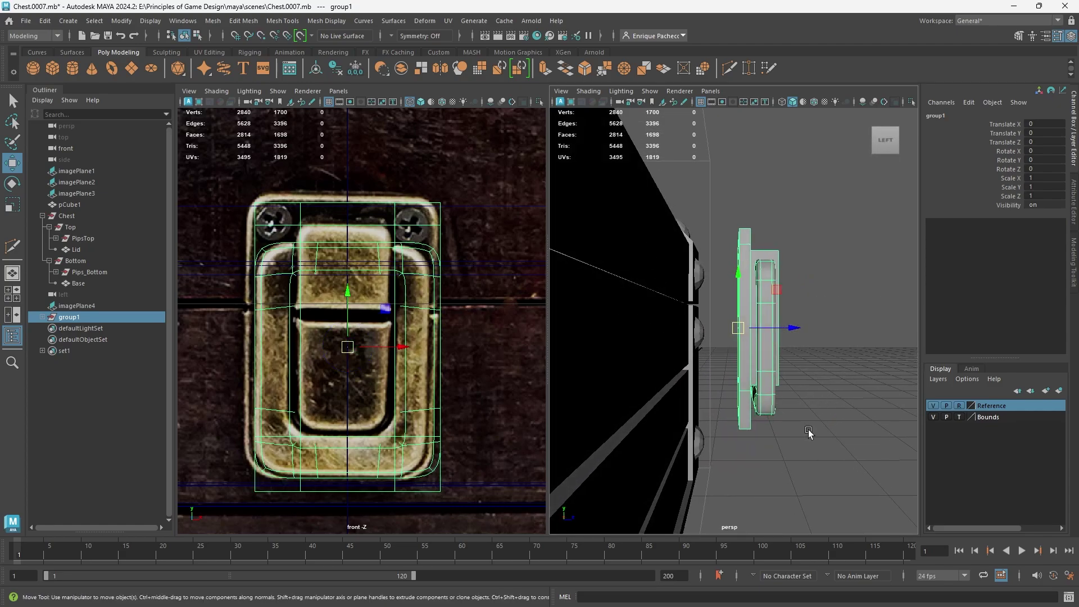
{"action": "key", "text": "space"}
{"action": "key", "text": "space"}
{"action": "key", "text": "space"}
{"action": "left_click_drag", "start_coordinate": [481, 352], "coordinate": [467, 343]}
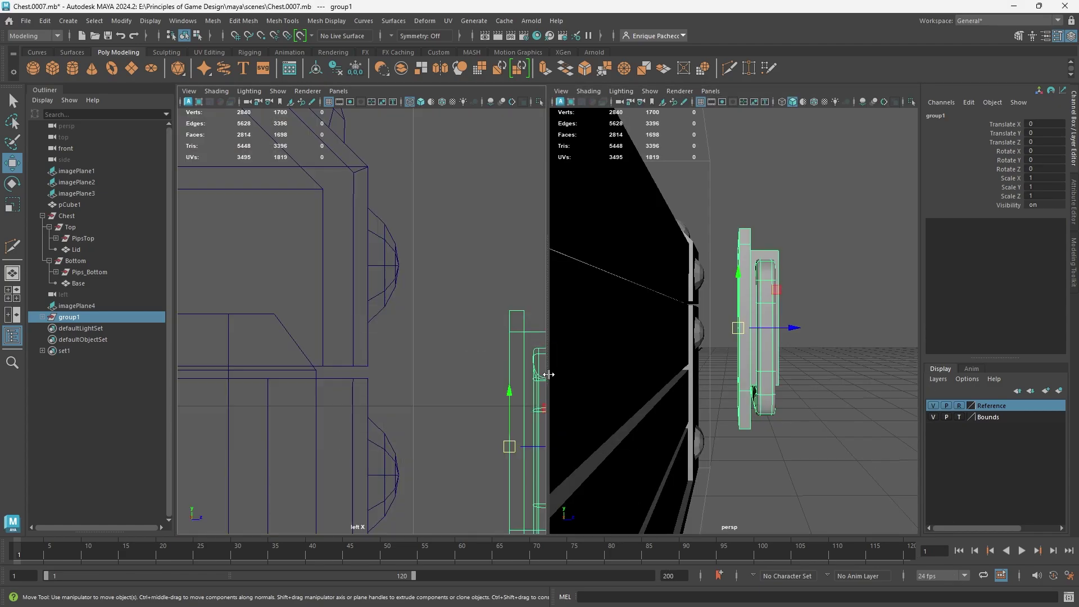
{"action": "scroll", "coordinate": [450, 373], "scroll_direction": "down", "scroll_amount": 10}
{"action": "middle_click_drag", "start_coordinate": [407, 378], "coordinate": [397, 337], "text": "alt"}
{"action": "scroll", "coordinate": [379, 327], "scroll_direction": "up", "scroll_amount": 10}
{"action": "middle_click_drag", "start_coordinate": [359, 298], "coordinate": [327, 375], "text": "alt"}
{"action": "left_click_drag", "start_coordinate": [472, 303], "coordinate": [294, 287]}
{"action": "left_click_drag", "start_coordinate": [289, 235], "coordinate": [288, 235]}
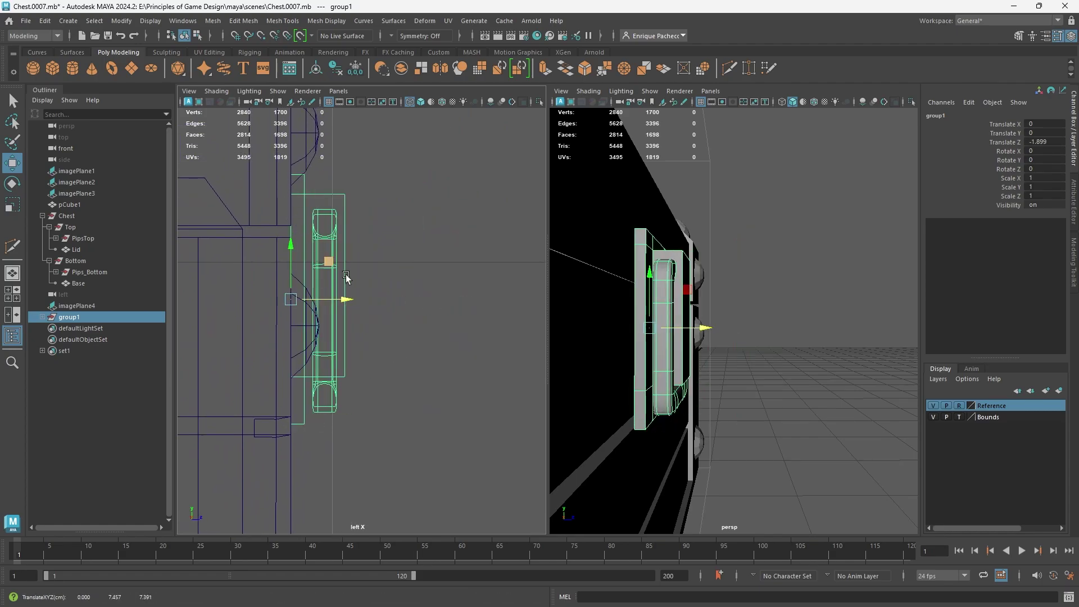
Step: Snap the latch group farther back along Z to the chest geometry, at a Translate Z of -2.103
{"action": "left_click_drag", "start_coordinate": [637, 332], "coordinate": [652, 351], "text": "alt"}
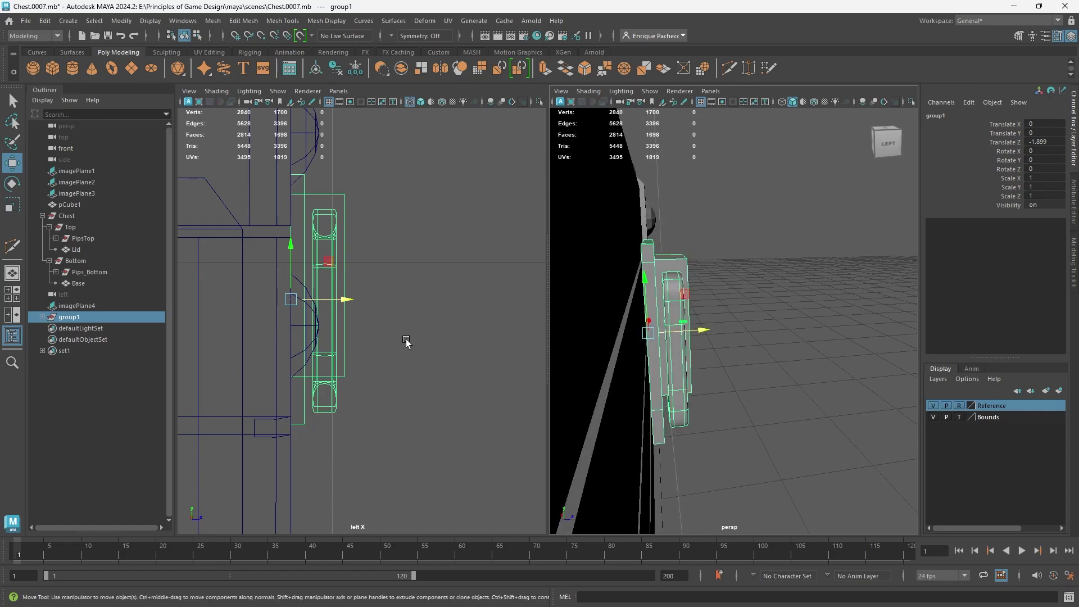
{"action": "key", "text": "v"}
{"action": "left_click_drag", "start_coordinate": [345, 302], "coordinate": [331, 300]}
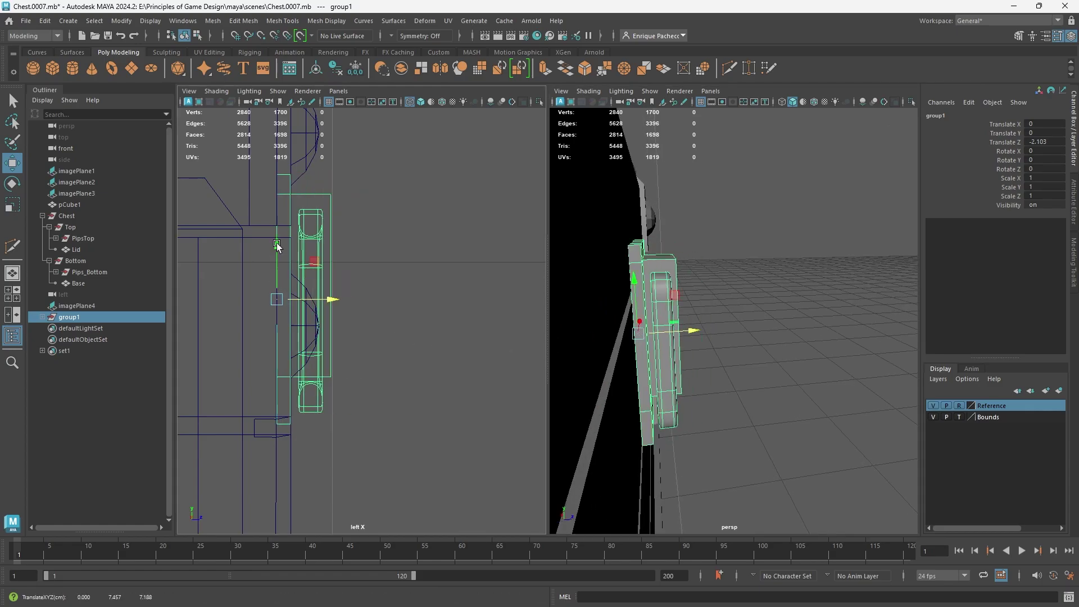
{"action": "left_click_drag", "start_coordinate": [694, 354], "coordinate": [685, 333], "text": "alt"}
Step: Select the back plate and examine the latch's placement on the chest against the front reference image
{"action": "left_click", "coordinate": [683, 357]}
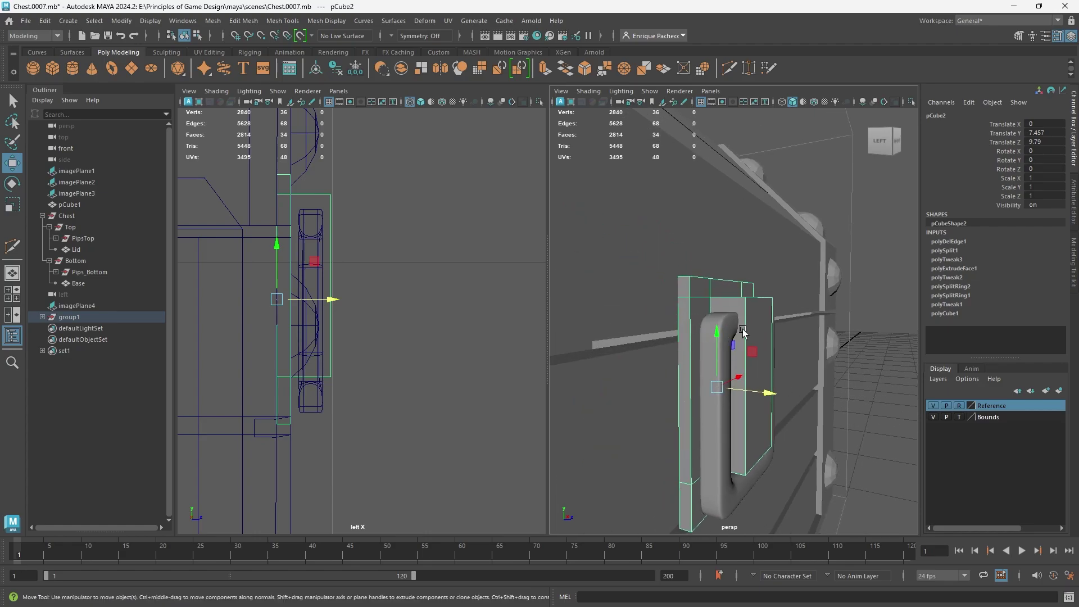
{"action": "key", "text": "alt"}
{"action": "scroll", "coordinate": [747, 313], "scroll_direction": "down", "scroll_amount": 8}
{"action": "left_click_drag", "start_coordinate": [746, 314], "coordinate": [707, 313], "text": "alt"}
{"action": "middle_click_drag", "start_coordinate": [707, 313], "coordinate": [905, 368], "text": "alt"}
{"action": "key", "text": "space"}
{"action": "left_click_drag", "start_coordinate": [464, 344], "coordinate": [480, 373]}
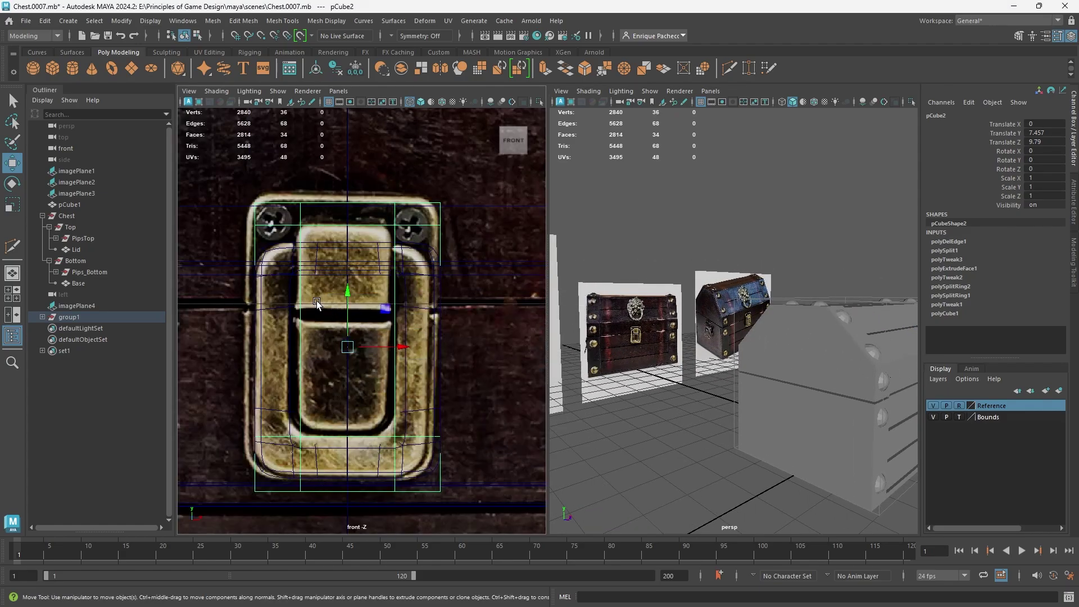
{"action": "scroll", "coordinate": [293, 312], "scroll_direction": "up", "scroll_amount": 3}
{"action": "scroll", "coordinate": [229, 317], "scroll_direction": "down", "scroll_amount": 5}
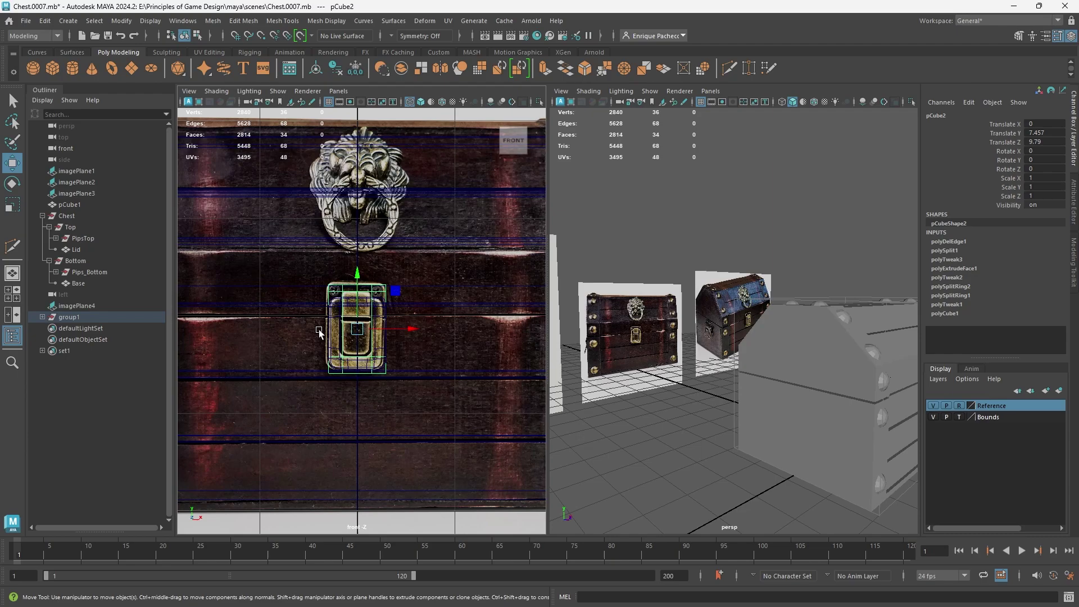
{"action": "scroll", "coordinate": [380, 318], "scroll_direction": "up", "scroll_amount": 1}
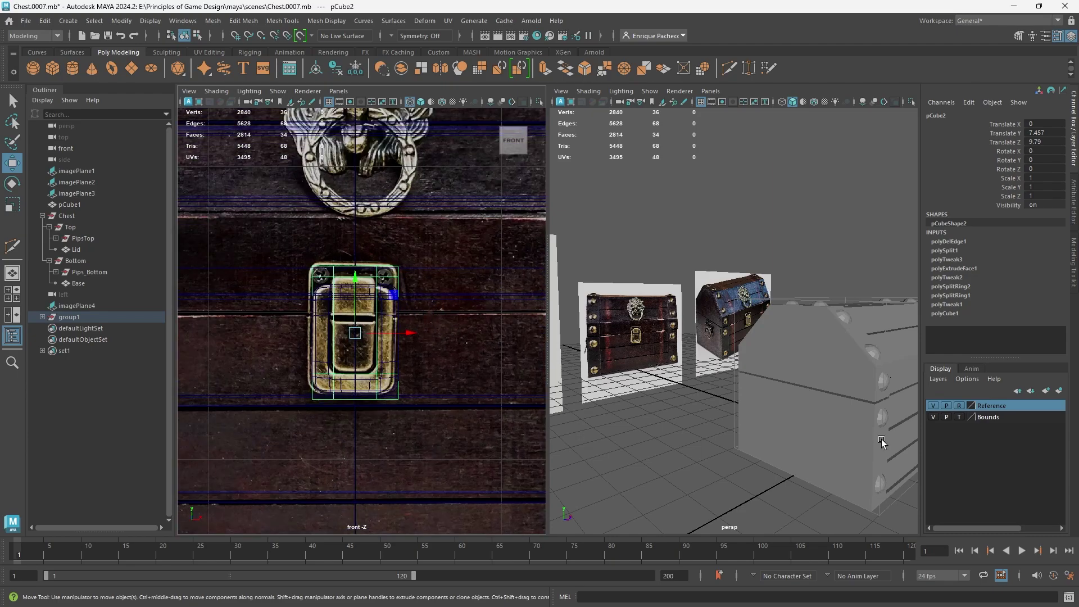
Step: Insert two closely spaced horizontal edge loops around the back plate and its clasp block with Multi-Cut
{"action": "left_click_drag", "start_coordinate": [838, 409], "coordinate": [660, 347], "text": "alt"}
{"action": "scroll", "coordinate": [668, 351], "scroll_direction": "up", "scroll_amount": 8}
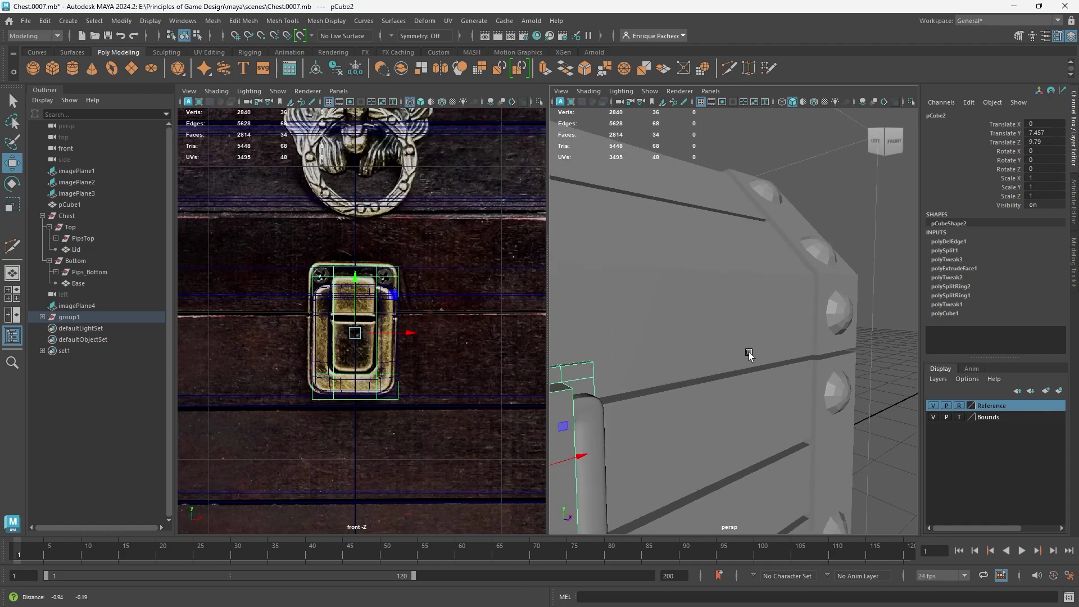
{"action": "left_click_drag", "start_coordinate": [748, 352], "coordinate": [743, 276], "text": "alt"}
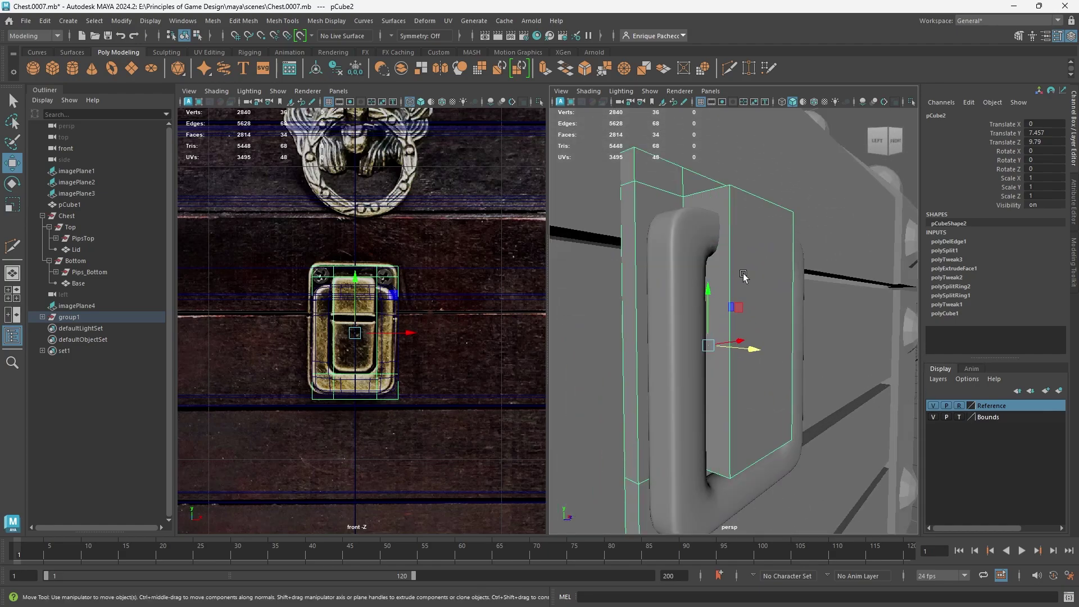
{"action": "left_click", "coordinate": [729, 67]}
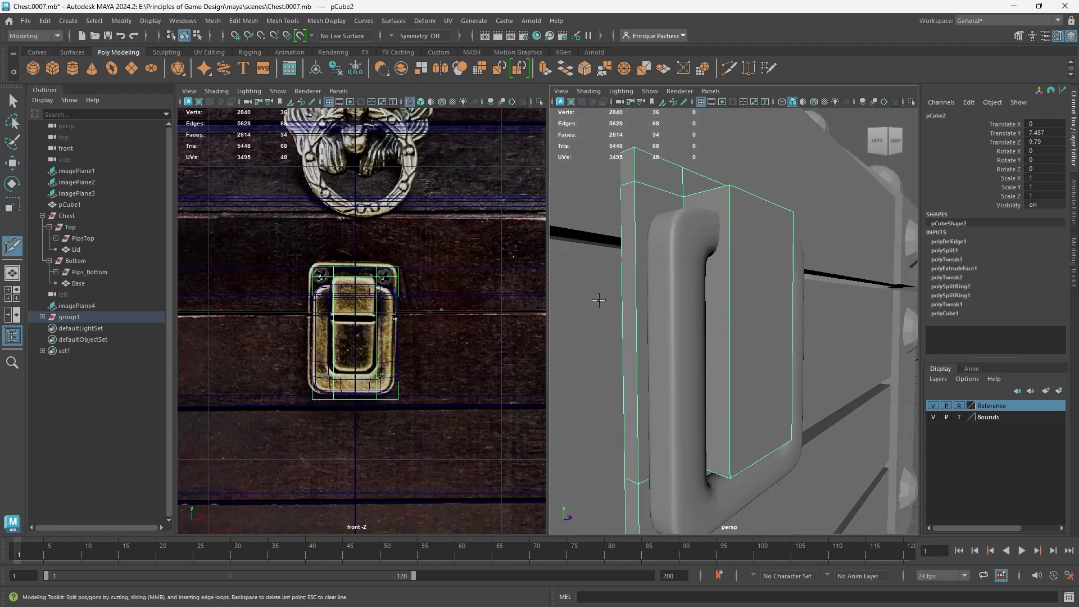
{"action": "left_click", "coordinate": [639, 274], "text": "ctrl"}
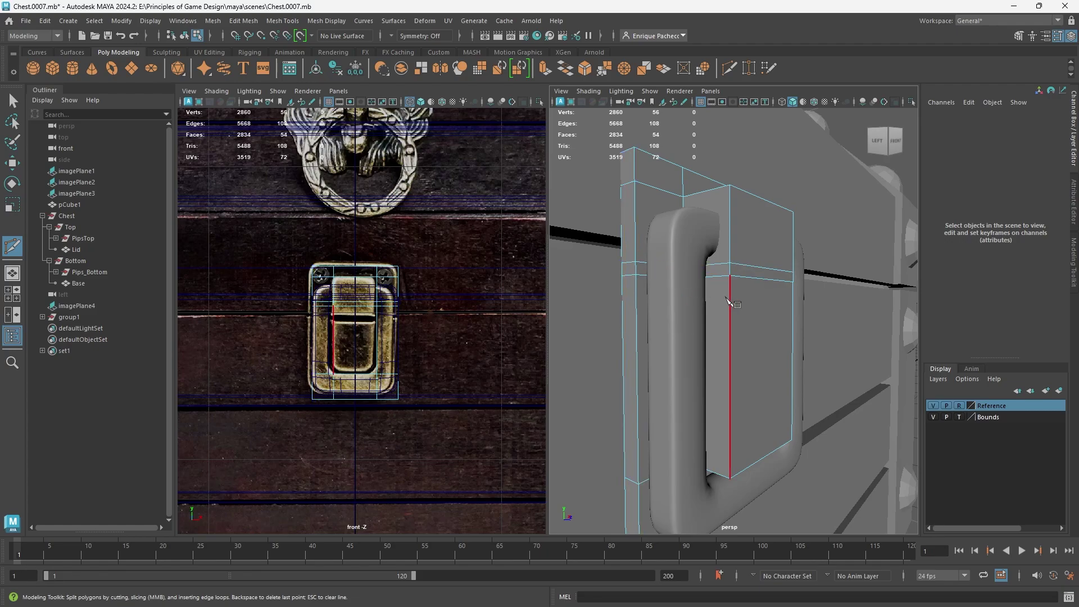
Step: Raise both new edge loops on the back plate so they border a narrow band at the seam between chest lid and base
{"action": "mouse_move", "coordinate": [725, 315]}
{"action": "left_mouse_down", "text": "alt"}
{"action": "mouse_move", "coordinate": [753, 306]}
{"action": "mouse_move", "coordinate": [742, 304]}
{"action": "left_mouse_up", "text": "alt"}
{"action": "key", "text": "q"}
{"action": "right_click_drag", "start_coordinate": [654, 274], "coordinate": [645, 278]}
{"action": "double_click", "coordinate": [645, 278]}
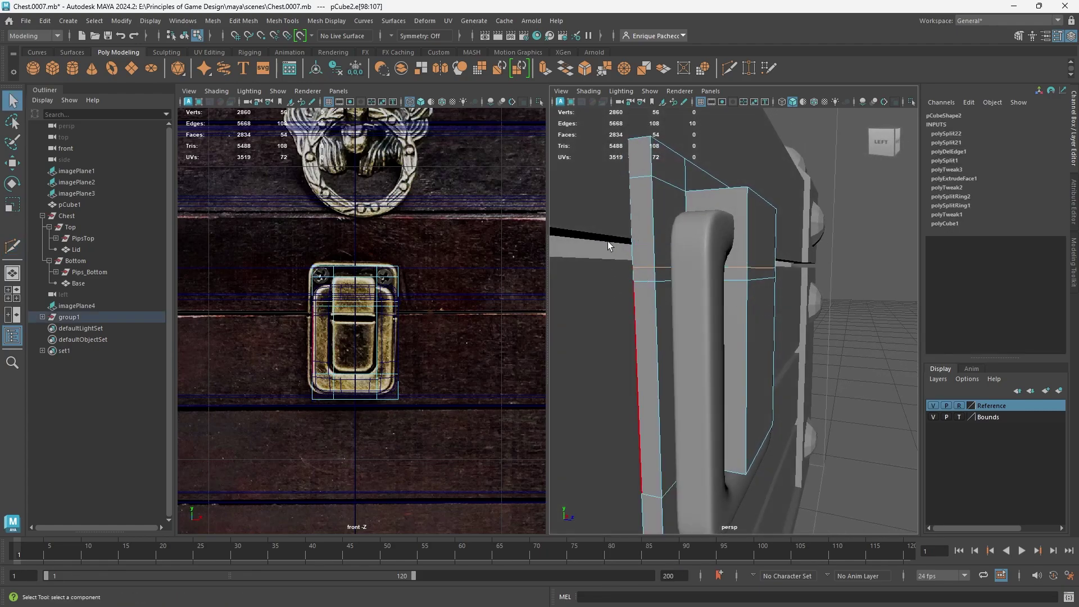
{"action": "left_click_drag", "start_coordinate": [606, 284], "coordinate": [697, 330], "text": "alt"}
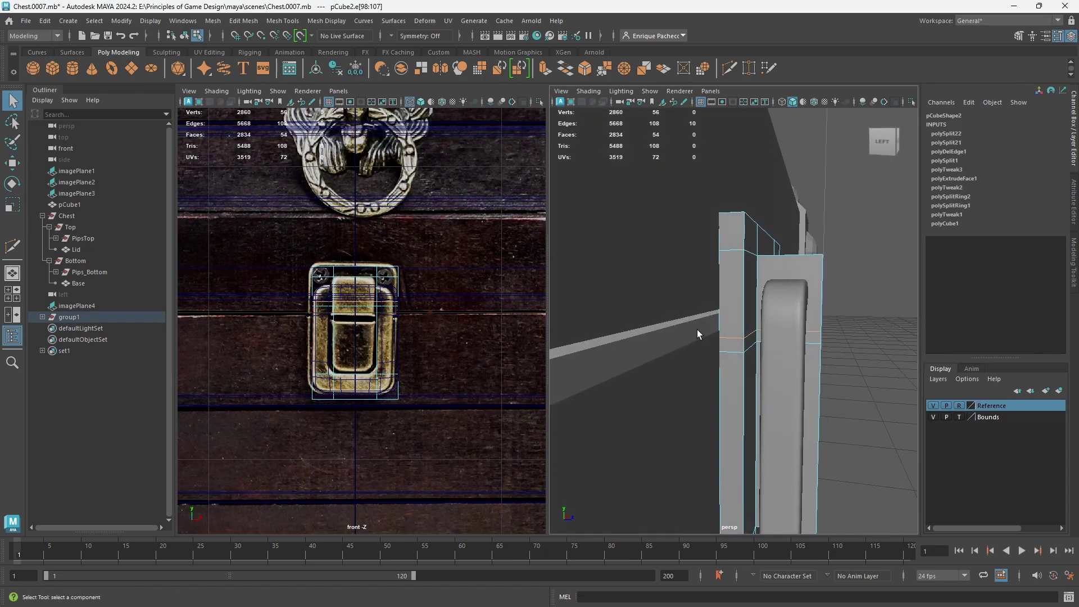
{"action": "key", "text": "w"}
{"action": "left_click", "coordinate": [762, 302]}
{"action": "left_click_drag", "start_coordinate": [786, 270], "coordinate": [706, 306]}
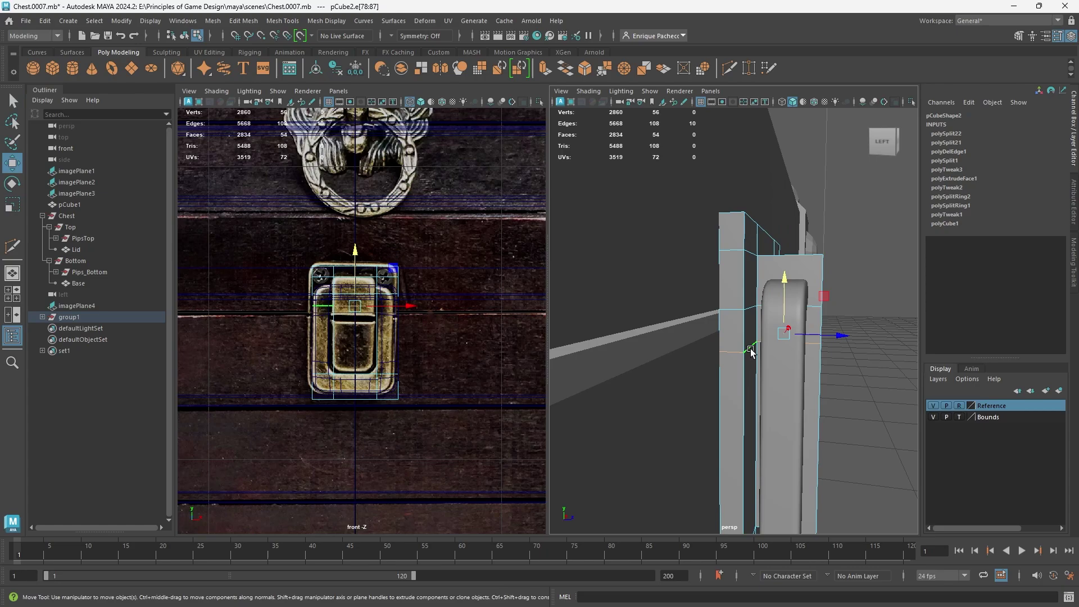
{"action": "left_click", "coordinate": [732, 286]}
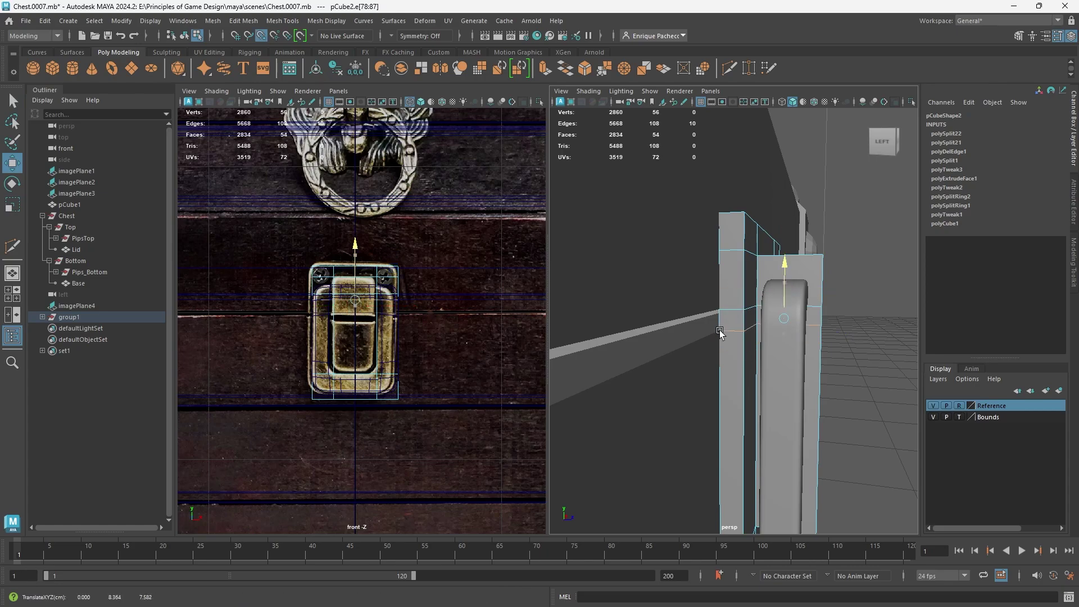
Step: Delete the ring of faces between the two edge loops, splitting the back plate into upper and lower pieces
{"action": "mouse_move", "coordinate": [719, 329]}
{"action": "left_mouse_down", "text": "alt"}
{"action": "mouse_move", "coordinate": [805, 346]}
{"action": "mouse_move", "coordinate": [743, 346]}
{"action": "mouse_move", "coordinate": [723, 325]}
{"action": "left_mouse_up", "text": "alt"}
{"action": "right_click_drag", "start_coordinate": [722, 325], "coordinate": [707, 310]}
{"action": "left_click", "coordinate": [708, 310]}
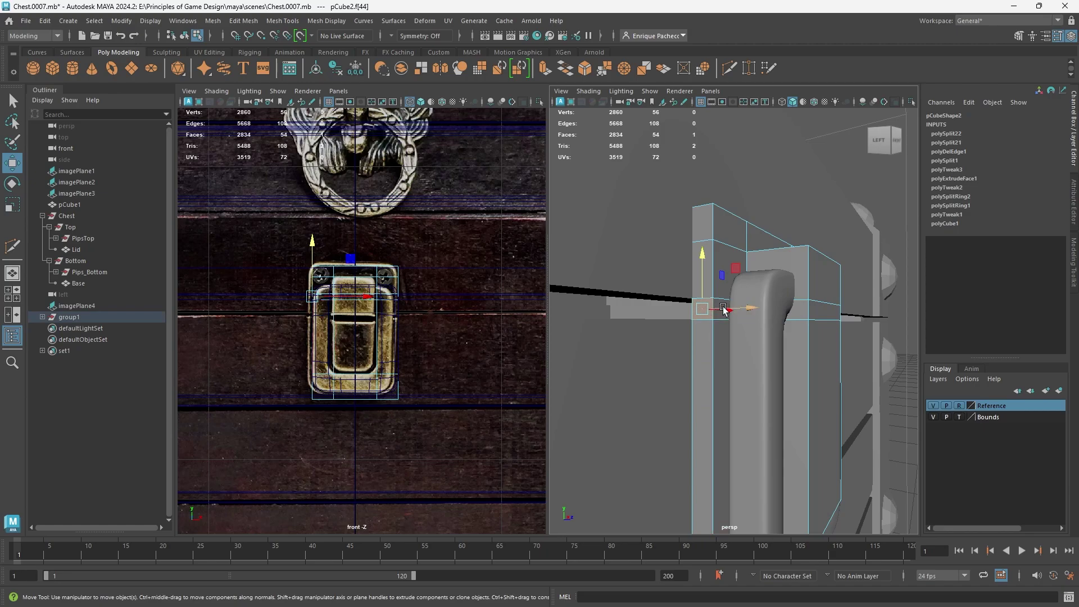
{"action": "key", "text": "q"}
{"action": "double_click", "coordinate": [721, 309]}
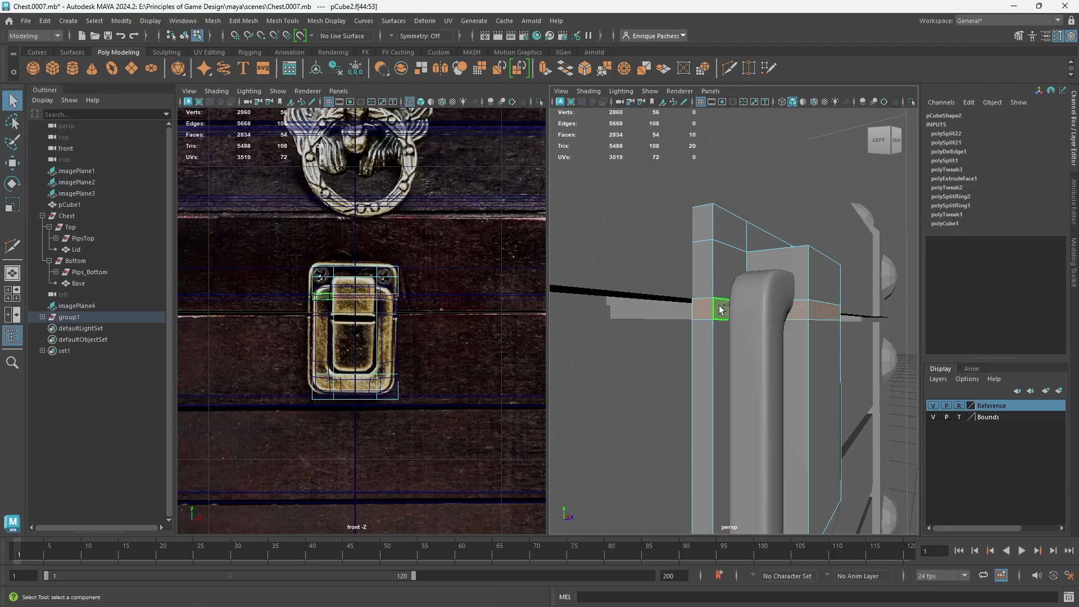
{"action": "key", "text": "Delete"}
{"action": "left_click_drag", "start_coordinate": [715, 336], "coordinate": [730, 276], "text": "alt"}
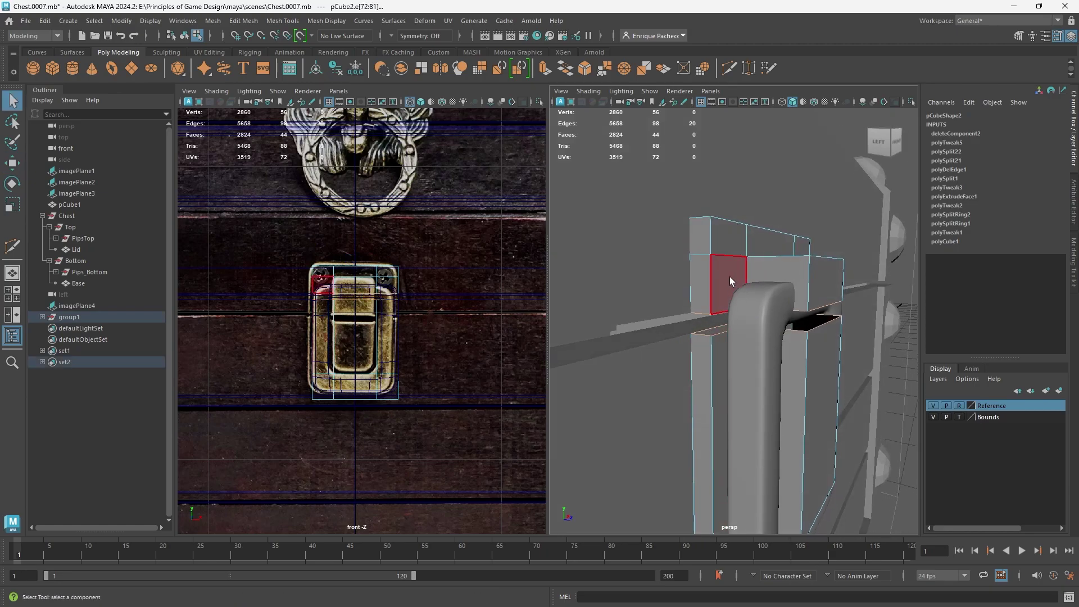
Step: Isolate the back plate and fill the open borders of its lower and upper pieces
{"action": "right_click_drag", "start_coordinate": [730, 277], "coordinate": [769, 248]}
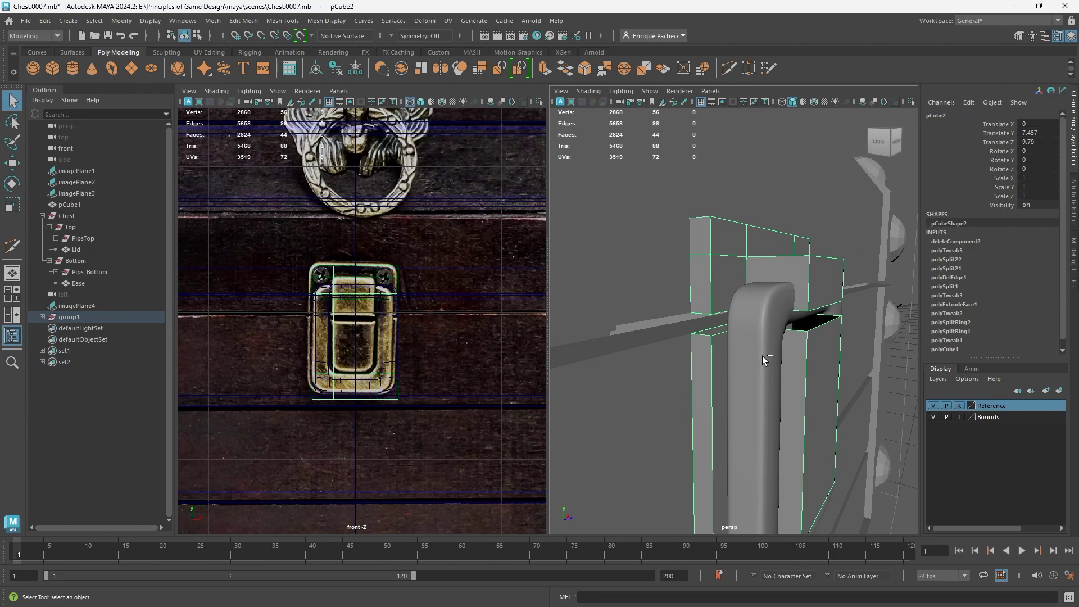
{"action": "key", "text": "ctrl+1"}
{"action": "left_click_drag", "start_coordinate": [778, 338], "coordinate": [719, 316], "text": "alt"}
{"action": "scroll", "coordinate": [766, 354], "scroll_direction": "up", "scroll_amount": 5}
{"action": "right_click_drag", "start_coordinate": [723, 284], "coordinate": [720, 231]}
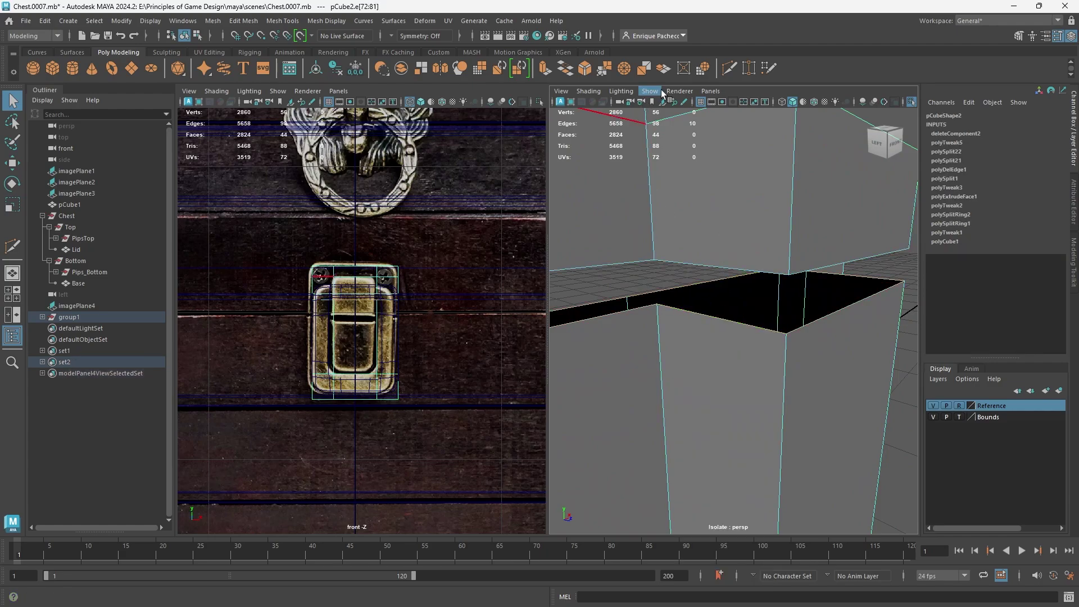
{"action": "left_click", "coordinate": [564, 68]}
{"action": "left_click_drag", "start_coordinate": [734, 239], "coordinate": [736, 174], "text": "alt"}
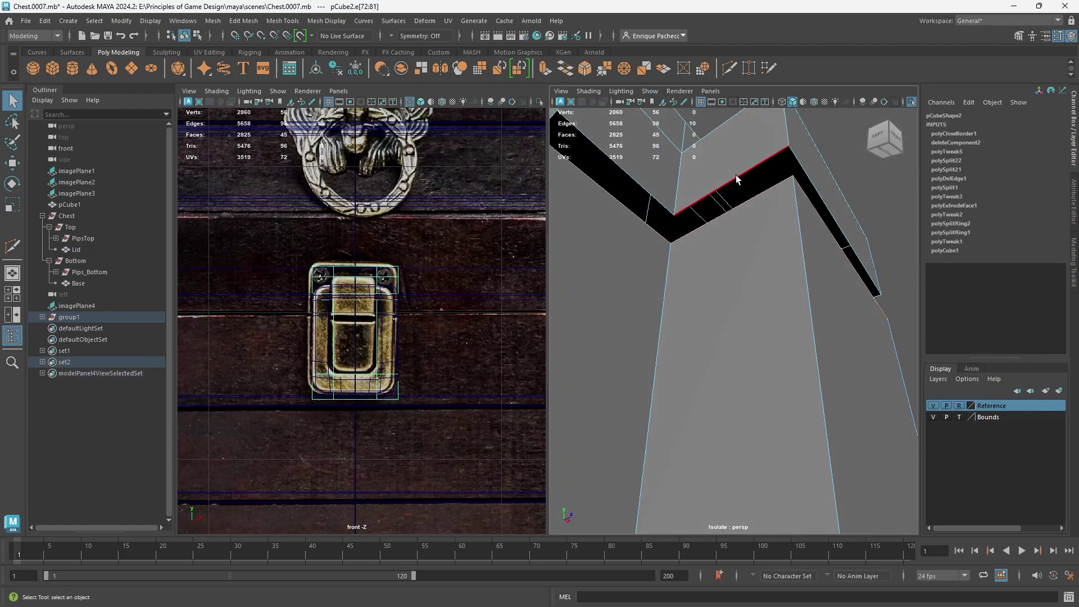
{"action": "double_click", "coordinate": [736, 174]}
{"action": "left_click", "coordinate": [561, 66]}
Step: Select all faces of the back plate's upper piece and isolate them in the perspective view
{"action": "left_click_drag", "start_coordinate": [646, 225], "coordinate": [658, 253], "text": "alt"}
{"action": "right_click_drag", "start_coordinate": [680, 220], "coordinate": [732, 215]}
{"action": "left_click", "coordinate": [733, 215]}
{"action": "mouse_move", "coordinate": [733, 215]}
{"action": "left_mouse_down", "text": "alt"}
{"action": "mouse_move", "coordinate": [721, 251]}
{"action": "mouse_move", "coordinate": [717, 210]}
{"action": "left_mouse_up", "text": "alt"}
{"action": "left_click", "coordinate": [691, 238]}
{"action": "left_click", "coordinate": [717, 257]}
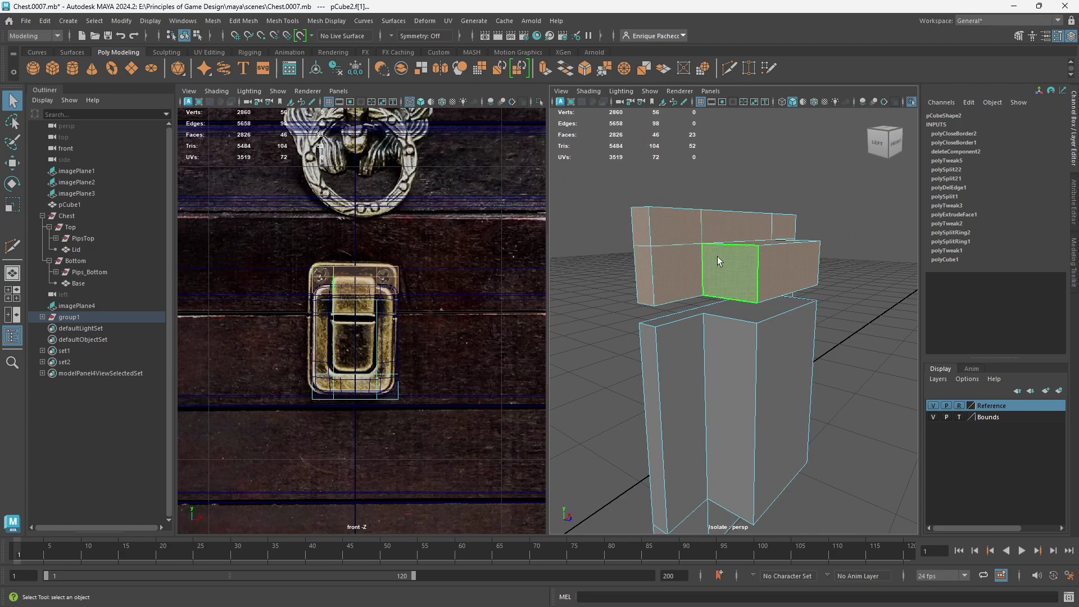
{"action": "key", "text": "ctrl+1"}
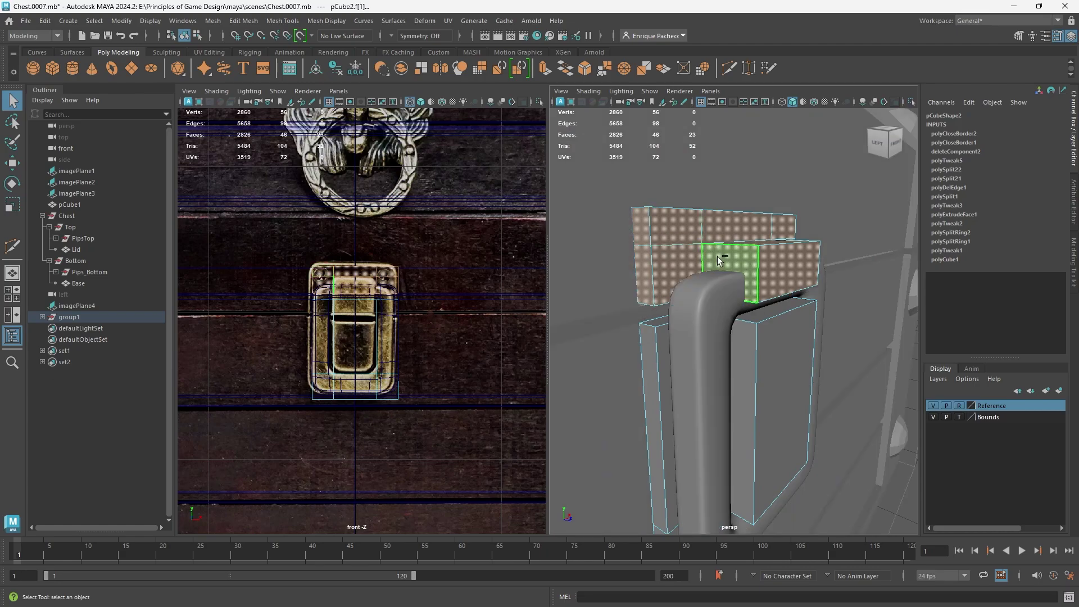
{"action": "key", "text": "ctrl+1"}
Step: Cut the upper piece's bottom cap between its two inner corners and from each corner to the rear edge
{"action": "left_click_drag", "start_coordinate": [747, 368], "coordinate": [726, 329], "text": "alt"}
{"action": "scroll", "coordinate": [726, 329], "scroll_direction": "up", "scroll_amount": 4}
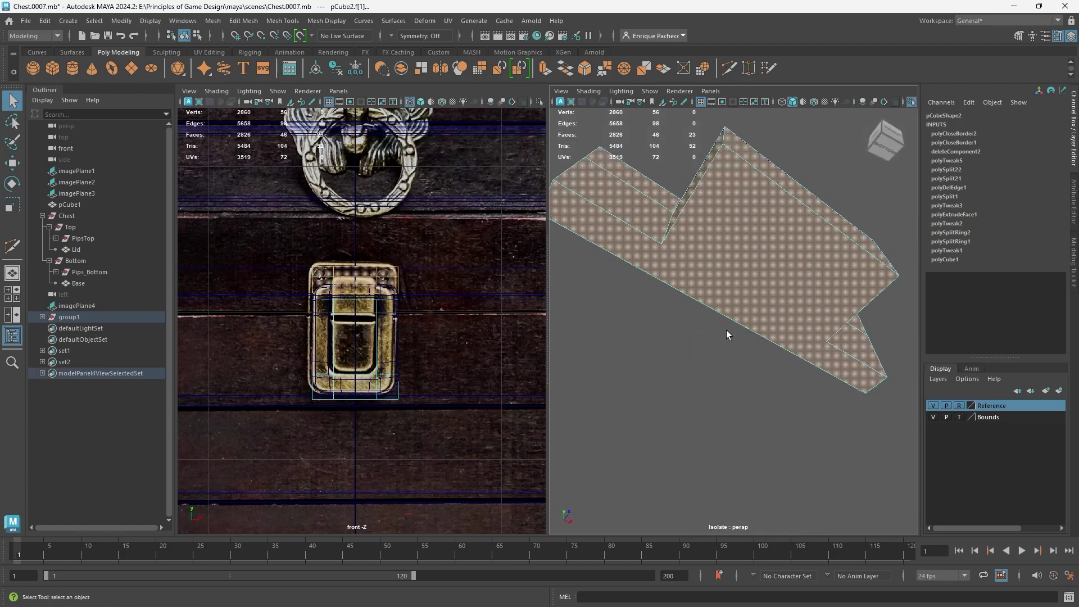
{"action": "middle_click_drag", "start_coordinate": [727, 331], "coordinate": [777, 418], "text": "alt"}
{"action": "left_click", "coordinate": [727, 68]}
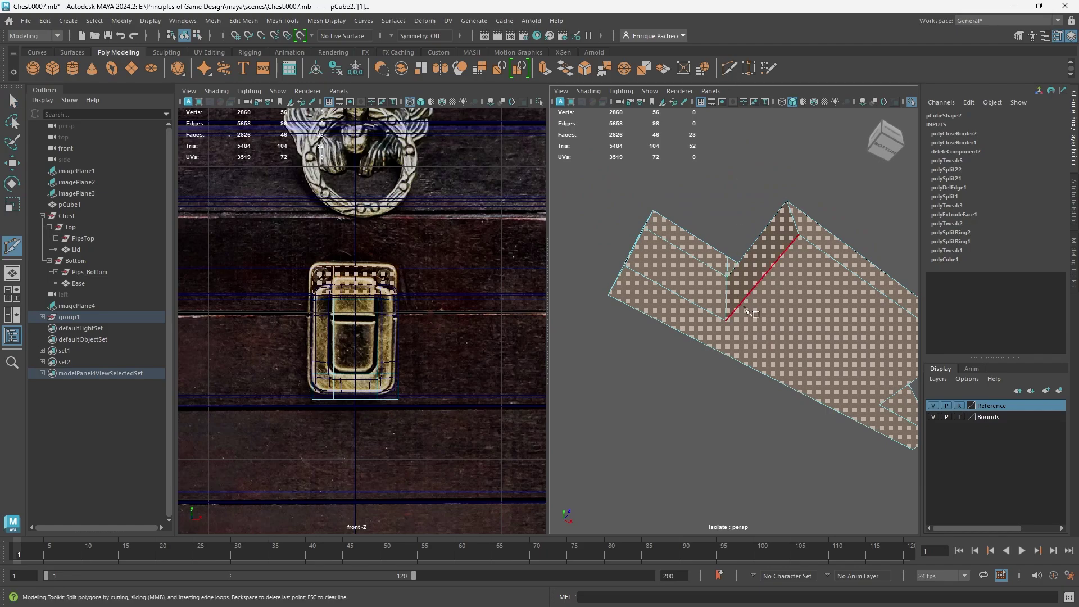
{"action": "middle_click_drag", "start_coordinate": [724, 359], "coordinate": [662, 354], "text": "alt"}
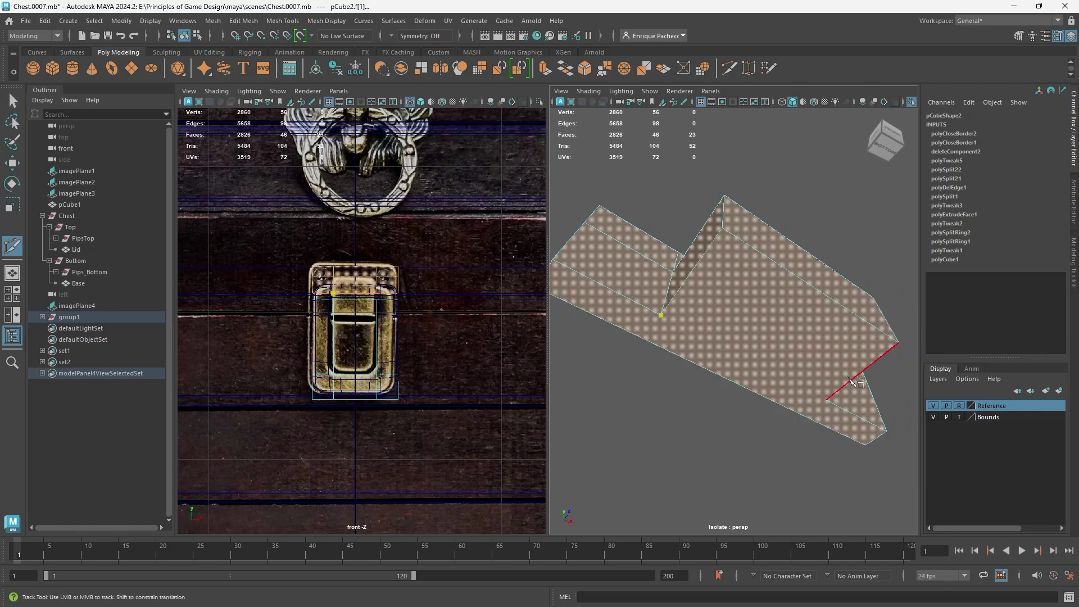
{"action": "key", "text": "Return"}
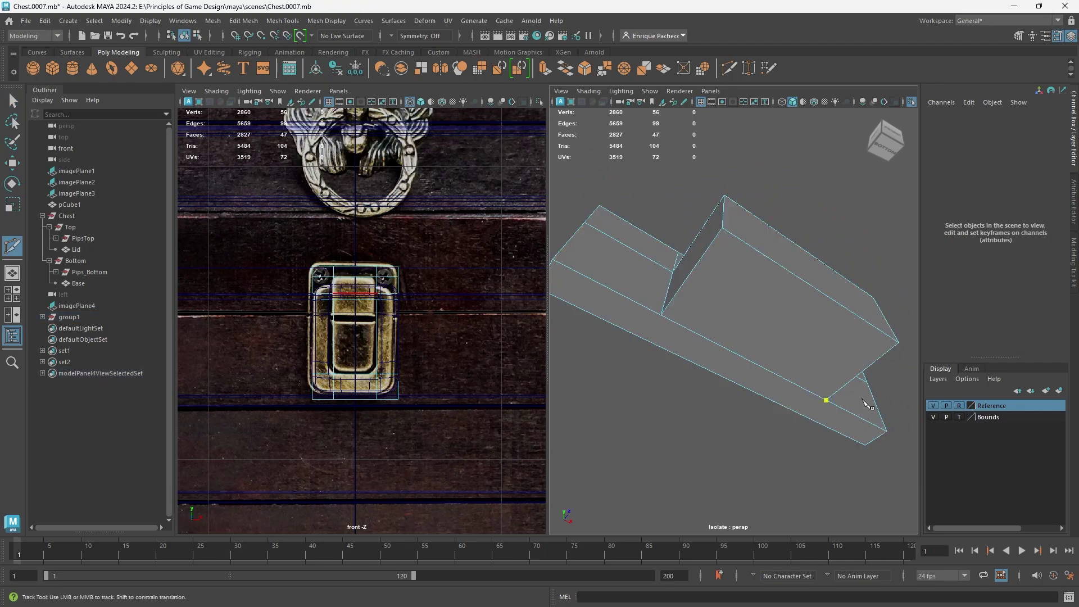
{"action": "left_click", "coordinate": [825, 400]}
{"action": "key", "text": "Return"}
{"action": "left_click", "coordinate": [661, 315]}
{"action": "left_click", "coordinate": [643, 339]}
{"action": "key", "text": "Return"}
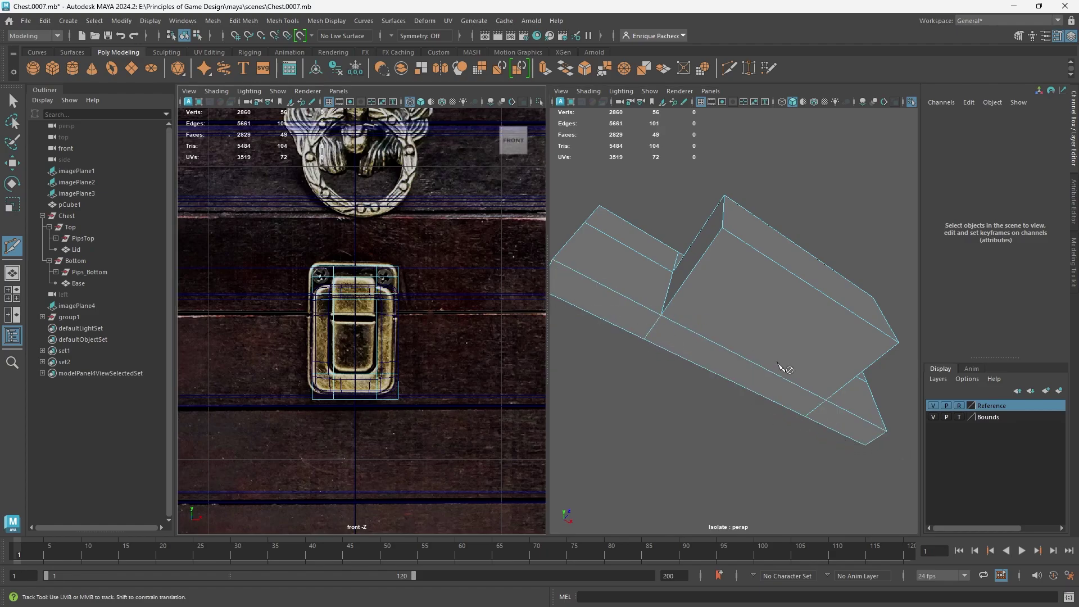
Step: Leave the upper piece's isolation, then select and isolate the faces of the back plate's lower piece
{"action": "scroll", "coordinate": [809, 383], "scroll_direction": "down", "scroll_amount": 3}
{"action": "left_click_drag", "start_coordinate": [757, 374], "coordinate": [731, 391], "text": "alt"}
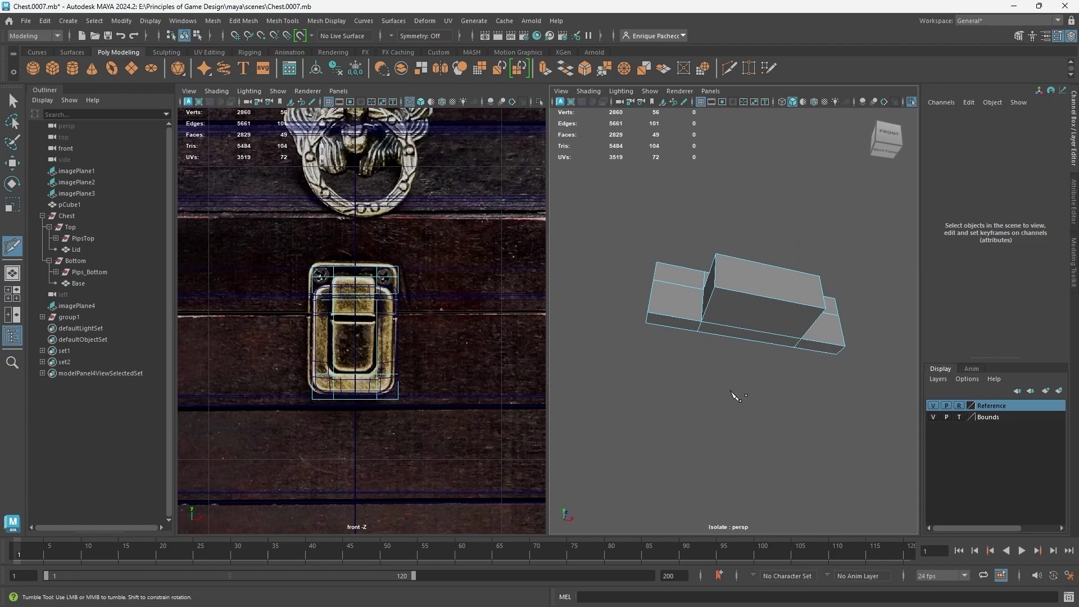
{"action": "key", "text": "ctrl+1"}
{"action": "right_click_drag", "start_coordinate": [738, 380], "coordinate": [743, 314]}
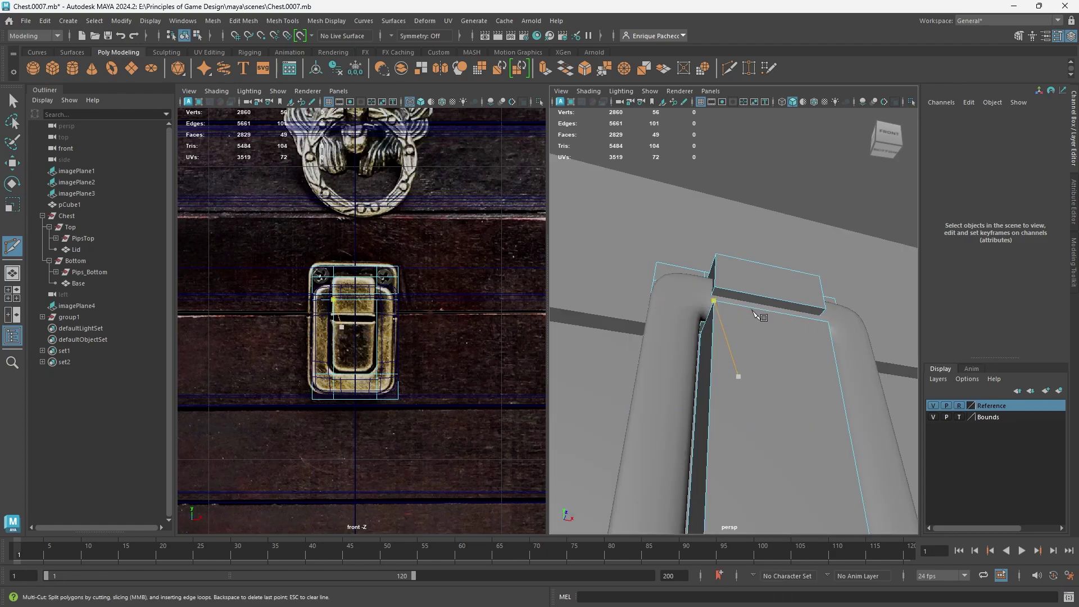
{"action": "key", "text": "q"}
{"action": "left_click", "coordinate": [755, 349]}
{"action": "key", "text": "ctrl+1"}
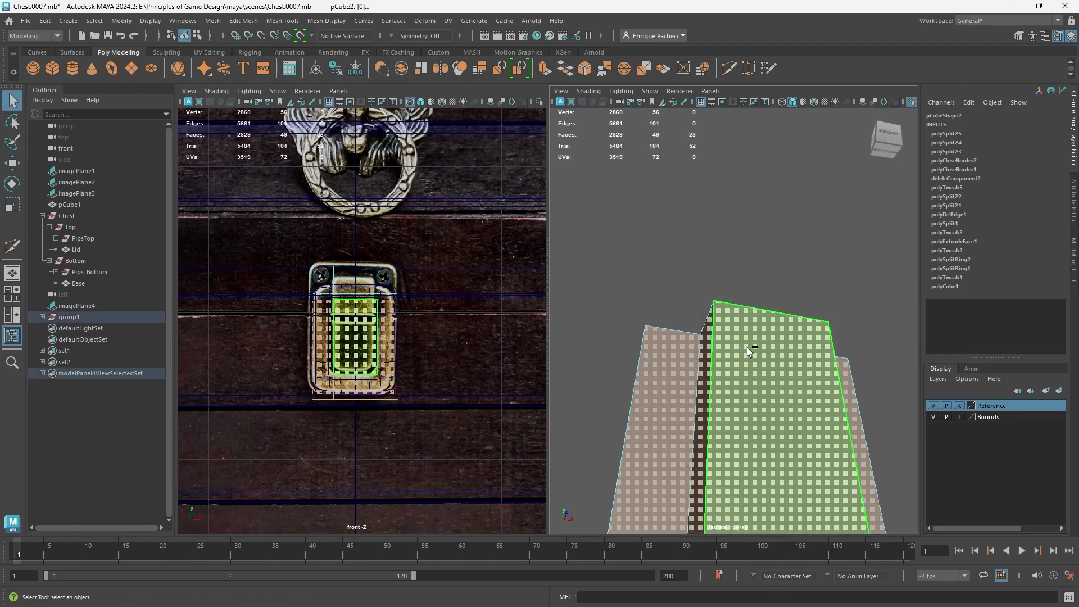
Step: Cut the lower piece's top cap between its two inner corners and from each corner to the rear edge
{"action": "left_click_drag", "start_coordinate": [747, 348], "coordinate": [776, 412], "text": "alt"}
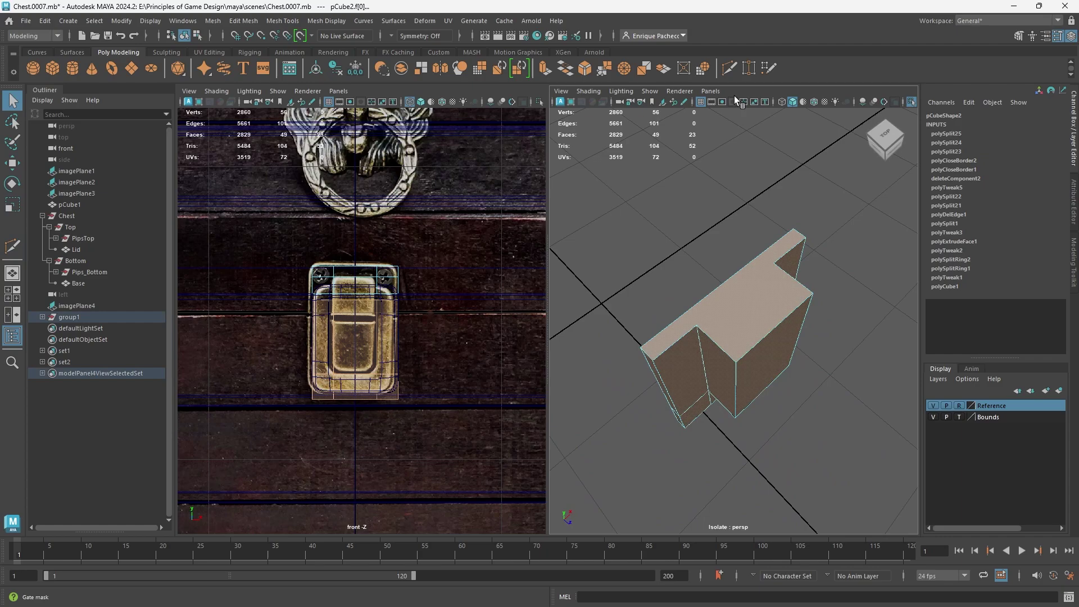
{"action": "left_click", "coordinate": [728, 67]}
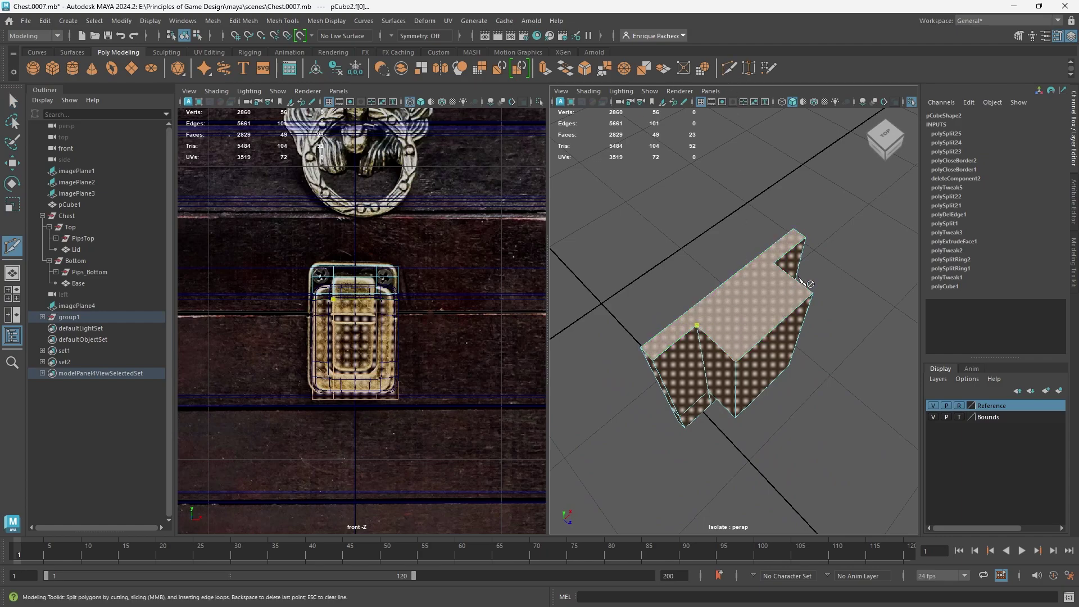
{"action": "key", "text": "Return"}
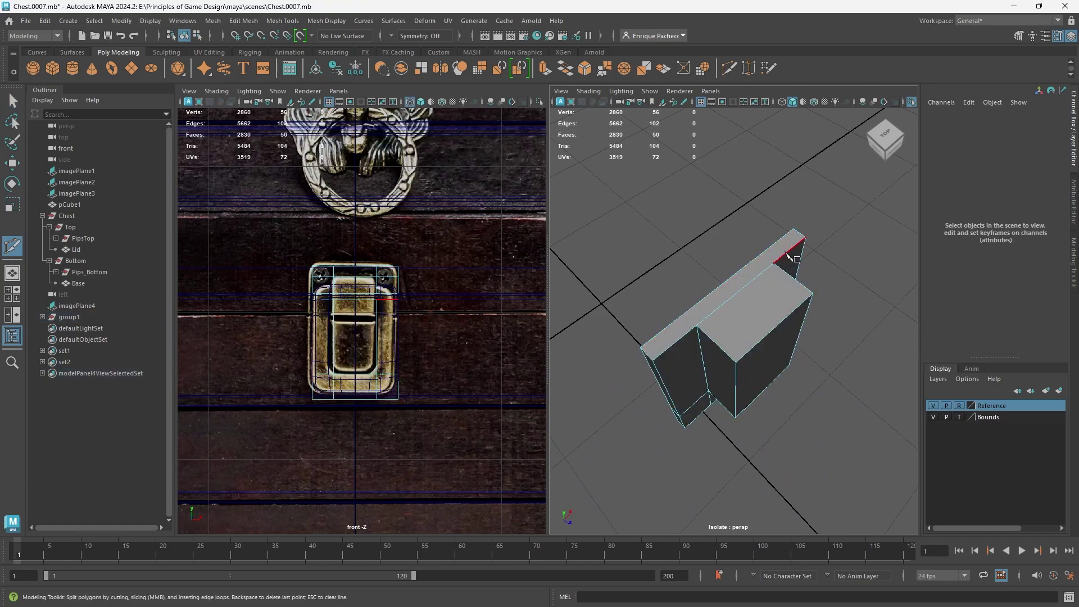
{"action": "left_click", "coordinate": [770, 245]}
{"action": "key", "text": "Return"}
{"action": "left_click", "coordinate": [690, 316]}
{"action": "left_click_drag", "start_coordinate": [715, 407], "coordinate": [725, 379], "text": "alt"}
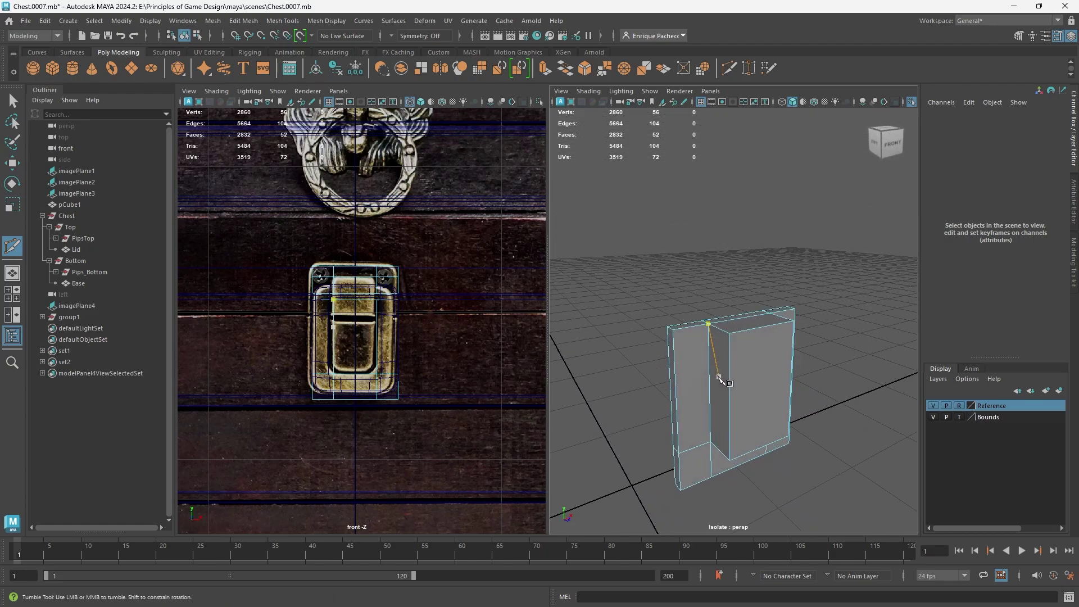
Step: Leave the lower piece's isolation, return to object mode and preview the whole back plate smoothed
{"action": "key", "text": "ctrl+1"}
{"action": "left_click_drag", "start_coordinate": [778, 414], "coordinate": [747, 396], "text": "alt"}
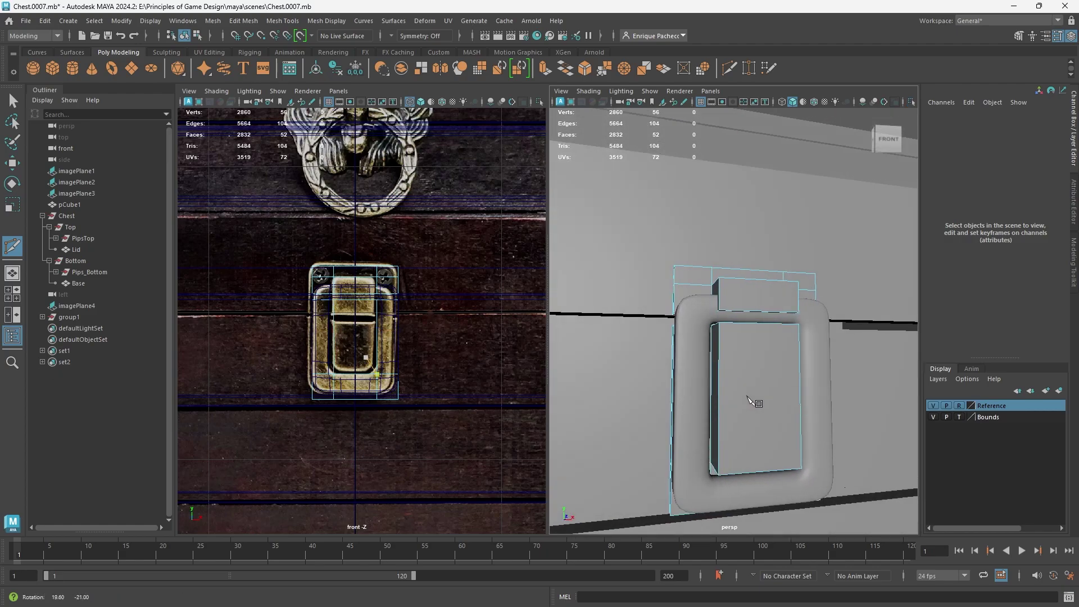
{"action": "right_click_drag", "start_coordinate": [752, 285], "coordinate": [814, 264]}
{"action": "key", "text": "3"}
{"action": "left_click_drag", "start_coordinate": [778, 390], "coordinate": [758, 409], "text": "alt"}
{"action": "key", "text": "1"}
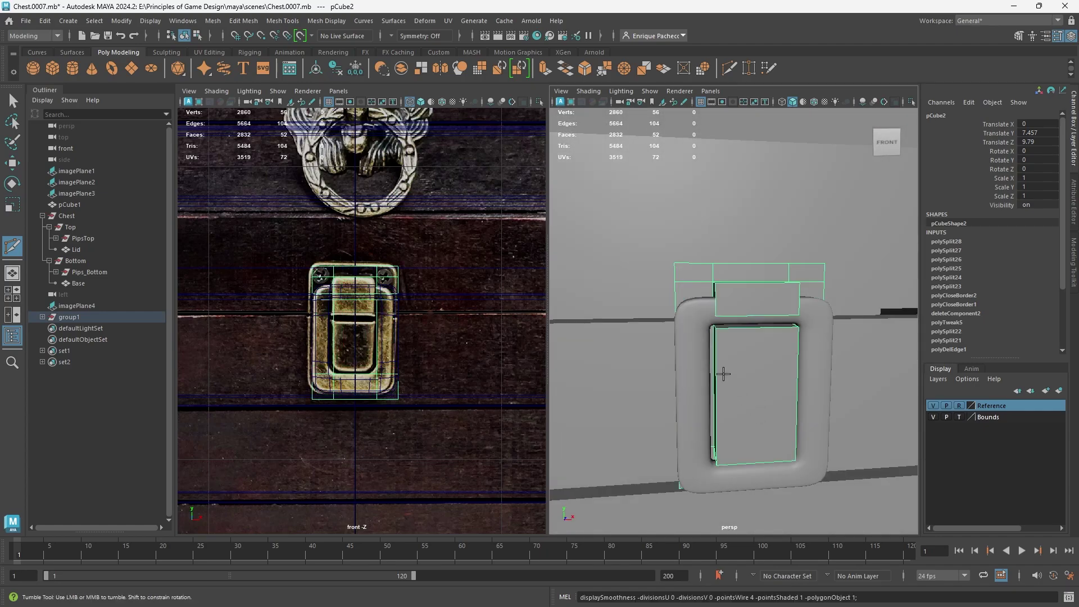
Step: Isolate the whole back plate and insert vertical edge loops close to both outer side edges of the upper piece
{"action": "key", "text": "ctrl+1"}
{"action": "scroll", "coordinate": [683, 383], "scroll_direction": "up", "scroll_amount": 5}
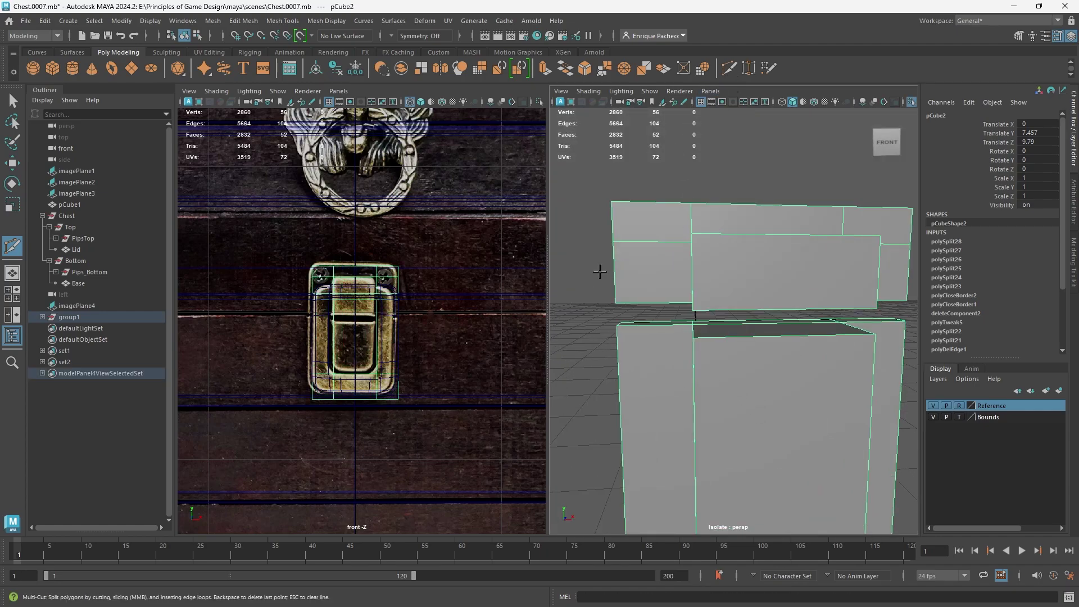
{"action": "key", "text": "q"}
{"action": "middle_click_drag", "start_coordinate": [597, 299], "coordinate": [713, 371], "text": "alt"}
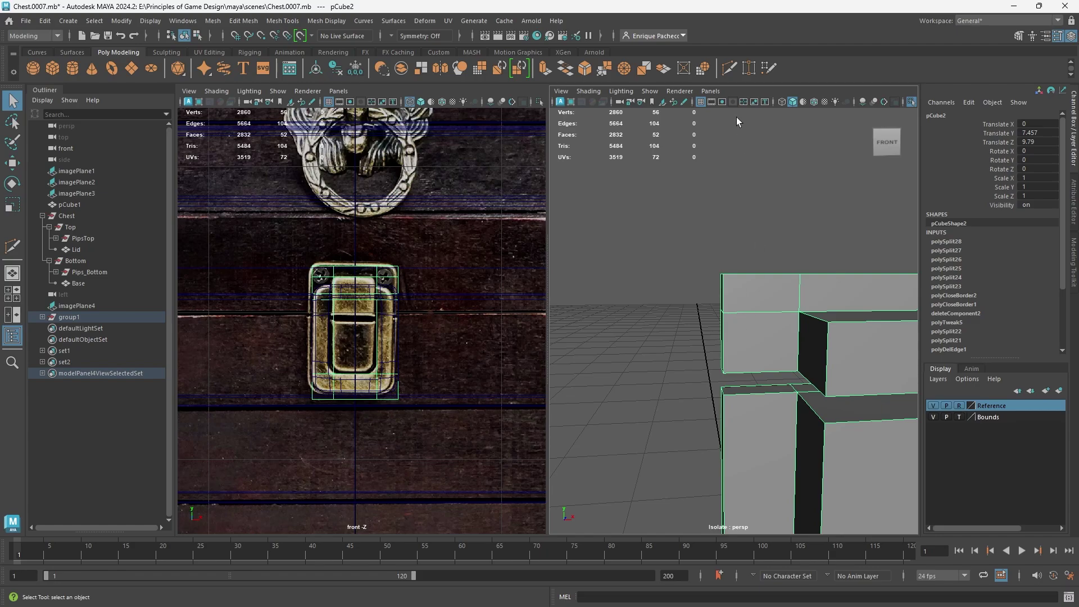
{"action": "left_click", "coordinate": [729, 68]}
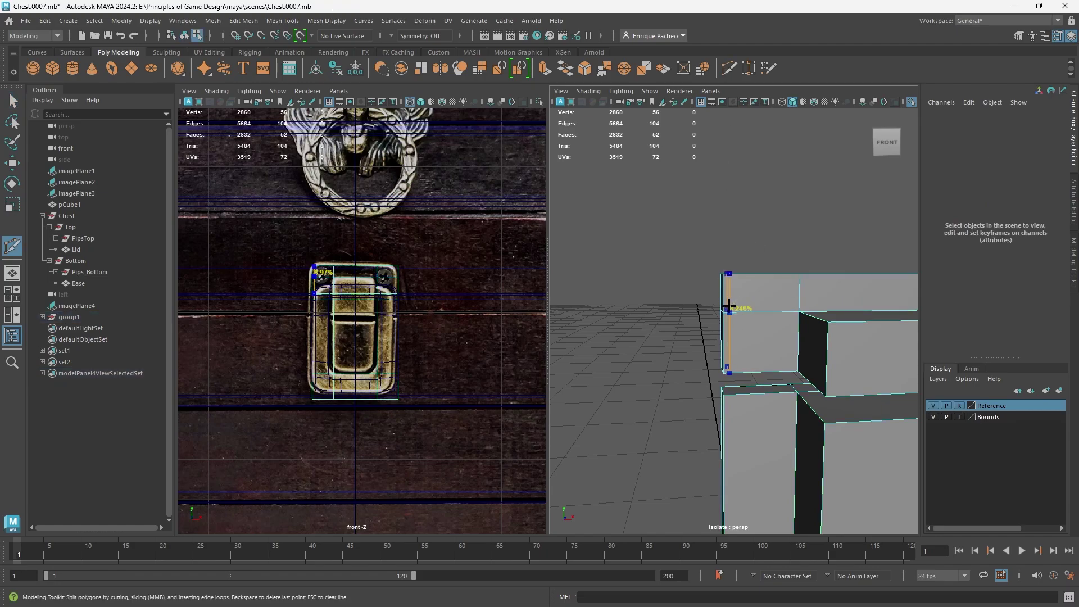
{"action": "left_click_drag", "start_coordinate": [751, 316], "coordinate": [764, 318], "text": "alt"}
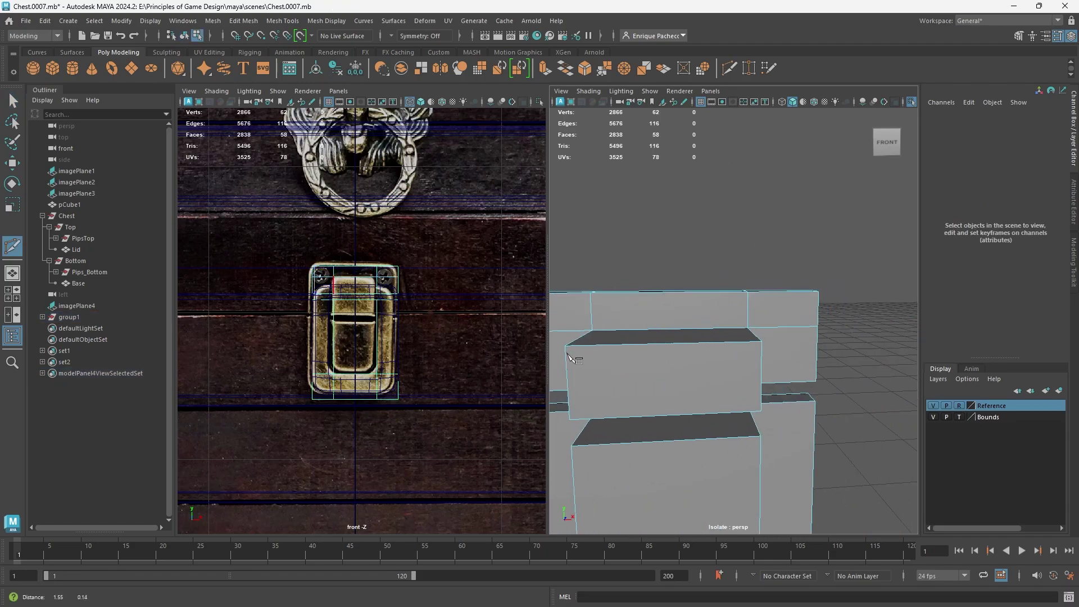
{"action": "middle_click_drag", "start_coordinate": [764, 318], "coordinate": [783, 320], "text": "alt"}
{"action": "left_click", "coordinate": [799, 327], "text": "ctrl+shift"}
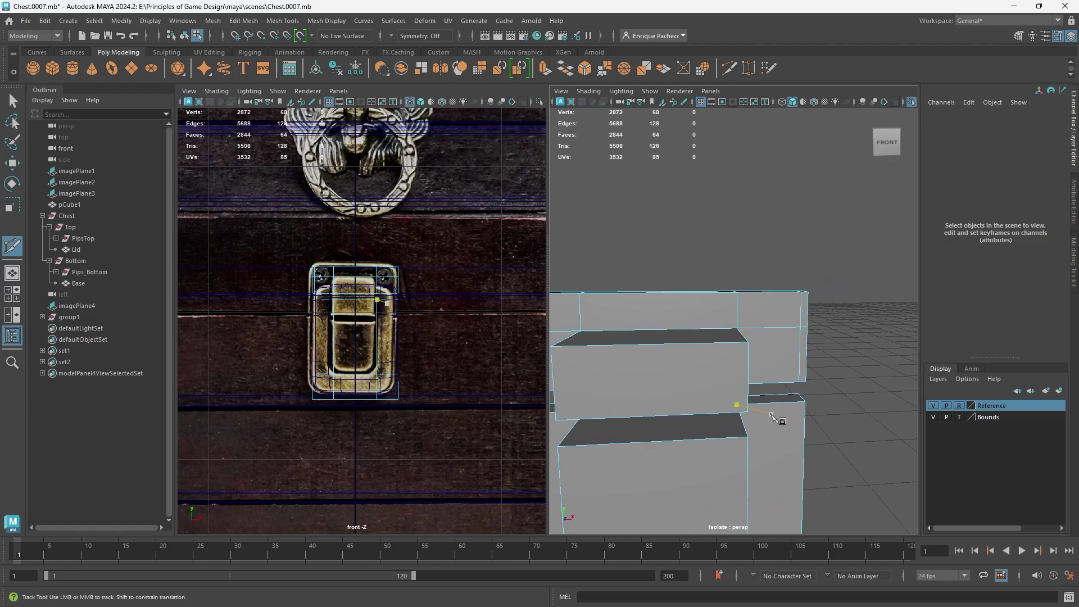
Step: Insert vertical edge loops at 90% and 10%, close to the lower piece's two outer side edges
{"action": "middle_click_drag", "start_coordinate": [783, 420], "coordinate": [782, 331], "text": "alt"}
{"action": "left_click", "coordinate": [787, 331], "text": "ctrl"}
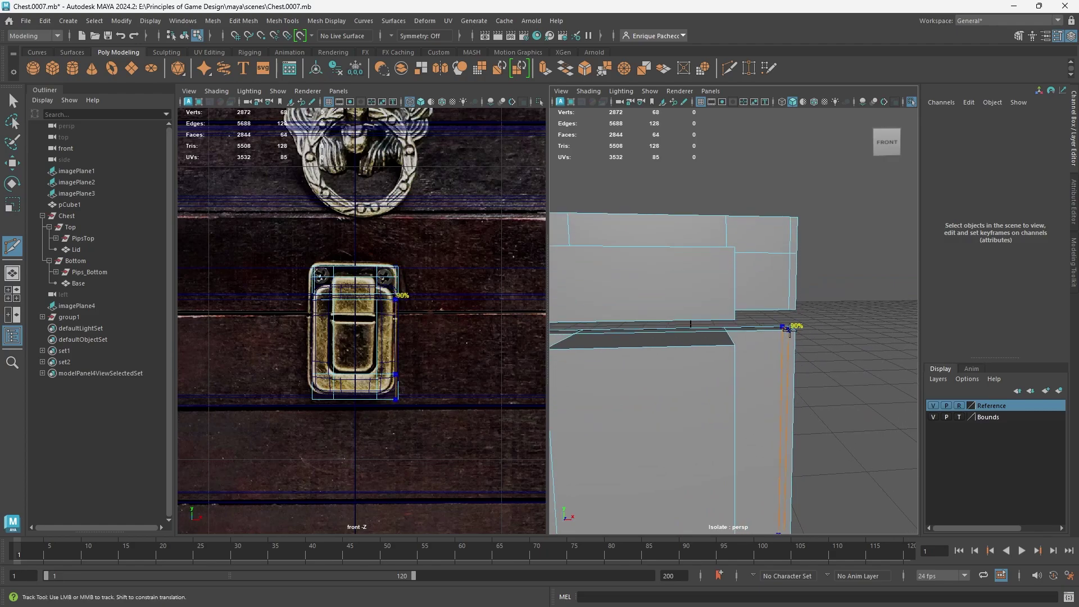
{"action": "left_click_drag", "start_coordinate": [649, 381], "coordinate": [781, 289], "text": "alt"}
{"action": "left_click", "coordinate": [769, 298], "text": "ctrl"}
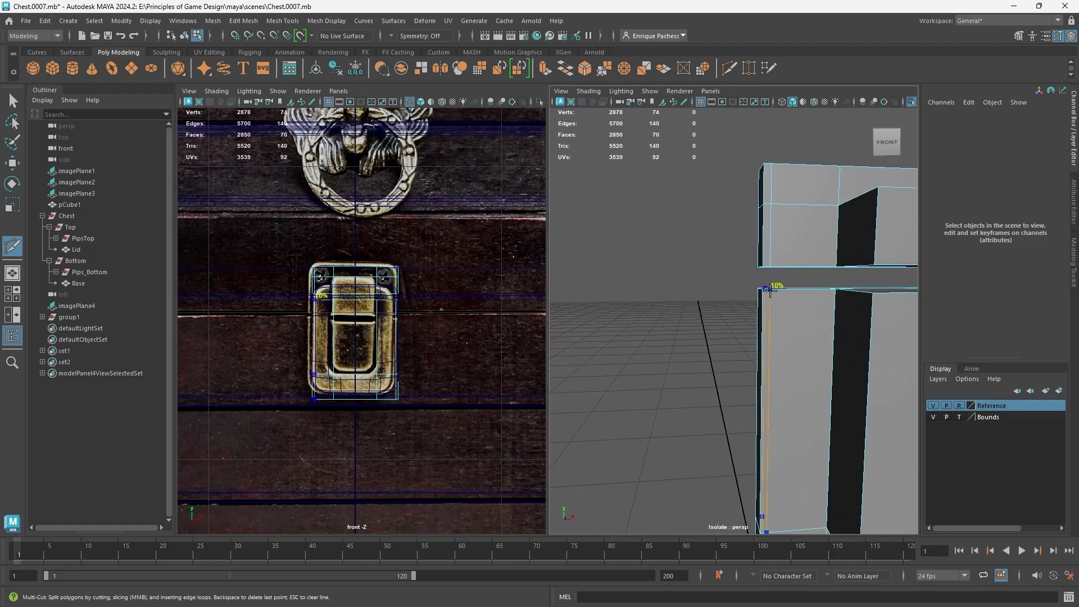
Step: Preview both back plate pieces smoothed to check the outer side edges, and return to the unsmoothed display
{"action": "scroll", "coordinate": [790, 366], "scroll_direction": "down", "scroll_amount": 5}
{"action": "middle_click_drag", "start_coordinate": [792, 378], "coordinate": [713, 381], "text": "alt"}
{"action": "key", "text": "3"}
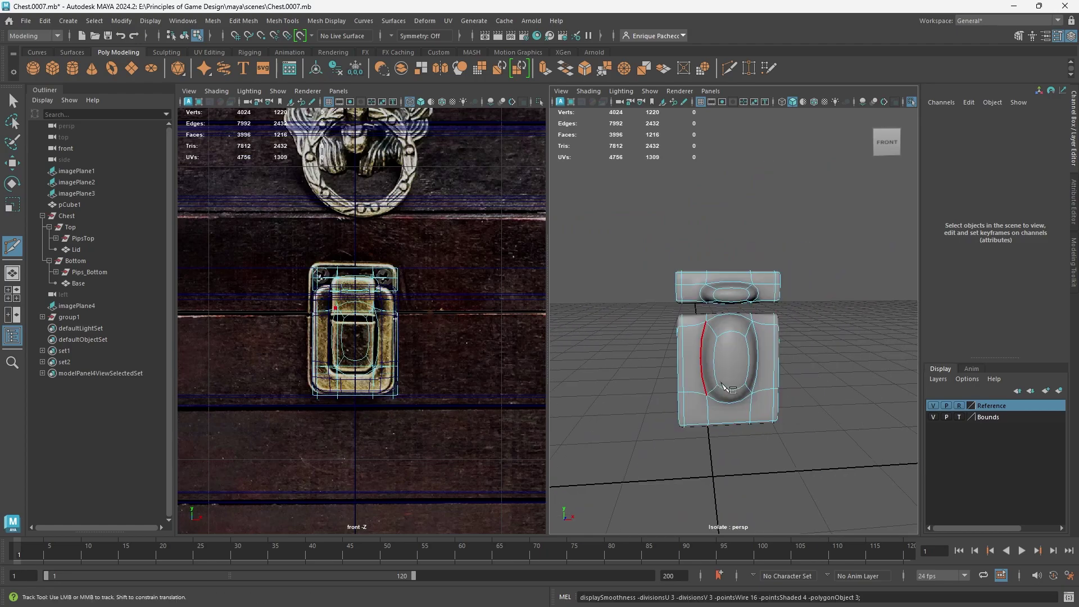
{"action": "right_click_drag", "start_coordinate": [715, 381], "coordinate": [742, 403], "text": "alt"}
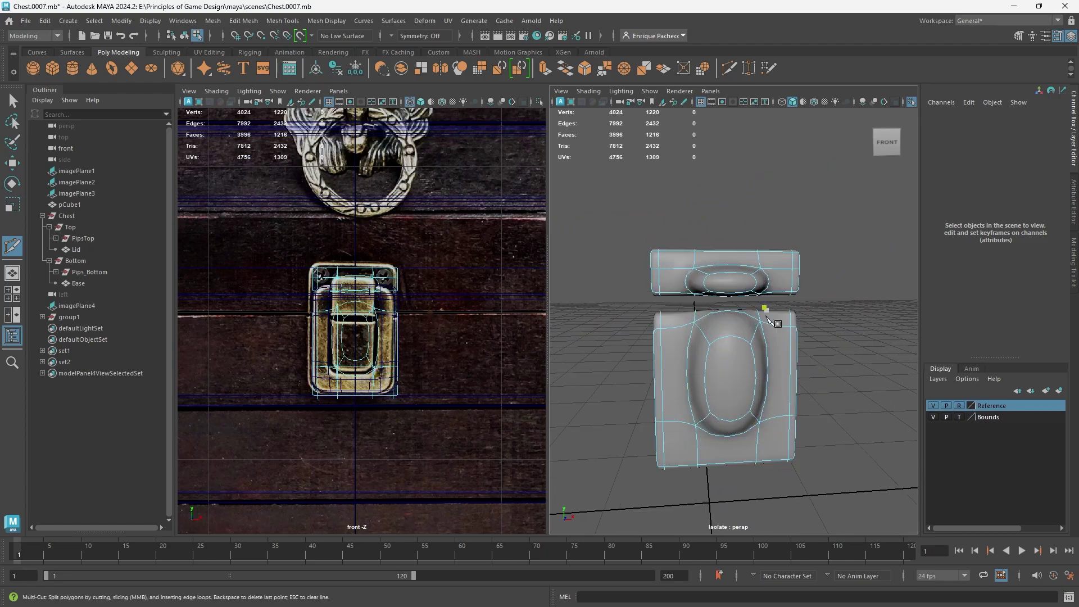
{"action": "left_click_drag", "start_coordinate": [788, 382], "coordinate": [776, 368], "text": "alt"}
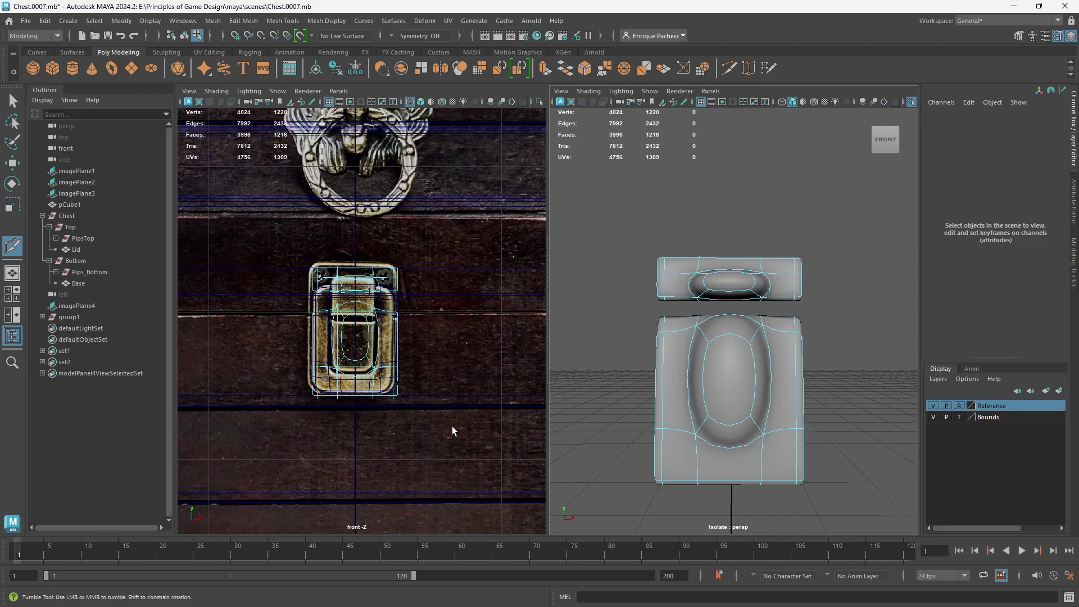
{"action": "key", "text": "1"}
Step: Insert horizontal edge loops close to the upper piece's top edge and the lower piece's bottom edge
{"action": "scroll", "coordinate": [792, 439], "scroll_direction": "up", "scroll_amount": 5}
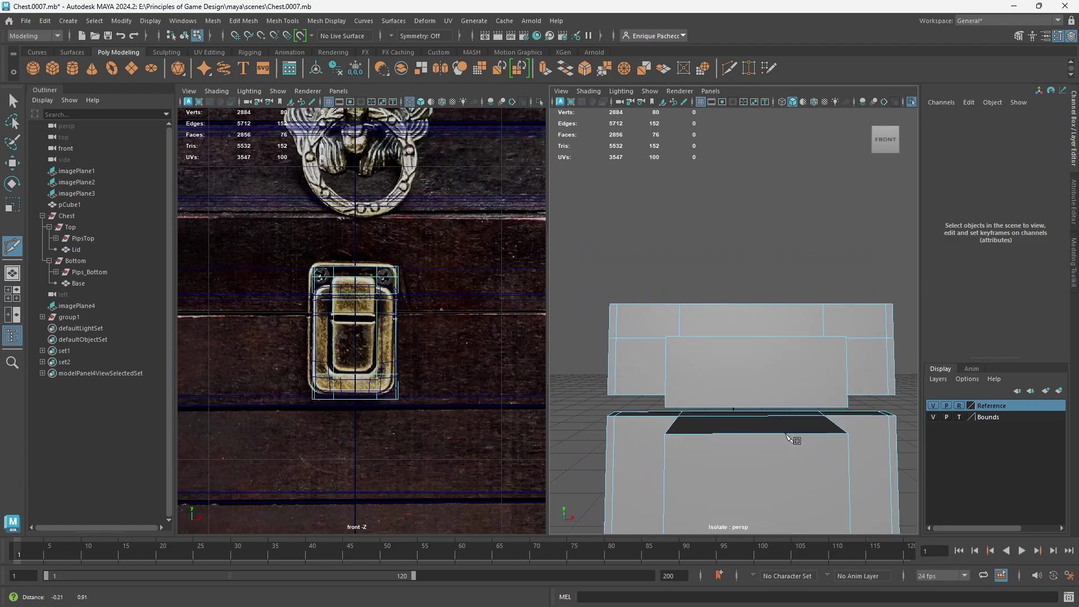
{"action": "middle_click_drag", "start_coordinate": [785, 433], "coordinate": [794, 443], "text": "alt"}
{"action": "left_click_drag", "start_coordinate": [638, 344], "coordinate": [698, 360], "text": "alt"}
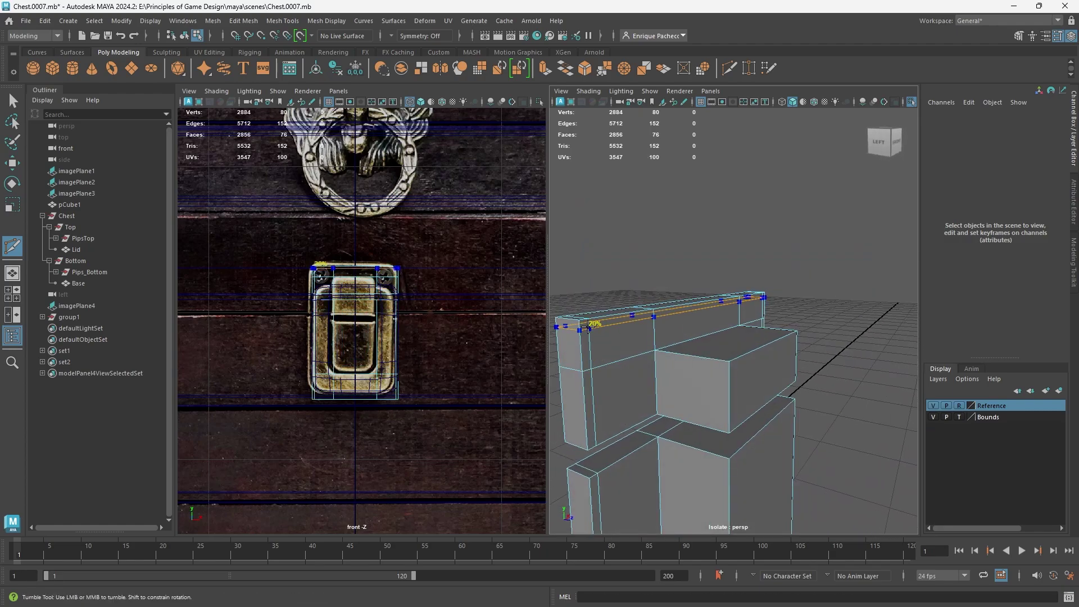
{"action": "left_click", "coordinate": [591, 320], "text": "ctrl+shift"}
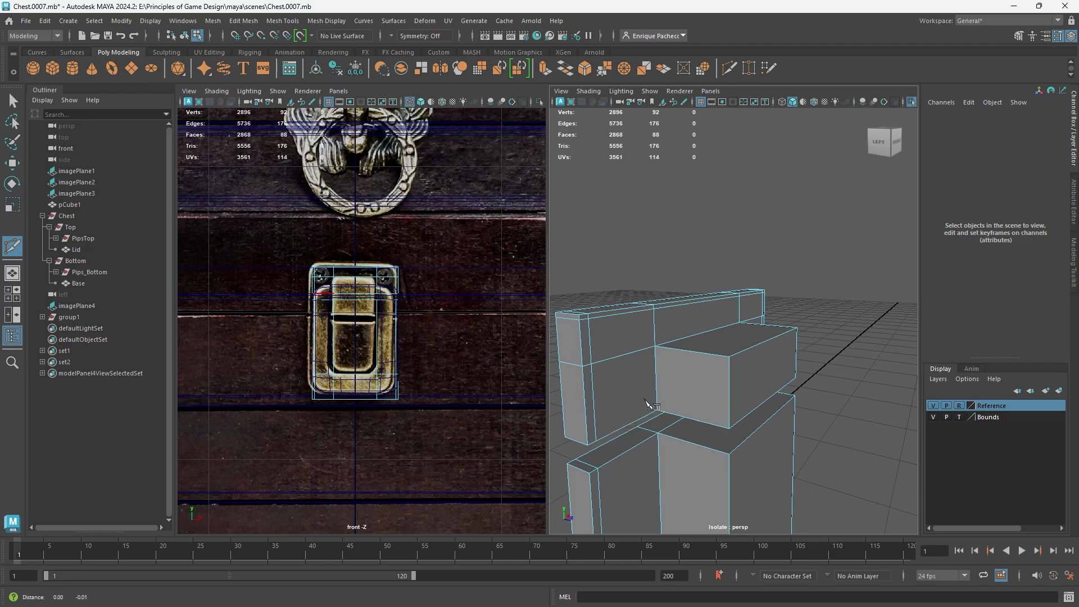
{"action": "middle_click_drag", "start_coordinate": [674, 477], "coordinate": [692, 358], "text": "alt"}
{"action": "middle_click_drag", "start_coordinate": [649, 432], "coordinate": [661, 301], "text": "alt"}
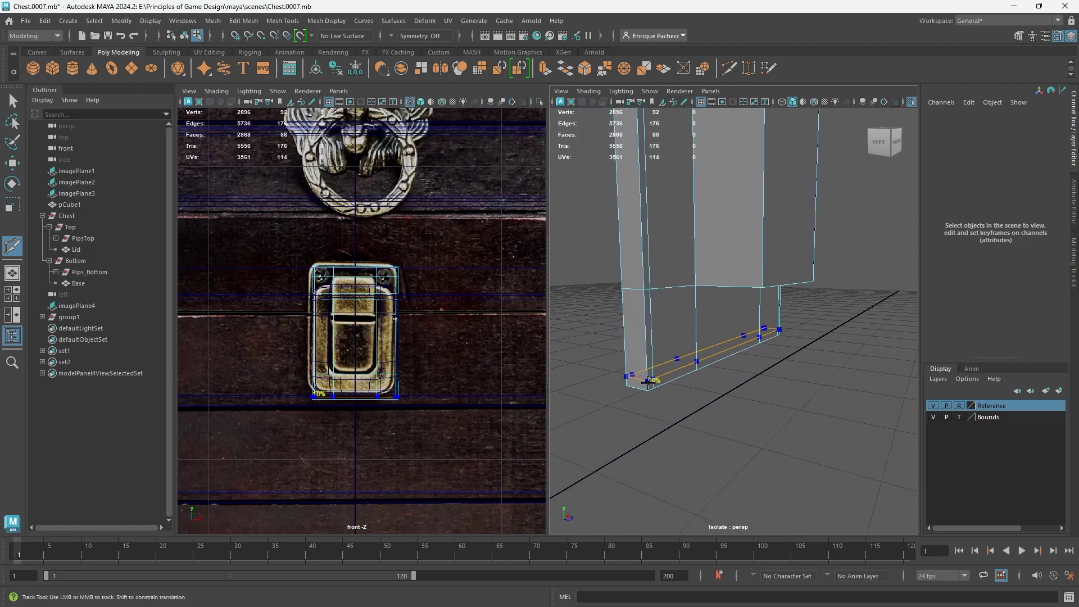
{"action": "left_click", "coordinate": [649, 382]}
{"action": "left_click_drag", "start_coordinate": [649, 382], "coordinate": [681, 365], "text": "alt"}
Step: Preview the back plate smoothed to check its top and bottom edges, and return to the unsmoothed display
{"action": "key", "text": "3"}
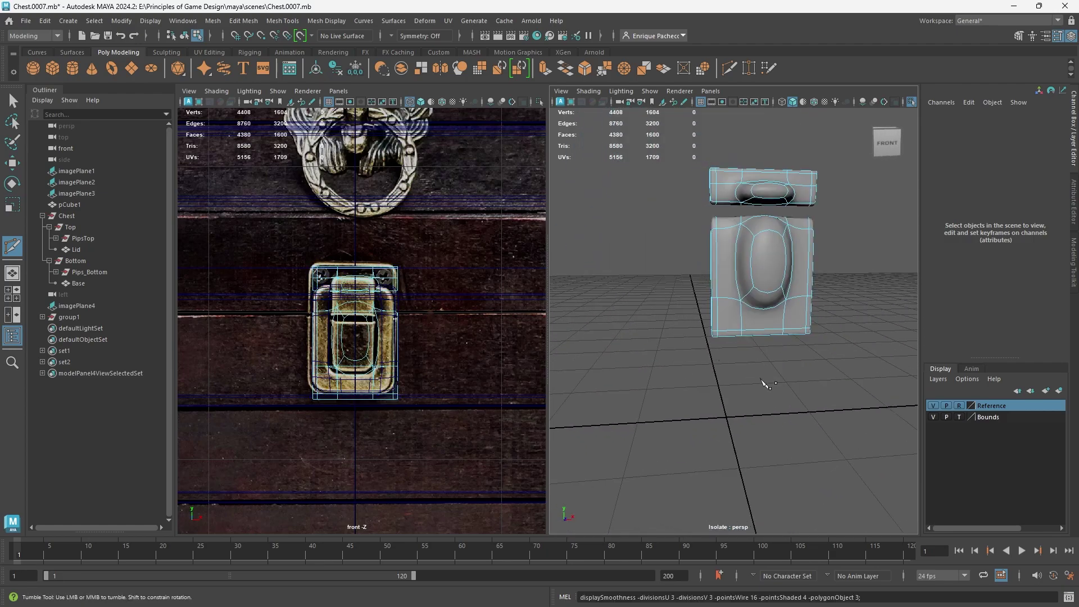
{"action": "left_click_drag", "start_coordinate": [767, 384], "coordinate": [778, 371], "text": "alt"}
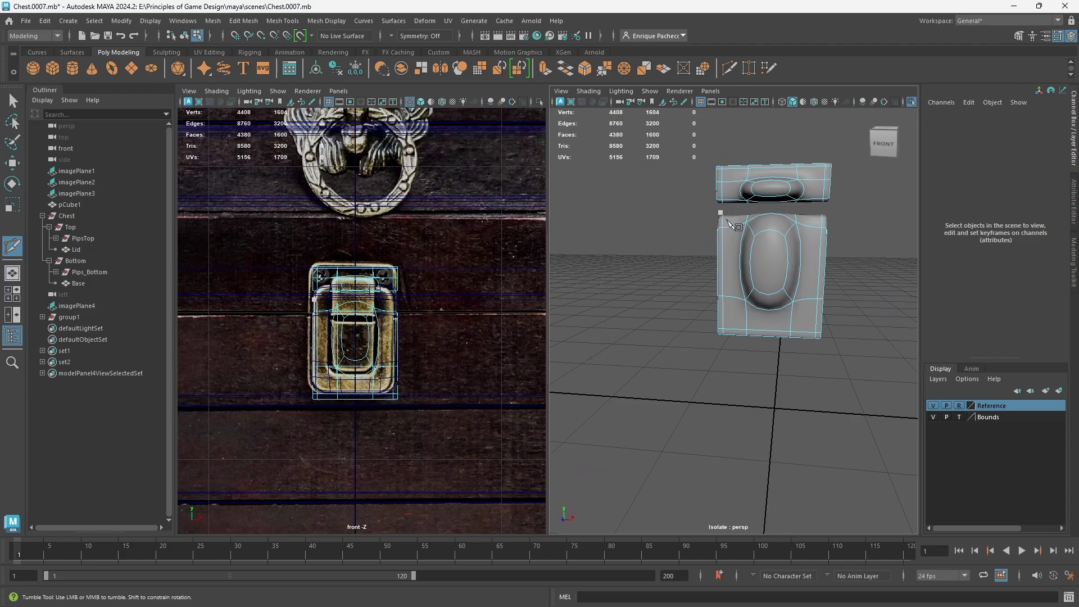
{"action": "key", "text": "1"}
Step: Insert two horizontal edge loops below the lower piece's top edge and two above the upper piece's bottom edge
{"action": "middle_click_drag", "start_coordinate": [814, 281], "coordinate": [776, 346], "text": "alt"}
{"action": "left_click_drag", "start_coordinate": [776, 346], "coordinate": [787, 393], "text": "alt"}
{"action": "scroll", "coordinate": [769, 380], "scroll_direction": "up", "scroll_amount": 5}
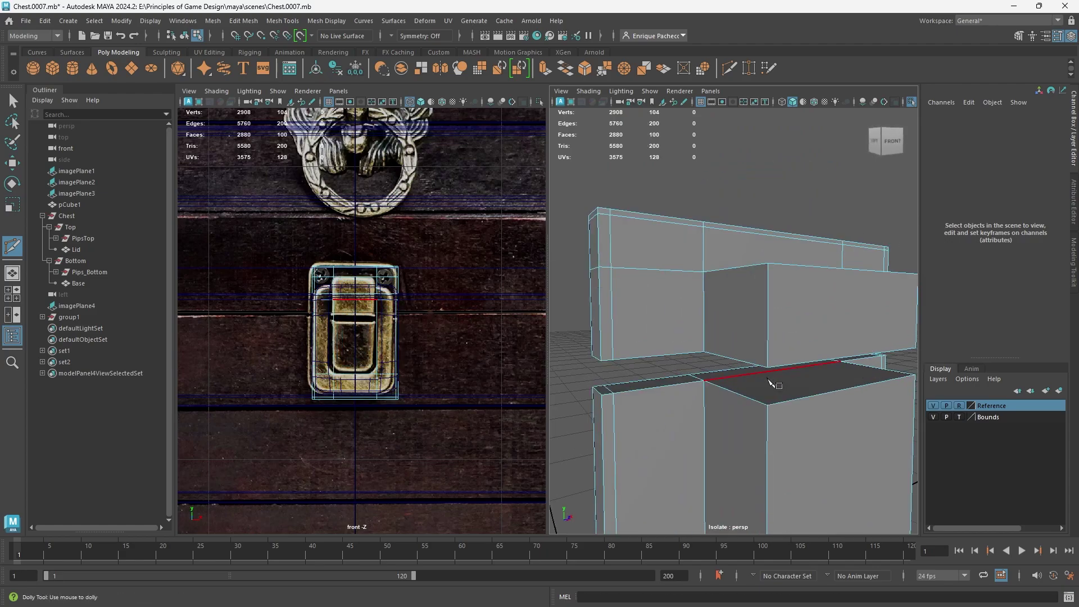
{"action": "scroll", "coordinate": [769, 380], "scroll_direction": "up", "scroll_amount": 3}
{"action": "left_click", "coordinate": [687, 415]}
{"action": "left_click_drag", "start_coordinate": [713, 405], "coordinate": [721, 383], "text": "alt"}
{"action": "middle_click_drag", "start_coordinate": [721, 383], "coordinate": [763, 330], "text": "alt"}
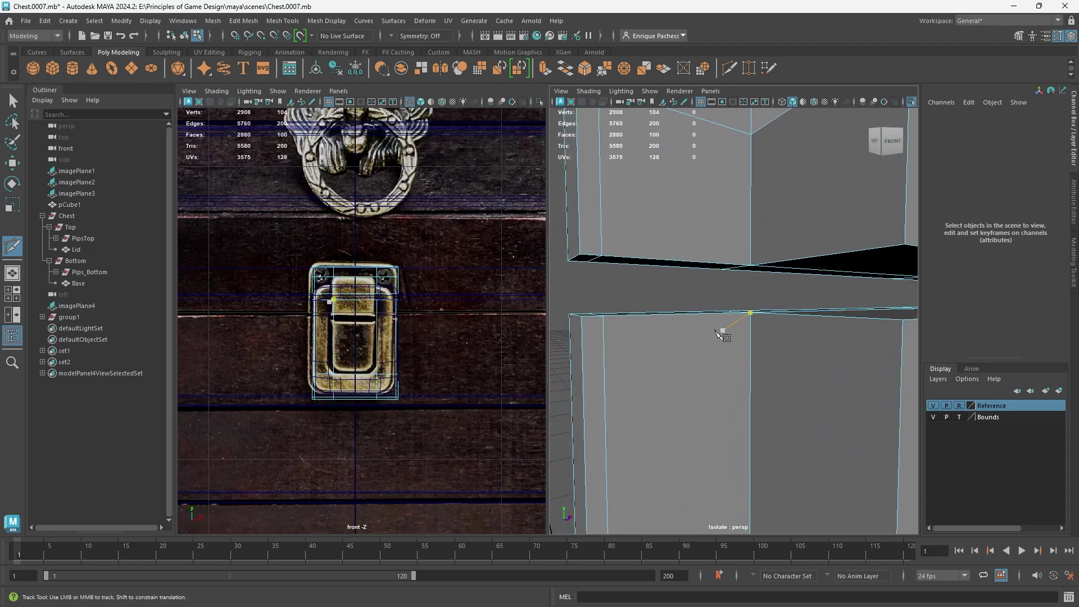
{"action": "left_click", "coordinate": [607, 347], "text": "ctrl"}
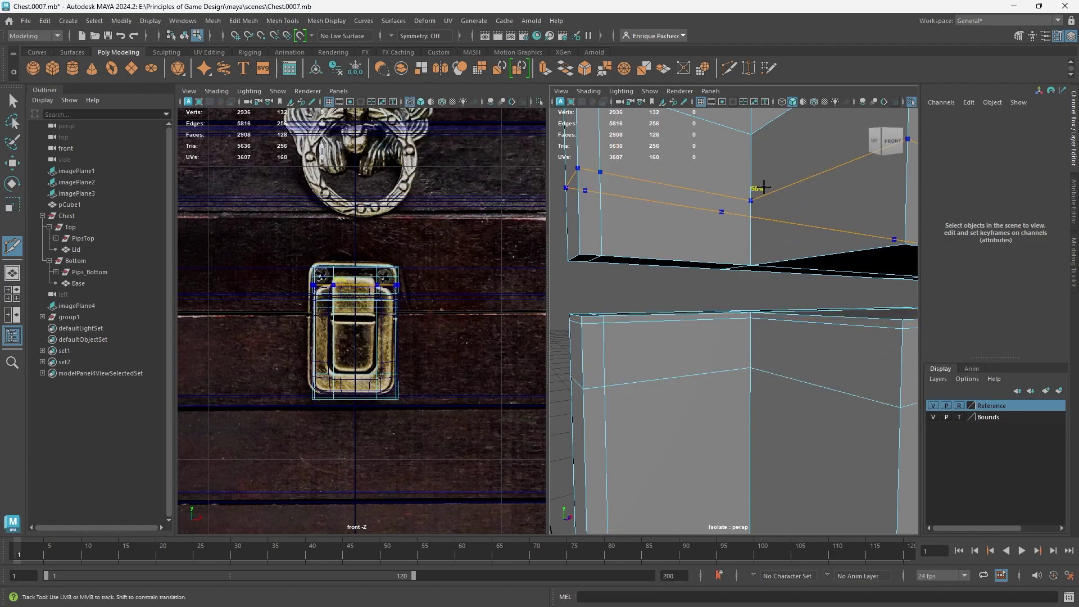
{"action": "left_click", "coordinate": [751, 250], "text": "ctrl"}
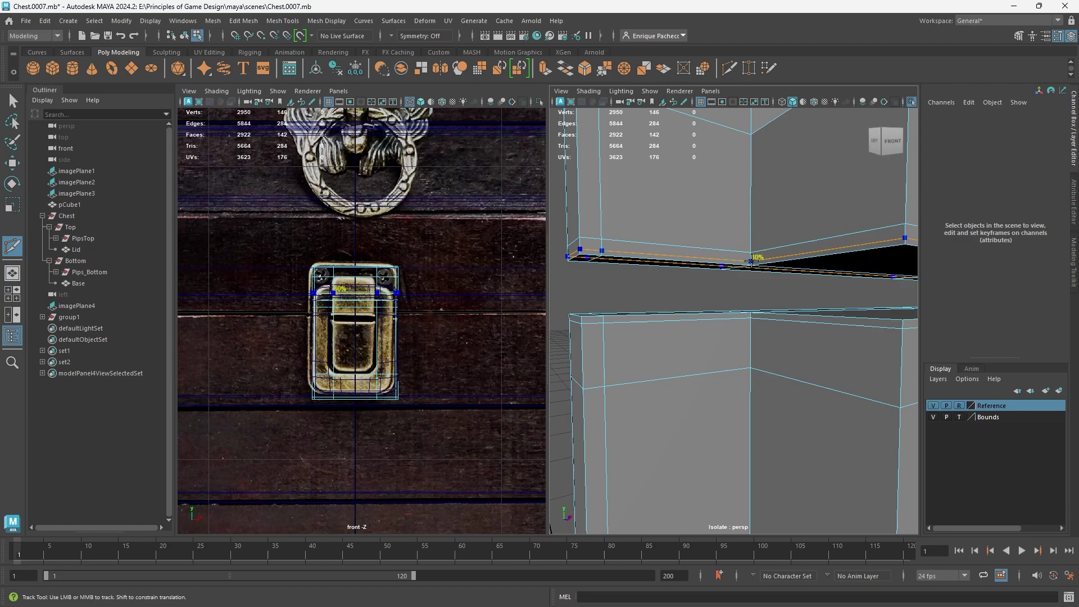
{"action": "left_click", "coordinate": [753, 261], "text": "ctrl"}
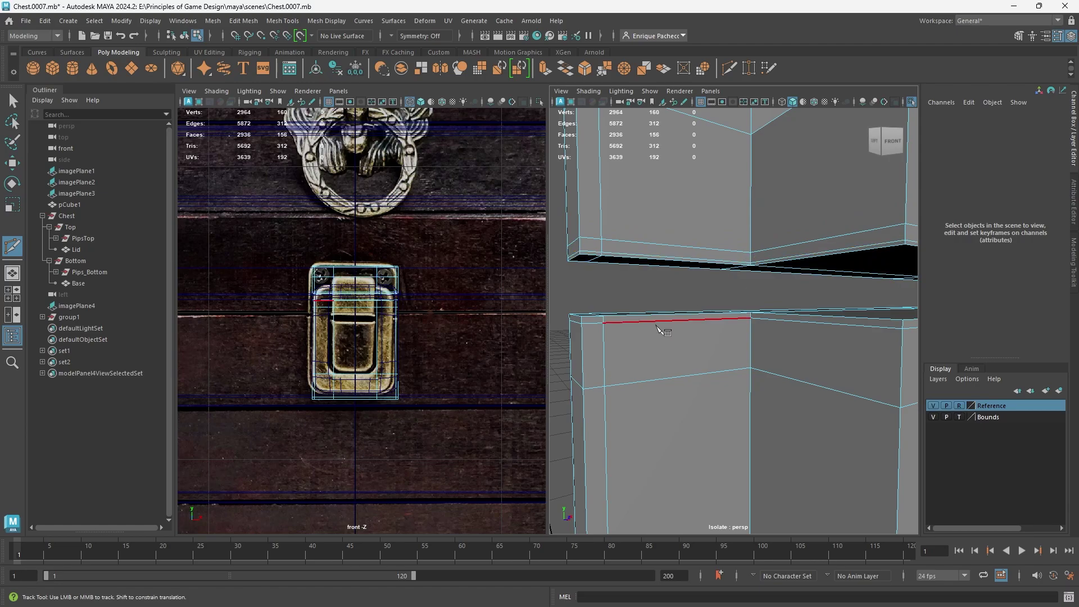
Step: Delete the horizontal edge loop farther from the gap on both the upper and the lower piece
{"action": "key", "text": "q"}
{"action": "right_click_drag", "start_coordinate": [650, 331], "coordinate": [662, 258]}
{"action": "double_click", "coordinate": [642, 229]}
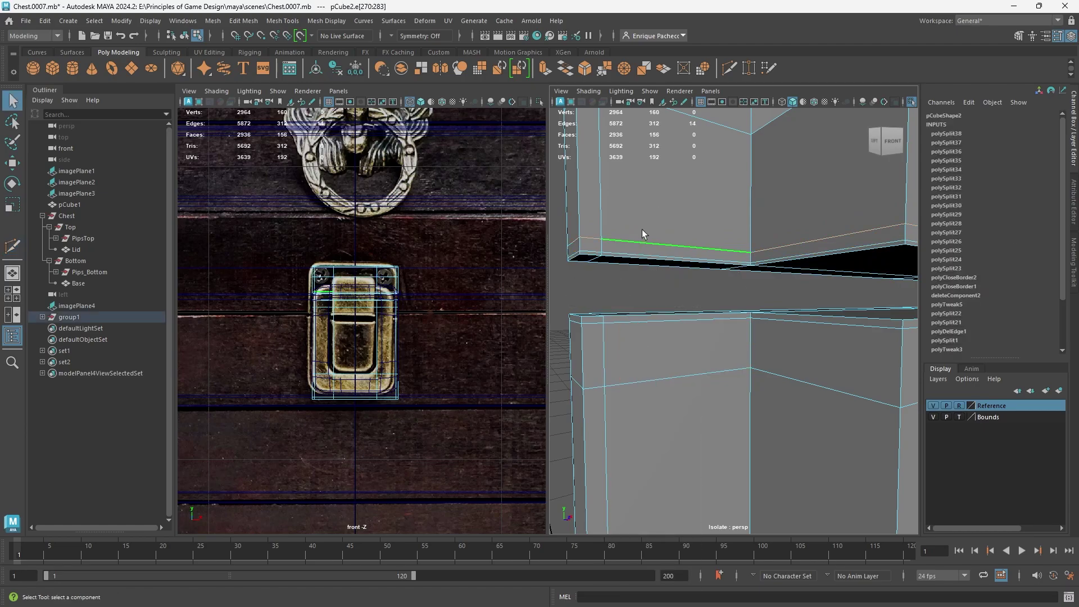
{"action": "double_click", "coordinate": [655, 371]}
{"action": "key", "text": "ctrl+Delete"}
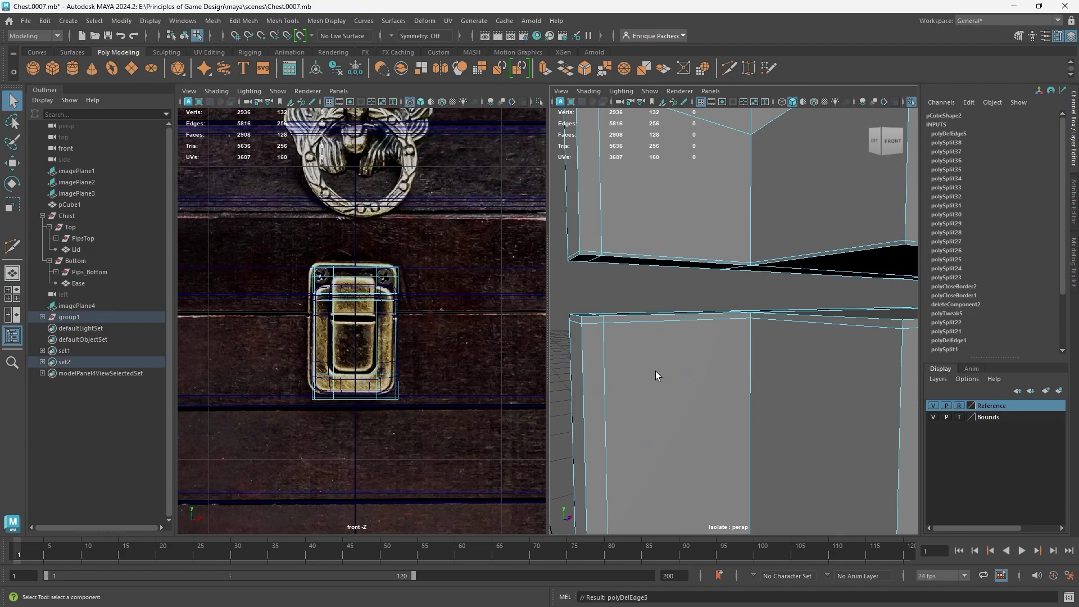
Step: Frame the back plate and preview it smoothed to check the edges along the gap
{"action": "key", "text": "3"}
{"action": "key", "text": "f"}
{"action": "left_click_drag", "start_coordinate": [734, 359], "coordinate": [710, 368], "text": "alt"}
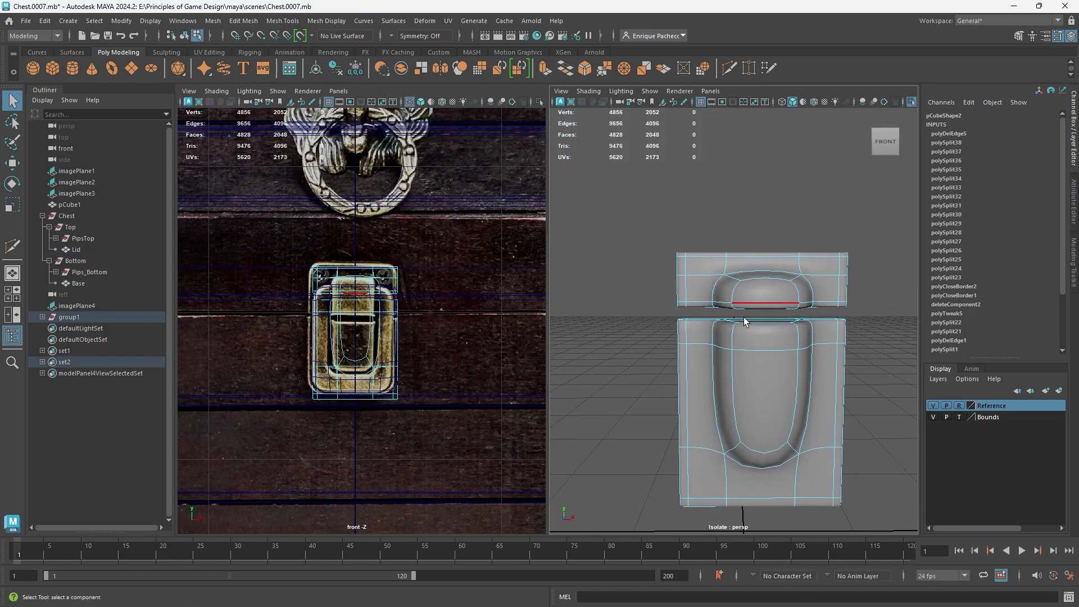
Step: Insert vertical edge loops at 50% through both pieces and close to the sides of their raised blocks
{"action": "left_click", "coordinate": [729, 68]}
{"action": "key", "text": "1"}
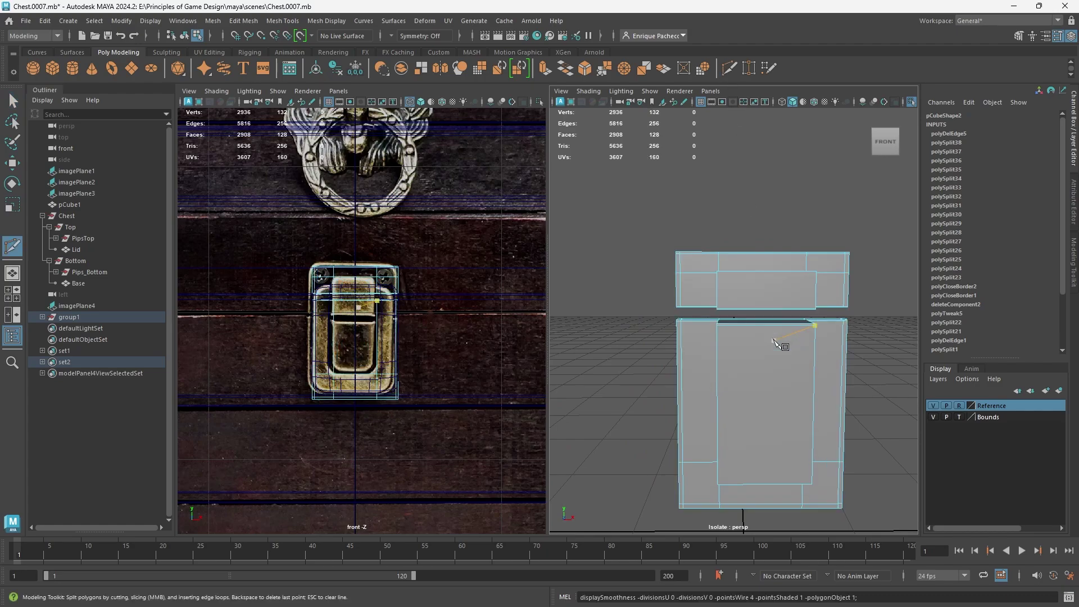
{"action": "scroll", "coordinate": [780, 340], "scroll_direction": "up", "scroll_amount": 5}
{"action": "left_click", "coordinate": [780, 338]}
{"action": "middle_click_drag", "start_coordinate": [780, 338], "coordinate": [698, 339], "text": "alt"}
{"action": "scroll", "coordinate": [768, 290], "scroll_direction": "down", "scroll_amount": 3}
{"action": "scroll", "coordinate": [789, 309], "scroll_direction": "down", "scroll_amount": 3}
{"action": "left_click", "coordinate": [690, 240], "text": "ctrl"}
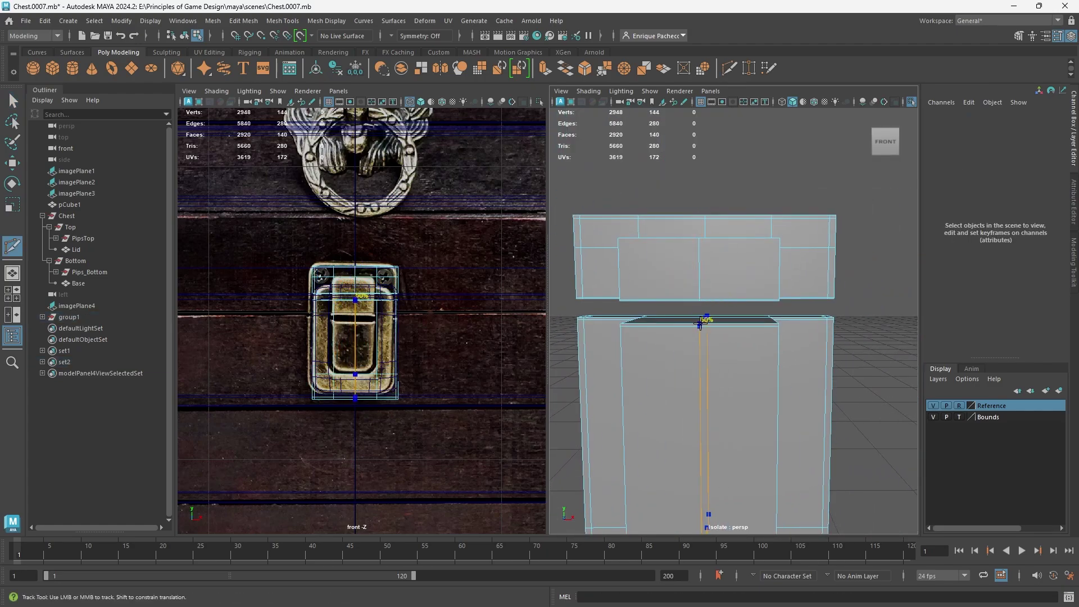
{"action": "left_click", "coordinate": [630, 325], "text": "ctrl"}
Step: Insert an edge loop around the upper raised block near its front face and check the back plate smoothed
{"action": "left_click_drag", "start_coordinate": [643, 241], "coordinate": [651, 269], "text": "alt"}
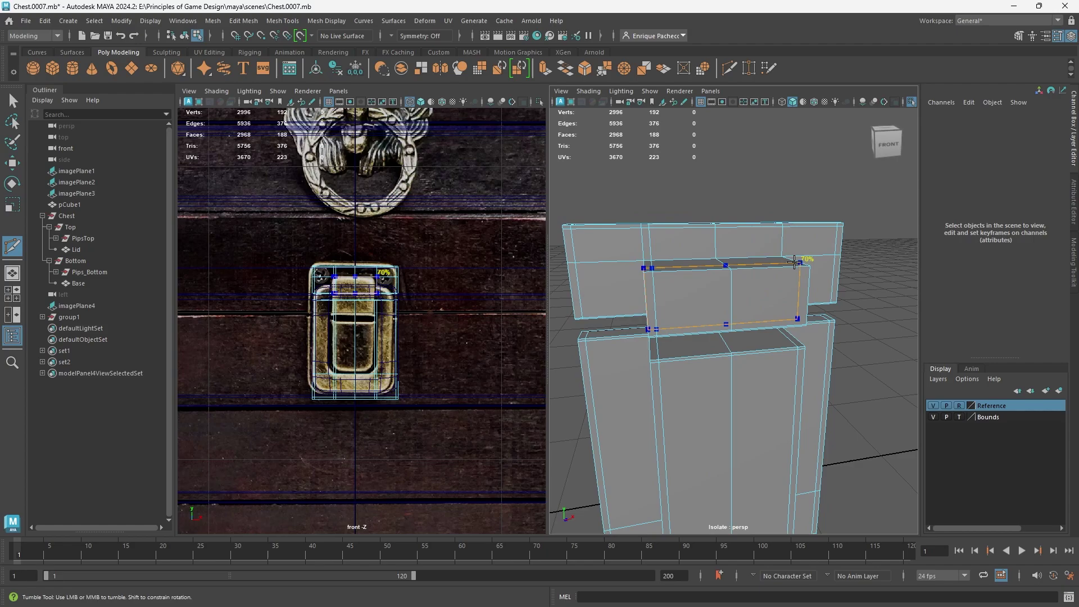
{"action": "left_click_drag", "start_coordinate": [745, 360], "coordinate": [743, 286], "text": "alt"}
{"action": "key", "text": "3"}
{"action": "scroll", "coordinate": [731, 347], "scroll_direction": "down", "scroll_amount": 5}
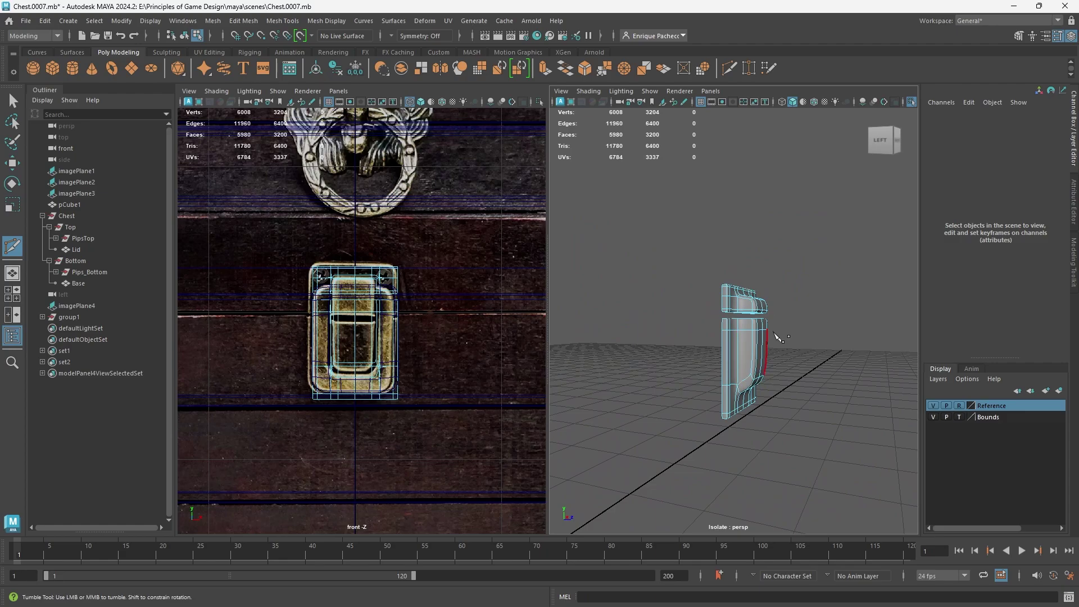
{"action": "key", "text": "1"}
{"action": "middle_click_drag", "start_coordinate": [762, 428], "coordinate": [732, 340], "text": "alt"}
{"action": "left_click_drag", "start_coordinate": [733, 340], "coordinate": [752, 349], "text": "alt"}
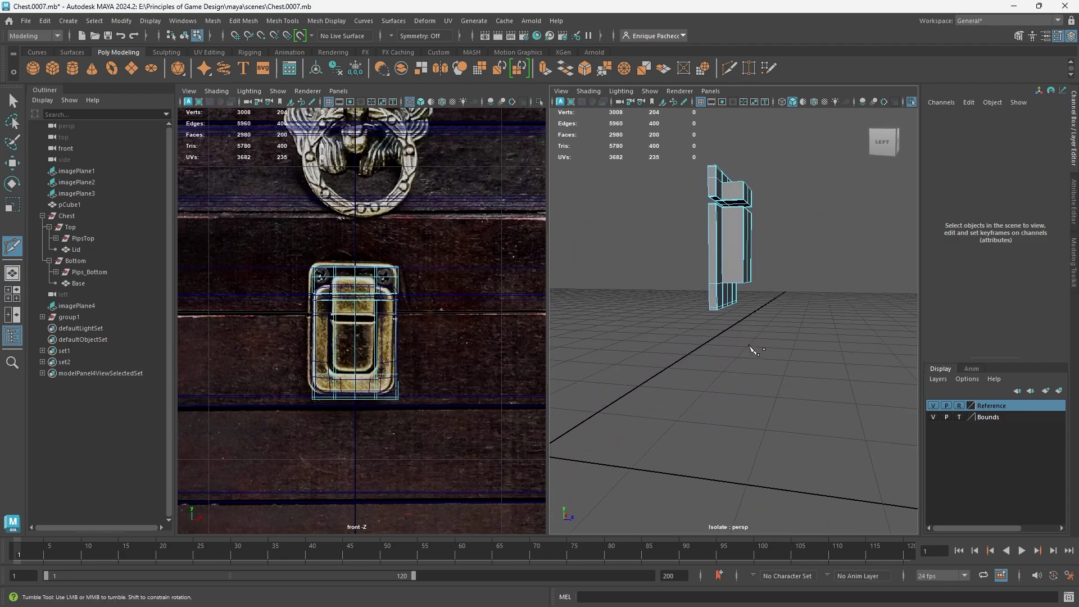
Step: Insert two horizontal edge loops around the lower raised block, one close to its bottom edge and one slightly higher
{"action": "scroll", "coordinate": [726, 340], "scroll_direction": "up", "scroll_amount": 4}
{"action": "middle_click_drag", "start_coordinate": [725, 340], "coordinate": [758, 365], "text": "alt"}
{"action": "scroll", "coordinate": [726, 423], "scroll_direction": "up", "scroll_amount": 5}
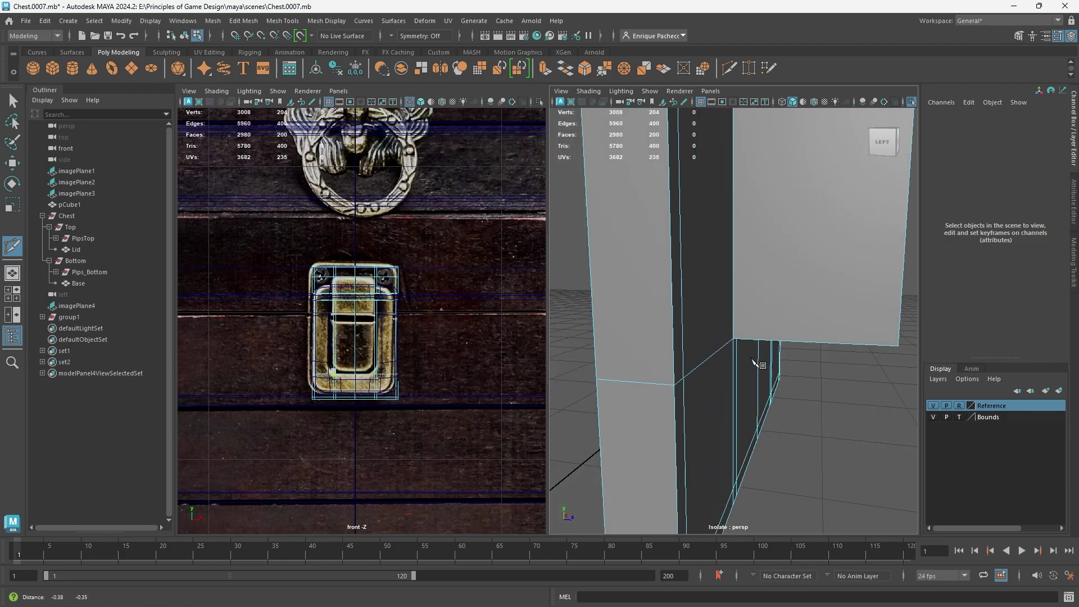
{"action": "left_click", "coordinate": [732, 328], "text": "ctrl+shift"}
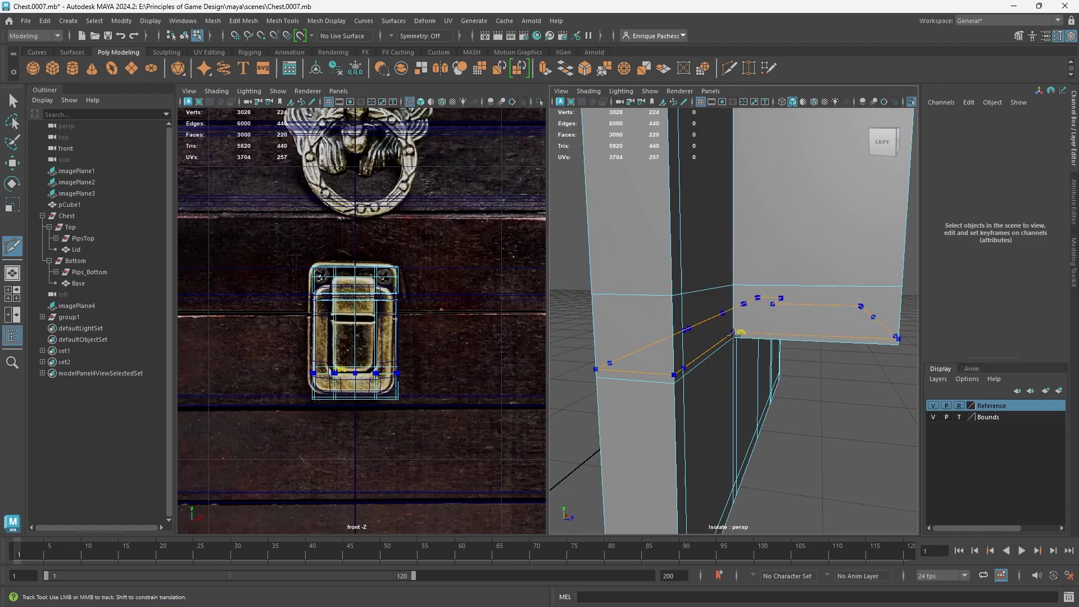
{"action": "left_click", "coordinate": [732, 334], "text": "ctrl"}
Step: Try adding two horizontal edge loops around the upper raised block below its top edge, and select the lower one
{"action": "right_click_drag", "start_coordinate": [732, 331], "coordinate": [766, 202], "text": "alt"}
{"action": "middle_click_drag", "start_coordinate": [766, 202], "coordinate": [728, 350], "text": "alt"}
{"action": "scroll", "coordinate": [728, 349], "scroll_direction": "up", "scroll_amount": 5}
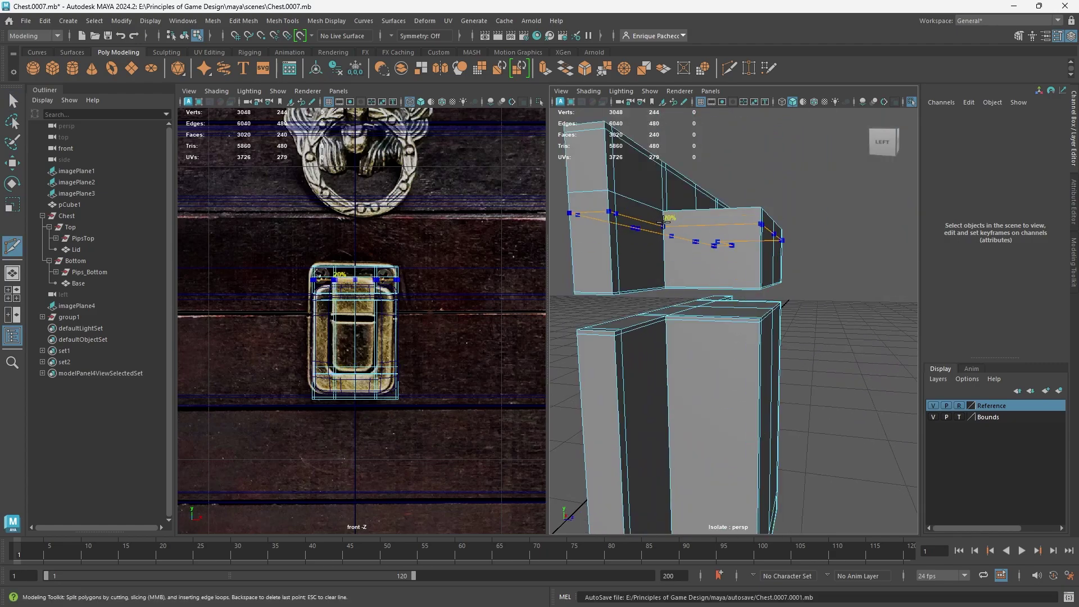
{"action": "key", "text": "Return"}
{"action": "scroll", "coordinate": [671, 247], "scroll_direction": "up", "scroll_amount": 4}
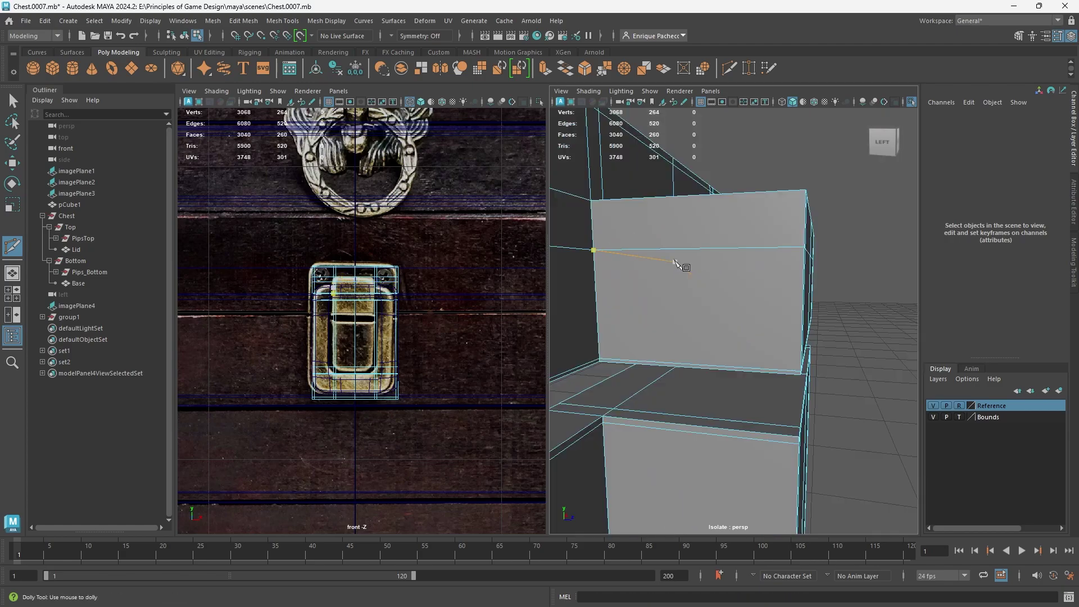
{"action": "scroll", "coordinate": [680, 264], "scroll_direction": "down", "scroll_amount": 4}
{"action": "left_click", "coordinate": [669, 269], "text": "ctrl"}
{"action": "key", "text": "Return"}
{"action": "key", "text": "q"}
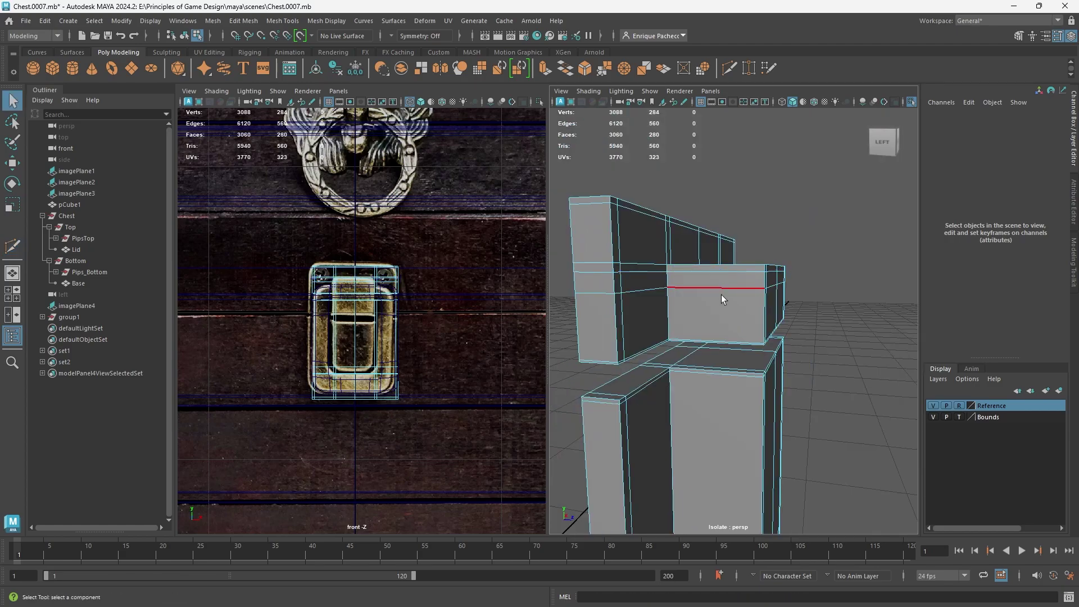
{"action": "right_click_drag", "start_coordinate": [721, 294], "coordinate": [723, 269]}
{"action": "double_click", "coordinate": [729, 286]}
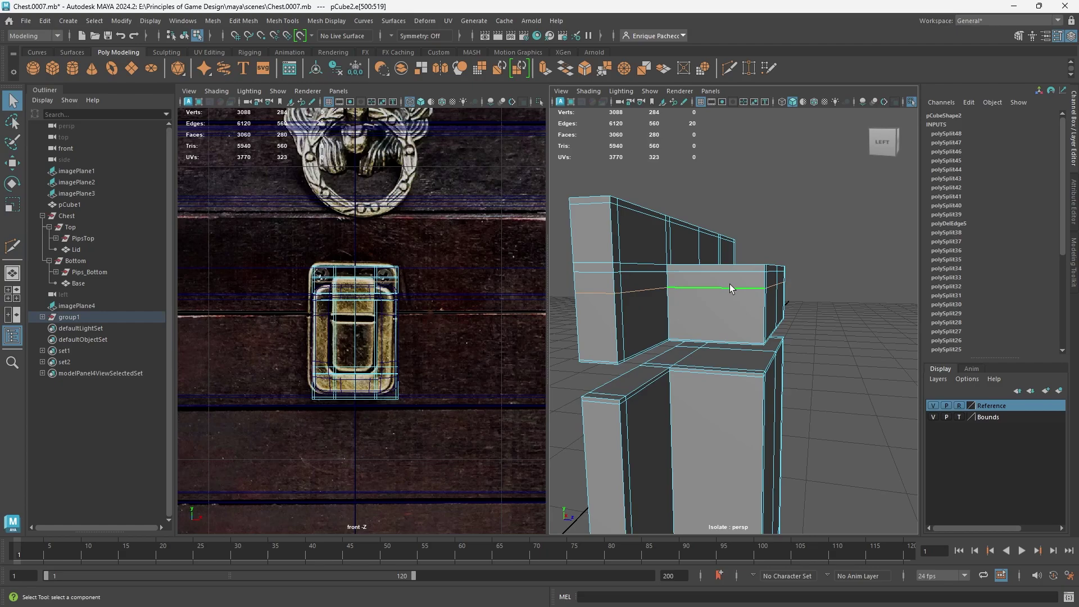
Step: Undo the edge selection and the last two edge loops on the upper raised block
{"action": "key", "text": "ctrl+z"}
{"action": "scroll", "coordinate": [674, 257], "scroll_direction": "up", "scroll_amount": 5}
{"action": "scroll", "coordinate": [674, 258], "scroll_direction": "down", "scroll_amount": 3}
{"action": "key", "text": "ctrl+z"}
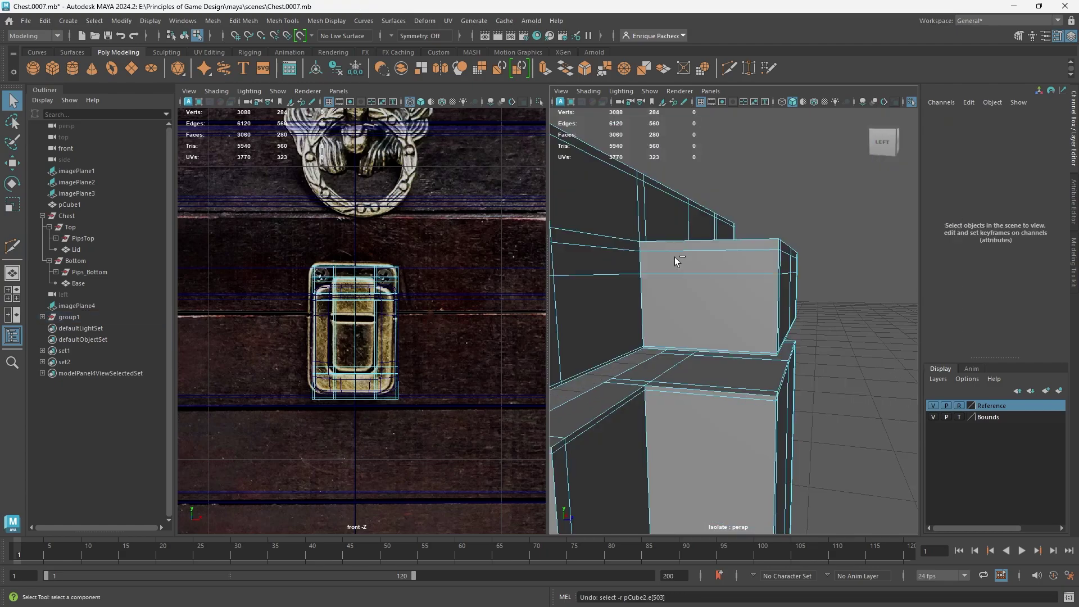
{"action": "key", "text": "ctrl+z"}
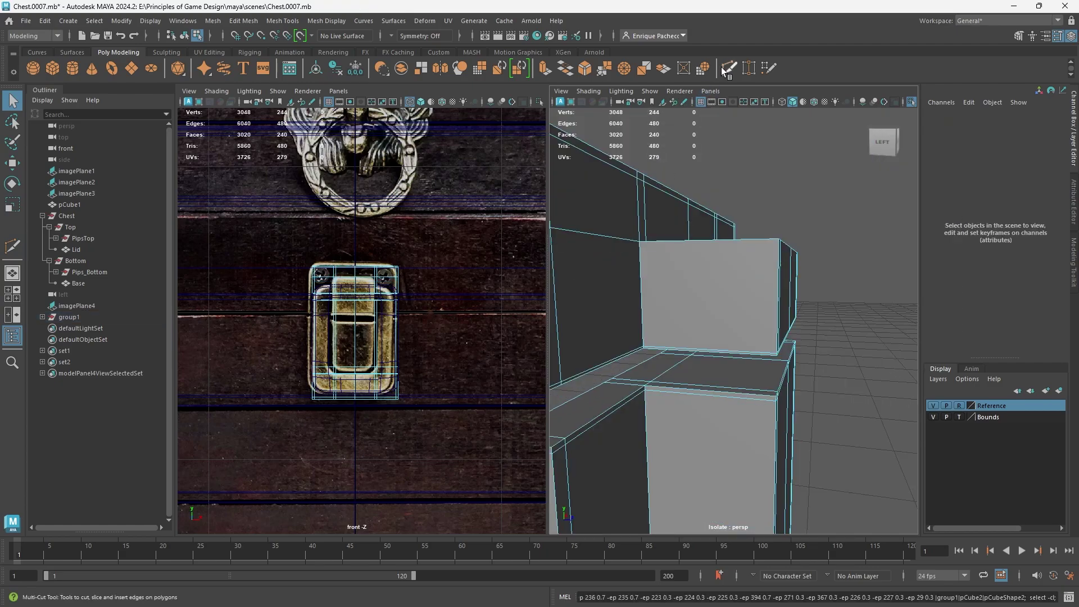
Step: Delete the horizontal edge loop running close to the upper raised block's bottom edge
{"action": "right_click_drag", "start_coordinate": [689, 322], "coordinate": [692, 257]}
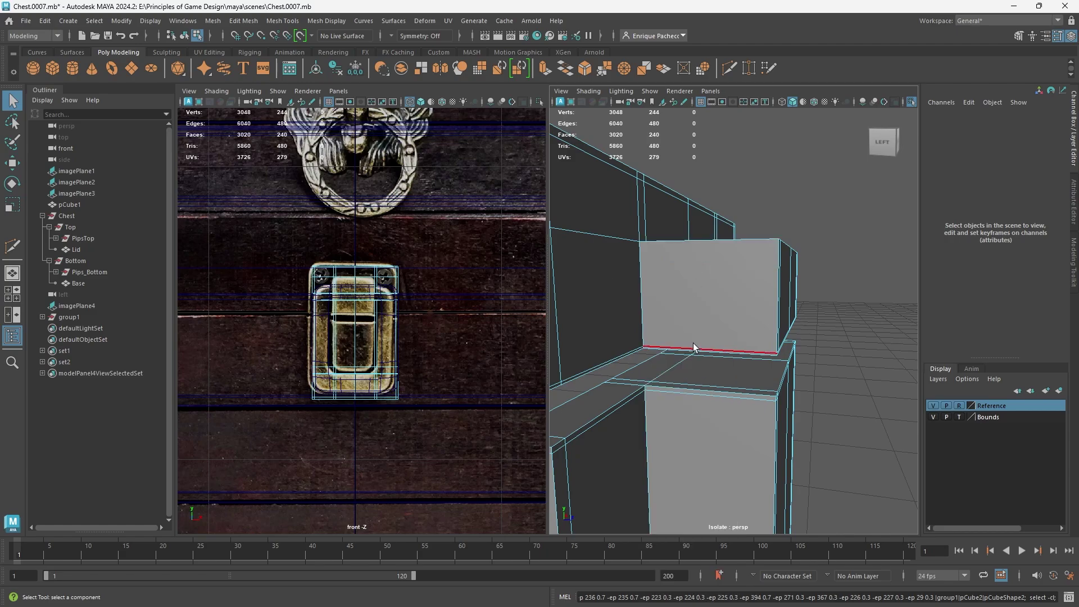
{"action": "left_click", "coordinate": [693, 347]}
{"action": "key", "text": "Delete"}
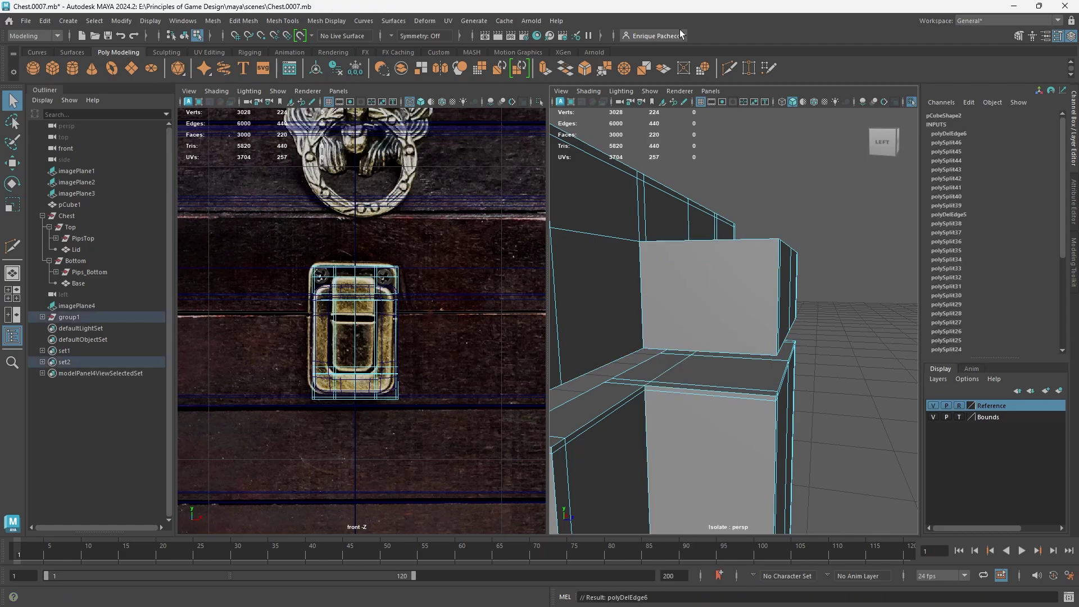
Step: Insert horizontal edge loops around the upper raised block at mid-height, close to its bottom edge and close to its top edge
{"action": "left_click", "coordinate": [731, 65]}
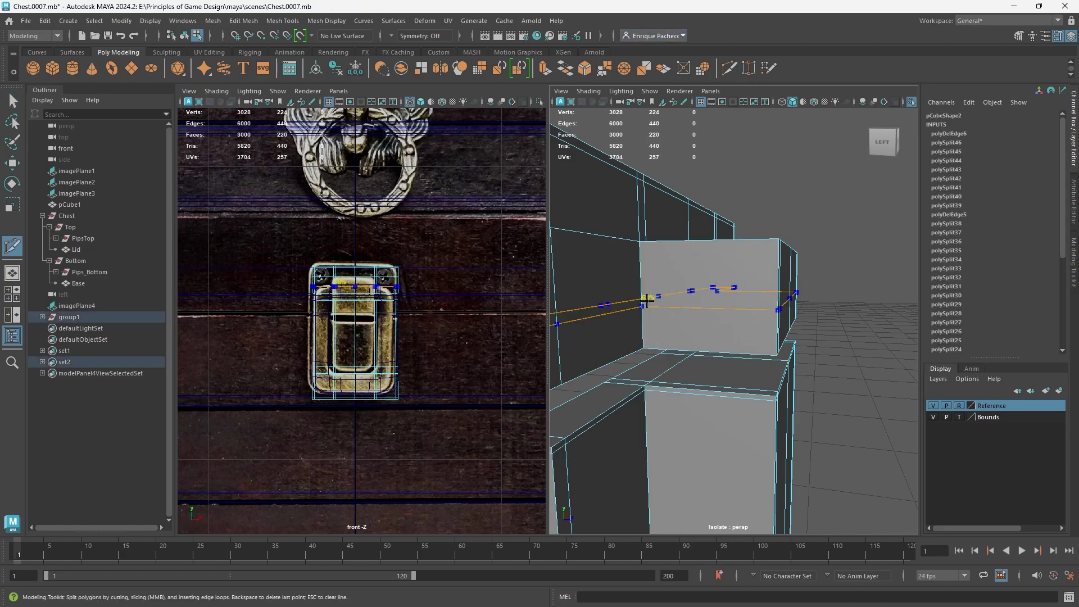
{"action": "left_click", "coordinate": [650, 294], "text": "ctrl"}
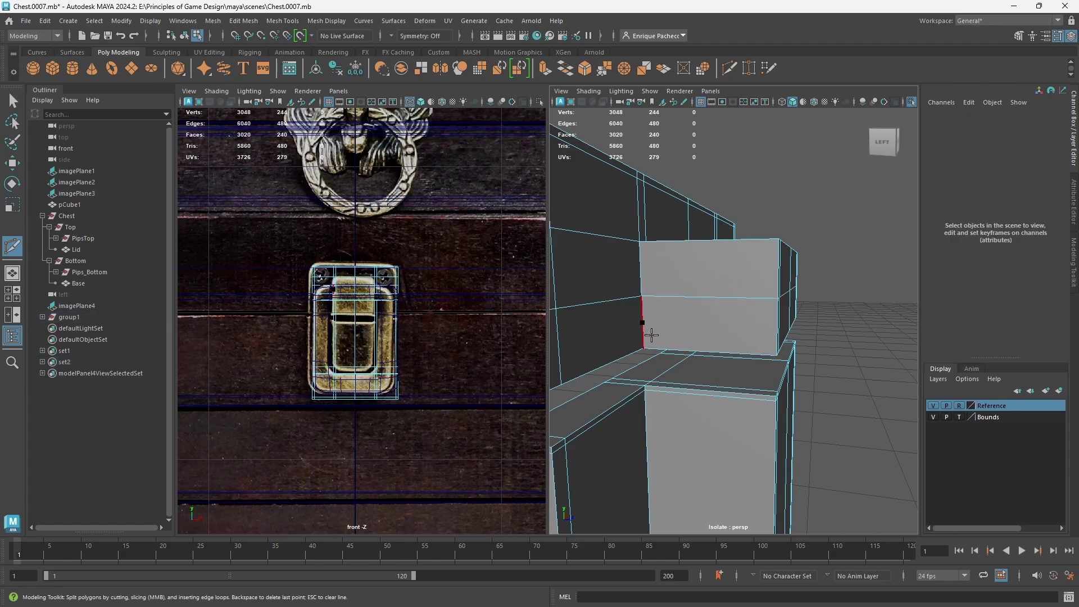
{"action": "key", "text": "ctrl"}
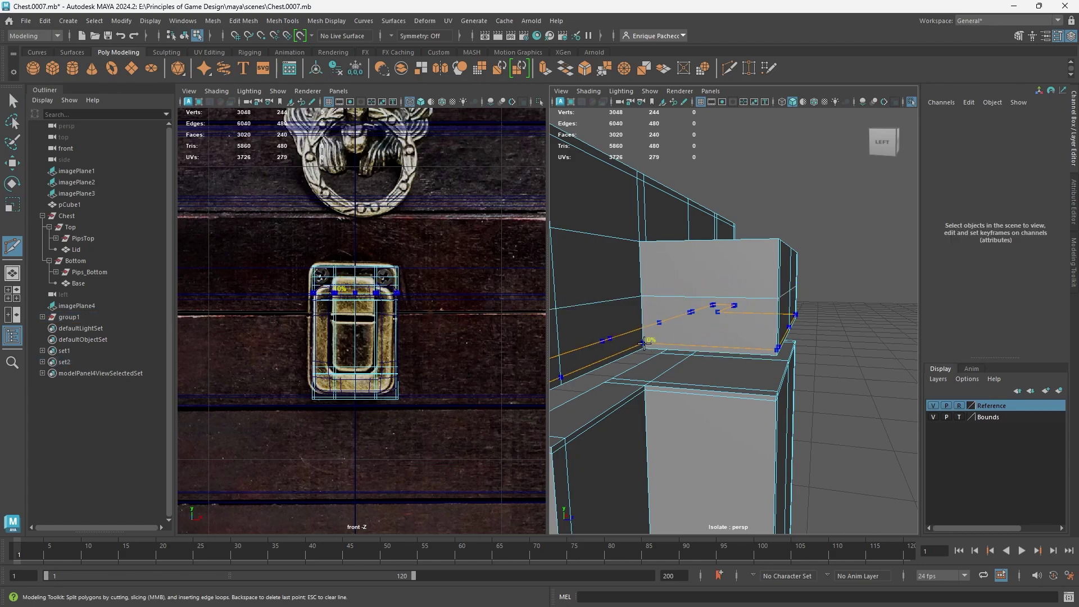
{"action": "left_click", "coordinate": [646, 250], "text": "ctrl"}
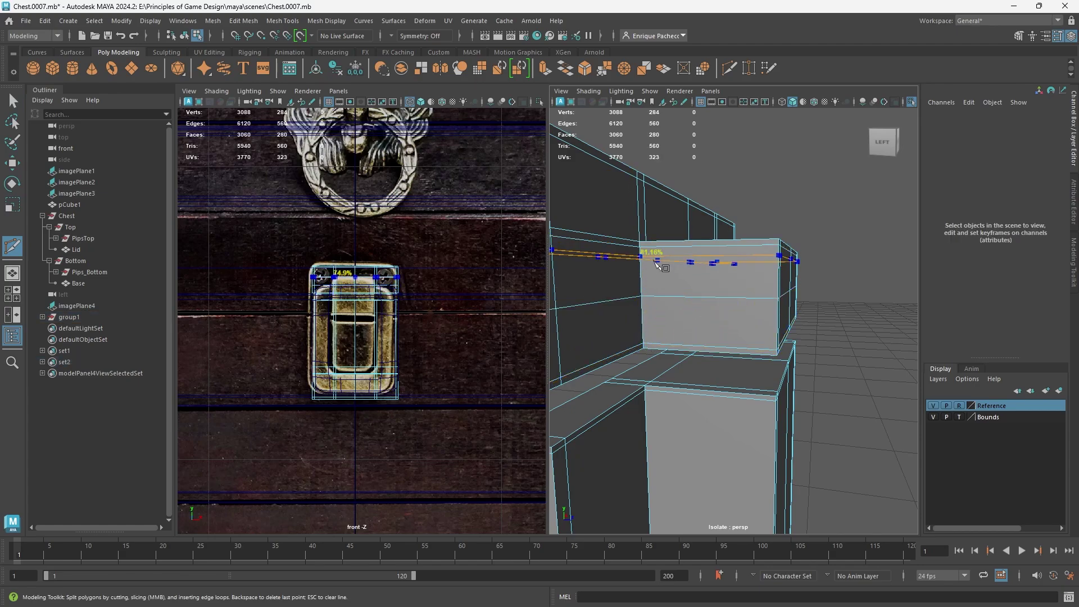
Step: Delete the upper raised block's mid-height edge loop and check the back plate smoothed from the front
{"action": "key", "text": "q"}
{"action": "right_click_drag", "start_coordinate": [681, 293], "coordinate": [676, 246]}
{"action": "double_click", "coordinate": [678, 288]}
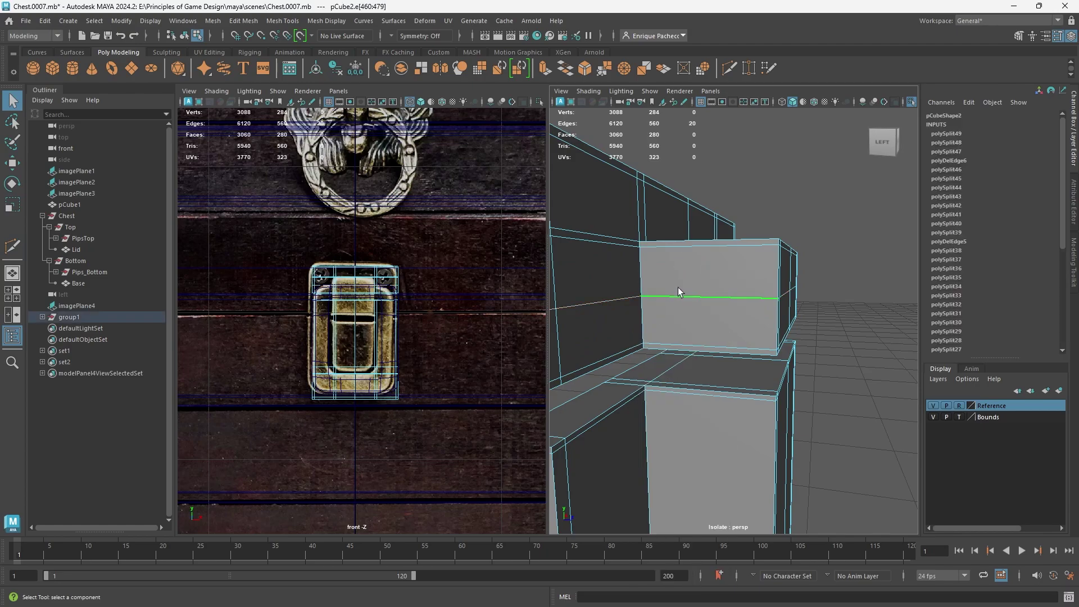
{"action": "key", "text": "Delete"}
{"action": "key", "text": "3"}
{"action": "left_click_drag", "start_coordinate": [677, 288], "coordinate": [646, 308], "text": "alt"}
{"action": "right_click_drag", "start_coordinate": [646, 308], "coordinate": [689, 349], "text": "alt"}
{"action": "middle_click_drag", "start_coordinate": [689, 349], "coordinate": [843, 231], "text": "alt"}
{"action": "left_click_drag", "start_coordinate": [814, 298], "coordinate": [767, 310], "text": "alt"}
{"action": "key", "text": "1"}
{"action": "key", "text": "3"}
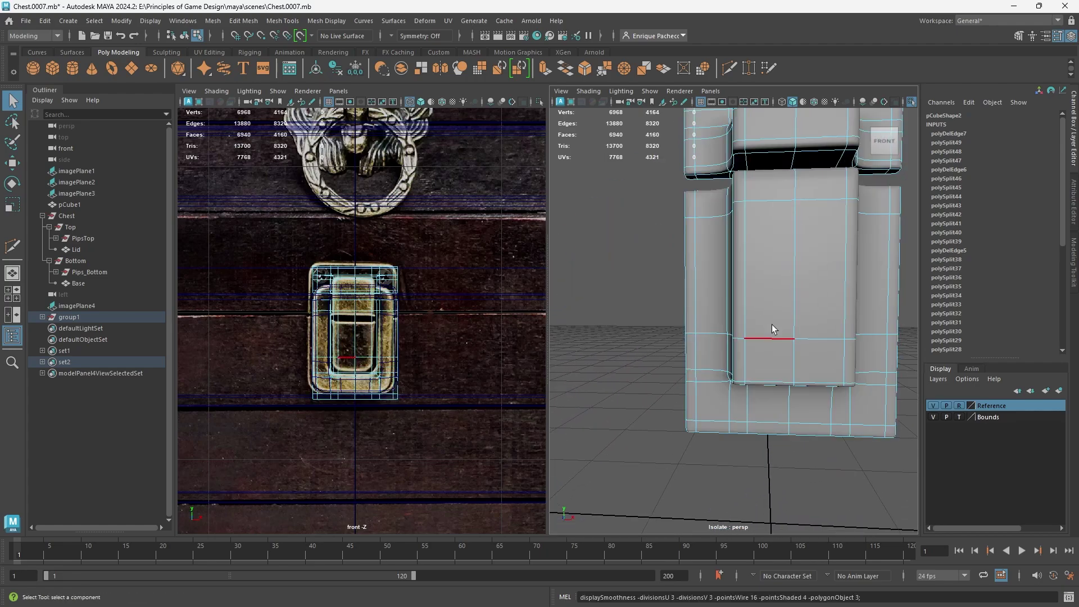
Step: Delete the higher of the two horizontal edge loops near the lower raised block's bottom and check the smoothed shape from below
{"action": "key", "text": "1"}
{"action": "left_click_drag", "start_coordinate": [779, 383], "coordinate": [826, 361], "text": "alt"}
{"action": "right_click", "coordinate": [792, 343]}
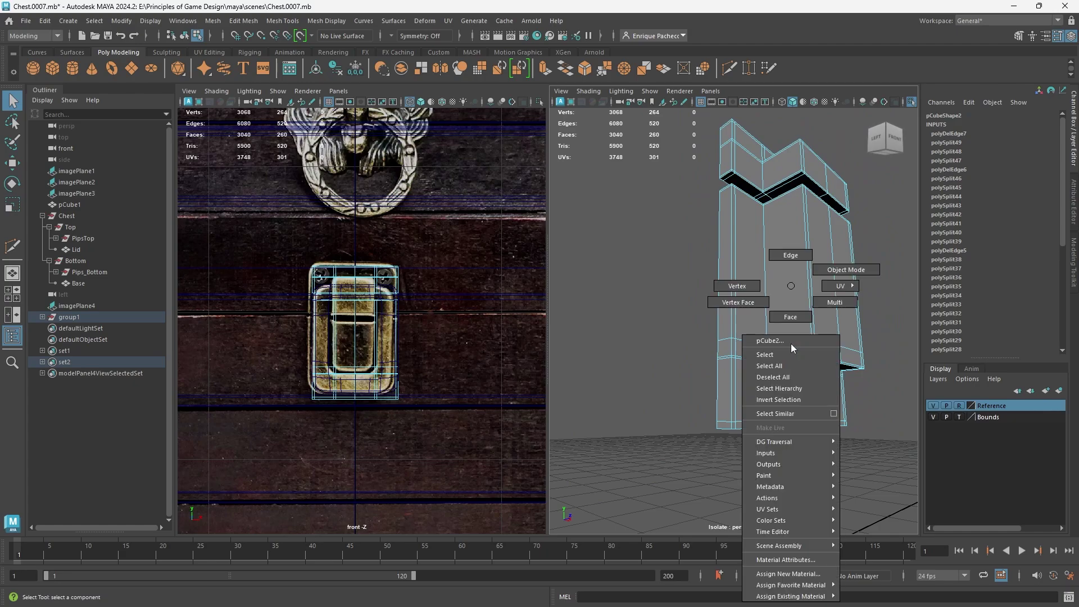
{"action": "right_click_drag", "start_coordinate": [791, 342], "coordinate": [790, 257]}
{"action": "double_click", "coordinate": [782, 346]}
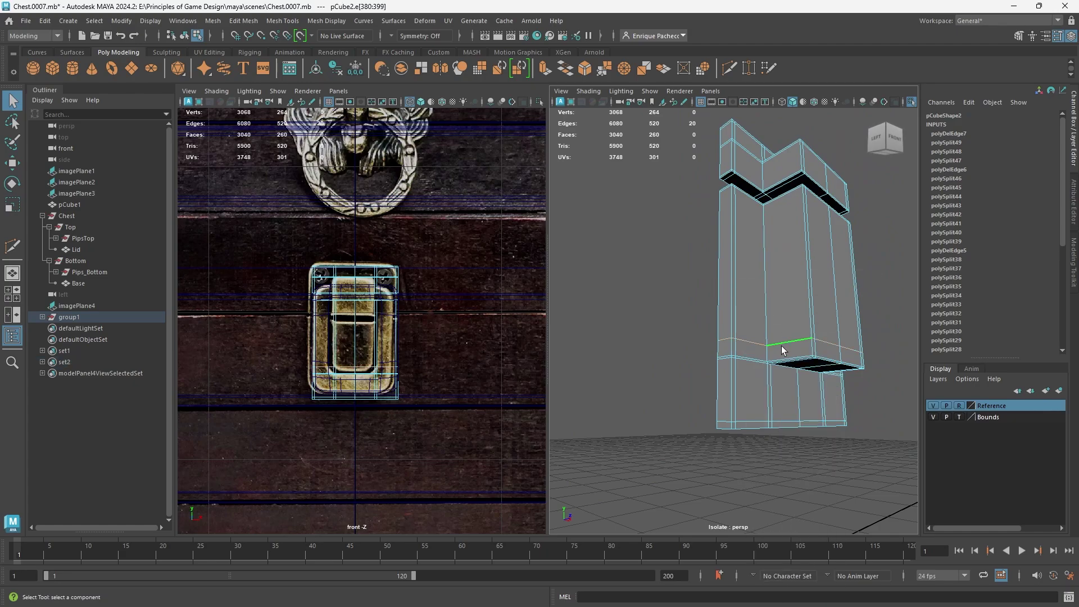
{"action": "key", "text": "ctrl+Delete"}
{"action": "key", "text": "3"}
{"action": "left_click_drag", "start_coordinate": [778, 354], "coordinate": [698, 268], "text": "alt"}
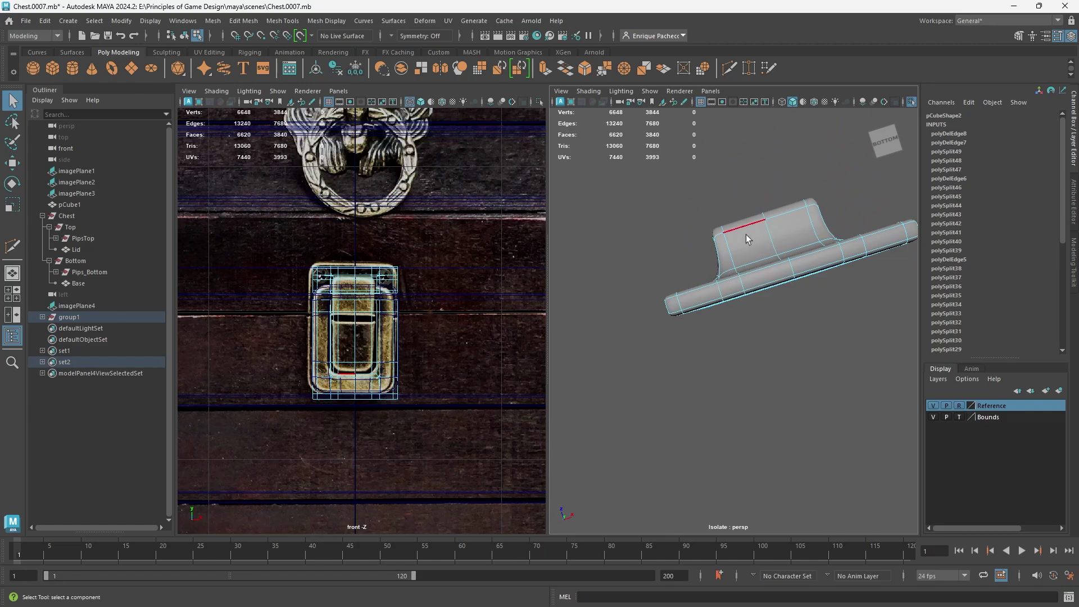
{"action": "left_click_drag", "start_coordinate": [781, 214], "coordinate": [809, 303], "text": "alt"}
Step: With Multi-Cut, insert a horizontal edge loop just below the lower raised block and a vertical one just outside its right side
{"action": "left_click", "coordinate": [723, 67]}
{"action": "key", "text": "1"}
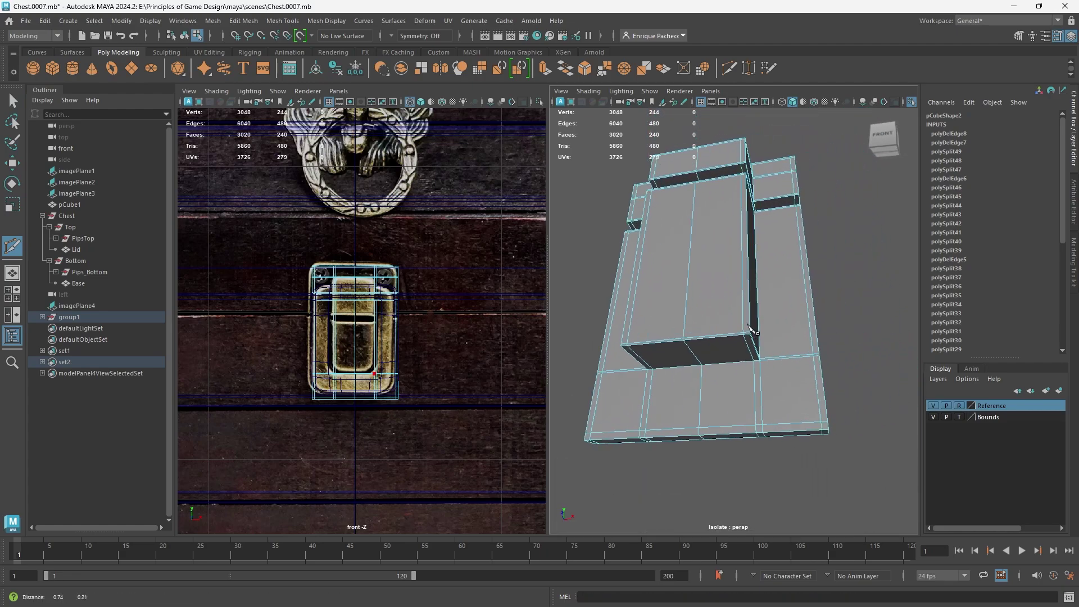
{"action": "middle_click_drag", "start_coordinate": [809, 303], "coordinate": [685, 321], "text": "alt"}
{"action": "right_click_drag", "start_coordinate": [685, 320], "coordinate": [706, 349], "text": "alt"}
{"action": "middle_click_drag", "start_coordinate": [618, 416], "coordinate": [730, 299], "text": "alt"}
{"action": "key", "text": "ctrl"}
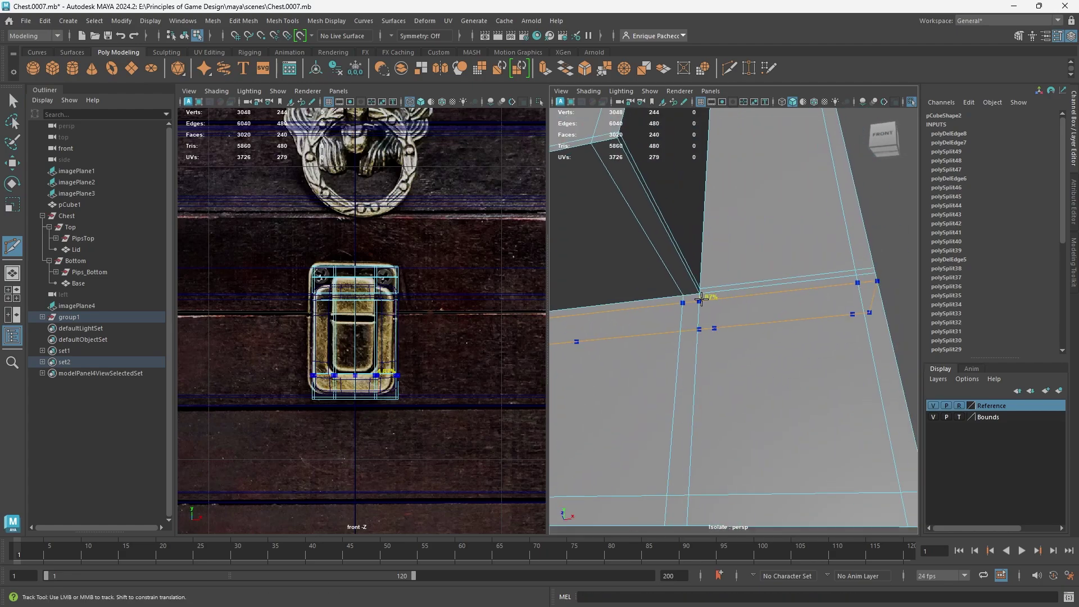
{"action": "left_click", "coordinate": [701, 294], "text": "ctrl"}
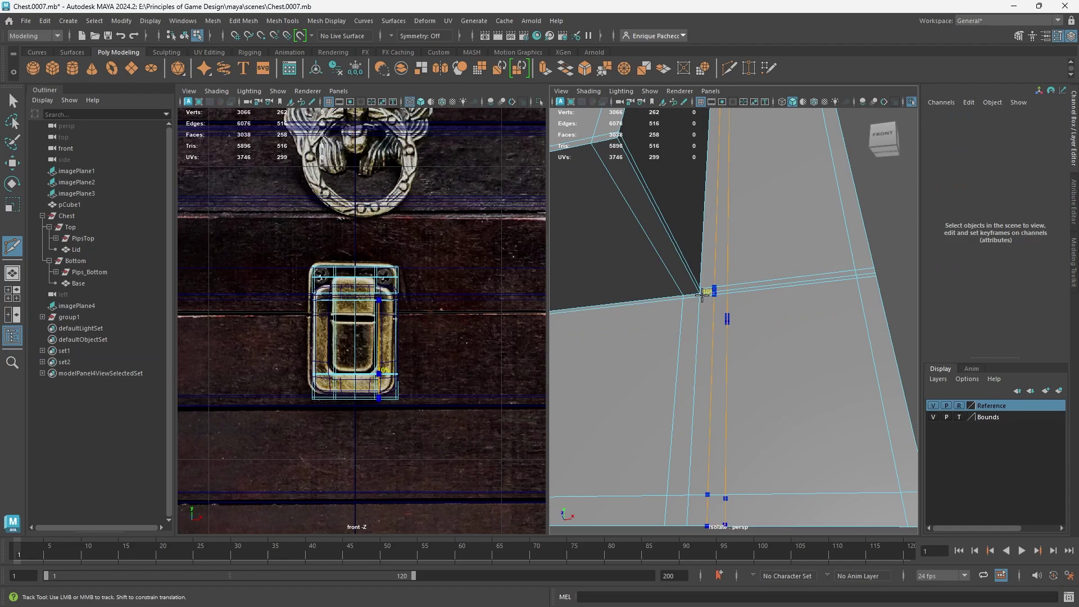
{"action": "left_click", "coordinate": [703, 294], "text": "ctrl+shift"}
Step: Insert a vertical edge loop just outside the lower raised block's left side and check the corners smoothed
{"action": "right_click_drag", "start_coordinate": [655, 335], "coordinate": [615, 337], "text": "alt"}
{"action": "middle_click_drag", "start_coordinate": [616, 336], "coordinate": [798, 305], "text": "alt"}
{"action": "left_click_drag", "start_coordinate": [797, 305], "coordinate": [794, 269], "text": "alt"}
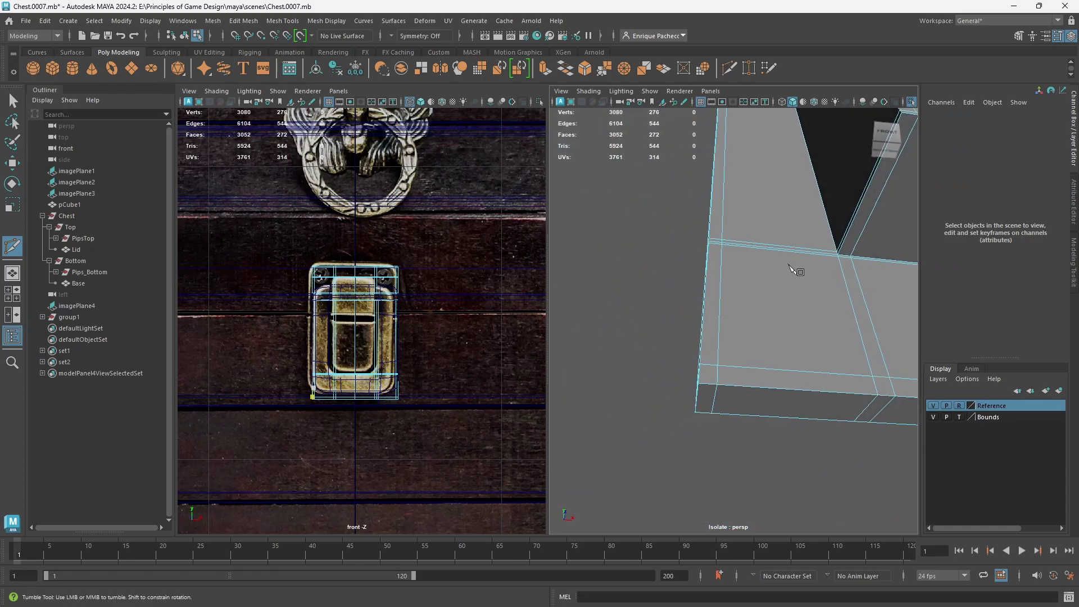
{"action": "left_click", "coordinate": [828, 252], "text": "ctrl+shift"}
{"action": "key", "text": "3"}
{"action": "middle_click_drag", "start_coordinate": [828, 329], "coordinate": [642, 359], "text": "alt"}
{"action": "left_click", "coordinate": [710, 403]}
{"action": "left_click_drag", "start_coordinate": [692, 376], "coordinate": [681, 464], "text": "alt"}
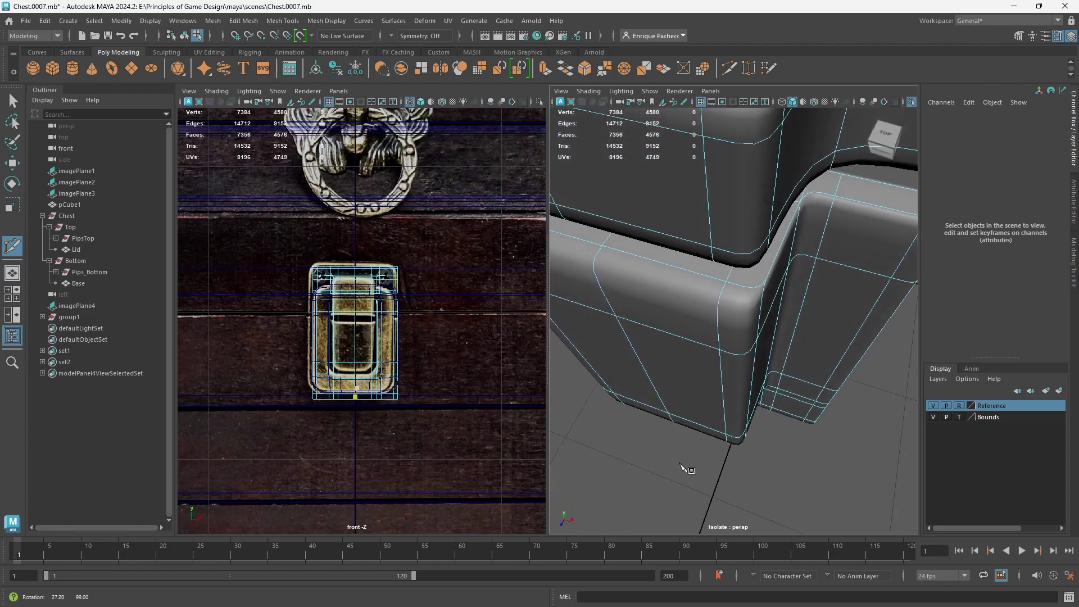
Step: Insert an edge loop around the lower raised block close to where it meets the plate and preview it smoothed
{"action": "key", "text": "1"}
{"action": "left_click_drag", "start_coordinate": [777, 347], "coordinate": [662, 345], "text": "alt"}
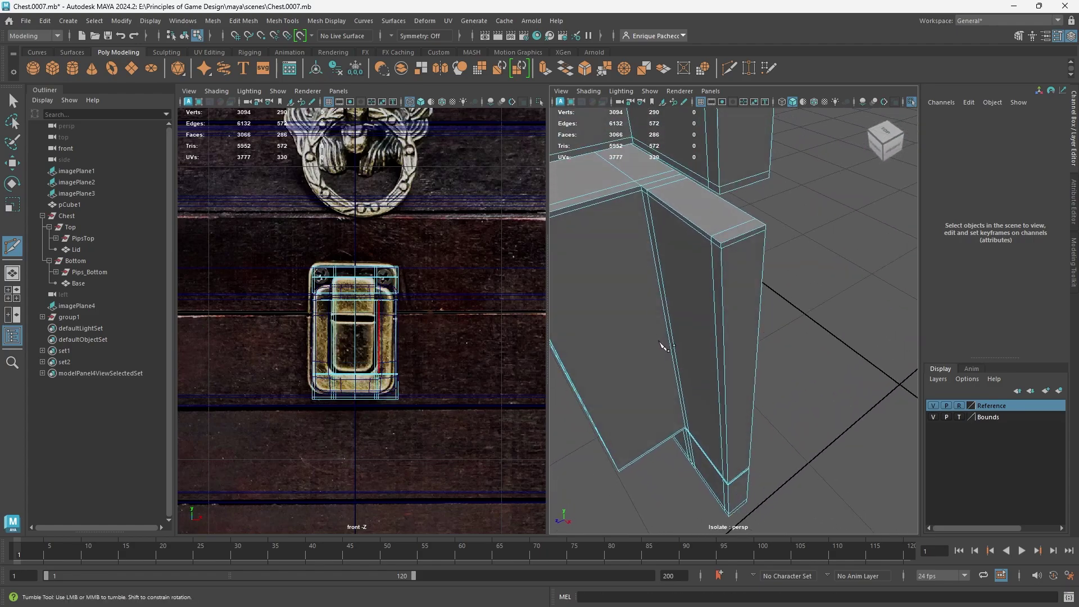
{"action": "middle_click_drag", "start_coordinate": [662, 345], "coordinate": [651, 356], "text": "alt"}
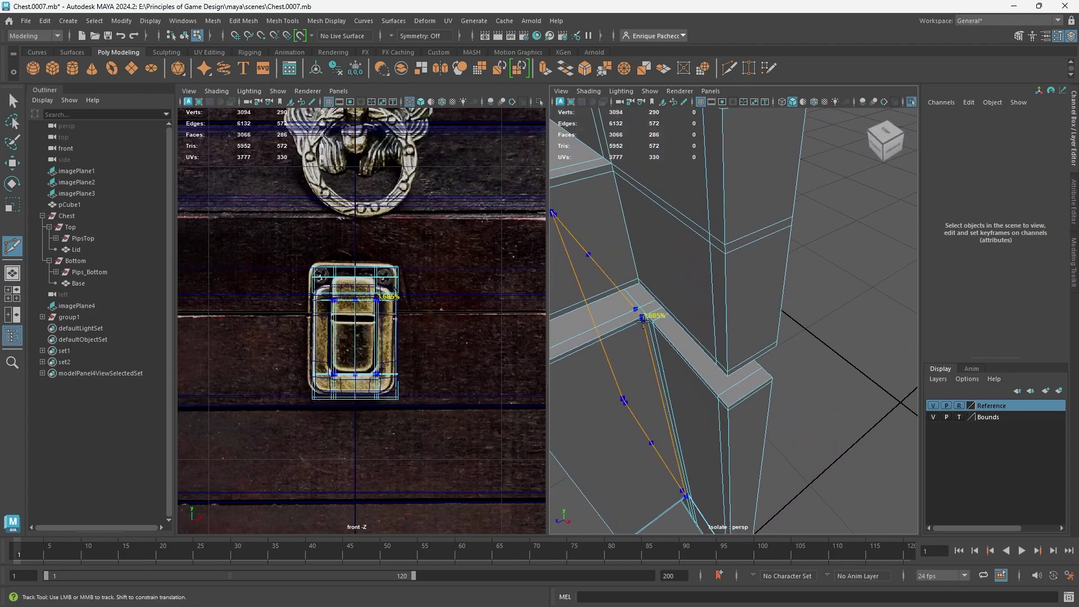
{"action": "key", "text": "3"}
{"action": "left_click_drag", "start_coordinate": [643, 319], "coordinate": [792, 349], "text": "alt"}
{"action": "right_click_drag", "start_coordinate": [791, 344], "coordinate": [715, 341], "text": "alt"}
{"action": "left_click_drag", "start_coordinate": [715, 342], "coordinate": [722, 325], "text": "alt"}
{"action": "right_click_drag", "start_coordinate": [723, 326], "coordinate": [730, 325], "text": "alt"}
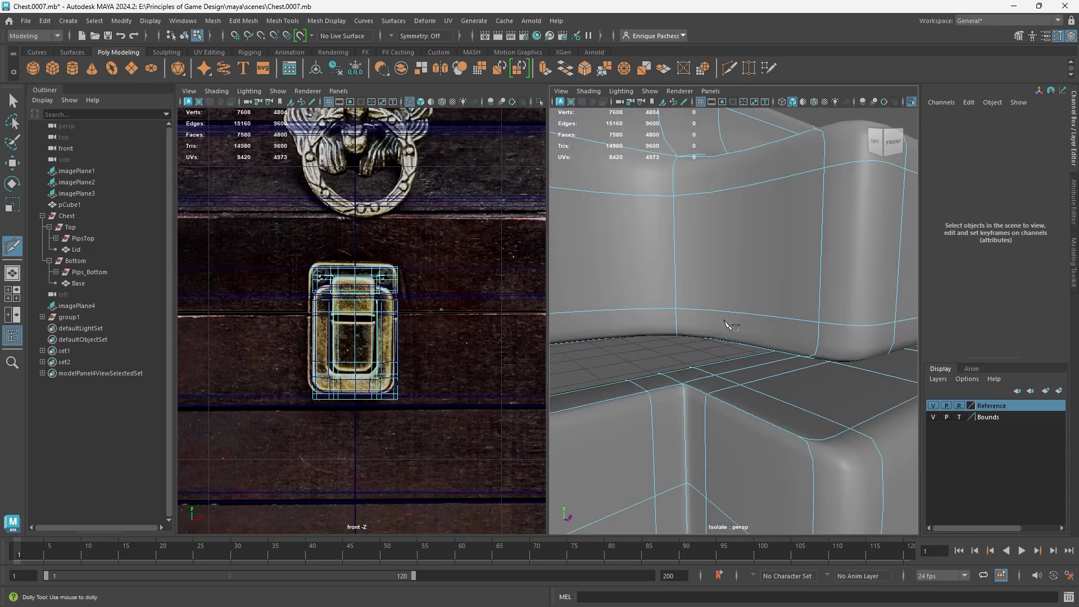
Step: Insert vertical edge loops just outside both sides of the upper raised block and a horizontal one just above it
{"action": "key", "text": "1"}
{"action": "left_click", "coordinate": [685, 323]}
{"action": "middle_click_drag", "start_coordinate": [710, 319], "coordinate": [680, 350], "text": "alt"}
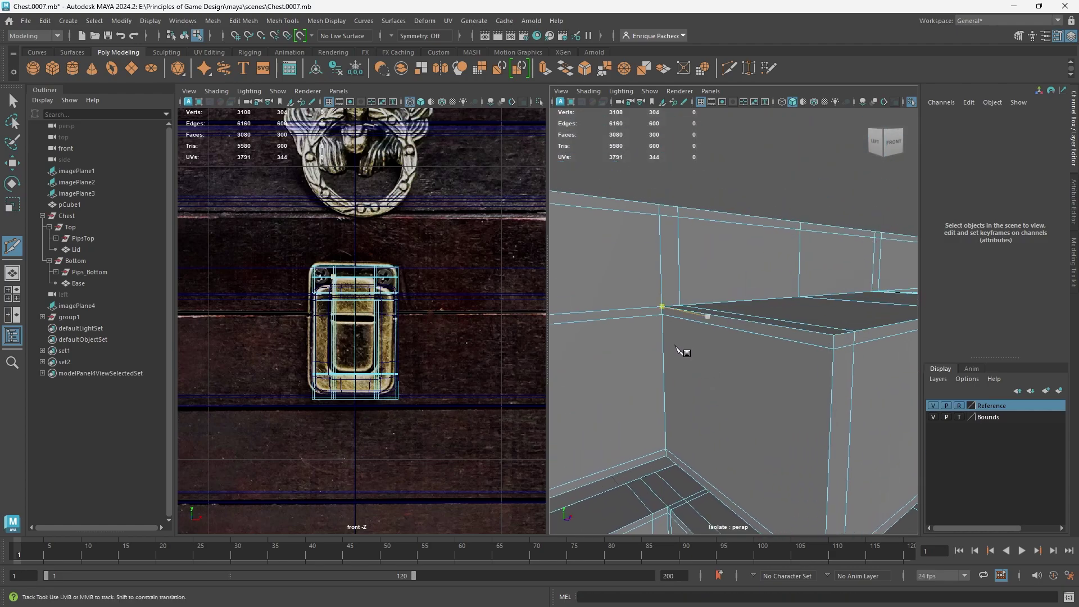
{"action": "left_click", "coordinate": [658, 313]}
{"action": "left_click_drag", "start_coordinate": [658, 313], "coordinate": [662, 374], "text": "alt"}
{"action": "middle_click_drag", "start_coordinate": [662, 373], "coordinate": [841, 372], "text": "alt"}
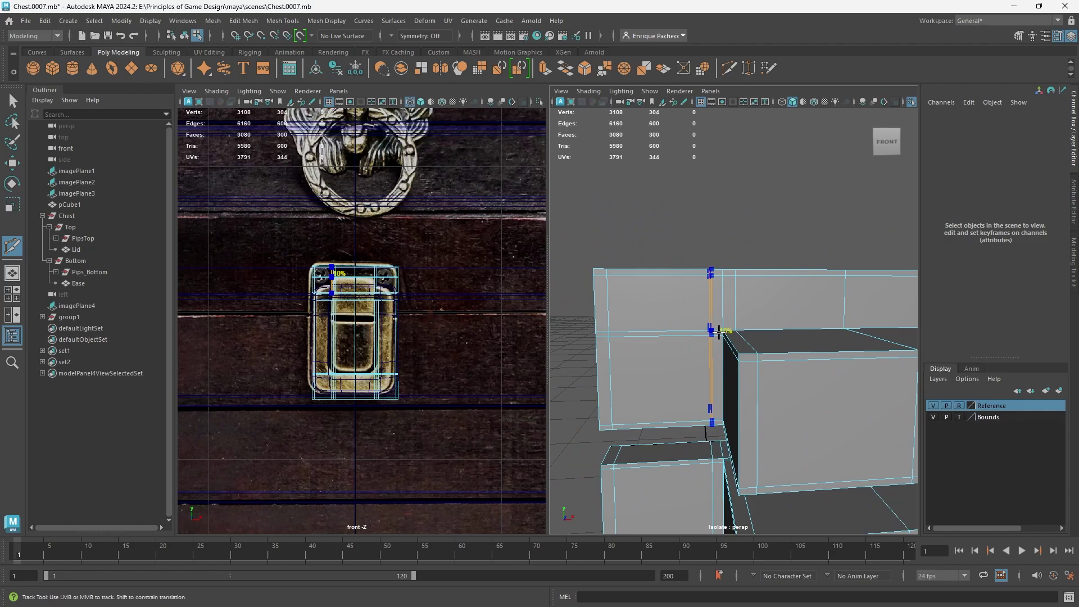
{"action": "left_click_drag", "start_coordinate": [823, 370], "coordinate": [792, 372], "text": "alt"}
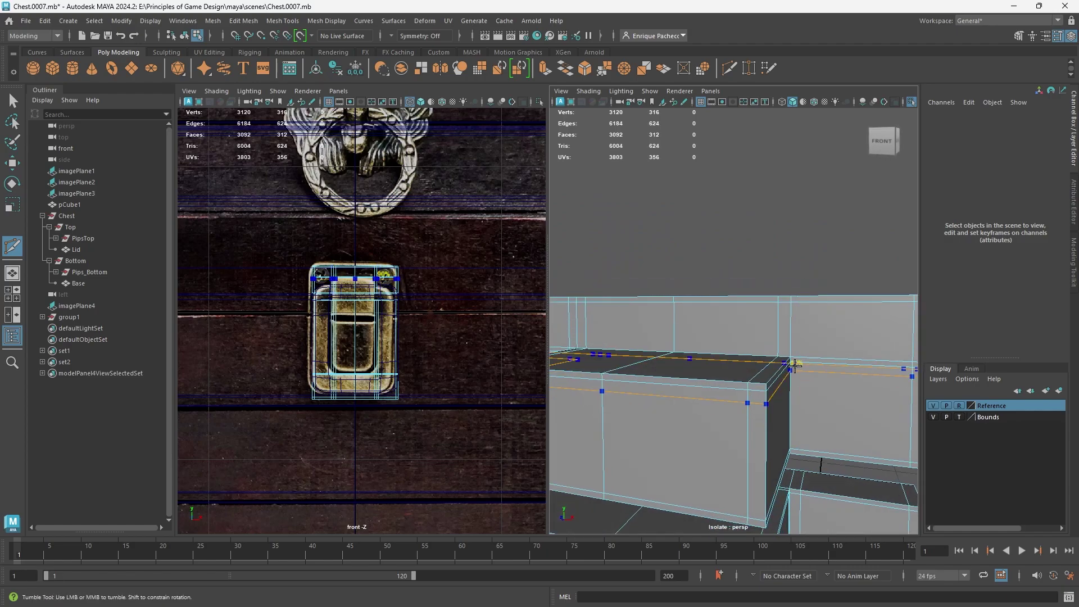
{"action": "left_click", "coordinate": [798, 365]}
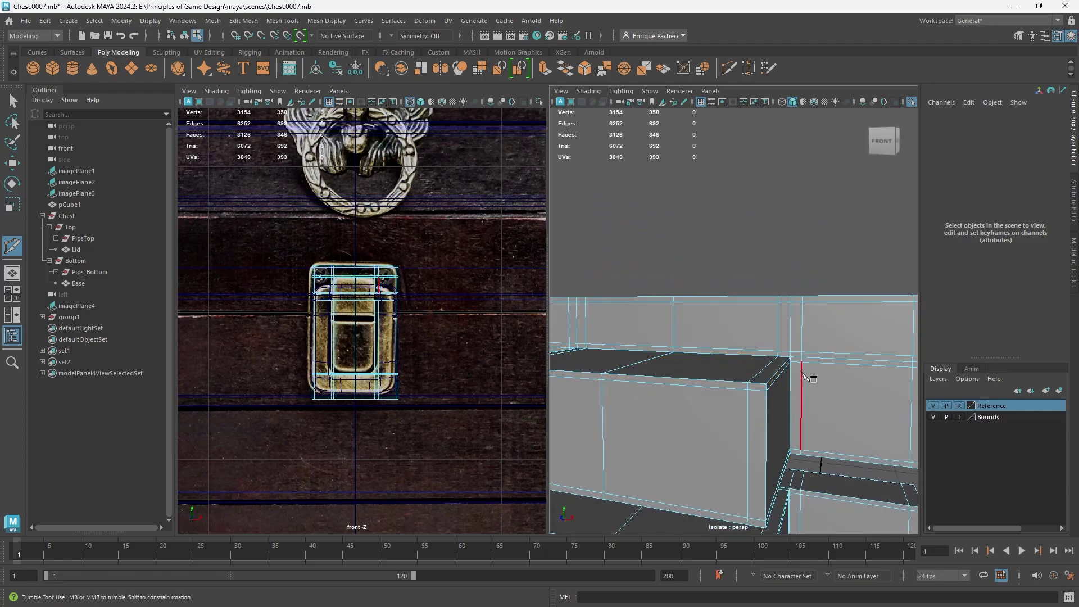
Step: Insert an edge loop at 10% around the upper raised block where it meets the plate and preview the back plate smoothed
{"action": "left_click_drag", "start_coordinate": [804, 375], "coordinate": [655, 336], "text": "alt"}
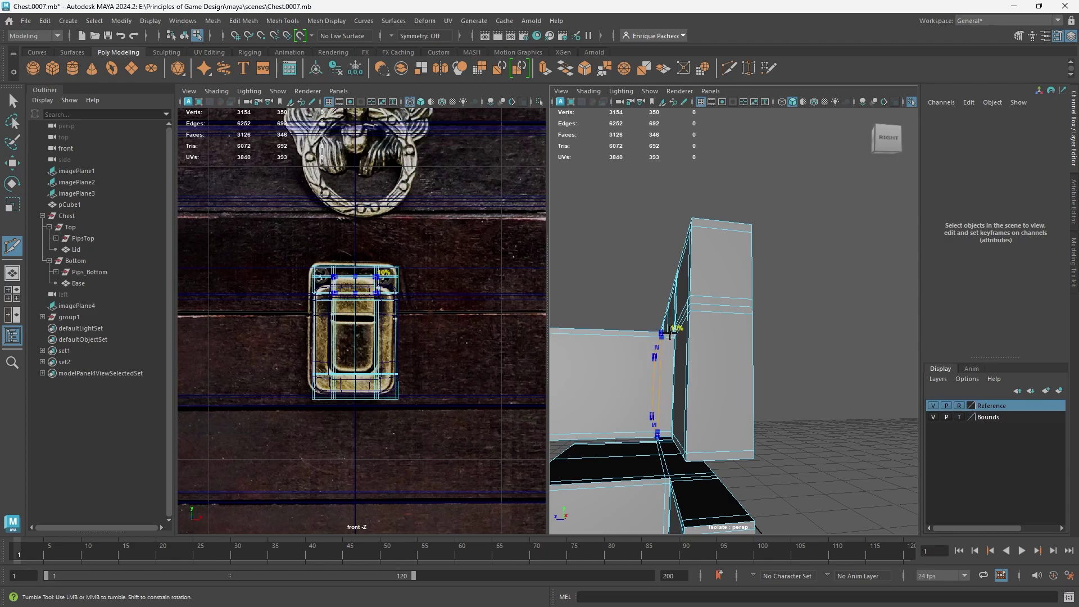
{"action": "left_click", "coordinate": [669, 333], "text": "ctrl"}
{"action": "key", "text": "3"}
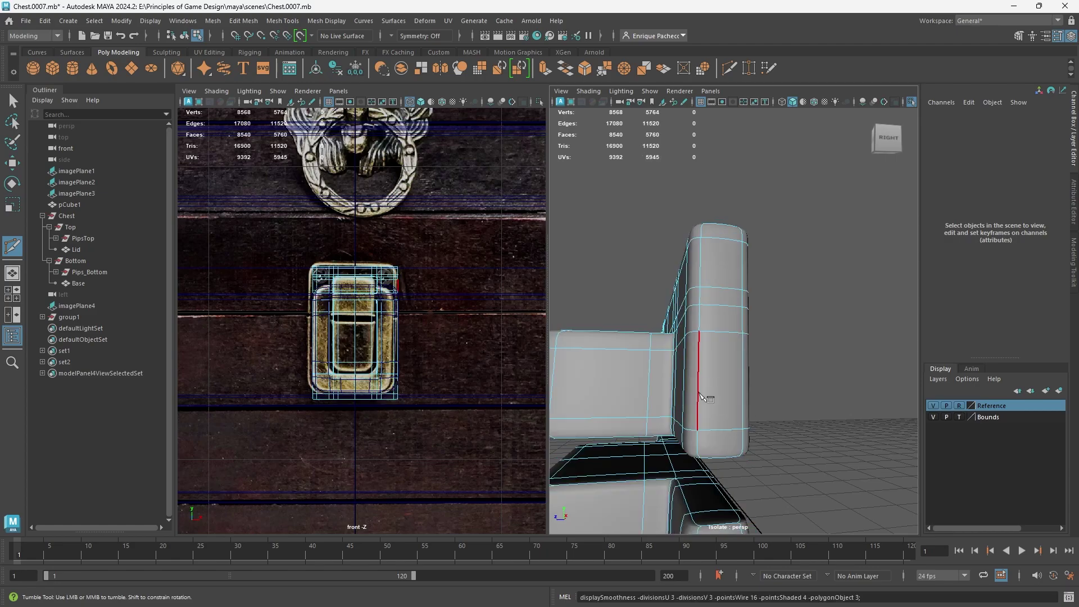
{"action": "left_click_drag", "start_coordinate": [700, 393], "coordinate": [857, 430], "text": "alt"}
{"action": "scroll", "coordinate": [829, 414], "scroll_direction": "down", "scroll_amount": 5}
Step: Return the back plate to object mode, turn off its isolation and frame it with the rest of the chest
{"action": "right_click_drag", "start_coordinate": [847, 369], "coordinate": [851, 366]}
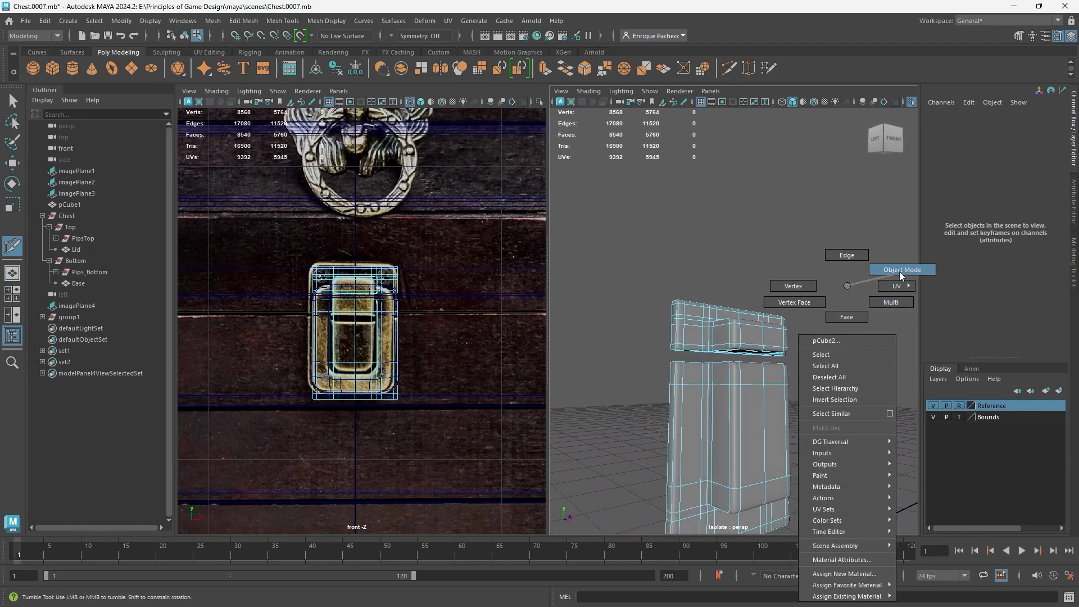
{"action": "right_click_drag", "start_coordinate": [899, 271], "coordinate": [899, 271]}
{"action": "key", "text": "ctrl+1"}
{"action": "key", "text": "f"}
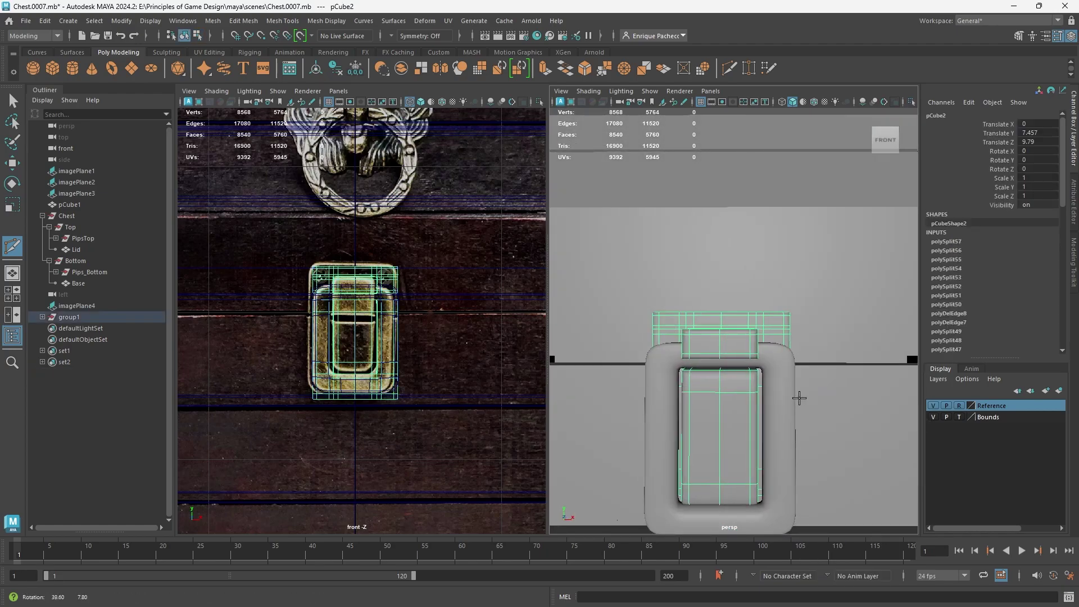
Step: Examine the gap between the latch back plate's upper and lower pieces from the front and the side
{"action": "left_click_drag", "start_coordinate": [783, 414], "coordinate": [832, 383], "text": "alt"}
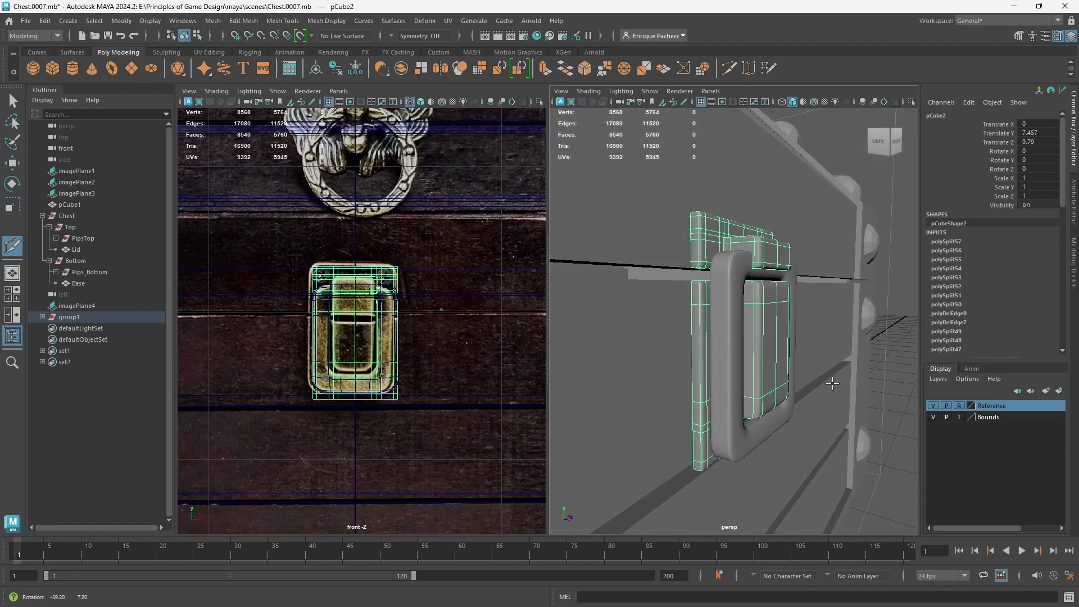
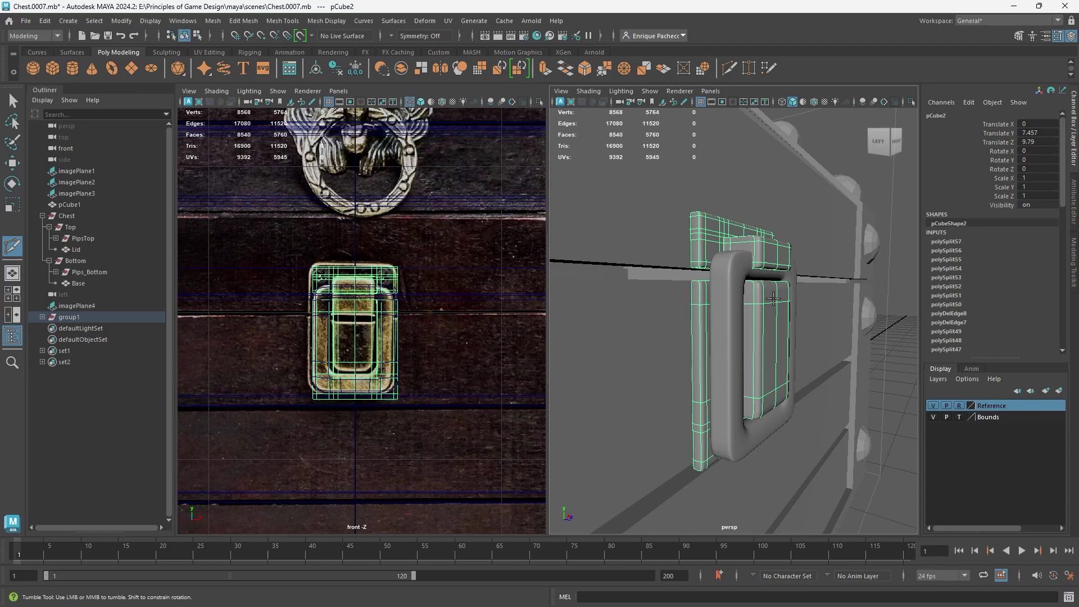
{"action": "left_click_drag", "start_coordinate": [774, 299], "coordinate": [729, 286], "text": "alt"}
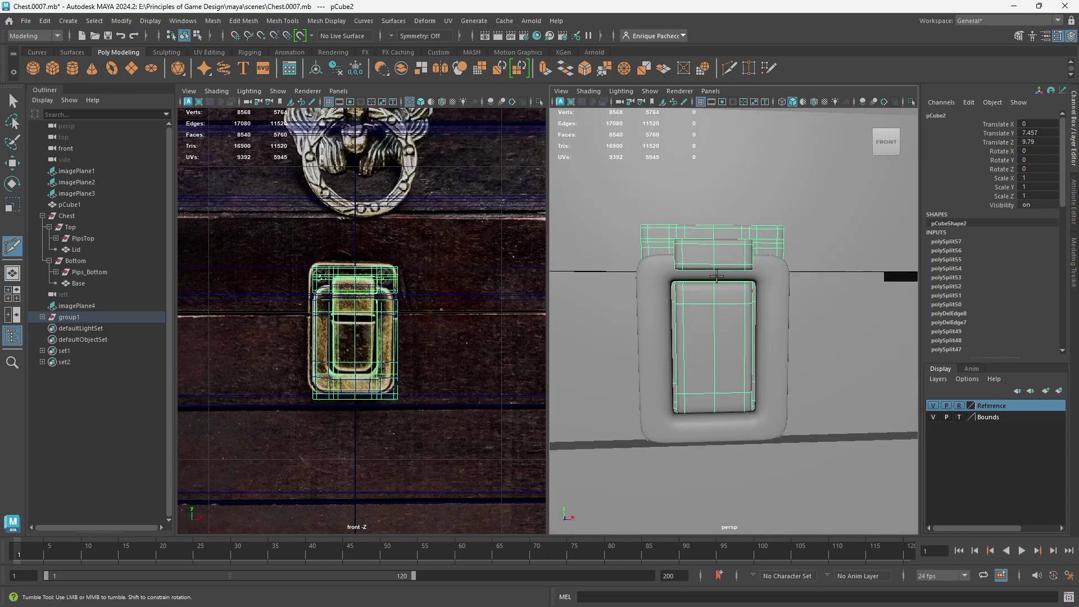
{"action": "scroll", "coordinate": [612, 301], "scroll_direction": "up", "scroll_amount": 6}
{"action": "middle_click_drag", "start_coordinate": [686, 272], "coordinate": [817, 267], "text": "alt"}
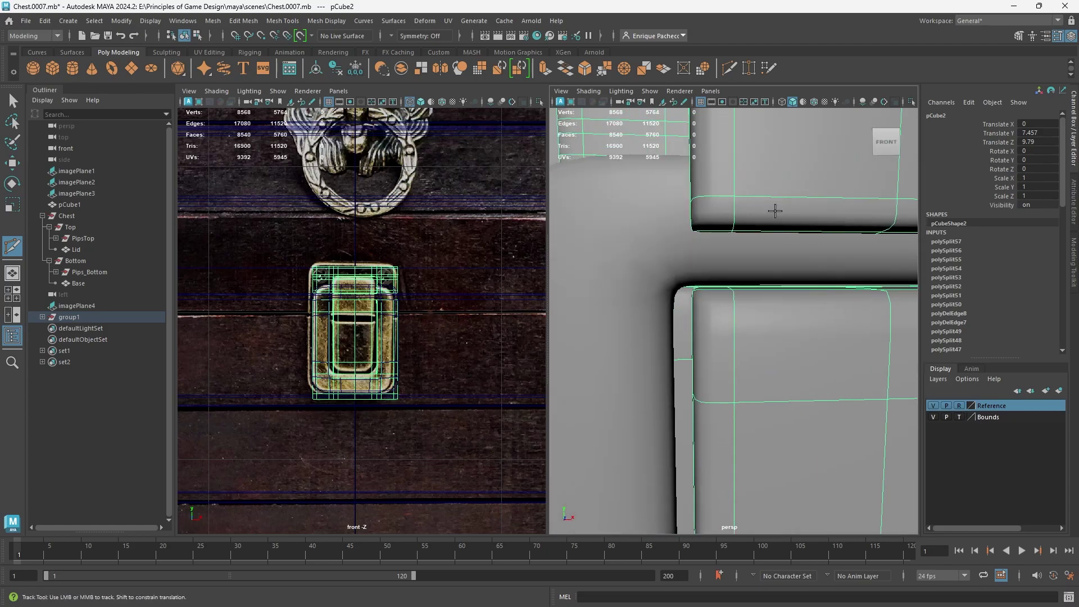
{"action": "scroll", "coordinate": [783, 196], "scroll_direction": "down", "scroll_amount": 6}
{"action": "left_click_drag", "start_coordinate": [793, 299], "coordinate": [709, 332], "text": "alt"}
{"action": "scroll", "coordinate": [366, 297], "scroll_direction": "up", "scroll_amount": 4}
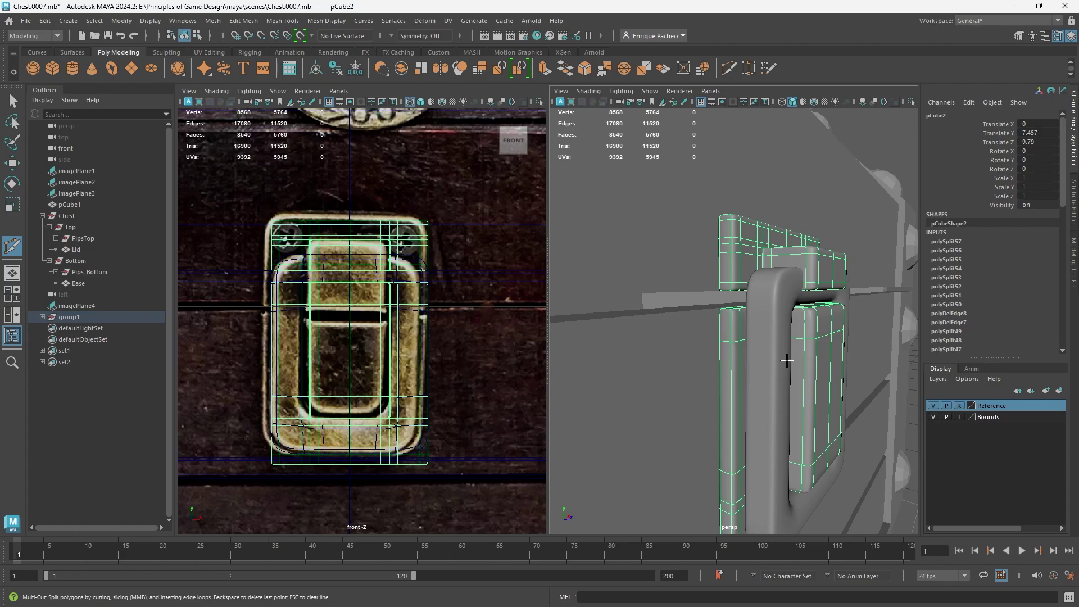
{"action": "left_click_drag", "start_coordinate": [787, 360], "coordinate": [680, 333], "text": "alt"}
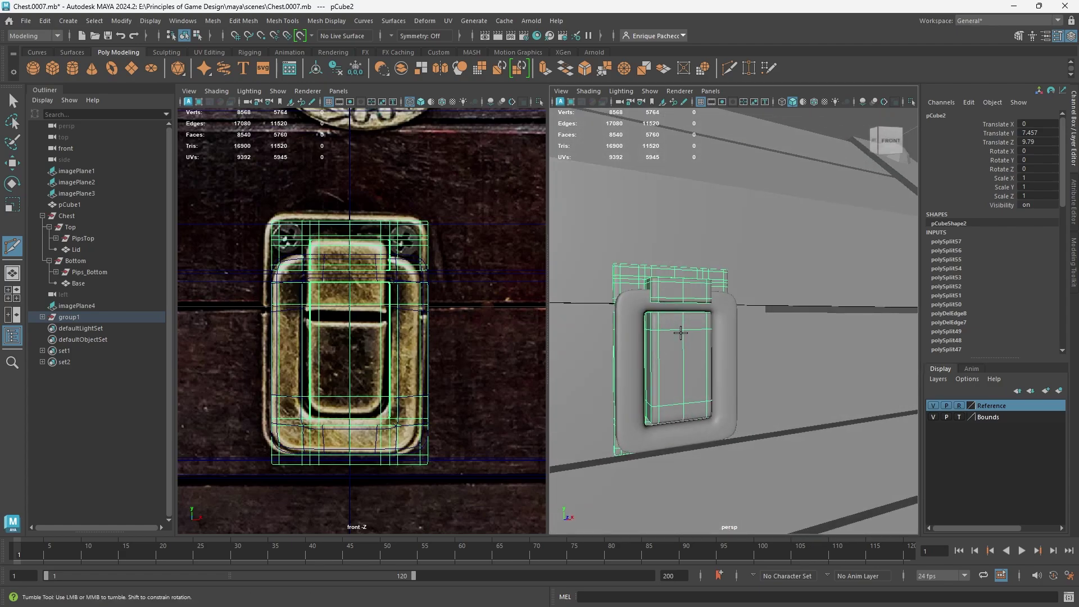
Step: Select all faces of the back plate's lower piece and move them slightly down, away from the upper piece
{"action": "key", "text": "w"}
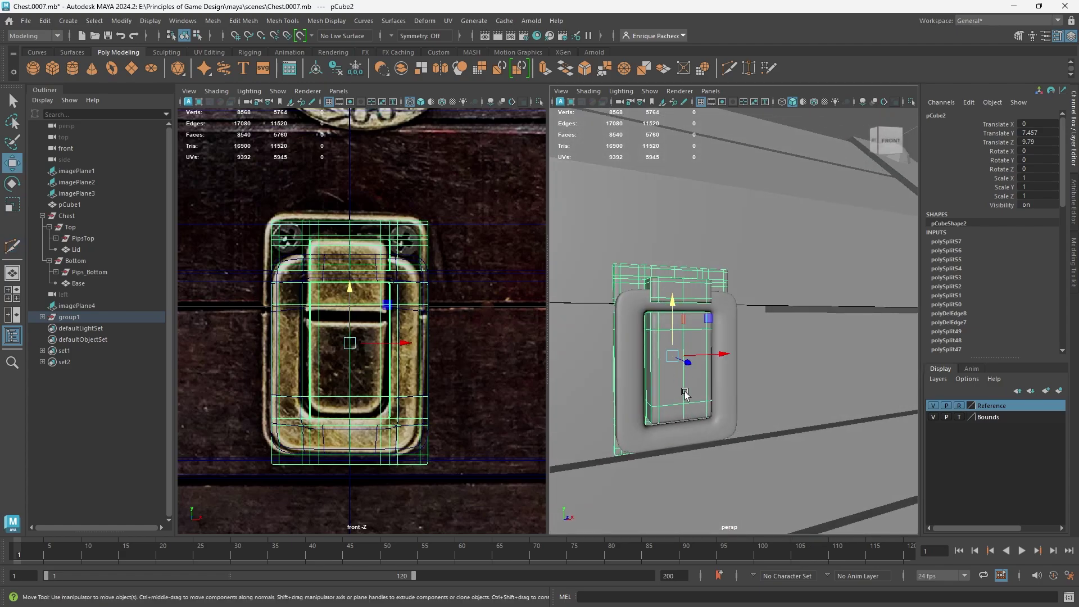
{"action": "scroll", "coordinate": [702, 376], "scroll_direction": "up", "scroll_amount": 2}
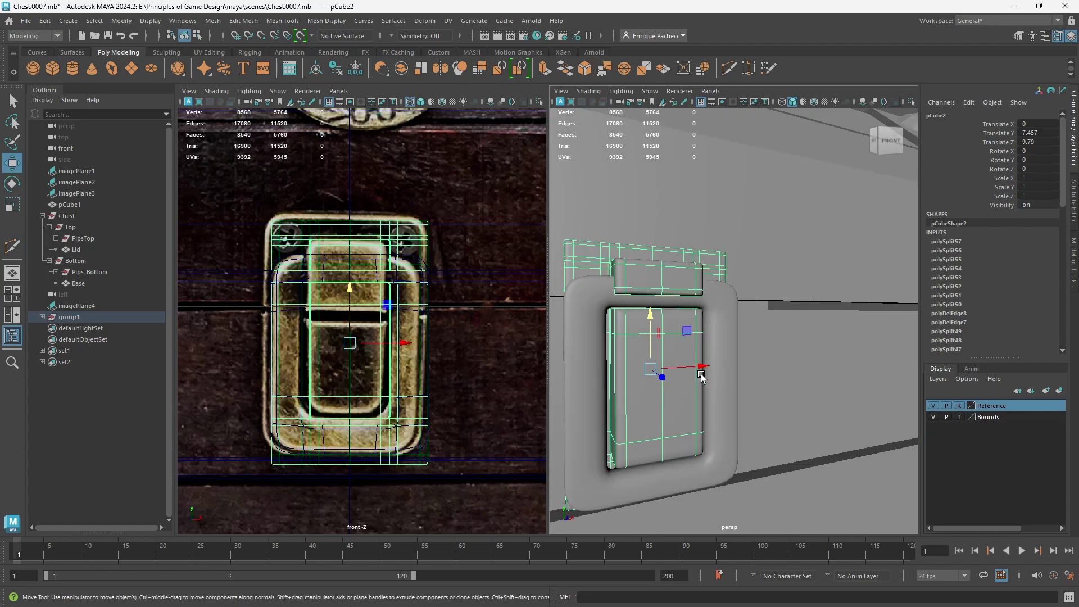
{"action": "left_click_drag", "start_coordinate": [672, 367], "coordinate": [771, 391], "text": "alt"}
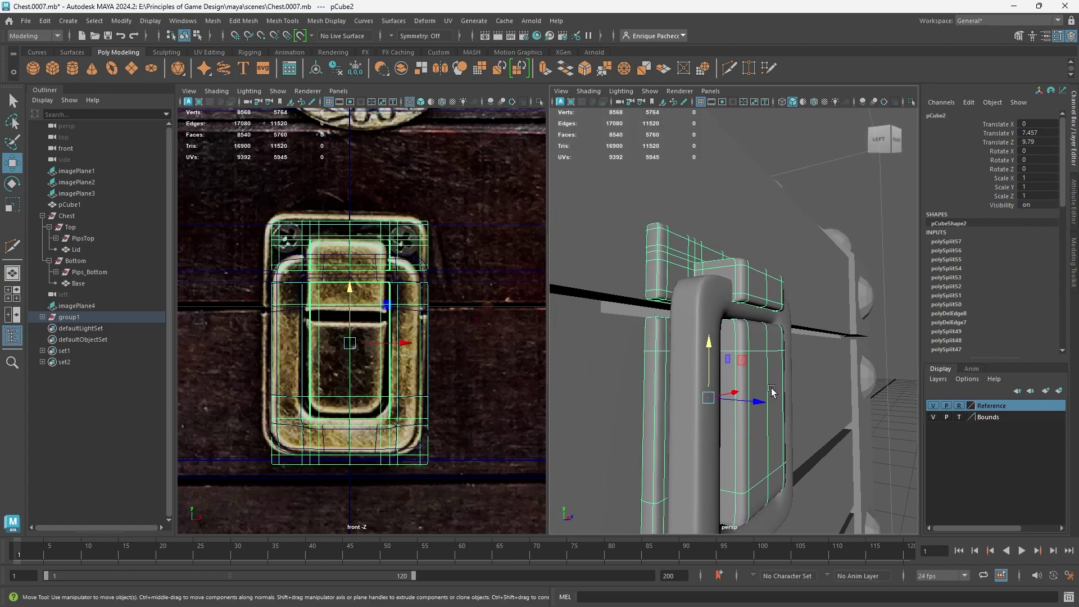
{"action": "right_click_drag", "start_coordinate": [764, 389], "coordinate": [766, 318]}
{"action": "double_click", "coordinate": [770, 364]}
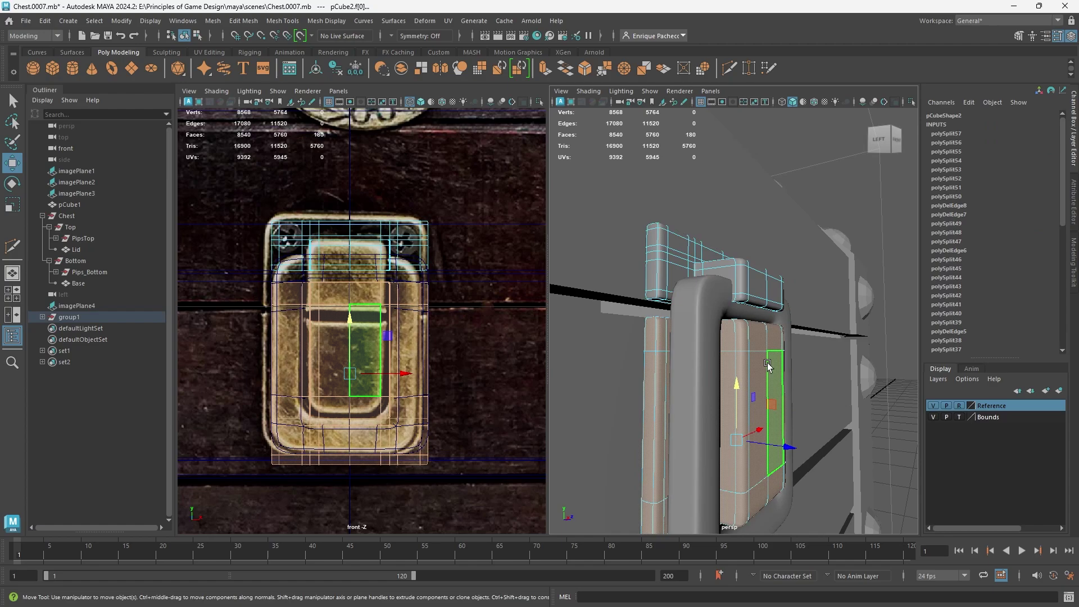
{"action": "middle_click_drag", "start_coordinate": [733, 382], "coordinate": [734, 387]}
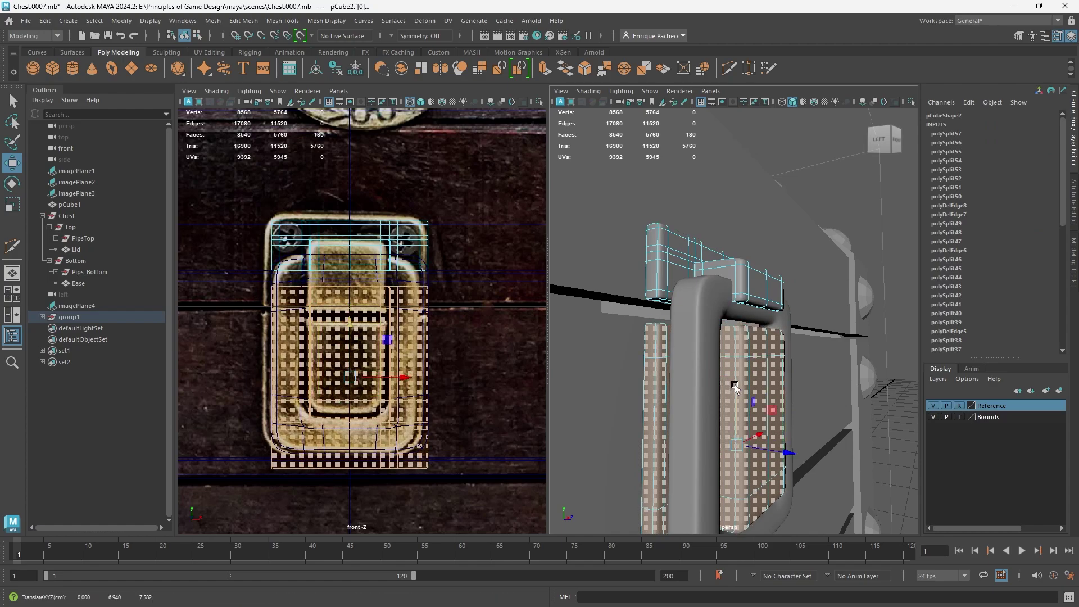
{"action": "left_click_drag", "start_coordinate": [734, 386], "coordinate": [693, 378], "text": "alt"}
Step: Select all faces of the back plate's upper piece, turn off its smooth preview and isolate it
{"action": "left_click", "coordinate": [792, 362]}
{"action": "left_click_drag", "start_coordinate": [792, 387], "coordinate": [770, 405], "text": "alt"}
{"action": "middle_click_drag", "start_coordinate": [757, 322], "coordinate": [765, 395], "text": "alt"}
{"action": "left_click", "coordinate": [799, 307]}
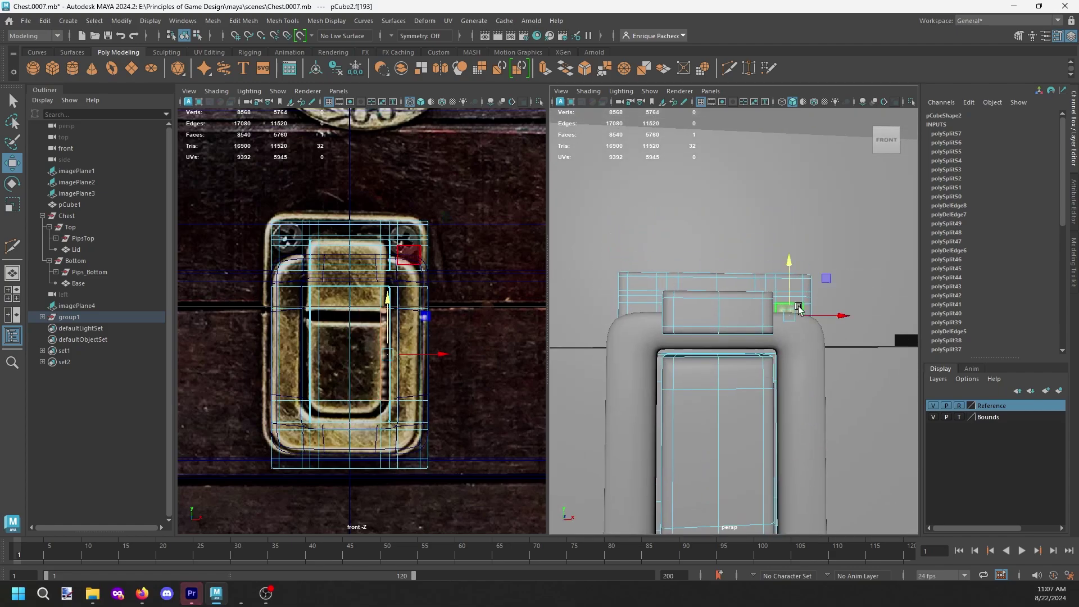
{"action": "double_click", "coordinate": [798, 307]}
{"action": "mouse_move", "coordinate": [698, 368]}
{"action": "left_mouse_down", "text": "alt"}
{"action": "mouse_move", "coordinate": [808, 360]}
{"action": "mouse_move", "coordinate": [683, 363]}
{"action": "mouse_move", "coordinate": [695, 348]}
{"action": "left_mouse_up", "text": "alt"}
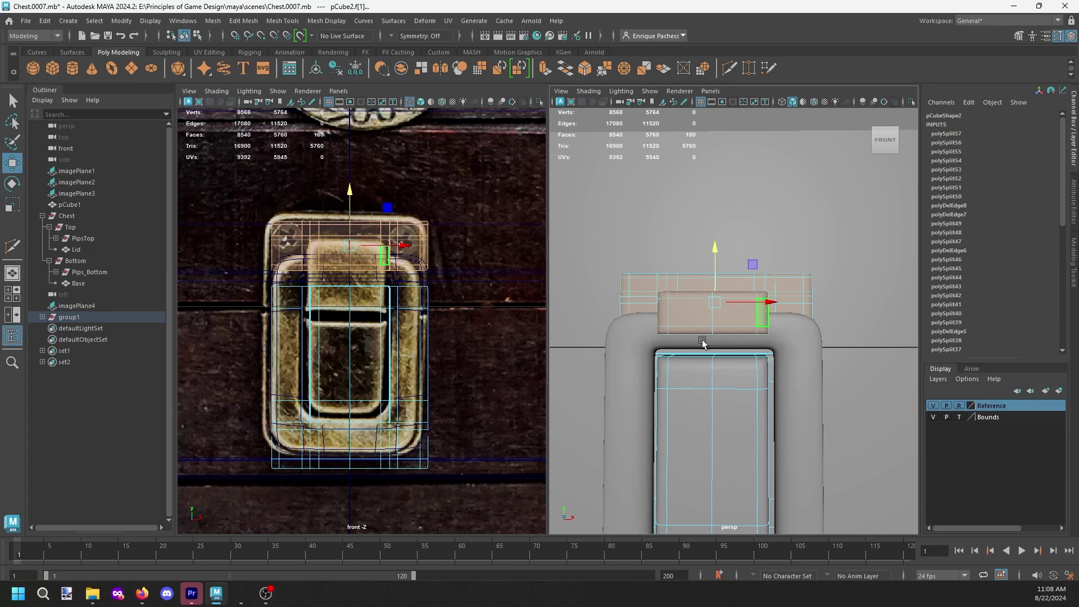
{"action": "left_click_drag", "start_coordinate": [703, 343], "coordinate": [727, 302], "text": "alt"}
{"action": "key", "text": "1"}
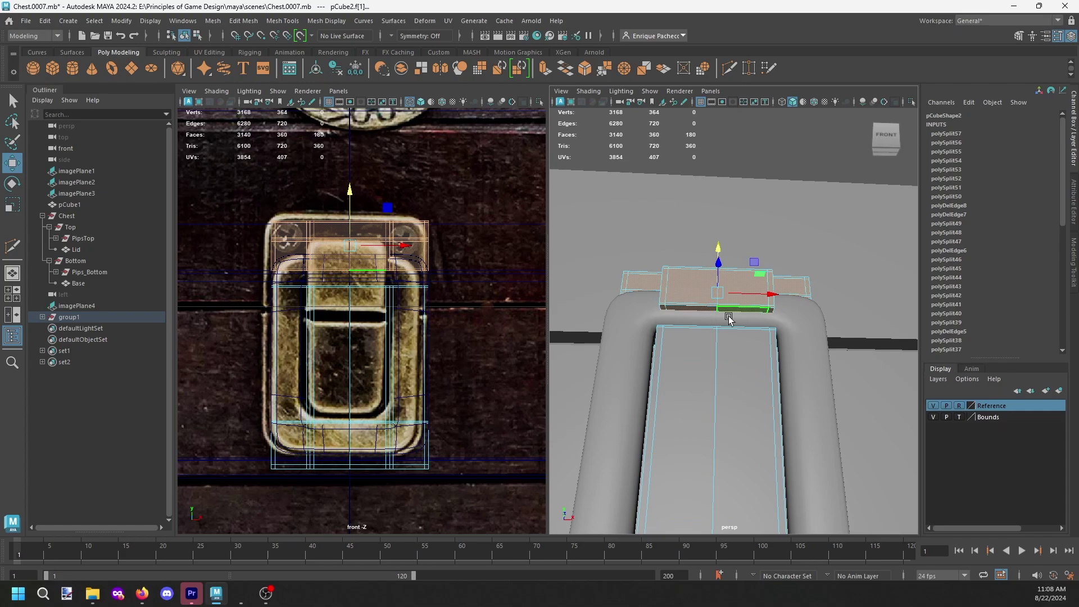
{"action": "key", "text": "ctrl+1"}
Step: Select the full strip of faces on the underside of the upper raised block
{"action": "left_click", "coordinate": [763, 317]}
{"action": "left_click_drag", "start_coordinate": [761, 322], "coordinate": [759, 300], "text": "alt"}
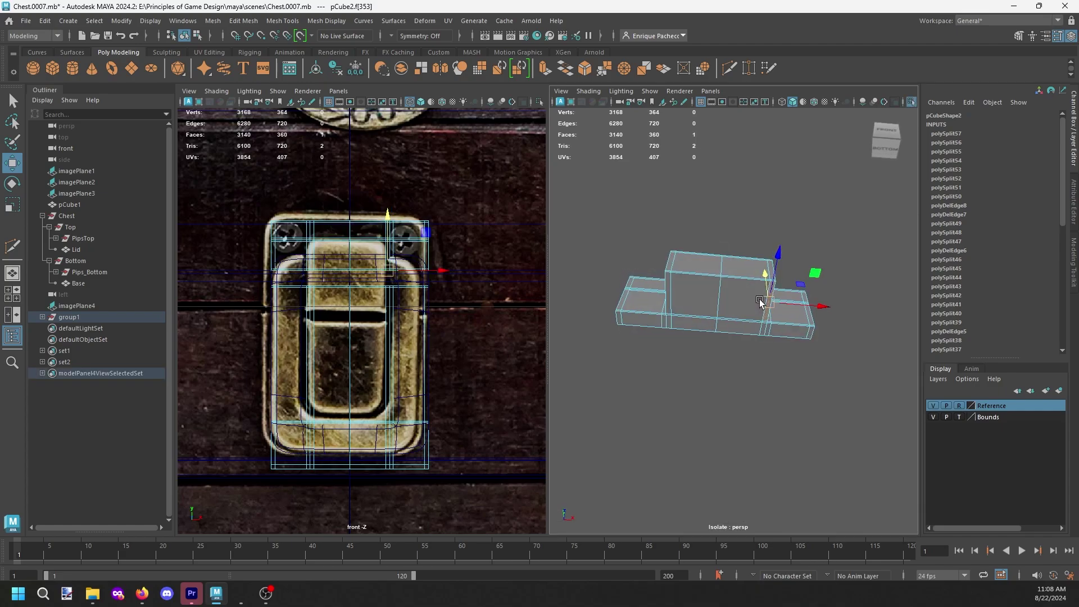
{"action": "double_click", "coordinate": [667, 288], "text": "shift"}
{"action": "scroll", "coordinate": [691, 293], "scroll_direction": "up", "scroll_amount": 5}
{"action": "middle_click_drag", "start_coordinate": [694, 293], "coordinate": [720, 338], "text": "alt"}
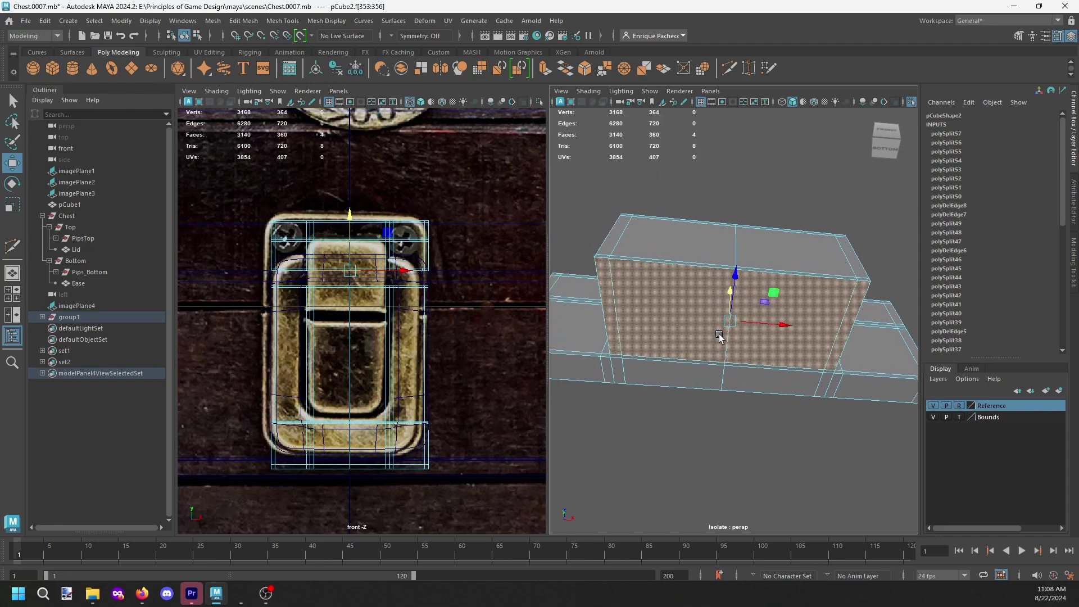
{"action": "double_click", "coordinate": [617, 343], "text": "shift"}
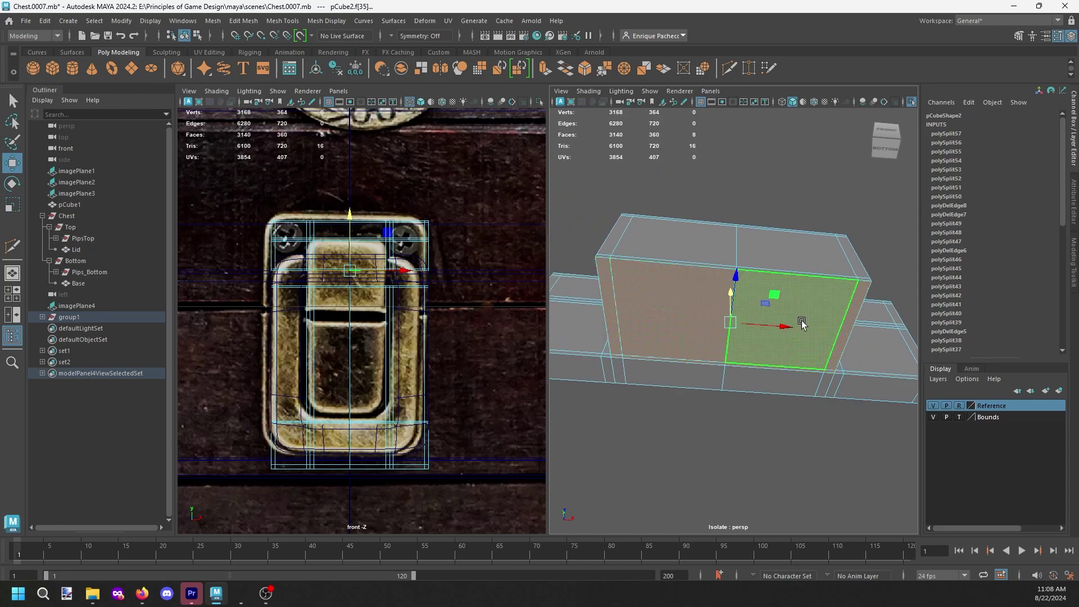
Step: Turn off isolation, extrude the upper block's underside faces down towards the lower block and preview the result smoothed
{"action": "left_click_drag", "start_coordinate": [800, 321], "coordinate": [835, 421], "text": "alt"}
{"action": "key", "text": "ctrl+1"}
{"action": "key", "text": "ctrl+e"}
{"action": "key", "text": "3"}
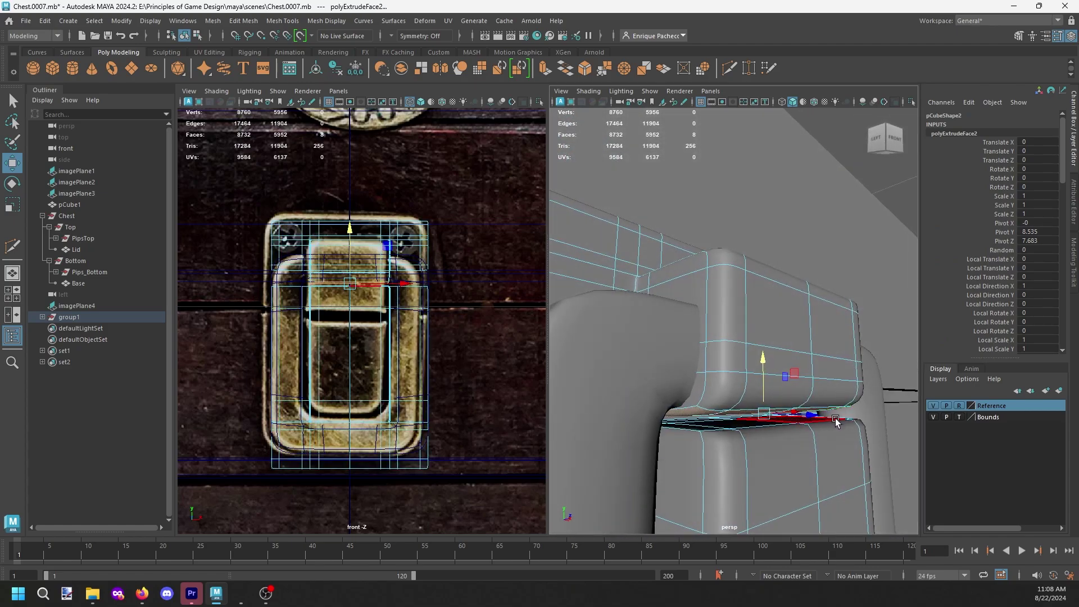
Step: Insert an edge loop near the bottom edge of the extruded upper block and check the smoothed latch
{"action": "key", "text": "1"}
{"action": "right_click_drag", "start_coordinate": [712, 284], "coordinate": [713, 251]}
{"action": "left_click", "coordinate": [757, 365]}
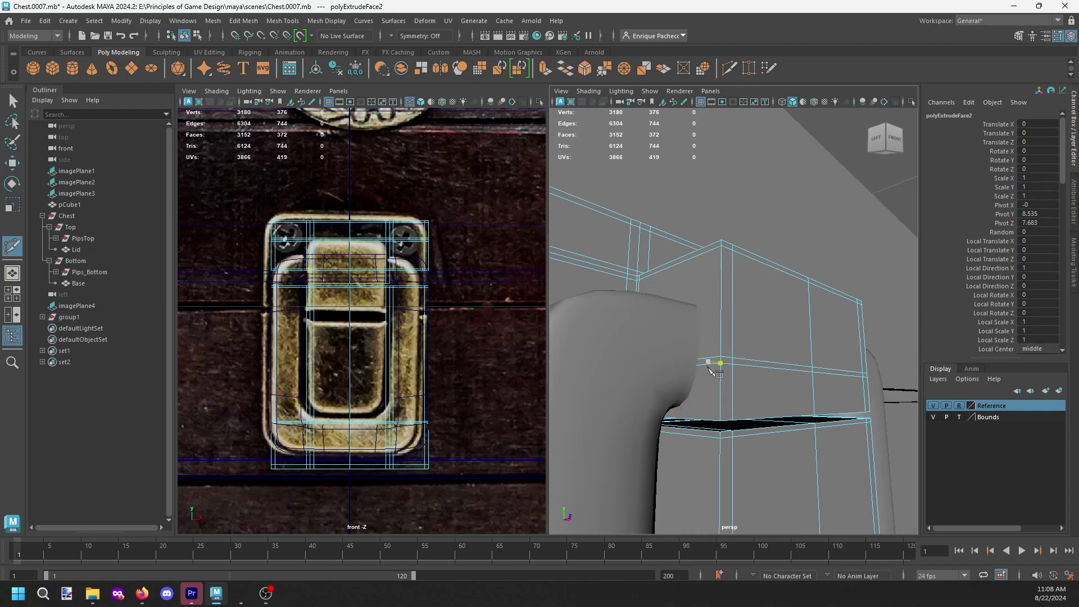
{"action": "left_click", "coordinate": [722, 416], "text": "ctrl"}
{"action": "key", "text": "3"}
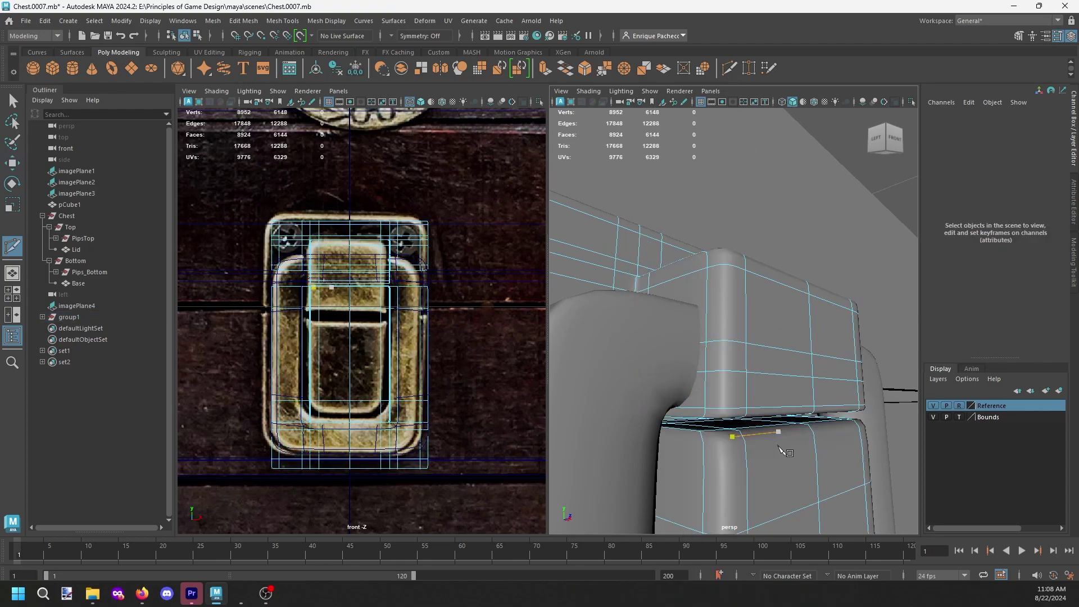
{"action": "left_click_drag", "start_coordinate": [786, 450], "coordinate": [710, 414], "text": "alt"}
{"action": "scroll", "coordinate": [775, 449], "scroll_direction": "down", "scroll_amount": 5}
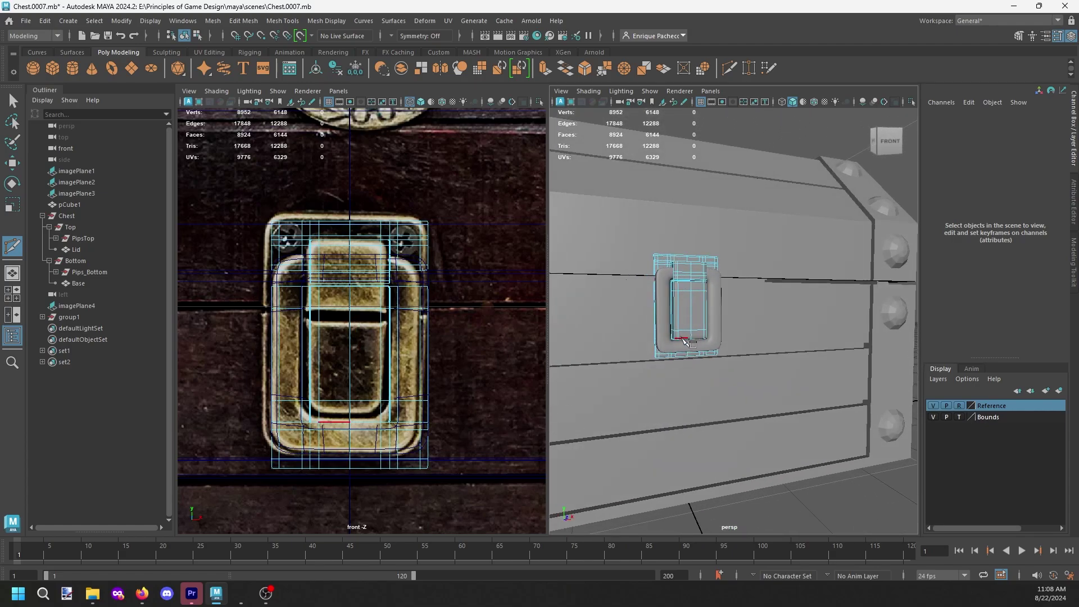
{"action": "scroll", "coordinate": [682, 338], "scroll_direction": "up", "scroll_amount": 5}
{"action": "middle_click_drag", "start_coordinate": [667, 334], "coordinate": [754, 351], "text": "alt"}
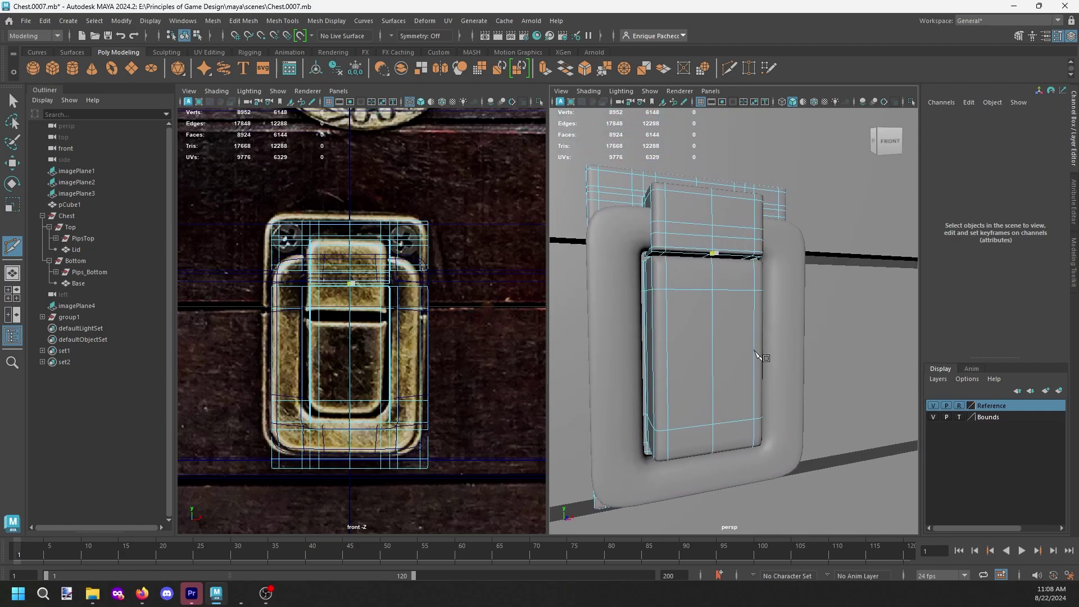
Step: Isolate the rectangular ring around the latch and select the faces of its upper bar and corners
{"action": "right_click_drag", "start_coordinate": [788, 256], "coordinate": [786, 284]}
{"action": "left_click", "coordinate": [795, 252]}
{"action": "double_click", "coordinate": [797, 256]}
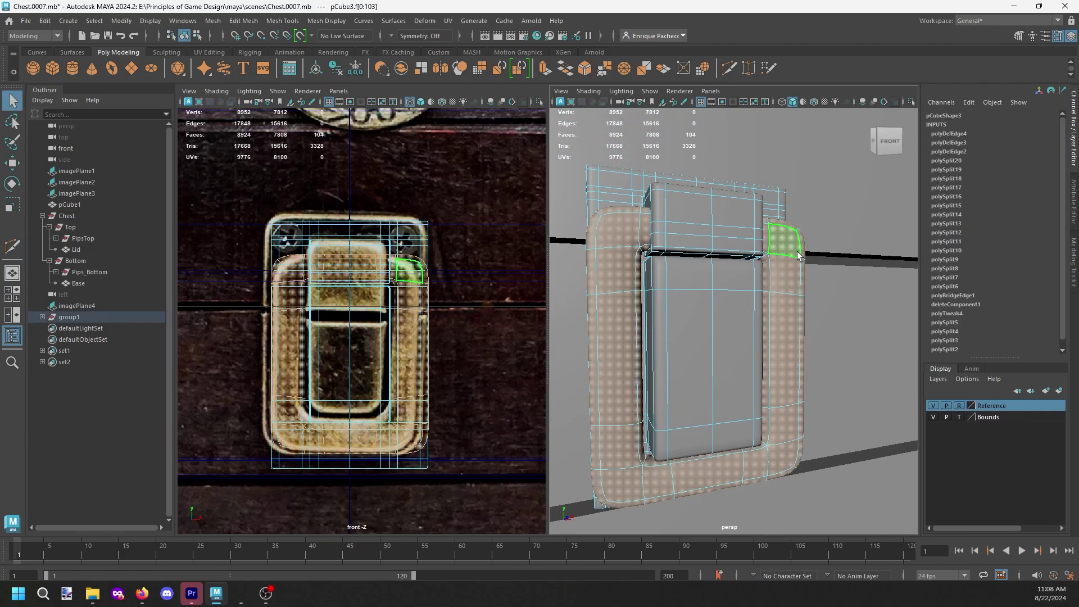
{"action": "key", "text": "ctrl+1"}
{"action": "left_click_drag", "start_coordinate": [787, 260], "coordinate": [751, 264], "text": "alt"}
{"action": "left_click_drag", "start_coordinate": [832, 253], "coordinate": [590, 196]}
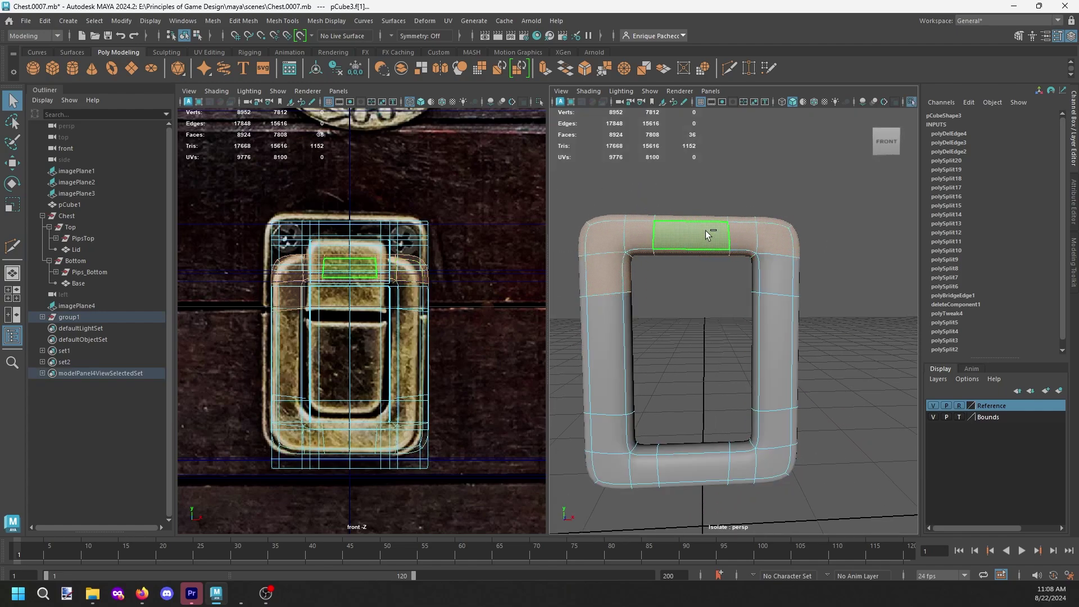
Step: Turn off isolation, deselect the stray ring faces and move the ring's upper section slightly up
{"action": "key", "text": "ctrl+1"}
{"action": "left_click_drag", "start_coordinate": [671, 306], "coordinate": [709, 281], "text": "ctrl"}
{"action": "key", "text": "ctrl+1"}
{"action": "key", "text": "ctrl+1"}
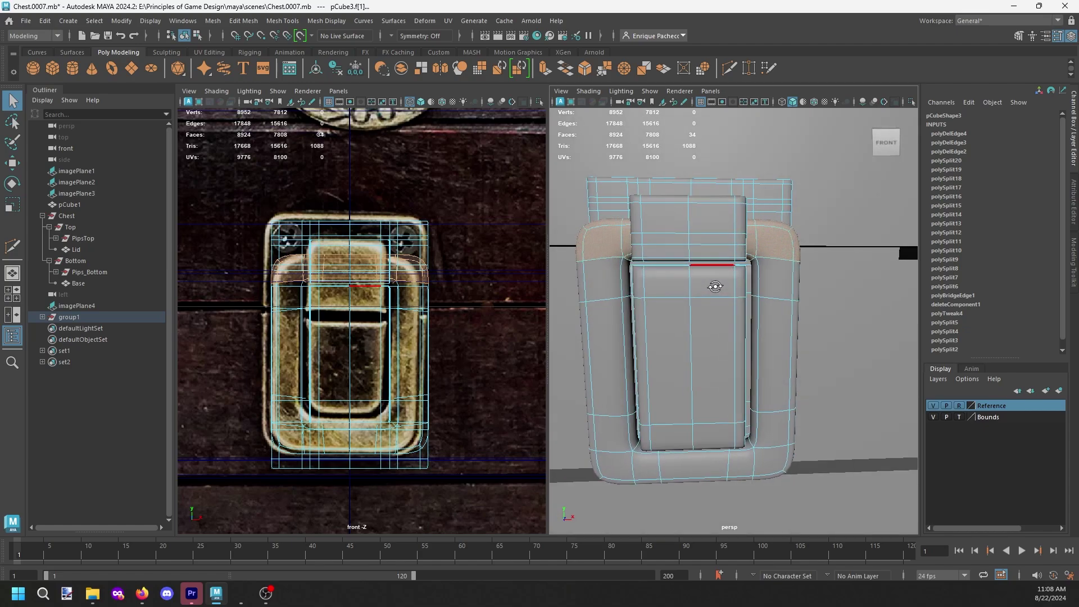
{"action": "key", "text": "w"}
{"action": "left_click_drag", "start_coordinate": [691, 193], "coordinate": [687, 179]}
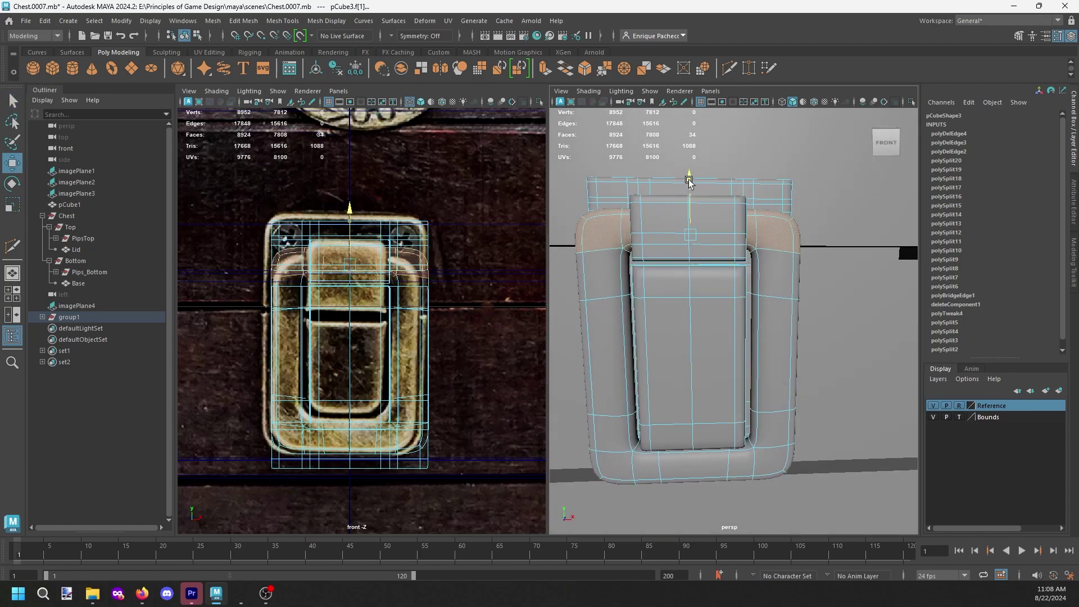
Step: Examine the smoothed latch on the chest from the front and the side in object mode
{"action": "left_click", "coordinate": [722, 366]}
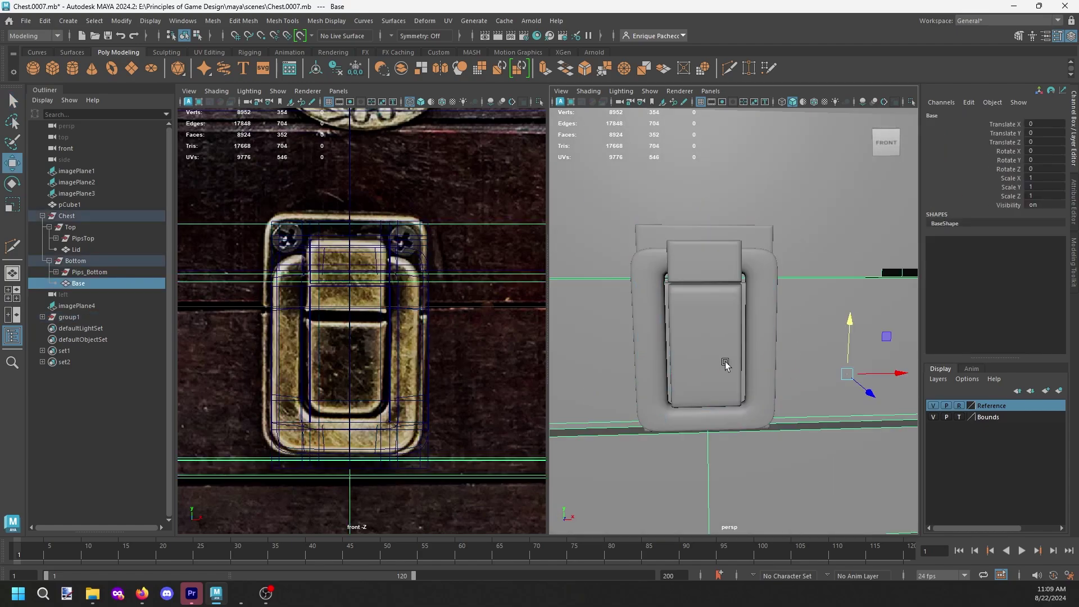
{"action": "left_click_drag", "start_coordinate": [723, 366], "coordinate": [775, 331], "text": "alt"}
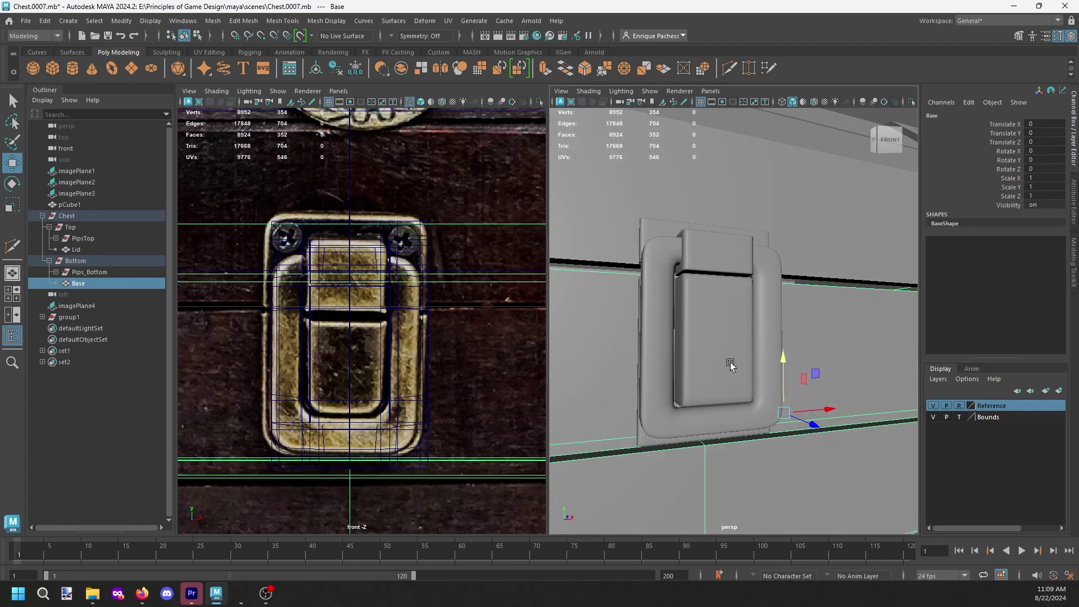
{"action": "left_click_drag", "start_coordinate": [728, 365], "coordinate": [736, 401], "text": "alt"}
{"action": "left_click", "coordinate": [688, 330]}
{"action": "scroll", "coordinate": [676, 380], "scroll_direction": "down", "scroll_amount": 3}
{"action": "scroll", "coordinate": [729, 401], "scroll_direction": "up", "scroll_amount": 3}
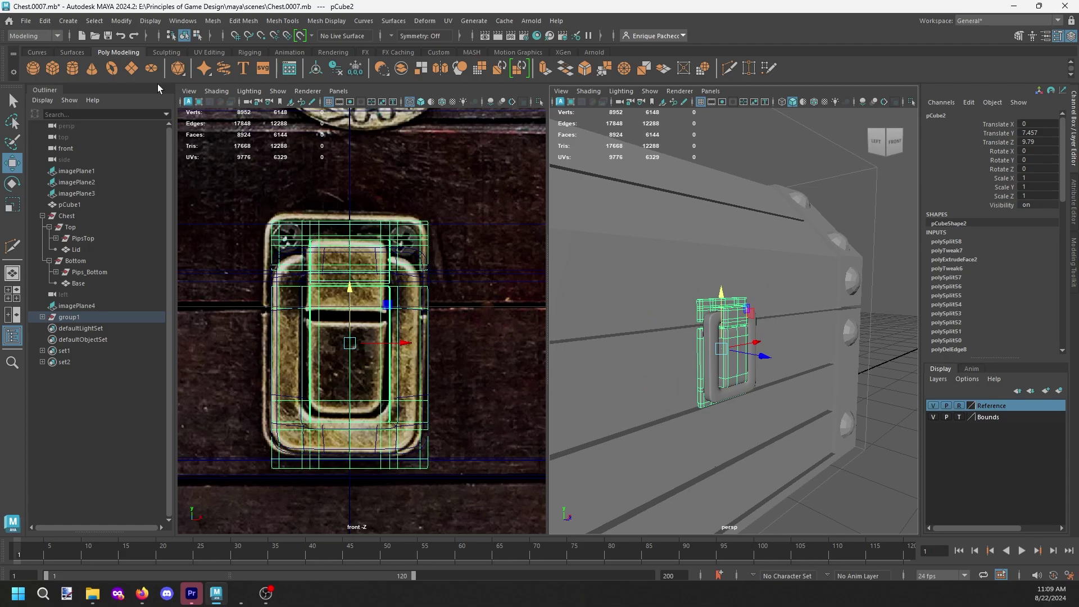
{"action": "scroll", "coordinate": [835, 476], "scroll_direction": "up", "scroll_amount": 4}
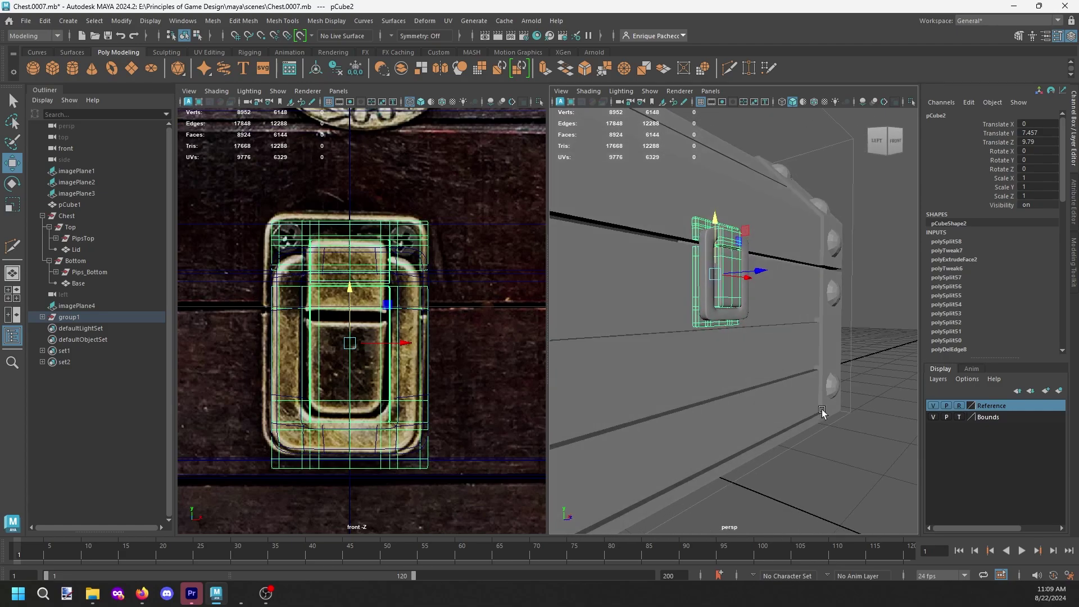
Step: Clear the selection and create a polygon disc on the ground in front of the chest
{"action": "left_click", "coordinate": [826, 445]}
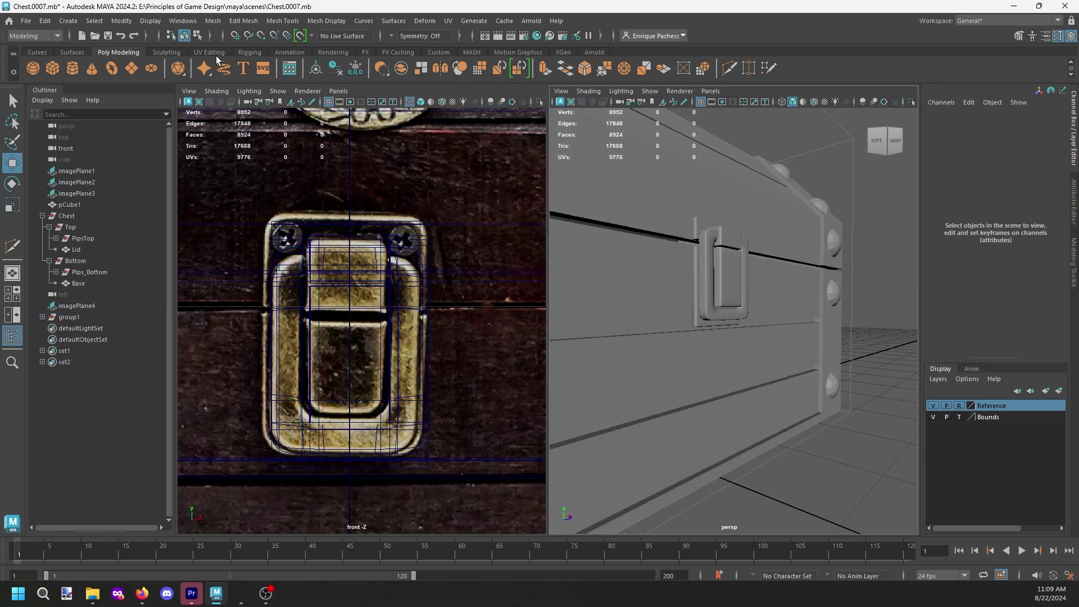
{"action": "left_click", "coordinate": [151, 68]}
{"action": "left_click_drag", "start_coordinate": [645, 448], "coordinate": [844, 533]}
{"action": "middle_click_drag", "start_coordinate": [845, 484], "coordinate": [763, 332], "text": "alt"}
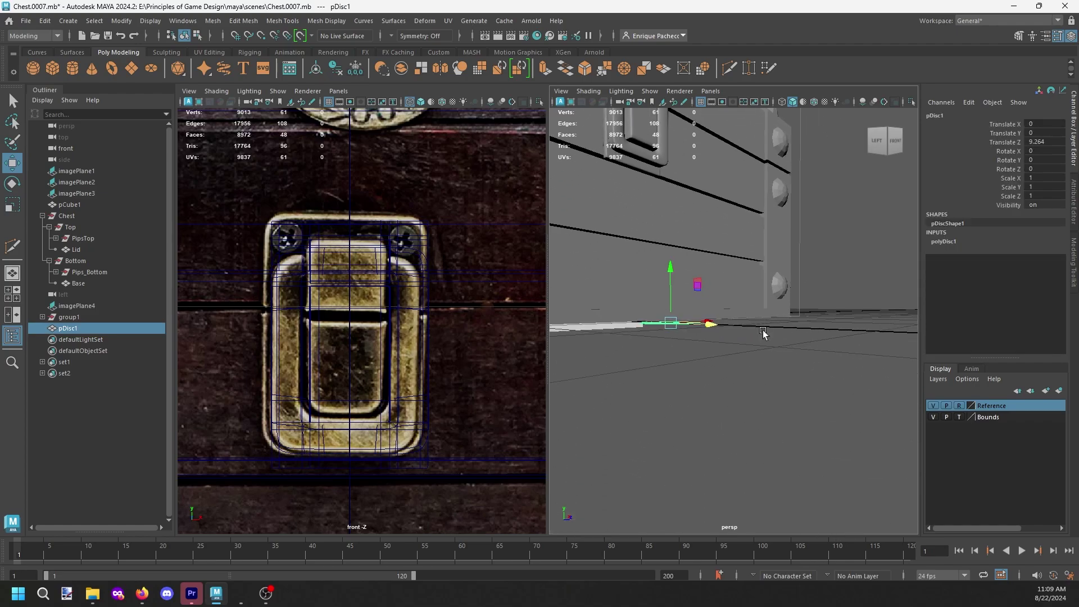
Step: Set the new disc's number of sides to 4
{"action": "left_click_drag", "start_coordinate": [764, 332], "coordinate": [767, 398], "text": "alt"}
{"action": "scroll", "coordinate": [744, 410], "scroll_direction": "up", "scroll_amount": 8}
{"action": "middle_click_drag", "start_coordinate": [742, 412], "coordinate": [817, 358], "text": "alt"}
{"action": "scroll", "coordinate": [817, 357], "scroll_direction": "up", "scroll_amount": 3}
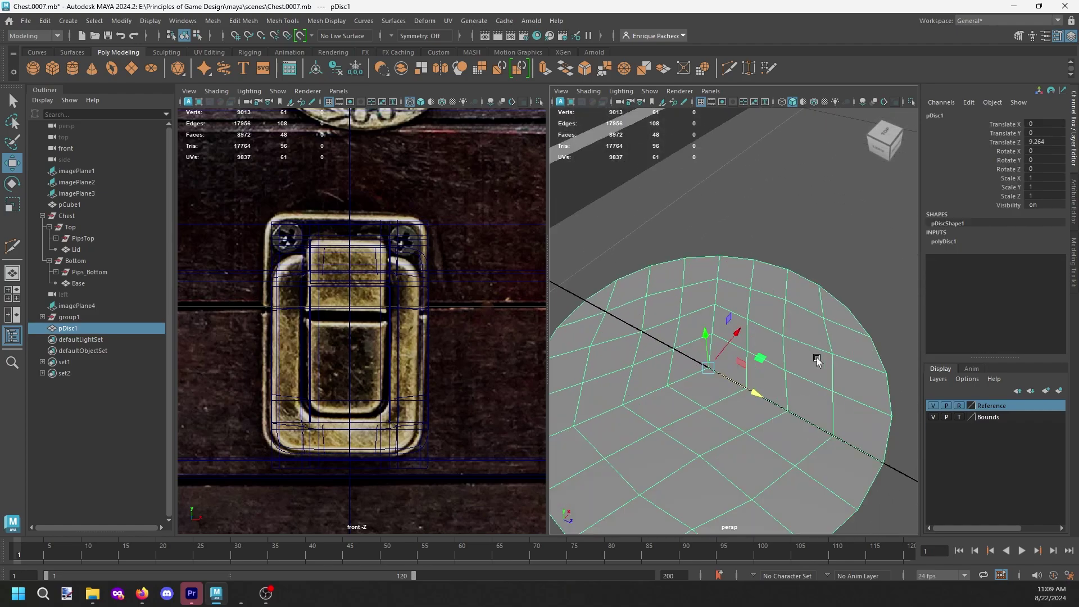
{"action": "left_click", "coordinate": [955, 241]}
{"action": "middle_click_drag", "start_coordinate": [736, 360], "coordinate": [729, 381], "text": "alt"}
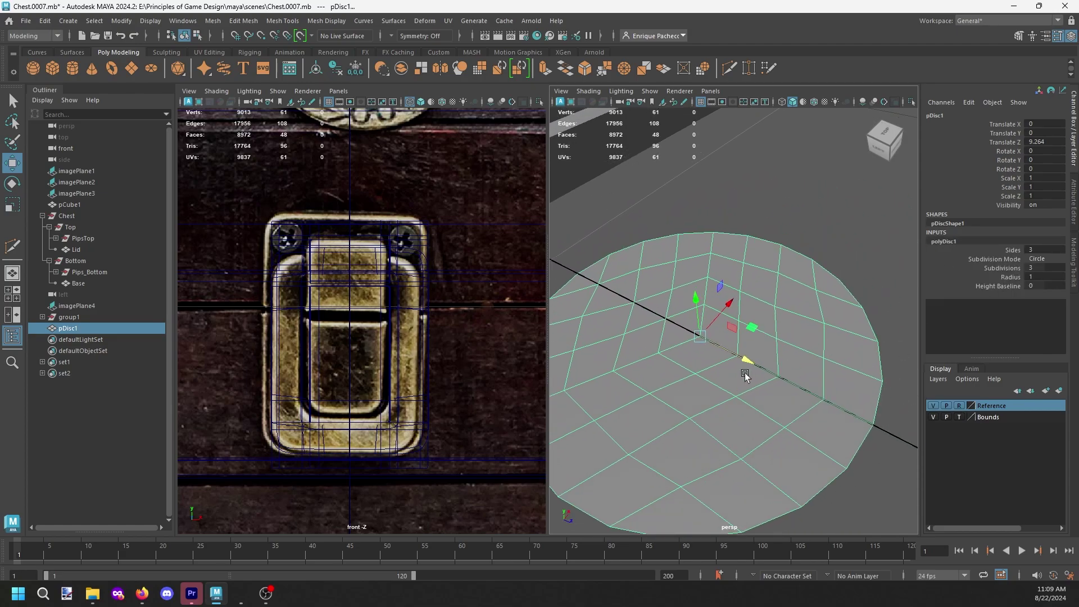
{"action": "scroll", "coordinate": [745, 376], "scroll_direction": "down", "scroll_amount": 3}
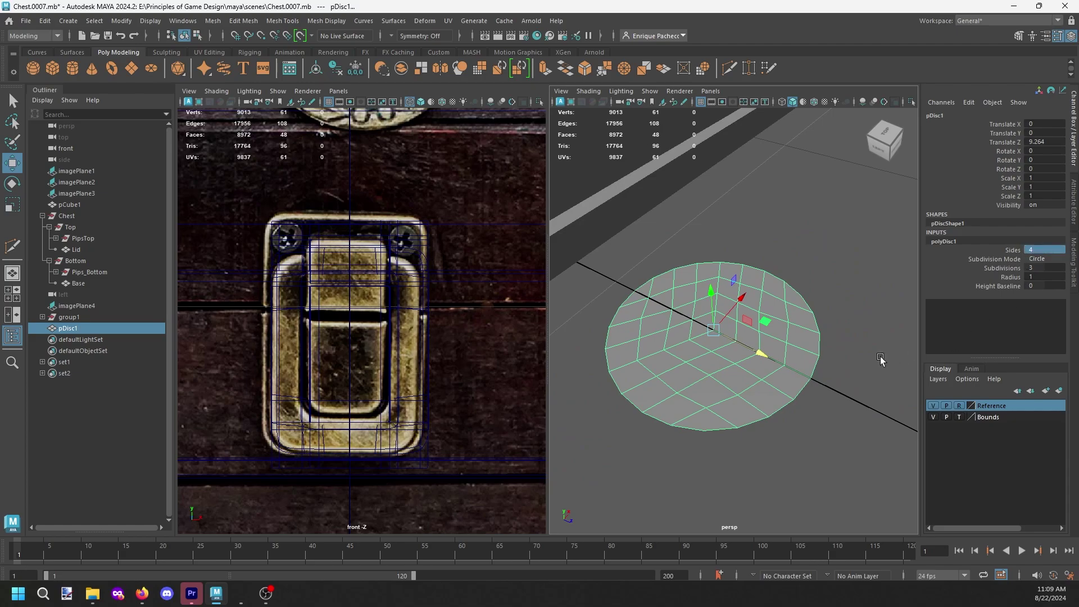
Step: Select a cross-shaped band of faces through the disc's centre, leaving the faces nearest the rim unselected
{"action": "left_click_drag", "start_coordinate": [714, 425], "coordinate": [758, 332], "text": "alt"}
{"action": "right_click_drag", "start_coordinate": [772, 313], "coordinate": [761, 384]}
{"action": "left_click", "coordinate": [763, 313]}
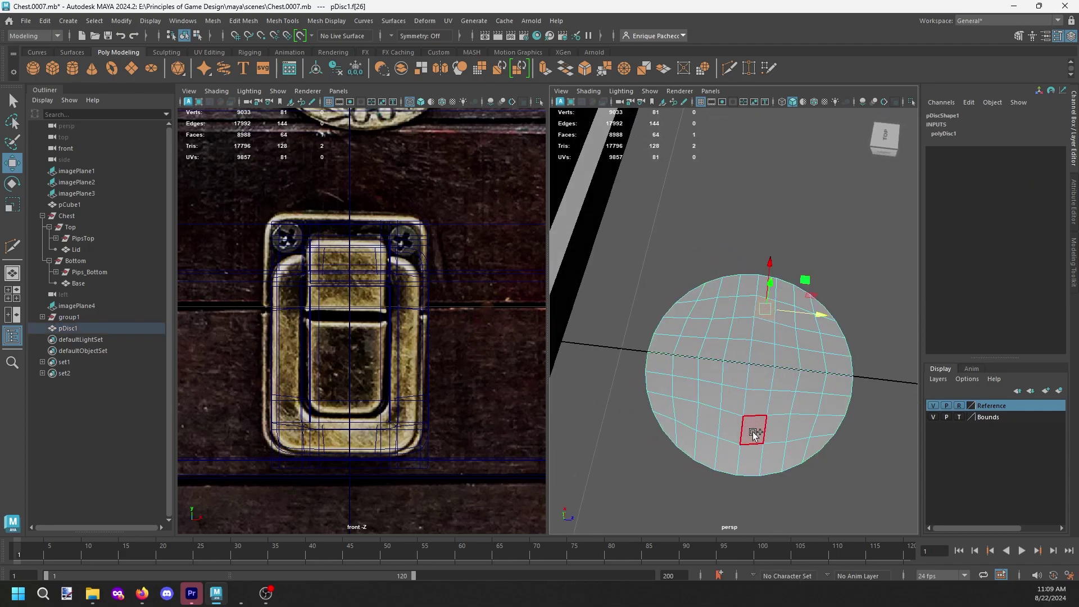
{"action": "double_click", "coordinate": [753, 431], "text": "shift"}
{"action": "left_click", "coordinate": [734, 418], "text": "shift"}
{"action": "double_click", "coordinate": [742, 308], "text": "shift"}
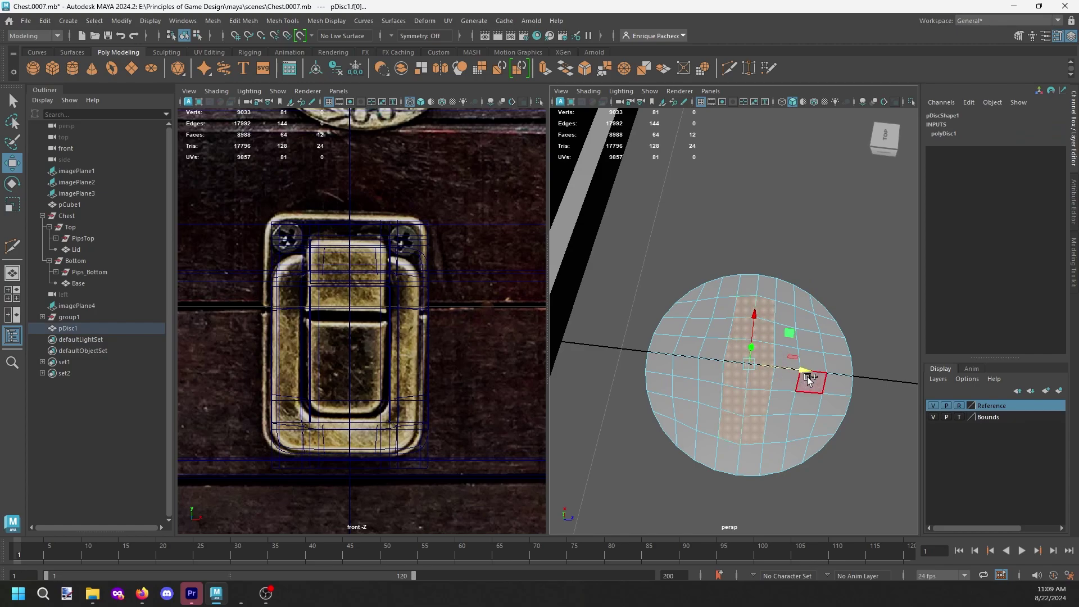
{"action": "double_click", "coordinate": [684, 364], "text": "shift"}
Step: Extrude the cross-shaped faces down into the disc with a local Z translation of about -0.132
{"action": "left_click_drag", "start_coordinate": [797, 429], "coordinate": [718, 288], "text": "alt"}
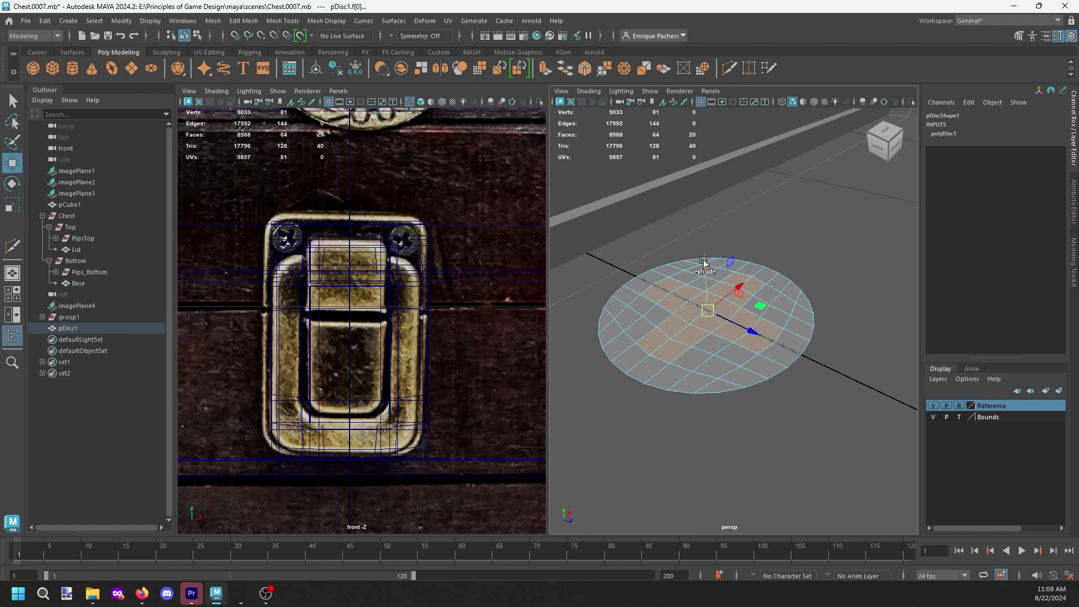
{"action": "key", "text": "ctrl+e"}
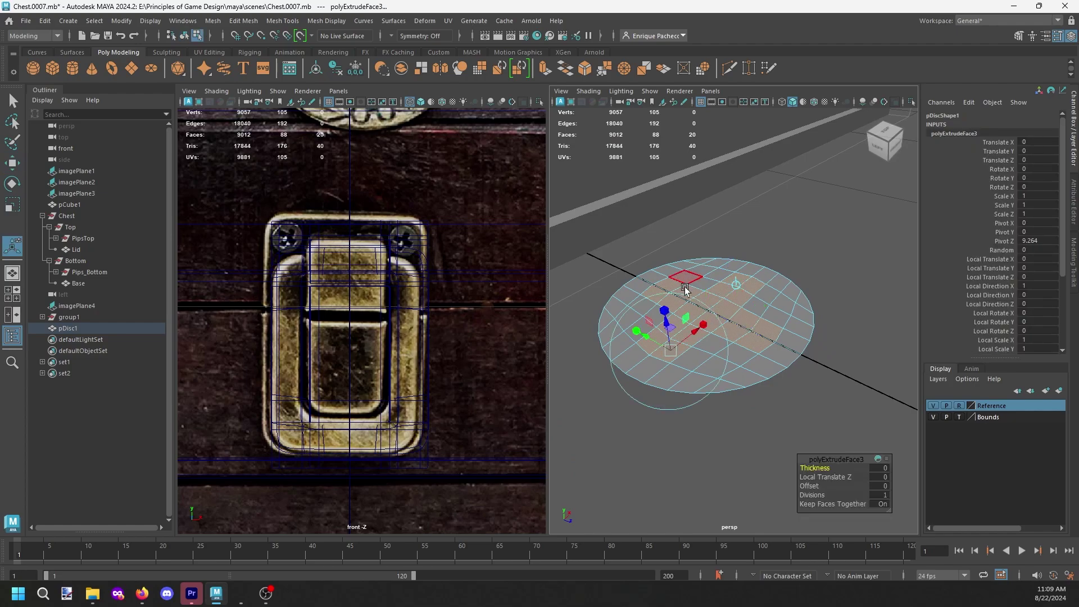
{"action": "left_click_drag", "start_coordinate": [665, 325], "coordinate": [670, 337]}
{"action": "mouse_move", "coordinate": [718, 392]}
{"action": "left_mouse_down", "text": "alt"}
{"action": "mouse_move", "coordinate": [759, 424]}
{"action": "mouse_move", "coordinate": [731, 388]}
{"action": "left_mouse_up", "text": "alt"}
Step: Extrude the disc's outer border edges straight down and snap them level with the bottom of the cross recess
{"action": "right_click_drag", "start_coordinate": [814, 284], "coordinate": [814, 254]}
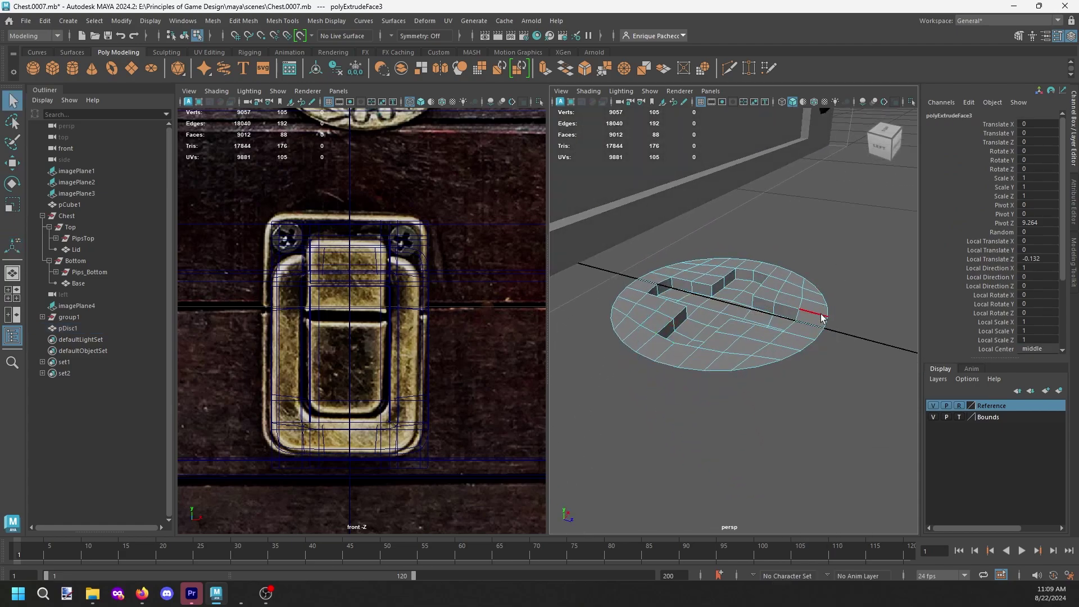
{"action": "double_click", "coordinate": [823, 326]}
{"action": "key", "text": "w"}
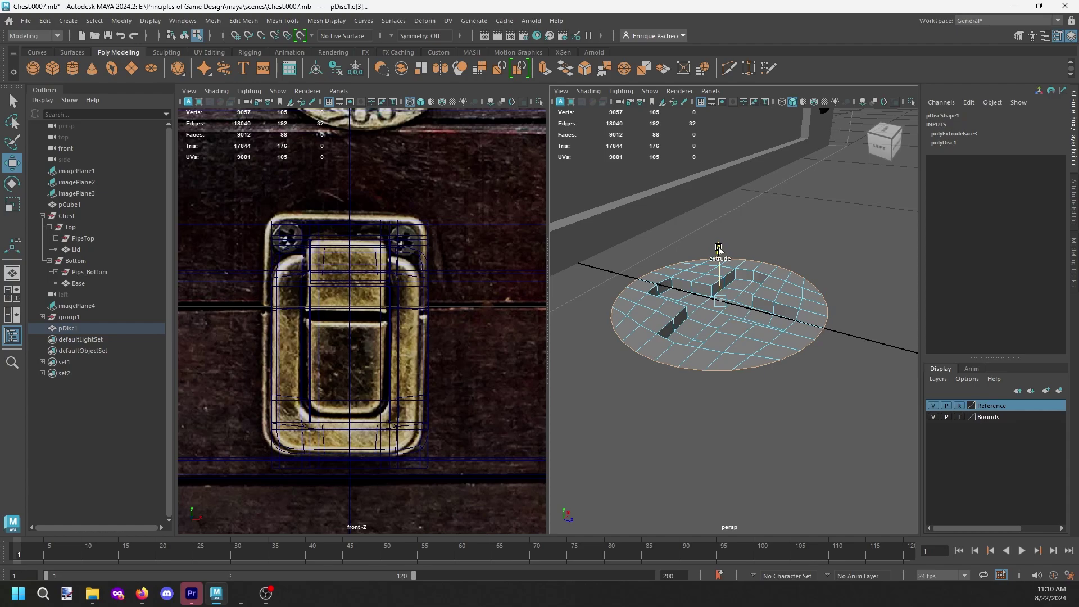
{"action": "key", "text": "ctrl+e"}
{"action": "left_click_drag", "start_coordinate": [716, 263], "coordinate": [672, 301], "text": "alt"}
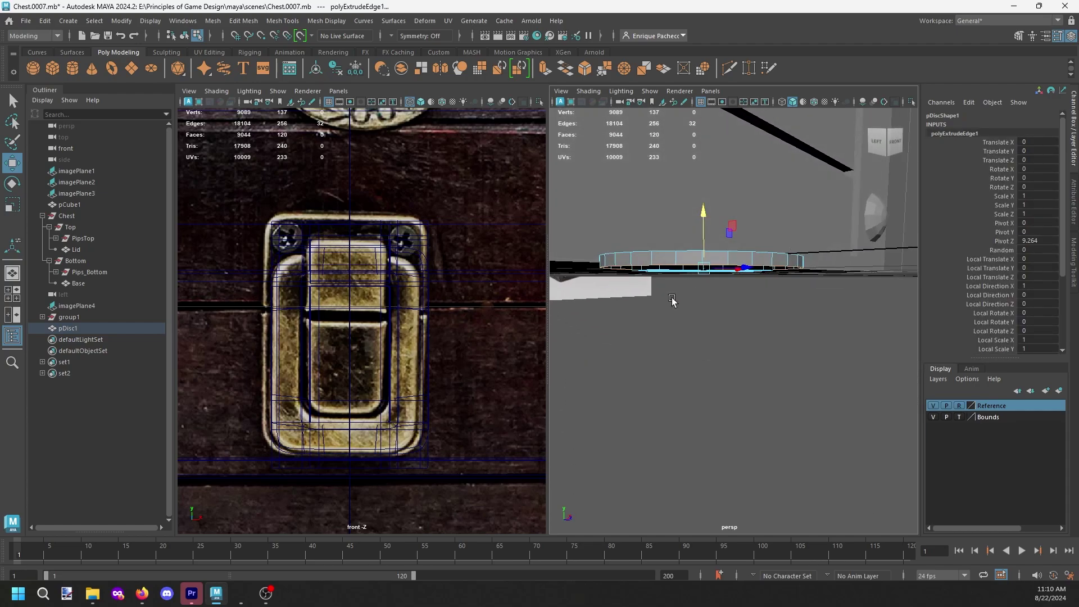
{"action": "key", "text": "v"}
{"action": "left_click_drag", "start_coordinate": [701, 216], "coordinate": [853, 349]}
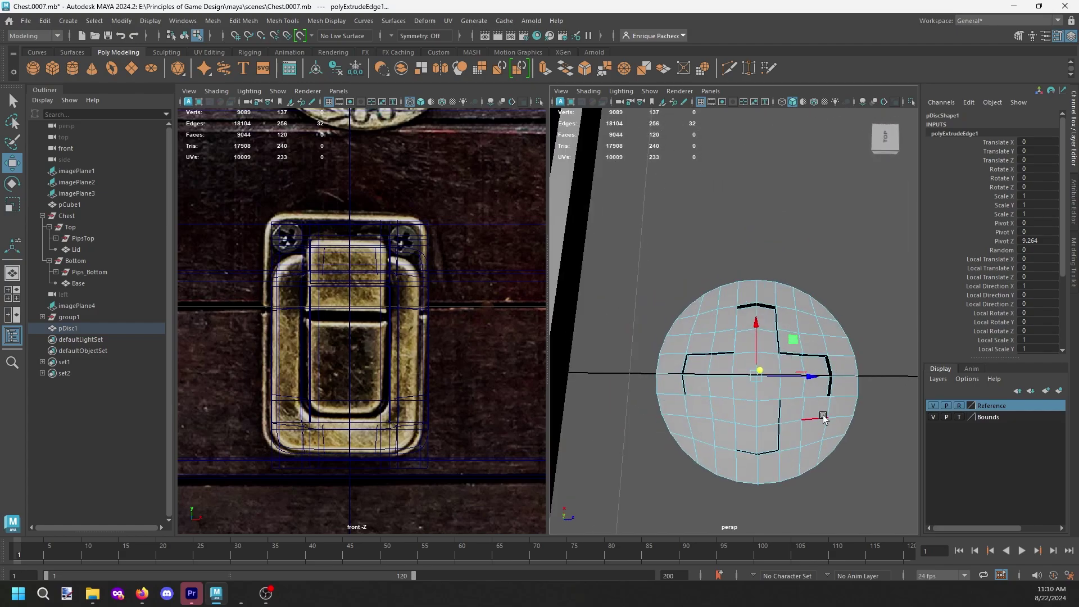
{"action": "left_click_drag", "start_coordinate": [822, 418], "coordinate": [740, 410], "text": "alt"}
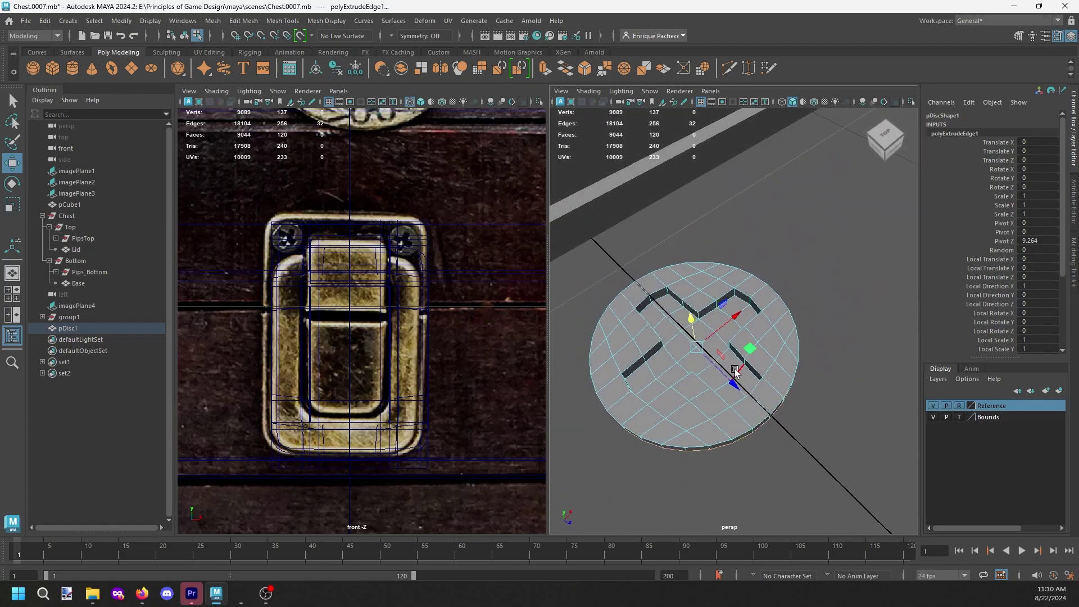
Step: Return the disc to object mode, raise it to about Y 8.401 and rotate it 90 degrees about X
{"action": "key", "text": "q"}
{"action": "right_click_drag", "start_coordinate": [735, 369], "coordinate": [784, 290]}
{"action": "left_click_drag", "start_coordinate": [783, 290], "coordinate": [754, 326], "text": "alt"}
{"action": "key", "text": "w"}
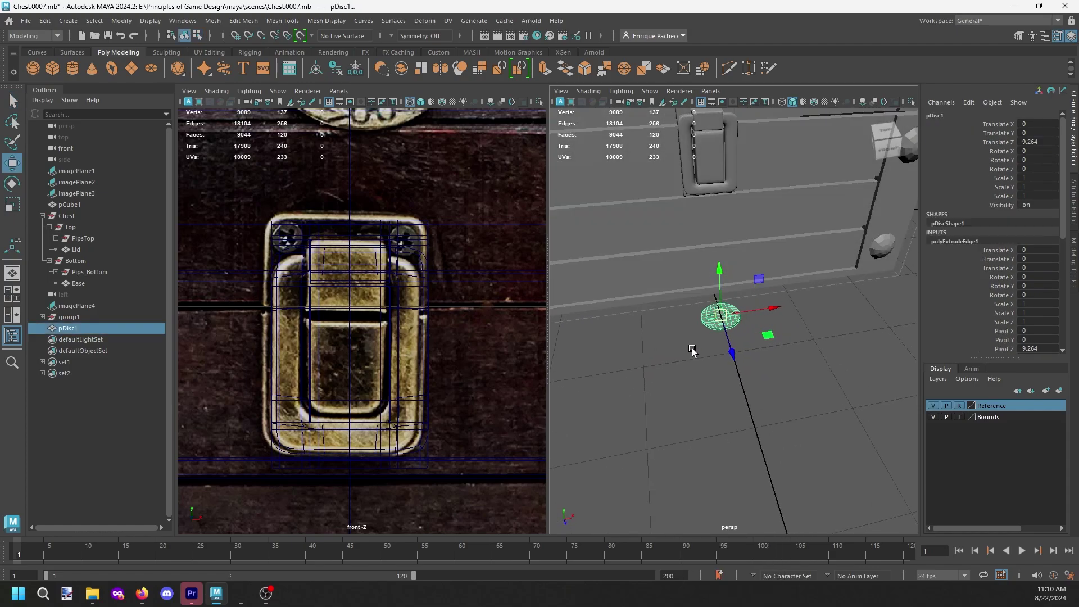
{"action": "left_click_drag", "start_coordinate": [691, 351], "coordinate": [749, 412], "text": "alt"}
{"action": "left_click_drag", "start_coordinate": [747, 365], "coordinate": [709, 335]}
{"action": "key", "text": "e"}
Step: Scale the disc down uniformly to roughly a third of its size
{"action": "key", "text": "r"}
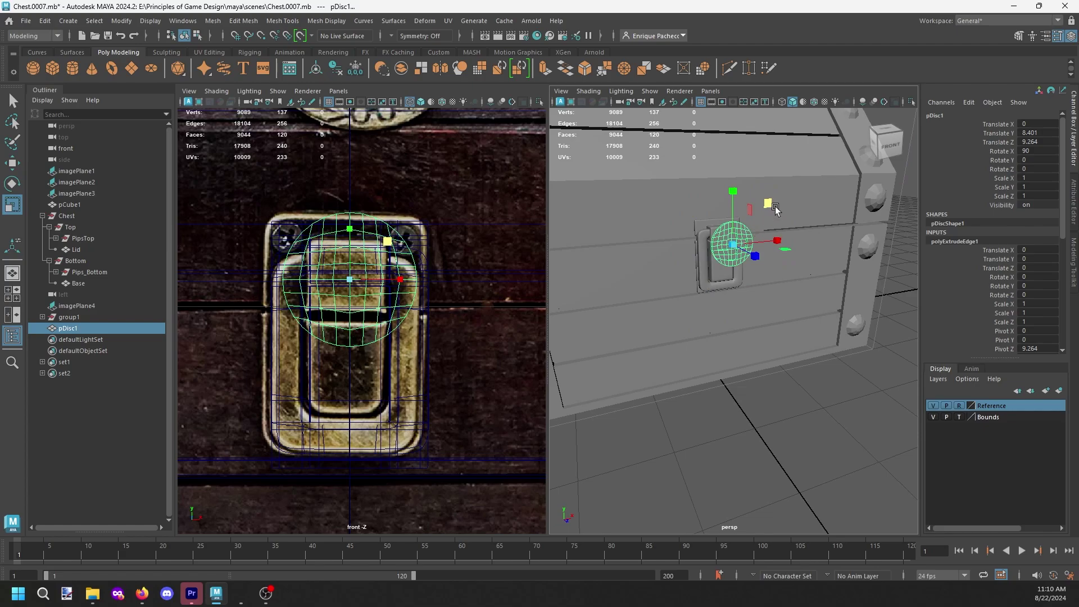
{"action": "left_click_drag", "start_coordinate": [775, 209], "coordinate": [750, 209]}
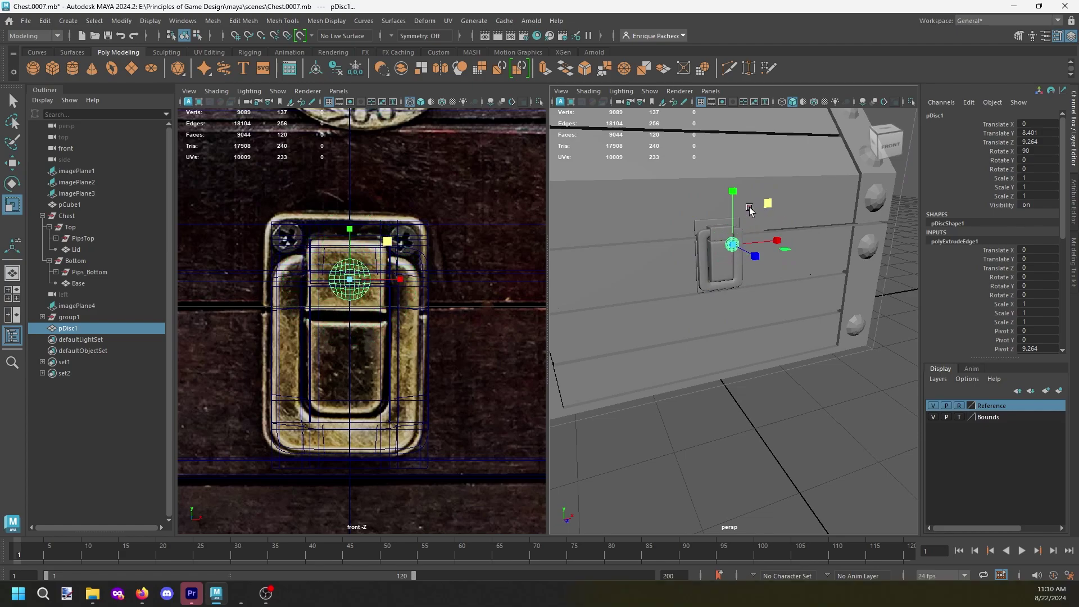
{"action": "left_click_drag", "start_coordinate": [675, 303], "coordinate": [635, 292], "text": "alt"}
{"action": "right_click_drag", "start_coordinate": [635, 292], "coordinate": [699, 283], "text": "alt"}
{"action": "middle_click_drag", "start_coordinate": [699, 283], "coordinate": [652, 421], "text": "alt"}
Step: Snap the disc onto the latch's back plate near its upper-left screw, at about X -0.84, Y 8.967, Z 7.521
{"action": "key", "text": "w"}
{"action": "left_click_drag", "start_coordinate": [736, 332], "coordinate": [625, 301], "text": "alt"}
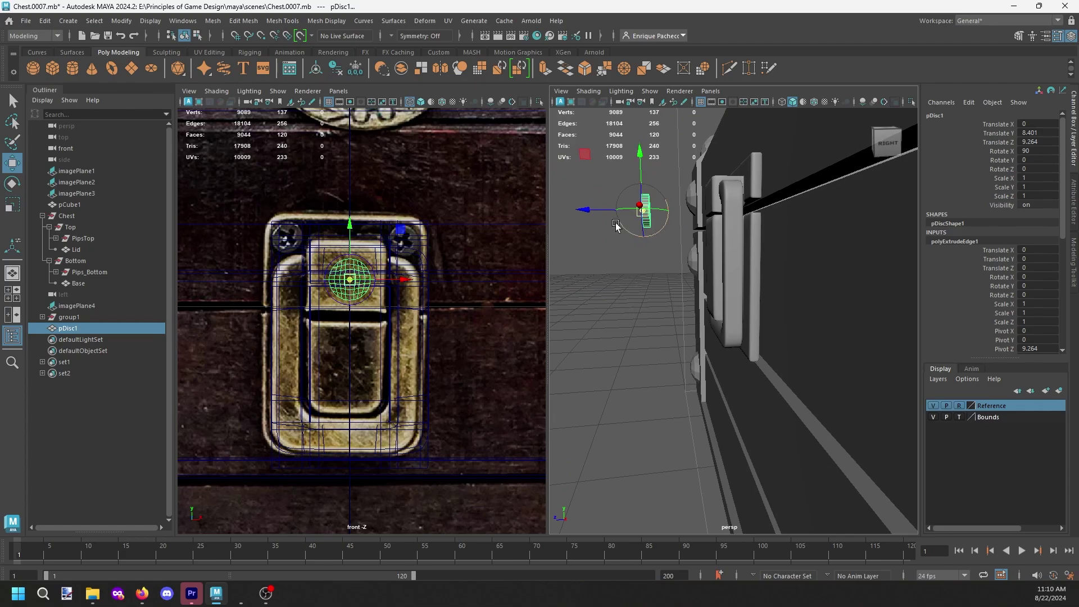
{"action": "left_click_drag", "start_coordinate": [585, 210], "coordinate": [582, 212]}
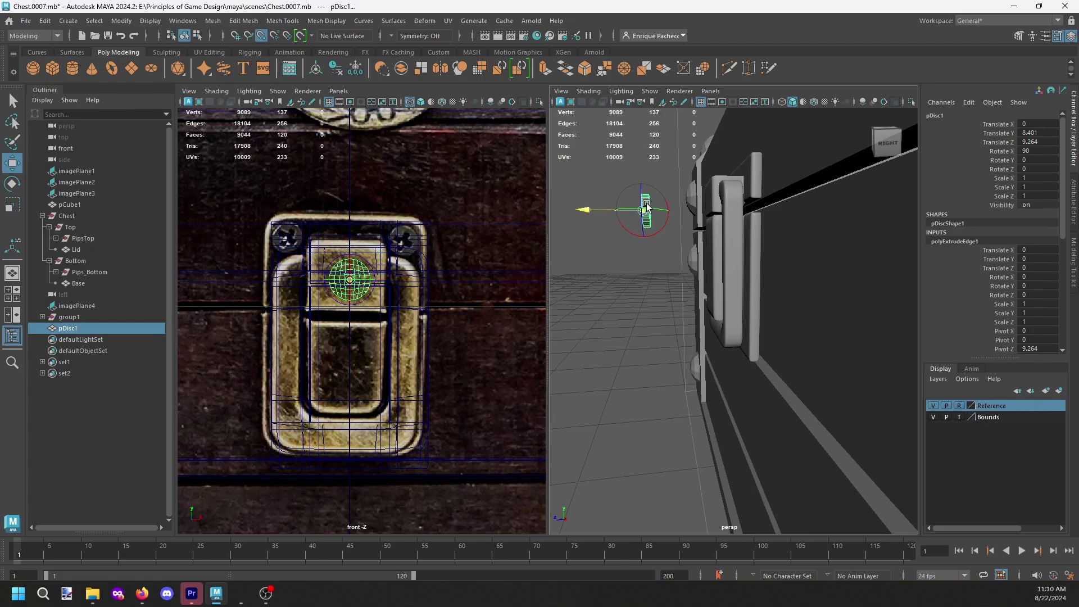
{"action": "left_click_drag", "start_coordinate": [655, 227], "coordinate": [952, 332], "text": "alt"}
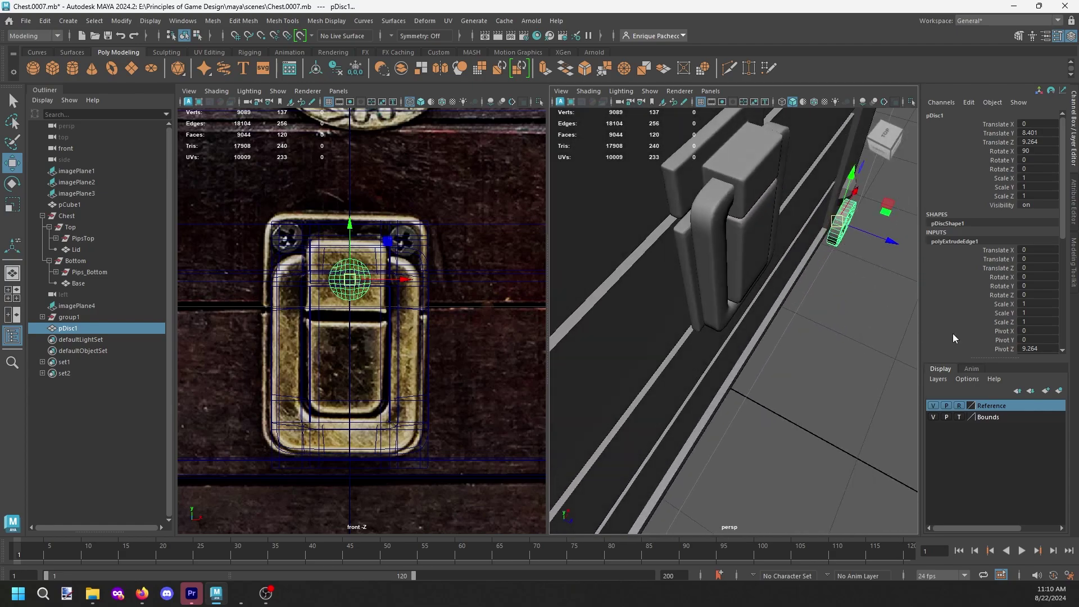
{"action": "left_click_drag", "start_coordinate": [690, 177], "coordinate": [590, 289], "text": "alt"}
{"action": "key", "text": "v"}
{"action": "left_click_drag", "start_coordinate": [641, 314], "coordinate": [579, 253], "text": "alt"}
{"action": "left_click_drag", "start_coordinate": [697, 210], "coordinate": [669, 168], "text": "alt"}
{"action": "scroll", "coordinate": [612, 231], "scroll_direction": "up", "scroll_amount": 5}
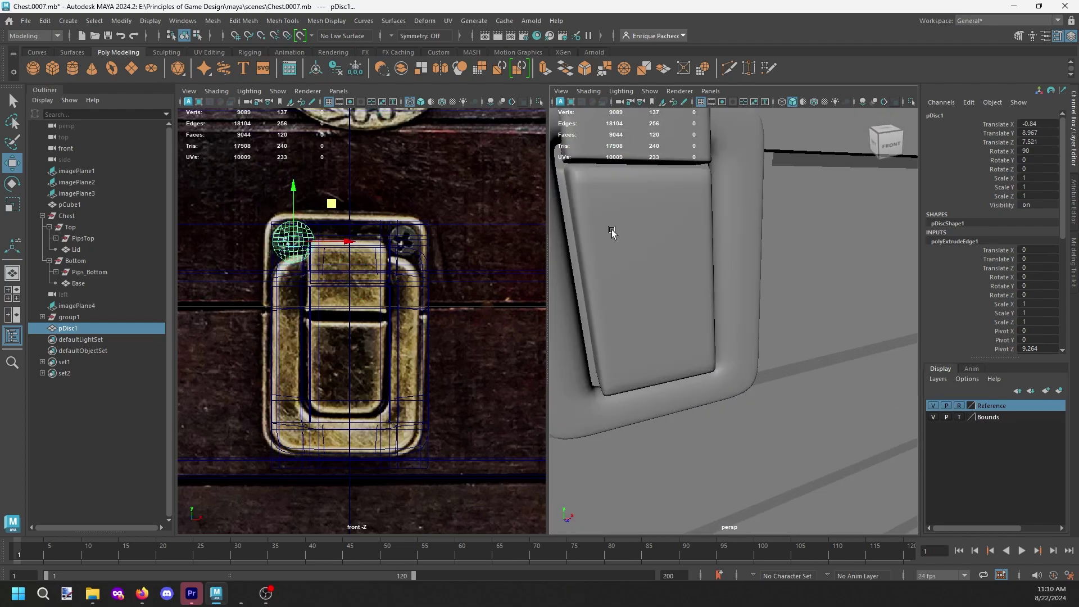
Step: Shrink the disc to screw-head size and move it over the reference screw at about X -0.932, Y 9.053
{"action": "middle_click_drag", "start_coordinate": [612, 231], "coordinate": [747, 441], "text": "alt"}
{"action": "key", "text": "r"}
{"action": "left_click_drag", "start_coordinate": [683, 241], "coordinate": [673, 243]}
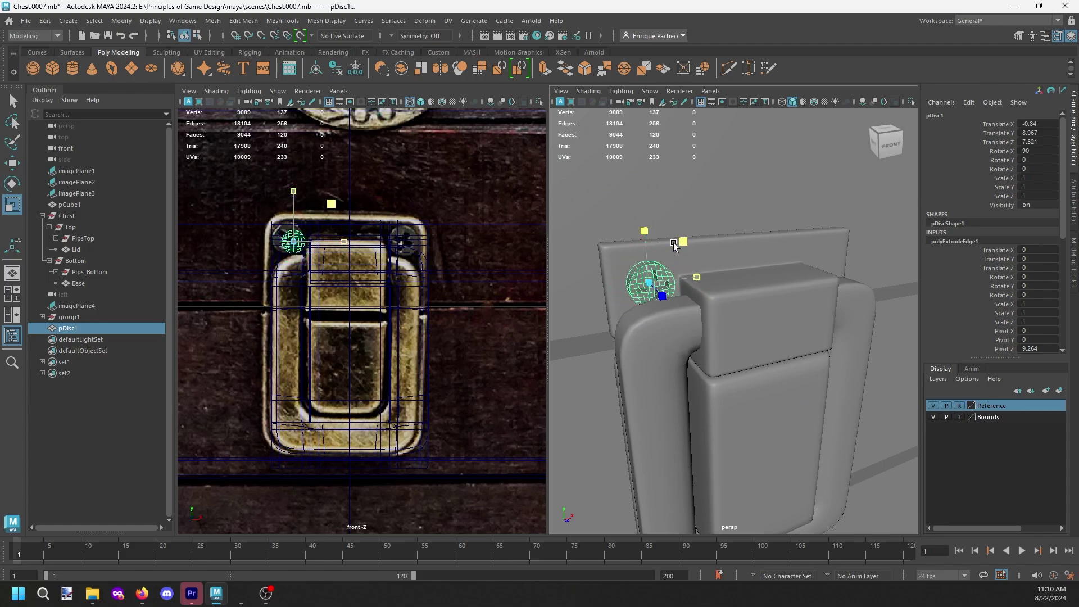
{"action": "key", "text": "w"}
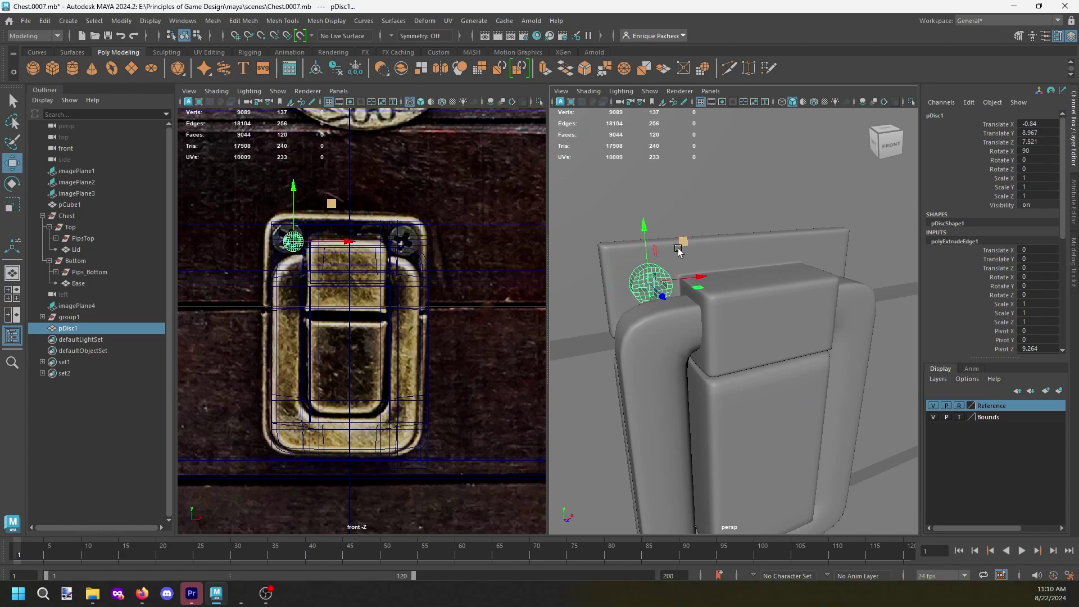
{"action": "left_click_drag", "start_coordinate": [681, 246], "coordinate": [670, 232]}
Step: Flatten the screw head's depth so that it sits thinly against the back plate
{"action": "left_click_drag", "start_coordinate": [701, 286], "coordinate": [781, 290], "text": "alt"}
{"action": "scroll", "coordinate": [780, 290], "scroll_direction": "up", "scroll_amount": 3}
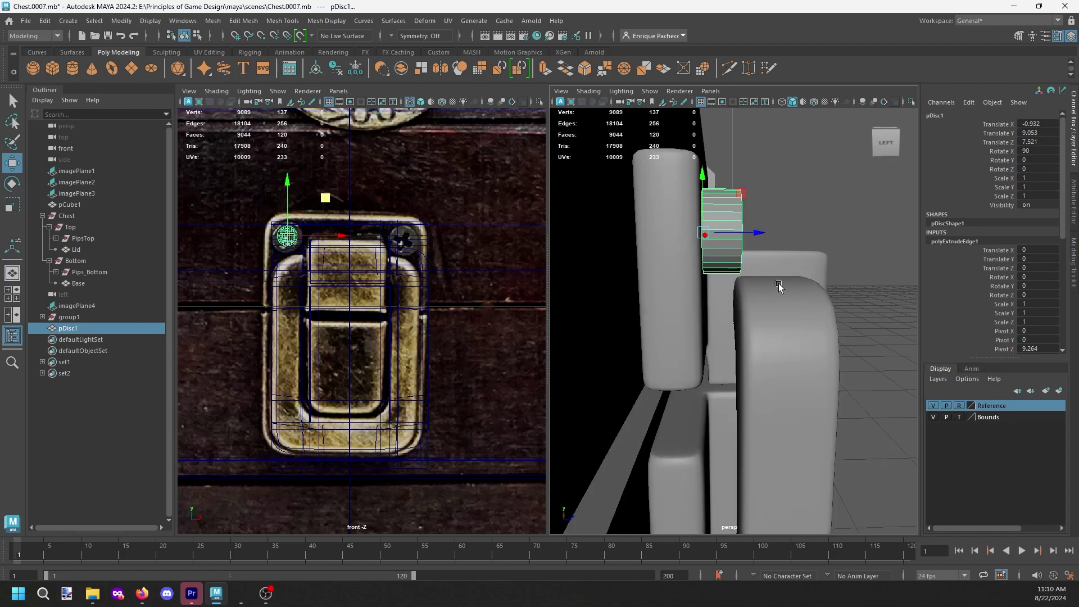
{"action": "key", "text": "r"}
{"action": "left_click_drag", "start_coordinate": [751, 229], "coordinate": [659, 295]}
{"action": "middle_click_drag", "start_coordinate": [659, 296], "coordinate": [790, 369], "text": "alt"}
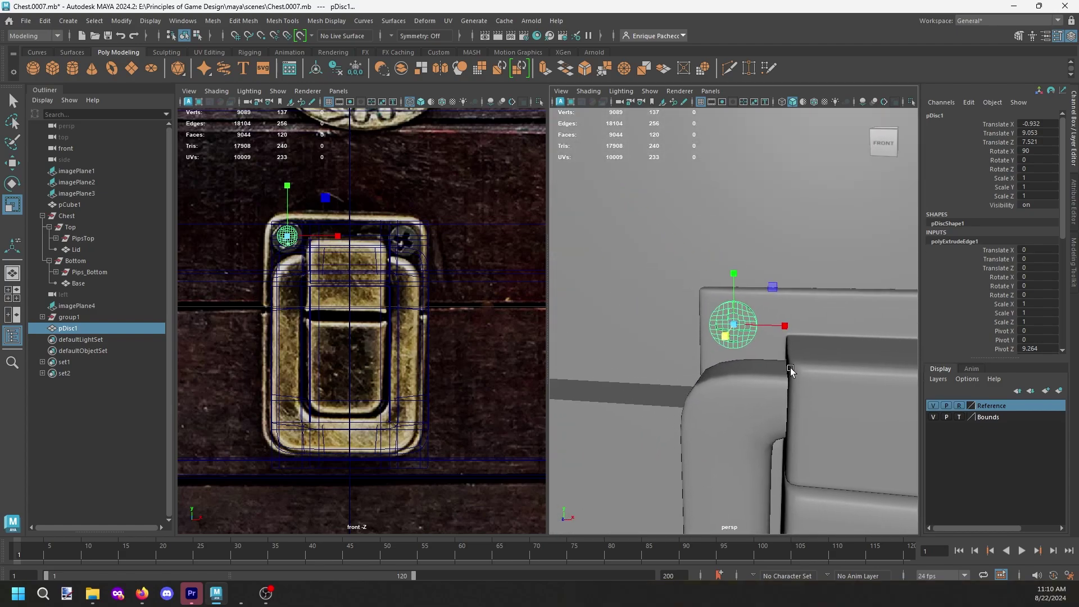
Step: Enlarge the screw head's face slightly without changing its depth, and turn on its smooth mesh preview
{"action": "key", "text": "e"}
{"action": "key", "text": "r"}
{"action": "left_click_drag", "start_coordinate": [770, 287], "coordinate": [774, 287]}
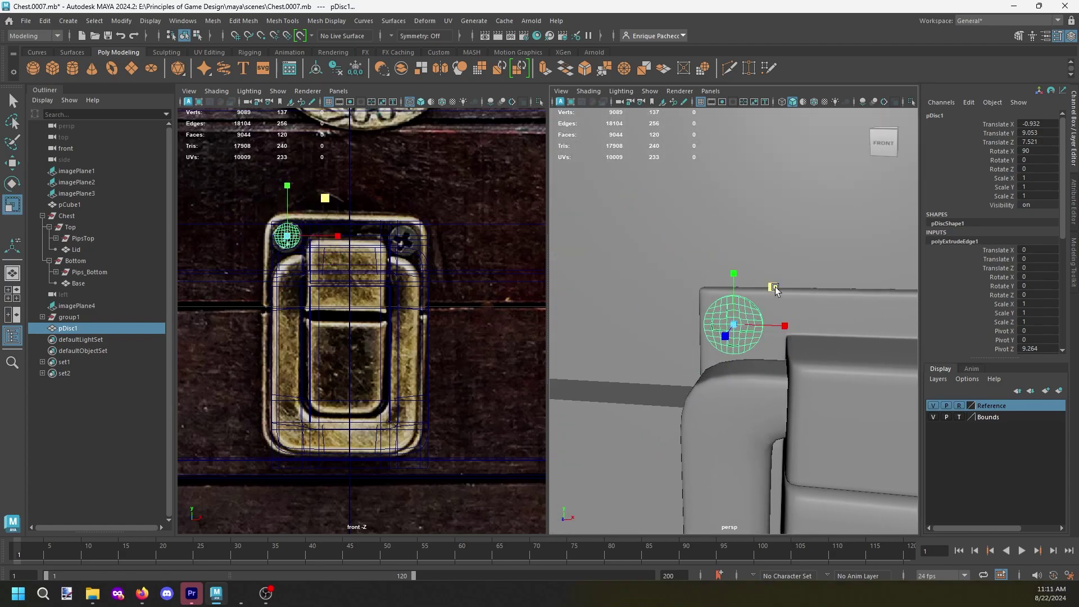
{"action": "key", "text": "3"}
{"action": "left_click", "coordinate": [599, 323]}
{"action": "left_click_drag", "start_coordinate": [655, 399], "coordinate": [720, 395], "text": "alt"}
{"action": "scroll", "coordinate": [720, 396], "scroll_direction": "down", "scroll_amount": 5}
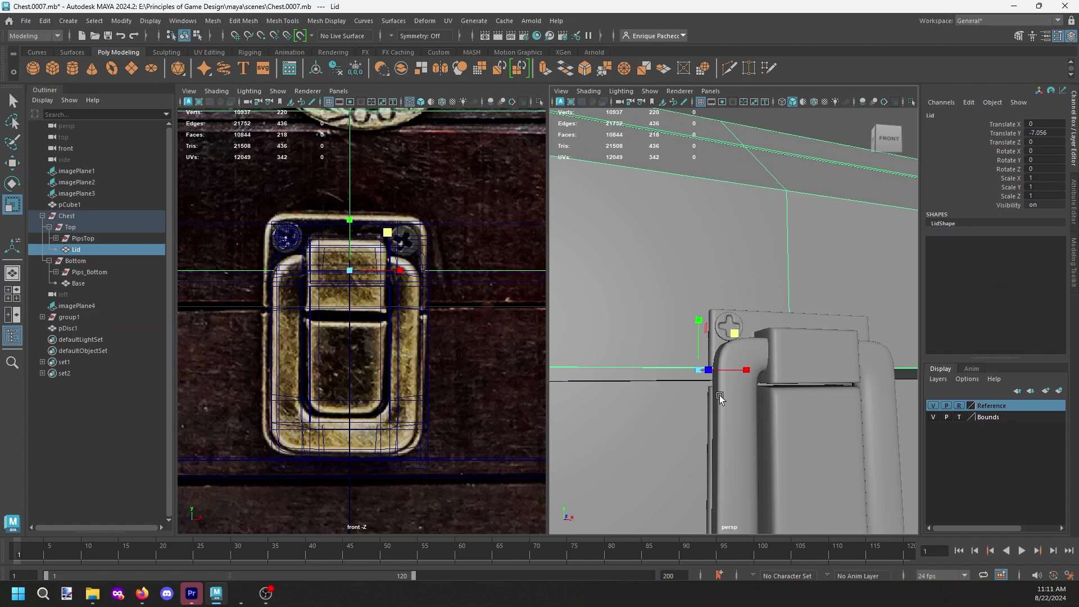
{"action": "left_click_drag", "start_coordinate": [770, 425], "coordinate": [749, 435], "text": "alt"}
{"action": "scroll", "coordinate": [749, 435], "scroll_direction": "down", "scroll_amount": 3}
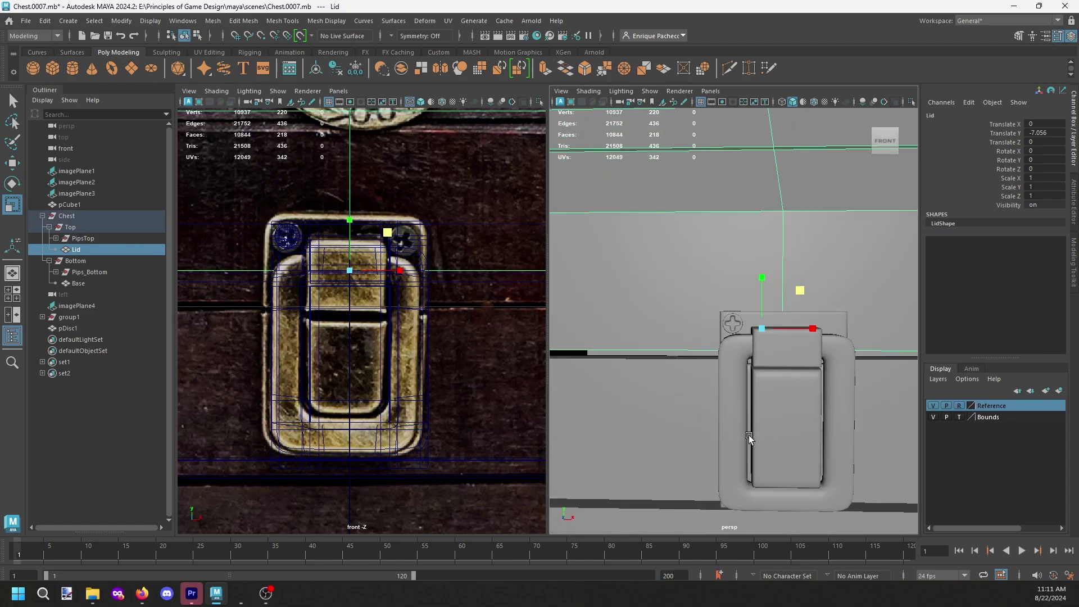
Step: Rotate the screw head about Z to roughly -22.039 degrees so its cross slot sits at an angle
{"action": "left_click", "coordinate": [732, 325]}
{"action": "key", "text": "f"}
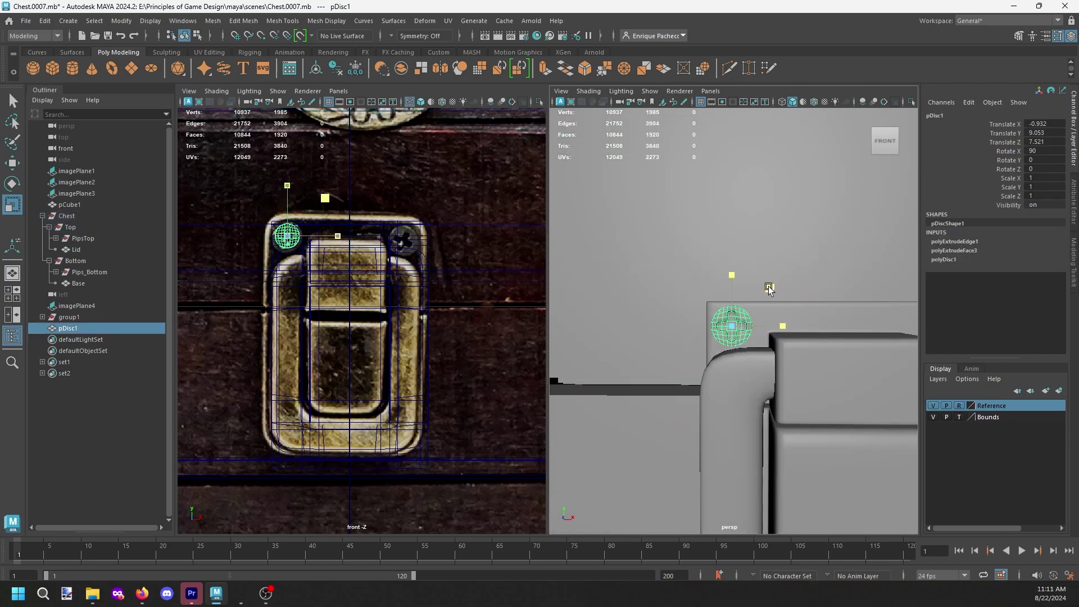
{"action": "key", "text": "e"}
{"action": "scroll", "coordinate": [737, 318], "scroll_direction": "up", "scroll_amount": 2}
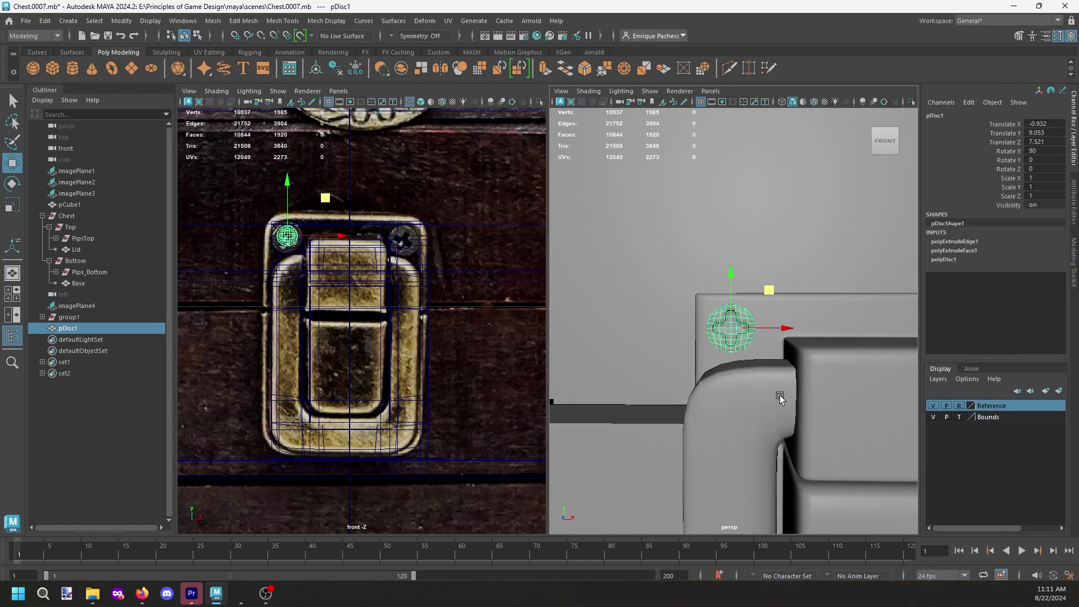
{"action": "left_click_drag", "start_coordinate": [725, 302], "coordinate": [743, 311]}
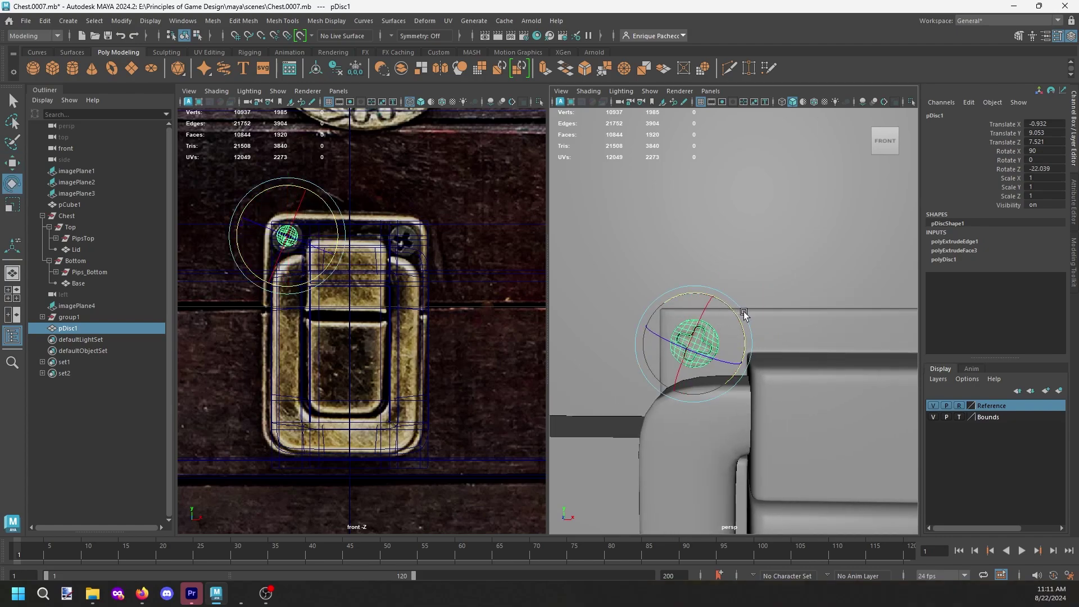
{"action": "key", "text": "w"}
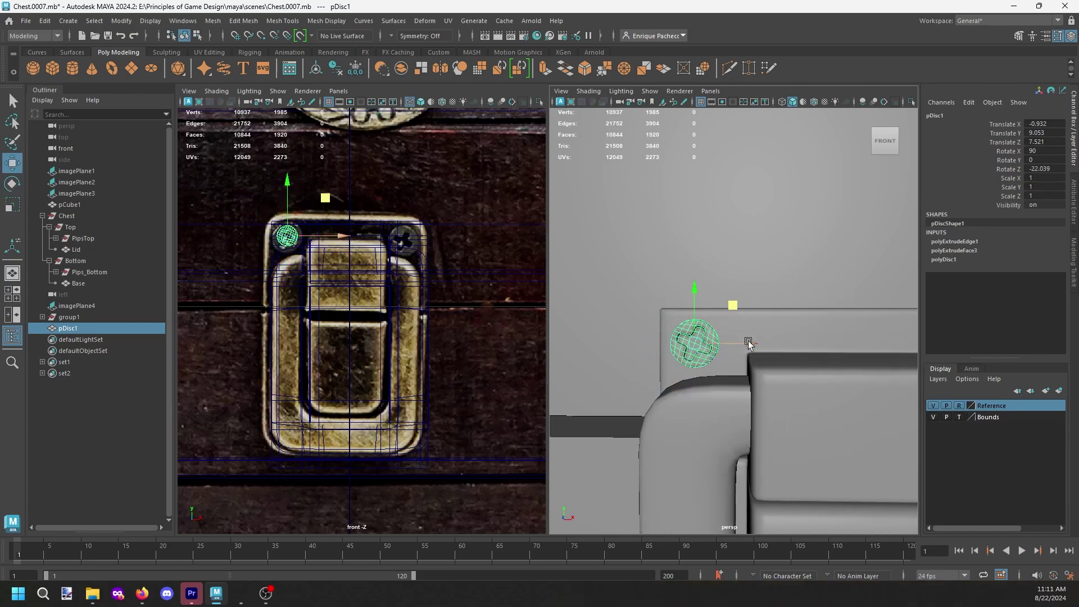
Step: Mirror the screw head across the world X axis in the positive direction, with Combine with Original turned off
{"action": "left_click", "coordinate": [216, 21]}
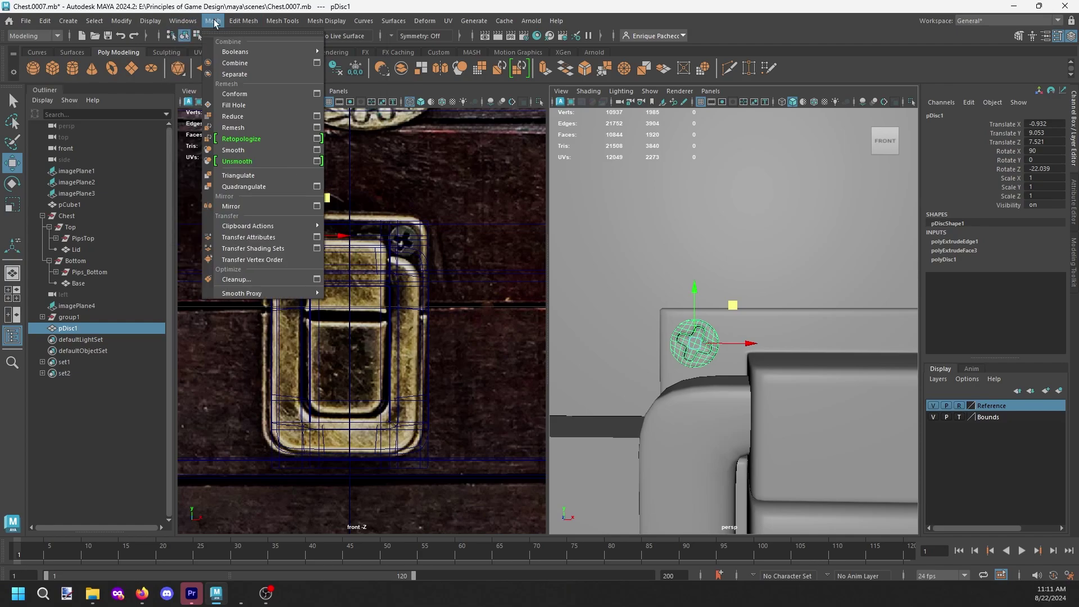
{"action": "left_click", "coordinate": [316, 207]}
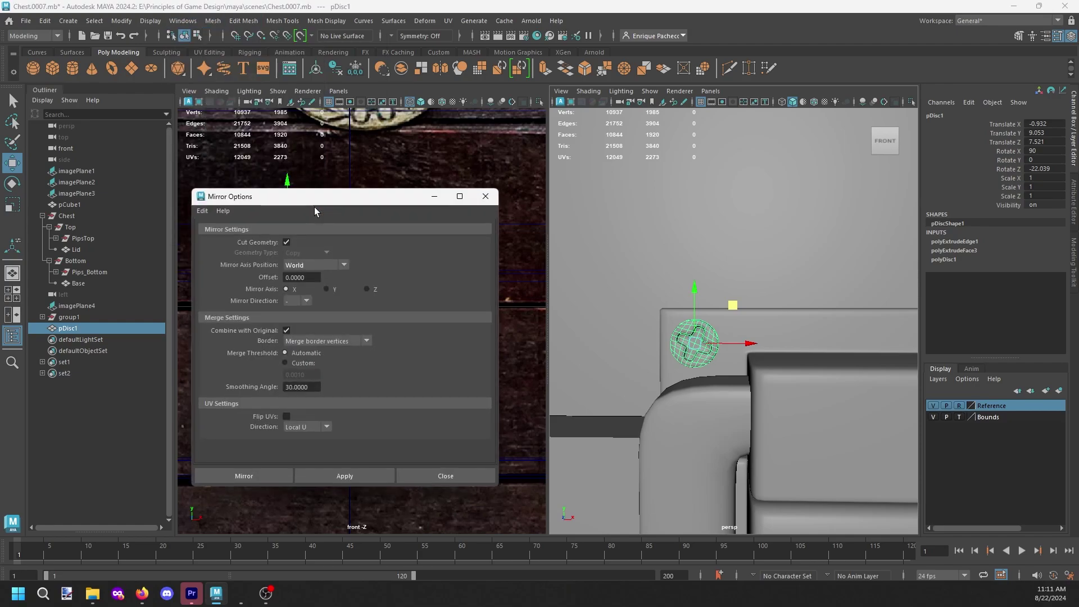
{"action": "left_click", "coordinate": [287, 332]}
{"action": "left_click", "coordinate": [316, 474]}
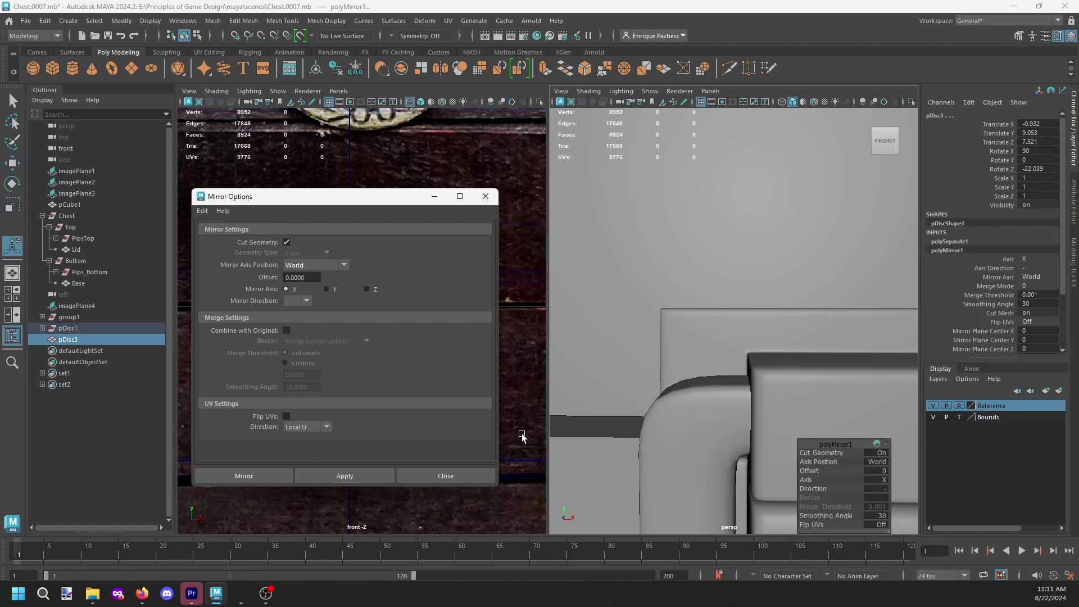
{"action": "scroll", "coordinate": [674, 429], "scroll_direction": "down", "scroll_amount": 8}
{"action": "middle_click_drag", "start_coordinate": [675, 429], "coordinate": [644, 390], "text": "alt"}
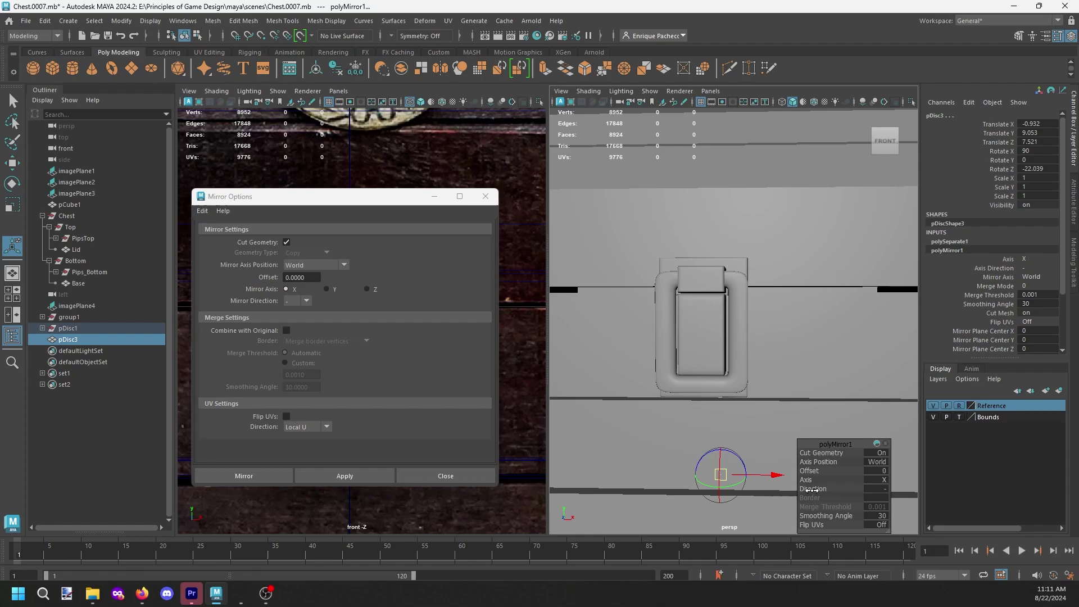
{"action": "left_click_drag", "start_coordinate": [885, 489], "coordinate": [753, 503]}
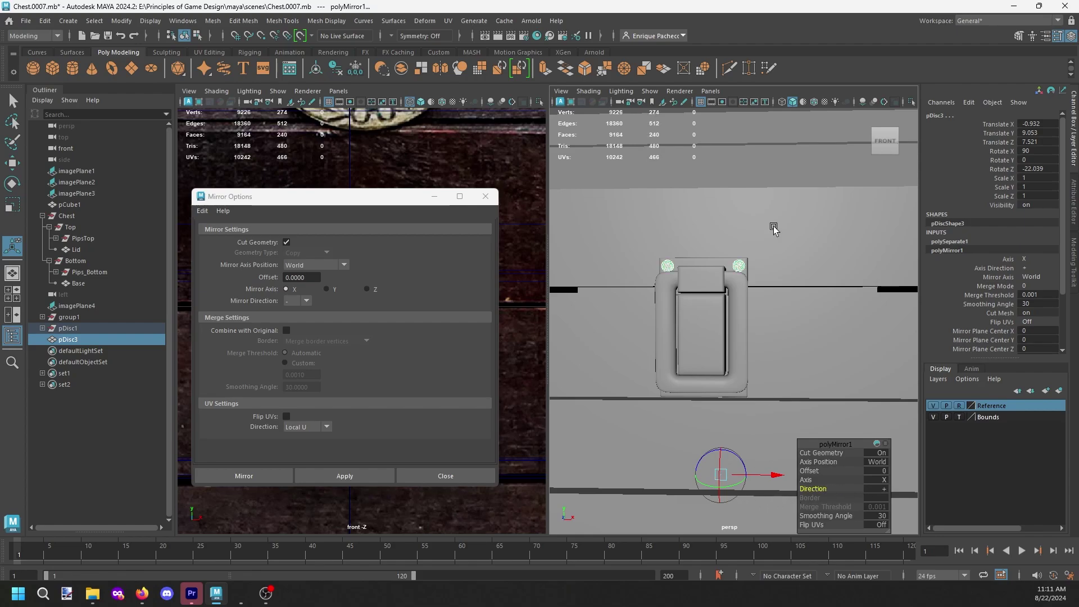
Step: Center the pivot of the mirrored screw head at the back plate's upper-right corner
{"action": "scroll", "coordinate": [752, 219], "scroll_direction": "up", "scroll_amount": 6}
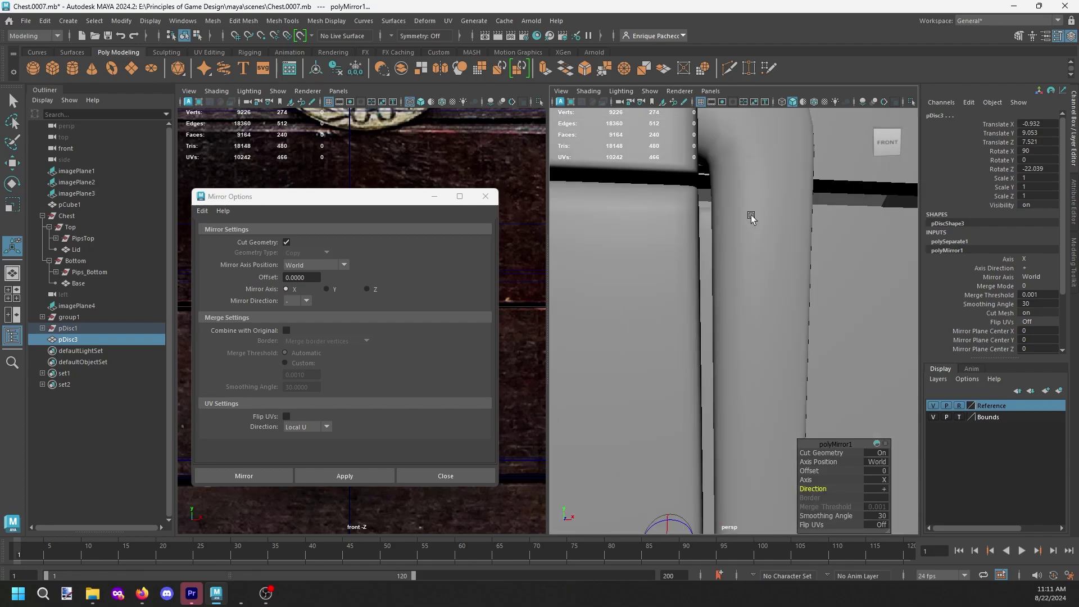
{"action": "scroll", "coordinate": [752, 217], "scroll_direction": "down", "scroll_amount": 6}
{"action": "left_click", "coordinate": [745, 196]}
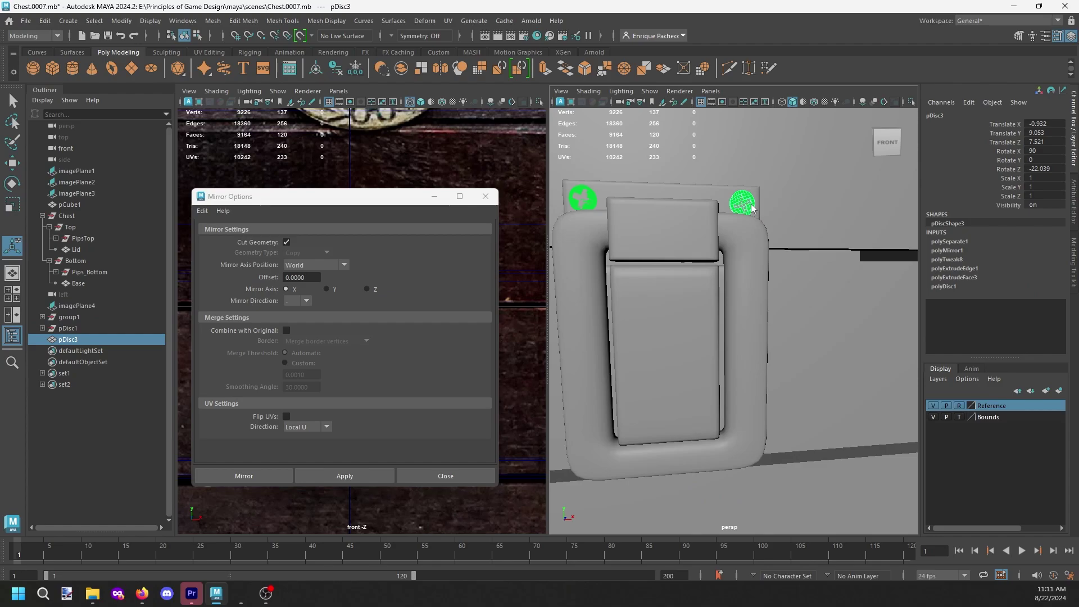
{"action": "right_click_drag", "start_coordinate": [752, 205], "coordinate": [778, 186]}
{"action": "scroll", "coordinate": [767, 203], "scroll_direction": "up", "scroll_amount": 3}
{"action": "key", "text": "r"}
{"action": "middle_click_drag", "start_coordinate": [756, 178], "coordinate": [777, 286], "text": "alt"}
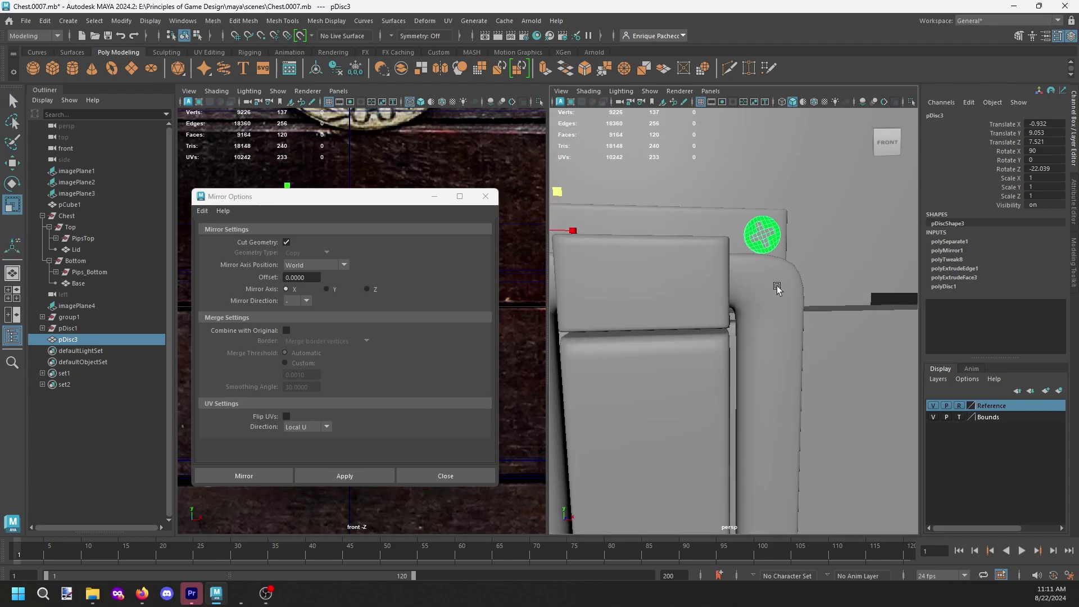
{"action": "key", "text": "e"}
{"action": "left_click", "coordinate": [122, 21]}
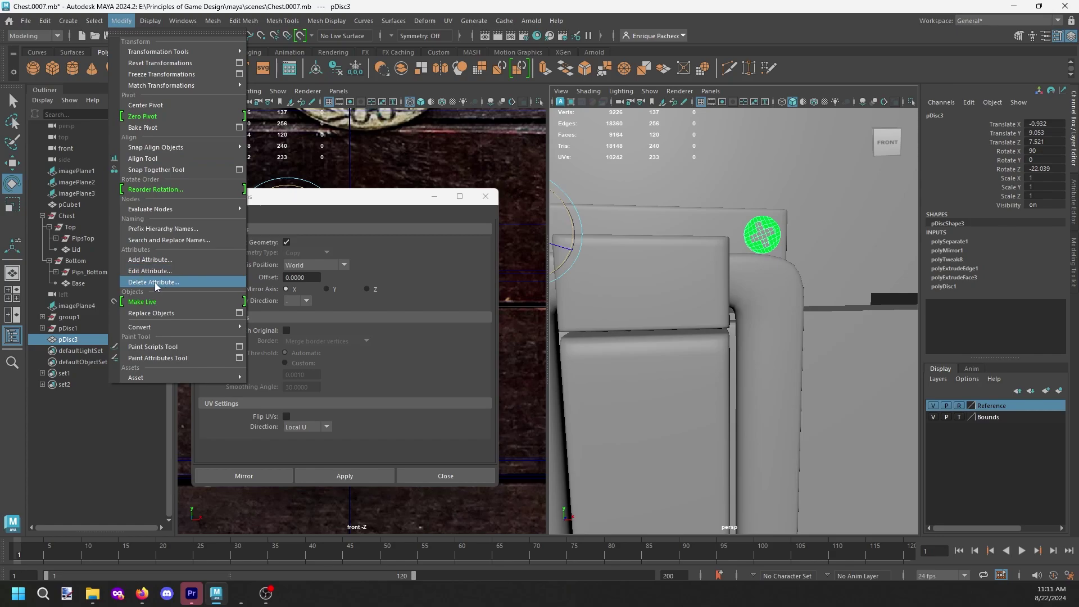
{"action": "left_click", "coordinate": [190, 104]}
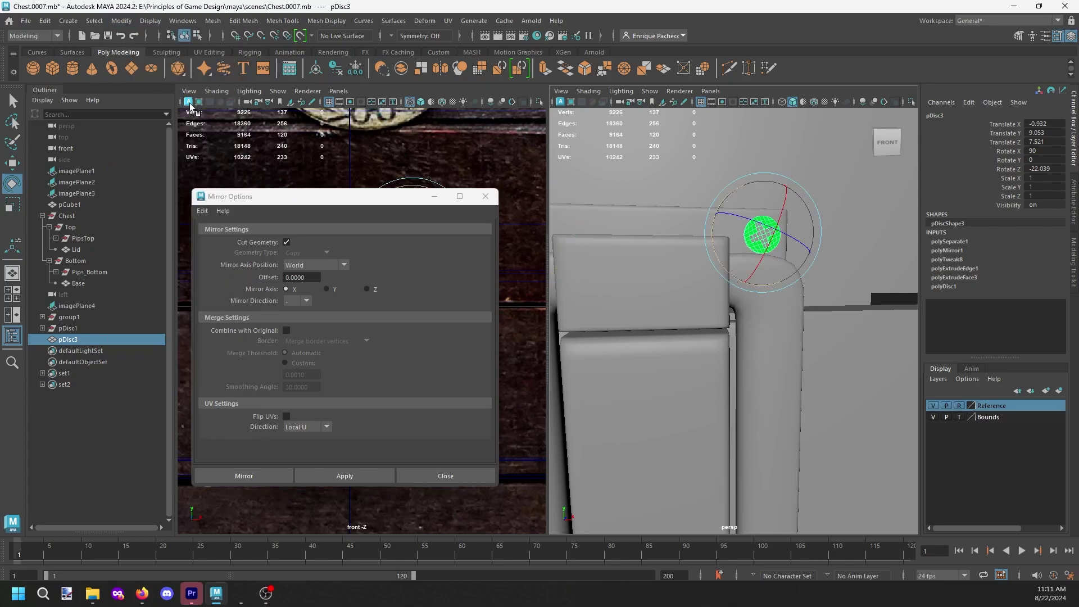
Step: Rotate the upper-right screw head about Z to roughly -131.021 degrees so its cross slot differs from the other screw's
{"action": "left_click_drag", "start_coordinate": [713, 242], "coordinate": [715, 204]}
{"action": "middle_click_drag", "start_coordinate": [725, 268], "coordinate": [813, 292], "text": "alt"}
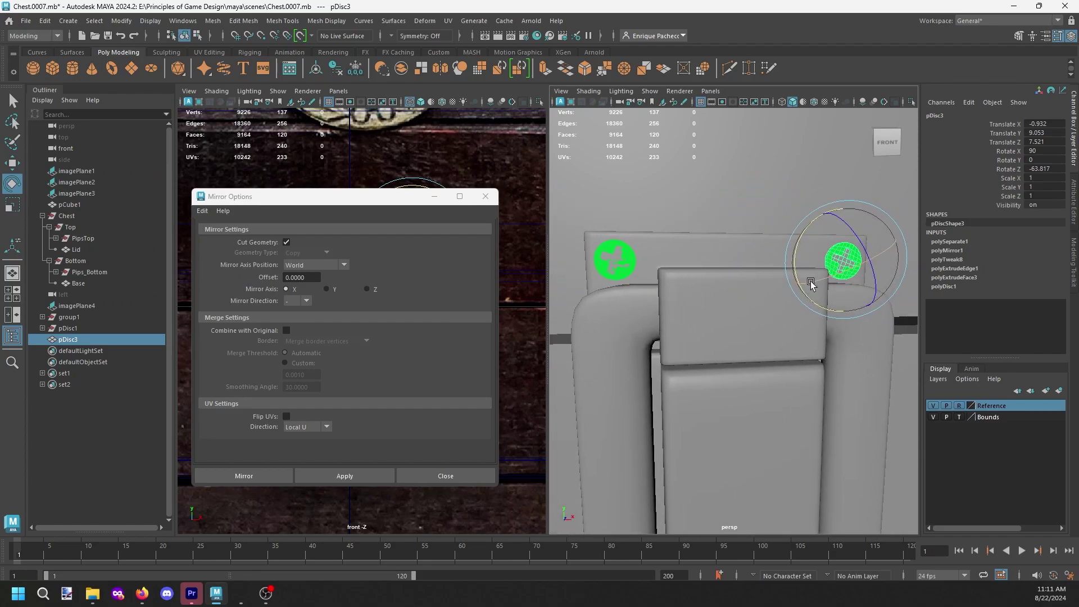
{"action": "left_click_drag", "start_coordinate": [802, 293], "coordinate": [791, 236]}
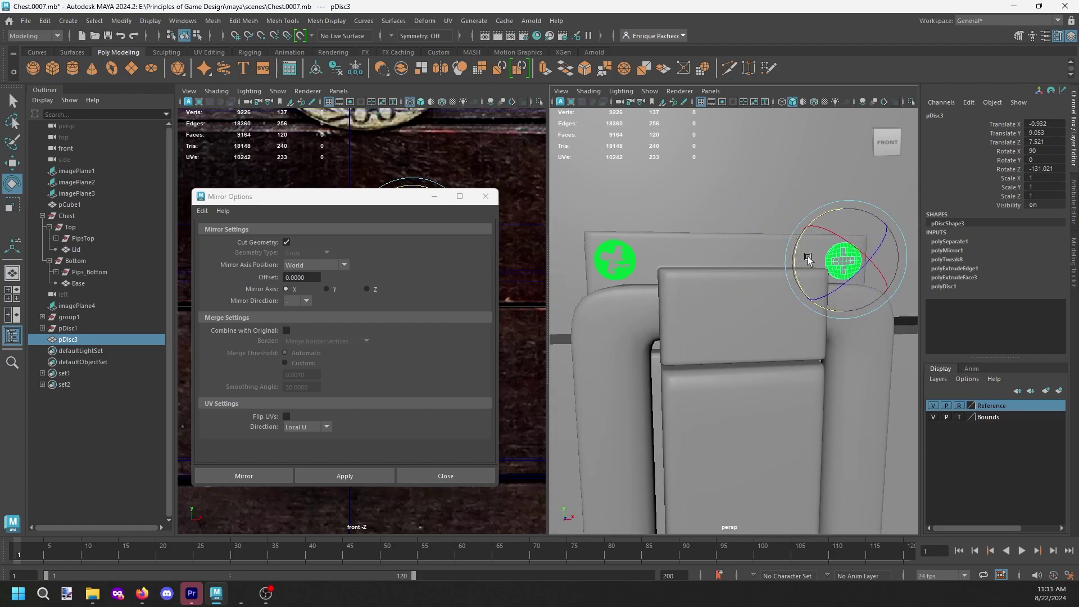
{"action": "key", "text": "q"}
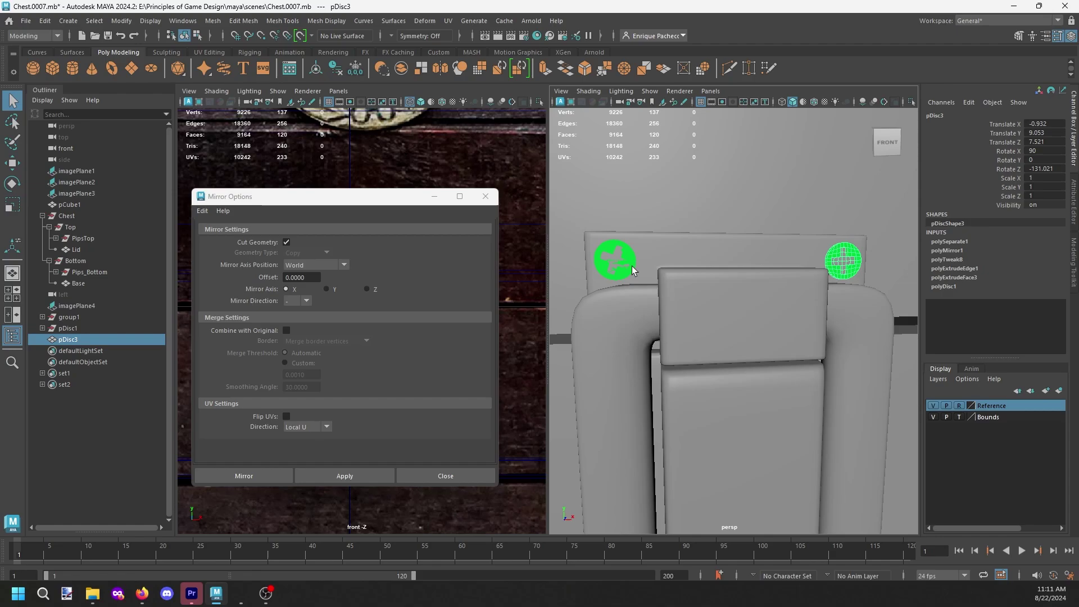
Step: Assign the existing standardSurface1 material to both screw heads
{"action": "left_click", "coordinate": [633, 270], "text": "shift"}
{"action": "right_click", "coordinate": [714, 201]}
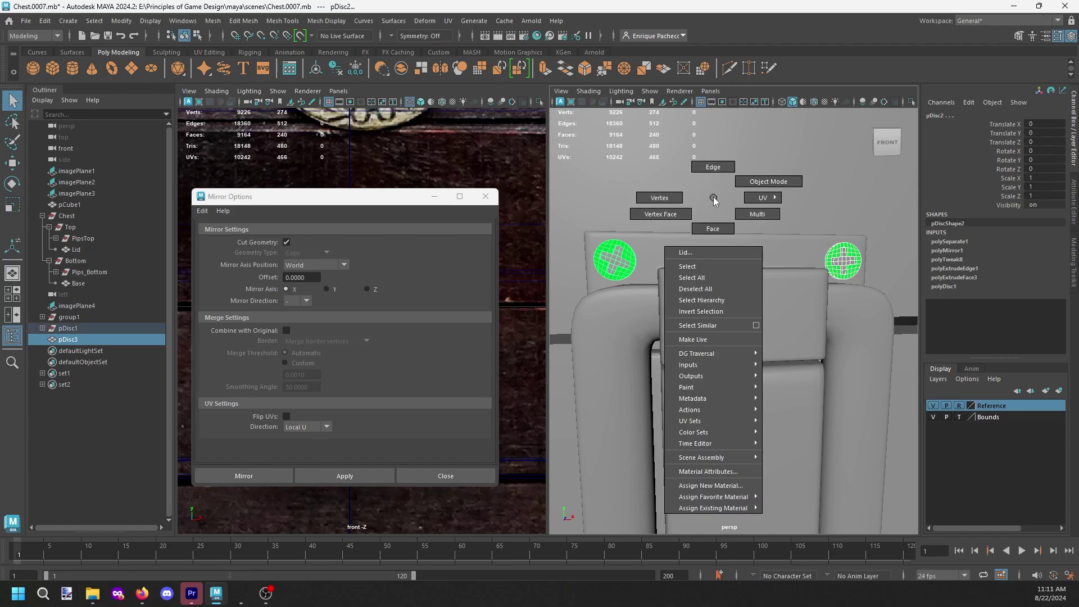
{"action": "mouse_move", "coordinate": [712, 509]}
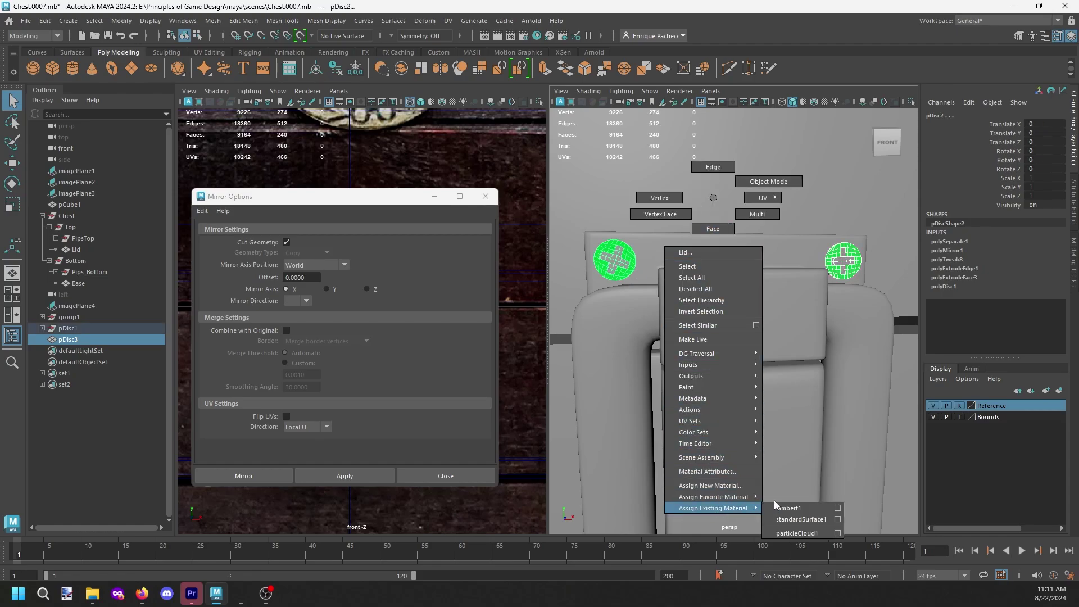
{"action": "left_click", "coordinate": [787, 518]}
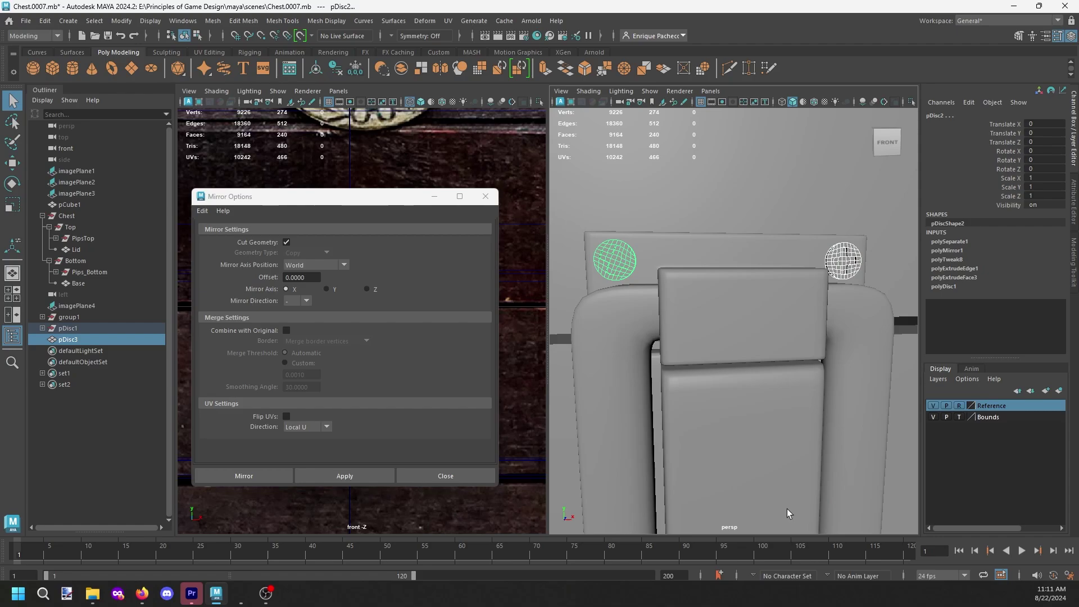
Step: Delete the construction history of the latch's rounded frame and its plate-and-block body
{"action": "left_click", "coordinate": [825, 417]}
{"action": "mouse_move", "coordinate": [778, 397]}
{"action": "left_mouse_down", "text": "alt"}
{"action": "mouse_move", "coordinate": [854, 415]}
{"action": "mouse_move", "coordinate": [761, 404]}
{"action": "mouse_move", "coordinate": [821, 380]}
{"action": "mouse_move", "coordinate": [737, 399]}
{"action": "mouse_move", "coordinate": [766, 407]}
{"action": "left_mouse_up", "text": "alt"}
{"action": "scroll", "coordinate": [777, 400], "scroll_direction": "down", "scroll_amount": 5}
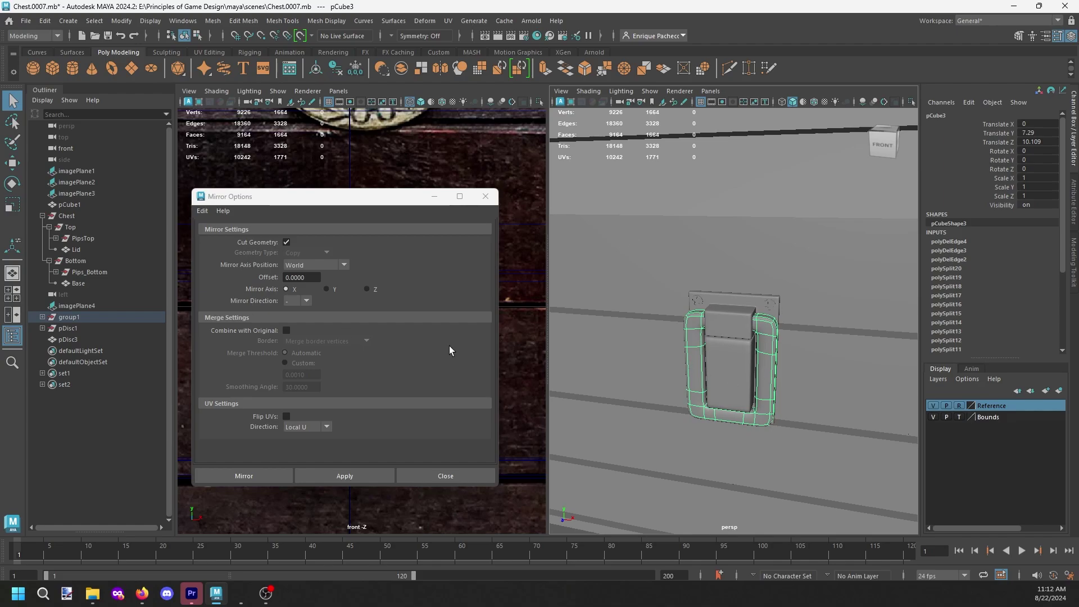
{"action": "left_click_drag", "start_coordinate": [731, 337], "coordinate": [793, 326], "text": "alt"}
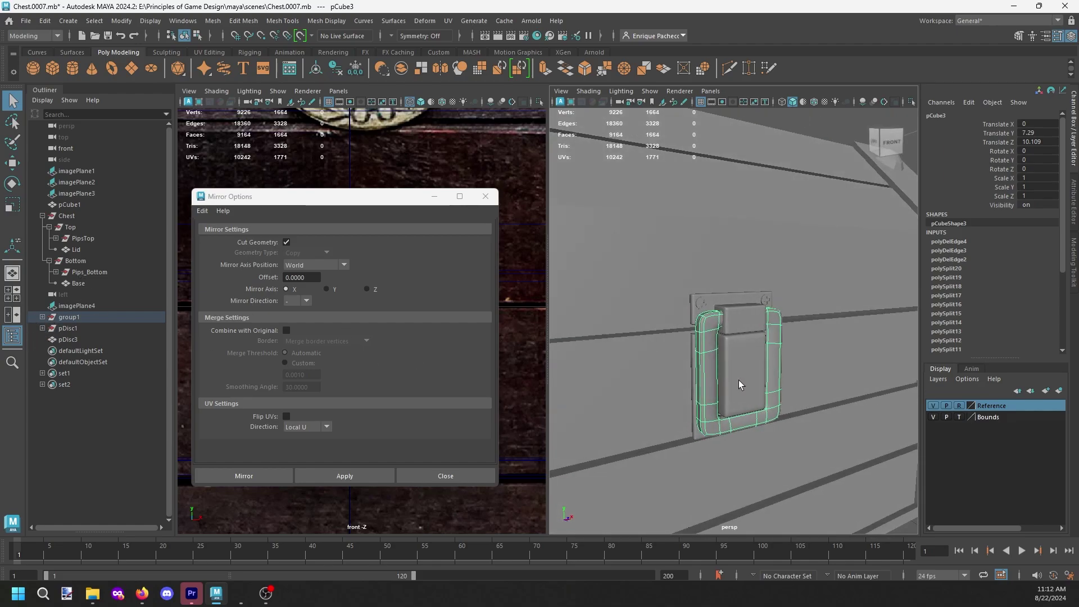
{"action": "left_click", "coordinate": [744, 353]}
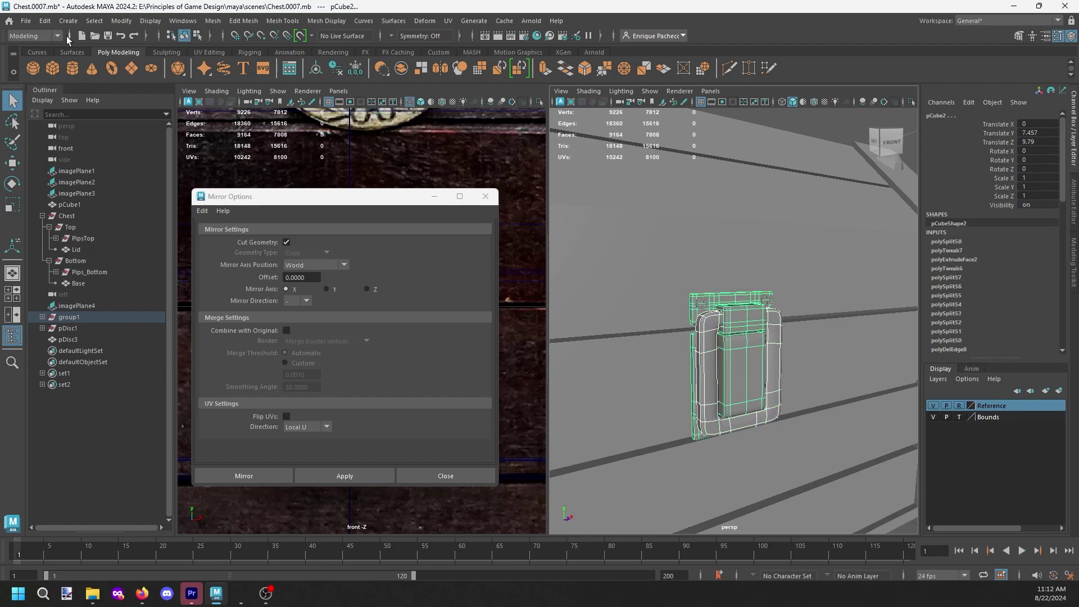
{"action": "left_click", "coordinate": [45, 21]}
{"action": "mouse_move", "coordinate": [90, 157]}
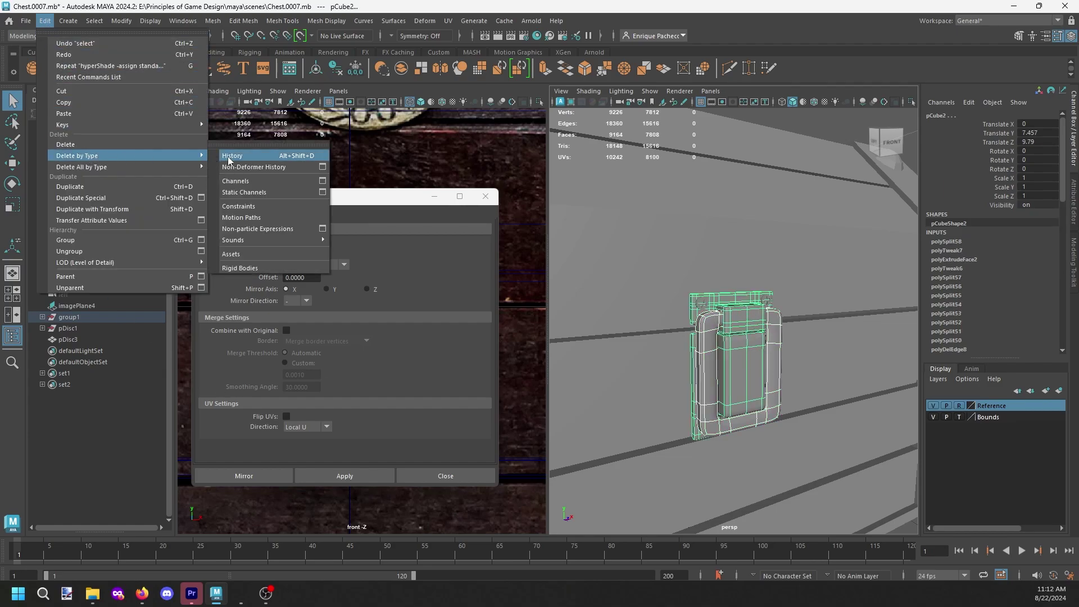
{"action": "left_click", "coordinate": [259, 160]}
Step: Delete the construction history of the latch group together with both screw heads, pDisc2 and pDisc3
{"action": "left_click", "coordinate": [43, 328]}
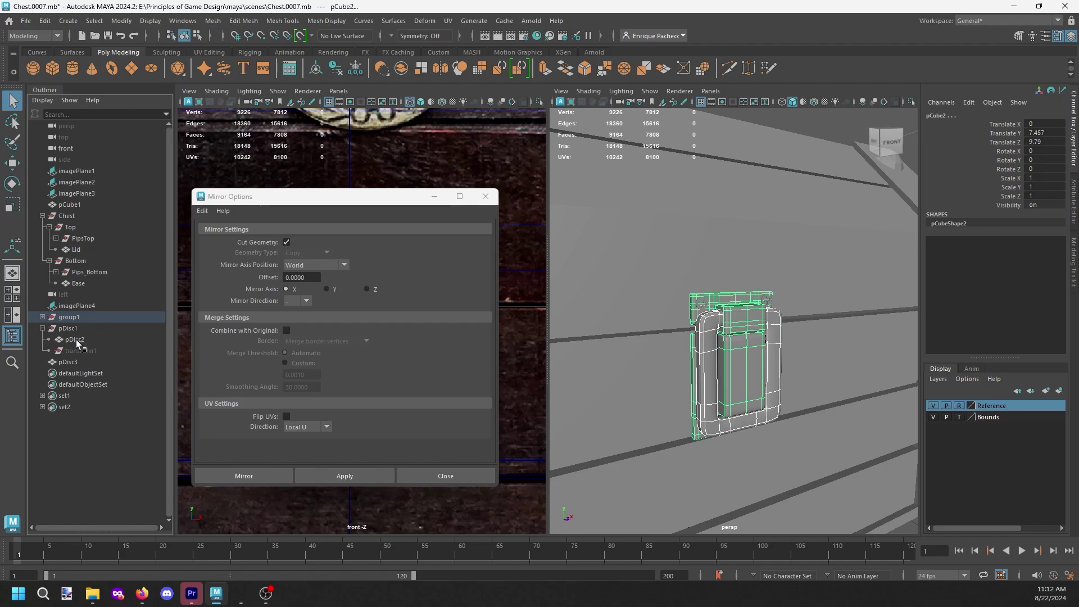
{"action": "left_click", "coordinate": [57, 340]}
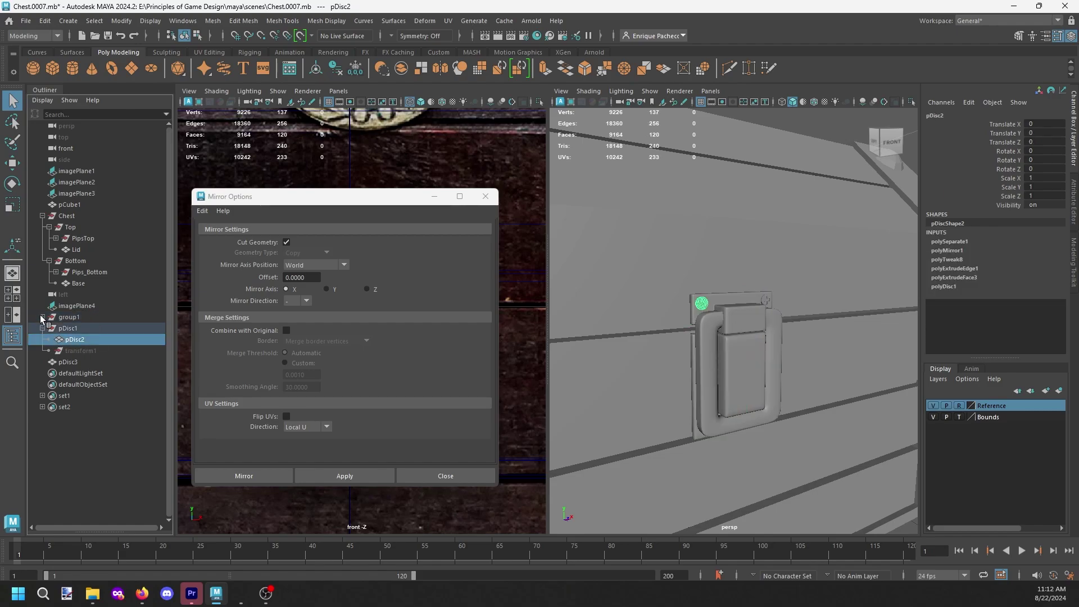
{"action": "left_click", "coordinate": [42, 317]}
{"action": "left_click", "coordinate": [69, 317], "text": "shift"}
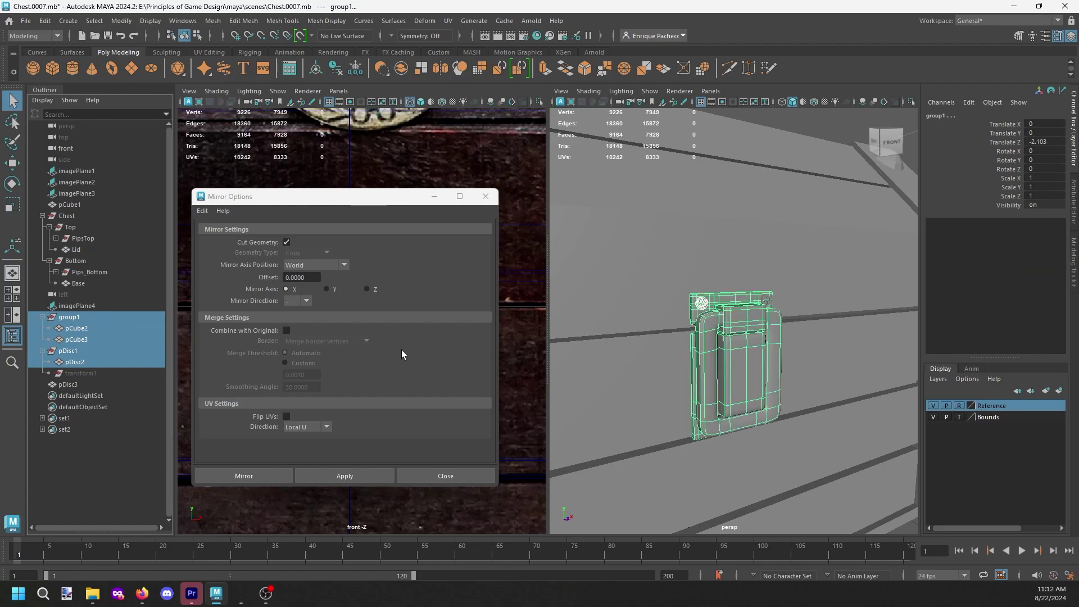
{"action": "key", "text": "f"}
{"action": "left_click", "coordinate": [83, 385], "text": "ctrl"}
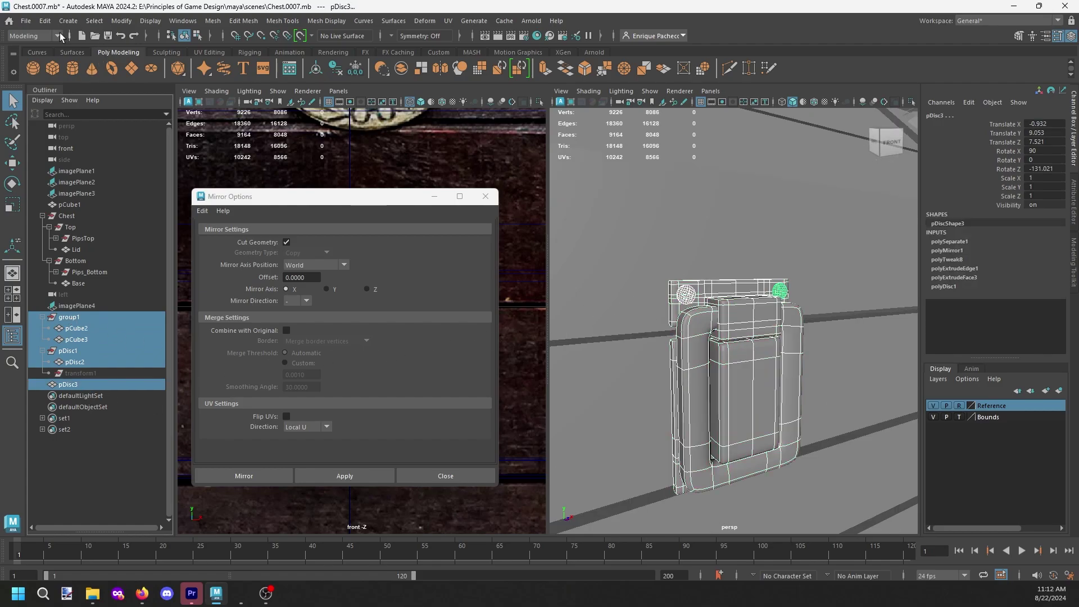
{"action": "left_click", "coordinate": [44, 21]}
{"action": "mouse_move", "coordinate": [92, 162]}
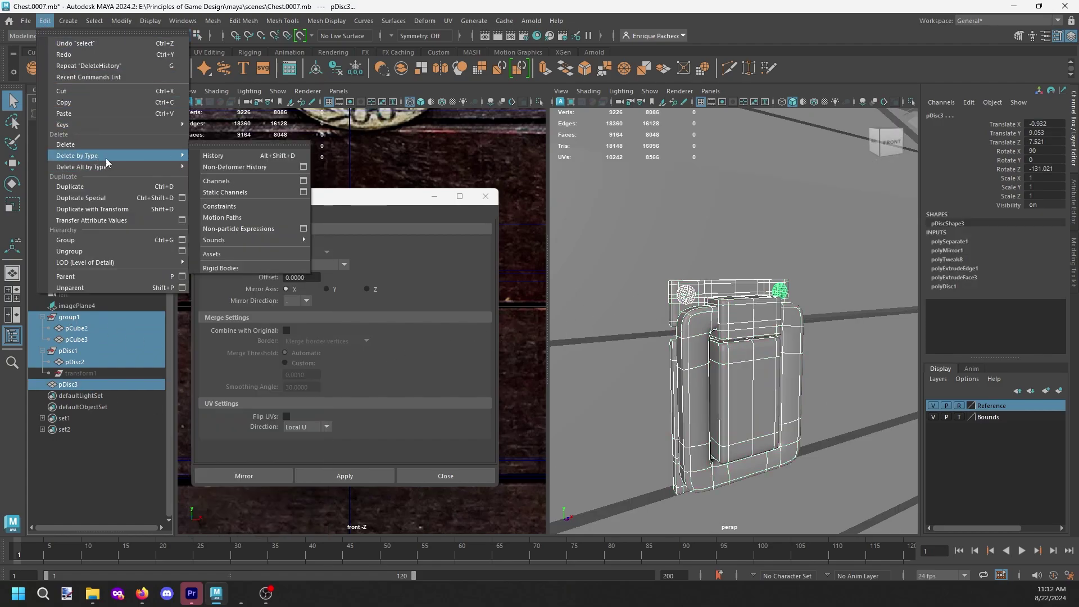
{"action": "left_click", "coordinate": [211, 159]}
{"action": "scroll", "coordinate": [747, 306], "scroll_direction": "up", "scroll_amount": 3}
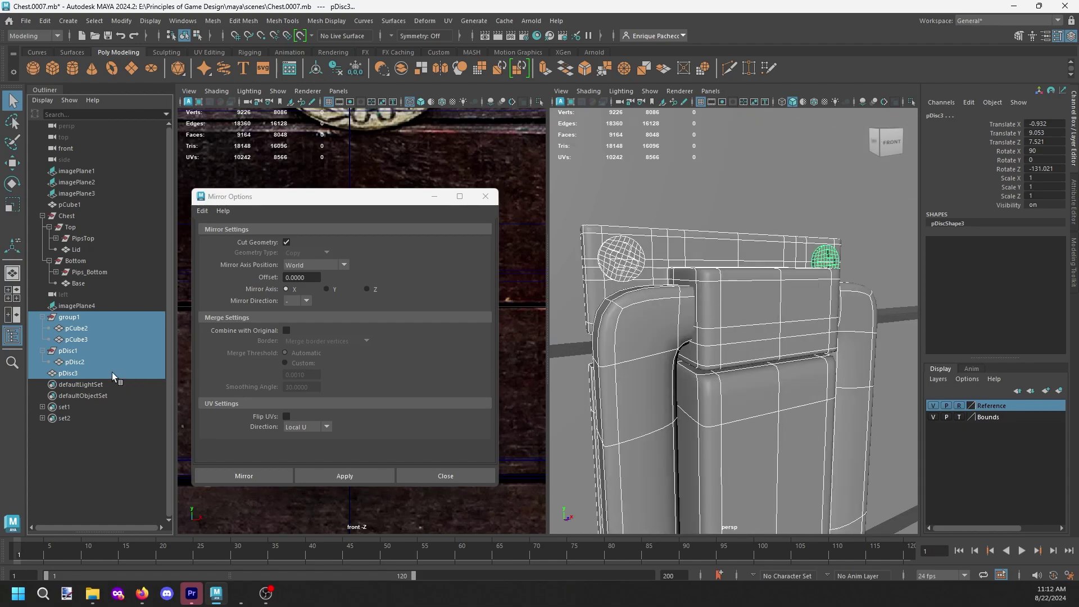
{"action": "left_click", "coordinate": [76, 363]}
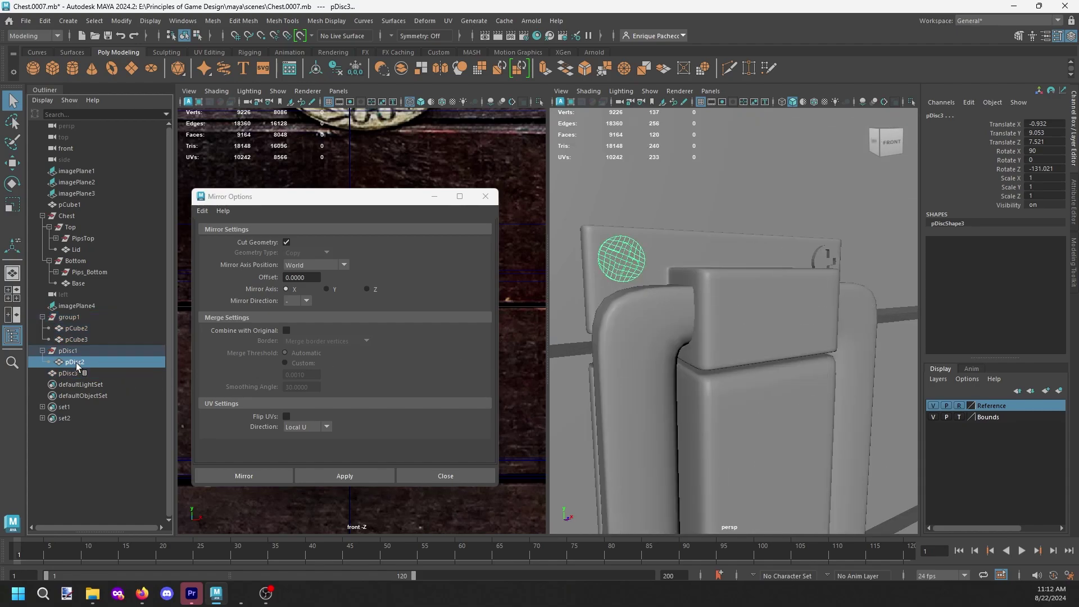
{"action": "left_click", "coordinate": [632, 317]}
{"action": "left_click", "coordinate": [746, 294], "text": "shift"}
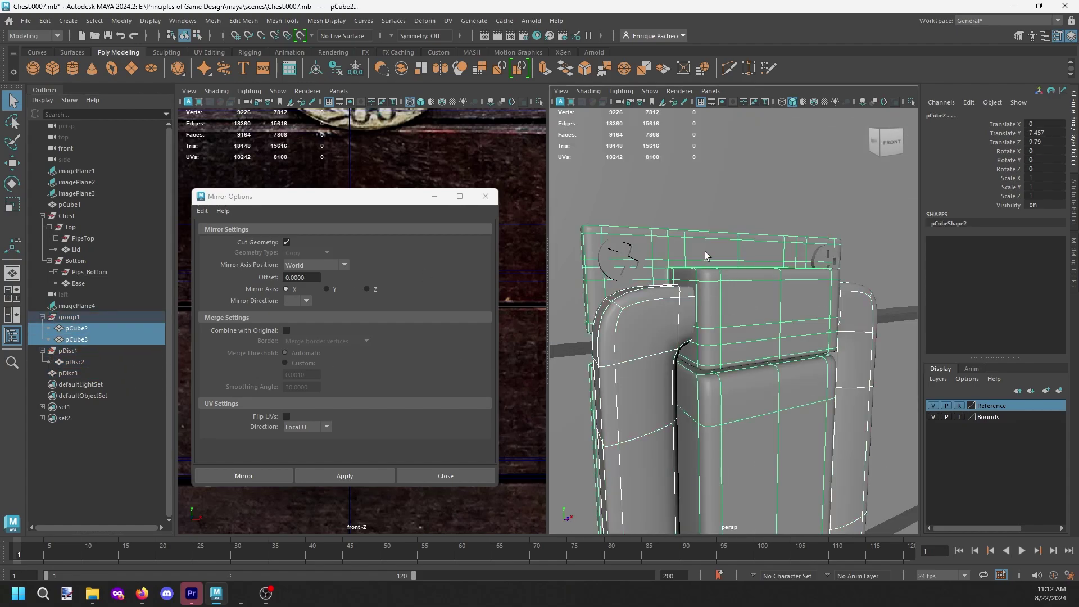
{"action": "left_click", "coordinate": [630, 258], "text": "shift"}
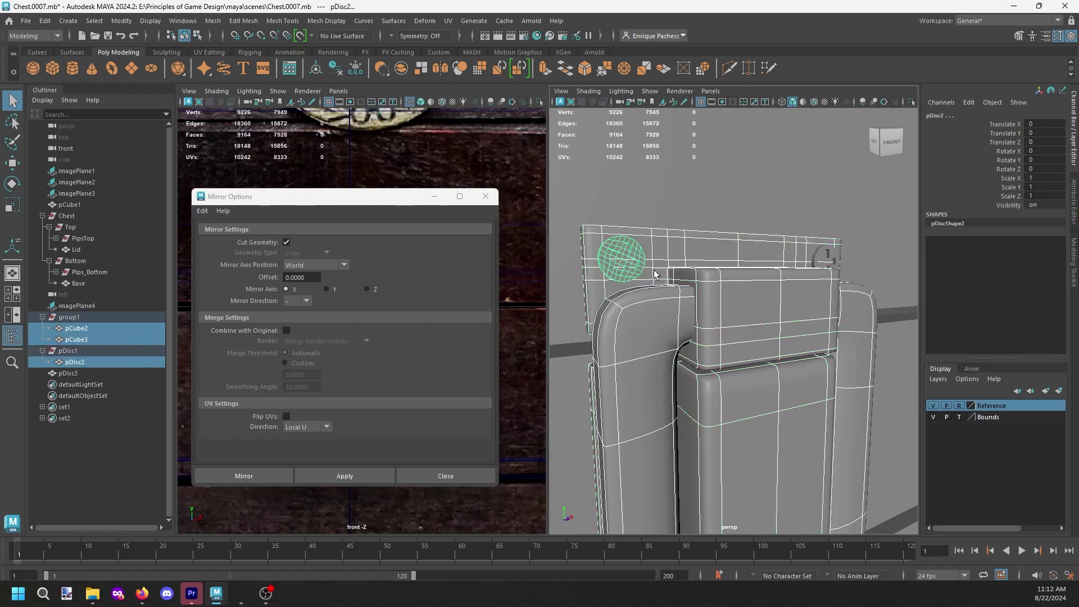
{"action": "left_click", "coordinate": [821, 258], "text": "shift"}
Step: Separate the latch body mesh pCube2 into its upper and lower pieces
{"action": "left_click_drag", "start_coordinate": [746, 383], "coordinate": [770, 364], "text": "alt"}
{"action": "right_click_drag", "start_coordinate": [767, 369], "coordinate": [769, 321]}
{"action": "double_click", "coordinate": [771, 394]}
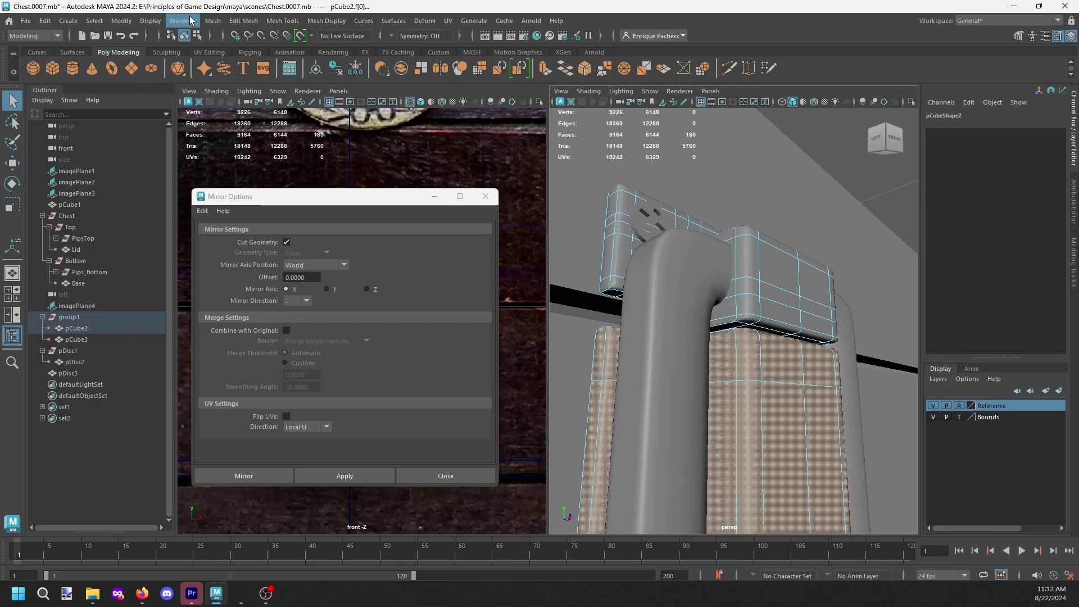
{"action": "left_click", "coordinate": [244, 21]}
{"action": "mouse_move", "coordinate": [217, 21]}
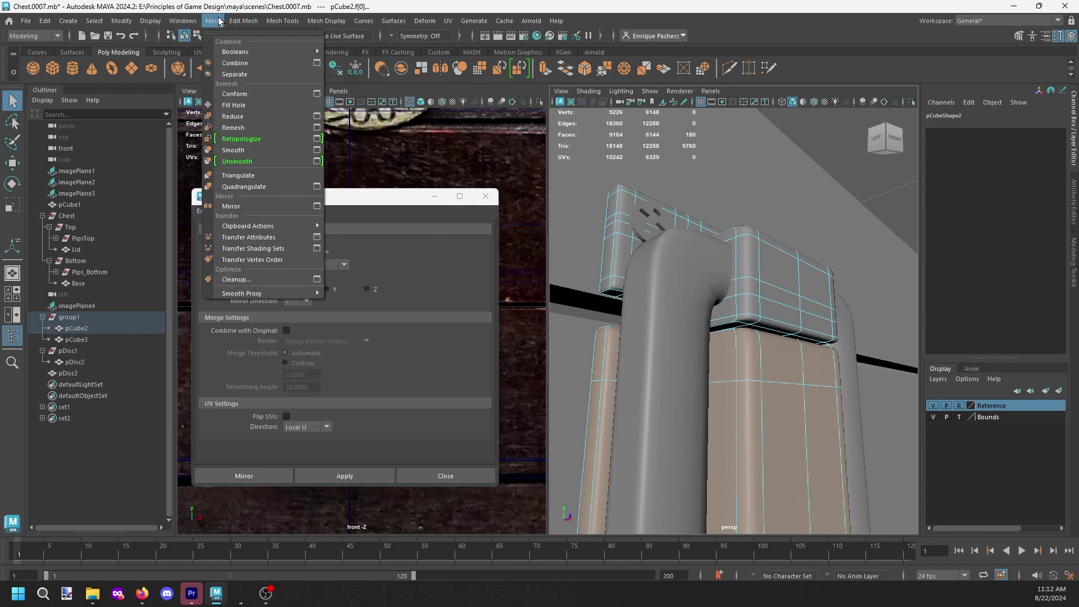
{"action": "left_click", "coordinate": [230, 75]}
Step: Group the latch's upper body piece, the rounded frame and both screw heads
{"action": "left_click_drag", "start_coordinate": [735, 320], "coordinate": [707, 332], "text": "alt"}
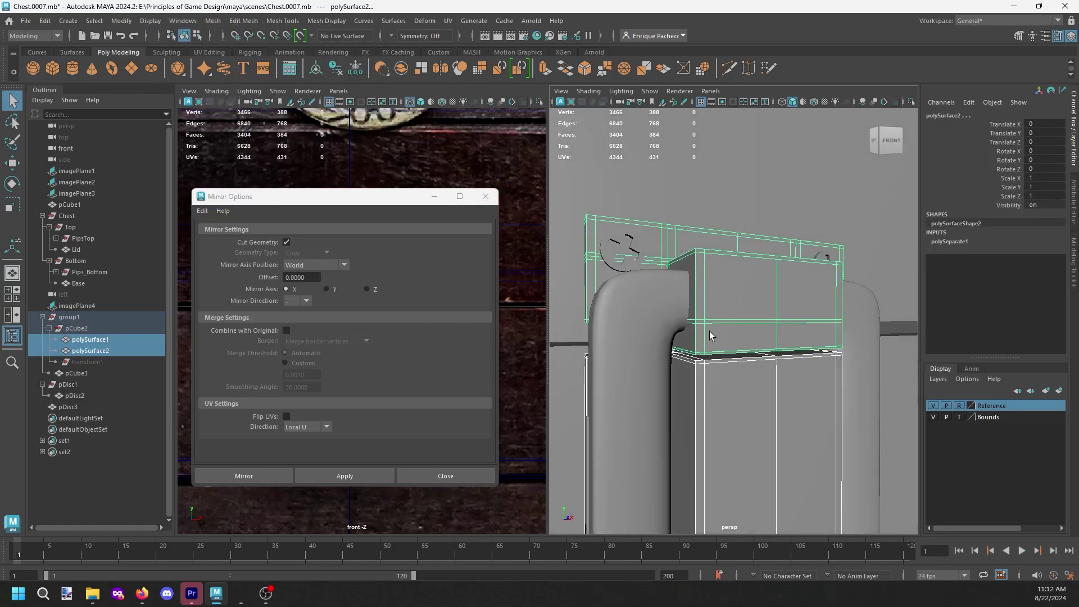
{"action": "left_click", "coordinate": [732, 321]}
{"action": "left_click", "coordinate": [644, 310], "text": "shift"}
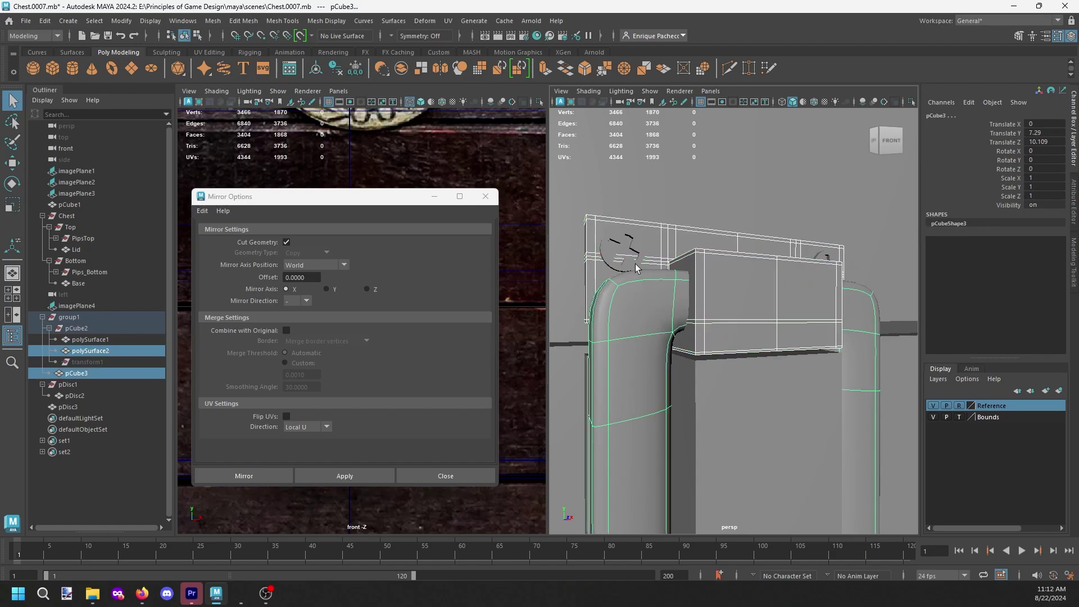
{"action": "left_click", "coordinate": [640, 254], "text": "shift"}
{"action": "left_click_drag", "start_coordinate": [842, 262], "coordinate": [824, 264], "text": "alt"}
{"action": "left_click", "coordinate": [821, 265], "text": "shift"}
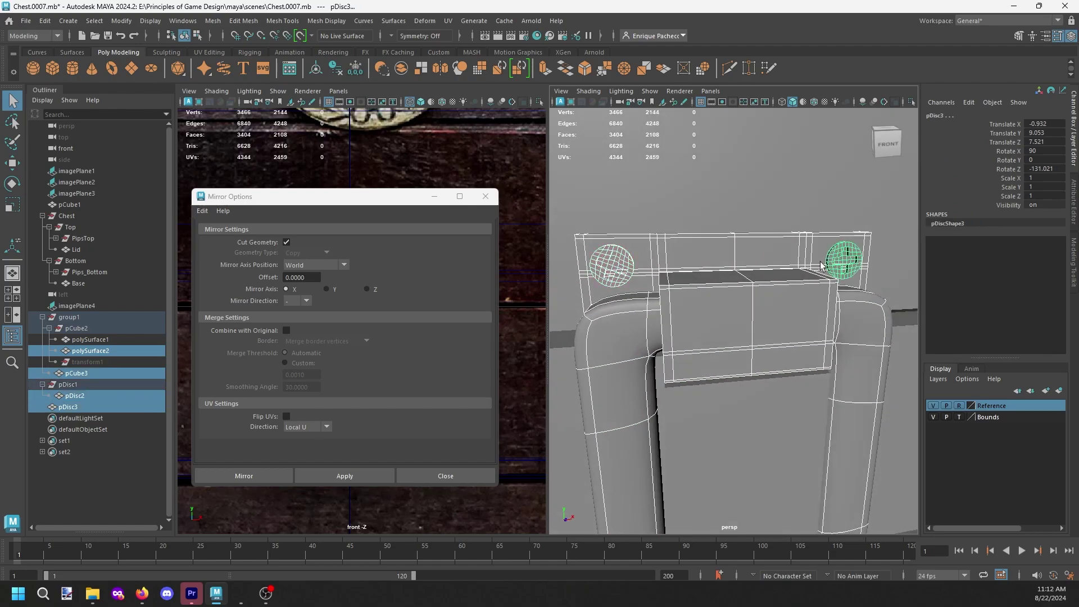
{"action": "key", "text": "ctrl+g"}
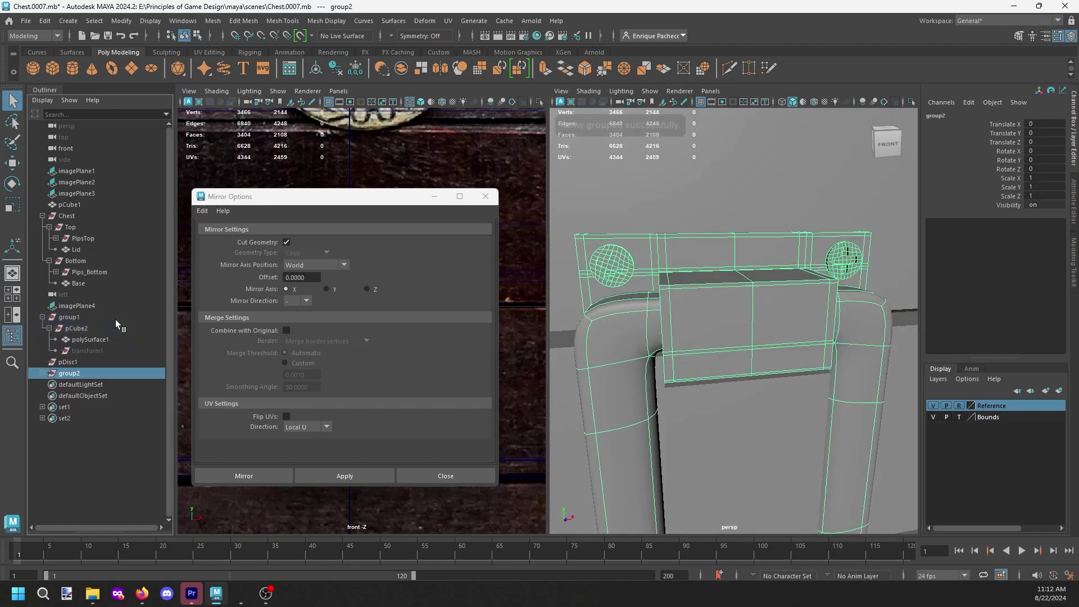
Step: Rename the new group of upper latch parts as Latch_Top
{"action": "double_click", "coordinate": [68, 373]}
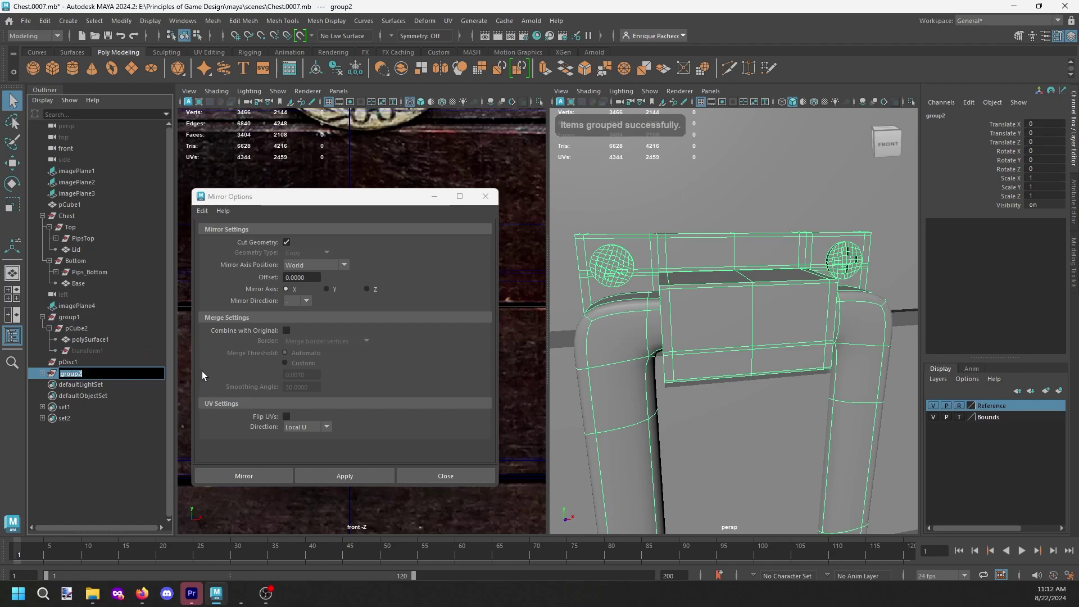
{"action": "type", "text": "Lat"}
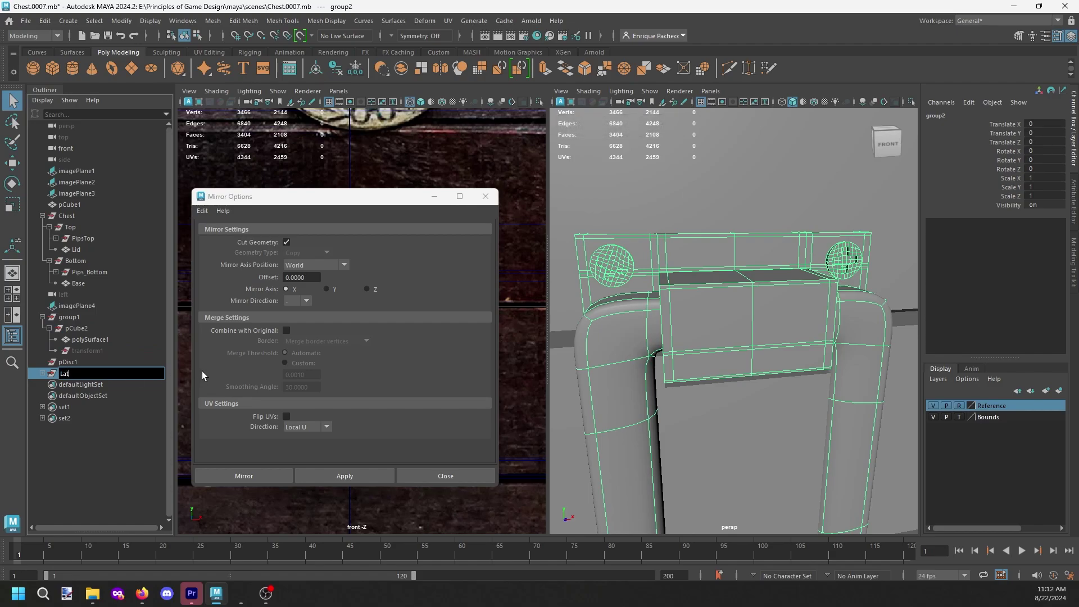
{"action": "type", "text": "ch_Top"}
{"action": "key", "text": "Return"}
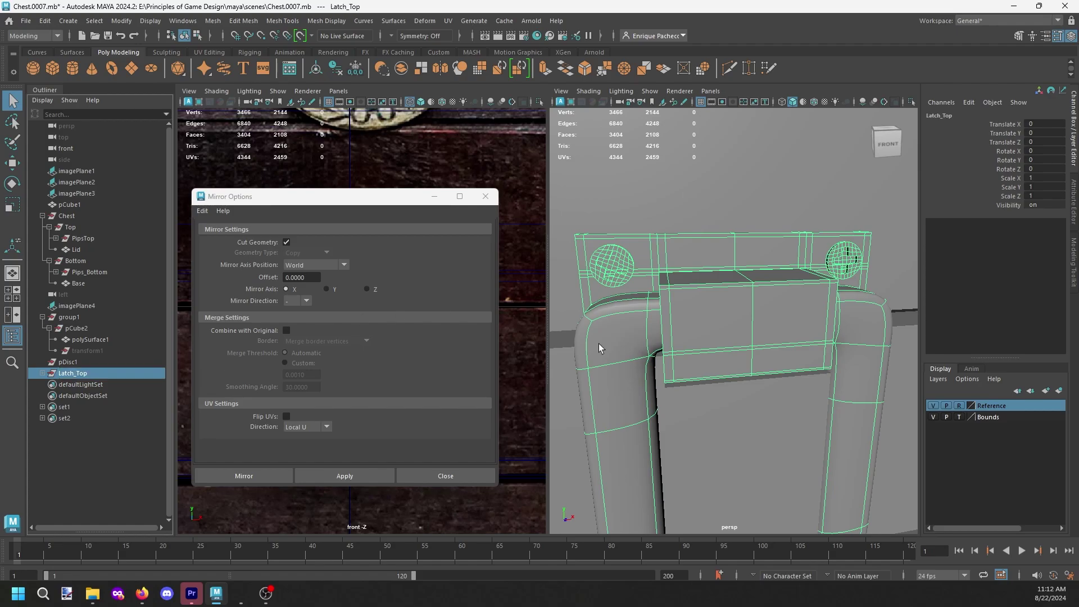
Step: Rename the latch's lower body piece polySurface1 as Latch_Bottom
{"action": "scroll", "coordinate": [723, 403], "scroll_direction": "down", "scroll_amount": 5}
{"action": "left_click_drag", "start_coordinate": [723, 404], "coordinate": [760, 380], "text": "alt"}
{"action": "left_click", "coordinate": [760, 380]}
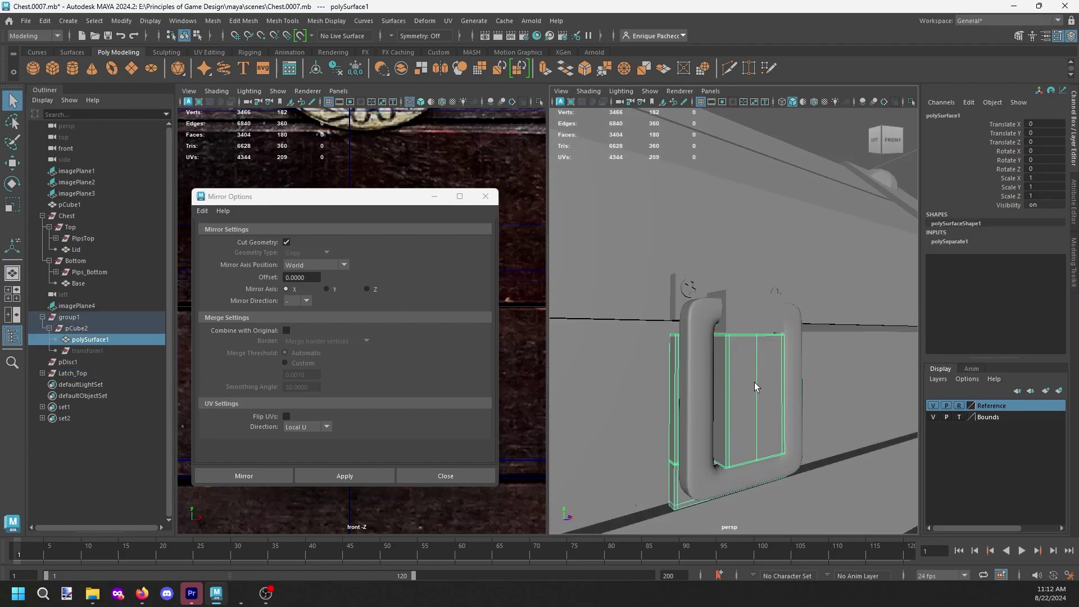
{"action": "double_click", "coordinate": [85, 339]}
{"action": "type", "text": "Latch"}
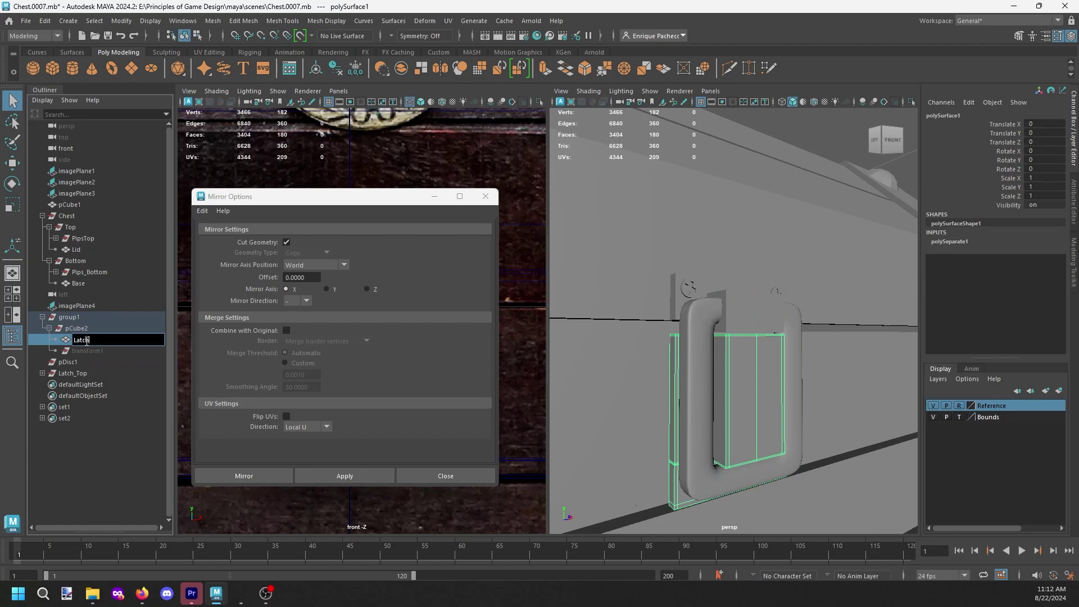
{"action": "type", "text": "_Bottom"}
{"action": "key", "text": "Return"}
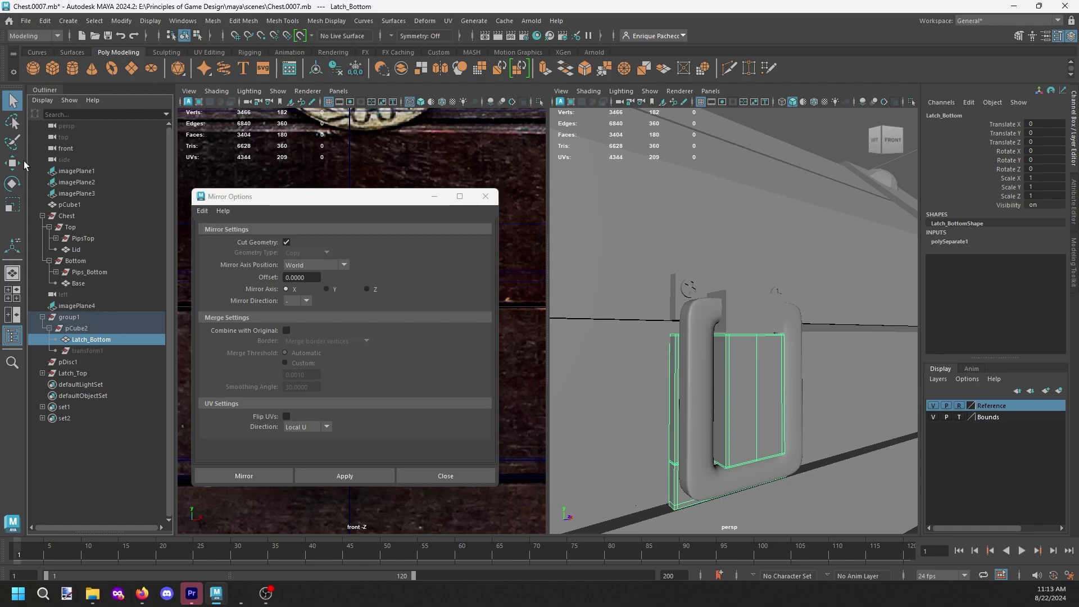
Step: Parent Latch_Top under the chest's Top group and Latch_Bottom under its Bottom group
{"action": "left_click", "coordinate": [67, 373]}
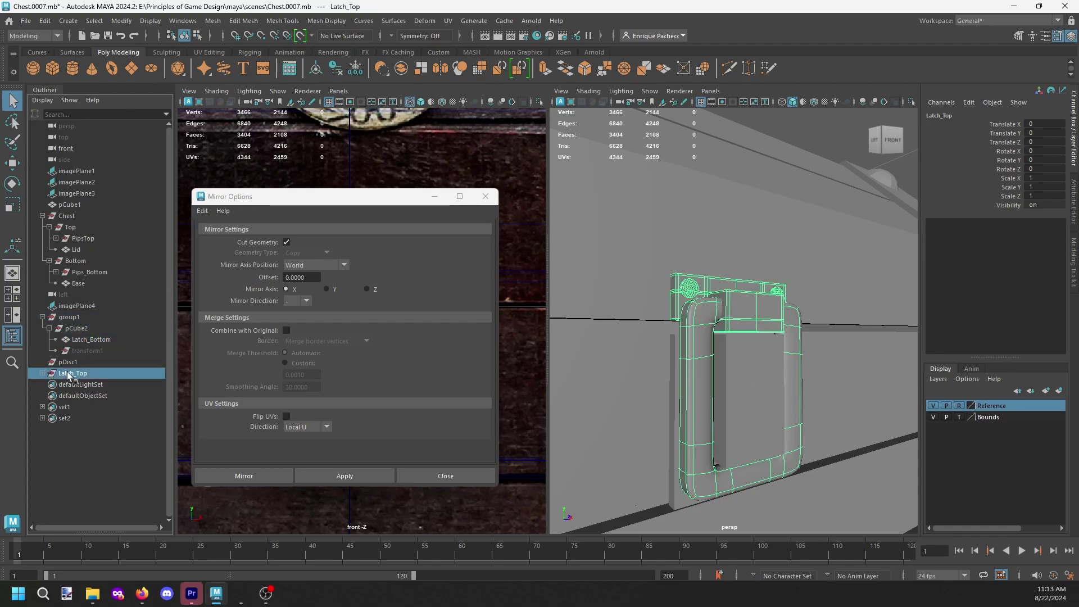
{"action": "left_click_drag", "start_coordinate": [68, 375], "coordinate": [106, 225]}
{"action": "left_click", "coordinate": [96, 350]}
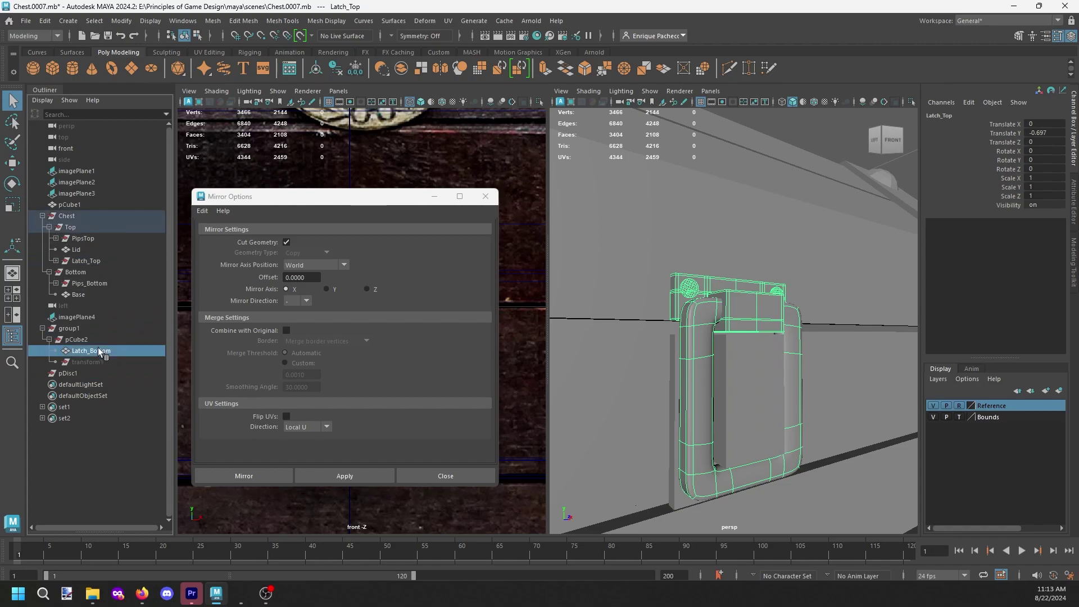
{"action": "left_click_drag", "start_coordinate": [92, 349], "coordinate": [100, 272]}
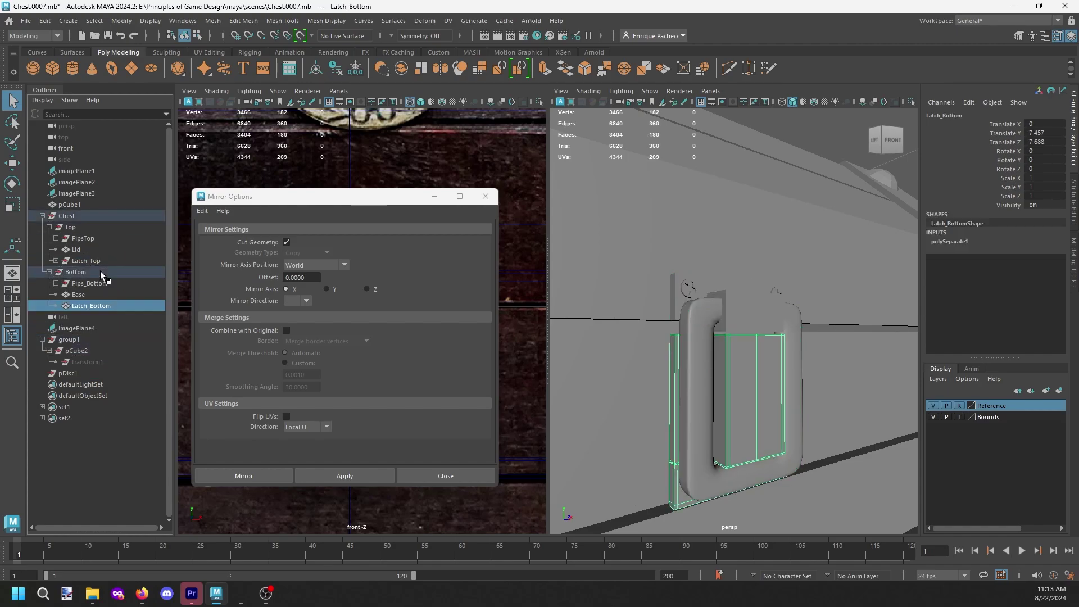
Step: Delete the construction history of the whole Chest hierarchy and remove the leftover pDisc1 group
{"action": "left_click", "coordinate": [72, 214]}
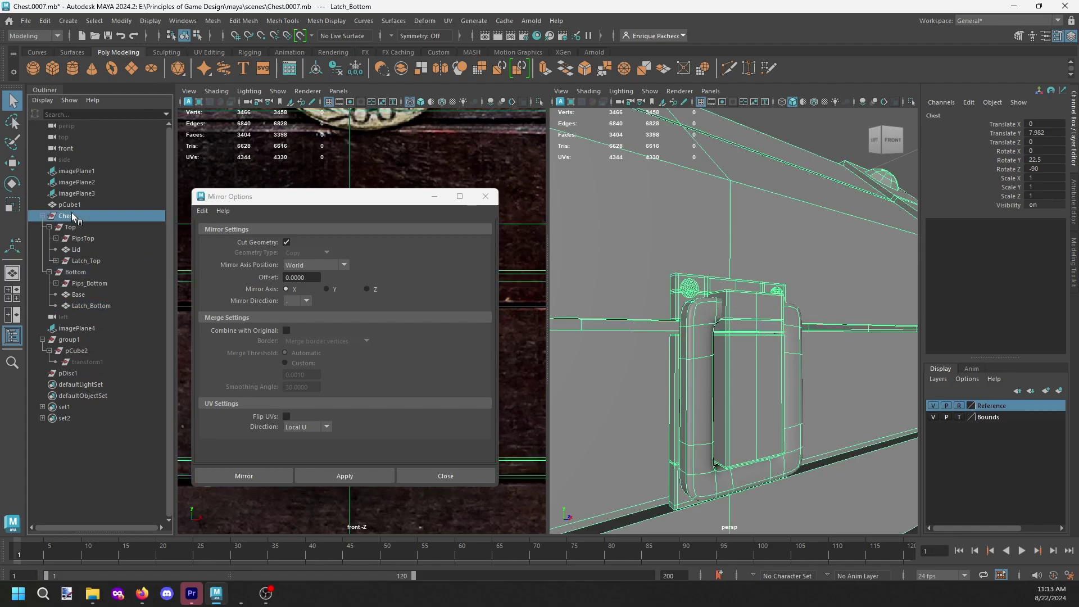
{"action": "left_click", "coordinate": [85, 306], "text": "shift"}
{"action": "left_click", "coordinate": [45, 21]}
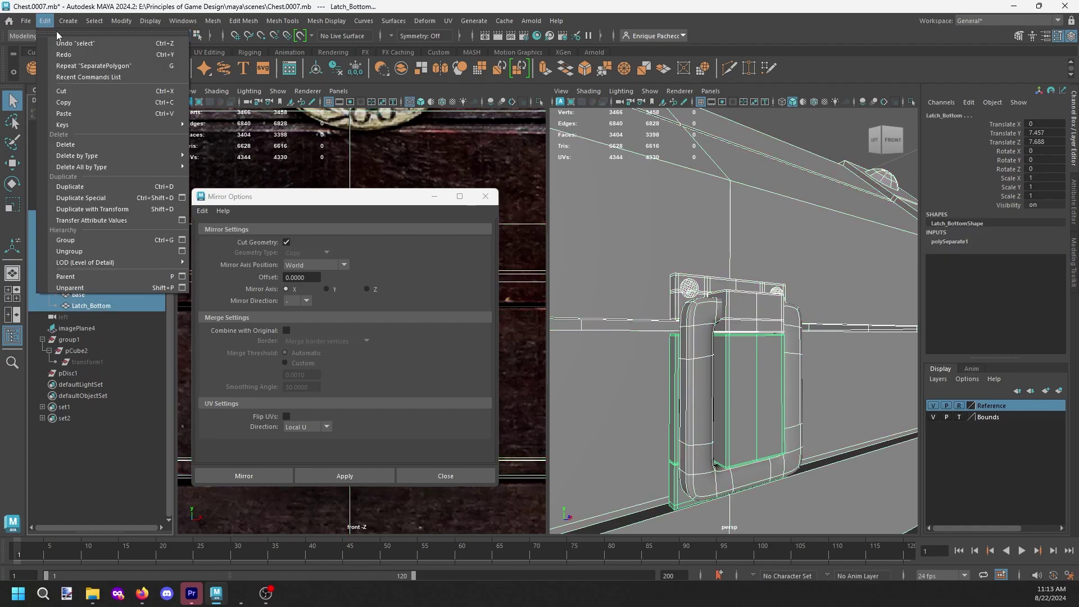
{"action": "mouse_move", "coordinate": [112, 156]}
{"action": "left_click", "coordinate": [214, 157]}
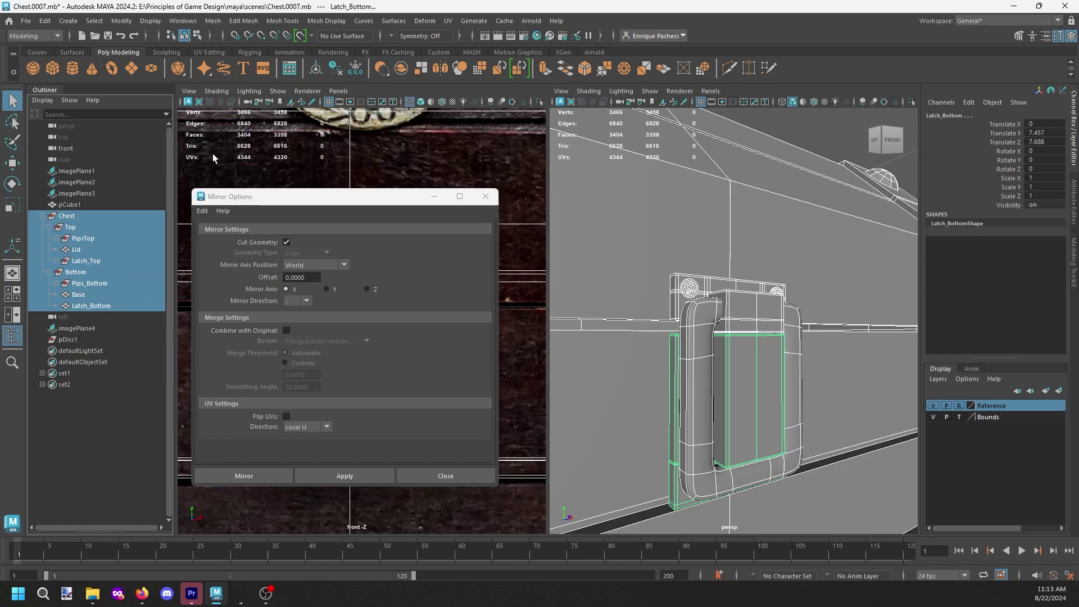
{"action": "left_click", "coordinate": [71, 341]}
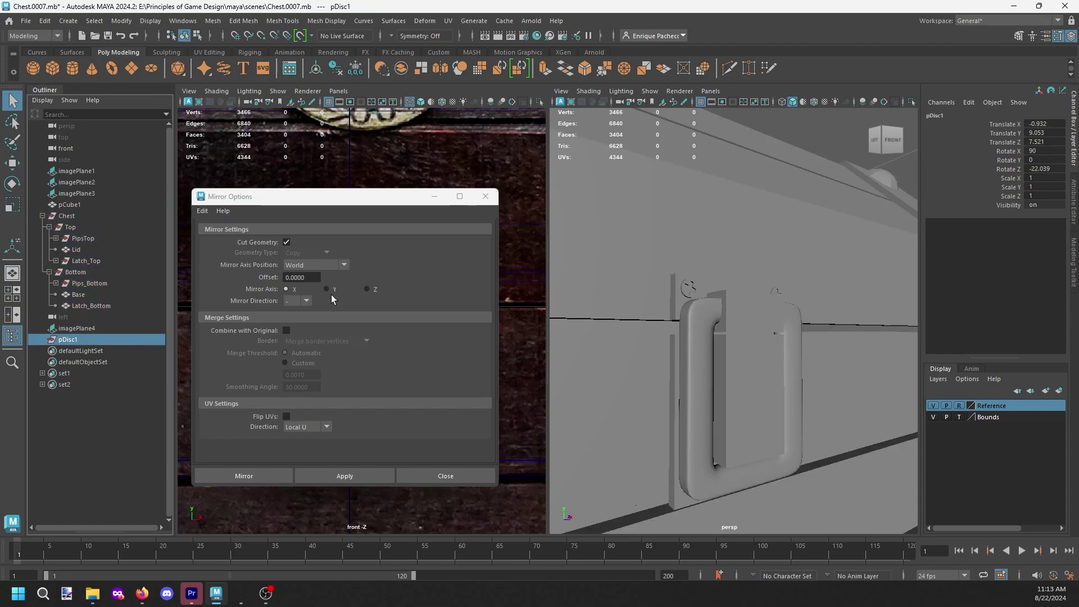
{"action": "key", "text": "Delete"}
Step: Select the latch's body pieces, frame and screw heads one by one to check how the parts are separated
{"action": "left_click_drag", "start_coordinate": [619, 284], "coordinate": [686, 319], "text": "alt"}
{"action": "scroll", "coordinate": [686, 320], "scroll_direction": "up", "scroll_amount": 5}
{"action": "left_click", "coordinate": [736, 312]}
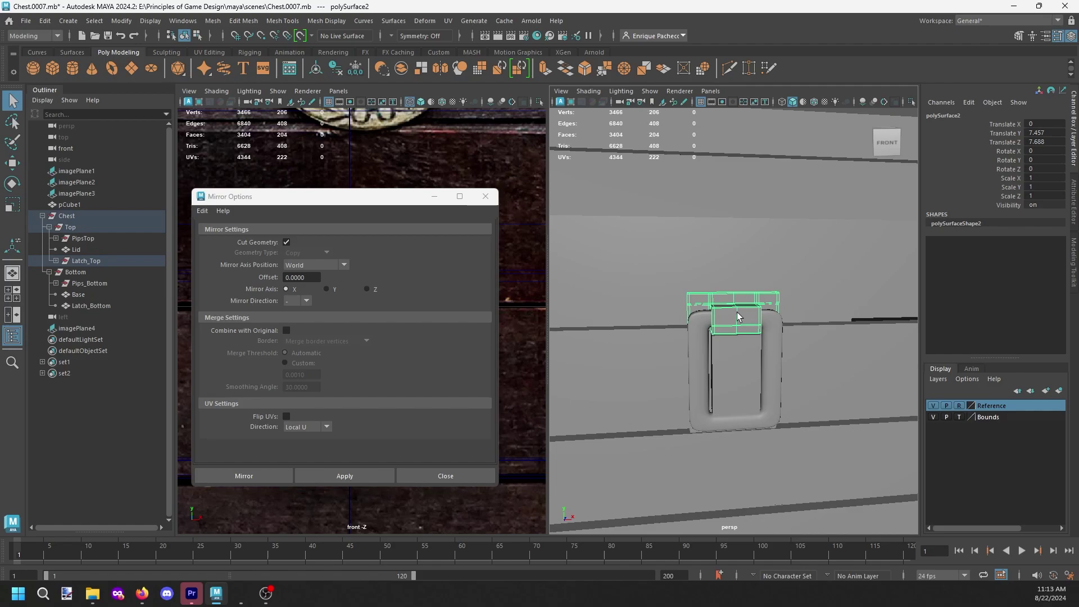
{"action": "left_click", "coordinate": [742, 350]}
{"action": "left_click", "coordinate": [768, 336]}
{"action": "left_click", "coordinate": [769, 303]}
{"action": "left_click", "coordinate": [696, 304]}
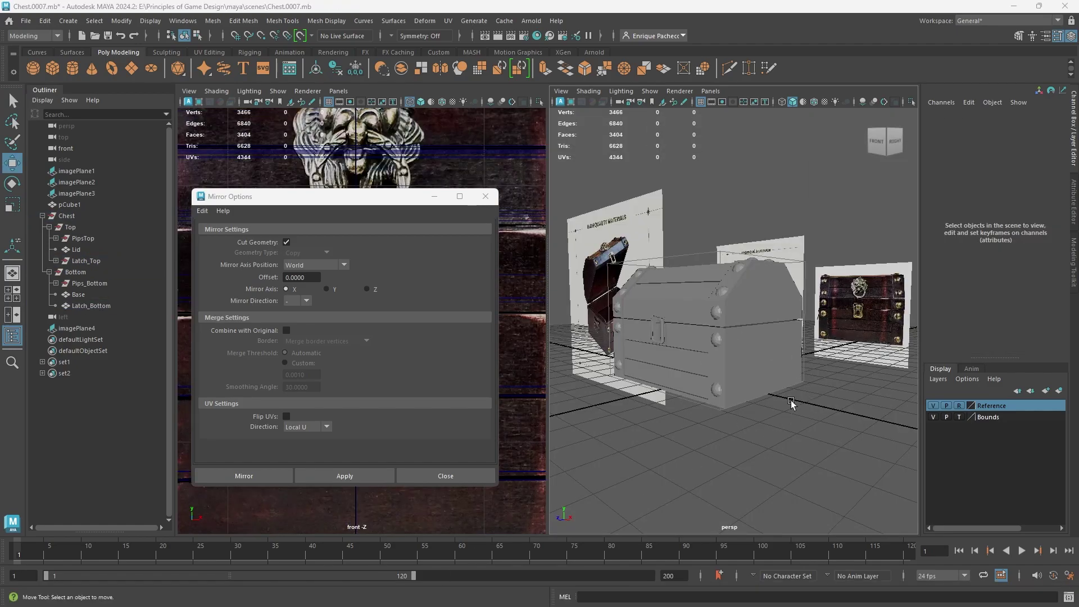
Step: Move the reference image imagePlane3 beside the chest's end, to about X 11.733 and Z -12.92
{"action": "scroll", "coordinate": [810, 406], "scroll_direction": "up", "scroll_amount": 3}
{"action": "middle_click_drag", "start_coordinate": [811, 404], "coordinate": [686, 413], "text": "alt"}
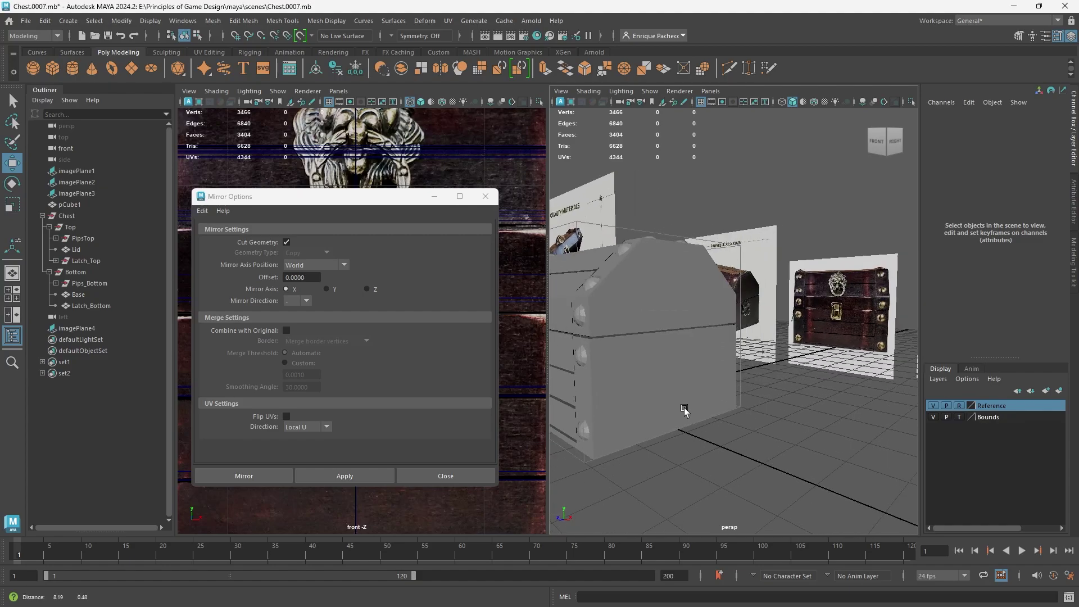
{"action": "left_click_drag", "start_coordinate": [686, 413], "coordinate": [722, 428], "text": "alt"}
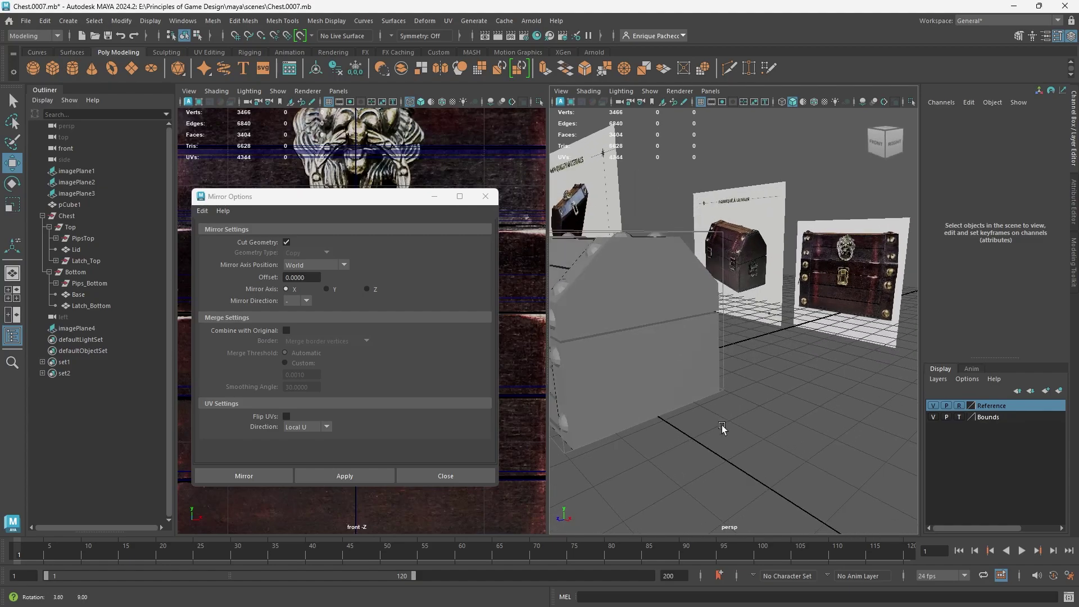
{"action": "left_click", "coordinate": [81, 329]}
{"action": "left_click", "coordinate": [77, 193]}
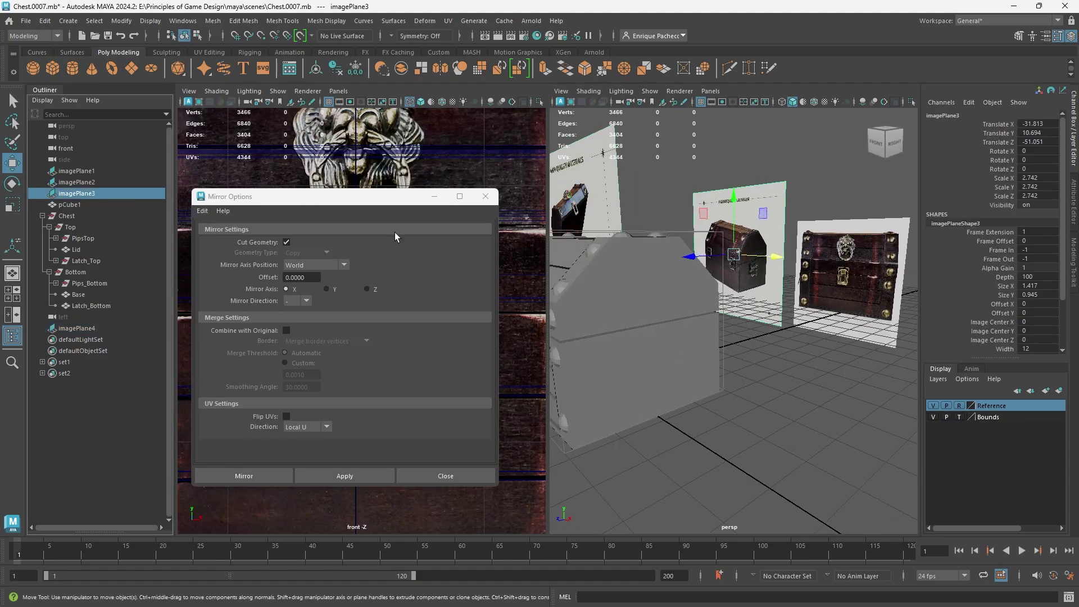
{"action": "left_click_drag", "start_coordinate": [741, 259], "coordinate": [780, 386]}
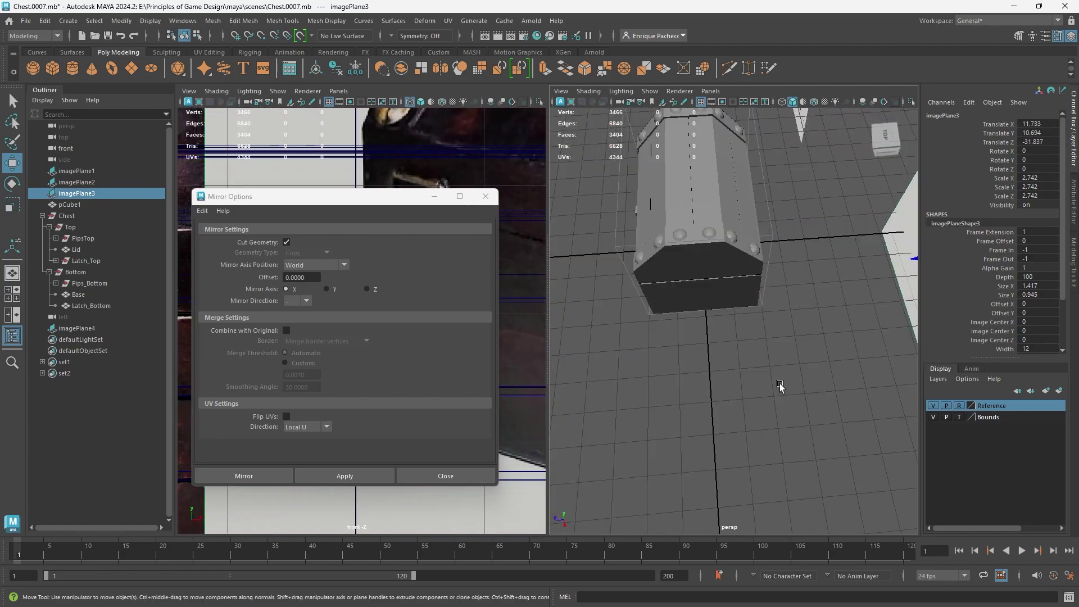
{"action": "scroll", "coordinate": [781, 382], "scroll_direction": "down", "scroll_amount": 5}
{"action": "left_click_drag", "start_coordinate": [802, 290], "coordinate": [721, 295]}
{"action": "scroll", "coordinate": [745, 336], "scroll_direction": "up", "scroll_amount": 4}
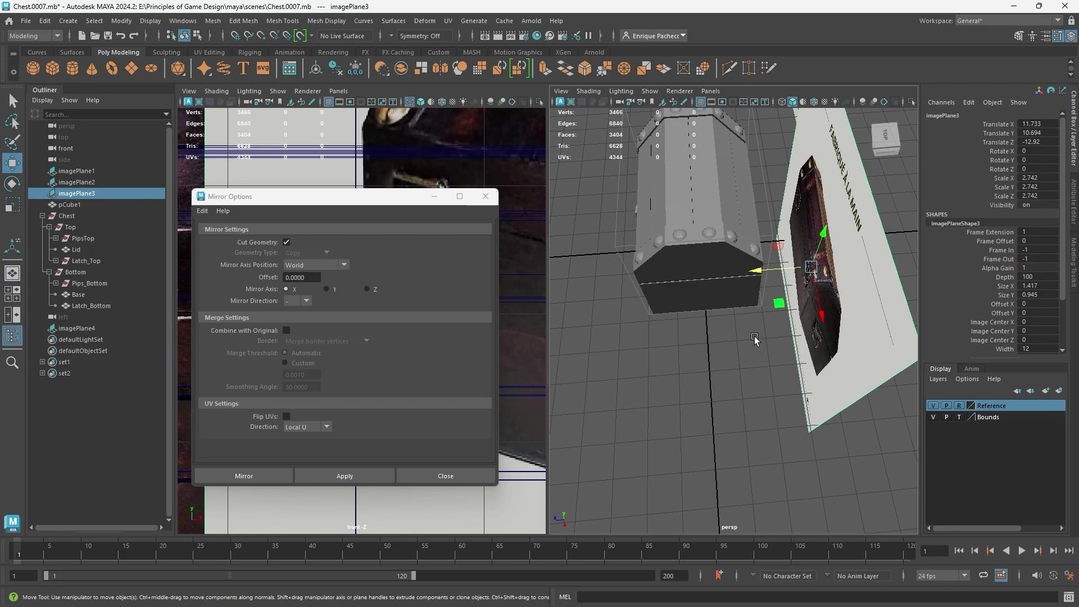
Step: Examine the side handle, its mounting plate and screws on the end of the reference chest close up
{"action": "left_click_drag", "start_coordinate": [754, 339], "coordinate": [835, 320], "text": "alt"}
{"action": "scroll", "coordinate": [836, 321], "scroll_direction": "up", "scroll_amount": 6}
{"action": "middle_click_drag", "start_coordinate": [848, 324], "coordinate": [490, 336], "text": "alt"}
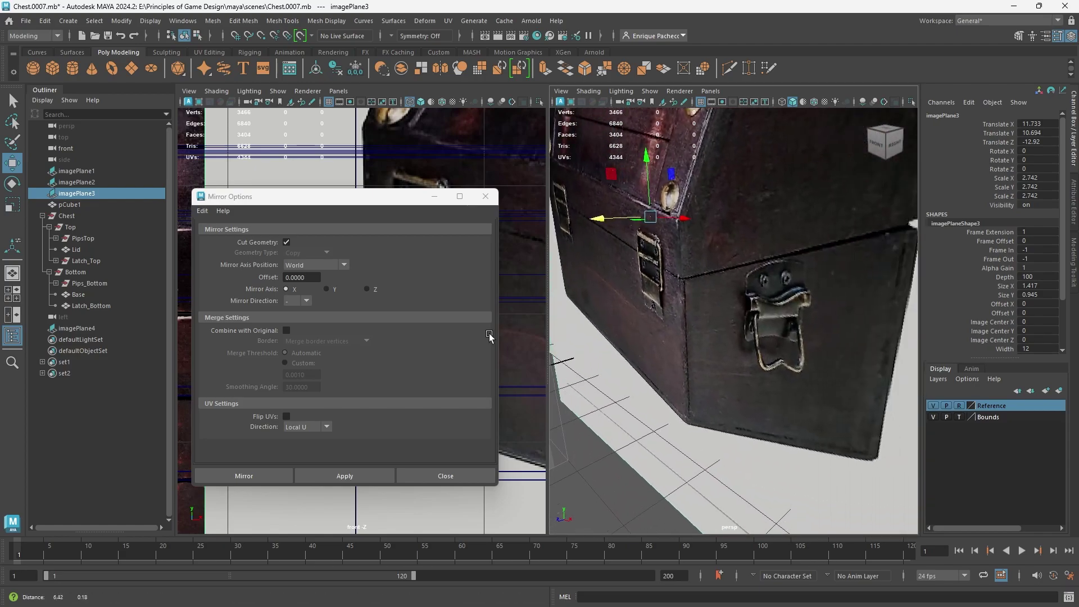
{"action": "left_click_drag", "start_coordinate": [679, 323], "coordinate": [736, 347], "text": "alt"}
{"action": "scroll", "coordinate": [745, 368], "scroll_direction": "up", "scroll_amount": 5}
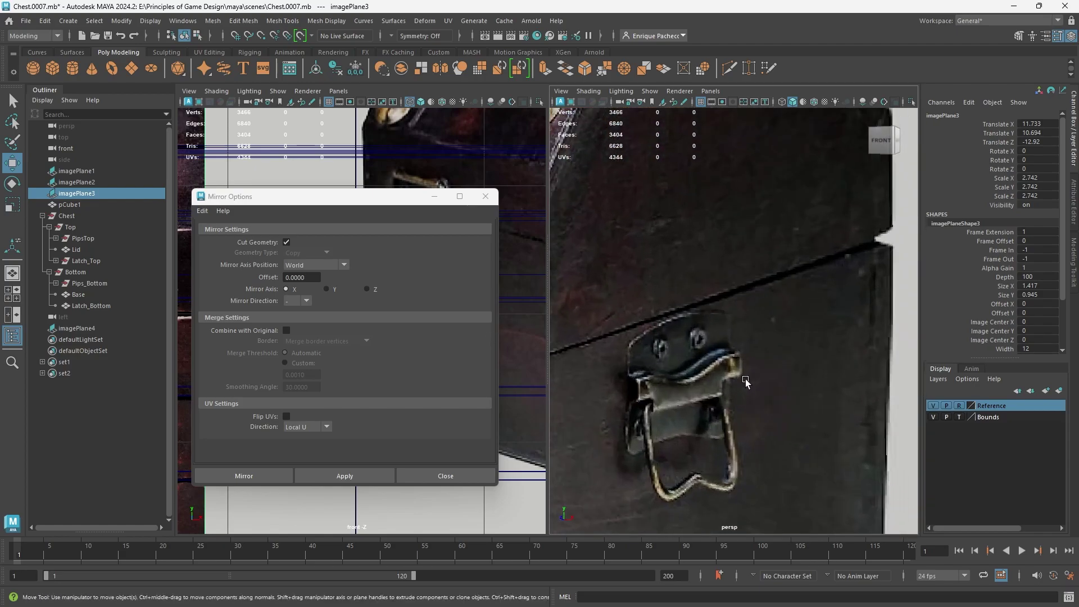
{"action": "middle_click_drag", "start_coordinate": [745, 379], "coordinate": [829, 268], "text": "alt"}
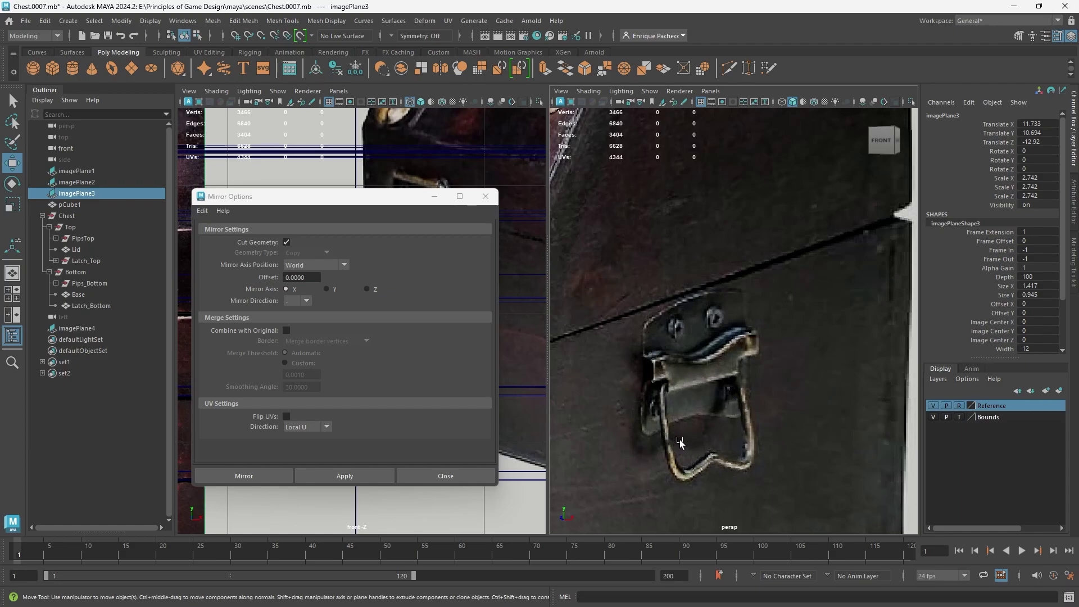
{"action": "scroll", "coordinate": [680, 442], "scroll_direction": "down", "scroll_amount": 5}
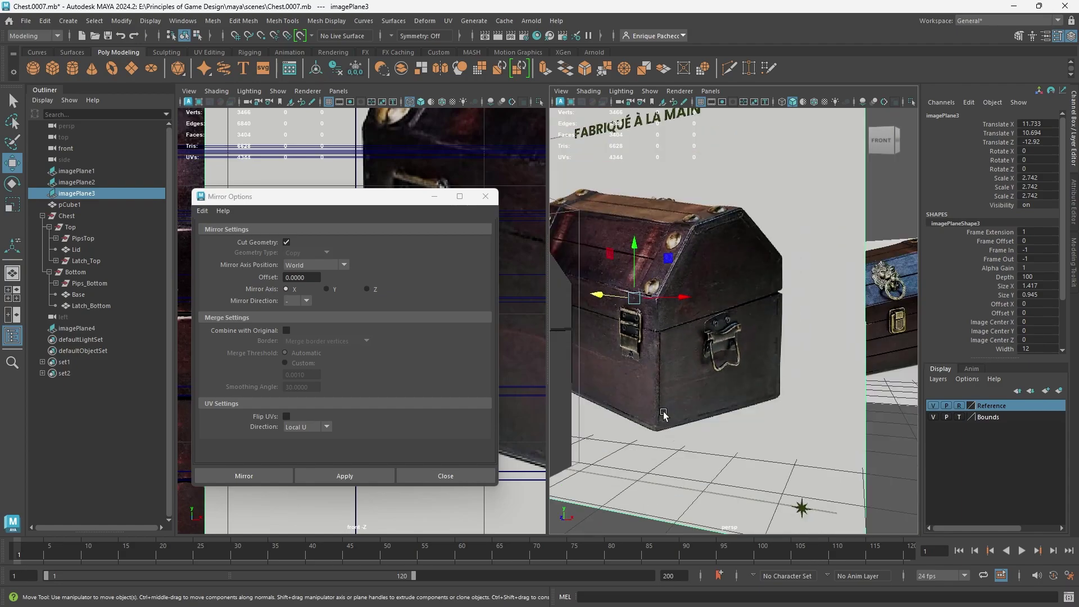
{"action": "middle_click_drag", "start_coordinate": [663, 414], "coordinate": [747, 391], "text": "alt"}
Step: Minimise the Mirror Options window and switch the front viewport to the left orthographic view of the chest
{"action": "left_click", "coordinate": [438, 195]}
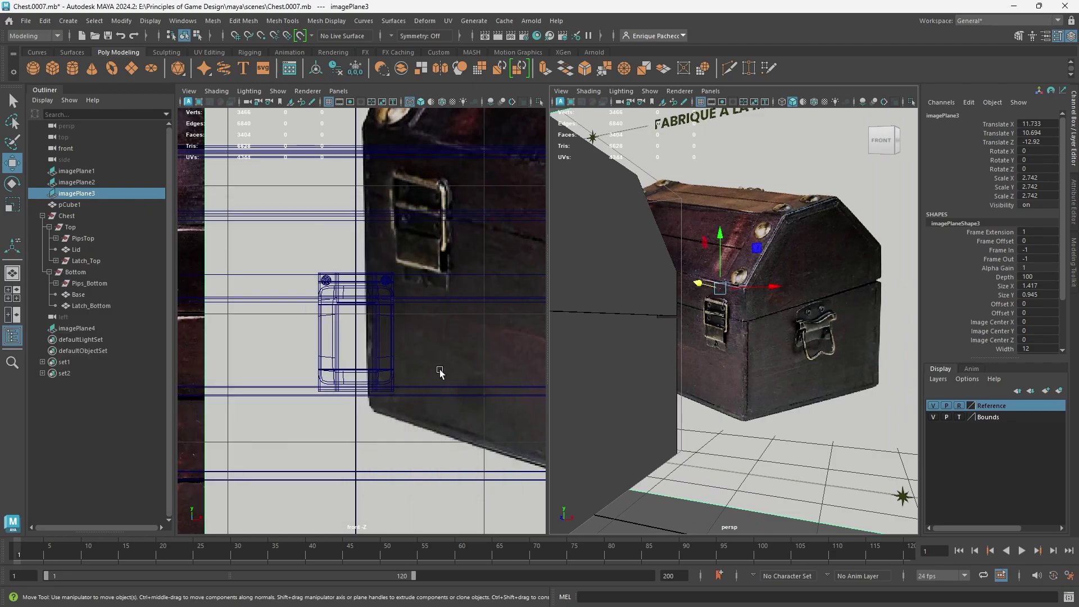
{"action": "scroll", "coordinate": [440, 372], "scroll_direction": "down", "scroll_amount": 5}
{"action": "key", "text": "space"}
{"action": "left_click_drag", "start_coordinate": [429, 333], "coordinate": [405, 320]}
{"action": "scroll", "coordinate": [368, 337], "scroll_direction": "up", "scroll_amount": 10}
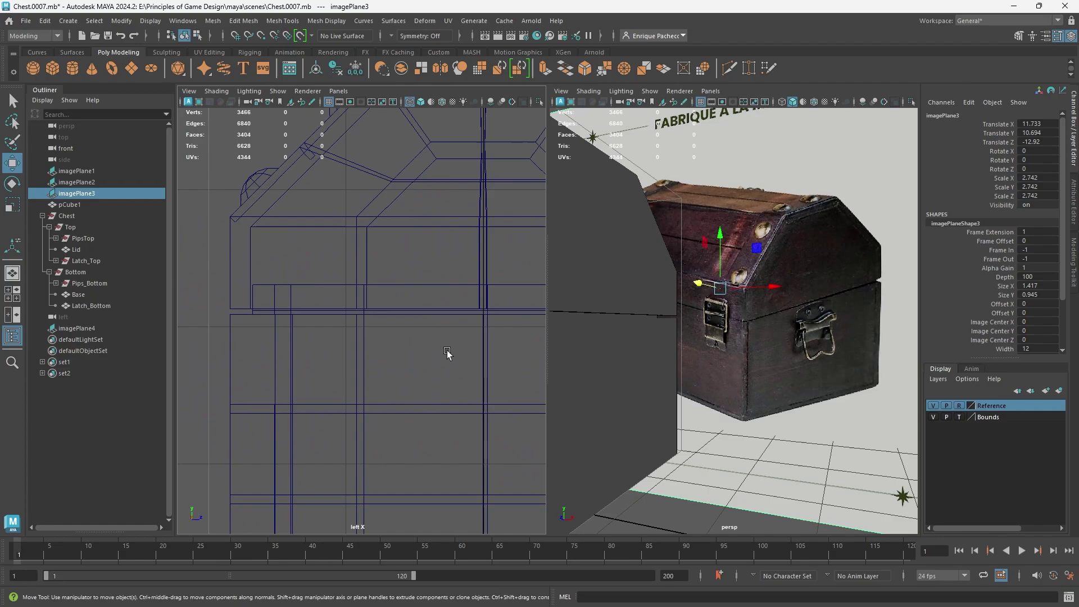
{"action": "scroll", "coordinate": [447, 353], "scroll_direction": "down", "scroll_amount": 8}
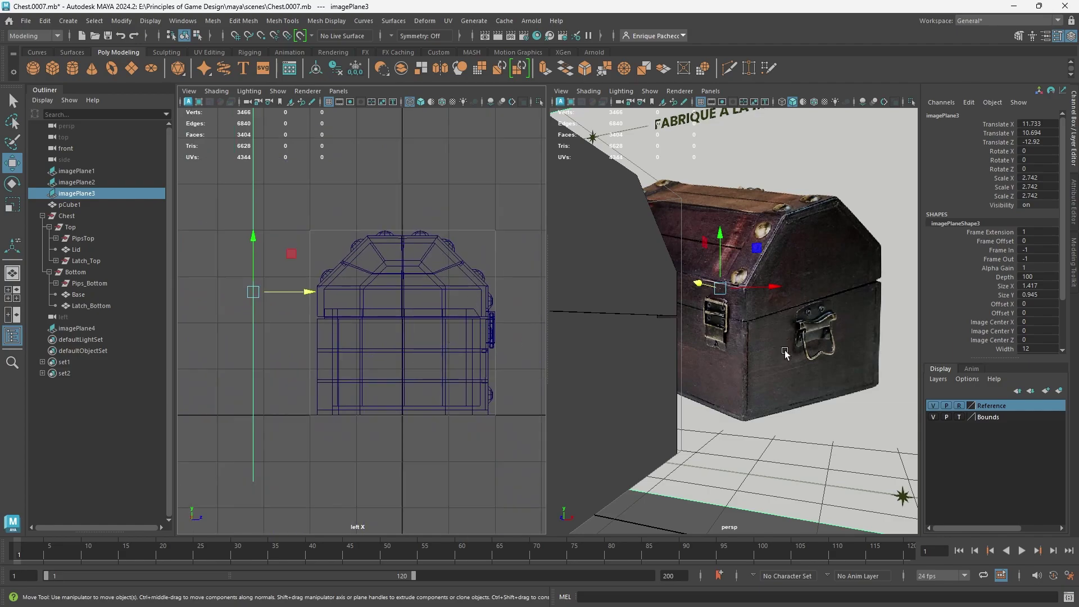
{"action": "left_click_drag", "start_coordinate": [686, 368], "coordinate": [685, 394], "text": "alt"}
{"action": "right_click_drag", "start_coordinate": [627, 374], "coordinate": [622, 318]}
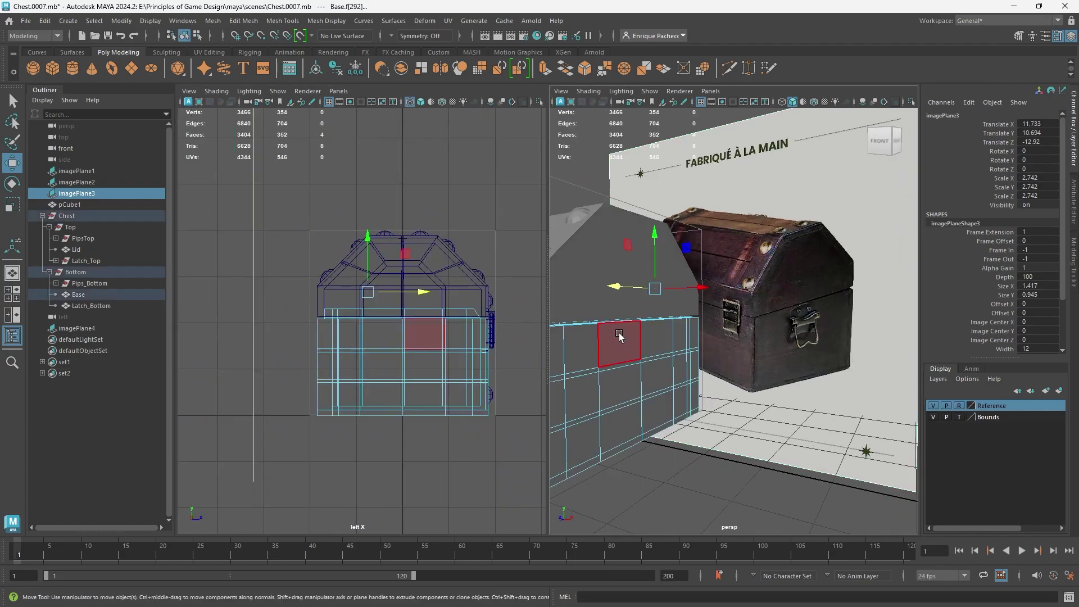
{"action": "left_click", "coordinate": [620, 338]}
{"action": "key", "text": "f"}
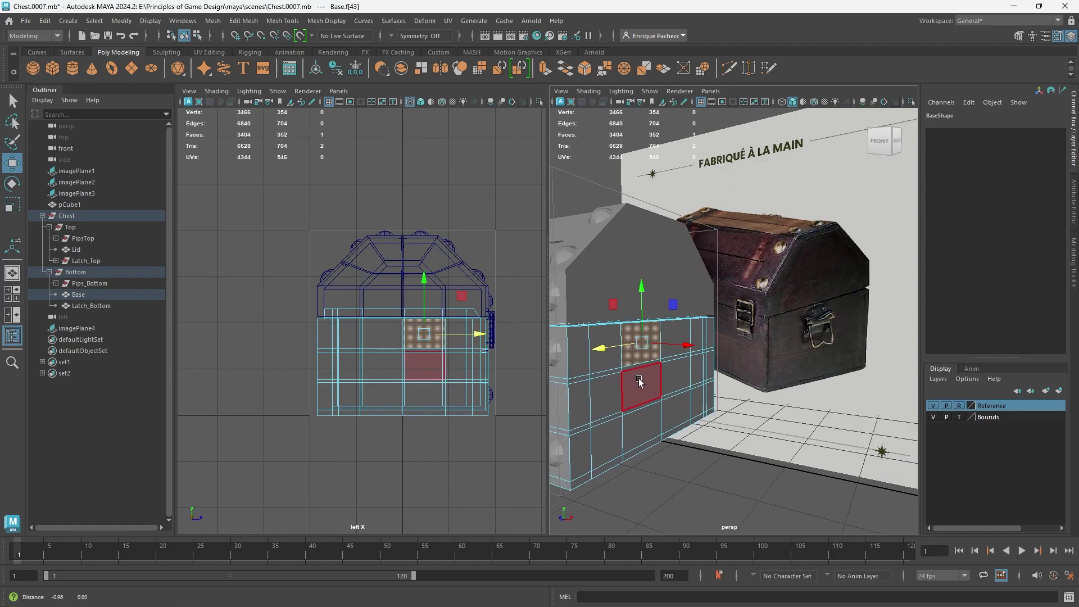
{"action": "right_click_drag", "start_coordinate": [500, 260], "coordinate": [526, 244]}
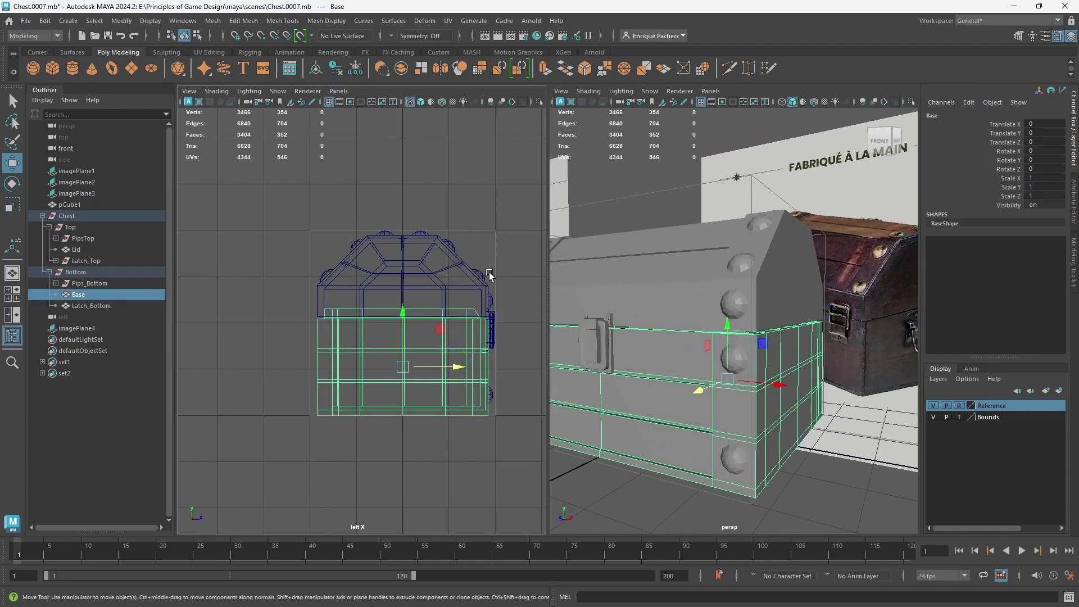
{"action": "left_click", "coordinate": [502, 233]}
Step: Switch the left orthographic viewport to the side view and frame the whole chest end there
{"action": "key", "text": "space"}
{"action": "left_click_drag", "start_coordinate": [433, 199], "coordinate": [493, 207]}
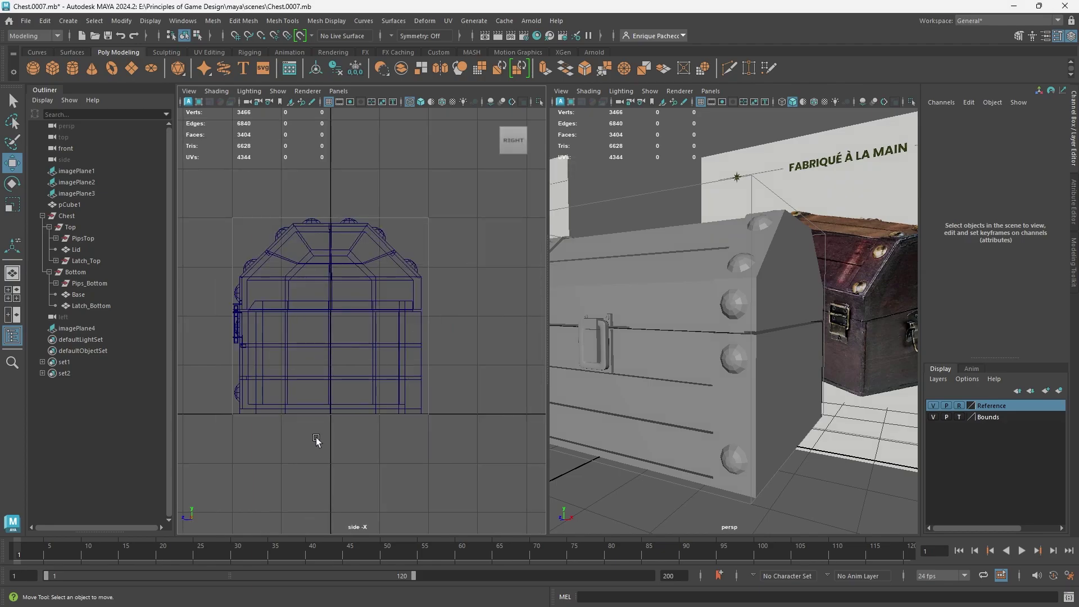
{"action": "scroll", "coordinate": [325, 428], "scroll_direction": "up", "scroll_amount": 3}
{"action": "left_click_drag", "start_coordinate": [590, 406], "coordinate": [477, 403], "text": "alt"}
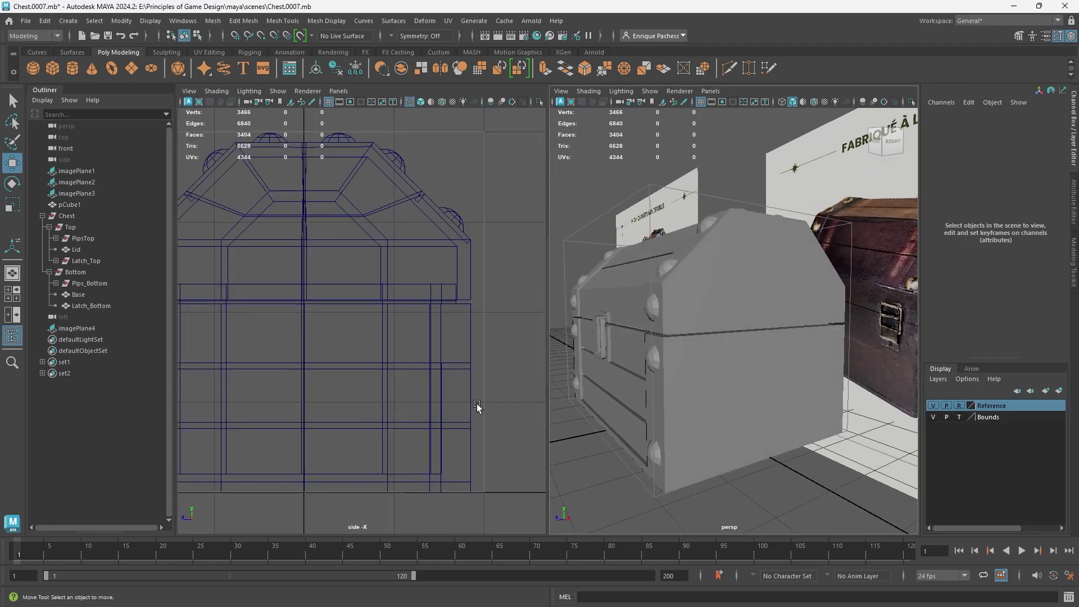
{"action": "scroll", "coordinate": [413, 398], "scroll_direction": "down", "scroll_amount": 3}
{"action": "left_click_drag", "start_coordinate": [844, 381], "coordinate": [812, 341], "text": "alt"}
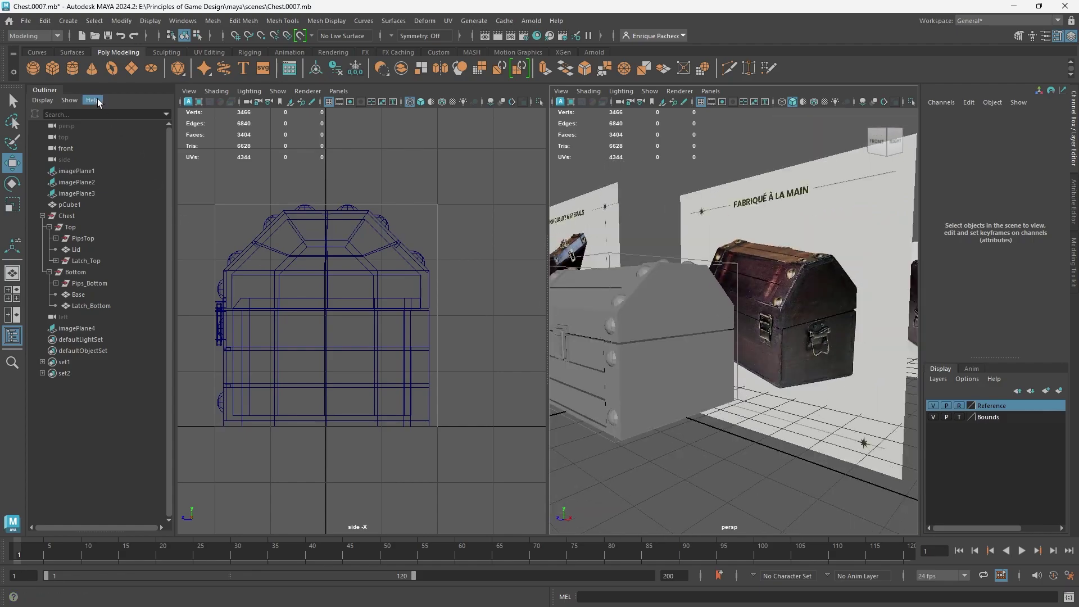
Step: Create a polygon cube for the side handle and move it to the chest's end at X 11, Y about 7.369
{"action": "left_click", "coordinate": [56, 66]}
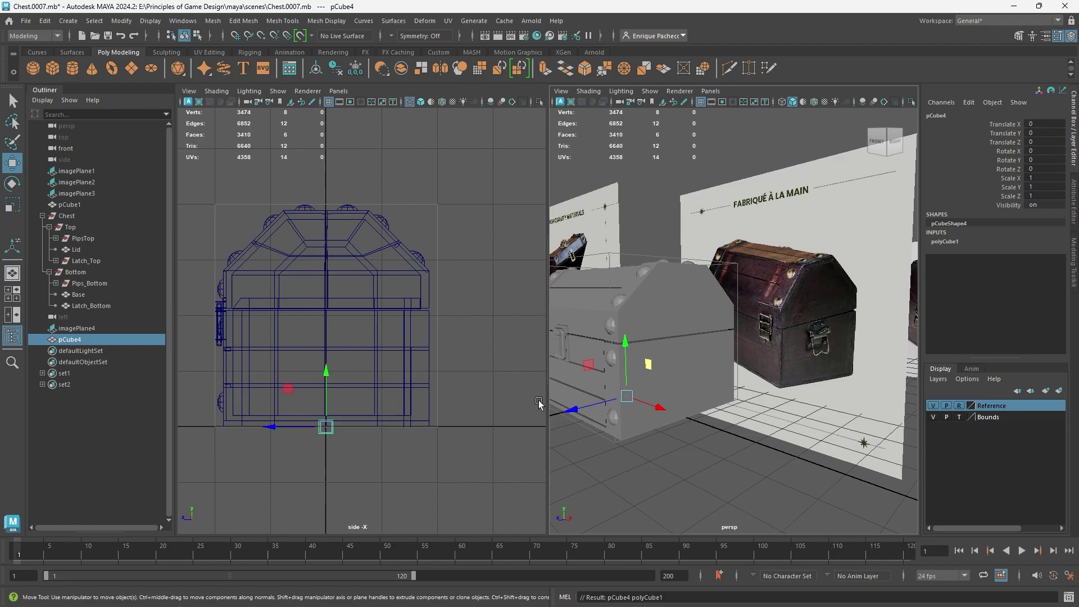
{"action": "left_click_drag", "start_coordinate": [655, 408], "coordinate": [694, 422]}
{"action": "scroll", "coordinate": [694, 422], "scroll_direction": "up", "scroll_amount": 4}
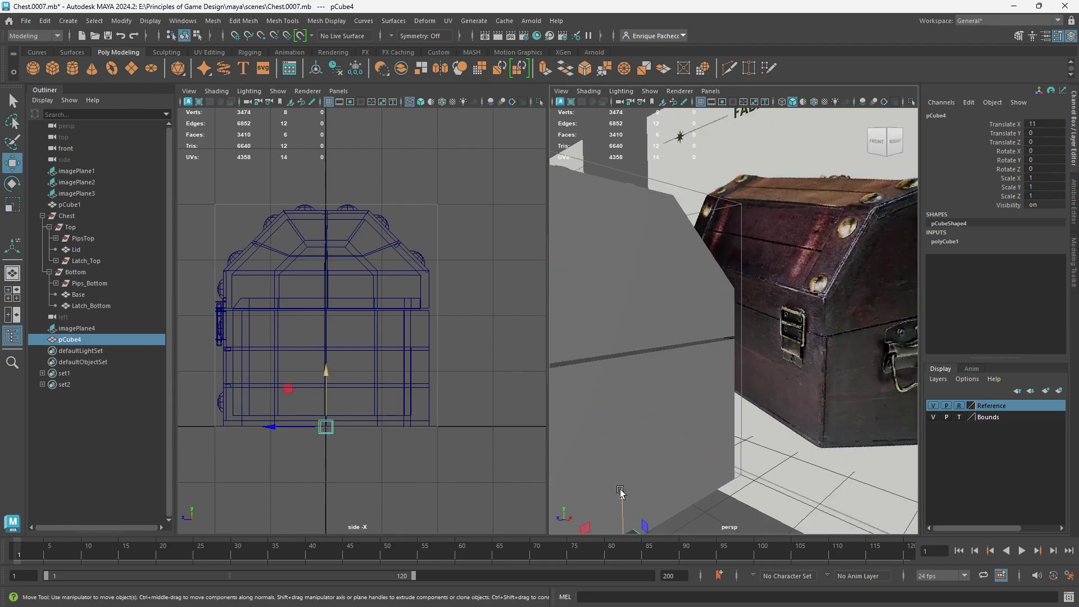
{"action": "left_click_drag", "start_coordinate": [621, 494], "coordinate": [628, 322]}
{"action": "scroll", "coordinate": [679, 384], "scroll_direction": "down", "scroll_amount": 3}
{"action": "mouse_move", "coordinate": [680, 385]}
{"action": "left_mouse_down", "text": "alt"}
{"action": "mouse_move", "coordinate": [650, 398]}
{"action": "mouse_move", "coordinate": [681, 385]}
{"action": "mouse_move", "coordinate": [742, 410]}
{"action": "mouse_move", "coordinate": [681, 391]}
{"action": "left_mouse_up", "text": "alt"}
{"action": "scroll", "coordinate": [743, 411], "scroll_direction": "up", "scroll_amount": 2}
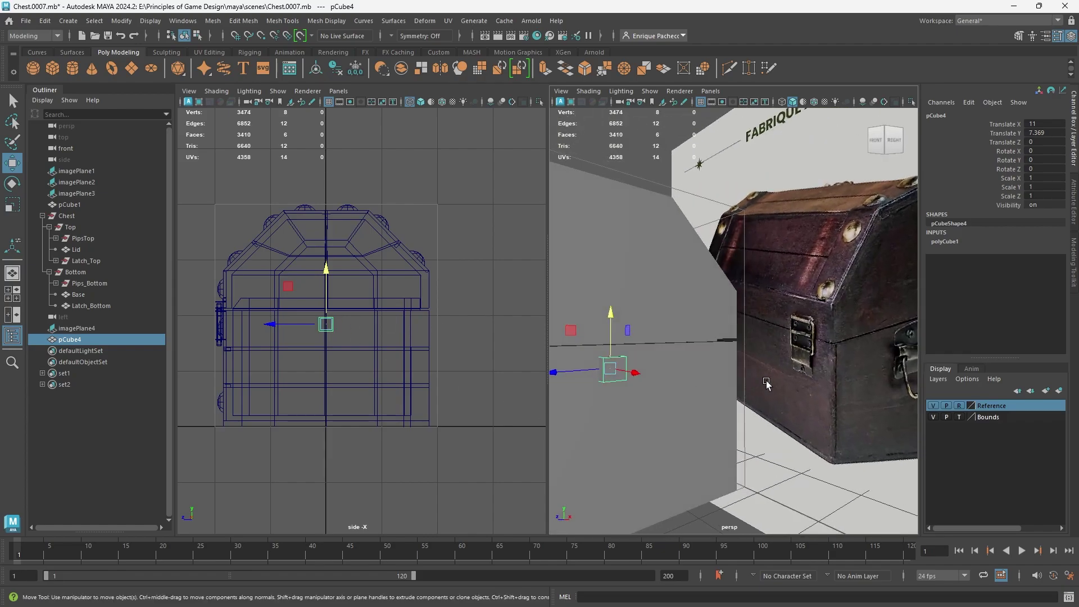
Step: Scale the new cube wider along Z and taller along Y to block out the side handle's mounting plate
{"action": "scroll", "coordinate": [798, 382], "scroll_direction": "down", "scroll_amount": 3}
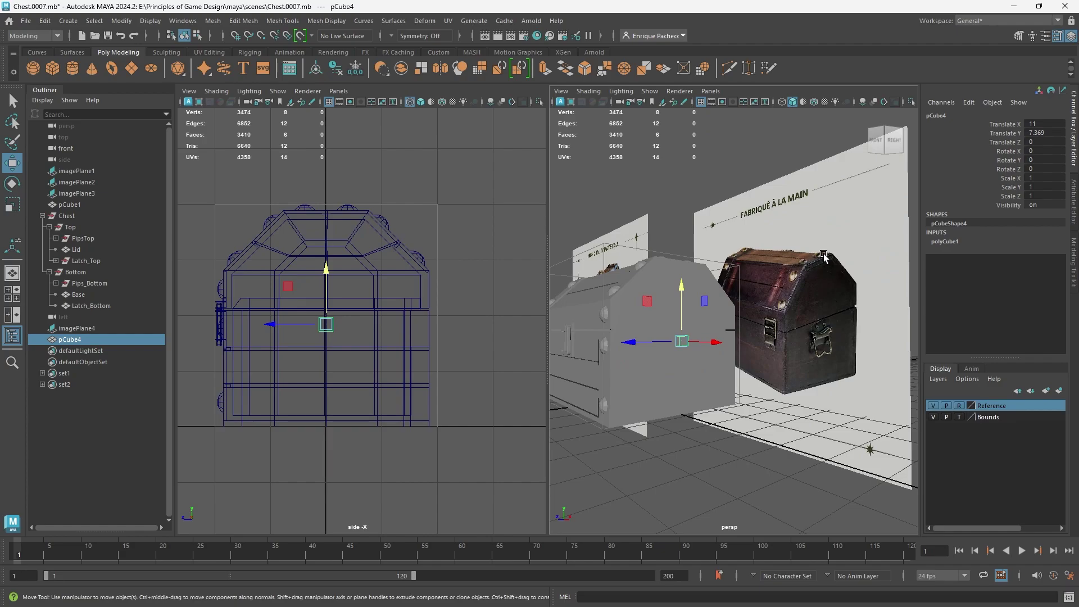
{"action": "scroll", "coordinate": [793, 289], "scroll_direction": "up", "scroll_amount": 3}
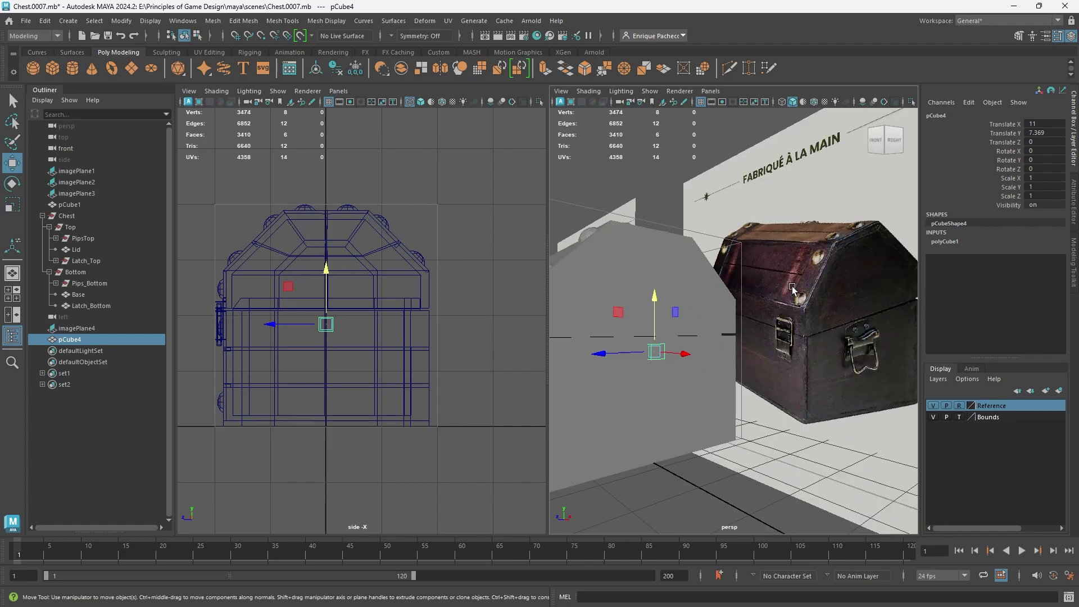
{"action": "left_click_drag", "start_coordinate": [872, 358], "coordinate": [767, 371], "text": "alt"}
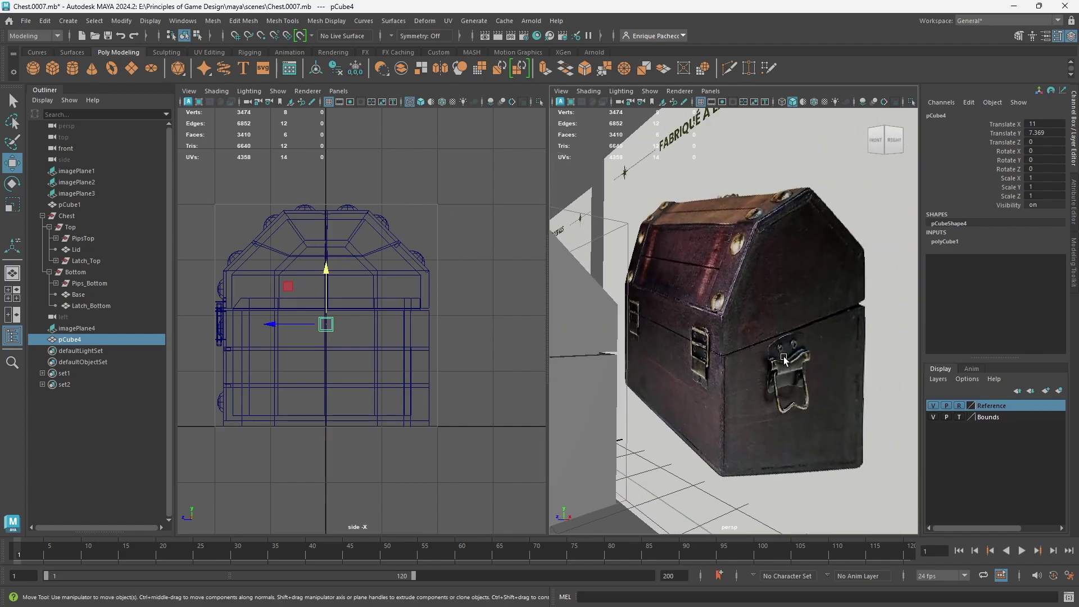
{"action": "left_click_drag", "start_coordinate": [799, 332], "coordinate": [862, 349], "text": "alt"}
{"action": "scroll", "coordinate": [579, 377], "scroll_direction": "down", "scroll_amount": 3}
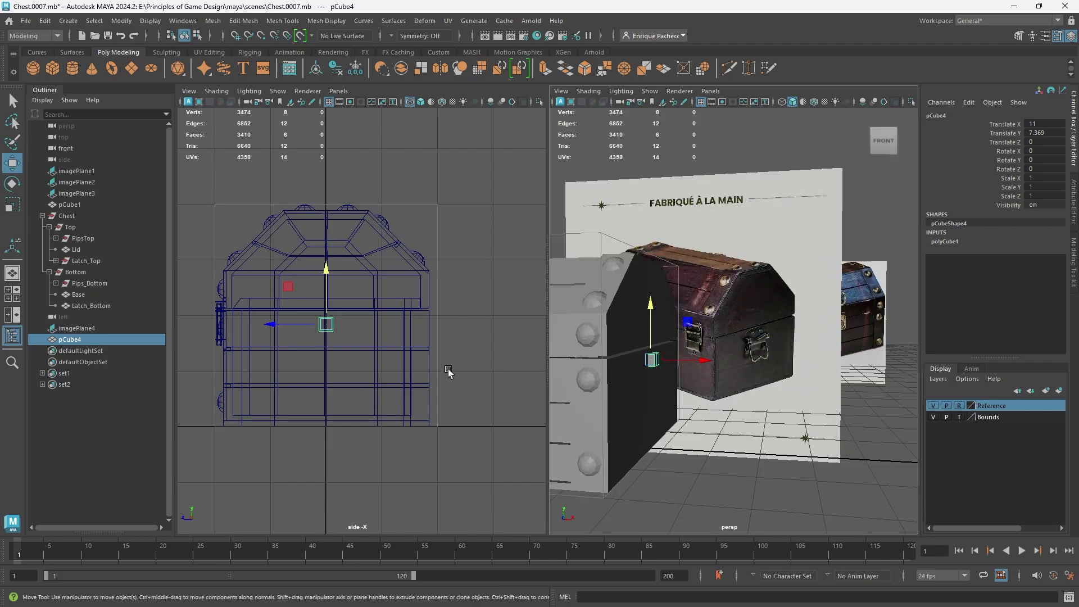
{"action": "key", "text": "r"}
{"action": "left_click_drag", "start_coordinate": [278, 326], "coordinate": [170, 315]}
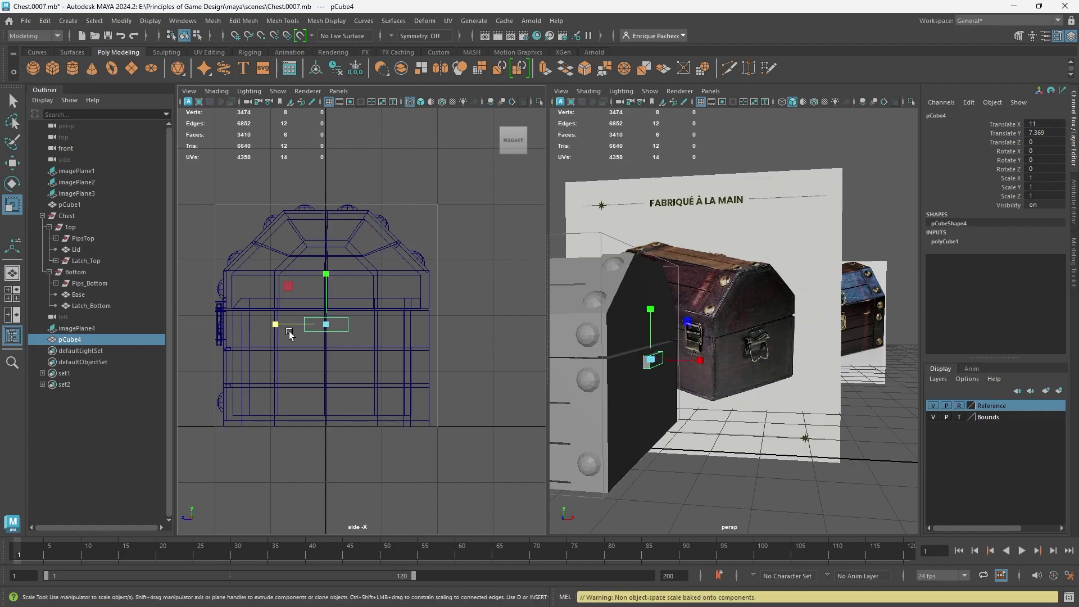
{"action": "left_click_drag", "start_coordinate": [321, 274], "coordinate": [337, 230]}
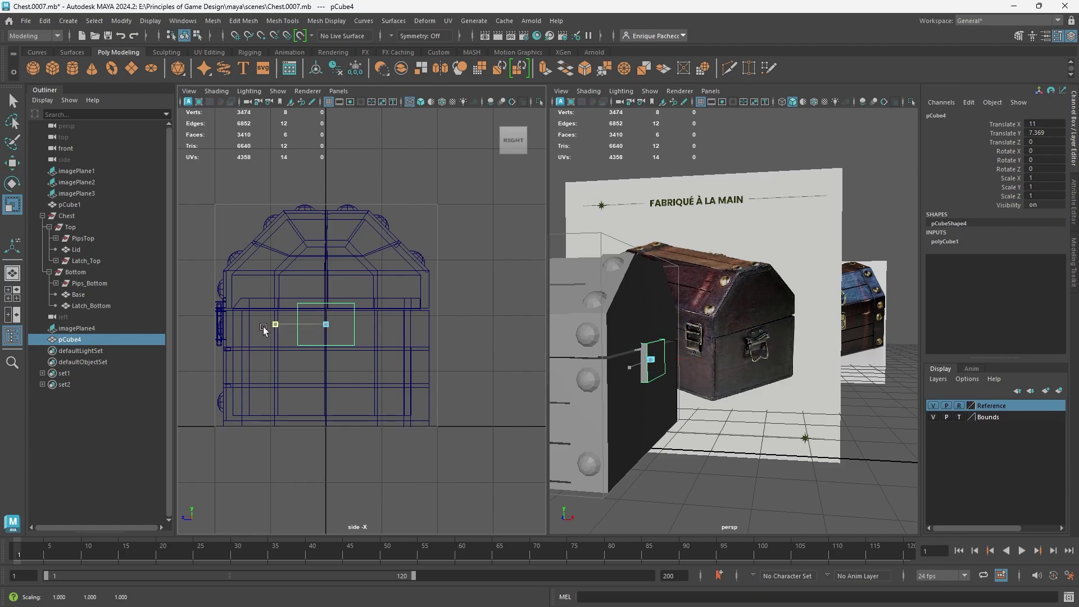
Step: Lower the pCube4 plate on the chest's side to a Translate Y of 6.723
{"action": "key", "text": "w"}
{"action": "left_click_drag", "start_coordinate": [327, 268], "coordinate": [328, 276]}
{"action": "scroll", "coordinate": [679, 405], "scroll_direction": "up", "scroll_amount": 2}
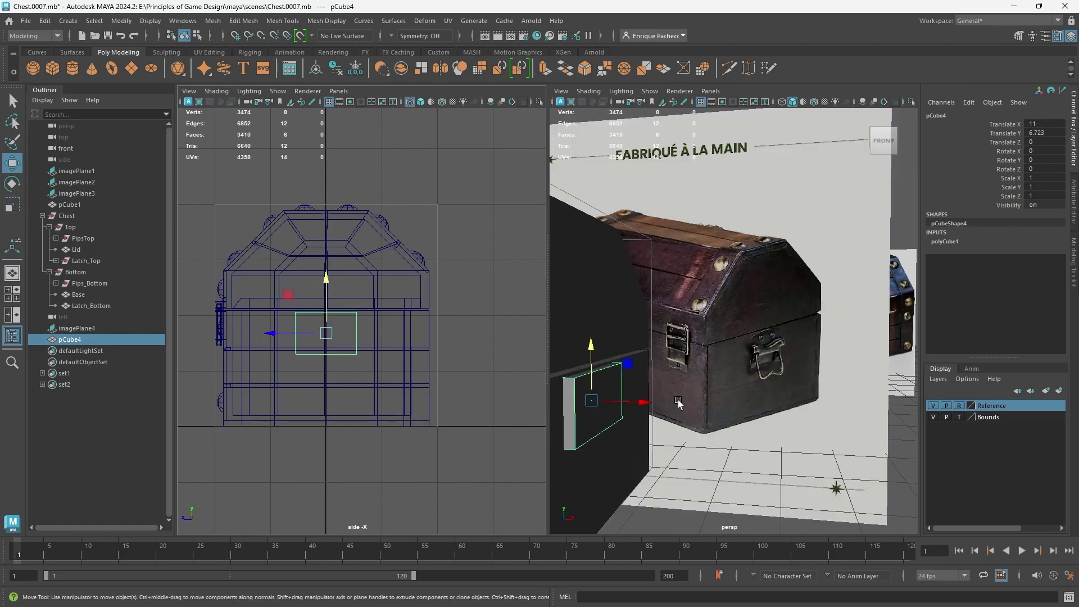
Step: Scale the plate slightly taller and lower it beneath the lid seam to a Translate Y of 6.407
{"action": "scroll", "coordinate": [662, 409], "scroll_direction": "down", "scroll_amount": 1}
{"action": "left_click_drag", "start_coordinate": [661, 409], "coordinate": [606, 403], "text": "alt"}
{"action": "scroll", "coordinate": [598, 404], "scroll_direction": "down", "scroll_amount": 1}
{"action": "scroll", "coordinate": [598, 403], "scroll_direction": "down", "scroll_amount": 3}
{"action": "left_click", "coordinate": [645, 458]}
{"action": "scroll", "coordinate": [632, 394], "scroll_direction": "up", "scroll_amount": 3}
{"action": "left_click", "coordinate": [606, 377]}
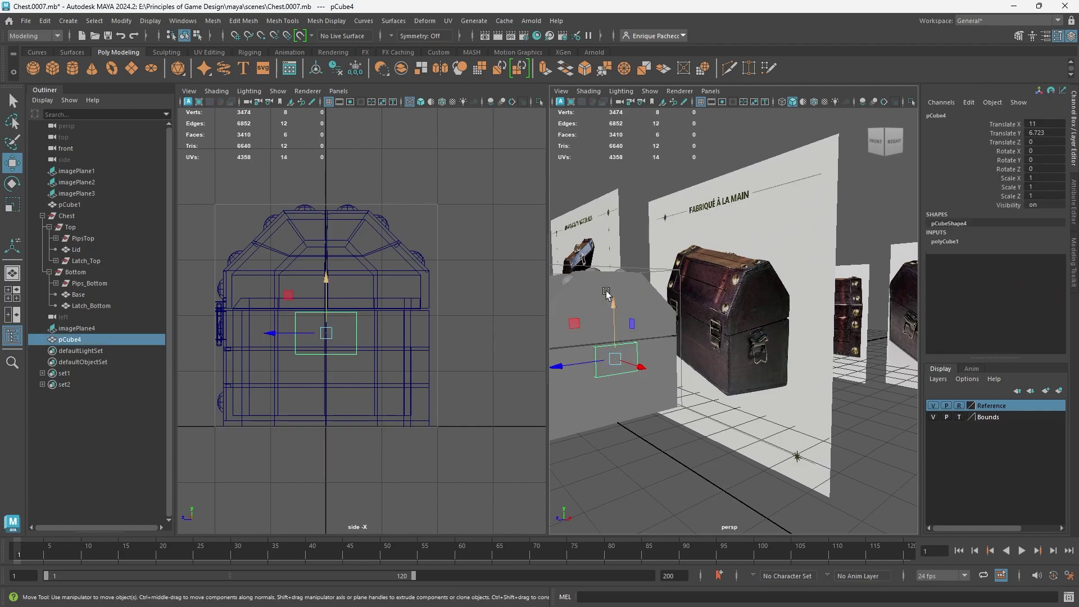
{"action": "left_click_drag", "start_coordinate": [689, 400], "coordinate": [726, 400], "text": "alt"}
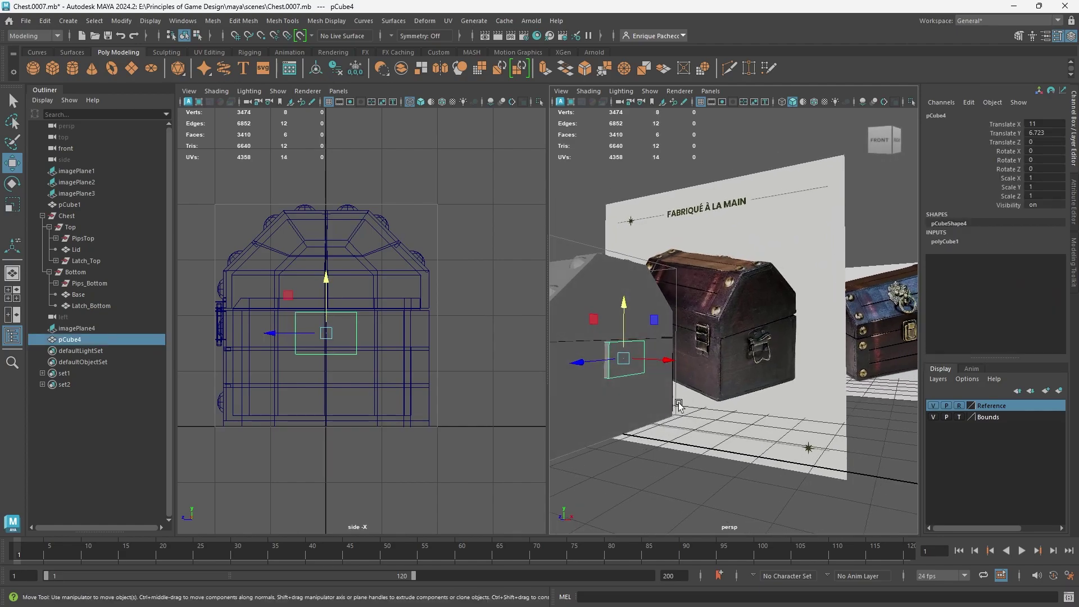
{"action": "scroll", "coordinate": [654, 405], "scroll_direction": "up", "scroll_amount": 3}
{"action": "middle_click_drag", "start_coordinate": [653, 407], "coordinate": [730, 371], "text": "alt"}
{"action": "left_click_drag", "start_coordinate": [729, 370], "coordinate": [684, 374], "text": "alt"}
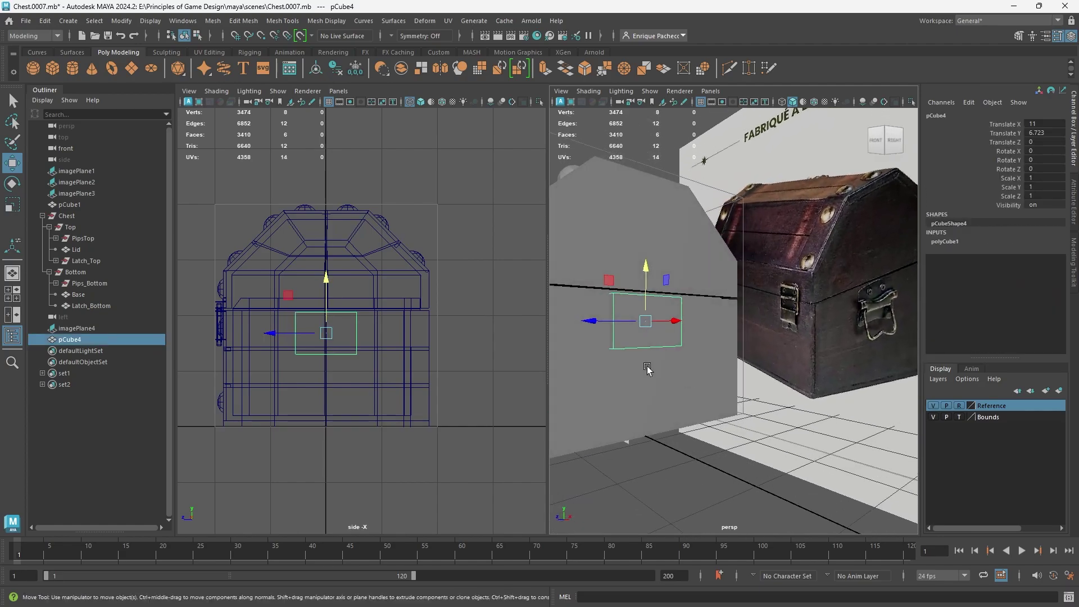
{"action": "scroll", "coordinate": [614, 352], "scroll_direction": "up", "scroll_amount": 3}
{"action": "key", "text": "r"}
{"action": "key", "text": "w"}
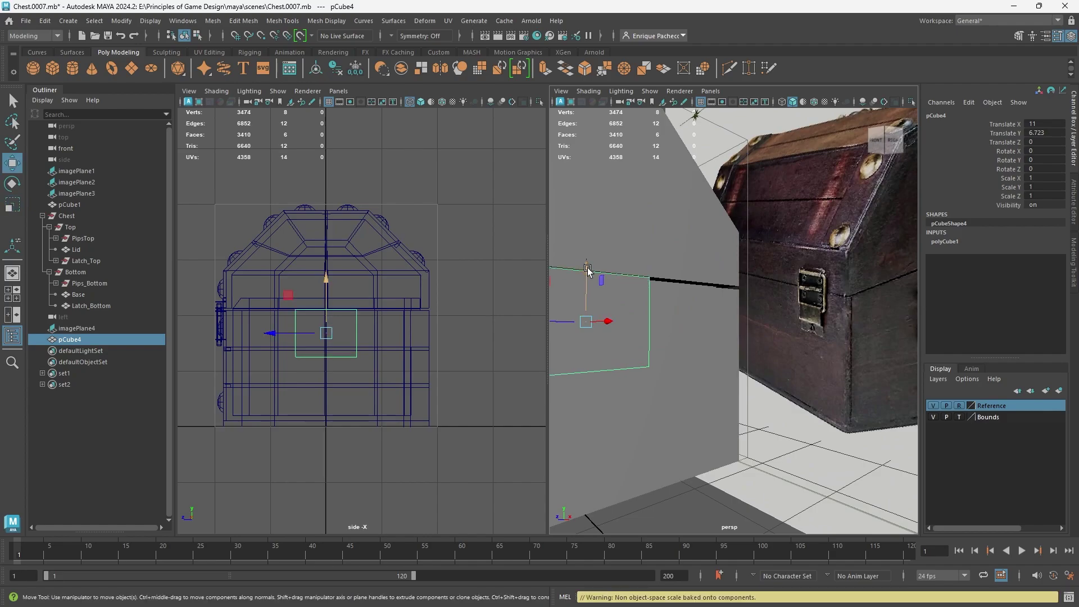
{"action": "left_click_drag", "start_coordinate": [585, 271], "coordinate": [589, 278]}
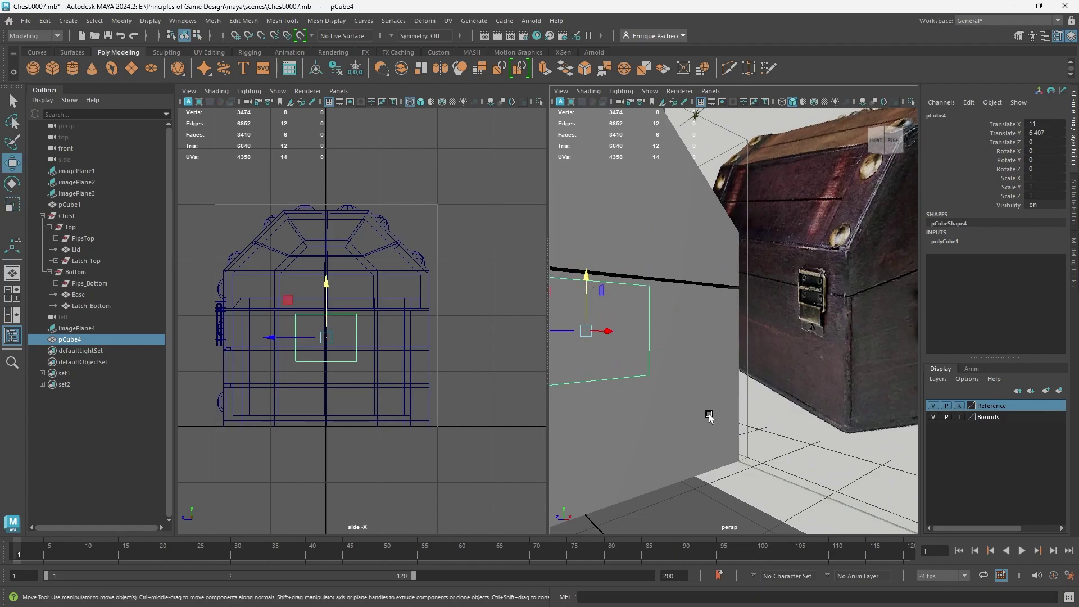
Step: Flatten the plate along X into a thin slab and move it outward to a Translate X of 11.28
{"action": "scroll", "coordinate": [748, 410], "scroll_direction": "down", "scroll_amount": 3}
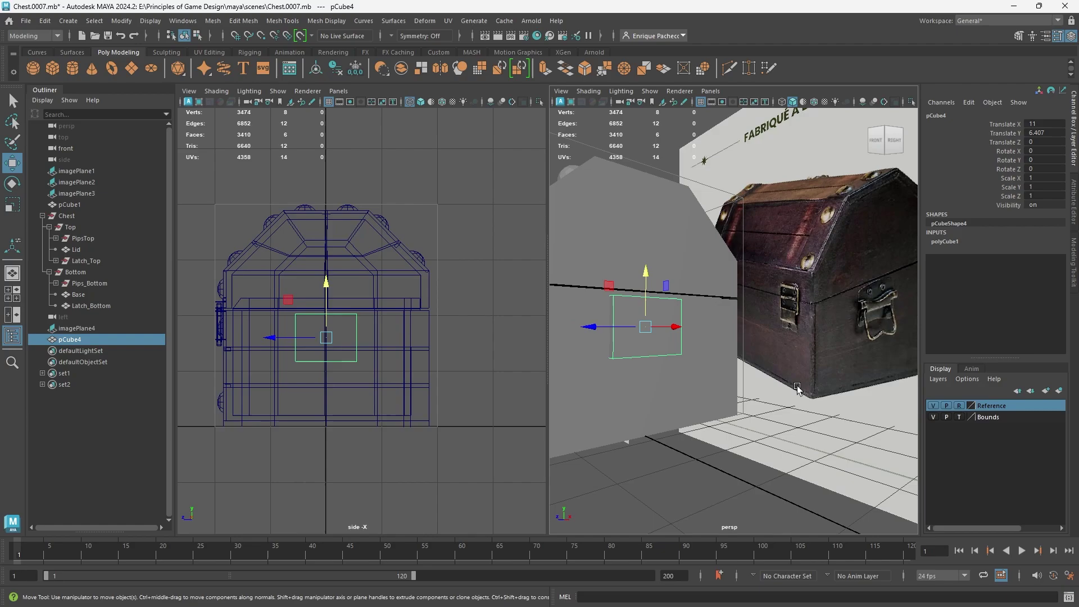
{"action": "scroll", "coordinate": [731, 396], "scroll_direction": "down", "scroll_amount": 3}
{"action": "key", "text": "r"}
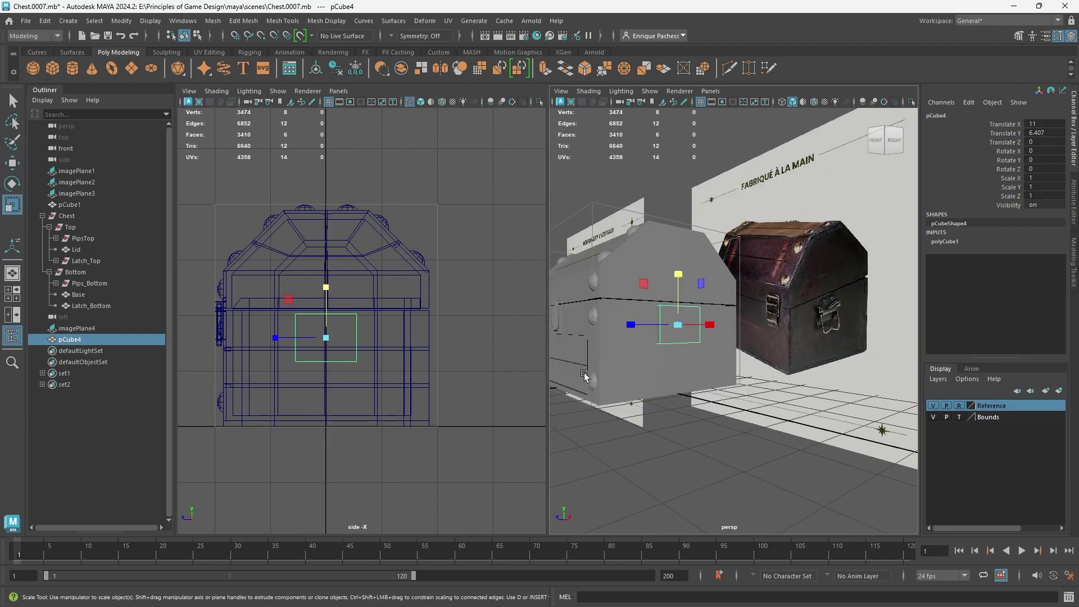
{"action": "scroll", "coordinate": [721, 313], "scroll_direction": "up", "scroll_amount": 4}
{"action": "left_click_drag", "start_coordinate": [679, 369], "coordinate": [737, 364], "text": "alt"}
{"action": "key", "text": "w"}
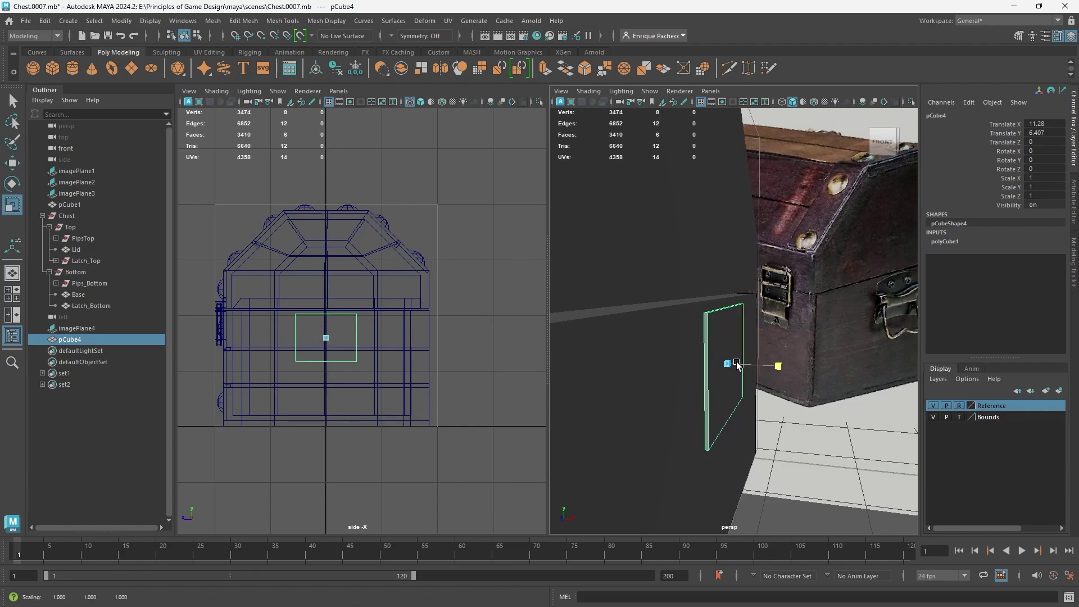
Step: In the front view, shift the plate's pivot to its inner face and place the plate against the chest's side at X 11
{"action": "key", "text": "w"}
{"action": "left_click_drag", "start_coordinate": [730, 416], "coordinate": [743, 413], "text": "alt"}
{"action": "key", "text": "space"}
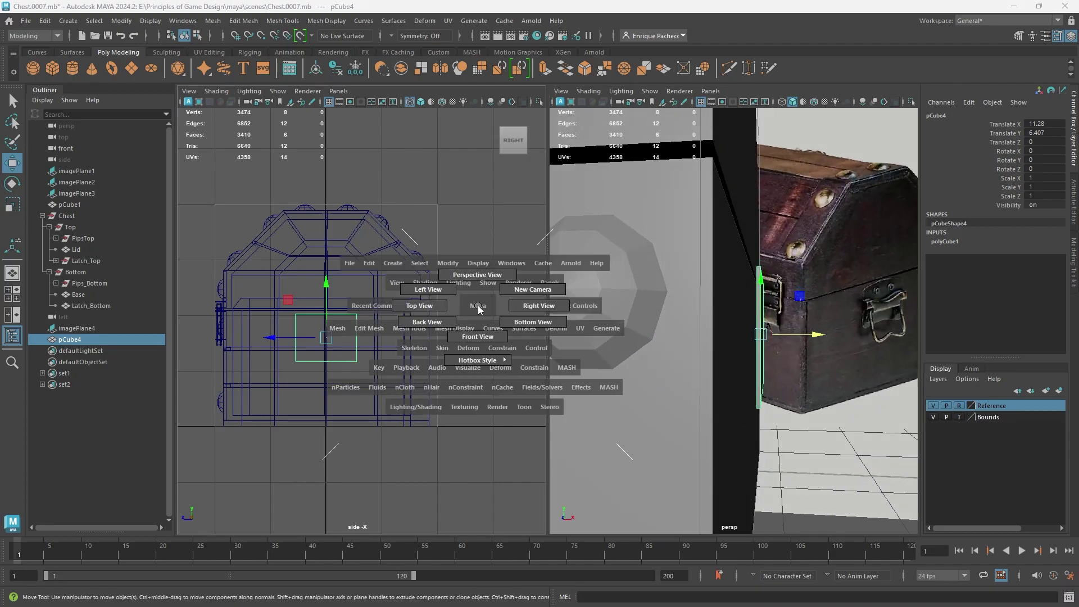
{"action": "left_click_drag", "start_coordinate": [477, 305], "coordinate": [488, 333]}
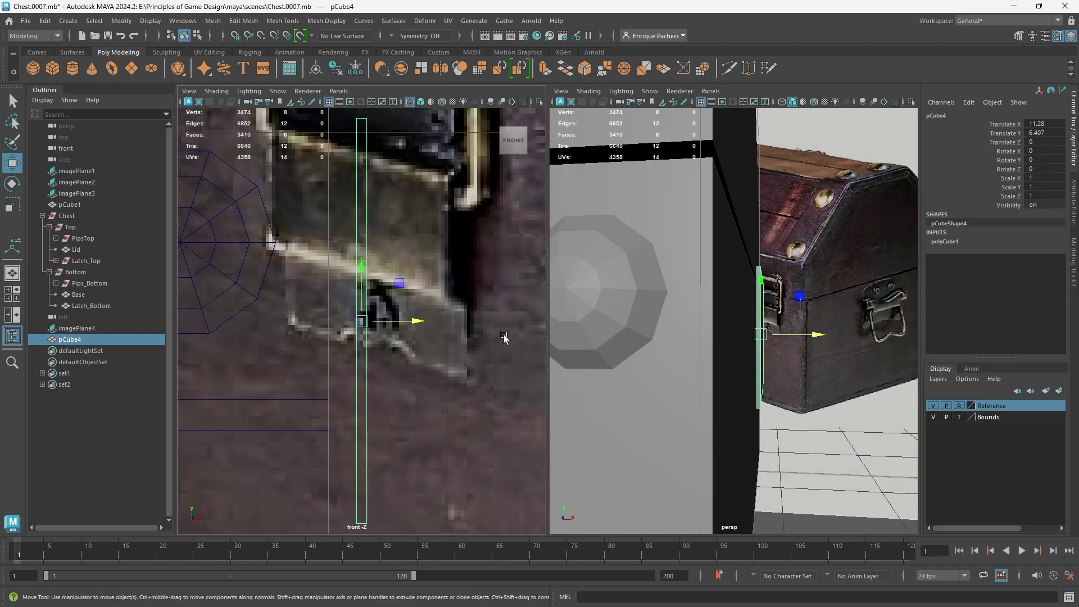
{"action": "scroll", "coordinate": [405, 278], "scroll_direction": "down", "scroll_amount": 5}
{"action": "scroll", "coordinate": [398, 287], "scroll_direction": "up", "scroll_amount": 2}
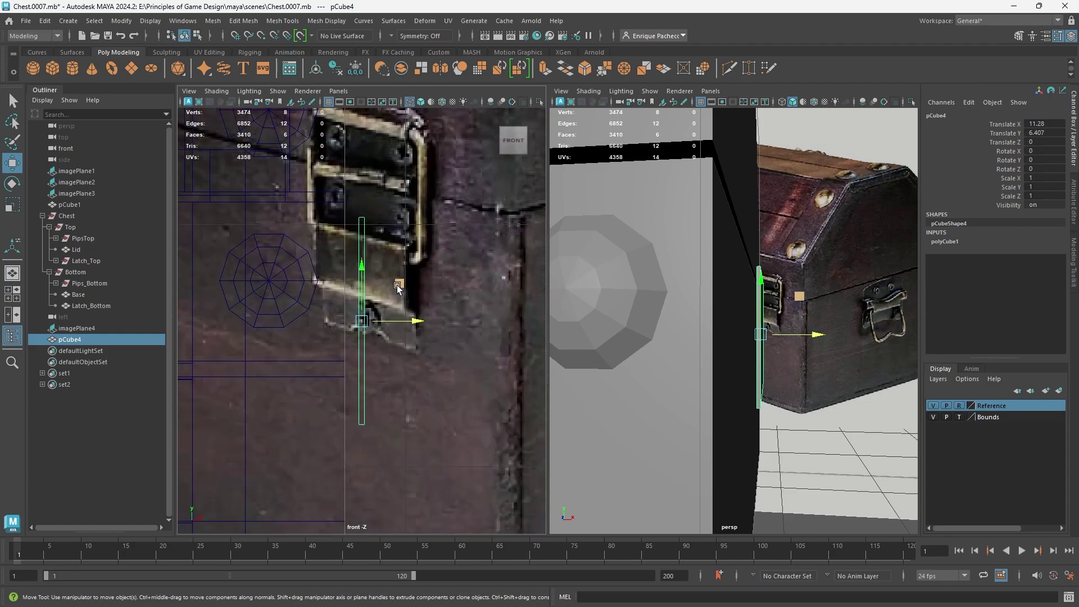
{"action": "key", "text": "d"}
{"action": "left_click_drag", "start_coordinate": [413, 325], "coordinate": [411, 325]}
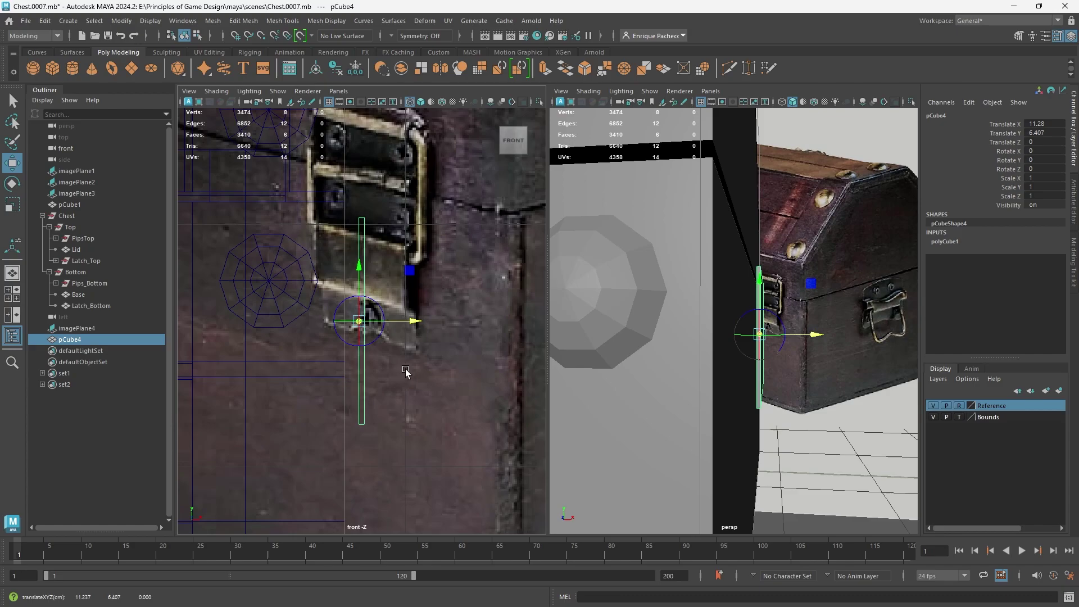
{"action": "key", "text": "d"}
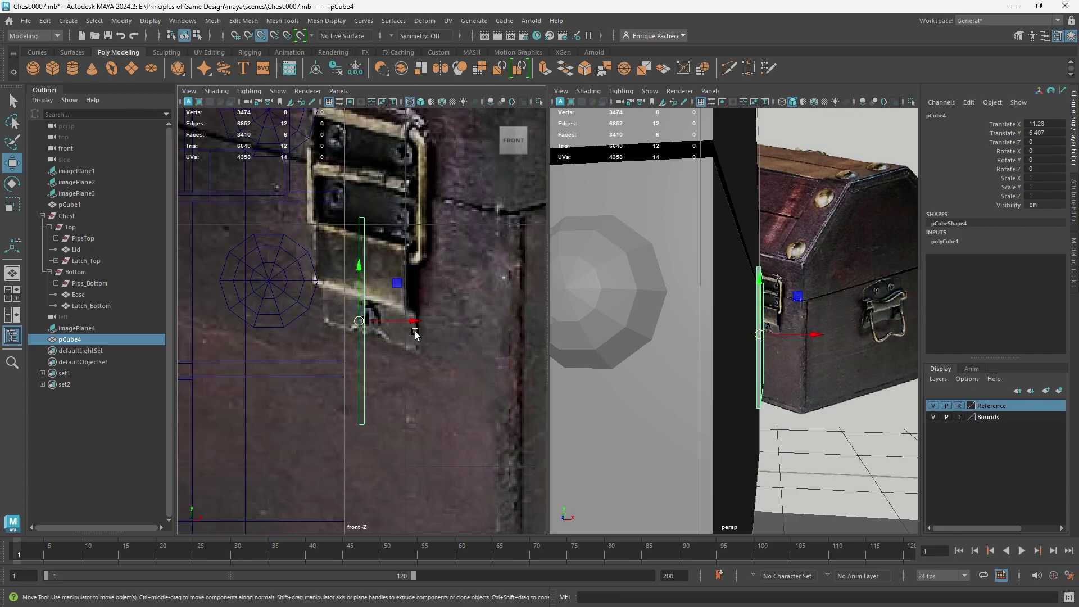
{"action": "left_click_drag", "start_coordinate": [415, 327], "coordinate": [401, 327]}
{"action": "left_click_drag", "start_coordinate": [342, 385], "coordinate": [354, 384]}
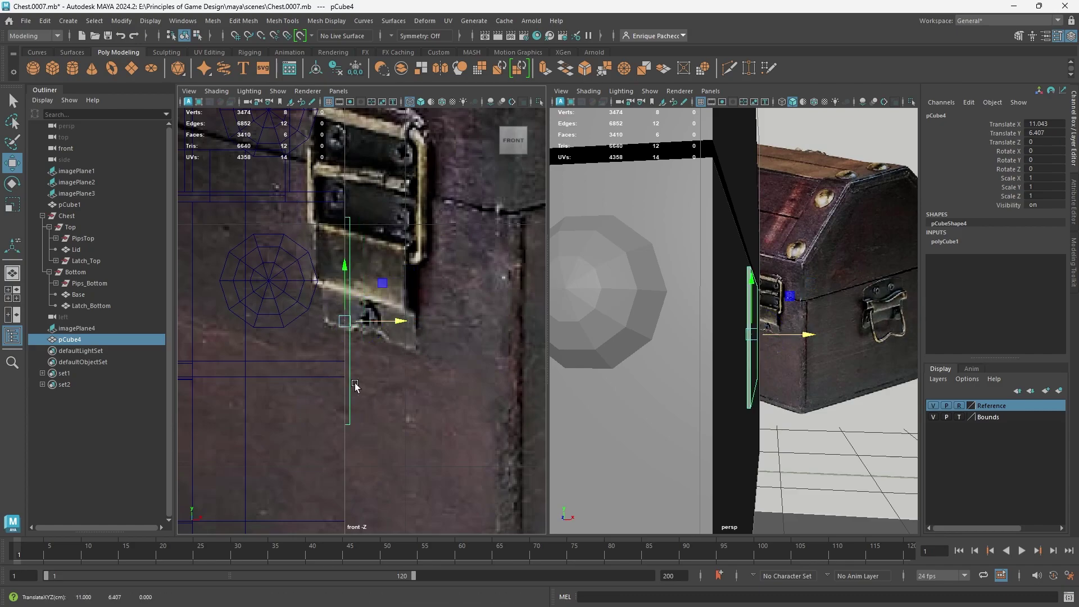
Step: Examine the plate's size and placement on the chest's side against the handle plate in the reference photo
{"action": "left_click_drag", "start_coordinate": [775, 327], "coordinate": [752, 348], "text": "alt"}
{"action": "right_click_drag", "start_coordinate": [752, 348], "coordinate": [696, 355], "text": "alt"}
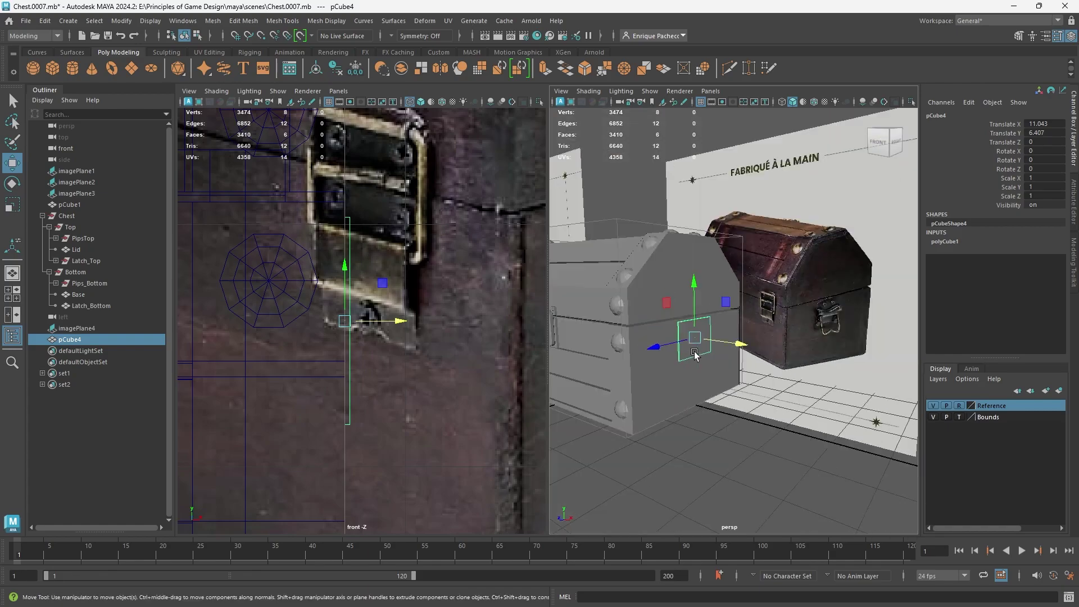
{"action": "middle_click_drag", "start_coordinate": [702, 362], "coordinate": [751, 353], "text": "alt"}
{"action": "scroll", "coordinate": [751, 353], "scroll_direction": "up", "scroll_amount": 6}
{"action": "left_click_drag", "start_coordinate": [751, 353], "coordinate": [687, 382], "text": "alt"}
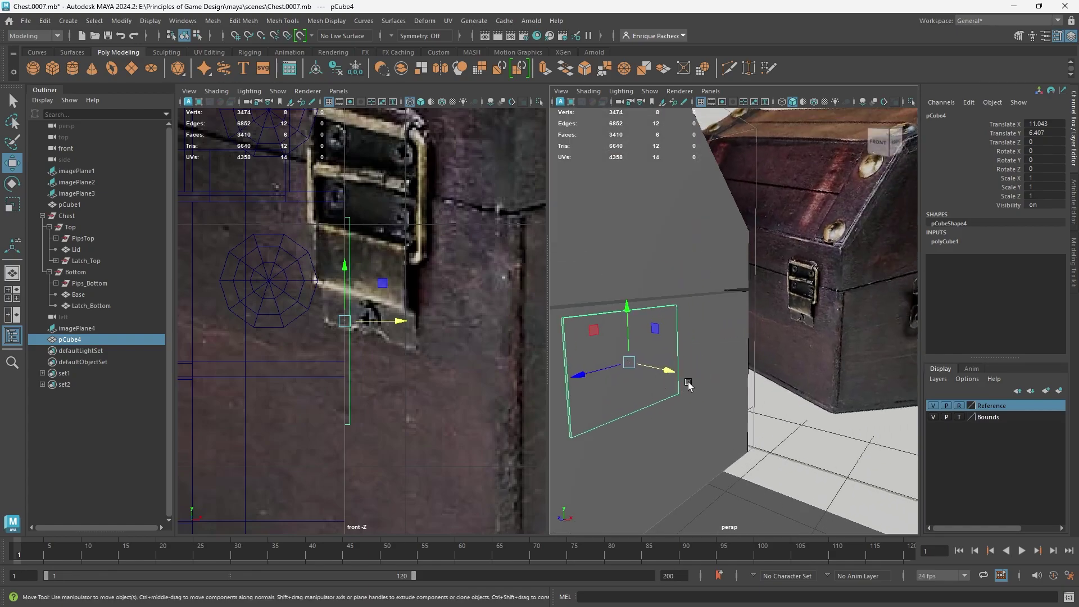
{"action": "scroll", "coordinate": [786, 345], "scroll_direction": "down", "scroll_amount": 4}
{"action": "scroll", "coordinate": [868, 296], "scroll_direction": "up", "scroll_amount": 4}
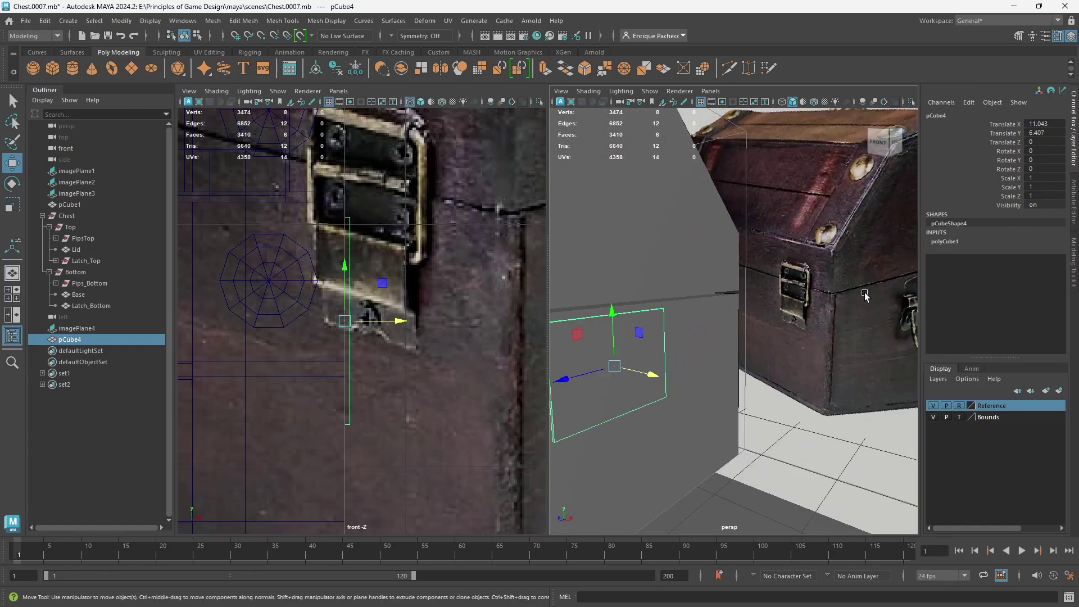
{"action": "middle_click_drag", "start_coordinate": [865, 295], "coordinate": [756, 312], "text": "alt"}
{"action": "scroll", "coordinate": [806, 306], "scroll_direction": "up", "scroll_amount": 4}
{"action": "middle_click_drag", "start_coordinate": [851, 296], "coordinate": [807, 294], "text": "alt"}
{"action": "scroll", "coordinate": [744, 288], "scroll_direction": "down", "scroll_amount": 6}
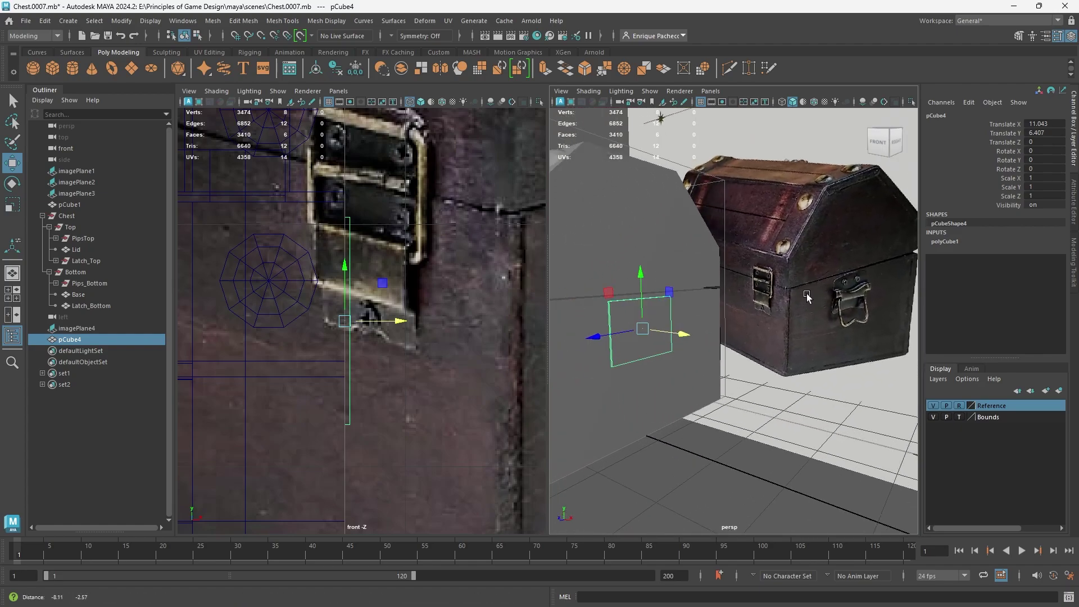
Step: Raise the plate closer to the lid seam, to a Translate Y of 6.603
{"action": "scroll", "coordinate": [718, 327], "scroll_direction": "up", "scroll_amount": 3}
{"action": "left_click_drag", "start_coordinate": [603, 272], "coordinate": [608, 267]}
{"action": "left_click_drag", "start_coordinate": [679, 293], "coordinate": [742, 303], "text": "alt"}
{"action": "scroll", "coordinate": [831, 305], "scroll_direction": "down", "scroll_amount": 3}
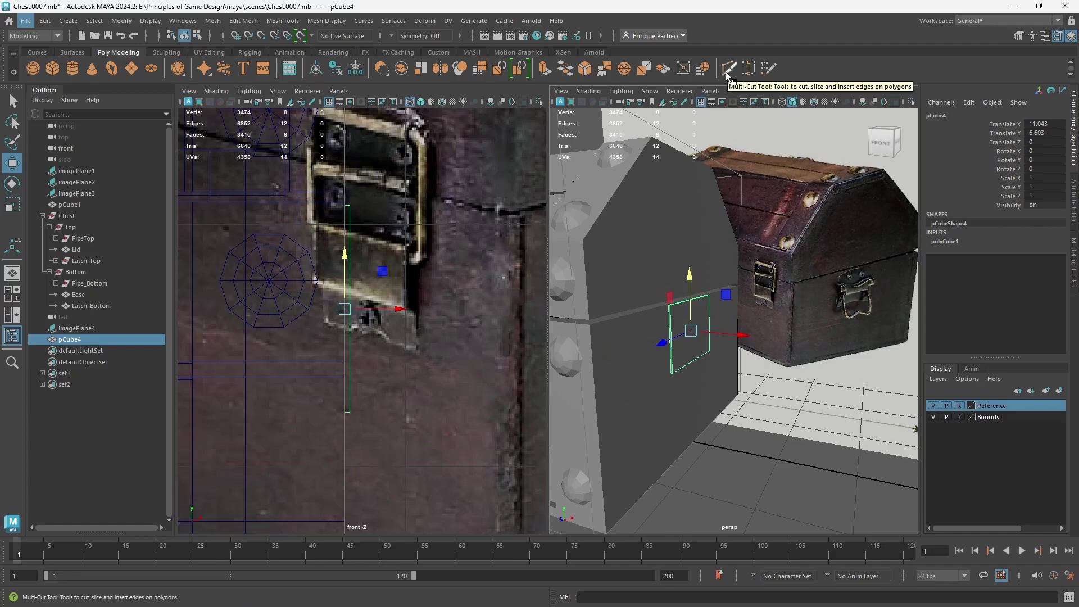
Step: Insert two evenly spaced edge loops in each direction across the plate, using Insert Edge Loop with multiple edge loops set to 2
{"action": "left_click", "coordinate": [289, 21]}
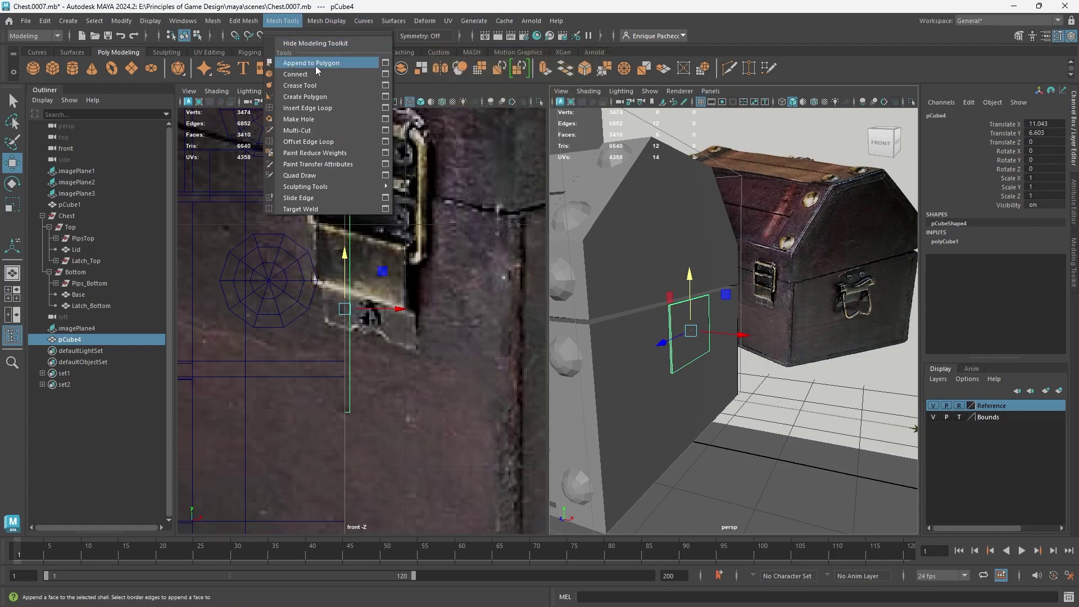
{"action": "left_click", "coordinate": [385, 110]}
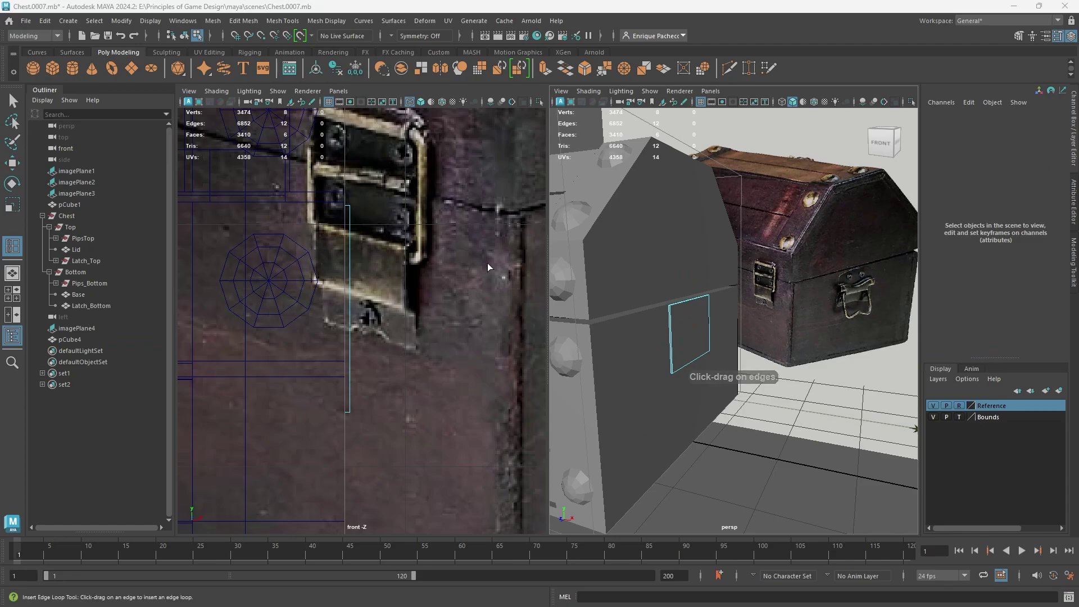
{"action": "left_click_drag", "start_coordinate": [0, 110], "coordinate": [199, 157]}
{"action": "left_click", "coordinate": [685, 305]}
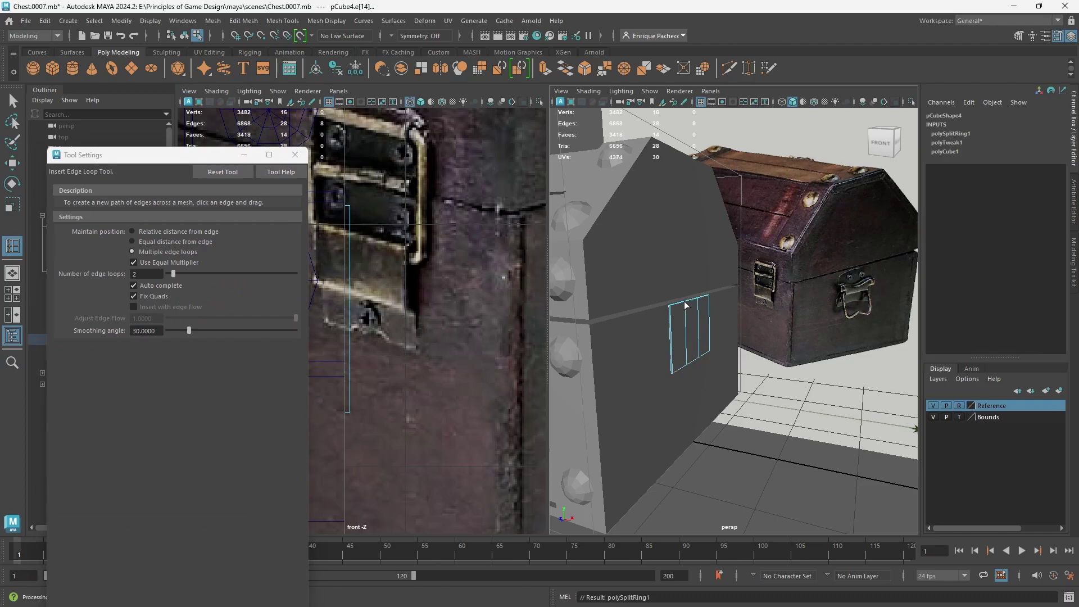
{"action": "left_click", "coordinate": [670, 335]}
Step: Select the two short depth edges at the plate's upper corners and lower them slightly to slope the top outline
{"action": "left_click_drag", "start_coordinate": [691, 394], "coordinate": [663, 386], "text": "alt"}
{"action": "key", "text": "q"}
{"action": "right_click_drag", "start_coordinate": [646, 284], "coordinate": [599, 279]}
{"action": "scroll", "coordinate": [612, 289], "scroll_direction": "up", "scroll_amount": 5}
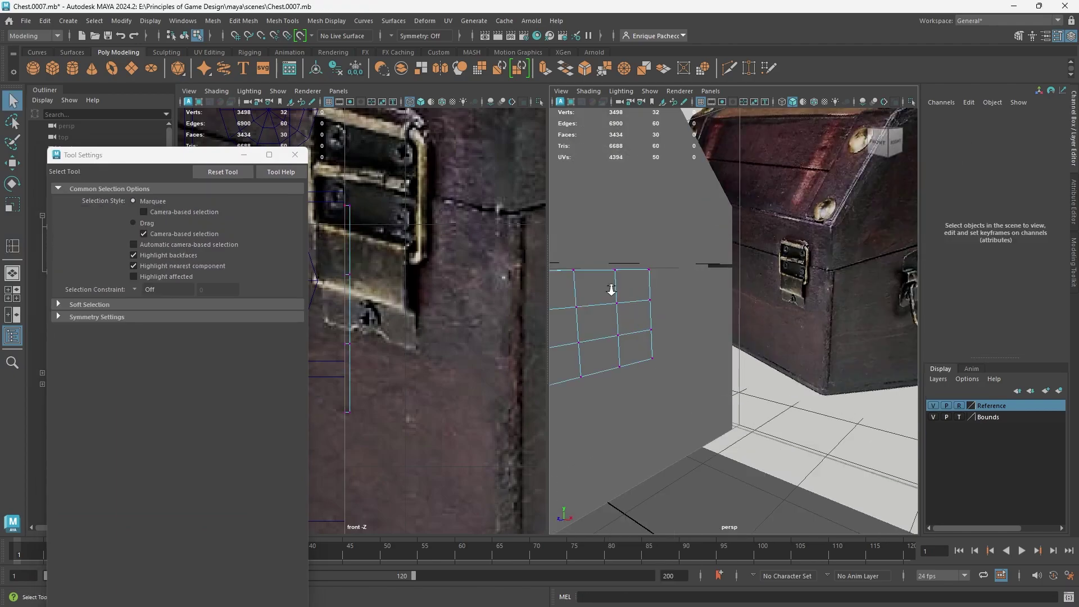
{"action": "middle_click_drag", "start_coordinate": [603, 308], "coordinate": [721, 346], "text": "alt"}
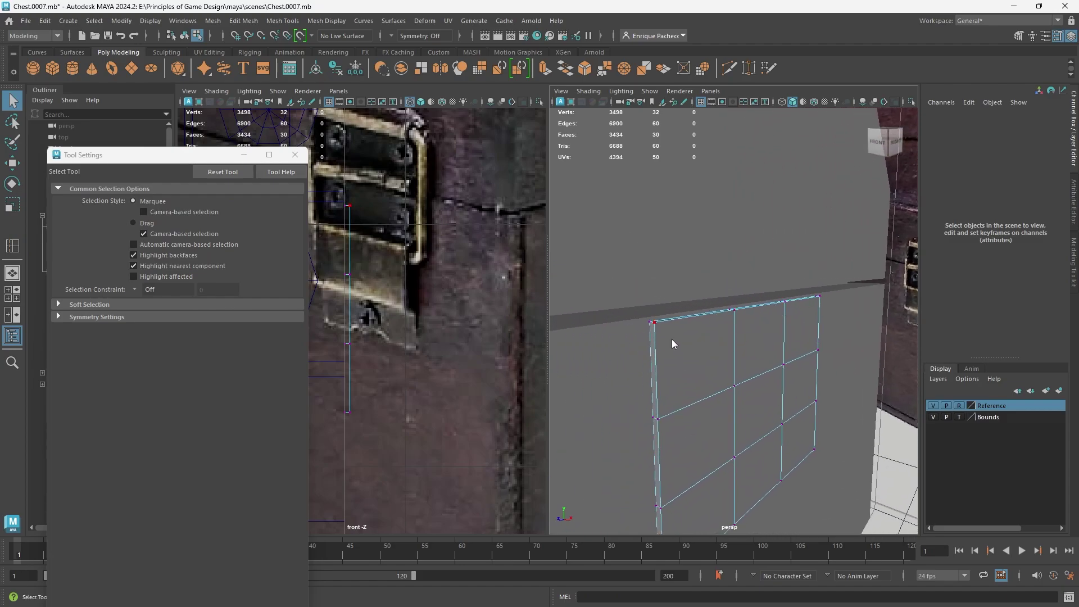
{"action": "right_click_drag", "start_coordinate": [650, 284], "coordinate": [649, 259]}
{"action": "left_click", "coordinate": [656, 326]}
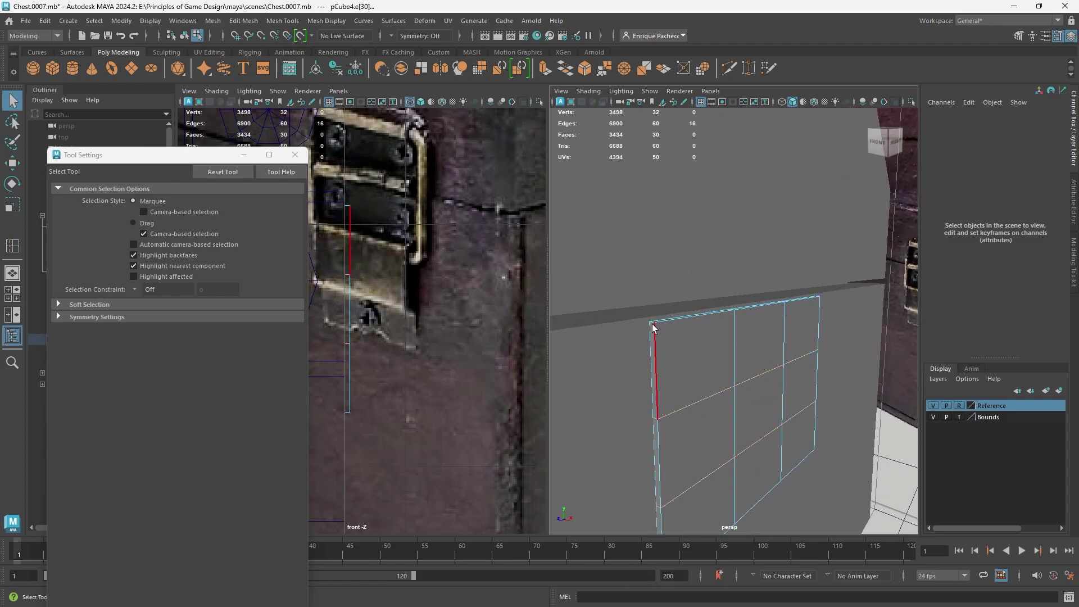
{"action": "left_click", "coordinate": [651, 323]}
{"action": "left_click_drag", "start_coordinate": [763, 308], "coordinate": [746, 318], "text": "alt"}
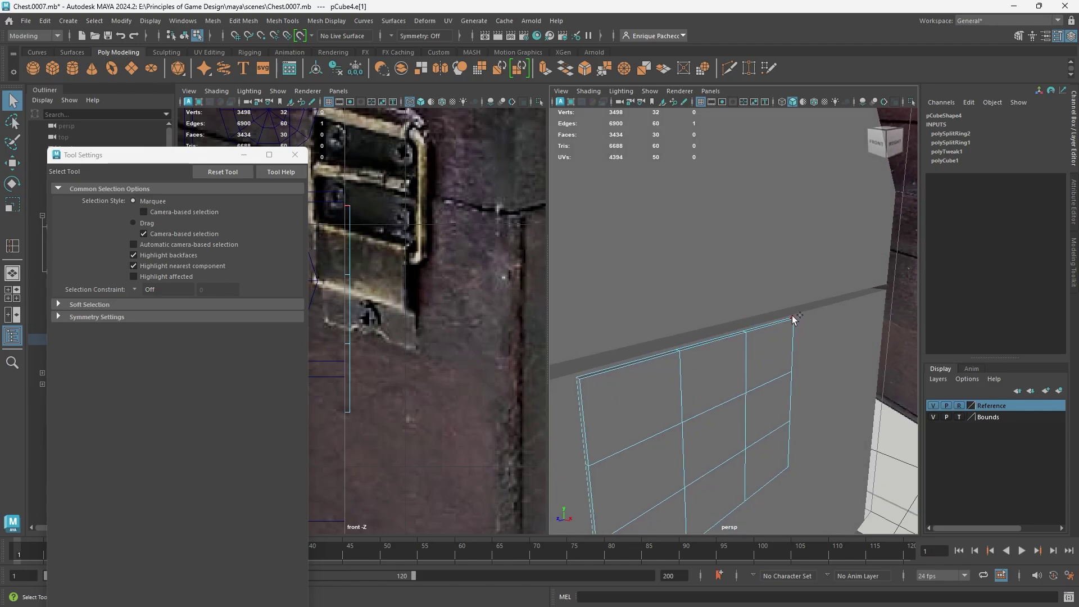
{"action": "key", "text": "w"}
{"action": "scroll", "coordinate": [810, 405], "scroll_direction": "down", "scroll_amount": 5}
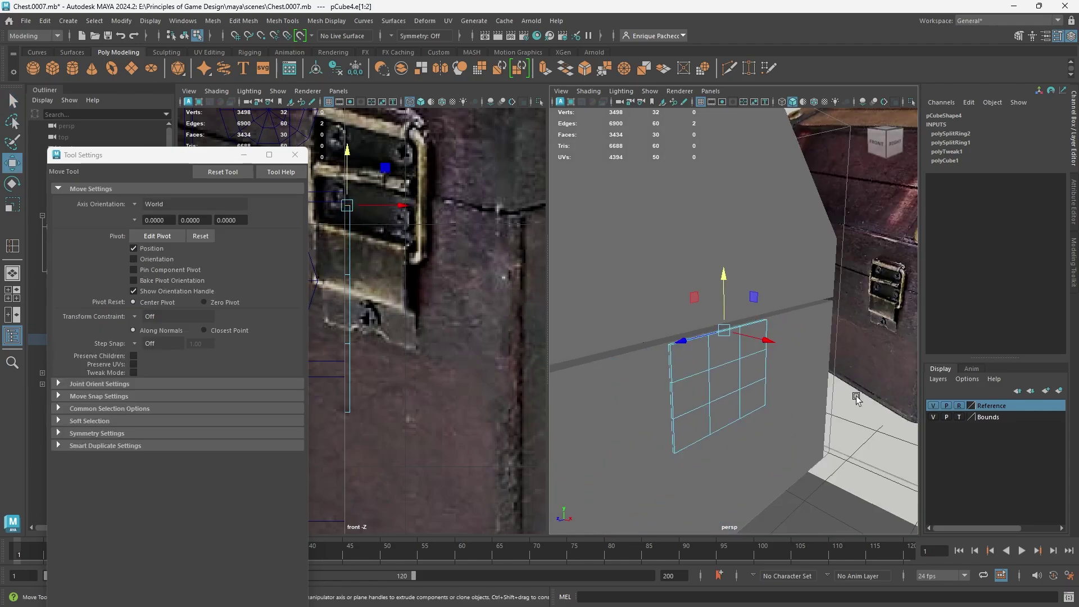
{"action": "left_click_drag", "start_coordinate": [855, 397], "coordinate": [775, 407], "text": "alt"}
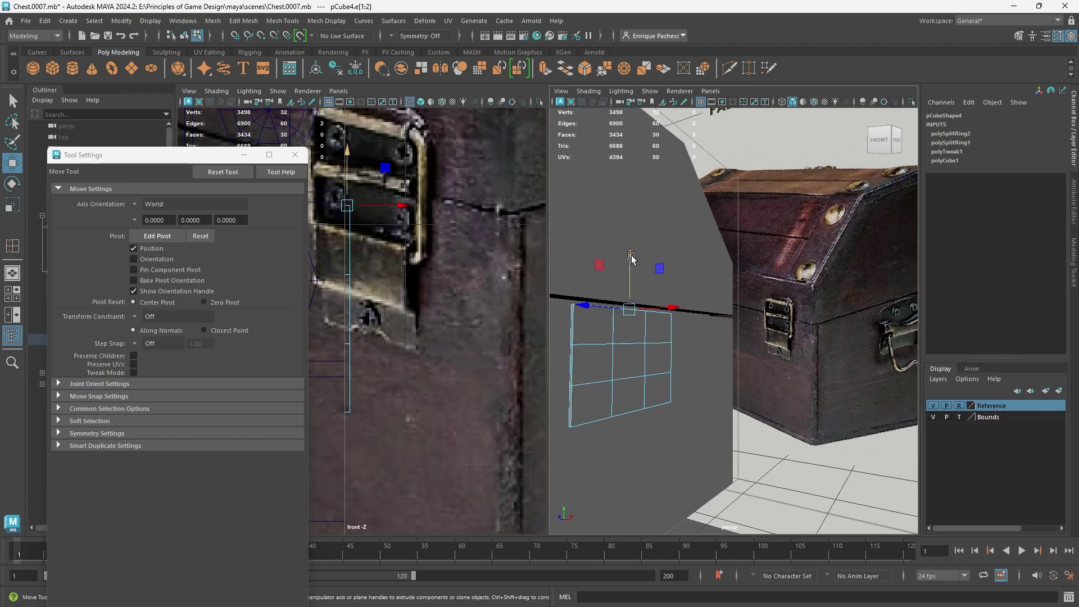
{"action": "left_click_drag", "start_coordinate": [630, 258], "coordinate": [634, 264]}
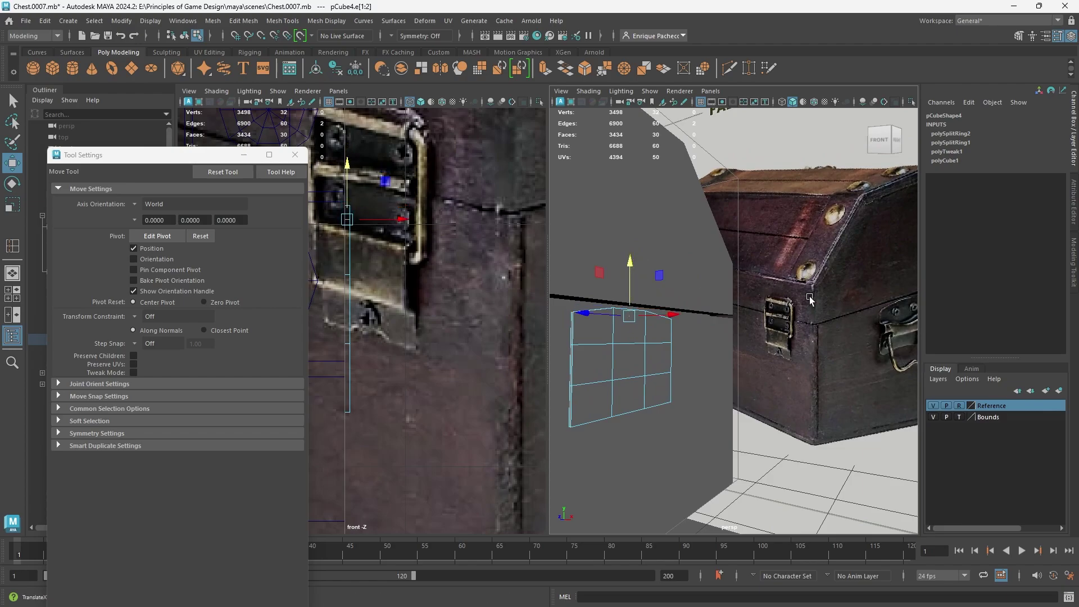
Step: Preview the smoothed plate beside the reference handle in a widened perspective view, and restore the unsmoothed display
{"action": "key", "text": "4"}
{"action": "key", "text": "5"}
{"action": "key", "text": "3"}
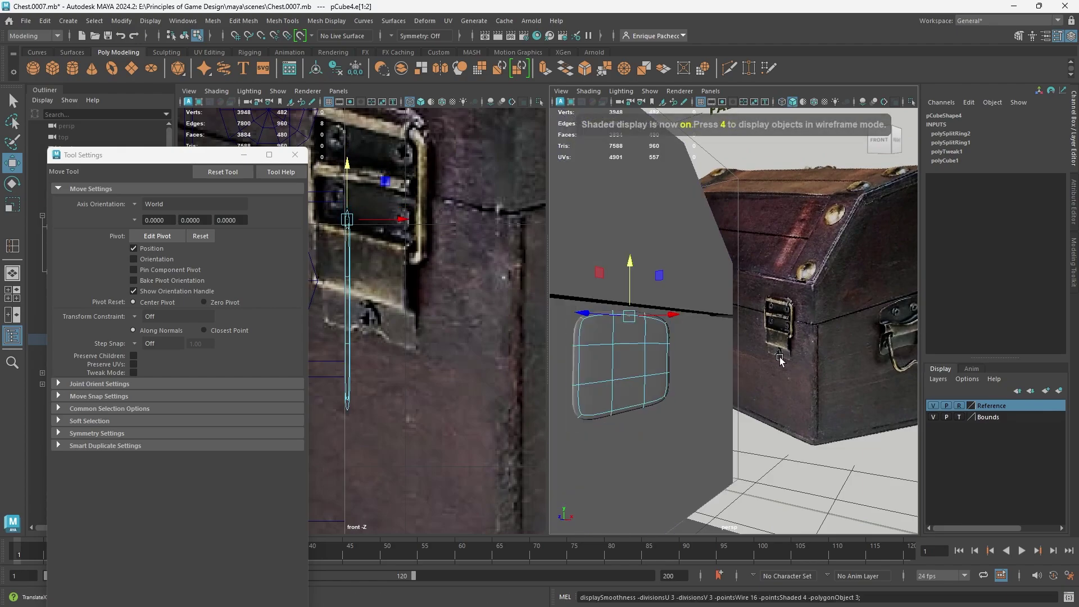
{"action": "mouse_move", "coordinate": [696, 364]}
{"action": "left_mouse_down", "text": "alt"}
{"action": "mouse_move", "coordinate": [647, 325]}
{"action": "mouse_move", "coordinate": [738, 340]}
{"action": "left_mouse_up", "text": "alt"}
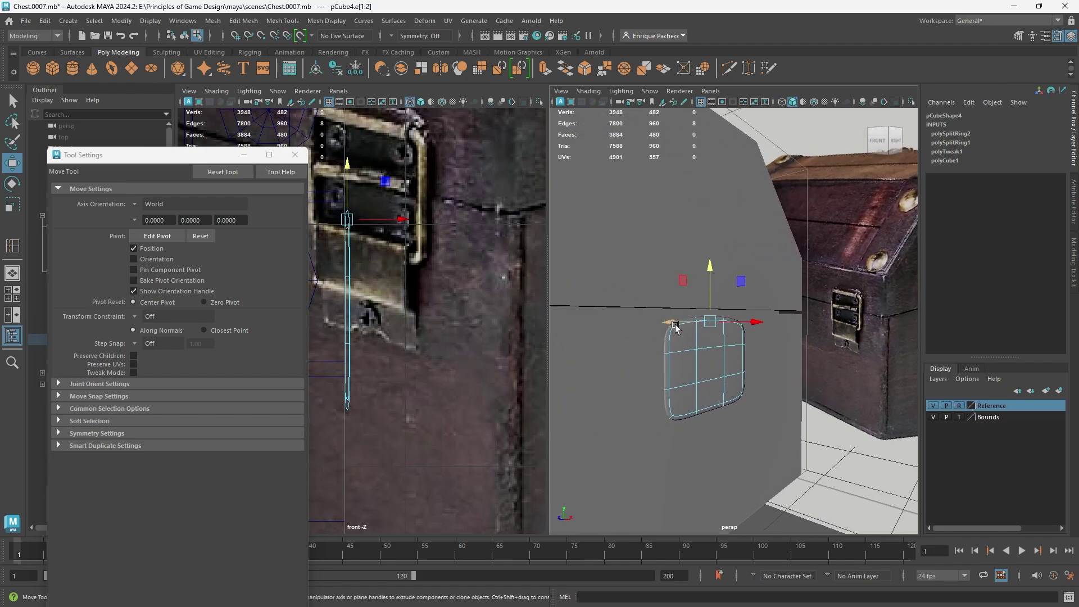
{"action": "left_click_drag", "start_coordinate": [549, 285], "coordinate": [438, 295]}
{"action": "key", "text": "space"}
{"action": "left_click_drag", "start_coordinate": [753, 387], "coordinate": [844, 339], "text": "alt"}
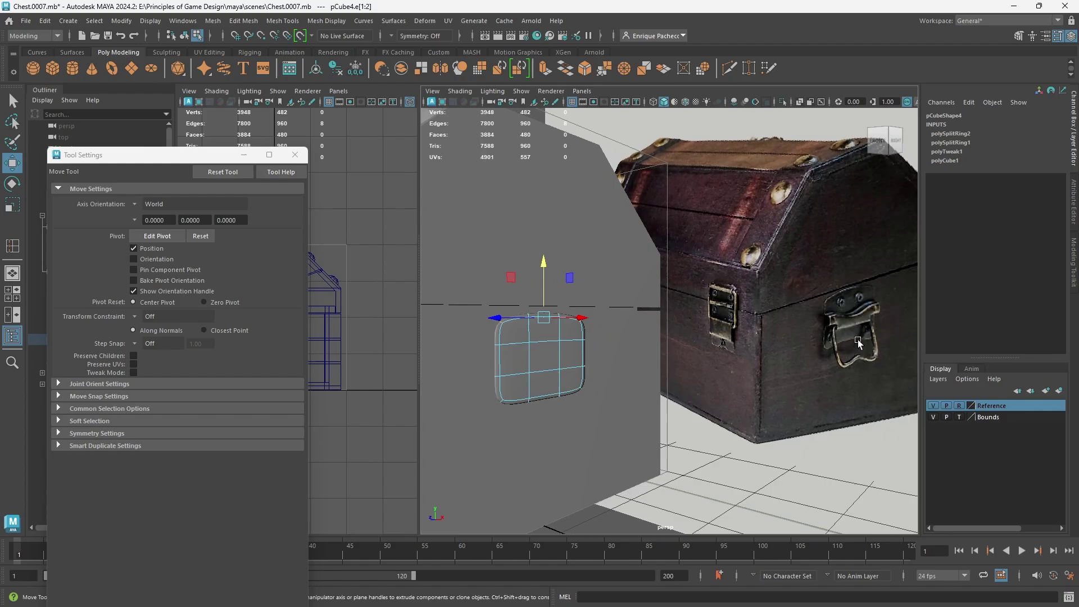
{"action": "key", "text": "1"}
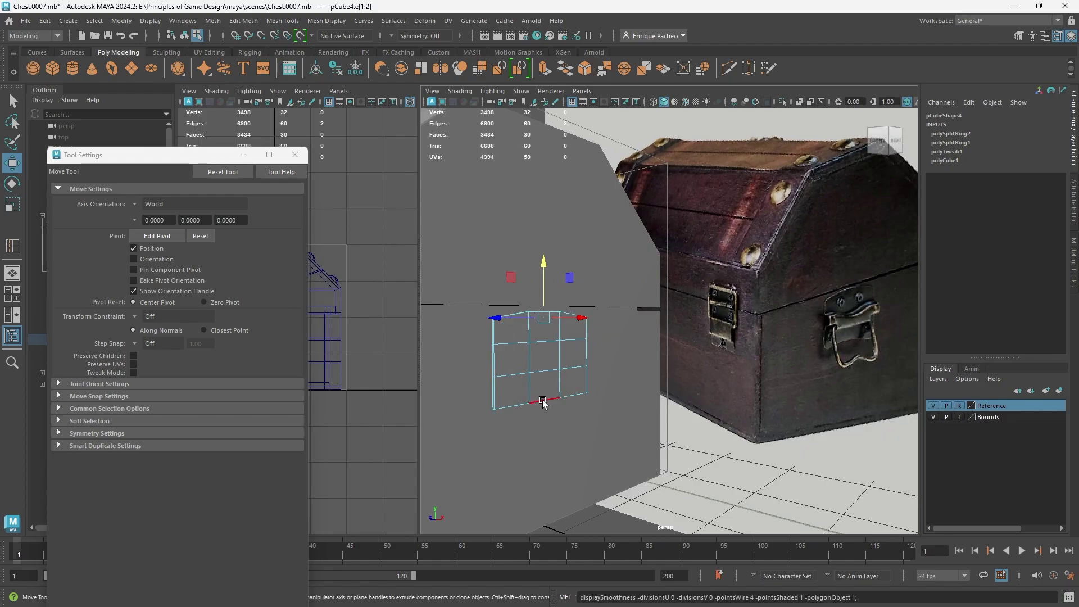
Step: Raise the bottom face of the plate's middle column to notch the lower outline, and check the shape in smoothed display
{"action": "left_click_drag", "start_coordinate": [543, 402], "coordinate": [559, 369], "text": "alt"}
{"action": "right_click_drag", "start_coordinate": [584, 257], "coordinate": [585, 286]}
{"action": "left_click_drag", "start_coordinate": [584, 285], "coordinate": [572, 277], "text": "alt"}
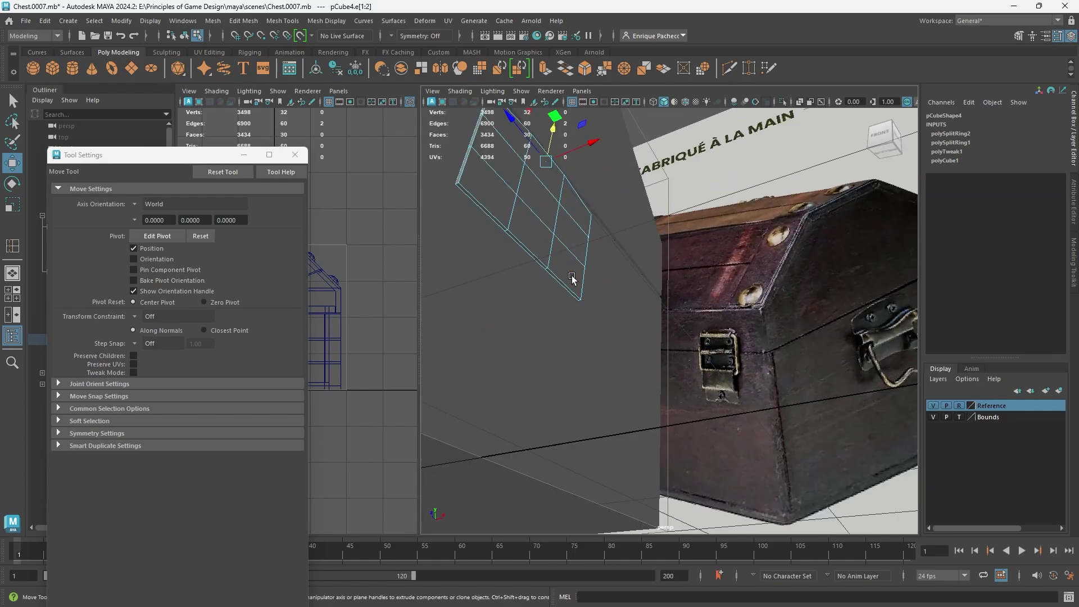
{"action": "middle_click_drag", "start_coordinate": [551, 296], "coordinate": [592, 360], "text": "alt"}
{"action": "left_click", "coordinate": [588, 349]}
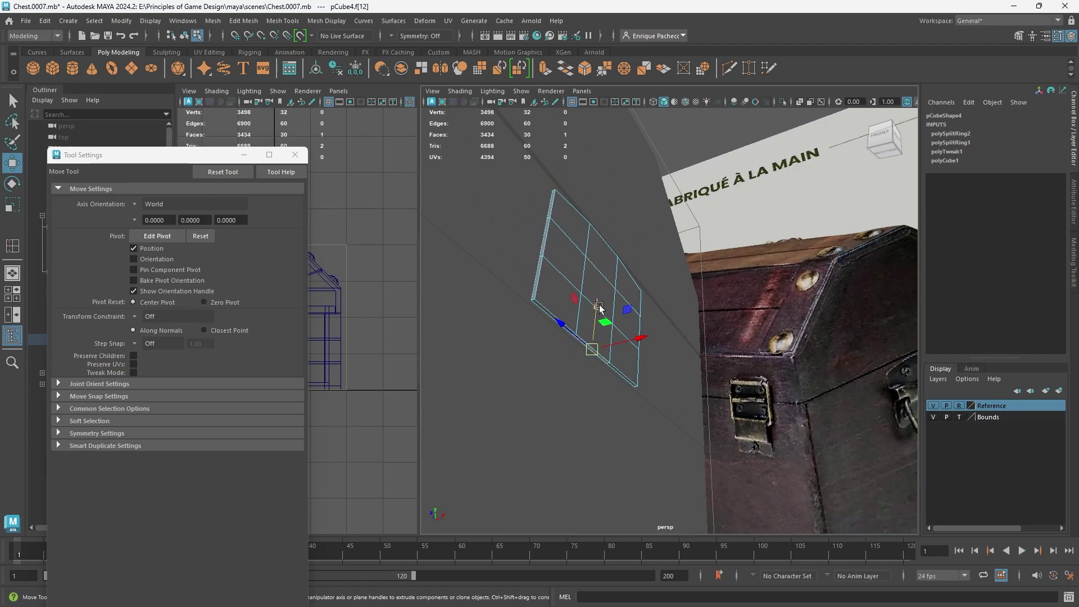
{"action": "key", "text": "3"}
{"action": "left_click_drag", "start_coordinate": [588, 299], "coordinate": [727, 425], "text": "alt"}
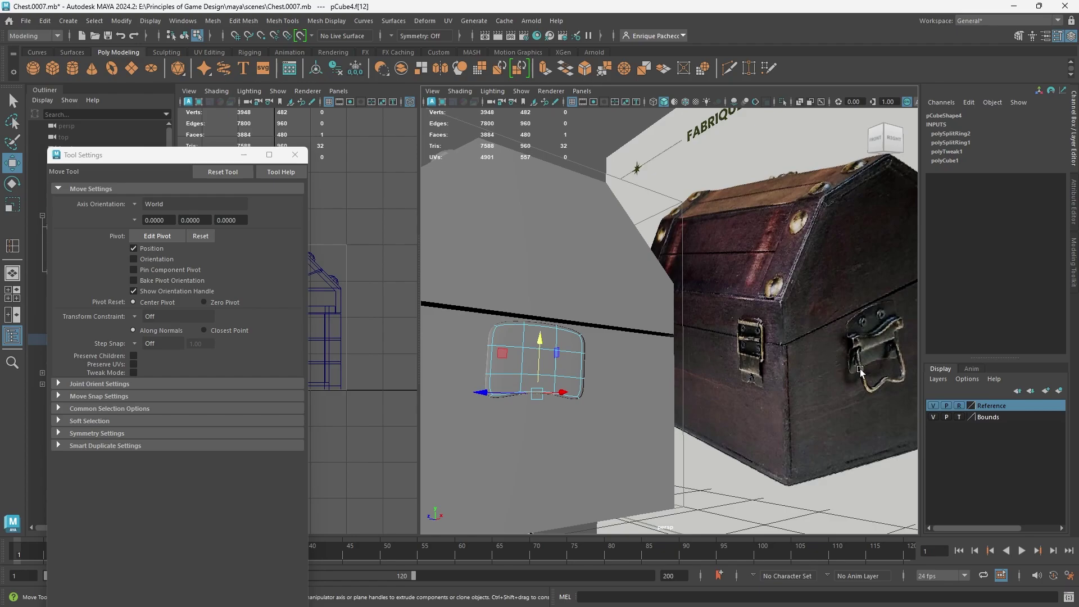
{"action": "key", "text": "1"}
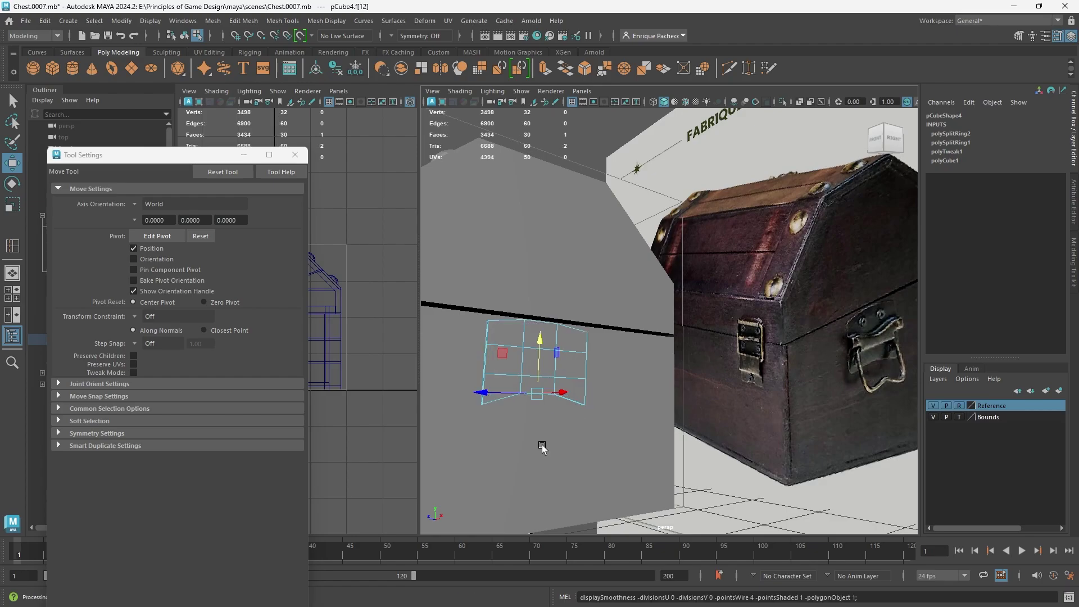
Step: Add one vertical edge loop close to each outer side of the plate with Multi-Cut
{"action": "left_click_drag", "start_coordinate": [541, 444], "coordinate": [704, 231], "text": "alt"}
{"action": "left_click", "coordinate": [729, 68]}
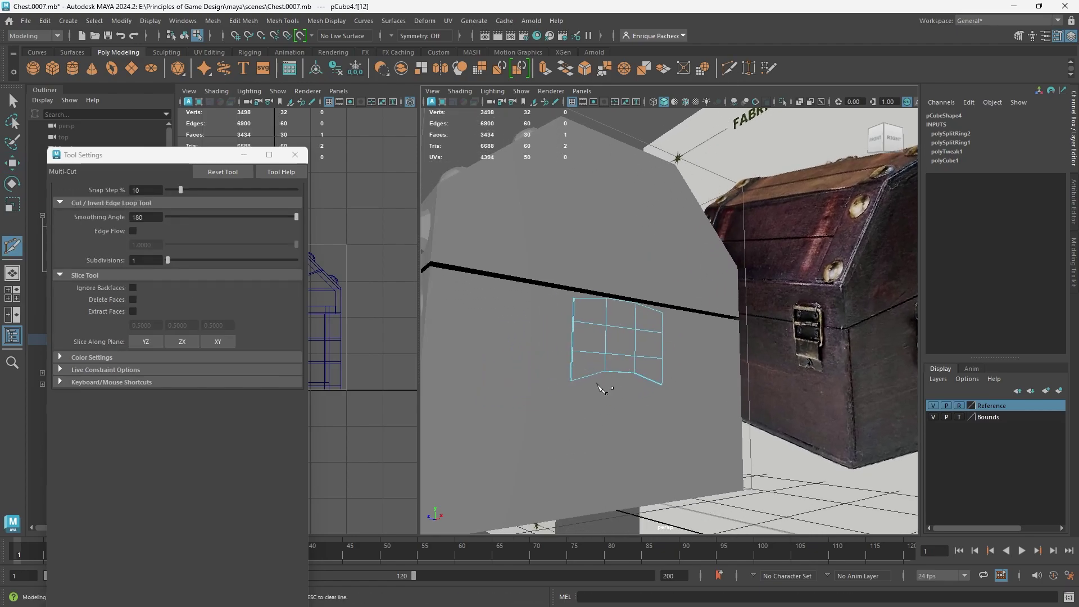
{"action": "scroll", "coordinate": [600, 385], "scroll_direction": "up", "scroll_amount": 3}
{"action": "middle_click_drag", "start_coordinate": [573, 375], "coordinate": [601, 370], "text": "alt"}
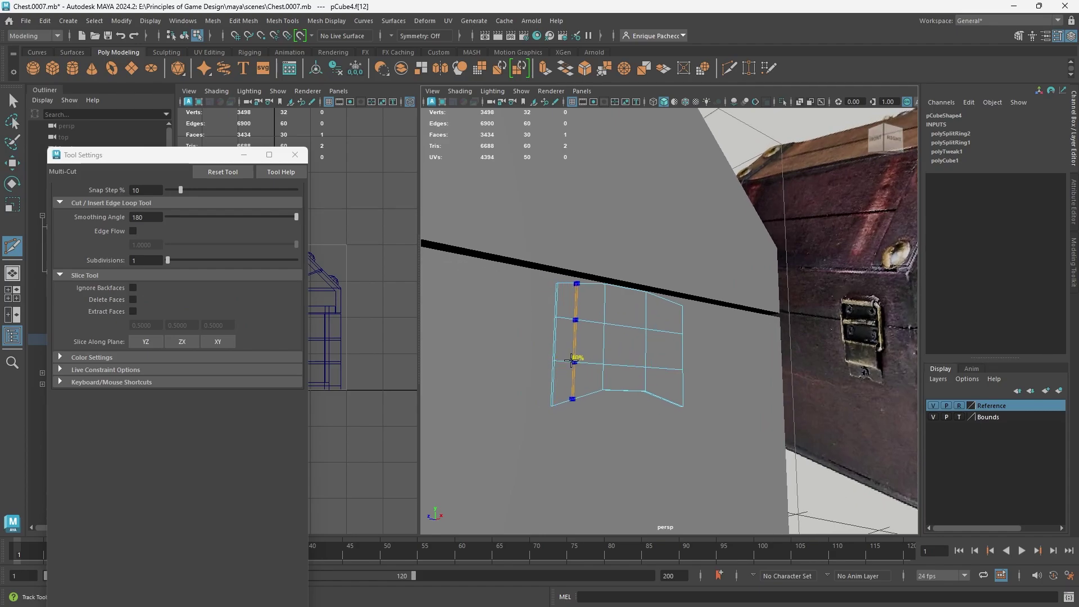
{"action": "left_click", "coordinate": [564, 361], "text": "ctrl"}
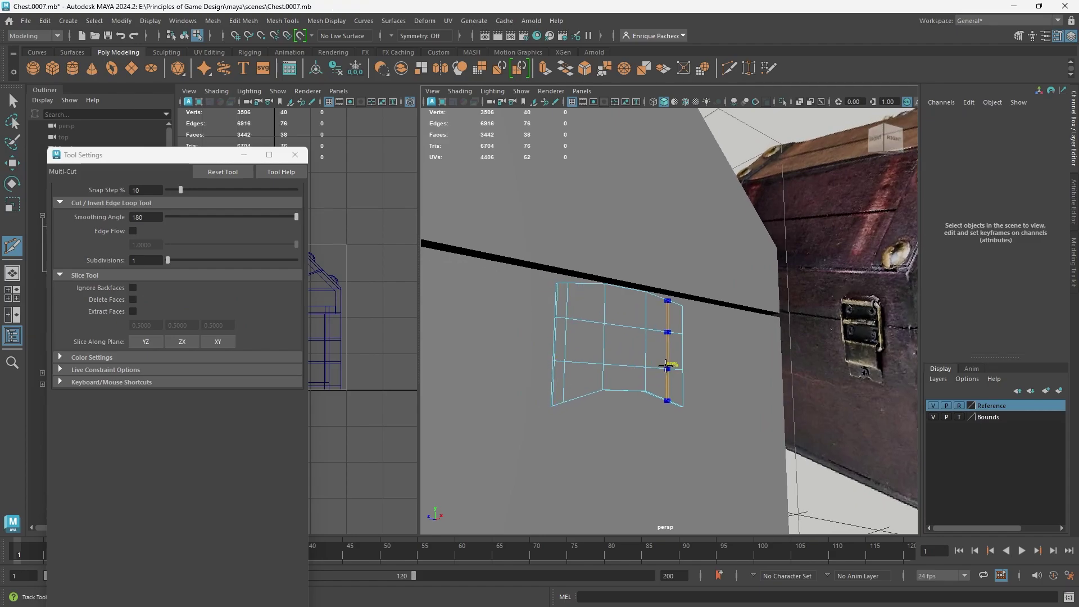
{"action": "left_click", "coordinate": [673, 366], "text": "ctrl"}
{"action": "key", "text": "q"}
Step: Lower the two bottom depth edges of the new side loops to the level of the plate's corners, and preview the smoothed result
{"action": "left_click_drag", "start_coordinate": [650, 420], "coordinate": [586, 288], "text": "alt"}
{"action": "middle_click_drag", "start_coordinate": [586, 288], "coordinate": [585, 359], "text": "alt"}
{"action": "right_click_drag", "start_coordinate": [564, 285], "coordinate": [561, 256]}
{"action": "left_click", "coordinate": [563, 313]}
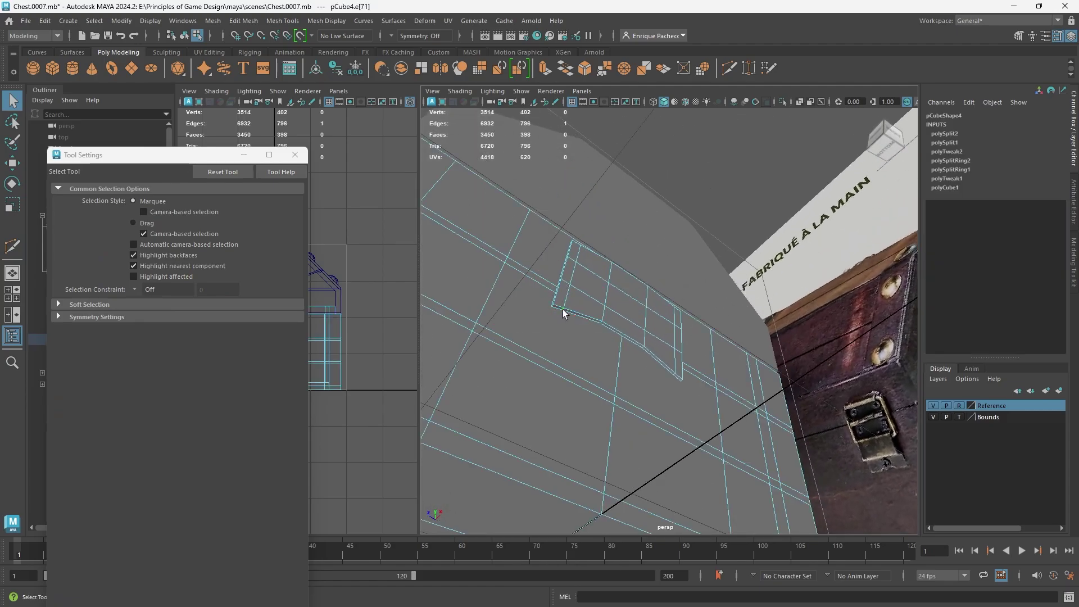
{"action": "left_click", "coordinate": [676, 375], "text": "shift"}
{"action": "key", "text": "w"}
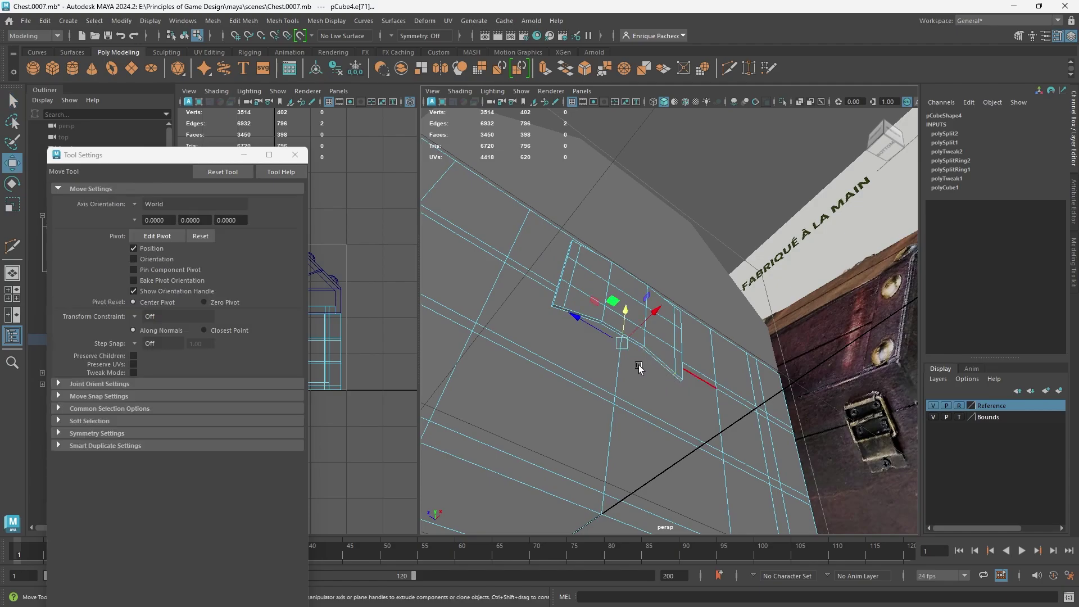
{"action": "left_click_drag", "start_coordinate": [602, 373], "coordinate": [640, 362], "text": "alt"}
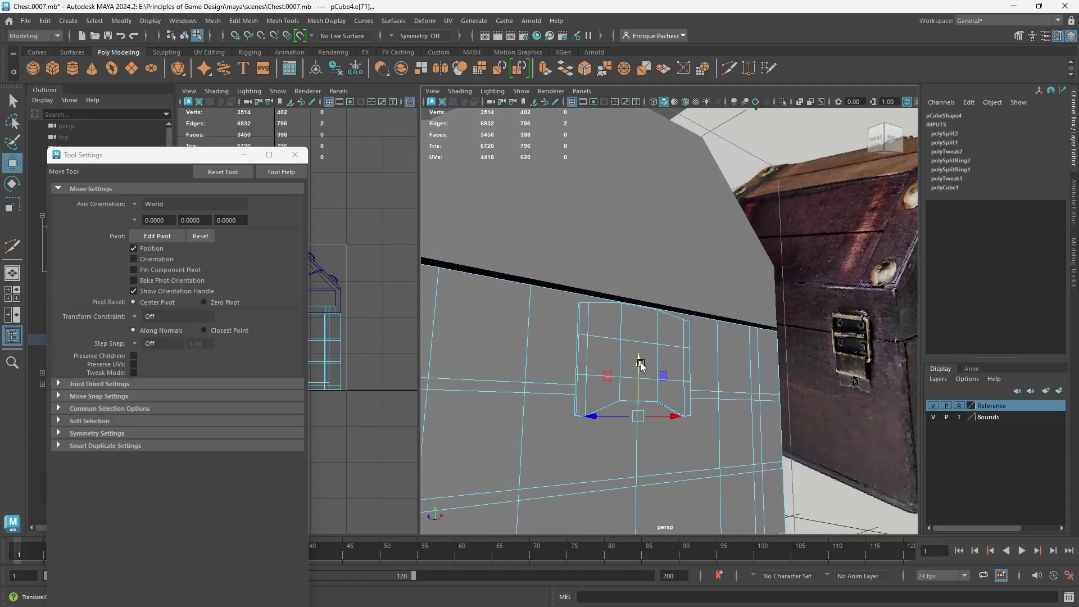
{"action": "key", "text": "3"}
{"action": "left_click_drag", "start_coordinate": [679, 474], "coordinate": [620, 458], "text": "alt"}
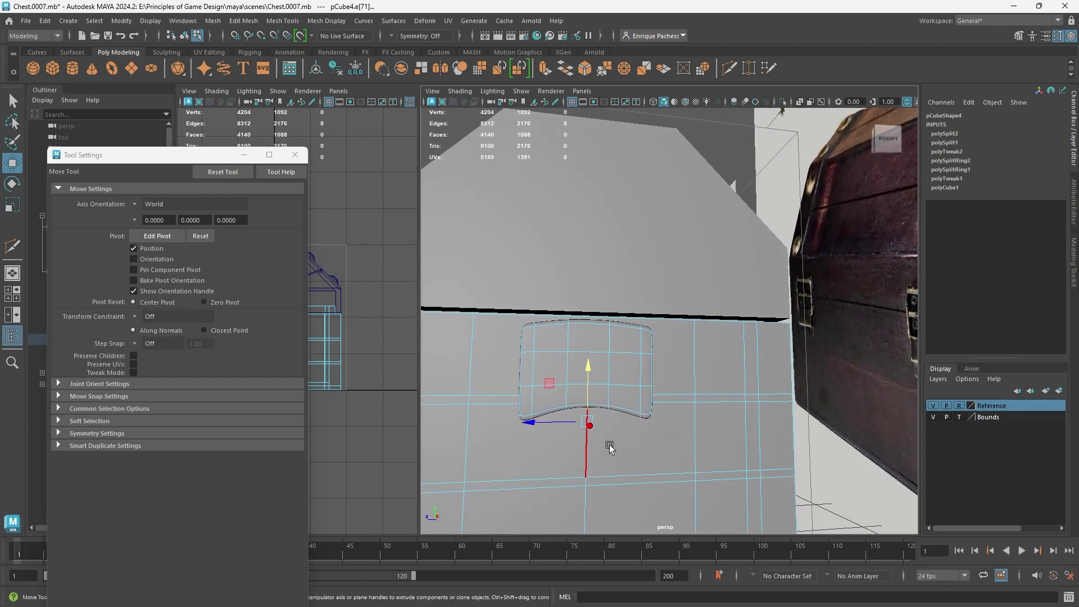
Step: Scale the two lowered bottom edges slightly closer together across the plate's width, and compare the smoothed shape with the reference handle
{"action": "key", "text": "r"}
{"action": "left_click_drag", "start_coordinate": [537, 426], "coordinate": [544, 426]}
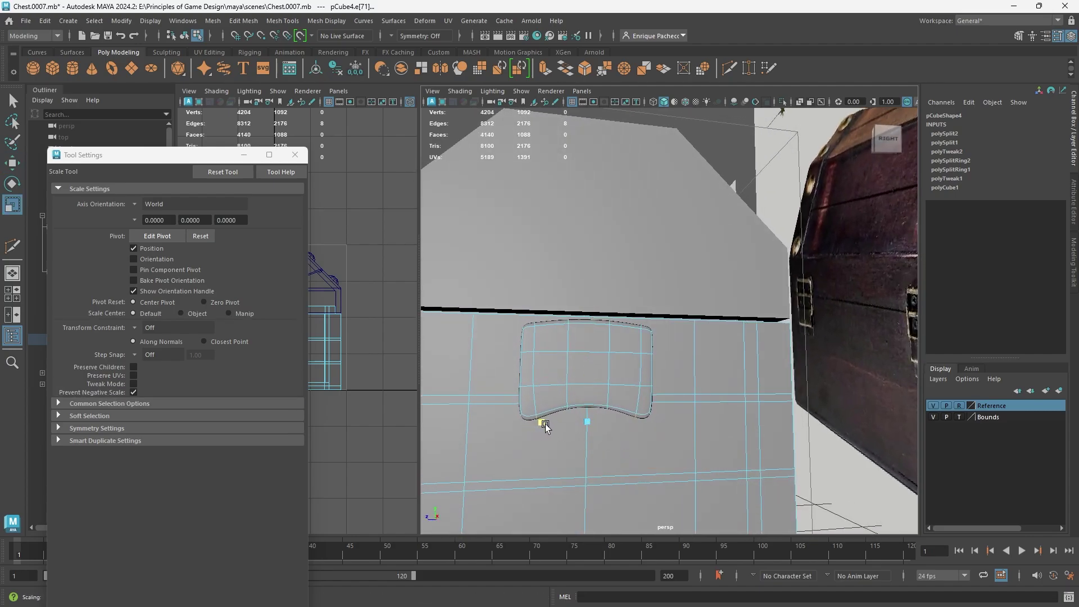
{"action": "left_click_drag", "start_coordinate": [686, 433], "coordinate": [686, 409], "text": "alt"}
{"action": "middle_click_drag", "start_coordinate": [686, 408], "coordinate": [714, 416], "text": "alt"}
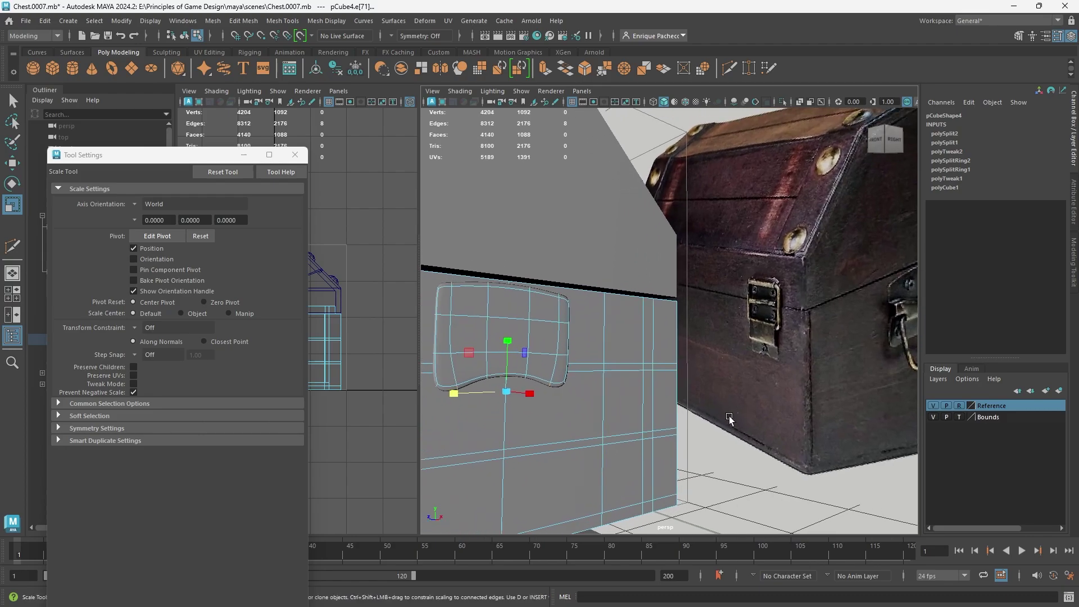
{"action": "scroll", "coordinate": [750, 408], "scroll_direction": "down", "scroll_amount": 2}
{"action": "key", "text": "1"}
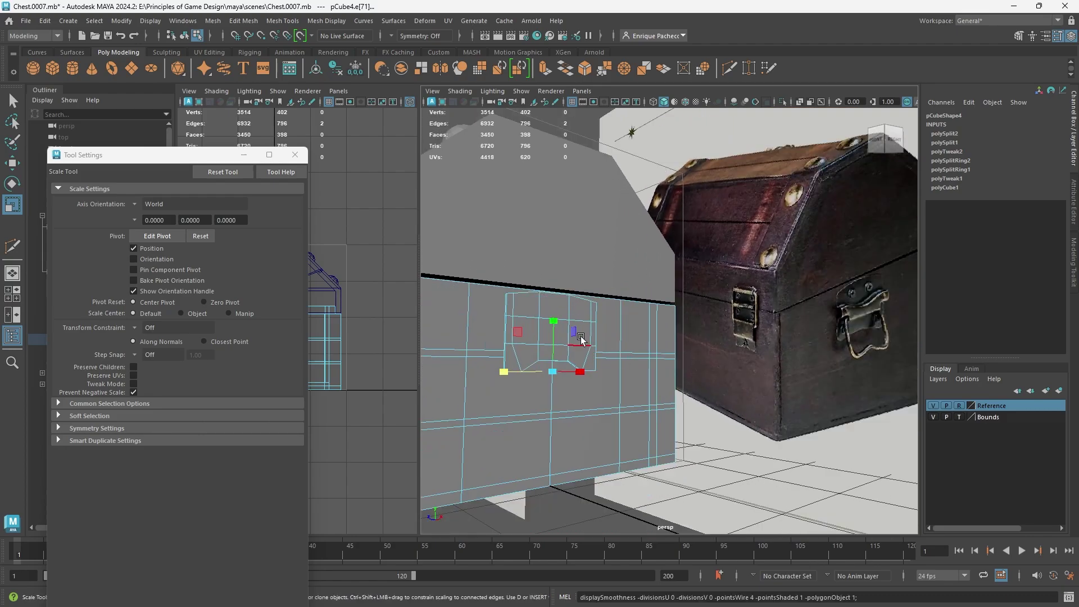
{"action": "scroll", "coordinate": [535, 354], "scroll_direction": "up", "scroll_amount": 2}
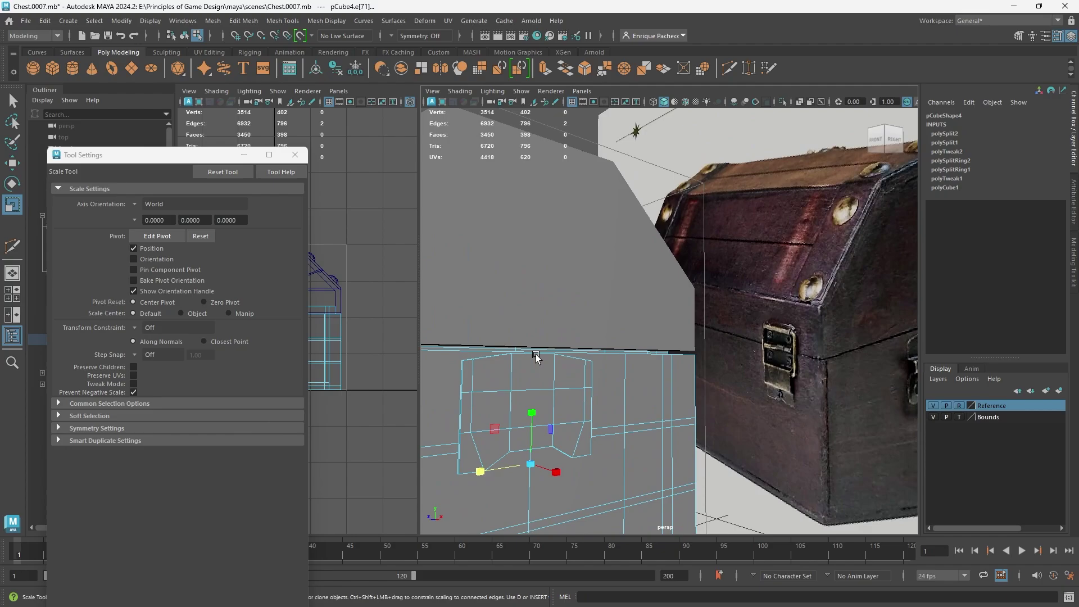
{"action": "key", "text": "3"}
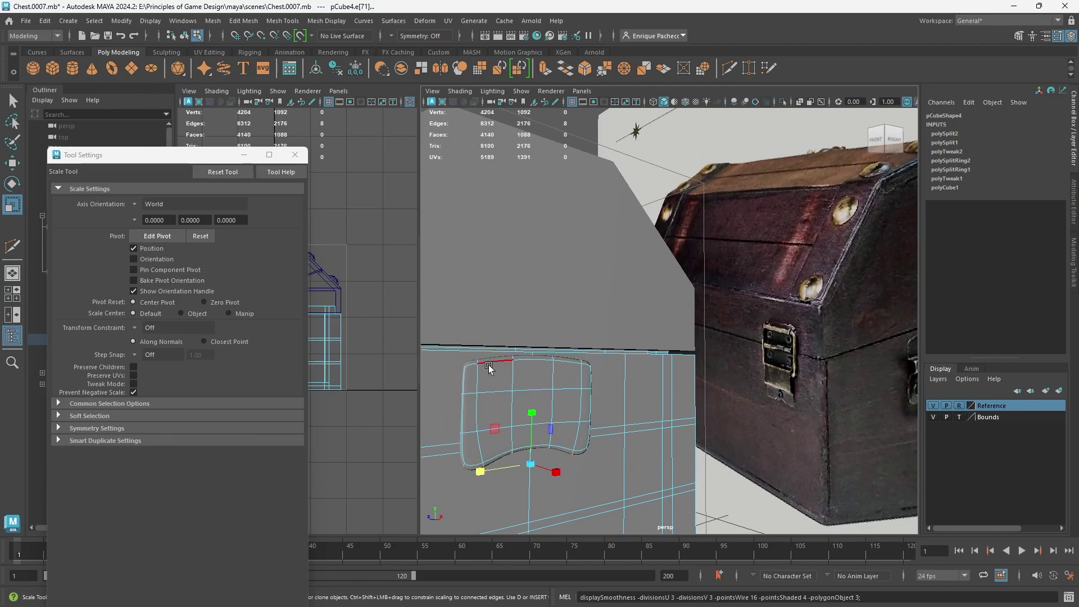
{"action": "key", "text": "1"}
Step: Lower the two short depth edges at the plate's upper corners slightly, and show the plate smoothed
{"action": "left_click_drag", "start_coordinate": [517, 369], "coordinate": [629, 415], "text": "alt"}
{"action": "key", "text": "q"}
{"action": "left_click", "coordinate": [685, 414]}
{"action": "left_click_drag", "start_coordinate": [747, 409], "coordinate": [666, 410], "text": "alt"}
{"action": "left_click", "coordinate": [601, 429], "text": "shift"}
{"action": "key", "text": "w"}
{"action": "mouse_move", "coordinate": [628, 323]}
{"action": "left_mouse_down"}
{"action": "mouse_move", "coordinate": [628, 312]}
{"action": "mouse_move", "coordinate": [629, 322]}
{"action": "left_mouse_up"}
{"action": "key", "text": "3"}
{"action": "scroll", "coordinate": [661, 416], "scroll_direction": "down", "scroll_amount": 5}
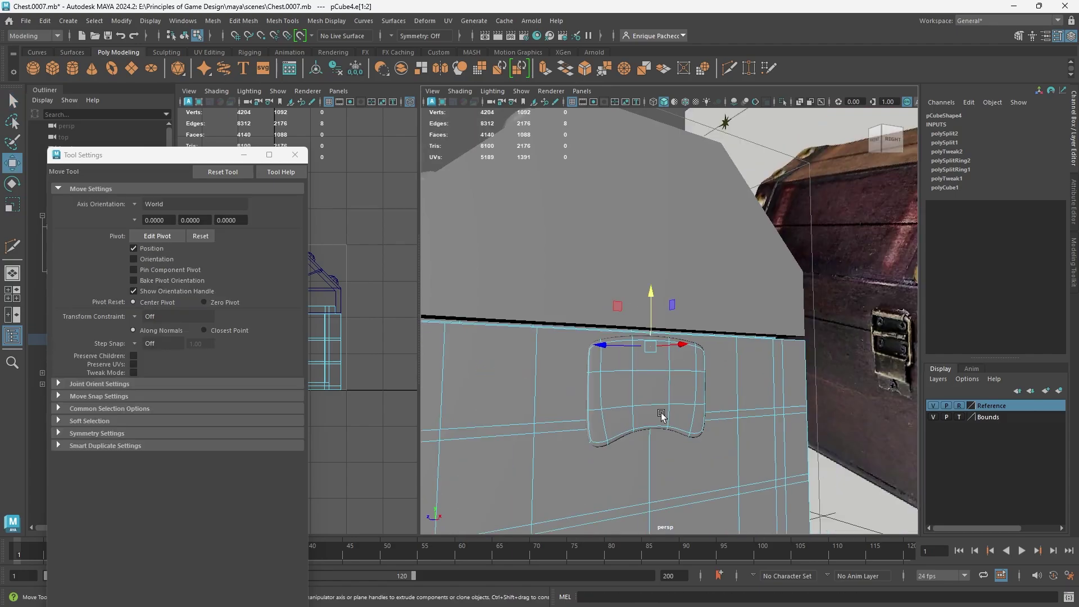
Step: Compare the smoothed plate's outline with the reference handle's backing plate, and restore the unsmoothed display
{"action": "left_click_drag", "start_coordinate": [721, 438], "coordinate": [863, 329], "text": "alt"}
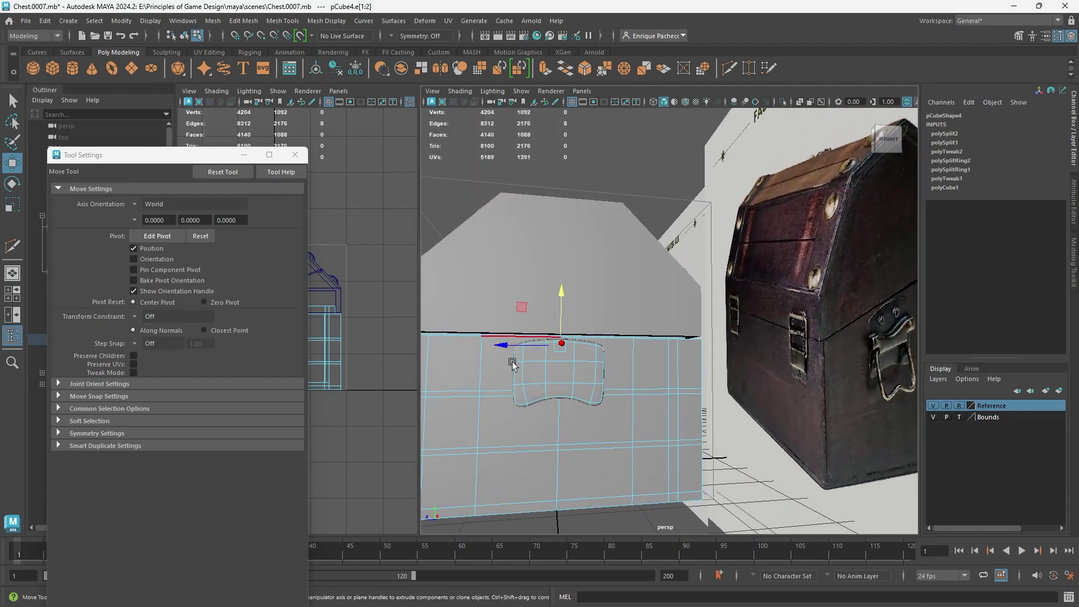
{"action": "left_click", "coordinate": [885, 336]}
{"action": "left_click_drag", "start_coordinate": [888, 341], "coordinate": [881, 380], "text": "alt"}
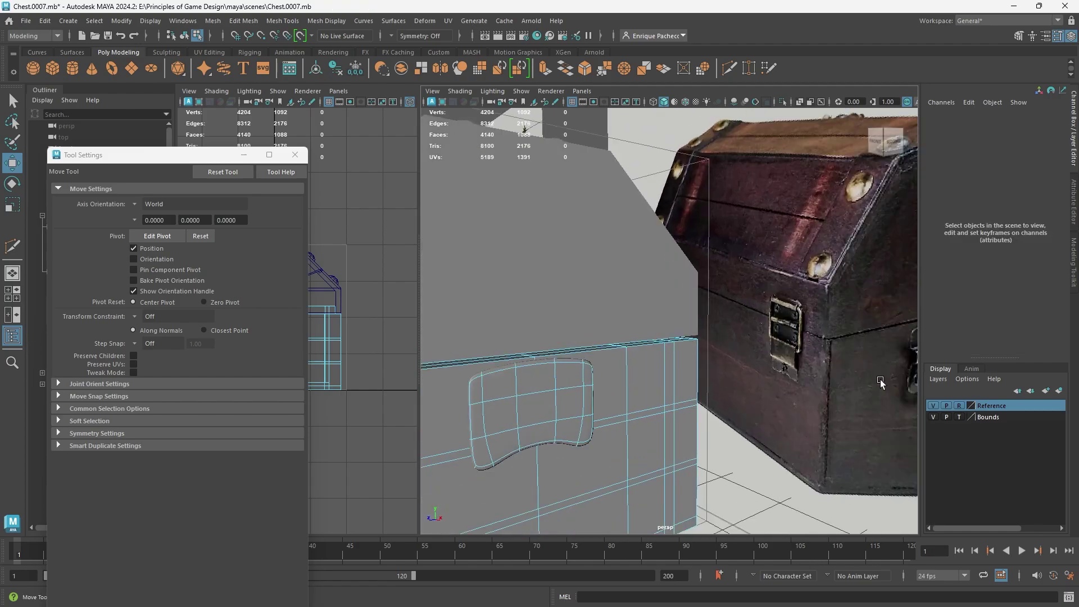
{"action": "right_click_drag", "start_coordinate": [881, 381], "coordinate": [792, 362], "text": "alt"}
{"action": "middle_click_drag", "start_coordinate": [792, 362], "coordinate": [649, 356], "text": "alt"}
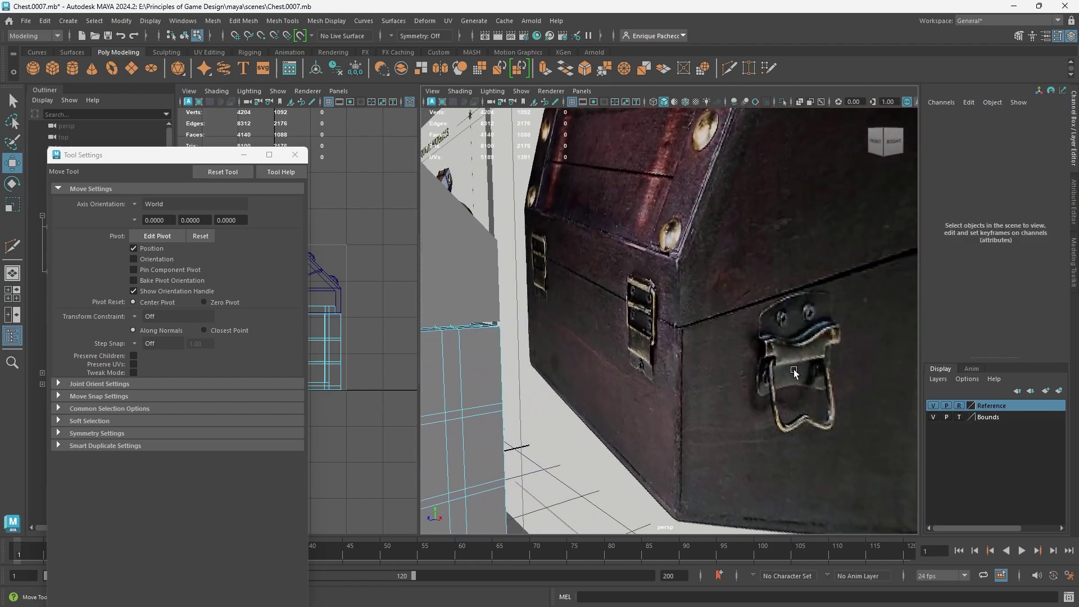
{"action": "middle_click_drag", "start_coordinate": [482, 411], "coordinate": [783, 337], "text": "alt"}
{"action": "left_click", "coordinate": [696, 304]}
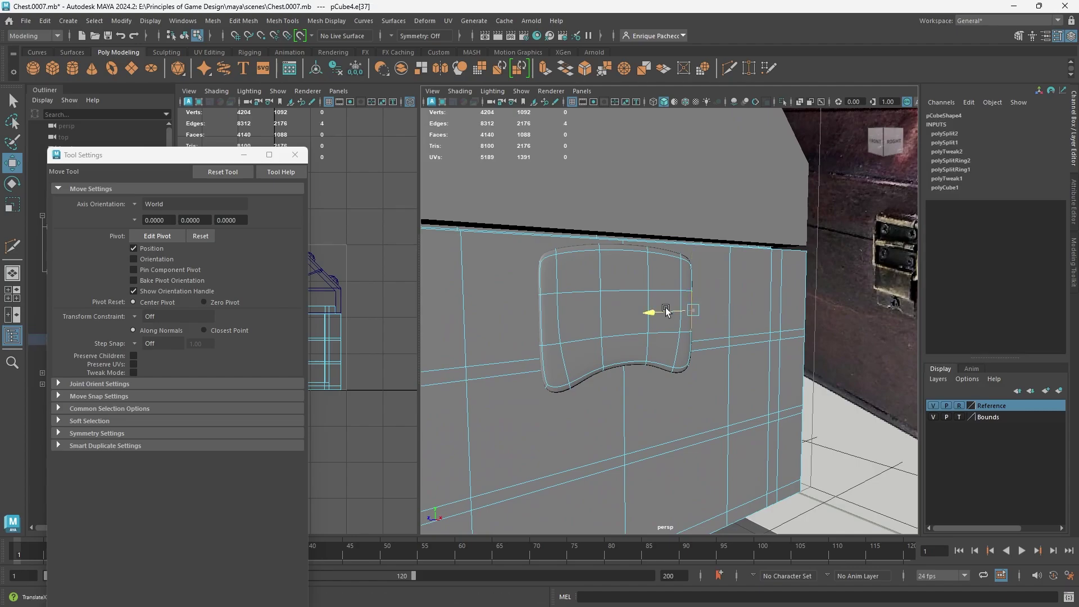
{"action": "key", "text": "1"}
{"action": "right_click_drag", "start_coordinate": [595, 299], "coordinate": [579, 315], "text": "alt"}
{"action": "left_click_drag", "start_coordinate": [646, 316], "coordinate": [660, 335], "text": "alt"}
{"action": "middle_click_drag", "start_coordinate": [660, 335], "coordinate": [602, 349], "text": "alt"}
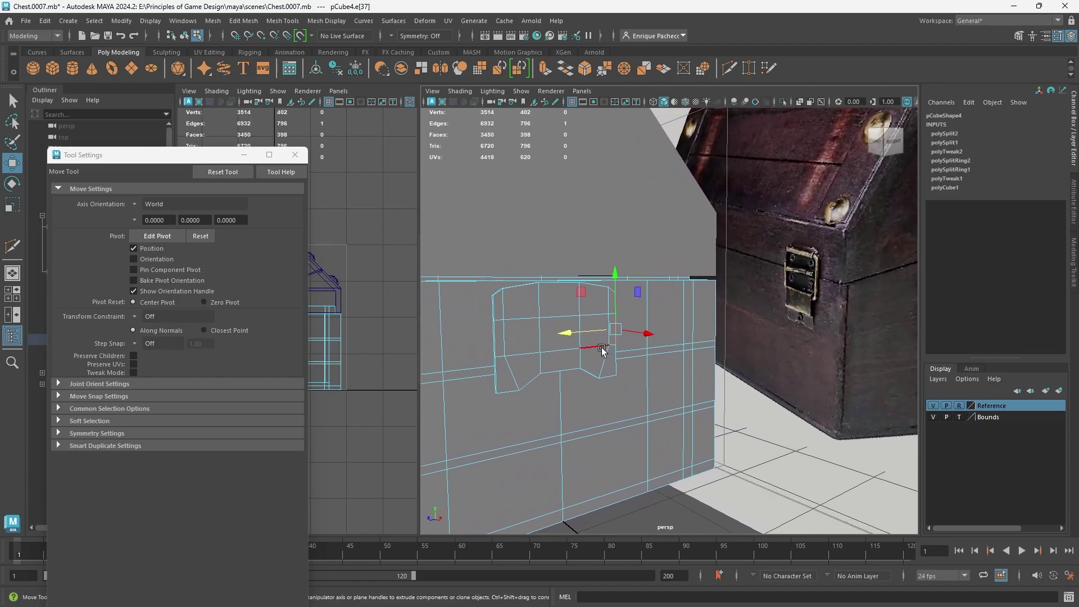
Step: Insert a horizontal edge loop halfway up the plate's middle row with Multi-Cut
{"action": "left_click", "coordinate": [729, 68]}
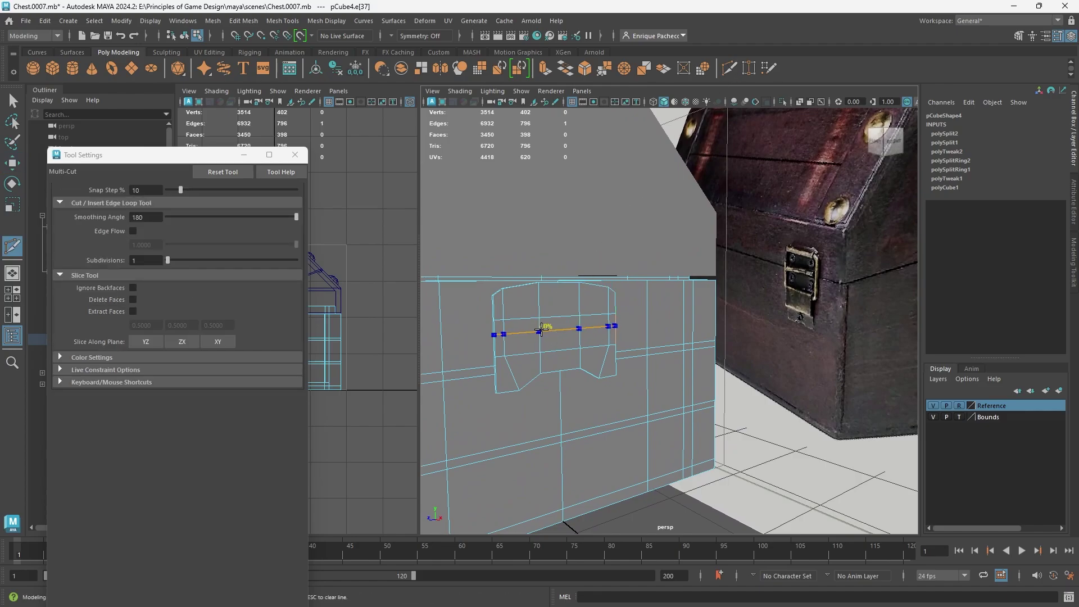
{"action": "left_click", "coordinate": [544, 331], "text": "ctrl"}
{"action": "left_click_drag", "start_coordinate": [818, 341], "coordinate": [785, 347], "text": "alt"}
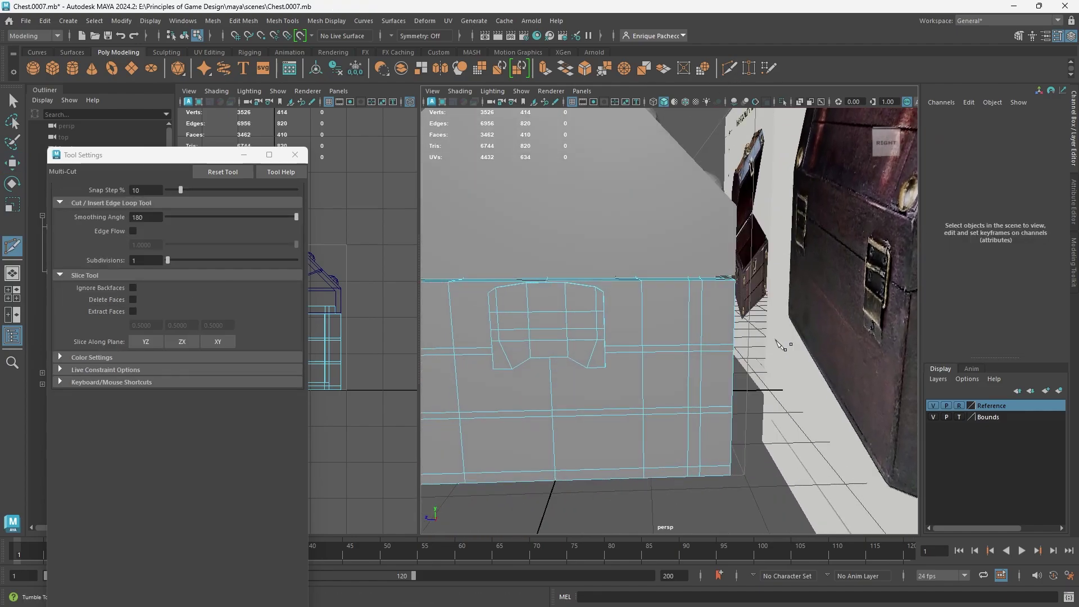
{"action": "key", "text": "ctrl+z"}
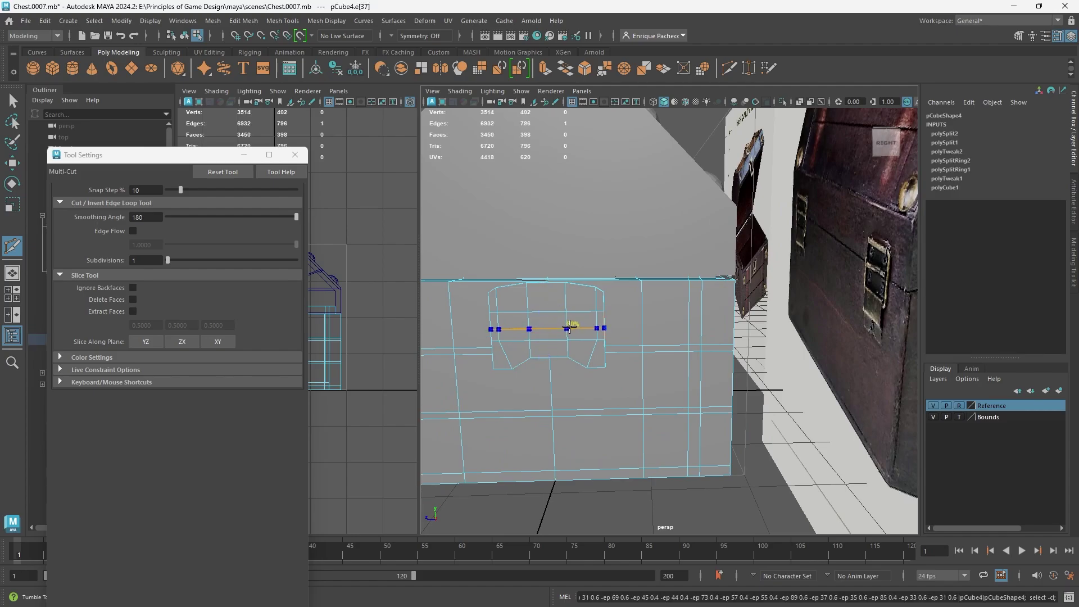
{"action": "left_click", "coordinate": [569, 324], "text": "ctrl"}
{"action": "left_click_drag", "start_coordinate": [656, 342], "coordinate": [650, 313], "text": "alt"}
{"action": "key", "text": "q"}
Step: Extrude the upper middle strip's full-width faces and the lower middle strip's three central faces outward, and preview the band smoothed
{"action": "right_click_drag", "start_coordinate": [571, 286], "coordinate": [566, 329]}
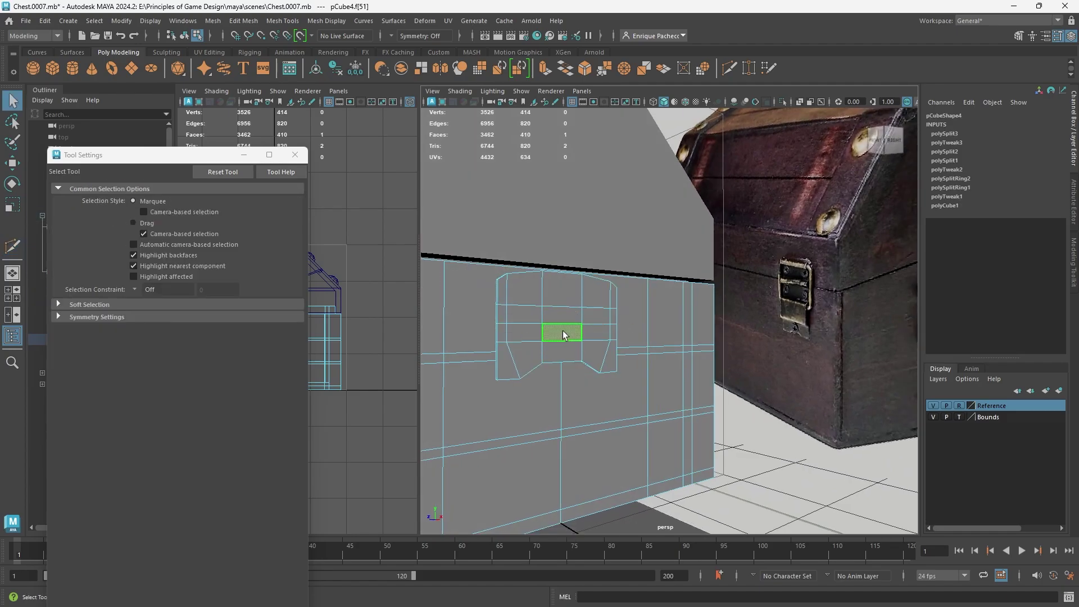
{"action": "double_click", "coordinate": [613, 316], "text": "shift"}
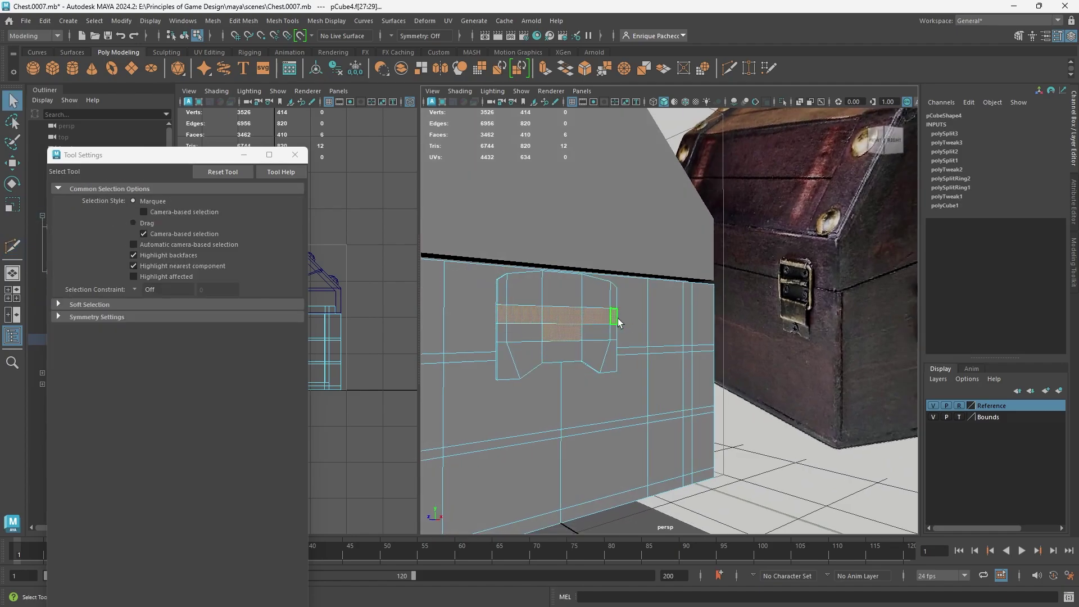
{"action": "left_click_drag", "start_coordinate": [696, 338], "coordinate": [732, 340], "text": "alt"}
{"action": "left_click_drag", "start_coordinate": [818, 329], "coordinate": [715, 324], "text": "alt"}
{"action": "left_click", "coordinate": [528, 332], "text": "shift"}
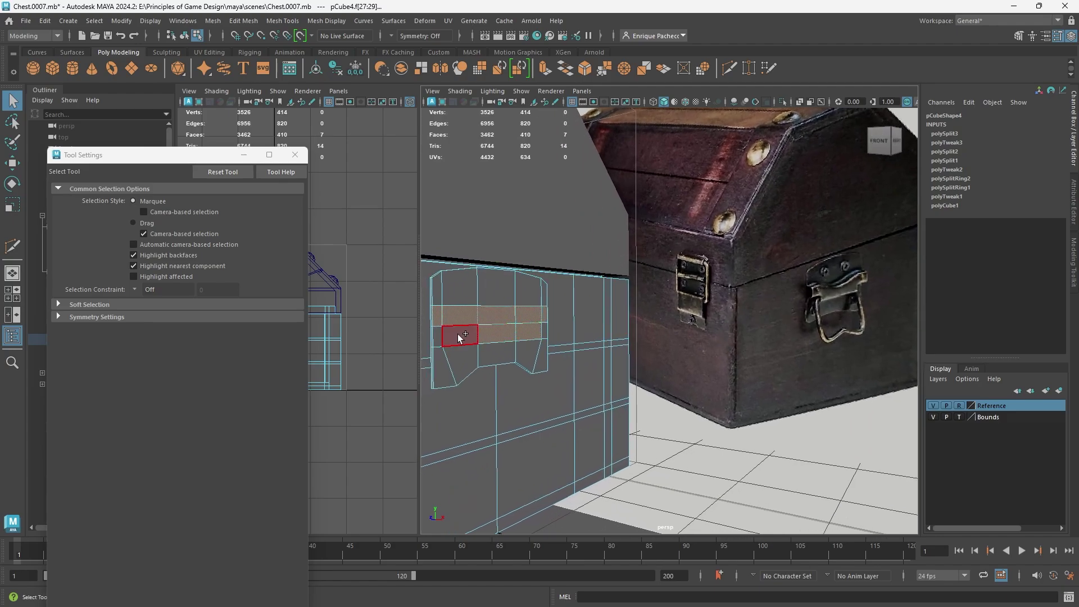
{"action": "left_click", "coordinate": [459, 336], "text": "shift"}
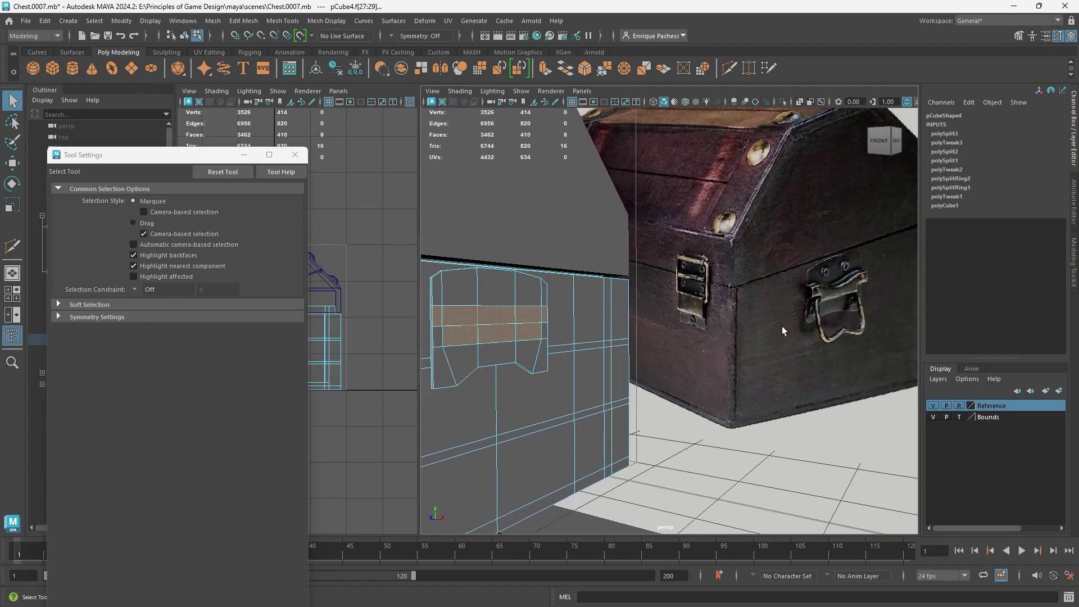
{"action": "key", "text": "w"}
{"action": "left_click_drag", "start_coordinate": [783, 330], "coordinate": [562, 369], "text": "alt"}
{"action": "middle_click_drag", "start_coordinate": [562, 370], "coordinate": [656, 362], "text": "alt"}
{"action": "key", "text": "3"}
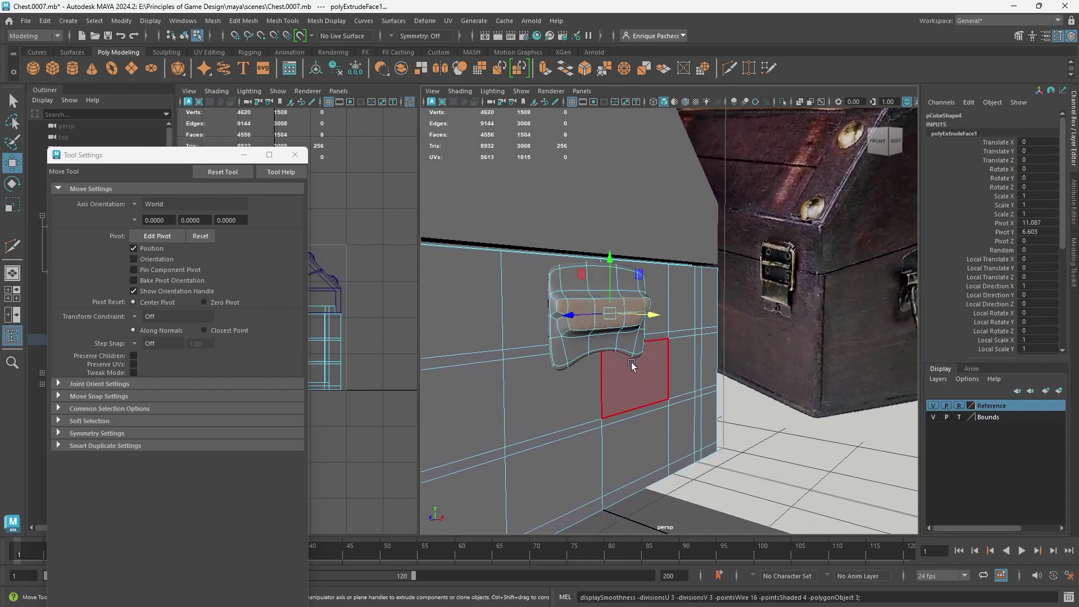
Step: Return to object mode, inspect the smoothed extruded band from below beside the reference, and restore the plate's unsmoothed display
{"action": "right_click_drag", "start_coordinate": [604, 345], "coordinate": [676, 308]}
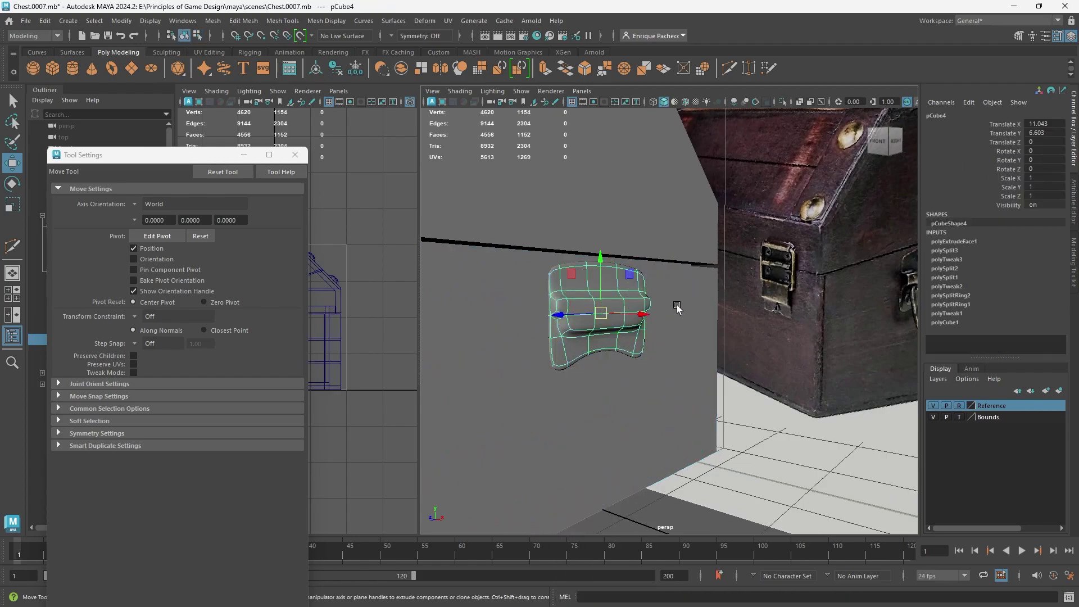
{"action": "left_click", "coordinate": [751, 492]}
{"action": "left_click_drag", "start_coordinate": [754, 489], "coordinate": [832, 419], "text": "alt"}
{"action": "left_click", "coordinate": [632, 313]}
{"action": "key", "text": "1"}
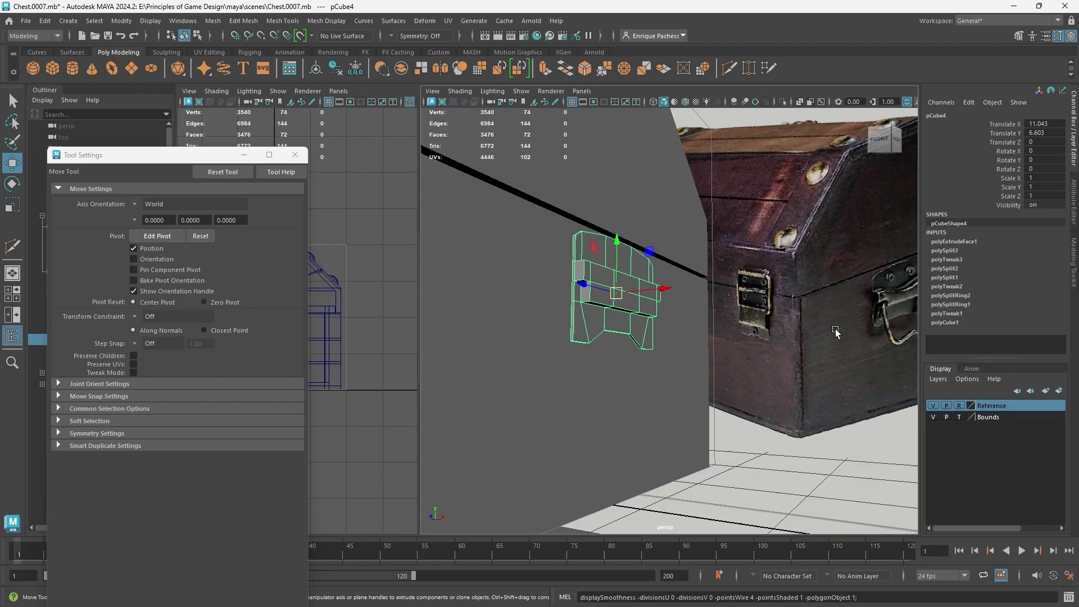
Step: Insert two support edge loops around the base of the lower raised band with Multi-Cut, checking the plate's smoothed preview
{"action": "scroll", "coordinate": [602, 325], "scroll_direction": "up", "scroll_amount": 4}
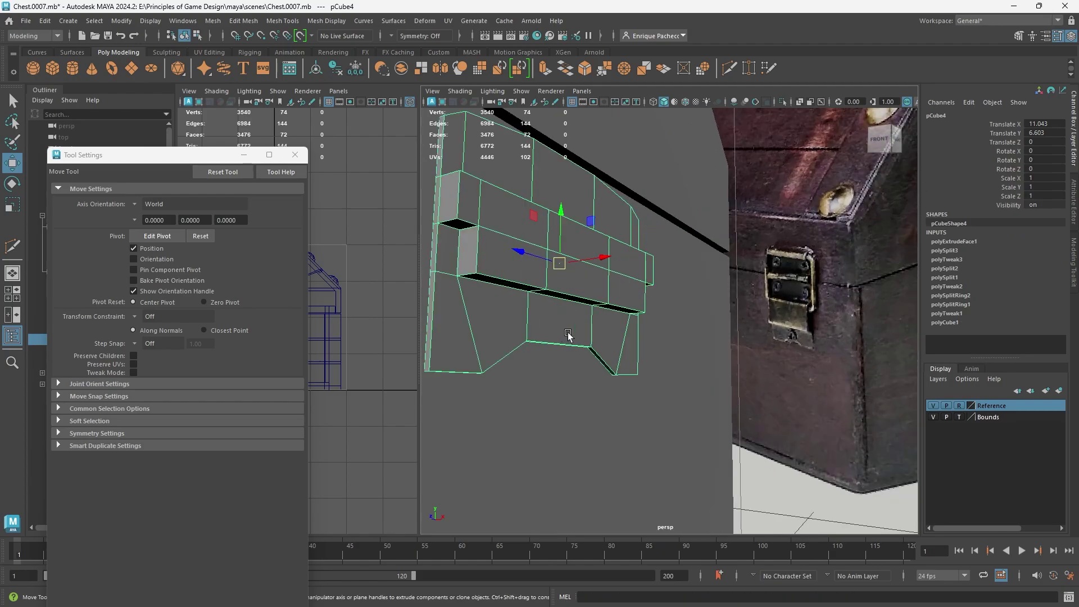
{"action": "left_click_drag", "start_coordinate": [567, 335], "coordinate": [619, 329], "text": "alt"}
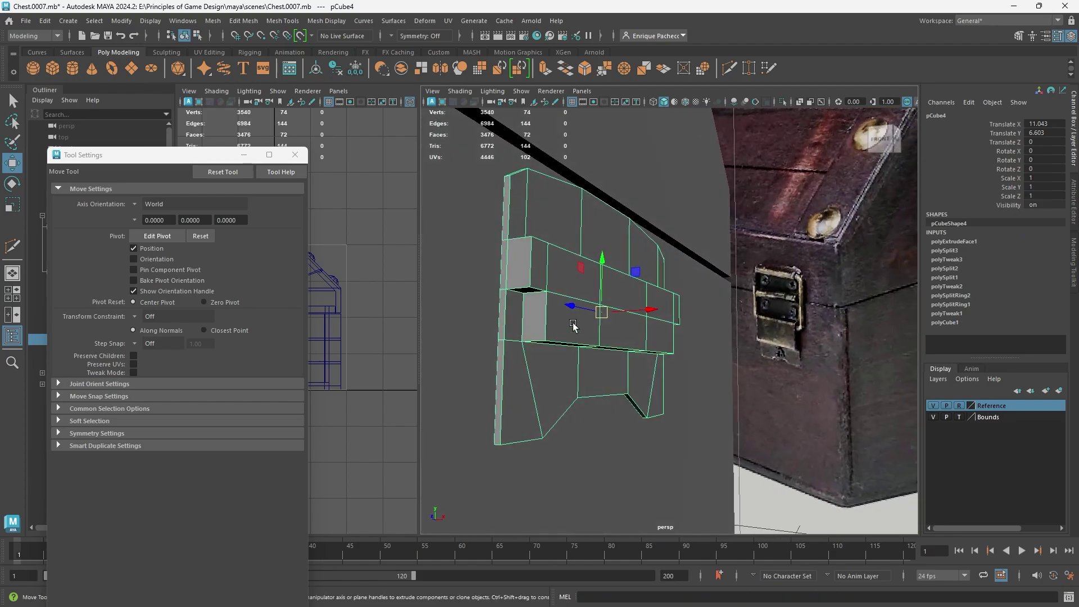
{"action": "left_click", "coordinate": [730, 67]}
{"action": "scroll", "coordinate": [596, 296], "scroll_direction": "up", "scroll_amount": 3}
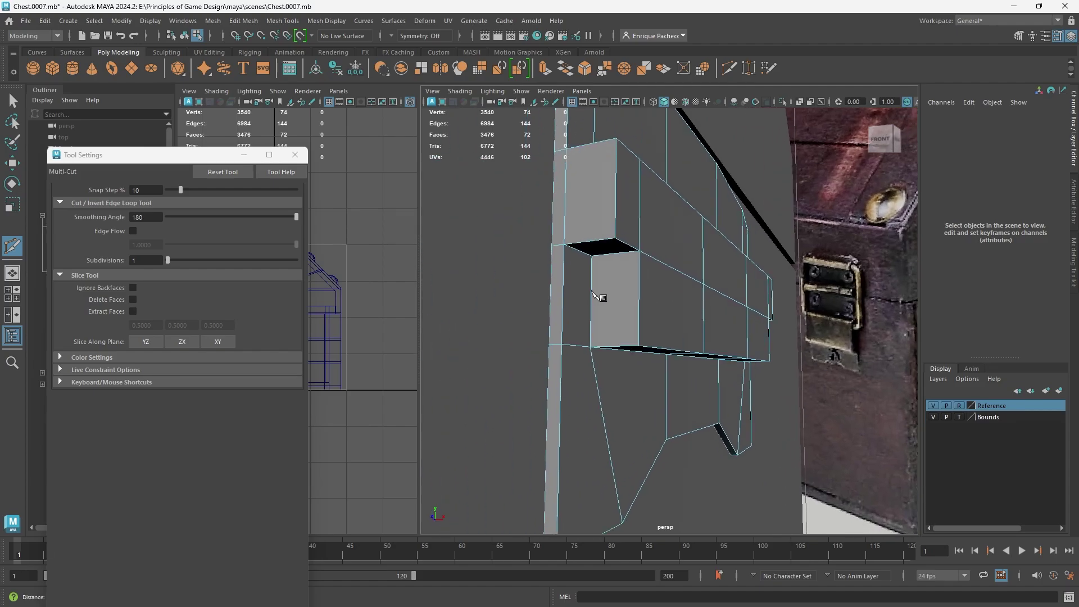
{"action": "left_click_drag", "start_coordinate": [597, 296], "coordinate": [629, 248], "text": "alt"}
{"action": "key", "text": "3"}
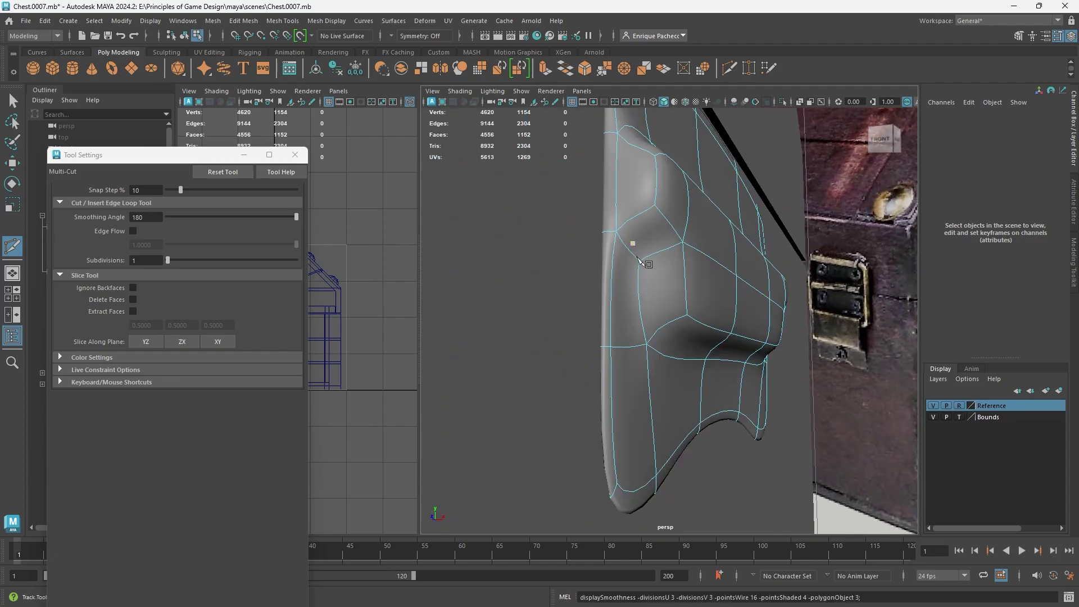
{"action": "key", "text": "1"}
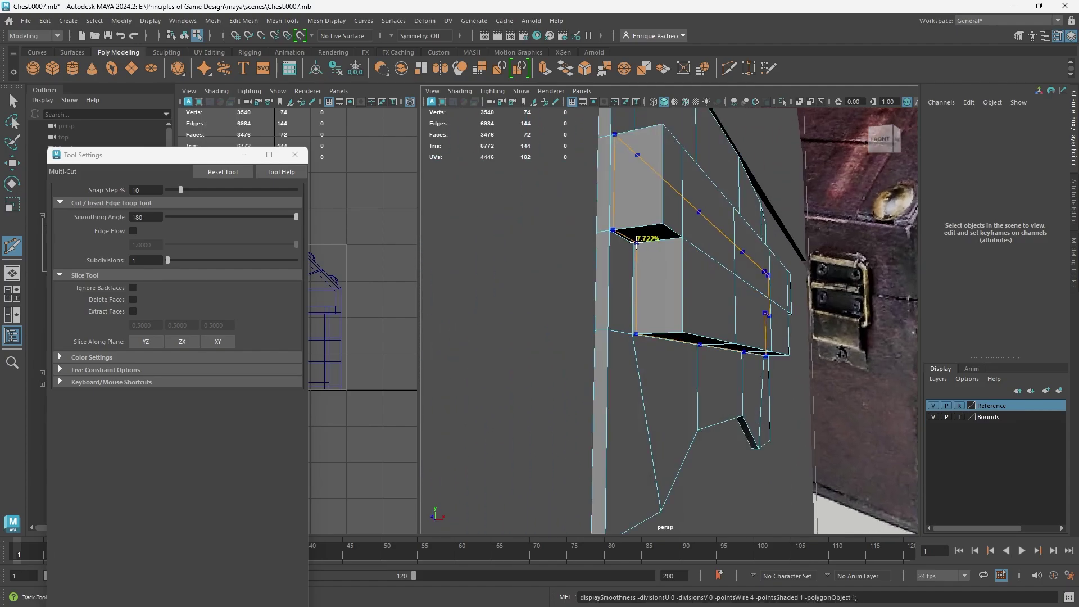
{"action": "left_click", "coordinate": [636, 243]}
{"action": "key", "text": "3"}
{"action": "key", "text": "1"}
{"action": "left_click_drag", "start_coordinate": [672, 309], "coordinate": [723, 203], "text": "alt"}
{"action": "left_click", "coordinate": [564, 264]}
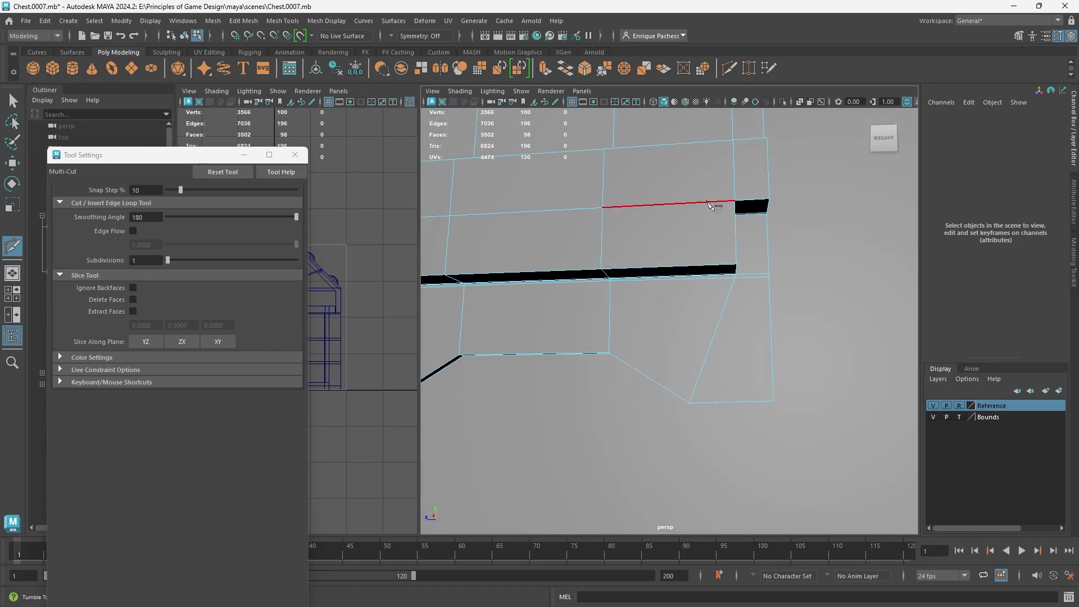
Step: Try to insert a vertical support loop through the plate at the lower band's outer end
{"action": "left_click", "coordinate": [737, 199], "text": "ctrl"}
{"action": "middle_click_drag", "start_coordinate": [649, 264], "coordinate": [826, 286], "text": "alt"}
{"action": "left_click_drag", "start_coordinate": [701, 286], "coordinate": [733, 270], "text": "alt"}
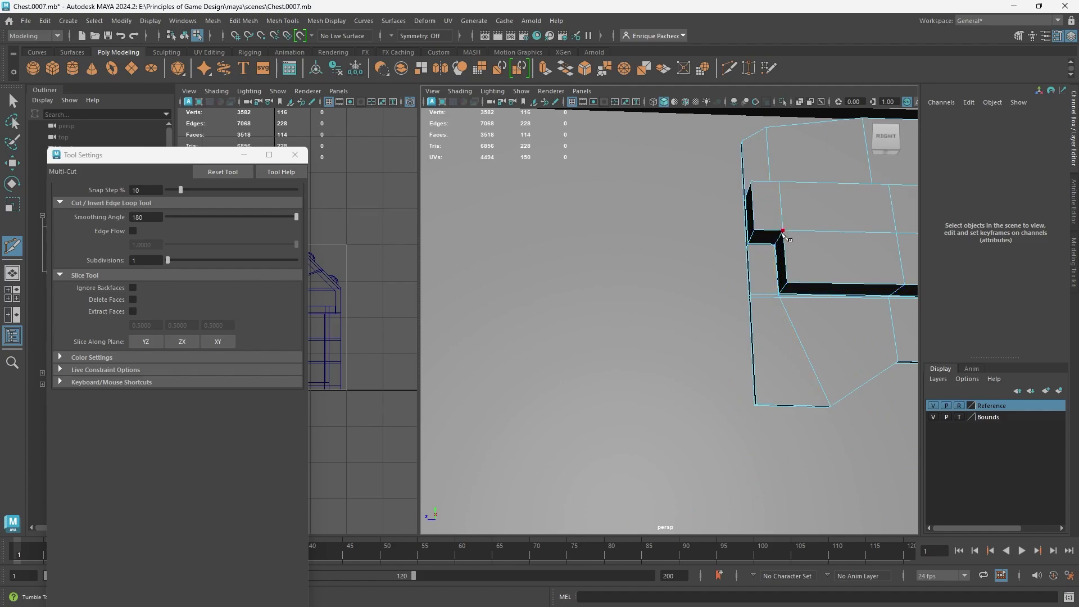
{"action": "middle_click_drag", "start_coordinate": [807, 277], "coordinate": [605, 296], "text": "alt"}
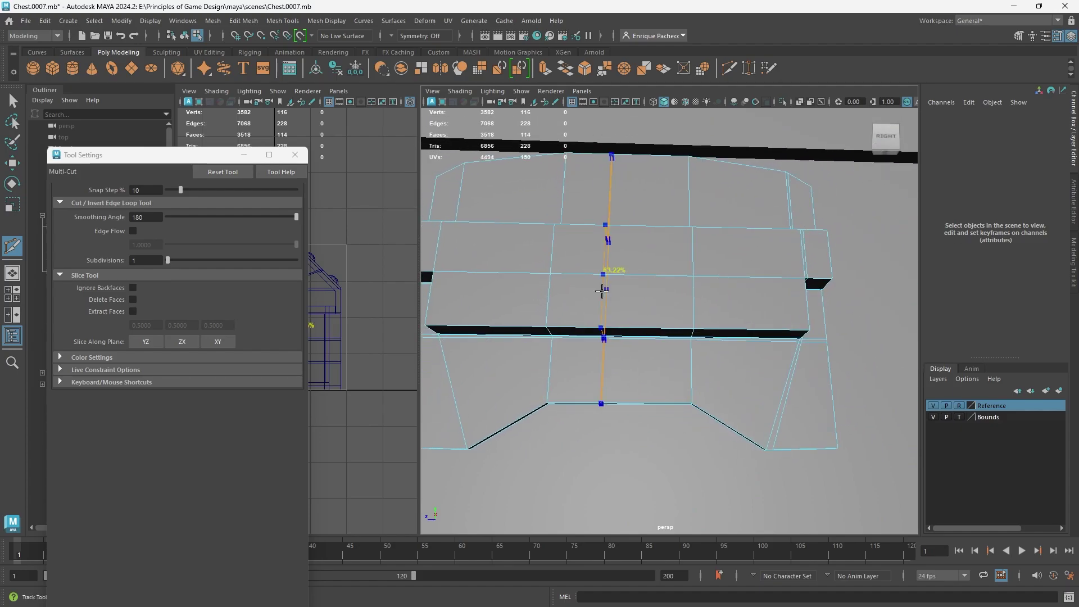
{"action": "key", "text": "ctrl+z"}
Step: Insert a vertical edge loop through the plate's centre and delete all faces of its left half
{"action": "left_click_drag", "start_coordinate": [797, 340], "coordinate": [798, 352], "text": "alt"}
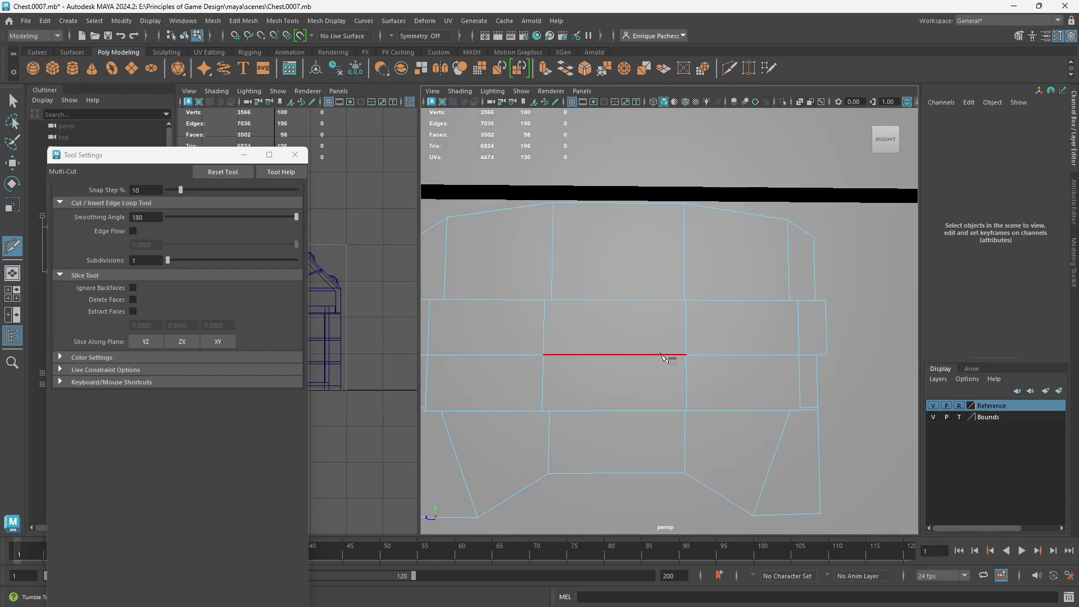
{"action": "scroll", "coordinate": [664, 353], "scroll_direction": "down", "scroll_amount": 3}
{"action": "left_click", "coordinate": [679, 309]}
{"action": "key", "text": "q"}
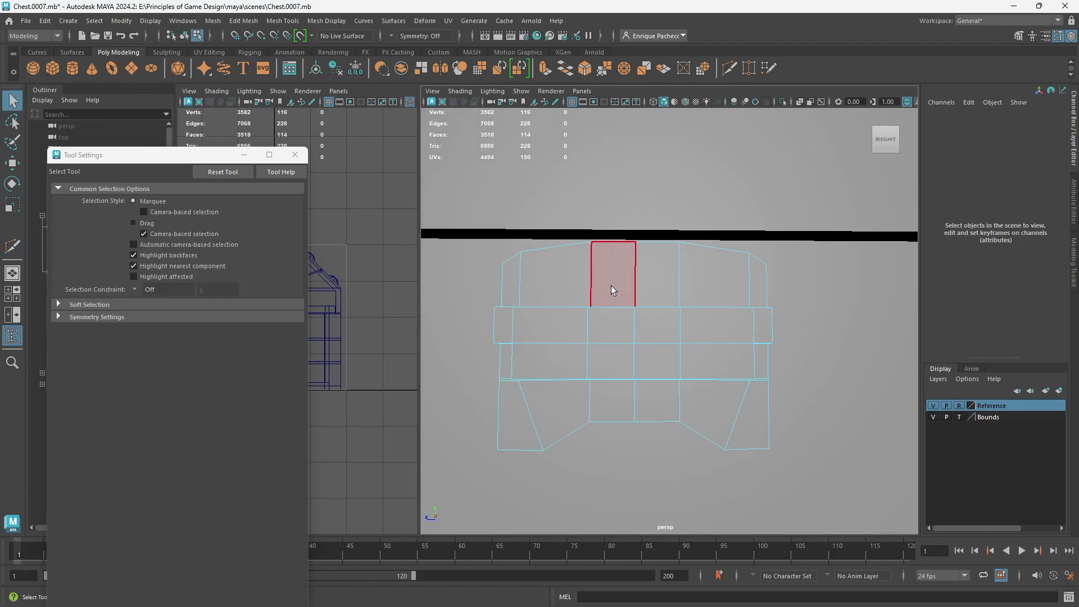
{"action": "right_click_drag", "start_coordinate": [612, 292], "coordinate": [609, 311]}
{"action": "left_click_drag", "start_coordinate": [600, 444], "coordinate": [472, 229]}
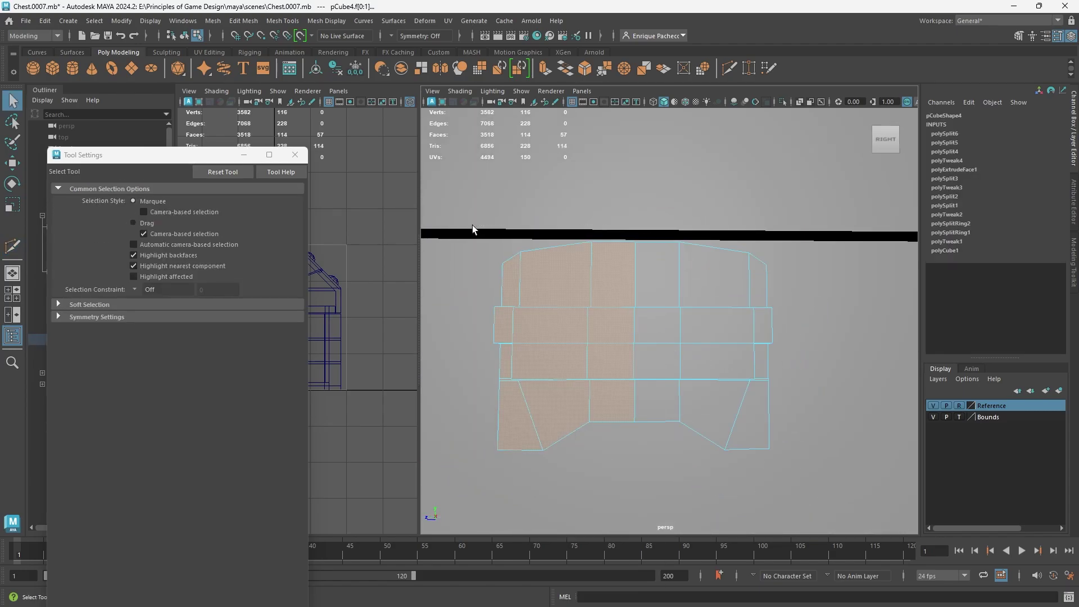
{"action": "key", "text": "Delete"}
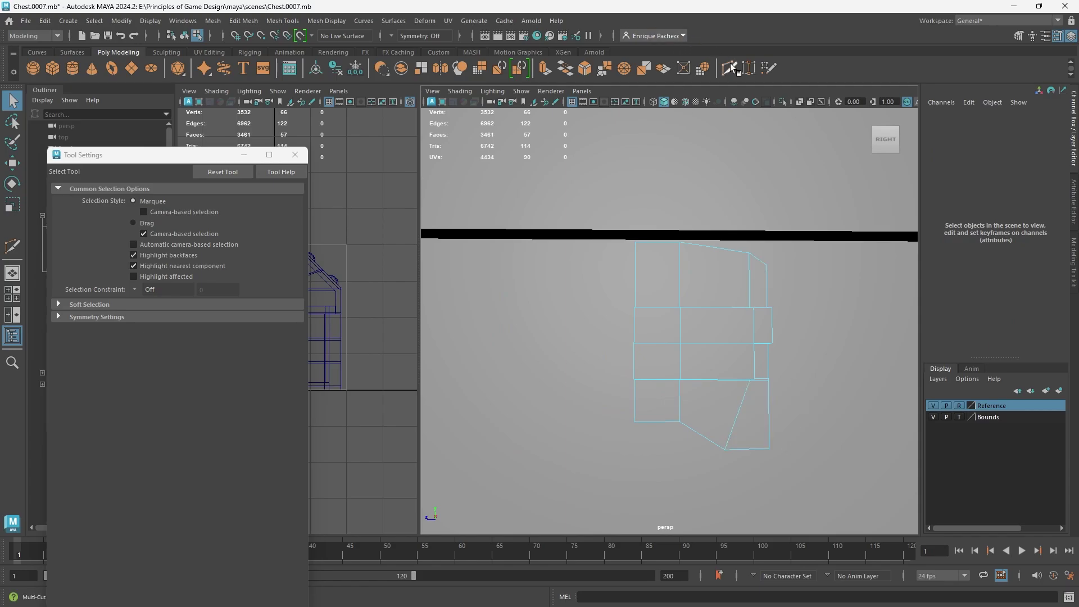
Step: Insert a vertical Multi-Cut loop where the lower band's outer end meets the plate, and preview the half plate smoothed
{"action": "key", "text": "y"}
{"action": "left_click_drag", "start_coordinate": [754, 320], "coordinate": [720, 304], "text": "alt"}
{"action": "right_click_drag", "start_coordinate": [720, 303], "coordinate": [695, 263], "text": "alt"}
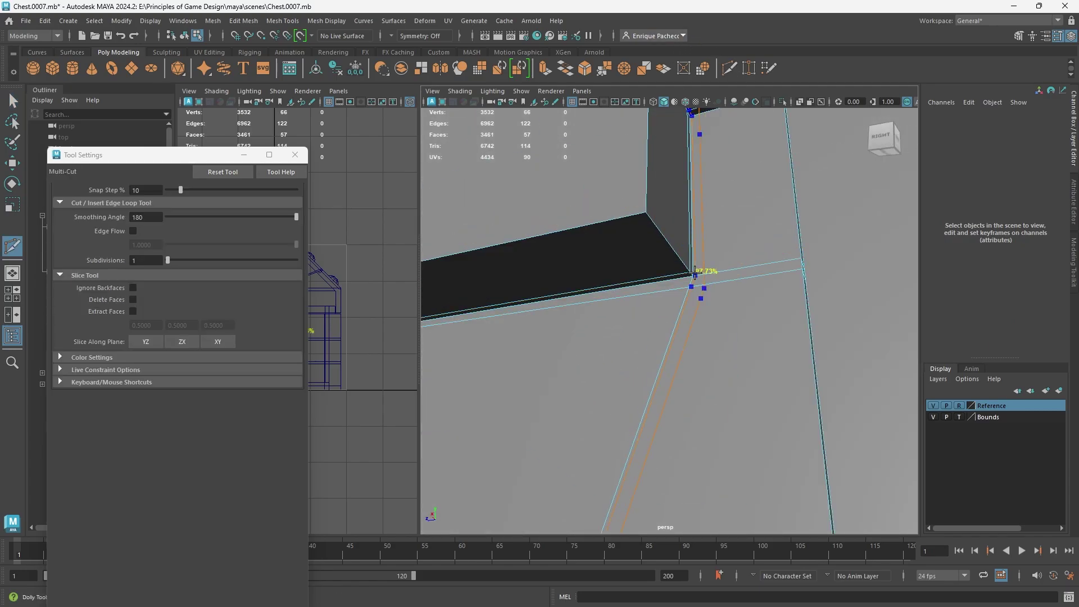
{"action": "left_click", "coordinate": [695, 274], "text": "ctrl"}
{"action": "mouse_move", "coordinate": [733, 289]}
{"action": "left_mouse_down", "text": "alt"}
{"action": "mouse_move", "coordinate": [729, 260]}
{"action": "mouse_move", "coordinate": [728, 286]}
{"action": "left_mouse_up", "text": "alt"}
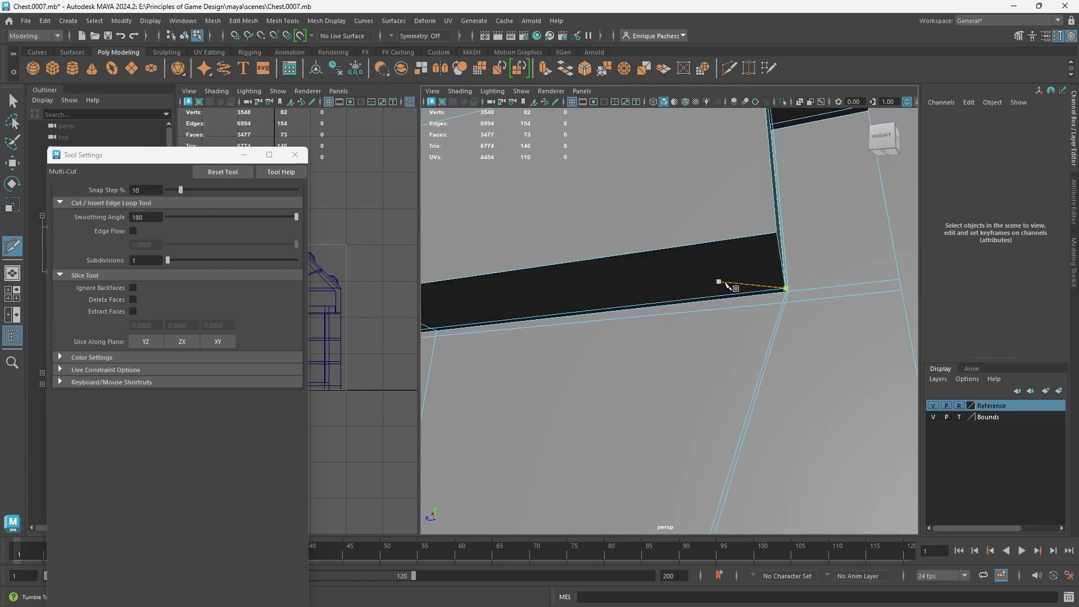
{"action": "scroll", "coordinate": [728, 286], "scroll_direction": "down", "scroll_amount": 3}
{"action": "key", "text": "3"}
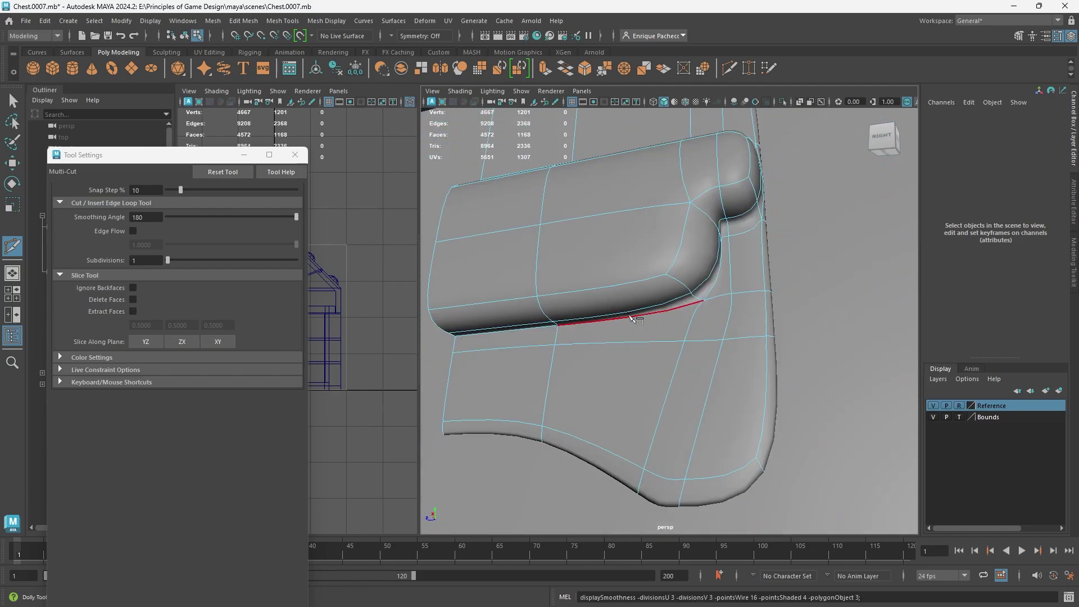
{"action": "key", "text": "1"}
Step: Insert a horizontal support loop just above the lower band's bottom edge and check its smoothed shape
{"action": "left_click_drag", "start_coordinate": [632, 318], "coordinate": [585, 388], "text": "alt"}
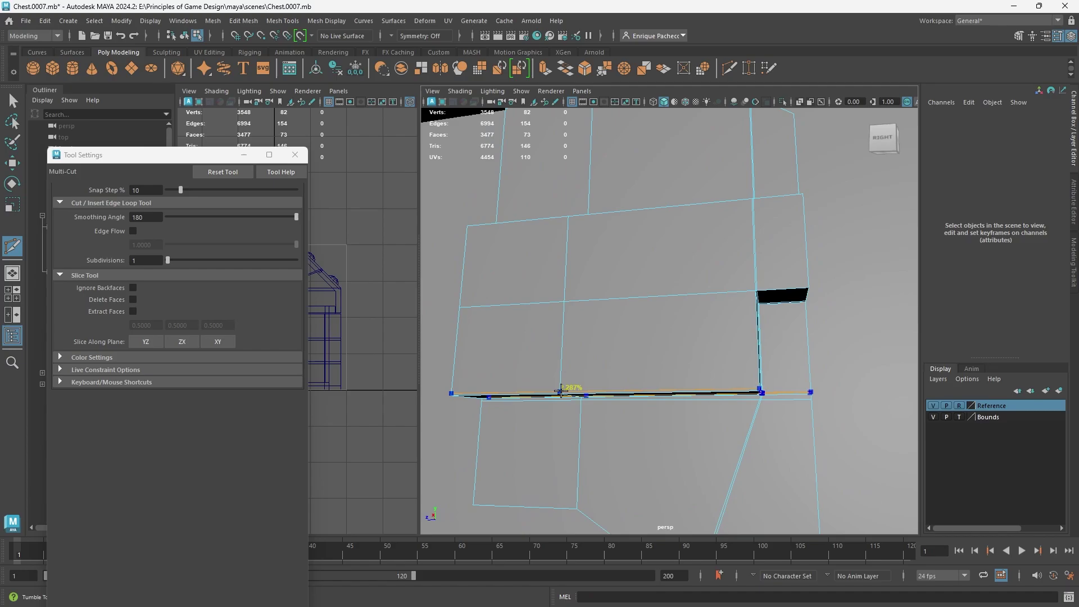
{"action": "left_click", "coordinate": [560, 391], "text": "ctrl"}
{"action": "key", "text": "3"}
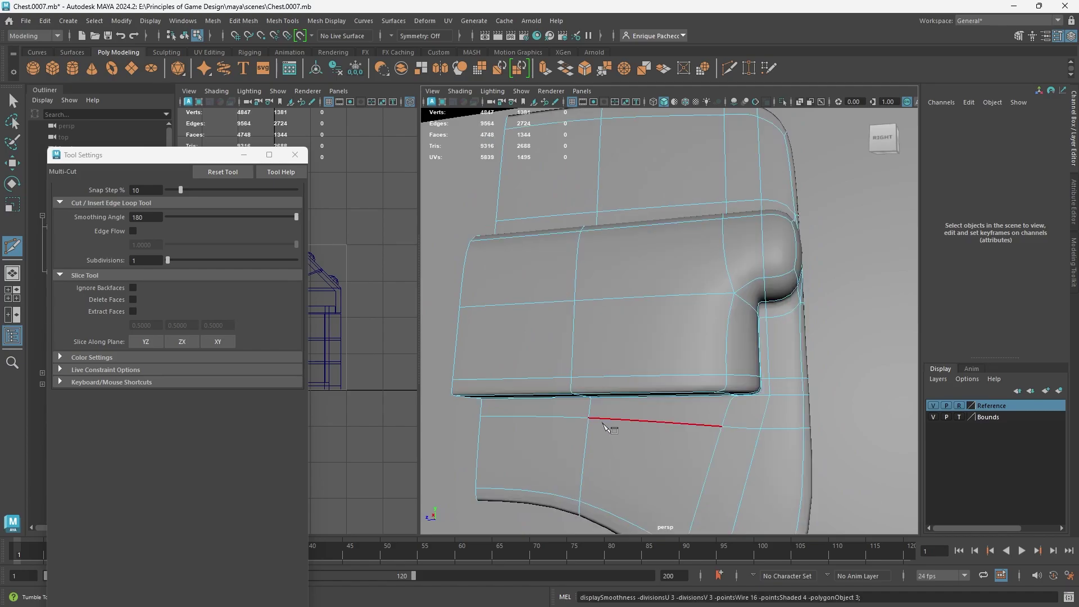
{"action": "key", "text": "1"}
Step: Insert a vertical support loop just inside the lower band's outer end and inspect the smoothed corner
{"action": "left_click_drag", "start_coordinate": [689, 412], "coordinate": [696, 384], "text": "alt"}
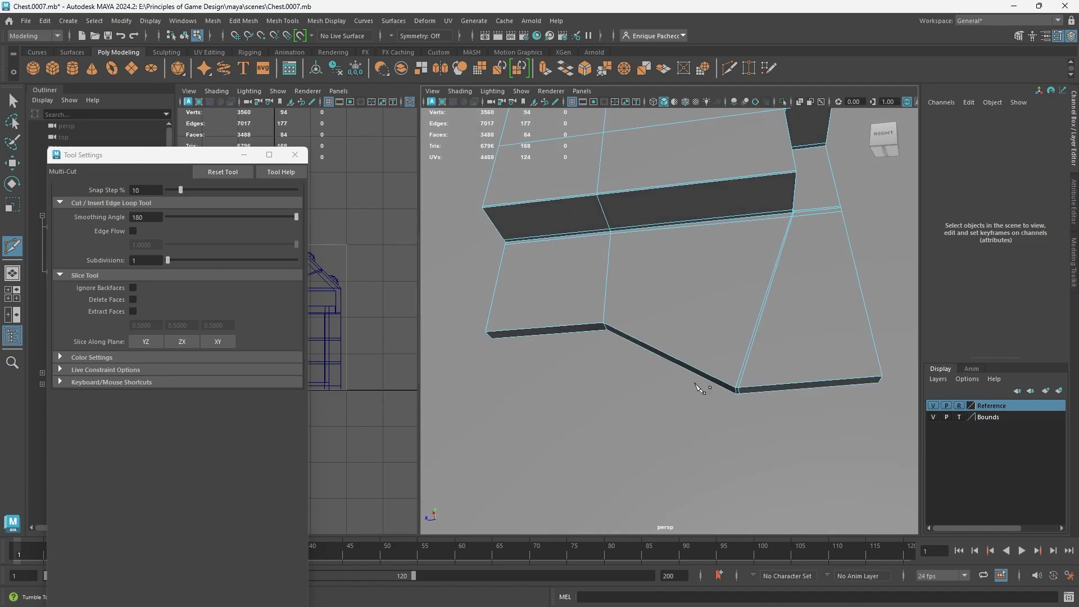
{"action": "left_click", "coordinate": [788, 216], "text": "ctrl"}
{"action": "key", "text": "3"}
{"action": "left_click_drag", "start_coordinate": [807, 310], "coordinate": [782, 335], "text": "alt"}
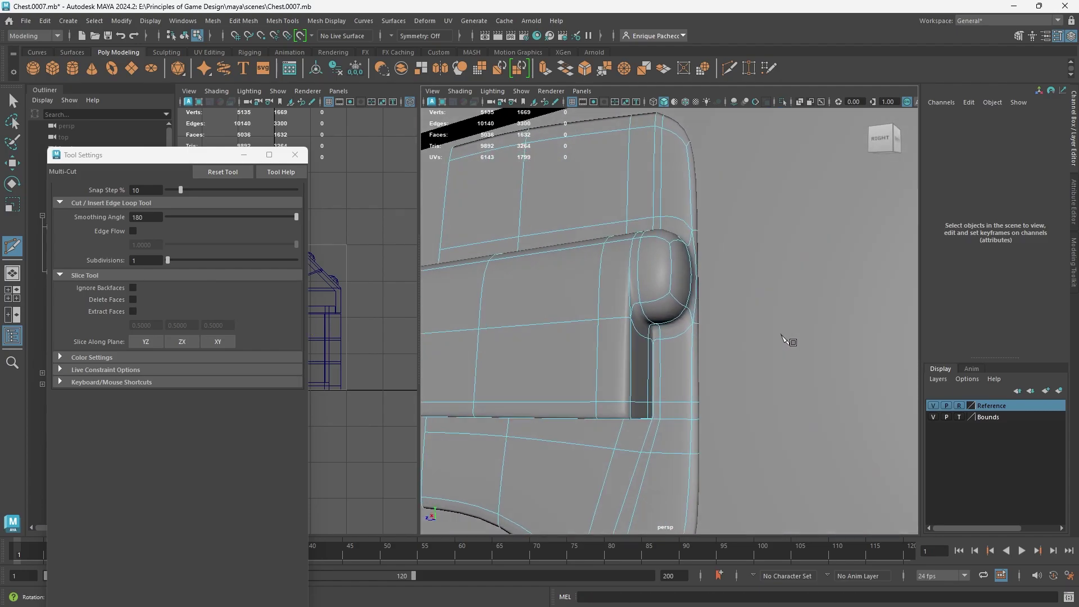
{"action": "left_click_drag", "start_coordinate": [690, 360], "coordinate": [689, 316], "text": "alt"}
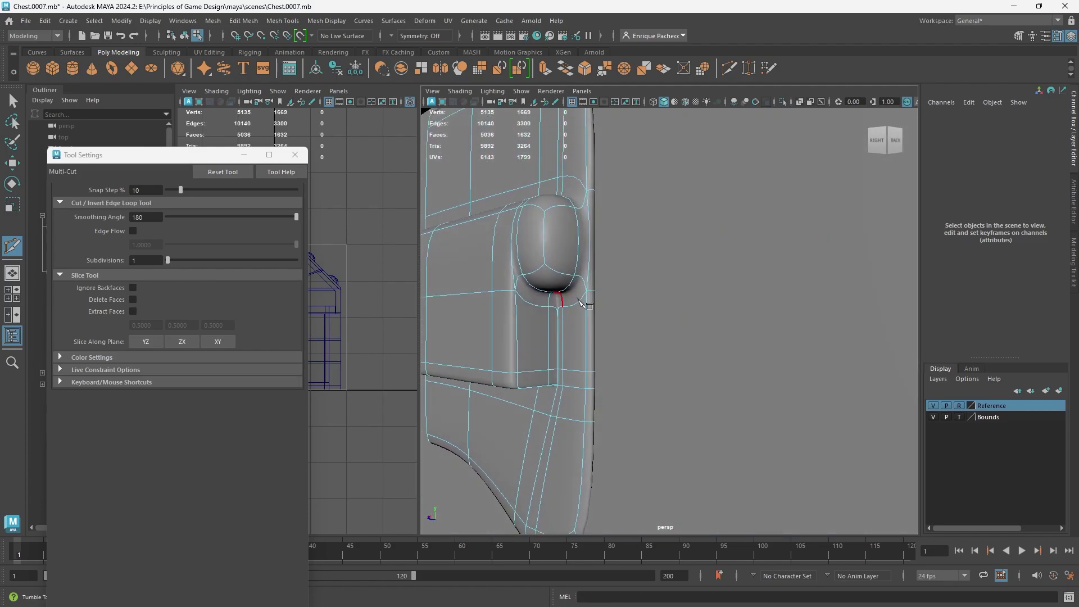
Step: Insert a horizontal support loop just above the upper band's lower edge in the unsmoothed display
{"action": "key", "text": "1"}
{"action": "right_click_drag", "start_coordinate": [570, 256], "coordinate": [711, 296], "text": "alt"}
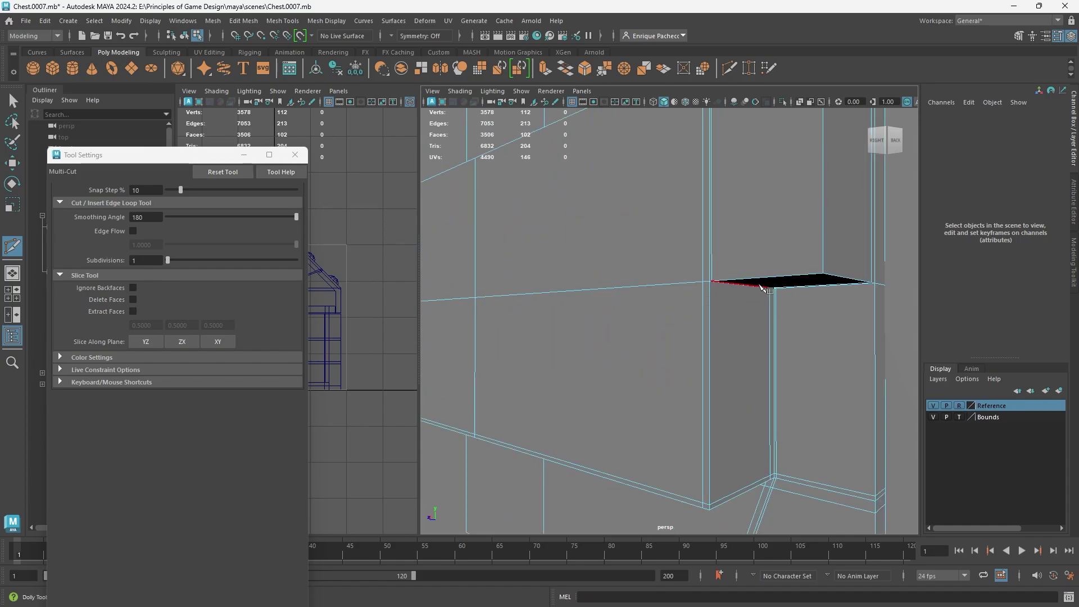
{"action": "middle_click_drag", "start_coordinate": [776, 300], "coordinate": [790, 291], "text": "alt"}
{"action": "left_click_drag", "start_coordinate": [790, 292], "coordinate": [822, 241], "text": "alt"}
{"action": "middle_click_drag", "start_coordinate": [822, 241], "coordinate": [754, 290], "text": "alt"}
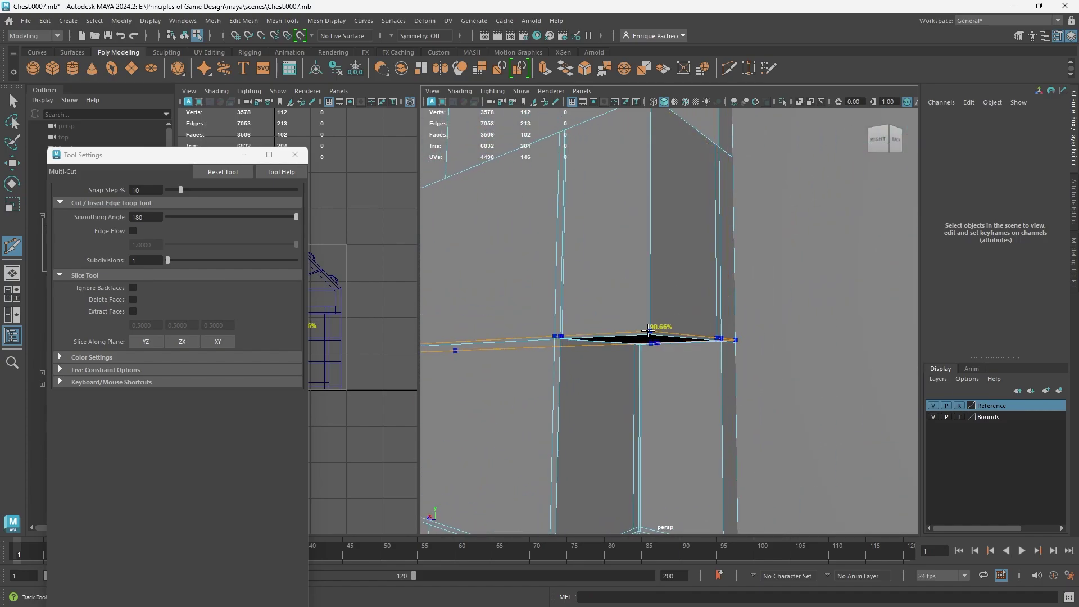
{"action": "left_click", "coordinate": [650, 331], "text": "ctrl"}
Step: Insert a horizontal support loop just below the upper band's top edge and preview the band smoothed
{"action": "middle_click_drag", "start_coordinate": [649, 123], "coordinate": [653, 151], "text": "alt"}
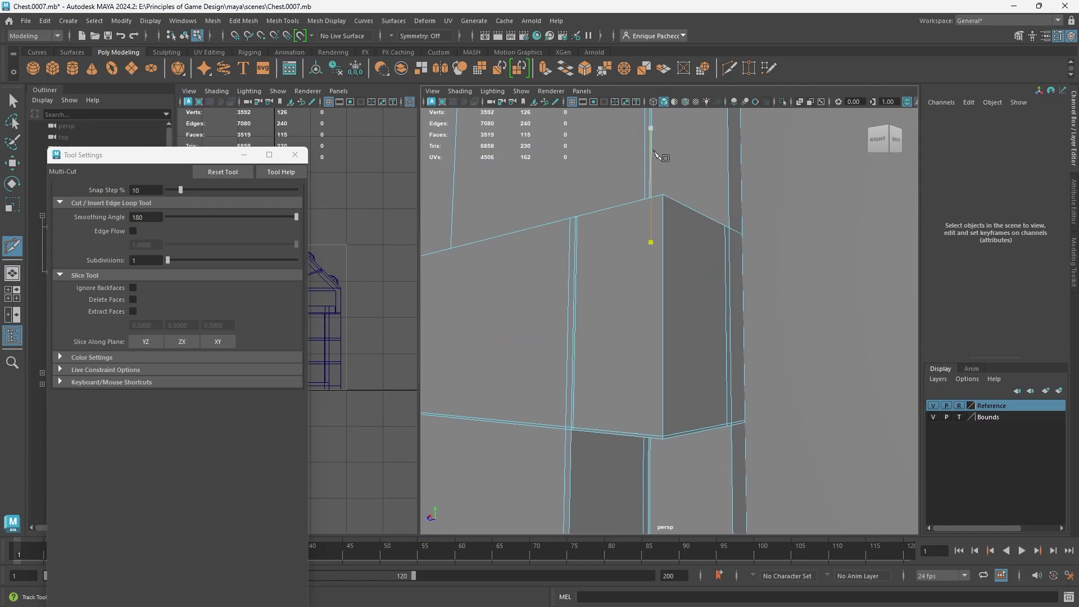
{"action": "left_click", "coordinate": [663, 198], "text": "ctrl"}
{"action": "key", "text": "3"}
{"action": "scroll", "coordinate": [735, 289], "scroll_direction": "down", "scroll_amount": 3}
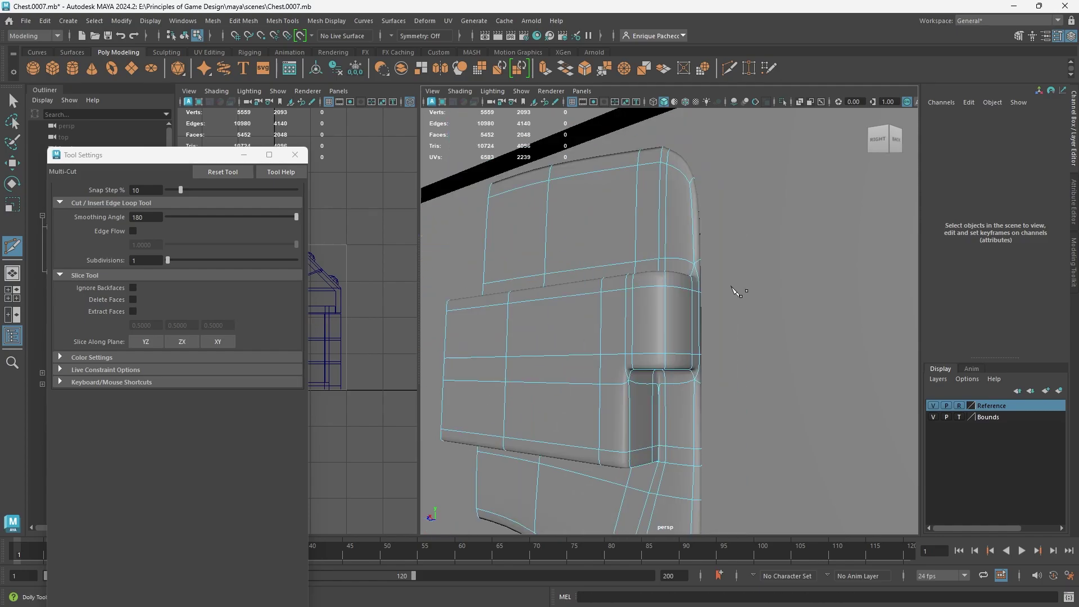
Step: Insert a vertical support loop along the upper band's outer end edge and inspect the smoothed half plate
{"action": "mouse_move", "coordinate": [729, 301]}
{"action": "left_mouse_down", "text": "alt"}
{"action": "mouse_move", "coordinate": [740, 248]}
{"action": "mouse_move", "coordinate": [737, 289]}
{"action": "mouse_move", "coordinate": [731, 281]}
{"action": "left_mouse_up", "text": "alt"}
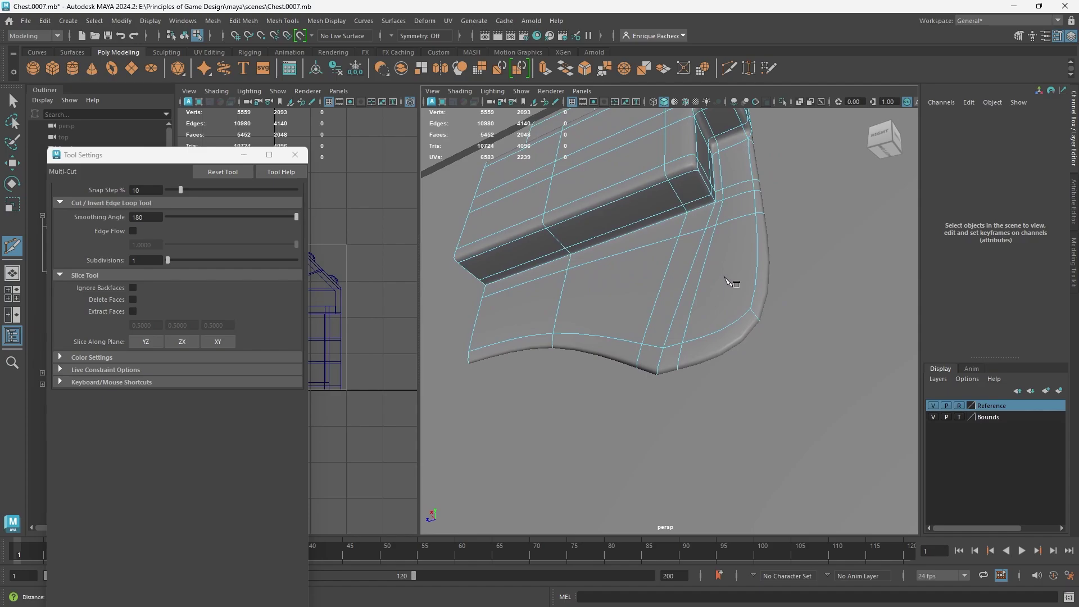
{"action": "middle_click_drag", "start_coordinate": [731, 281], "coordinate": [710, 332], "text": "alt"}
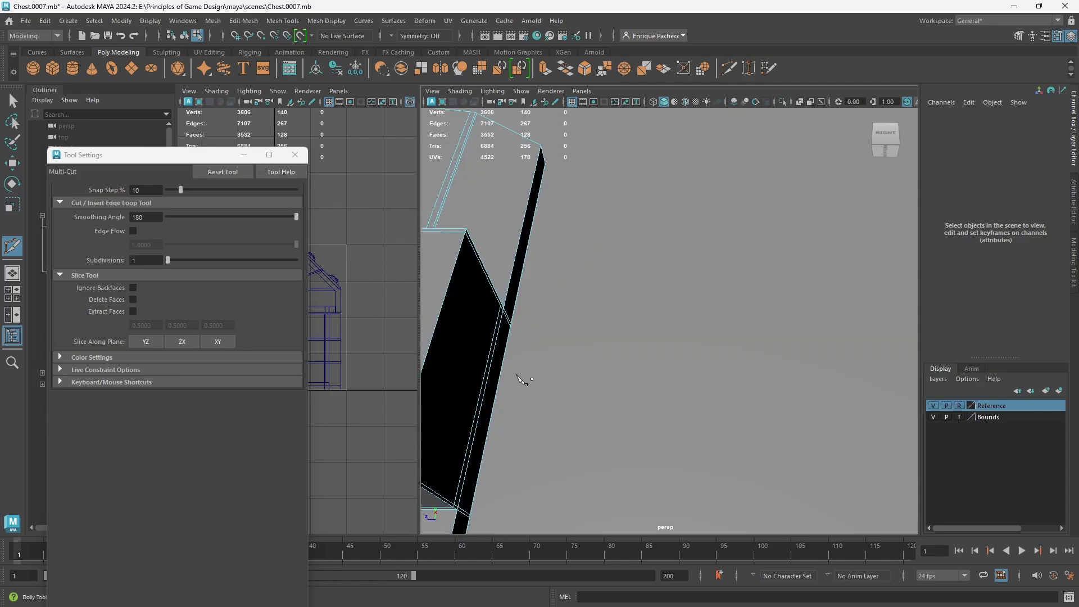
{"action": "key", "text": "3"}
{"action": "scroll", "coordinate": [522, 380], "scroll_direction": "down", "scroll_amount": 3}
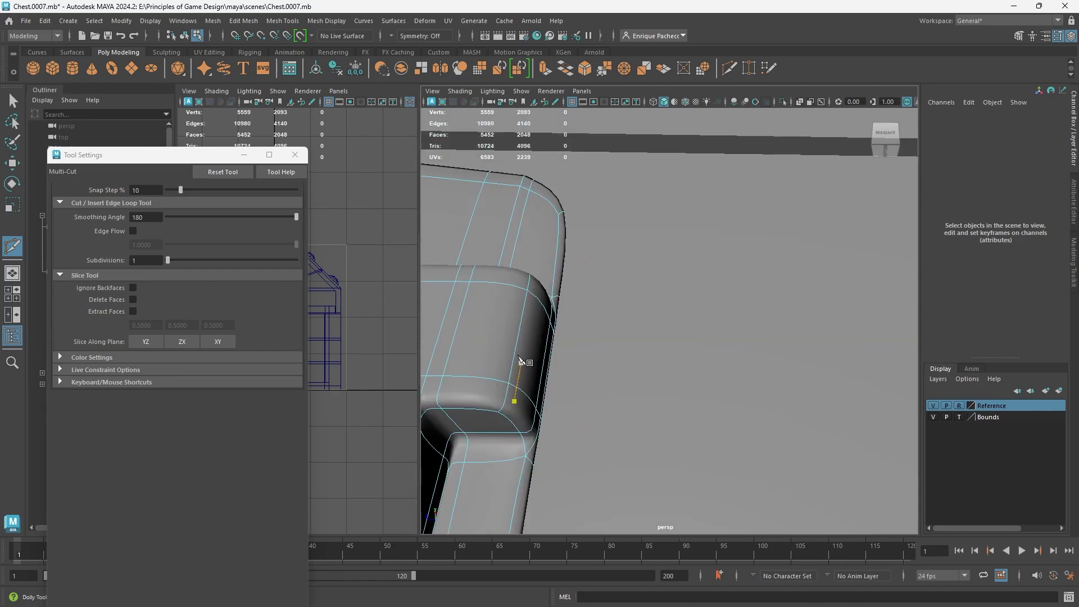
{"action": "key", "text": "1"}
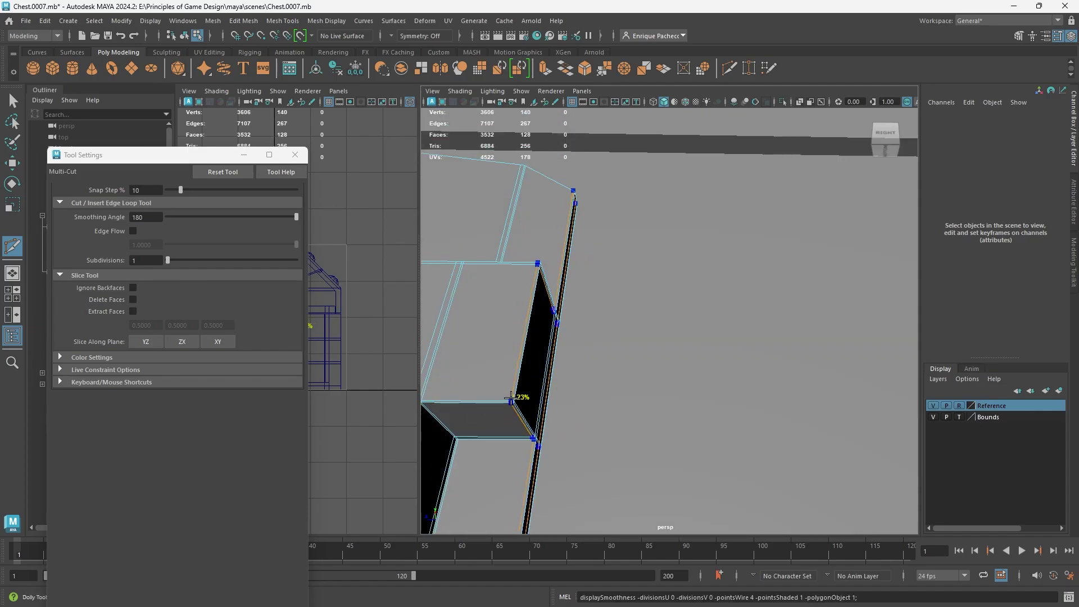
{"action": "left_click", "coordinate": [511, 398], "text": "ctrl"}
{"action": "left_click_drag", "start_coordinate": [570, 409], "coordinate": [666, 382], "text": "alt"}
{"action": "left_click_drag", "start_coordinate": [736, 349], "coordinate": [681, 375], "text": "alt"}
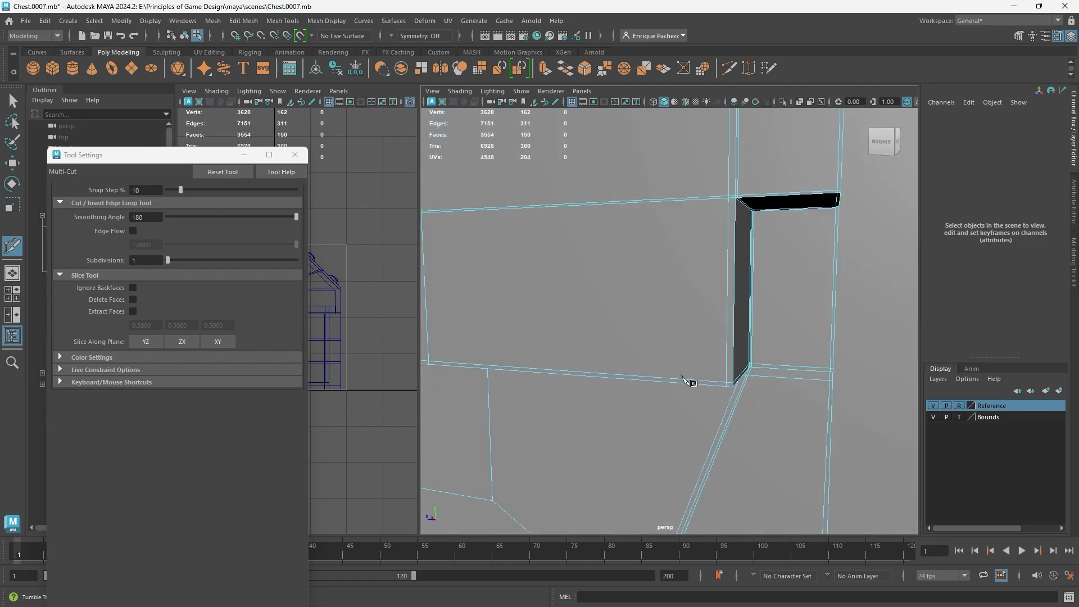
{"action": "scroll", "coordinate": [705, 328], "scroll_direction": "down", "scroll_amount": 5}
{"action": "key", "text": "3"}
{"action": "left_click_drag", "start_coordinate": [705, 328], "coordinate": [684, 357], "text": "alt"}
{"action": "middle_click_drag", "start_coordinate": [725, 268], "coordinate": [658, 400], "text": "alt"}
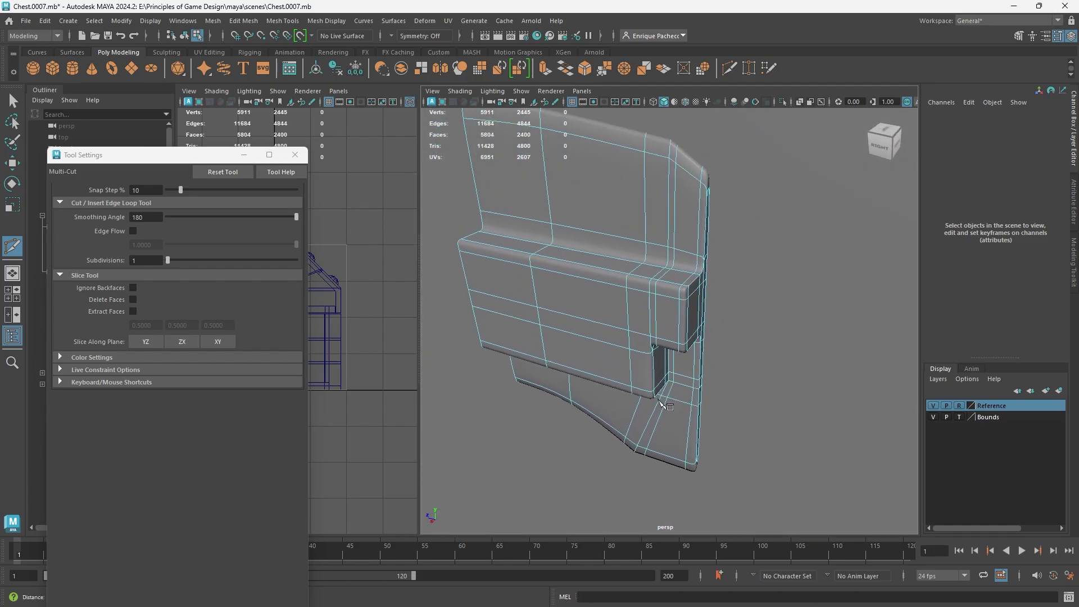
Step: Insert a support loop across the upper band's top surface close to the plate, and preview the tightened crease smoothed
{"action": "left_click_drag", "start_coordinate": [658, 400], "coordinate": [537, 304], "text": "alt"}
{"action": "scroll", "coordinate": [794, 306], "scroll_direction": "up", "scroll_amount": 3}
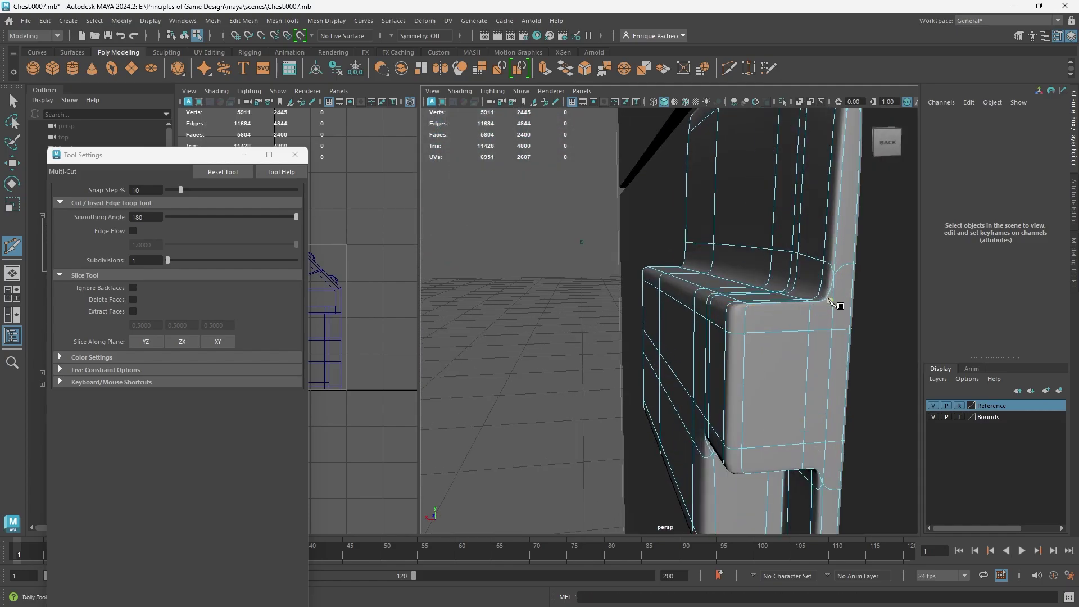
{"action": "key", "text": "1"}
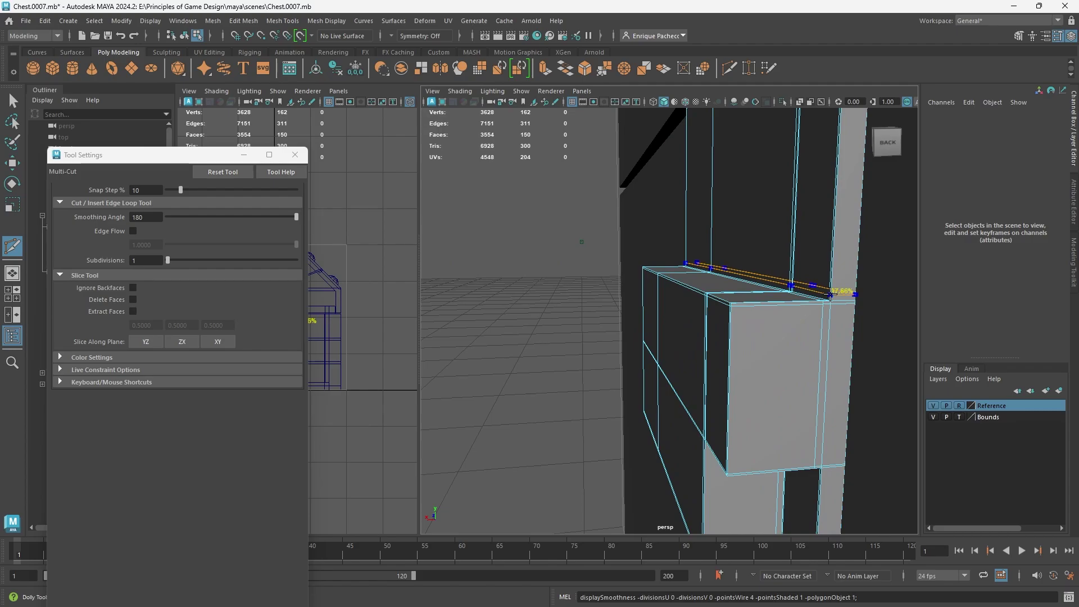
{"action": "left_click", "coordinate": [830, 295], "text": "ctrl"}
{"action": "key", "text": "3"}
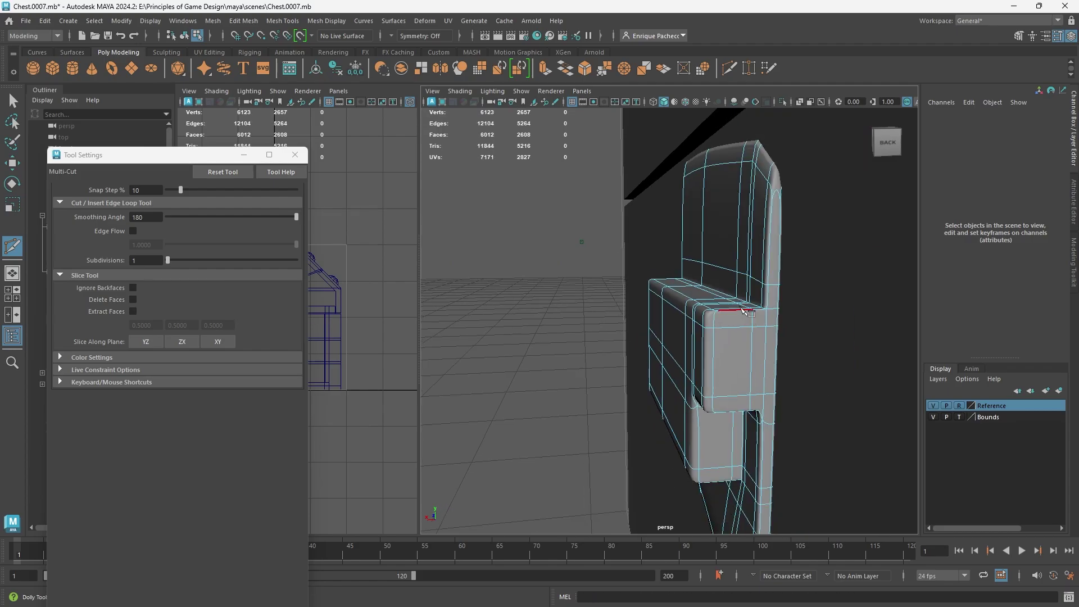
Step: Compare the half plate with the handle's backing plate in the chest reference photo
{"action": "left_click_drag", "start_coordinate": [709, 374], "coordinate": [692, 351], "text": "alt"}
{"action": "scroll", "coordinate": [714, 357], "scroll_direction": "down", "scroll_amount": 5}
{"action": "scroll", "coordinate": [866, 356], "scroll_direction": "down", "scroll_amount": 4}
{"action": "middle_click_drag", "start_coordinate": [865, 355], "coordinate": [802, 354], "text": "alt"}
{"action": "key", "text": "q"}
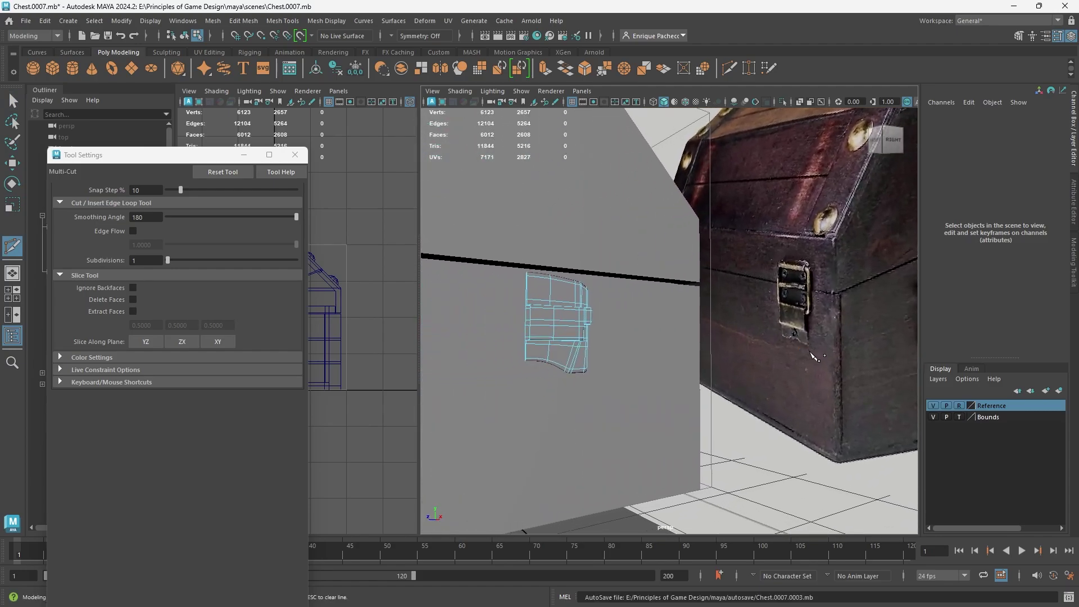
{"action": "middle_click_drag", "start_coordinate": [891, 331], "coordinate": [748, 369], "text": "alt"}
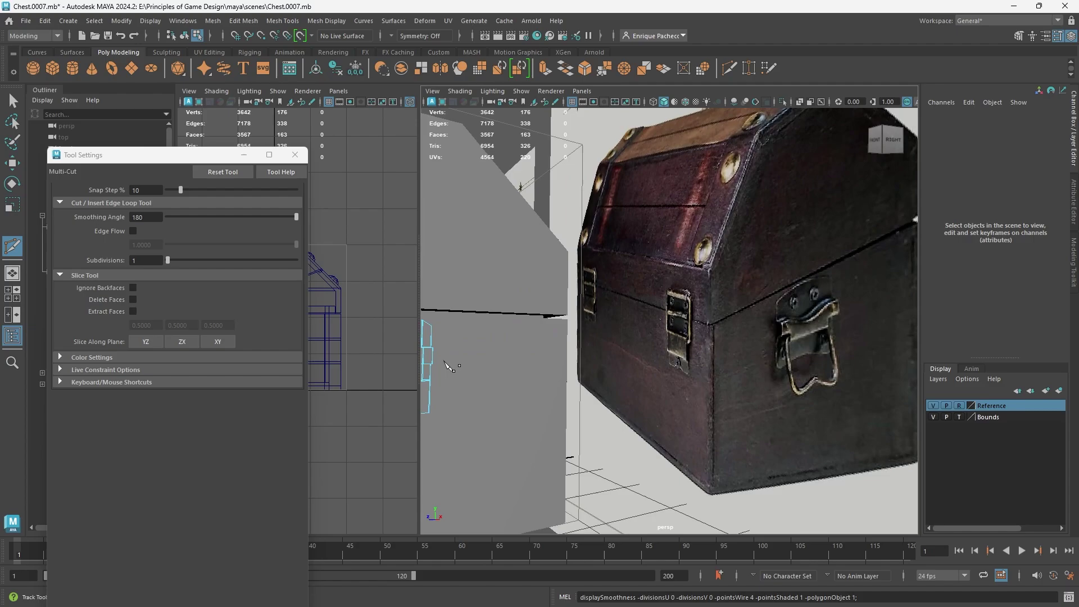
Step: Lower the raised band's three narrow top faces at its inner end so the top edge slopes down, and preview it smoothed
{"action": "key", "text": "f"}
{"action": "key", "text": "q"}
{"action": "scroll", "coordinate": [607, 374], "scroll_direction": "up", "scroll_amount": 10}
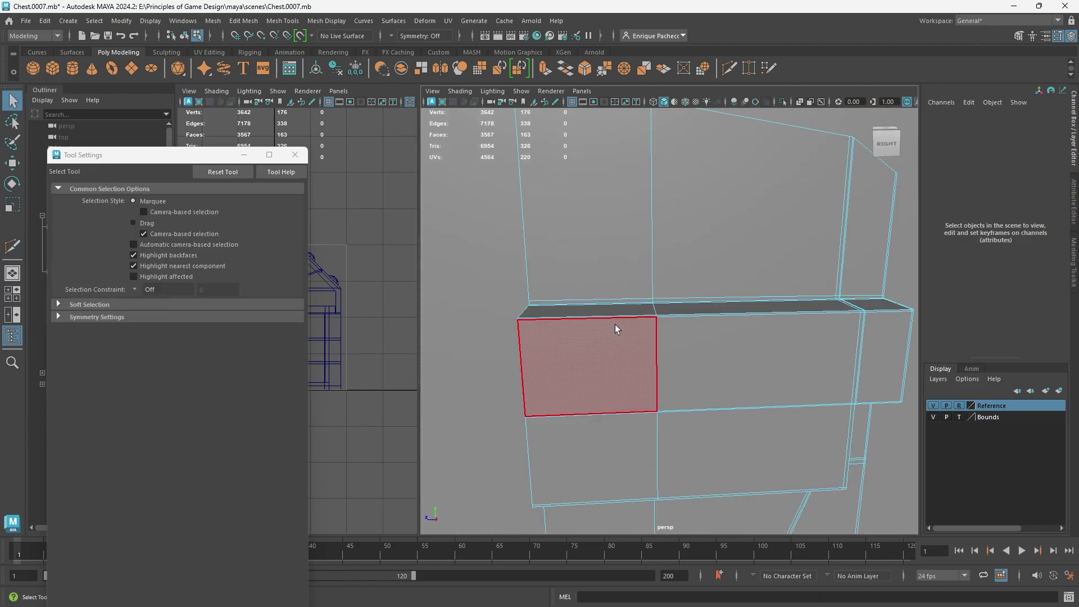
{"action": "left_click", "coordinate": [618, 313]}
{"action": "double_click", "coordinate": [618, 309]}
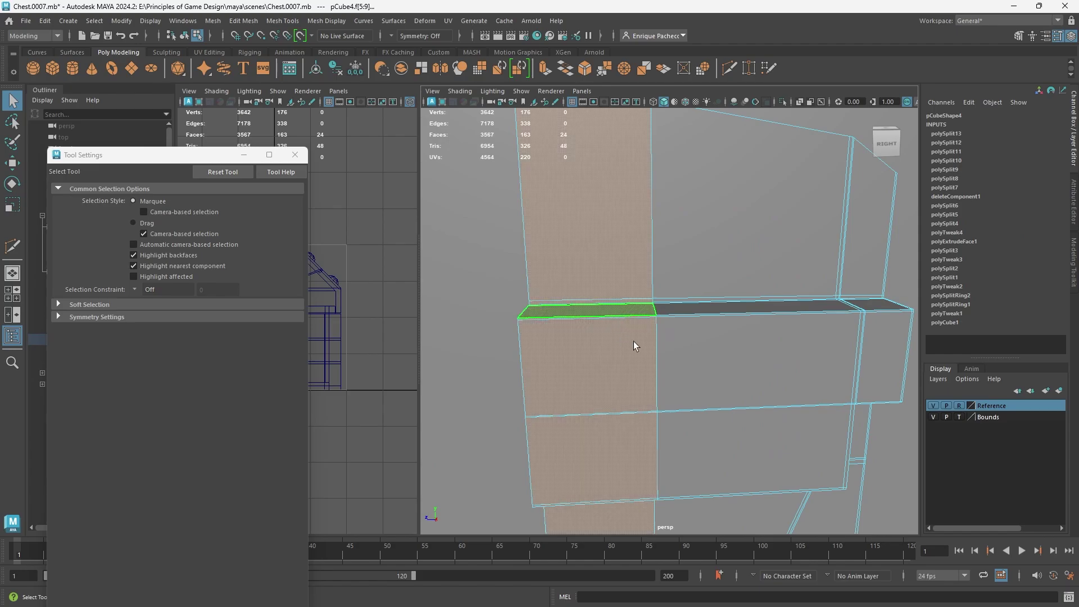
{"action": "left_click", "coordinate": [590, 316]}
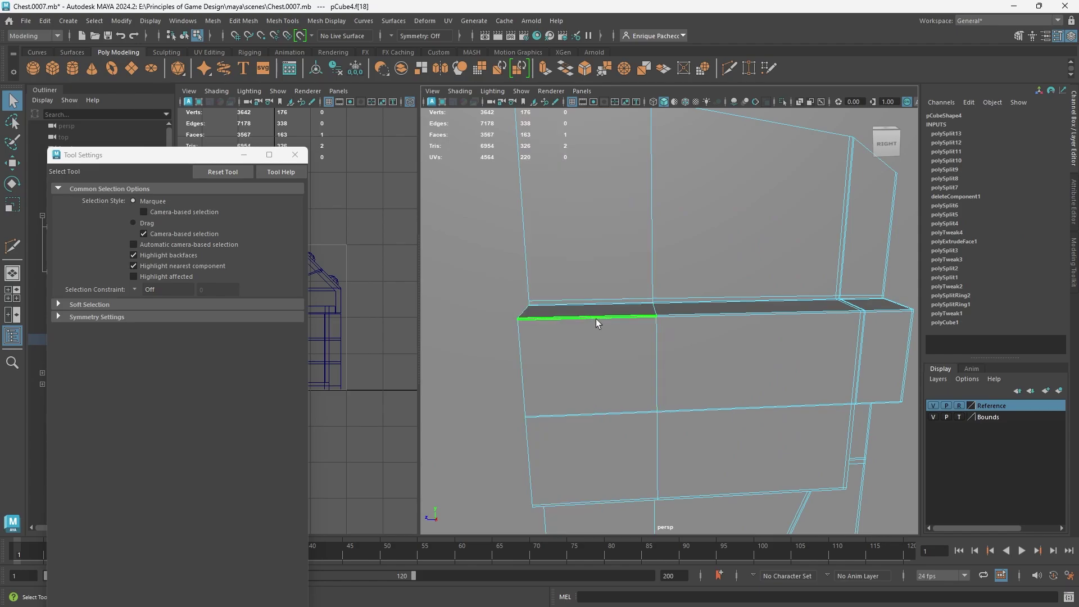
{"action": "left_click_drag", "start_coordinate": [596, 319], "coordinate": [624, 337], "text": "alt"}
{"action": "left_click", "coordinate": [707, 355], "text": "shift"}
{"action": "left_click", "coordinate": [676, 349], "text": "shift"}
{"action": "key", "text": "w"}
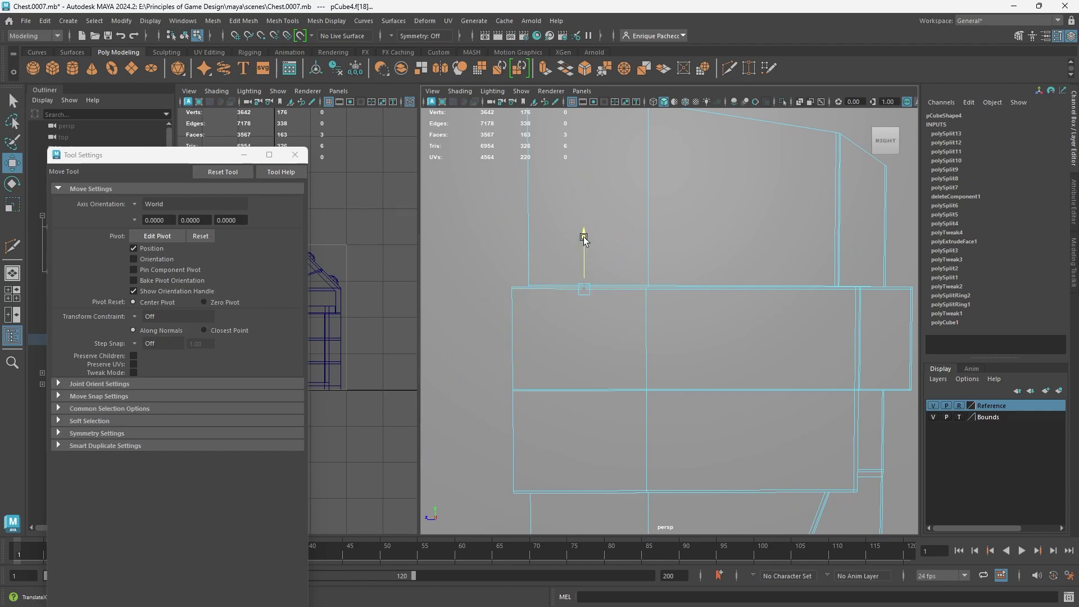
{"action": "left_click_drag", "start_coordinate": [583, 236], "coordinate": [585, 260]}
{"action": "key", "text": "3"}
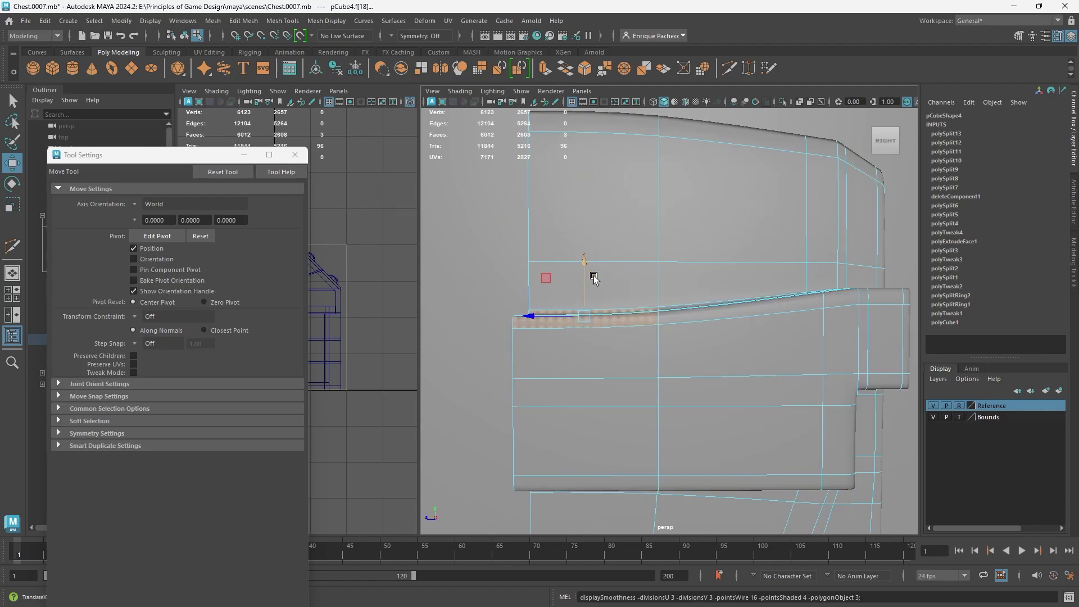
{"action": "key", "text": "1"}
Step: Insert a vertical edge loop through the half plate, across the sloping section of the band's top edge
{"action": "left_click_drag", "start_coordinate": [731, 376], "coordinate": [723, 79], "text": "alt"}
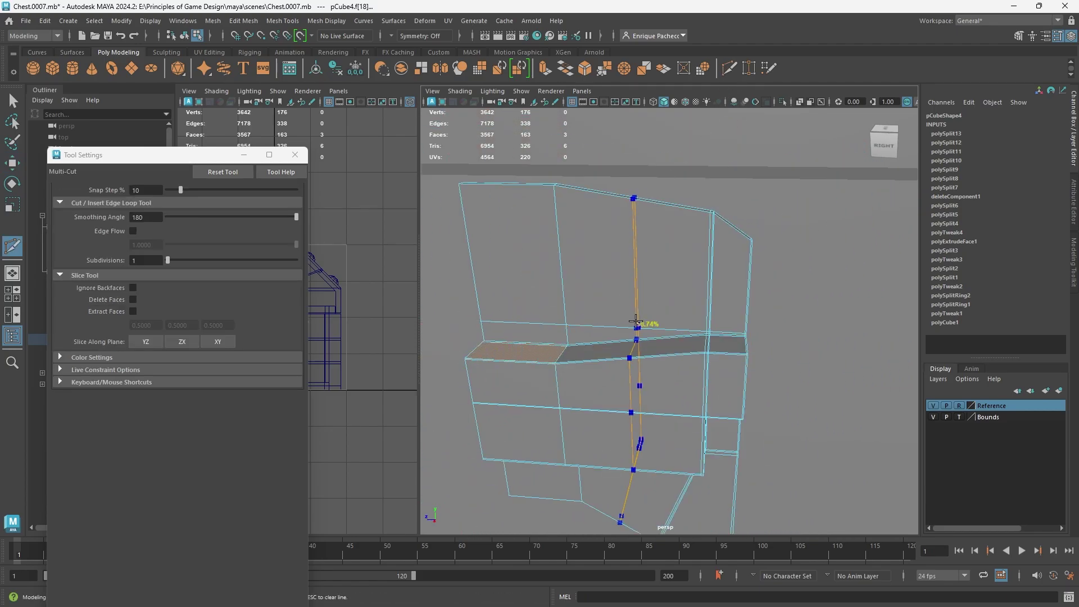
{"action": "left_click", "coordinate": [635, 331], "text": "ctrl"}
{"action": "key", "text": "q"}
{"action": "scroll", "coordinate": [665, 366], "scroll_direction": "up", "scroll_amount": 6}
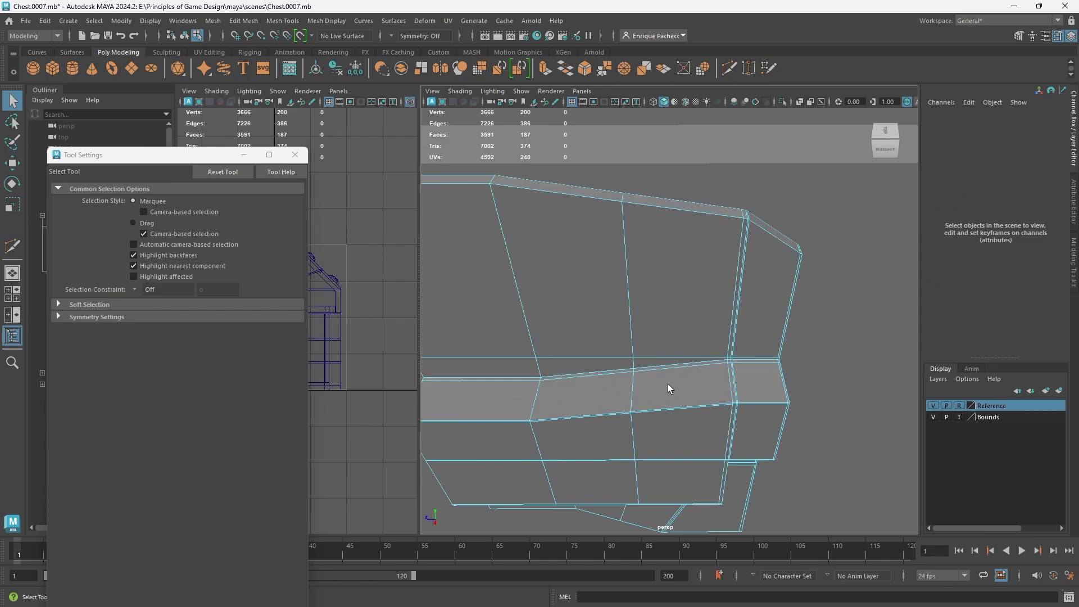
Step: Raise the new loop's edges across the band's top surface to round the slope into a smooth curve
{"action": "right_click_drag", "start_coordinate": [582, 286], "coordinate": [581, 258]}
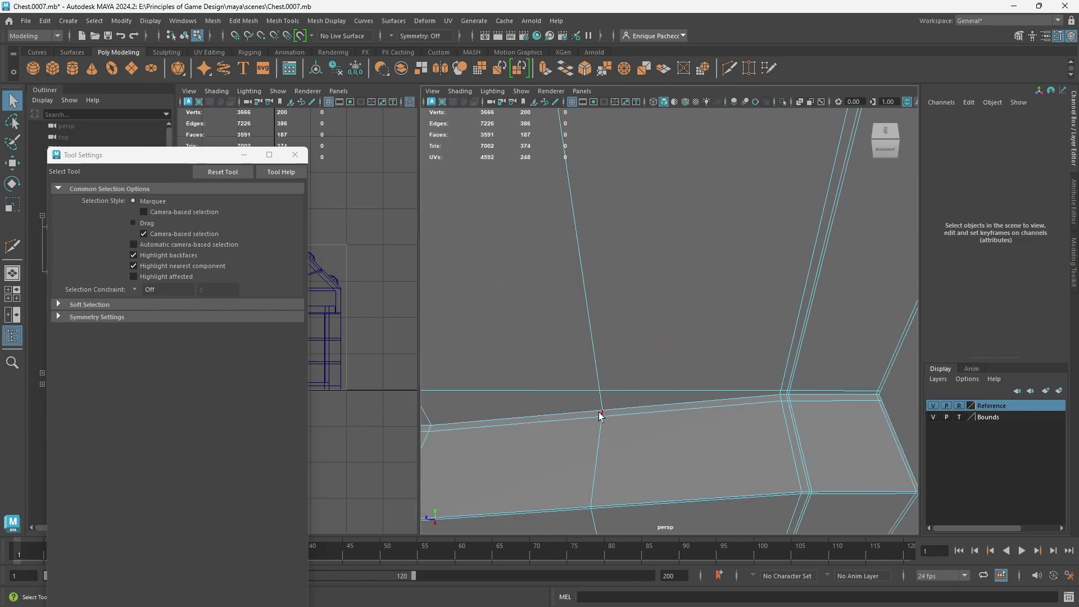
{"action": "left_click", "coordinate": [599, 449]}
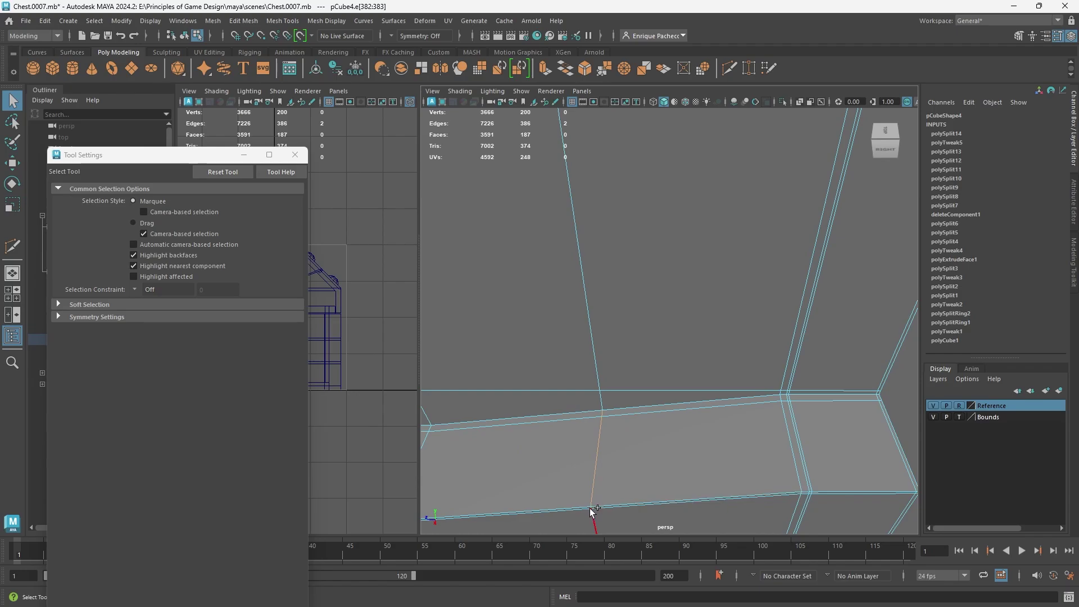
{"action": "scroll", "coordinate": [606, 489], "scroll_direction": "up", "scroll_amount": 3}
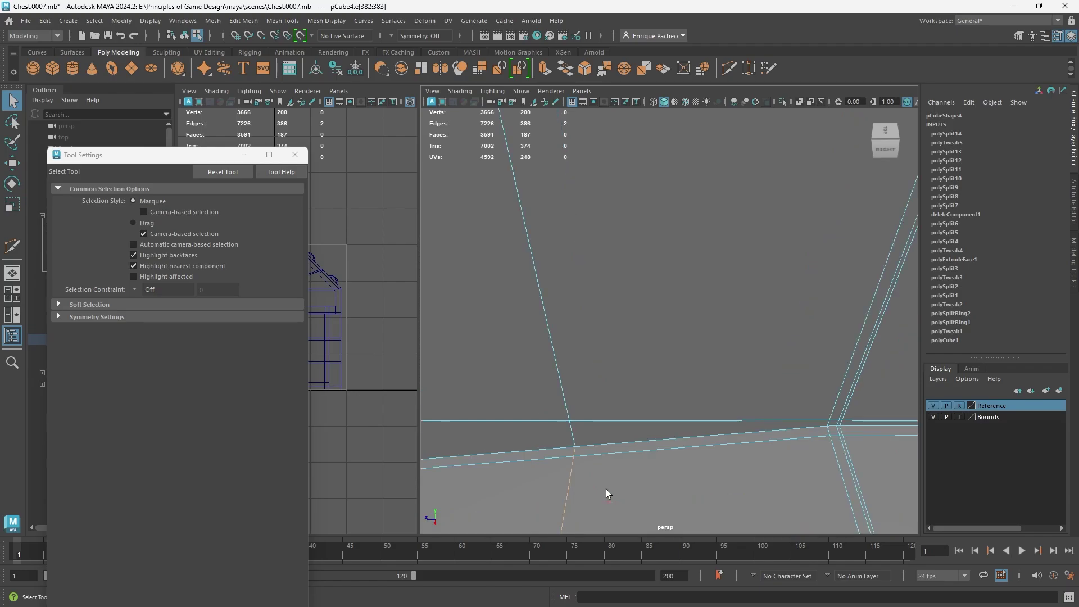
{"action": "middle_click_drag", "start_coordinate": [606, 489], "coordinate": [658, 380], "text": "alt"}
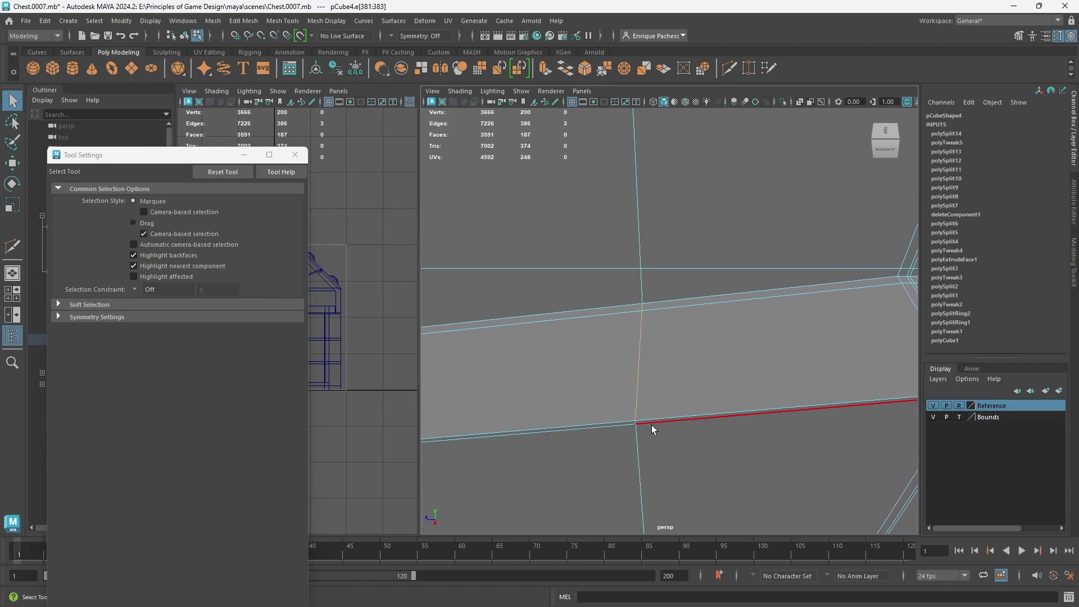
{"action": "scroll", "coordinate": [651, 425], "scroll_direction": "down", "scroll_amount": 3}
{"action": "key", "text": "w"}
{"action": "key", "text": "3"}
{"action": "left_click_drag", "start_coordinate": [661, 423], "coordinate": [656, 388], "text": "alt"}
{"action": "scroll", "coordinate": [673, 283], "scroll_direction": "down", "scroll_amount": 3}
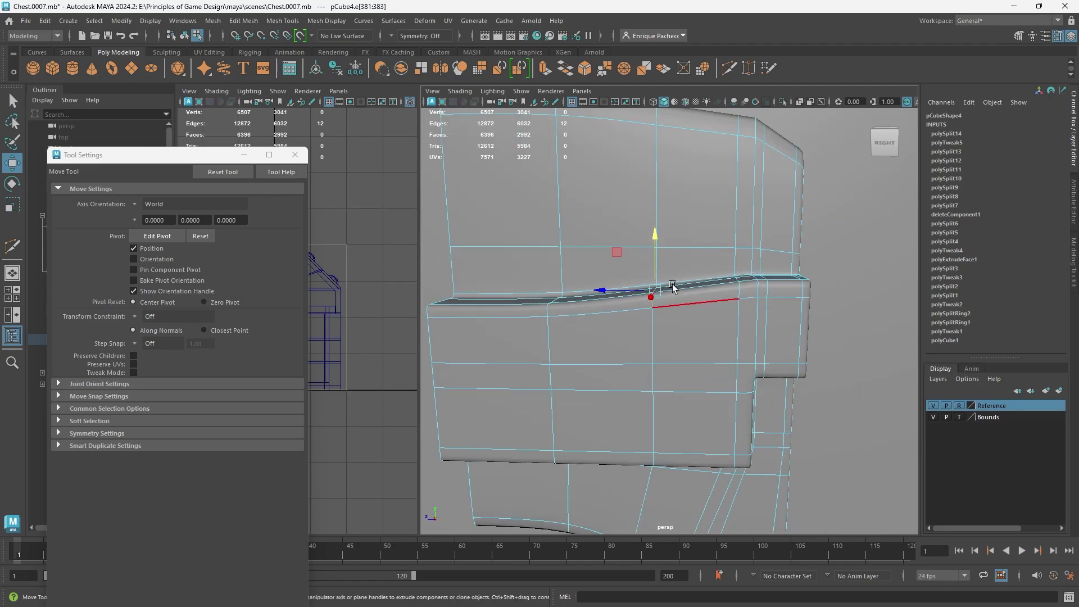
{"action": "left_click_drag", "start_coordinate": [655, 237], "coordinate": [654, 225]}
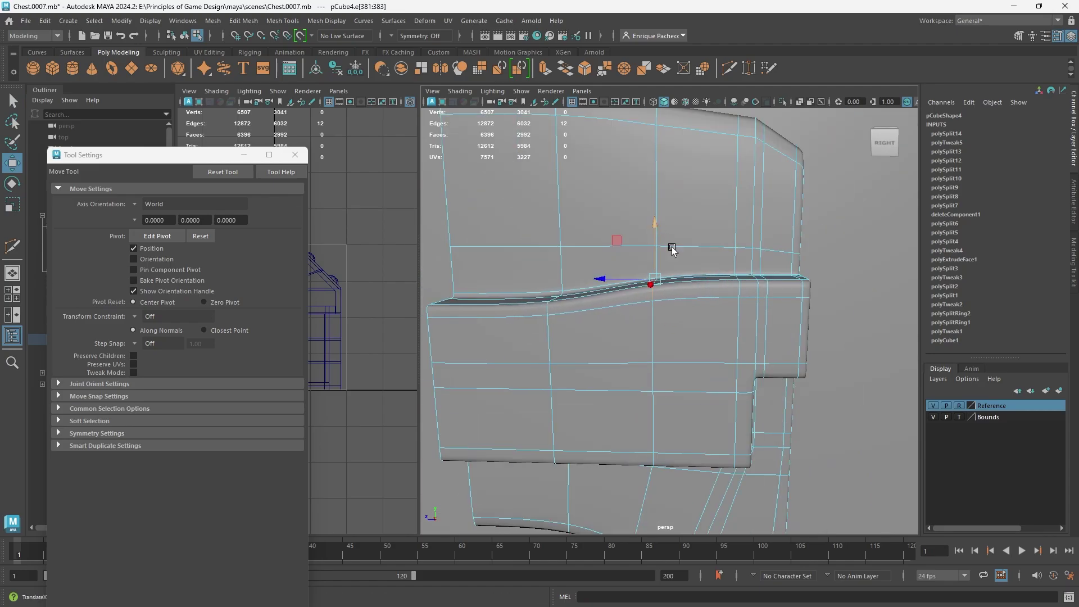
Step: Inspect the whole half plate and compare its lower corner in smoothed and unsmoothed display
{"action": "scroll", "coordinate": [722, 364], "scroll_direction": "down", "scroll_amount": 6}
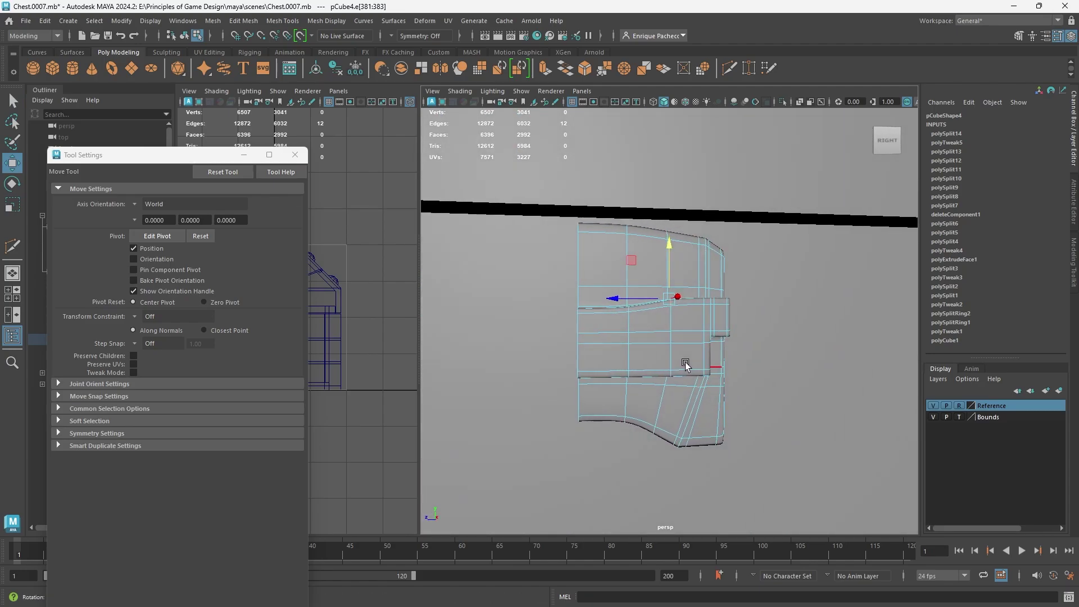
{"action": "mouse_move", "coordinate": [688, 362]}
{"action": "left_mouse_down", "text": "alt"}
{"action": "mouse_move", "coordinate": [710, 373]}
{"action": "mouse_move", "coordinate": [668, 357]}
{"action": "left_mouse_up", "text": "alt"}
{"action": "right_click_drag", "start_coordinate": [668, 358], "coordinate": [753, 243]}
{"action": "scroll", "coordinate": [716, 392], "scroll_direction": "up", "scroll_amount": 2}
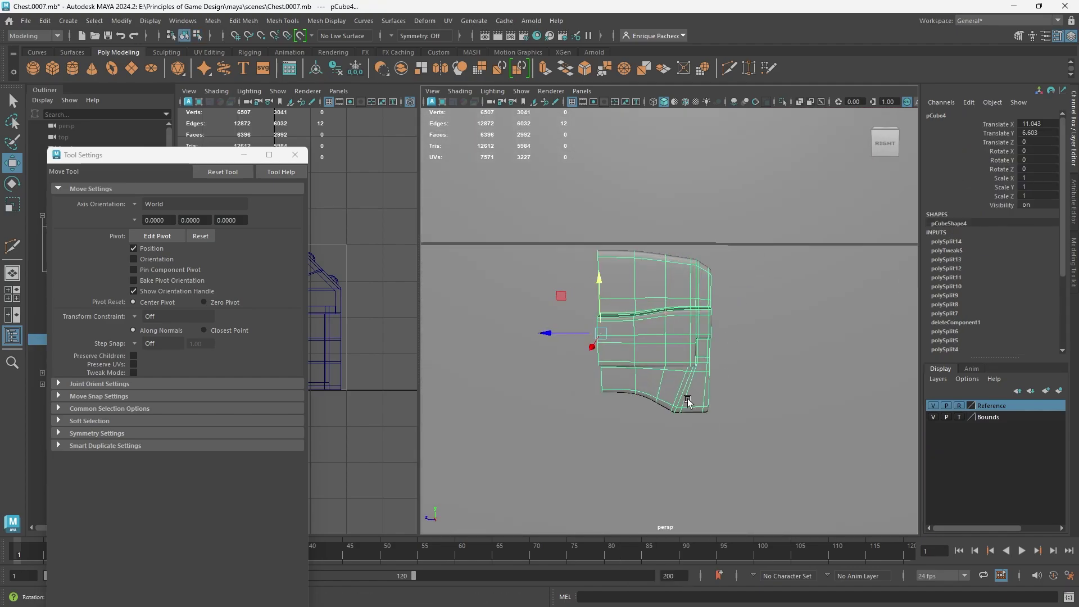
{"action": "left_click_drag", "start_coordinate": [688, 400], "coordinate": [677, 397], "text": "alt"}
{"action": "scroll", "coordinate": [682, 419], "scroll_direction": "up", "scroll_amount": 2}
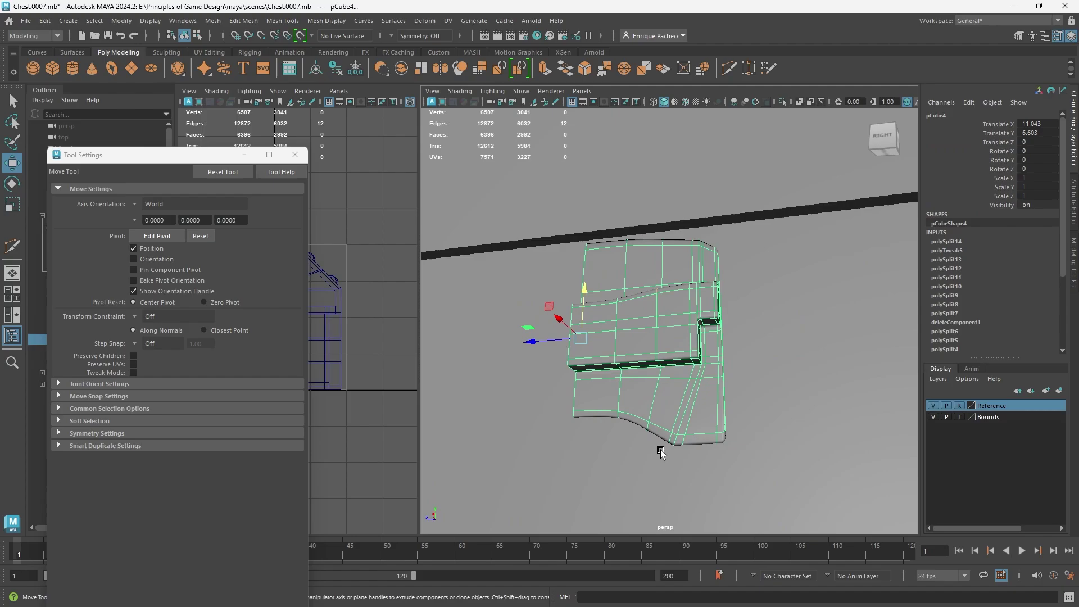
{"action": "scroll", "coordinate": [670, 435], "scroll_direction": "up", "scroll_amount": 2}
{"action": "key", "text": "3"}
{"action": "scroll", "coordinate": [657, 405], "scroll_direction": "up", "scroll_amount": 2}
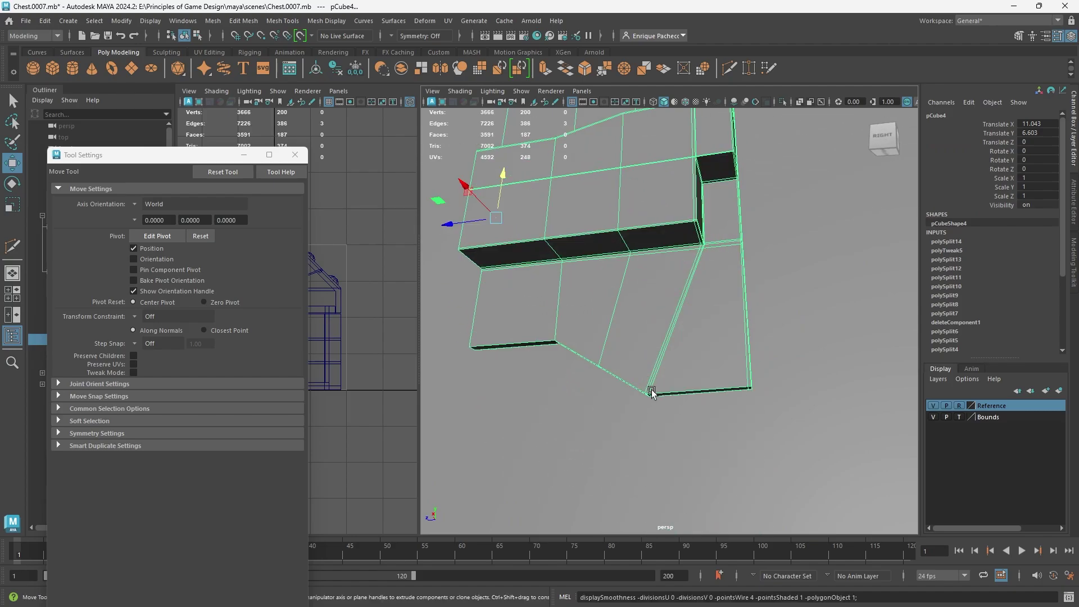
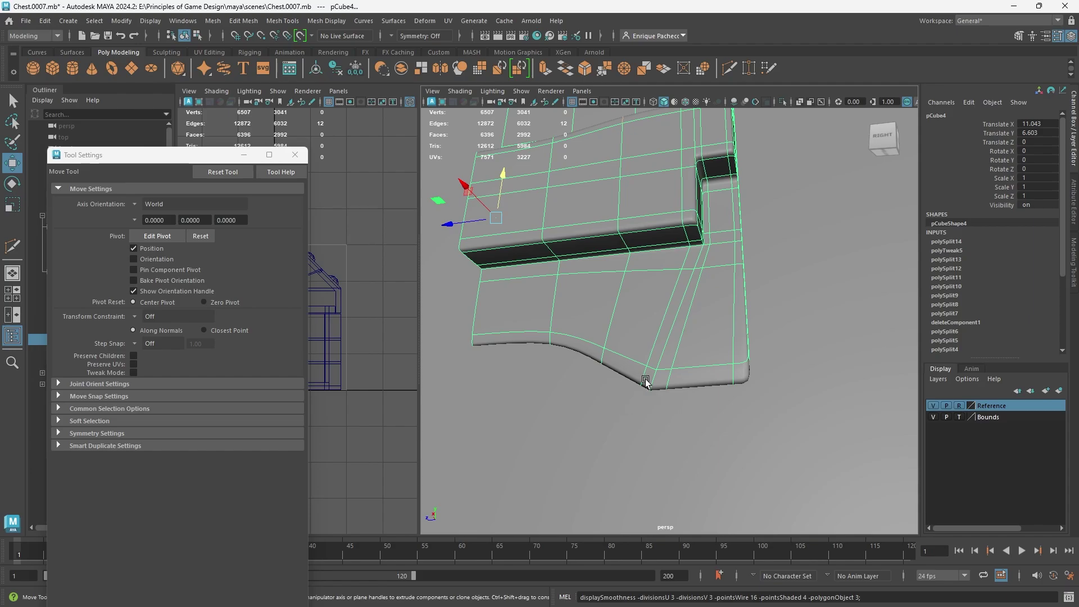
{"action": "key", "text": "1"}
{"action": "key", "text": "3"}
{"action": "key", "text": "1"}
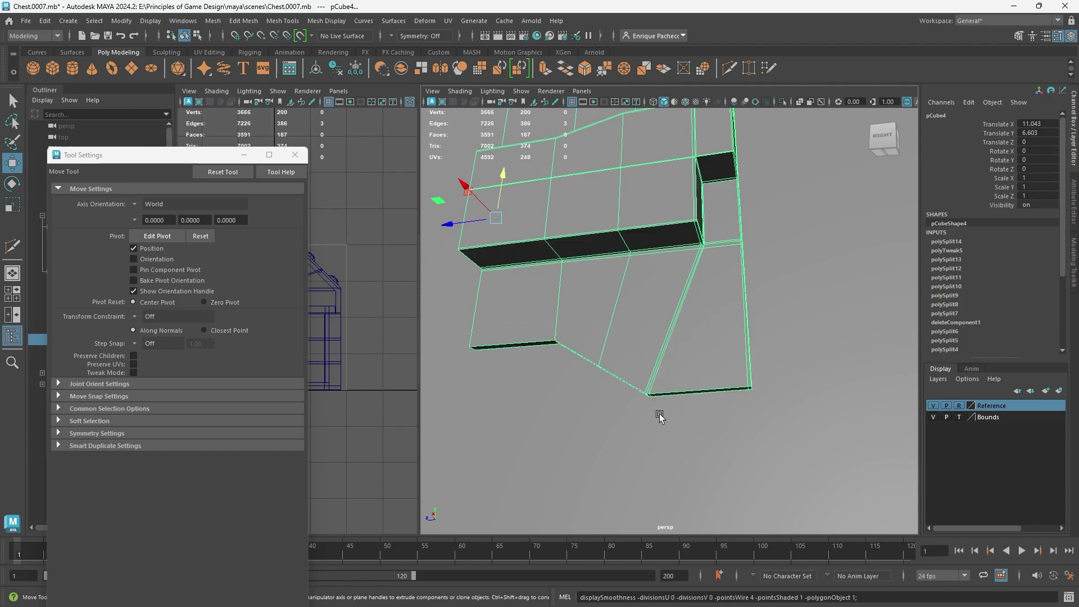
Step: Move the support loop's edge at the plate's lower corner up and inward along the slanted bottom edge, and preview the softened corner
{"action": "left_click_drag", "start_coordinate": [659, 413], "coordinate": [691, 356], "text": "alt"}
{"action": "scroll", "coordinate": [727, 289], "scroll_direction": "up", "scroll_amount": 3}
{"action": "right_click_drag", "start_coordinate": [710, 276], "coordinate": [694, 255]}
{"action": "left_click", "coordinate": [690, 278]}
{"action": "left_click_drag", "start_coordinate": [691, 280], "coordinate": [709, 411], "text": "alt"}
{"action": "left_click", "coordinate": [711, 386]}
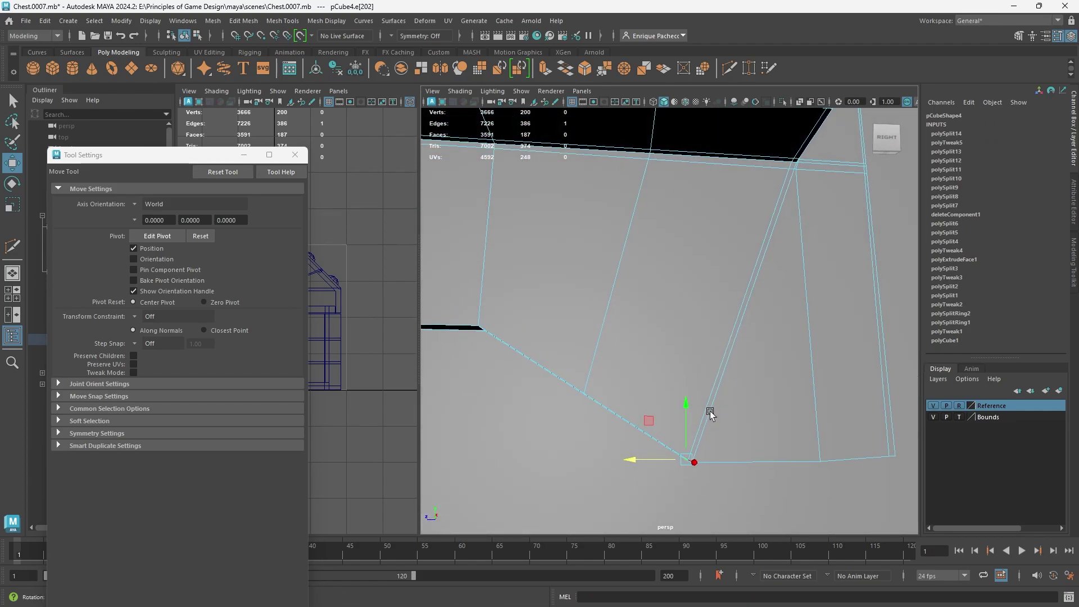
{"action": "middle_click_drag", "start_coordinate": [650, 421], "coordinate": [626, 400]}
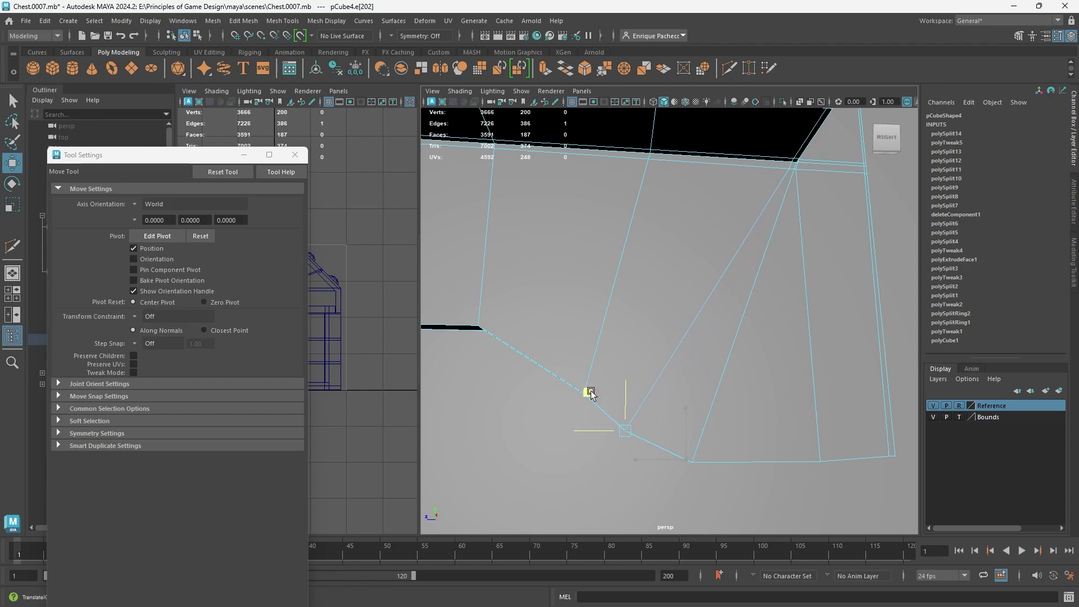
{"action": "key", "text": "4"}
{"action": "key", "text": "5"}
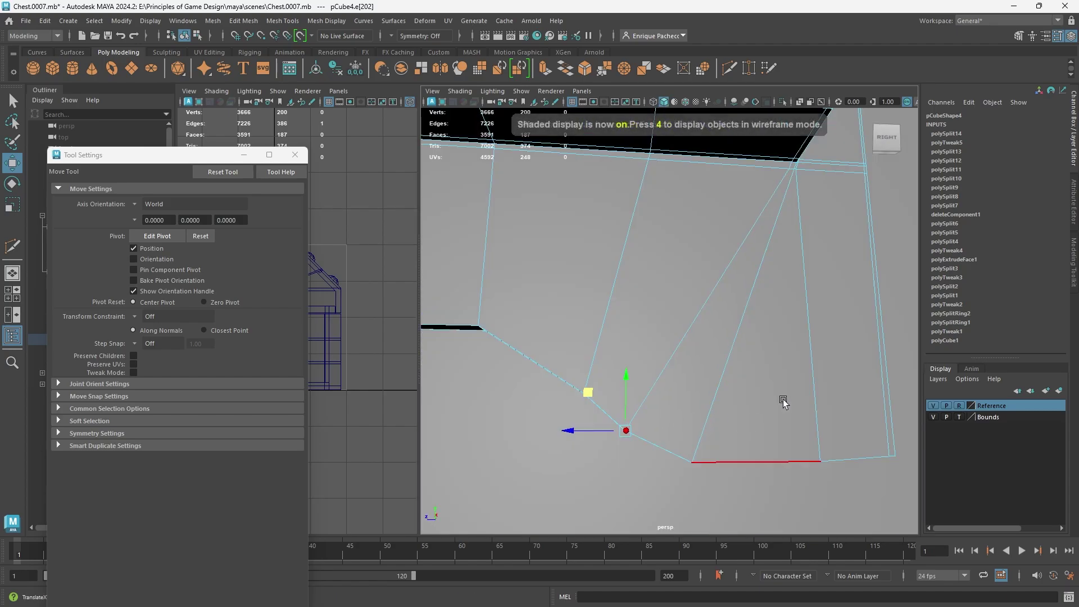
{"action": "key", "text": "3"}
{"action": "left_click_drag", "start_coordinate": [702, 477], "coordinate": [684, 487], "text": "alt"}
{"action": "middle_click_drag", "start_coordinate": [750, 468], "coordinate": [668, 435], "text": "alt"}
Step: Move the short edge at the plate's outer bottom corner up and inward to round that corner, and preview it smoothed
{"action": "key", "text": "1"}
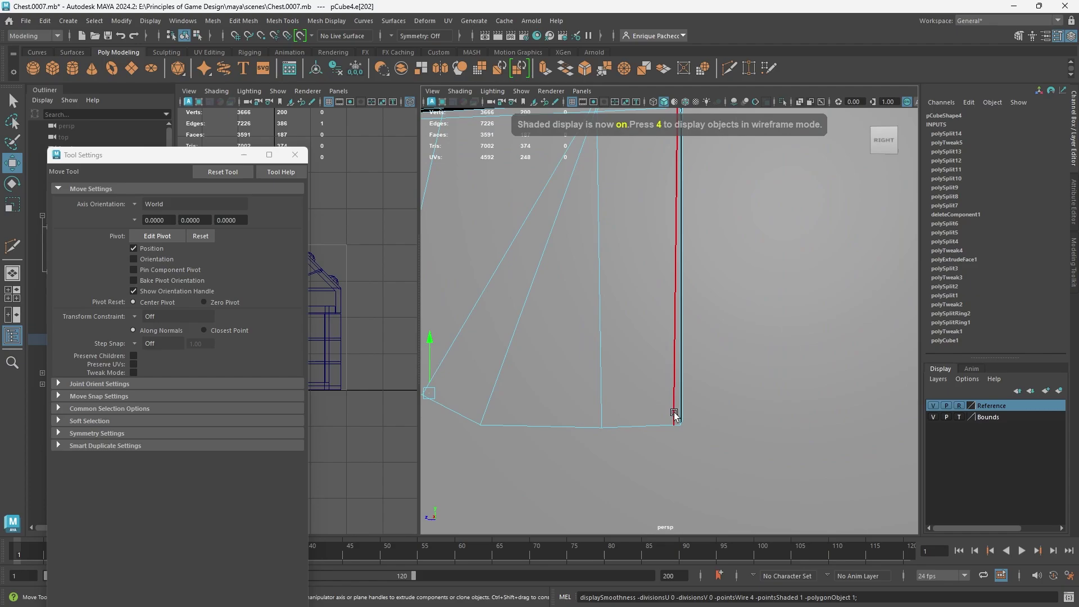
{"action": "left_click_drag", "start_coordinate": [676, 422], "coordinate": [645, 361], "text": "alt"}
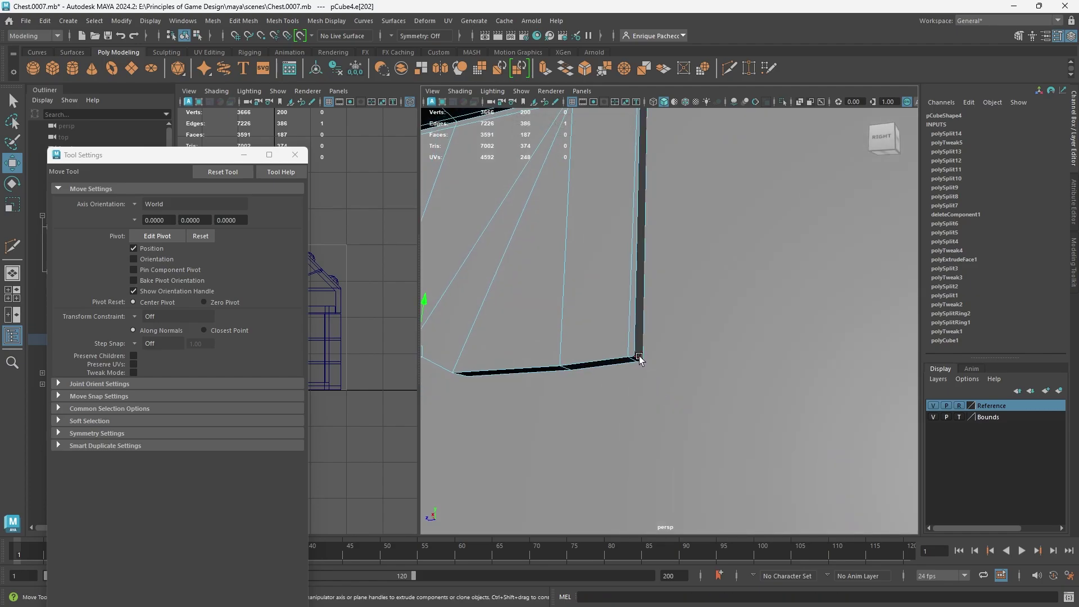
{"action": "key", "text": "3"}
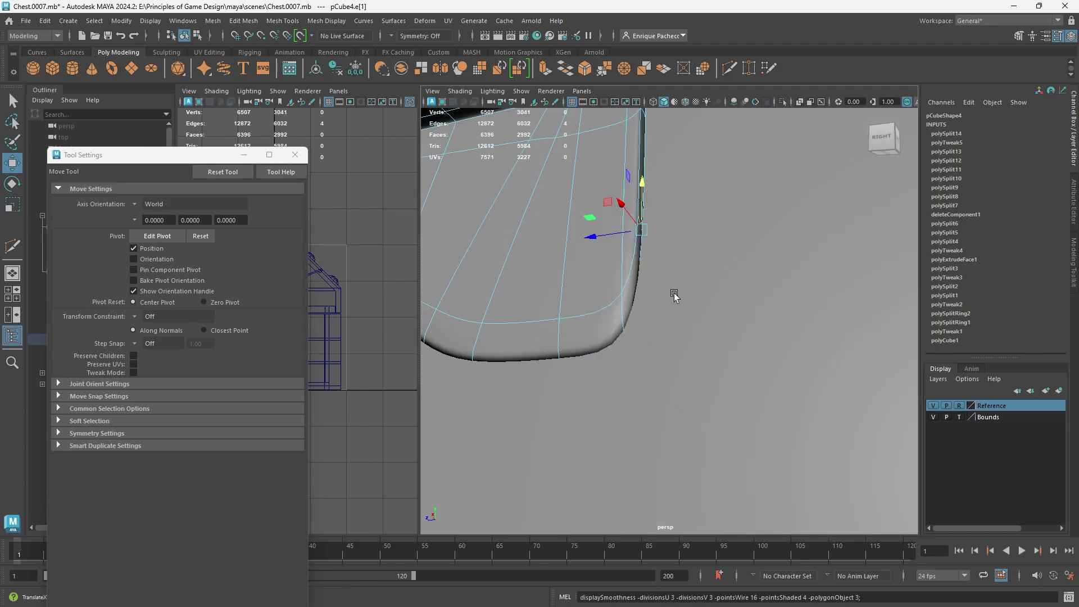
{"action": "left_click_drag", "start_coordinate": [674, 296], "coordinate": [706, 393], "text": "alt"}
{"action": "key", "text": "1"}
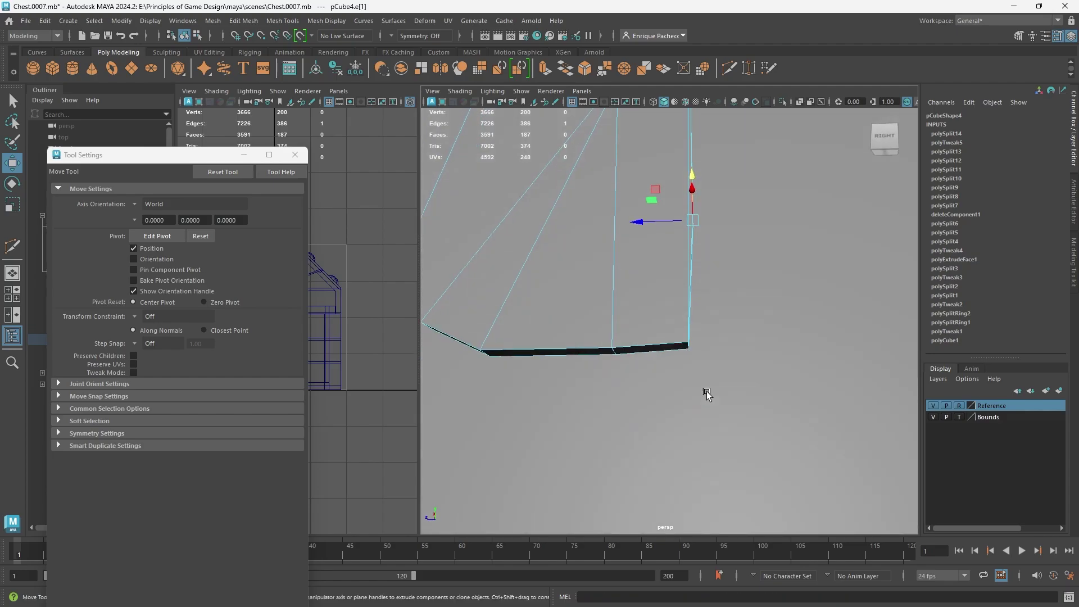
{"action": "left_click", "coordinate": [685, 344]}
{"action": "left_click_drag", "start_coordinate": [669, 359], "coordinate": [659, 381], "text": "alt"}
{"action": "left_click", "coordinate": [653, 354]}
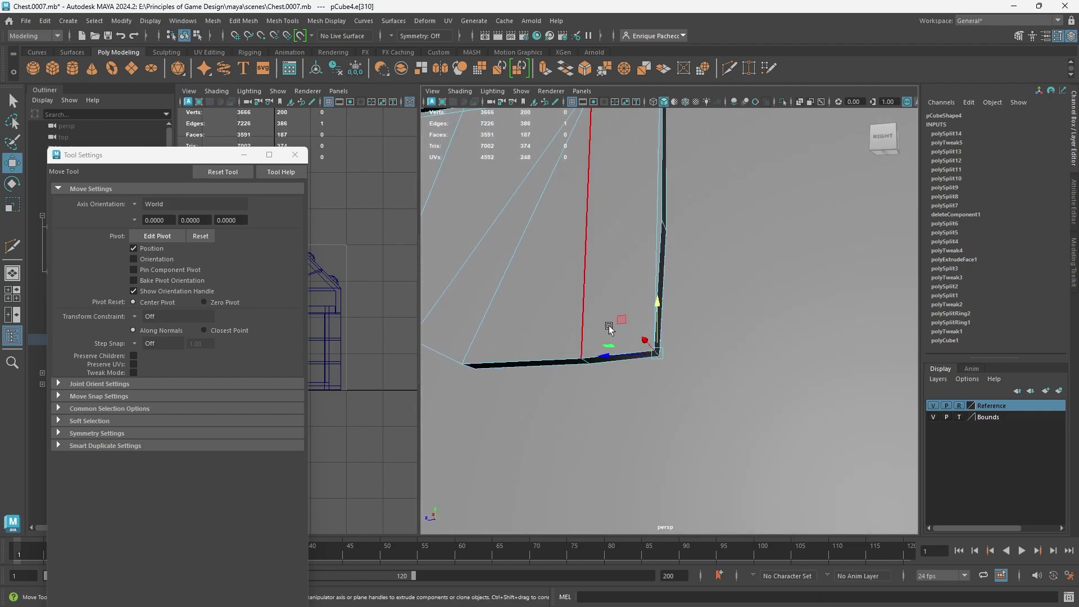
{"action": "left_click_drag", "start_coordinate": [622, 321], "coordinate": [604, 291]}
{"action": "key", "text": "3"}
{"action": "scroll", "coordinate": [616, 397], "scroll_direction": "down", "scroll_amount": 5}
Step: Compare the smoothed half plate's outline with the handle's backing plate in the chest reference photo
{"action": "left_click_drag", "start_coordinate": [618, 396], "coordinate": [662, 381], "text": "alt"}
{"action": "scroll", "coordinate": [663, 381], "scroll_direction": "down", "scroll_amount": 4}
{"action": "middle_click_drag", "start_coordinate": [776, 384], "coordinate": [636, 410], "text": "alt"}
{"action": "scroll", "coordinate": [674, 422], "scroll_direction": "down", "scroll_amount": 4}
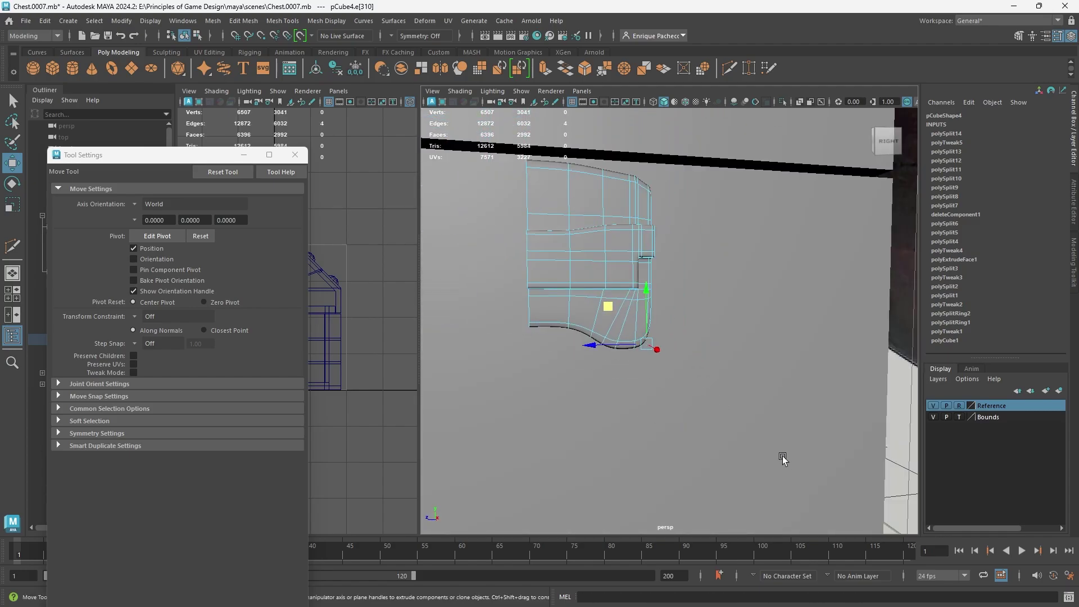
{"action": "mouse_move", "coordinate": [782, 456]}
{"action": "middle_mouse_down", "text": "alt"}
{"action": "mouse_move", "coordinate": [650, 431]}
{"action": "mouse_move", "coordinate": [540, 427]}
{"action": "middle_mouse_up", "text": "alt"}
{"action": "middle_click_drag", "start_coordinate": [768, 419], "coordinate": [598, 422], "text": "alt"}
{"action": "left_click_drag", "start_coordinate": [597, 423], "coordinate": [854, 260], "text": "alt"}
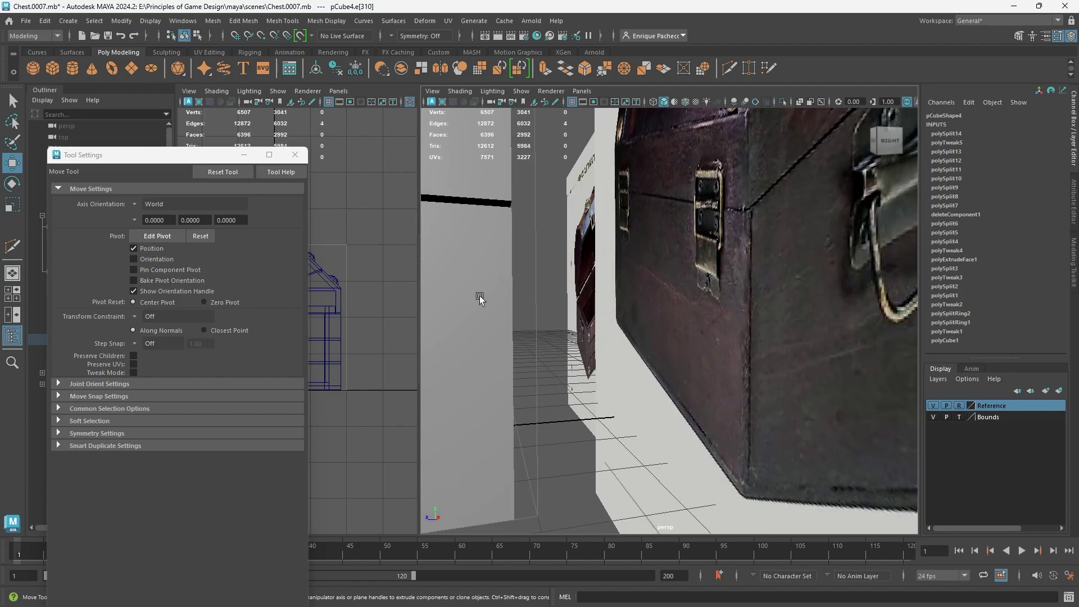
{"action": "left_click_drag", "start_coordinate": [480, 298], "coordinate": [708, 362], "text": "alt"}
{"action": "middle_click_drag", "start_coordinate": [708, 361], "coordinate": [829, 376], "text": "alt"}
{"action": "scroll", "coordinate": [610, 326], "scroll_direction": "down", "scroll_amount": 5}
{"action": "left_click_drag", "start_coordinate": [578, 322], "coordinate": [539, 323], "text": "alt"}
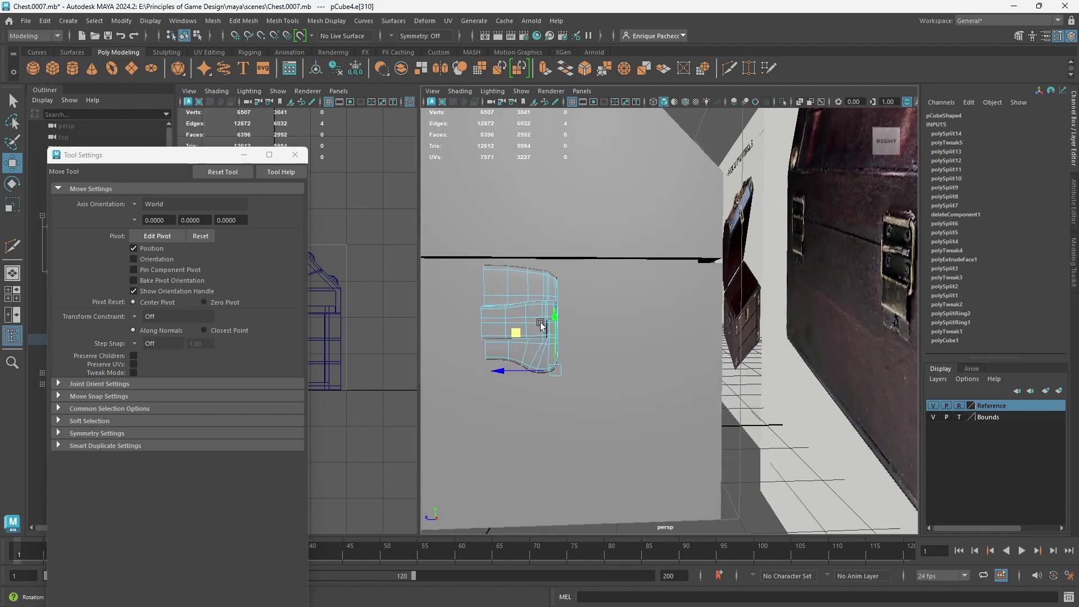
Step: Slide the inner support edge at the plate's upper corner inward along the top edge, away from the corner
{"action": "scroll", "coordinate": [528, 286], "scroll_direction": "up", "scroll_amount": 4}
{"action": "middle_click_drag", "start_coordinate": [523, 269], "coordinate": [695, 378], "text": "alt"}
{"action": "scroll", "coordinate": [642, 361], "scroll_direction": "up", "scroll_amount": 6}
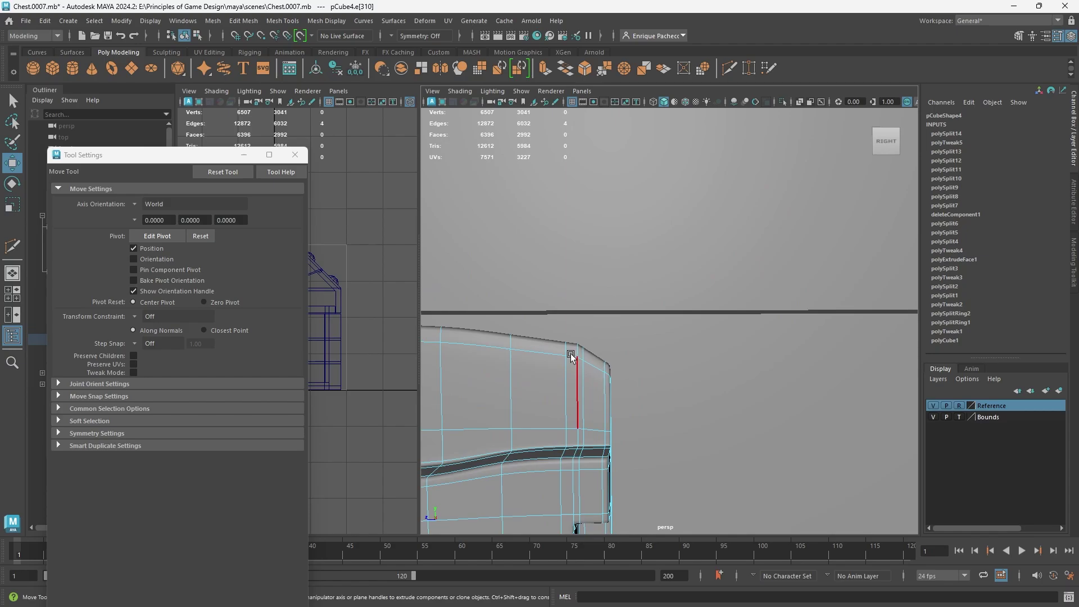
{"action": "key", "text": "1"}
{"action": "middle_click_drag", "start_coordinate": [578, 390], "coordinate": [639, 375], "text": "alt"}
{"action": "scroll", "coordinate": [639, 375], "scroll_direction": "up", "scroll_amount": 3}
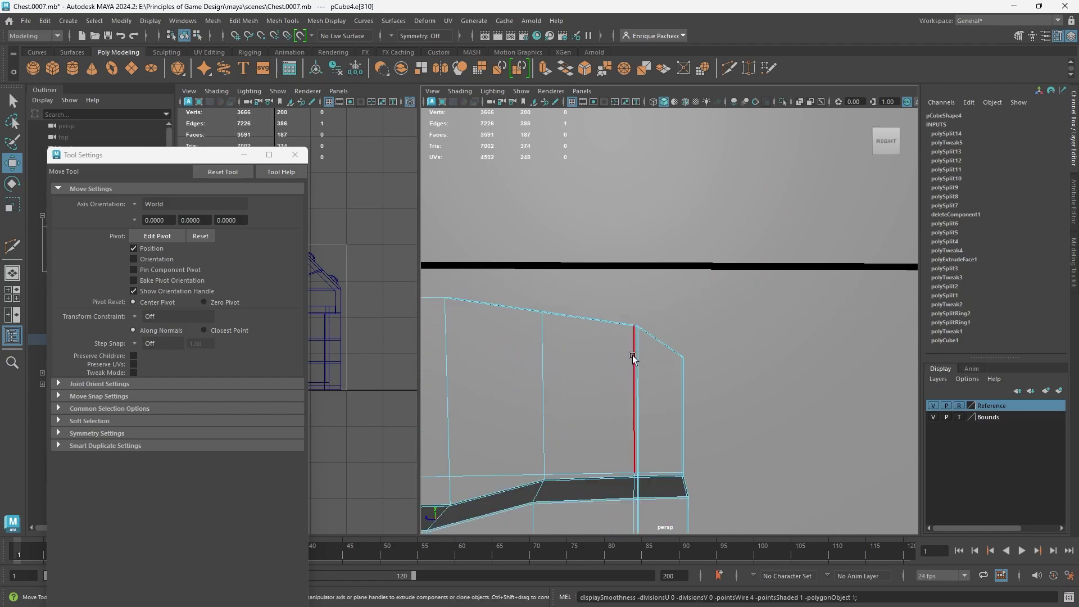
{"action": "scroll", "coordinate": [633, 358], "scroll_direction": "up", "scroll_amount": 4}
{"action": "left_click_drag", "start_coordinate": [585, 335], "coordinate": [570, 364], "text": "alt"}
{"action": "left_click", "coordinate": [578, 401]}
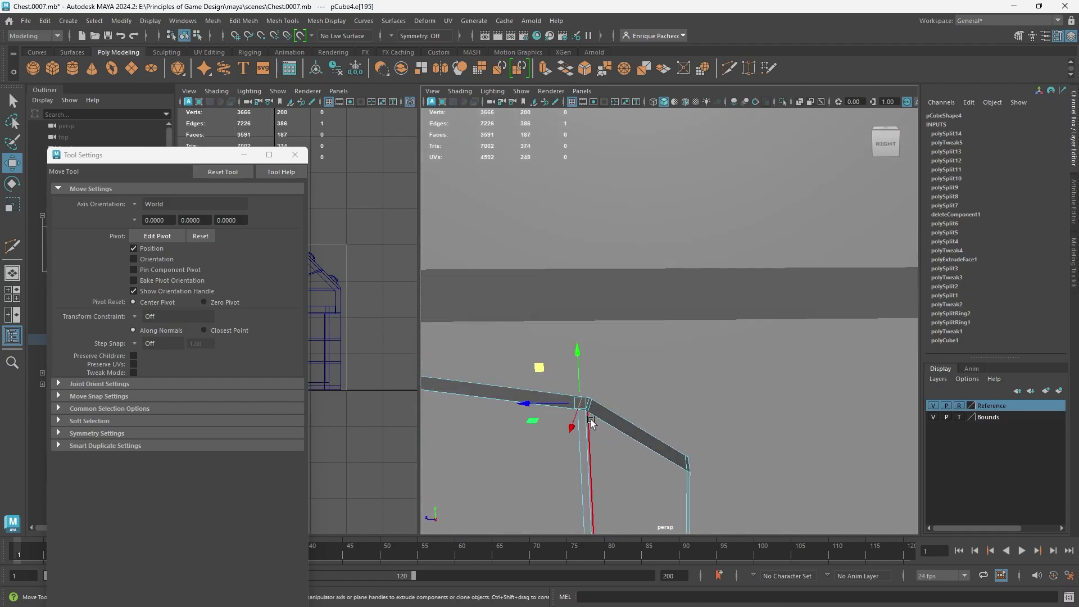
{"action": "left_click_drag", "start_coordinate": [592, 424], "coordinate": [592, 387], "text": "alt"}
{"action": "left_click_drag", "start_coordinate": [590, 278], "coordinate": [603, 416]}
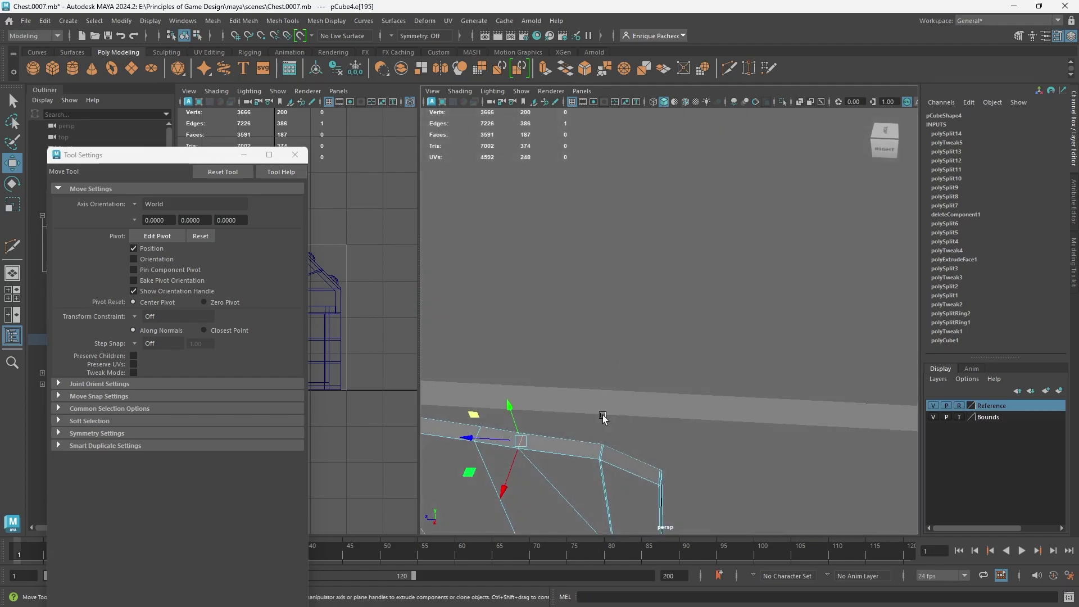
Step: Reposition the two short edges beside the plate's upper outer corner so the top edge slopes down gradually toward the side
{"action": "left_click", "coordinate": [598, 451]}
{"action": "left_click_drag", "start_coordinate": [610, 469], "coordinate": [621, 382], "text": "alt"}
{"action": "left_click_drag", "start_coordinate": [590, 259], "coordinate": [584, 264]}
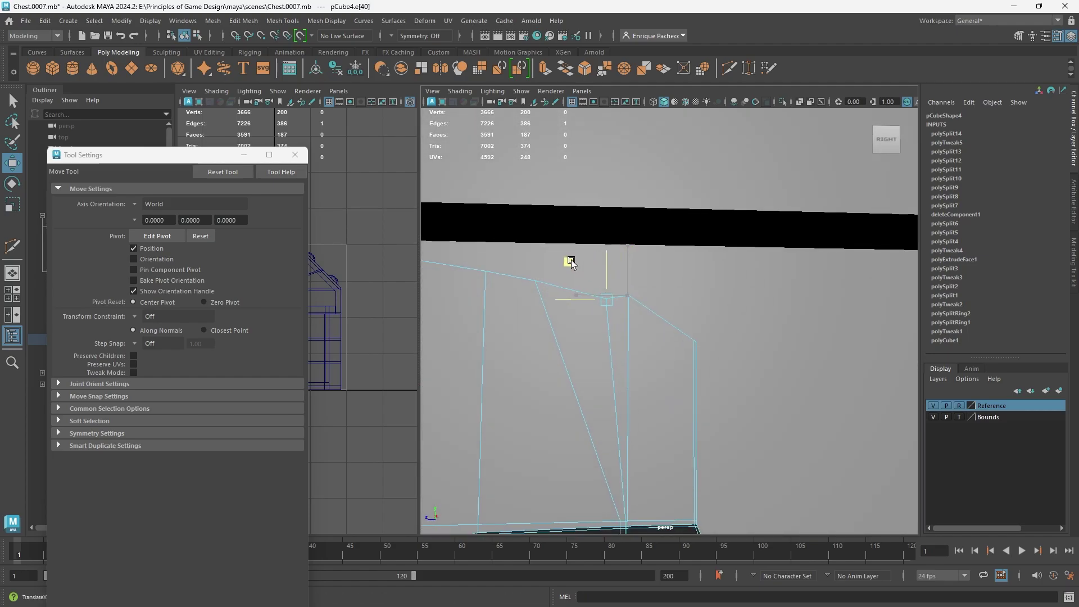
{"action": "left_click_drag", "start_coordinate": [633, 297], "coordinate": [668, 393], "text": "alt"}
{"action": "left_click", "coordinate": [627, 402]}
{"action": "left_click_drag", "start_coordinate": [567, 265], "coordinate": [604, 288]}
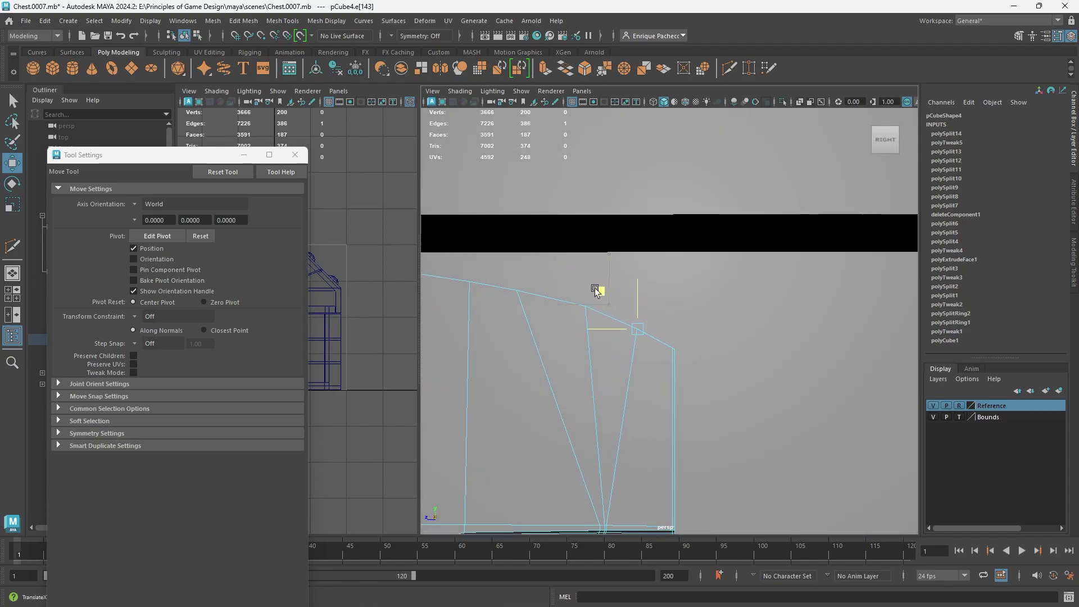
Step: Slide the support edge at the upper outer corner down the side, pull the corner edge inward, and preview the rounding smoothed
{"action": "mouse_move", "coordinate": [683, 353]}
{"action": "left_mouse_down", "text": "alt"}
{"action": "mouse_move", "coordinate": [668, 355]}
{"action": "mouse_move", "coordinate": [636, 419]}
{"action": "mouse_move", "coordinate": [640, 363]}
{"action": "left_mouse_up", "text": "alt"}
{"action": "left_click", "coordinate": [607, 386]}
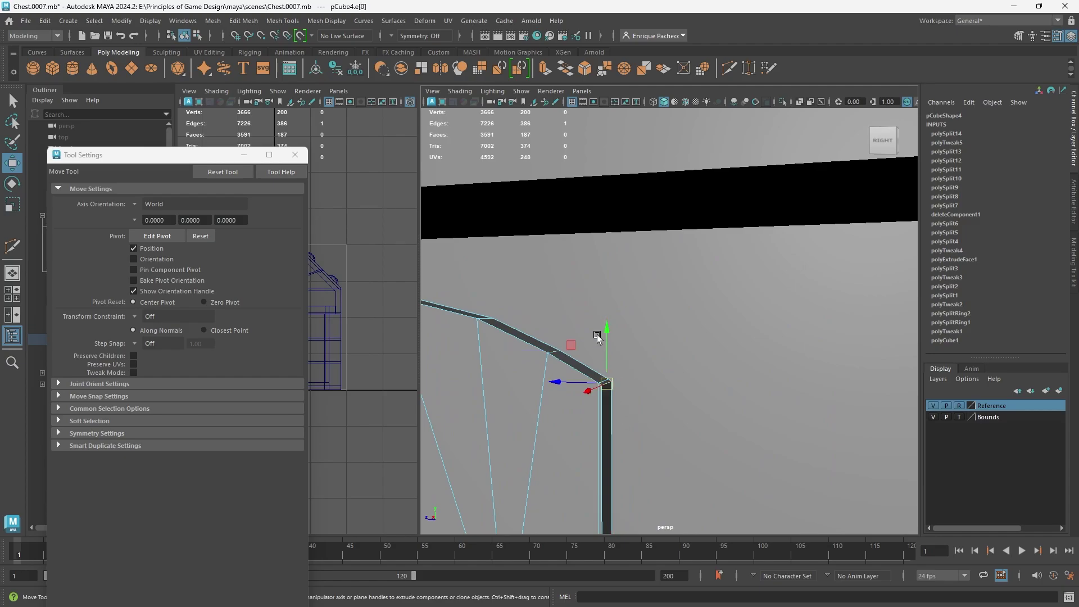
{"action": "left_click_drag", "start_coordinate": [597, 335], "coordinate": [615, 372]}
{"action": "key", "text": "q"}
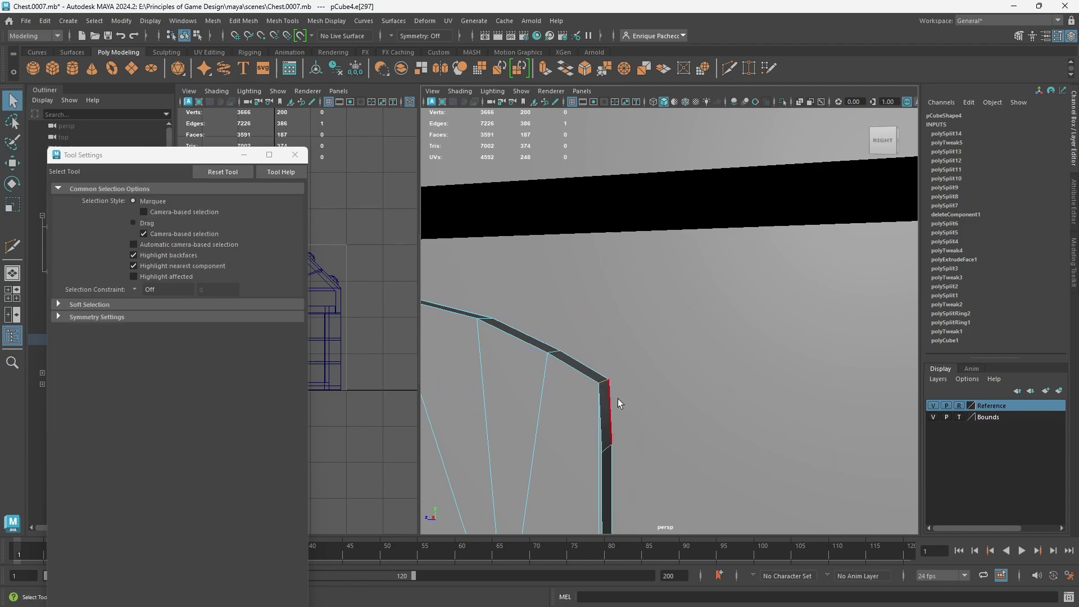
{"action": "key", "text": "w"}
{"action": "key", "text": "3"}
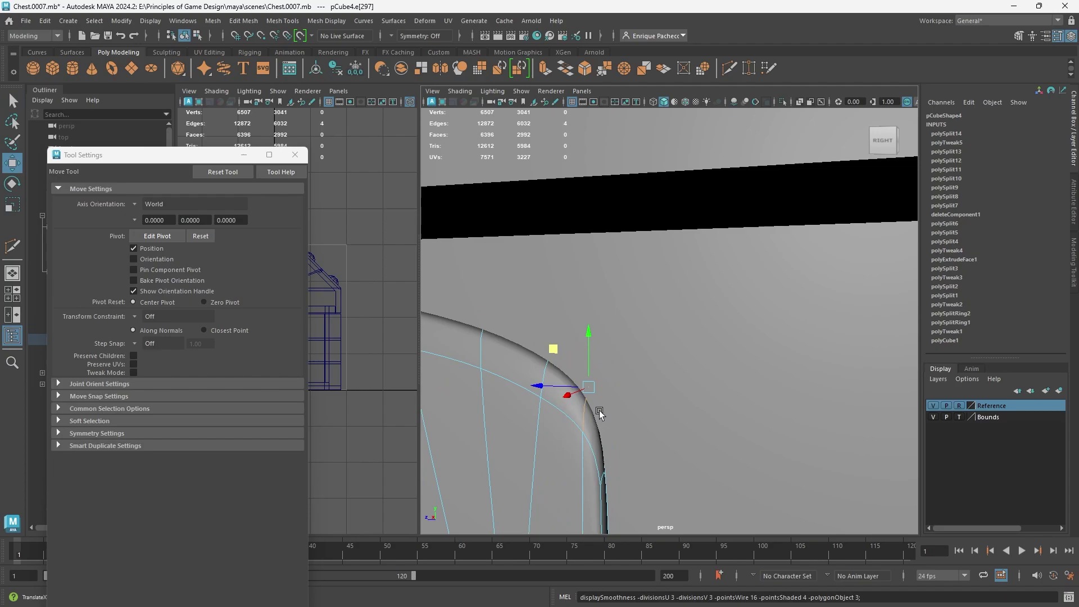
{"action": "scroll", "coordinate": [600, 413], "scroll_direction": "down", "scroll_amount": 5}
{"action": "left_click_drag", "start_coordinate": [631, 442], "coordinate": [657, 439], "text": "alt"}
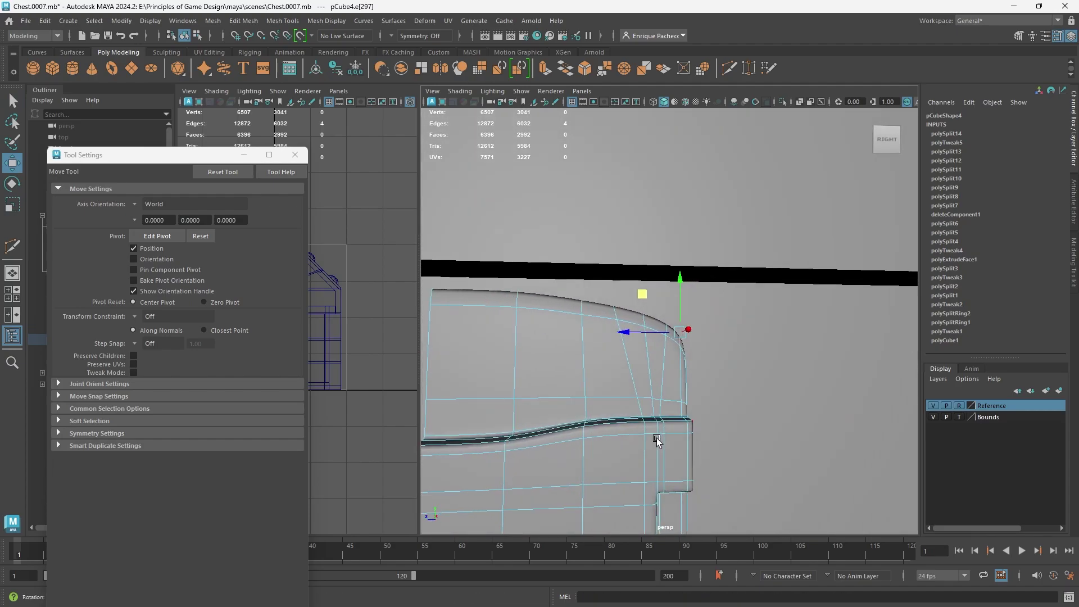
Step: Nudge the short edge midway along the plate's top rim slightly up and inward while previewing the smoothed outline
{"action": "key", "text": "1"}
{"action": "left_click_drag", "start_coordinate": [590, 300], "coordinate": [577, 357], "text": "alt"}
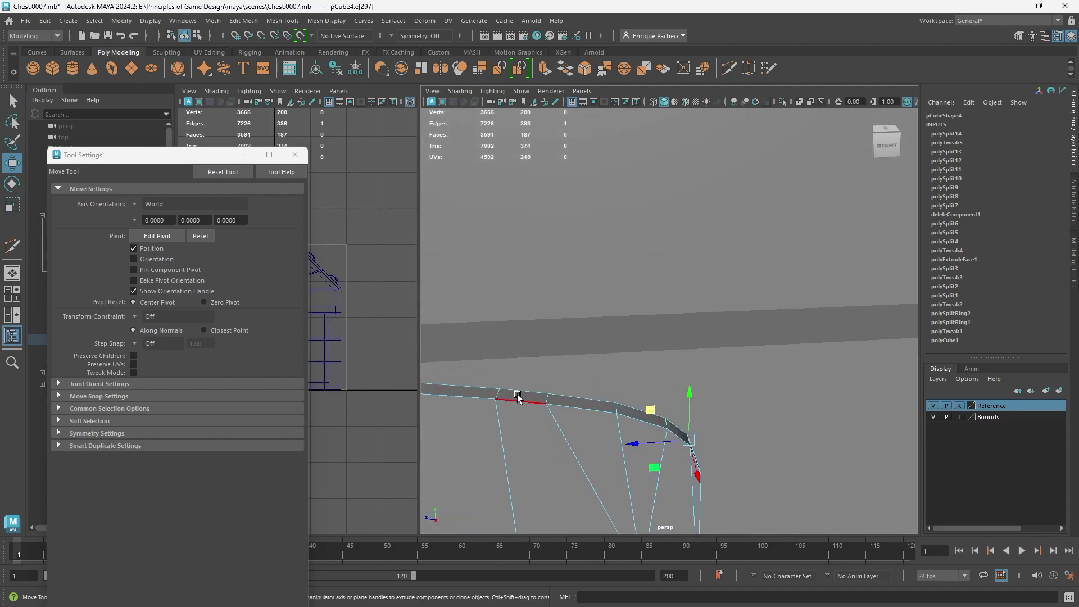
{"action": "left_click", "coordinate": [499, 395]}
{"action": "key", "text": "3"}
{"action": "left_click_drag", "start_coordinate": [556, 406], "coordinate": [633, 322], "text": "alt"}
{"action": "middle_click_drag", "start_coordinate": [634, 322], "coordinate": [648, 377], "text": "alt"}
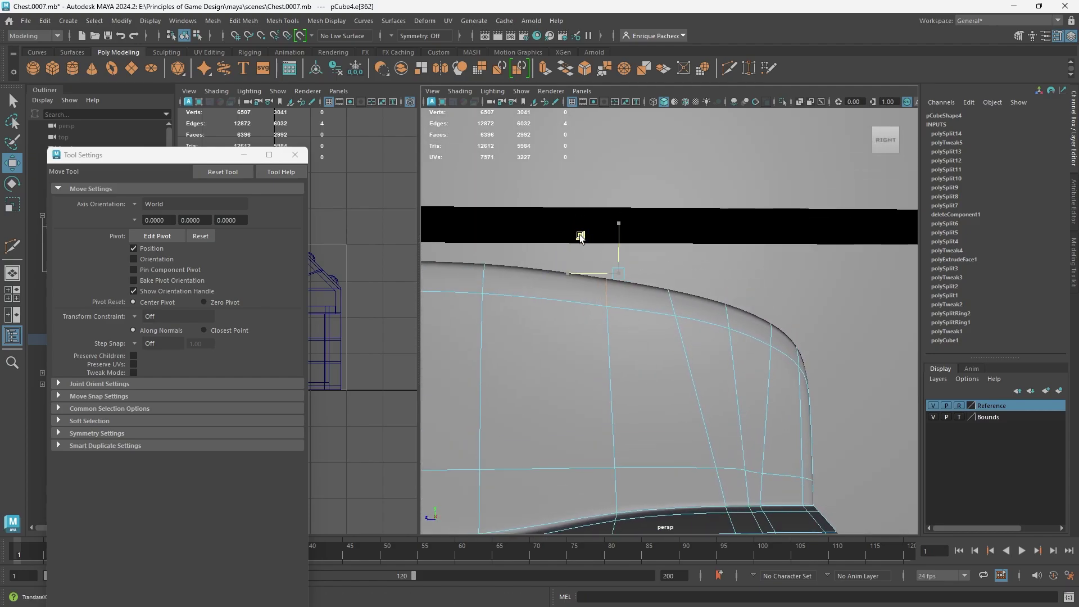
{"action": "middle_click_drag", "start_coordinate": [578, 233], "coordinate": [576, 234]}
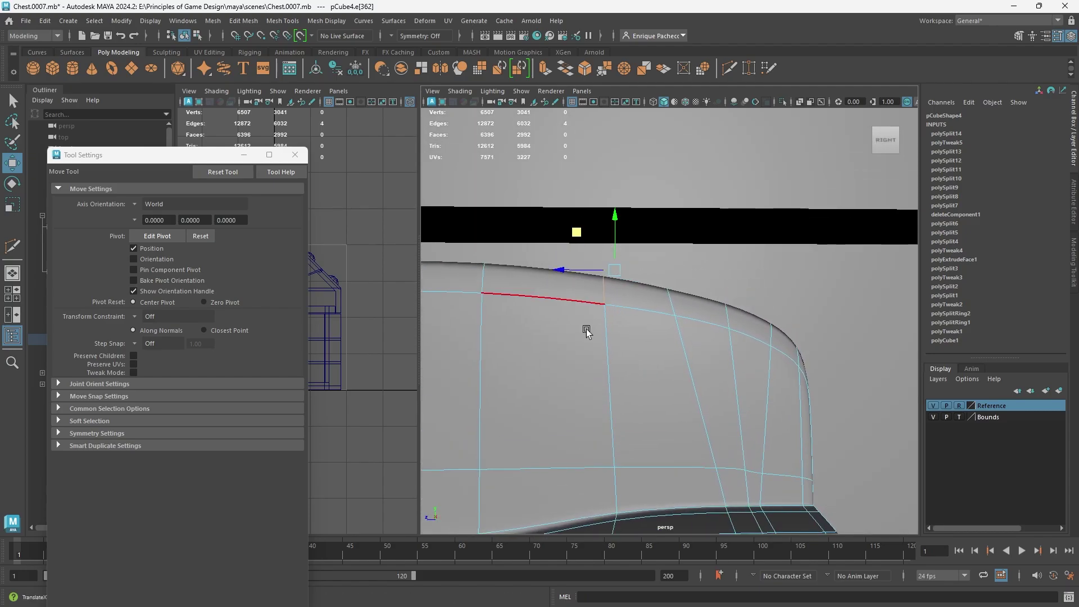
{"action": "scroll", "coordinate": [586, 331], "scroll_direction": "down", "scroll_amount": 5}
{"action": "scroll", "coordinate": [607, 393], "scroll_direction": "up", "scroll_amount": 3}
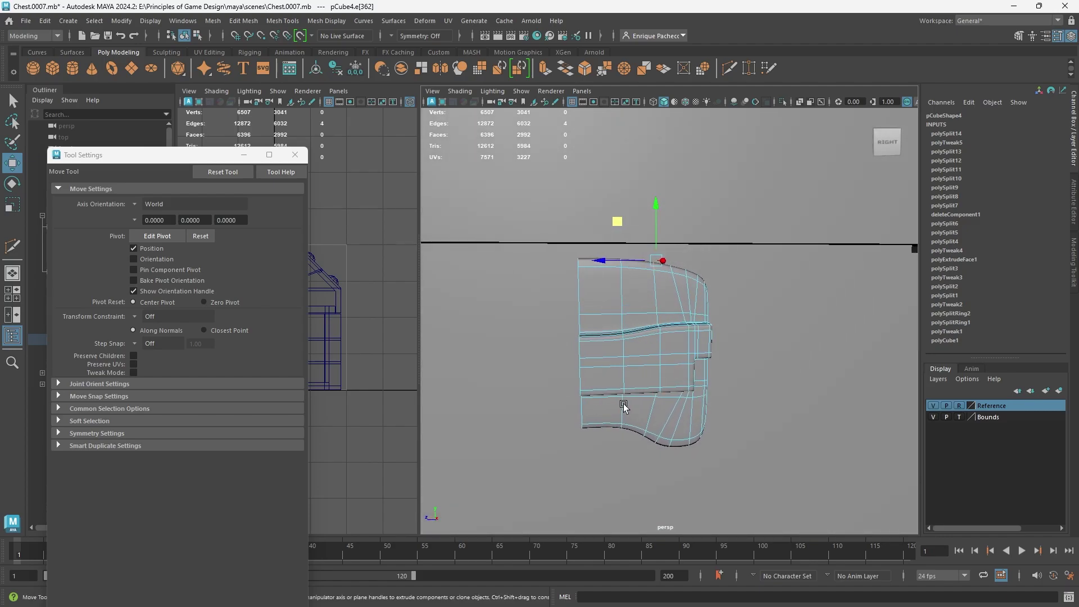
Step: Mirror the unsmoothed half plate across the world Z axis in the + direction, combined with the original and with border vertices merged
{"action": "right_click_drag", "start_coordinate": [622, 292], "coordinate": [706, 316]}
{"action": "key", "text": "1"}
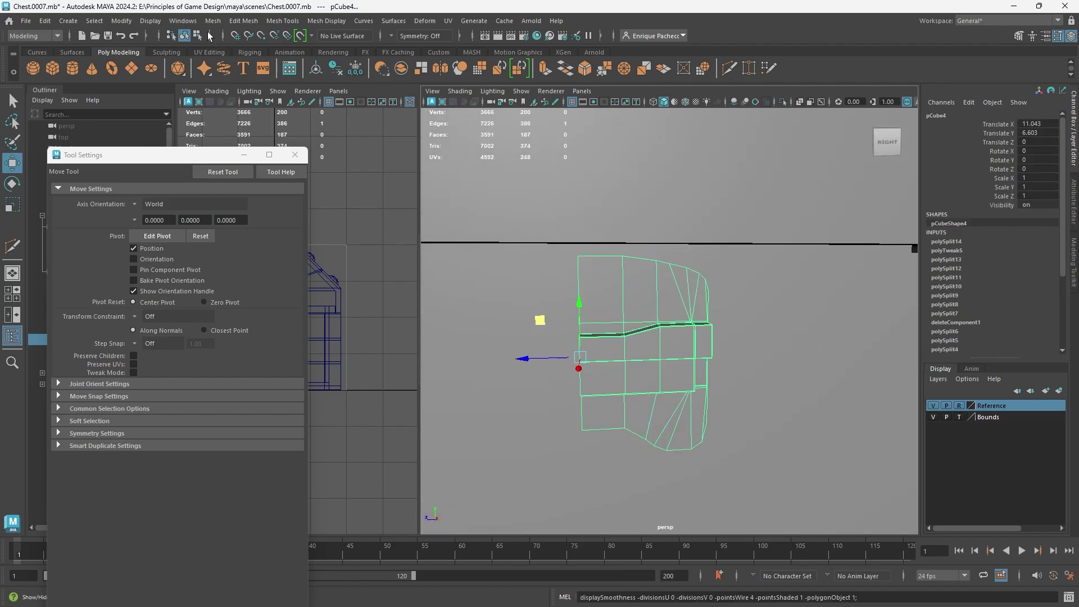
{"action": "left_click", "coordinate": [212, 21]}
{"action": "left_click", "coordinate": [315, 206]}
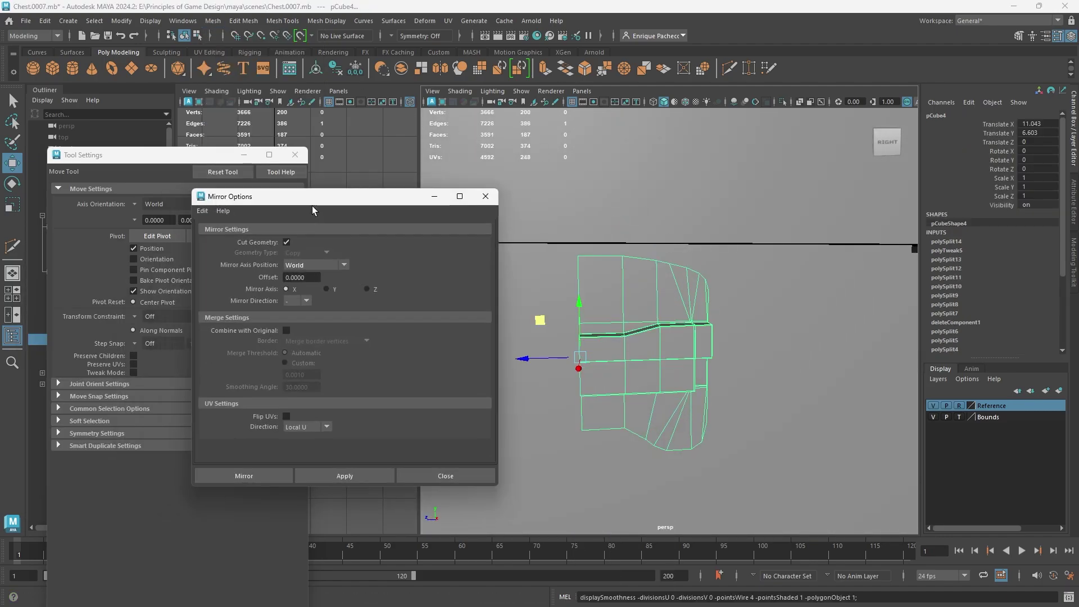
{"action": "left_click", "coordinate": [286, 330]}
{"action": "scroll", "coordinate": [658, 360], "scroll_direction": "down", "scroll_amount": 5}
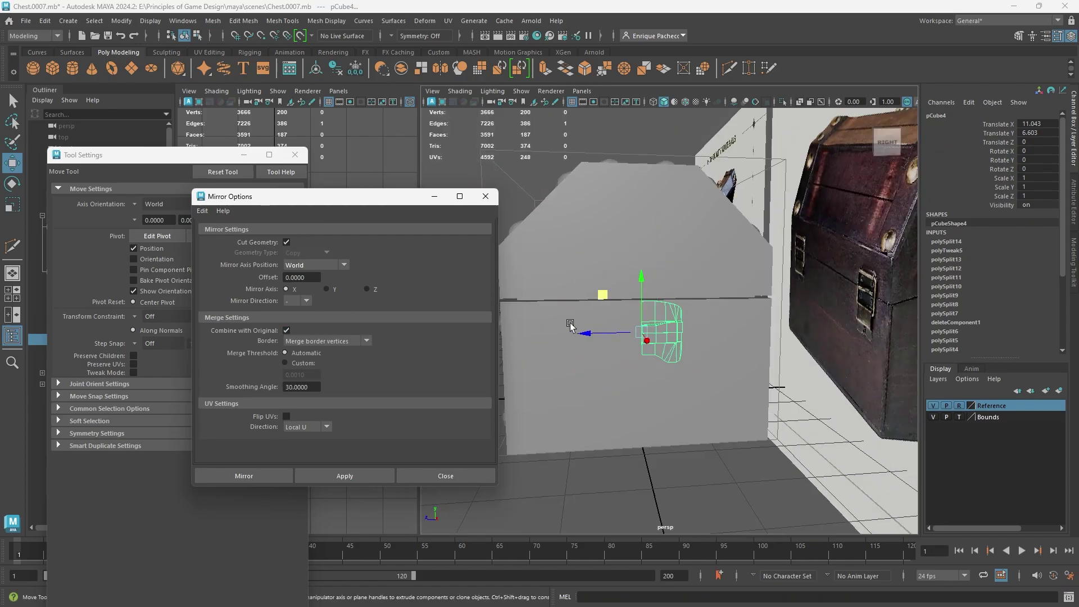
{"action": "left_click", "coordinate": [365, 289]}
{"action": "left_click", "coordinate": [299, 301]}
{"action": "left_click", "coordinate": [293, 313]}
{"action": "left_click", "coordinate": [339, 471]}
Step: Inspect the mirrored plate's centre seam and vertices up close, and compare the full plate with the chest reference
{"action": "key", "text": "f"}
{"action": "left_click_drag", "start_coordinate": [677, 381], "coordinate": [664, 308], "text": "alt"}
{"action": "scroll", "coordinate": [655, 371], "scroll_direction": "up", "scroll_amount": 3}
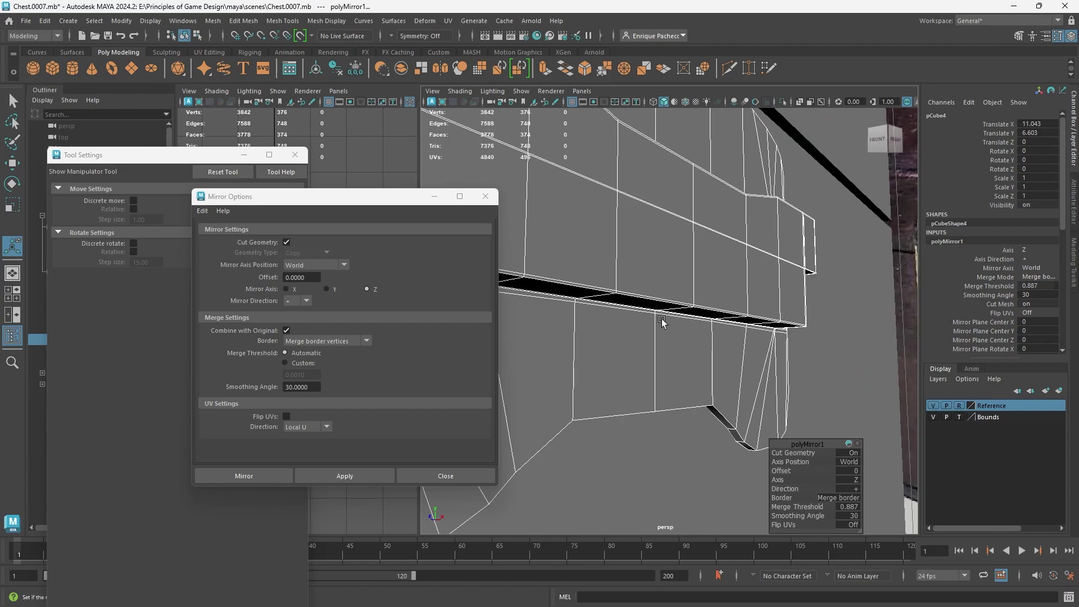
{"action": "scroll", "coordinate": [662, 315], "scroll_direction": "up", "scroll_amount": 6}
{"action": "left_click_drag", "start_coordinate": [736, 356], "coordinate": [618, 296], "text": "alt"}
{"action": "middle_click_drag", "start_coordinate": [618, 296], "coordinate": [689, 332], "text": "alt"}
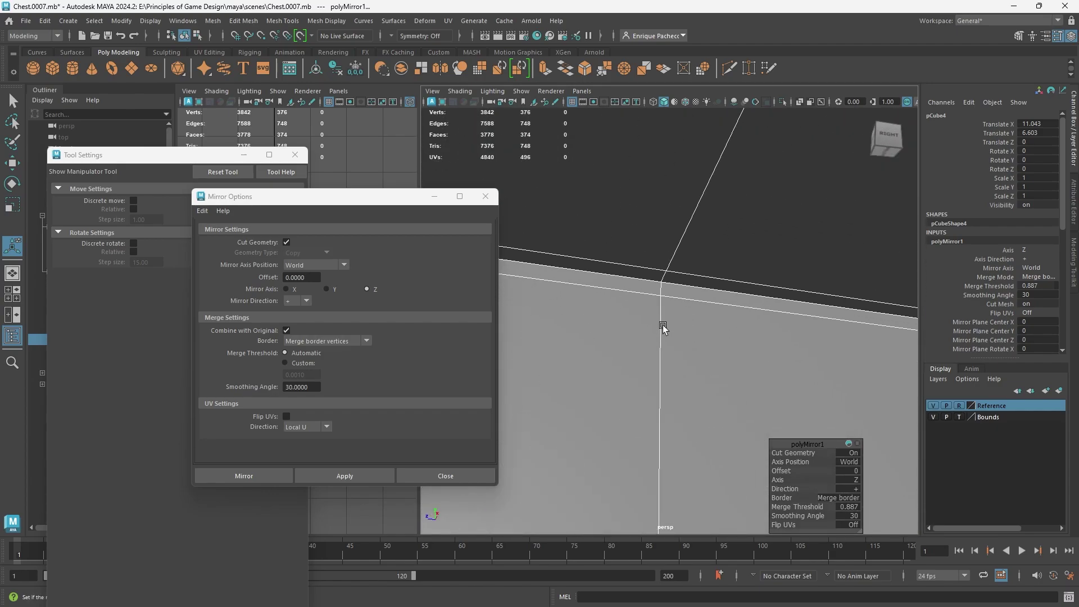
{"action": "scroll", "coordinate": [666, 287], "scroll_direction": "down", "scroll_amount": 4}
{"action": "right_click_drag", "start_coordinate": [685, 304], "coordinate": [640, 286]}
{"action": "scroll", "coordinate": [670, 310], "scroll_direction": "up", "scroll_amount": 3}
{"action": "scroll", "coordinate": [670, 311], "scroll_direction": "down", "scroll_amount": 2}
{"action": "mouse_move", "coordinate": [670, 310]}
{"action": "left_mouse_down", "text": "alt"}
{"action": "mouse_move", "coordinate": [663, 374]}
{"action": "mouse_move", "coordinate": [647, 352]}
{"action": "mouse_move", "coordinate": [659, 355]}
{"action": "mouse_move", "coordinate": [665, 272]}
{"action": "mouse_move", "coordinate": [708, 270]}
{"action": "mouse_move", "coordinate": [694, 275]}
{"action": "mouse_move", "coordinate": [699, 304]}
{"action": "mouse_move", "coordinate": [760, 313]}
{"action": "mouse_move", "coordinate": [680, 334]}
{"action": "left_mouse_up", "text": "alt"}
{"action": "scroll", "coordinate": [669, 313], "scroll_direction": "down", "scroll_amount": 2}
{"action": "key", "text": "3"}
{"action": "scroll", "coordinate": [660, 325], "scroll_direction": "down", "scroll_amount": 4}
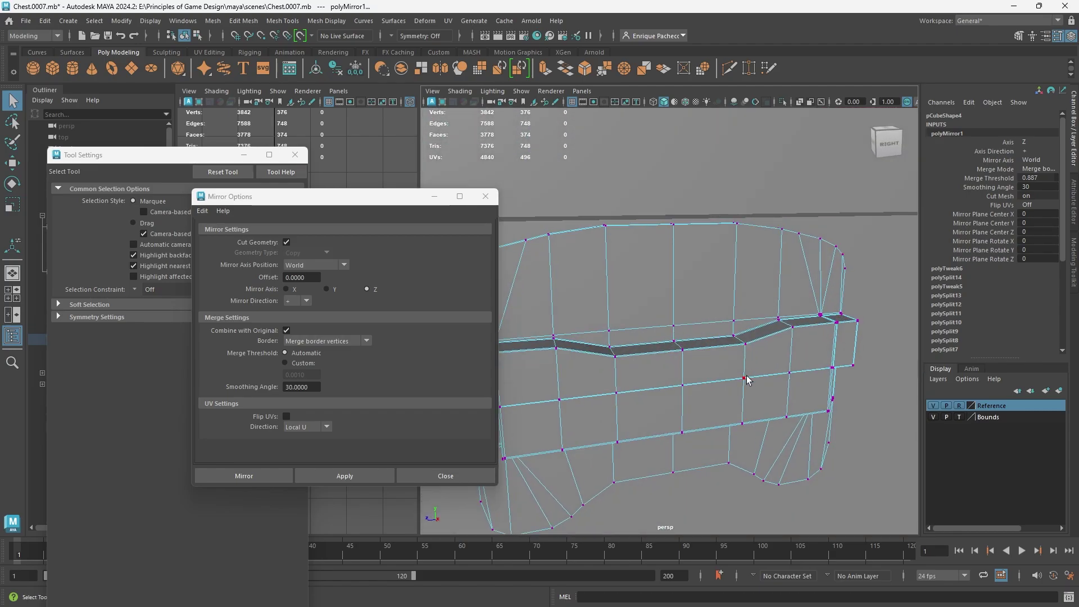
{"action": "scroll", "coordinate": [747, 379], "scroll_direction": "down", "scroll_amount": 10}
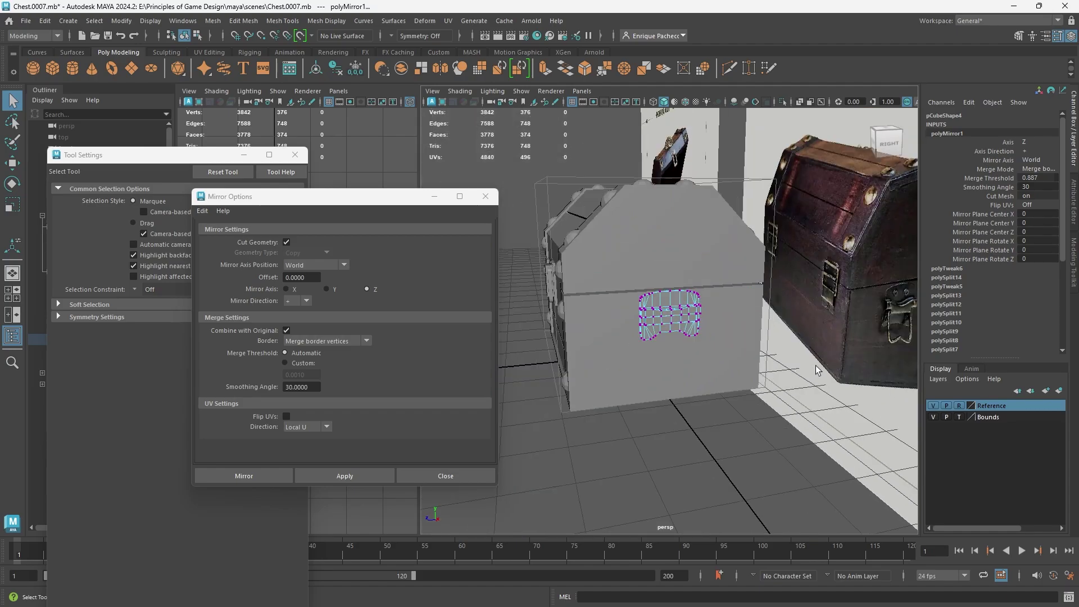
{"action": "left_click_drag", "start_coordinate": [817, 369], "coordinate": [858, 322], "text": "alt"}
{"action": "left_click_drag", "start_coordinate": [701, 381], "coordinate": [719, 370], "text": "alt"}
{"action": "right_click_drag", "start_coordinate": [637, 326], "coordinate": [696, 271]}
{"action": "right_click_drag", "start_coordinate": [663, 329], "coordinate": [627, 379], "text": "alt"}
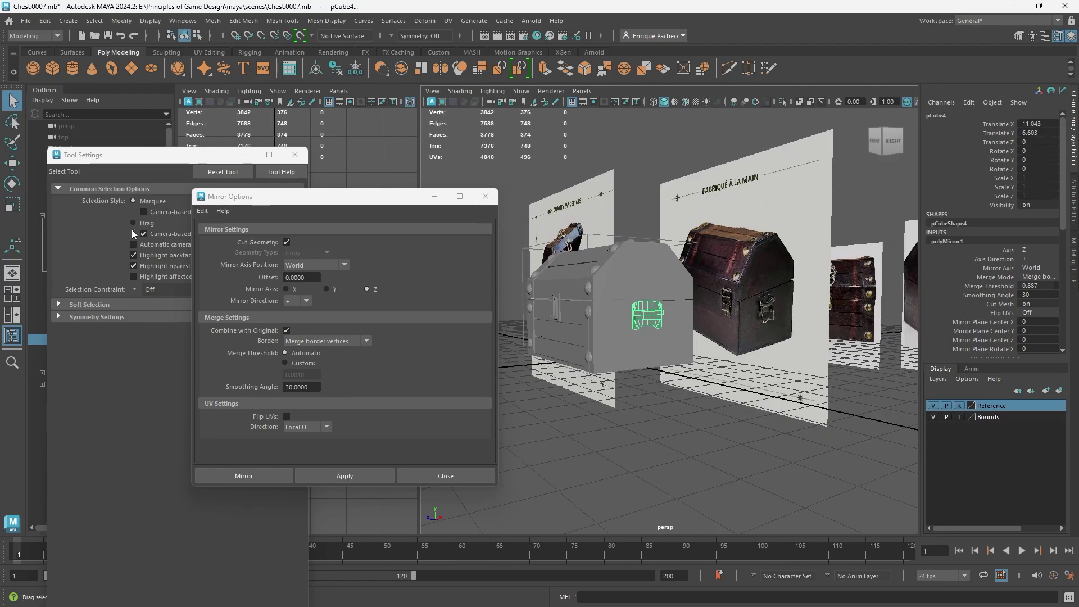
Step: Close the mirror options and tool settings windows, and fill the workspace with the perspective view
{"action": "left_click", "coordinate": [485, 197]}
{"action": "left_click", "coordinate": [294, 155]}
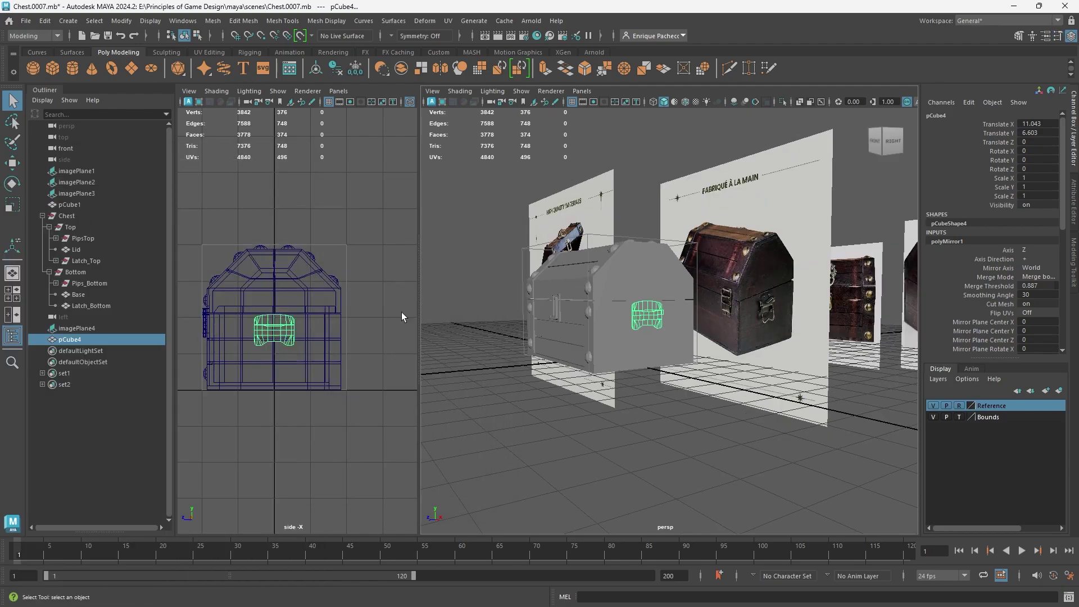
{"action": "key", "text": "space"}
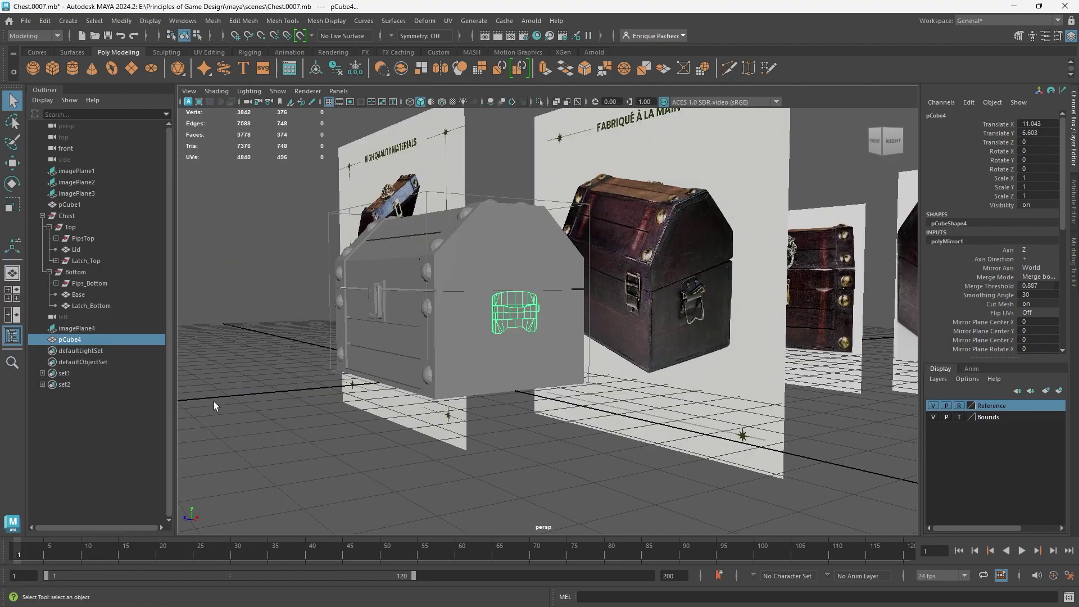
{"action": "left_click_drag", "start_coordinate": [500, 366], "coordinate": [534, 410], "text": "alt"}
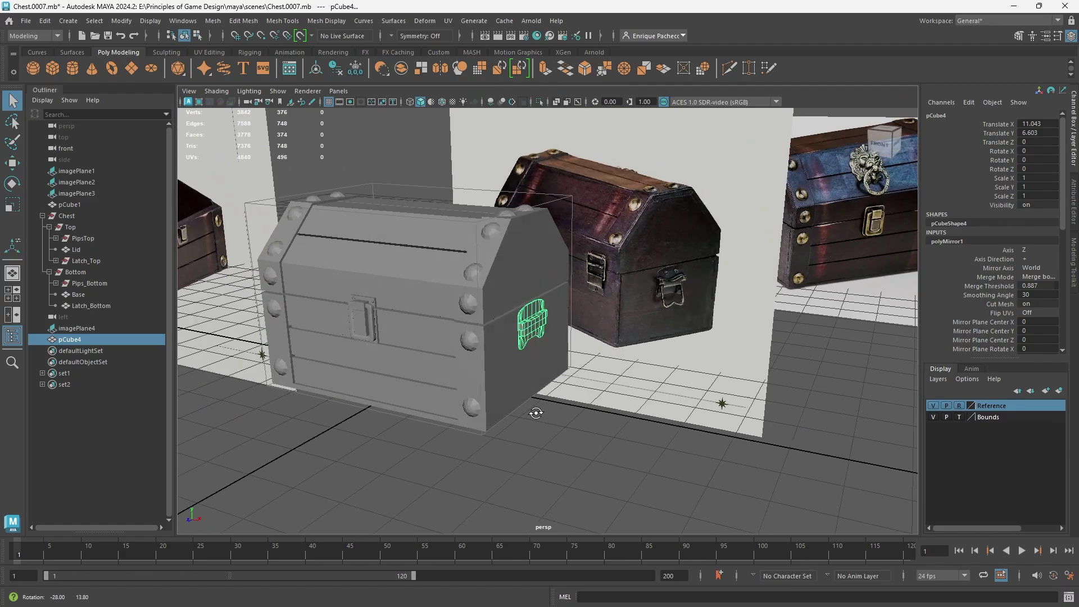
Step: Rename the mirrored plate HandleBase and parent it under the Chest group
{"action": "double_click", "coordinate": [82, 340]}
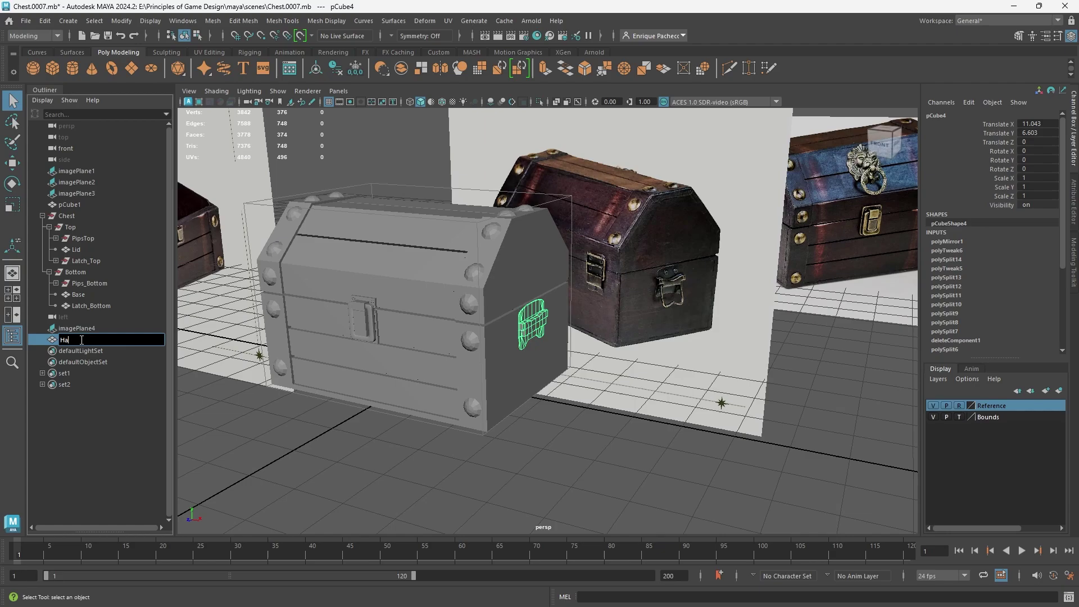
{"action": "type", "text": "HandleBase"}
{"action": "key", "text": "Return"}
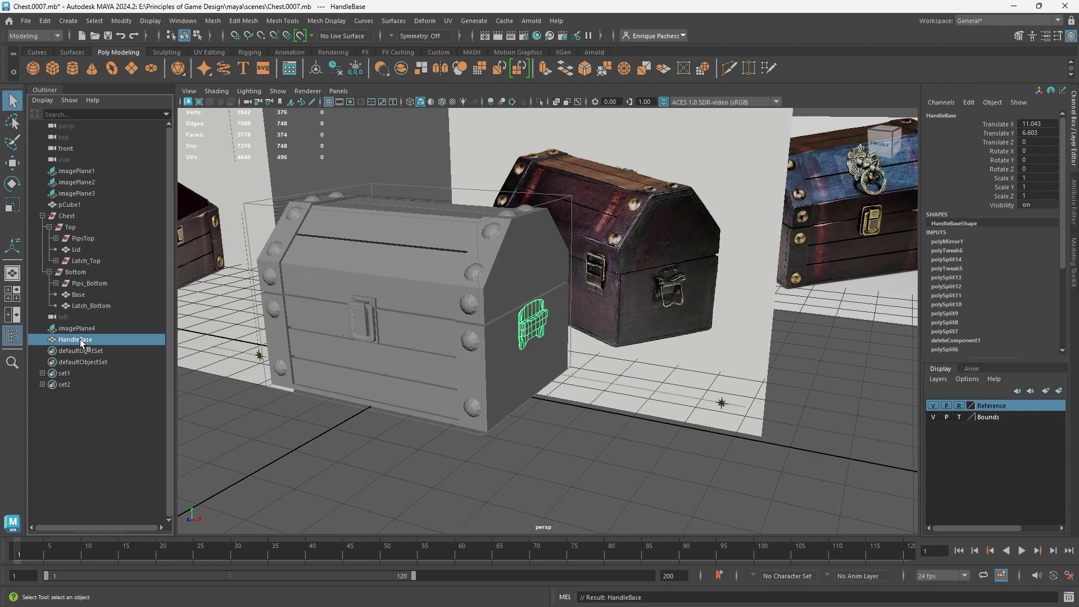
{"action": "middle_click_drag", "start_coordinate": [80, 339], "coordinate": [82, 215]}
Step: Move the whole Chest group aside along X to about -36.7, clearing the space in front of the reference handle
{"action": "left_click", "coordinate": [82, 214]}
{"action": "scroll", "coordinate": [375, 269], "scroll_direction": "down", "scroll_amount": 3}
{"action": "key", "text": "w"}
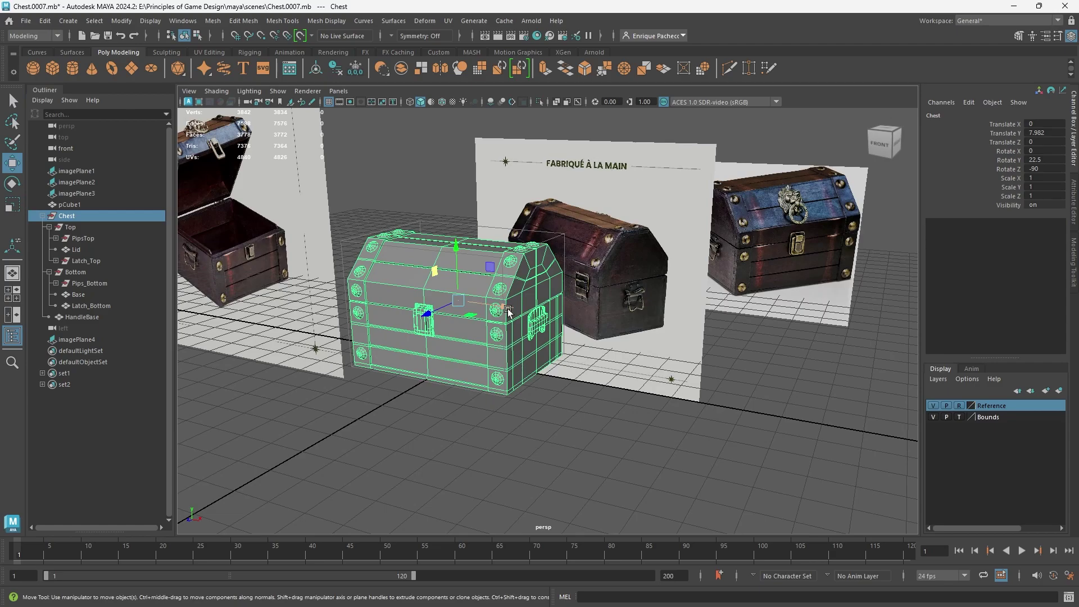
{"action": "left_click_drag", "start_coordinate": [506, 307], "coordinate": [271, 277]}
{"action": "scroll", "coordinate": [470, 373], "scroll_direction": "up", "scroll_amount": 4}
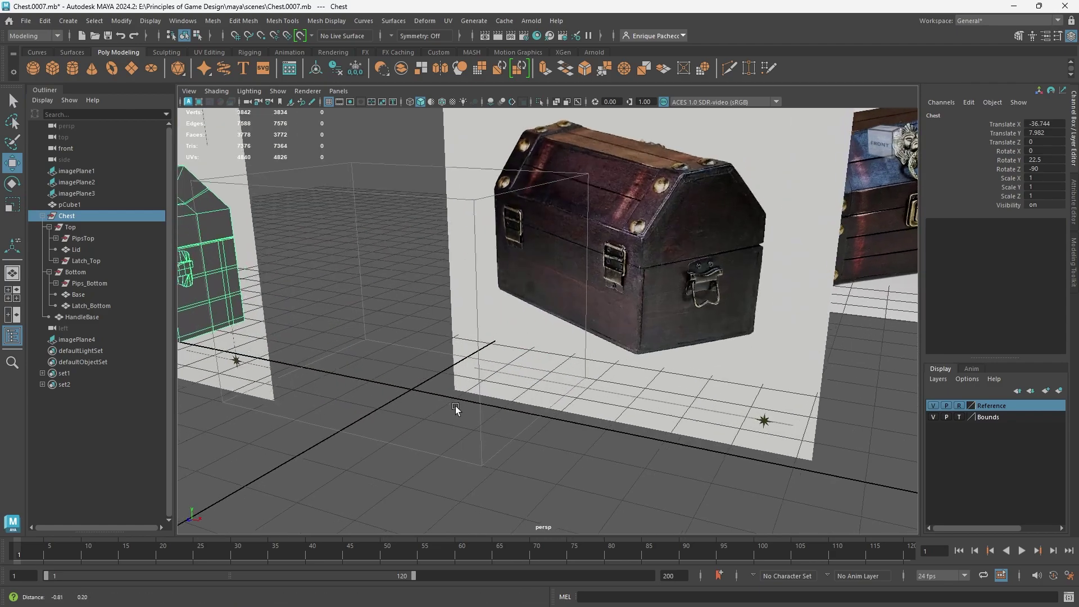
{"action": "left_click_drag", "start_coordinate": [543, 394], "coordinate": [494, 409], "text": "alt"}
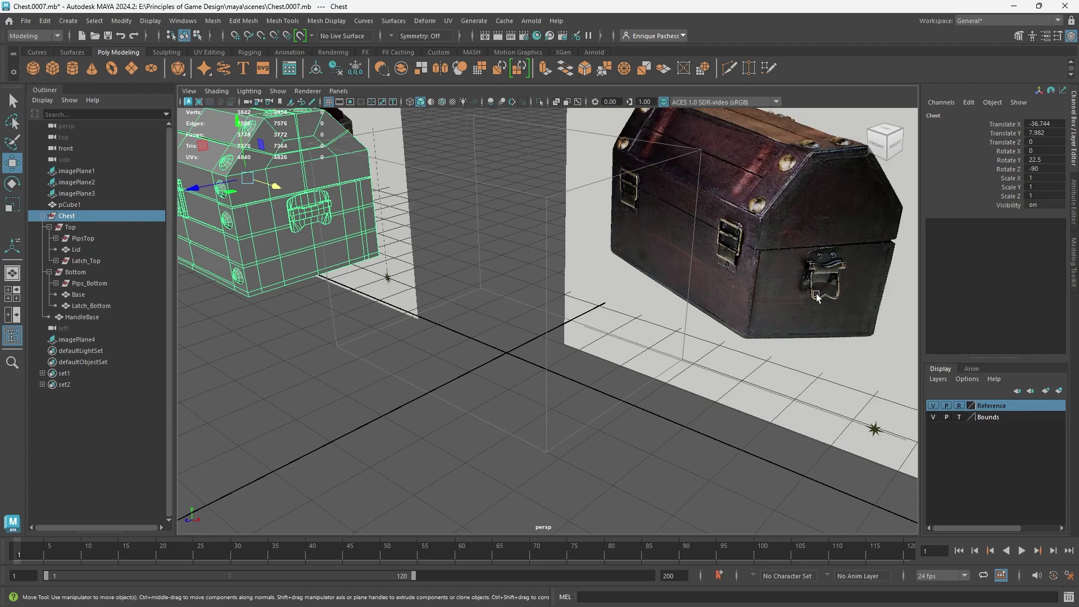
Step: Create a default sweep mesh with a circular poly profile and set its sides to 6
{"action": "left_click", "coordinate": [224, 71]}
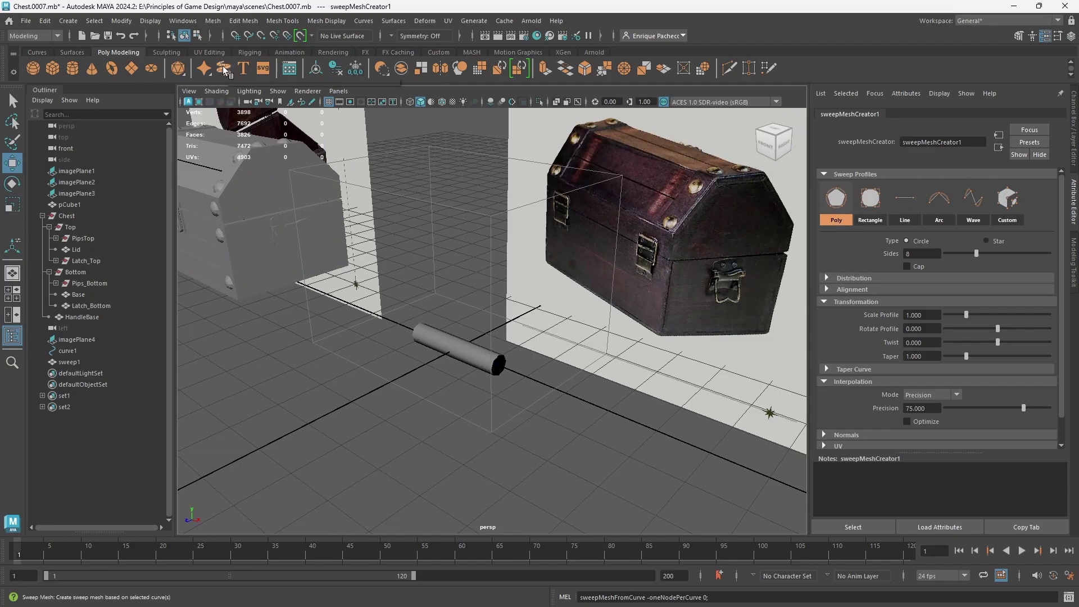
{"action": "scroll", "coordinate": [495, 382], "scroll_direction": "up", "scroll_amount": 3}
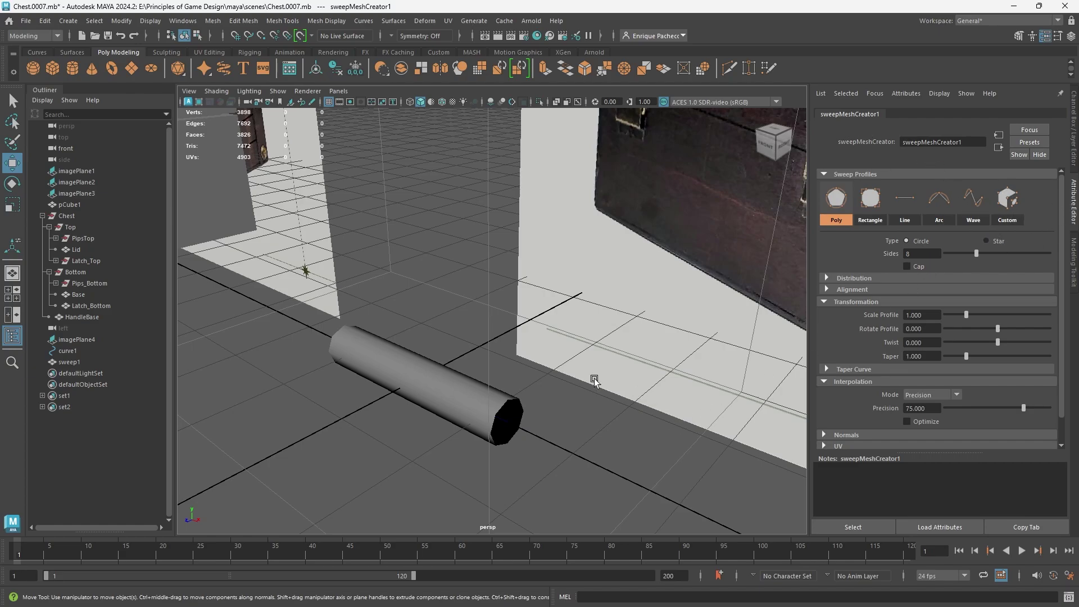
{"action": "left_click_drag", "start_coordinate": [544, 414], "coordinate": [474, 346], "text": "alt"}
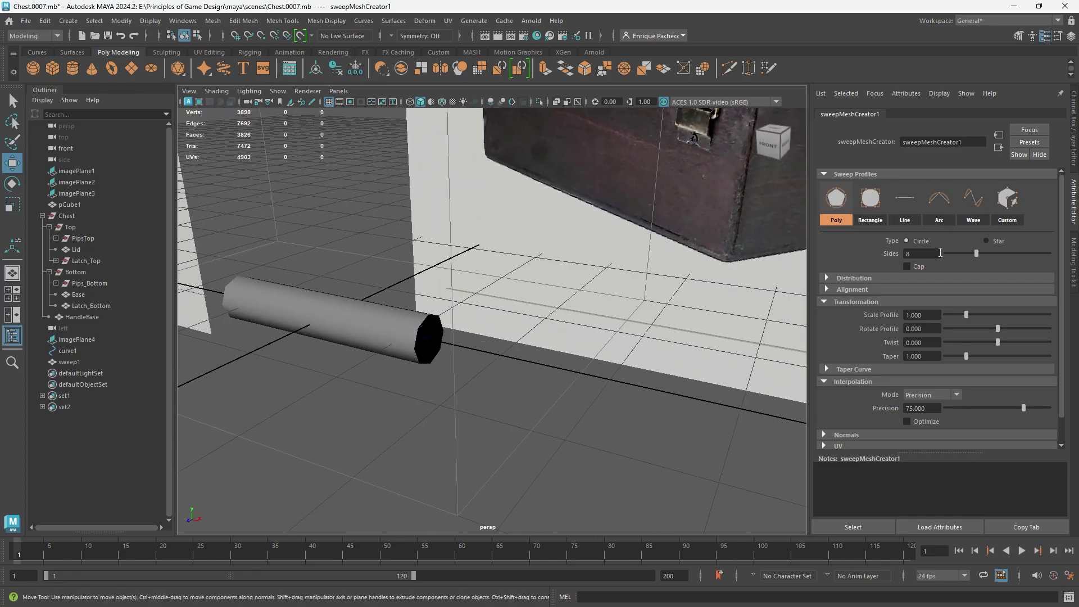
{"action": "mouse_move", "coordinate": [975, 256]}
{"action": "left_mouse_down"}
{"action": "mouse_move", "coordinate": [945, 264]}
{"action": "mouse_move", "coordinate": [999, 261]}
{"action": "mouse_move", "coordinate": [945, 263]}
{"action": "mouse_move", "coordinate": [964, 258]}
{"action": "left_mouse_up"}
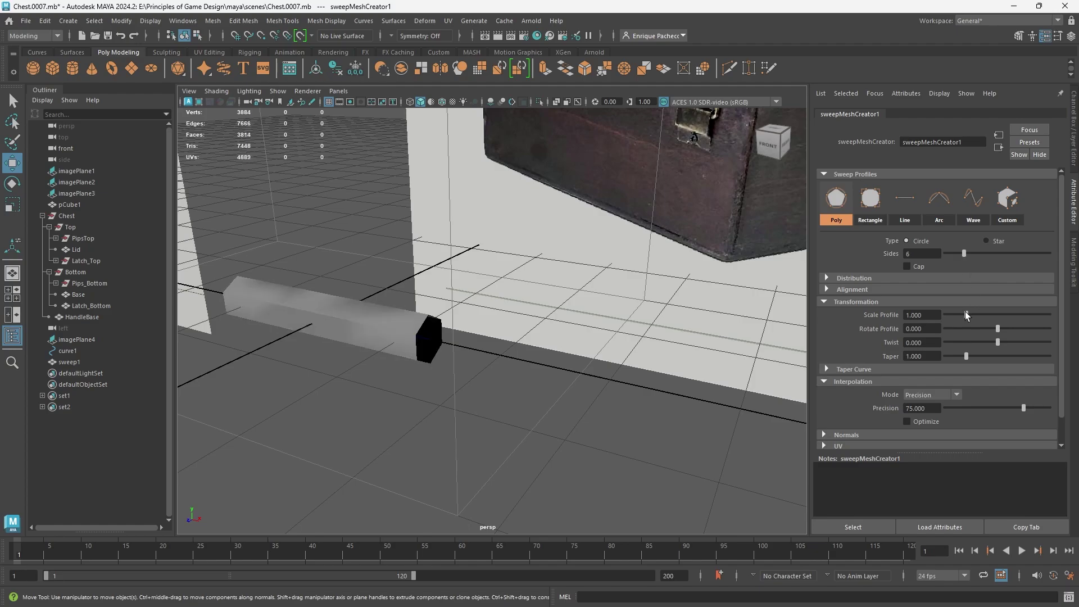
Step: Try enlarging the sweep mesh's profile scale, and undo the transformation changes
{"action": "left_click_drag", "start_coordinate": [966, 314], "coordinate": [1000, 343]}
{"action": "key", "text": "ctrl+z"}
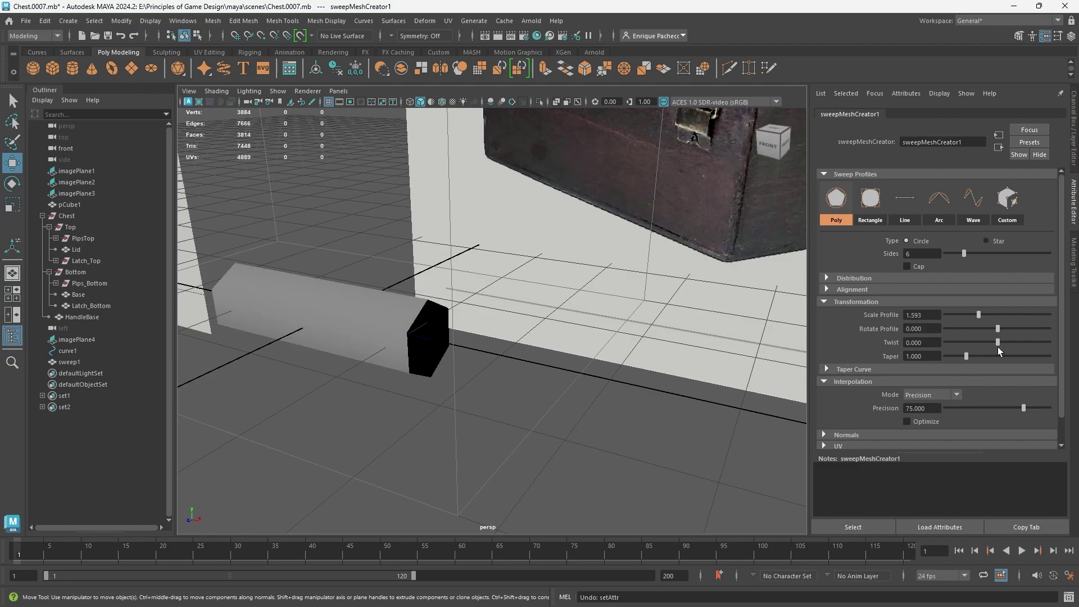
{"action": "key", "text": "ctrl+z"}
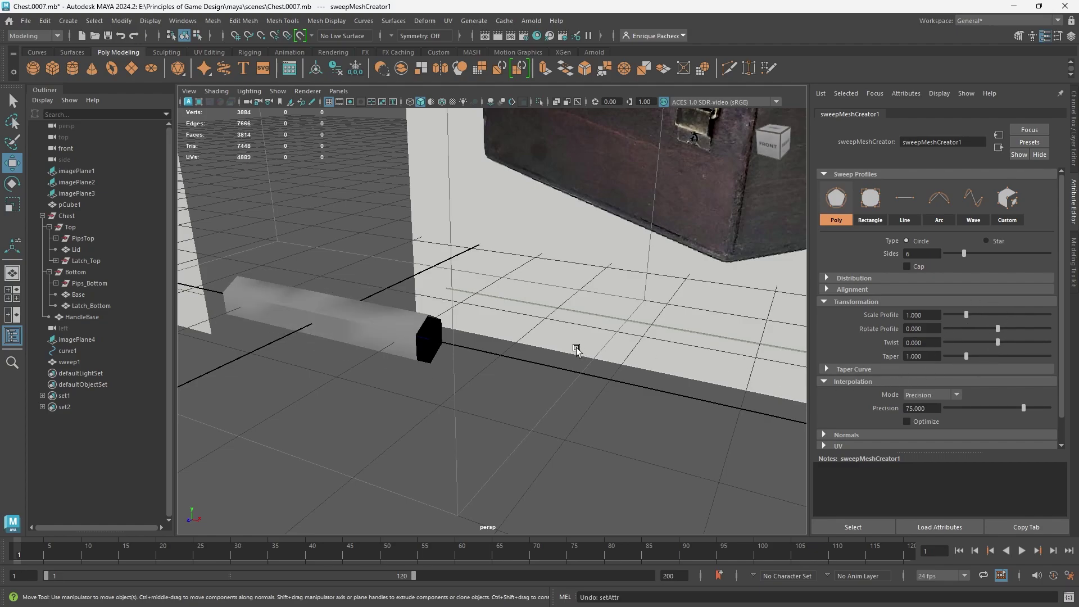
Step: Compare the six-sided sweep mesh with the reference handle, and examine its end profile up close
{"action": "scroll", "coordinate": [628, 347], "scroll_direction": "down", "scroll_amount": 1}
{"action": "middle_click_drag", "start_coordinate": [652, 340], "coordinate": [569, 381], "text": "alt"}
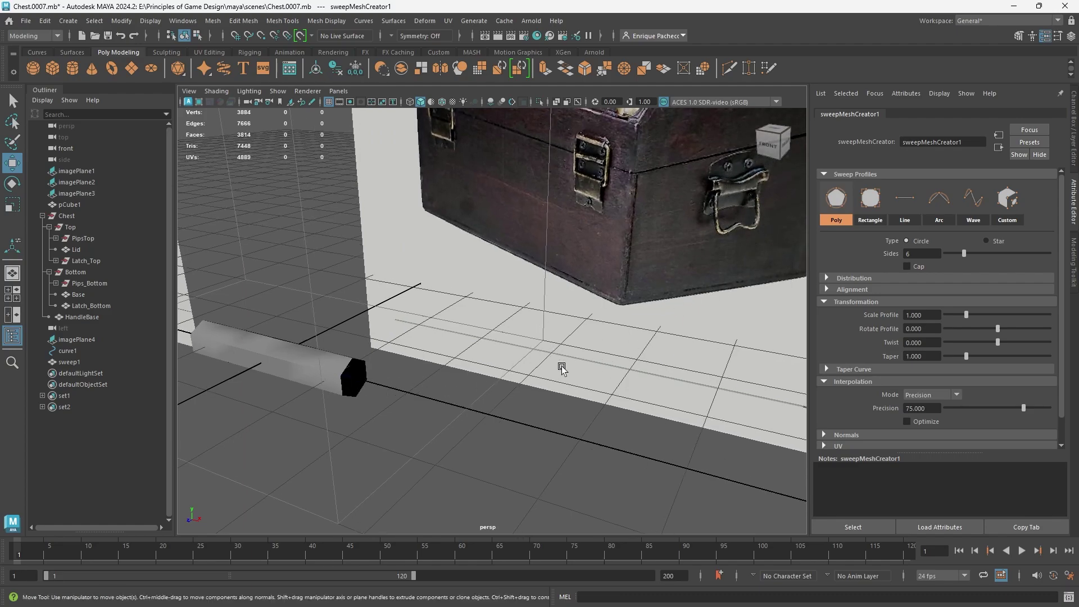
{"action": "middle_click_drag", "start_coordinate": [436, 333], "coordinate": [583, 308], "text": "alt"}
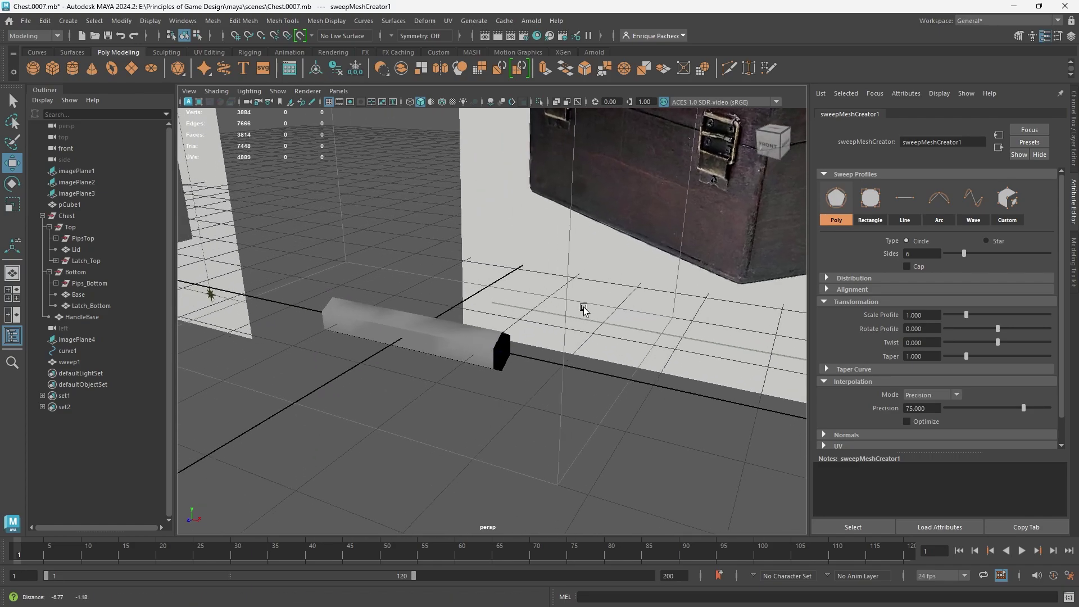
{"action": "left_click_drag", "start_coordinate": [582, 309], "coordinate": [461, 366], "text": "alt"}
{"action": "scroll", "coordinate": [500, 355], "scroll_direction": "up", "scroll_amount": 4}
{"action": "scroll", "coordinate": [502, 393], "scroll_direction": "up", "scroll_amount": 2}
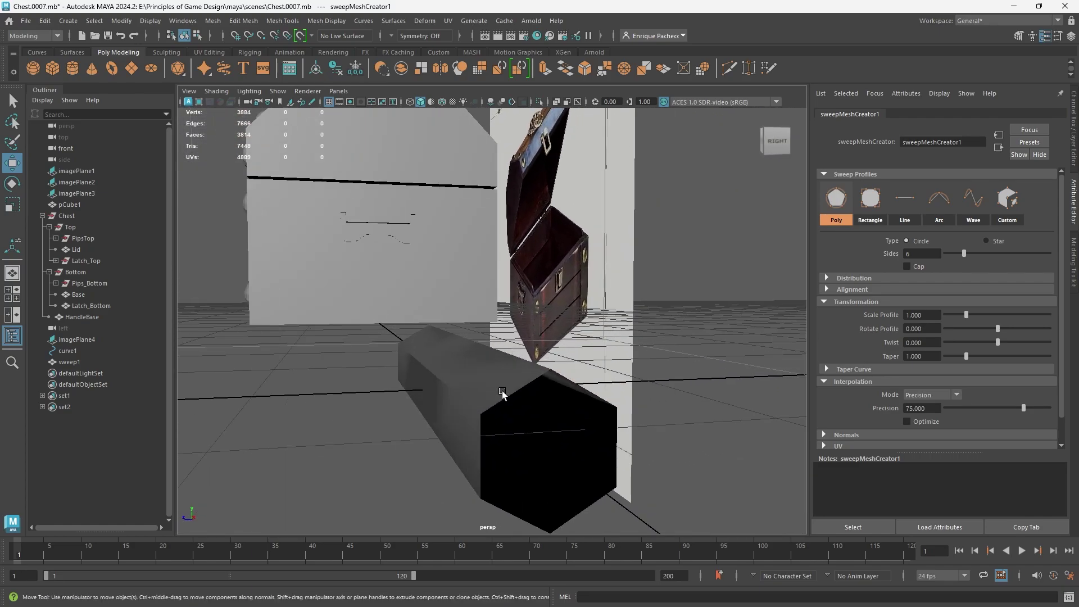
Step: Put the sweep mesh's path curve into control vertex editing and show the scene in wireframe
{"action": "left_click_drag", "start_coordinate": [525, 451], "coordinate": [555, 423], "text": "alt"}
{"action": "left_click", "coordinate": [552, 445]}
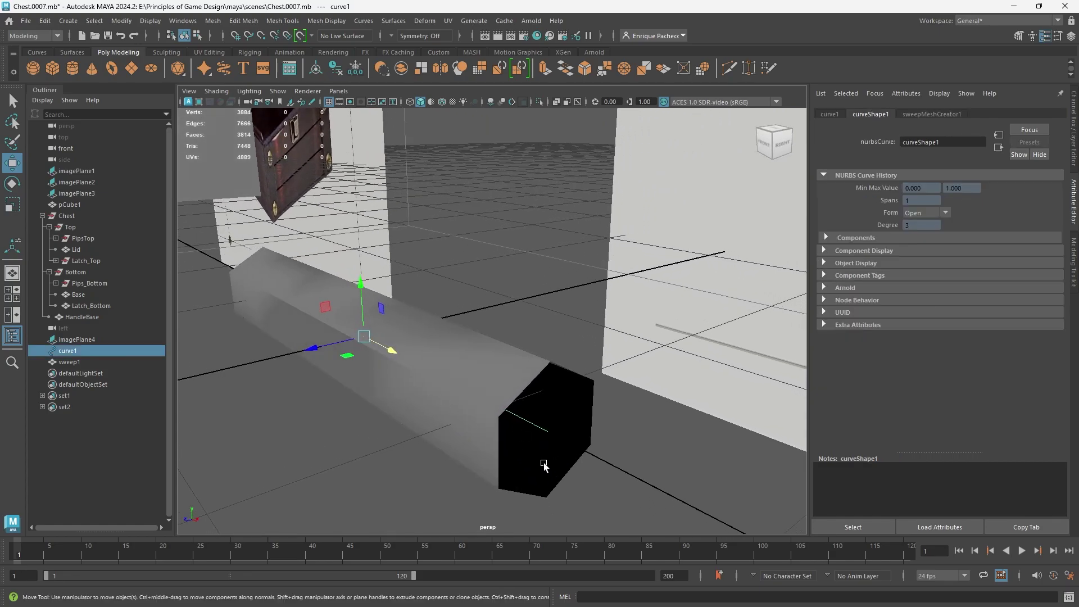
{"action": "right_click_drag", "start_coordinate": [540, 256], "coordinate": [514, 259]}
{"action": "left_click_drag", "start_coordinate": [518, 268], "coordinate": [549, 365], "text": "alt"}
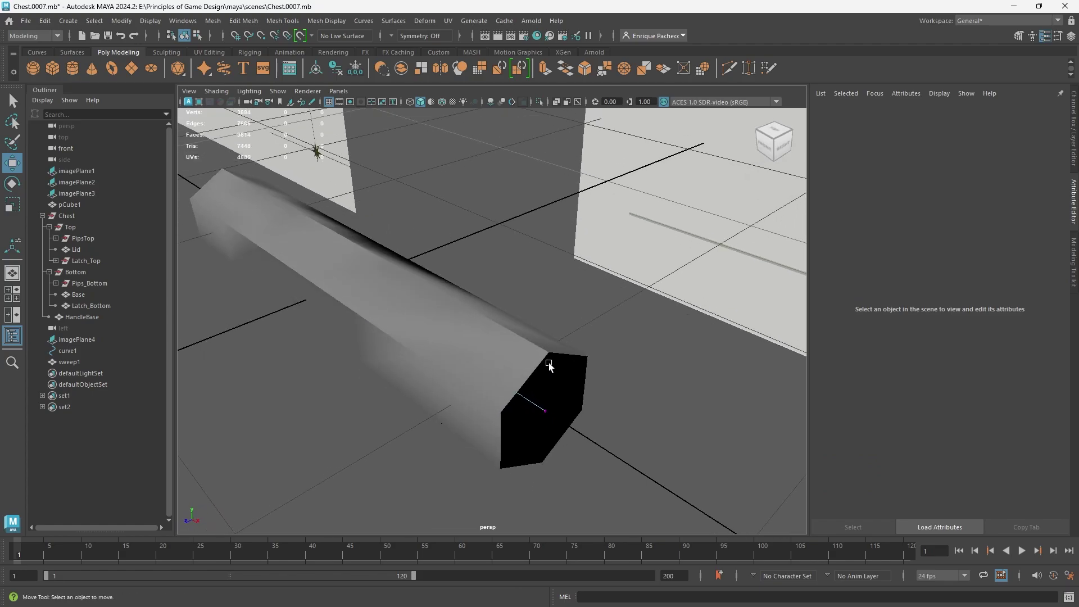
{"action": "key", "text": "4"}
{"action": "left_click_drag", "start_coordinate": [359, 281], "coordinate": [474, 335], "text": "alt"}
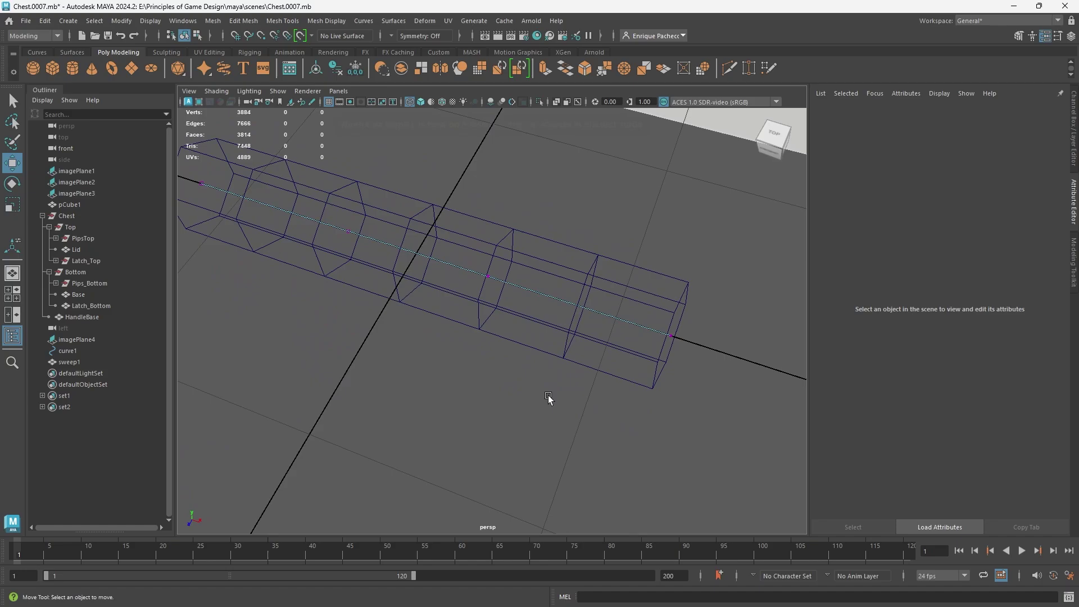
{"action": "left_click_drag", "start_coordinate": [549, 398], "coordinate": [436, 345], "text": "alt"}
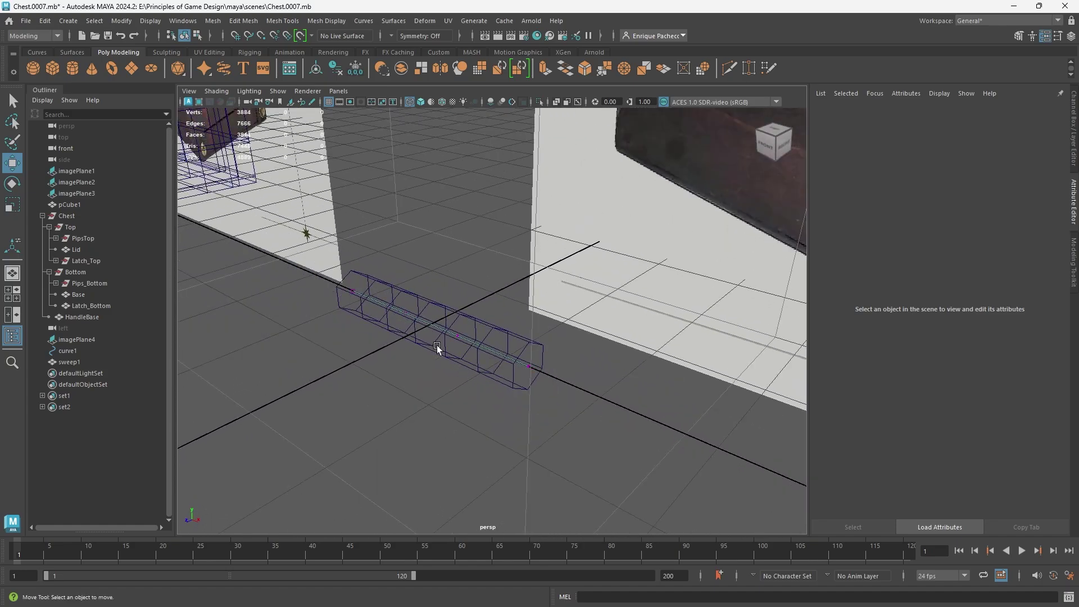
Step: Try bending the path curve by moving its end and adjacent control vertices, and undo those moves
{"action": "left_click", "coordinate": [35, 52]}
{"action": "scroll", "coordinate": [528, 378], "scroll_direction": "down", "scroll_amount": 1}
{"action": "left_click_drag", "start_coordinate": [529, 377], "coordinate": [508, 339], "text": "alt"}
{"action": "left_click_drag", "start_coordinate": [514, 375], "coordinate": [535, 356]}
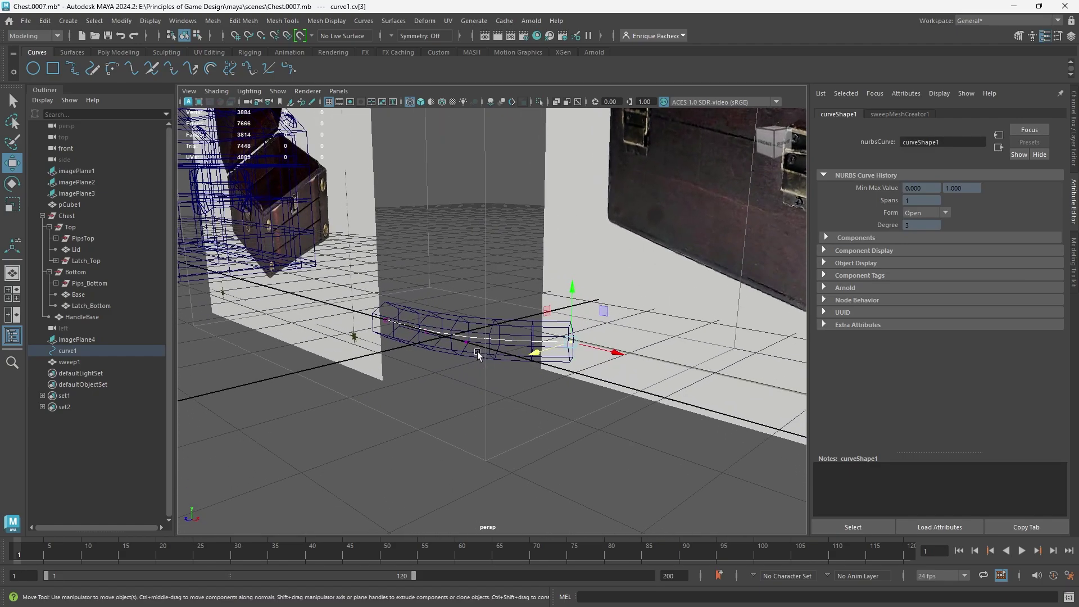
{"action": "left_click", "coordinate": [466, 339]}
{"action": "left_click_drag", "start_coordinate": [466, 329], "coordinate": [464, 281]}
{"action": "left_click_drag", "start_coordinate": [510, 375], "coordinate": [736, 298], "text": "alt"}
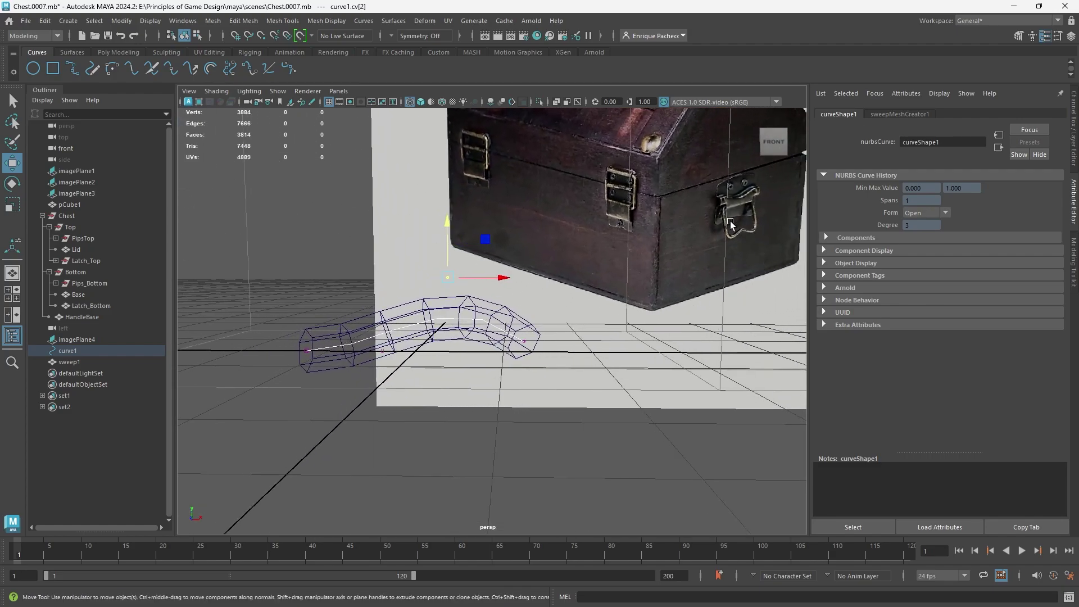
{"action": "key", "text": "ctrl+z"}
{"action": "key", "text": "ctrl+z"}
{"action": "key", "text": "ctrl+z"}
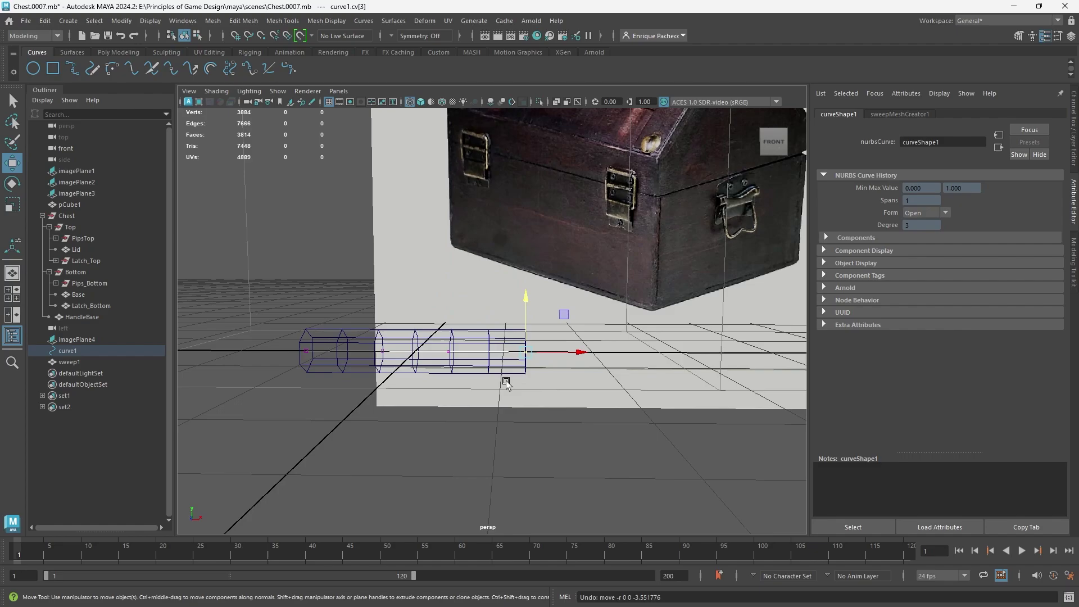
Step: Bend the path curve into a hook by moving its end control vertex and the vertex before it in the horizontal plane
{"action": "left_click_drag", "start_coordinate": [506, 383], "coordinate": [381, 345], "text": "alt"}
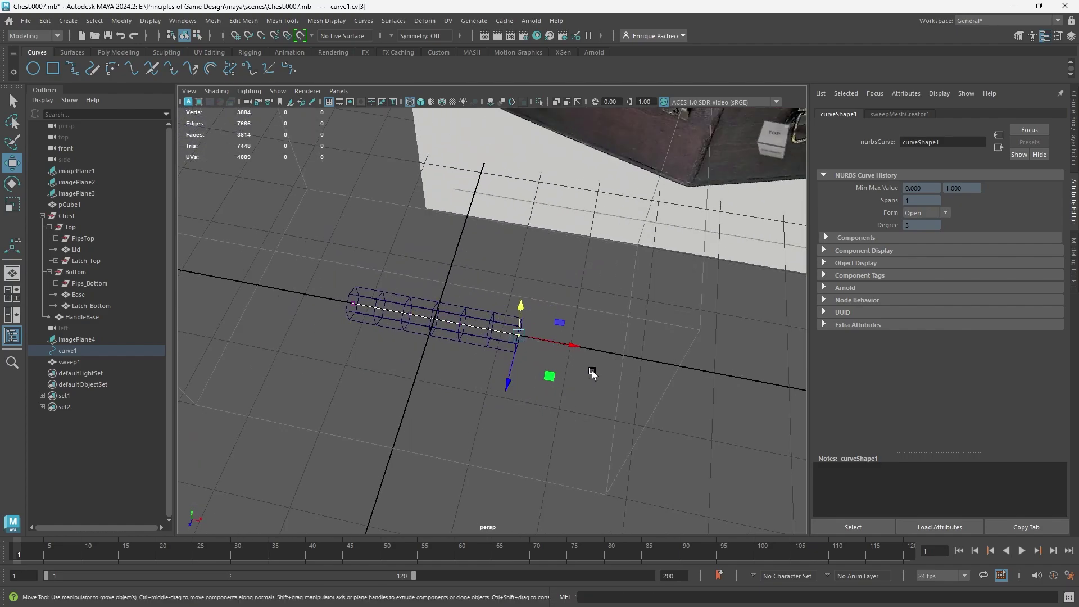
{"action": "left_click_drag", "start_coordinate": [592, 375], "coordinate": [566, 368], "text": "alt"}
{"action": "left_click", "coordinate": [500, 292]}
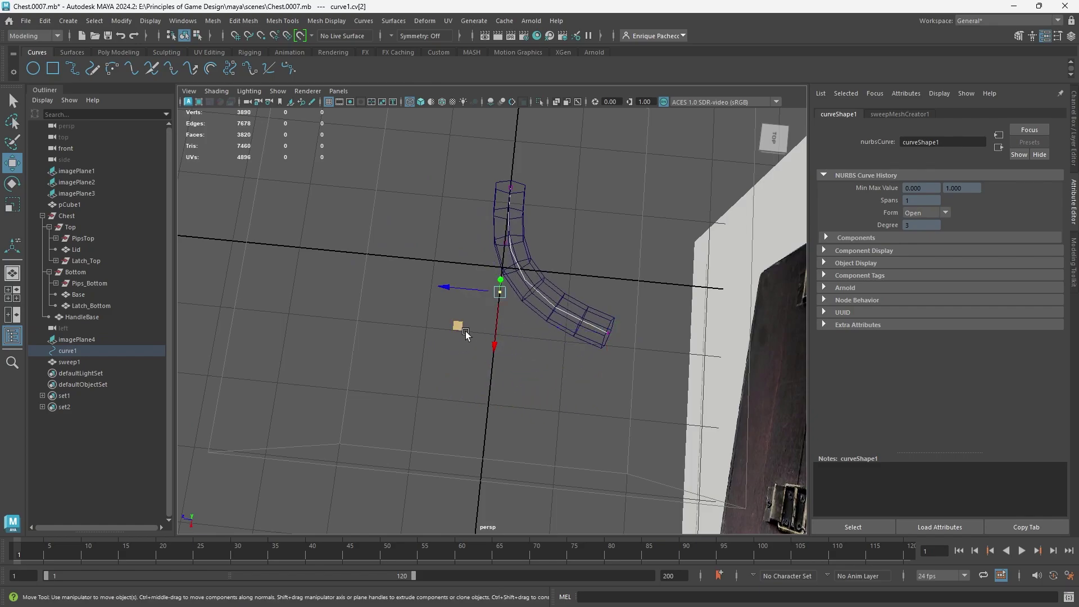
{"action": "left_click_drag", "start_coordinate": [458, 325], "coordinate": [401, 509]}
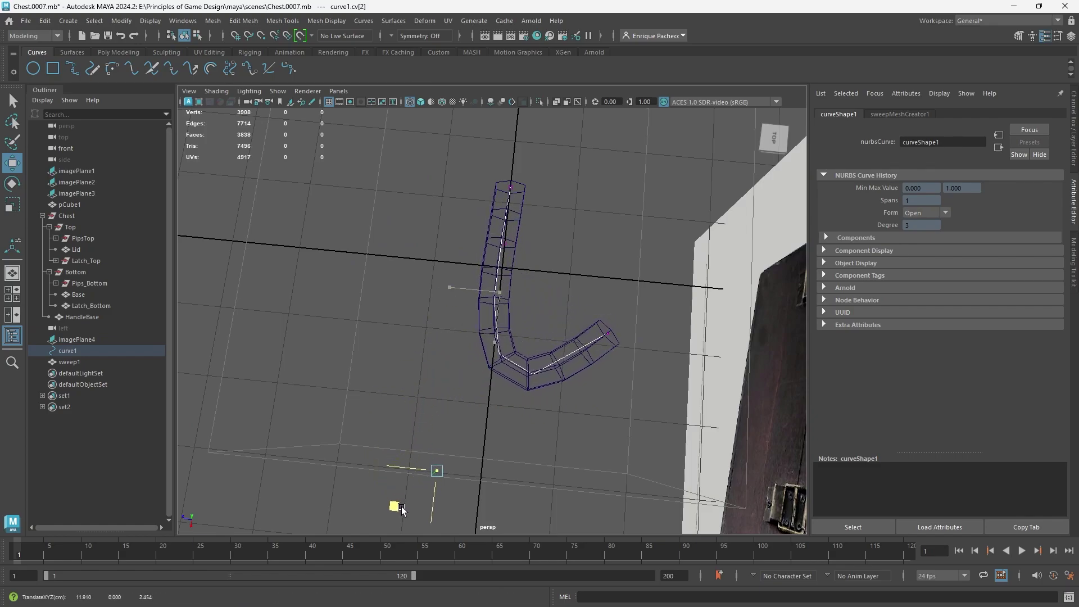
{"action": "left_click", "coordinate": [607, 333]}
{"action": "left_click_drag", "start_coordinate": [570, 351], "coordinate": [579, 281]}
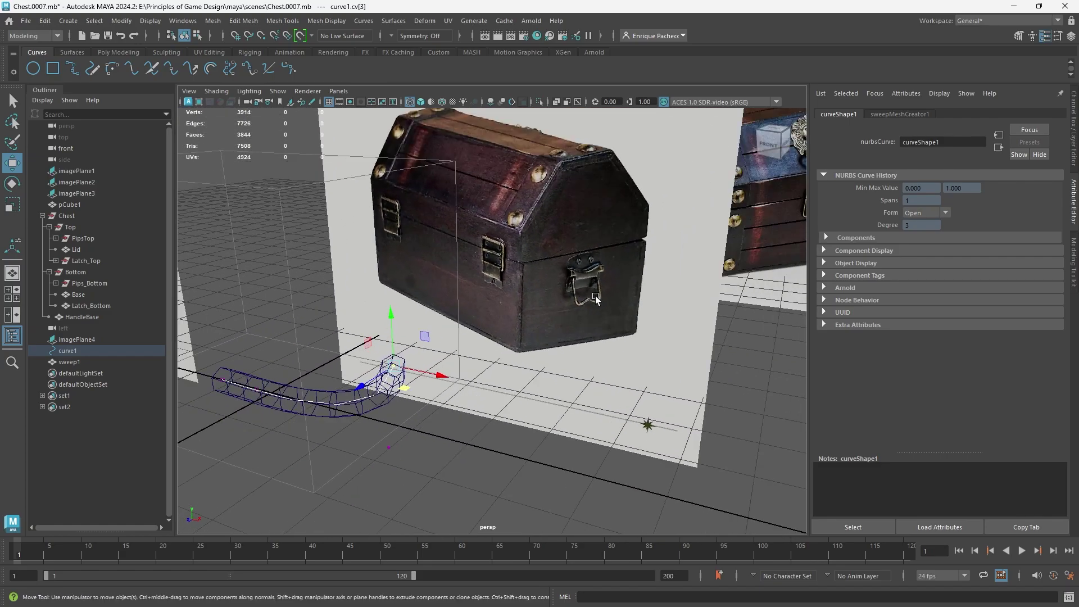
Step: Adjust the hooked curve's end control vertex to follow the reference handle, and return to shaded display
{"action": "left_click", "coordinate": [582, 312]}
{"action": "right_click_drag", "start_coordinate": [571, 296], "coordinate": [618, 310], "text": "alt"}
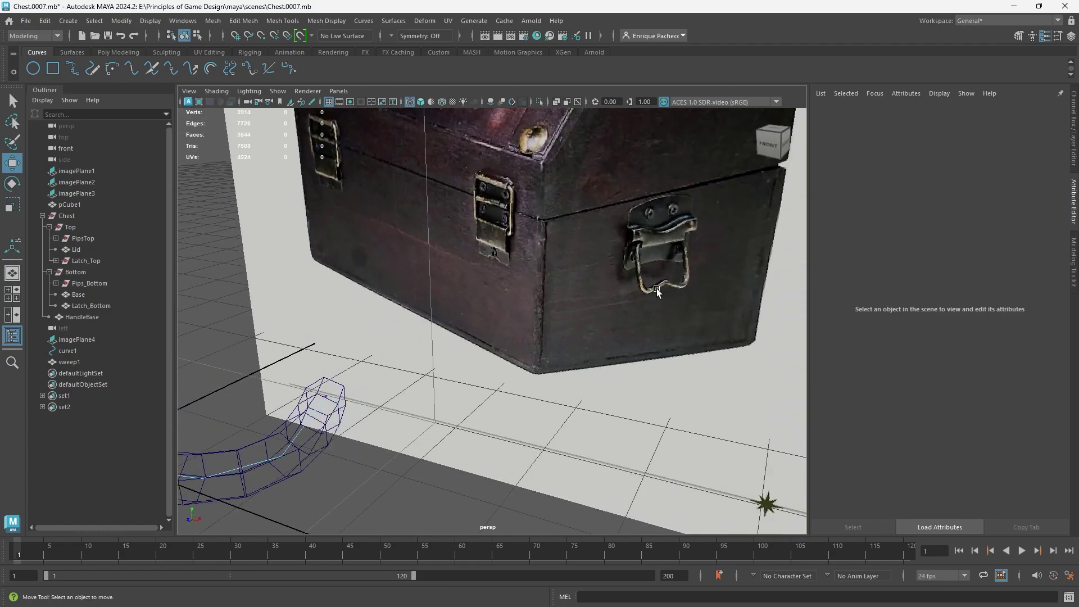
{"action": "left_click_drag", "start_coordinate": [610, 327], "coordinate": [450, 393], "text": "alt"}
{"action": "left_click_drag", "start_coordinate": [537, 320], "coordinate": [512, 267]}
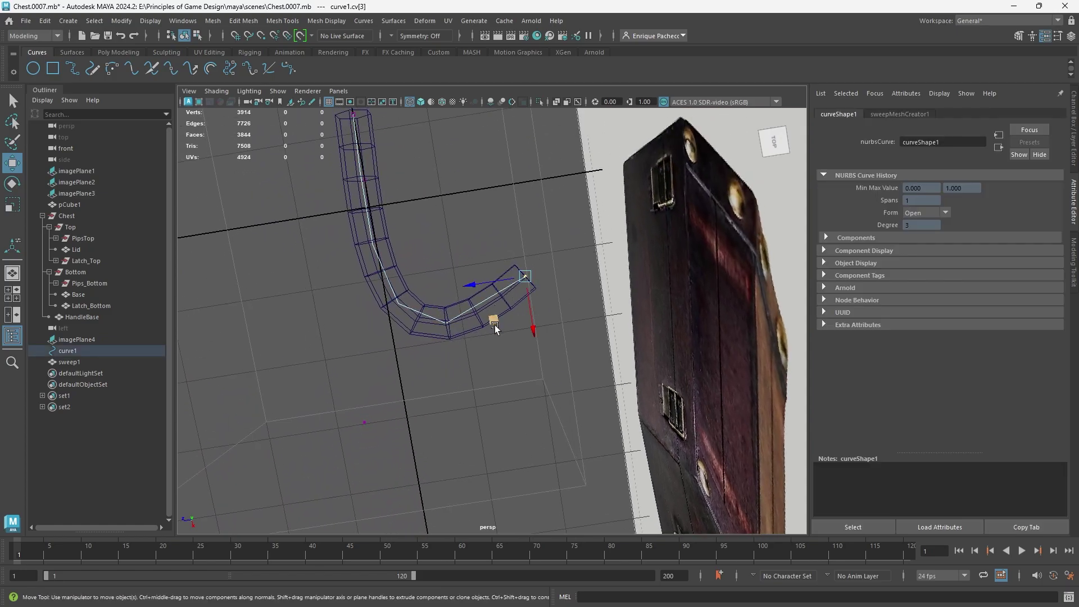
{"action": "left_click_drag", "start_coordinate": [493, 319], "coordinate": [472, 425]}
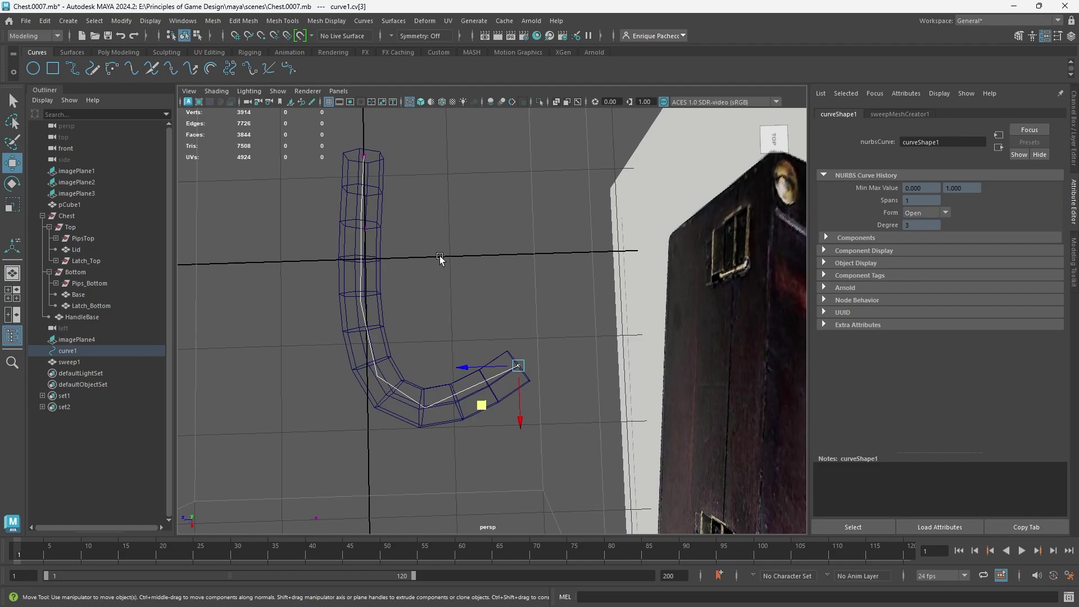
{"action": "left_click_drag", "start_coordinate": [440, 258], "coordinate": [420, 386], "text": "alt"}
{"action": "key", "text": "5"}
{"action": "mouse_move", "coordinate": [454, 344]}
{"action": "left_mouse_down", "text": "alt"}
{"action": "mouse_move", "coordinate": [433, 315]}
{"action": "mouse_move", "coordinate": [414, 395]}
{"action": "mouse_move", "coordinate": [426, 381]}
{"action": "mouse_move", "coordinate": [478, 404]}
{"action": "mouse_move", "coordinate": [505, 373]}
{"action": "mouse_move", "coordinate": [520, 376]}
{"action": "left_mouse_up", "text": "alt"}
{"action": "scroll", "coordinate": [462, 422], "scroll_direction": "up", "scroll_amount": 3}
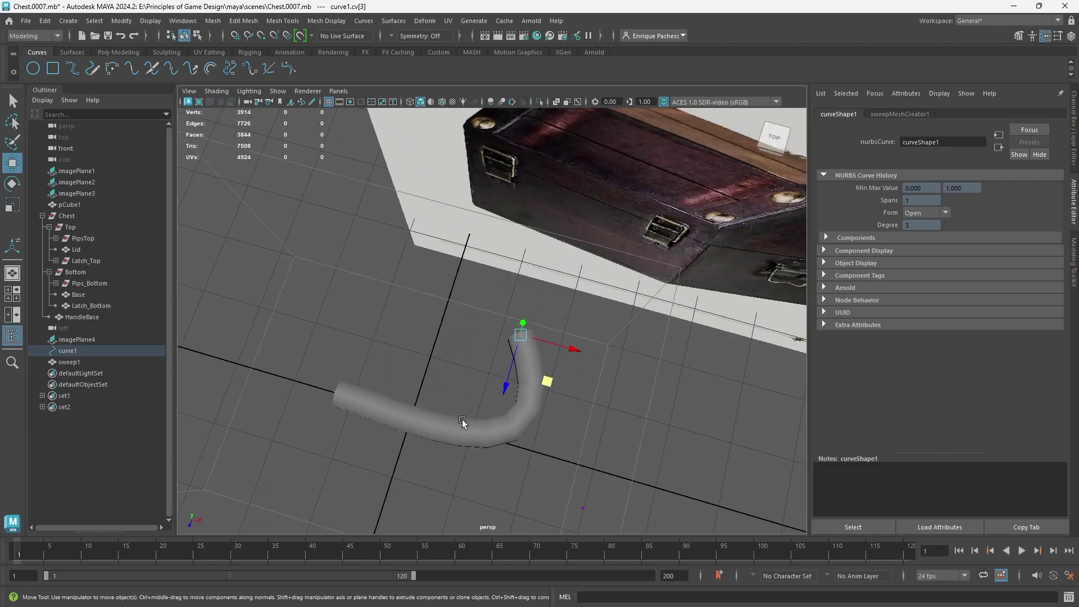
{"action": "left_click_drag", "start_coordinate": [496, 325], "coordinate": [568, 430], "text": "alt"}
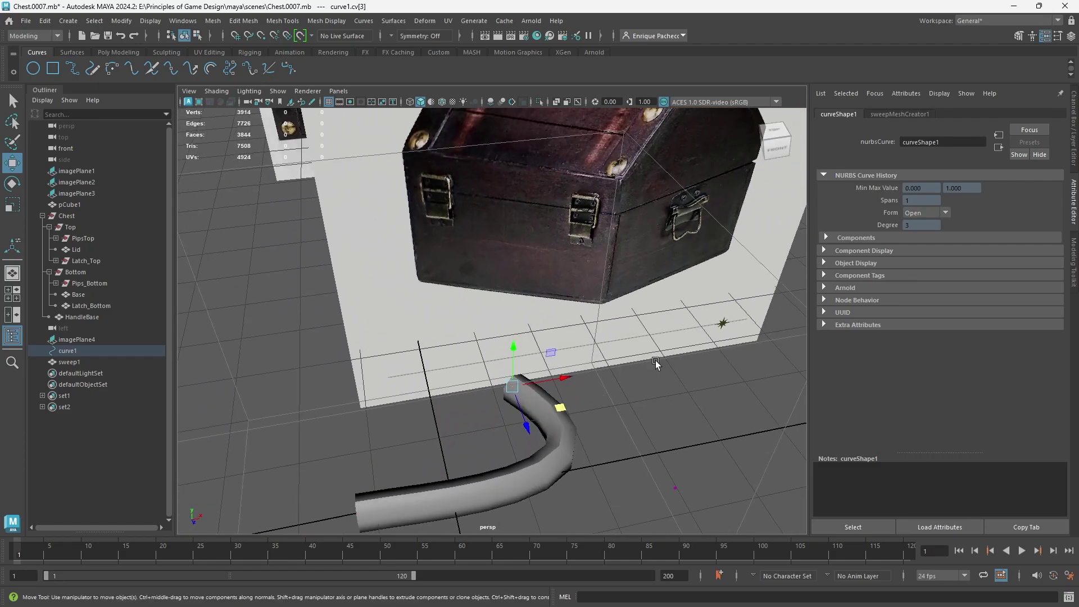
{"action": "left_click_drag", "start_coordinate": [655, 362], "coordinate": [535, 430], "text": "alt"}
Step: Set the sweep mesh's profile to 4 sides and its scale profile to about 0.302
{"action": "left_click", "coordinate": [505, 415]}
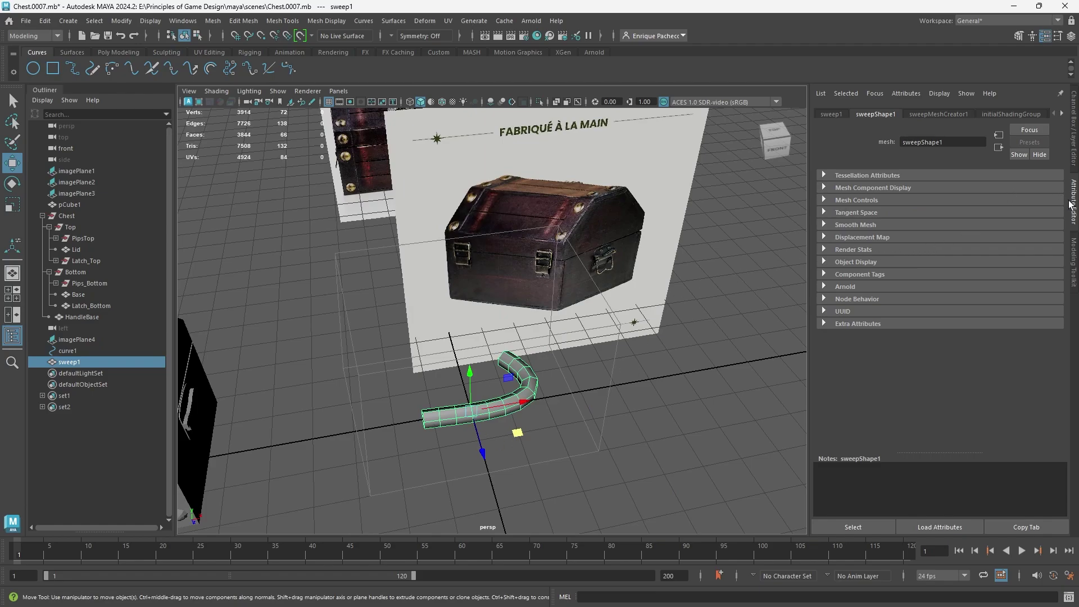
{"action": "left_click", "coordinate": [934, 113]}
{"action": "left_click_drag", "start_coordinate": [563, 401], "coordinate": [604, 296], "text": "alt"}
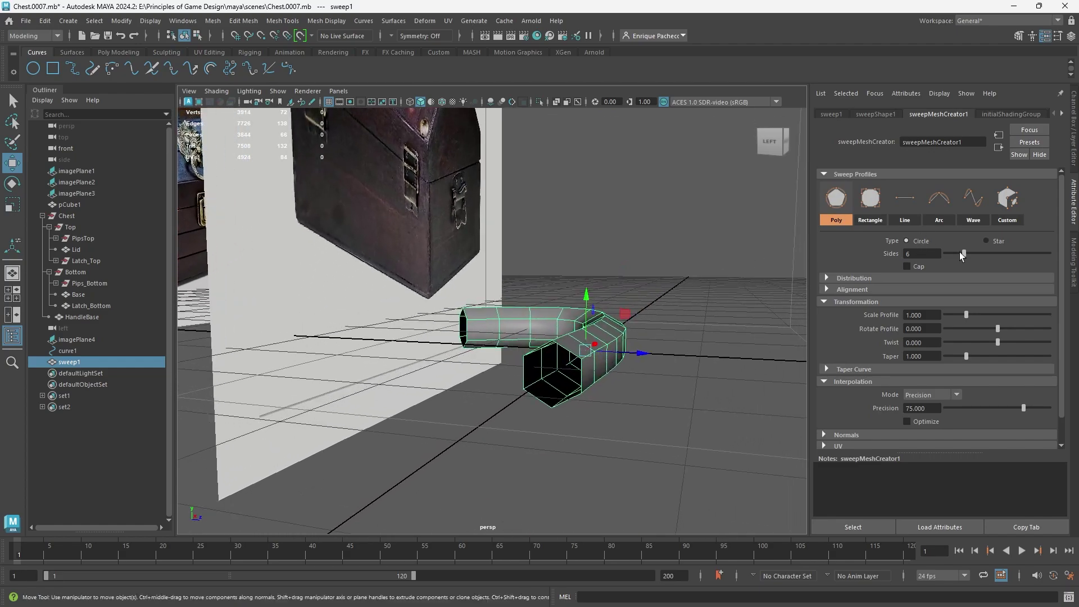
{"action": "left_click_drag", "start_coordinate": [963, 257], "coordinate": [952, 258]}
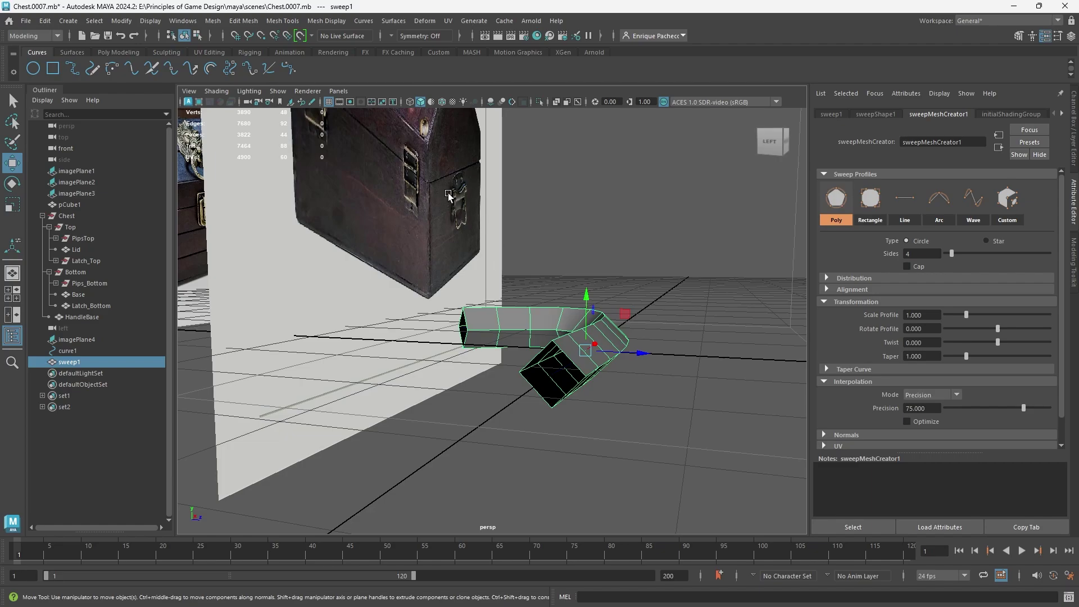
{"action": "left_click_drag", "start_coordinate": [652, 313], "coordinate": [152, 359], "text": "alt"}
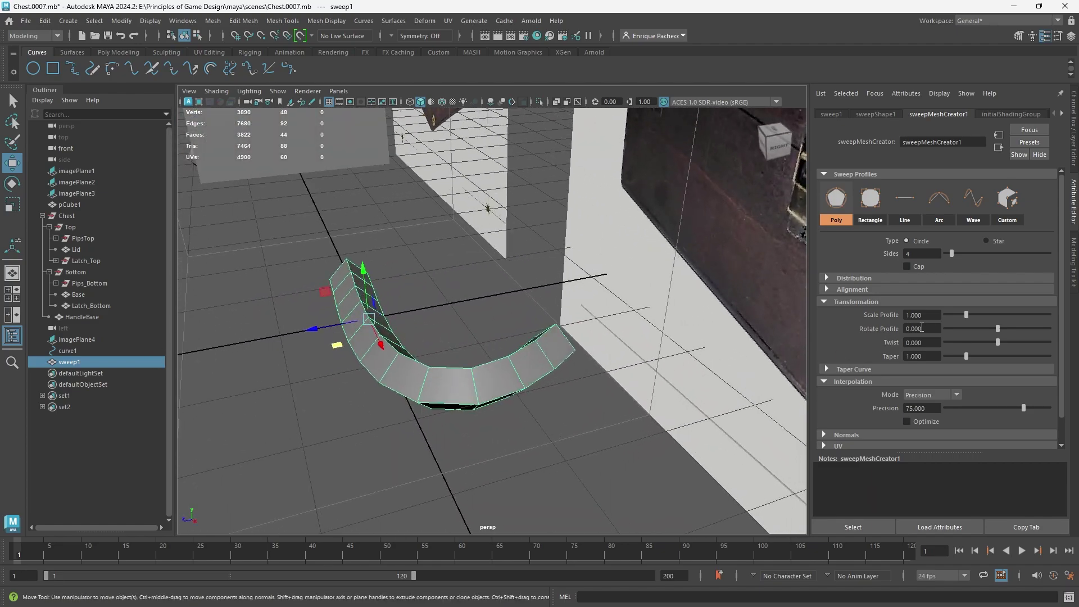
{"action": "left_click_drag", "start_coordinate": [601, 378], "coordinate": [820, 351], "text": "alt"}
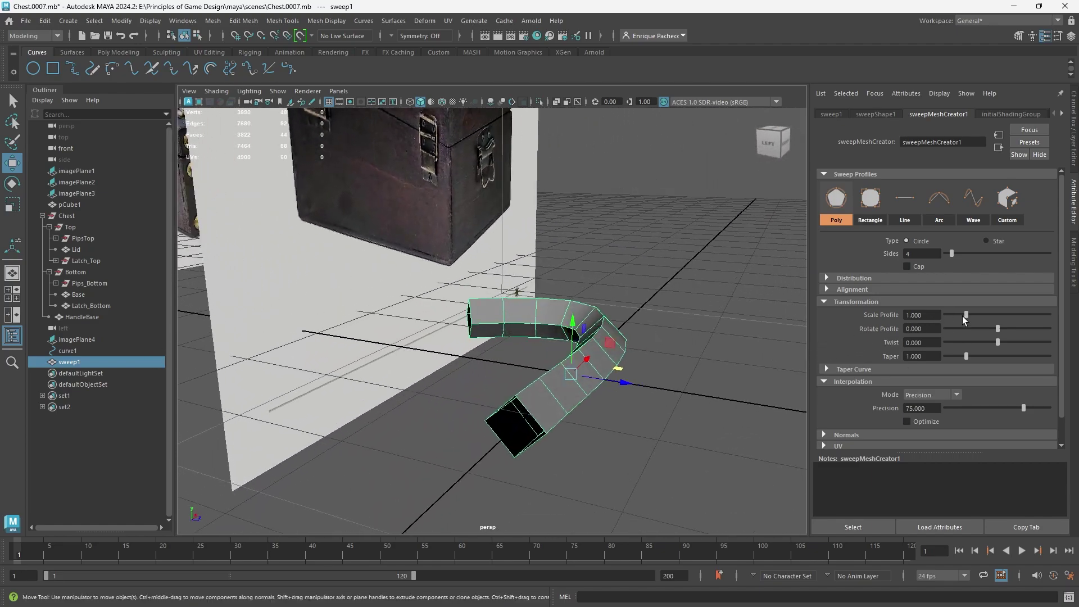
{"action": "left_click_drag", "start_coordinate": [963, 319], "coordinate": [954, 321]}
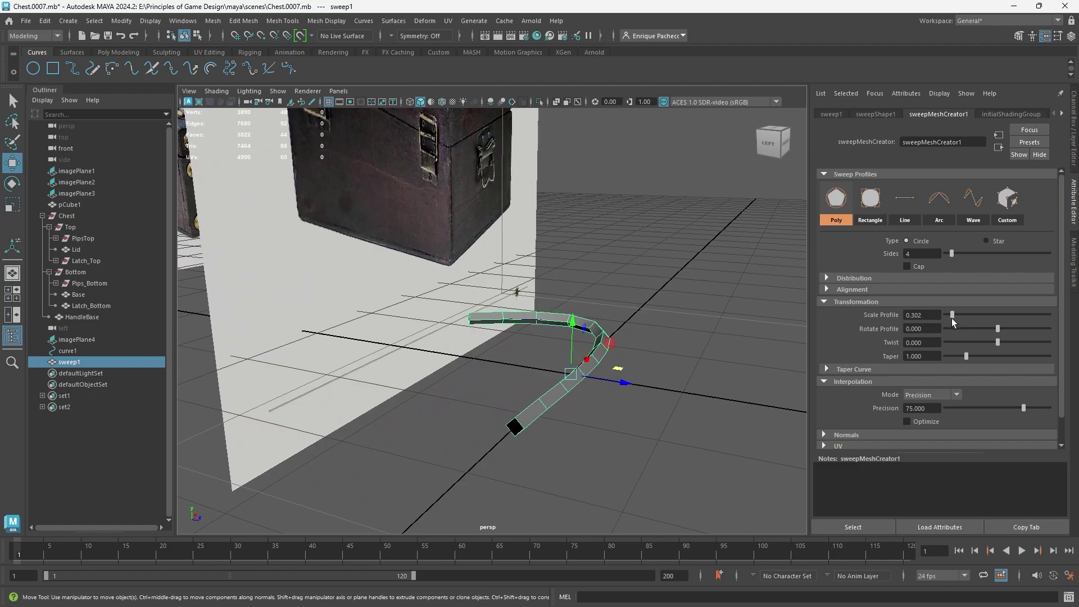
Step: Move the whole Chest group back along X to the grid's centre
{"action": "left_click_drag", "start_coordinate": [683, 351], "coordinate": [380, 332], "text": "alt"}
{"action": "left_click", "coordinate": [304, 302]}
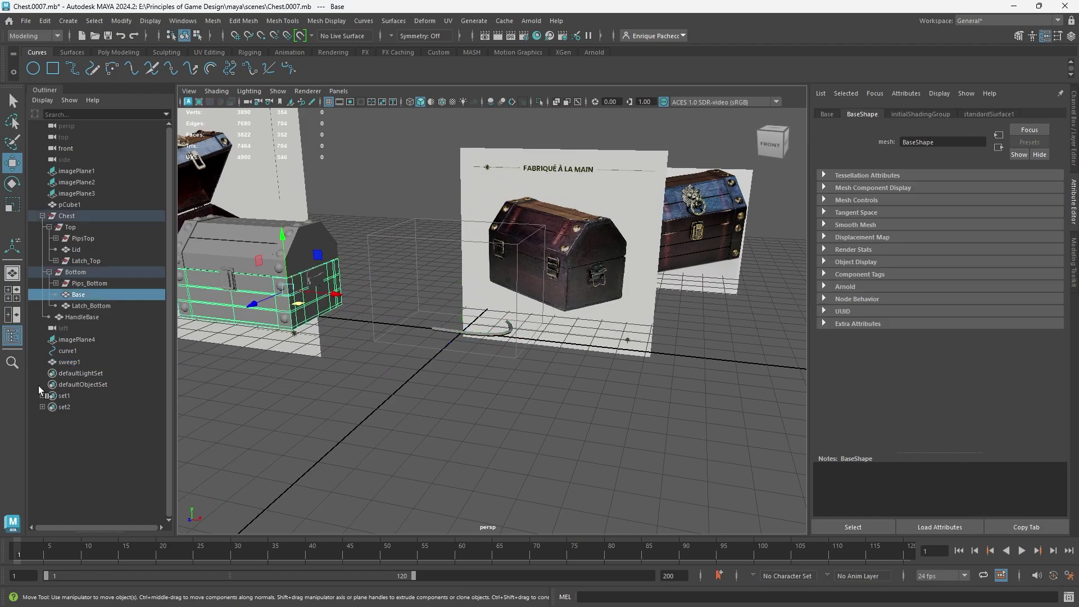
{"action": "left_click", "coordinate": [63, 216]}
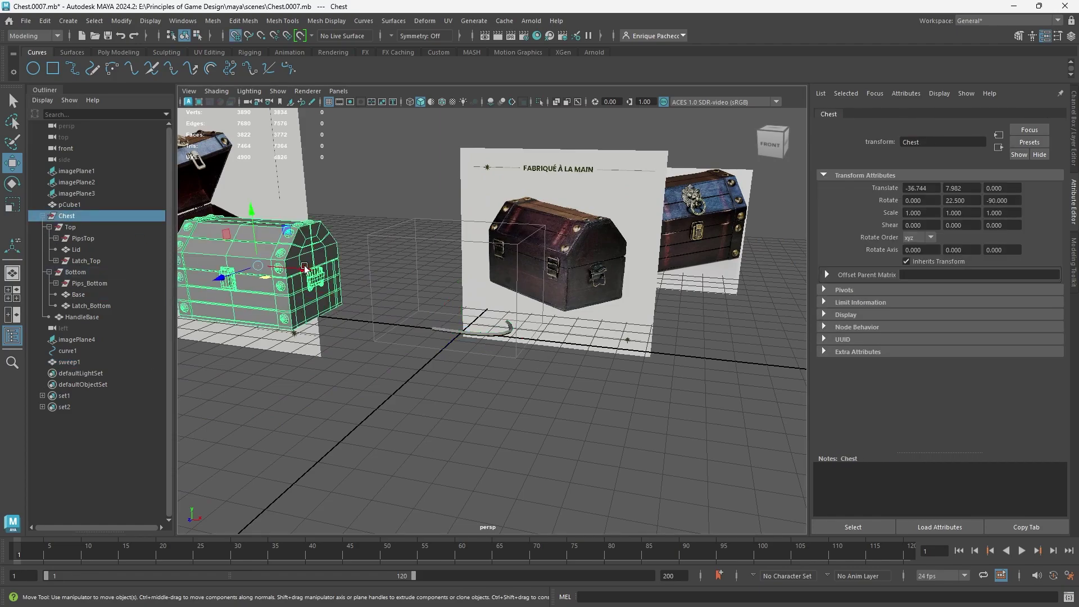
{"action": "left_click_drag", "start_coordinate": [259, 289], "coordinate": [303, 392]}
Step: Move curve1 along X to 18.663, beside the chest, and rotate it -90 degrees about Z so it stands upright
{"action": "left_click", "coordinate": [68, 350]}
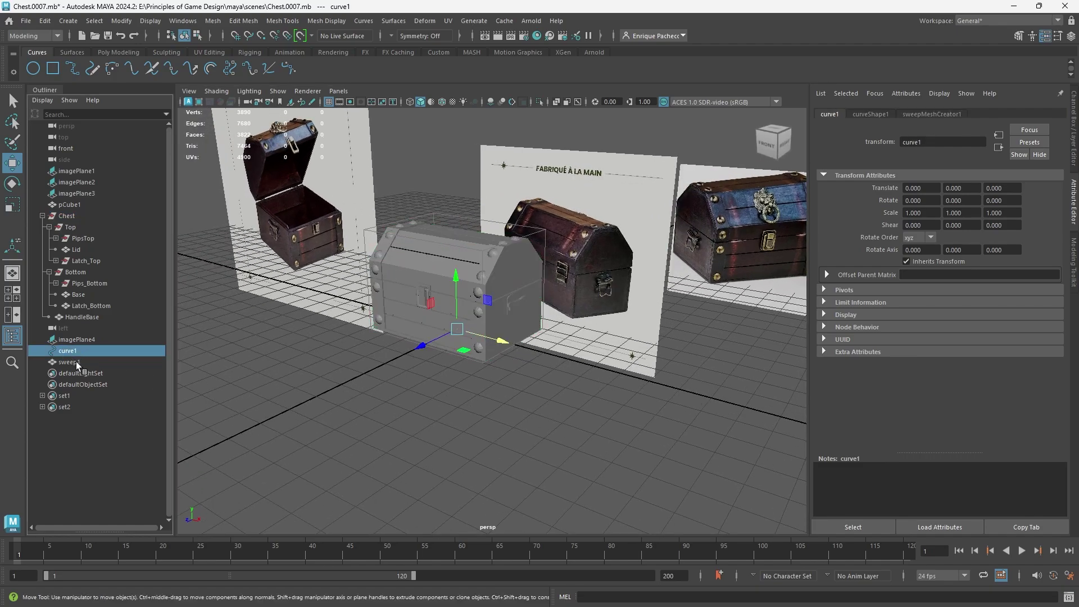
{"action": "left_click_drag", "start_coordinate": [501, 342], "coordinate": [612, 386]}
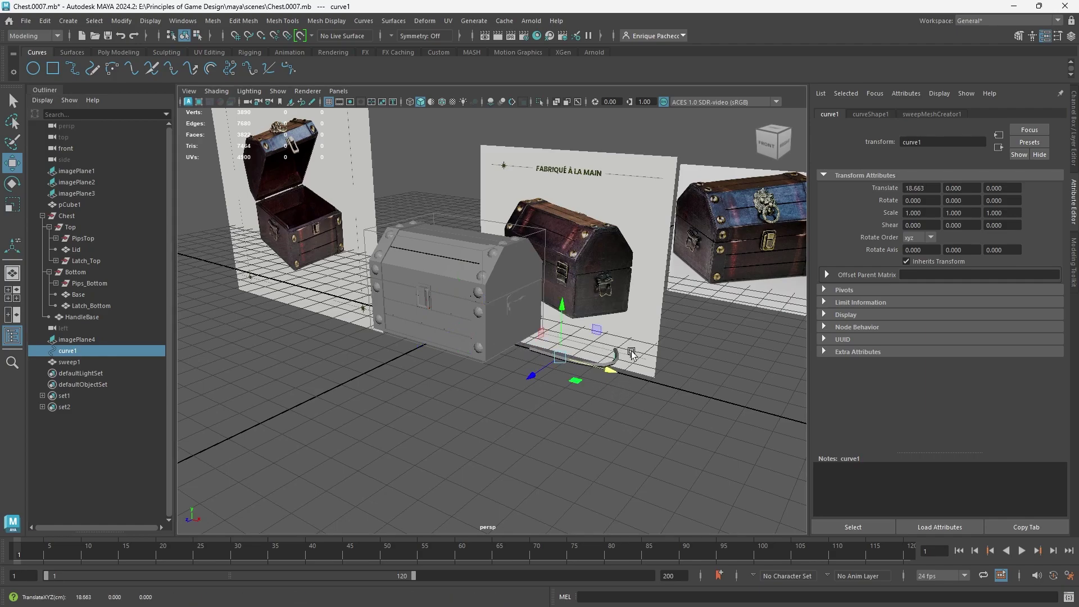
{"action": "scroll", "coordinate": [653, 408], "scroll_direction": "up", "scroll_amount": 3}
{"action": "left_click_drag", "start_coordinate": [727, 431], "coordinate": [626, 410], "text": "alt"}
{"action": "key", "text": "e"}
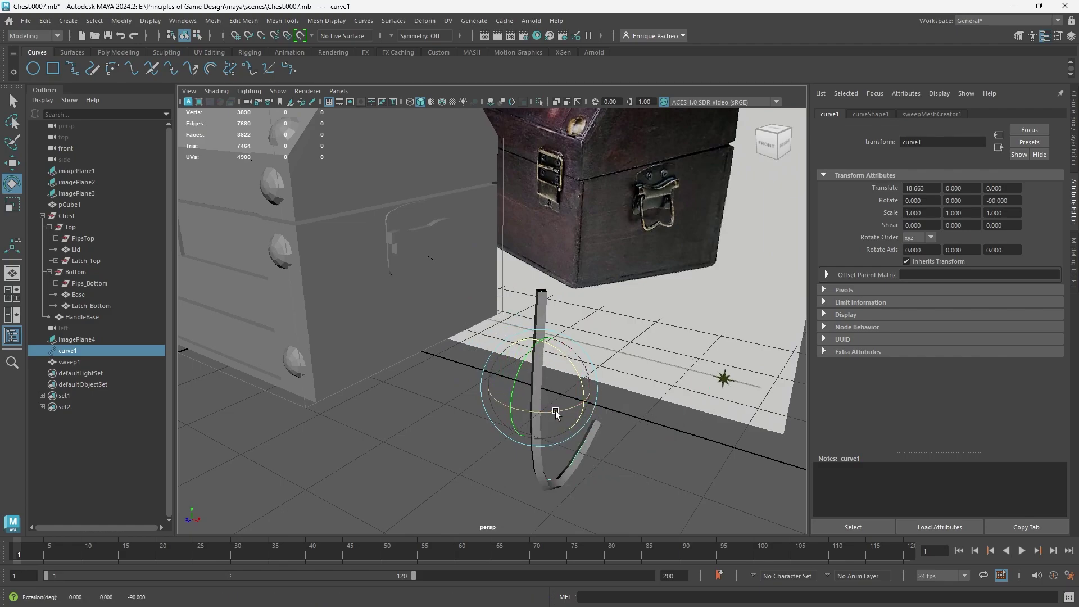
Step: Position curve1 against the chest's handle side at about X 11.087, Y 4.532, Z 2.169
{"action": "key", "text": "w"}
{"action": "left_click_drag", "start_coordinate": [556, 412], "coordinate": [520, 405], "text": "alt"}
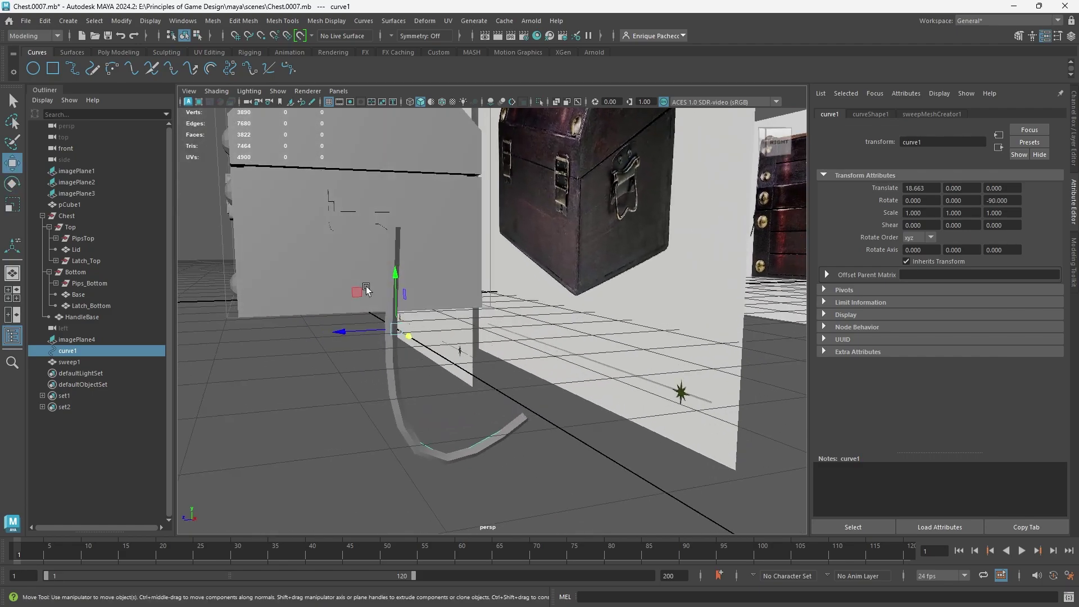
{"action": "left_click_drag", "start_coordinate": [363, 291], "coordinate": [294, 206]}
{"action": "left_click_drag", "start_coordinate": [284, 225], "coordinate": [356, 236], "text": "alt"}
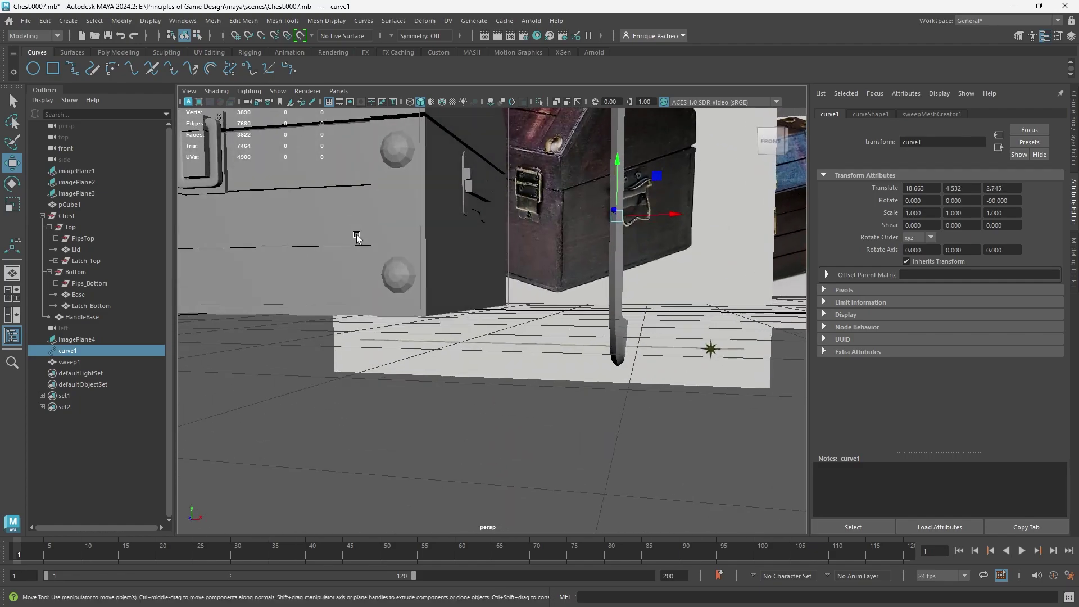
{"action": "left_click_drag", "start_coordinate": [665, 221], "coordinate": [512, 222]}
{"action": "left_click_drag", "start_coordinate": [511, 223], "coordinate": [336, 241], "text": "alt"}
{"action": "left_click_drag", "start_coordinate": [271, 236], "coordinate": [512, 340]}
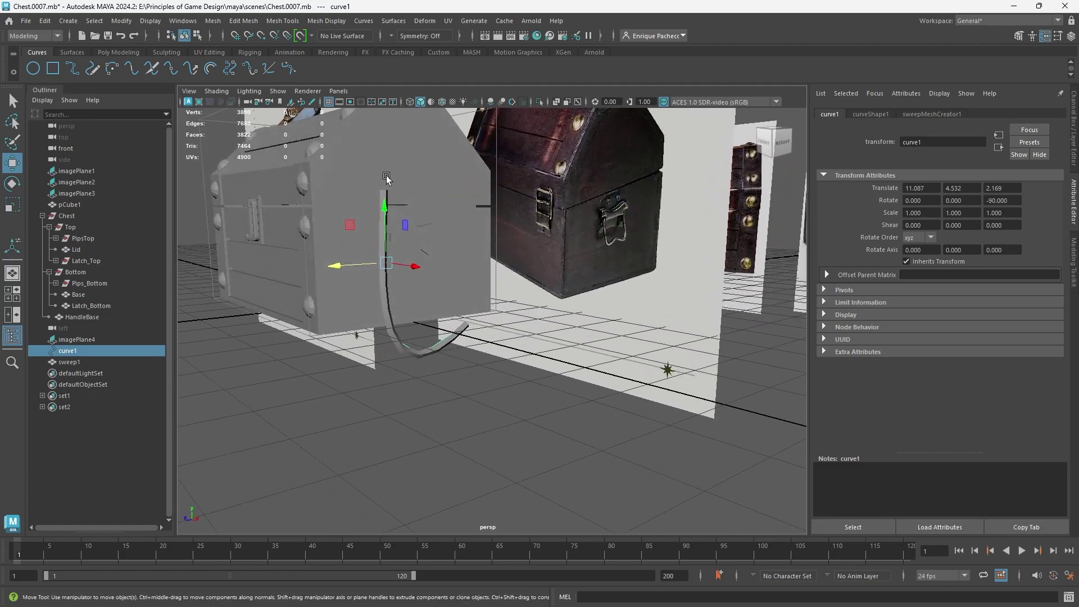
Step: Scale curve1 uniformly down to about 0.271 to fit the handle's backing plate
{"action": "key", "text": "r"}
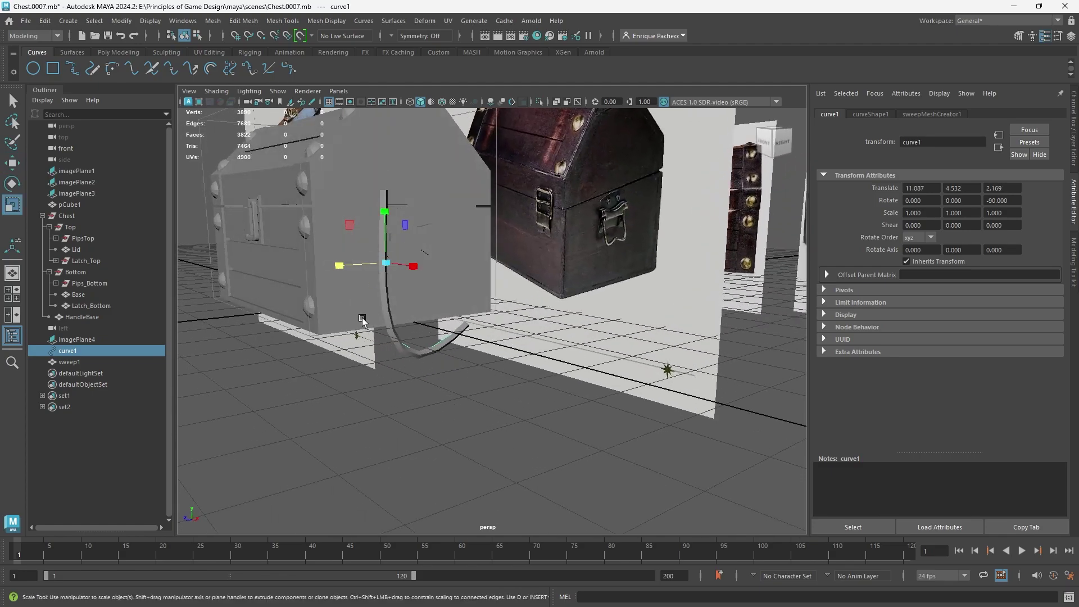
{"action": "left_click_drag", "start_coordinate": [378, 338], "coordinate": [251, 222], "text": "alt"}
{"action": "scroll", "coordinate": [355, 289], "scroll_direction": "up", "scroll_amount": 3}
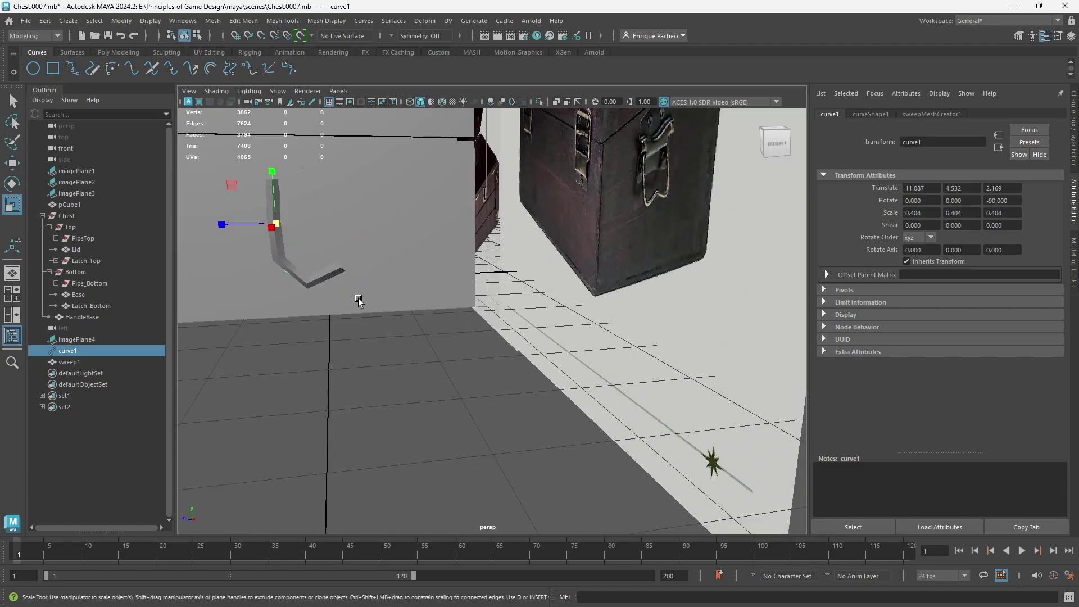
{"action": "middle_click_drag", "start_coordinate": [357, 294], "coordinate": [427, 375], "text": "alt"}
{"action": "mouse_move", "coordinate": [427, 375]}
{"action": "left_mouse_down", "text": "alt"}
{"action": "mouse_move", "coordinate": [511, 388]}
{"action": "mouse_move", "coordinate": [483, 365]}
{"action": "mouse_move", "coordinate": [418, 378]}
{"action": "left_mouse_up", "text": "alt"}
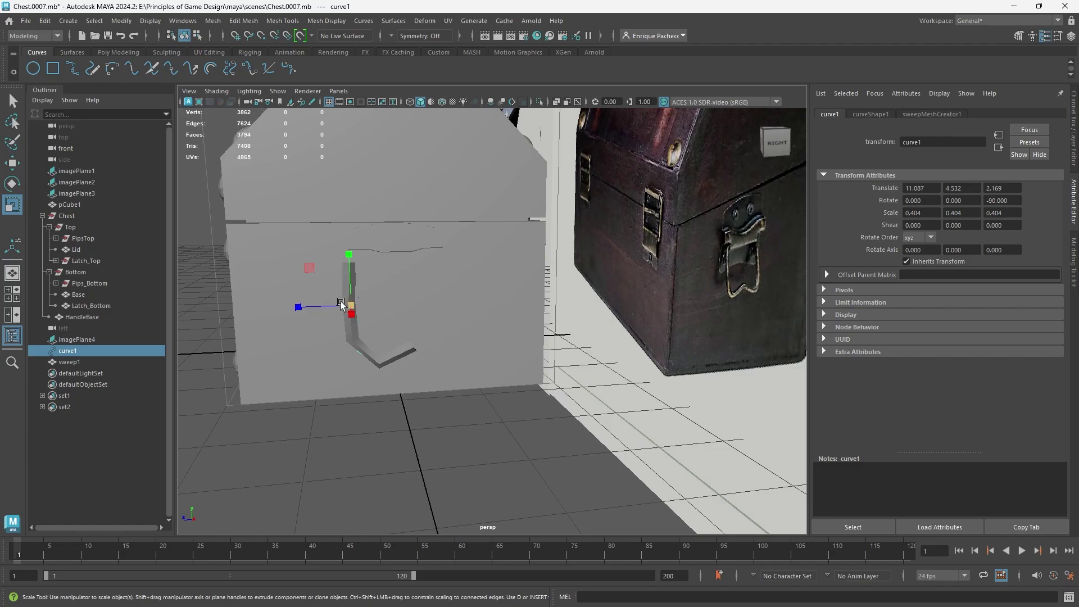
{"action": "left_click_drag", "start_coordinate": [341, 304], "coordinate": [309, 291]}
Step: Raise curve1 to about Y 5.354 at the backing plate and shift it outward to X 11.272
{"action": "key", "text": "w"}
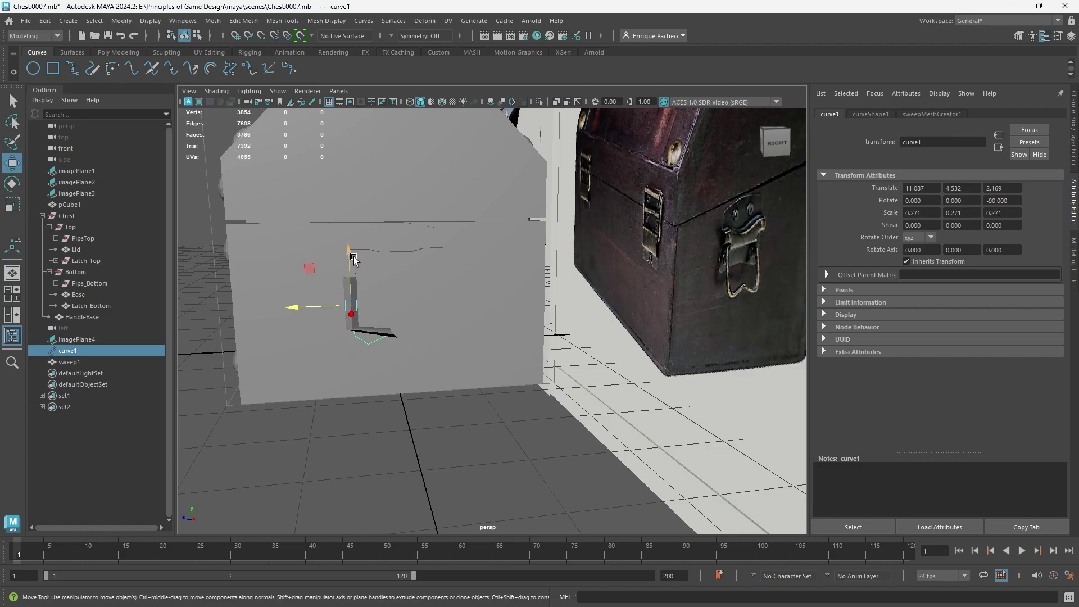
{"action": "left_click_drag", "start_coordinate": [347, 247], "coordinate": [536, 349]}
{"action": "scroll", "coordinate": [490, 311], "scroll_direction": "up", "scroll_amount": 3}
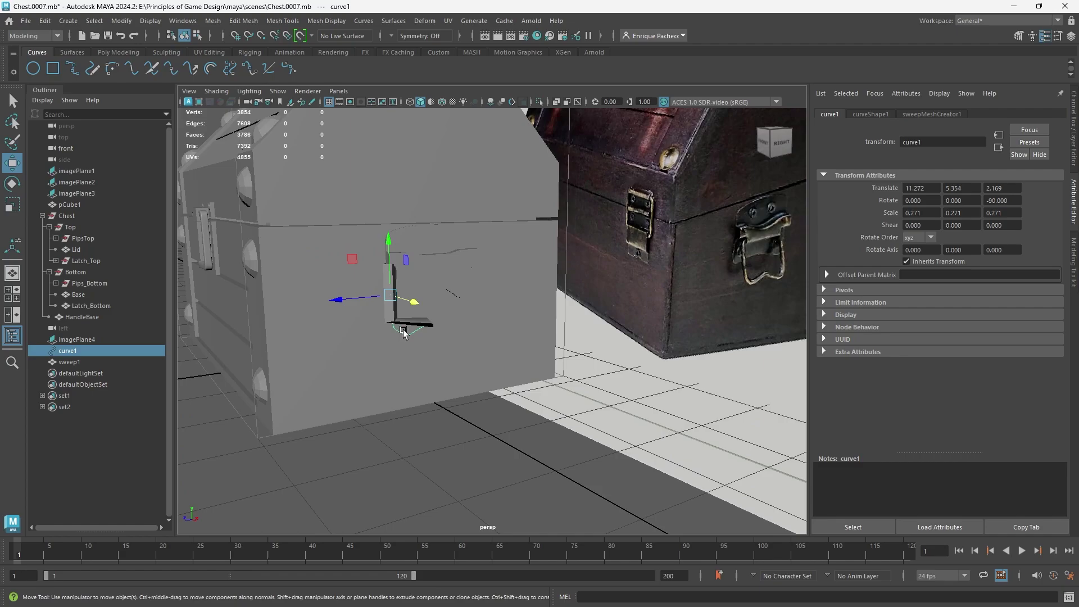
Step: Shift curve1 in the side view to about Y 5.528, Z 2.053 so it lines up with the backing plate's edge
{"action": "key", "text": "space"}
{"action": "scroll", "coordinate": [251, 362], "scroll_direction": "up", "scroll_amount": 8}
{"action": "middle_click_drag", "start_coordinate": [221, 370], "coordinate": [408, 296], "text": "alt"}
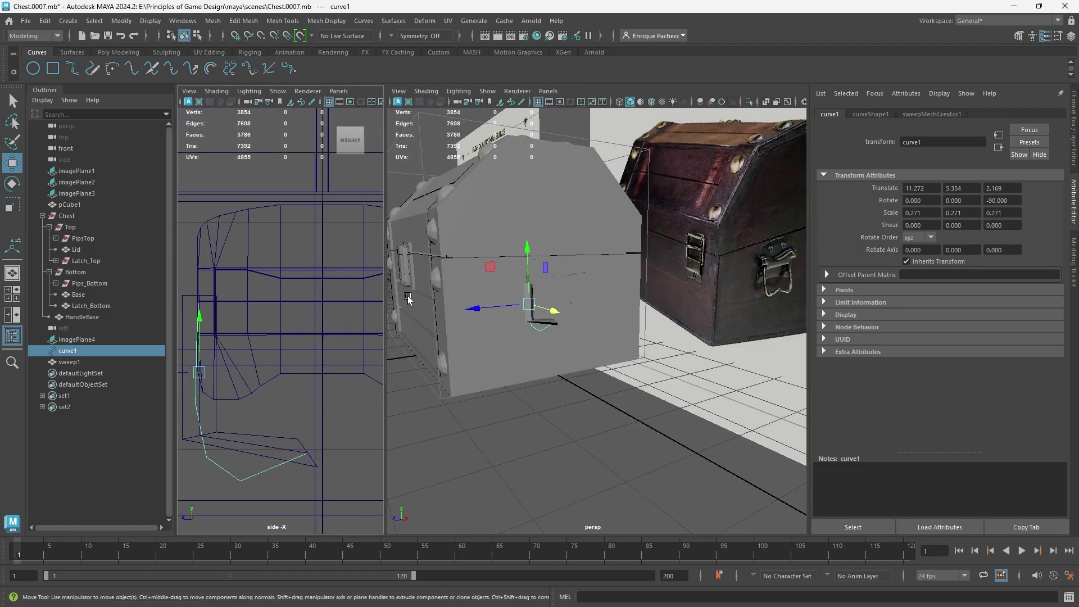
{"action": "scroll", "coordinate": [327, 345], "scroll_direction": "down", "scroll_amount": 5}
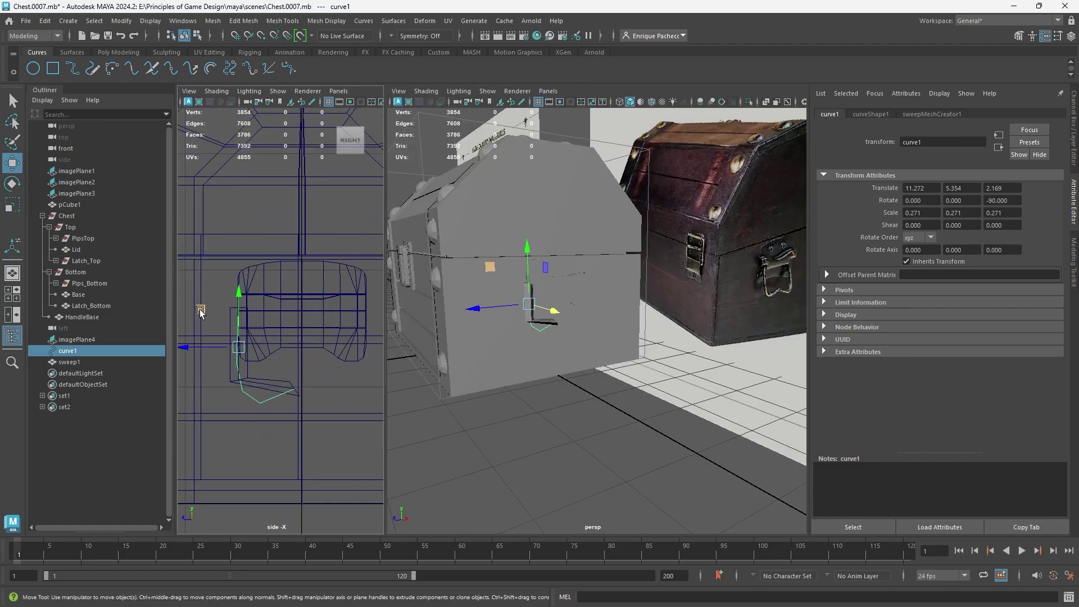
{"action": "left_click_drag", "start_coordinate": [200, 309], "coordinate": [204, 305]}
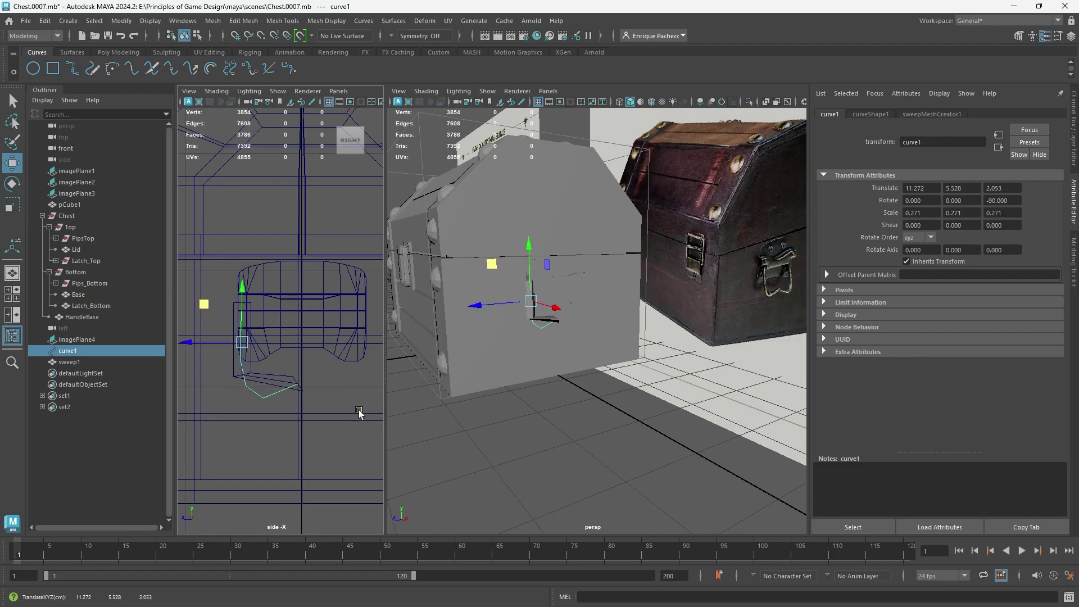
{"action": "scroll", "coordinate": [315, 414], "scroll_direction": "down", "scroll_amount": 3}
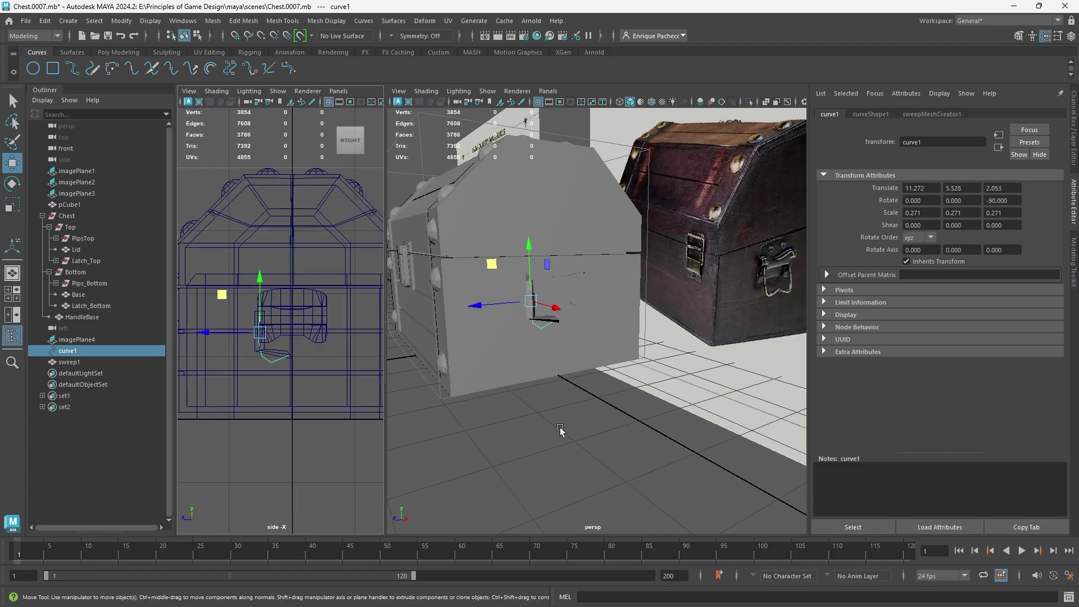
Step: Edit curve1's control vertices and move the lower end vertex to the chest's centre line, about Y 3.533, Z 0.142
{"action": "right_click", "coordinate": [567, 319]}
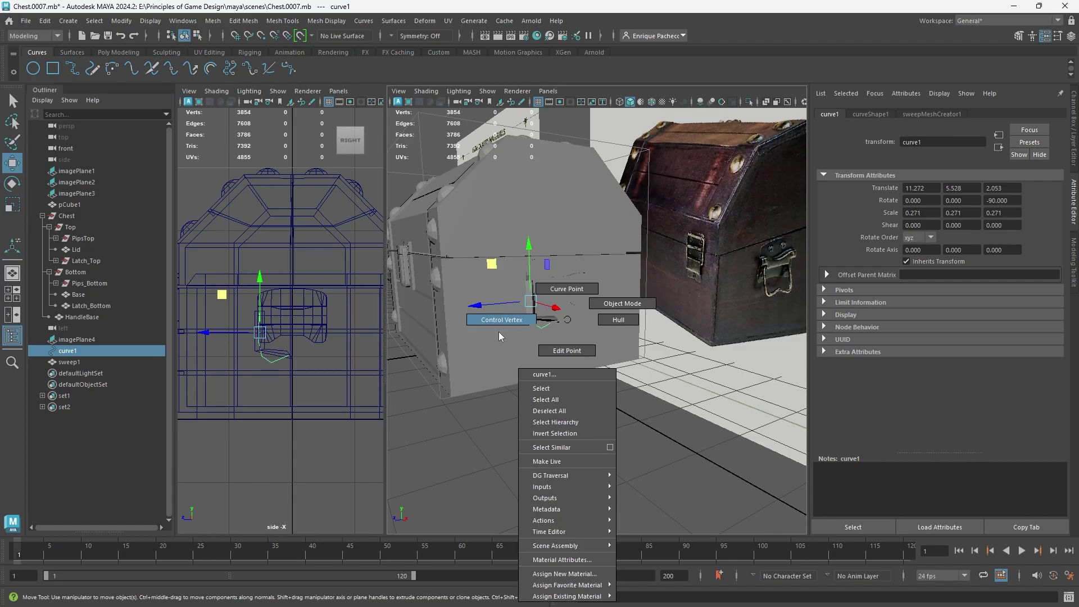
{"action": "left_click", "coordinate": [220, 385]}
{"action": "left_click_drag", "start_coordinate": [299, 400], "coordinate": [290, 313]}
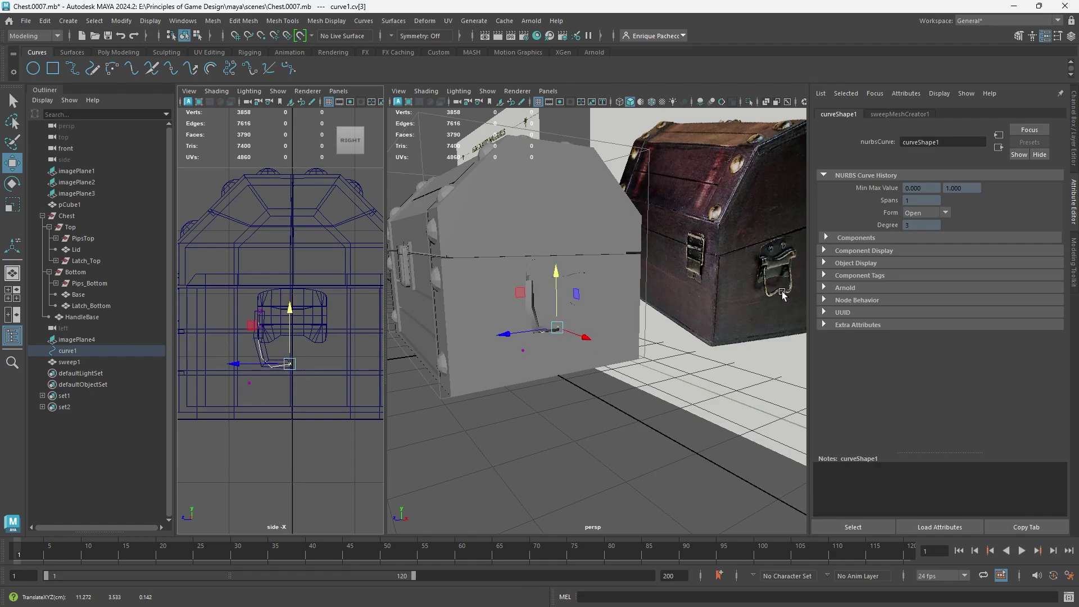
{"action": "scroll", "coordinate": [251, 396], "scroll_direction": "up", "scroll_amount": 2}
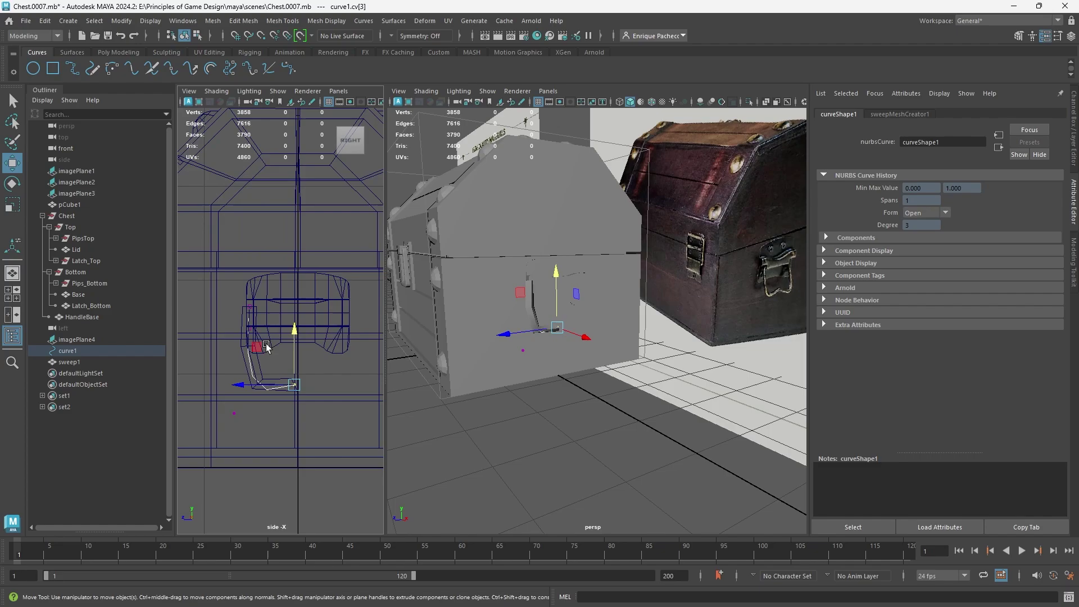
Step: Lower curve1's second control vertex and place the third at about Y 1.608, Z 2.142 to shape the handle's bend
{"action": "left_click_drag", "start_coordinate": [270, 337], "coordinate": [237, 318]}
{"action": "left_click_drag", "start_coordinate": [251, 271], "coordinate": [252, 297]}
{"action": "left_click_drag", "start_coordinate": [243, 429], "coordinate": [222, 393]}
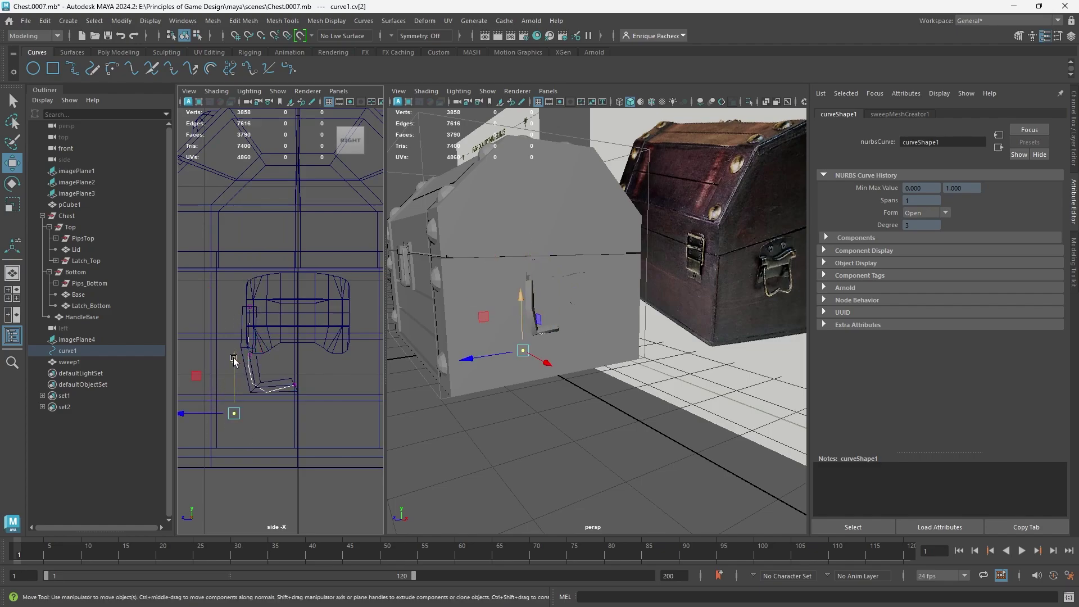
{"action": "left_click_drag", "start_coordinate": [234, 357], "coordinate": [234, 401]}
{"action": "left_click_drag", "start_coordinate": [194, 457], "coordinate": [206, 458]}
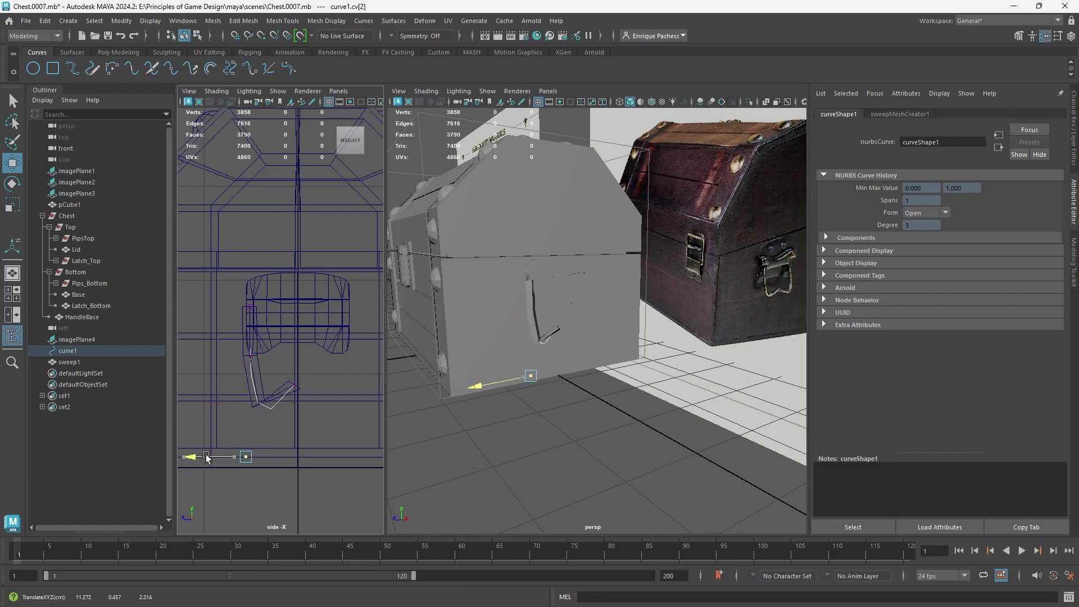
{"action": "left_click_drag", "start_coordinate": [247, 404], "coordinate": [245, 377]}
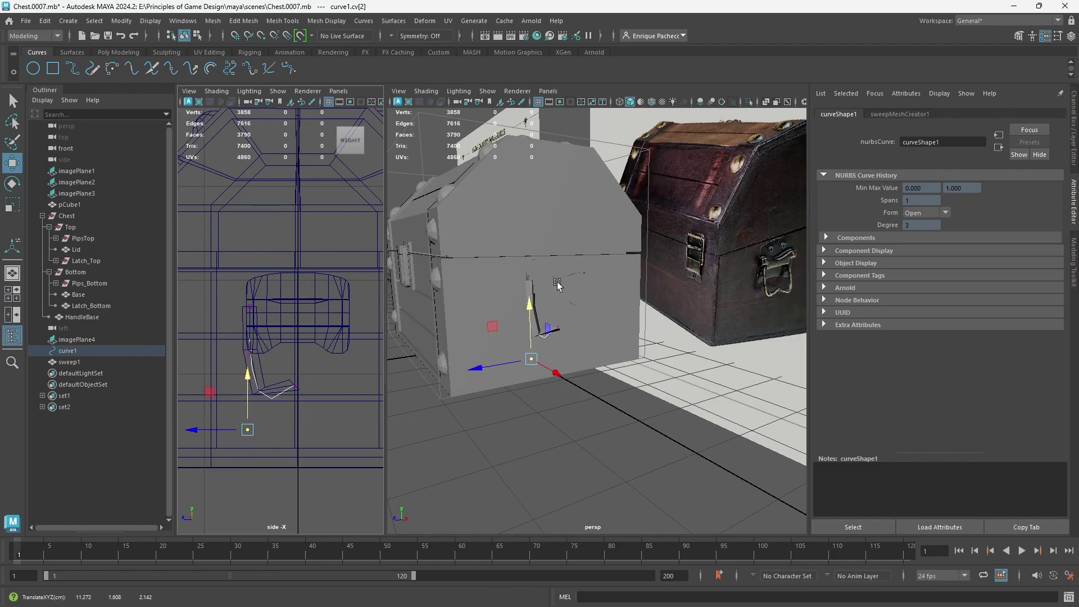
Step: Set the sweep's interpolation precision to 90.659 and shift curve1's third control vertex slightly up and away from the centre line
{"action": "left_click", "coordinate": [902, 114]}
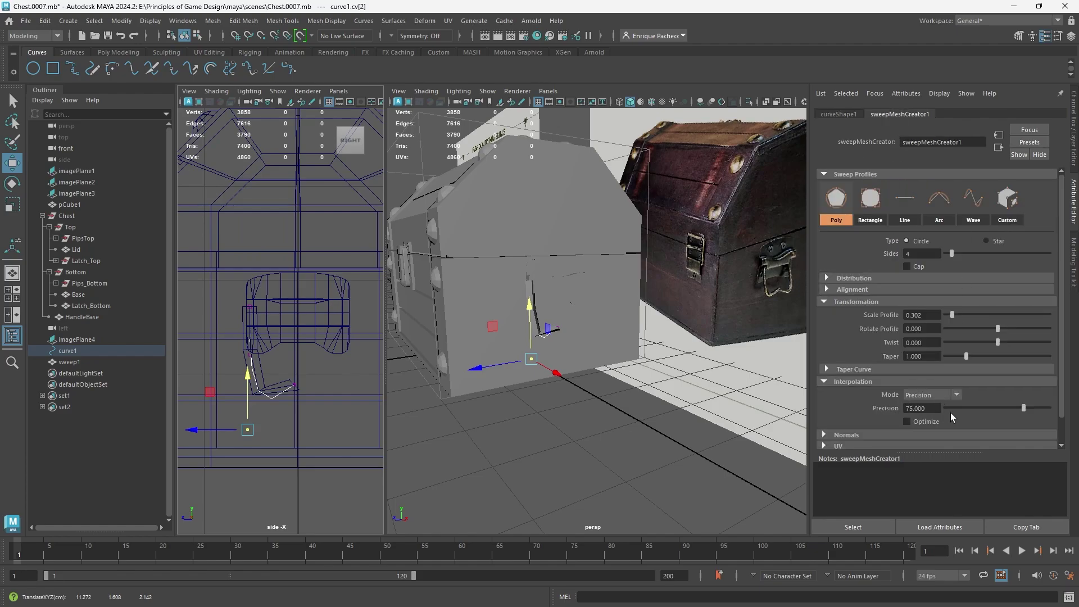
{"action": "left_click_drag", "start_coordinate": [1024, 409], "coordinate": [1039, 408]}
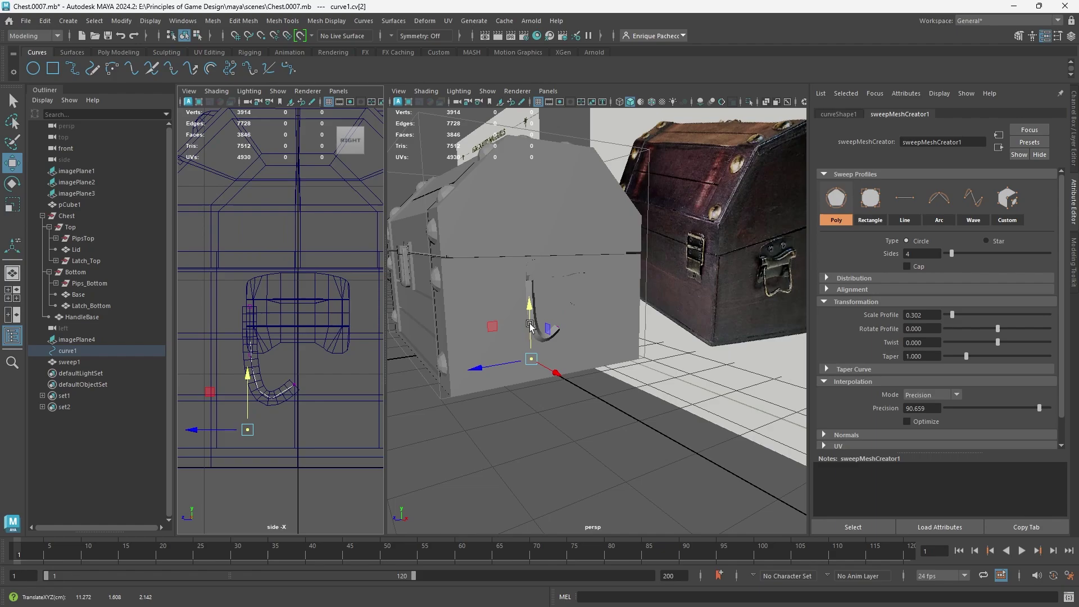
{"action": "left_click_drag", "start_coordinate": [608, 390], "coordinate": [573, 383], "text": "alt"}
{"action": "scroll", "coordinate": [504, 311], "scroll_direction": "up", "scroll_amount": 3}
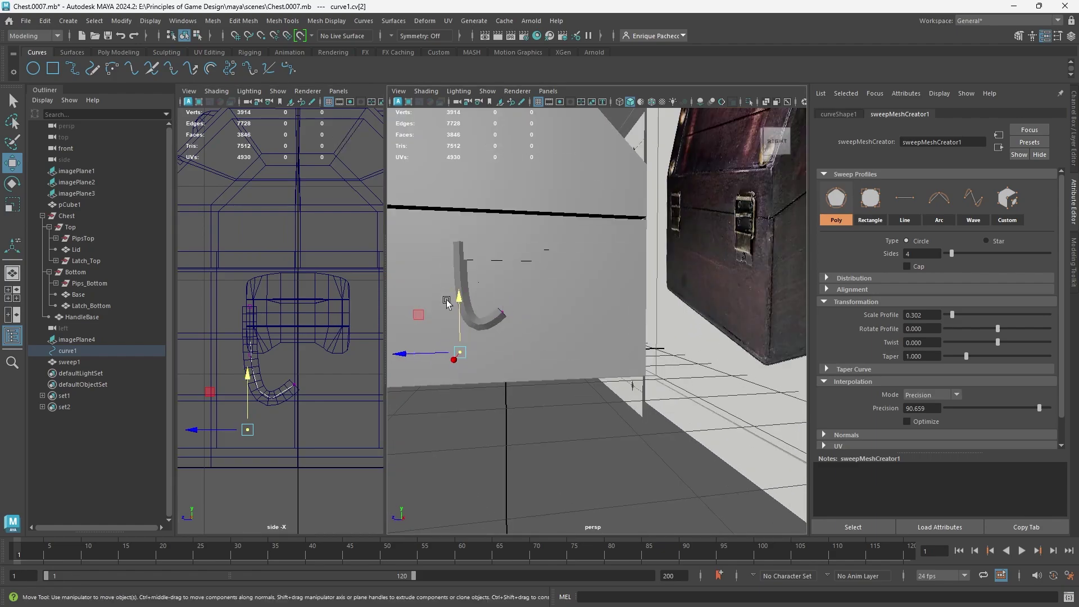
{"action": "left_click_drag", "start_coordinate": [210, 393], "coordinate": [200, 386]}
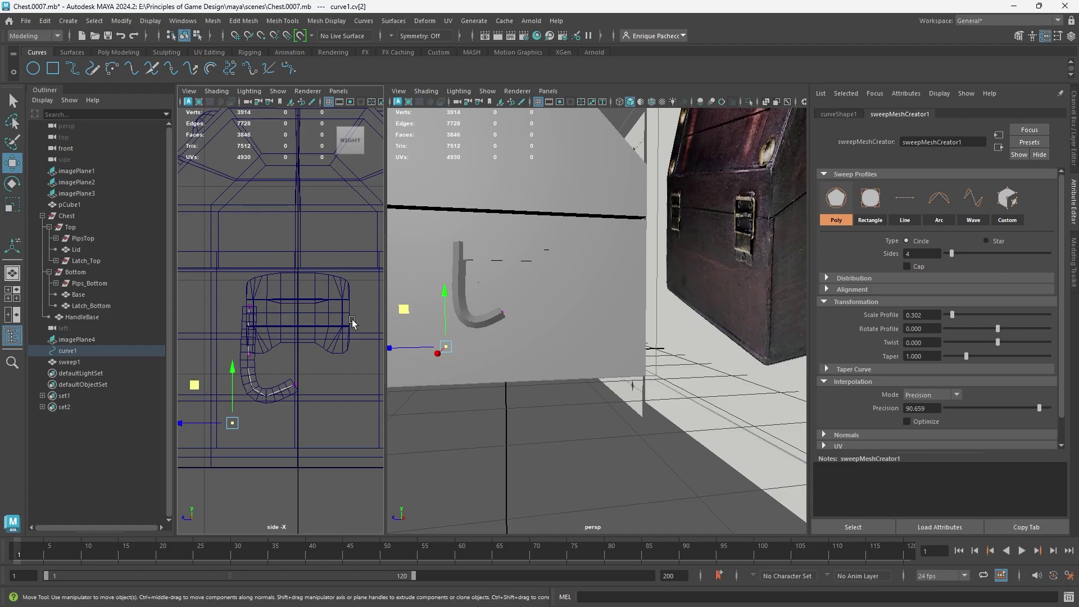
Step: Compare the sweep with the backing plate and reduce sweep1's Scale Profile to 0.137
{"action": "left_click_drag", "start_coordinate": [480, 260], "coordinate": [495, 279], "text": "alt"}
{"action": "left_click", "coordinate": [506, 273]}
{"action": "left_click", "coordinate": [464, 304], "text": "shift"}
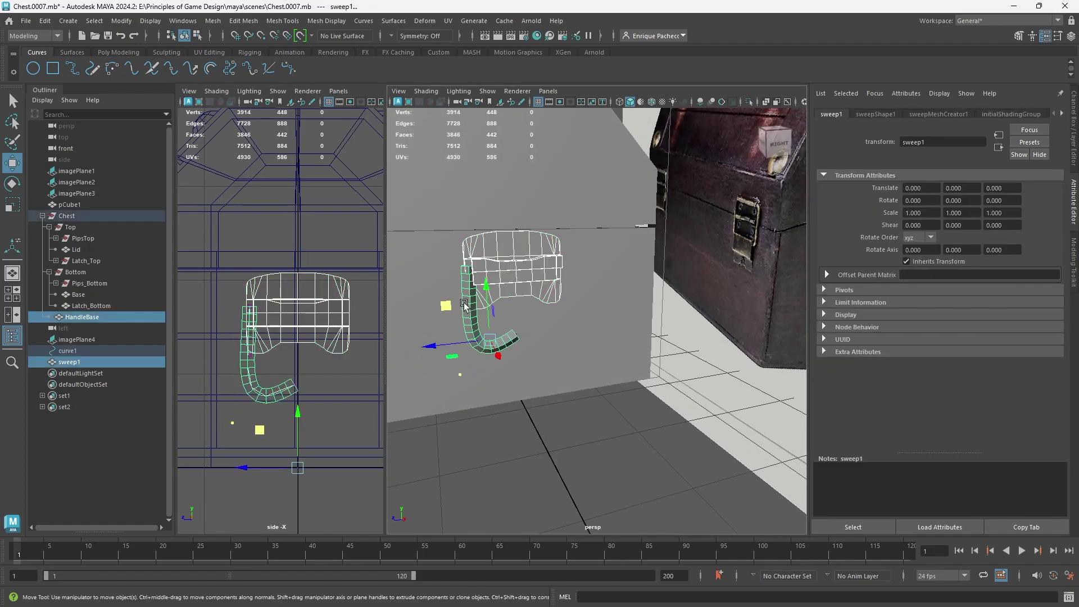
{"action": "left_click_drag", "start_coordinate": [486, 332], "coordinate": [465, 333], "text": "alt"}
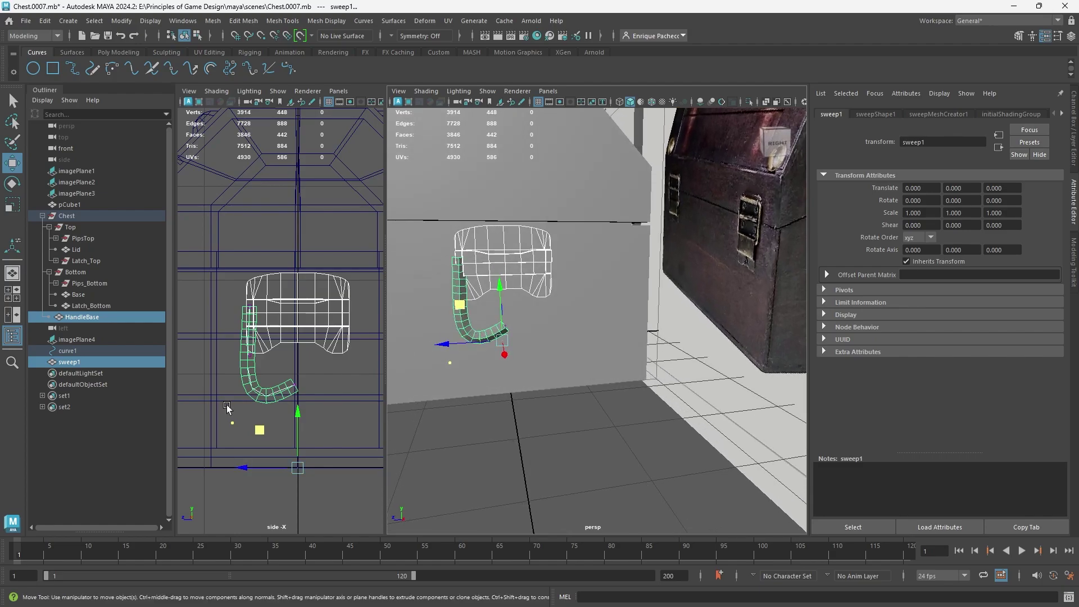
{"action": "left_click", "coordinate": [263, 400]}
{"action": "left_click", "coordinate": [922, 113]}
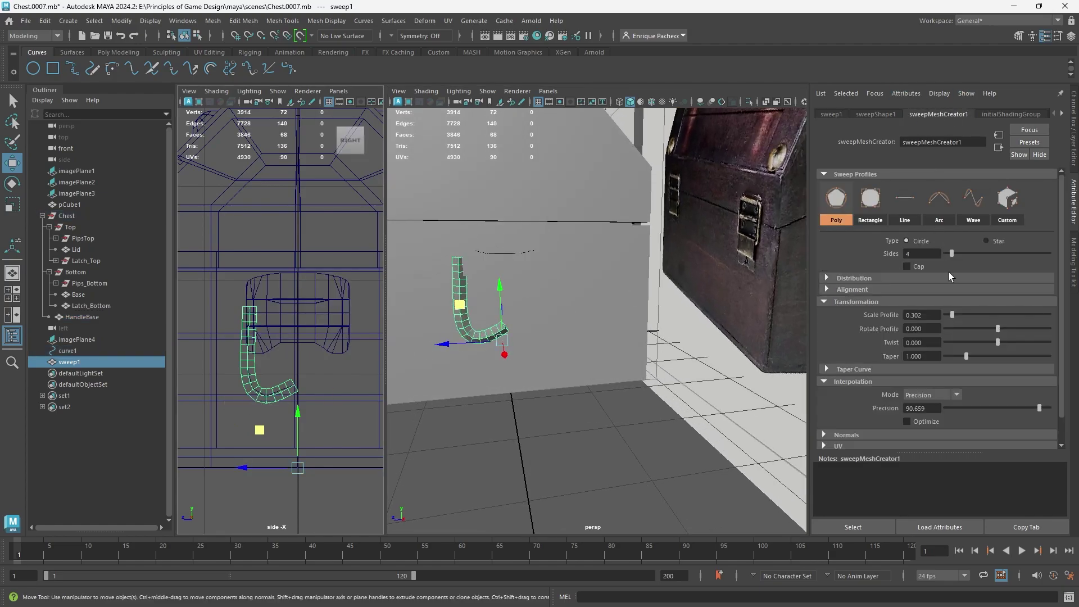
{"action": "left_click_drag", "start_coordinate": [951, 315], "coordinate": [949, 318]}
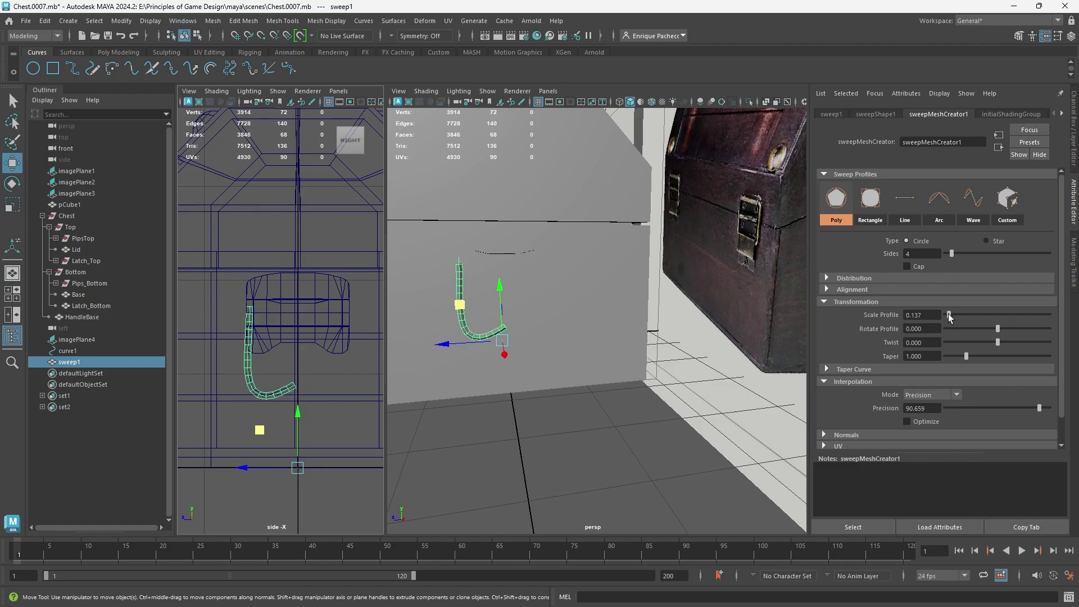
Step: Delete the construction history of sweep1
{"action": "left_click_drag", "start_coordinate": [738, 347], "coordinate": [604, 303], "text": "alt"}
{"action": "key", "text": "f"}
{"action": "scroll", "coordinate": [490, 293], "scroll_direction": "up", "scroll_amount": 3}
{"action": "middle_click_drag", "start_coordinate": [505, 288], "coordinate": [524, 284], "text": "alt"}
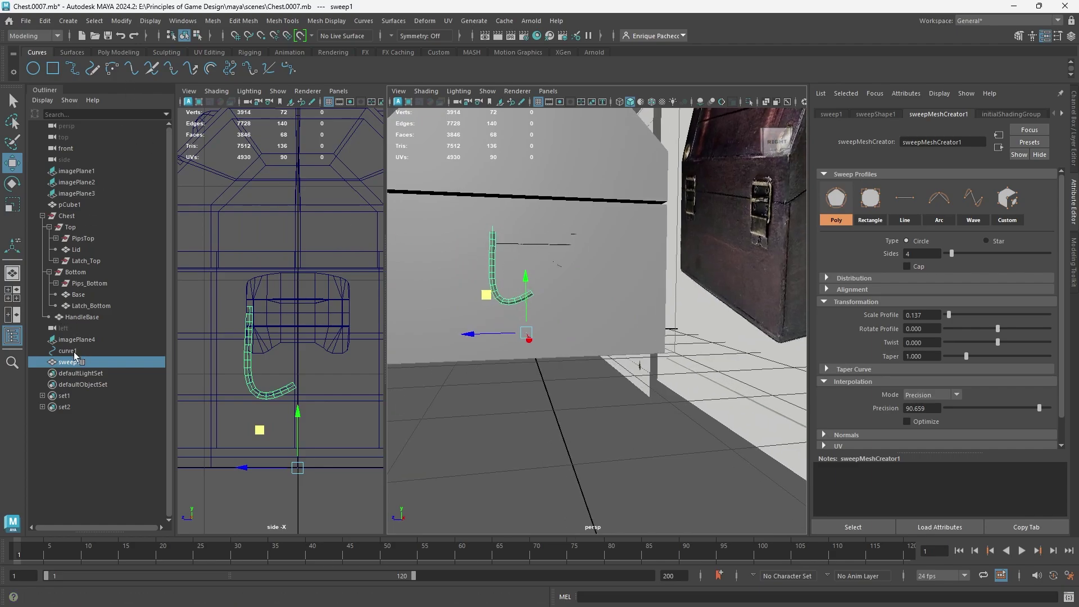
{"action": "left_click", "coordinate": [85, 364]}
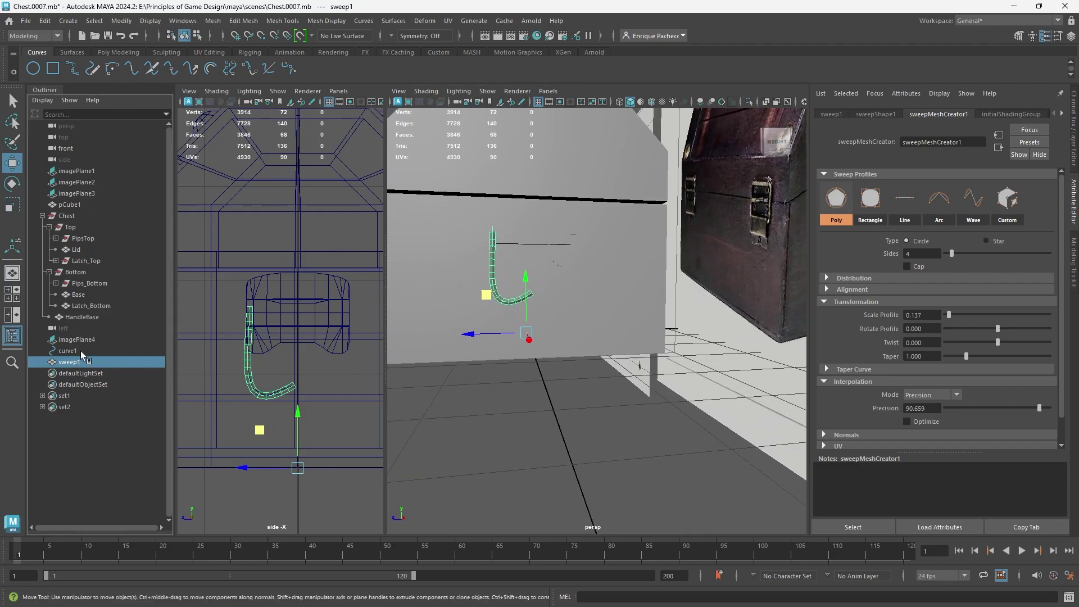
{"action": "left_click", "coordinate": [44, 21]}
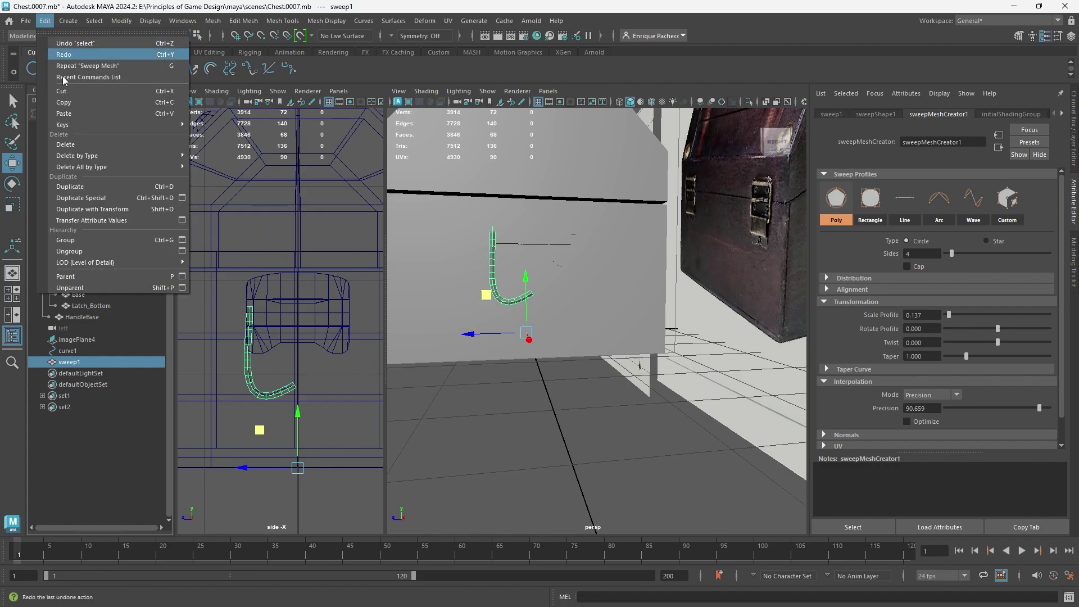
{"action": "mouse_move", "coordinate": [81, 160]}
{"action": "left_click", "coordinate": [216, 155]}
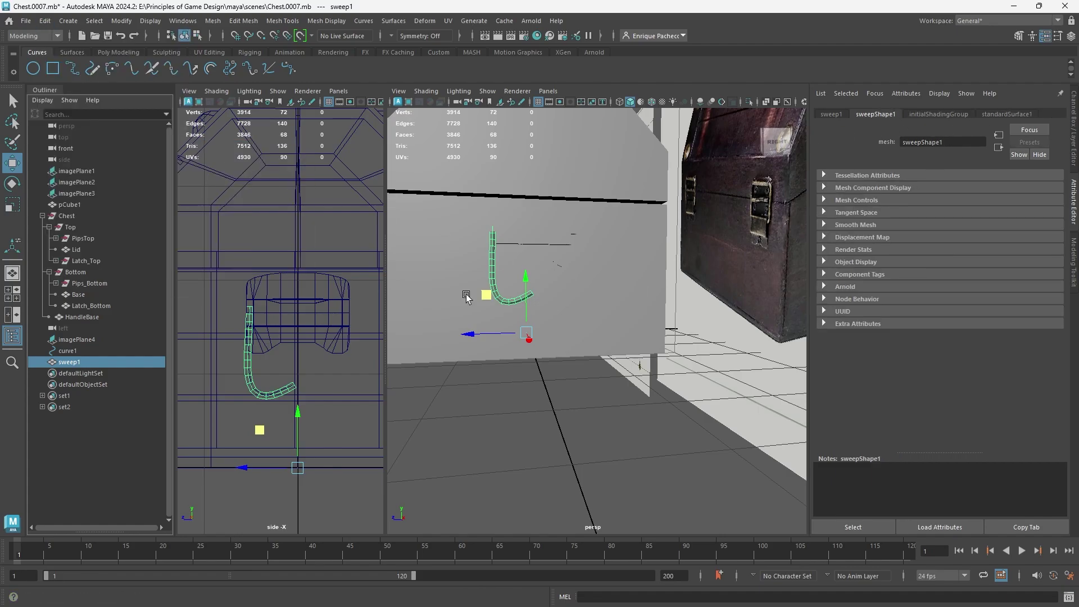
{"action": "left_click_drag", "start_coordinate": [301, 380], "coordinate": [391, 404], "text": "alt"}
{"action": "left_click_drag", "start_coordinate": [450, 354], "coordinate": [533, 369], "text": "alt"}
{"action": "key", "text": "ctrl+z"}
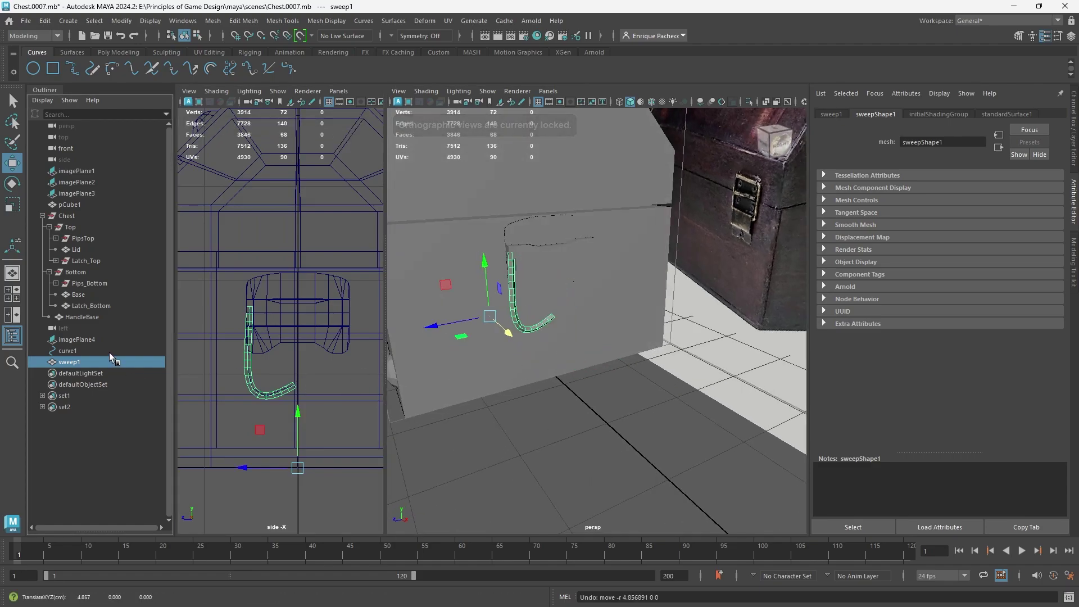
Step: Check that curve1 moves independently of the sweep mesh and delete curve1
{"action": "left_click", "coordinate": [106, 351]}
{"action": "left_click_drag", "start_coordinate": [536, 295], "coordinate": [489, 302]}
{"action": "middle_click_drag", "start_coordinate": [489, 303], "coordinate": [509, 331]}
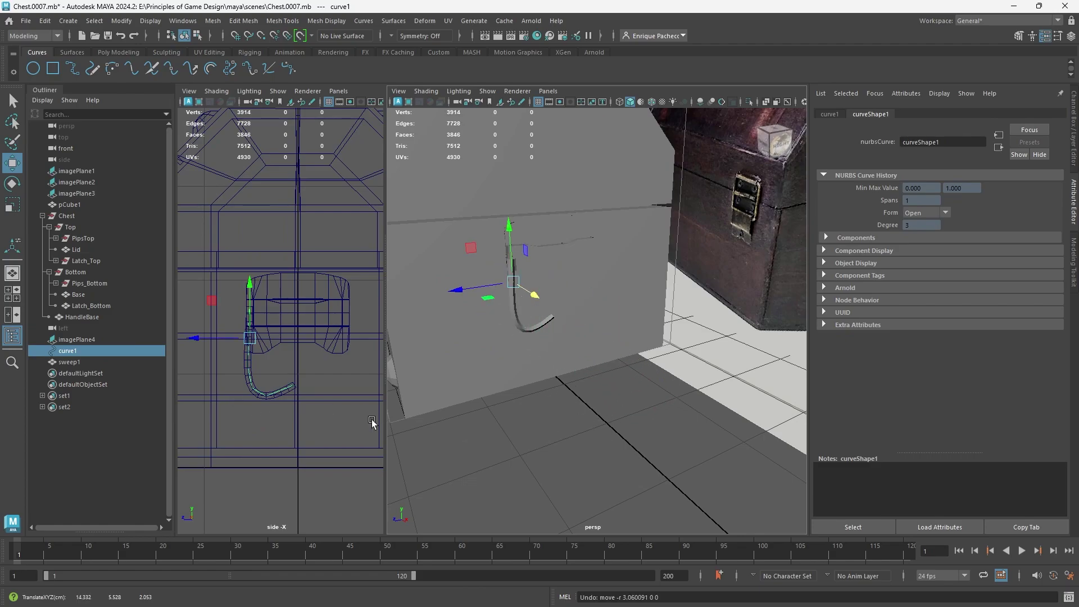
{"action": "key", "text": "Delete"}
Step: Delete the faces of sweep1's upper straight section, leaving only the bend and the lower end
{"action": "left_click", "coordinate": [514, 301]}
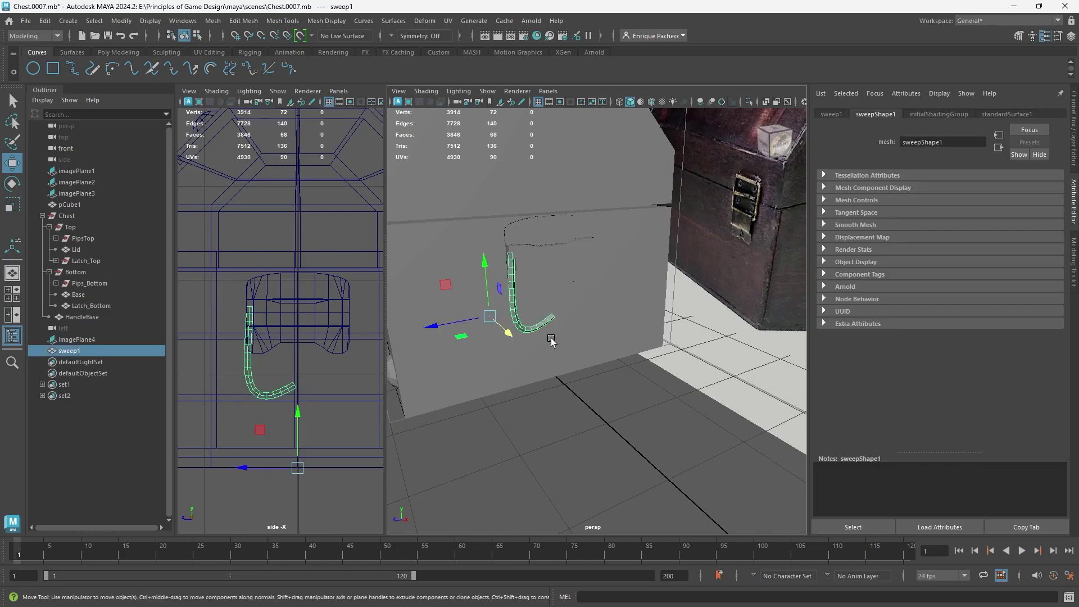
{"action": "left_click_drag", "start_coordinate": [551, 270], "coordinate": [585, 397], "text": "alt"}
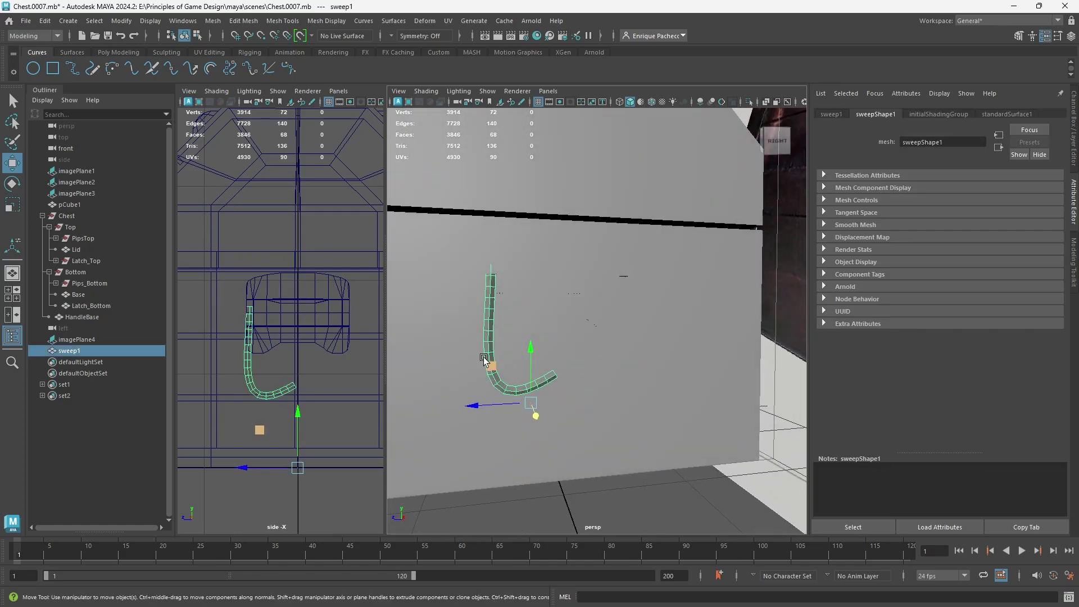
{"action": "left_click_drag", "start_coordinate": [514, 376], "coordinate": [563, 403], "text": "alt"}
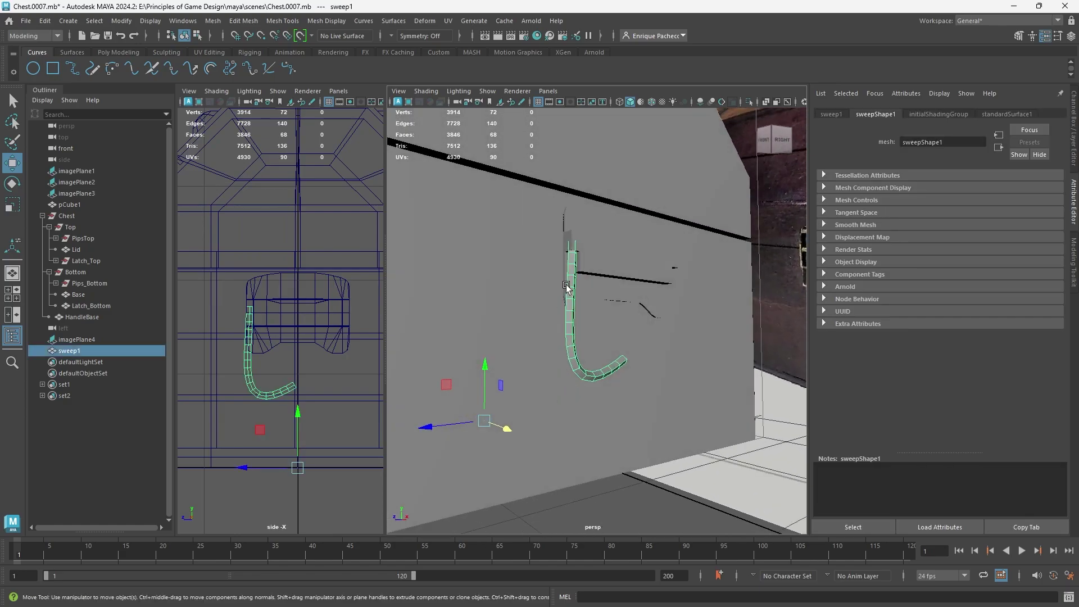
{"action": "left_click_drag", "start_coordinate": [567, 288], "coordinate": [508, 298], "text": "alt"}
{"action": "right_click_drag", "start_coordinate": [508, 298], "coordinate": [504, 318]}
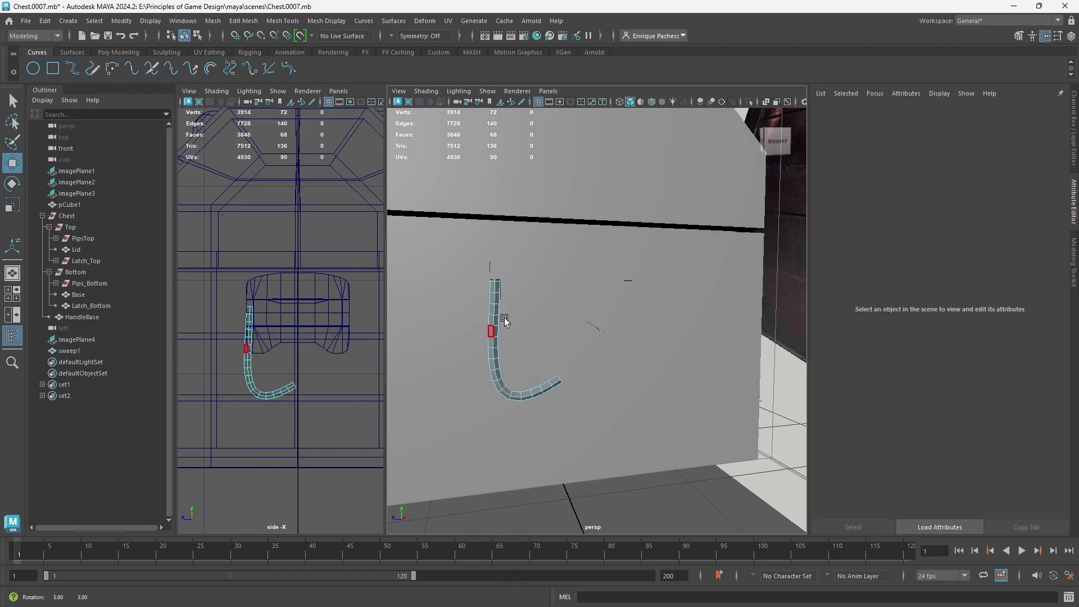
{"action": "left_click_drag", "start_coordinate": [504, 318], "coordinate": [458, 234], "text": "alt"}
{"action": "left_click_drag", "start_coordinate": [492, 286], "coordinate": [535, 288], "text": "alt"}
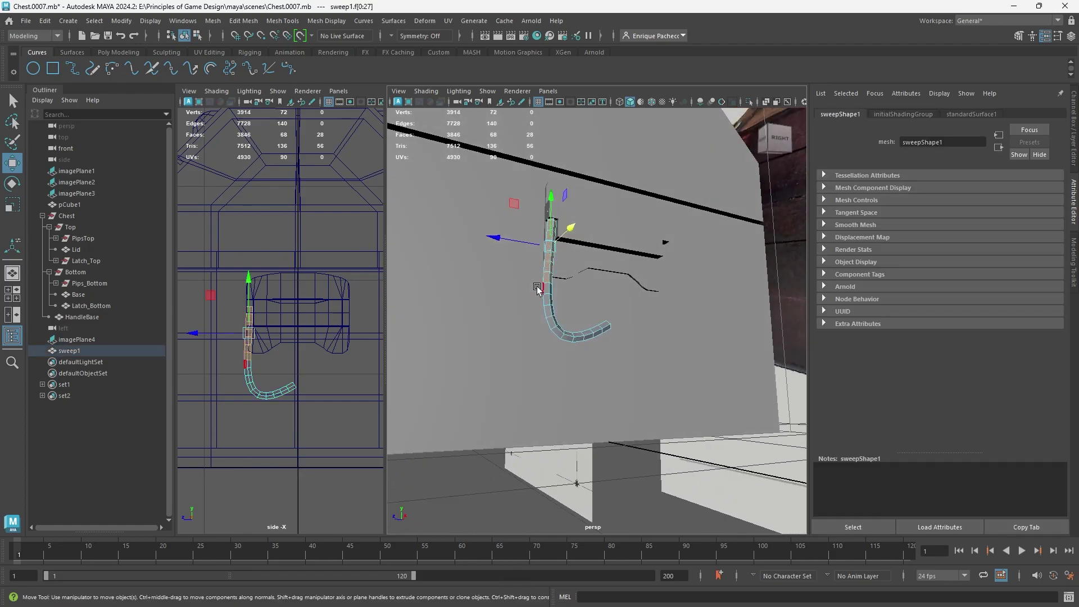
{"action": "key", "text": "Delete"}
Step: Extrude sweep1's open upper edge loop straight up to about Y 6.087 to rebuild the shaft as one long segment
{"action": "right_click", "coordinate": [551, 284]}
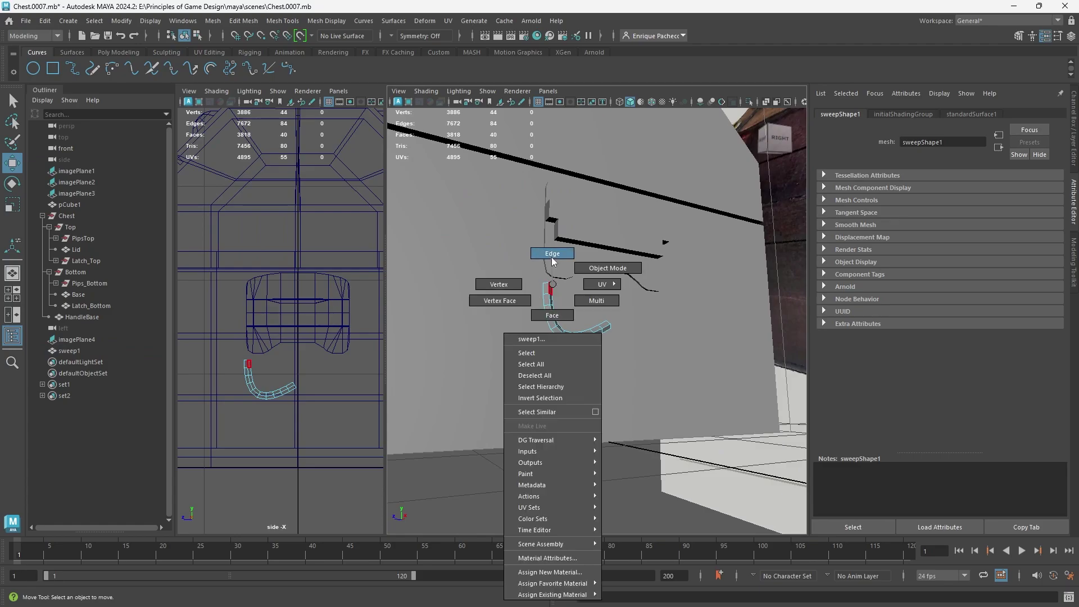
{"action": "scroll", "coordinate": [551, 288], "scroll_direction": "up", "scroll_amount": 3}
{"action": "double_click", "coordinate": [512, 258]}
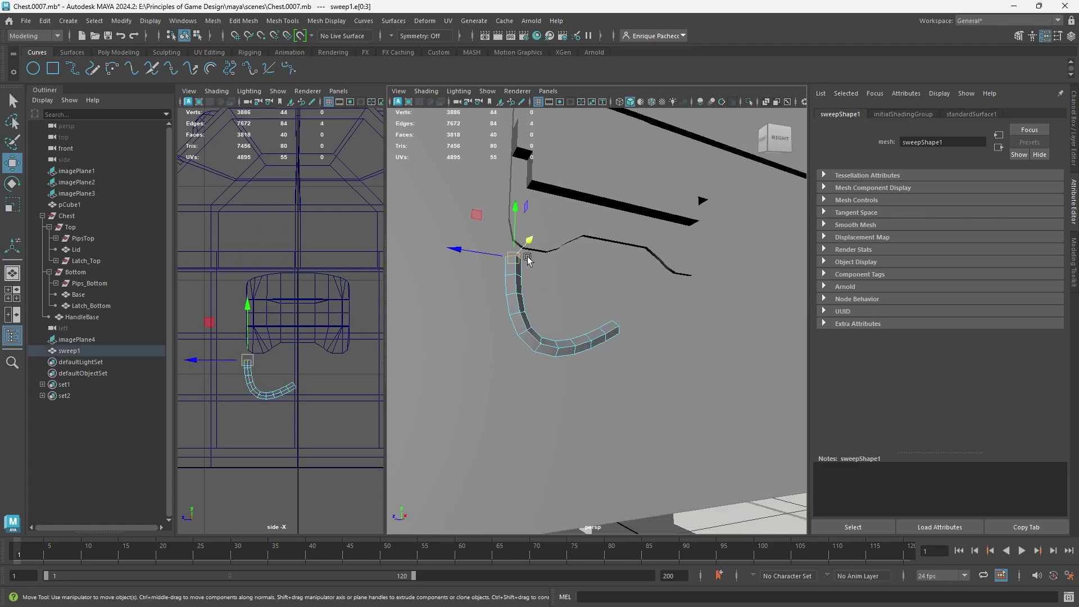
{"action": "left_click_drag", "start_coordinate": [514, 204], "coordinate": [514, 125], "text": "shift"}
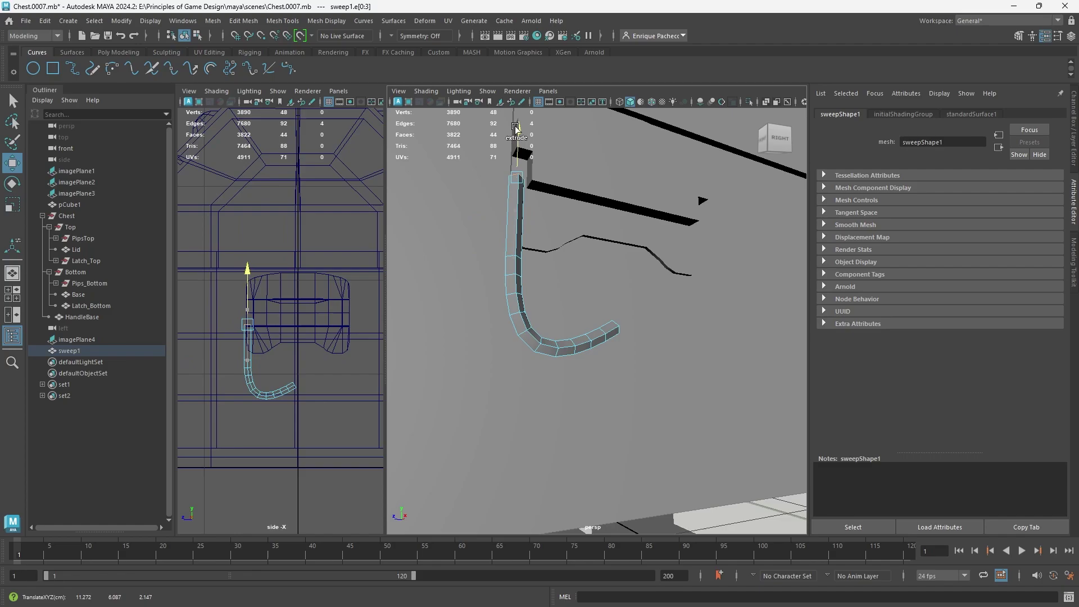
{"action": "left_click_drag", "start_coordinate": [533, 171], "coordinate": [479, 219], "text": "alt"}
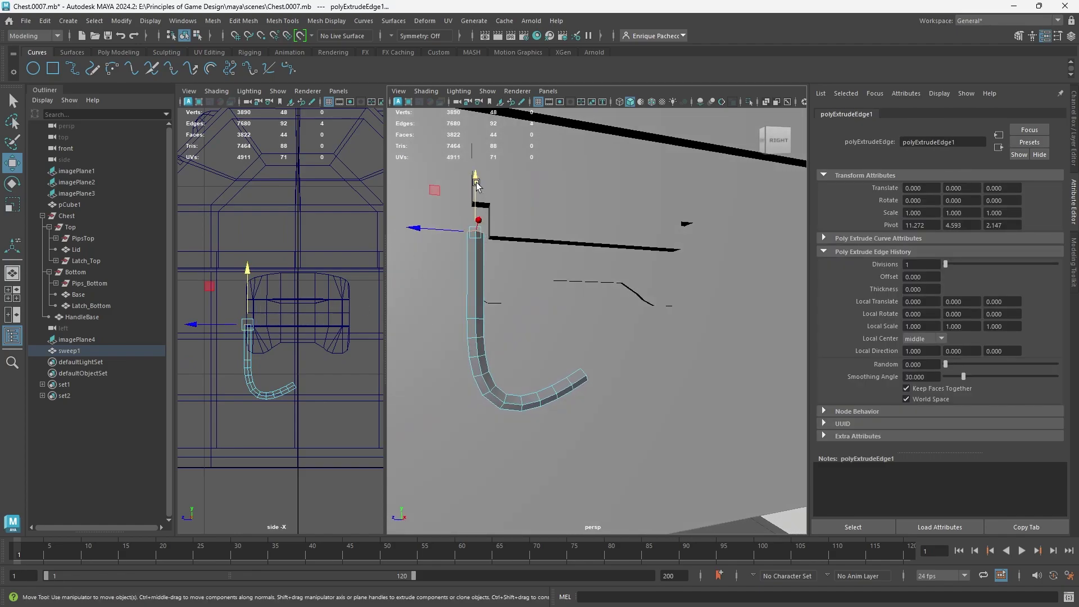
{"action": "left_click_drag", "start_coordinate": [500, 224], "coordinate": [583, 233], "text": "alt"}
{"action": "right_click_drag", "start_coordinate": [583, 234], "coordinate": [677, 263], "text": "alt"}
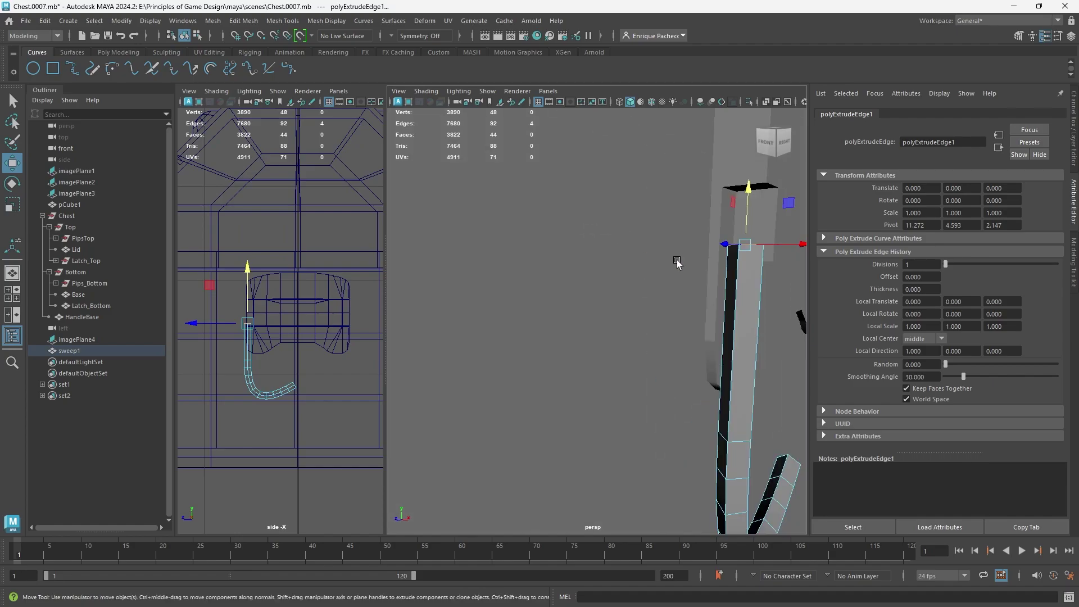
{"action": "middle_click_drag", "start_coordinate": [795, 296], "coordinate": [693, 329], "text": "alt"}
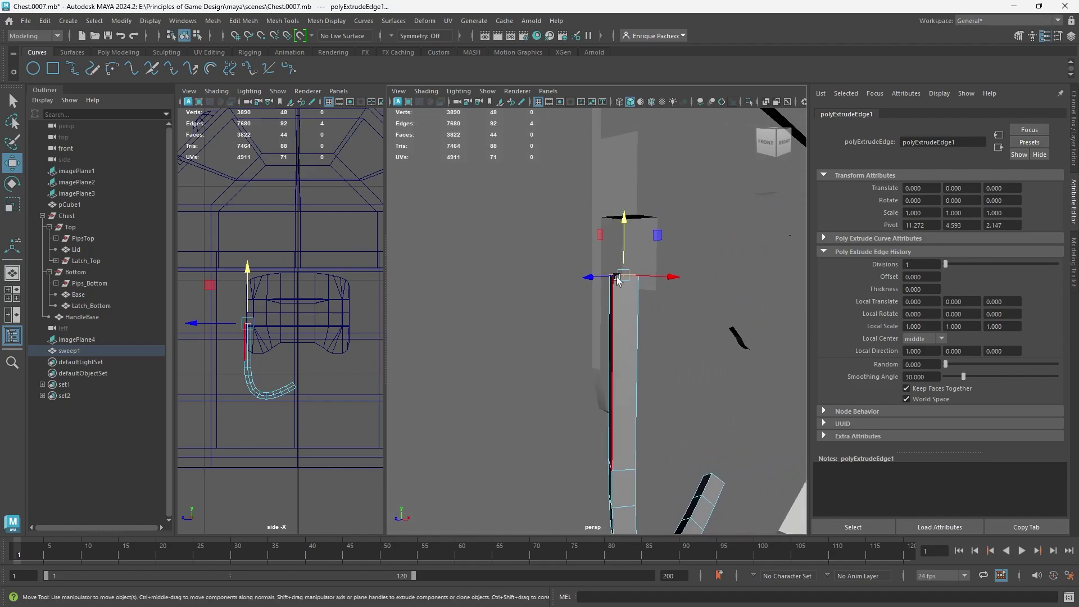
Step: Delete one cross-section edge loop between sweep1's lower bend and its angled free end
{"action": "left_click_drag", "start_coordinate": [634, 241], "coordinate": [568, 355], "text": "alt"}
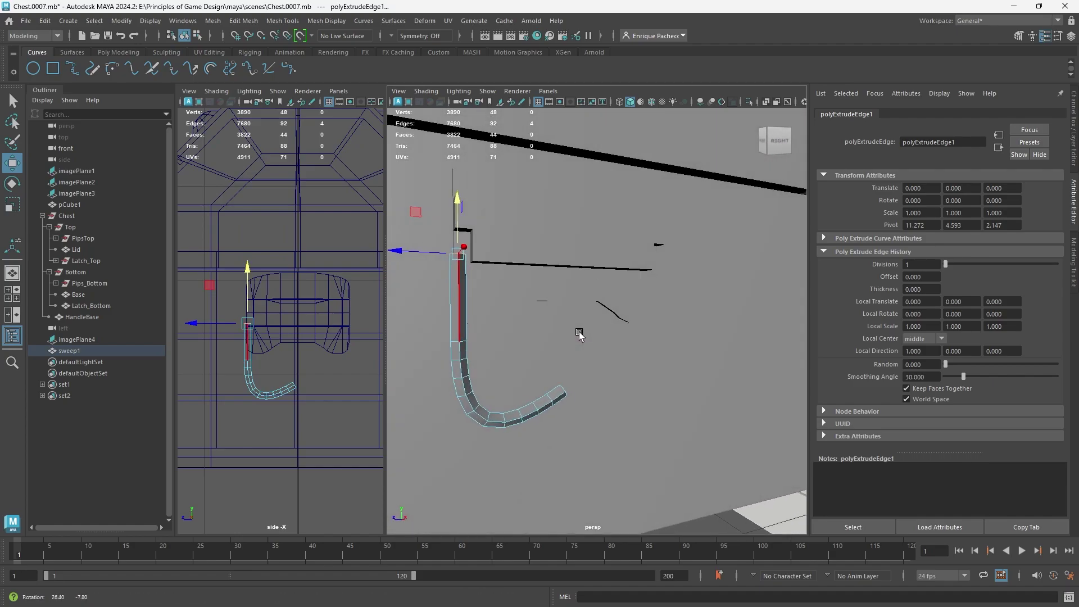
{"action": "left_click_drag", "start_coordinate": [470, 392], "coordinate": [455, 386], "text": "alt"}
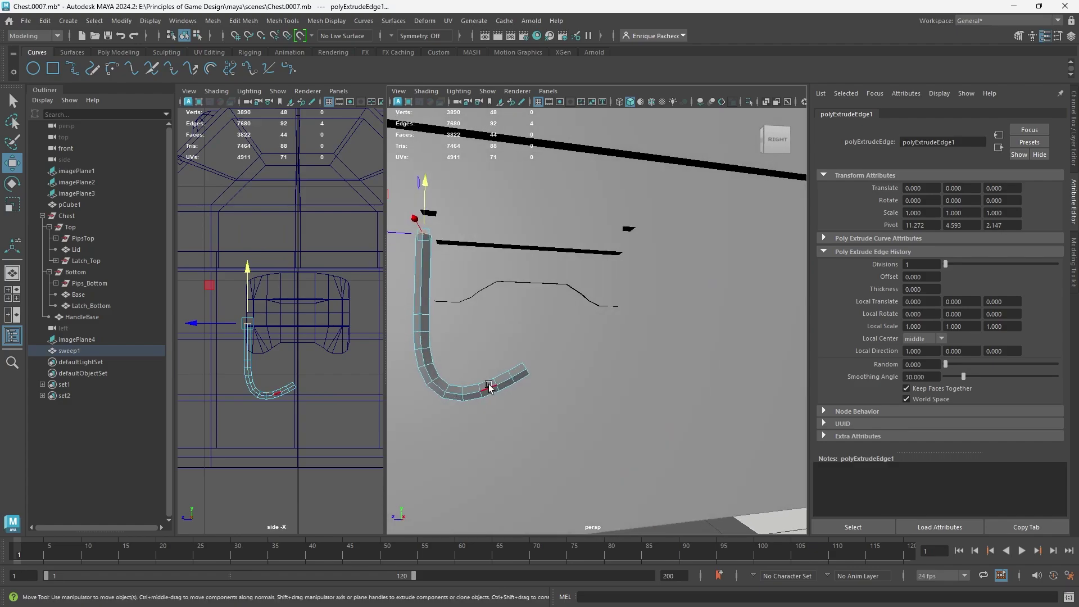
{"action": "left_click", "coordinate": [497, 384]}
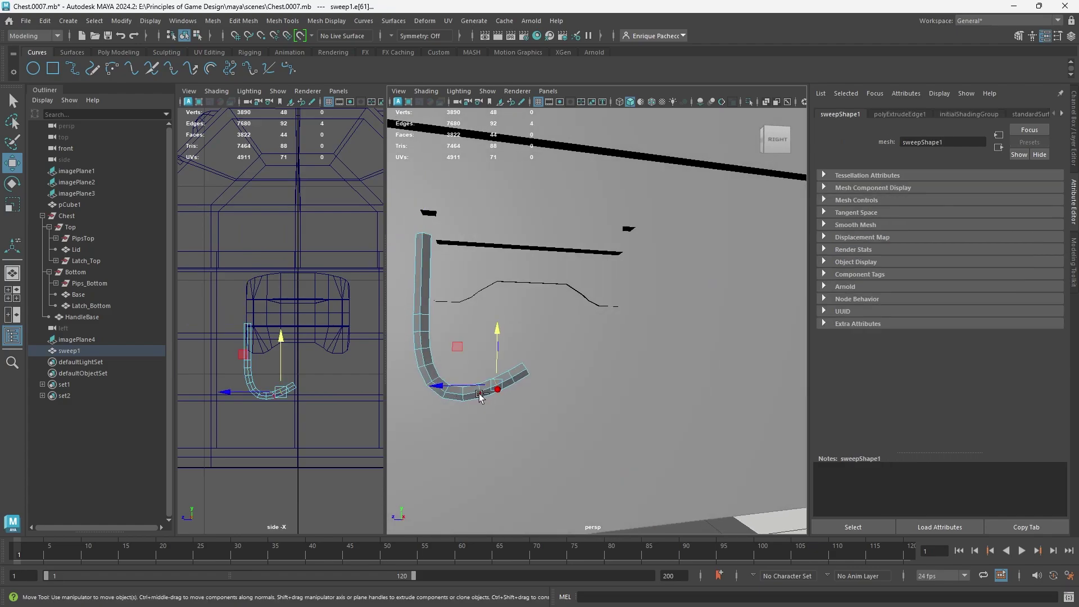
{"action": "key", "text": "ctrl+Delete"}
Step: Try deleting another edge loop on the bend below the straight shaft, preview sweep1 smoothed, and restore the loop and unsmoothed display
{"action": "double_click", "coordinate": [427, 364]}
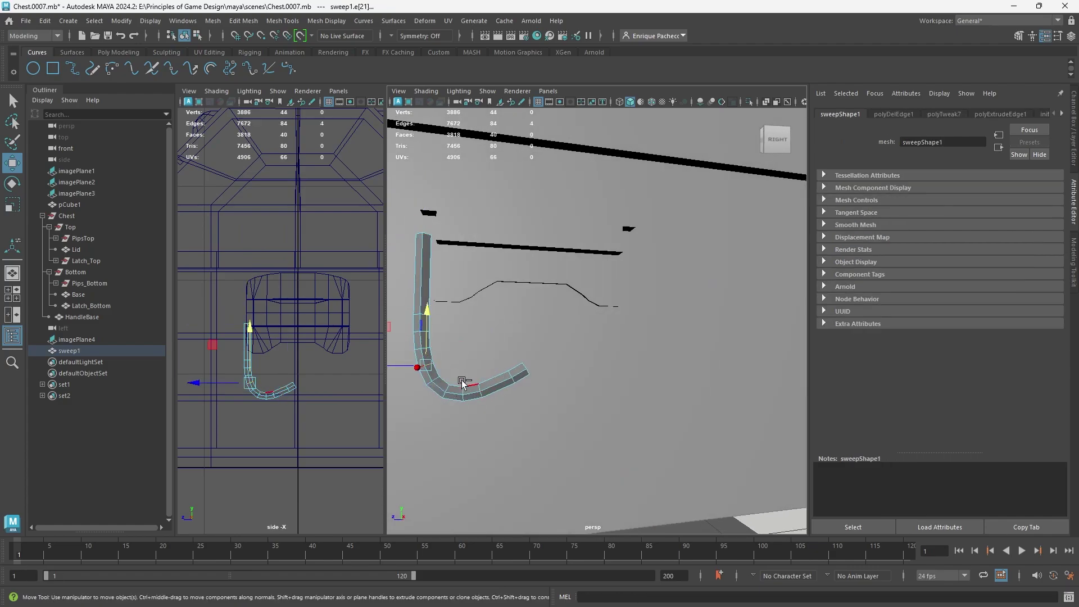
{"action": "key", "text": "ctrl+Delete"}
{"action": "key", "text": "3"}
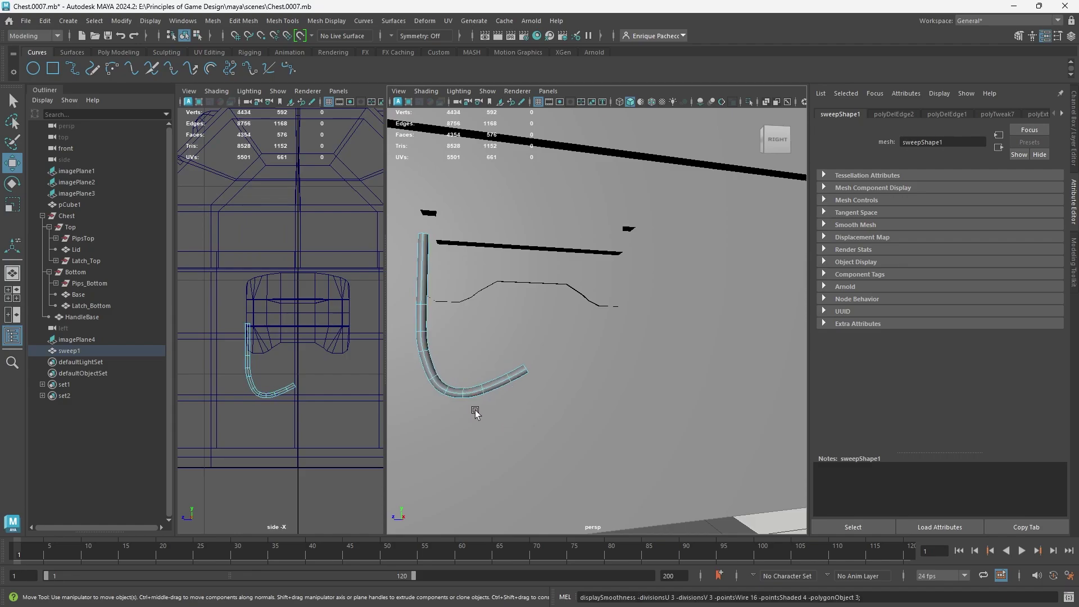
{"action": "key", "text": "ctrl+z"}
{"action": "key", "text": "2"}
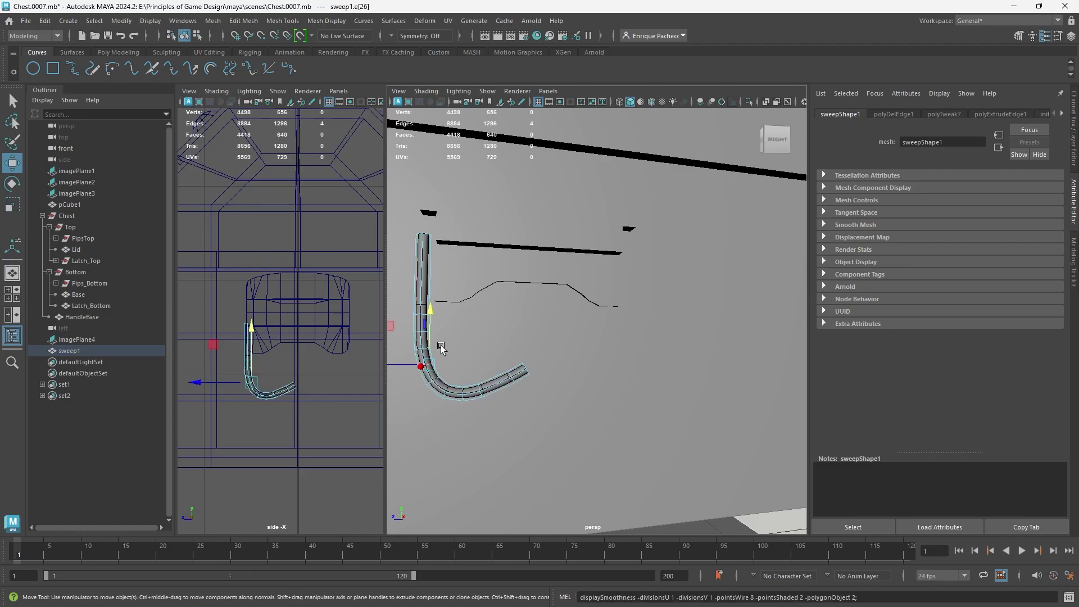
{"action": "key", "text": "1"}
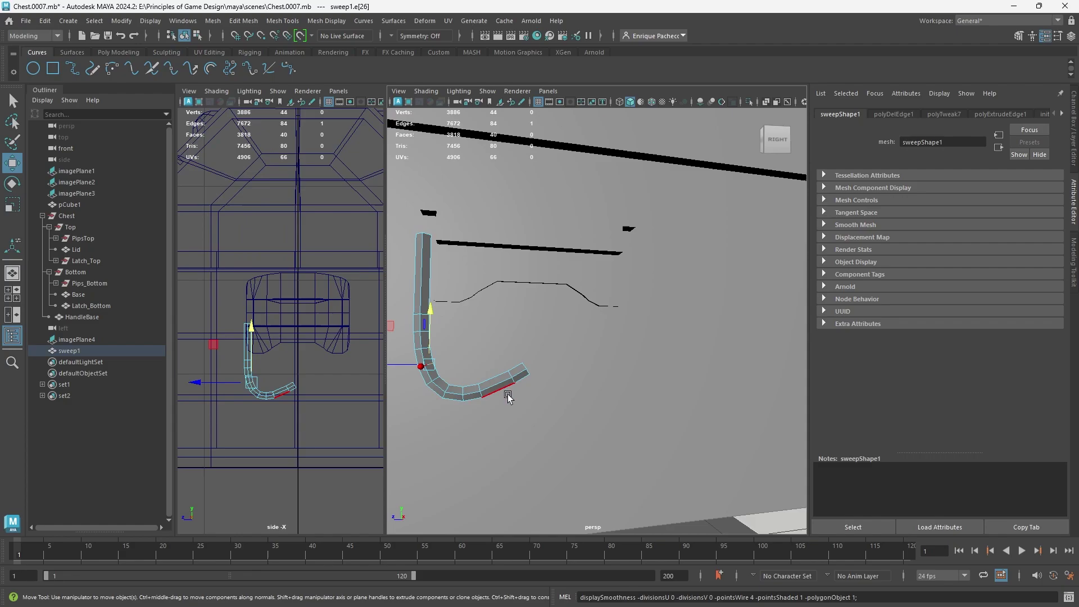
Step: Extrude the open edge loop at the top of sweep1's shaft straight up to about Y 6.395
{"action": "right_click_drag", "start_coordinate": [511, 286], "coordinate": [532, 304]}
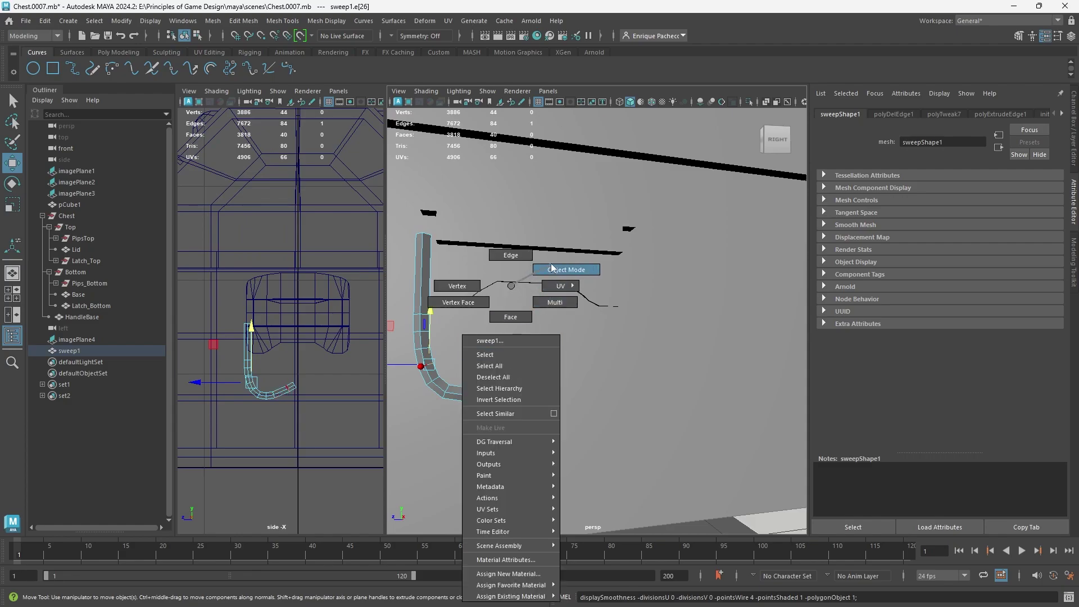
{"action": "right_click_drag", "start_coordinate": [553, 269], "coordinate": [554, 270]}
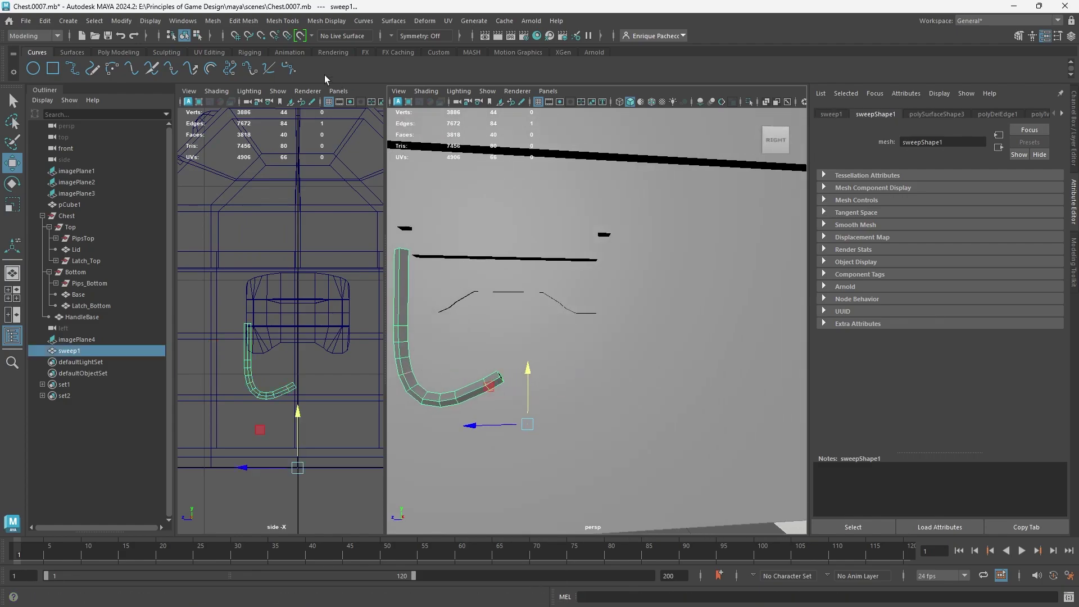
{"action": "scroll", "coordinate": [392, 258], "scroll_direction": "up", "scroll_amount": 4}
{"action": "middle_click_drag", "start_coordinate": [390, 254], "coordinate": [627, 303], "text": "alt"}
{"action": "middle_click_drag", "start_coordinate": [571, 229], "coordinate": [551, 245], "text": "alt"}
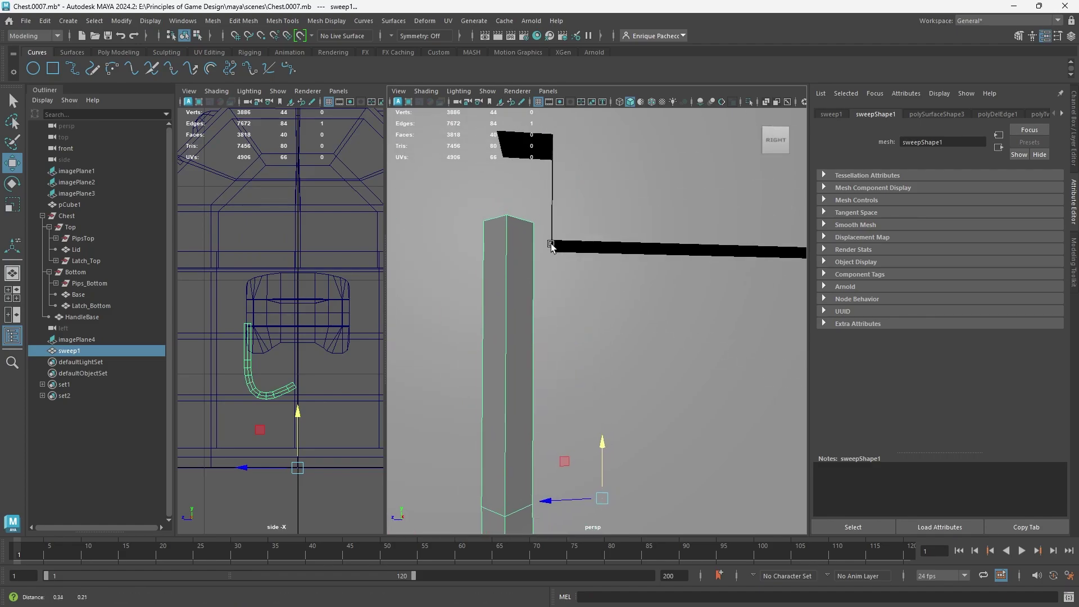
{"action": "left_click_drag", "start_coordinate": [551, 245], "coordinate": [544, 280], "text": "alt"}
{"action": "right_click_drag", "start_coordinate": [543, 278], "coordinate": [545, 231]}
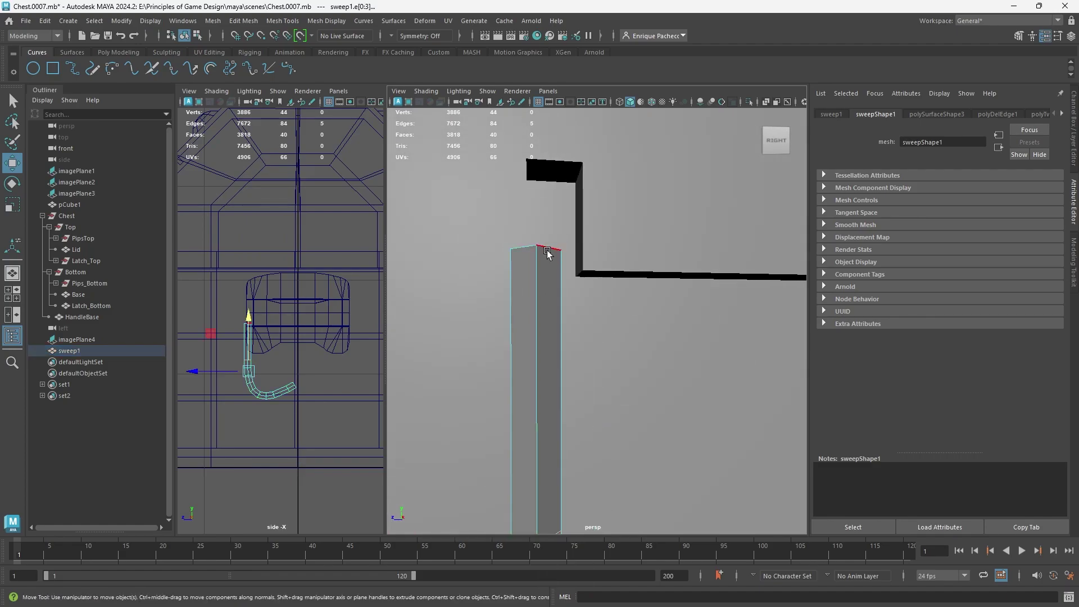
{"action": "left_click", "coordinate": [547, 250]}
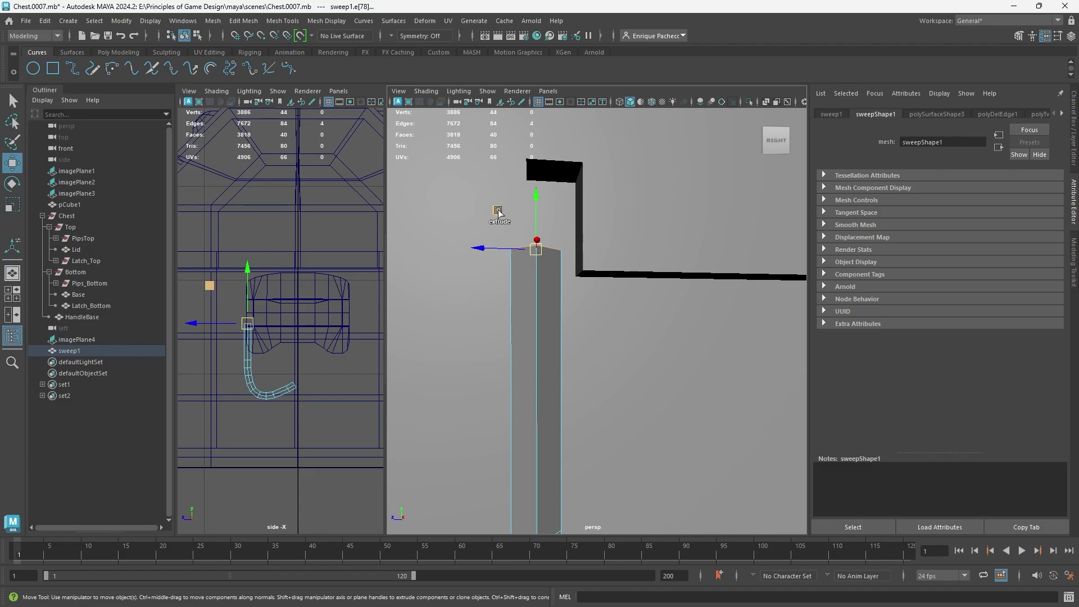
{"action": "left_click_drag", "start_coordinate": [536, 225], "coordinate": [536, 183], "text": "shift"}
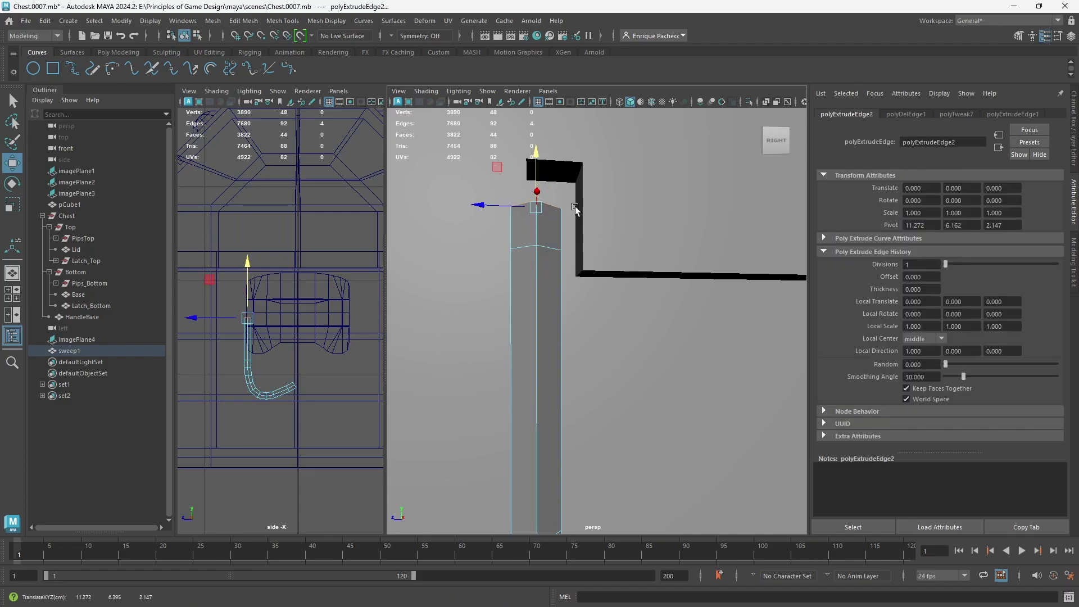
Step: Rotate the extruded top loop to stand vertically and extrude it horizontally toward the middle of the backing plate
{"action": "key", "text": "e"}
{"action": "left_click_drag", "start_coordinate": [583, 232], "coordinate": [528, 273]}
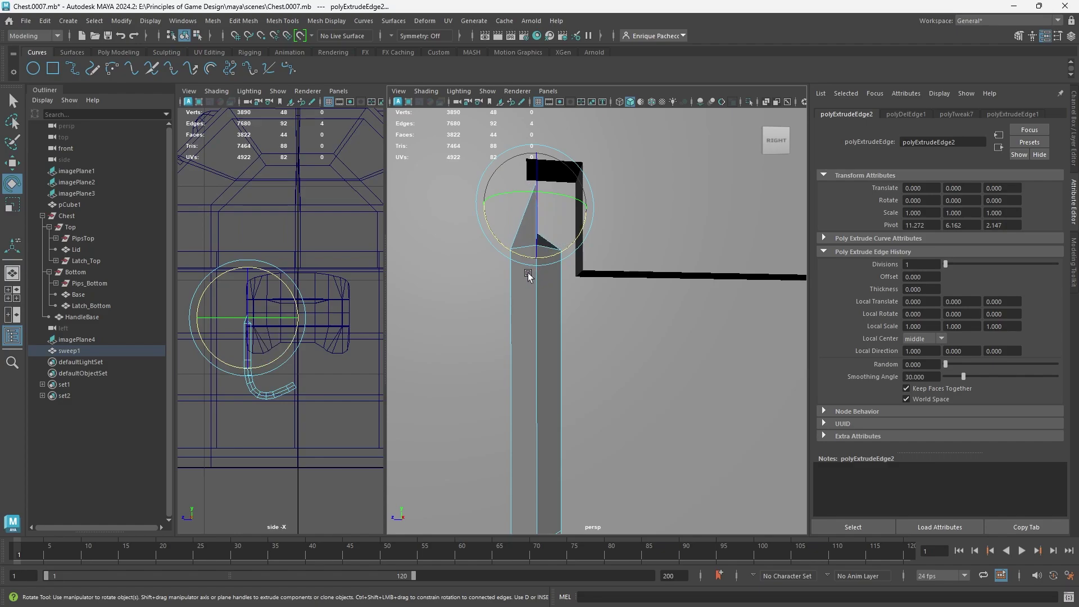
{"action": "key", "text": "w"}
{"action": "left_click_drag", "start_coordinate": [482, 206], "coordinate": [534, 204], "text": "shift"}
Step: Move the faces of the new horizontal end section along Z, a little farther toward the middle of the backing plate
{"action": "right_click_drag", "start_coordinate": [565, 217], "coordinate": [562, 232]}
{"action": "left_click", "coordinate": [562, 225]}
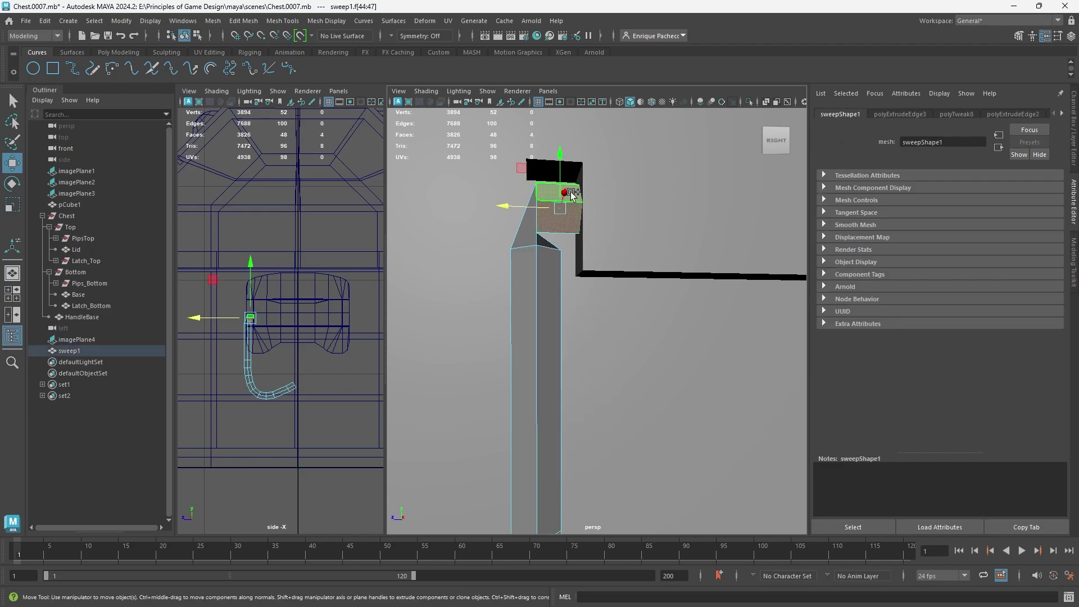
{"action": "left_click_drag", "start_coordinate": [526, 208], "coordinate": [544, 210]}
{"action": "left_click_drag", "start_coordinate": [589, 265], "coordinate": [631, 277], "text": "alt"}
{"action": "scroll", "coordinate": [631, 277], "scroll_direction": "down", "scroll_amount": 5}
{"action": "middle_click_drag", "start_coordinate": [631, 278], "coordinate": [623, 245], "text": "alt"}
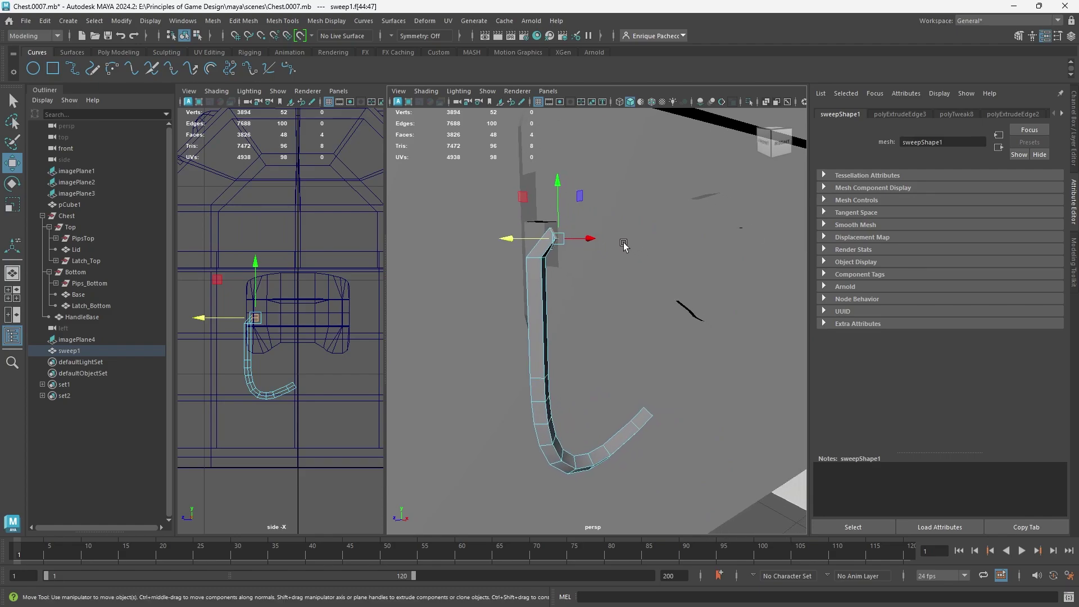
{"action": "key", "text": "f"}
{"action": "left_click_drag", "start_coordinate": [665, 275], "coordinate": [731, 272], "text": "alt"}
{"action": "scroll", "coordinate": [730, 272], "scroll_direction": "down", "scroll_amount": 5}
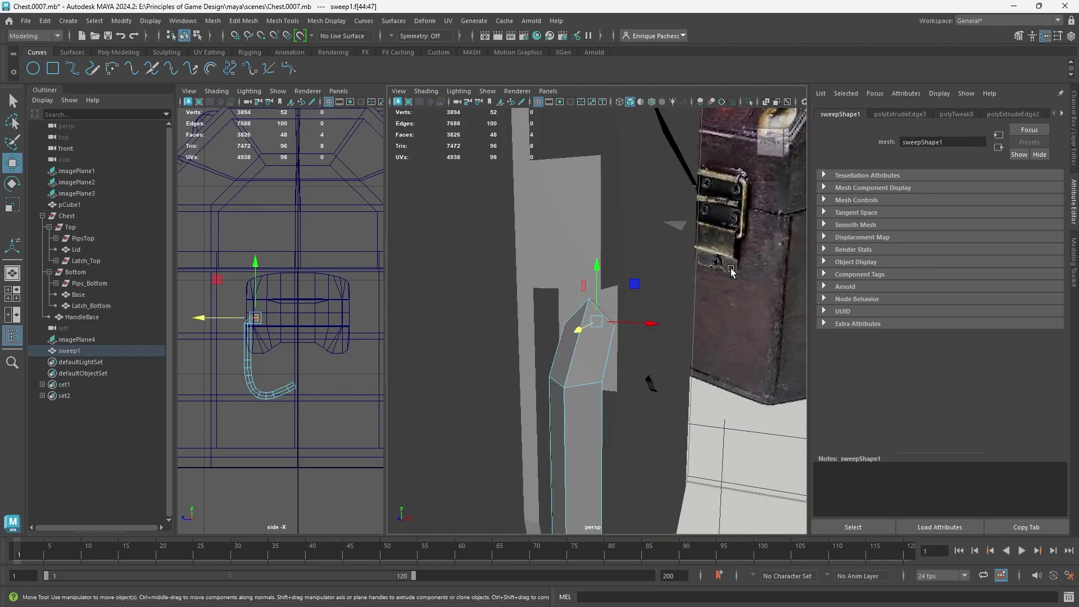
{"action": "left_click_drag", "start_coordinate": [619, 363], "coordinate": [650, 351], "text": "alt"}
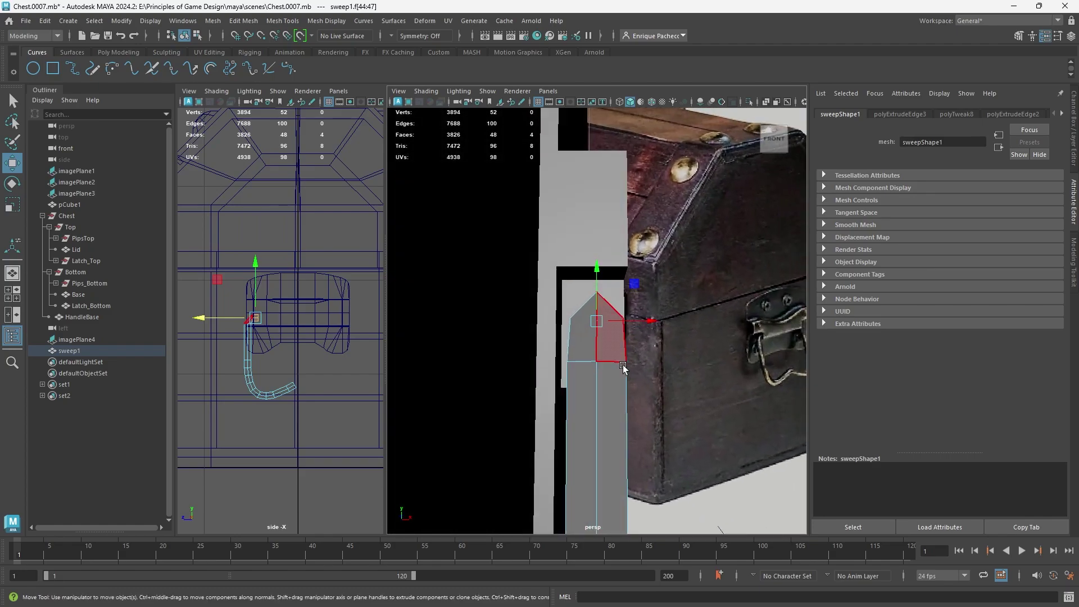
Step: Center sweep1's pivot and nudge the whole handle slightly along X to line it up with the plate's thickness
{"action": "right_click_drag", "start_coordinate": [589, 286], "coordinate": [629, 325]}
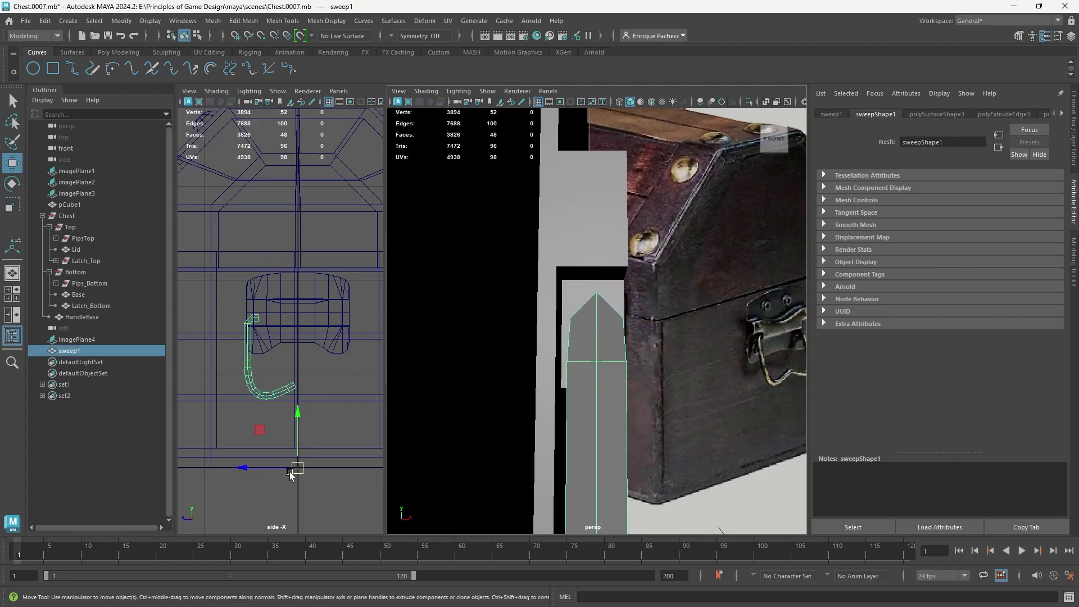
{"action": "left_click_drag", "start_coordinate": [643, 432], "coordinate": [526, 263], "text": "alt"}
{"action": "left_click", "coordinate": [122, 21]}
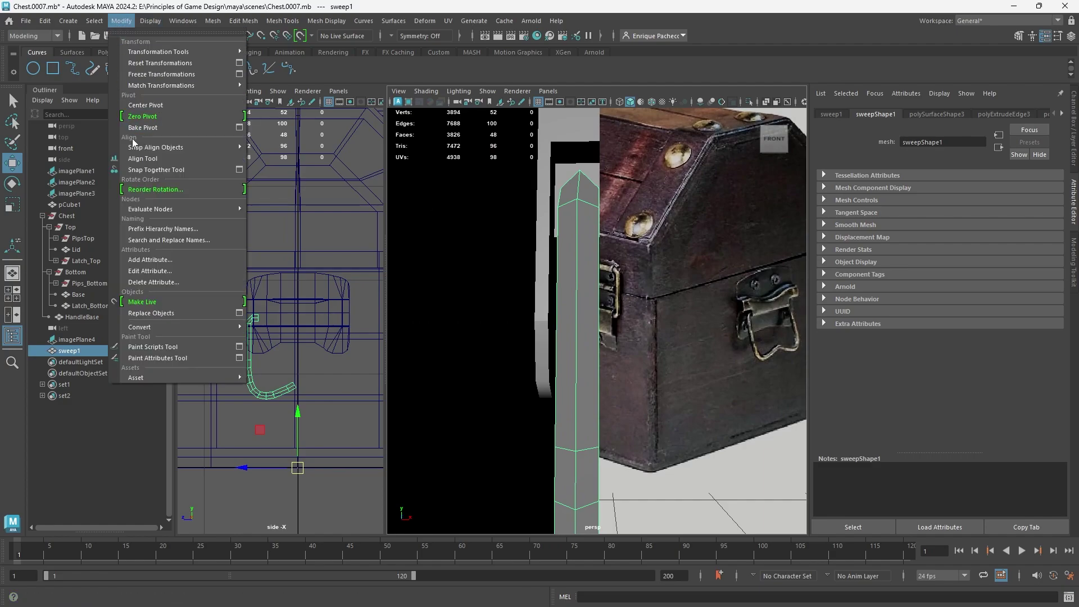
{"action": "left_click", "coordinate": [158, 102]}
{"action": "left_click_drag", "start_coordinate": [638, 408], "coordinate": [635, 409]}
{"action": "left_click_drag", "start_coordinate": [666, 327], "coordinate": [640, 330], "text": "alt"}
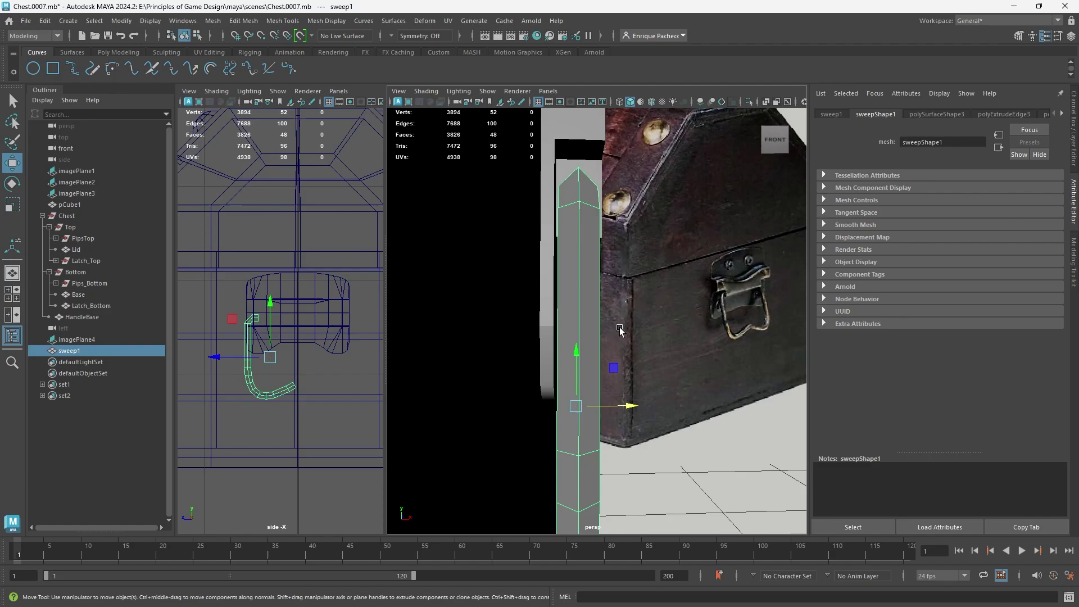
Step: Delete the ring of slanted corner faces connecting the vertical shaft to the short horizontal end section
{"action": "left_click_drag", "start_coordinate": [586, 229], "coordinate": [537, 205], "text": "alt"}
{"action": "scroll", "coordinate": [537, 202], "scroll_direction": "up", "scroll_amount": 2}
{"action": "middle_click_drag", "start_coordinate": [481, 183], "coordinate": [511, 264], "text": "alt"}
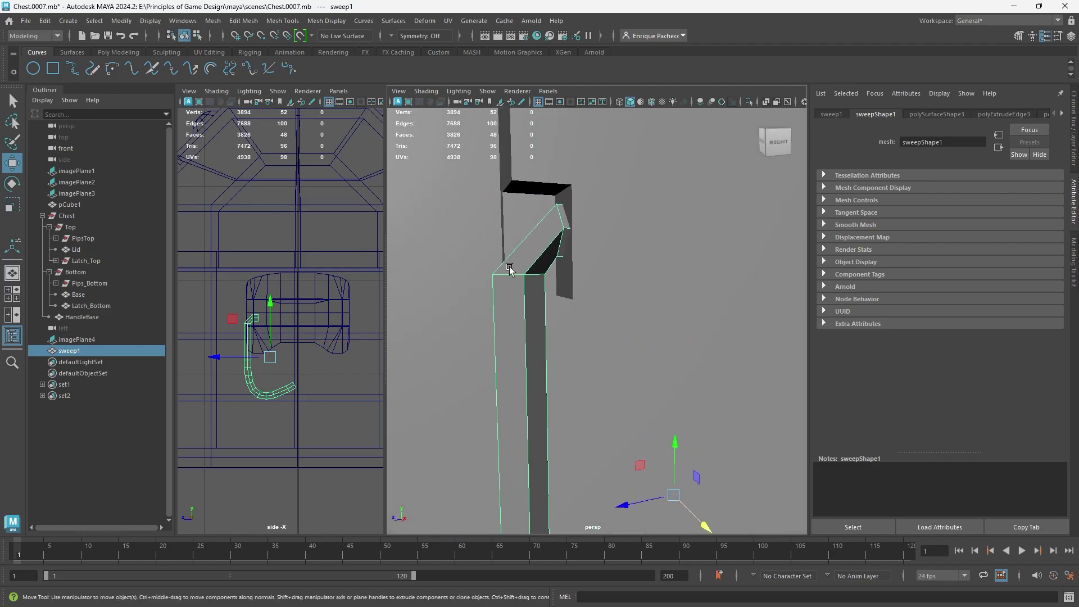
{"action": "right_click_drag", "start_coordinate": [513, 258], "coordinate": [521, 281]}
{"action": "left_click", "coordinate": [542, 253]}
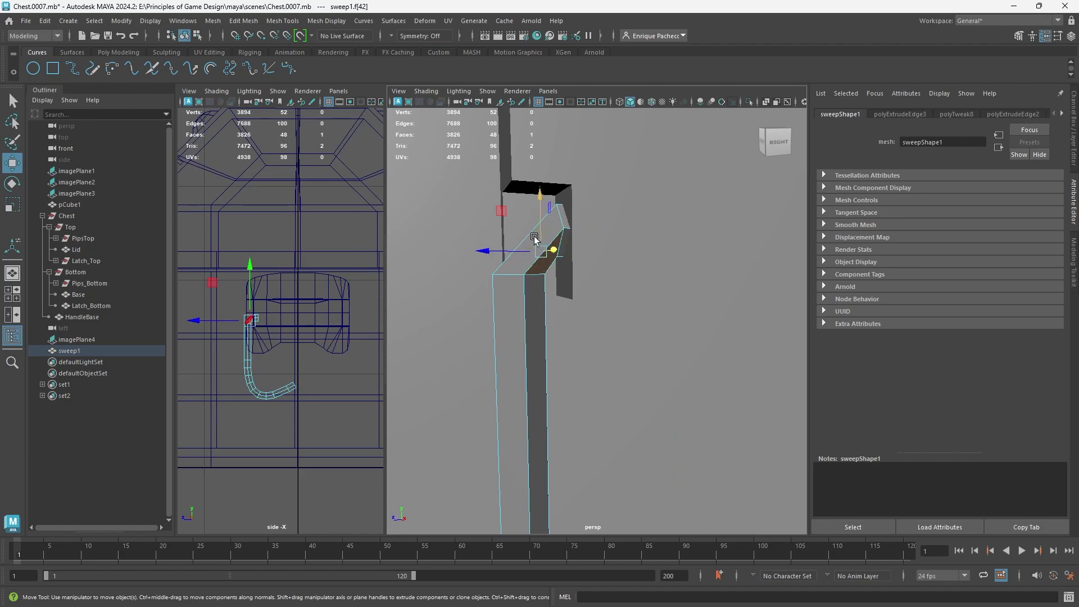
{"action": "key", "text": "q"}
{"action": "double_click", "coordinate": [535, 239], "text": "shift"}
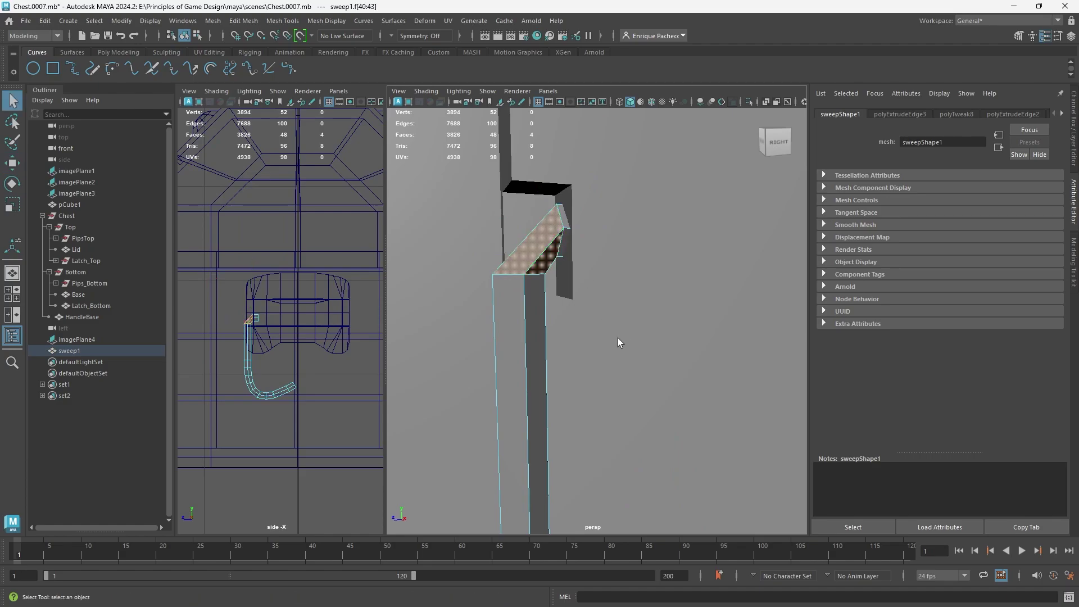
{"action": "key", "text": "Delete"}
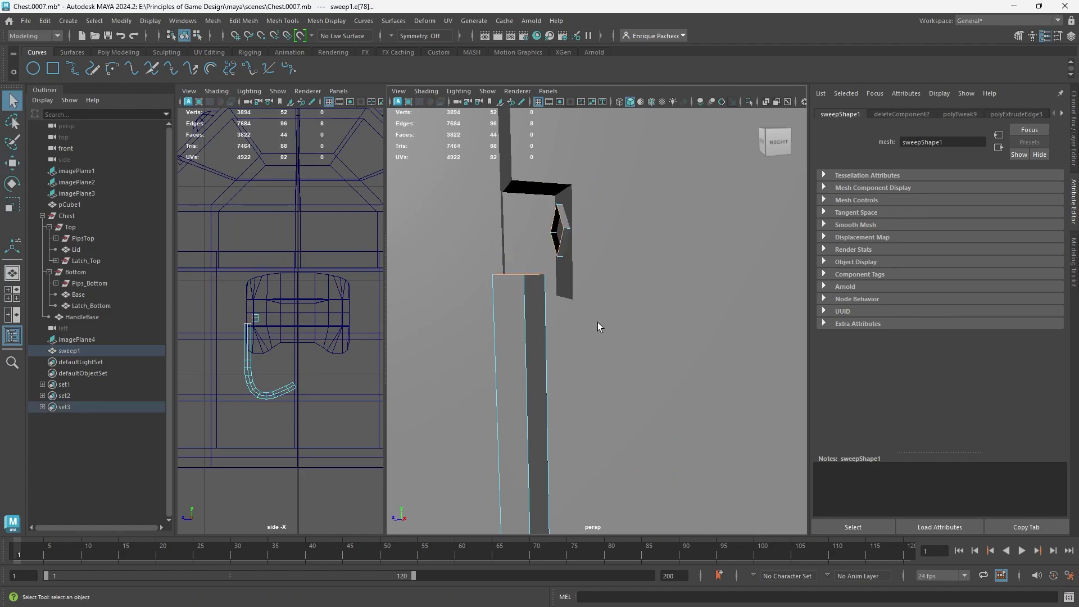
Step: Bridge the shaft's open top loop to the horizontal end's loop using the Blend curve type and 3 divisions
{"action": "left_click_drag", "start_coordinate": [554, 265], "coordinate": [588, 258], "text": "alt"}
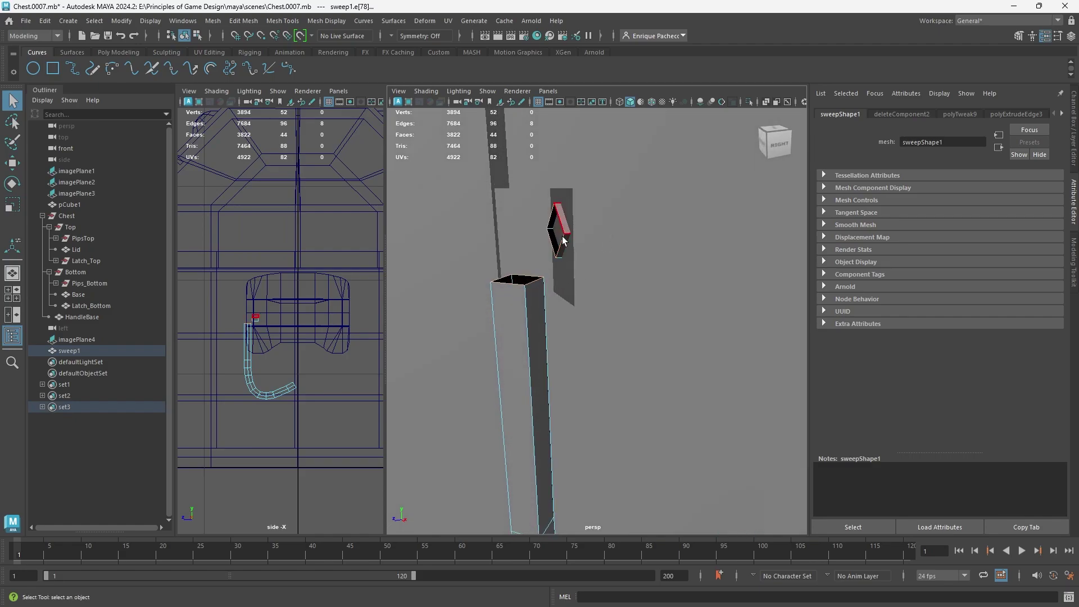
{"action": "left_click", "coordinate": [117, 52]}
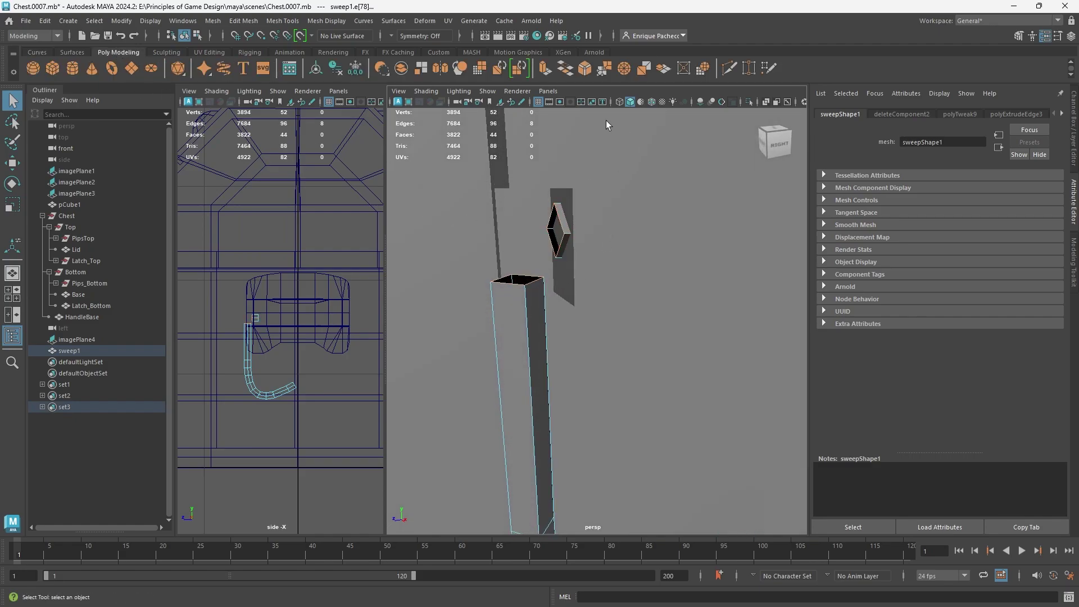
{"action": "left_click", "coordinate": [564, 70]}
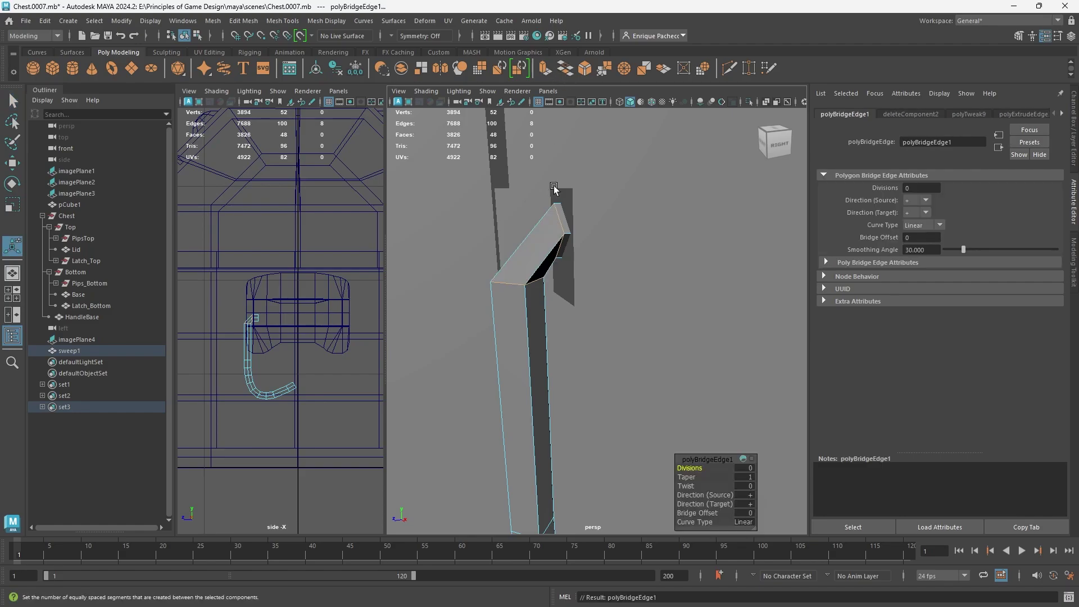
{"action": "left_click_drag", "start_coordinate": [707, 458], "coordinate": [681, 305]}
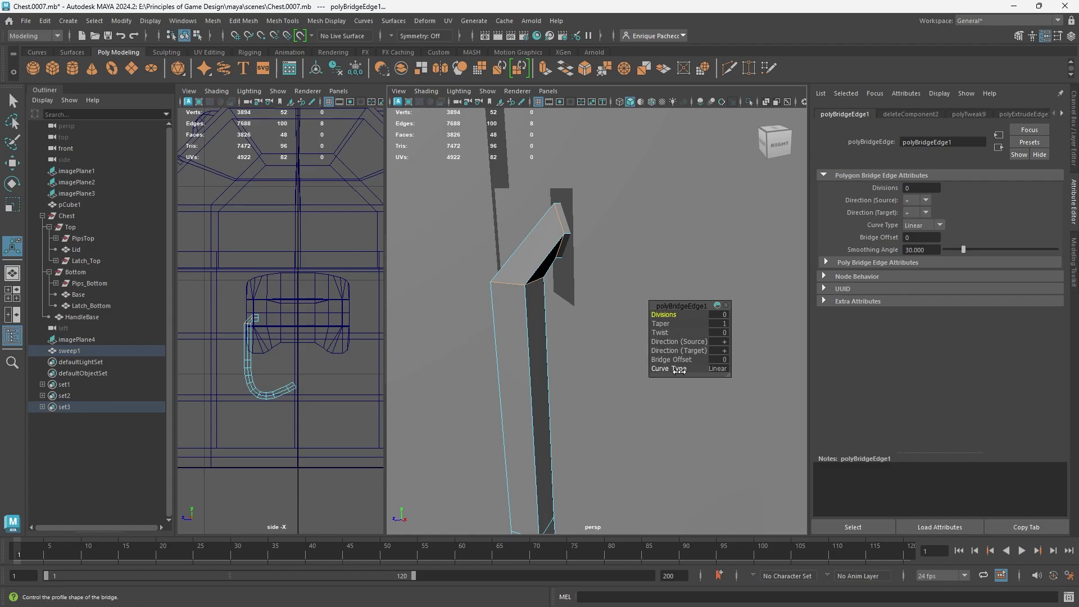
{"action": "left_click", "coordinate": [679, 369]}
{"action": "mouse_move", "coordinate": [710, 379]}
{"action": "middle_mouse_down"}
{"action": "mouse_move", "coordinate": [804, 389]}
{"action": "mouse_move", "coordinate": [713, 392]}
{"action": "middle_mouse_up"}
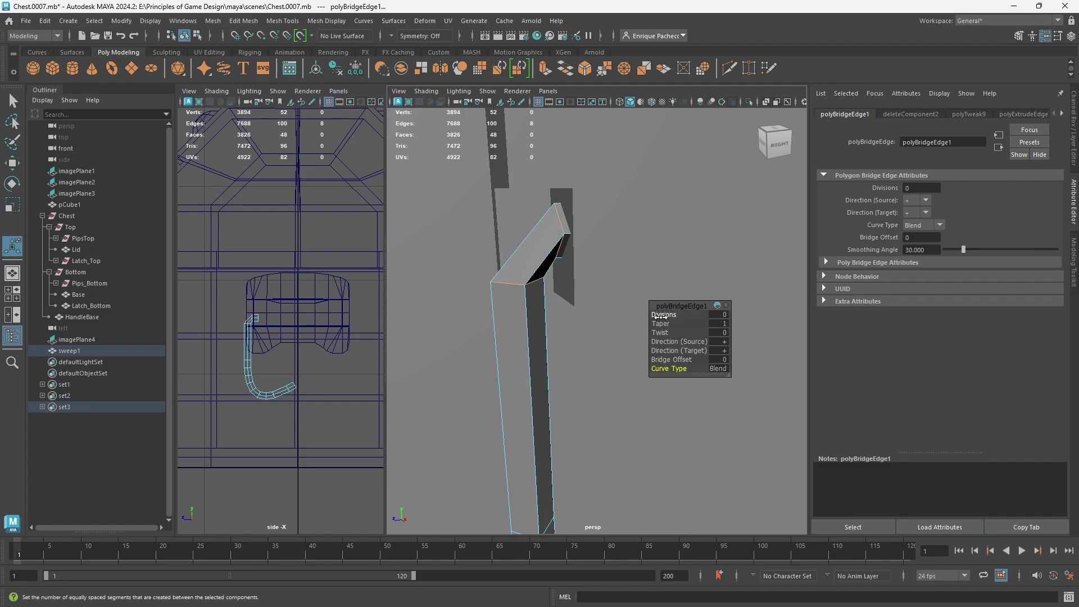
{"action": "left_click_drag", "start_coordinate": [660, 316], "coordinate": [679, 315]}
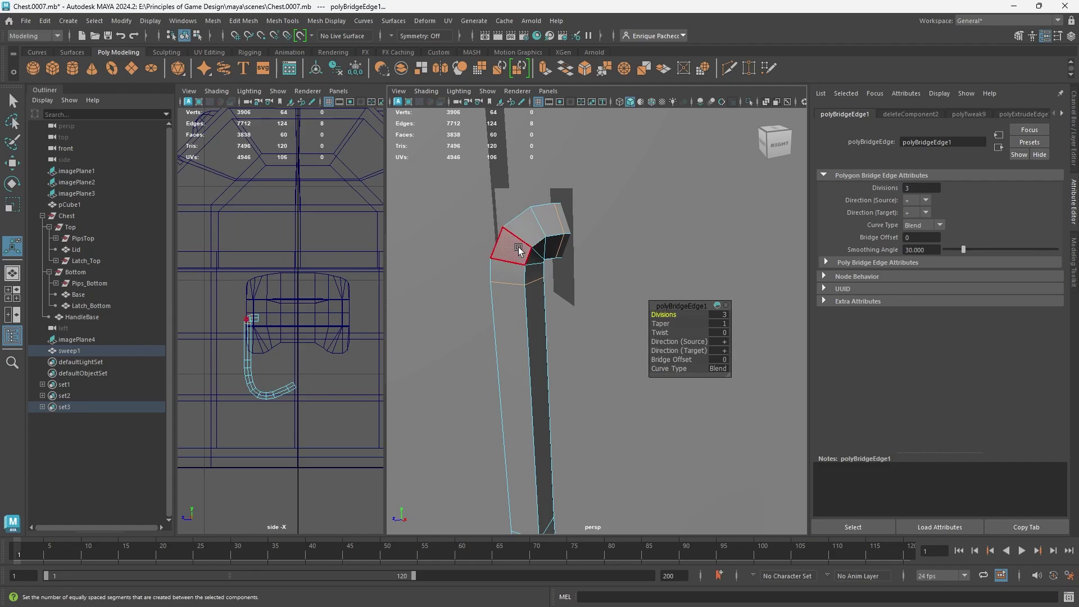
Step: Examine the bridged bend at the handle's upper end from several angles in smooth preview, focusing on its inner-corner vertices
{"action": "left_click_drag", "start_coordinate": [519, 248], "coordinate": [460, 260], "text": "alt"}
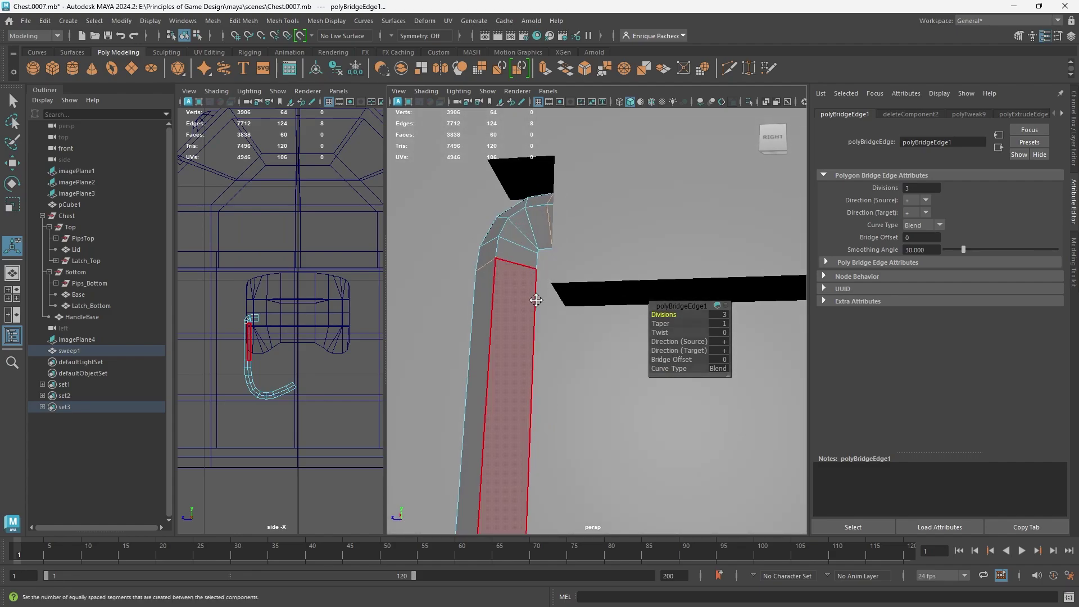
{"action": "middle_click_drag", "start_coordinate": [535, 300], "coordinate": [577, 345], "text": "alt"}
{"action": "scroll", "coordinate": [577, 346], "scroll_direction": "up", "scroll_amount": 2}
{"action": "scroll", "coordinate": [494, 219], "scroll_direction": "down", "scroll_amount": 1}
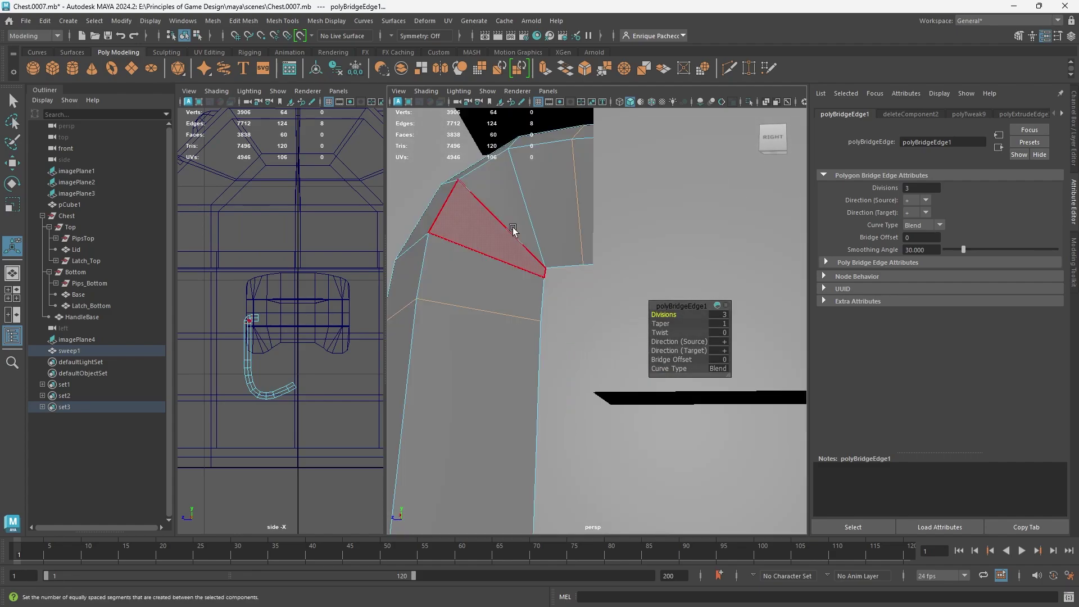
{"action": "right_click_drag", "start_coordinate": [536, 241], "coordinate": [531, 193]}
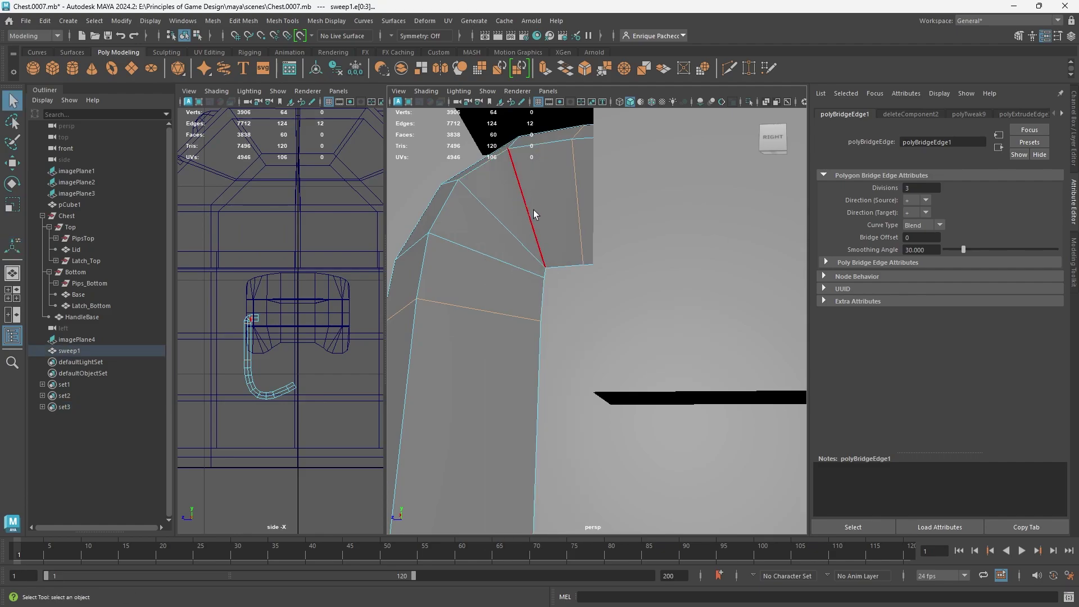
{"action": "left_click", "coordinate": [534, 210]}
{"action": "key", "text": "f"}
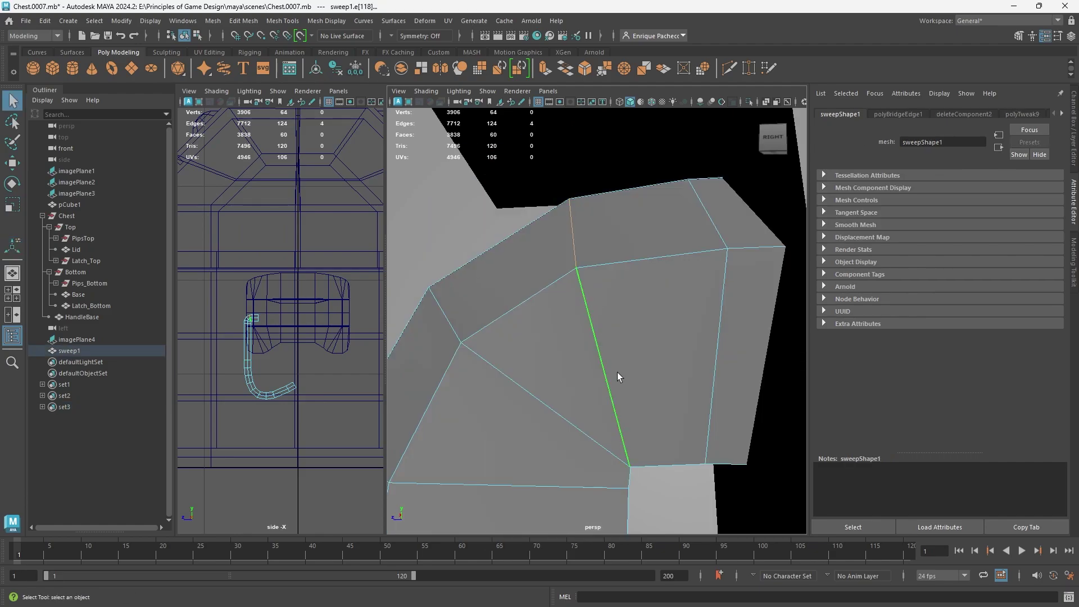
{"action": "left_click_drag", "start_coordinate": [617, 372], "coordinate": [584, 338], "text": "alt"}
{"action": "right_click_drag", "start_coordinate": [579, 286], "coordinate": [521, 292]}
{"action": "key", "text": "3"}
{"action": "left_click", "coordinate": [623, 411]}
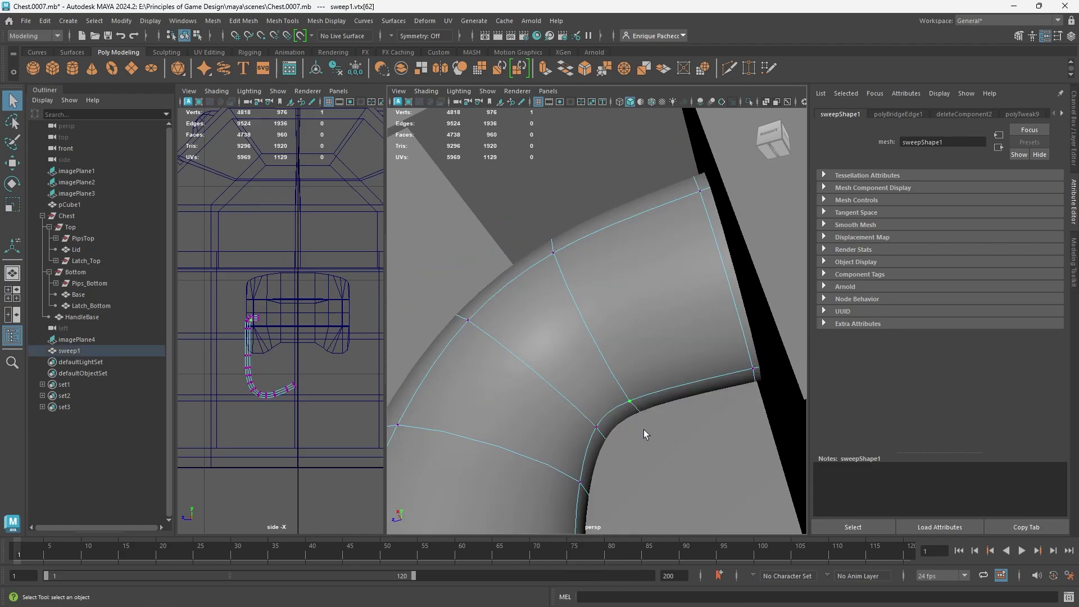
{"action": "left_click_drag", "start_coordinate": [644, 432], "coordinate": [683, 457], "text": "alt"}
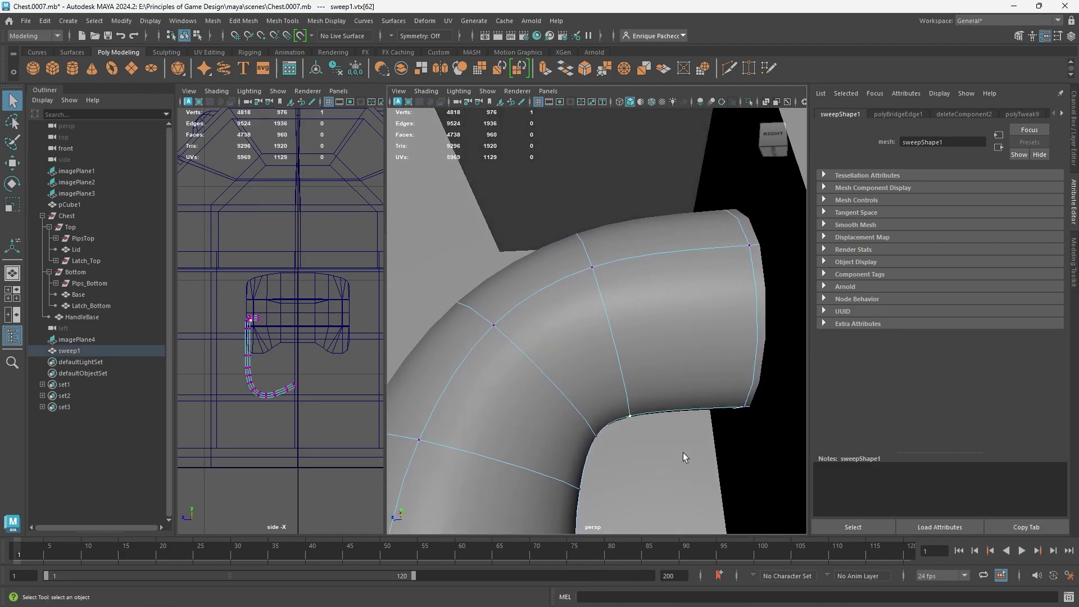
Step: Adjust the inner-corner vertices of the bridged bend with the Move tool, then preview the handle smoothed
{"action": "key", "text": "1"}
{"action": "key", "text": "w"}
{"action": "left_click_drag", "start_coordinate": [584, 468], "coordinate": [617, 466]}
{"action": "left_click_drag", "start_coordinate": [631, 427], "coordinate": [619, 464]}
{"action": "left_click", "coordinate": [633, 486]}
{"action": "left_click", "coordinate": [663, 458]}
{"action": "key", "text": "3"}
{"action": "scroll", "coordinate": [634, 441], "scroll_direction": "down", "scroll_amount": 5}
{"action": "scroll", "coordinate": [619, 464], "scroll_direction": "down", "scroll_amount": 6}
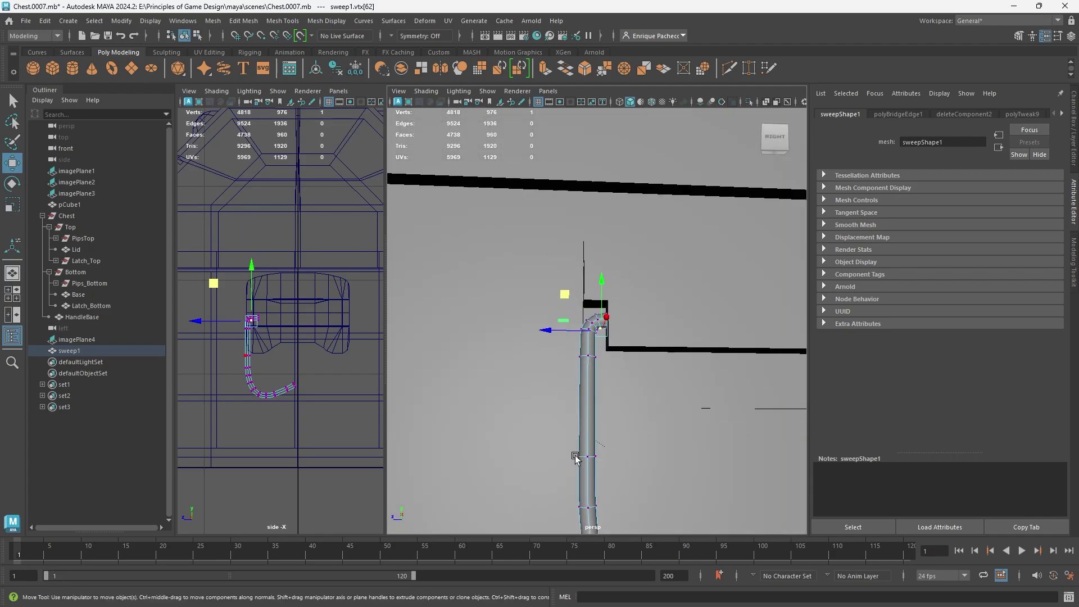
Step: Mirror sweep1 across the world Z axis in the negative direction, combining it with the original and merging border vertices
{"action": "right_click_drag", "start_coordinate": [550, 286], "coordinate": [610, 272]}
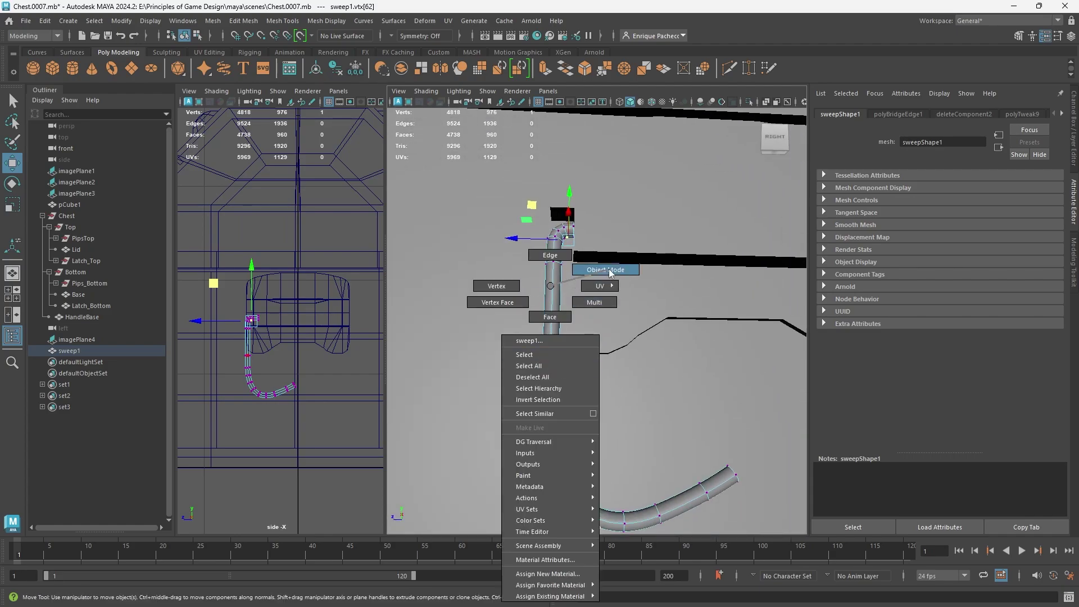
{"action": "scroll", "coordinate": [607, 360], "scroll_direction": "down", "scroll_amount": 3}
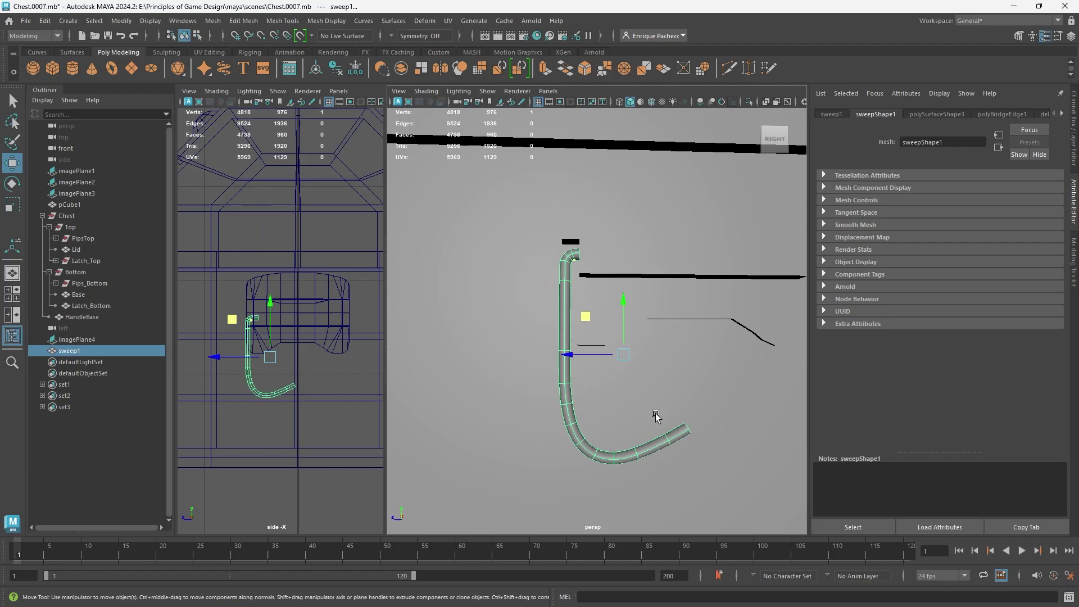
{"action": "left_click", "coordinate": [212, 20]}
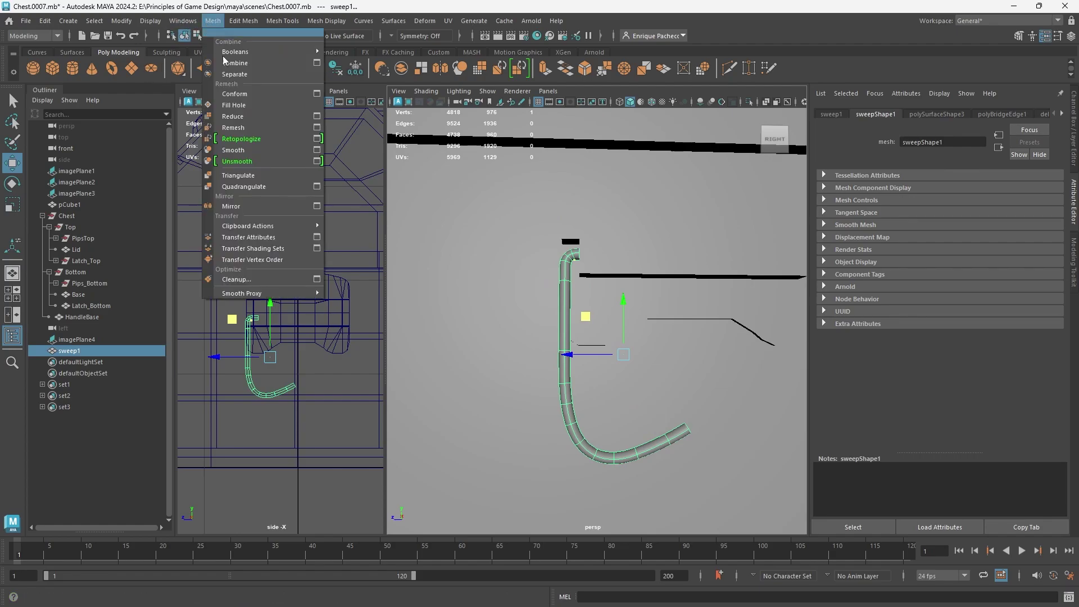
{"action": "left_click", "coordinate": [316, 206]}
{"action": "scroll", "coordinate": [646, 408], "scroll_direction": "down", "scroll_amount": 4}
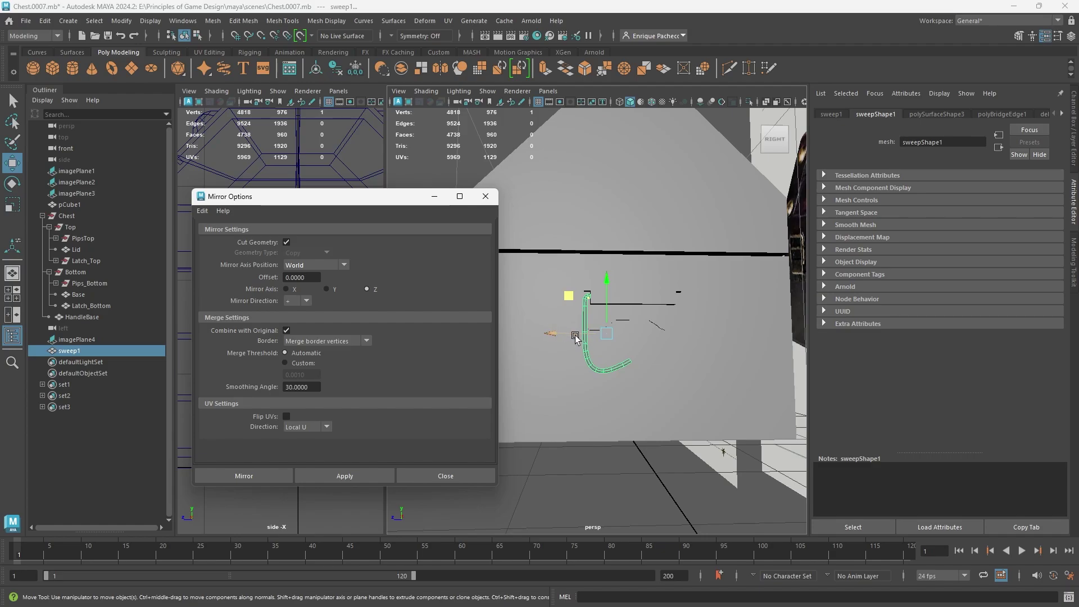
{"action": "left_click_drag", "start_coordinate": [602, 399], "coordinate": [616, 420], "text": "alt"}
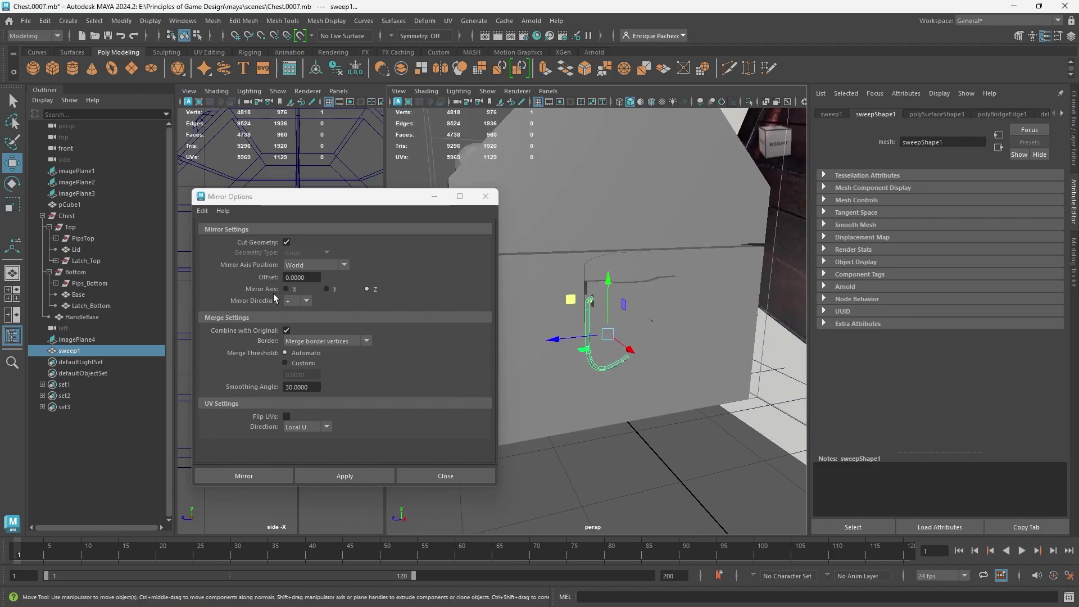
{"action": "left_click", "coordinate": [306, 301]}
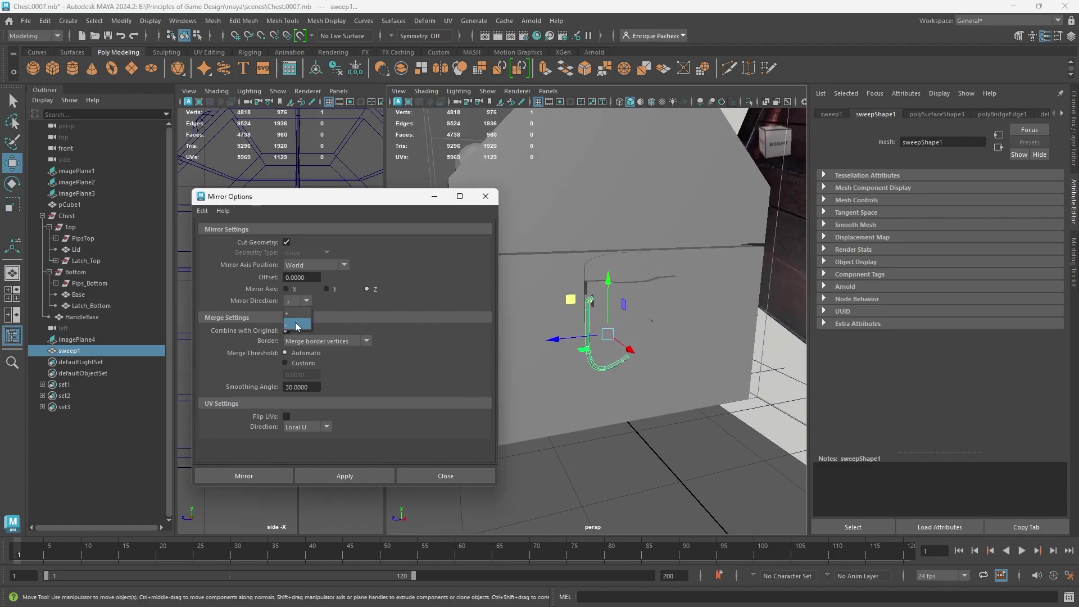
{"action": "left_click", "coordinate": [293, 326]}
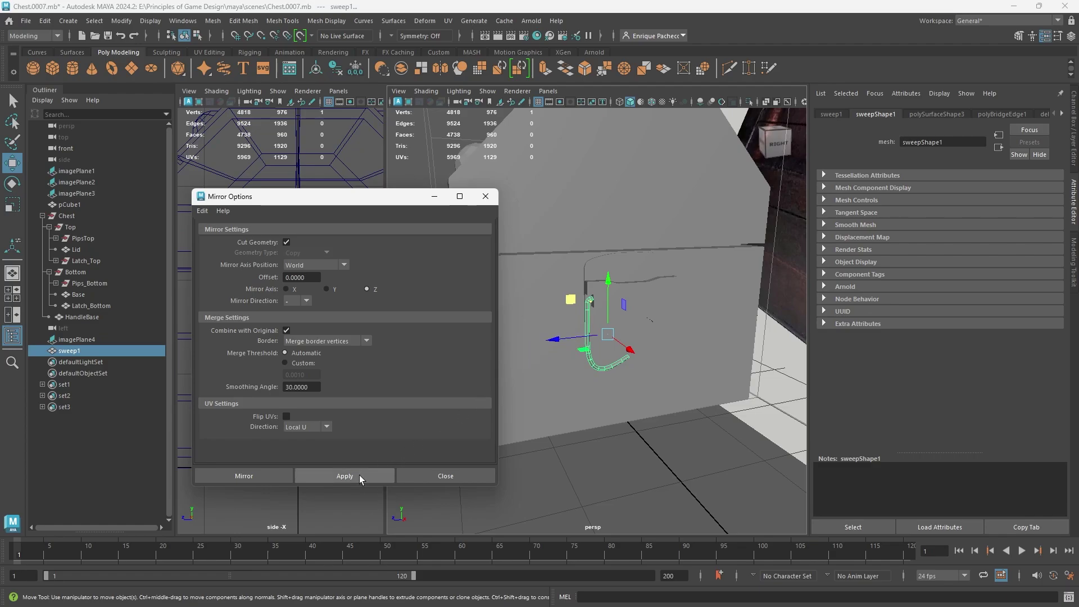
{"action": "left_click", "coordinate": [345, 475]}
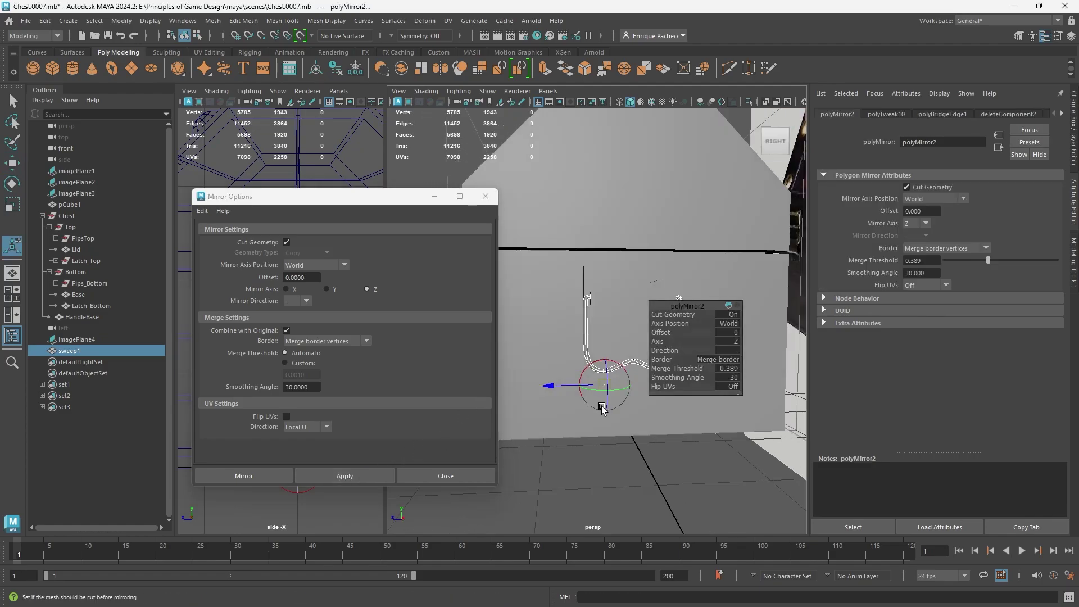
{"action": "left_click", "coordinate": [486, 196]}
Step: Raise the mirror's merge threshold to 0.589 to weld the two handle halves at the center seam
{"action": "middle_click_drag", "start_coordinate": [566, 368], "coordinate": [478, 346], "text": "alt"}
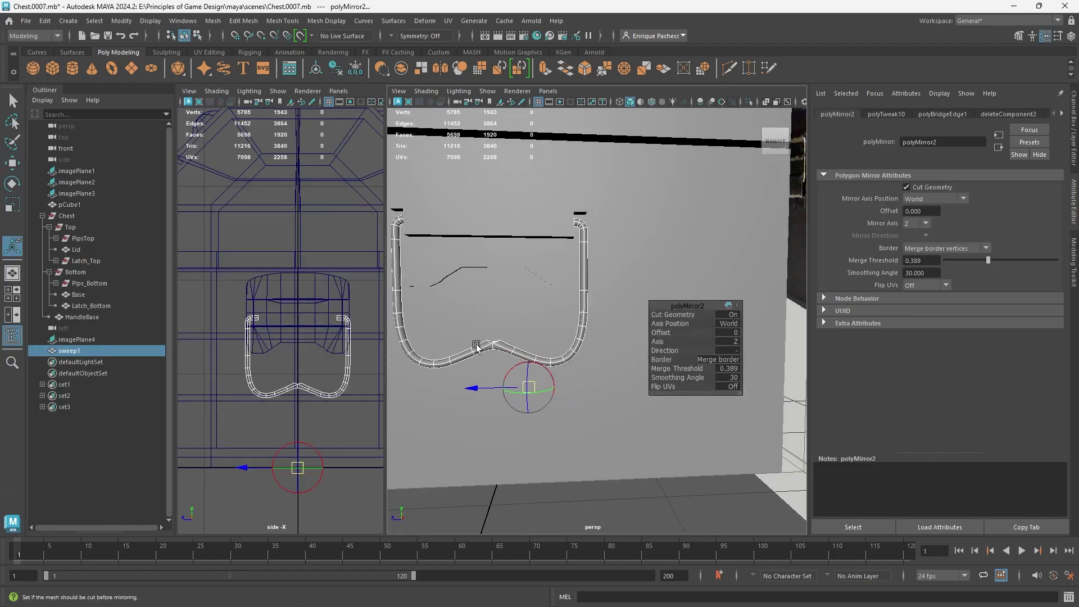
{"action": "scroll", "coordinate": [479, 347], "scroll_direction": "up", "scroll_amount": 2}
{"action": "left_click_drag", "start_coordinate": [481, 350], "coordinate": [660, 238], "text": "alt"}
{"action": "middle_click_drag", "start_coordinate": [528, 384], "coordinate": [564, 412], "text": "alt"}
{"action": "scroll", "coordinate": [564, 412], "scroll_direction": "up", "scroll_amount": 3}
{"action": "middle_click_drag", "start_coordinate": [472, 406], "coordinate": [535, 369], "text": "alt"}
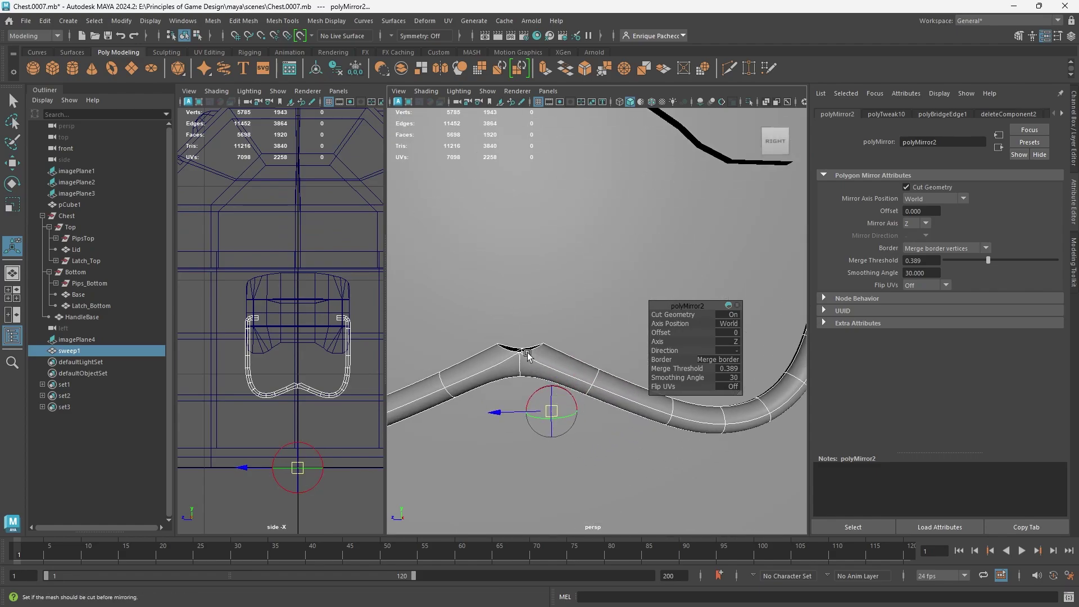
{"action": "mouse_move", "coordinate": [499, 390]}
{"action": "left_mouse_down", "text": "alt"}
{"action": "mouse_move", "coordinate": [493, 429]}
{"action": "mouse_move", "coordinate": [501, 338]}
{"action": "mouse_move", "coordinate": [503, 393]}
{"action": "left_mouse_up", "text": "alt"}
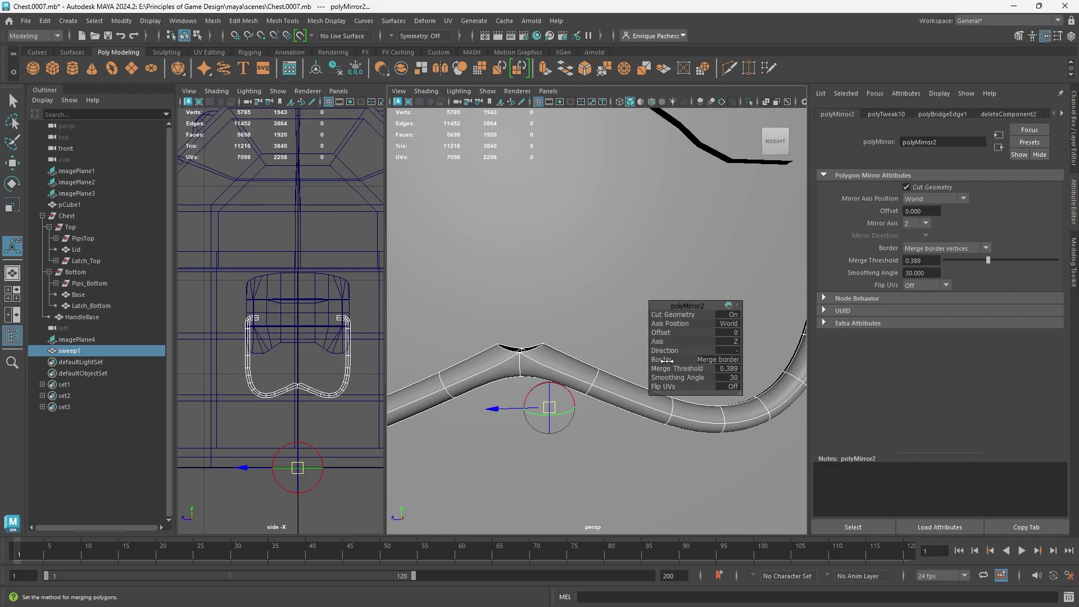
{"action": "left_click_drag", "start_coordinate": [668, 369], "coordinate": [671, 369]}
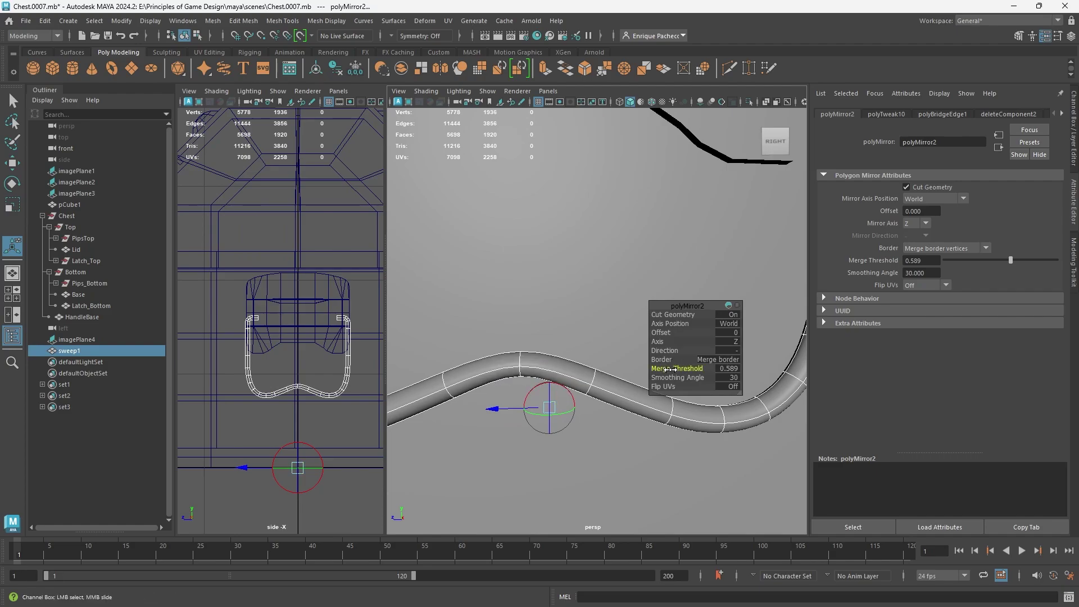
Step: Examine the full mirrored handle in smooth preview and compare it with the reference chest
{"action": "scroll", "coordinate": [535, 385], "scroll_direction": "down", "scroll_amount": 3}
{"action": "key", "text": "1"}
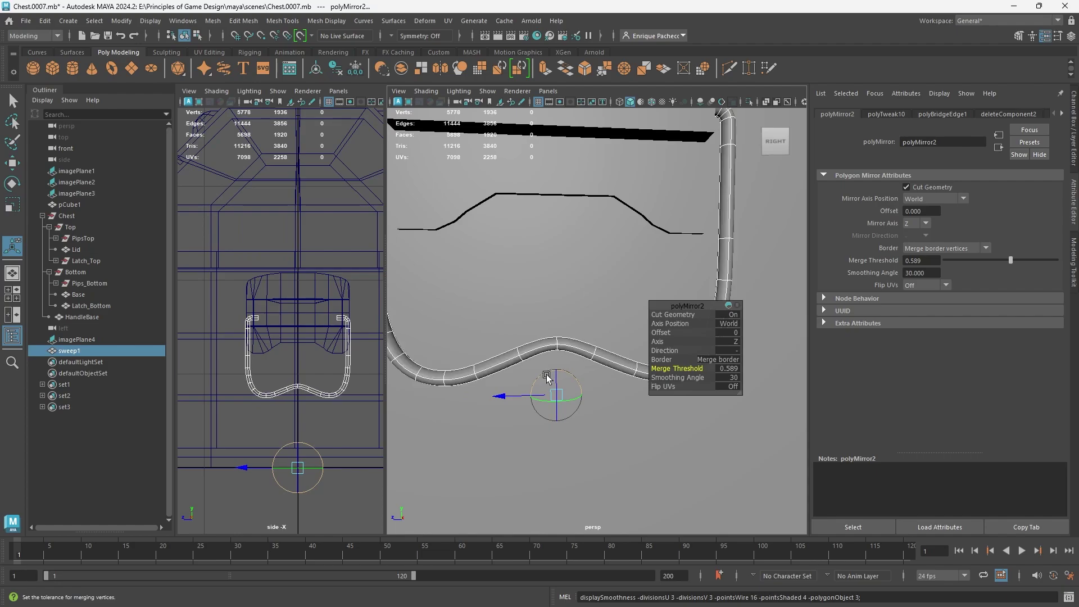
{"action": "scroll", "coordinate": [548, 375], "scroll_direction": "down", "scroll_amount": 5}
{"action": "key", "text": "3"}
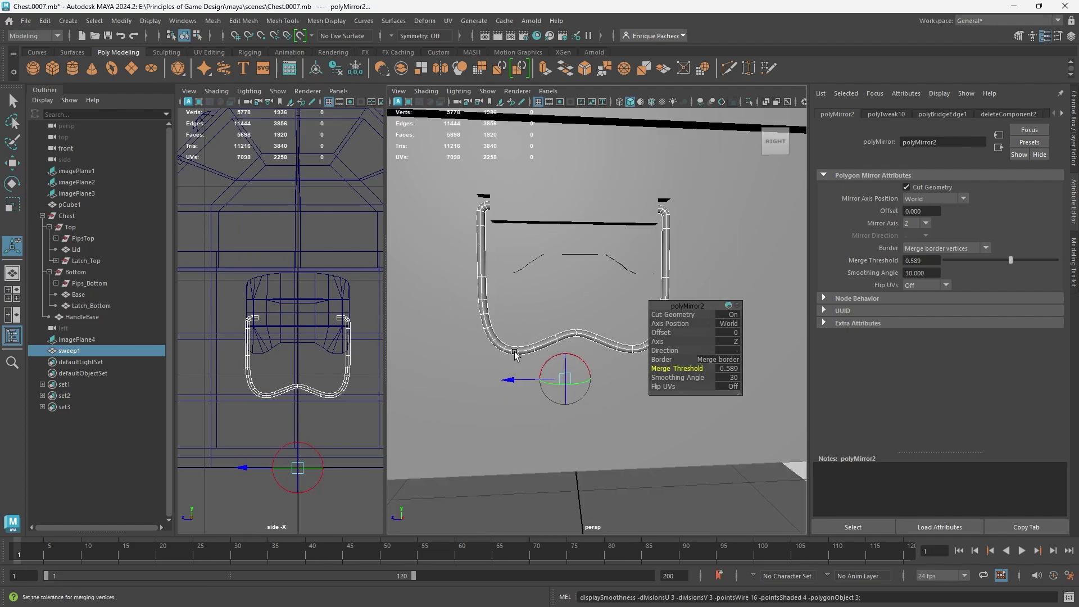
{"action": "left_click_drag", "start_coordinate": [544, 376], "coordinate": [753, 296], "text": "alt"}
{"action": "left_click", "coordinate": [516, 468]}
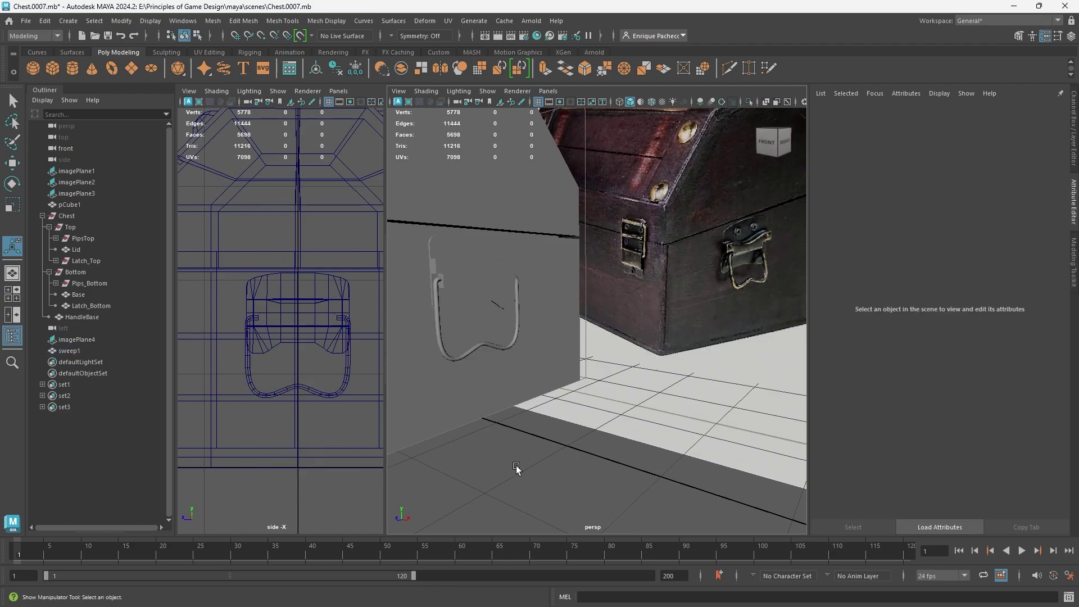
{"action": "left_click", "coordinate": [492, 347]}
{"action": "left_click_drag", "start_coordinate": [535, 366], "coordinate": [508, 346], "text": "alt"}
{"action": "left_click", "coordinate": [570, 470]}
Step: Isolate the HandleBase plate in the perspective view with its smooth preview turned off
{"action": "left_click", "coordinate": [556, 281]}
{"action": "scroll", "coordinate": [551, 329], "scroll_direction": "up", "scroll_amount": 2}
{"action": "key", "text": "3"}
{"action": "key", "text": "1"}
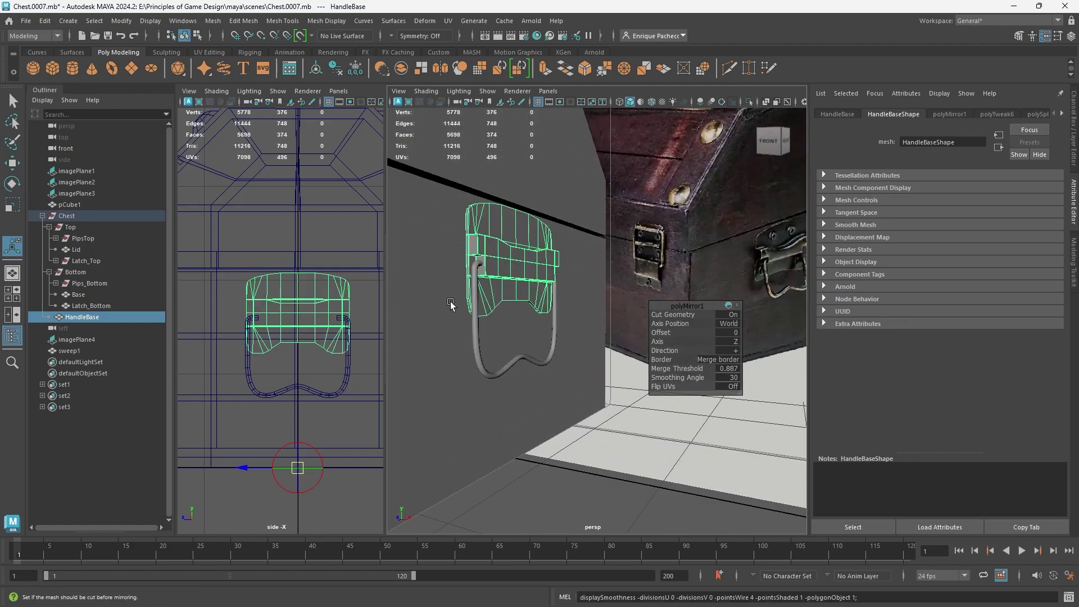
{"action": "left_click_drag", "start_coordinate": [448, 314], "coordinate": [420, 320], "text": "alt"}
{"action": "key", "text": "t"}
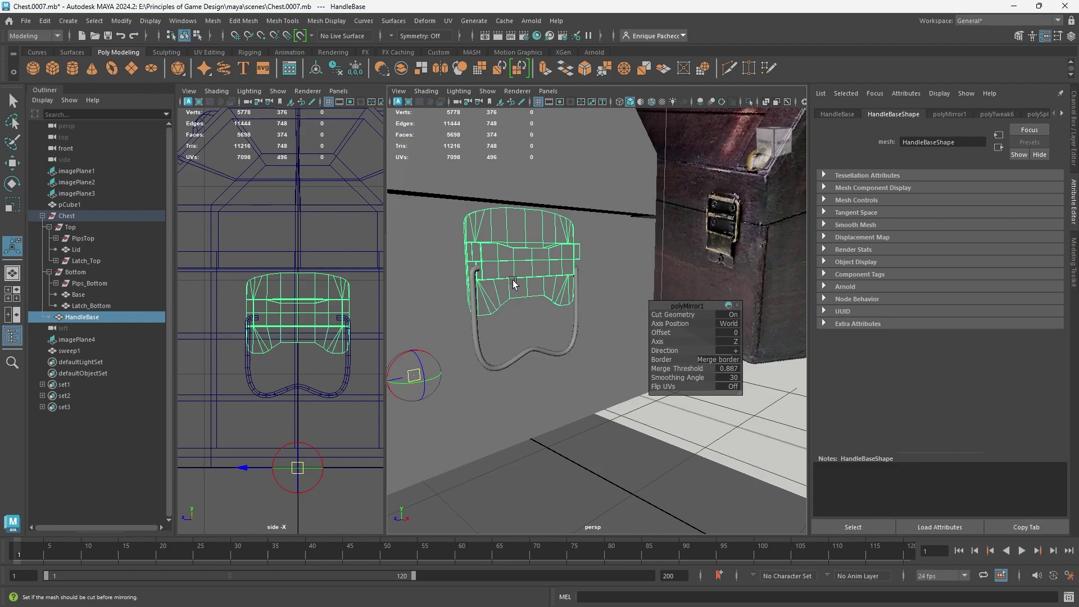
{"action": "key", "text": "ctrl+1"}
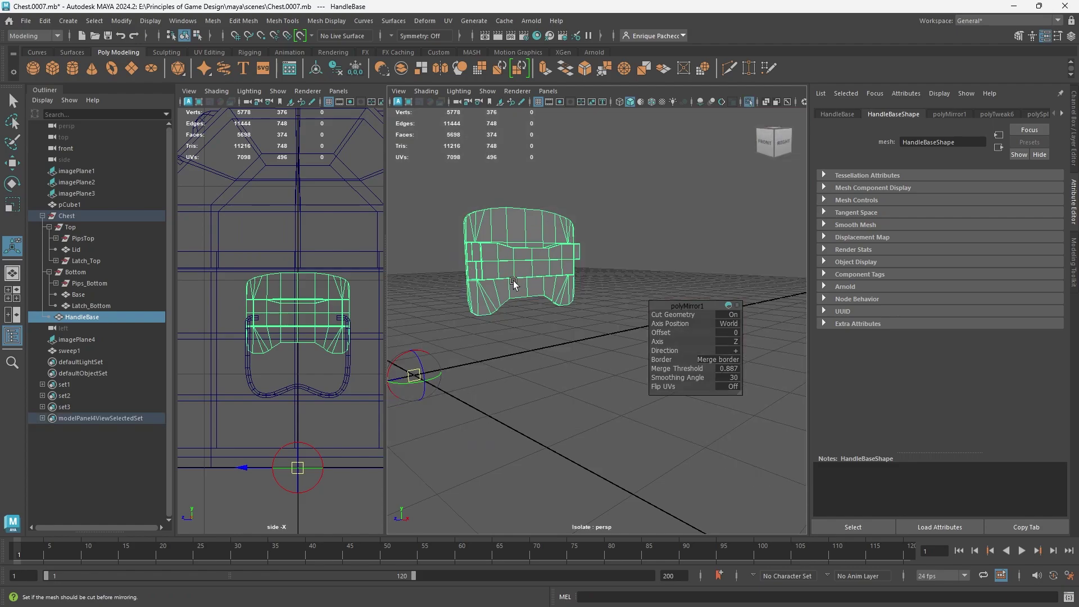
Step: Inspect HandleBase's front and back topology in face mode, comparing wireframe, shaded and smoothed display
{"action": "left_click_drag", "start_coordinate": [514, 284], "coordinate": [622, 280], "text": "alt"}
{"action": "right_click_drag", "start_coordinate": [582, 250], "coordinate": [580, 277]}
{"action": "key", "text": "4"}
{"action": "left_click_drag", "start_coordinate": [615, 285], "coordinate": [564, 298], "text": "alt"}
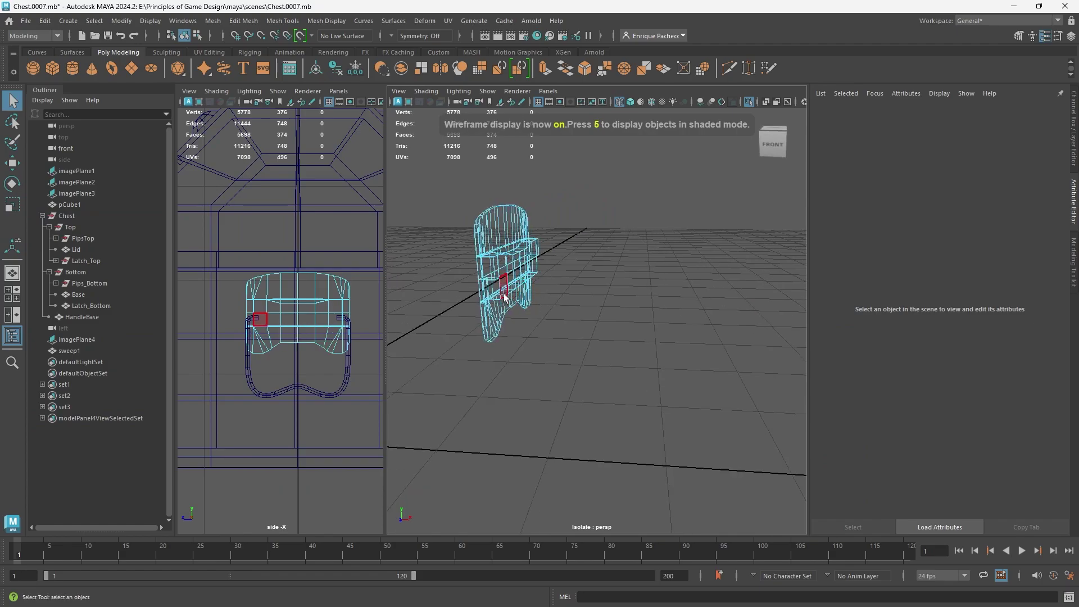
{"action": "key", "text": "3"}
{"action": "left_click_drag", "start_coordinate": [491, 289], "coordinate": [458, 284], "text": "alt"}
{"action": "key", "text": "5"}
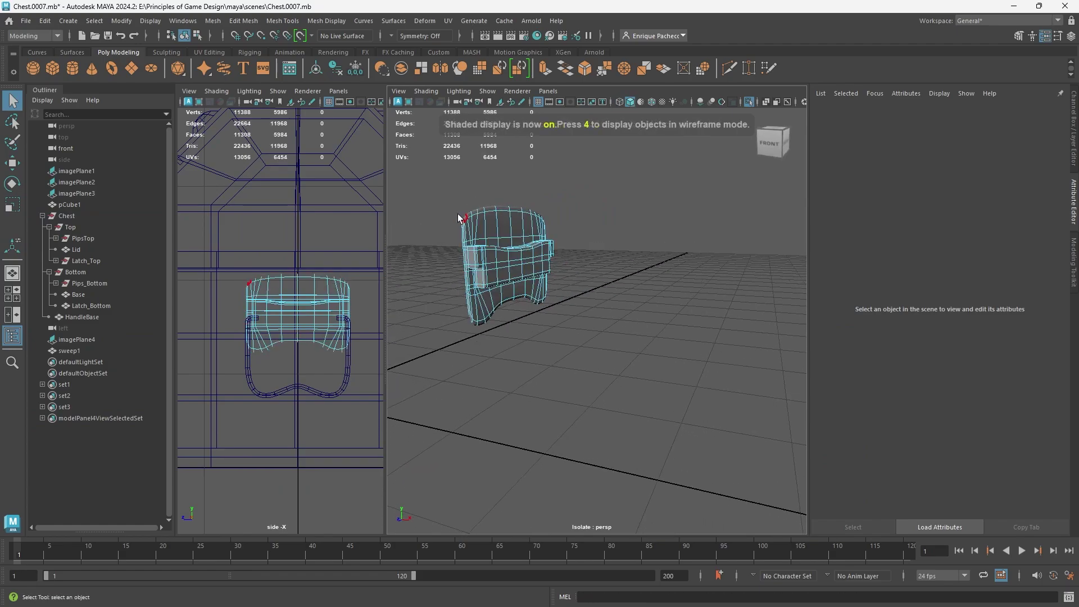
{"action": "scroll", "coordinate": [459, 214], "scroll_direction": "up", "scroll_amount": 3}
{"action": "middle_click_drag", "start_coordinate": [468, 210], "coordinate": [545, 289], "text": "alt"}
{"action": "scroll", "coordinate": [494, 298], "scroll_direction": "up", "scroll_amount": 3}
{"action": "left_click_drag", "start_coordinate": [495, 298], "coordinate": [527, 286], "text": "alt"}
{"action": "key", "text": "1"}
{"action": "left_click_drag", "start_coordinate": [568, 318], "coordinate": [696, 306], "text": "alt"}
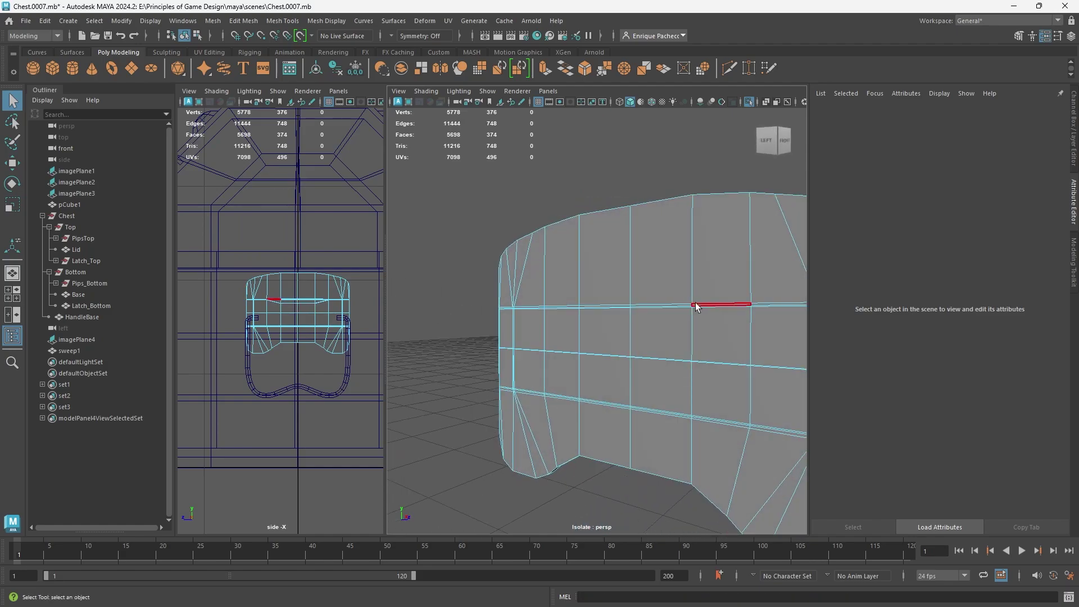
{"action": "middle_click_drag", "start_coordinate": [707, 298], "coordinate": [598, 322], "text": "alt"}
Step: Delete the row of back faces above the horizontal band on HandleBase, from one side edge to the other
{"action": "left_click", "coordinate": [682, 290]}
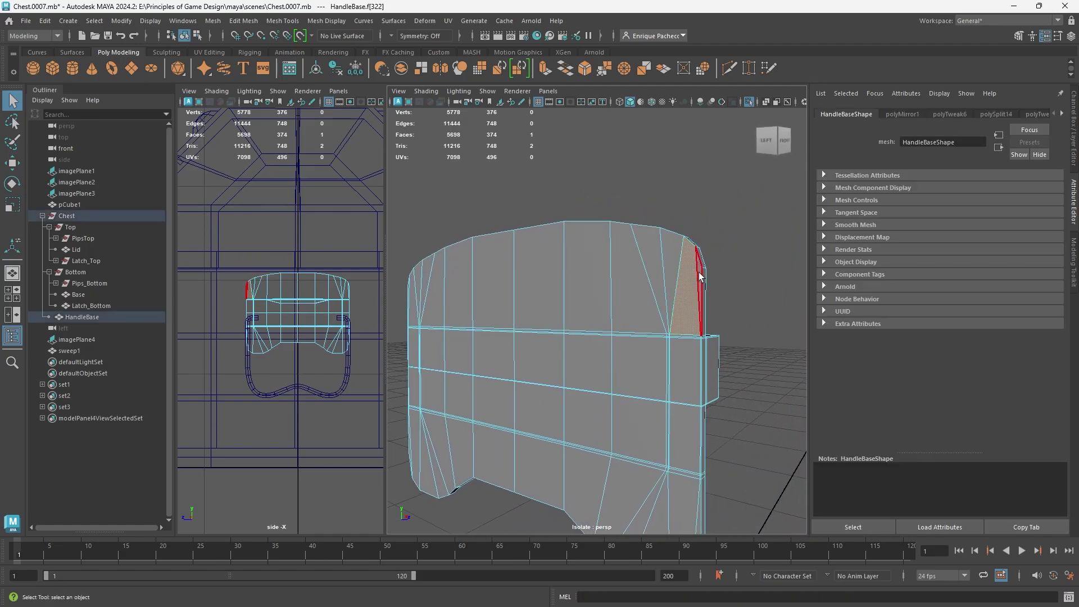
{"action": "scroll", "coordinate": [621, 301], "scroll_direction": "up", "scroll_amount": 3}
{"action": "left_click_drag", "start_coordinate": [548, 348], "coordinate": [502, 293], "text": "alt"}
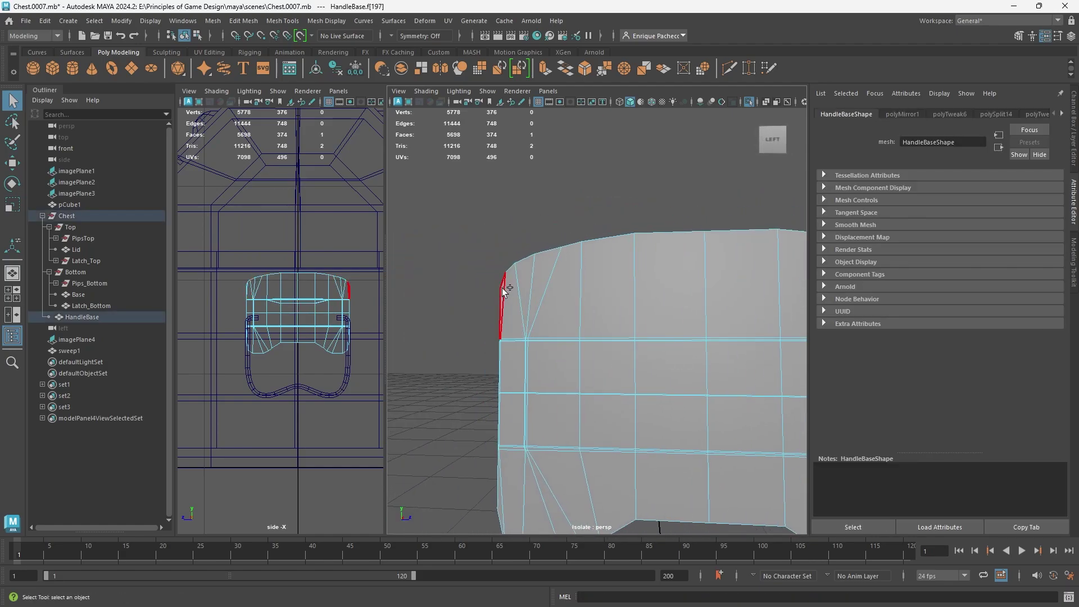
{"action": "double_click", "coordinate": [503, 290]}
{"action": "key", "text": "Delete"}
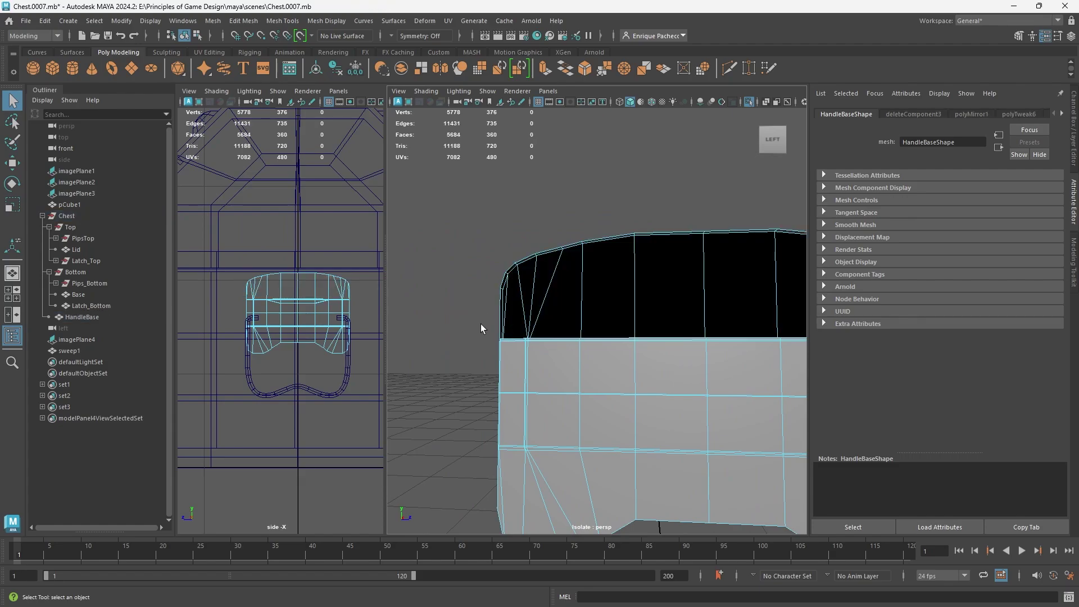
Step: Delete the narrow outermost column of back faces running down one side of HandleBase to its lower corner
{"action": "scroll", "coordinate": [503, 360], "scroll_direction": "up", "scroll_amount": 4}
{"action": "scroll", "coordinate": [535, 291], "scroll_direction": "up", "scroll_amount": 4}
{"action": "middle_click_drag", "start_coordinate": [459, 261], "coordinate": [581, 337], "text": "alt"}
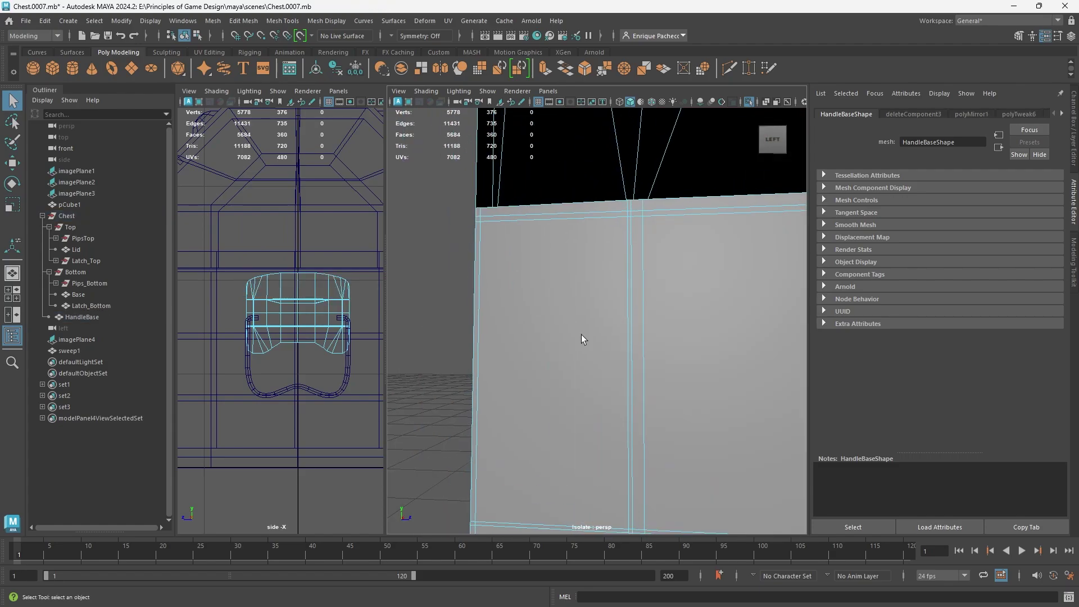
{"action": "left_click", "coordinate": [479, 211]}
{"action": "scroll", "coordinate": [521, 390], "scroll_direction": "down", "scroll_amount": 3}
{"action": "middle_click_drag", "start_coordinate": [559, 387], "coordinate": [578, 231], "text": "alt"}
{"action": "middle_click_drag", "start_coordinate": [541, 424], "coordinate": [518, 313], "text": "alt"}
{"action": "double_click", "coordinate": [518, 317], "text": "shift"}
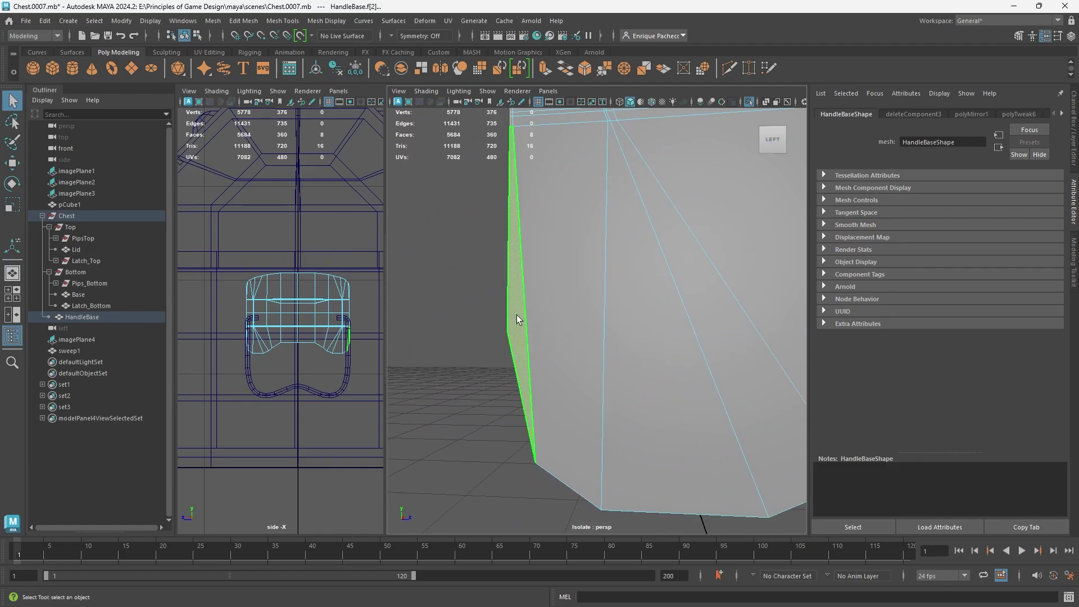
{"action": "key", "text": "Delete"}
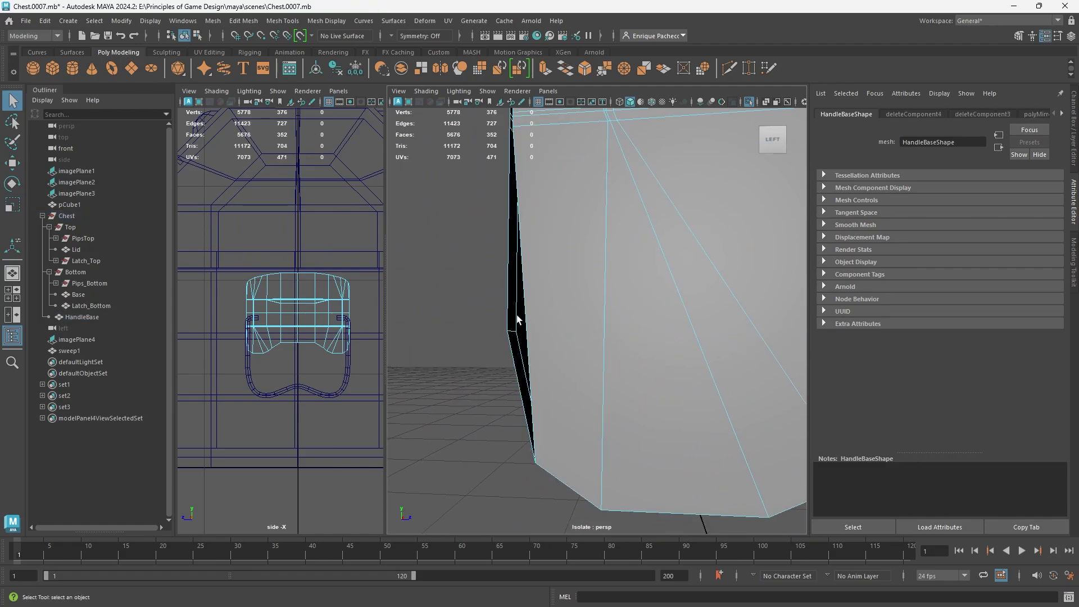
Step: Delete the row of back faces below the horizontal band on HandleBase, across the plate's width
{"action": "left_click", "coordinate": [605, 373]}
{"action": "left_click_drag", "start_coordinate": [604, 373], "coordinate": [599, 405], "text": "alt"}
{"action": "double_click", "coordinate": [611, 371], "text": "shift"}
{"action": "key", "text": "Delete"}
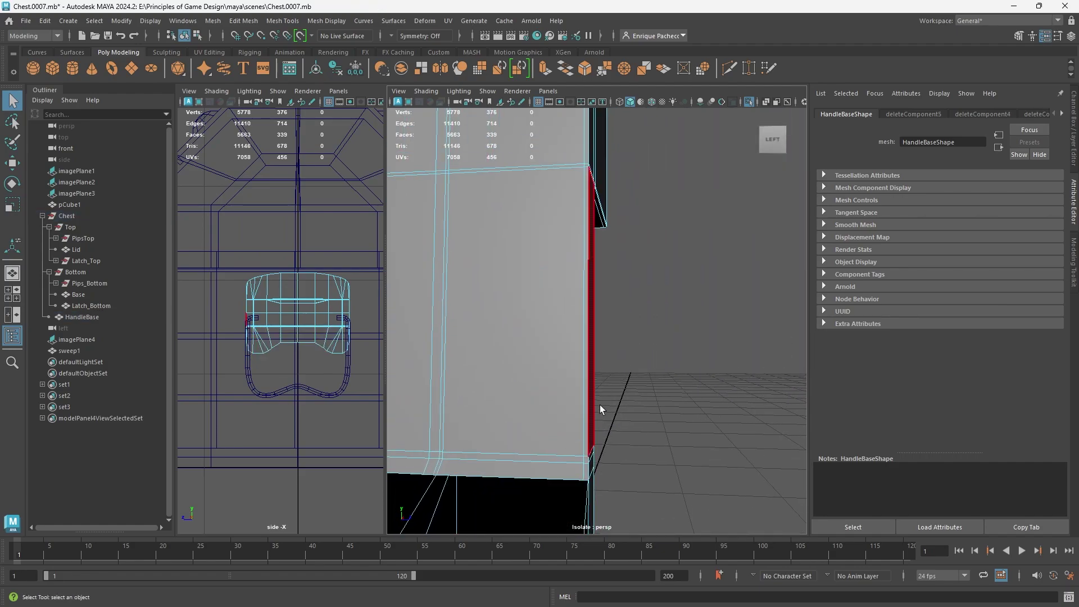
Step: Delete the remaining narrow outermost column of back faces along HandleBase's uncut side edge
{"action": "left_click", "coordinate": [589, 468]}
{"action": "middle_click_drag", "start_coordinate": [566, 259], "coordinate": [569, 354], "text": "alt"}
{"action": "double_click", "coordinate": [586, 214], "text": "shift"}
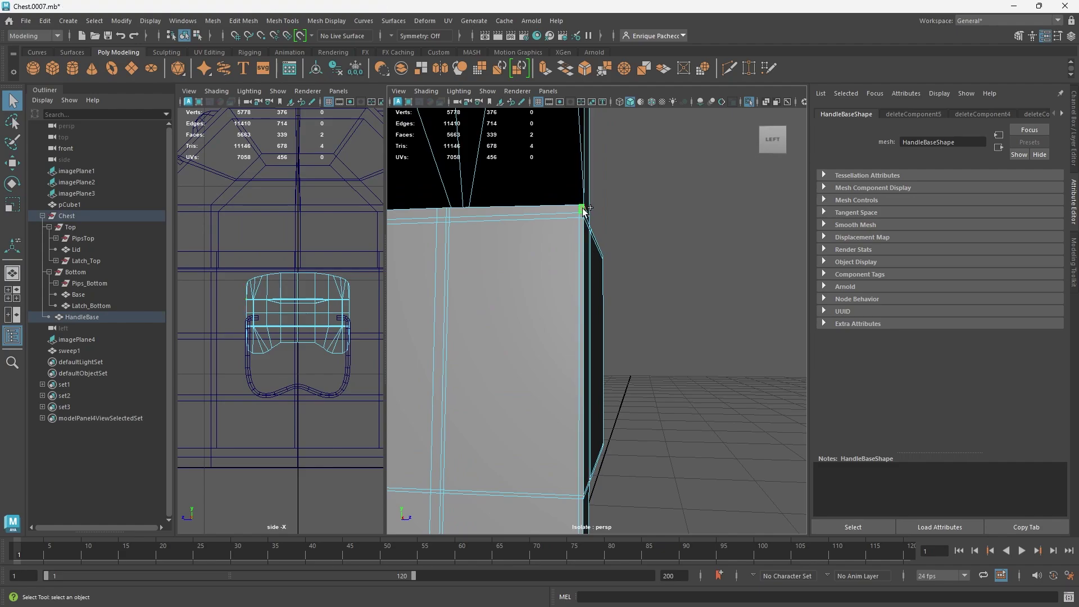
{"action": "key", "text": "Delete"}
Step: Delete all remaining back faces of HandleBase and display the plate smoothed
{"action": "double_click", "coordinate": [562, 251]}
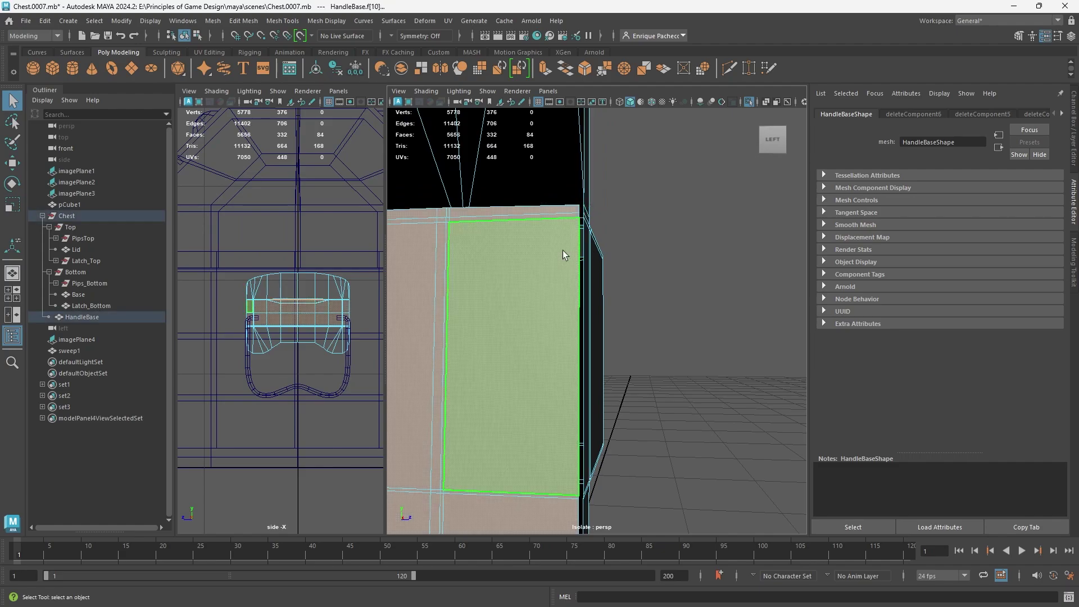
{"action": "key", "text": "Delete"}
{"action": "scroll", "coordinate": [559, 255], "scroll_direction": "down", "scroll_amount": 5}
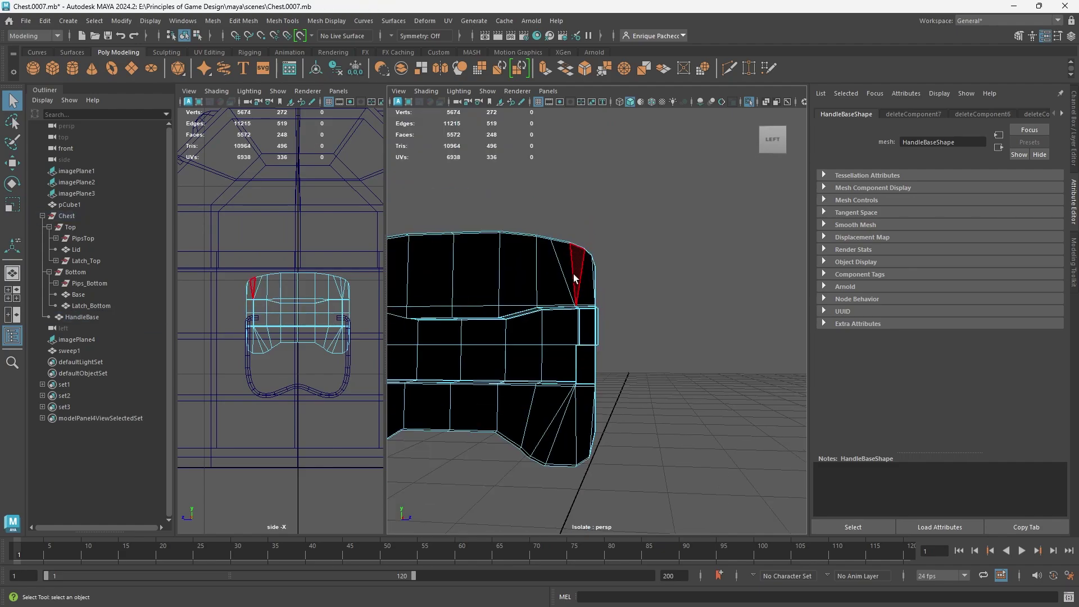
{"action": "key", "text": "3"}
{"action": "key", "text": "w"}
{"action": "left_click_drag", "start_coordinate": [573, 277], "coordinate": [510, 269], "text": "alt"}
{"action": "scroll", "coordinate": [510, 269], "scroll_direction": "up", "scroll_amount": 3}
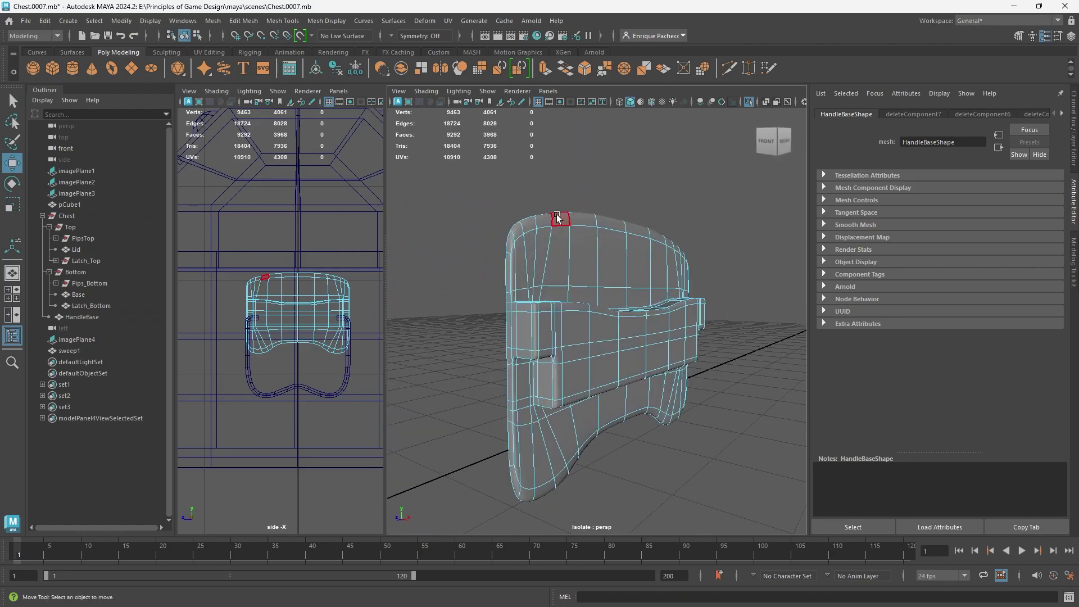
Step: Return HandleBase to object mode and turn off its isolation to show the full scene
{"action": "right_click_drag", "start_coordinate": [570, 294], "coordinate": [632, 265]}
{"action": "key", "text": "ctrl+1"}
{"action": "scroll", "coordinate": [639, 368], "scroll_direction": "down", "scroll_amount": 3}
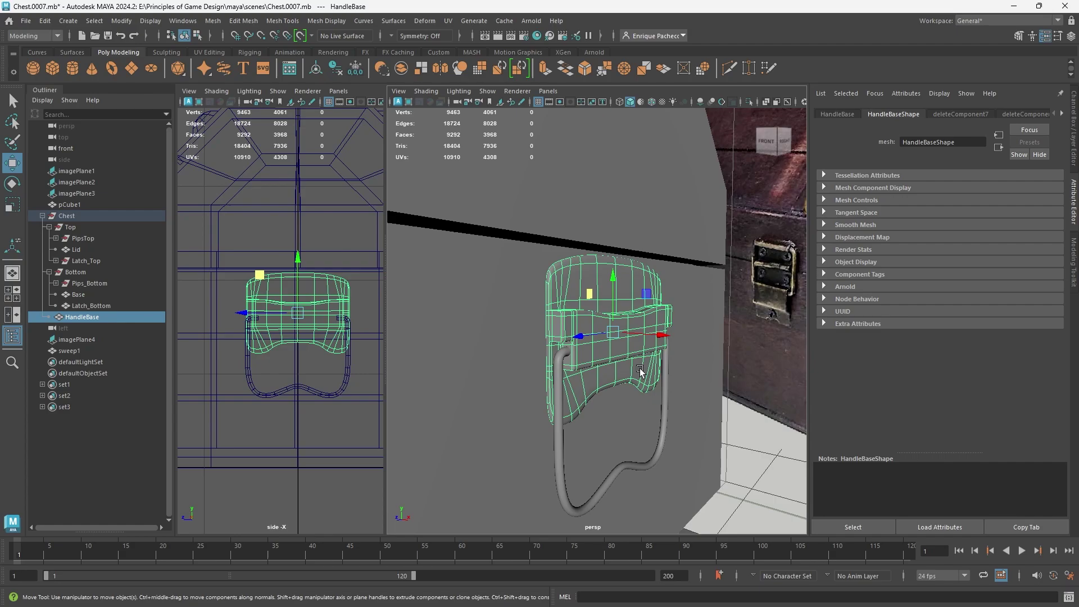
{"action": "mouse_move", "coordinate": [646, 375]}
{"action": "left_mouse_down", "text": "alt"}
{"action": "mouse_move", "coordinate": [602, 382]}
{"action": "mouse_move", "coordinate": [665, 374]}
{"action": "left_mouse_up", "text": "alt"}
Step: Move the ring object sweep1 into the Chest group and rename it Handle
{"action": "left_click", "coordinate": [551, 389]}
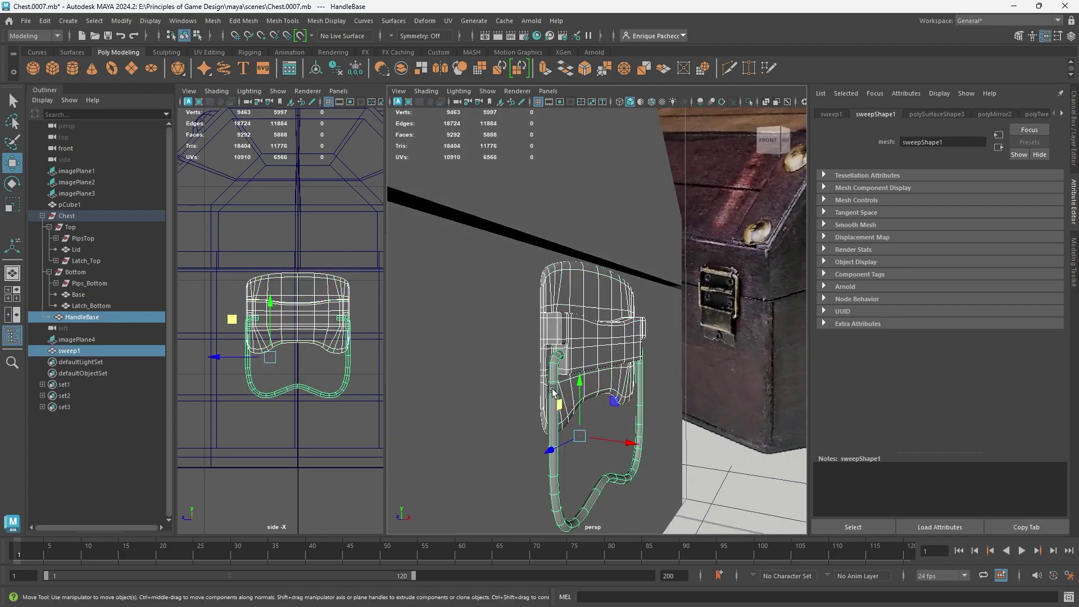
{"action": "left_click", "coordinate": [72, 350]}
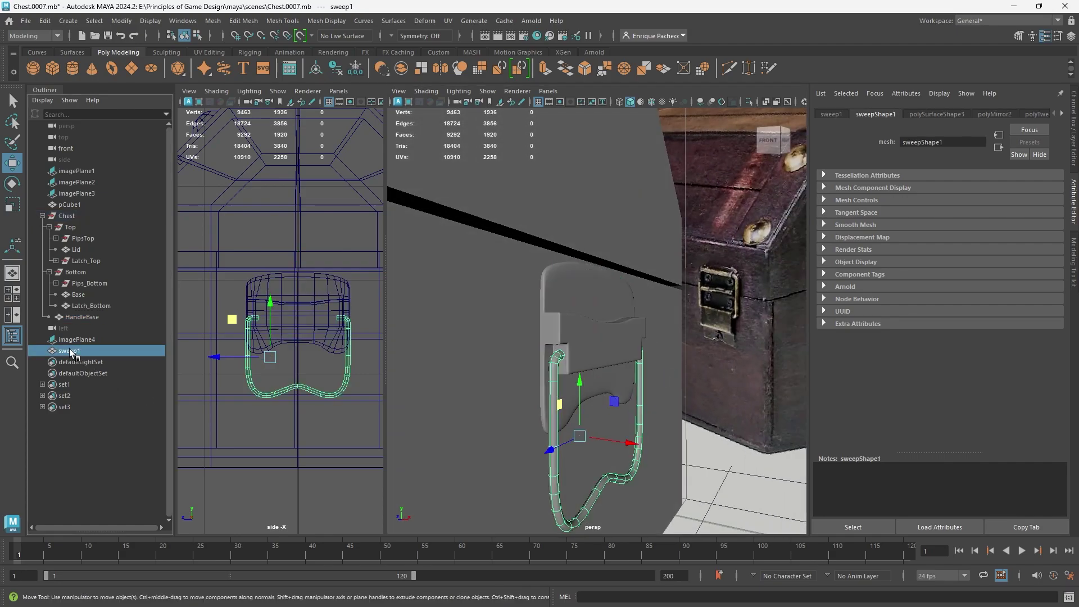
{"action": "middle_click_drag", "start_coordinate": [86, 322], "coordinate": [83, 217]}
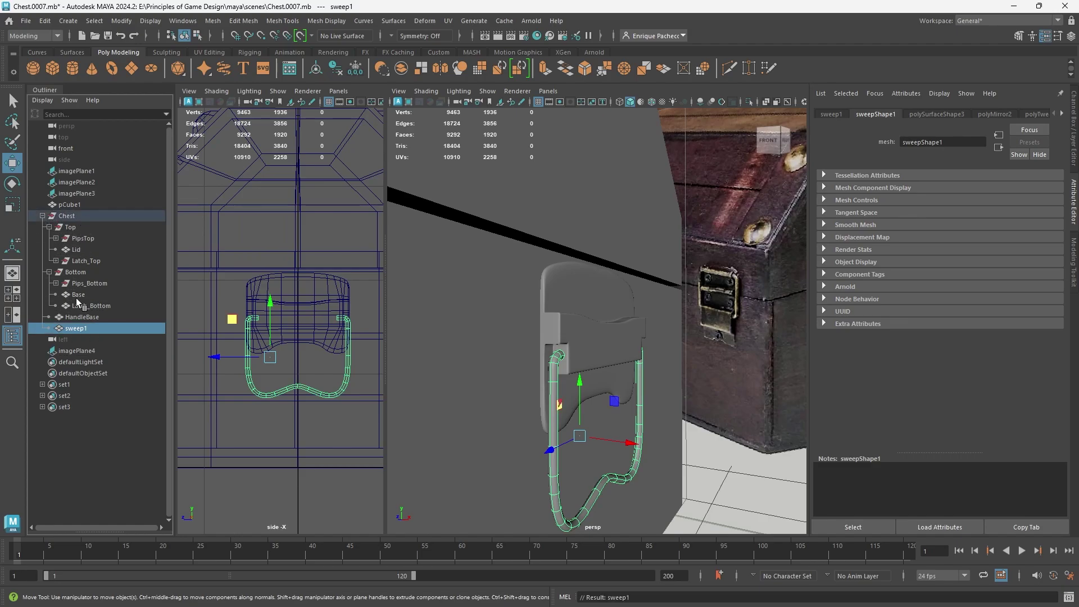
{"action": "double_click", "coordinate": [82, 328]}
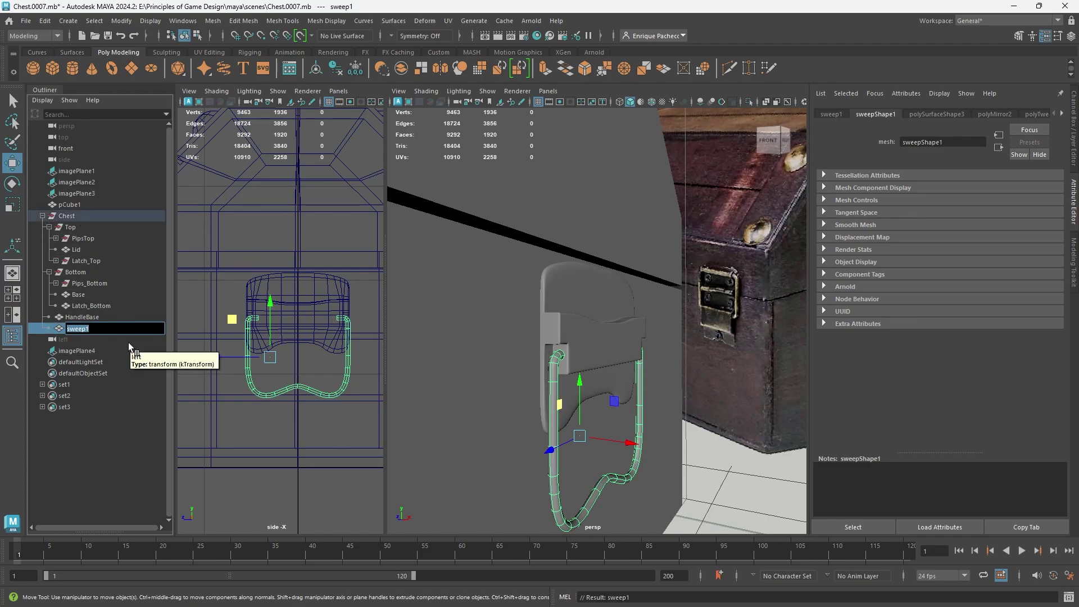
{"action": "type", "text": "Handle"}
{"action": "key", "text": "Return"}
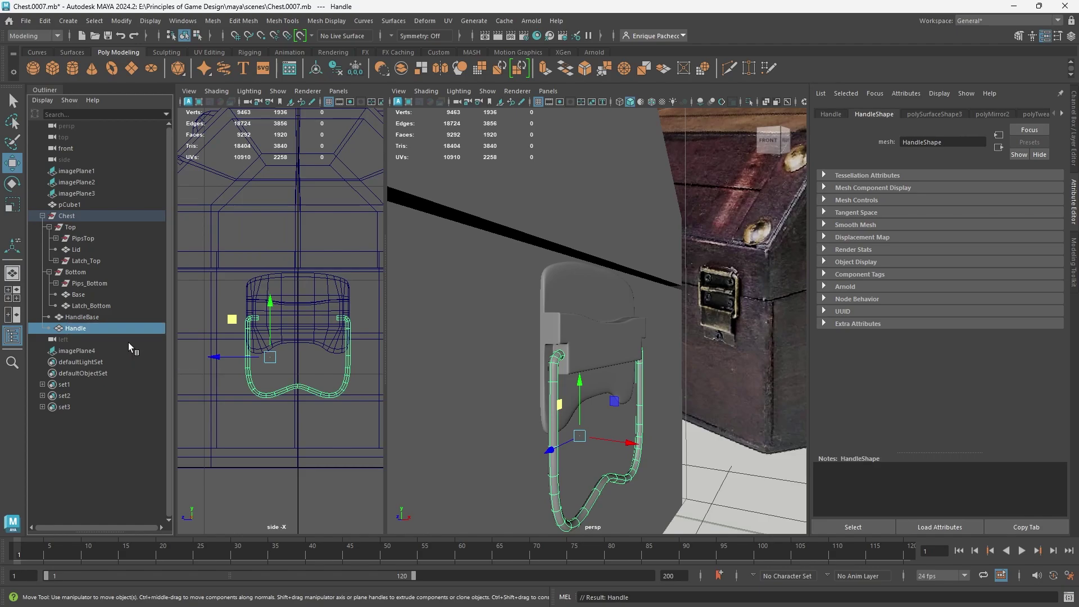
Step: Group HandleBase and Handle inside Chest, show all hidden objects, and name the new group Hanlde_Group
{"action": "left_click", "coordinate": [107, 316], "text": "ctrl"}
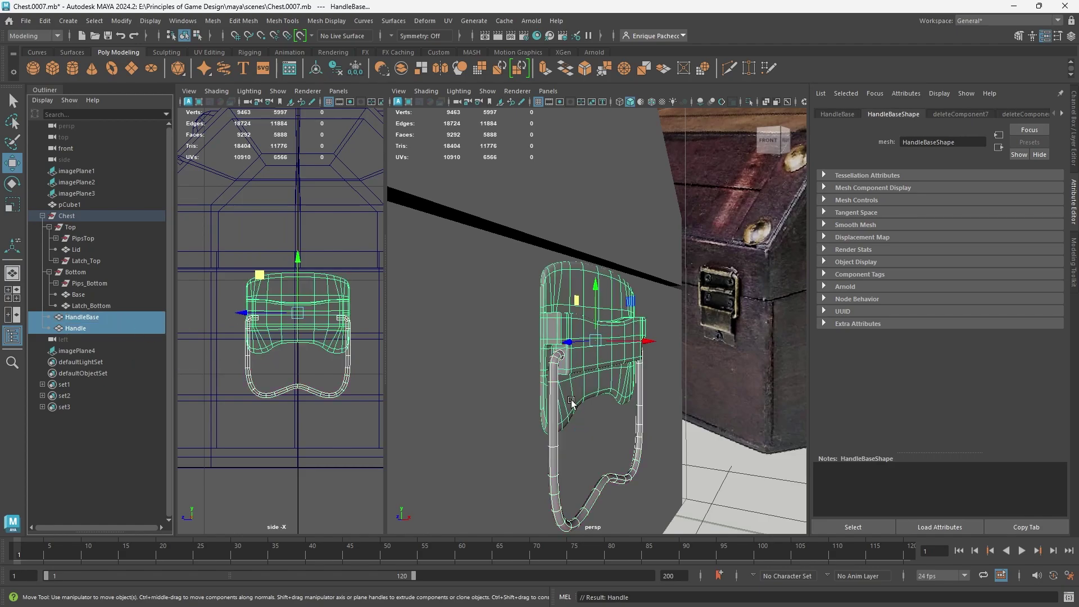
{"action": "left_click_drag", "start_coordinate": [571, 401], "coordinate": [559, 436], "text": "alt"}
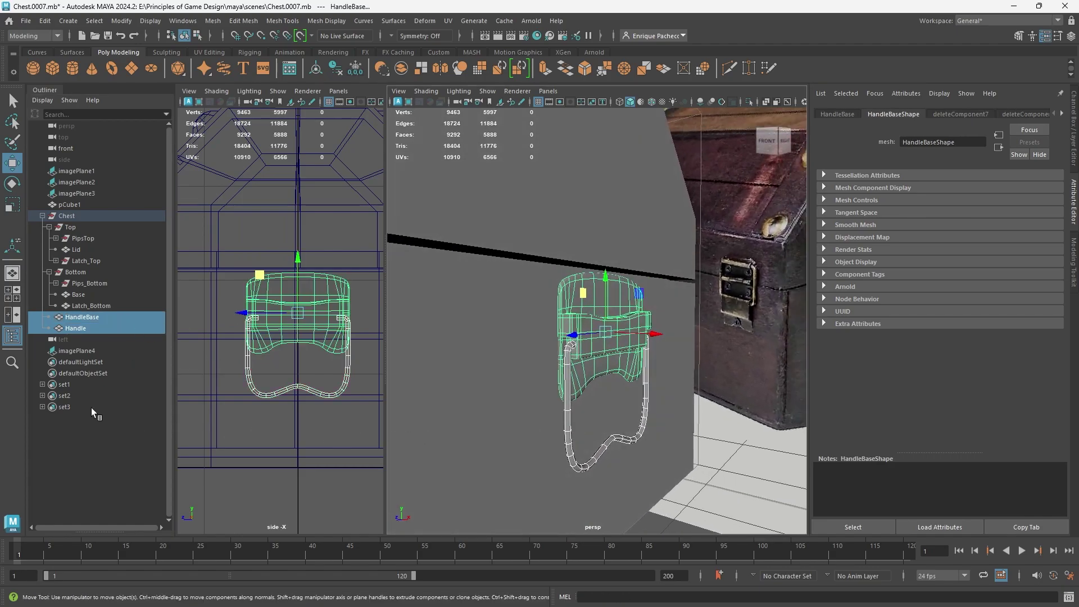
{"action": "key", "text": "ctrl+g"}
{"action": "double_click", "coordinate": [79, 320]}
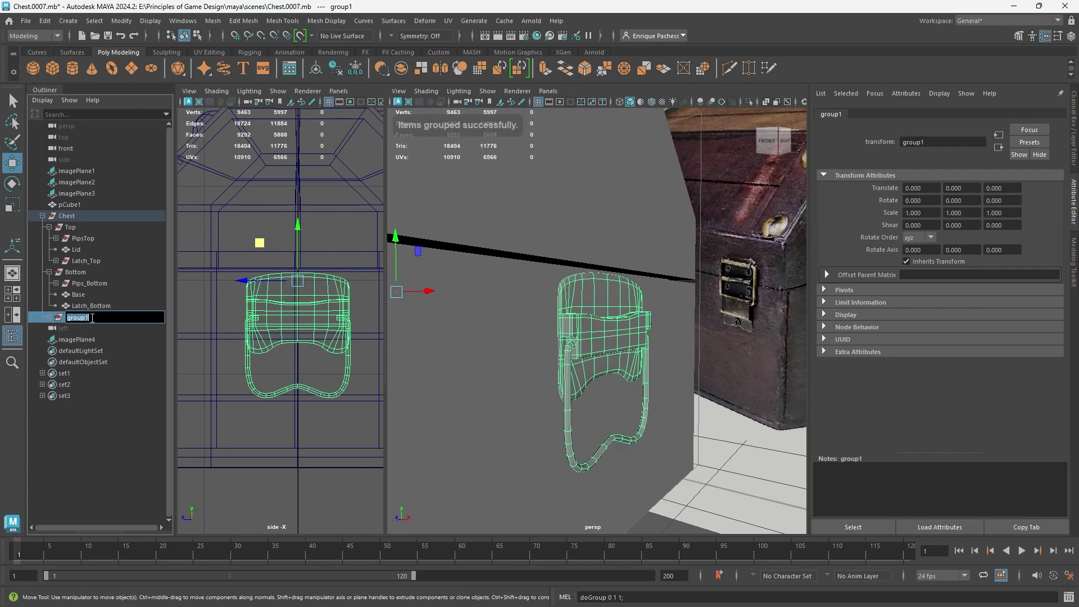
{"action": "scroll", "coordinate": [441, 336], "scroll_direction": "down", "scroll_amount": 4}
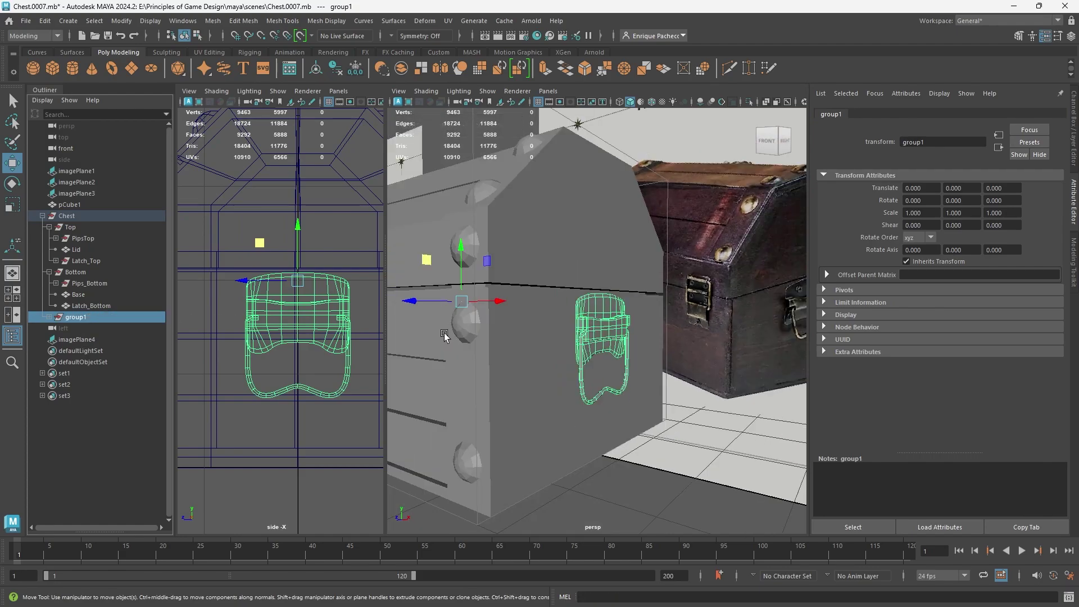
{"action": "key", "text": "shift+h"}
{"action": "key", "text": "a"}
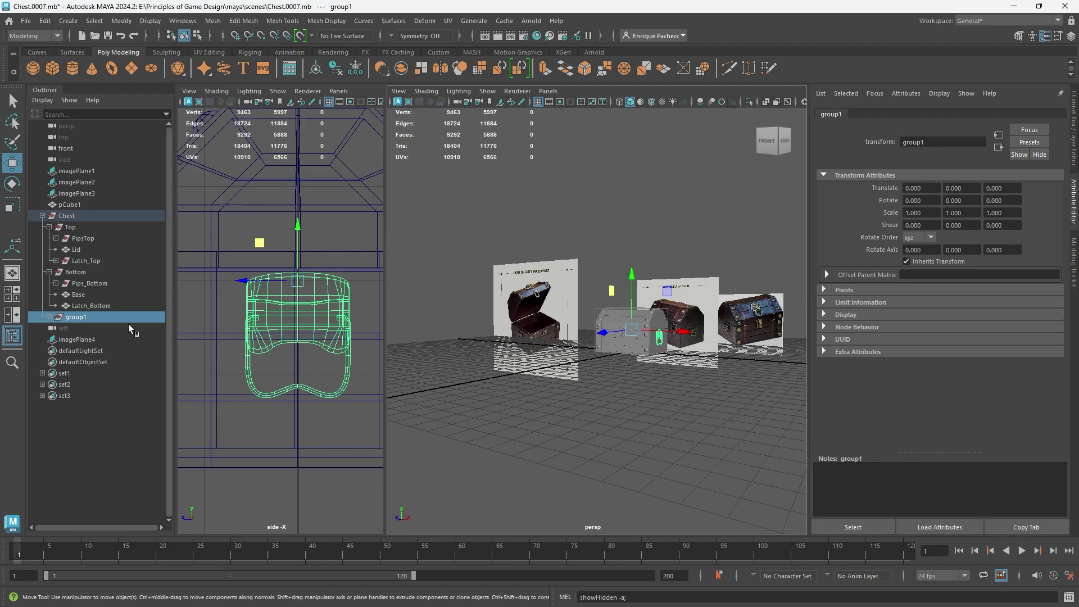
{"action": "double_click", "coordinate": [77, 316]}
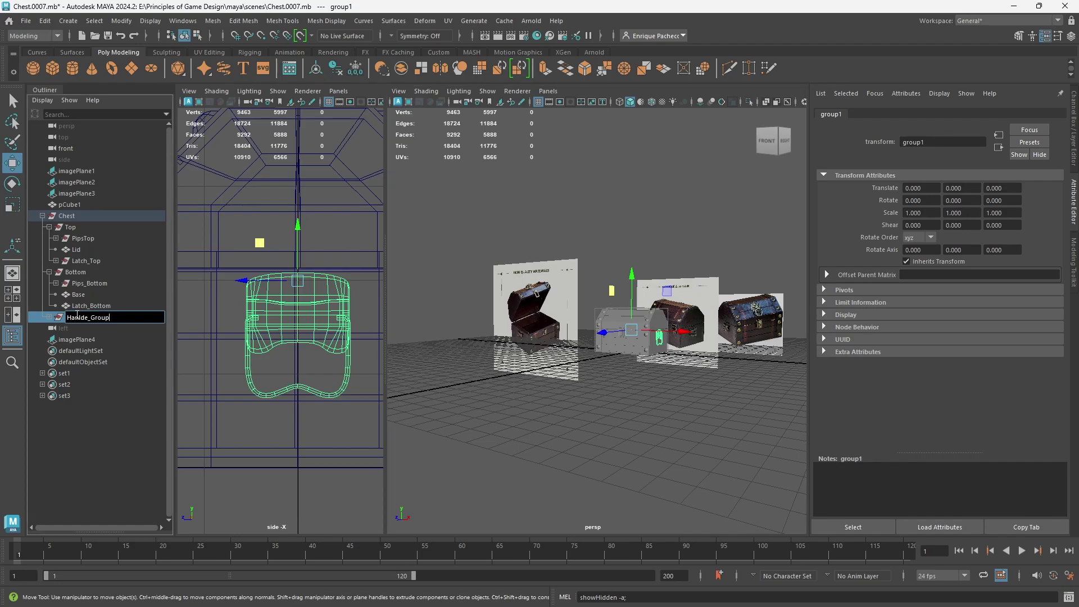
{"action": "type", "text": "Hanlde_Group"}
{"action": "key", "text": "Return"}
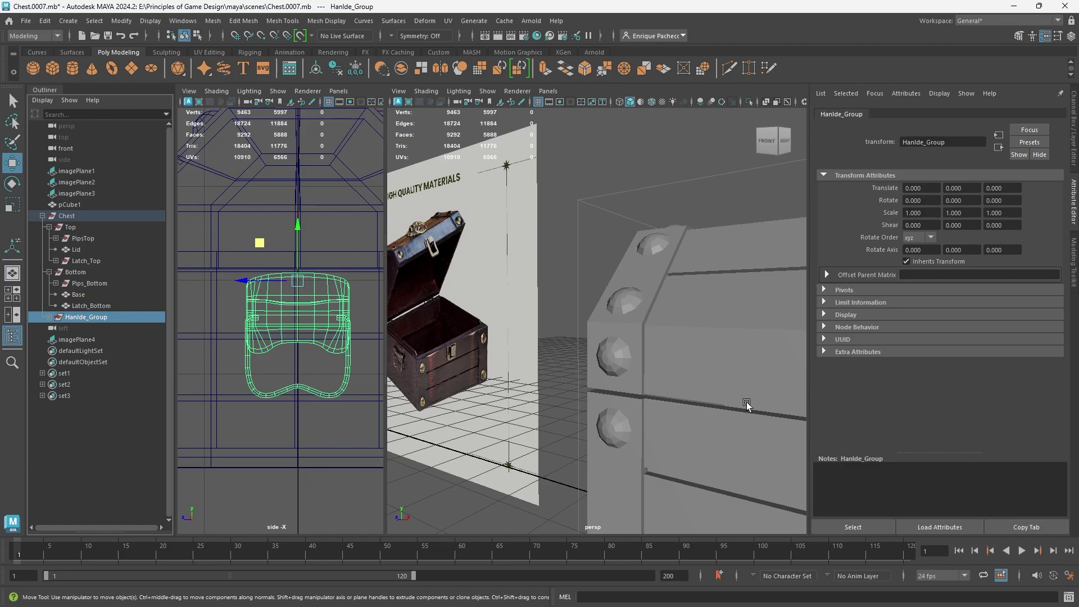
Step: Select Latch_Bottom on the chest front and isolate it in the perspective view
{"action": "left_click_drag", "start_coordinate": [747, 403], "coordinate": [645, 365], "text": "alt"}
{"action": "scroll", "coordinate": [644, 364], "scroll_direction": "down", "scroll_amount": 5}
{"action": "middle_click_drag", "start_coordinate": [645, 384], "coordinate": [582, 304], "text": "alt"}
{"action": "scroll", "coordinate": [599, 345], "scroll_direction": "up", "scroll_amount": 5}
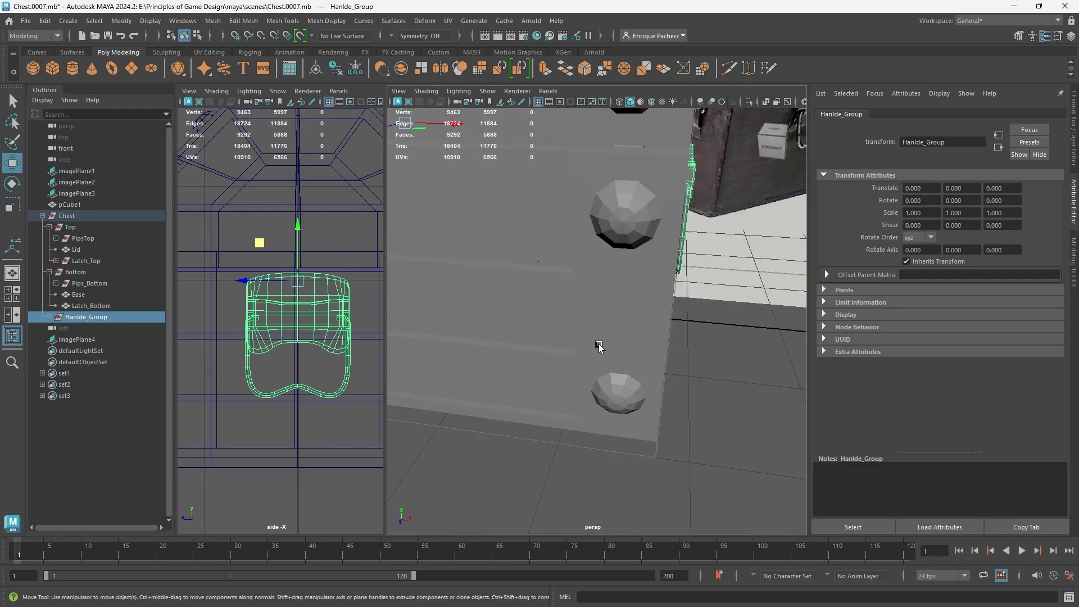
{"action": "left_click_drag", "start_coordinate": [534, 320], "coordinate": [571, 347], "text": "alt"}
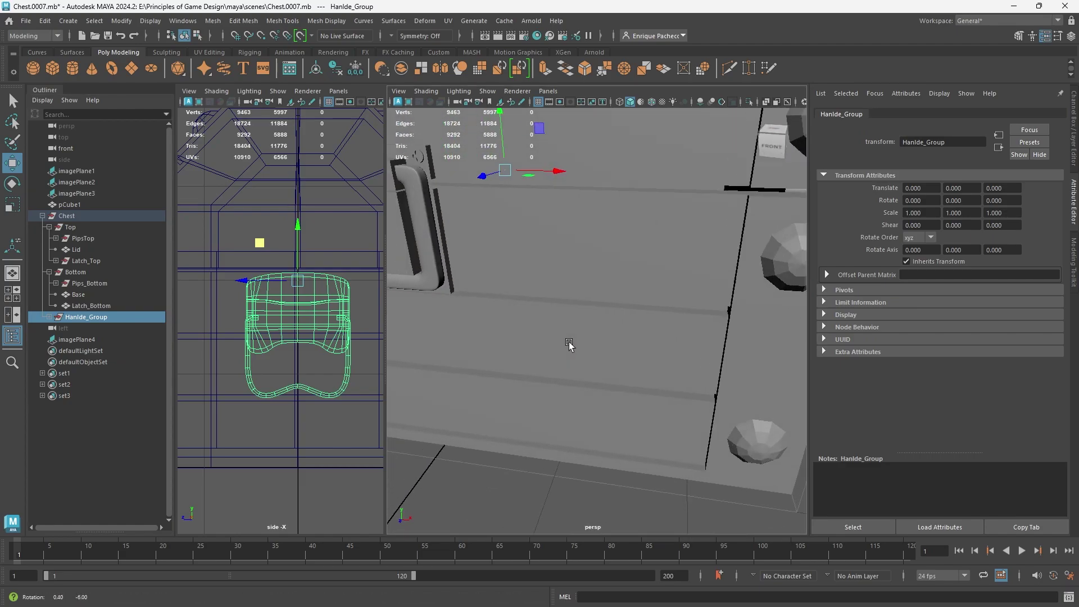
{"action": "left_click", "coordinate": [439, 207]}
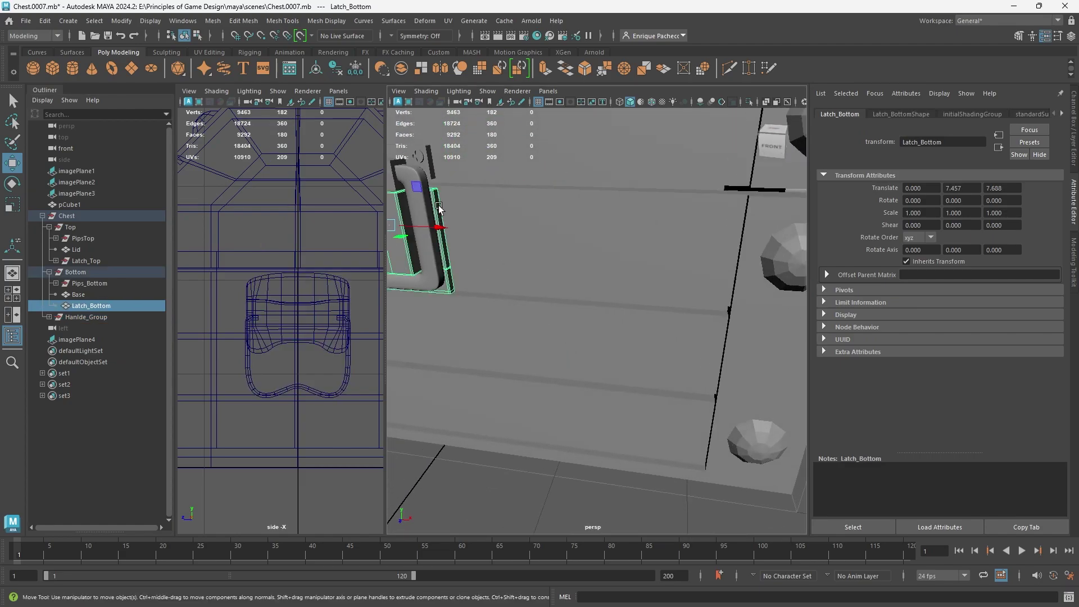
{"action": "left_click", "coordinate": [86, 283]}
{"action": "left_click", "coordinate": [101, 271]}
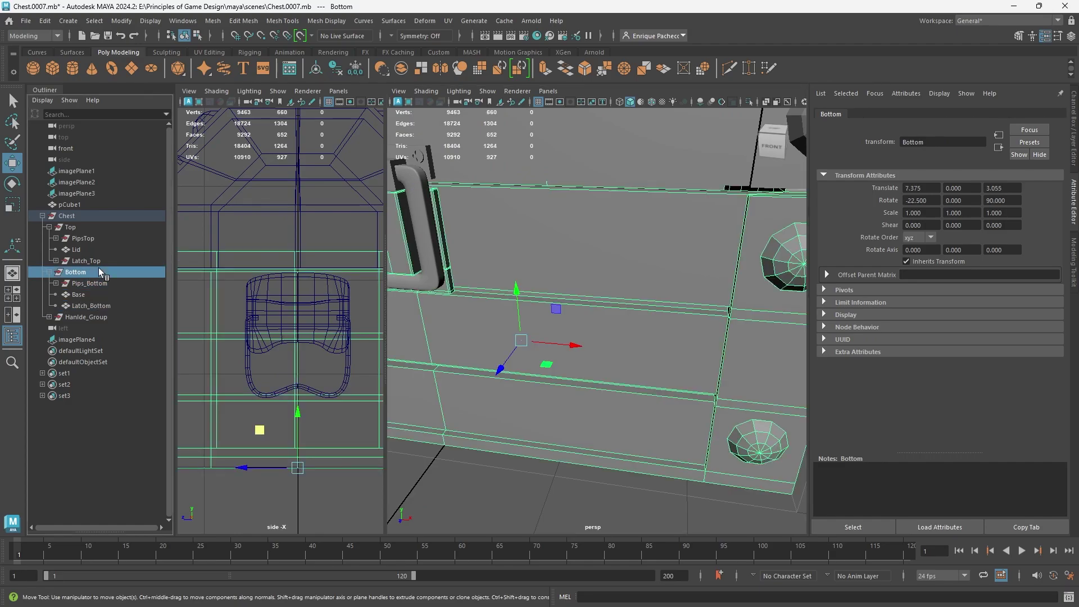
{"action": "left_click", "coordinate": [91, 305]}
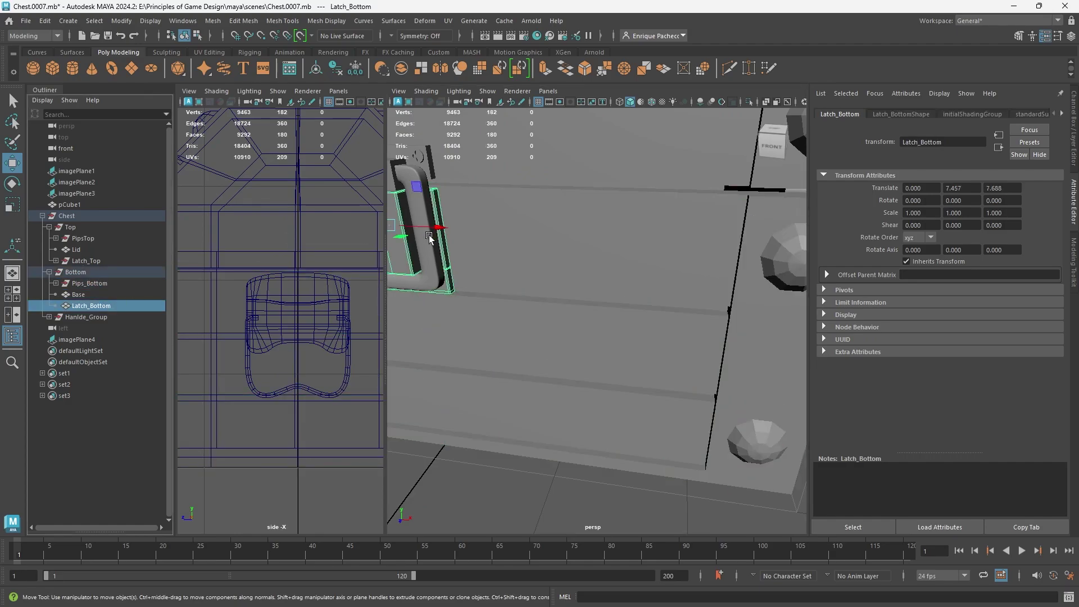
{"action": "key", "text": "ctrl+1"}
Step: In face mode, delete the narrow row of back faces along Latch_Bottom's lower edge
{"action": "left_click_drag", "start_coordinate": [494, 274], "coordinate": [431, 258], "text": "alt"}
{"action": "middle_click_drag", "start_coordinate": [431, 258], "coordinate": [707, 434], "text": "alt"}
{"action": "scroll", "coordinate": [562, 400], "scroll_direction": "up", "scroll_amount": 4}
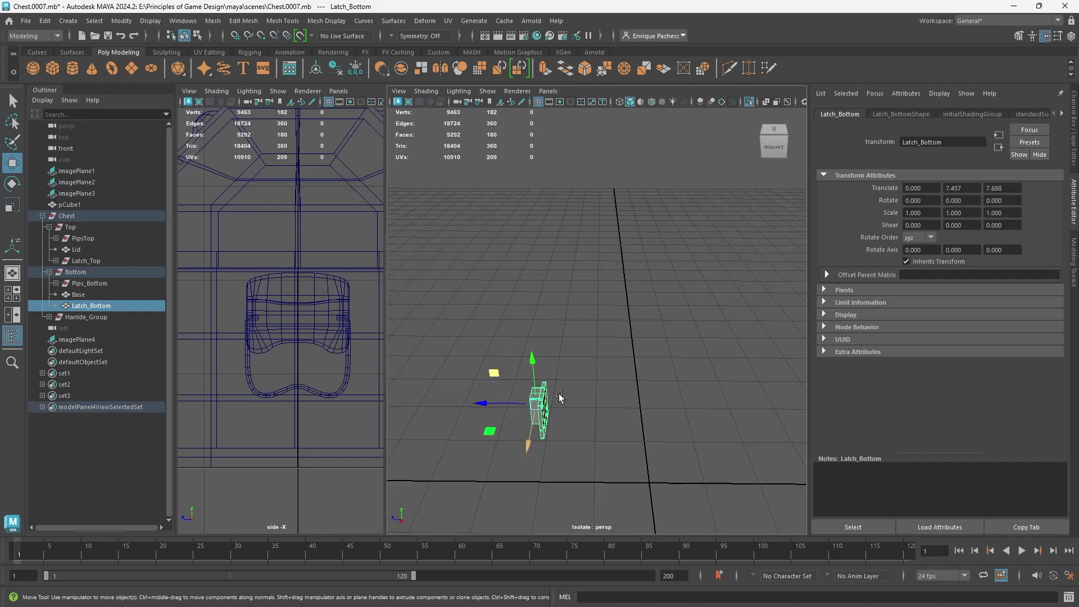
{"action": "left_click_drag", "start_coordinate": [561, 400], "coordinate": [460, 388], "text": "alt"}
{"action": "middle_click_drag", "start_coordinate": [459, 389], "coordinate": [556, 269], "text": "alt"}
{"action": "scroll", "coordinate": [646, 400], "scroll_direction": "up", "scroll_amount": 5}
{"action": "right_click_drag", "start_coordinate": [473, 254], "coordinate": [472, 286]}
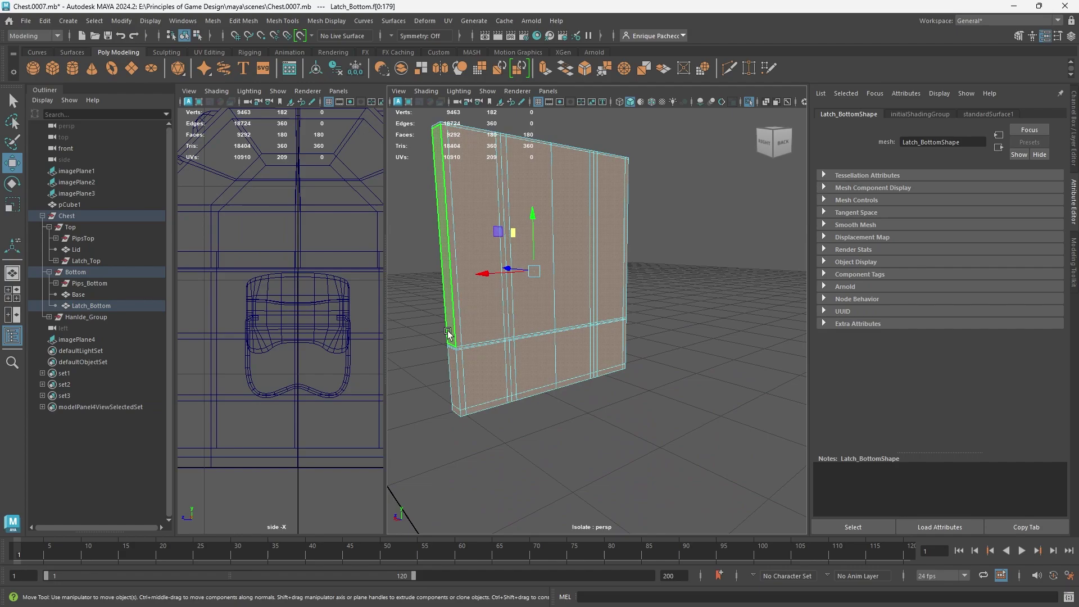
{"action": "left_click", "coordinate": [463, 412]}
{"action": "key", "text": "q"}
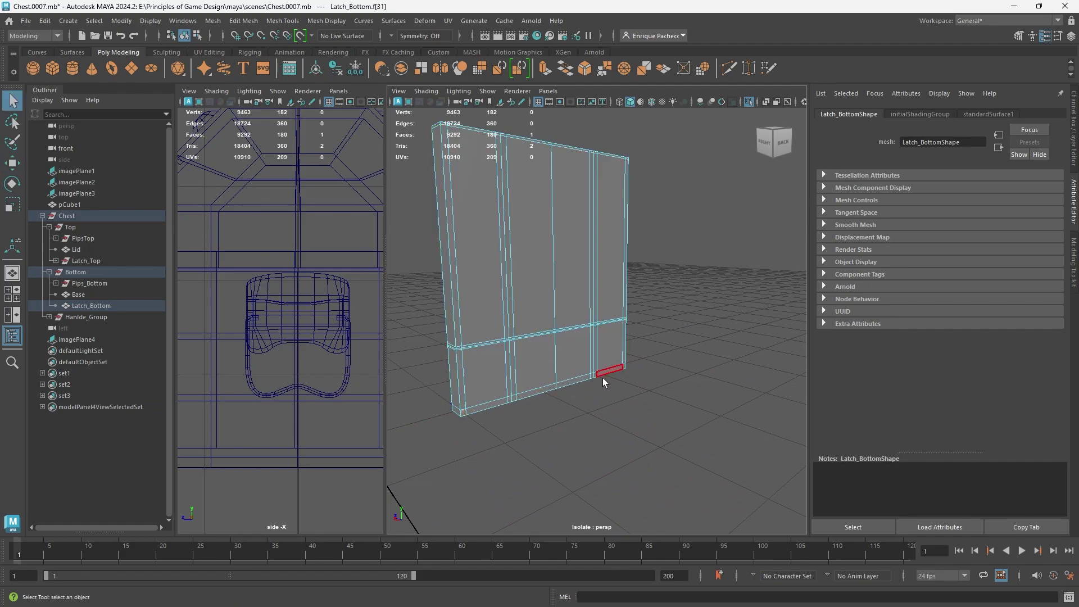
{"action": "double_click", "coordinate": [623, 368]}
{"action": "key", "text": "Delete"}
Step: Delete the narrow columns of back faces along both side edges of Latch_Bottom
{"action": "left_click", "coordinate": [464, 381]}
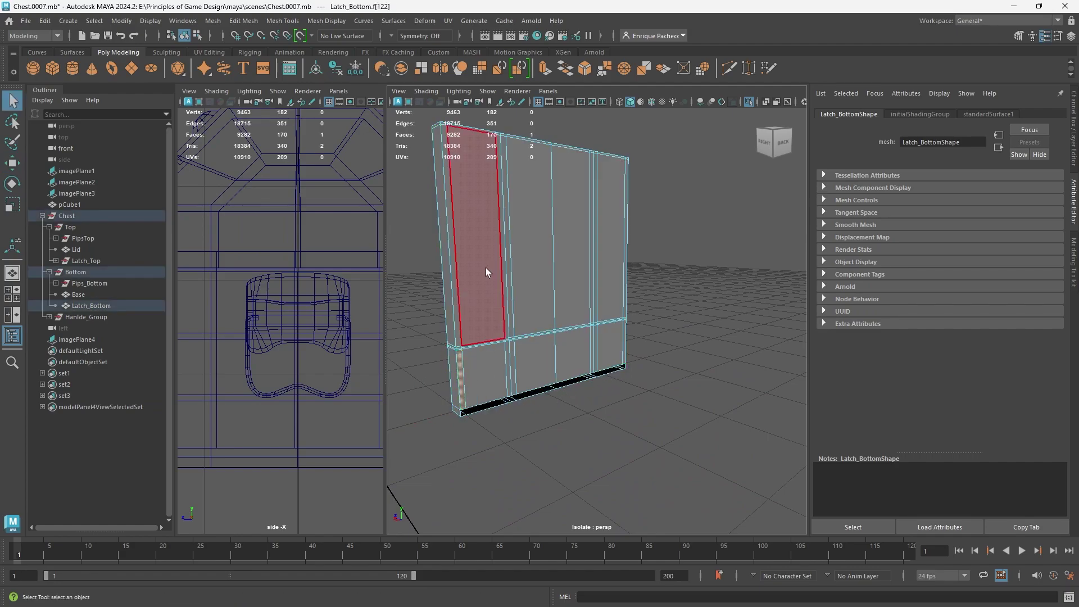
{"action": "double_click", "coordinate": [445, 127]}
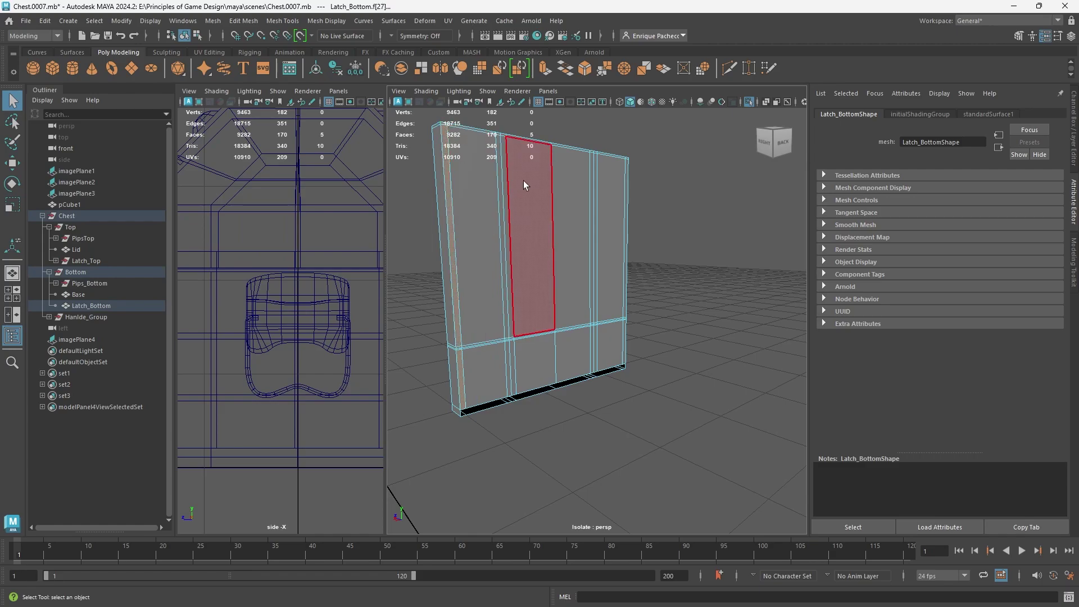
{"action": "key", "text": "Delete"}
{"action": "left_click_drag", "start_coordinate": [624, 342], "coordinate": [621, 237], "text": "alt"}
{"action": "double_click", "coordinate": [628, 240]}
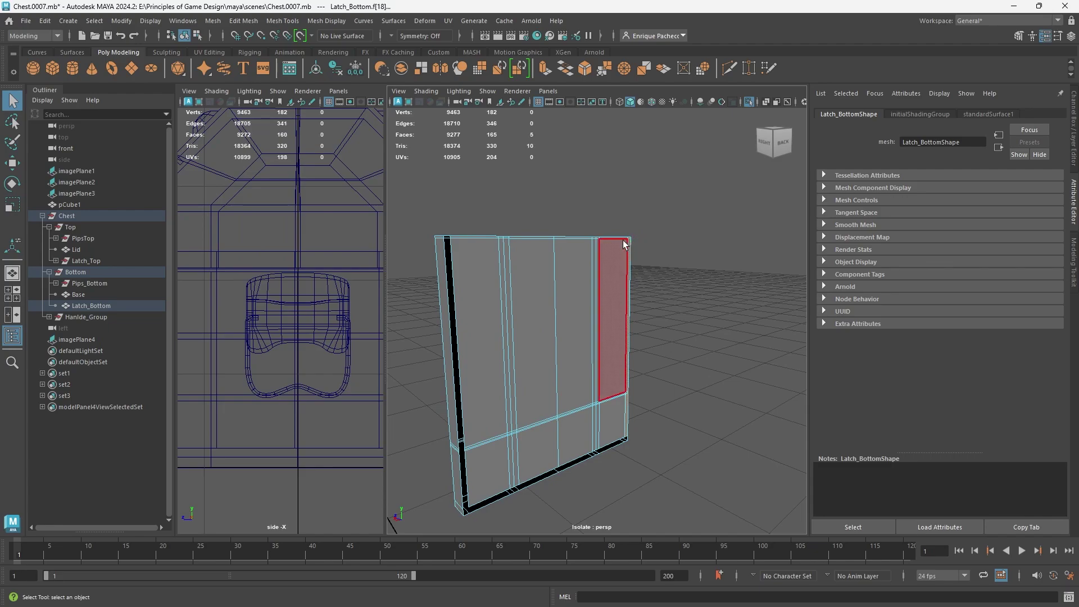
{"action": "key", "text": "Delete"}
Step: Delete the row of back faces along Latch_Bottom's upper edge and all of its remaining back faces
{"action": "double_click", "coordinate": [454, 237]}
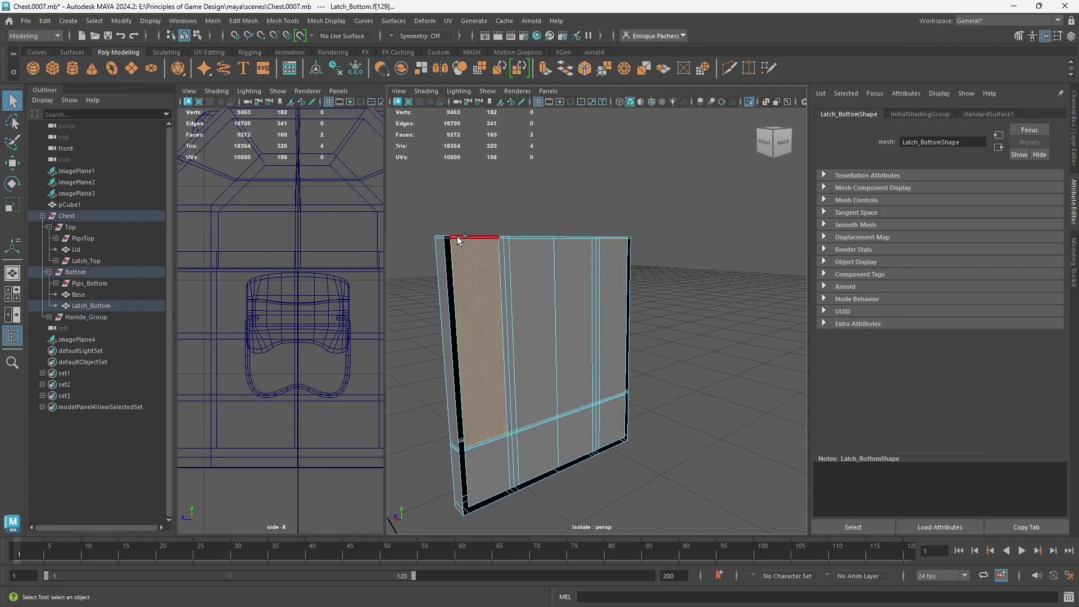
{"action": "left_click", "coordinate": [457, 236], "text": "shift"}
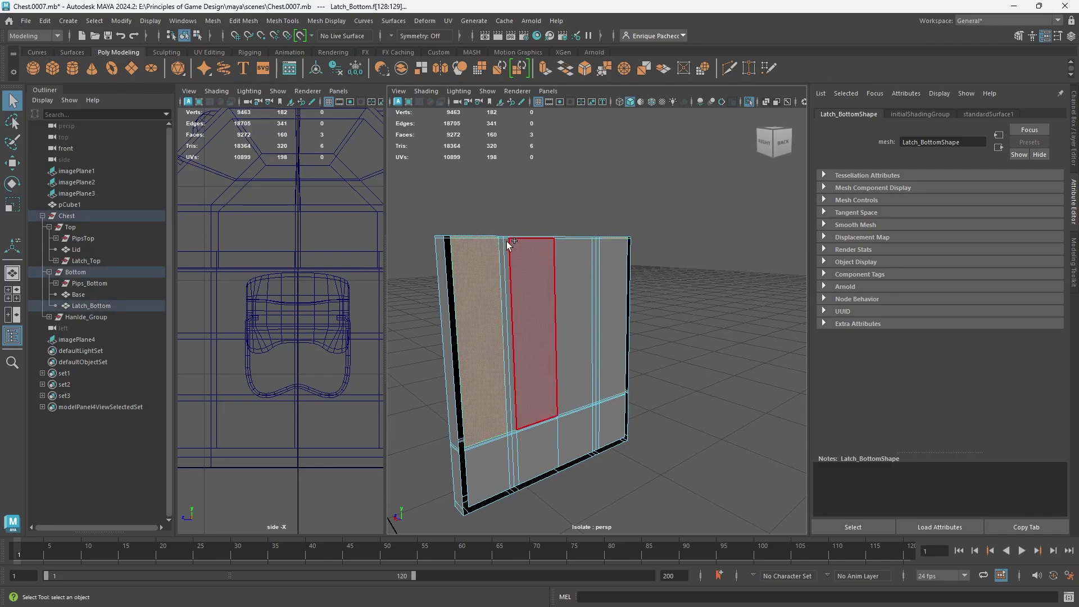
{"action": "double_click", "coordinate": [599, 240], "text": "shift"}
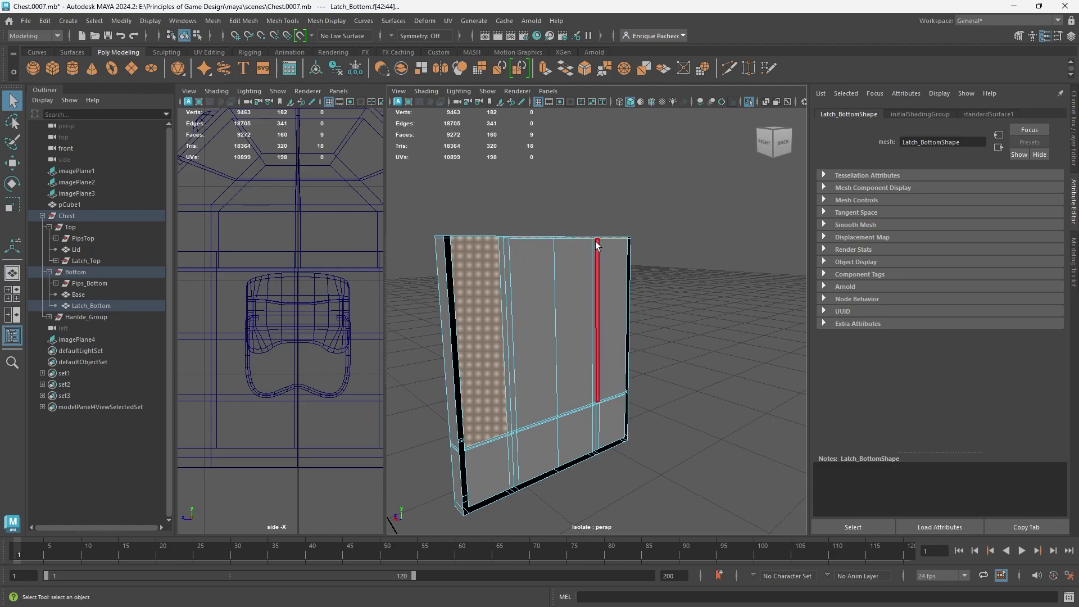
{"action": "key", "text": "Delete"}
{"action": "double_click", "coordinate": [554, 299]}
{"action": "key", "text": "Delete"}
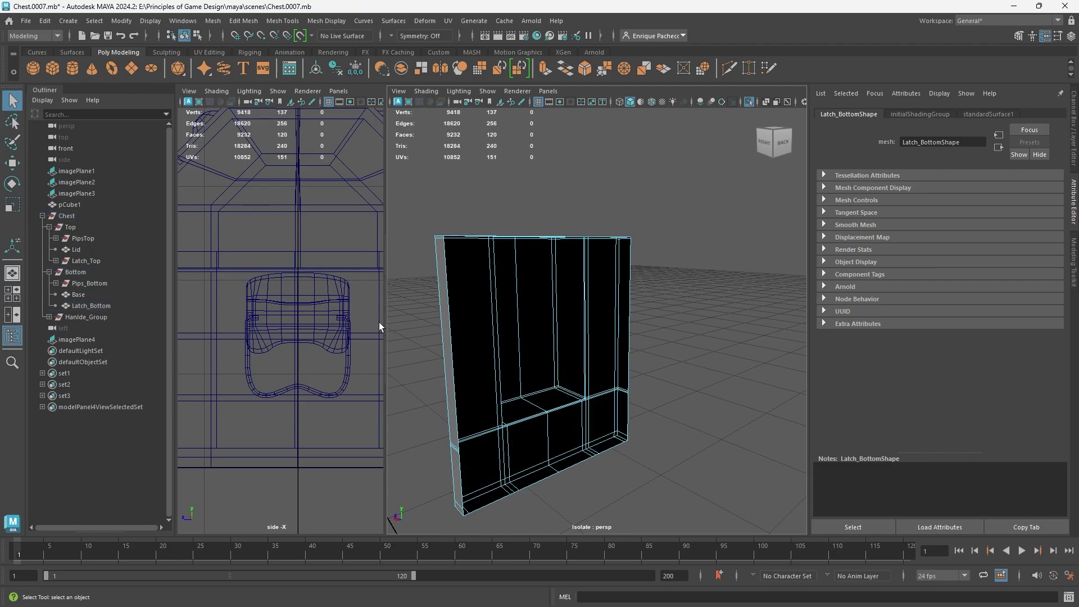
Step: Show the full scene again, select the upper latch piece polySurface2 in object mode and isolate it
{"action": "key", "text": "ctrl+1"}
{"action": "left_click_drag", "start_coordinate": [514, 190], "coordinate": [564, 209], "text": "alt"}
{"action": "middle_click_drag", "start_coordinate": [741, 263], "coordinate": [684, 272], "text": "alt"}
{"action": "right_click", "coordinate": [761, 246]}
{"action": "right_click_drag", "start_coordinate": [763, 249], "coordinate": [816, 230]}
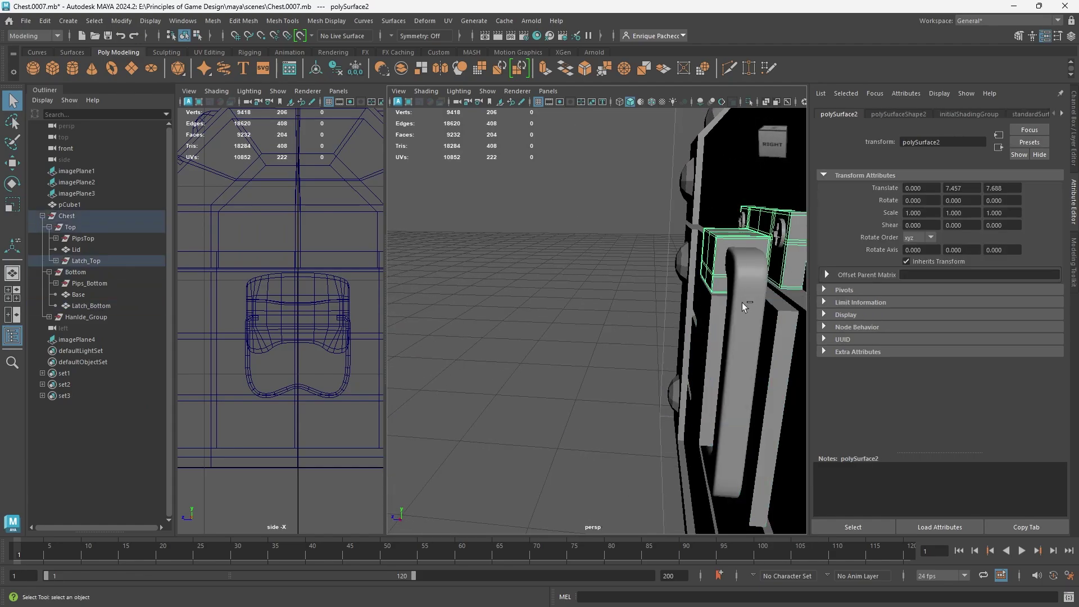
{"action": "key", "text": "ctrl+1"}
Step: In face mode, delete the hidden back faces of the isolated upper latch piece polySurface2
{"action": "left_click_drag", "start_coordinate": [720, 295], "coordinate": [655, 277], "text": "alt"}
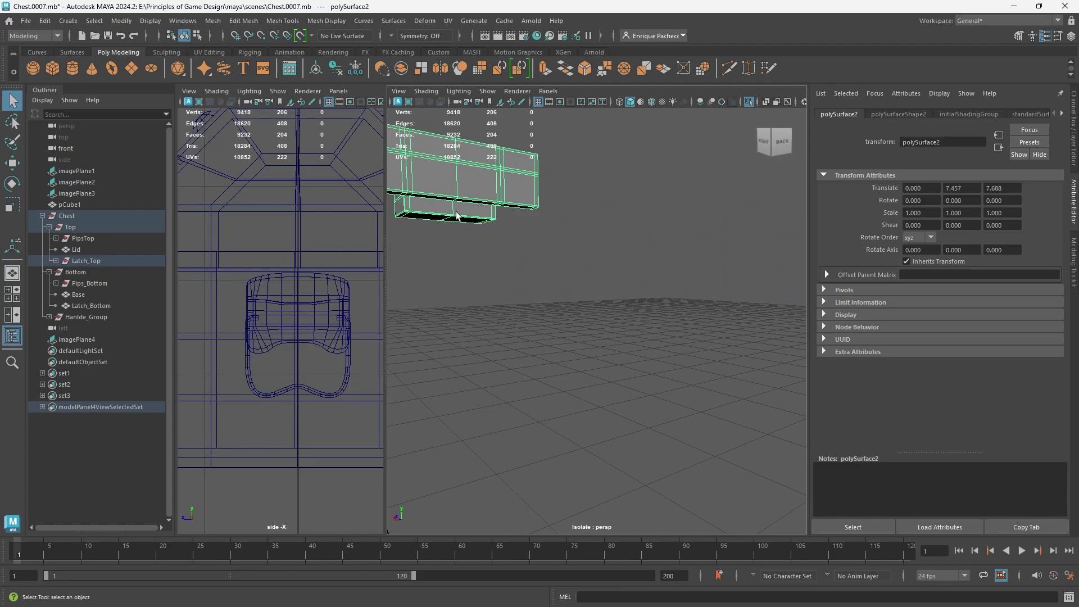
{"action": "middle_click_drag", "start_coordinate": [457, 212], "coordinate": [500, 268], "text": "alt"}
{"action": "right_click_drag", "start_coordinate": [486, 263], "coordinate": [485, 275]}
{"action": "key", "text": "F11"}
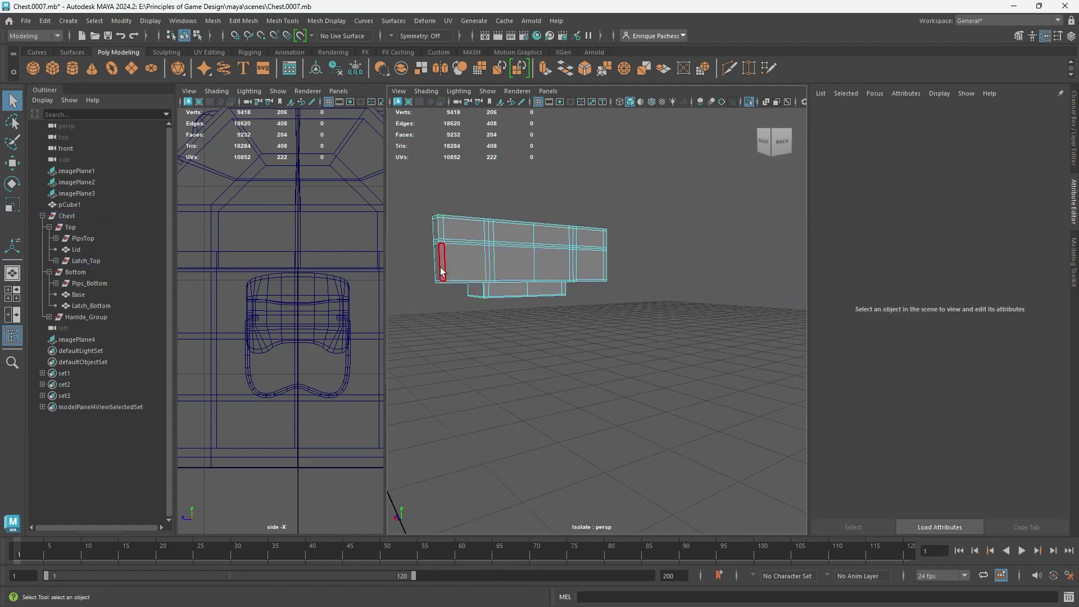
{"action": "left_click", "coordinate": [443, 263]}
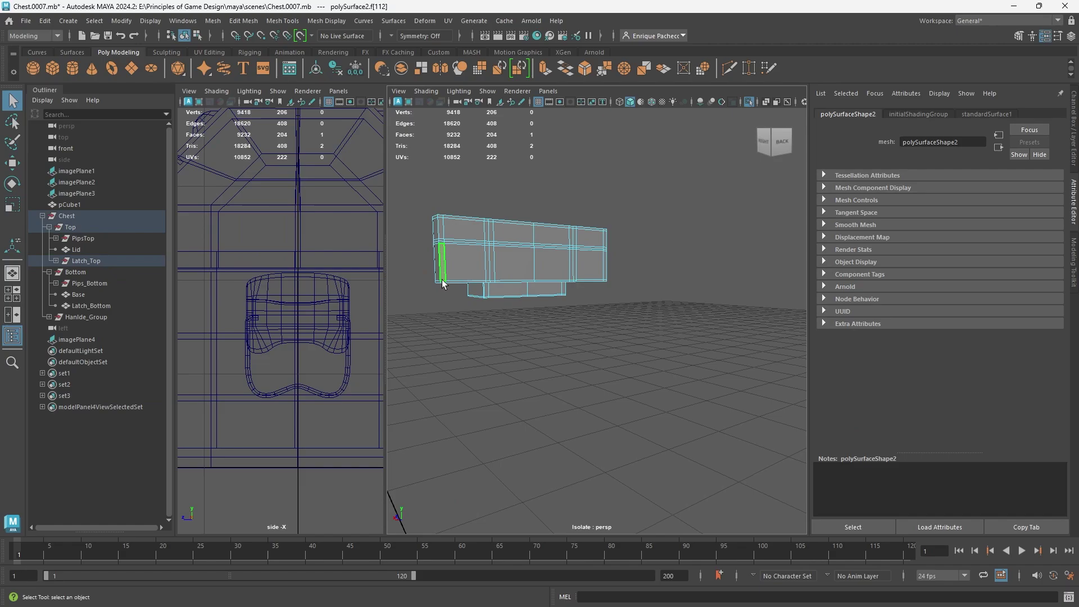
{"action": "double_click", "coordinate": [442, 226]}
{"action": "key", "text": "Delete"}
{"action": "left_click", "coordinate": [453, 282]}
{"action": "left_click", "coordinate": [467, 261]}
{"action": "double_click", "coordinate": [467, 260]}
{"action": "key", "text": "Delete"}
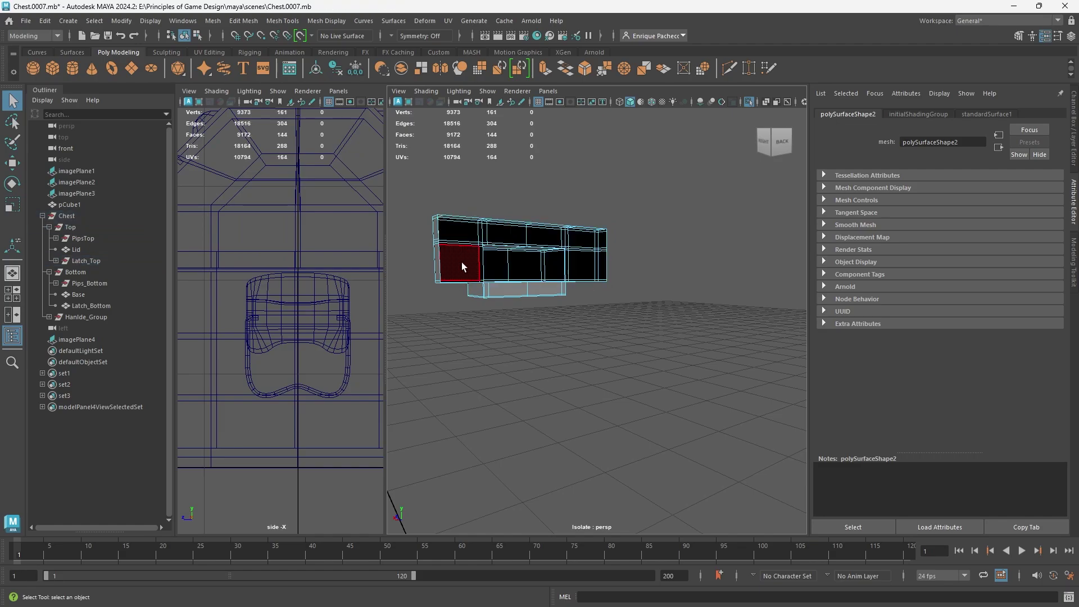
Step: Show the full scene again and return to object mode
{"action": "left_click_drag", "start_coordinate": [461, 262], "coordinate": [618, 313], "text": "alt"}
{"action": "middle_click_drag", "start_coordinate": [691, 337], "coordinate": [564, 311], "text": "alt"}
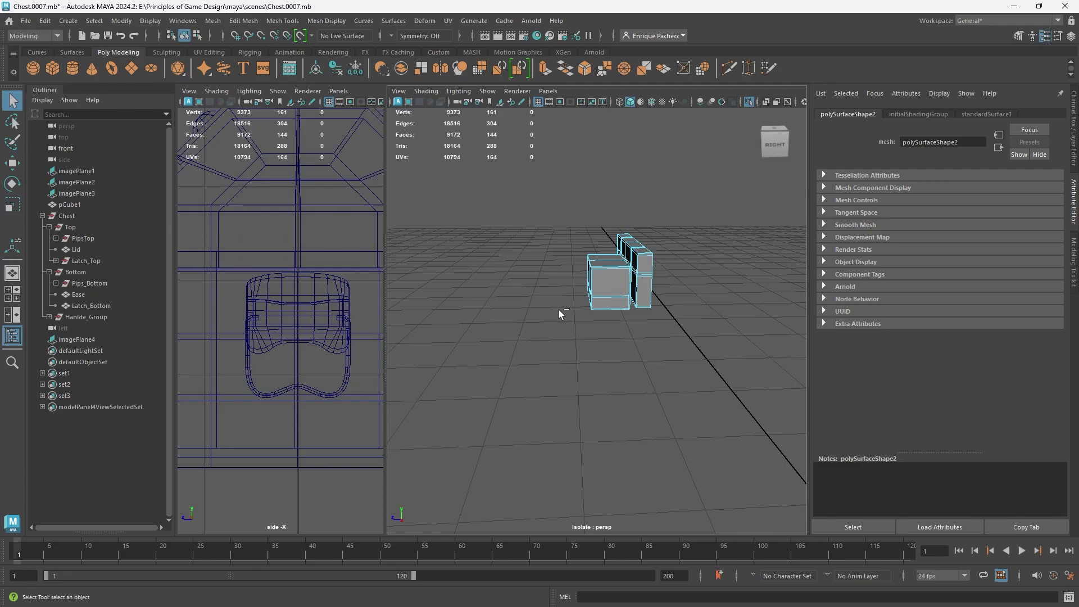
{"action": "key", "text": "ctrl+1"}
{"action": "left_click_drag", "start_coordinate": [612, 314], "coordinate": [548, 369], "text": "alt"}
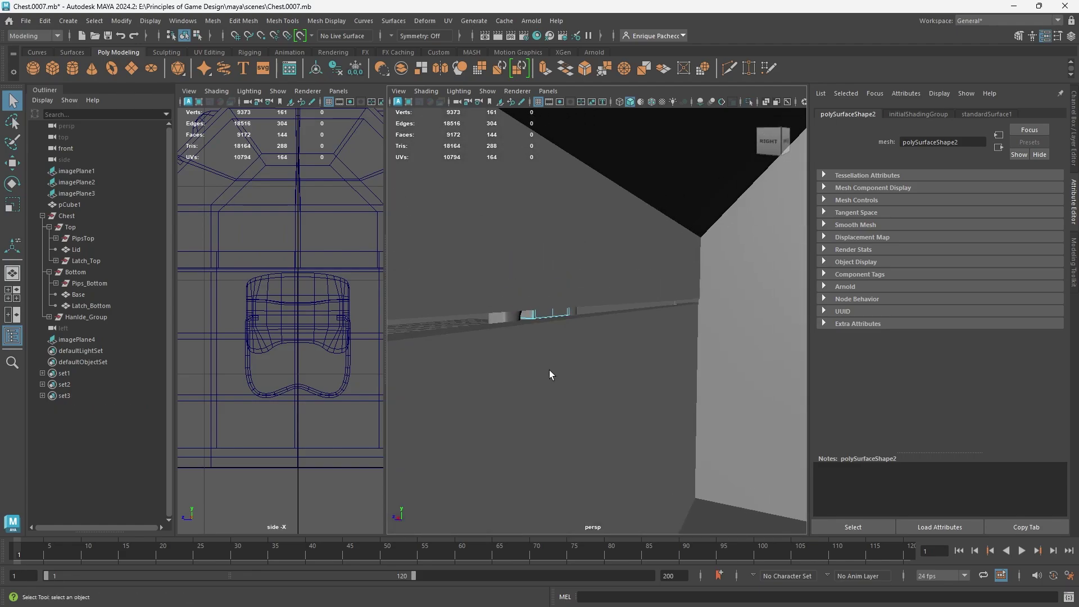
{"action": "right_click_drag", "start_coordinate": [542, 234], "coordinate": [629, 212]}
Step: Raise the Top group to examine the backs of the latches from inside the chest, and undo the move
{"action": "left_click", "coordinate": [66, 227]}
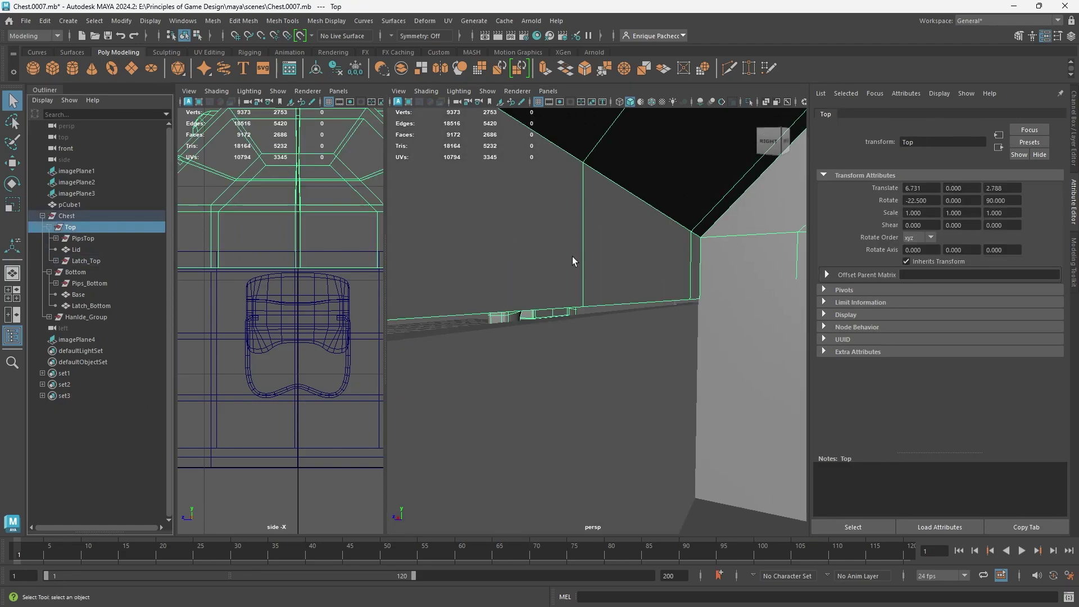
{"action": "key", "text": "w"}
{"action": "left_click_drag", "start_coordinate": [297, 397], "coordinate": [298, 357]}
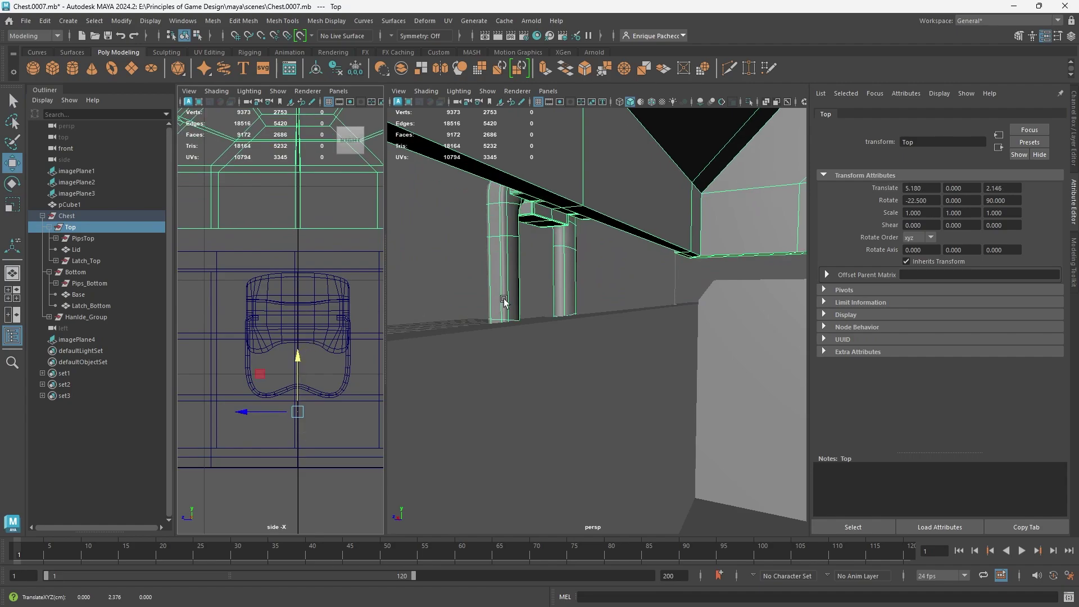
{"action": "left_click_drag", "start_coordinate": [504, 301], "coordinate": [481, 209], "text": "alt"}
{"action": "scroll", "coordinate": [483, 225], "scroll_direction": "up", "scroll_amount": 3}
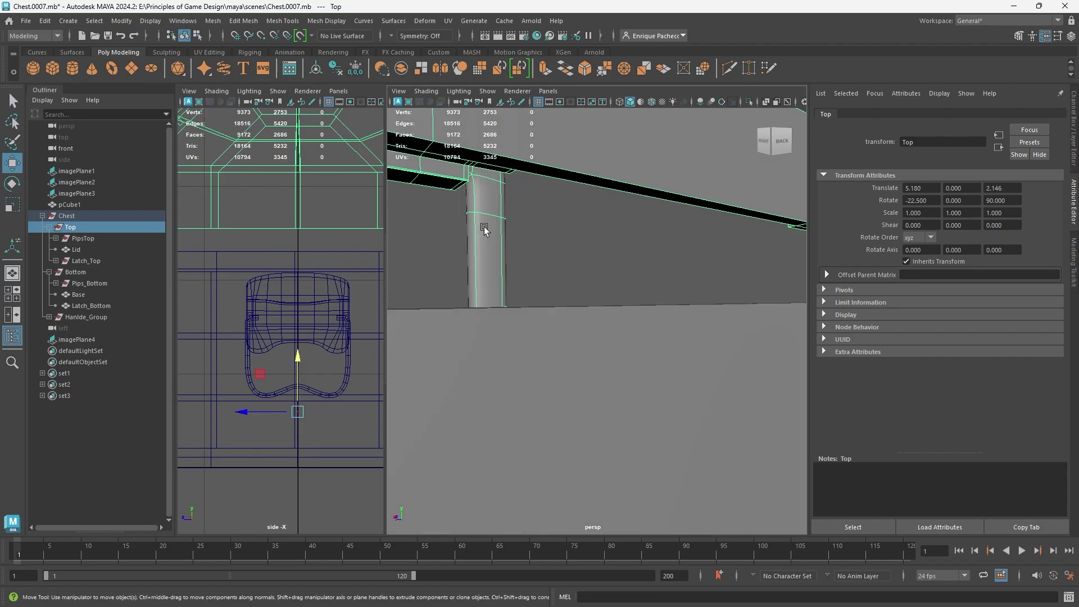
{"action": "middle_click_drag", "start_coordinate": [480, 225], "coordinate": [541, 271], "text": "alt"}
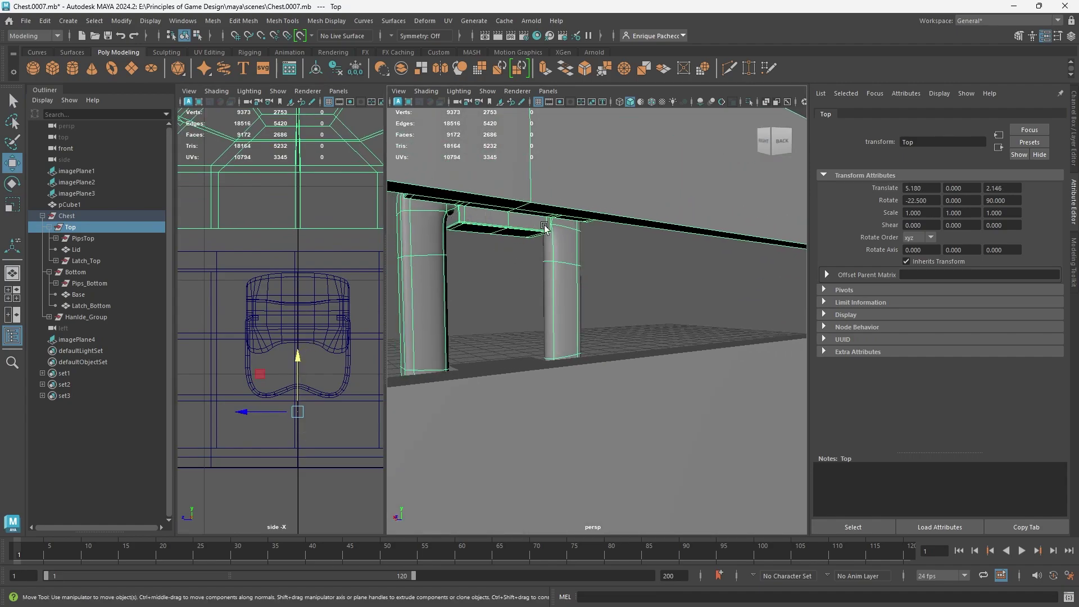
{"action": "left_click_drag", "start_coordinate": [544, 226], "coordinate": [579, 202], "text": "alt"}
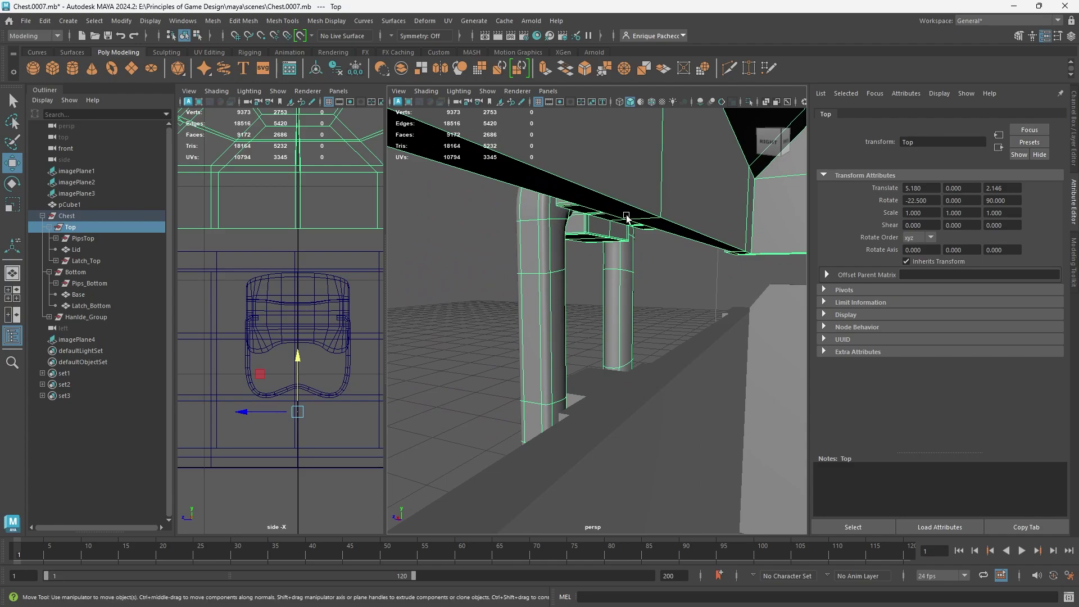
{"action": "scroll", "coordinate": [536, 268], "scroll_direction": "down", "scroll_amount": 3}
{"action": "key", "text": "ctrl+z"}
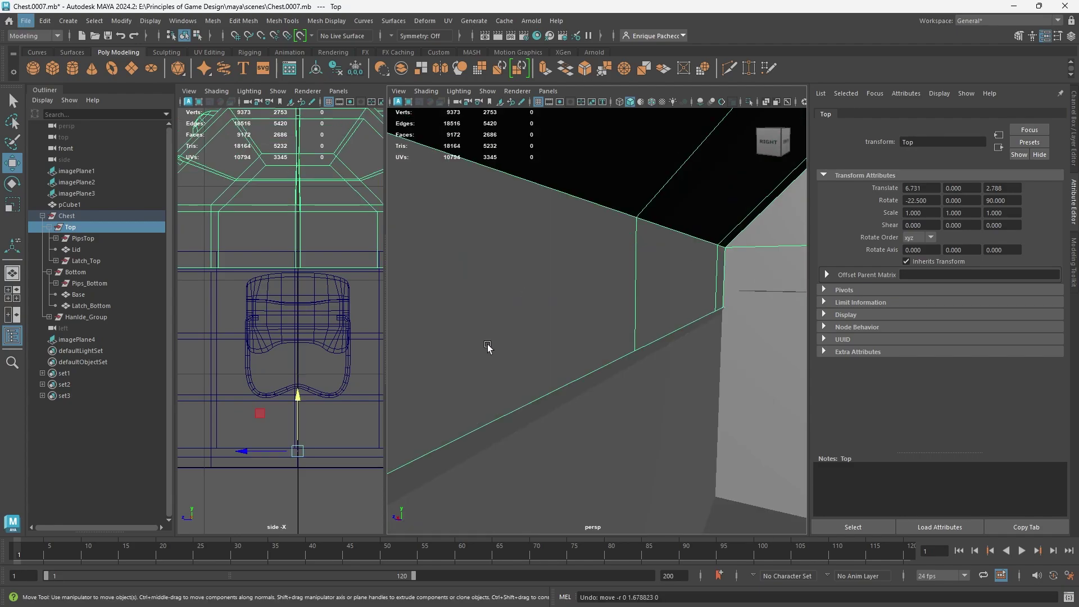
{"action": "left_click_drag", "start_coordinate": [487, 346], "coordinate": [621, 339], "text": "alt"}
{"action": "key", "text": "ctrl+z"}
{"action": "key", "text": "ctrl+z"}
{"action": "key", "text": "ctrl+z"}
{"action": "key", "text": "ctrl+z"}
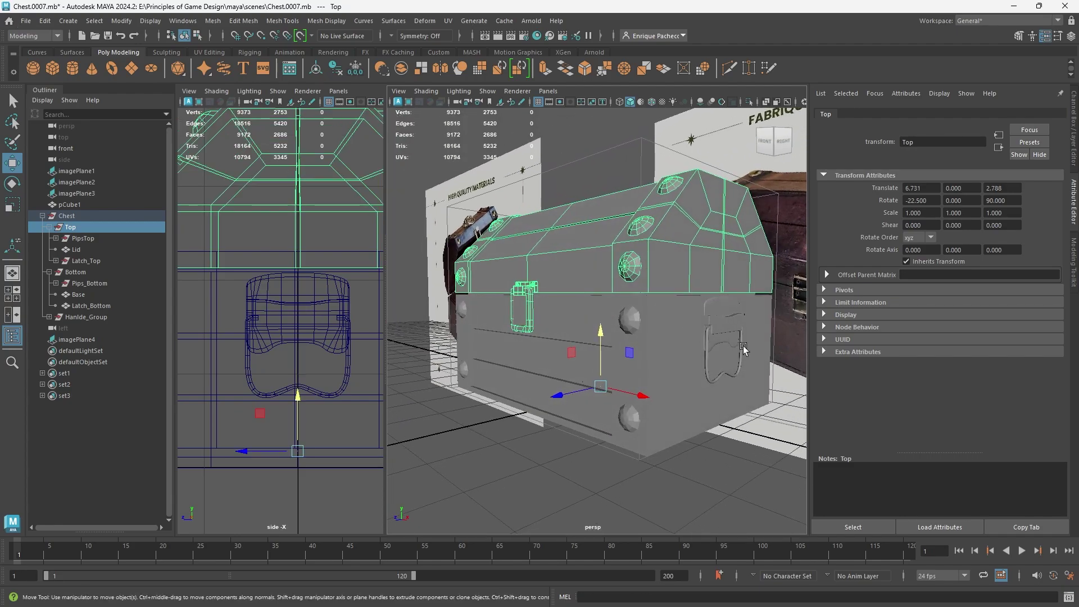
{"action": "key", "text": "ctrl+z"}
{"action": "key", "text": "ctrl+z"}
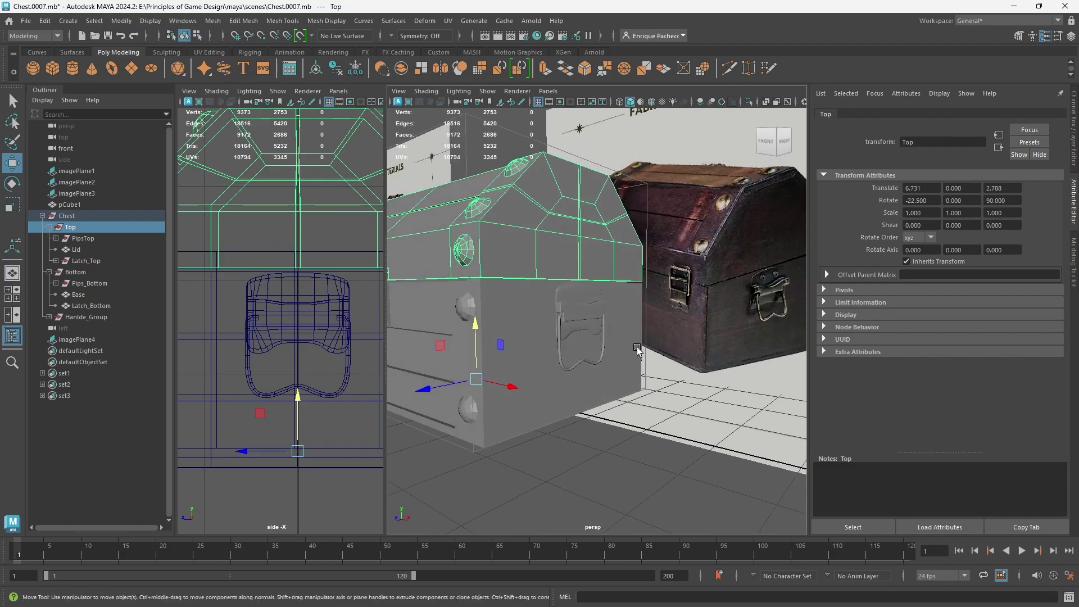
Step: Mirror the handle group across the world X axis, with cut geometry, combine with original and merged border vertices
{"action": "left_click", "coordinate": [86, 317]}
{"action": "left_click_drag", "start_coordinate": [566, 362], "coordinate": [457, 380], "text": "alt"}
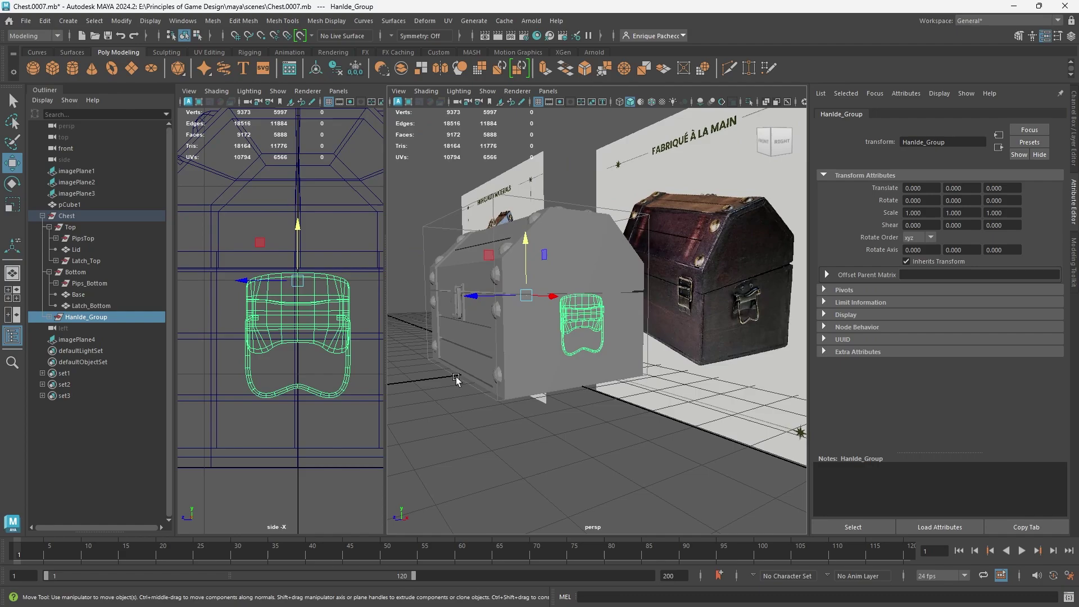
{"action": "left_click", "coordinate": [213, 21]}
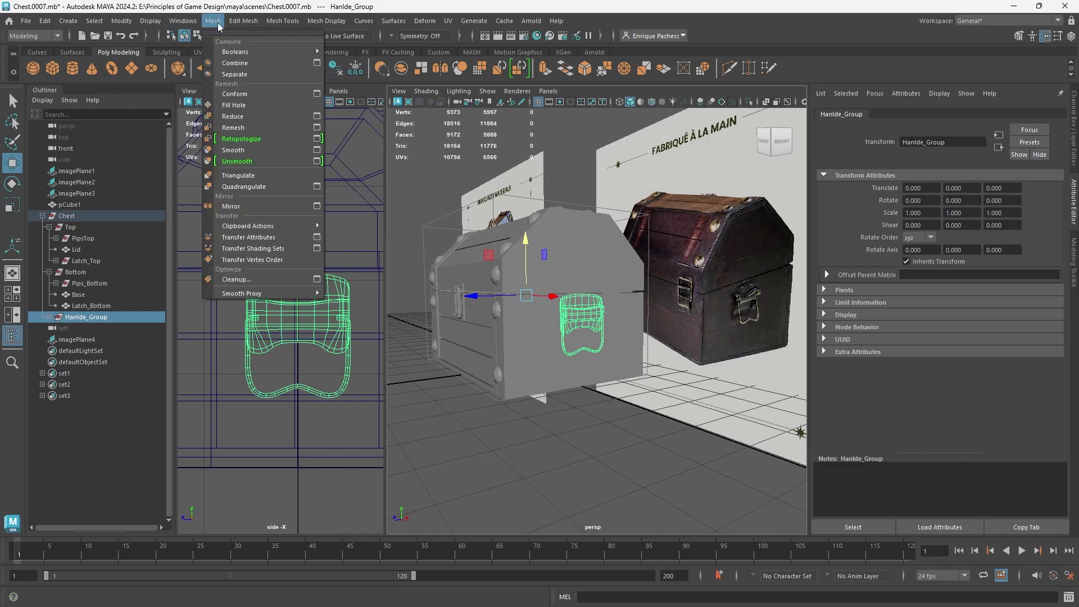
{"action": "left_click", "coordinate": [317, 206]}
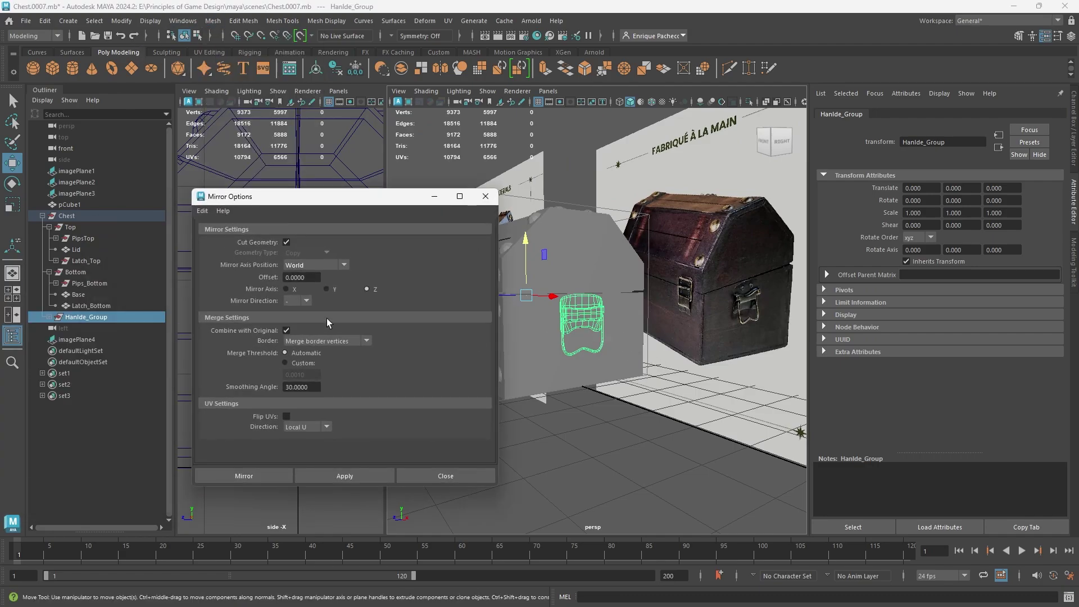
{"action": "left_click", "coordinate": [344, 476]}
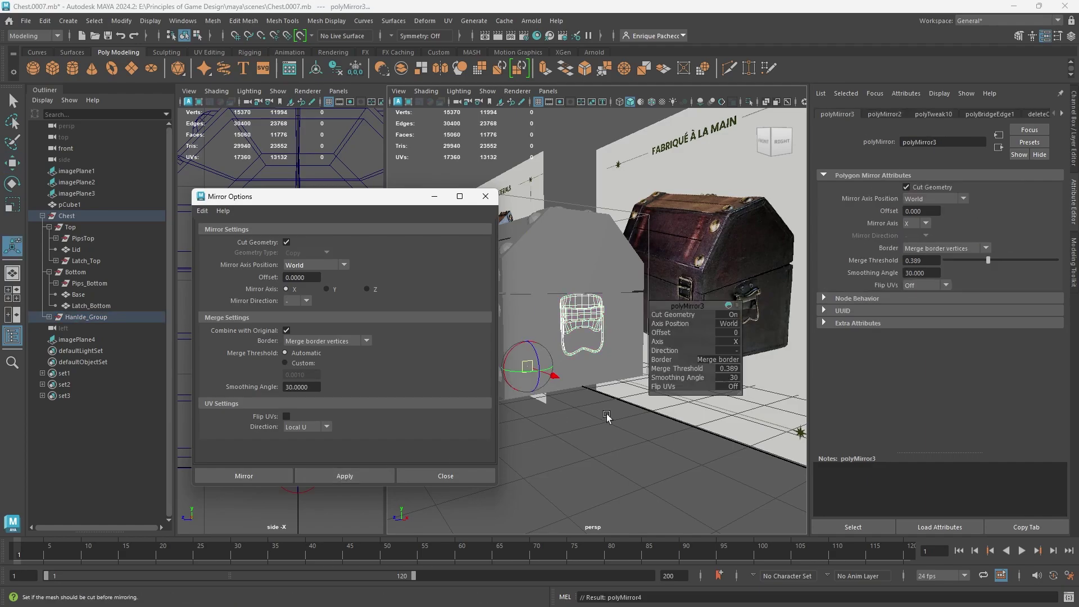
Step: Examine the mirrored handle on the chest's opposite side, close the mirror options and clear the selection
{"action": "left_click_drag", "start_coordinate": [404, 201], "coordinate": [182, 242]}
{"action": "left_click_drag", "start_coordinate": [495, 337], "coordinate": [656, 326], "text": "alt"}
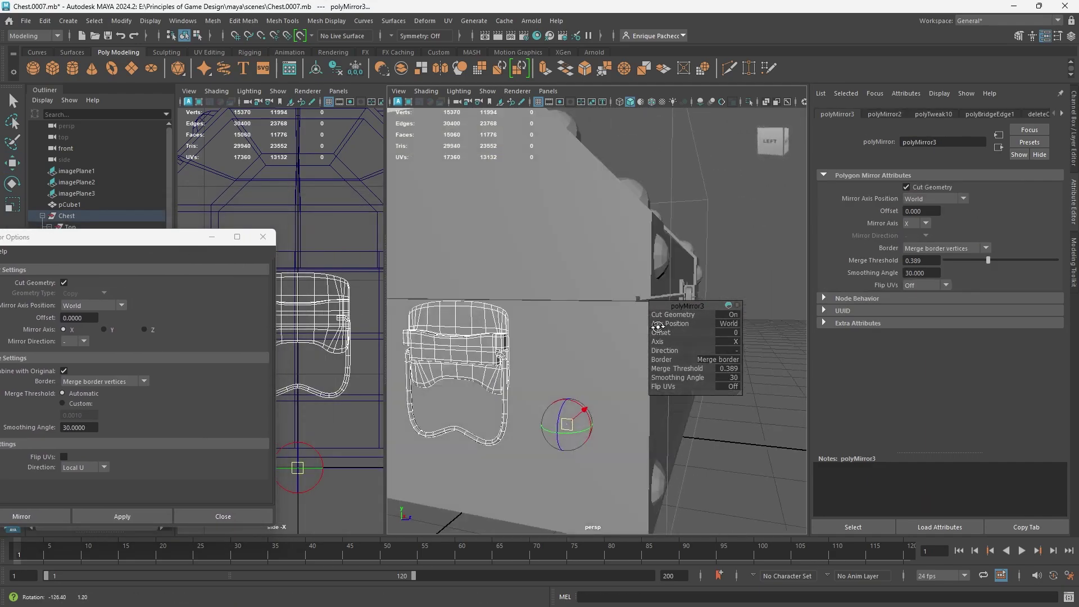
{"action": "left_click_drag", "start_coordinate": [462, 394], "coordinate": [459, 369], "text": "alt"}
{"action": "right_click_drag", "start_coordinate": [607, 316], "coordinate": [535, 316], "text": "alt"}
{"action": "scroll", "coordinate": [536, 321], "scroll_direction": "up", "scroll_amount": 3}
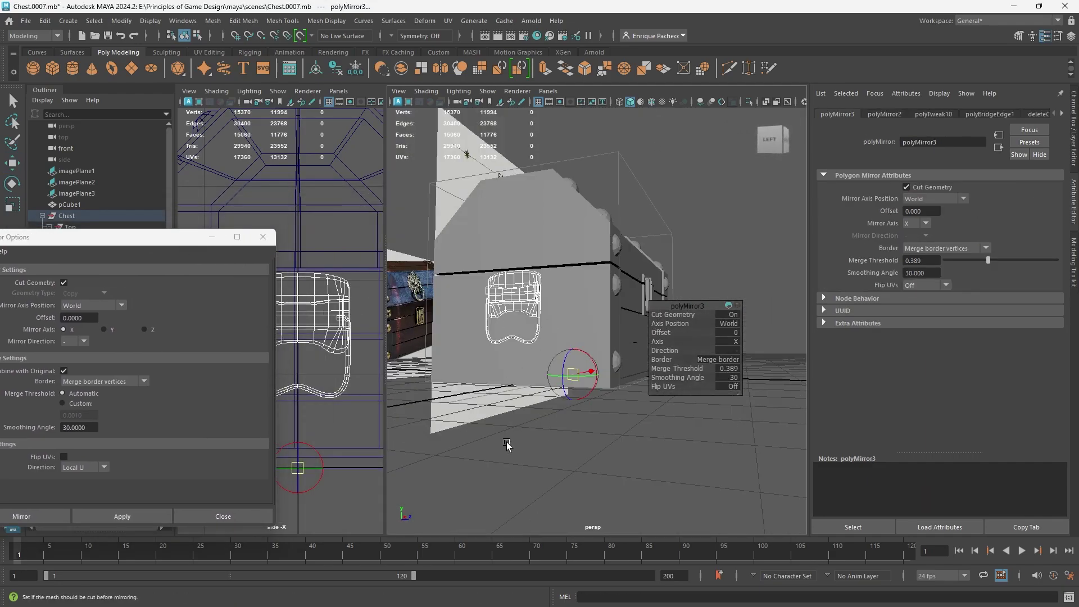
{"action": "left_click", "coordinate": [263, 239]}
{"action": "left_click", "coordinate": [588, 448]}
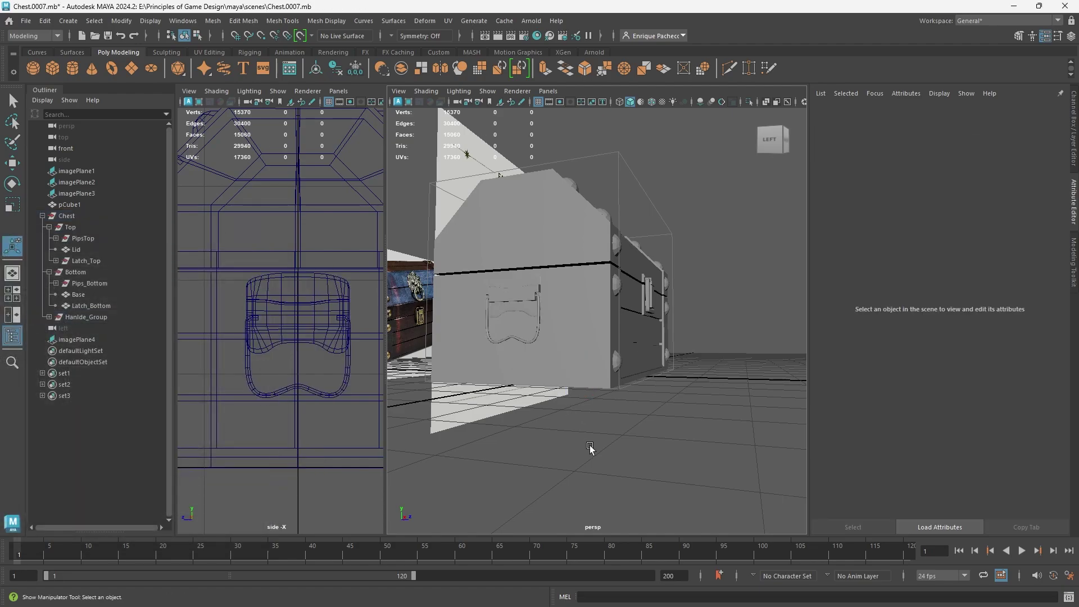
Step: Move the reference image imagePlane3 away from the chest to about X 30.488 and Z -7.558
{"action": "left_click_drag", "start_coordinate": [587, 448], "coordinate": [632, 369], "text": "alt"}
{"action": "scroll", "coordinate": [542, 414], "scroll_direction": "down", "scroll_amount": 3}
{"action": "left_click", "coordinate": [655, 371]}
{"action": "scroll", "coordinate": [632, 369], "scroll_direction": "up", "scroll_amount": 2}
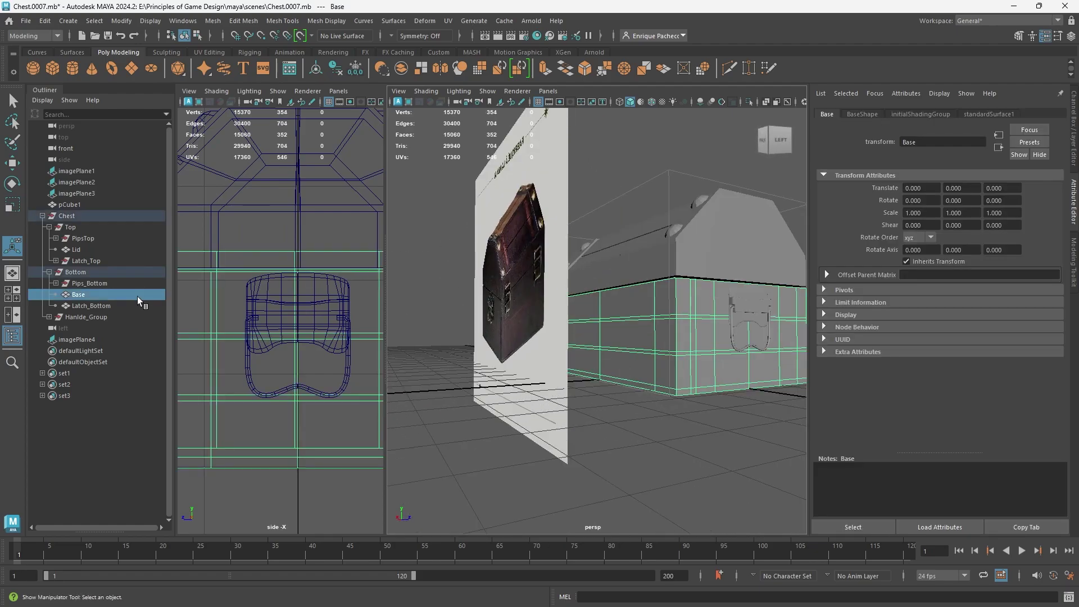
{"action": "left_click", "coordinate": [89, 338]}
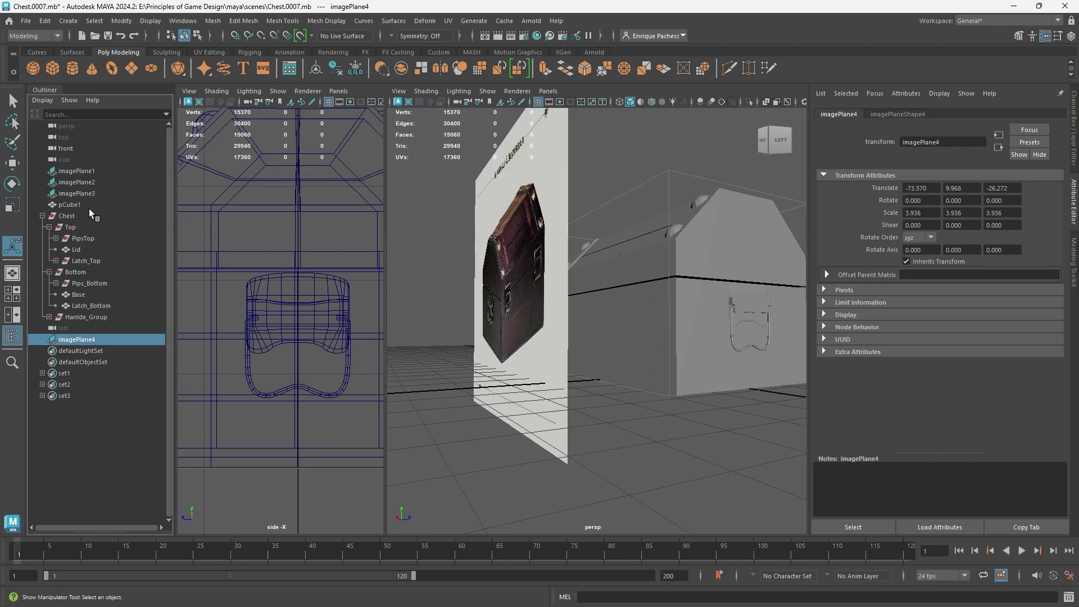
{"action": "left_click", "coordinate": [93, 194]}
{"action": "key", "text": "w"}
{"action": "key", "text": "f"}
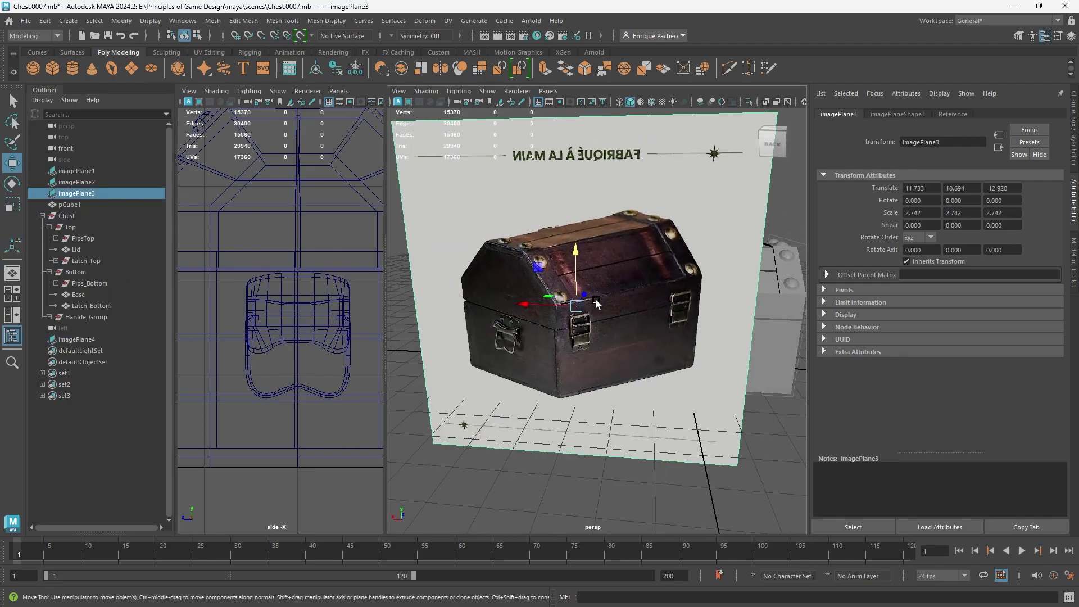
{"action": "left_click_drag", "start_coordinate": [523, 304], "coordinate": [342, 288]}
{"action": "mouse_move", "coordinate": [579, 368]}
{"action": "left_mouse_down", "text": "alt"}
{"action": "mouse_move", "coordinate": [588, 366]}
{"action": "mouse_move", "coordinate": [568, 360]}
{"action": "left_mouse_up", "text": "alt"}
{"action": "left_click_drag", "start_coordinate": [428, 286], "coordinate": [456, 279]}
{"action": "scroll", "coordinate": [554, 387], "scroll_direction": "down", "scroll_amount": 5}
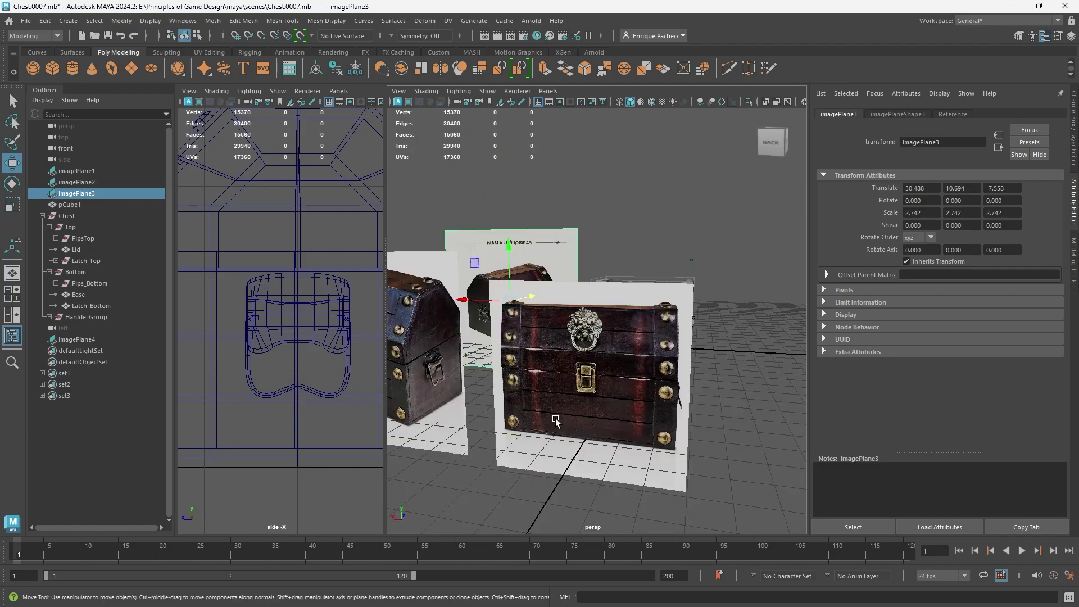
Step: Hide the Reference display layer and show it again to check which image planes it controls
{"action": "left_click_drag", "start_coordinate": [554, 421], "coordinate": [772, 392], "text": "alt"}
{"action": "scroll", "coordinate": [572, 450], "scroll_direction": "down", "scroll_amount": 5}
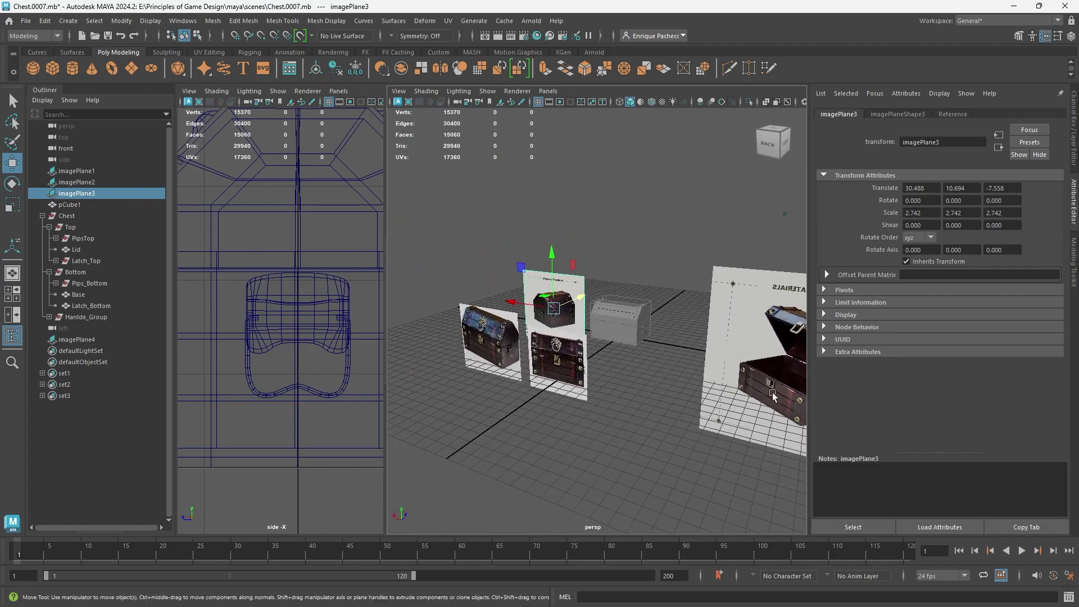
{"action": "left_click", "coordinate": [1073, 135]}
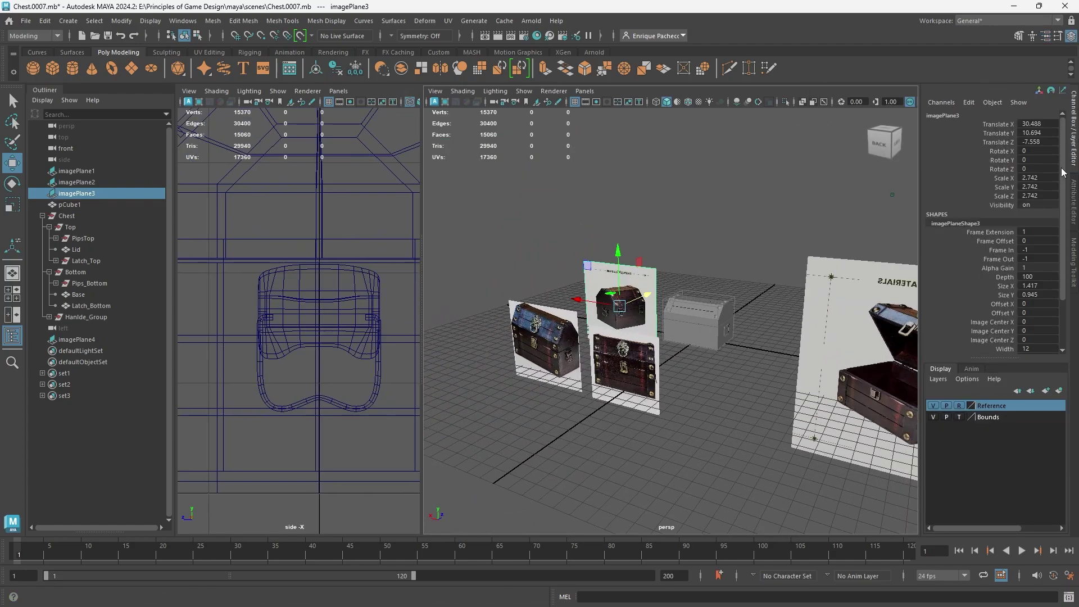
{"action": "left_click", "coordinate": [935, 405]}
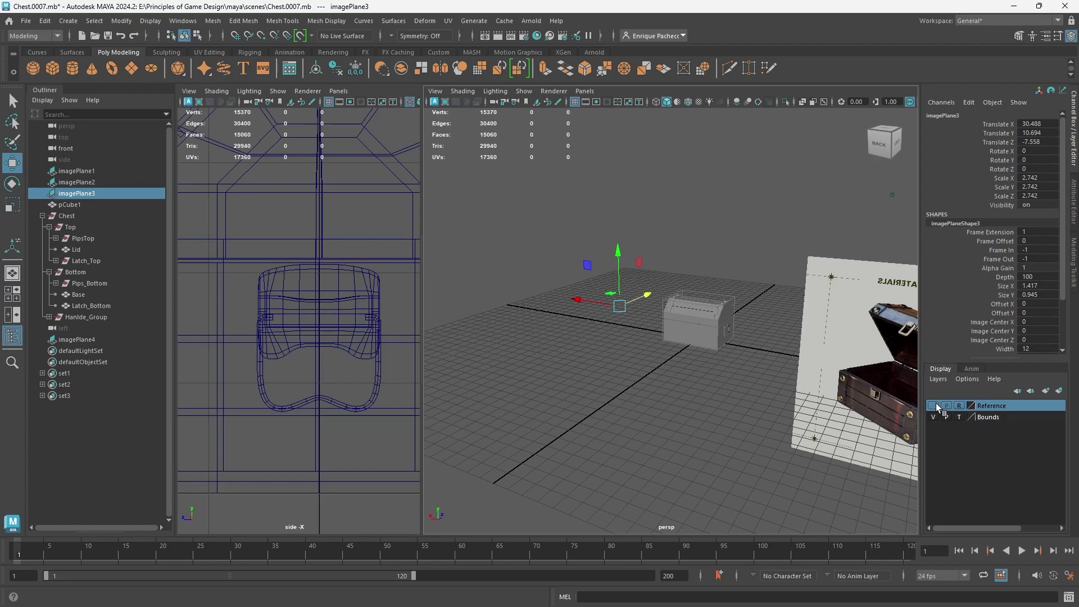
{"action": "left_click", "coordinate": [936, 407]}
{"action": "scroll", "coordinate": [683, 367], "scroll_direction": "up", "scroll_amount": 2}
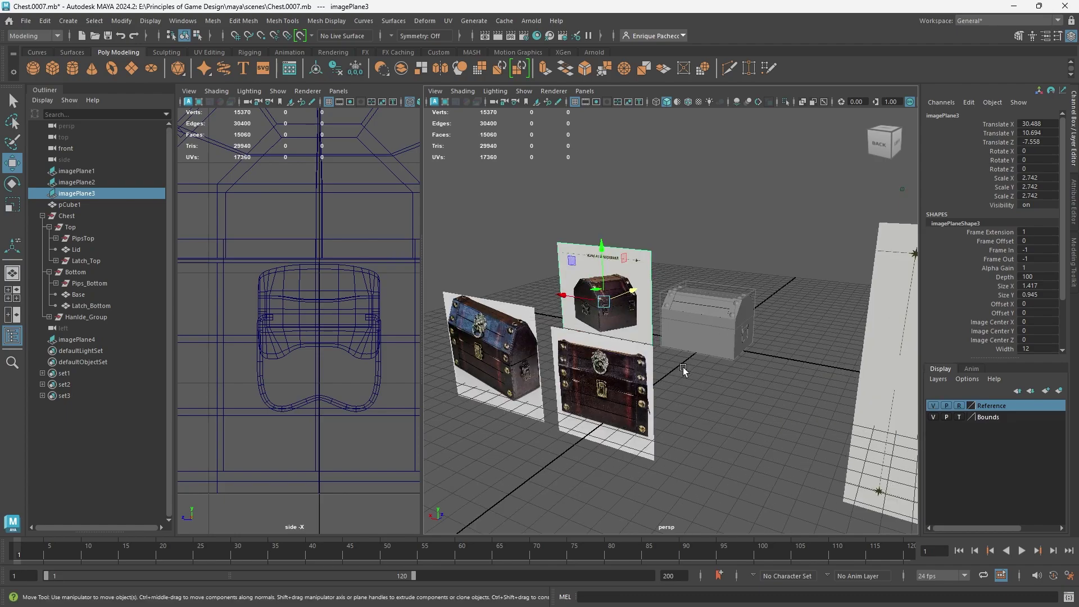
Step: Clear the selection and pick the reference image imagePlane1 in the outliner
{"action": "left_click_drag", "start_coordinate": [683, 367], "coordinate": [761, 395], "text": "alt"}
{"action": "left_click", "coordinate": [490, 405]}
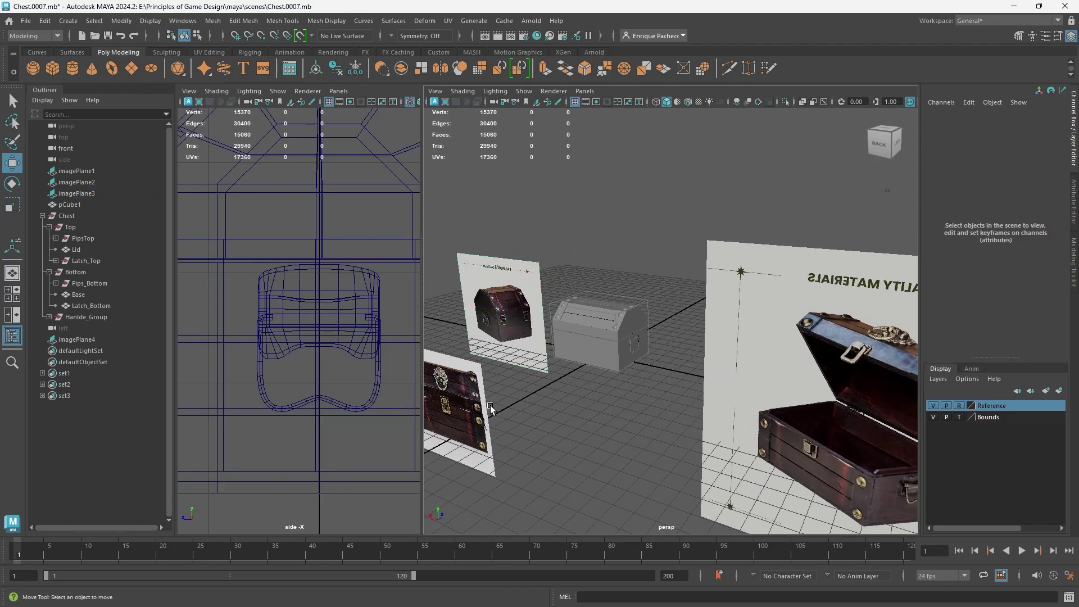
{"action": "left_click_drag", "start_coordinate": [490, 406], "coordinate": [608, 390], "text": "alt"}
{"action": "left_click", "coordinate": [97, 182]}
{"action": "left_click", "coordinate": [105, 172]}
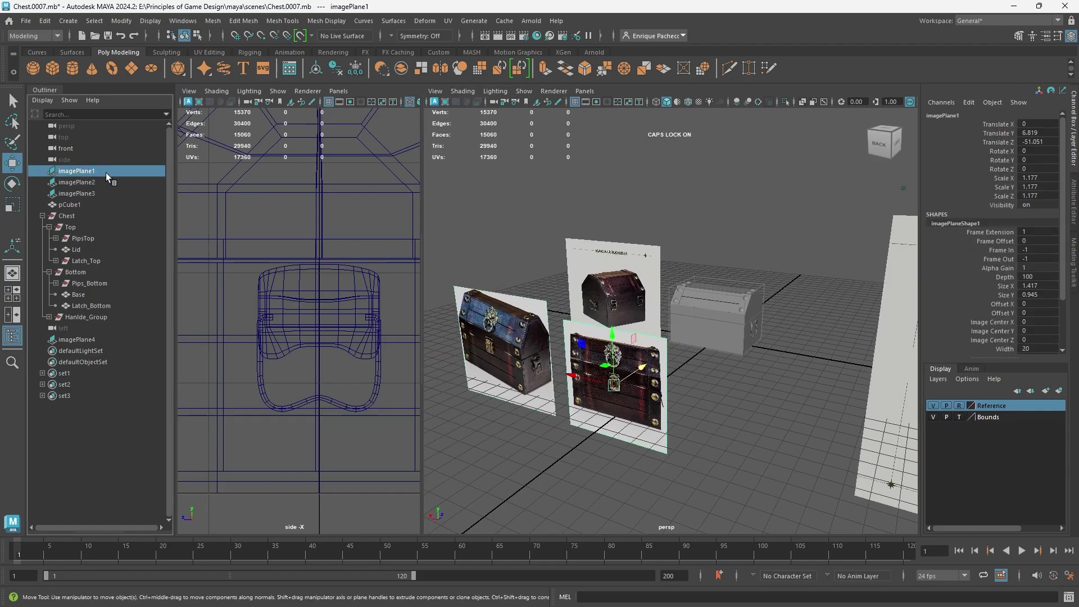
{"action": "left_click_drag", "start_coordinate": [891, 387], "coordinate": [698, 361], "text": "alt"}
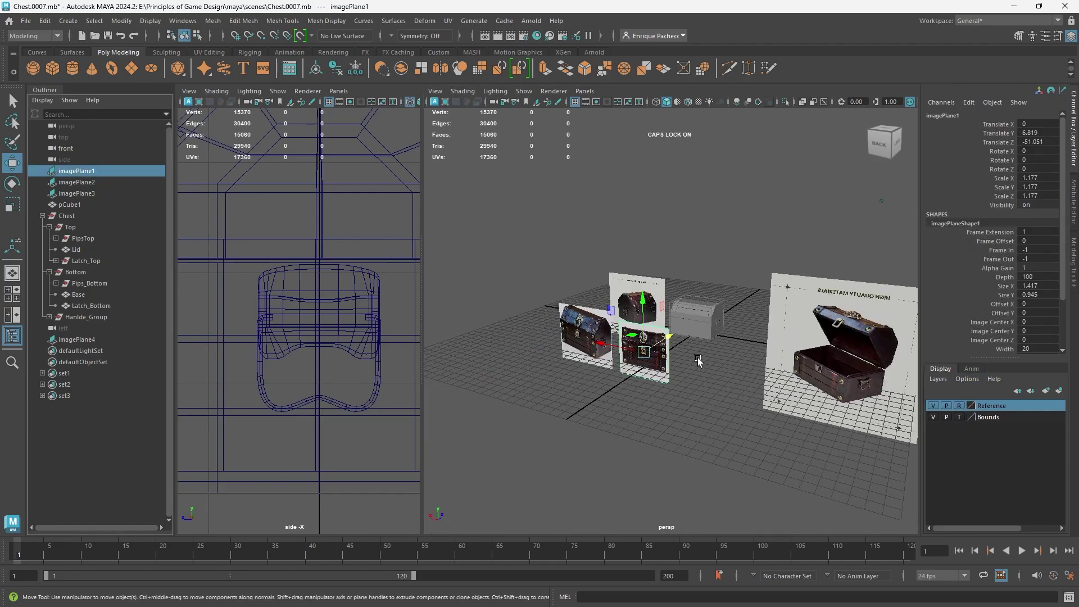
Step: Create a new display layer containing imagePlane1 and imagePlane4
{"action": "left_click", "coordinate": [90, 340], "text": "ctrl"}
{"action": "left_click", "coordinate": [943, 384]}
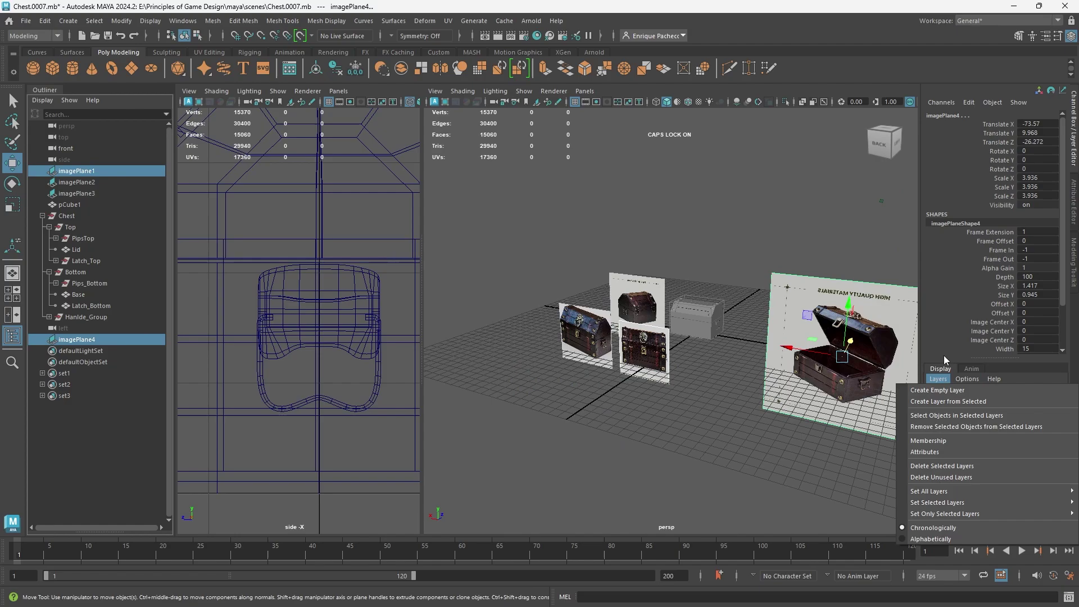
{"action": "left_click", "coordinate": [942, 402]}
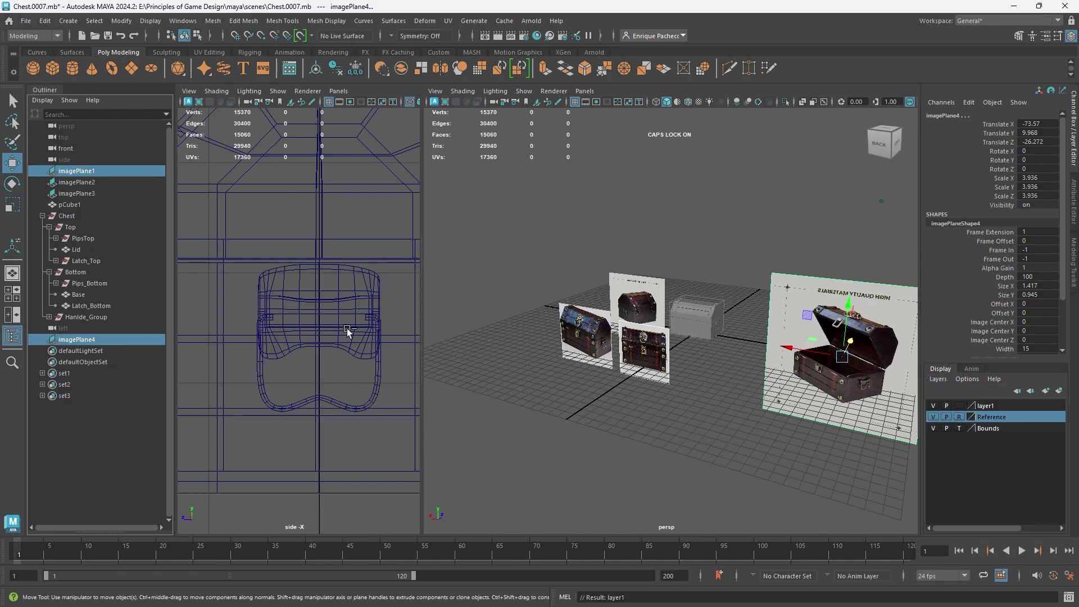
Step: Rename the new display layer to FrontRef and hide it
{"action": "double_click", "coordinate": [985, 407]}
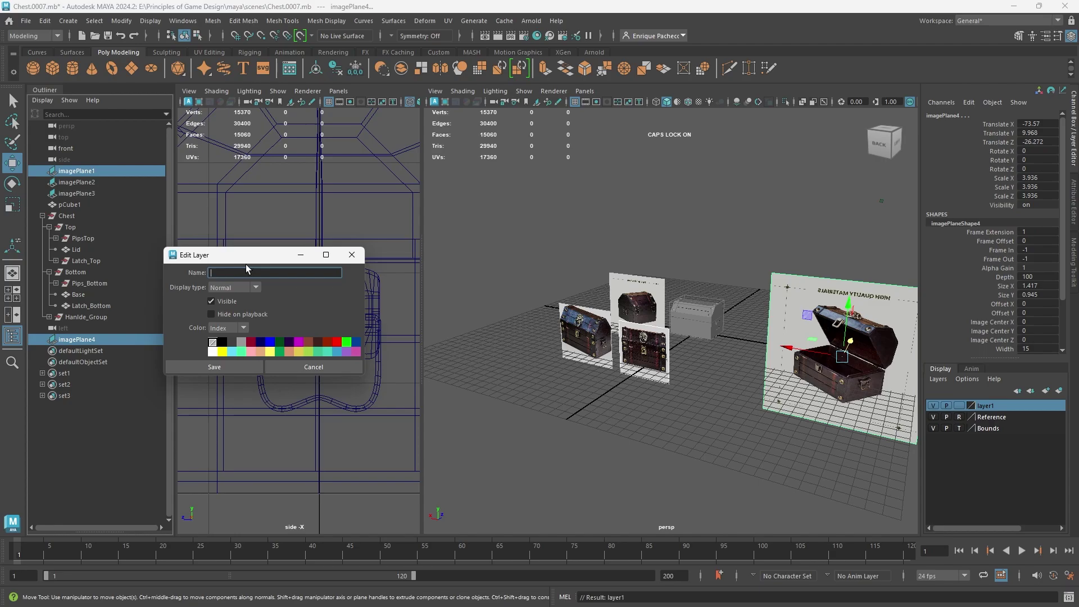
{"action": "type", "text": "fRONTrEF"}
{"action": "left_click_drag", "start_coordinate": [243, 273], "coordinate": [157, 268]}
{"action": "key", "text": "Caps_Lock"}
{"action": "type", "text": "FrontRef"}
{"action": "left_click", "coordinate": [239, 370]}
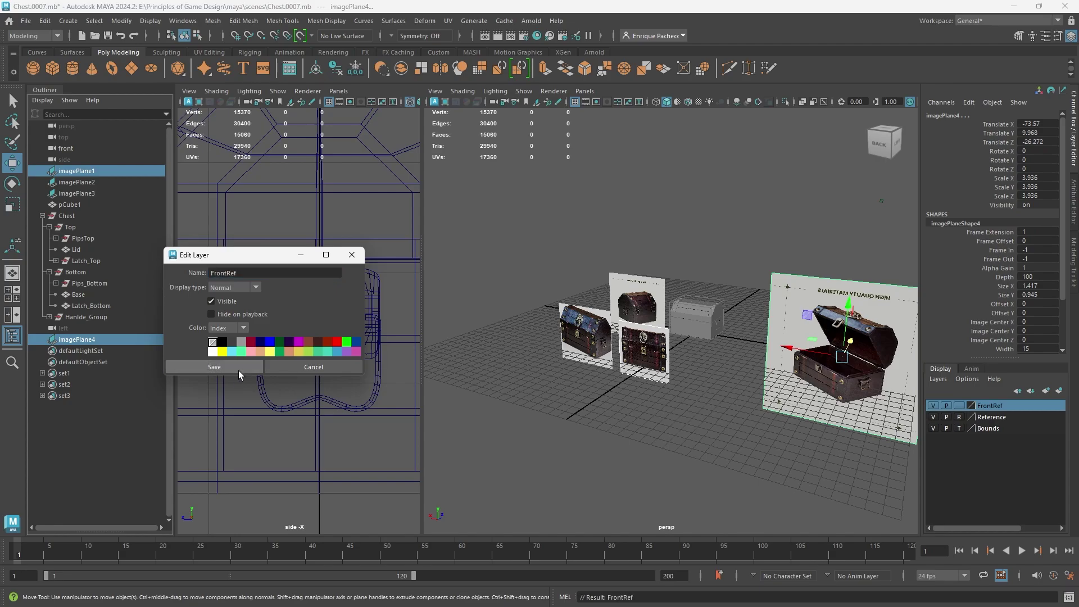
{"action": "left_click", "coordinate": [933, 405]}
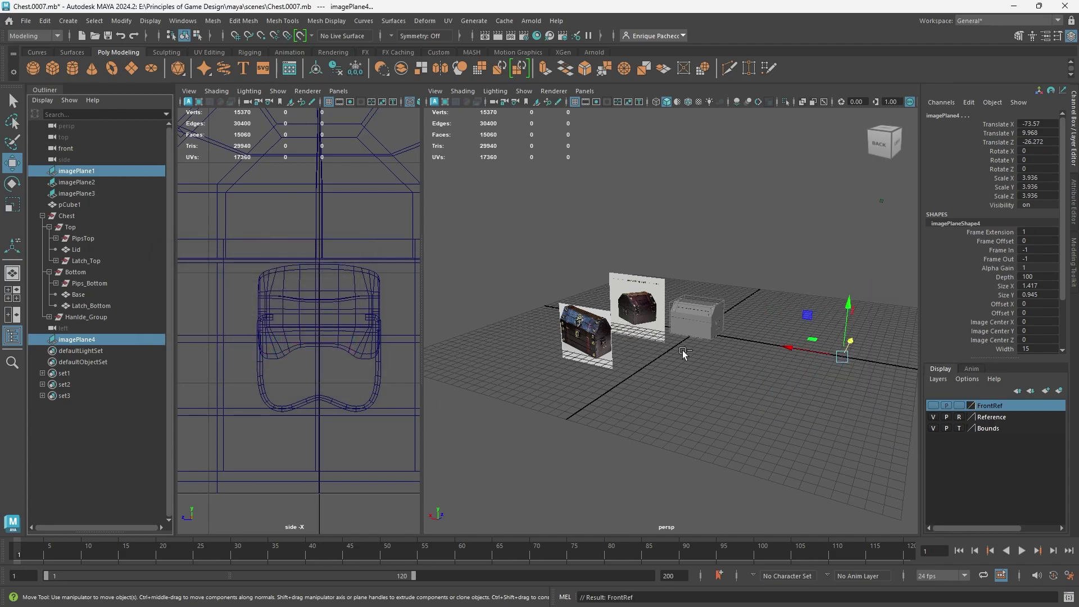
{"action": "scroll", "coordinate": [684, 353], "scroll_direction": "up", "scroll_amount": 5}
{"action": "scroll", "coordinate": [683, 355], "scroll_direction": "down", "scroll_amount": 5}
{"action": "left_click", "coordinate": [563, 327]}
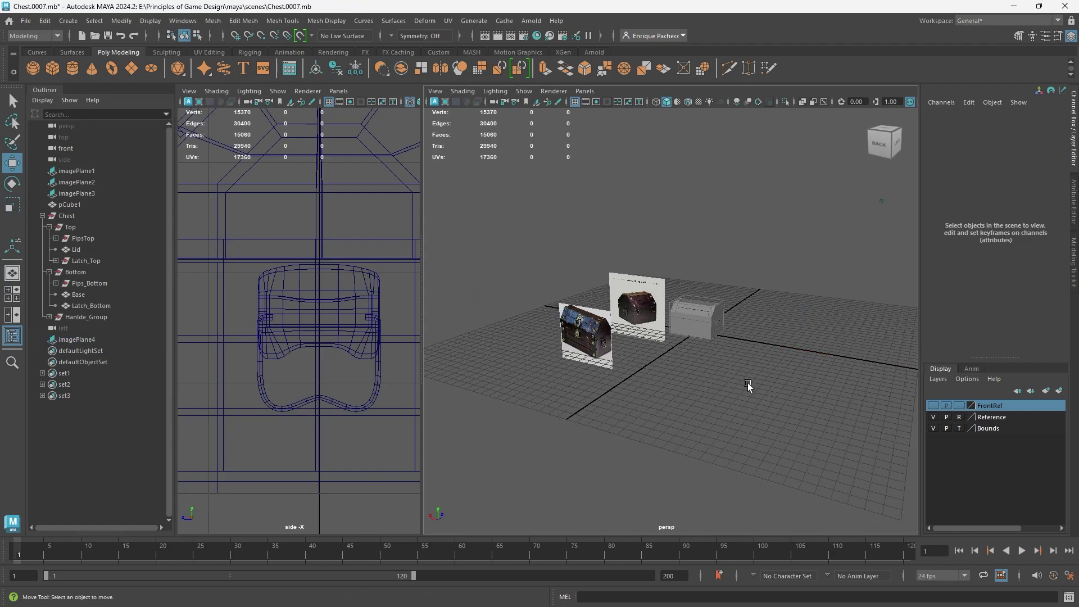
{"action": "key", "text": "ctrl+z"}
{"action": "key", "text": "ctrl+z"}
{"action": "left_click", "coordinate": [594, 334]}
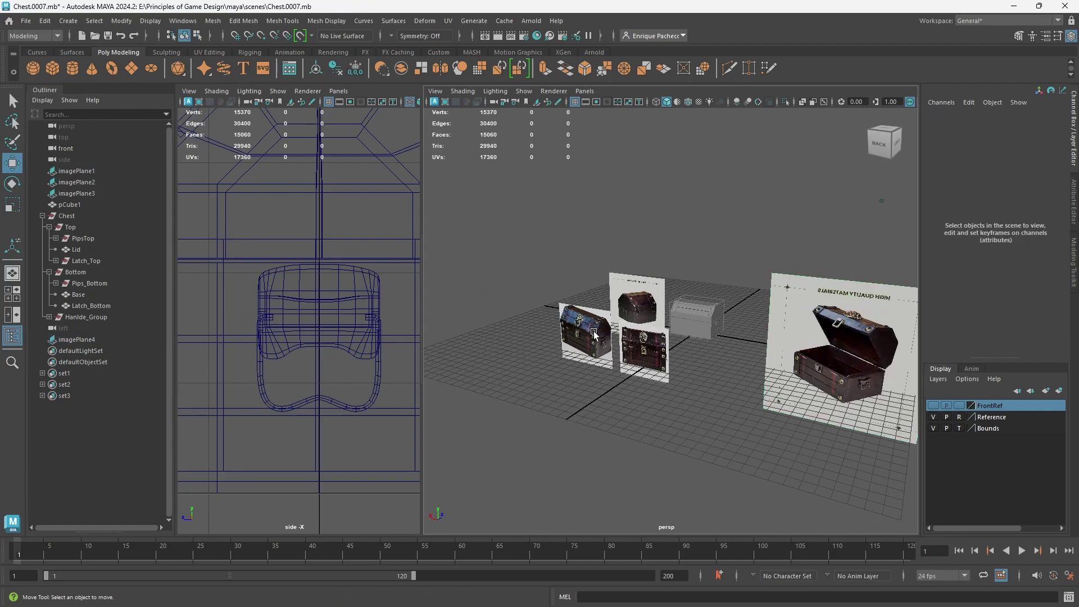
Step: Add imagePlane2 to the FrontRef display layer
{"action": "left_click", "coordinate": [87, 172]}
{"action": "left_click", "coordinate": [93, 187]}
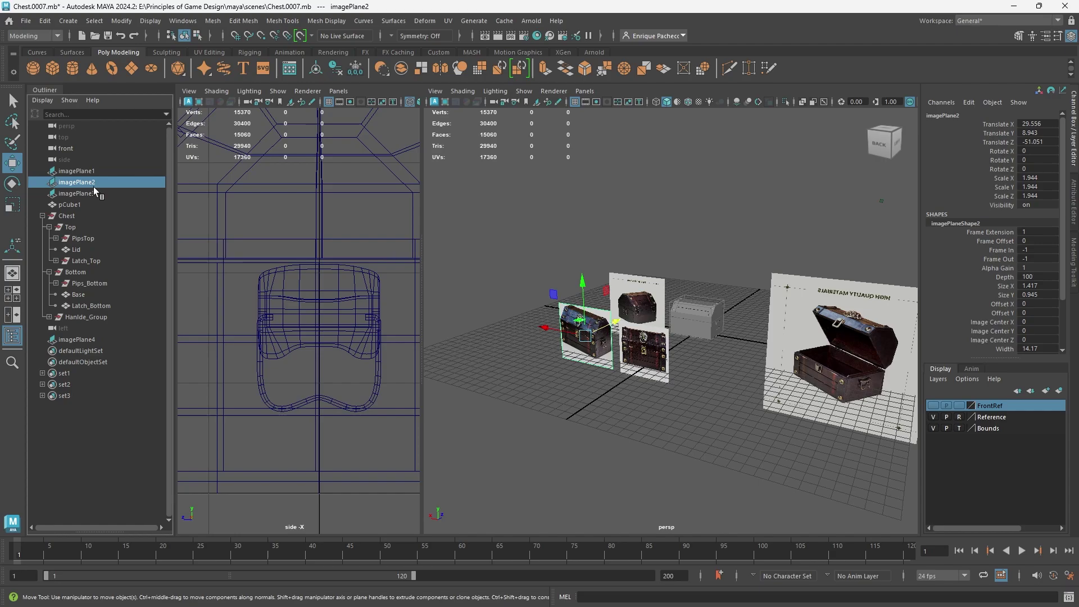
{"action": "right_click", "coordinate": [1004, 406]}
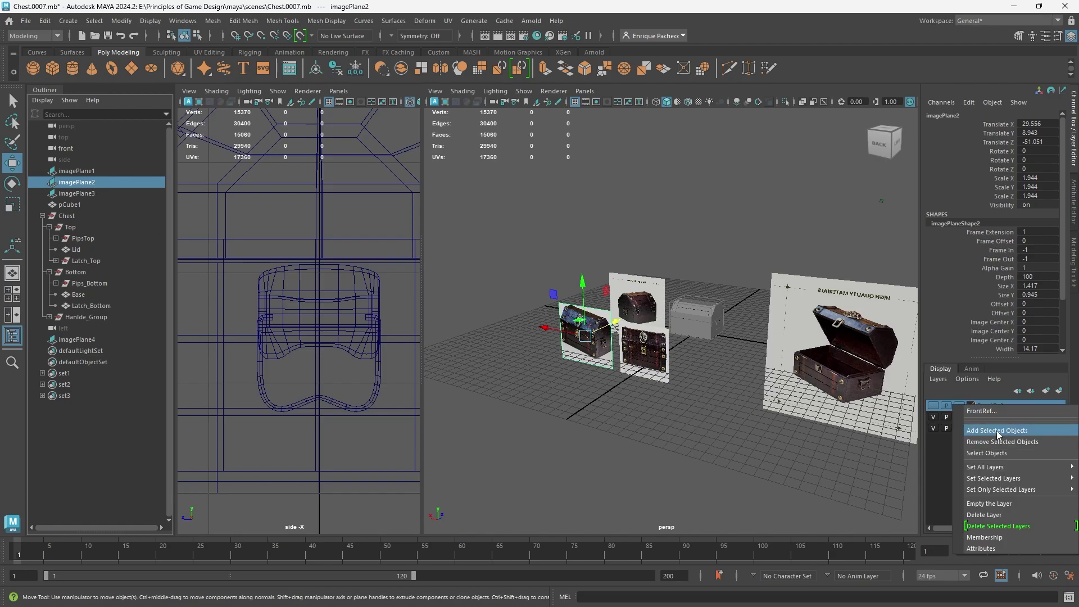
{"action": "left_click", "coordinate": [996, 430]}
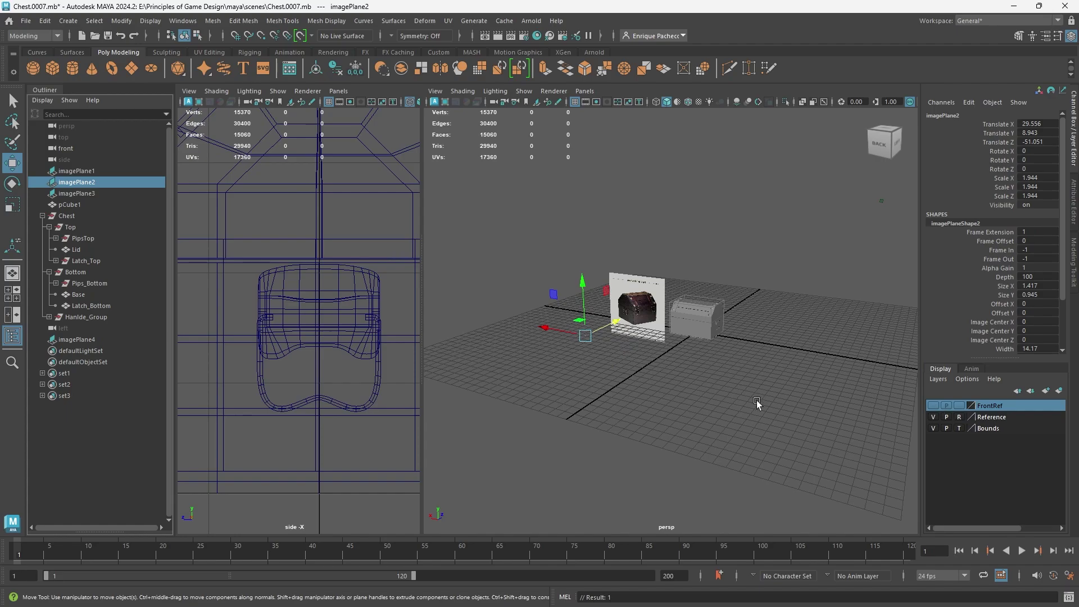
Step: Examine the hinges on the reference chest's back and compare their placement with the modelled chest
{"action": "scroll", "coordinate": [722, 408], "scroll_direction": "up", "scroll_amount": 3}
{"action": "left_click", "coordinate": [721, 408]}
{"action": "scroll", "coordinate": [672, 390], "scroll_direction": "up", "scroll_amount": 5}
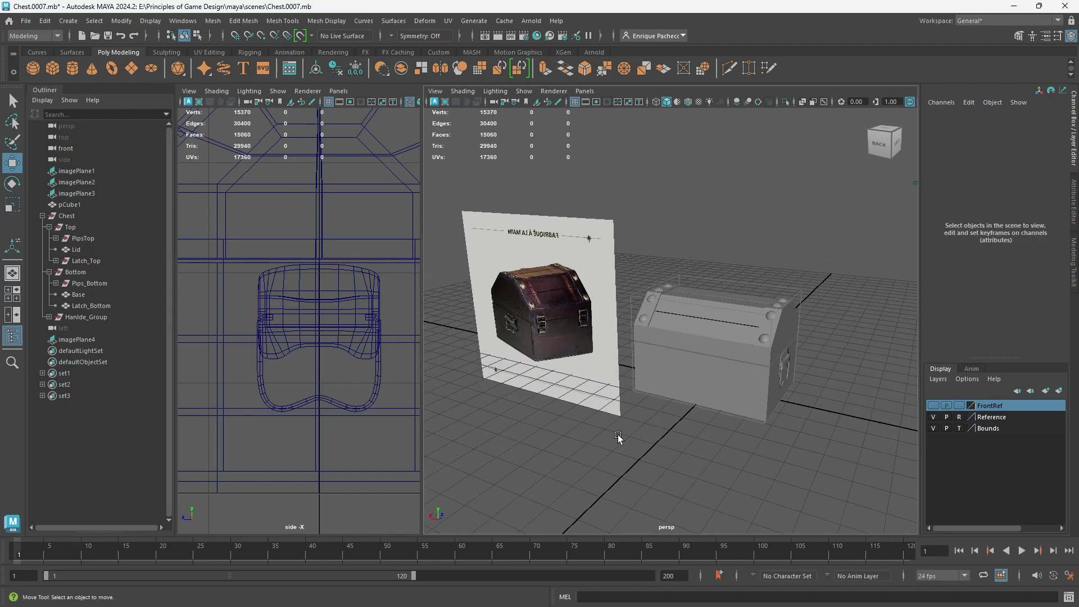
{"action": "scroll", "coordinate": [650, 430], "scroll_direction": "up", "scroll_amount": 6}
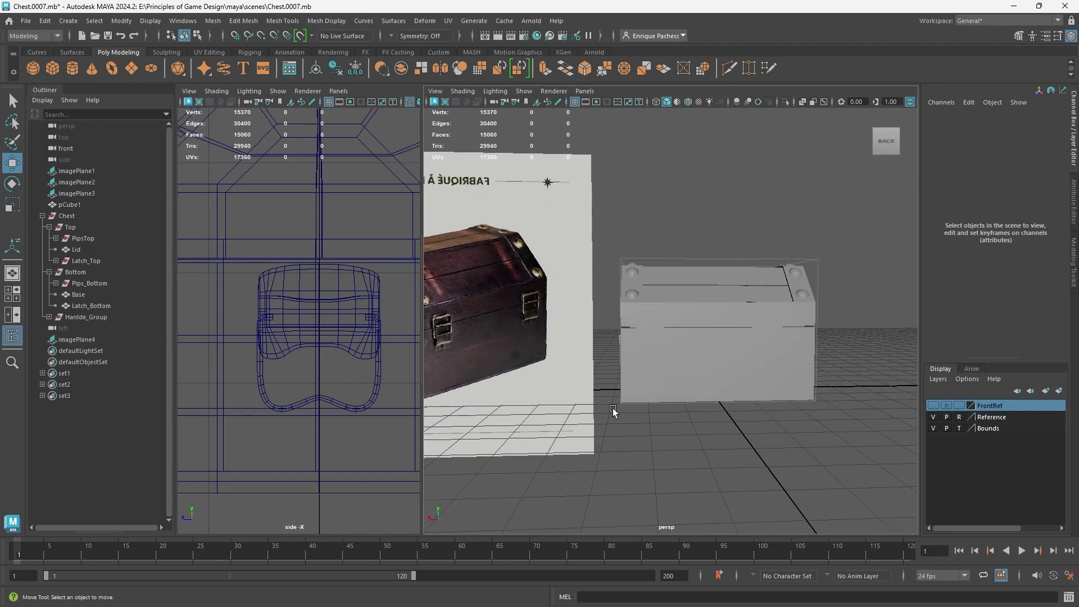
{"action": "scroll", "coordinate": [556, 331], "scroll_direction": "up", "scroll_amount": 4}
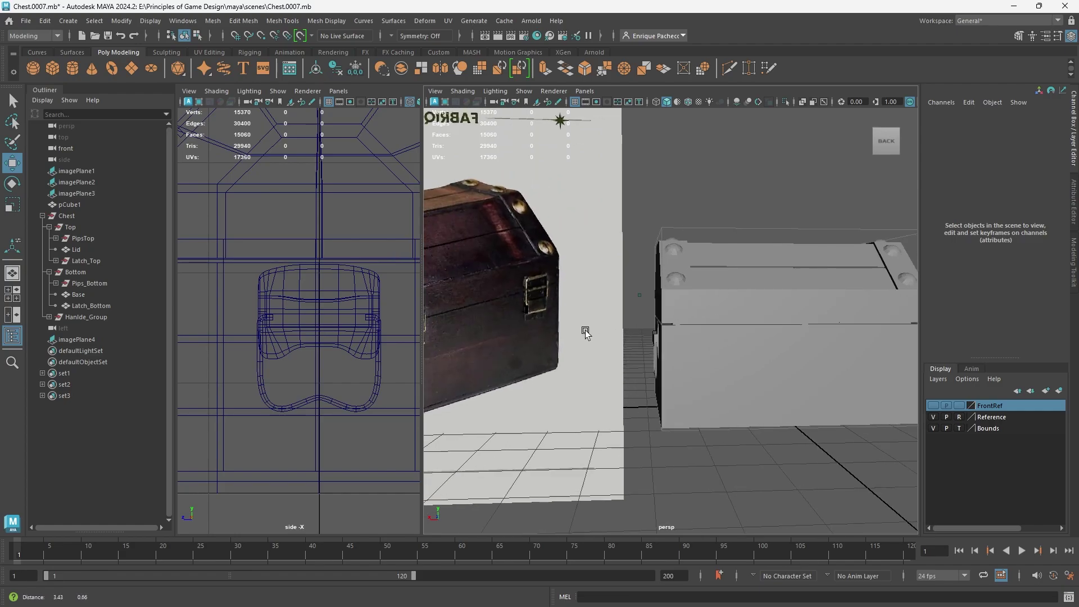
{"action": "middle_click_drag", "start_coordinate": [583, 333], "coordinate": [629, 356], "text": "alt"}
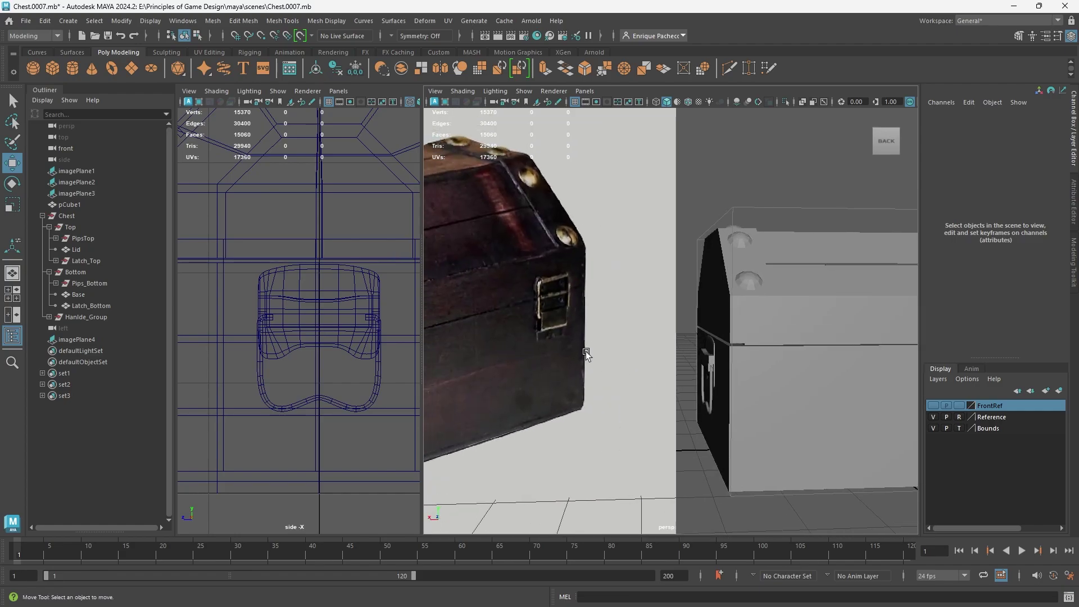
{"action": "scroll", "coordinate": [585, 352], "scroll_direction": "up", "scroll_amount": 4}
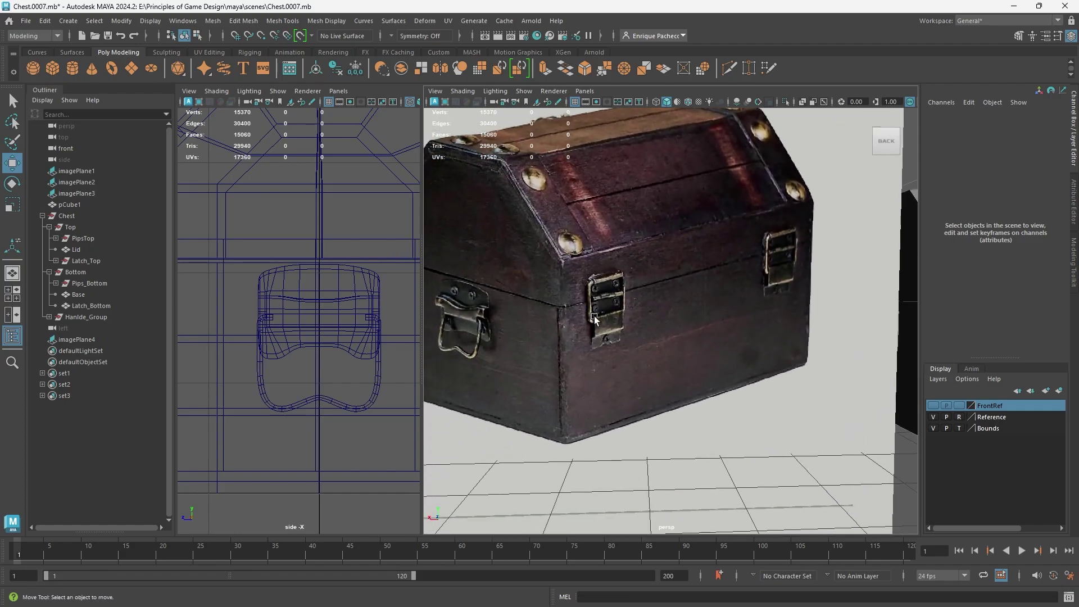
{"action": "scroll", "coordinate": [618, 297], "scroll_direction": "up", "scroll_amount": 2}
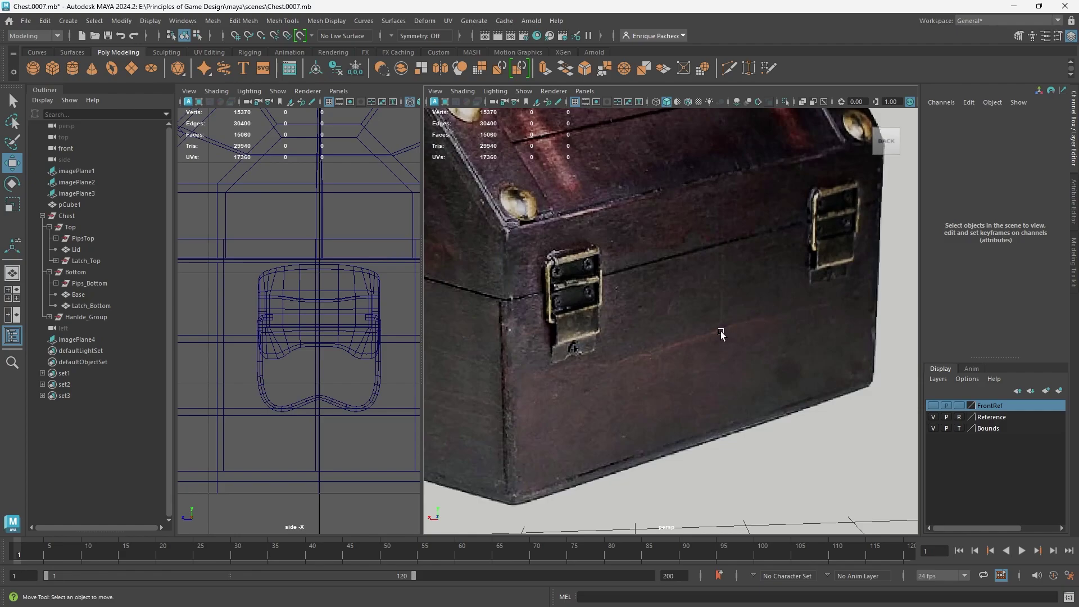
{"action": "scroll", "coordinate": [748, 340], "scroll_direction": "down", "scroll_amount": 3}
{"action": "middle_click_drag", "start_coordinate": [757, 334], "coordinate": [722, 344], "text": "alt"}
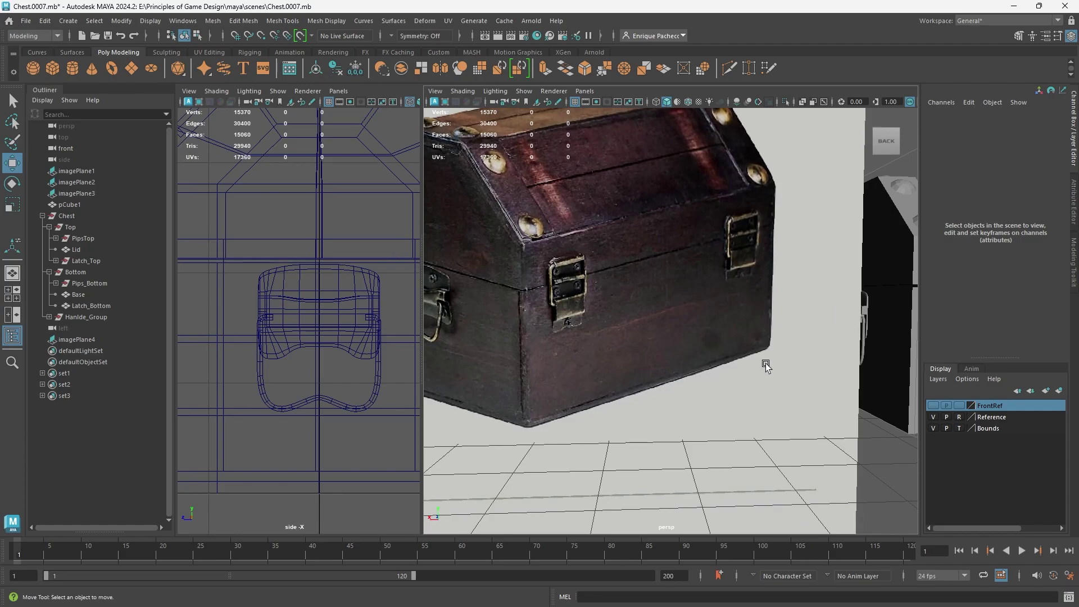
{"action": "middle_click_drag", "start_coordinate": [765, 363], "coordinate": [625, 359], "text": "alt"}
{"action": "scroll", "coordinate": [794, 337], "scroll_direction": "down", "scroll_amount": 3}
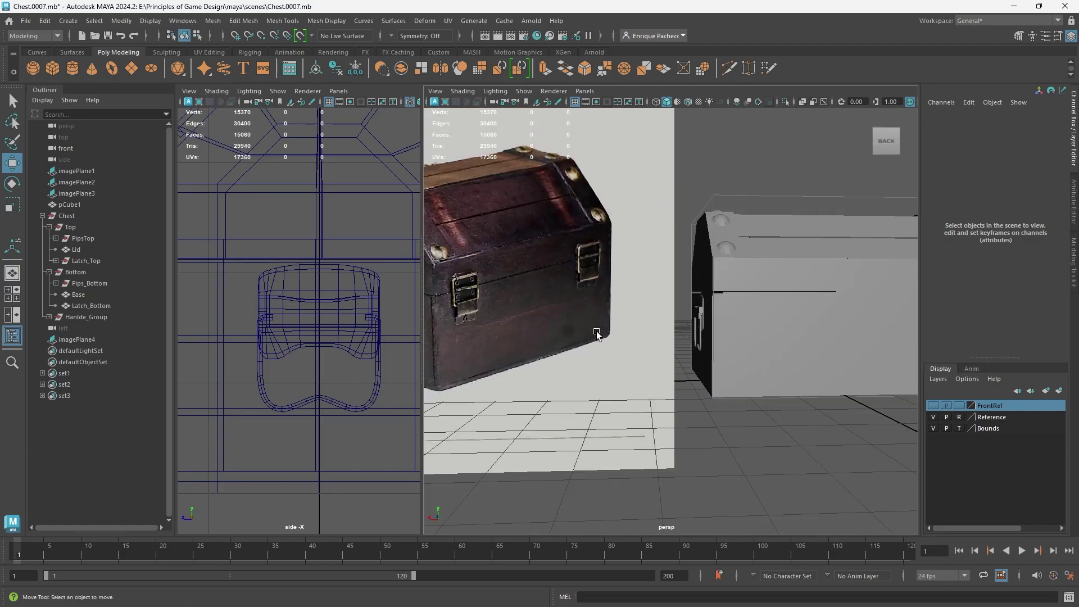
{"action": "left_click_drag", "start_coordinate": [596, 332], "coordinate": [694, 372], "text": "alt"}
Step: Move the whole Chest group along X to about -28.9, clear of the origin
{"action": "left_click", "coordinate": [83, 214]}
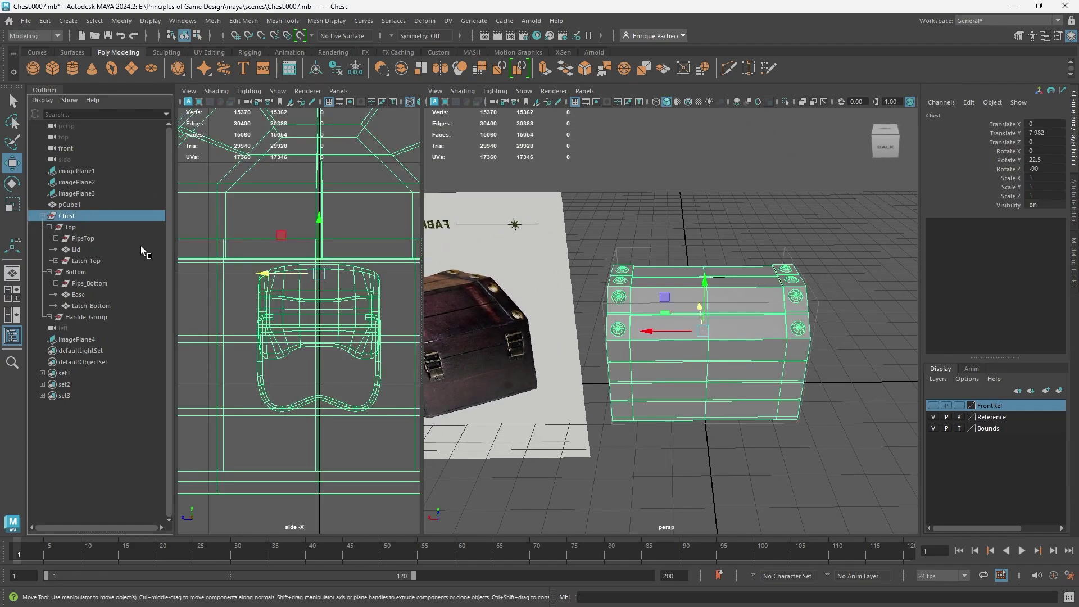
{"action": "left_click_drag", "start_coordinate": [641, 329], "coordinate": [877, 358]}
{"action": "scroll", "coordinate": [737, 394], "scroll_direction": "up", "scroll_amount": 4}
{"action": "middle_click_drag", "start_coordinate": [760, 397], "coordinate": [687, 353], "text": "alt"}
{"action": "left_click_drag", "start_coordinate": [686, 353], "coordinate": [625, 339], "text": "alt"}
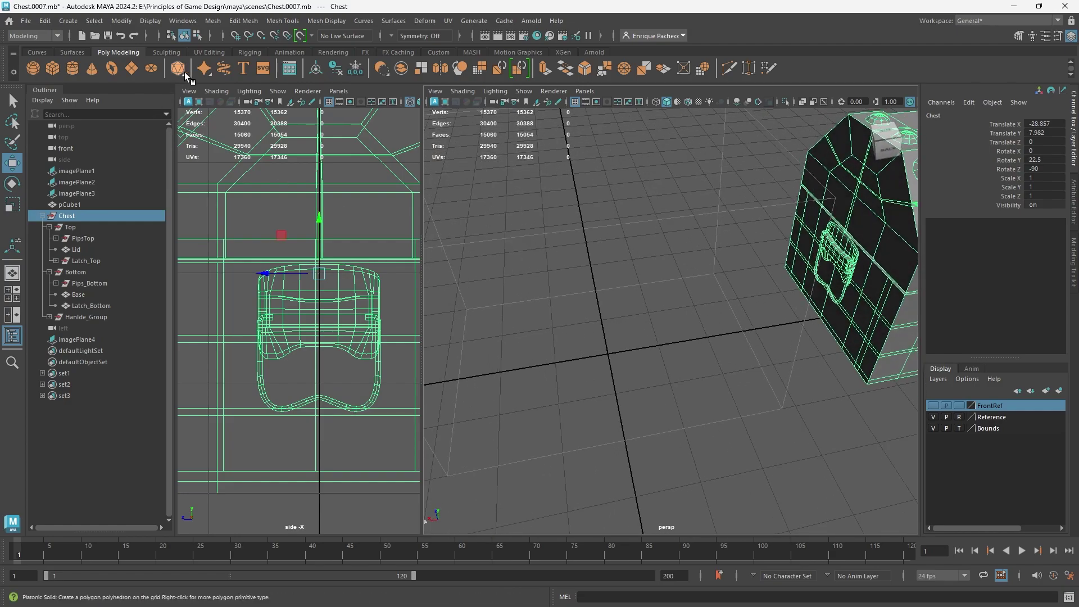
Step: Create a NURBS square curve at the origin
{"action": "left_click", "coordinate": [39, 51]}
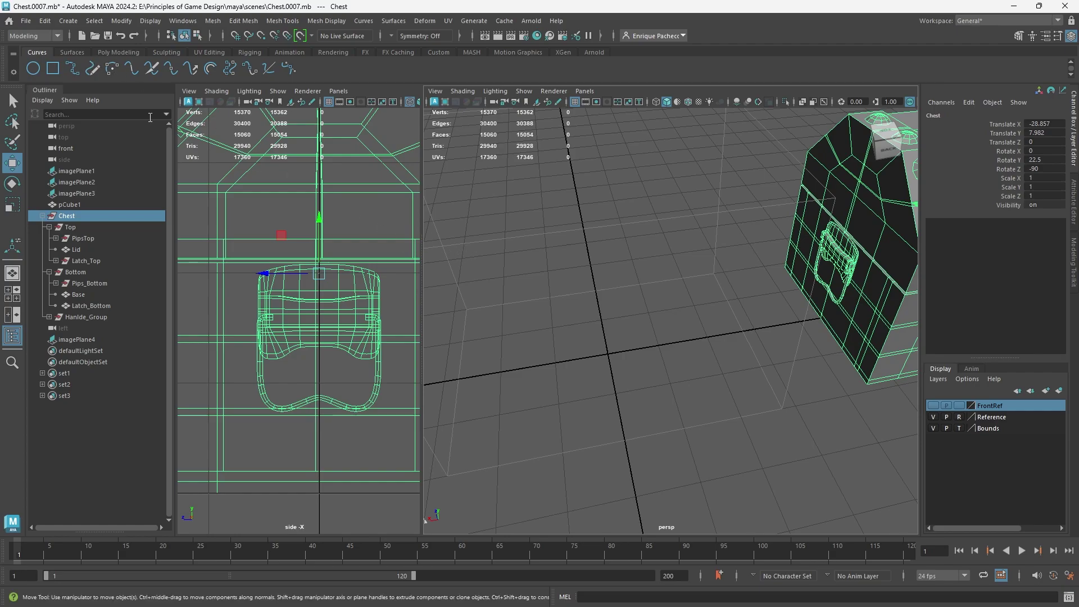
{"action": "left_click", "coordinate": [57, 74]}
{"action": "mouse_move", "coordinate": [616, 368]}
{"action": "left_mouse_down", "text": "alt"}
{"action": "mouse_move", "coordinate": [639, 421]}
{"action": "mouse_move", "coordinate": [631, 382]}
{"action": "left_mouse_up", "text": "alt"}
{"action": "middle_click_drag", "start_coordinate": [585, 387], "coordinate": [634, 341], "text": "alt"}
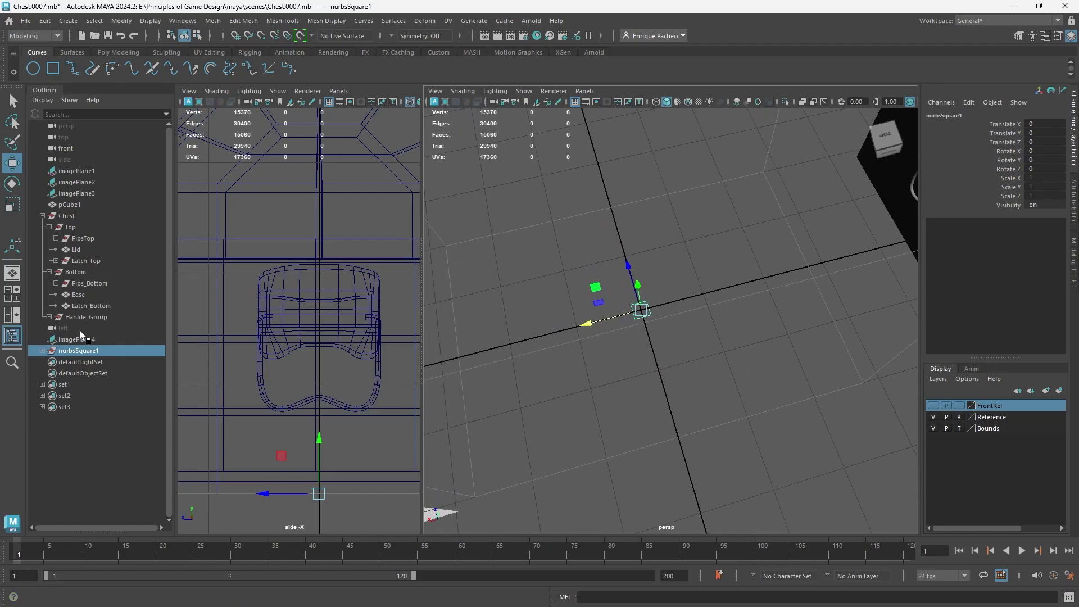
Step: Inspect the four separate edge curves inside the nurbsSquare1 group, ending with the whole group selected
{"action": "left_click", "coordinate": [42, 351]}
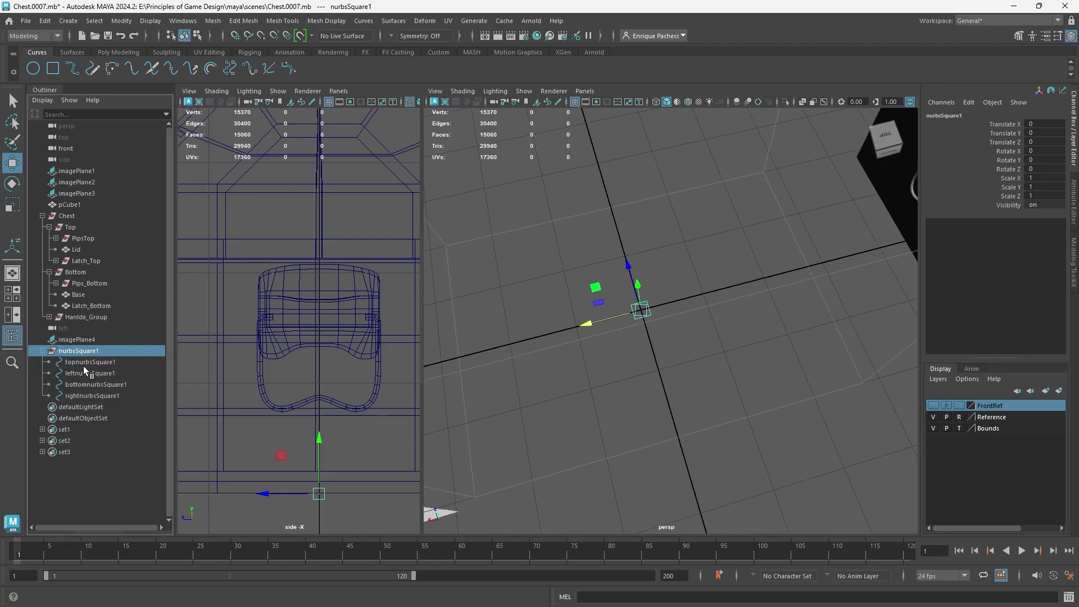
{"action": "left_click", "coordinate": [88, 385]}
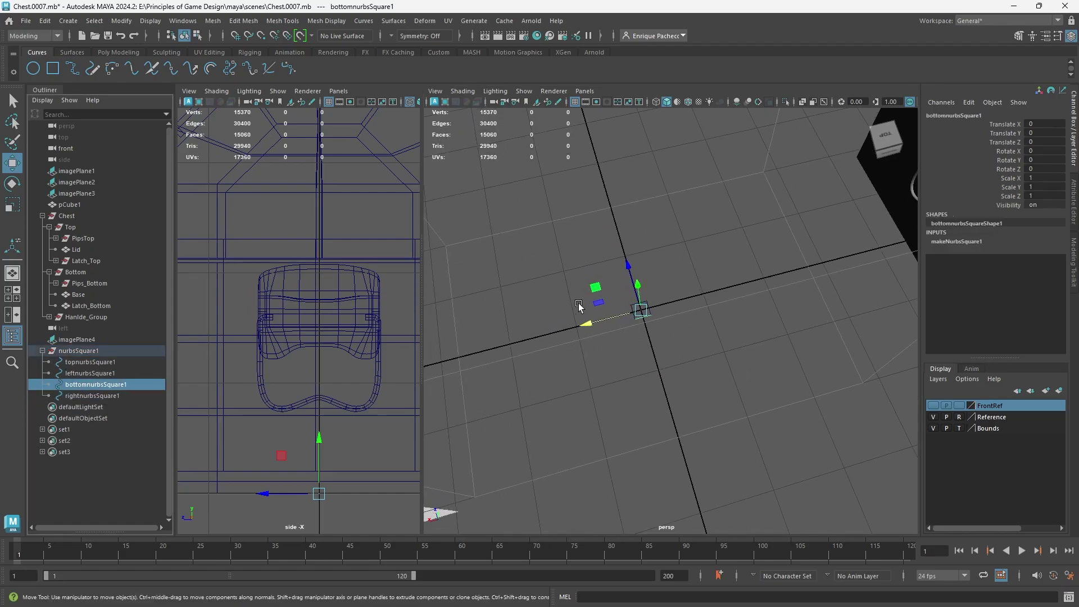
{"action": "scroll", "coordinate": [579, 306], "scroll_direction": "up", "scroll_amount": 5}
{"action": "left_click", "coordinate": [113, 373]}
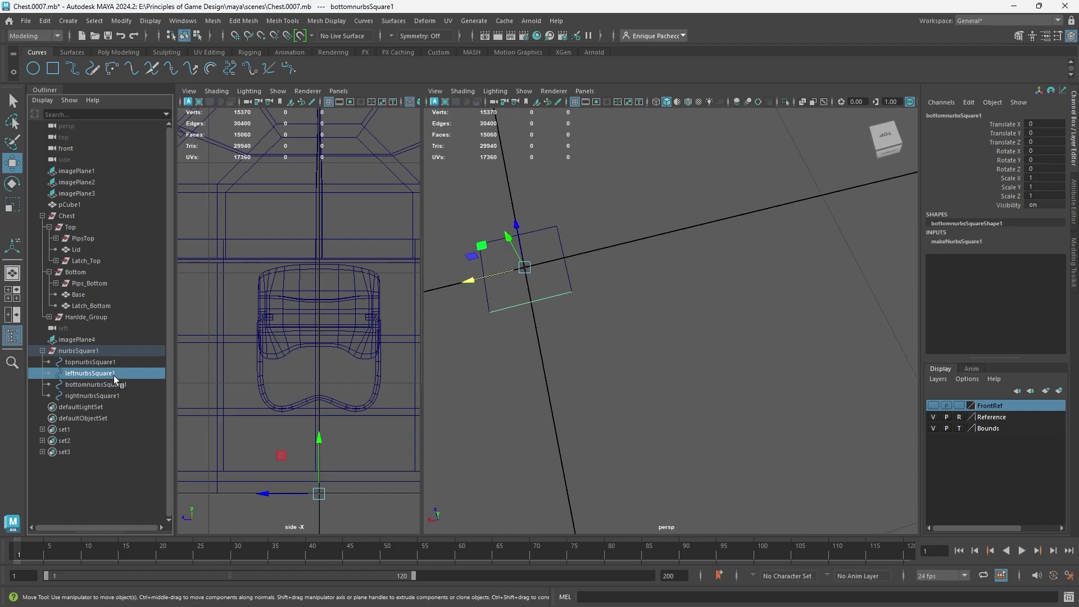
{"action": "left_click", "coordinate": [119, 362]}
{"action": "left_click", "coordinate": [107, 396]}
{"action": "left_click", "coordinate": [104, 351]}
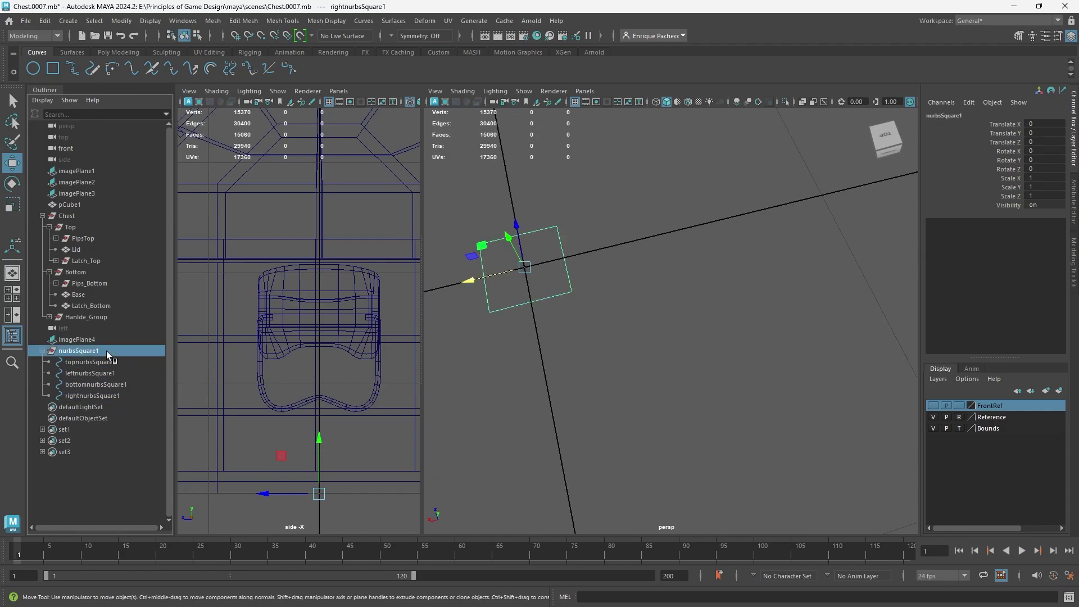
Step: Move the NURBS square to about -16.3 on Z and return the Chest group to 0 on X
{"action": "left_click_drag", "start_coordinate": [534, 303], "coordinate": [632, 346], "text": "alt"}
{"action": "key", "text": "f"}
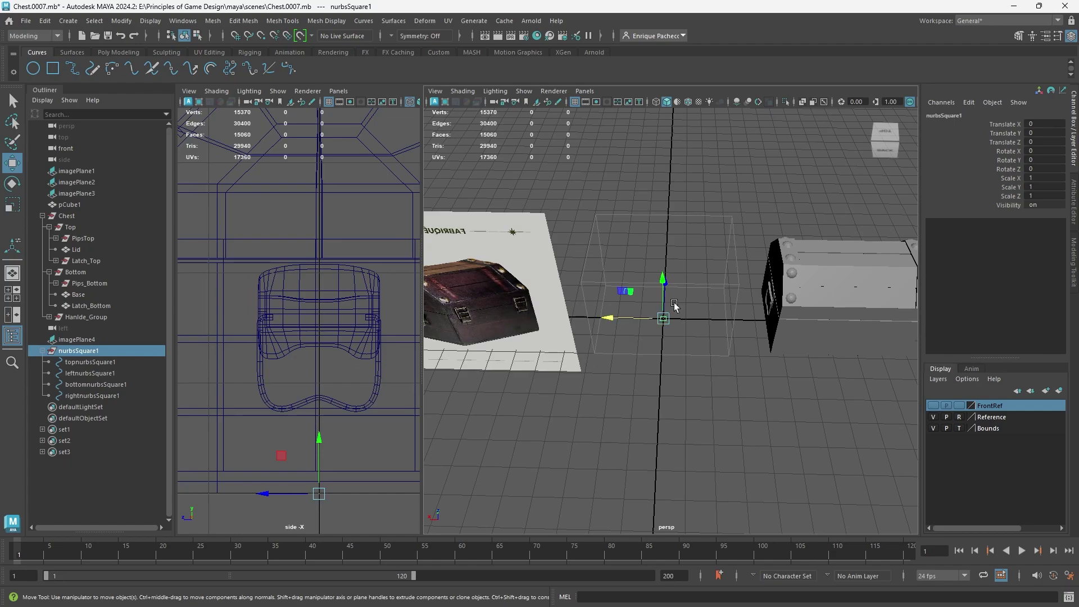
{"action": "left_click_drag", "start_coordinate": [666, 292], "coordinate": [667, 348]}
{"action": "left_click", "coordinate": [77, 213]}
{"action": "scroll", "coordinate": [667, 371], "scroll_direction": "up", "scroll_amount": 3}
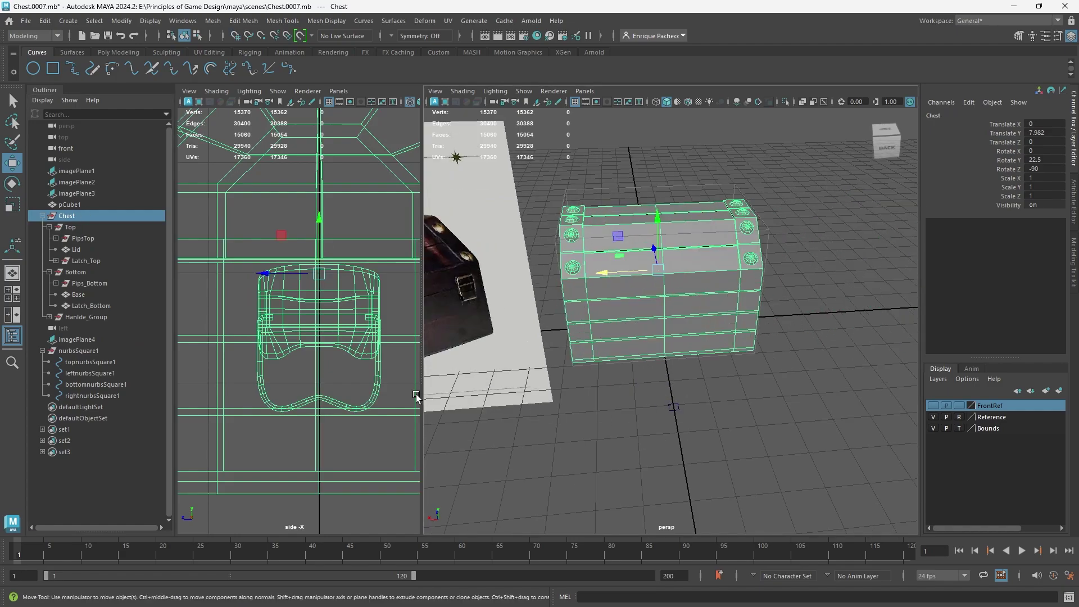
Step: Scale the NURBS square uniformly to about 4.27 and rotate it -90 degrees around X so it stands upright
{"action": "left_click", "coordinate": [96, 349]}
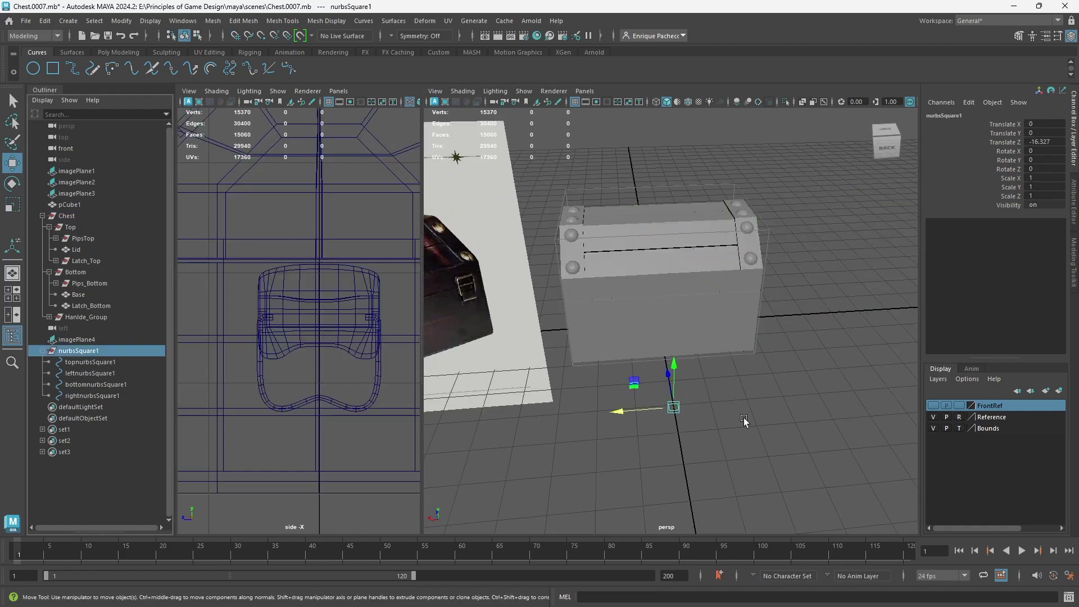
{"action": "key", "text": "r"}
{"action": "left_click_drag", "start_coordinate": [676, 411], "coordinate": [698, 414]}
{"action": "key", "text": "w"}
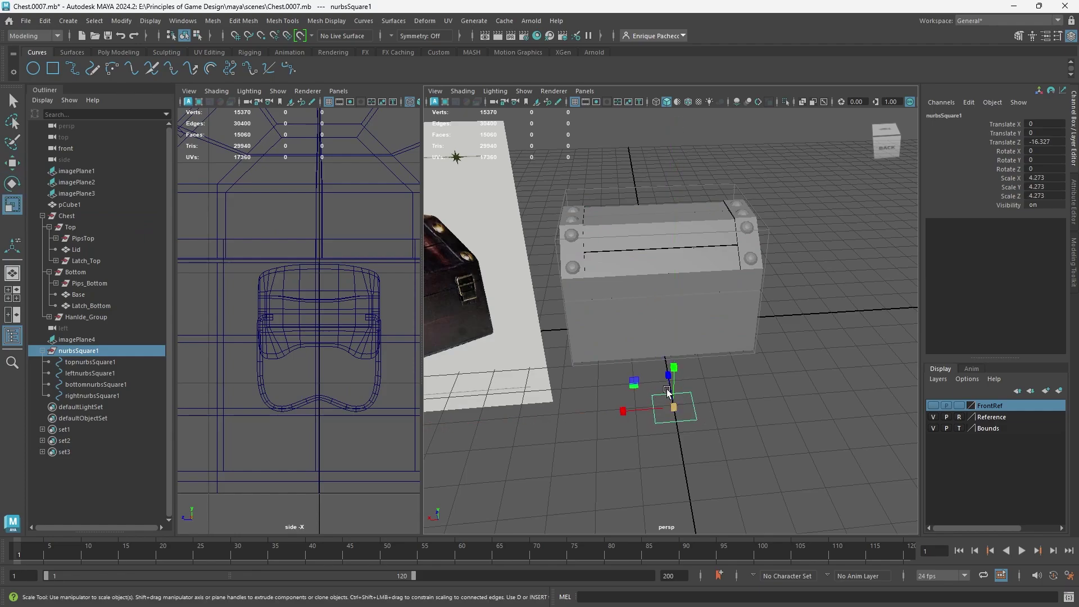
{"action": "key", "text": "e"}
{"action": "left_click_drag", "start_coordinate": [672, 387], "coordinate": [837, 437]}
{"action": "left_click_drag", "start_coordinate": [827, 326], "coordinate": [827, 327]}
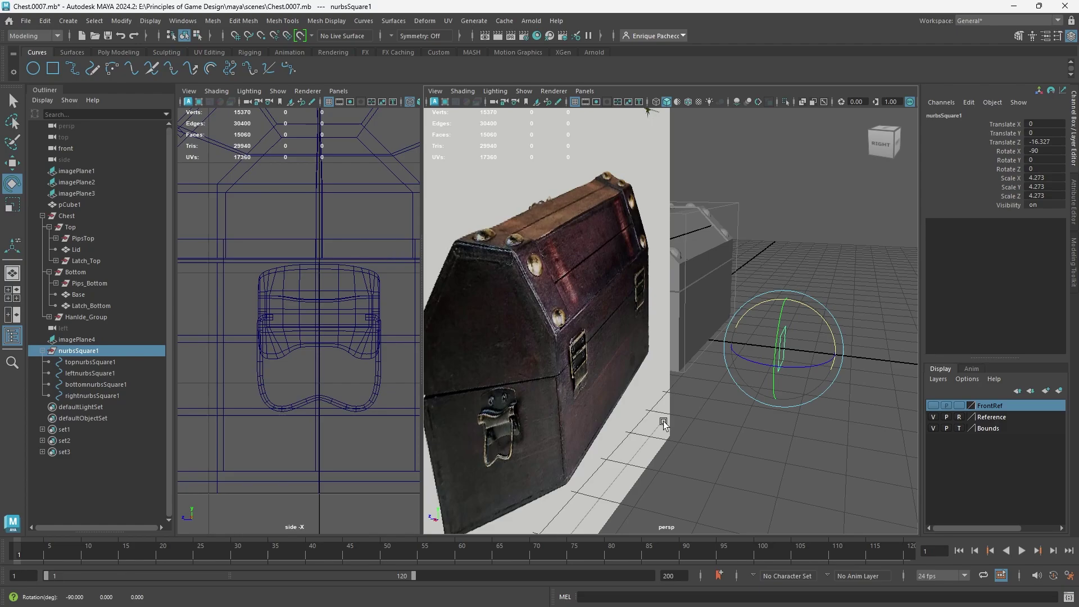
{"action": "left_click_drag", "start_coordinate": [664, 424], "coordinate": [662, 345], "text": "alt"}
Step: Snap the NURBS square to the lid seam on the chest's back, at about X -7.9, Y 8.38, Z -7.39
{"action": "key", "text": "w"}
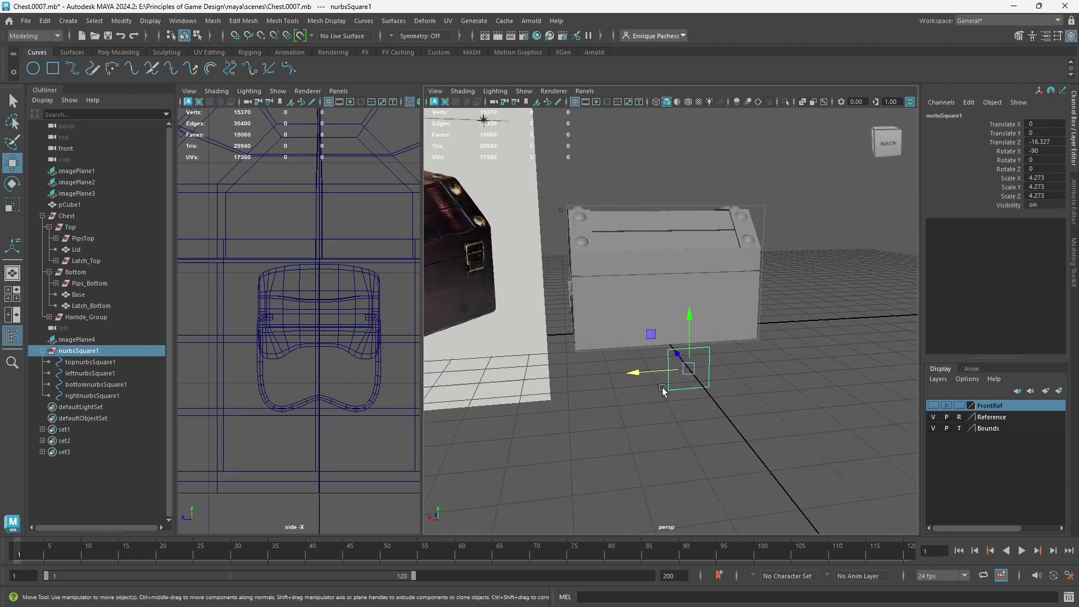
{"action": "left_click_drag", "start_coordinate": [662, 389], "coordinate": [718, 407], "text": "alt"}
{"action": "key", "text": "v"}
{"action": "left_click_drag", "start_coordinate": [711, 363], "coordinate": [679, 216]}
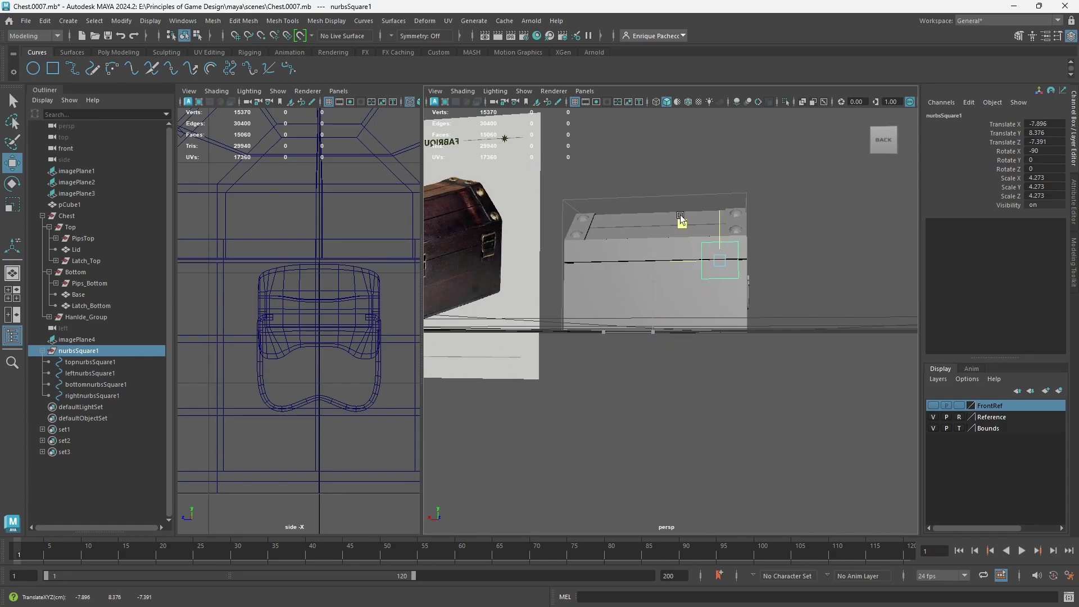
Step: Compare the square's position on the chest's back with the hinges in the reference image
{"action": "left_click_drag", "start_coordinate": [683, 267], "coordinate": [688, 310], "text": "alt"}
{"action": "middle_click_drag", "start_coordinate": [583, 309], "coordinate": [775, 345], "text": "alt"}
{"action": "scroll", "coordinate": [775, 345], "scroll_direction": "up", "scroll_amount": 5}
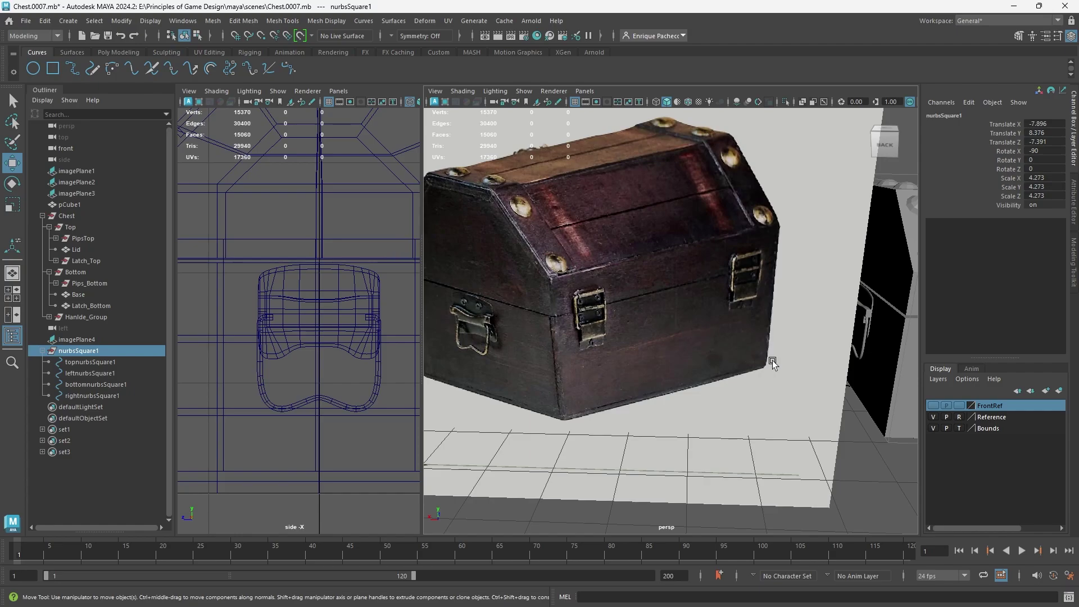
{"action": "middle_click_drag", "start_coordinate": [835, 339], "coordinate": [506, 303], "text": "alt"}
{"action": "middle_click_drag", "start_coordinate": [800, 343], "coordinate": [621, 359], "text": "alt"}
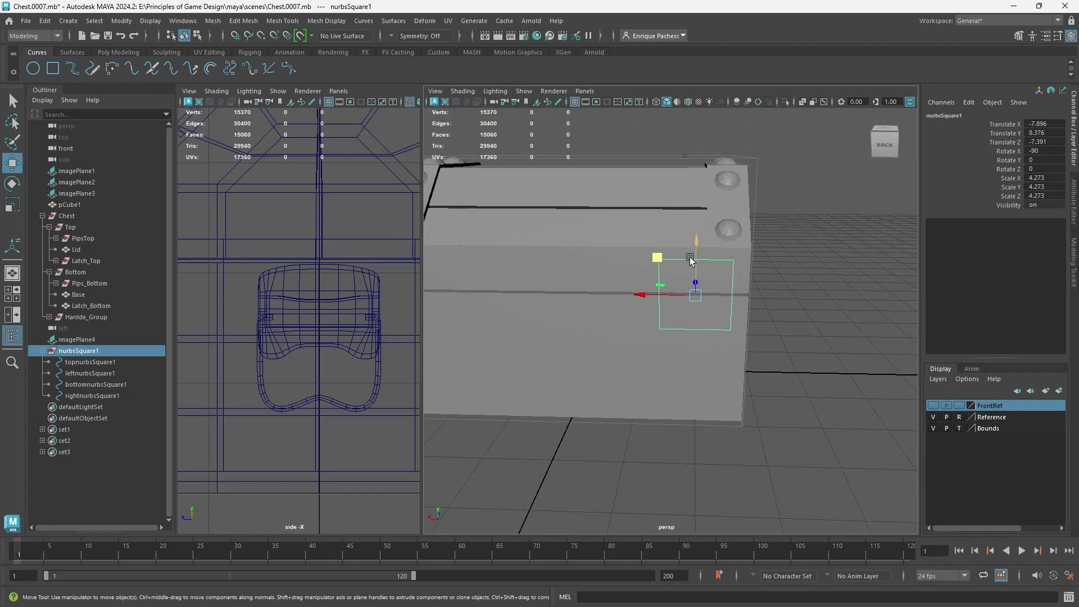
Step: Move the NURBS square to about X -8.36 on the chest's back and scale it uniformly to about 3.62
{"action": "left_click_drag", "start_coordinate": [646, 294], "coordinate": [614, 324]}
{"action": "key", "text": "r"}
{"action": "middle_click_drag", "start_coordinate": [585, 340], "coordinate": [709, 360], "text": "alt"}
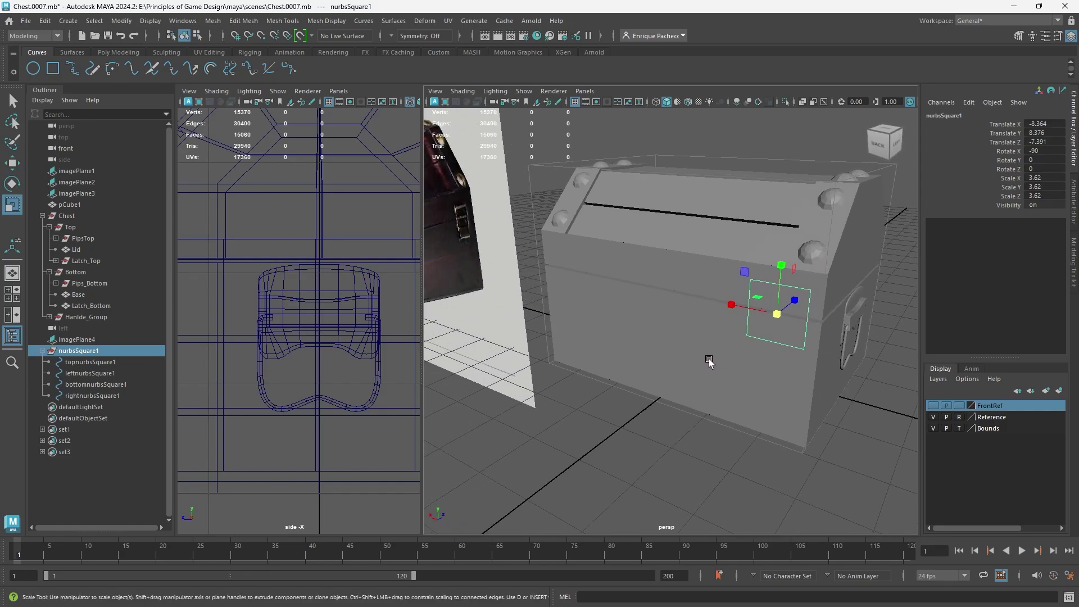
Step: Shrink the whole NURBS square within its upright plane to the reference hinge's proportions and move it off the chest's back to about Z -7.55
{"action": "left_click", "coordinate": [499, 300]}
{"action": "left_click_drag", "start_coordinate": [483, 275], "coordinate": [615, 335], "text": "alt"}
{"action": "scroll", "coordinate": [615, 336], "scroll_direction": "up", "scroll_amount": 3}
{"action": "left_click", "coordinate": [797, 295]}
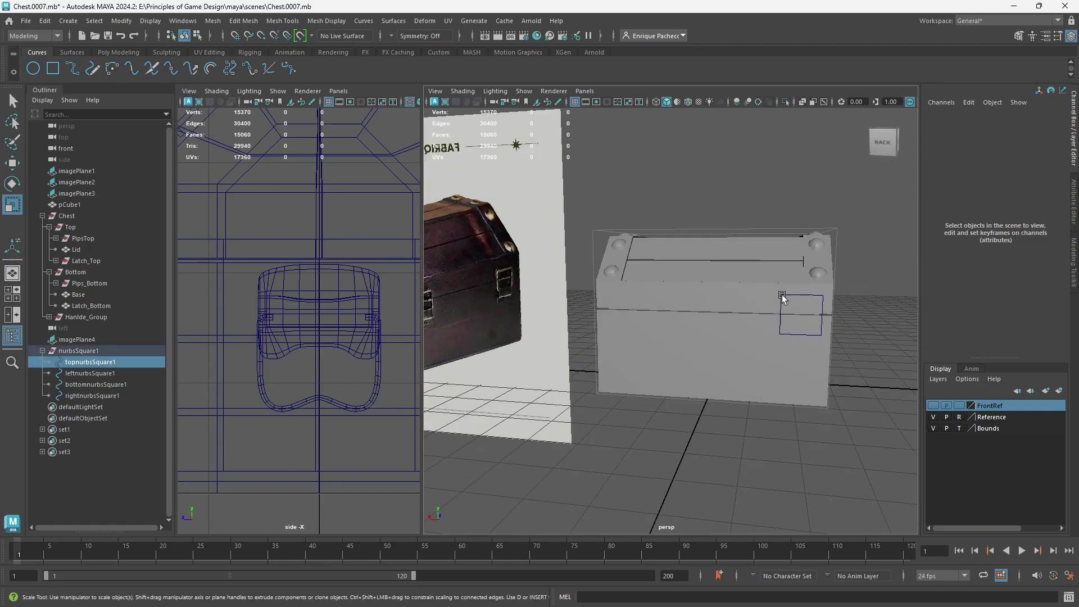
{"action": "left_click", "coordinate": [78, 351]}
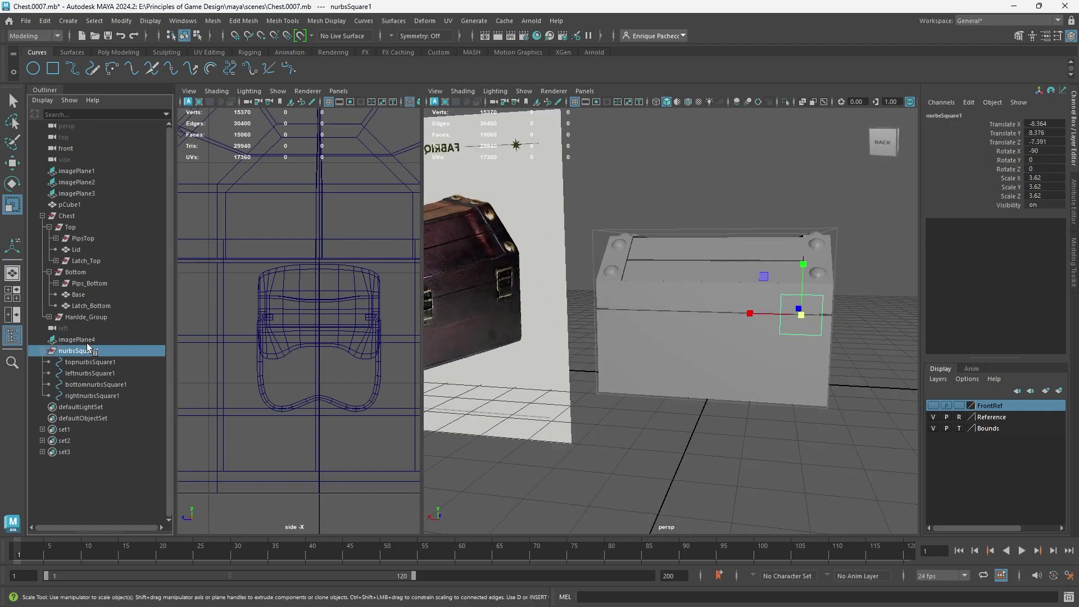
{"action": "mouse_move", "coordinate": [765, 276]}
{"action": "left_mouse_down"}
{"action": "mouse_move", "coordinate": [777, 275]}
{"action": "mouse_move", "coordinate": [772, 283]}
{"action": "left_mouse_up"}
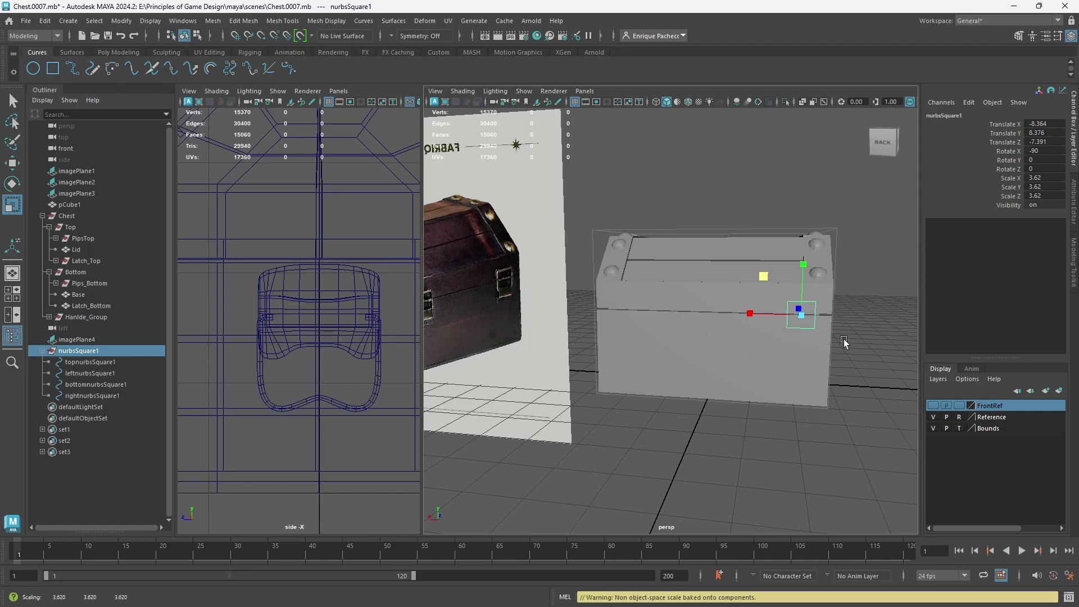
{"action": "left_click_drag", "start_coordinate": [848, 345], "coordinate": [722, 350], "text": "alt"}
{"action": "key", "text": "w"}
{"action": "scroll", "coordinate": [740, 349], "scroll_direction": "down", "scroll_amount": 5}
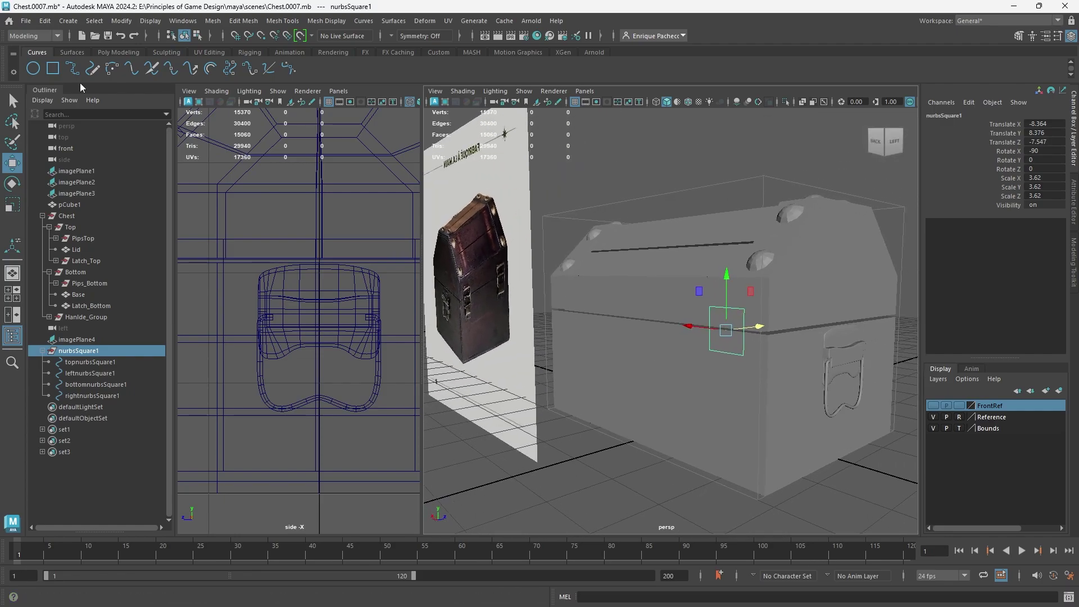
Step: Create sweep meshes along all four edge curves of the NURBS square
{"action": "left_click", "coordinate": [119, 50]}
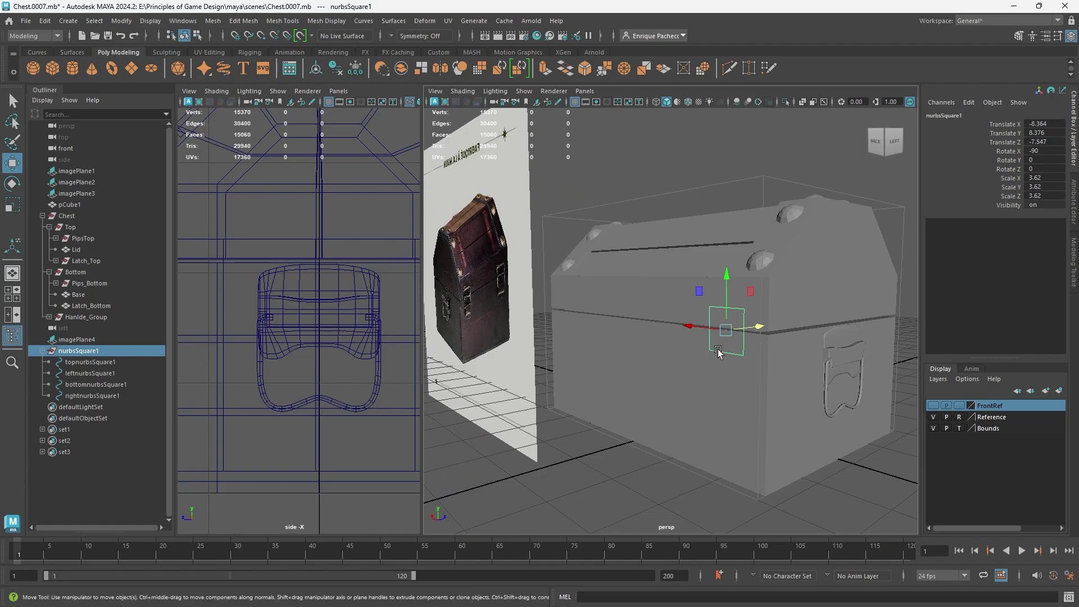
{"action": "left_click", "coordinate": [97, 361]}
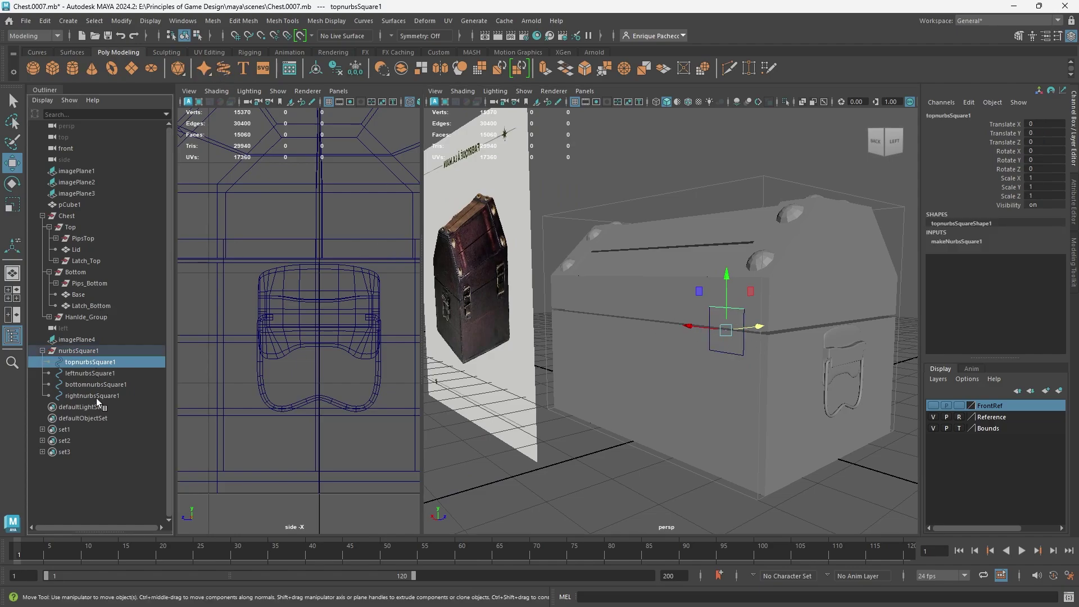
{"action": "left_click", "coordinate": [96, 397], "text": "shift"}
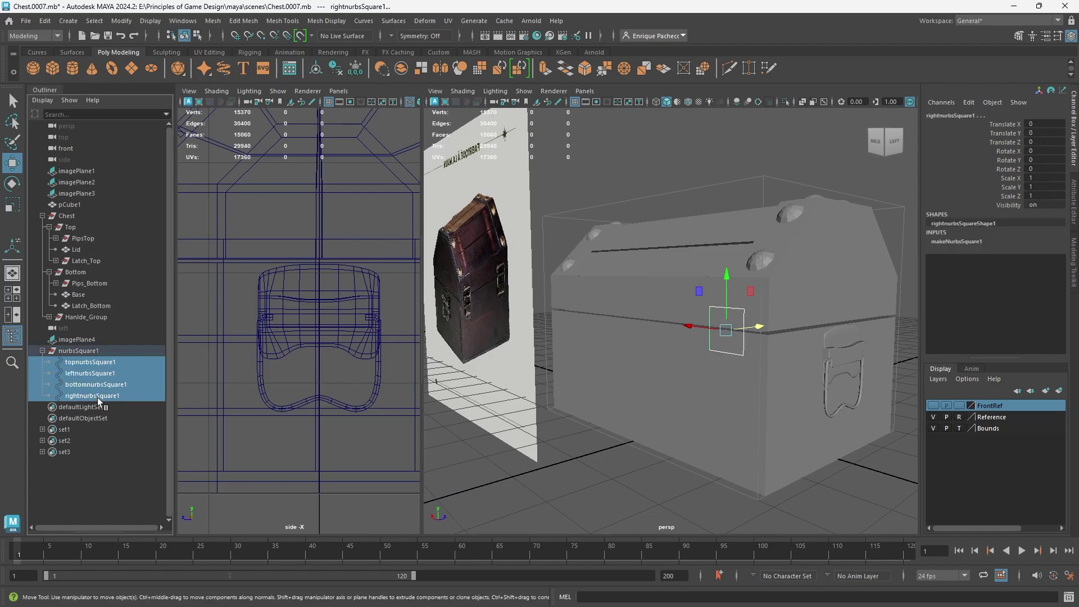
{"action": "left_click", "coordinate": [224, 68]}
{"action": "left_click_drag", "start_coordinate": [646, 349], "coordinate": [610, 338], "text": "alt"}
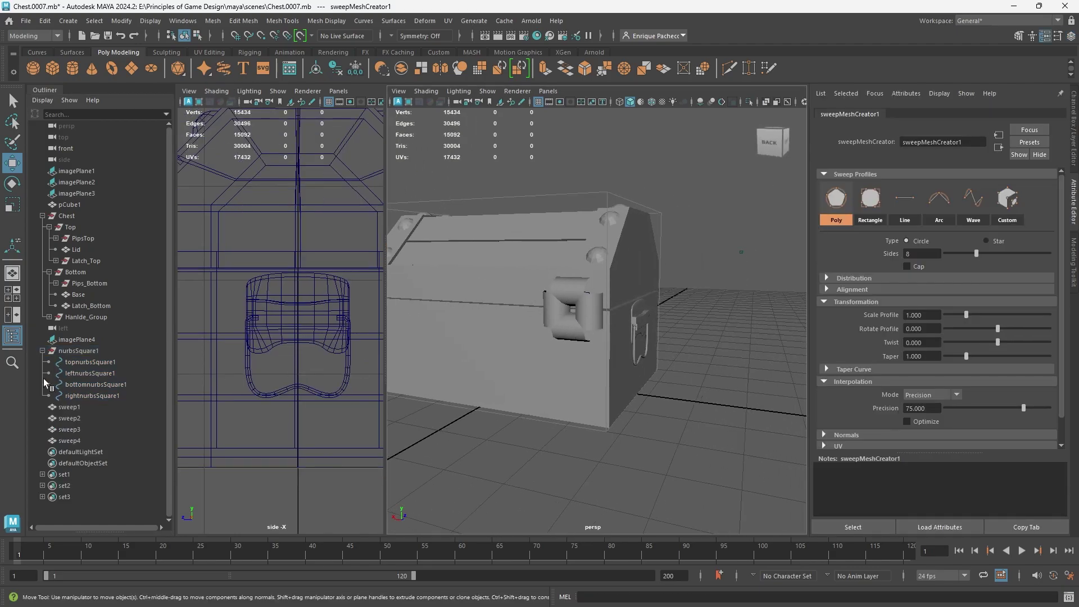
Step: Set the hinge sweep's circular poly profile to 9 sides
{"action": "left_click", "coordinate": [70, 418]}
{"action": "left_click", "coordinate": [69, 441]}
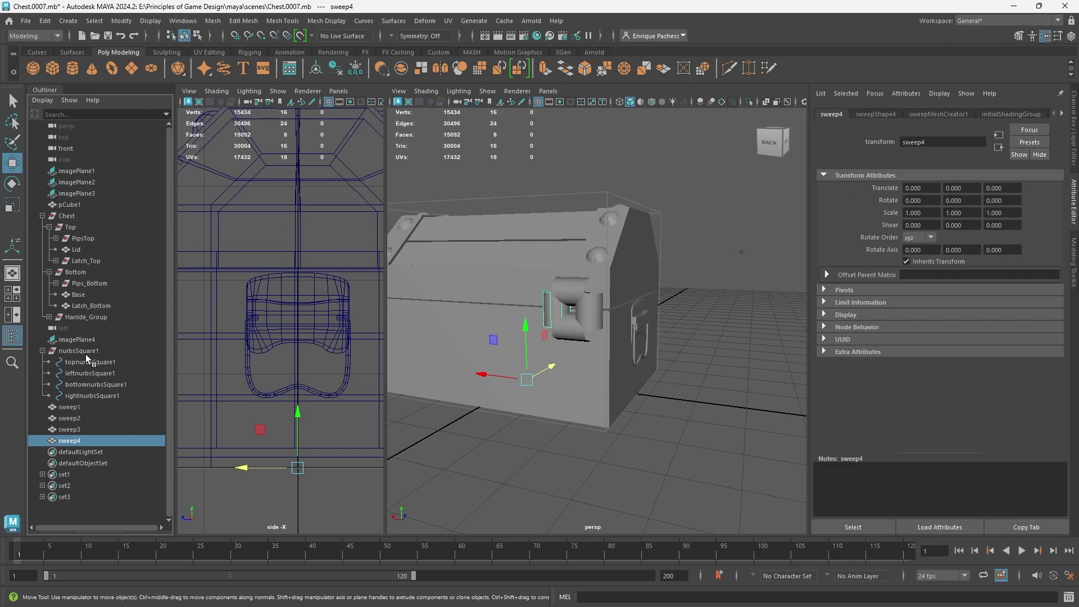
{"action": "left_click", "coordinate": [924, 115]}
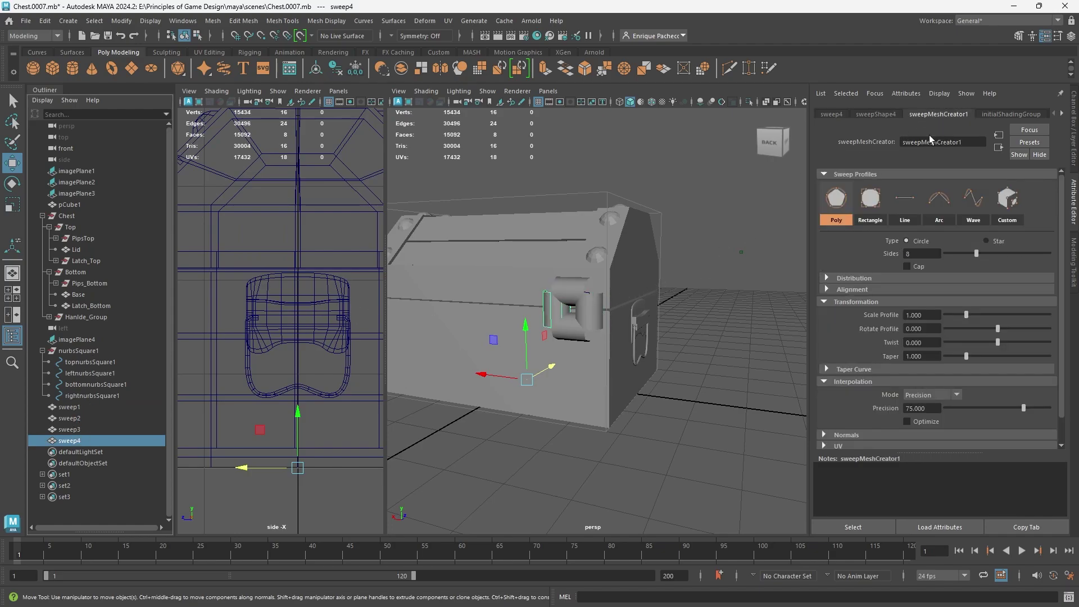
{"action": "mouse_move", "coordinate": [976, 254]}
{"action": "left_mouse_down"}
{"action": "mouse_move", "coordinate": [962, 255]}
{"action": "mouse_move", "coordinate": [981, 256]}
{"action": "left_mouse_up"}
{"action": "left_click_drag", "start_coordinate": [612, 334], "coordinate": [680, 319], "text": "alt"}
{"action": "scroll", "coordinate": [679, 319], "scroll_direction": "up", "scroll_amount": 3}
{"action": "middle_click_drag", "start_coordinate": [674, 324], "coordinate": [644, 377], "text": "alt"}
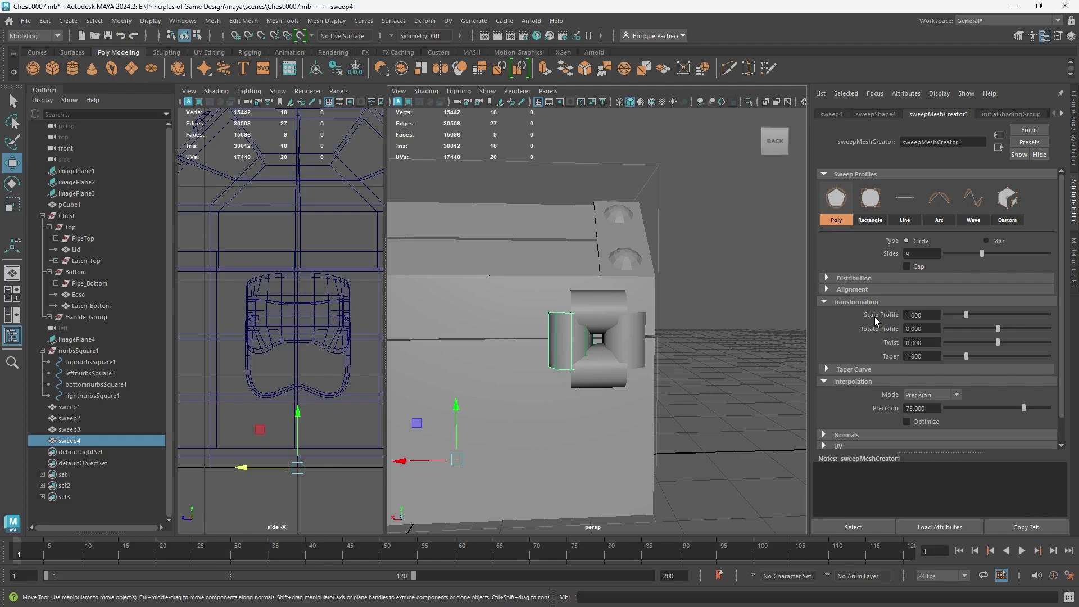
Step: Reduce the sweep's profile scale to about 0.082, using the hinge in the reference image as a guide
{"action": "left_click_drag", "start_coordinate": [966, 314], "coordinate": [949, 320]}
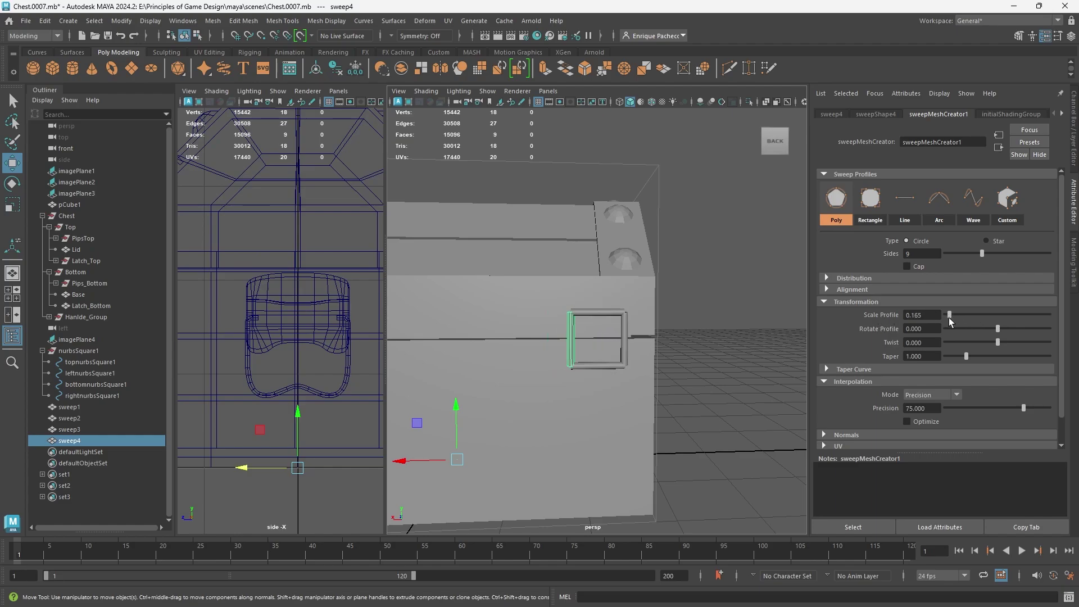
{"action": "scroll", "coordinate": [623, 376], "scroll_direction": "down", "scroll_amount": 5}
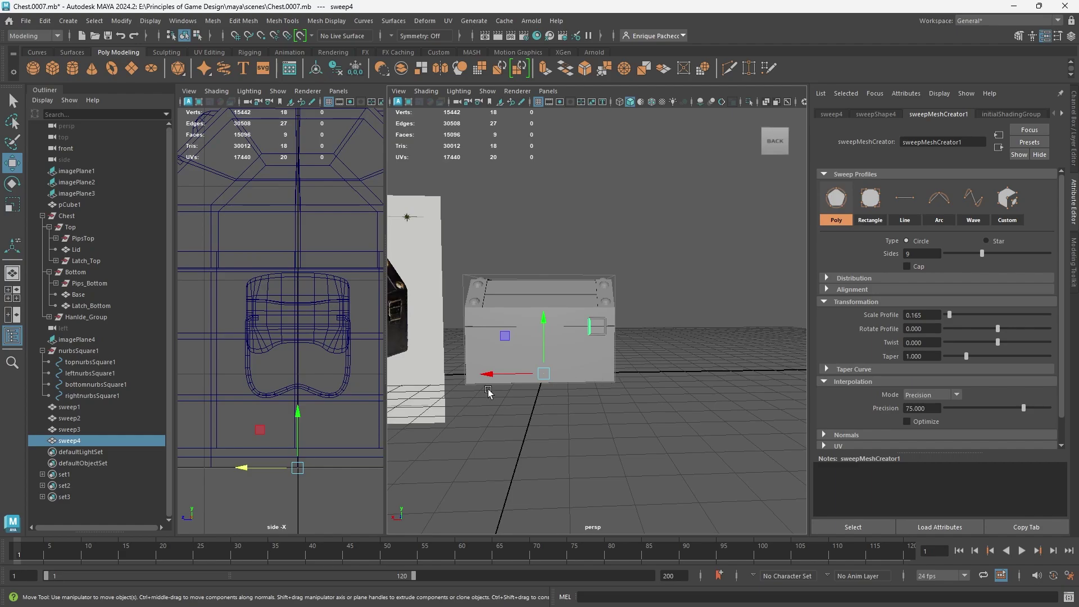
{"action": "left_click_drag", "start_coordinate": [489, 392], "coordinate": [554, 376], "text": "alt"}
{"action": "scroll", "coordinate": [549, 365], "scroll_direction": "up", "scroll_amount": 3}
{"action": "middle_click_drag", "start_coordinate": [549, 366], "coordinate": [634, 364], "text": "alt"}
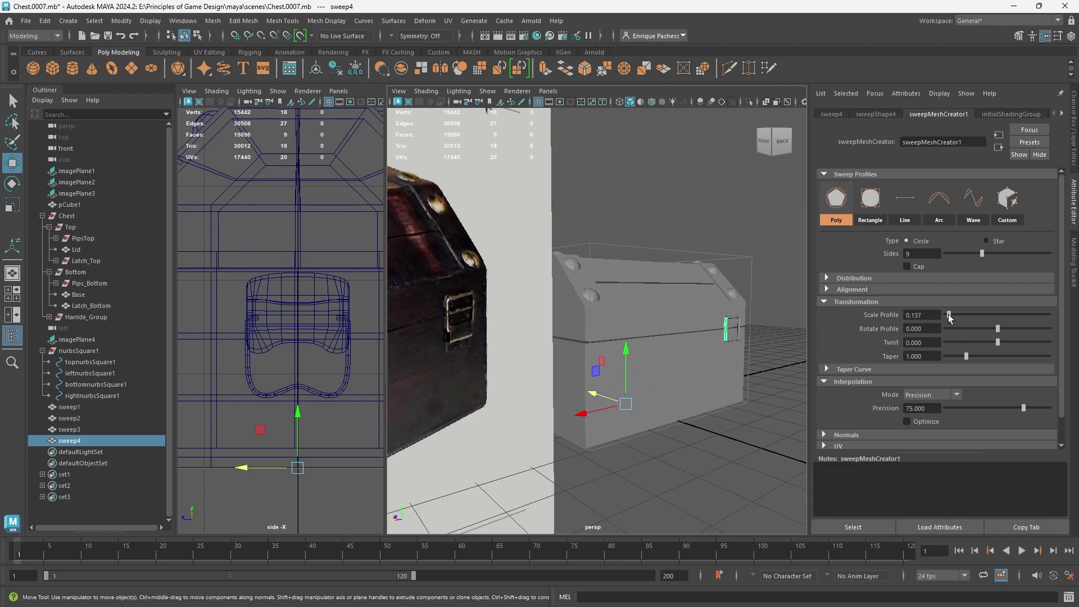
{"action": "left_click_drag", "start_coordinate": [949, 314], "coordinate": [947, 316]}
{"action": "left_click_drag", "start_coordinate": [784, 361], "coordinate": [710, 377], "text": "alt"}
{"action": "scroll", "coordinate": [715, 361], "scroll_direction": "up", "scroll_amount": 5}
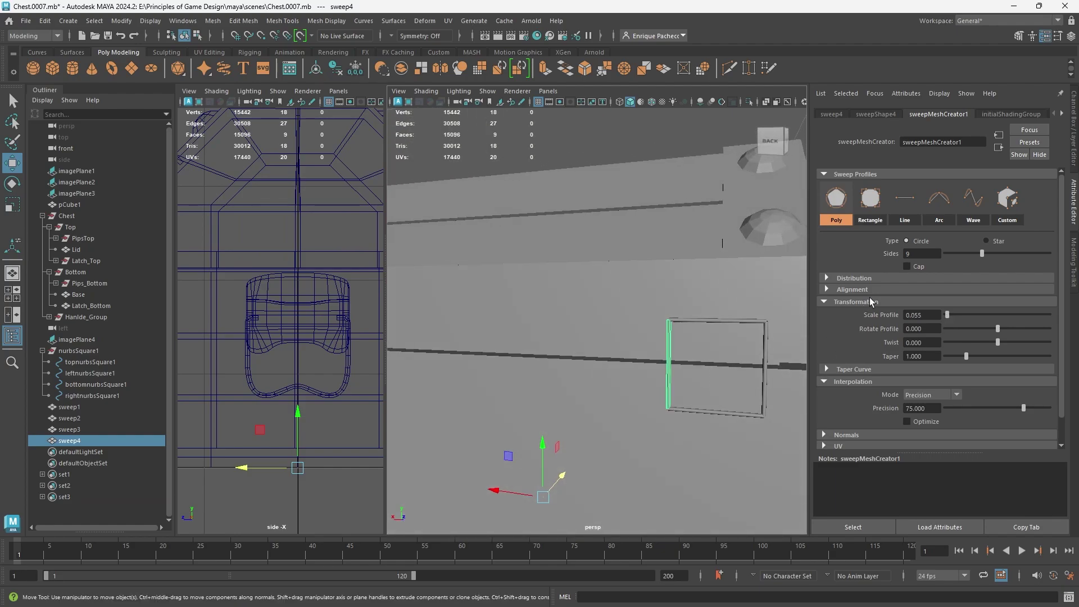
{"action": "left_click_drag", "start_coordinate": [947, 315], "coordinate": [947, 316]}
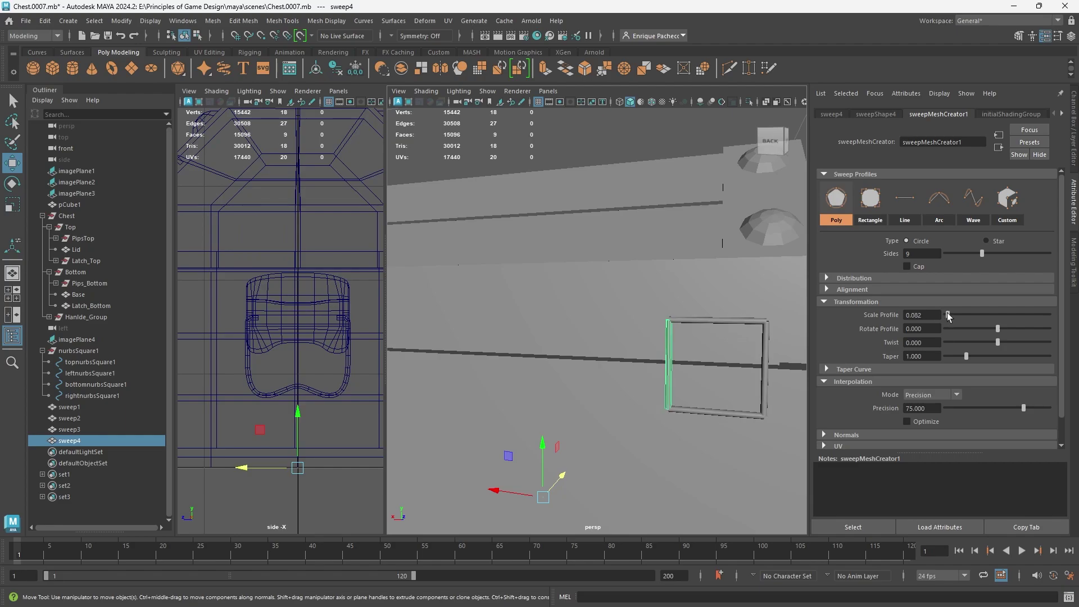
Step: Raise the sweep's interpolation precision to about 90.11 so each side of the hinge frame is subdivided
{"action": "left_click_drag", "start_coordinate": [746, 385], "coordinate": [698, 374], "text": "alt"}
{"action": "scroll", "coordinate": [676, 374], "scroll_direction": "up", "scroll_amount": 1}
{"action": "scroll", "coordinate": [674, 376], "scroll_direction": "down", "scroll_amount": 1}
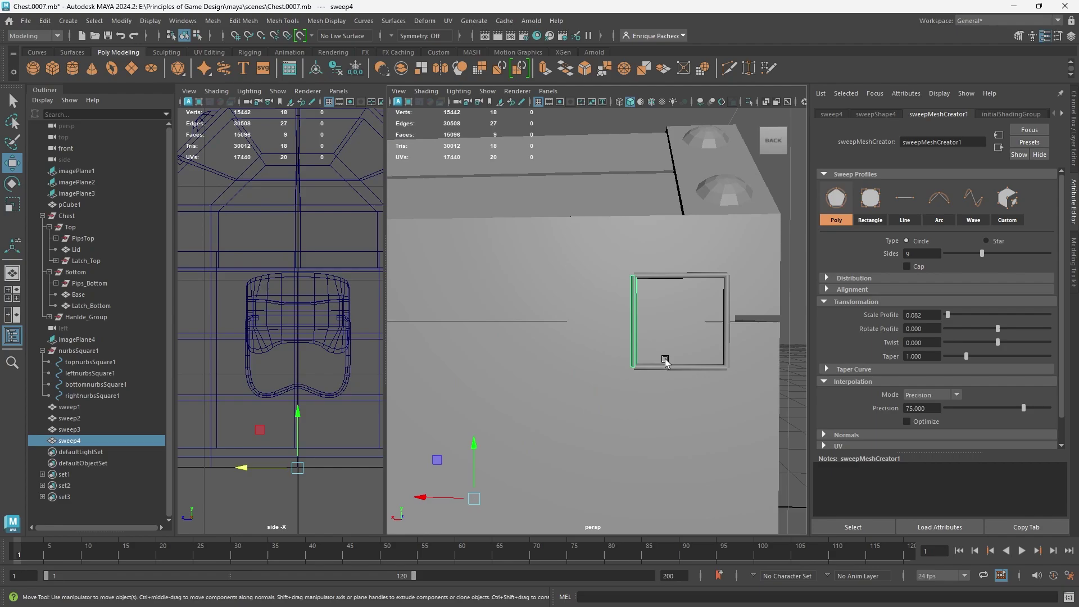
{"action": "scroll", "coordinate": [664, 361], "scroll_direction": "up", "scroll_amount": 3}
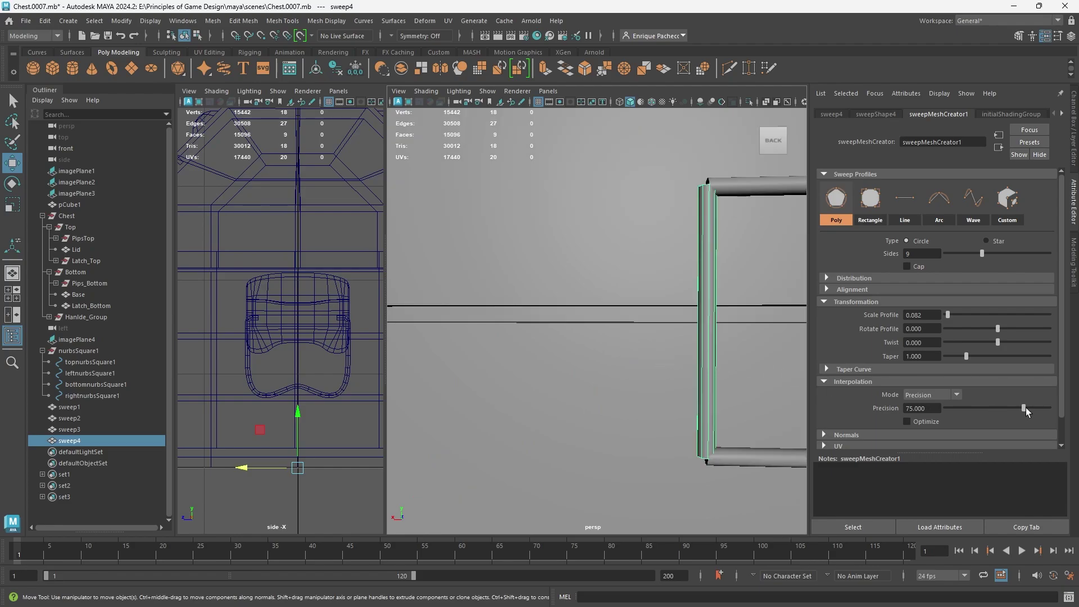
{"action": "left_click_drag", "start_coordinate": [1026, 406], "coordinate": [1038, 408]}
{"action": "left_click_drag", "start_coordinate": [766, 367], "coordinate": [724, 368], "text": "alt"}
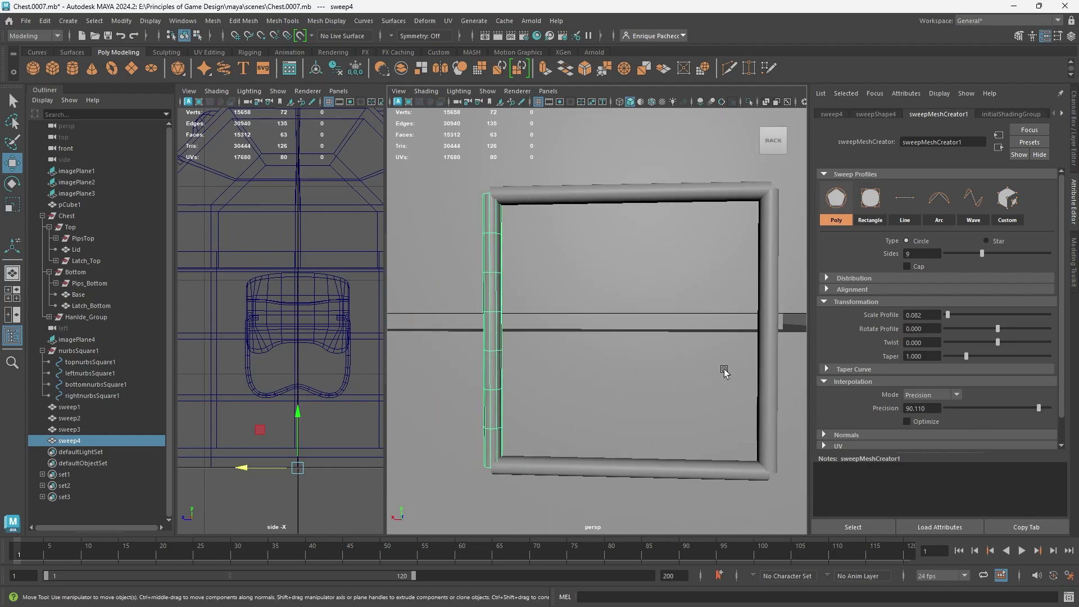
Step: Delete the sweep meshes along the bottom and left edges of the square frame
{"action": "scroll", "coordinate": [720, 371], "scroll_direction": "down", "scroll_amount": 5}
{"action": "left_click", "coordinate": [588, 371], "text": "shift"}
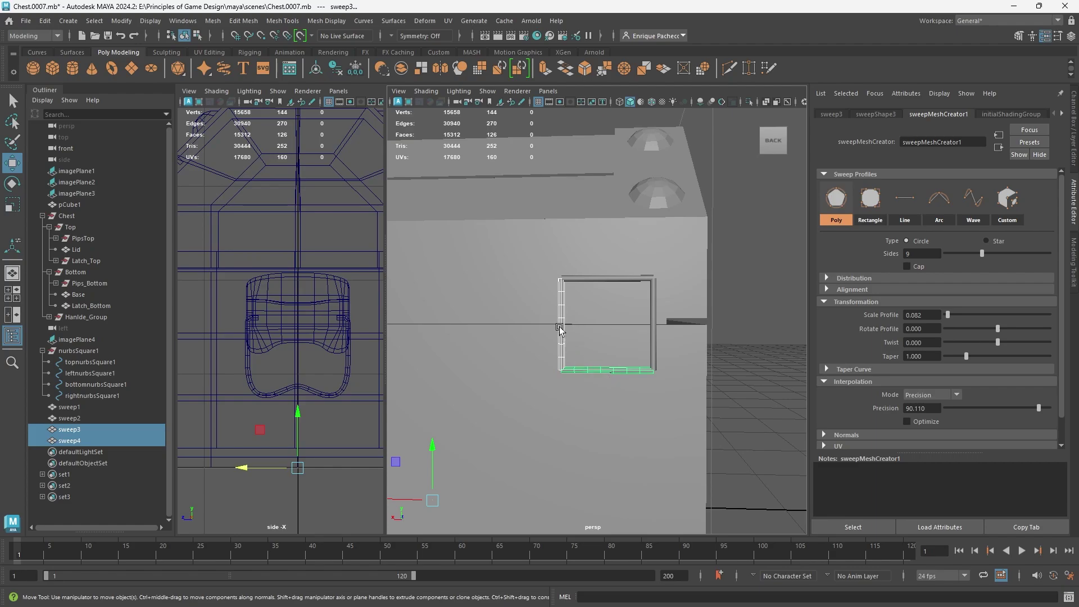
{"action": "key", "text": "Delete"}
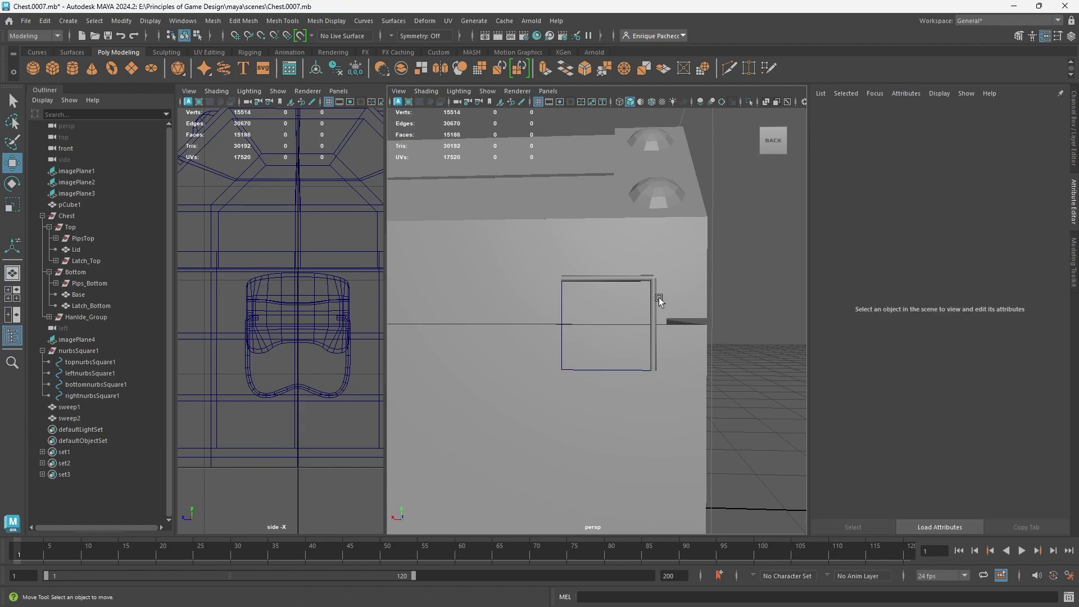
Step: Delete the construction history of the remaining top and right sweep meshes
{"action": "left_click", "coordinate": [654, 318]}
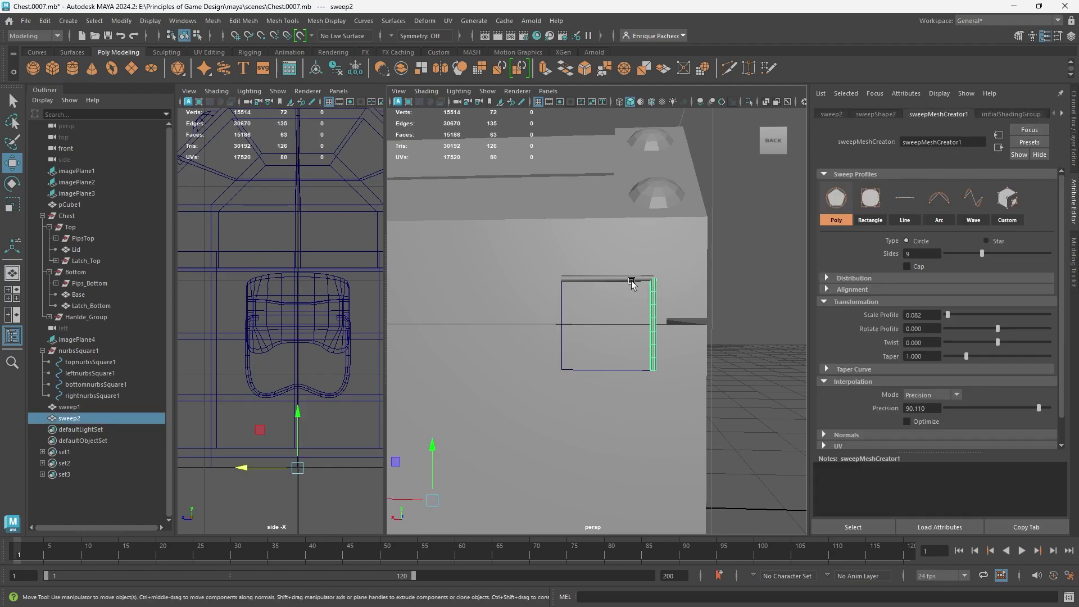
{"action": "left_click", "coordinate": [632, 279], "text": "shift"}
{"action": "left_click", "coordinate": [44, 21]}
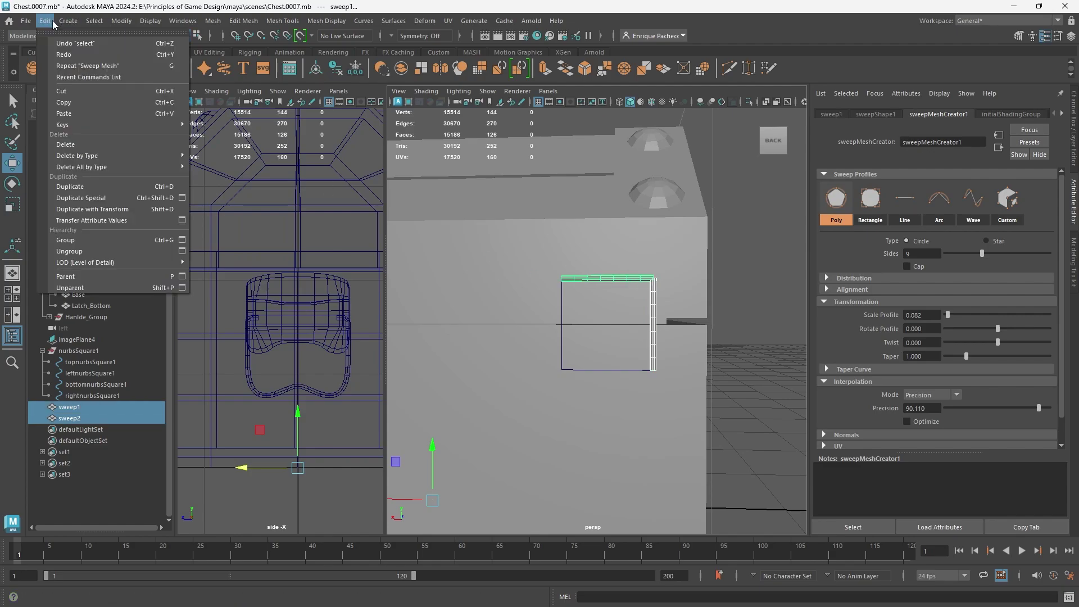
{"action": "mouse_move", "coordinate": [86, 157]}
{"action": "left_click", "coordinate": [219, 166]}
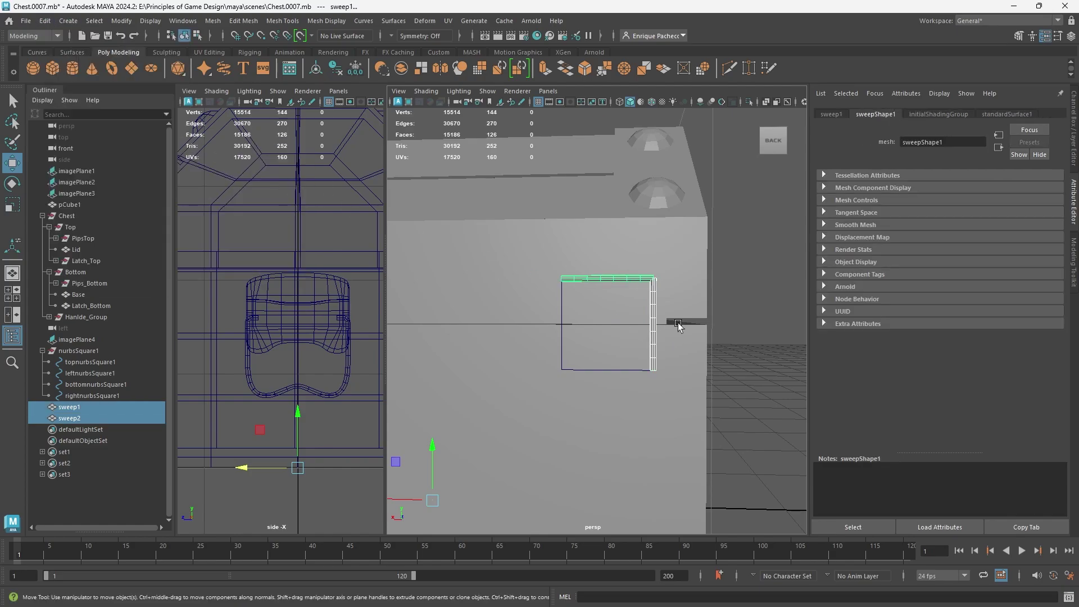
Step: Delete the NURBS square group with its four curves, keeping the two sweep meshes
{"action": "key", "text": "f"}
{"action": "middle_click_drag", "start_coordinate": [712, 269], "coordinate": [656, 295], "text": "alt"}
{"action": "middle_click_drag", "start_coordinate": [527, 380], "coordinate": [601, 344], "text": "alt"}
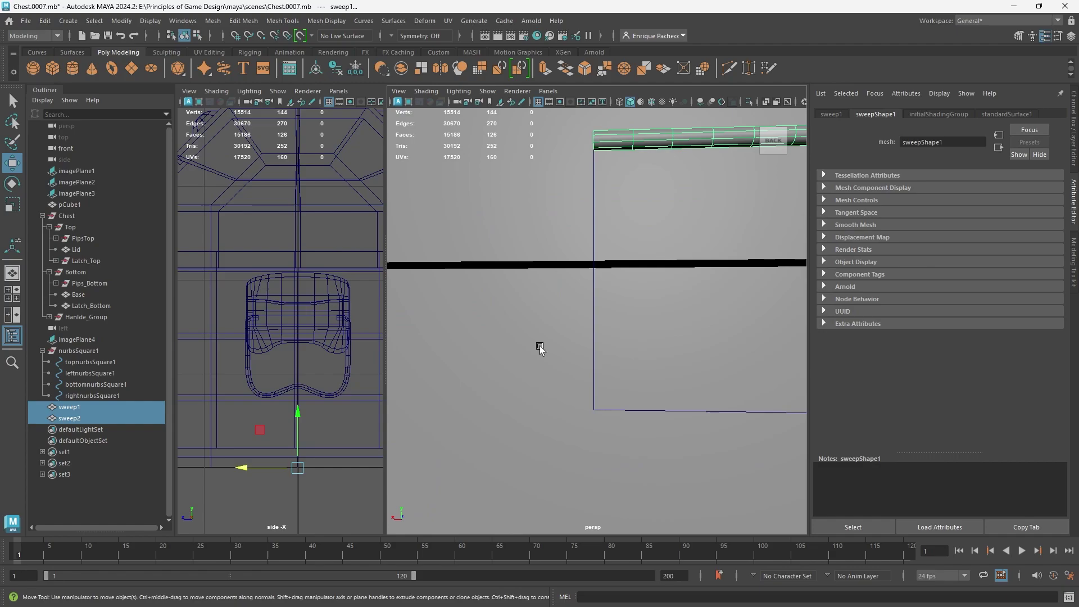
{"action": "left_click", "coordinate": [79, 351]}
{"action": "key", "text": "Delete"}
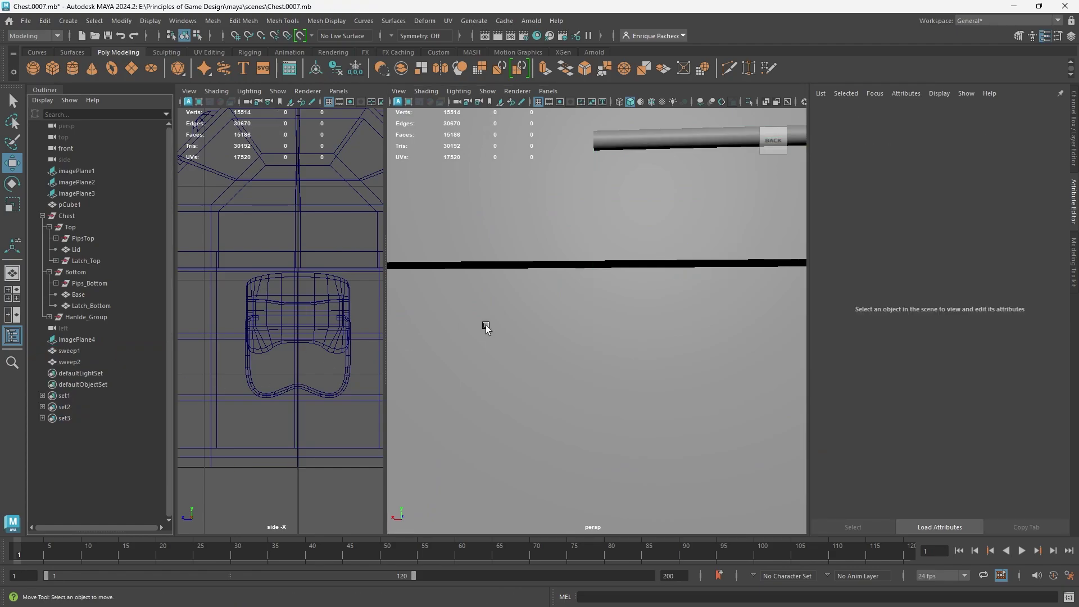
Step: Inspect the corner between the two sweeps, then undo the deletions of the NURBS square, the sweep history and the two other sweeps
{"action": "middle_click_drag", "start_coordinate": [645, 298], "coordinate": [602, 321], "text": "alt"}
{"action": "left_click", "coordinate": [646, 281]}
{"action": "left_click_drag", "start_coordinate": [645, 280], "coordinate": [660, 307], "text": "alt"}
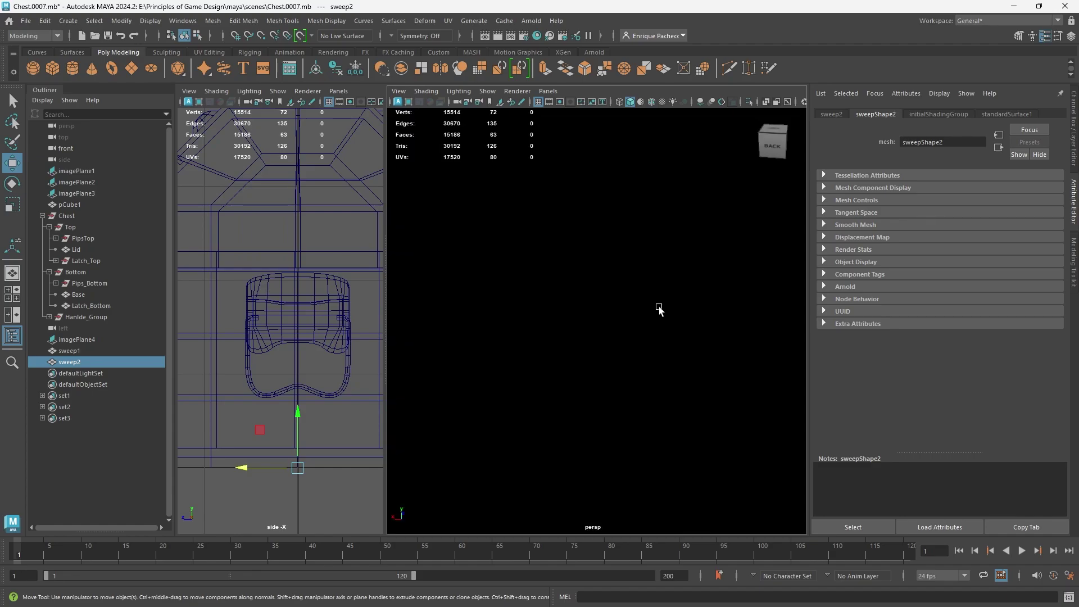
{"action": "scroll", "coordinate": [676, 318], "scroll_direction": "down", "scroll_amount": 3}
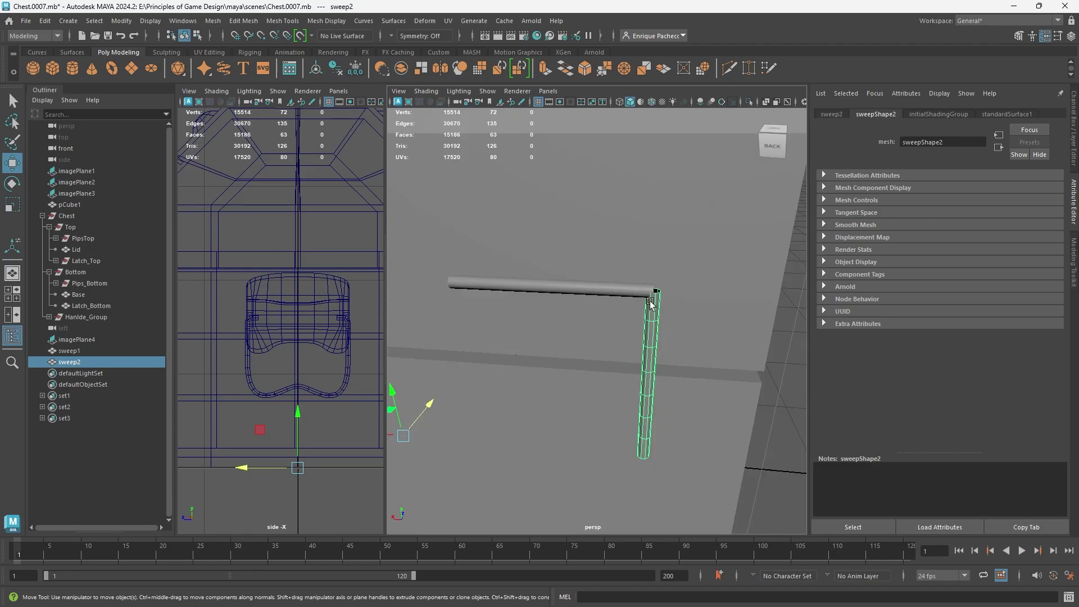
{"action": "key", "text": "ctrl+z"}
{"action": "key", "text": "ctrl+z"}
{"action": "key", "text": "ctrl+z"}
{"action": "key", "text": "ctrl+z"}
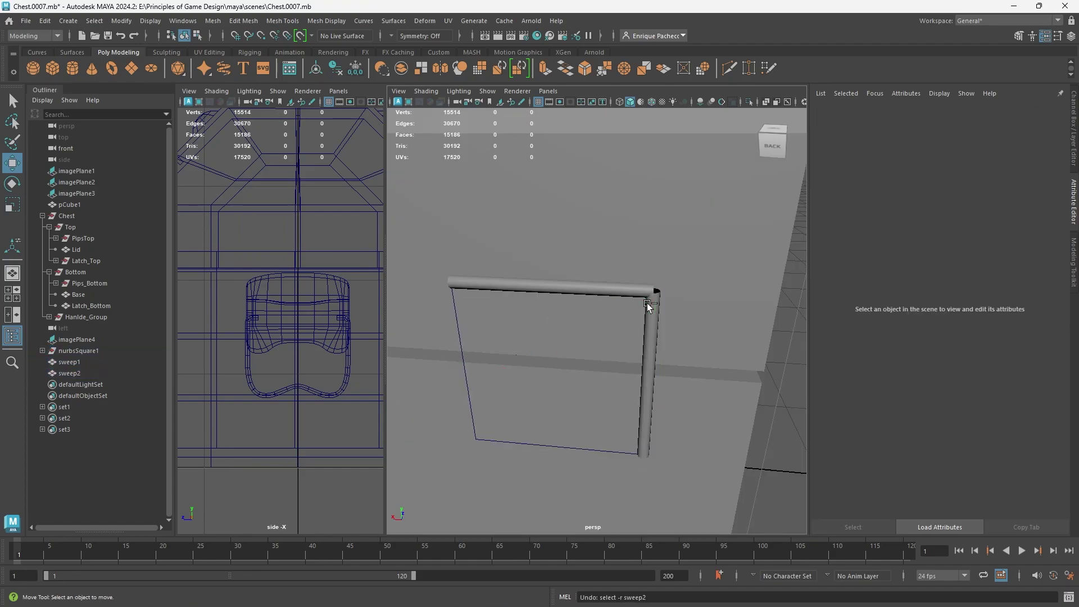
{"action": "key", "text": "ctrl+z"}
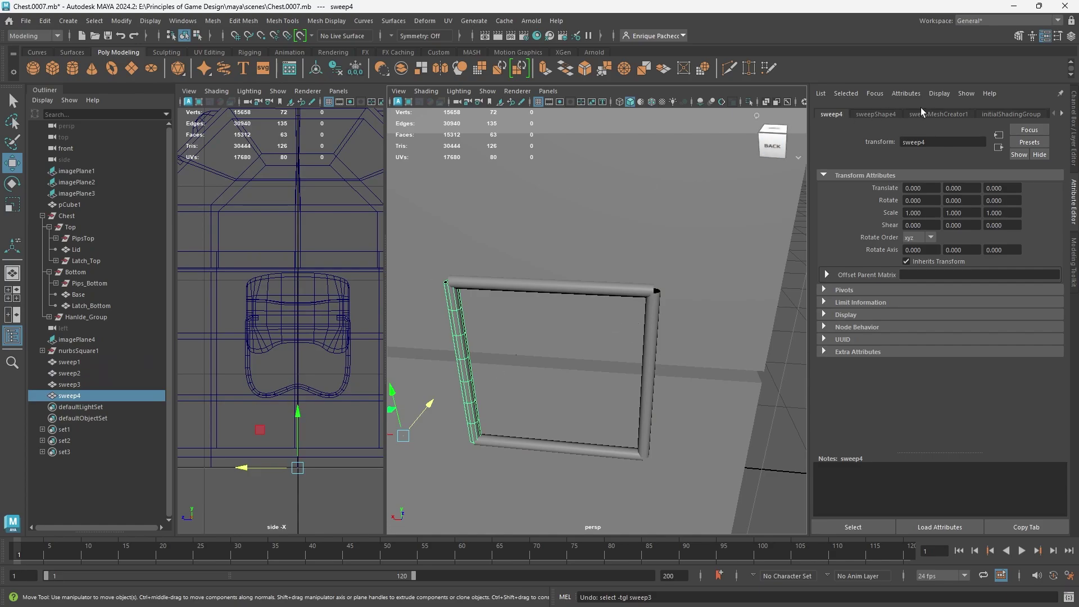
Step: Set the sweep profile's number of sides to 4
{"action": "left_click", "coordinate": [935, 114]}
{"action": "left_click", "coordinate": [909, 253]}
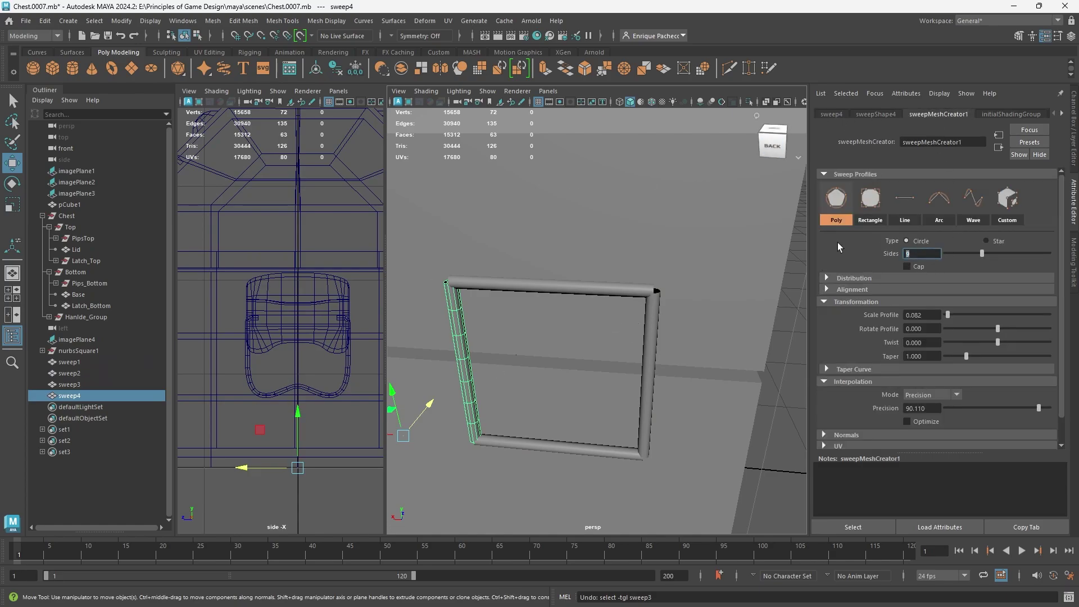
{"action": "type", "text": "4"}
{"action": "key", "text": "Return"}
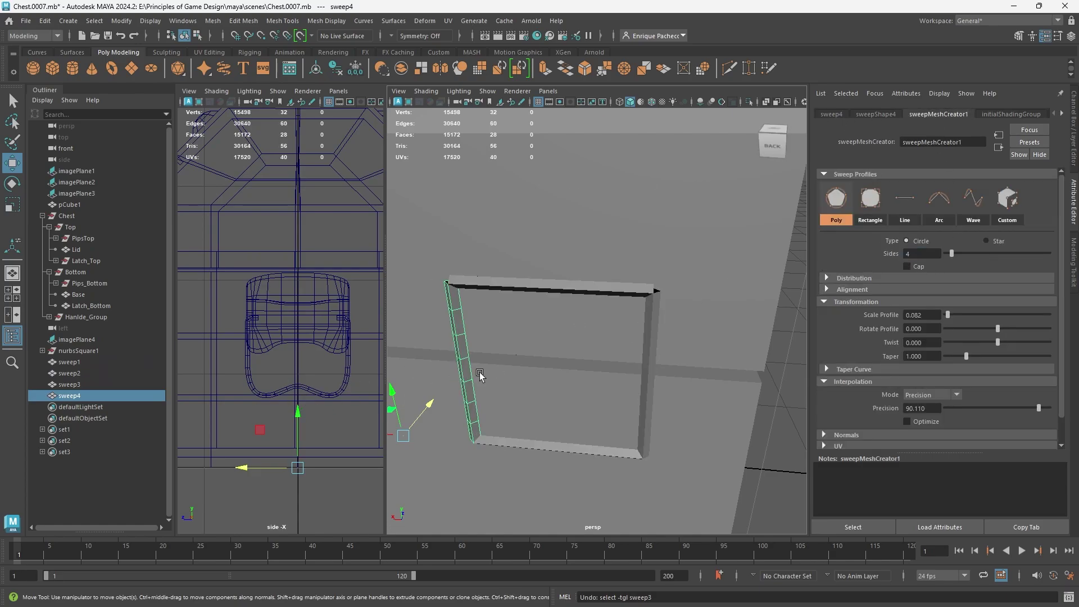
Step: Delete the four-sided sweeps along the frame's left and bottom edges and select the top sweep
{"action": "left_click", "coordinate": [511, 448], "text": "shift"}
{"action": "key", "text": "Delete"}
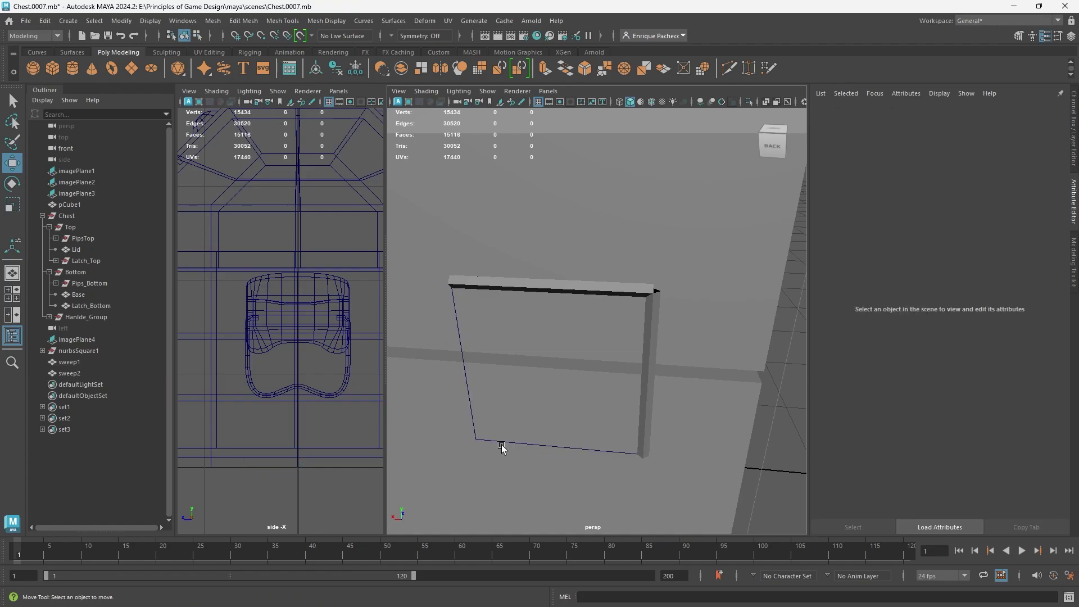
{"action": "left_click", "coordinate": [606, 291]}
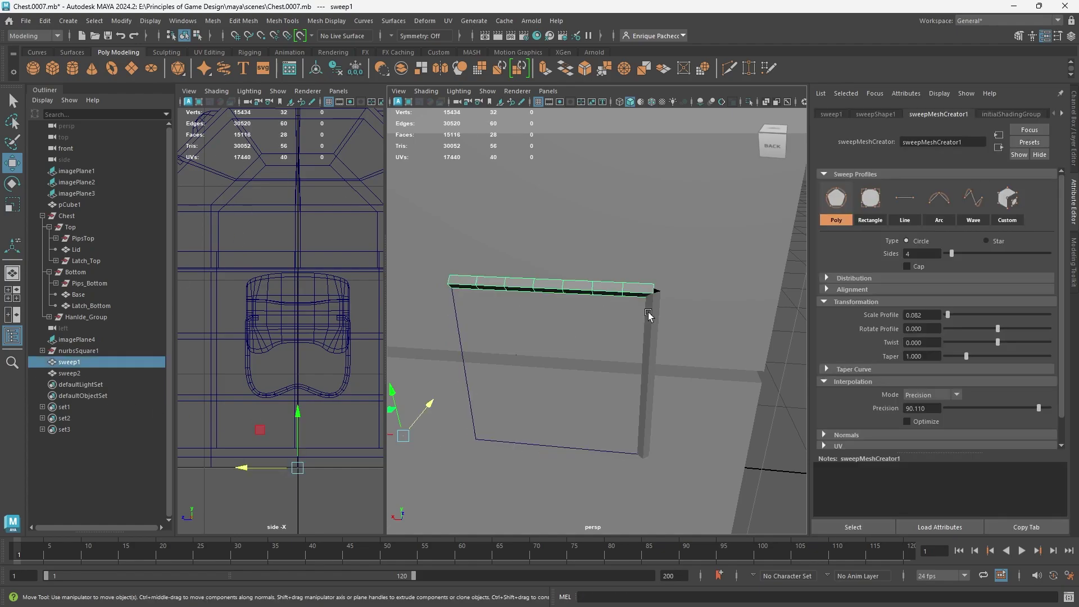
Step: Delete the construction history of the top and vertical sweeps, and delete the NURBS square group
{"action": "left_click", "coordinate": [649, 371], "text": "shift"}
{"action": "left_click", "coordinate": [45, 21]}
{"action": "mouse_move", "coordinate": [121, 158]}
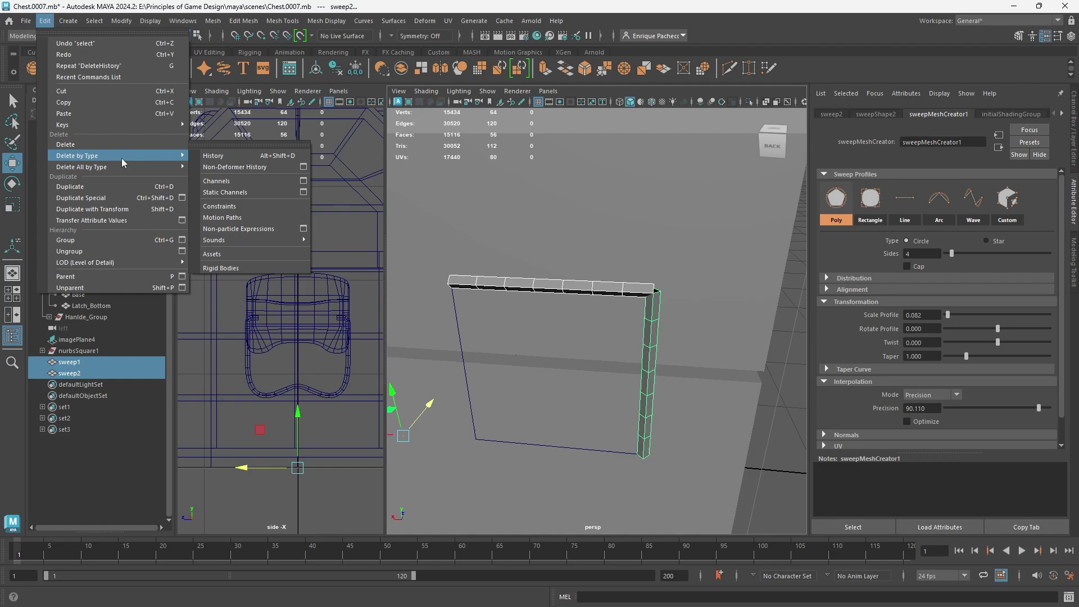
{"action": "left_click", "coordinate": [204, 160]}
{"action": "left_click", "coordinate": [78, 351]}
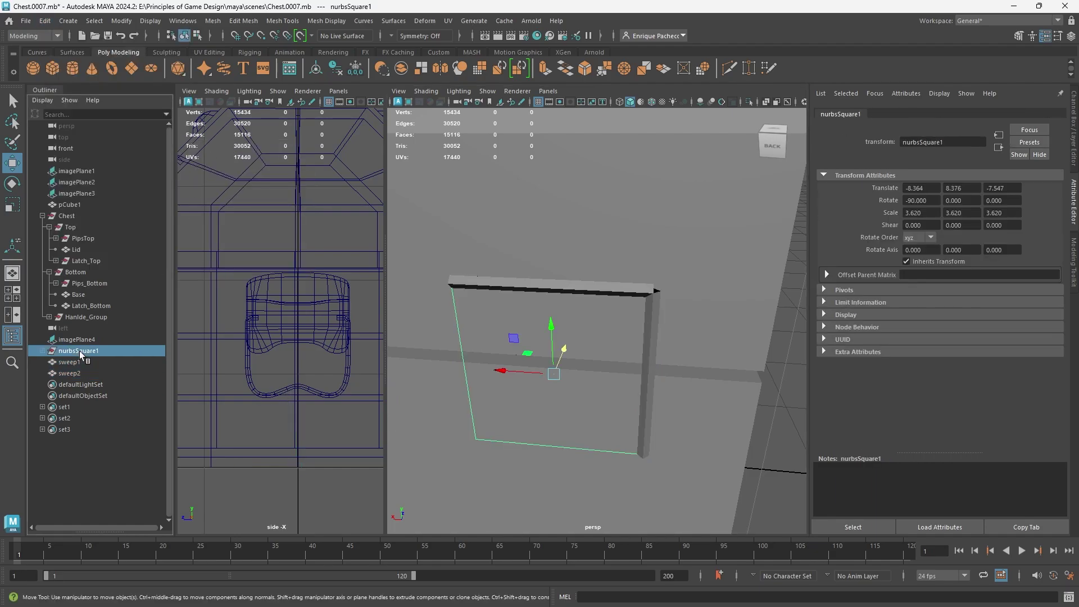
{"action": "key", "text": "Delete"}
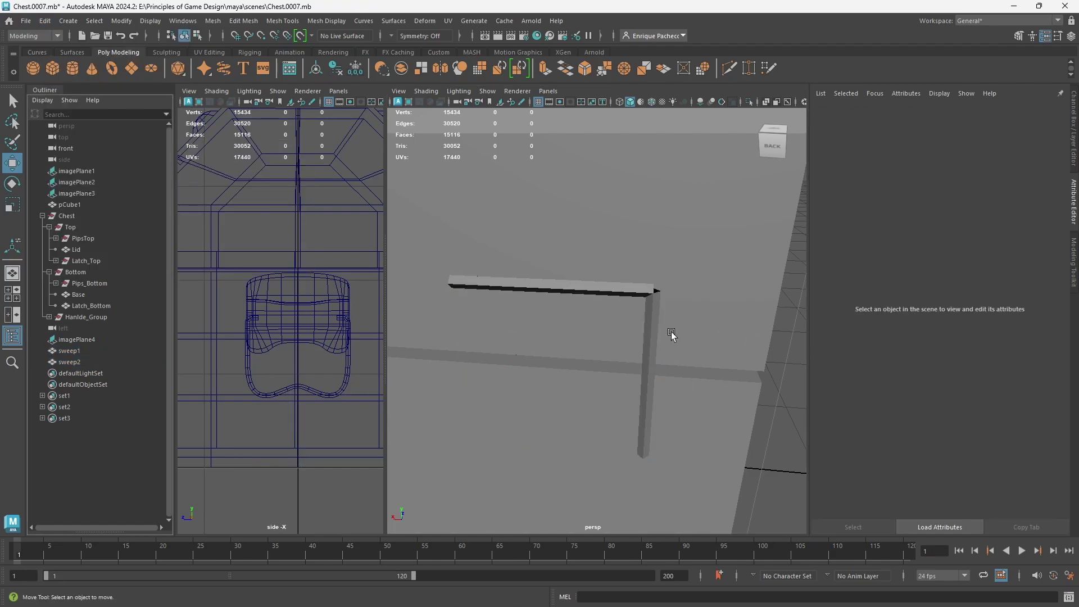
Step: Insert an edge loop close to the shared corner on both the vertical and the horizontal sweep
{"action": "left_click_drag", "start_coordinate": [632, 316], "coordinate": [645, 273], "text": "alt"}
{"action": "scroll", "coordinate": [663, 241], "scroll_direction": "up", "scroll_amount": 3}
{"action": "scroll", "coordinate": [645, 274], "scroll_direction": "down", "scroll_amount": 3}
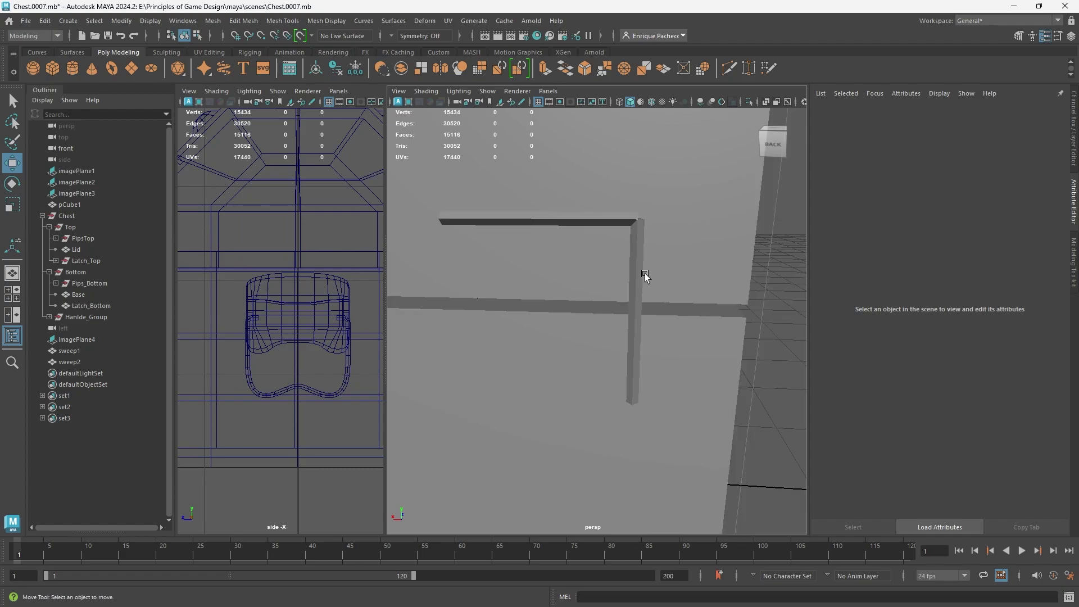
{"action": "left_click", "coordinate": [636, 253]}
{"action": "left_click", "coordinate": [603, 216], "text": "shift"}
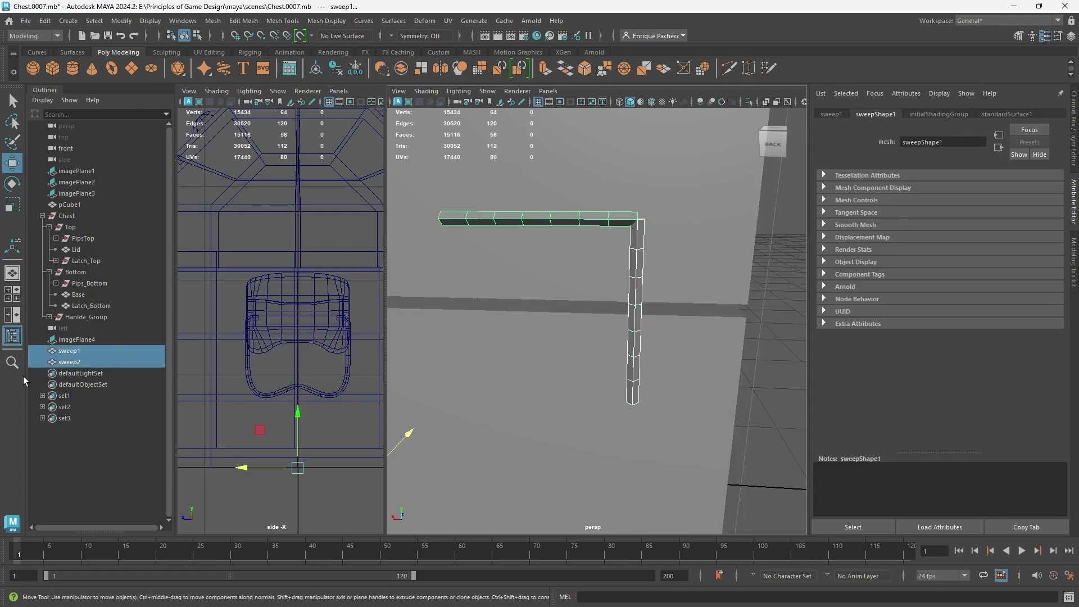
{"action": "left_click_drag", "start_coordinate": [634, 227], "coordinate": [627, 243], "text": "alt"}
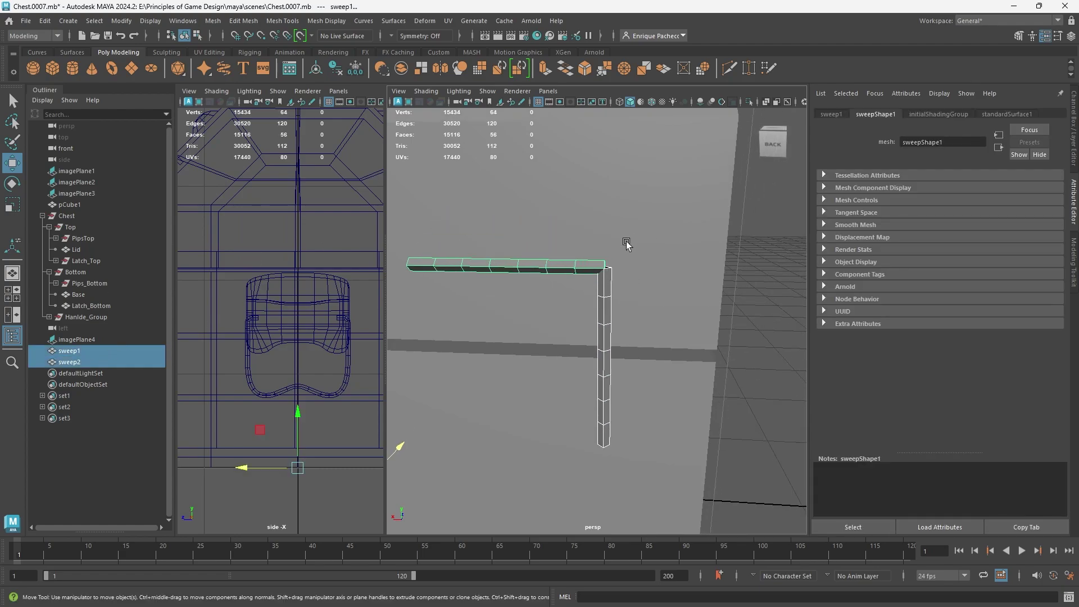
{"action": "right_click_drag", "start_coordinate": [601, 282], "coordinate": [574, 239]}
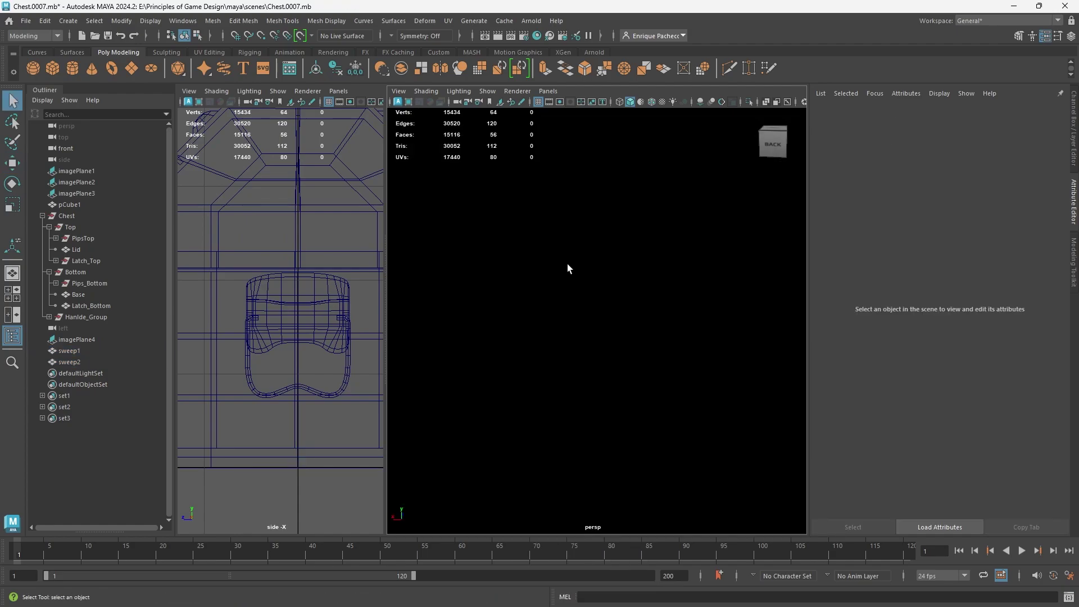
{"action": "double_click", "coordinate": [609, 299]}
{"action": "key", "text": "w"}
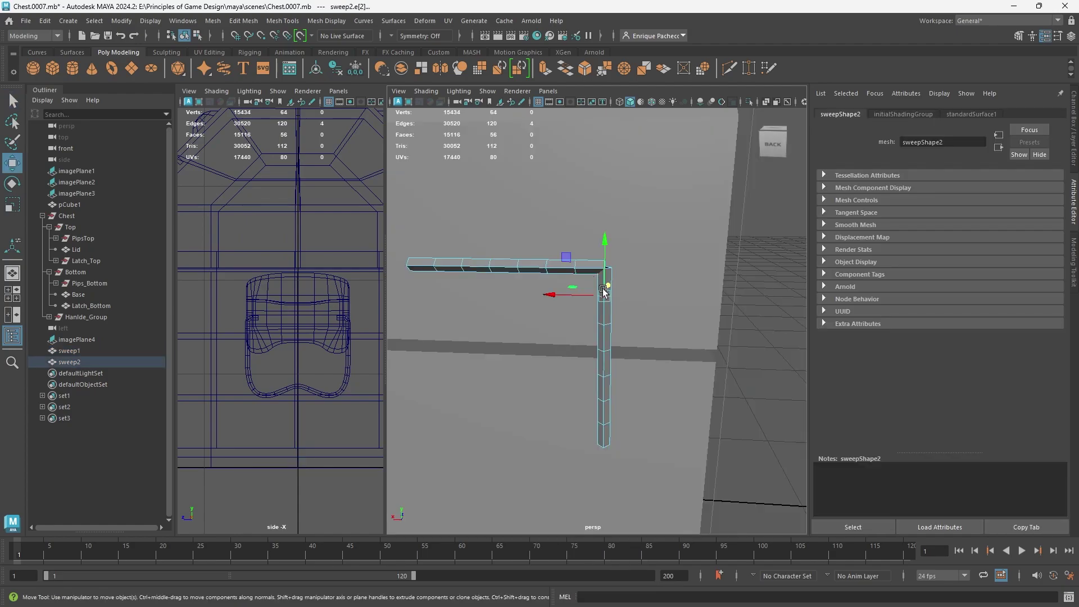
{"action": "scroll", "coordinate": [634, 280], "scroll_direction": "up", "scroll_amount": 4}
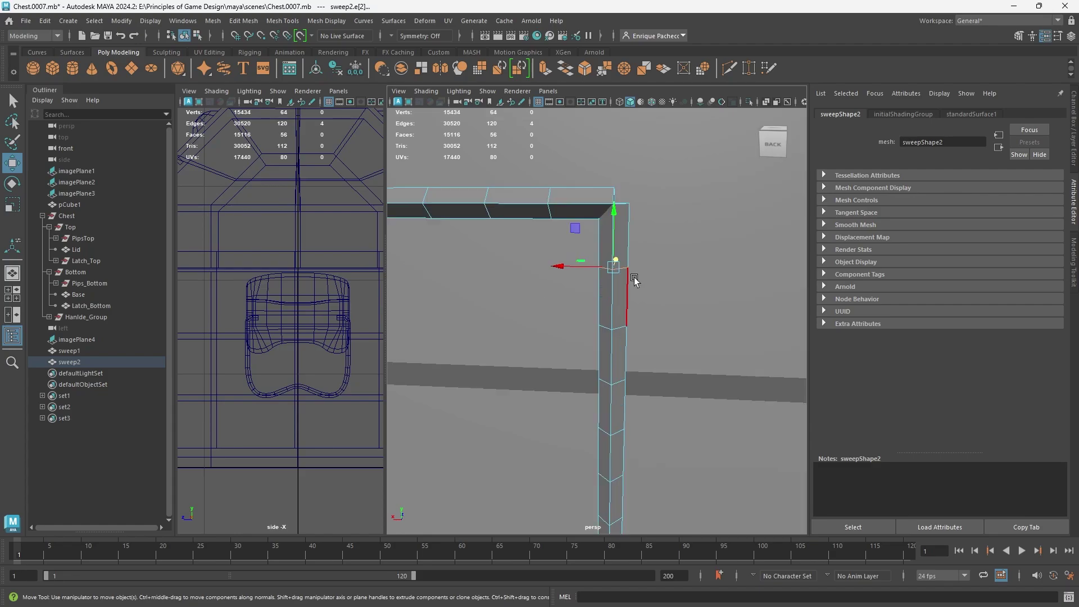
{"action": "key", "text": "f"}
{"action": "scroll", "coordinate": [632, 281], "scroll_direction": "down", "scroll_amount": 5}
{"action": "scroll", "coordinate": [630, 272], "scroll_direction": "down", "scroll_amount": 4}
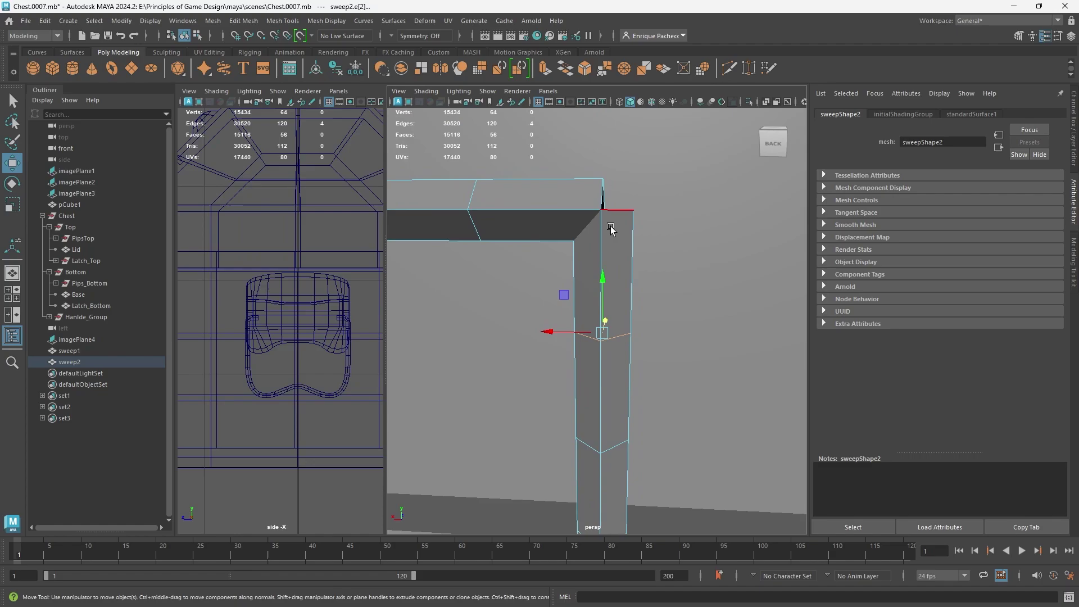
{"action": "left_click", "coordinate": [727, 69]}
{"action": "left_click", "coordinate": [599, 265], "text": "ctrl"}
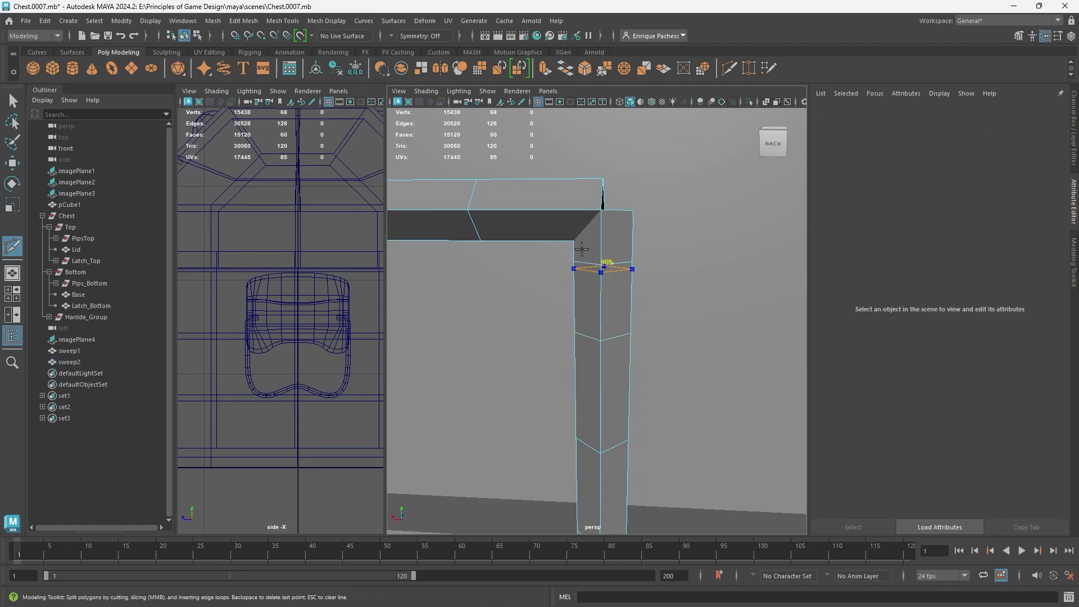
{"action": "left_click", "coordinate": [559, 226], "text": "ctrl"}
Step: Delete the corner faces of both sweeps beyond the new edge loops
{"action": "key", "text": "q"}
{"action": "right_click_drag", "start_coordinate": [609, 261], "coordinate": [605, 290]}
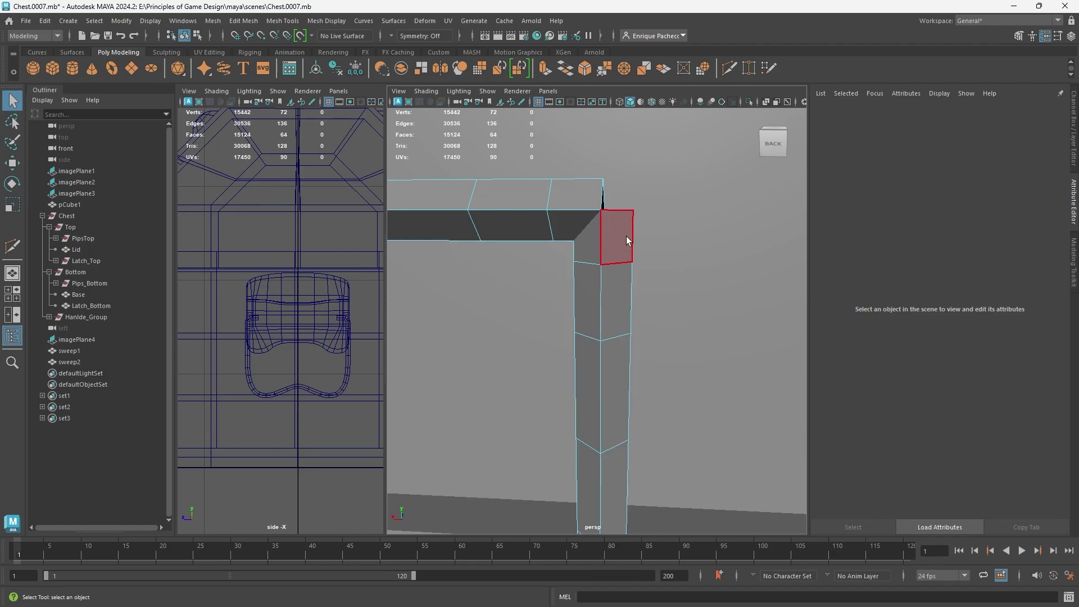
{"action": "left_click_drag", "start_coordinate": [578, 174], "coordinate": [568, 154]}
{"action": "key", "text": "Delete"}
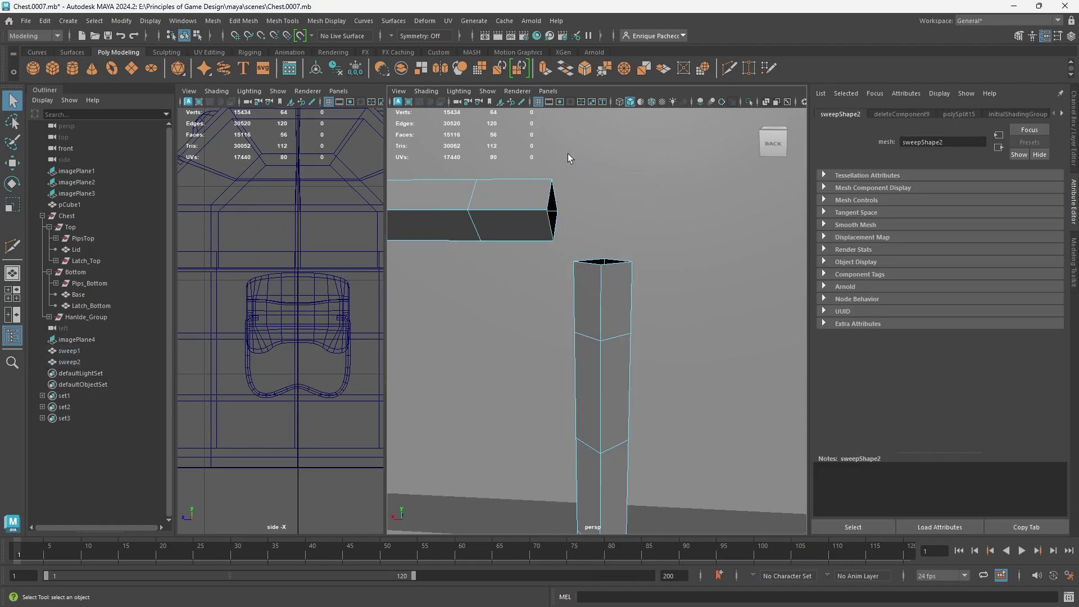
Step: Combine the horizontal and vertical sweeps into one mesh
{"action": "right_click_drag", "start_coordinate": [589, 262], "coordinate": [591, 267]}
{"action": "left_click", "coordinate": [635, 245]}
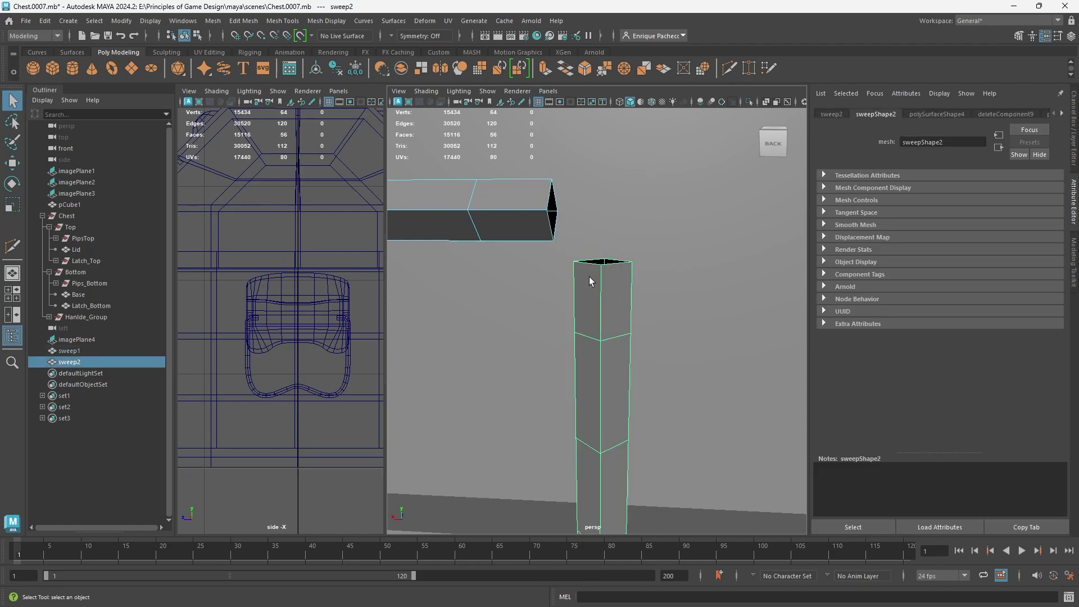
{"action": "left_click", "coordinate": [512, 221], "text": "shift"}
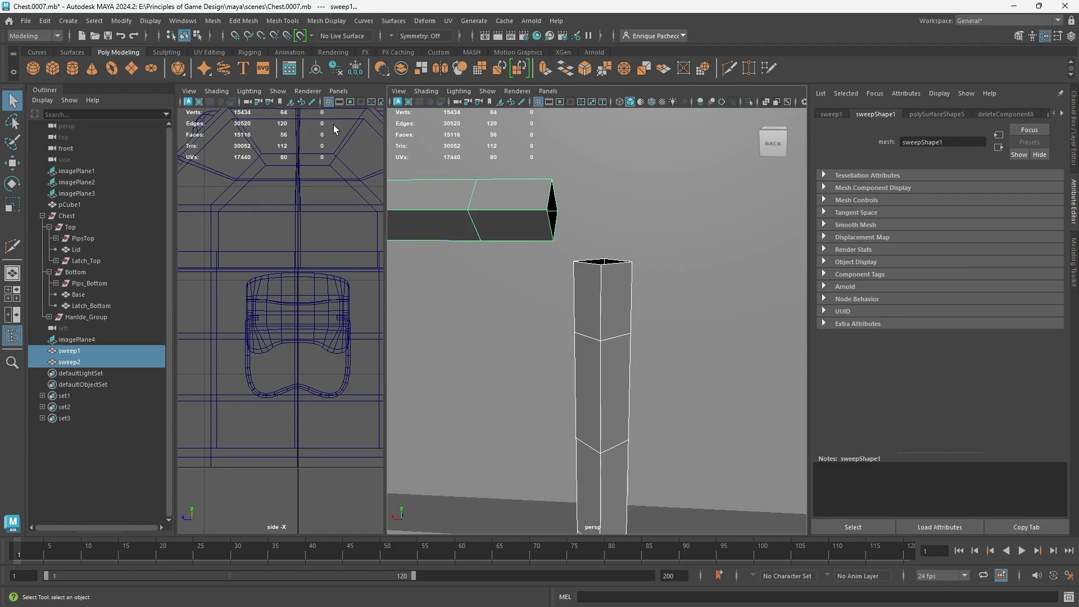
{"action": "left_click", "coordinate": [213, 21]}
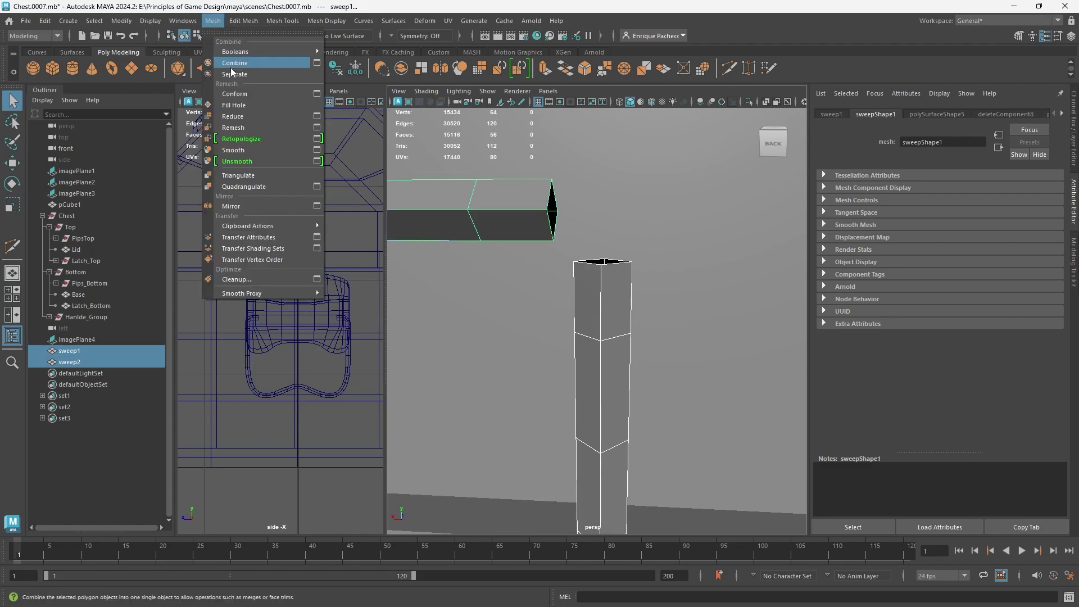
{"action": "left_click", "coordinate": [233, 65]}
Step: Bridge the open border edges of the two arms across the corner gap
{"action": "right_click", "coordinate": [577, 283]}
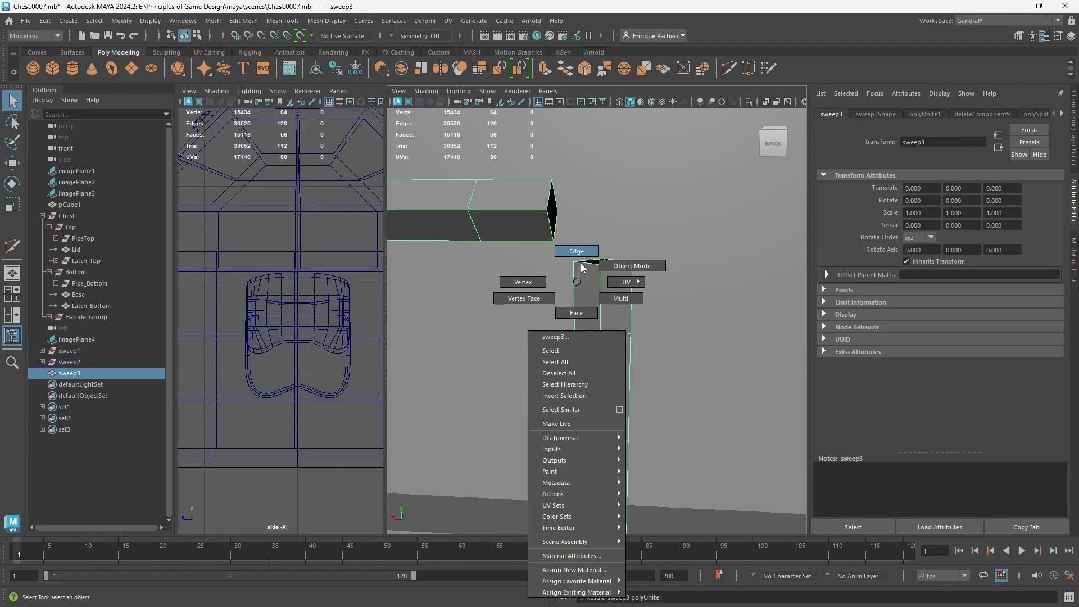
{"action": "left_click", "coordinate": [577, 252]}
{"action": "double_click", "coordinate": [590, 264]}
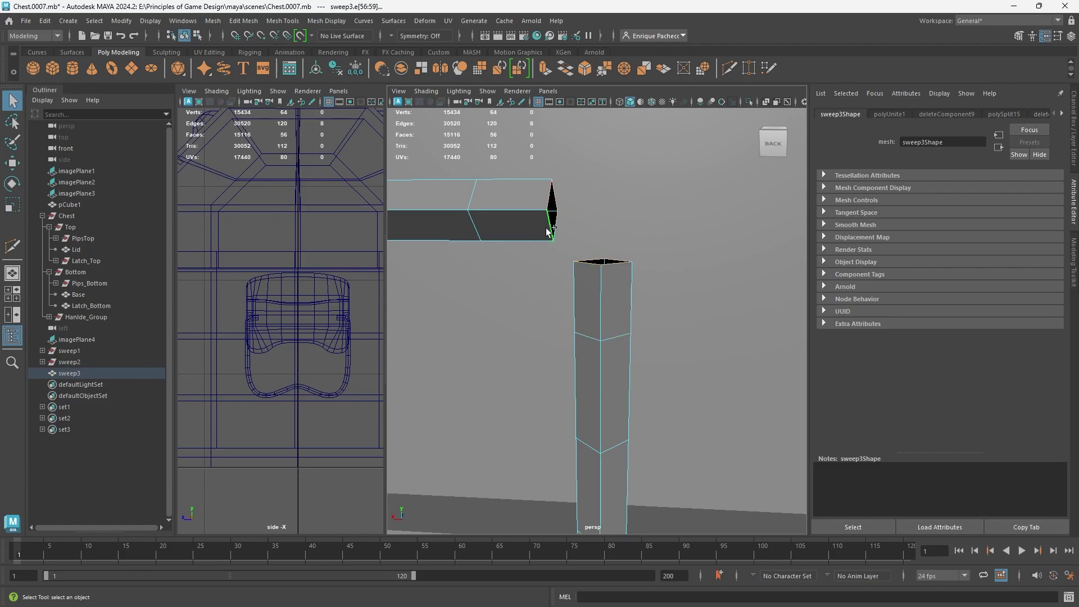
{"action": "mouse_move", "coordinate": [554, 299]}
{"action": "left_mouse_down", "text": "alt"}
{"action": "mouse_move", "coordinate": [551, 316]}
{"action": "mouse_move", "coordinate": [558, 283]}
{"action": "left_mouse_up", "text": "alt"}
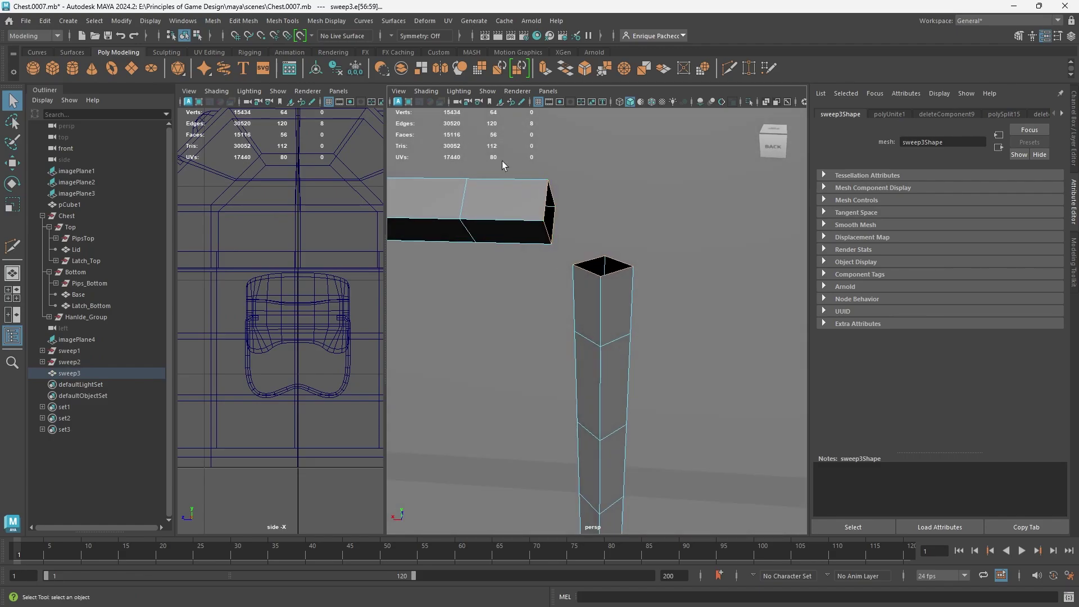
{"action": "left_click", "coordinate": [568, 75]}
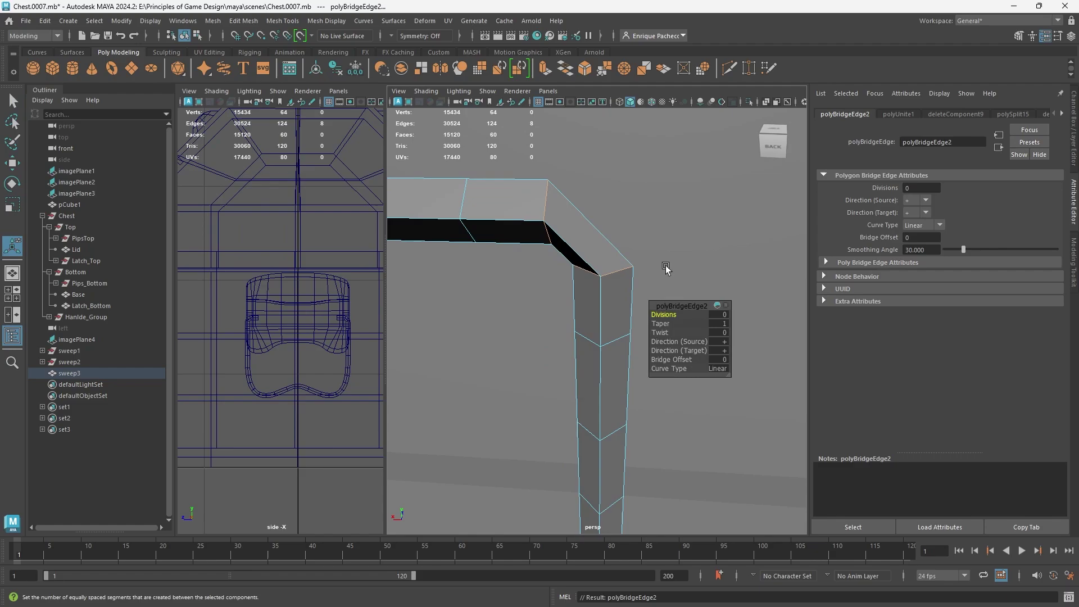
Step: Set the bridge's curve type to Blend with 3 divisions to round the corner
{"action": "left_click", "coordinate": [663, 369]}
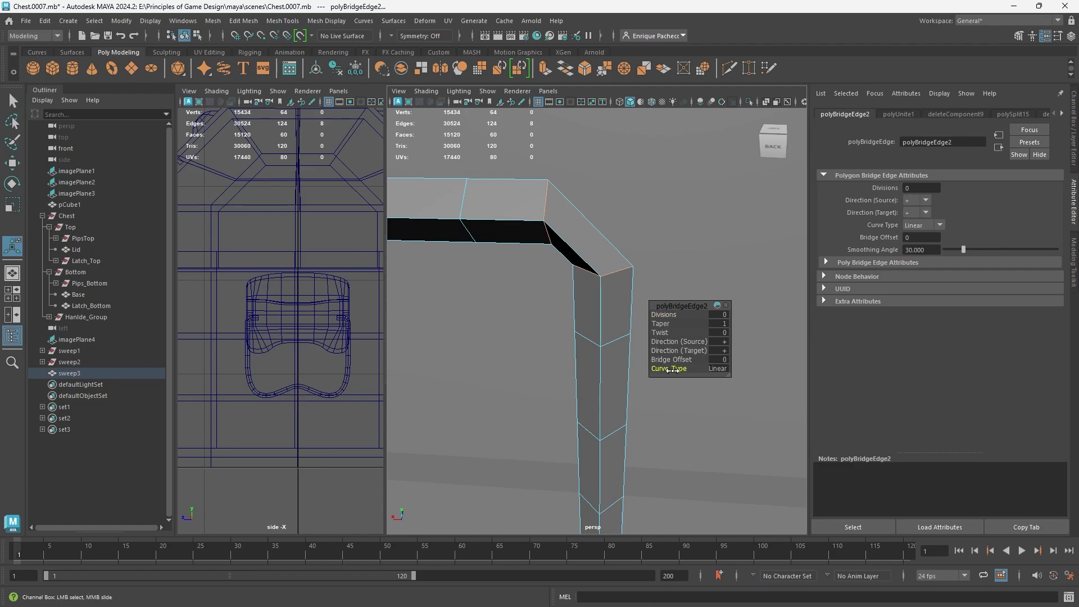
{"action": "left_click_drag", "start_coordinate": [672, 314], "coordinate": [680, 313]}
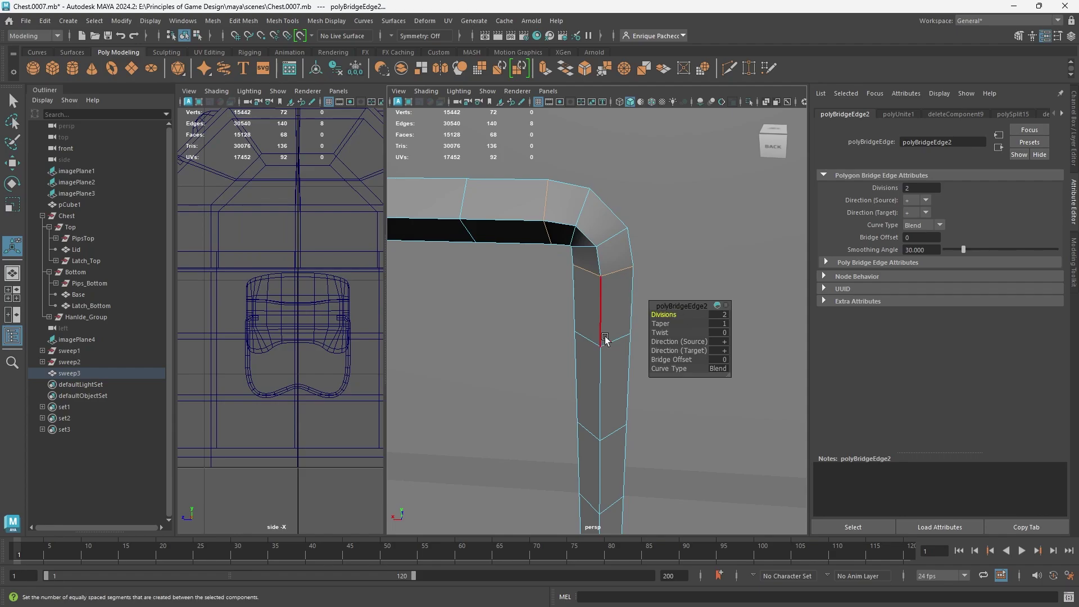
{"action": "left_click_drag", "start_coordinate": [574, 332], "coordinate": [588, 308], "text": "alt"}
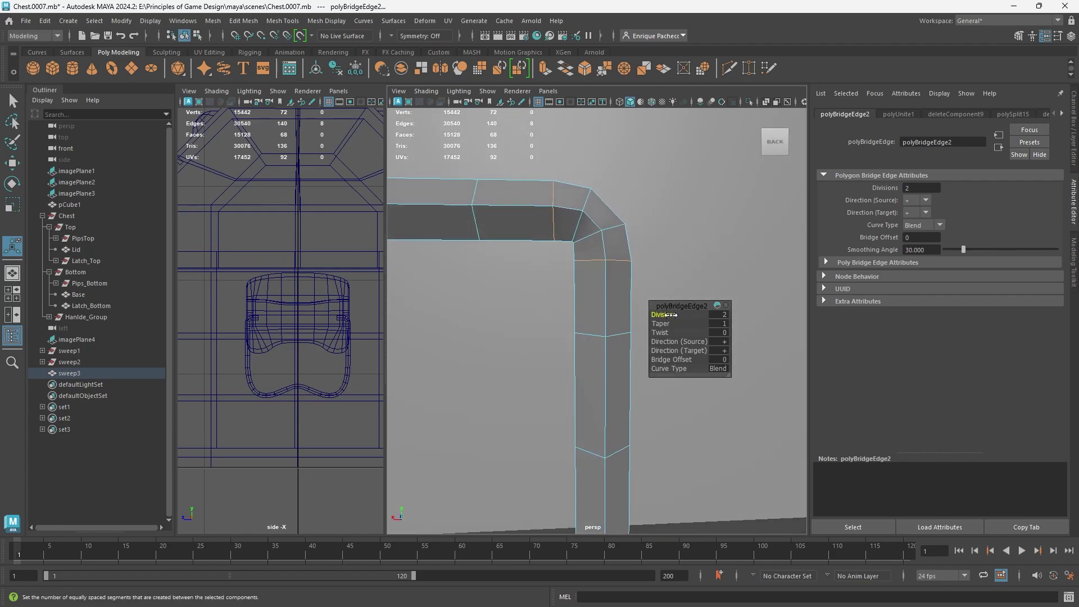
{"action": "left_click_drag", "start_coordinate": [672, 314], "coordinate": [680, 313]}
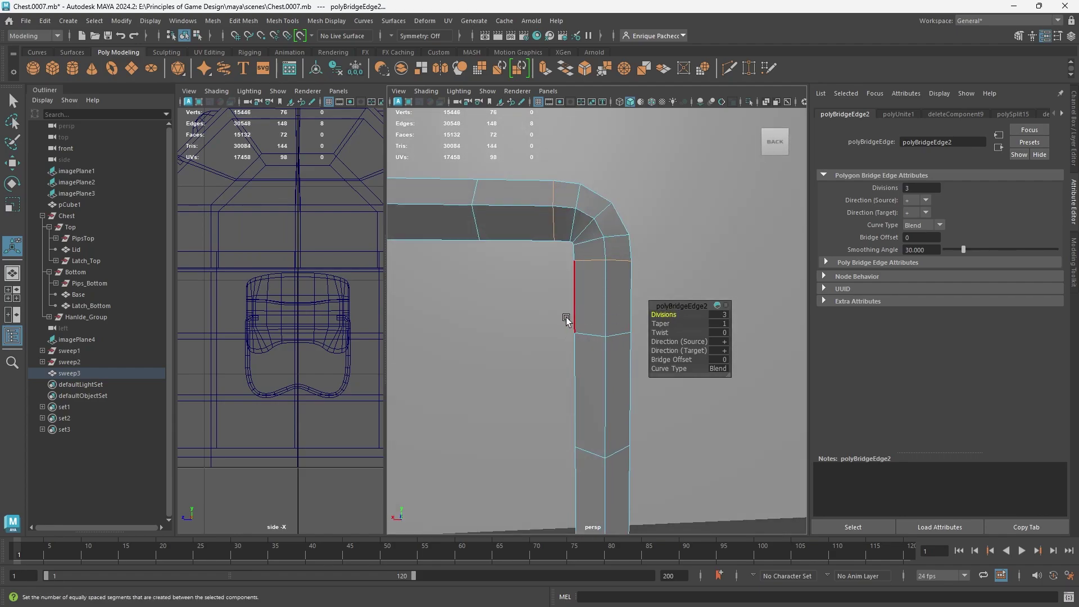
Step: Examine the L-shaped mesh's size and placement against the lid seam from several angles
{"action": "left_click_drag", "start_coordinate": [564, 318], "coordinate": [557, 323], "text": "alt"}
{"action": "scroll", "coordinate": [555, 328], "scroll_direction": "down", "scroll_amount": 8}
{"action": "middle_click_drag", "start_coordinate": [555, 360], "coordinate": [607, 272], "text": "alt"}
{"action": "right_click_drag", "start_coordinate": [611, 253], "coordinate": [666, 236]}
{"action": "right_click_drag", "start_coordinate": [526, 253], "coordinate": [523, 227]}
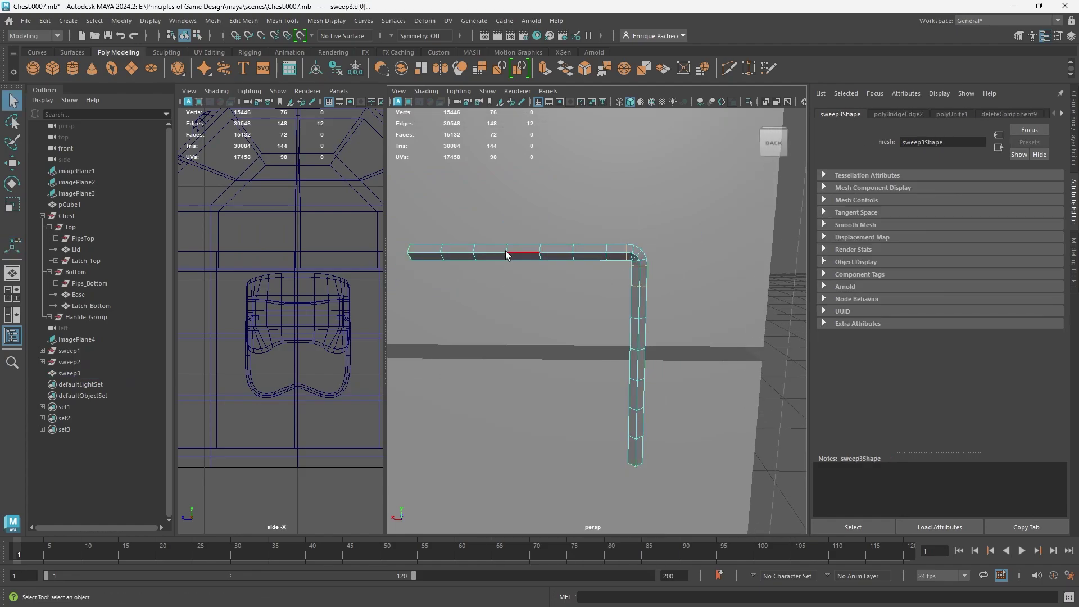
{"action": "left_click_drag", "start_coordinate": [499, 255], "coordinate": [517, 257], "text": "alt"}
{"action": "middle_click_drag", "start_coordinate": [517, 256], "coordinate": [559, 272], "text": "alt"}
{"action": "left_click_drag", "start_coordinate": [558, 271], "coordinate": [569, 304], "text": "alt"}
{"action": "left_click_drag", "start_coordinate": [655, 324], "coordinate": [659, 361], "text": "alt"}
{"action": "middle_click_drag", "start_coordinate": [659, 362], "coordinate": [625, 312], "text": "alt"}
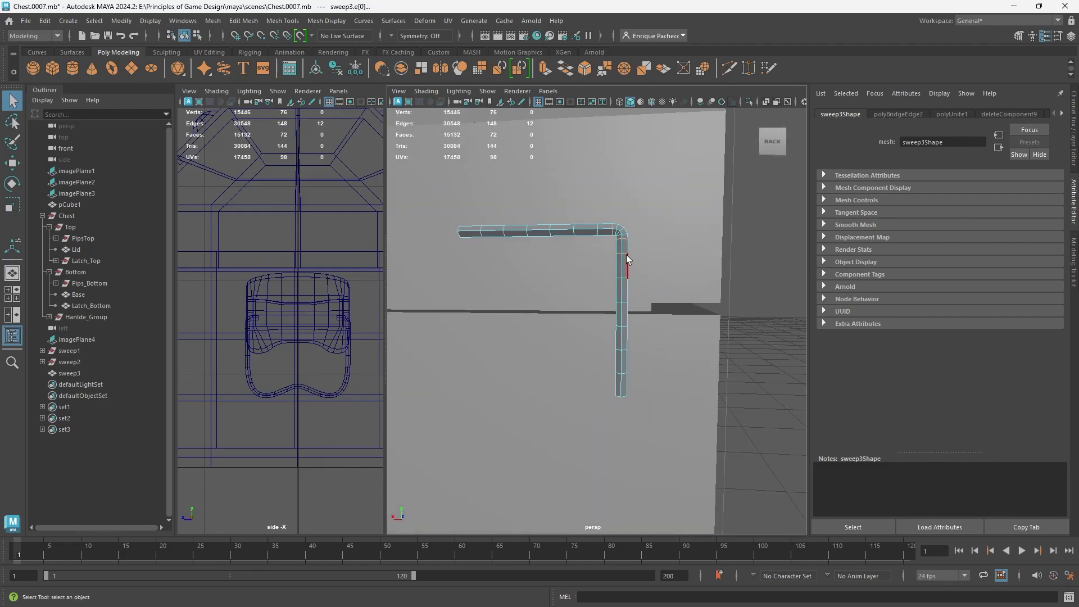
{"action": "left_click", "coordinate": [626, 254]}
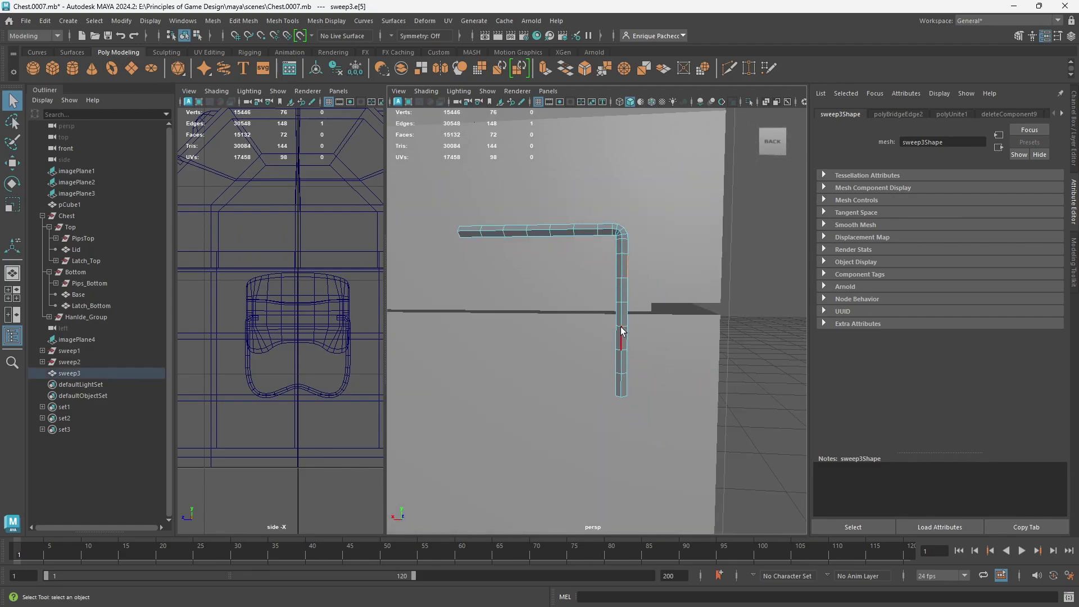
{"action": "left_click_drag", "start_coordinate": [621, 369], "coordinate": [639, 379], "text": "alt"}
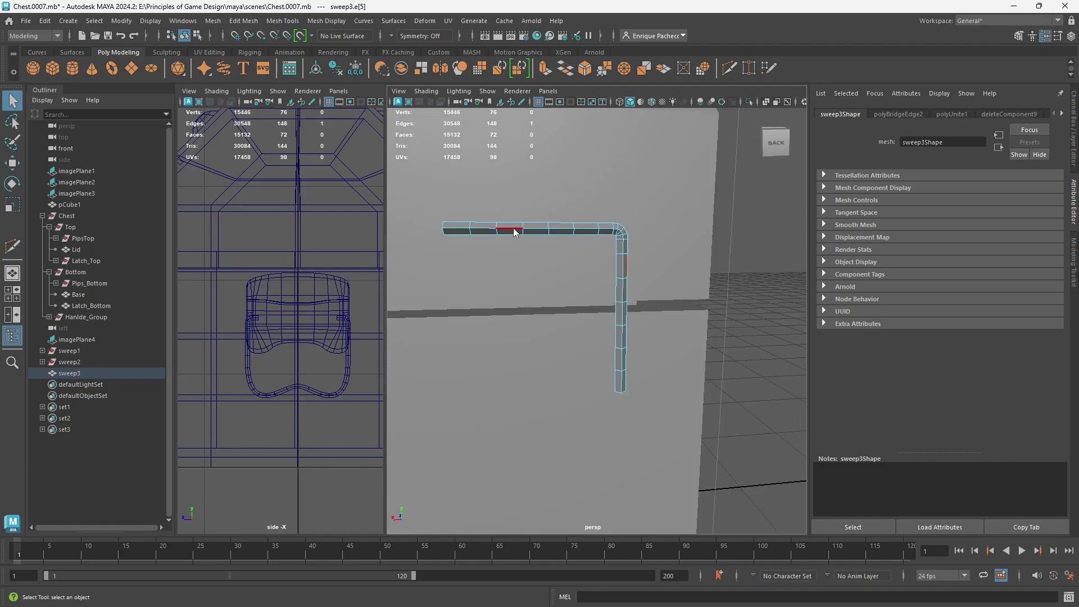
Step: Shorten the L-shaped mesh by deleting the faces of the three outermost segments on each arm
{"action": "right_click_drag", "start_coordinate": [514, 228], "coordinate": [510, 247]}
{"action": "left_click_drag", "start_coordinate": [509, 239], "coordinate": [456, 217]}
{"action": "key", "text": "Delete"}
{"action": "left_click_drag", "start_coordinate": [629, 387], "coordinate": [605, 340]}
{"action": "key", "text": "Delete"}
{"action": "left_click_drag", "start_coordinate": [627, 295], "coordinate": [613, 281], "text": "alt"}
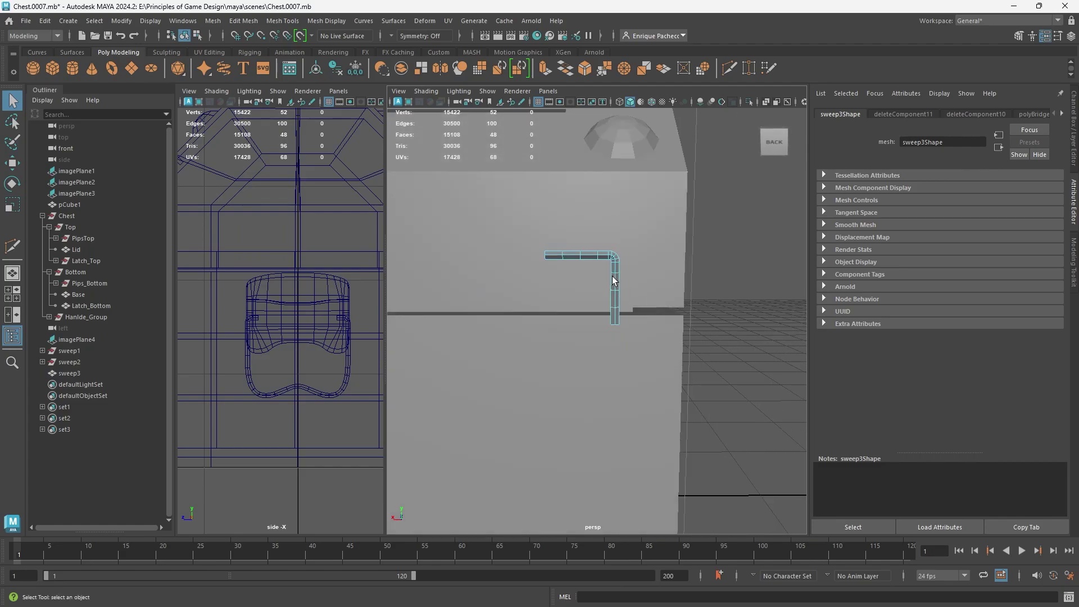
Step: Try to mirror the L-shaped mesh across the world X axis with cut geometry on, then undo the mirror
{"action": "right_click_drag", "start_coordinate": [619, 264], "coordinate": [678, 247]}
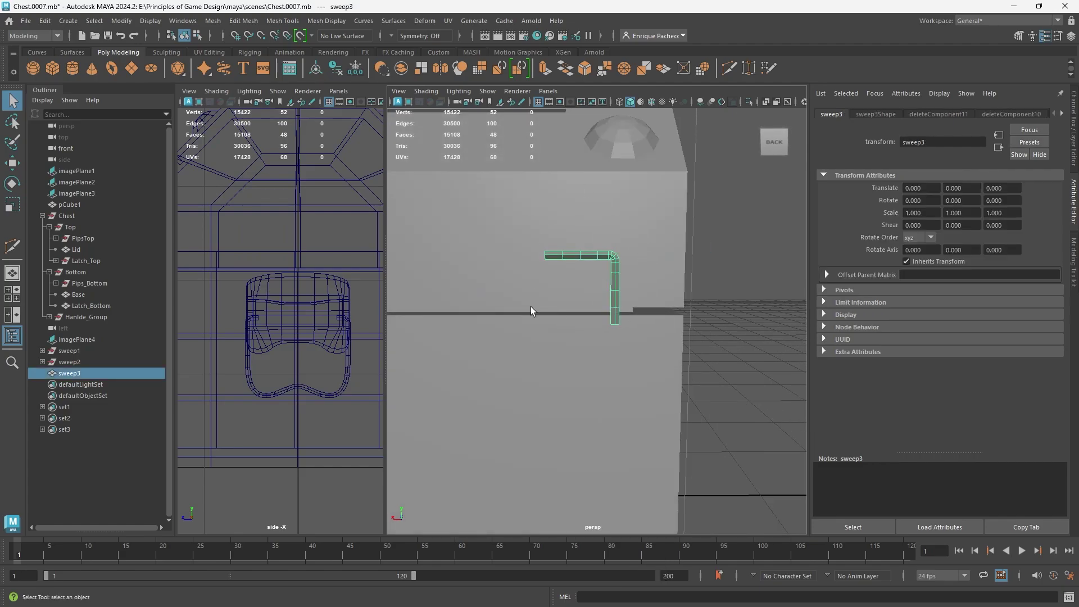
{"action": "left_click", "coordinate": [222, 20]}
{"action": "left_click", "coordinate": [232, 205]}
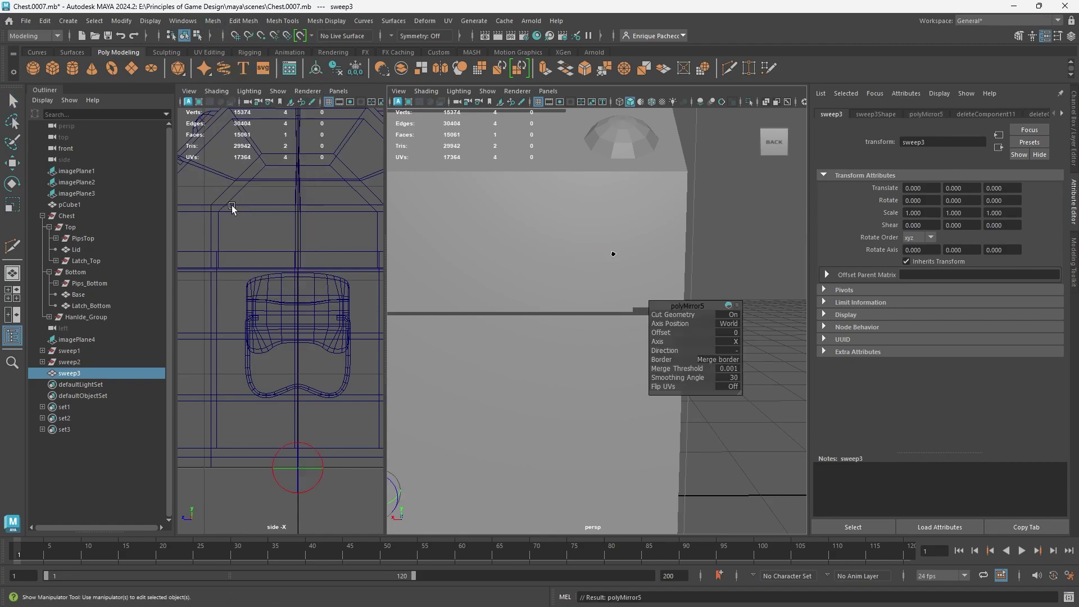
{"action": "scroll", "coordinate": [724, 401], "scroll_direction": "down", "scroll_amount": 5}
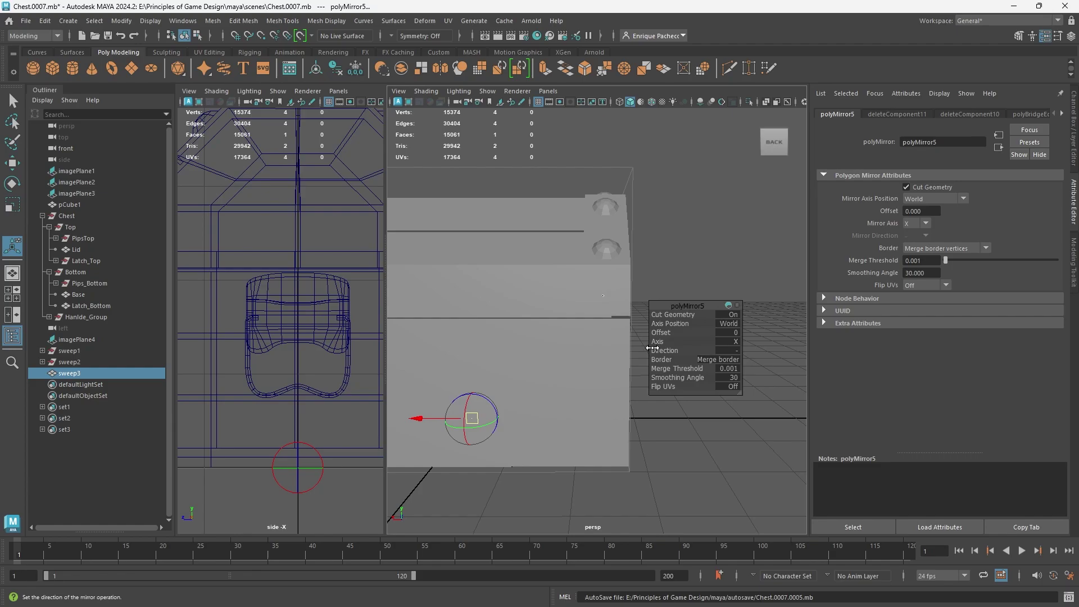
{"action": "key", "text": "ctrl+z"}
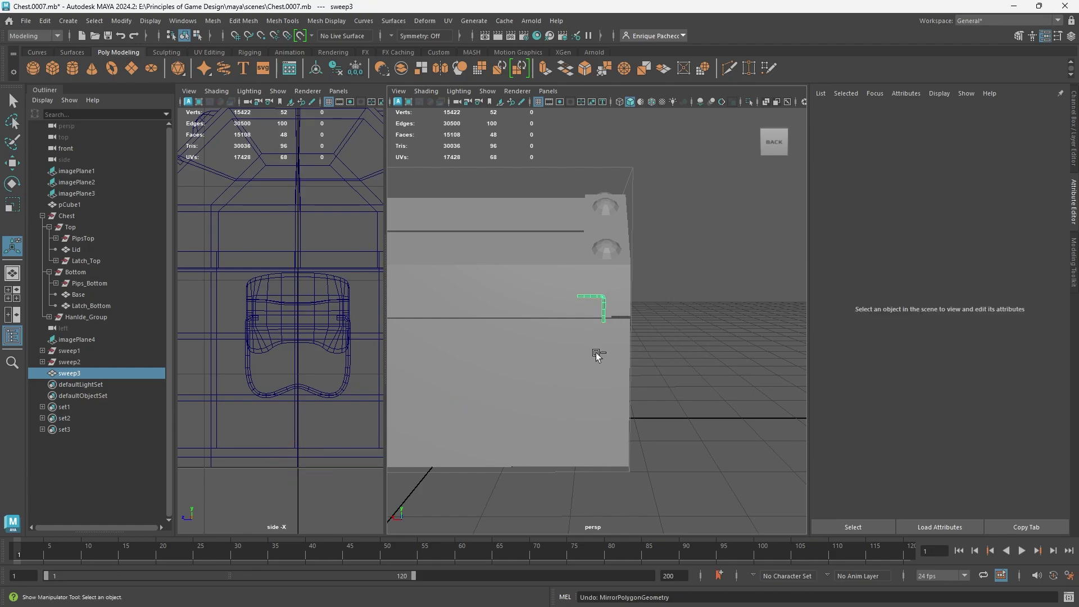
Step: Snap the L-shaped mesh's pivot to the open ends of its two arms, horizontally and vertically
{"action": "scroll", "coordinate": [598, 331], "scroll_direction": "up", "scroll_amount": 3}
{"action": "key", "text": "q"}
{"action": "key", "text": "w"}
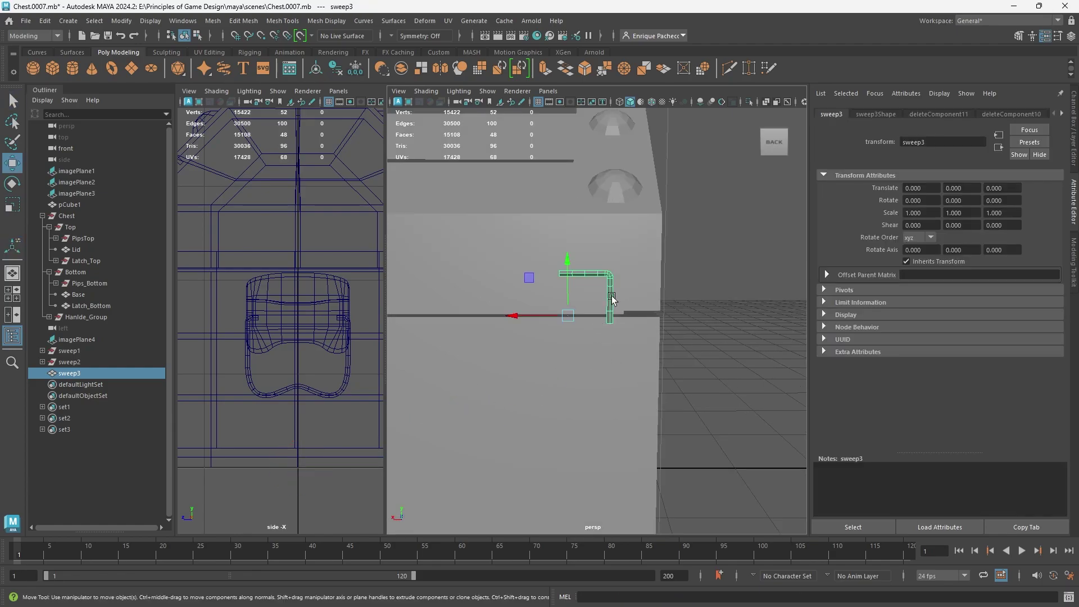
{"action": "mouse_move", "coordinate": [577, 284]}
{"action": "left_mouse_down", "text": "alt"}
{"action": "mouse_move", "coordinate": [579, 261]}
{"action": "mouse_move", "coordinate": [576, 276]}
{"action": "left_mouse_up", "text": "alt"}
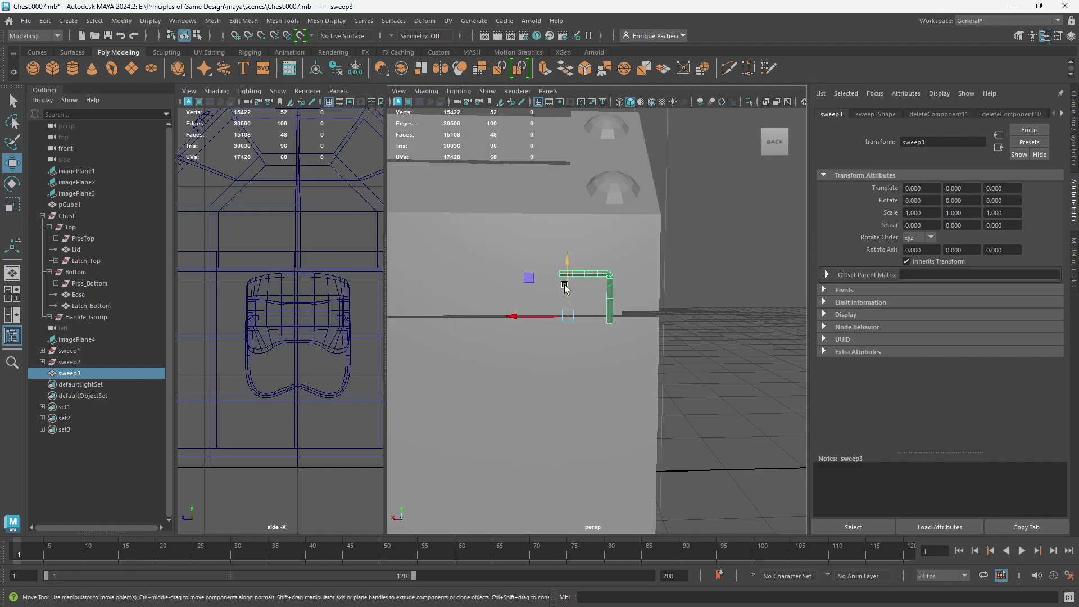
{"action": "key", "text": "d"}
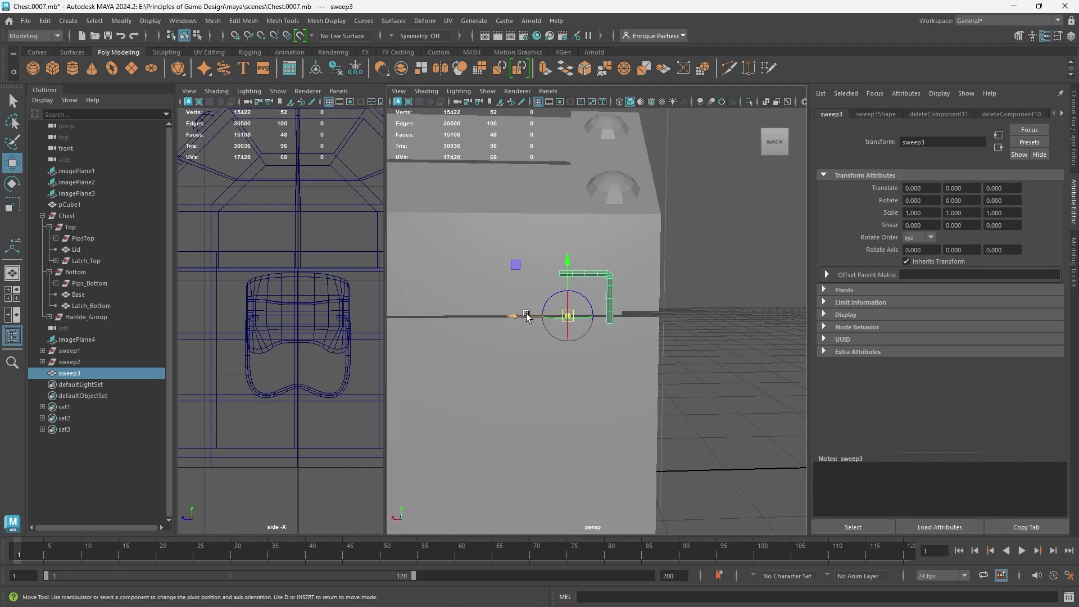
{"action": "key", "text": "v"}
{"action": "left_click_drag", "start_coordinate": [518, 318], "coordinate": [559, 272]}
{"action": "left_click_drag", "start_coordinate": [587, 322], "coordinate": [585, 314], "text": "alt"}
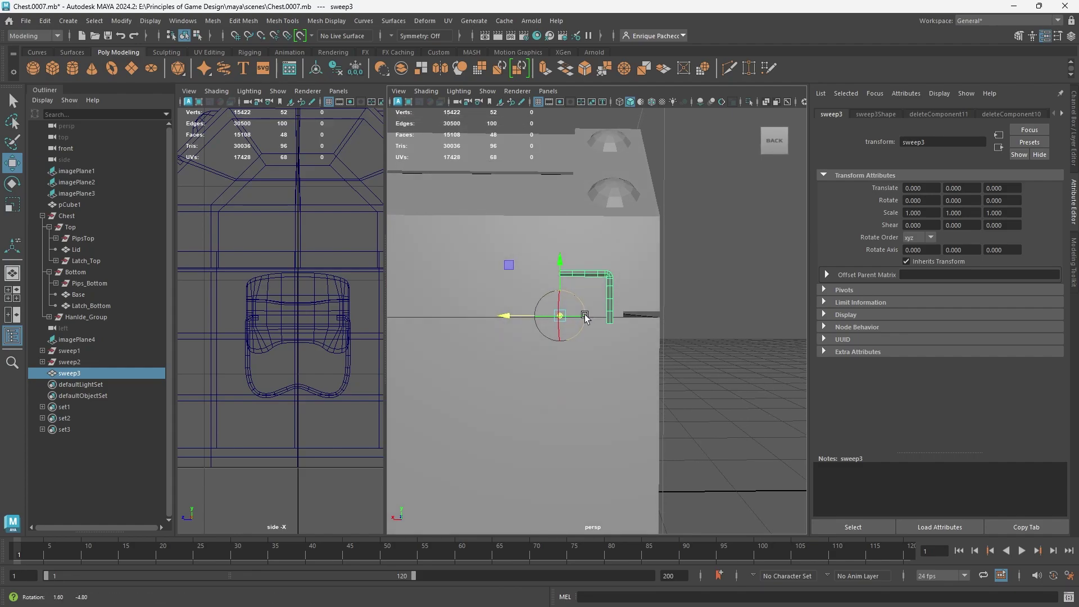
{"action": "key", "text": "v"}
{"action": "left_click_drag", "start_coordinate": [564, 263], "coordinate": [614, 329]}
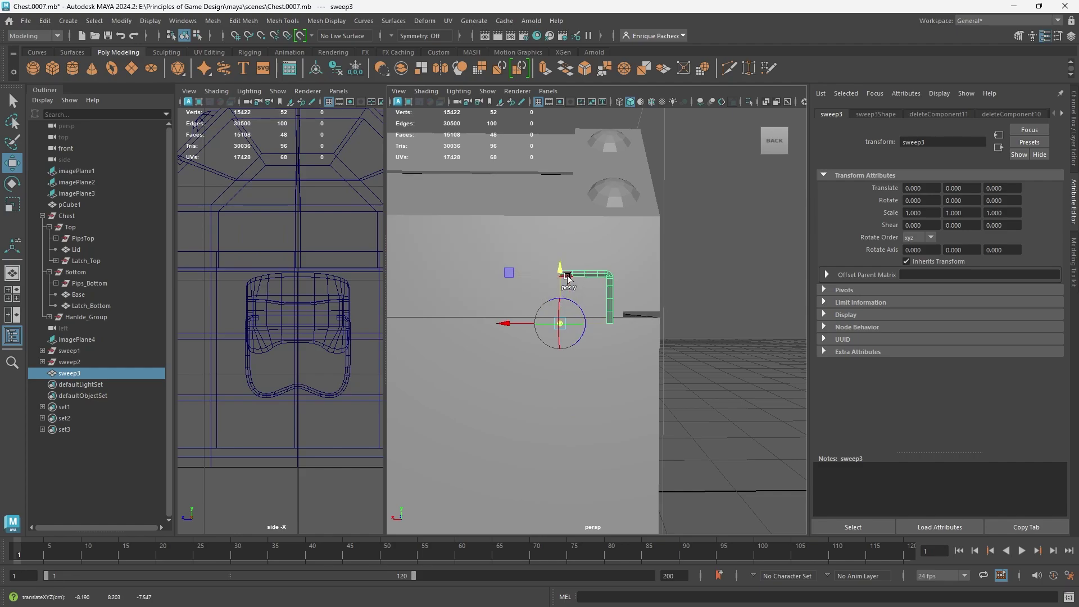
{"action": "key", "text": "q"}
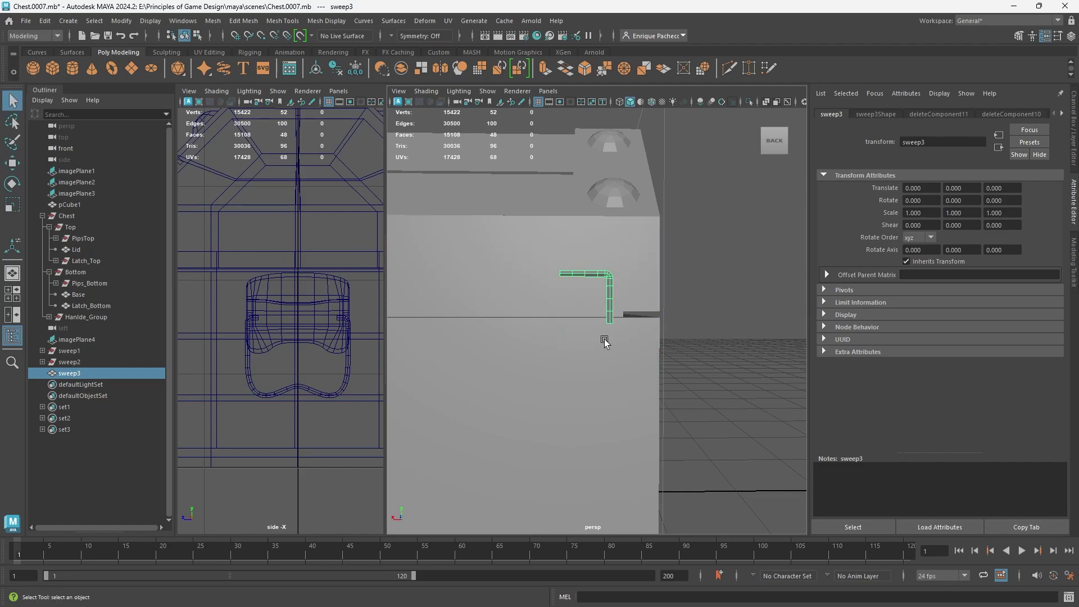
{"action": "key", "text": "w"}
Step: Mirror the L-shaped mesh across its object X axis in the positive direction with cut geometry on
{"action": "left_click", "coordinate": [212, 21]}
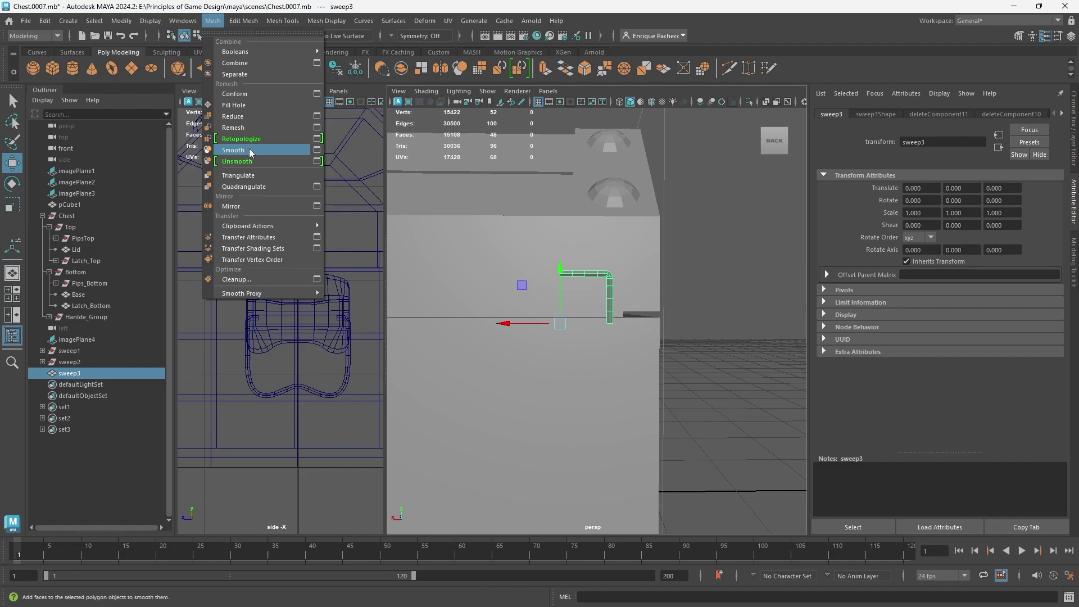
{"action": "left_click", "coordinate": [245, 205]}
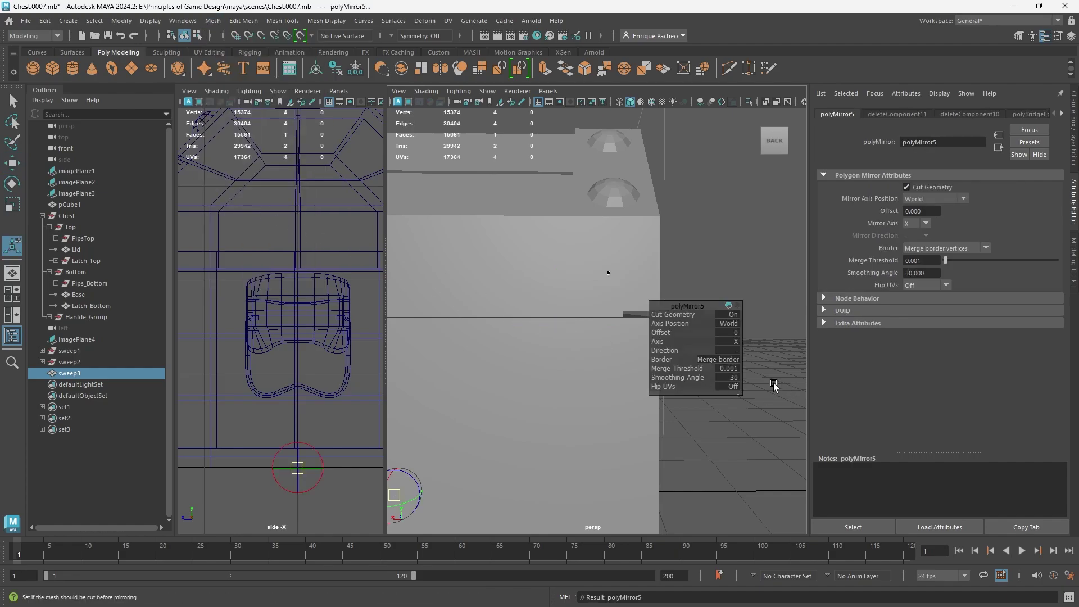
{"action": "left_click", "coordinate": [727, 323]}
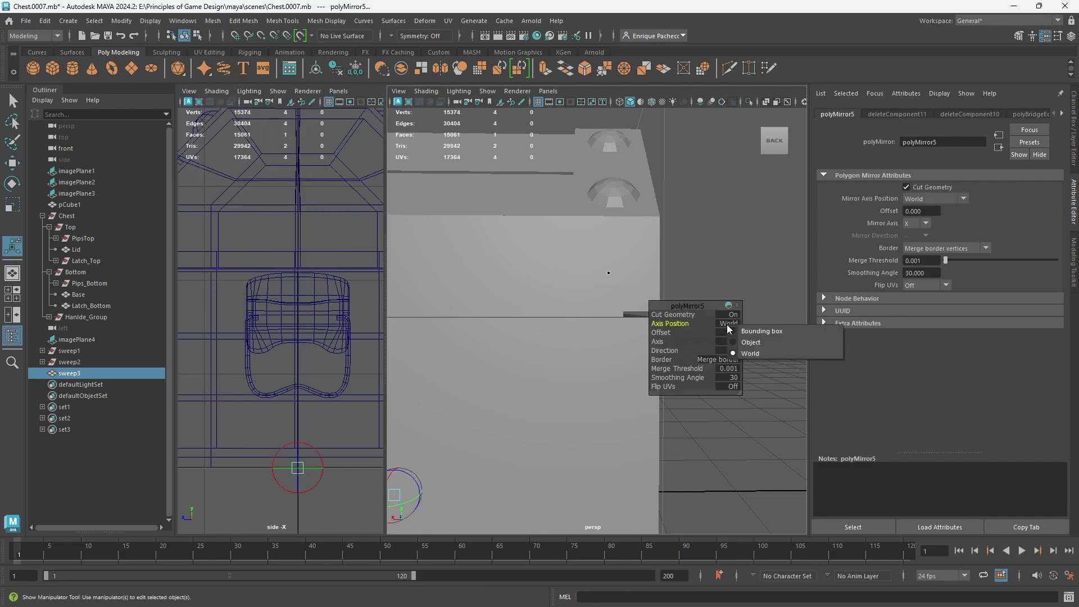
{"action": "left_click", "coordinate": [751, 342]}
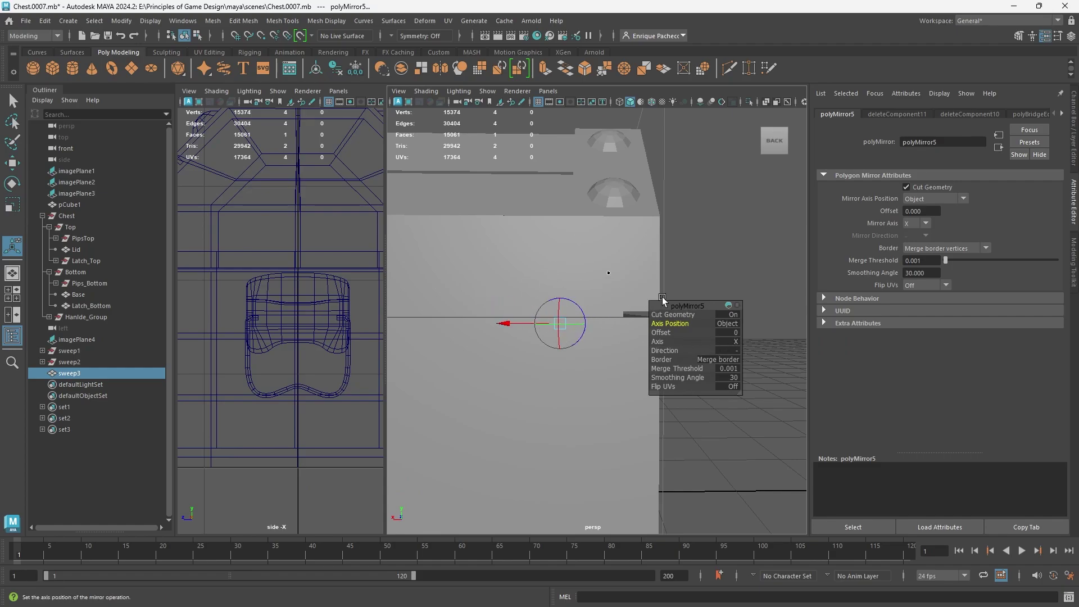
{"action": "left_click_drag", "start_coordinate": [722, 354], "coordinate": [590, 353]}
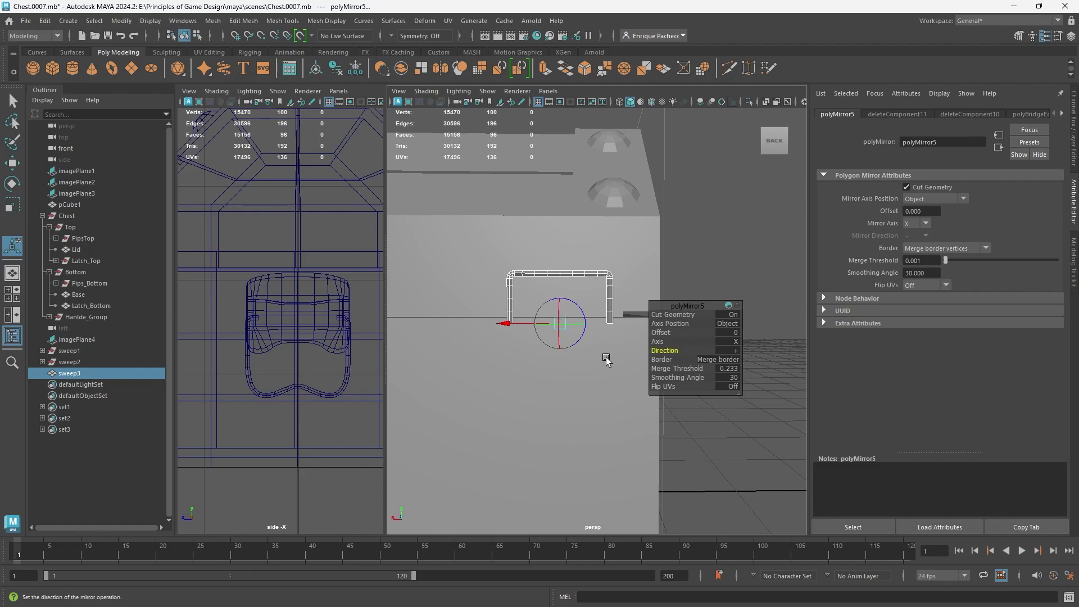
Step: Mirror the resulting U-shaped mesh across its object Y axis to close it into a square frame
{"action": "key", "text": "g"}
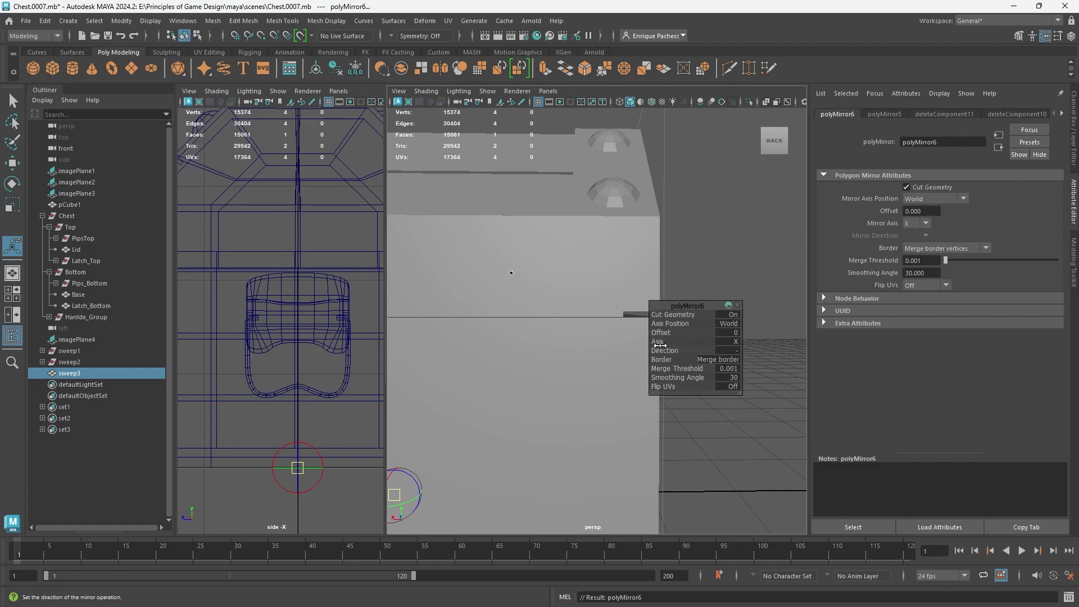
{"action": "left_click_drag", "start_coordinate": [659, 345], "coordinate": [751, 345]}
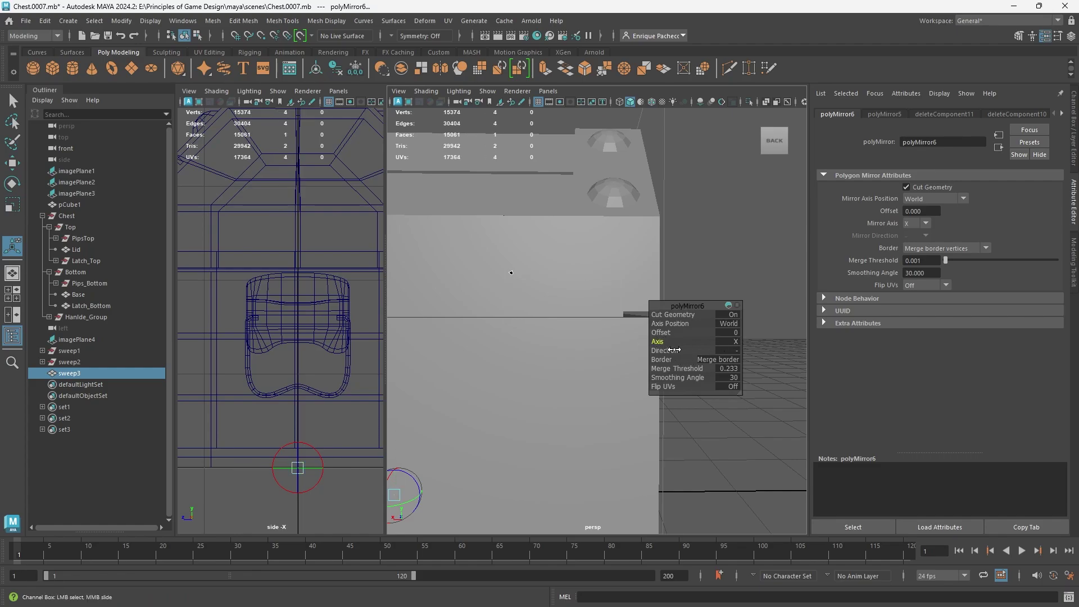
{"action": "left_click_drag", "start_coordinate": [674, 350], "coordinate": [690, 347]}
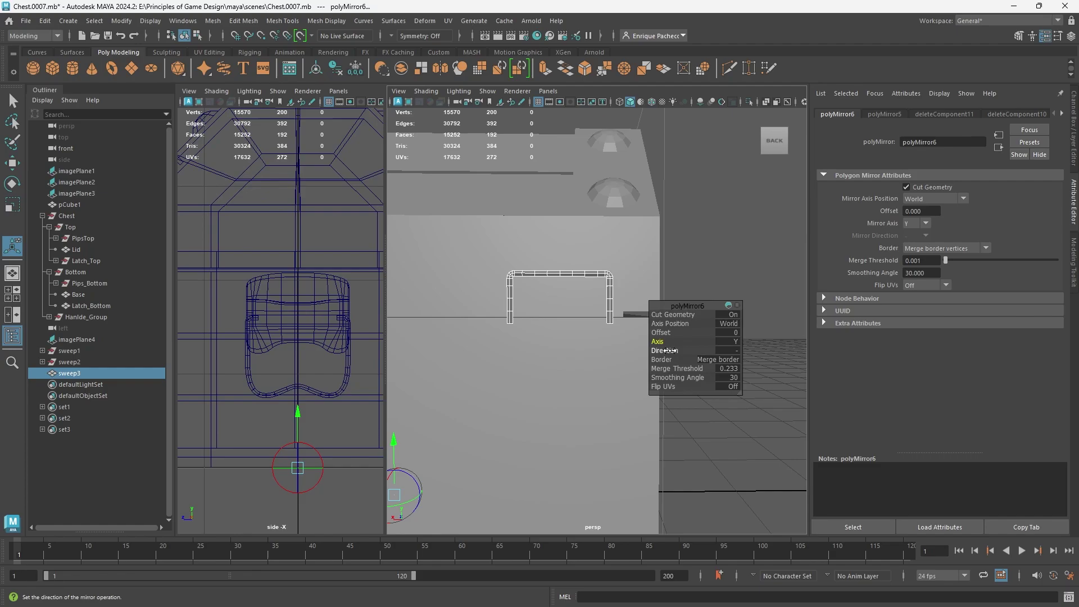
{"action": "left_click", "coordinate": [670, 323]}
{"action": "middle_click_drag", "start_coordinate": [670, 323], "coordinate": [632, 325]}
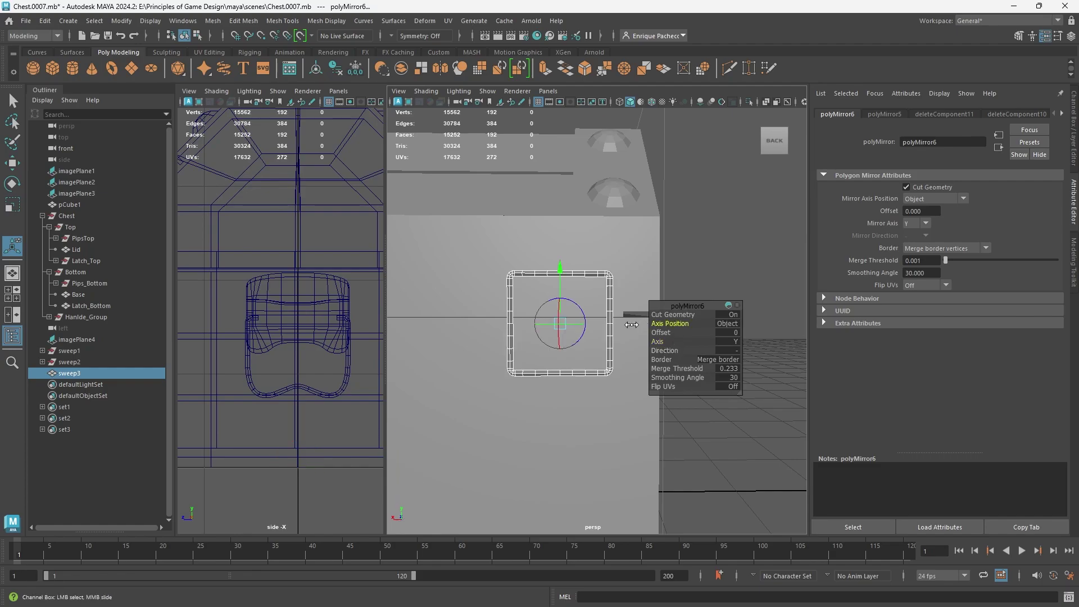
Step: Check the square frame in wireframe, then return to shaded display and turn on its smooth mesh preview
{"action": "scroll", "coordinate": [624, 310], "scroll_direction": "up", "scroll_amount": 5}
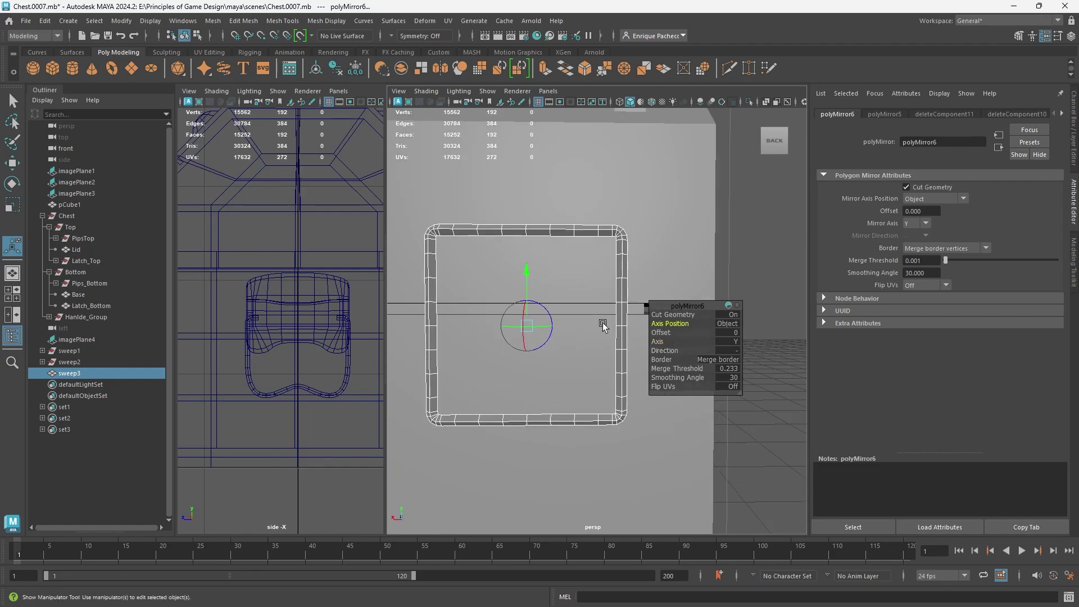
{"action": "left_click", "coordinate": [634, 258]}
{"action": "left_click_drag", "start_coordinate": [559, 340], "coordinate": [595, 352], "text": "alt"}
{"action": "key", "text": "4"}
{"action": "scroll", "coordinate": [595, 353], "scroll_direction": "down", "scroll_amount": 3}
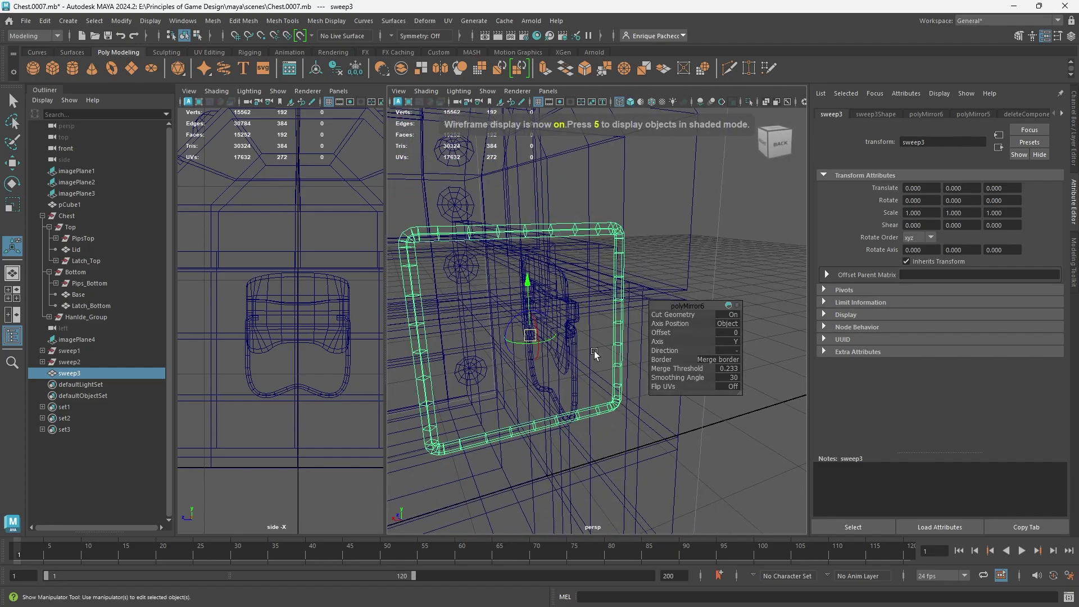
{"action": "key", "text": "5"}
{"action": "key", "text": "3"}
{"action": "left_click", "coordinate": [762, 287]}
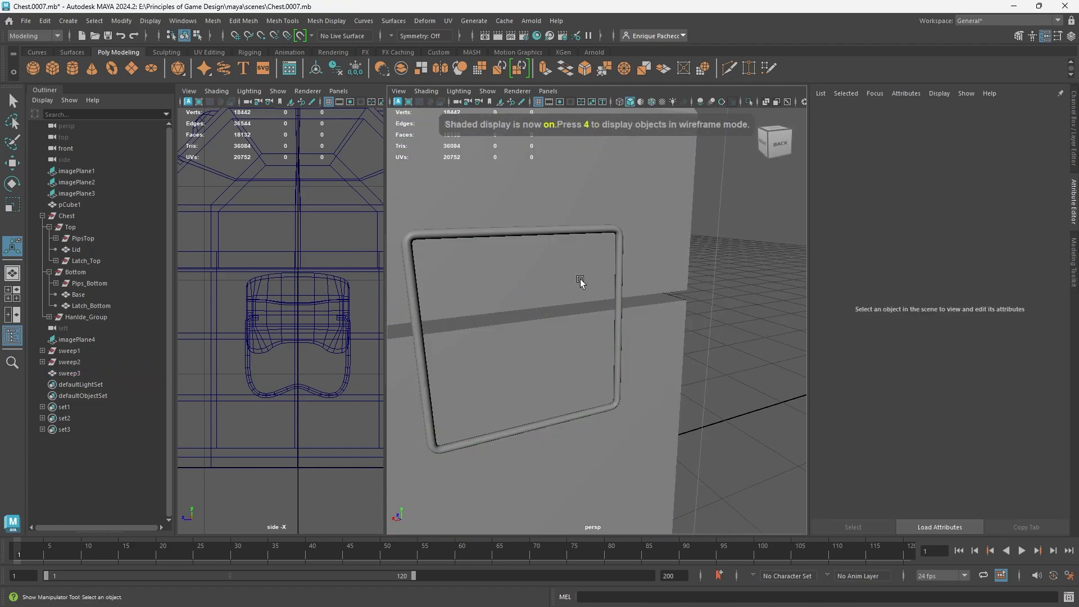
Step: Compare the smoothed frame's shape and placement on the chest with the hinges in the reference image
{"action": "left_click_drag", "start_coordinate": [580, 281], "coordinate": [597, 303], "text": "alt"}
{"action": "scroll", "coordinate": [596, 304], "scroll_direction": "down", "scroll_amount": 3}
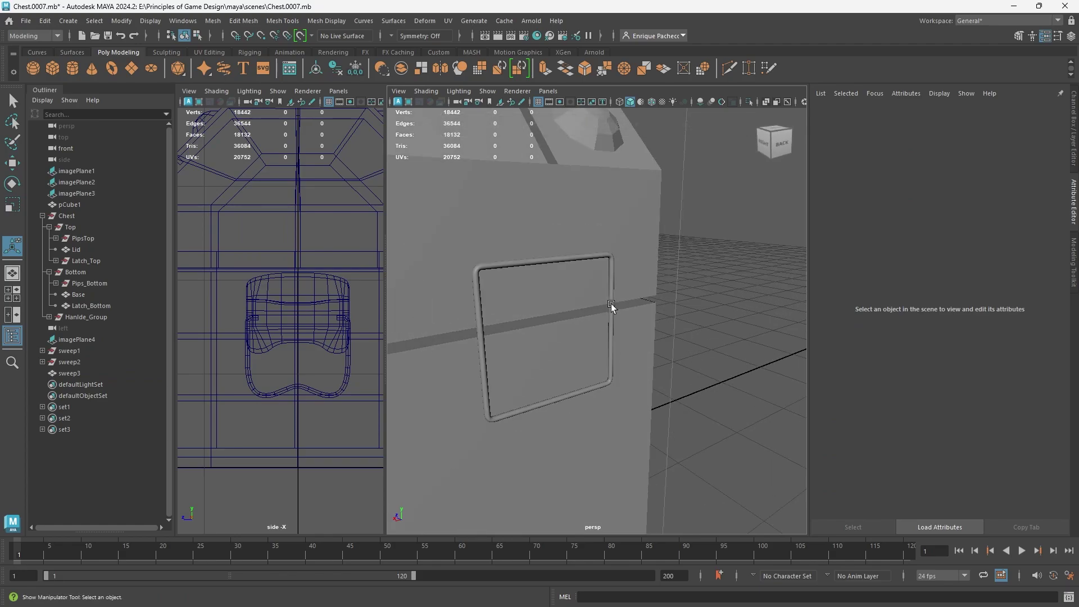
{"action": "scroll", "coordinate": [628, 305], "scroll_direction": "down", "scroll_amount": 4}
{"action": "left_click_drag", "start_coordinate": [599, 365], "coordinate": [521, 366], "text": "alt"}
{"action": "middle_click_drag", "start_coordinate": [520, 366], "coordinate": [759, 410], "text": "alt"}
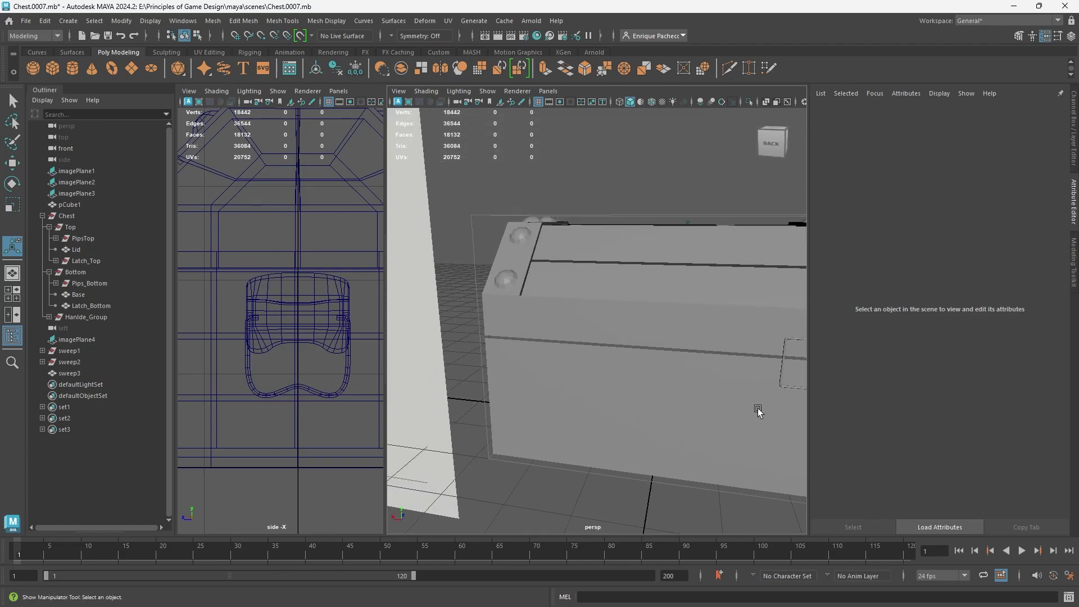
{"action": "right_click_drag", "start_coordinate": [759, 410], "coordinate": [527, 388], "text": "alt"}
{"action": "scroll", "coordinate": [427, 319], "scroll_direction": "up", "scroll_amount": 4}
{"action": "middle_click_drag", "start_coordinate": [427, 336], "coordinate": [553, 321], "text": "alt"}
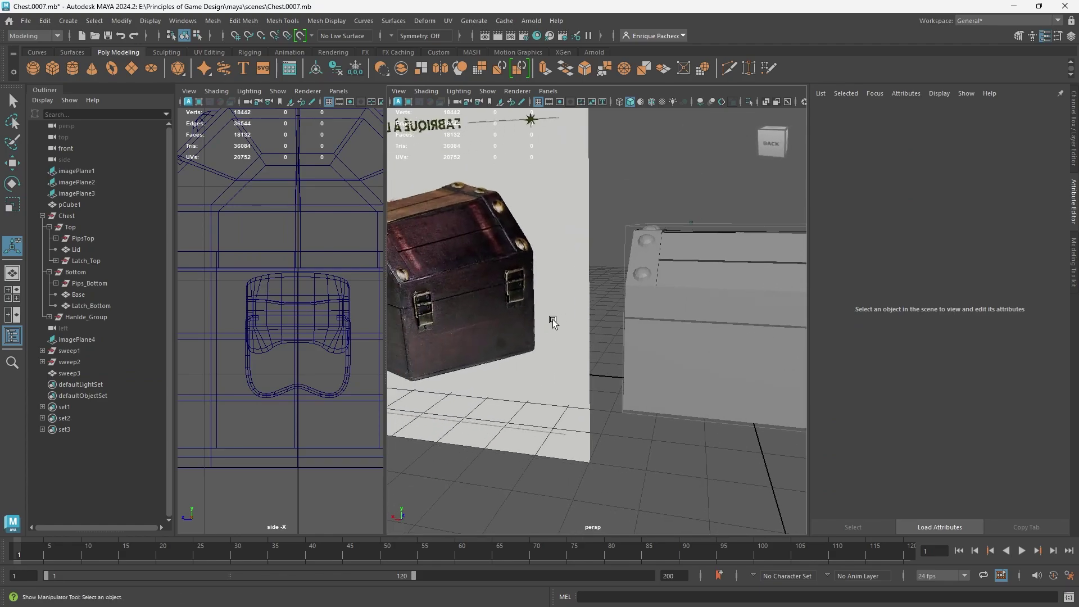
{"action": "scroll", "coordinate": [534, 317], "scroll_direction": "up", "scroll_amount": 2}
{"action": "mouse_move", "coordinate": [751, 343]}
{"action": "left_mouse_down", "text": "alt"}
{"action": "mouse_move", "coordinate": [525, 327]}
{"action": "mouse_move", "coordinate": [777, 350]}
{"action": "mouse_move", "coordinate": [752, 326]}
{"action": "left_mouse_up", "text": "alt"}
Step: Raise the square frame slightly along Y, to a translate value of about 0.203
{"action": "left_click", "coordinate": [783, 336]}
{"action": "key", "text": "e"}
{"action": "key", "text": "w"}
{"action": "middle_click_drag", "start_coordinate": [753, 355], "coordinate": [691, 388], "text": "alt"}
{"action": "left_click_drag", "start_coordinate": [701, 331], "coordinate": [703, 326]}
Step: Examine the hinge plates inside the frame in the reference image up close
{"action": "left_click_drag", "start_coordinate": [711, 371], "coordinate": [734, 368], "text": "alt"}
{"action": "scroll", "coordinate": [711, 377], "scroll_direction": "down", "scroll_amount": 2}
{"action": "middle_click_drag", "start_coordinate": [558, 396], "coordinate": [791, 396], "text": "alt"}
{"action": "scroll", "coordinate": [496, 317], "scroll_direction": "up", "scroll_amount": 3}
{"action": "right_click_drag", "start_coordinate": [417, 297], "coordinate": [443, 299], "text": "alt"}
{"action": "middle_click_drag", "start_coordinate": [410, 297], "coordinate": [592, 297], "text": "alt"}
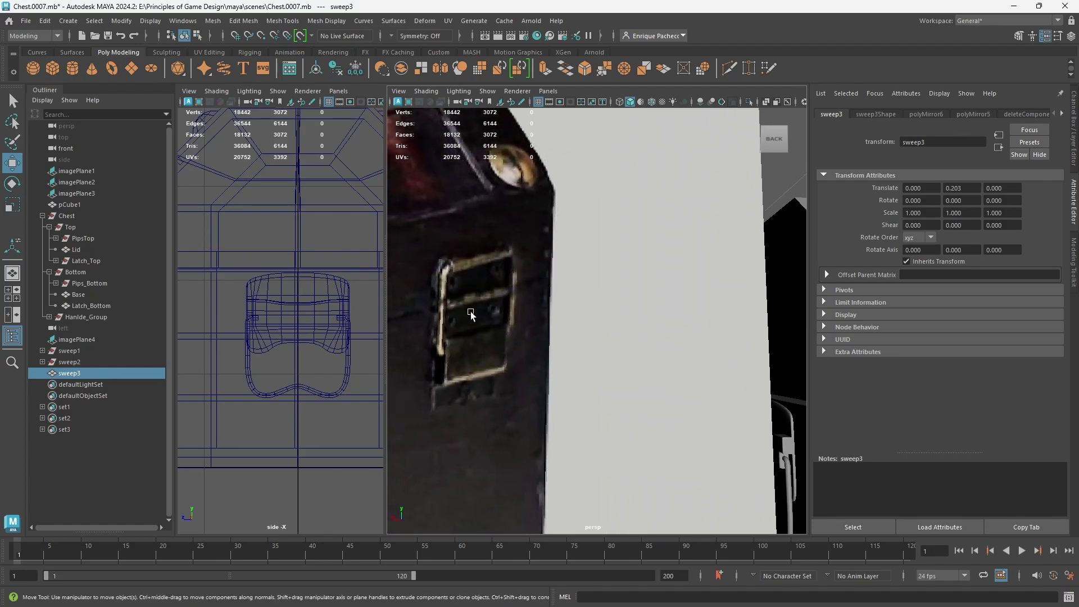
{"action": "scroll", "coordinate": [720, 344], "scroll_direction": "down", "scroll_amount": 3}
{"action": "middle_click_drag", "start_coordinate": [746, 349], "coordinate": [534, 316], "text": "alt"}
{"action": "middle_click_drag", "start_coordinate": [739, 353], "coordinate": [500, 313], "text": "alt"}
{"action": "middle_click_drag", "start_coordinate": [771, 388], "coordinate": [570, 373], "text": "alt"}
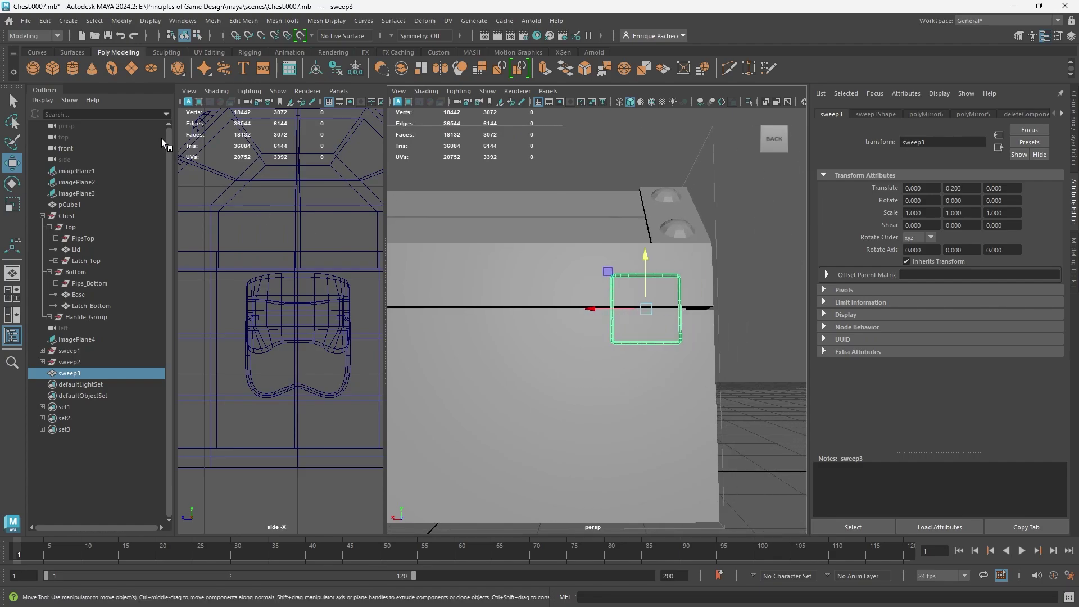
Step: Create a polygon cube and move it inside the square frame at about X -8.190, Y 8.406, Z -7.391
{"action": "left_click", "coordinate": [52, 68]}
{"action": "left_click_drag", "start_coordinate": [523, 393], "coordinate": [584, 460], "text": "alt"}
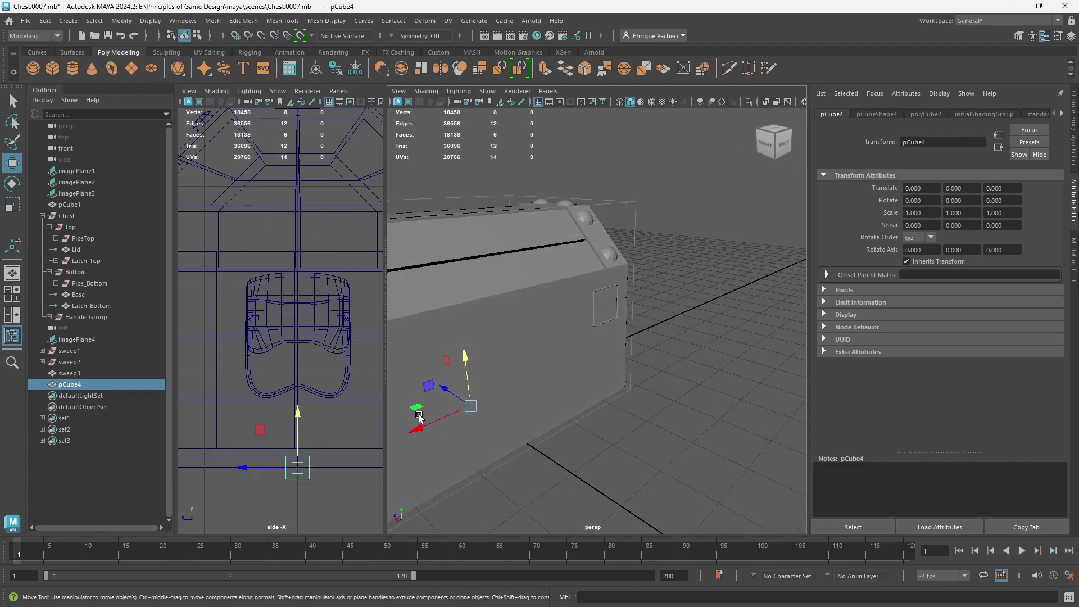
{"action": "left_click_drag", "start_coordinate": [448, 389], "coordinate": [493, 427]}
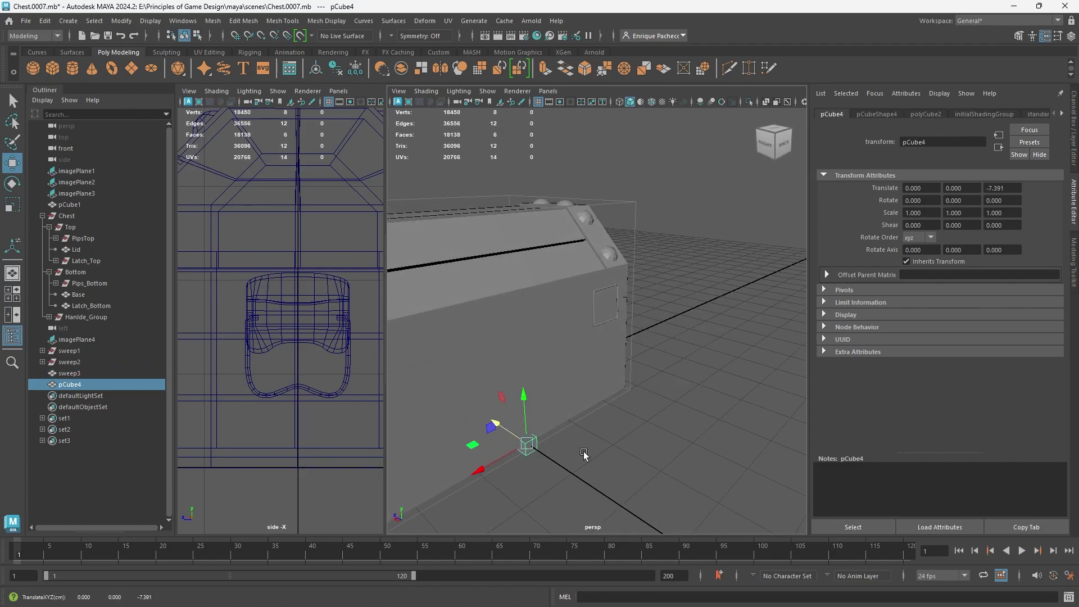
{"action": "left_click_drag", "start_coordinate": [585, 451], "coordinate": [637, 334], "text": "alt"}
{"action": "key", "text": "v"}
{"action": "scroll", "coordinate": [638, 334], "scroll_direction": "up", "scroll_amount": 4}
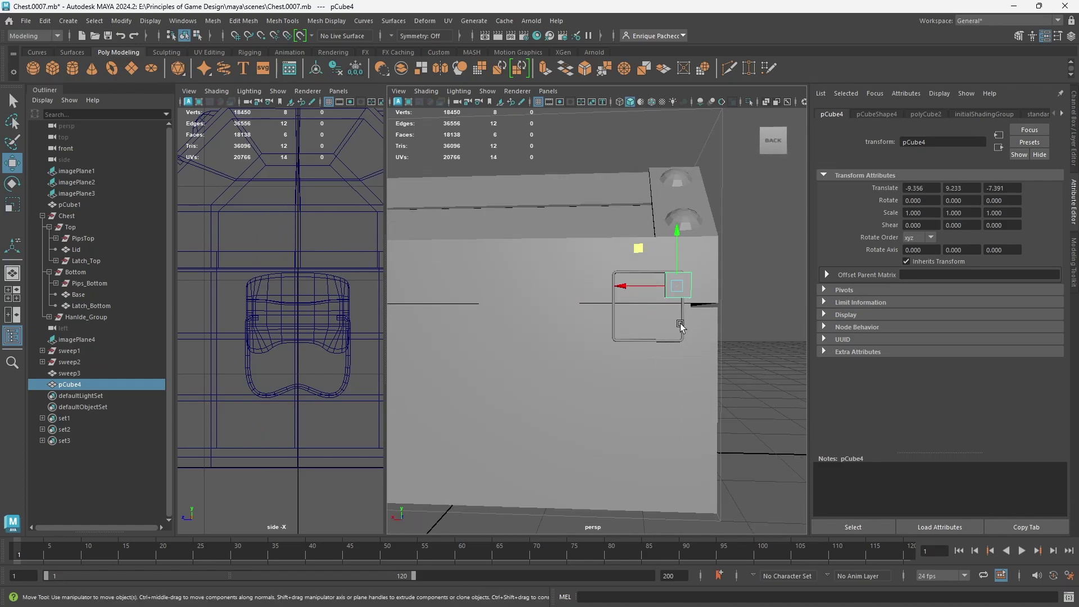
{"action": "middle_click_drag", "start_coordinate": [680, 318], "coordinate": [626, 356], "text": "alt"}
{"action": "left_click_drag", "start_coordinate": [628, 274], "coordinate": [634, 372]}
Step: Scale the cube into a thin plate that fills the square frame, and shift it to about Z -7.449
{"action": "key", "text": "r"}
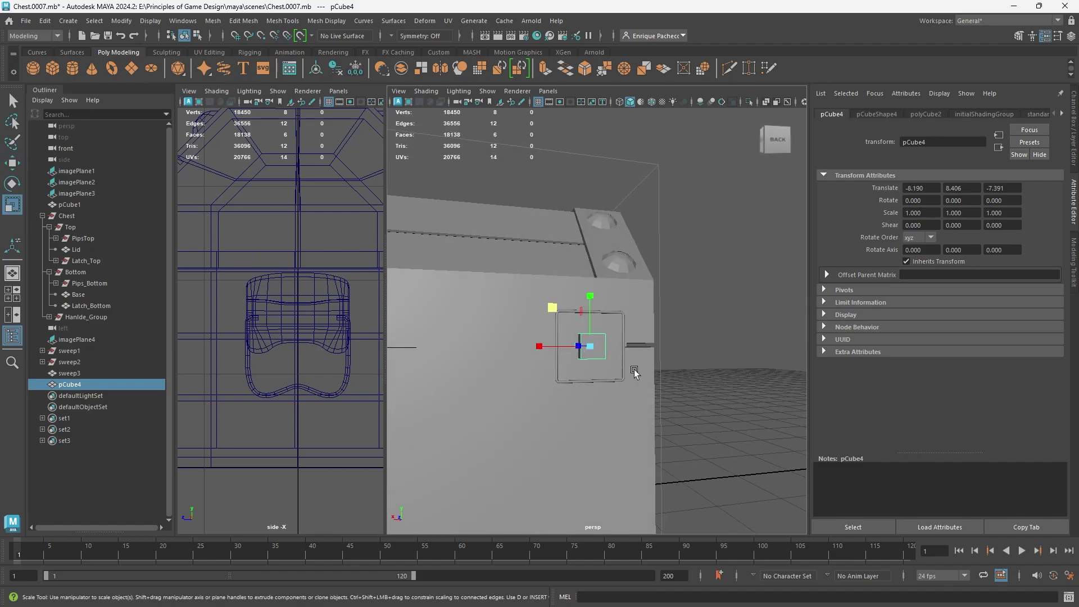
{"action": "left_click_drag", "start_coordinate": [555, 319], "coordinate": [514, 290]}
{"action": "left_click_drag", "start_coordinate": [618, 341], "coordinate": [573, 373], "text": "alt"}
{"action": "key", "text": "t"}
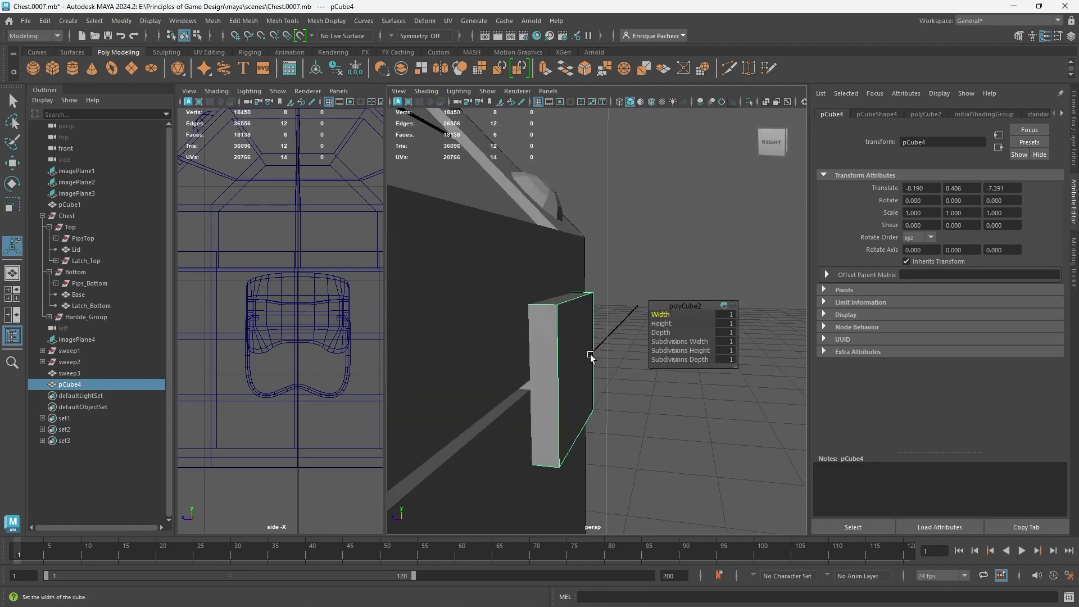
{"action": "key", "text": "r"}
{"action": "mouse_move", "coordinate": [505, 365]}
{"action": "left_mouse_down"}
{"action": "mouse_move", "coordinate": [557, 384]}
{"action": "mouse_move", "coordinate": [492, 362]}
{"action": "mouse_move", "coordinate": [507, 367]}
{"action": "left_mouse_up"}
{"action": "key", "text": "w"}
{"action": "left_click_drag", "start_coordinate": [524, 394], "coordinate": [484, 389], "text": "alt"}
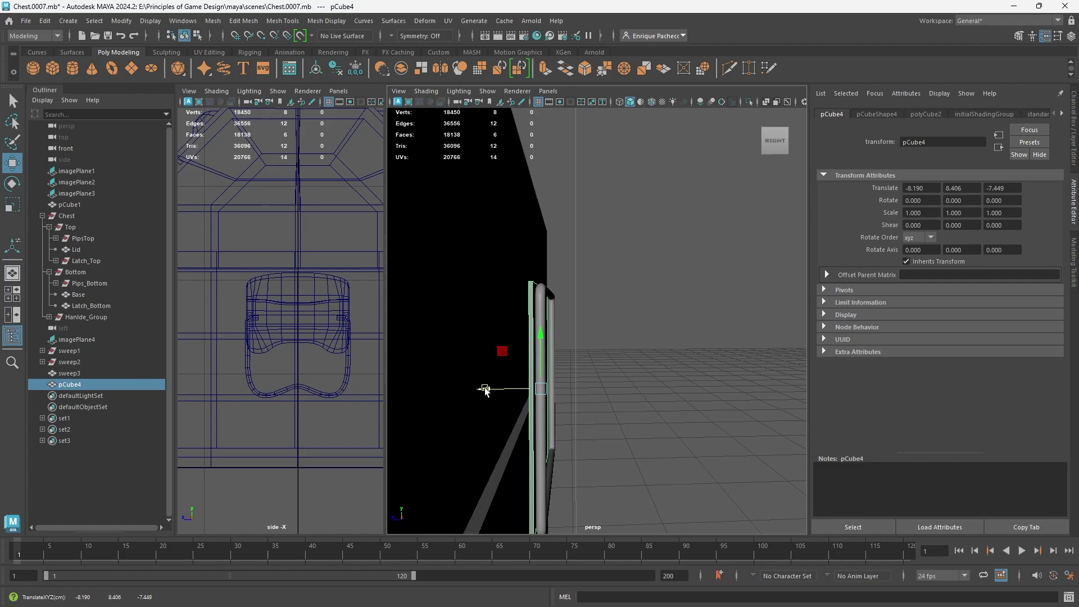
Step: Snap the plate's pivot to its chest-facing side and move the plate flush against the chest's back wall
{"action": "scroll", "coordinate": [316, 345], "scroll_direction": "down", "scroll_amount": 6}
{"action": "scroll", "coordinate": [352, 318], "scroll_direction": "up", "scroll_amount": 5}
{"action": "scroll", "coordinate": [350, 318], "scroll_direction": "up", "scroll_amount": 5}
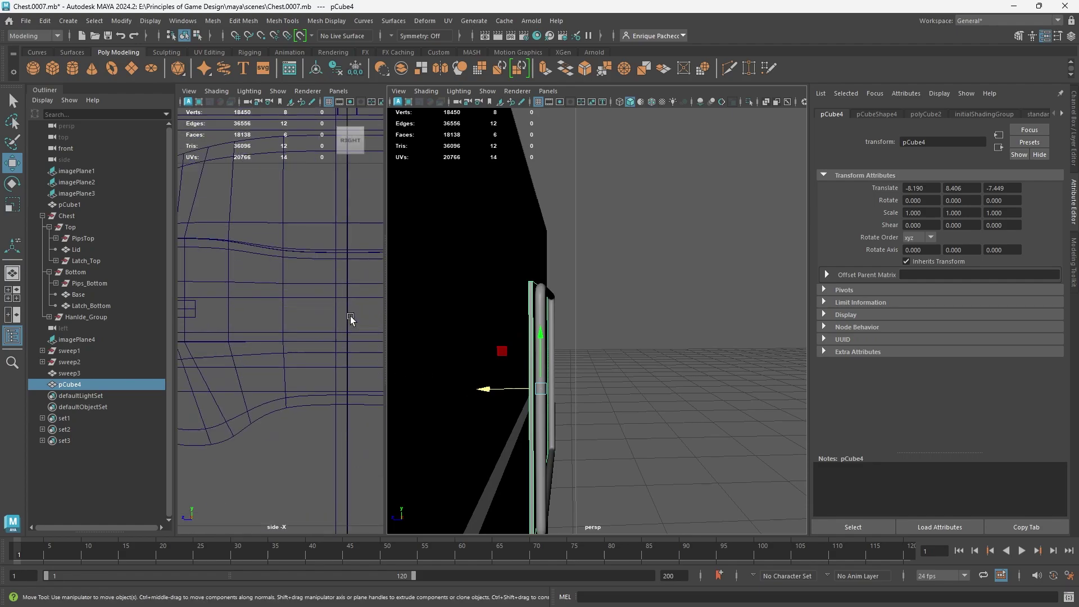
{"action": "middle_click_drag", "start_coordinate": [349, 318], "coordinate": [125, 326], "text": "alt"}
{"action": "scroll", "coordinate": [297, 295], "scroll_direction": "down", "scroll_amount": 6}
{"action": "scroll", "coordinate": [297, 295], "scroll_direction": "up", "scroll_amount": 8}
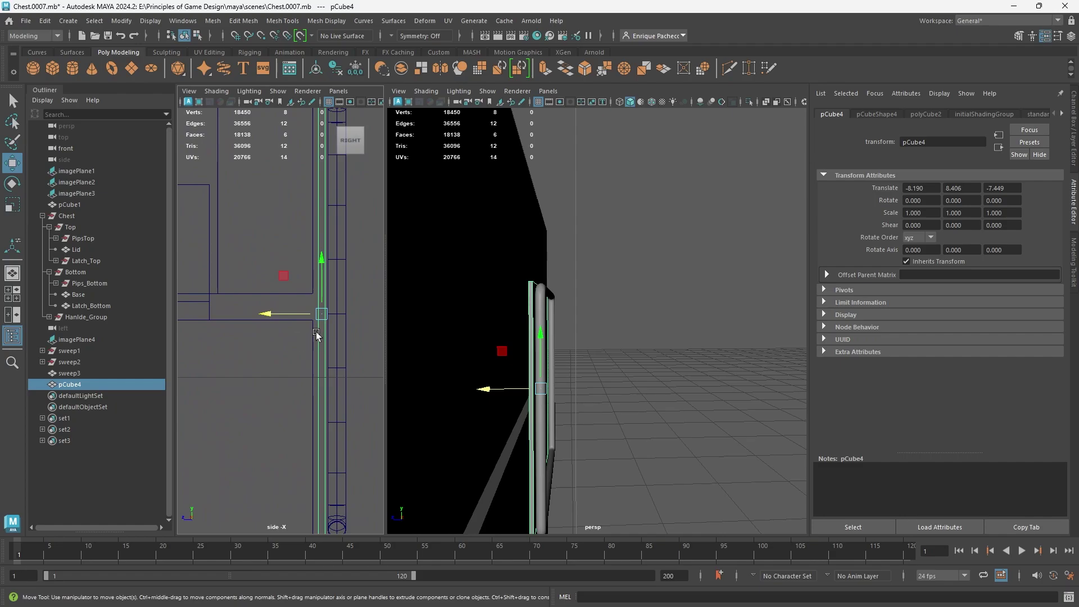
{"action": "key", "text": "d"}
{"action": "middle_click_drag", "start_coordinate": [300, 334], "coordinate": [298, 413], "text": "alt"}
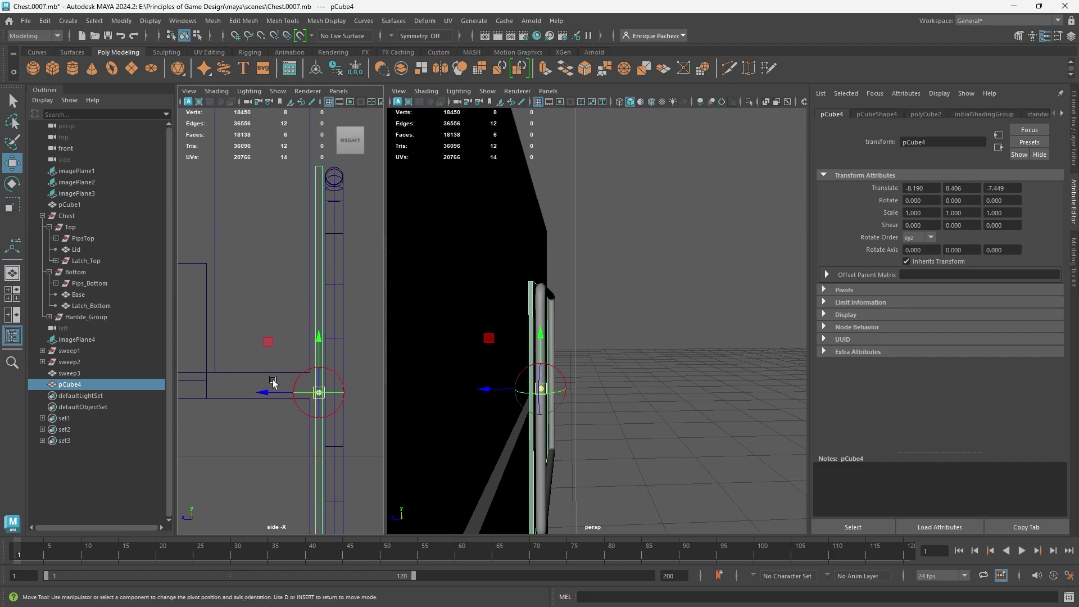
{"action": "key", "text": "v"}
{"action": "left_click_drag", "start_coordinate": [273, 392], "coordinate": [313, 164]}
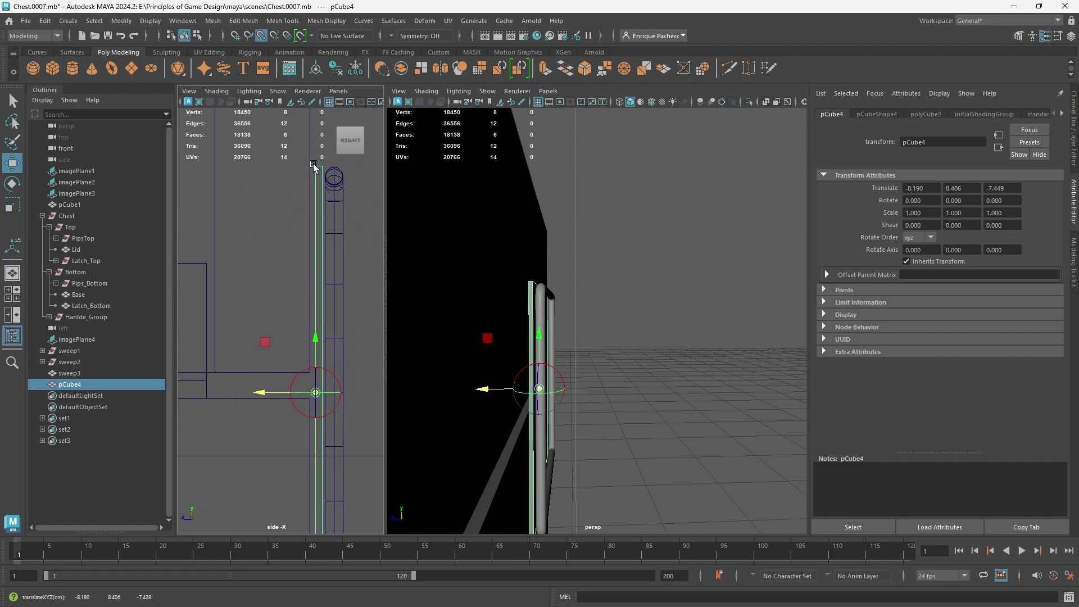
{"action": "key", "text": "d"}
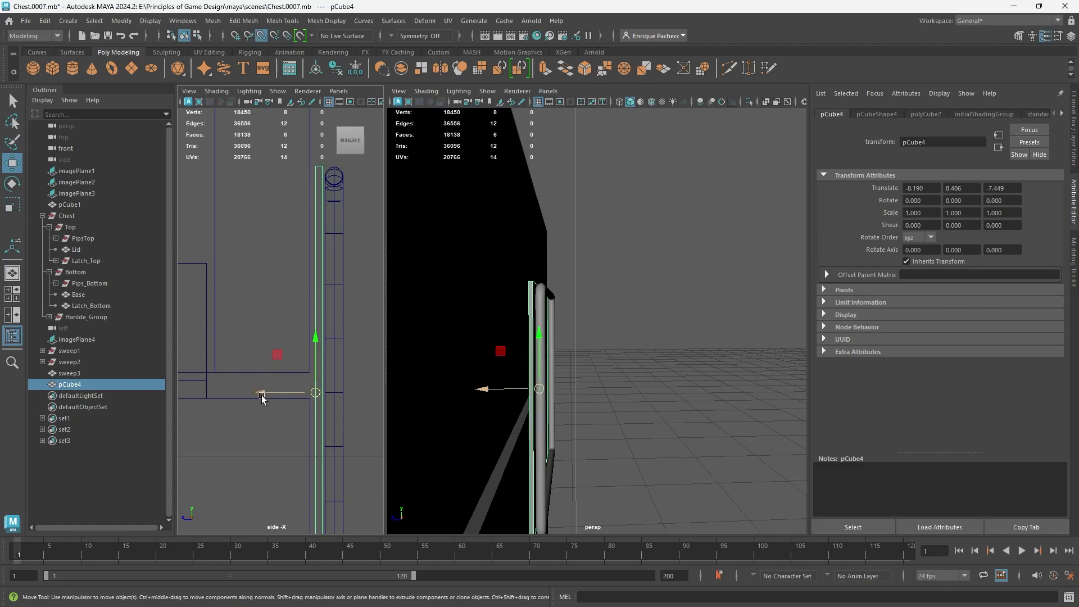
{"action": "left_click_drag", "start_coordinate": [301, 393], "coordinate": [295, 410]}
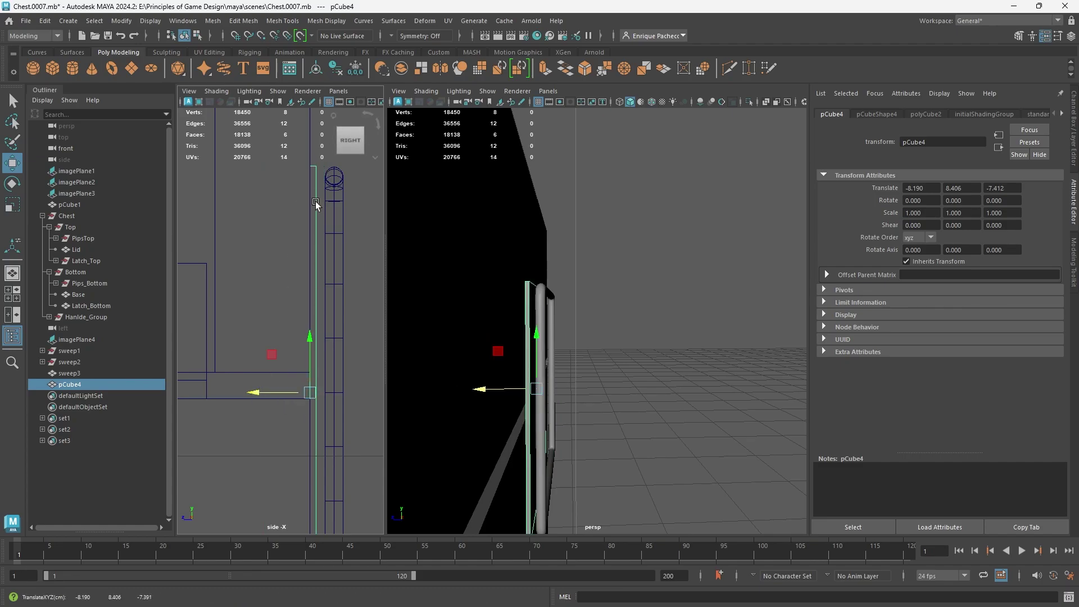
Step: Examine the hinge plate and surrounding square frame in the reference image, comparing them with the modeled hinge on the chest's back
{"action": "scroll", "coordinate": [312, 335], "scroll_direction": "down", "scroll_amount": 3}
{"action": "left_click_drag", "start_coordinate": [598, 335], "coordinate": [556, 344], "text": "alt"}
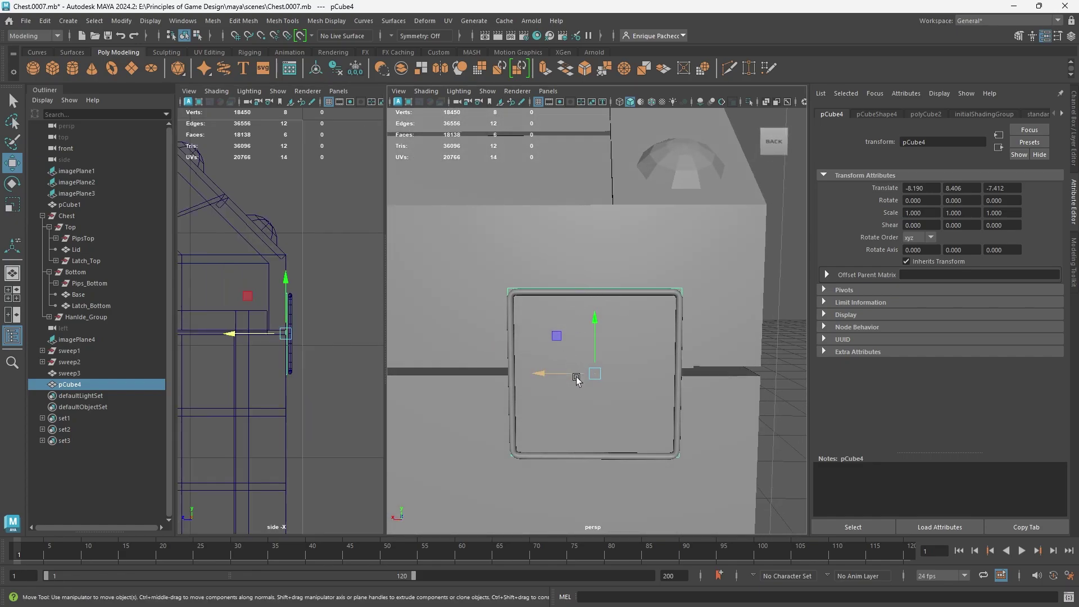
{"action": "scroll", "coordinate": [573, 377], "scroll_direction": "down", "scroll_amount": 4}
{"action": "scroll", "coordinate": [537, 361], "scroll_direction": "down", "scroll_amount": 5}
{"action": "middle_click_drag", "start_coordinate": [534, 360], "coordinate": [698, 343], "text": "alt"}
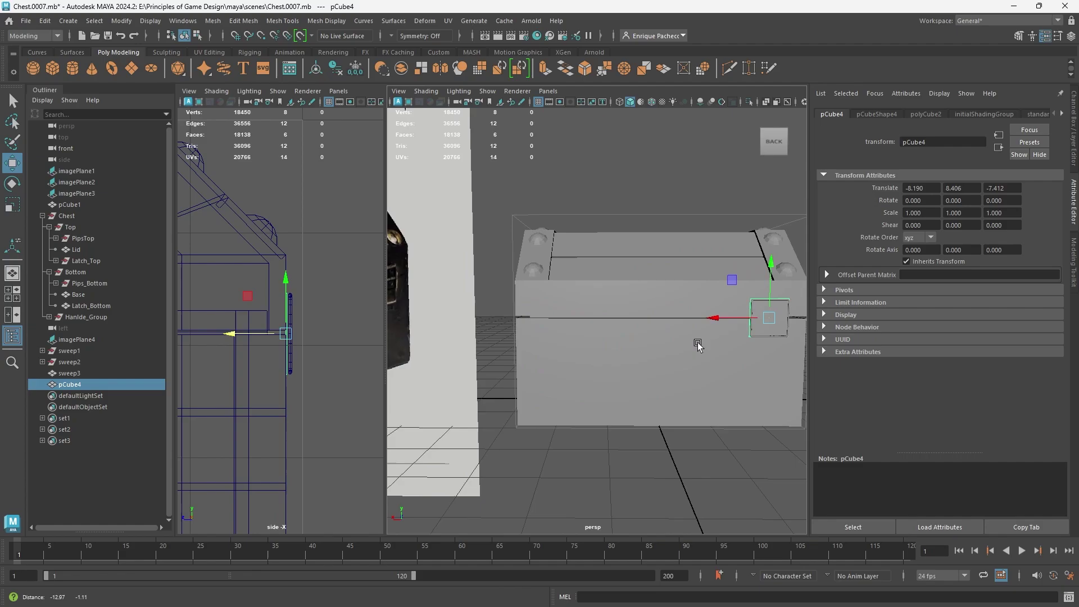
{"action": "left_click_drag", "start_coordinate": [698, 344], "coordinate": [557, 299], "text": "alt"}
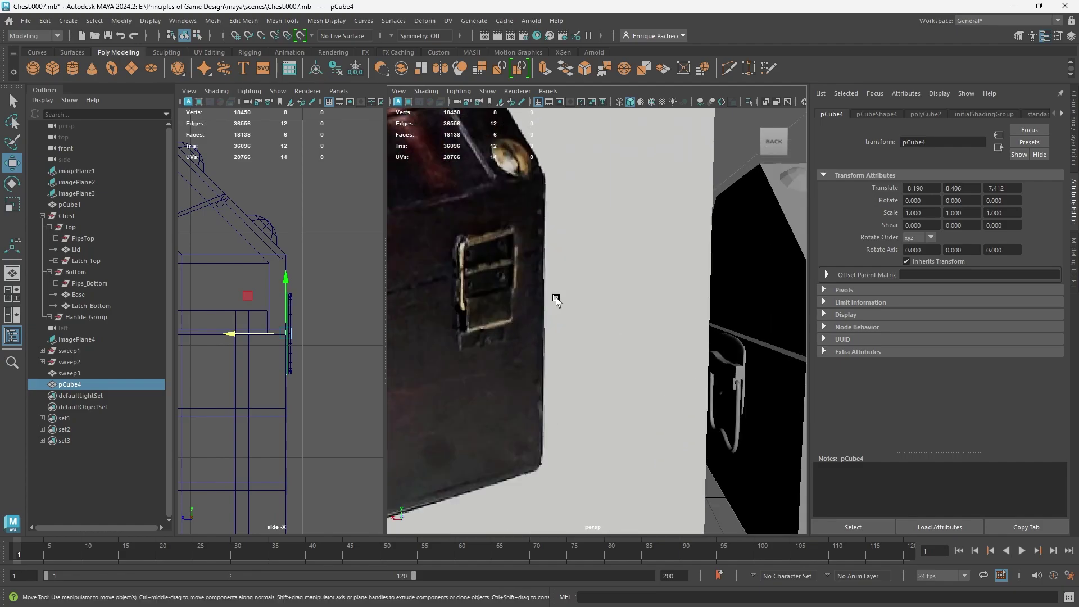
{"action": "left_click_drag", "start_coordinate": [464, 272], "coordinate": [480, 264], "text": "alt"}
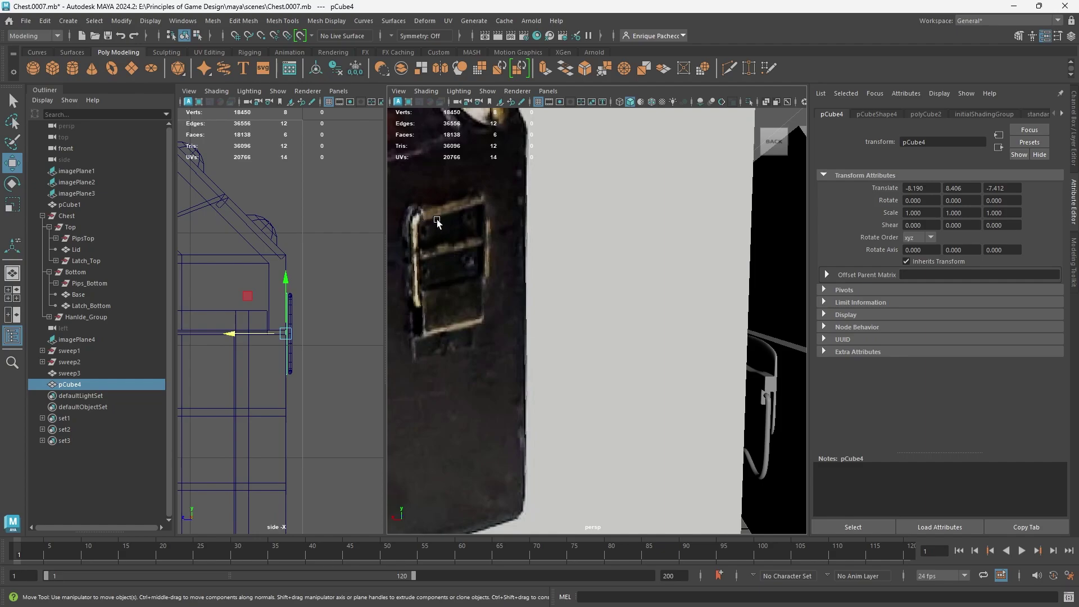
{"action": "left_click_drag", "start_coordinate": [727, 326], "coordinate": [692, 319], "text": "alt"}
Step: Duplicate the square hinge frame in place
{"action": "scroll", "coordinate": [677, 314], "scroll_direction": "up", "scroll_amount": 5}
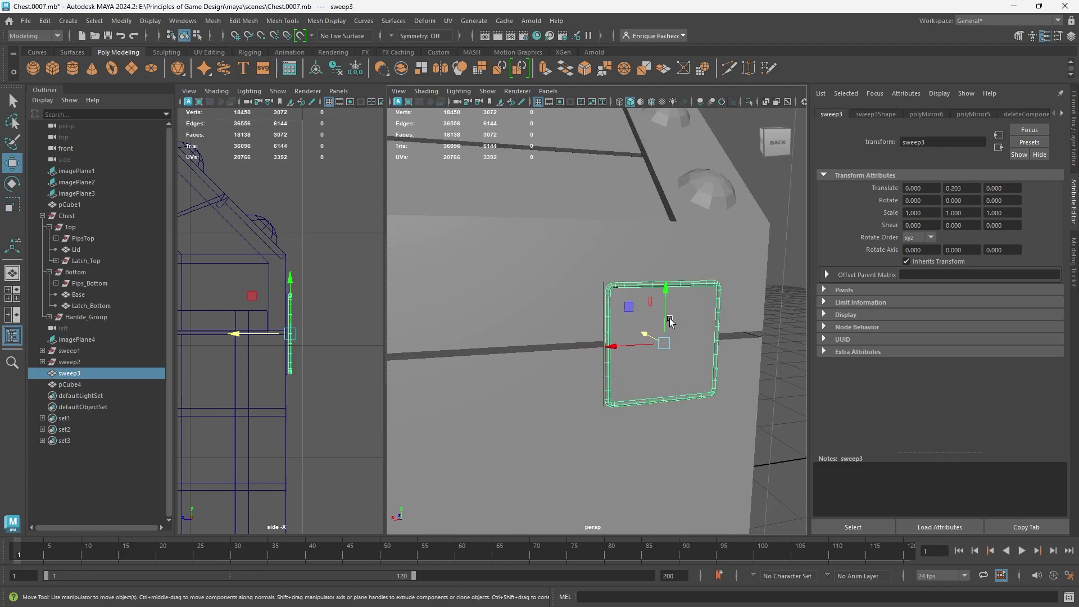
{"action": "middle_click_drag", "start_coordinate": [675, 321], "coordinate": [527, 348], "text": "alt"}
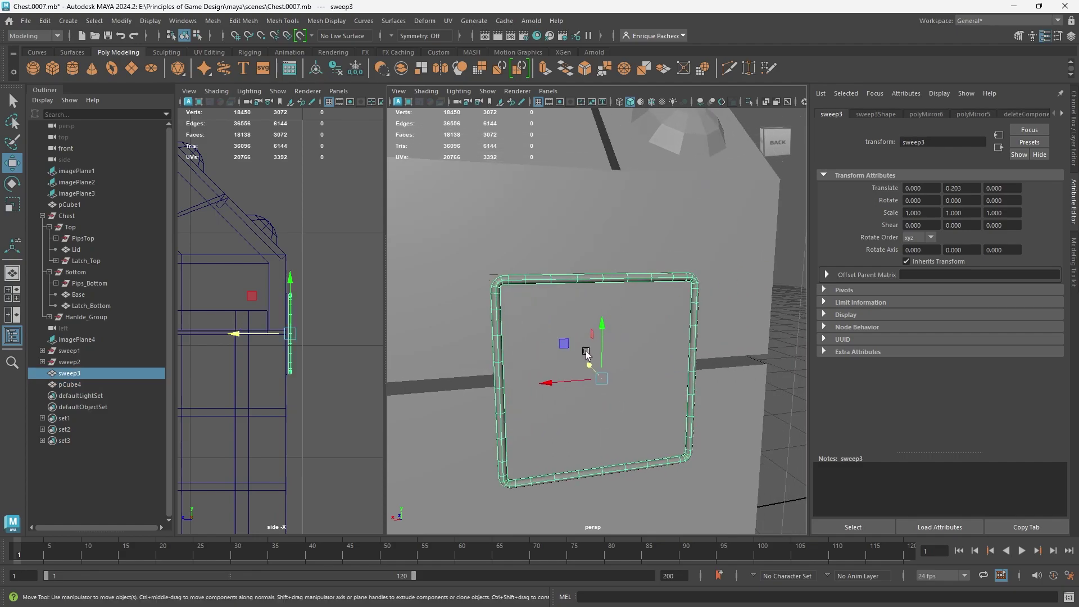
{"action": "key", "text": "ctrl+d"}
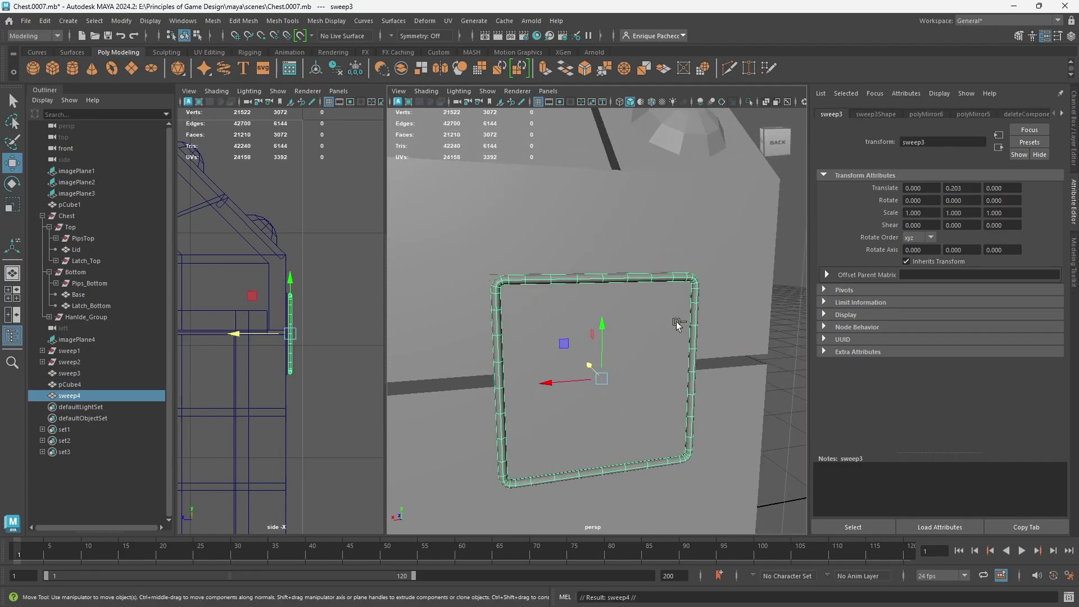
{"action": "left_click_drag", "start_coordinate": [656, 344], "coordinate": [701, 355], "text": "alt"}
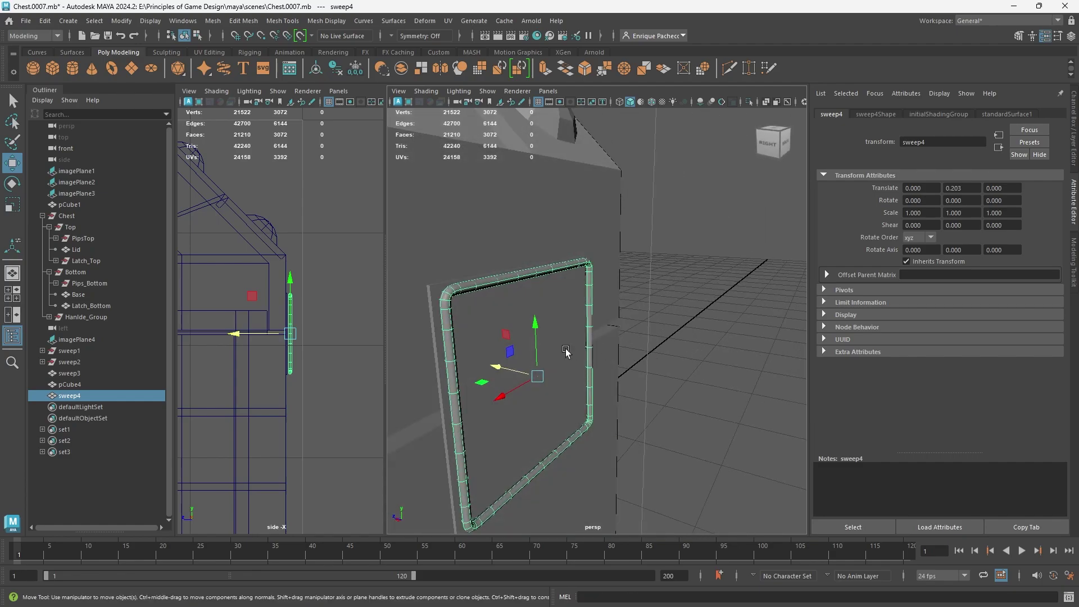
{"action": "left_click_drag", "start_coordinate": [518, 377], "coordinate": [537, 304], "text": "alt"}
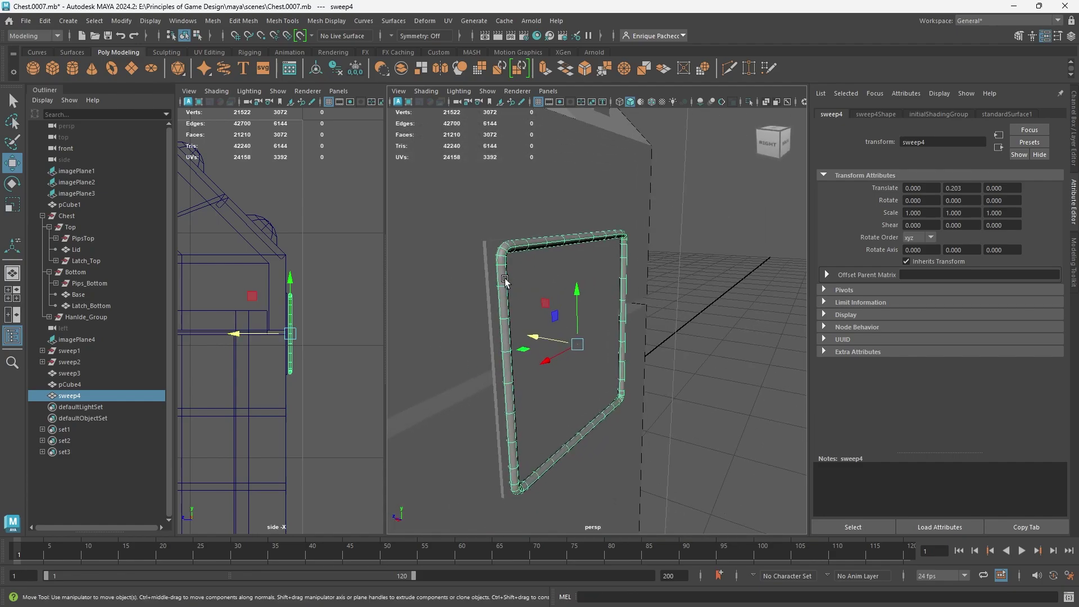
Step: Delete all faces of the original square frame except its straight top bar, leaving the duplicate frame intact
{"action": "right_click_drag", "start_coordinate": [505, 279], "coordinate": [503, 303]}
{"action": "left_click_drag", "start_coordinate": [503, 302], "coordinate": [423, 281], "text": "alt"}
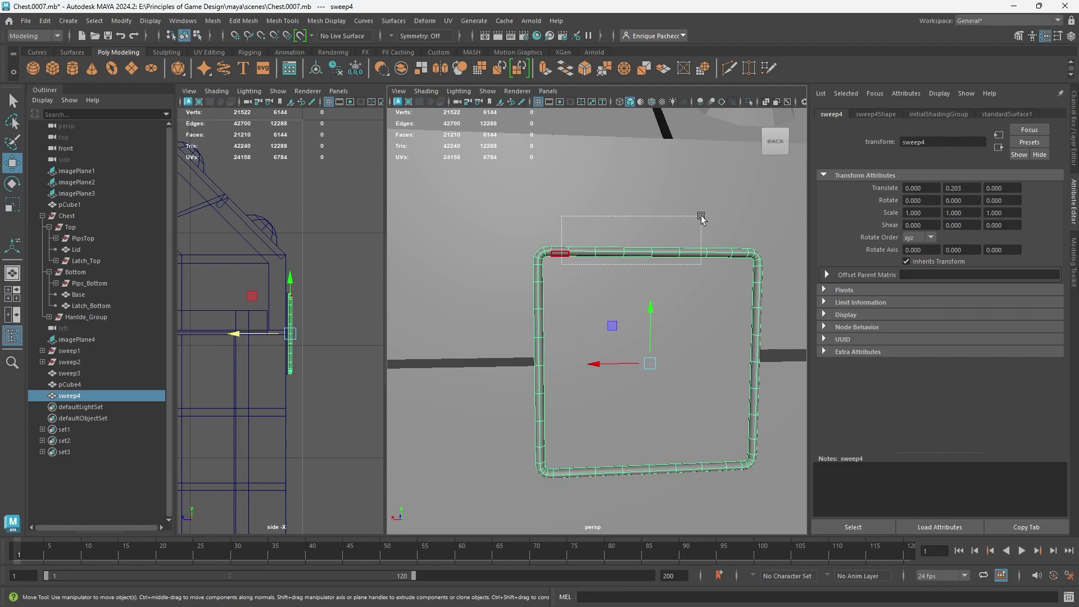
{"action": "left_click_drag", "start_coordinate": [738, 217], "coordinate": [701, 249]}
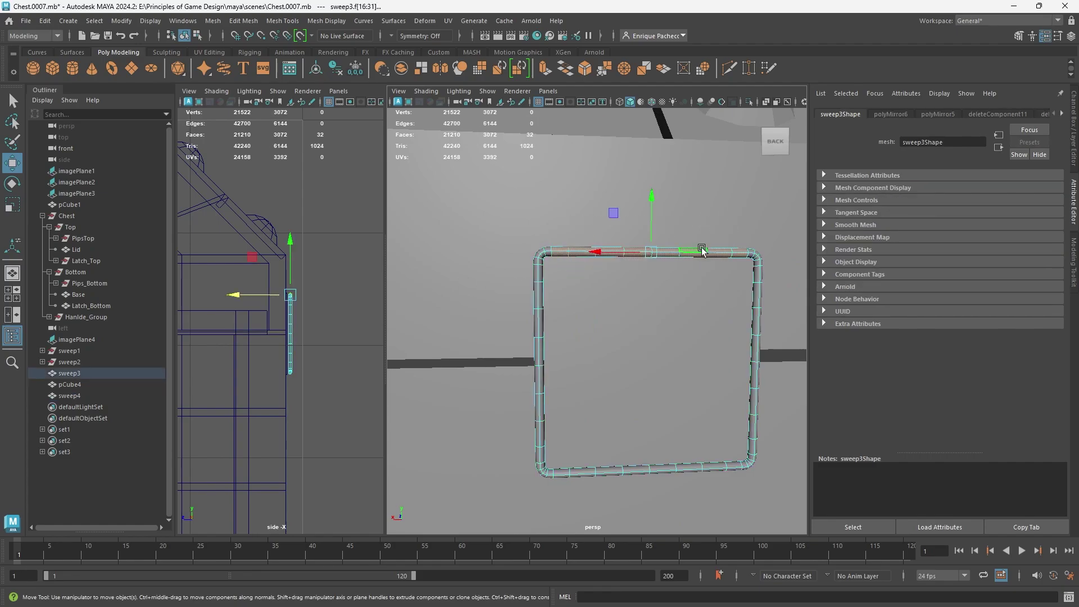
{"action": "left_click_drag", "start_coordinate": [666, 304], "coordinate": [643, 305], "text": "alt"}
{"action": "middle_click_drag", "start_coordinate": [692, 318], "coordinate": [619, 285], "text": "alt"}
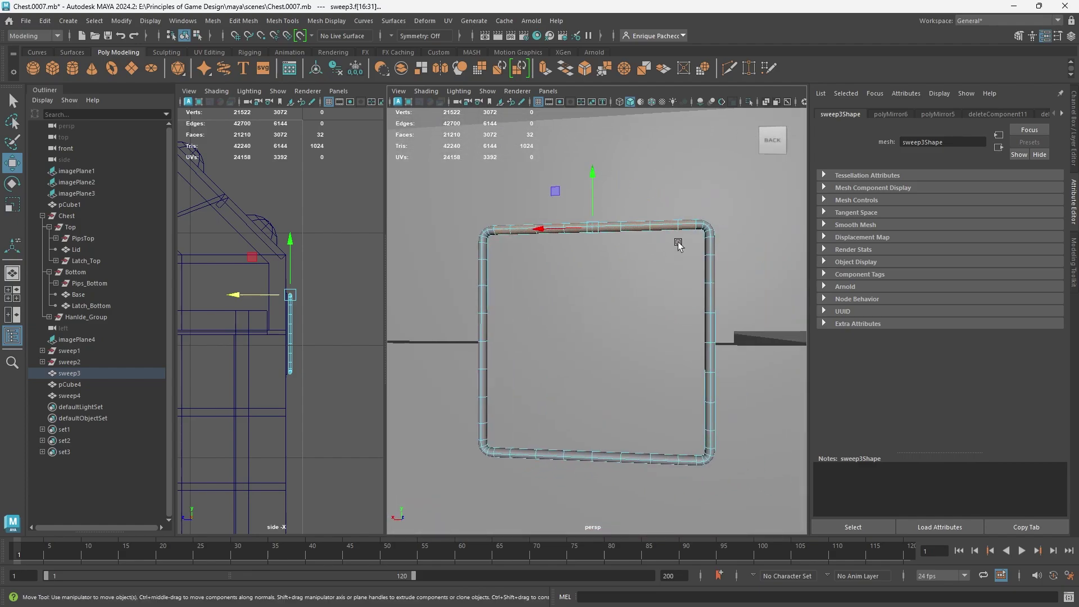
{"action": "scroll", "coordinate": [599, 342], "scroll_direction": "down", "scroll_amount": 2}
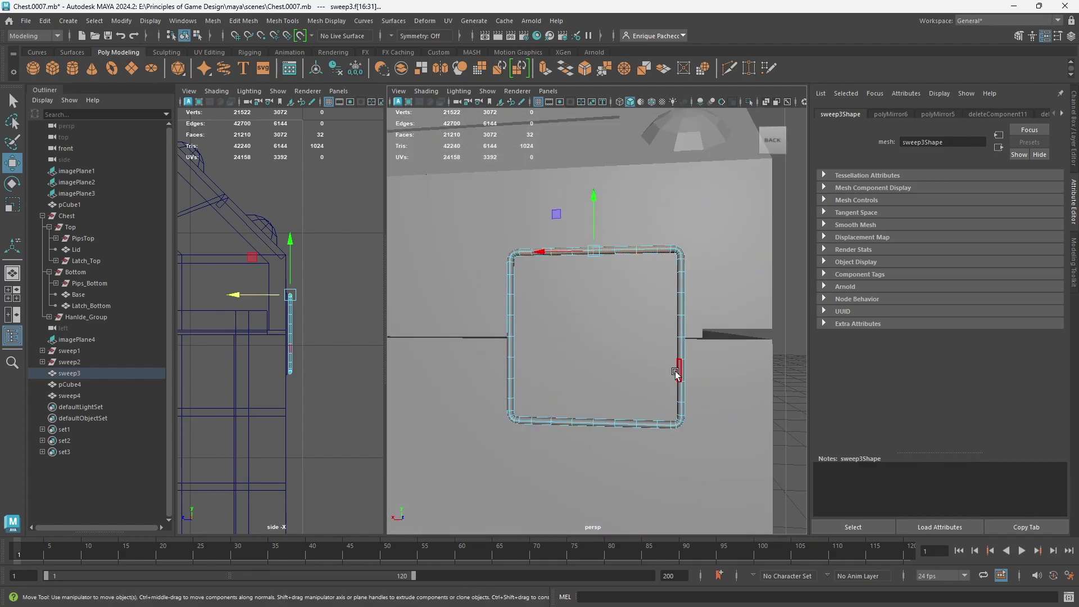
{"action": "left_click_drag", "start_coordinate": [607, 318], "coordinate": [465, 441]}
{"action": "left_click_drag", "start_coordinate": [580, 373], "coordinate": [638, 265], "text": "alt"}
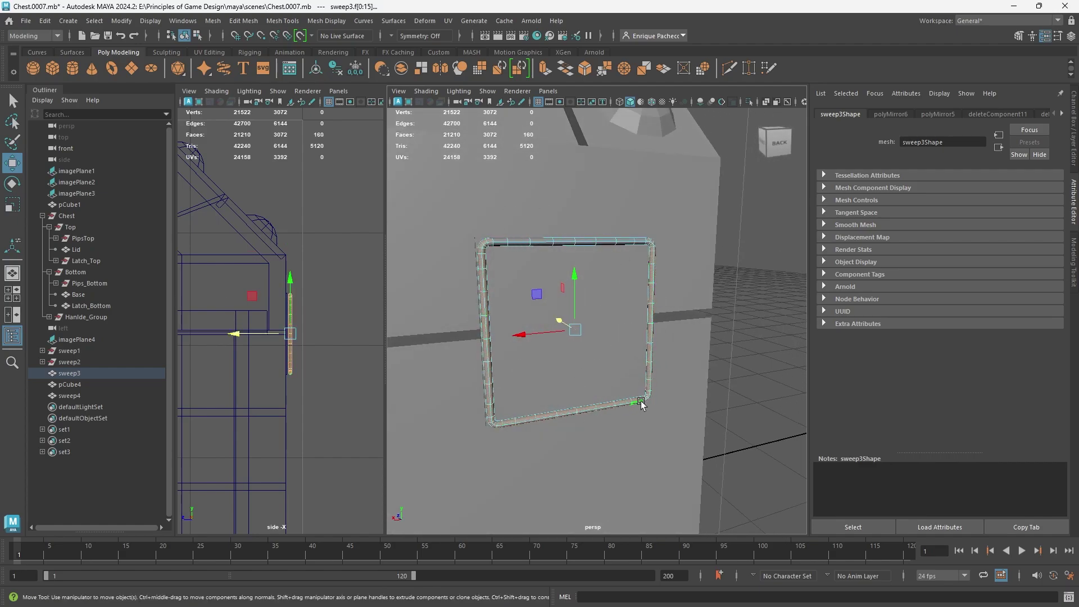
{"action": "key", "text": "Delete"}
{"action": "left_click_drag", "start_coordinate": [641, 403], "coordinate": [603, 297], "text": "alt"}
Step: Select the remaining top bar's faces and compare the bar with the hinge's upper edge in the reference image
{"action": "key", "text": "r"}
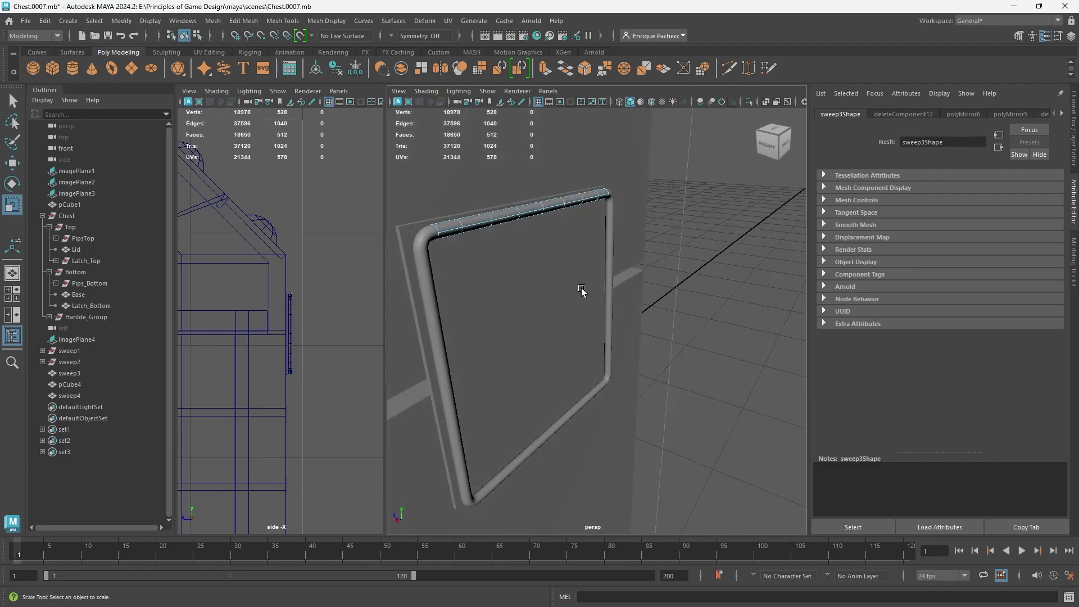
{"action": "double_click", "coordinate": [505, 219]}
{"action": "left_click_drag", "start_coordinate": [536, 218], "coordinate": [488, 172], "text": "alt"}
{"action": "left_click_drag", "start_coordinate": [553, 240], "coordinate": [452, 240], "text": "alt"}
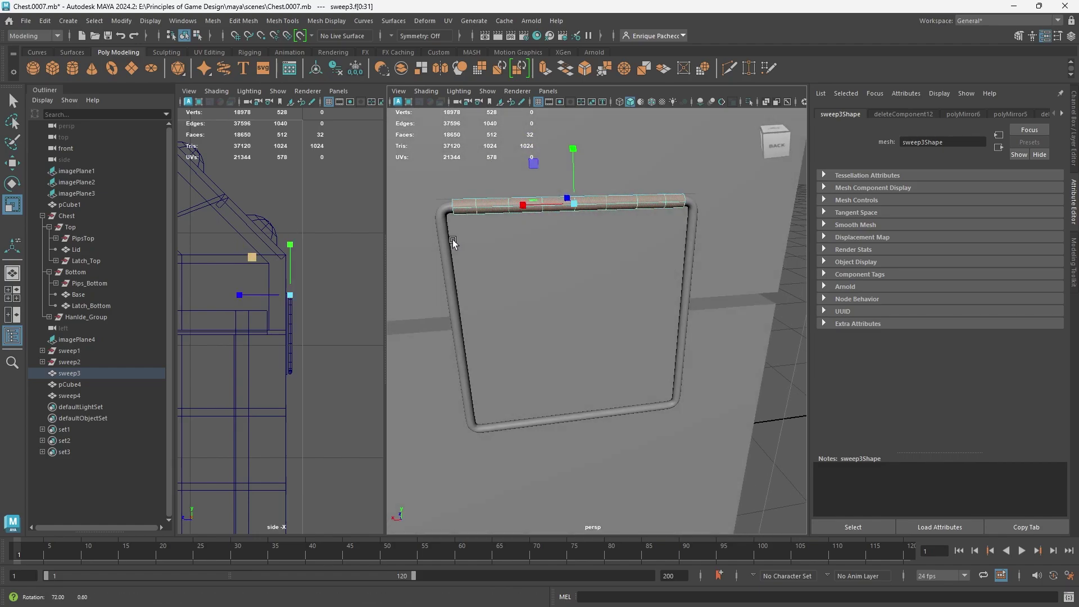
{"action": "scroll", "coordinate": [486, 263], "scroll_direction": "down", "scroll_amount": 4}
{"action": "left_click_drag", "start_coordinate": [472, 285], "coordinate": [586, 326], "text": "alt"}
{"action": "scroll", "coordinate": [586, 325], "scroll_direction": "up", "scroll_amount": 5}
{"action": "middle_click_drag", "start_coordinate": [540, 236], "coordinate": [546, 266], "text": "alt"}
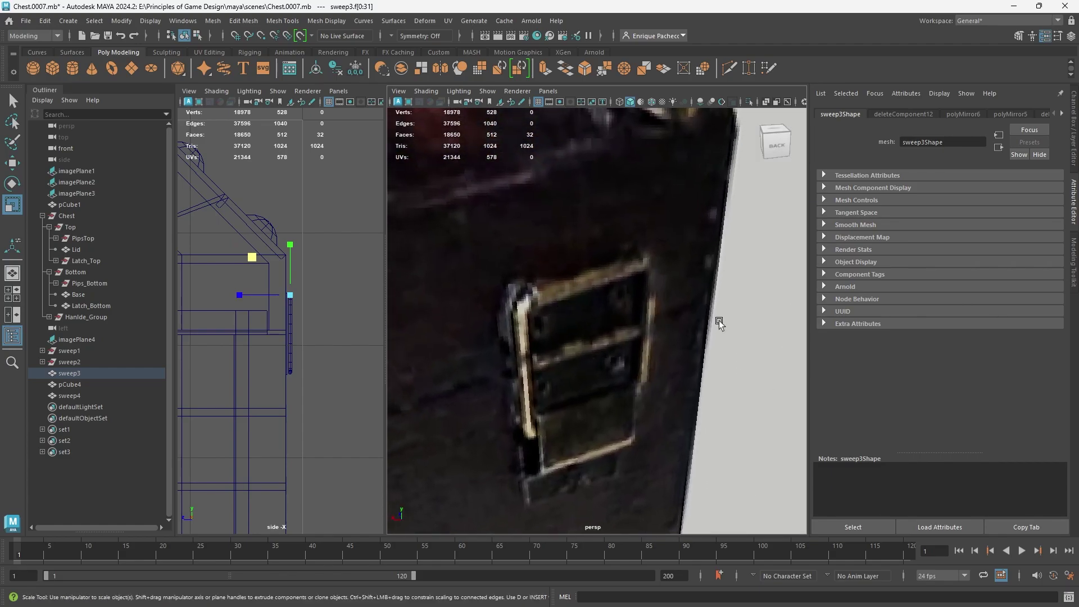
{"action": "middle_click_drag", "start_coordinate": [718, 322], "coordinate": [581, 264], "text": "alt"}
{"action": "scroll", "coordinate": [581, 264], "scroll_direction": "down", "scroll_amount": 5}
{"action": "left_click_drag", "start_coordinate": [720, 274], "coordinate": [631, 273], "text": "alt"}
Step: Select the backing plate and scale it up slightly in width and height around the square frame
{"action": "scroll", "coordinate": [635, 273], "scroll_direction": "up", "scroll_amount": 4}
{"action": "scroll", "coordinate": [631, 272], "scroll_direction": "up", "scroll_amount": 4}
{"action": "middle_click_drag", "start_coordinate": [581, 216], "coordinate": [600, 258], "text": "alt"}
{"action": "scroll", "coordinate": [601, 248], "scroll_direction": "up", "scroll_amount": 2}
{"action": "left_click", "coordinate": [595, 243], "text": "shift"}
{"action": "left_click_drag", "start_coordinate": [595, 243], "coordinate": [618, 248], "text": "alt"}
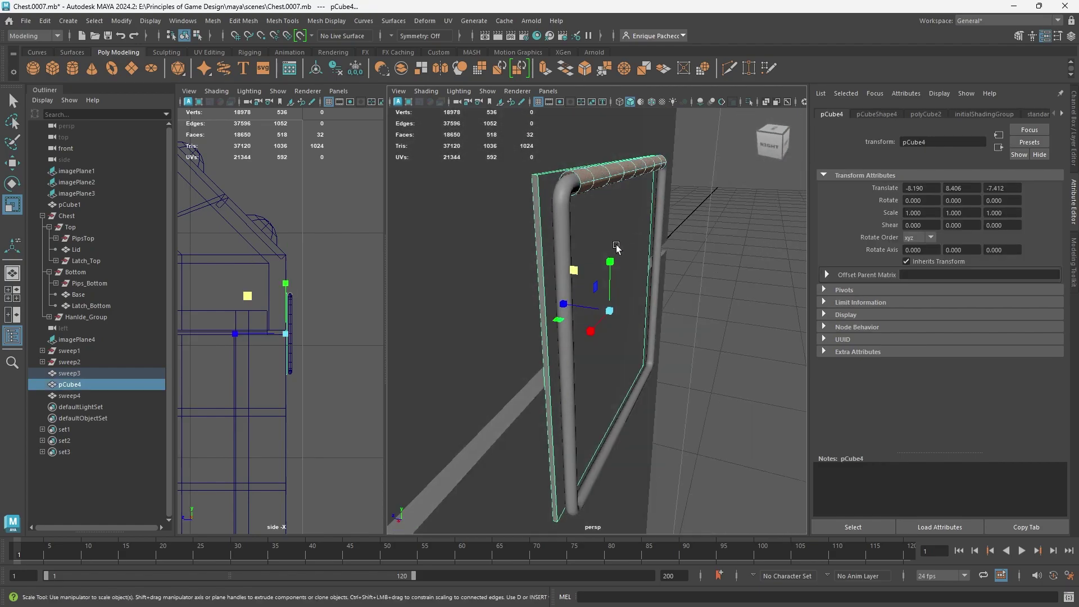
{"action": "right_click_drag", "start_coordinate": [616, 227], "coordinate": [649, 208]}
{"action": "left_click_drag", "start_coordinate": [615, 236], "coordinate": [542, 250], "text": "alt"}
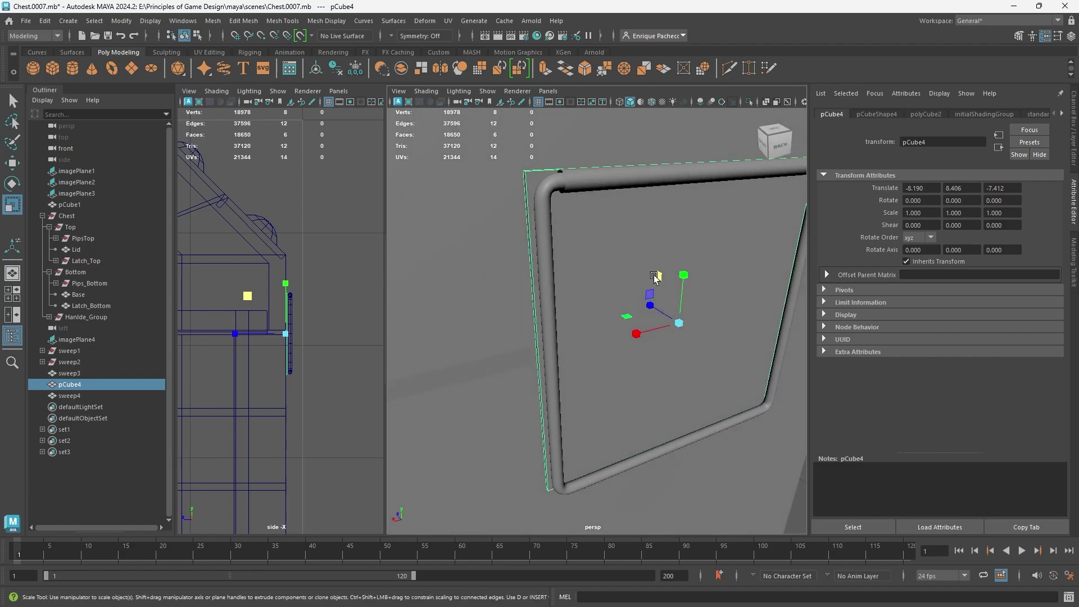
{"action": "left_click_drag", "start_coordinate": [651, 296], "coordinate": [651, 295]}
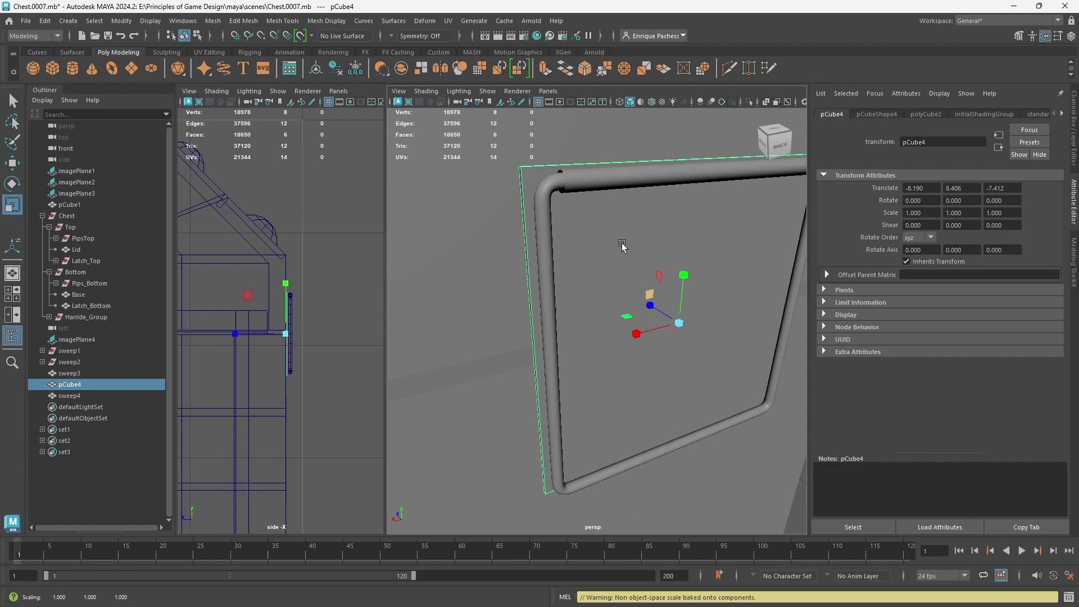
Step: Use Multi-Cut to insert a horizontal edge loop at 50% of the backing plate's height
{"action": "left_click", "coordinate": [726, 70]}
{"action": "left_click", "coordinate": [520, 167]}
{"action": "middle_click_drag", "start_coordinate": [584, 209], "coordinate": [534, 261], "text": "alt"}
{"action": "left_click_drag", "start_coordinate": [569, 298], "coordinate": [587, 351], "text": "alt"}
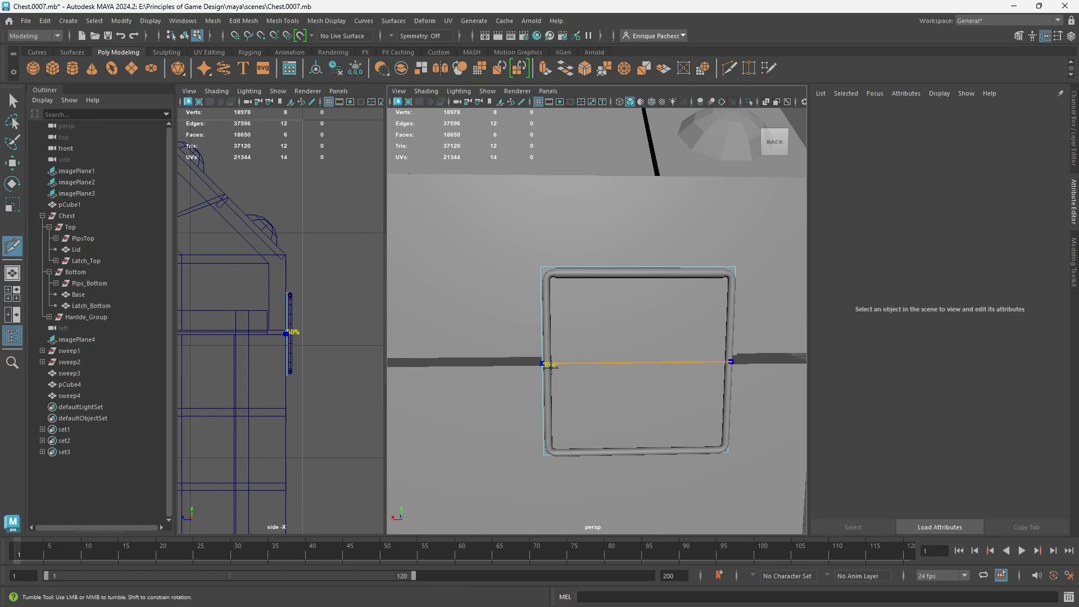
{"action": "left_click", "coordinate": [552, 366], "text": "ctrl"}
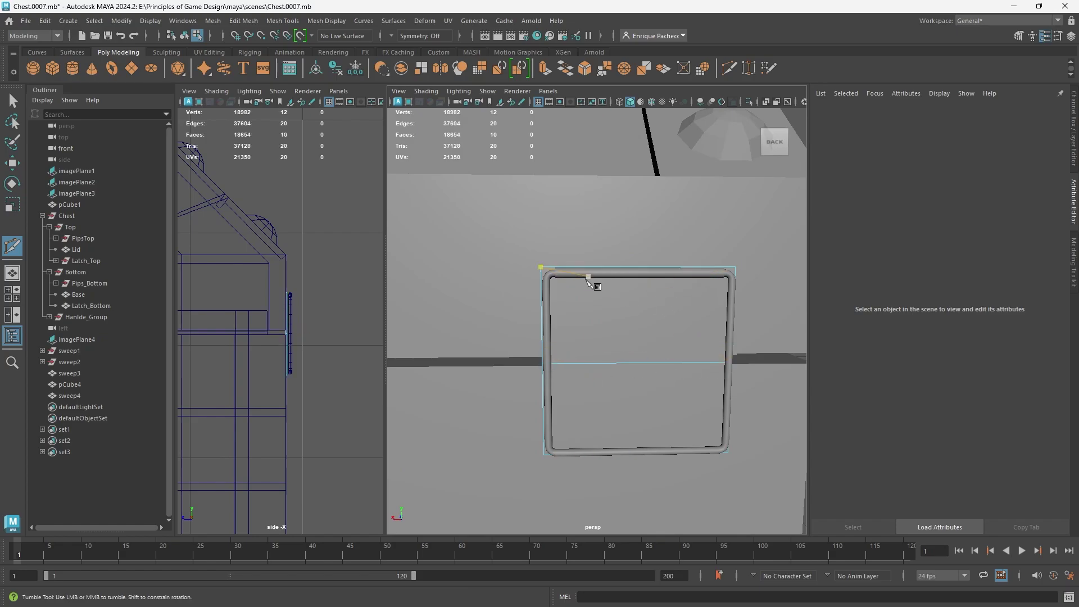
Step: Insert horizontal edge loops on the backing plate just below the top bar at about 12.6% and close to the plate's top edge
{"action": "left_click_drag", "start_coordinate": [630, 336], "coordinate": [567, 345], "text": "alt"}
{"action": "scroll", "coordinate": [549, 354], "scroll_direction": "up", "scroll_amount": 3}
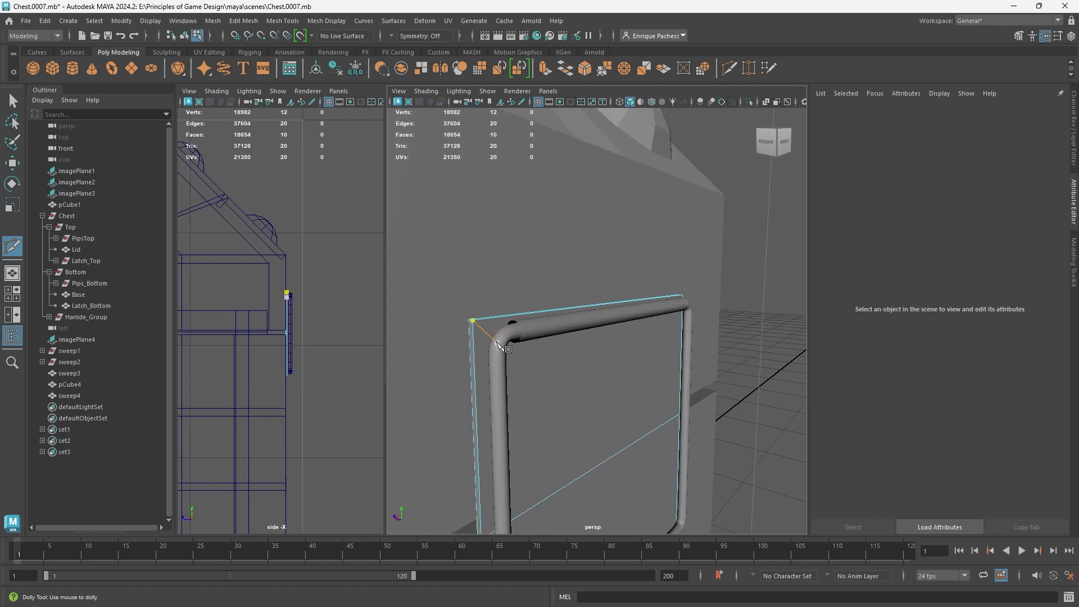
{"action": "scroll", "coordinate": [498, 343], "scroll_direction": "up", "scroll_amount": 2}
{"action": "middle_click_drag", "start_coordinate": [497, 344], "coordinate": [520, 322], "text": "alt"}
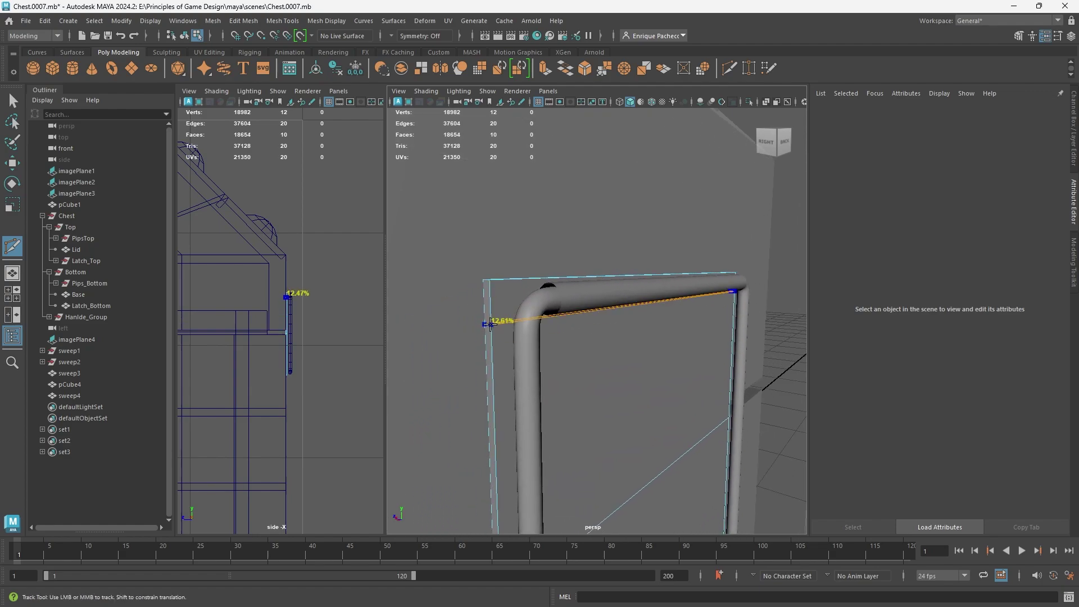
{"action": "left_click", "coordinate": [492, 330], "text": "ctrl"}
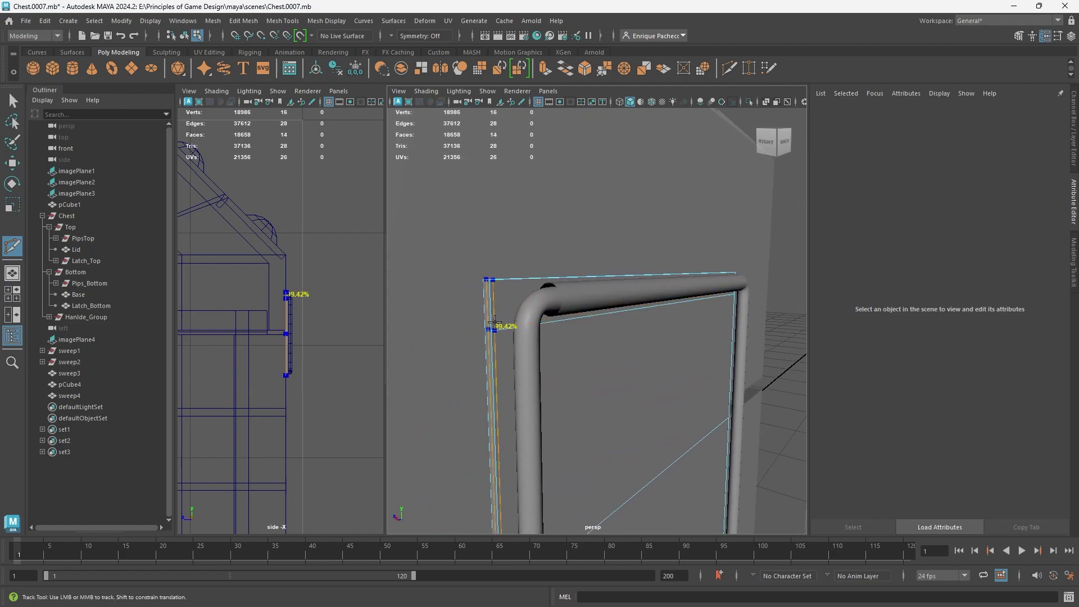
{"action": "left_click", "coordinate": [495, 282], "text": "ctrl"}
Step: Insert a vertical edge loop at the backing plate's center and another at 50% of each half
{"action": "left_click_drag", "start_coordinate": [558, 339], "coordinate": [473, 344], "text": "alt"}
{"action": "key", "text": "3"}
{"action": "scroll", "coordinate": [493, 344], "scroll_direction": "down", "scroll_amount": 3}
{"action": "key", "text": "1"}
{"action": "mouse_move", "coordinate": [558, 344]}
{"action": "left_mouse_down", "text": "alt"}
{"action": "mouse_move", "coordinate": [578, 347]}
{"action": "mouse_move", "coordinate": [545, 353]}
{"action": "left_mouse_up", "text": "alt"}
{"action": "scroll", "coordinate": [544, 353], "scroll_direction": "down", "scroll_amount": 4}
{"action": "key", "text": "Escape"}
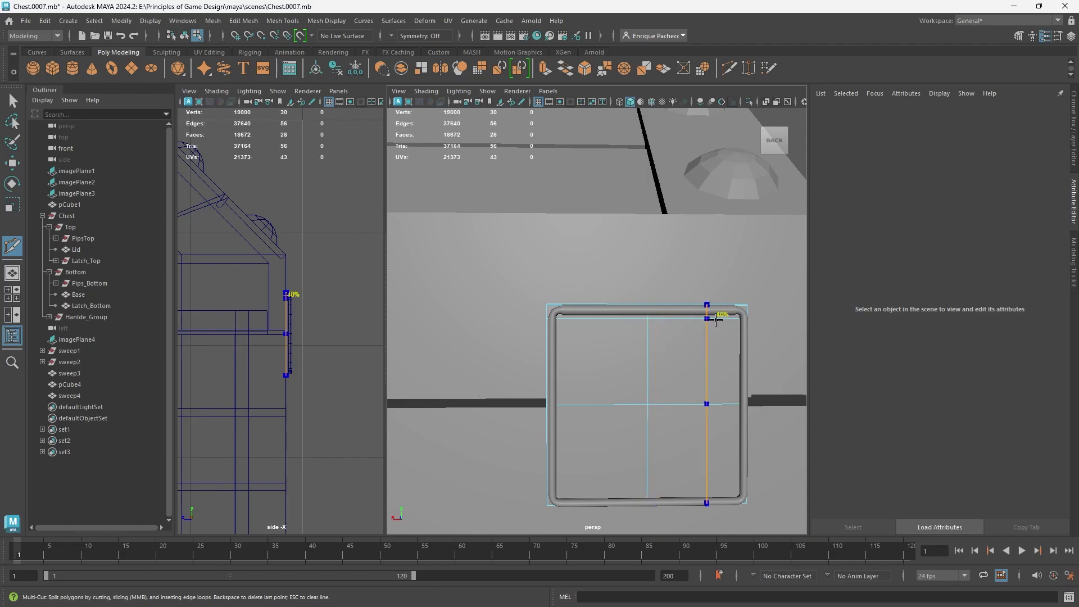
{"action": "left_click", "coordinate": [593, 321], "text": "ctrl+shift"}
{"action": "key", "text": "q"}
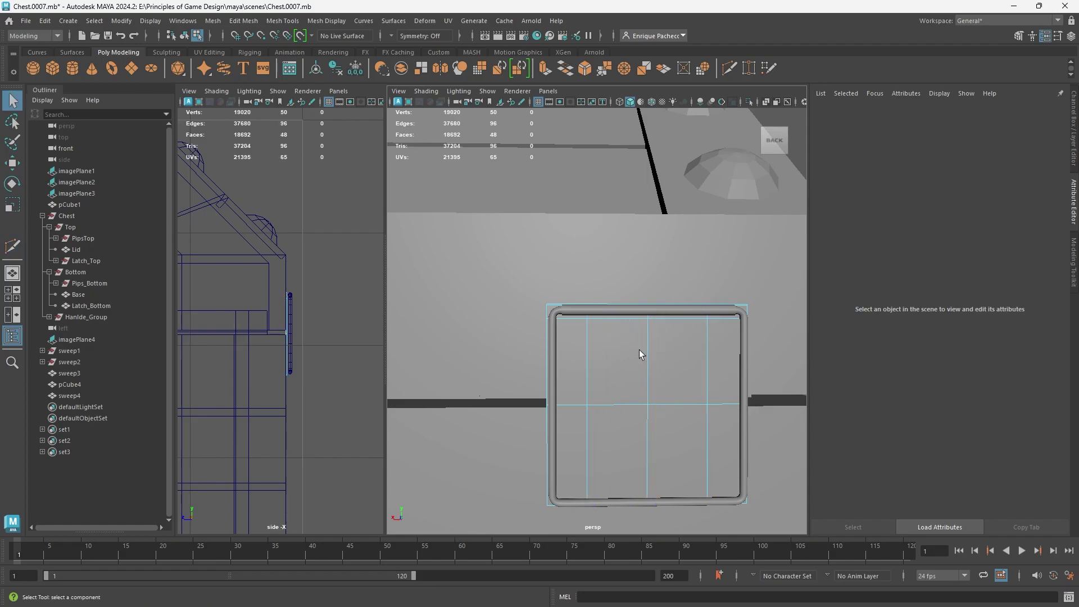
Step: Delete the plate's central vertical edge loop and scale the two remaining vertical loops apart toward the plate's sides
{"action": "right_click_drag", "start_coordinate": [639, 349], "coordinate": [638, 256]}
{"action": "key", "text": "Delete"}
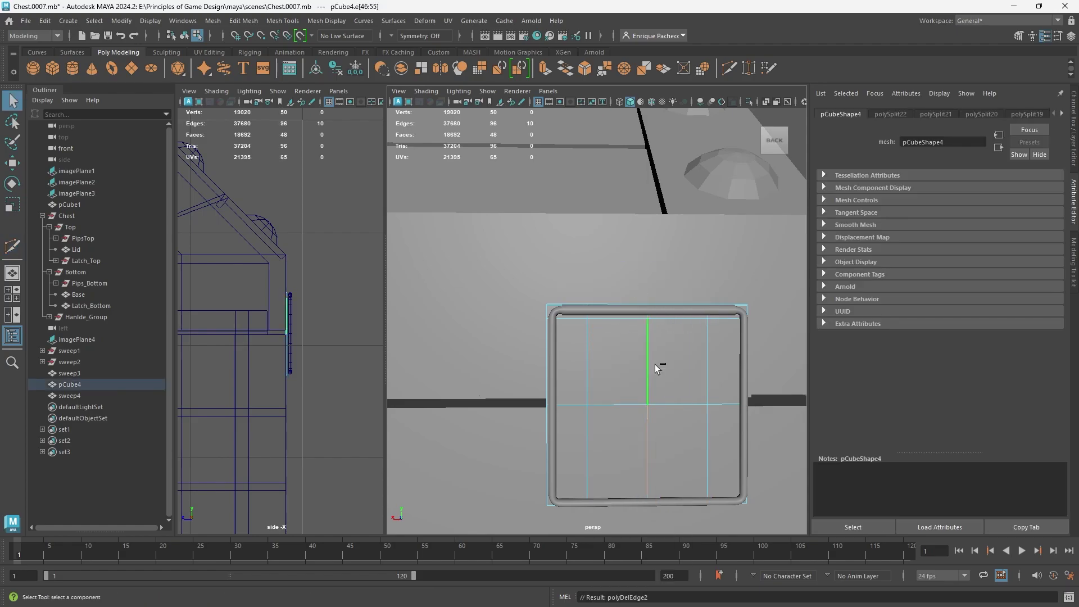
{"action": "left_click", "coordinate": [682, 353]}
{"action": "double_click", "coordinate": [694, 346]}
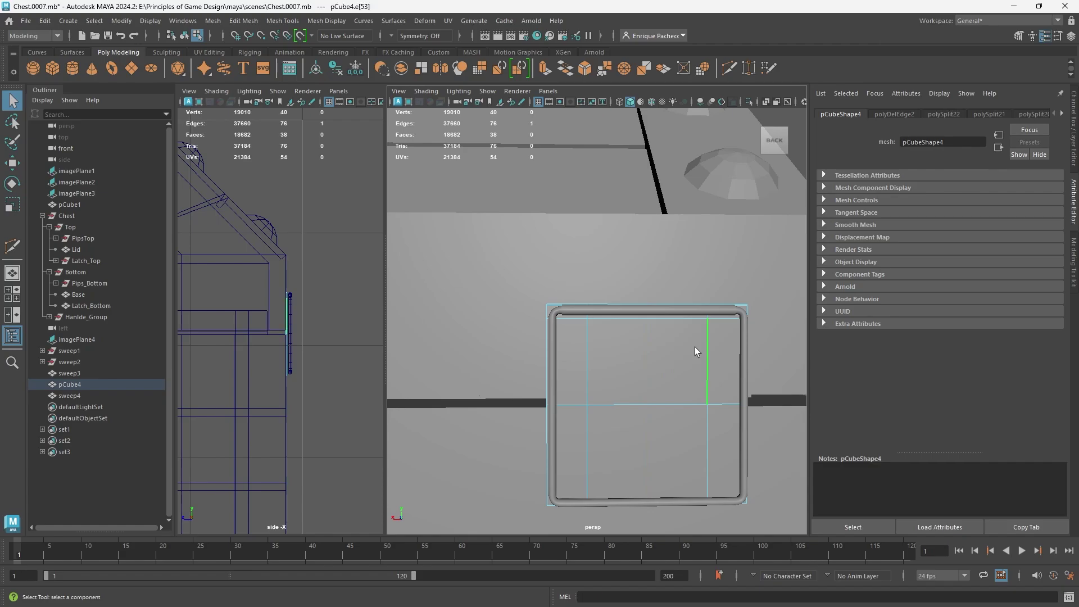
{"action": "double_click", "coordinate": [600, 355], "text": "shift"}
{"action": "key", "text": "r"}
{"action": "left_click_drag", "start_coordinate": [596, 404], "coordinate": [573, 390]}
Step: Combine the backing plate and the separate top bar into one mesh and preview it smoothed
{"action": "scroll", "coordinate": [551, 306], "scroll_direction": "up", "scroll_amount": 3}
{"action": "left_click_drag", "start_coordinate": [551, 306], "coordinate": [600, 352], "text": "alt"}
{"action": "scroll", "coordinate": [555, 319], "scroll_direction": "up", "scroll_amount": 3}
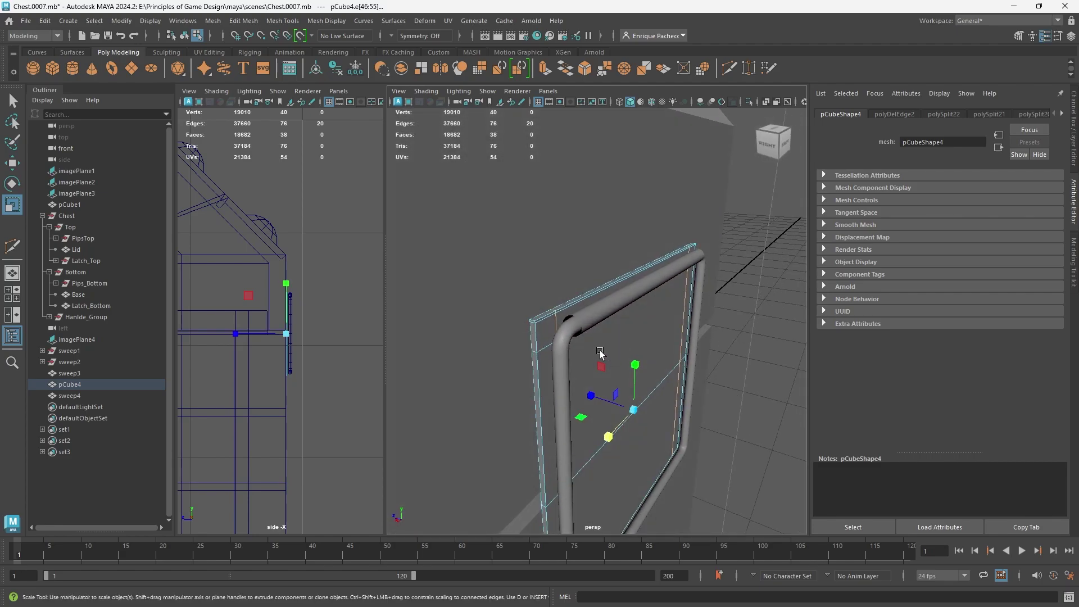
{"action": "scroll", "coordinate": [600, 352], "scroll_direction": "up", "scroll_amount": 2}
{"action": "right_click_drag", "start_coordinate": [564, 302], "coordinate": [596, 276]}
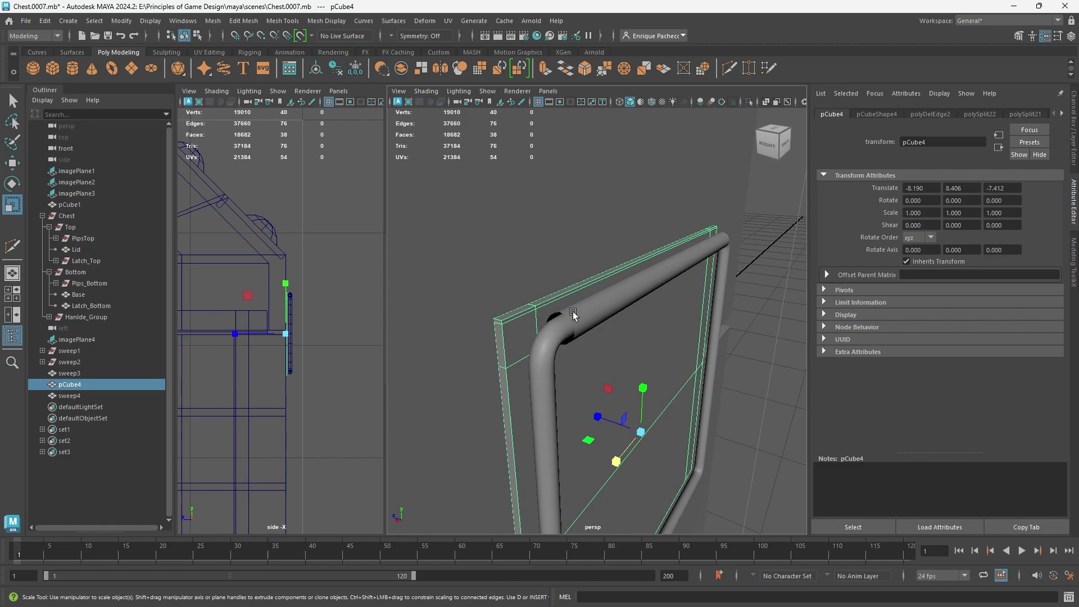
{"action": "left_click", "coordinate": [589, 313], "text": "shift"}
{"action": "left_click_drag", "start_coordinate": [659, 378], "coordinate": [618, 365], "text": "alt"}
{"action": "left_click", "coordinate": [212, 21]}
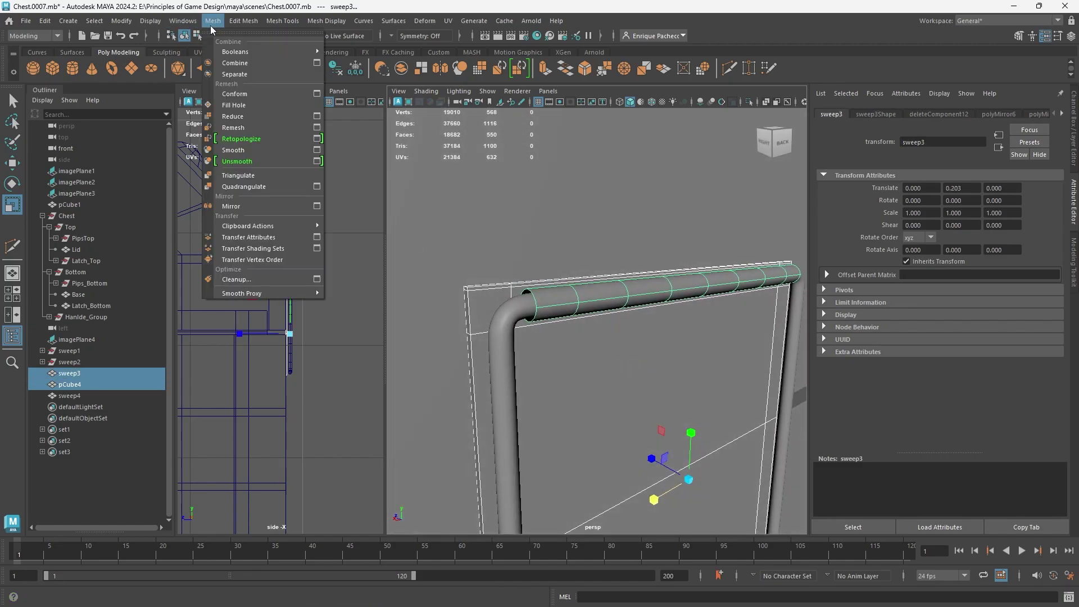
{"action": "left_click", "coordinate": [224, 62]}
{"action": "left_click_drag", "start_coordinate": [622, 355], "coordinate": [670, 377], "text": "alt"}
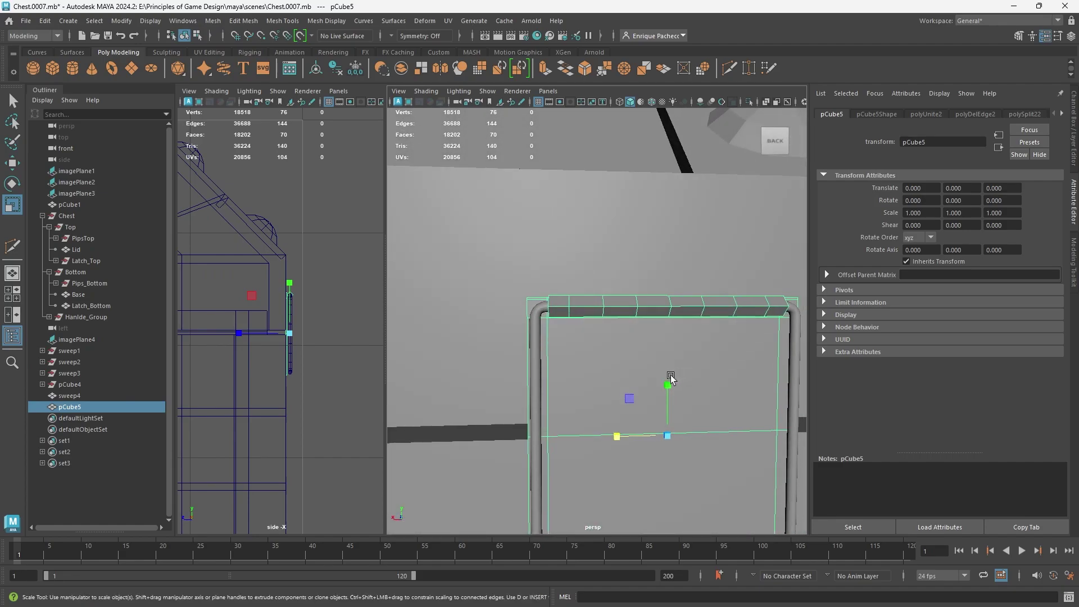
{"action": "mouse_move", "coordinate": [587, 327]}
{"action": "left_mouse_down", "text": "alt"}
{"action": "mouse_move", "coordinate": [623, 345]}
{"action": "mouse_move", "coordinate": [557, 347]}
{"action": "mouse_move", "coordinate": [570, 340]}
{"action": "left_mouse_up", "text": "alt"}
{"action": "key", "text": "3"}
{"action": "key", "text": "1"}
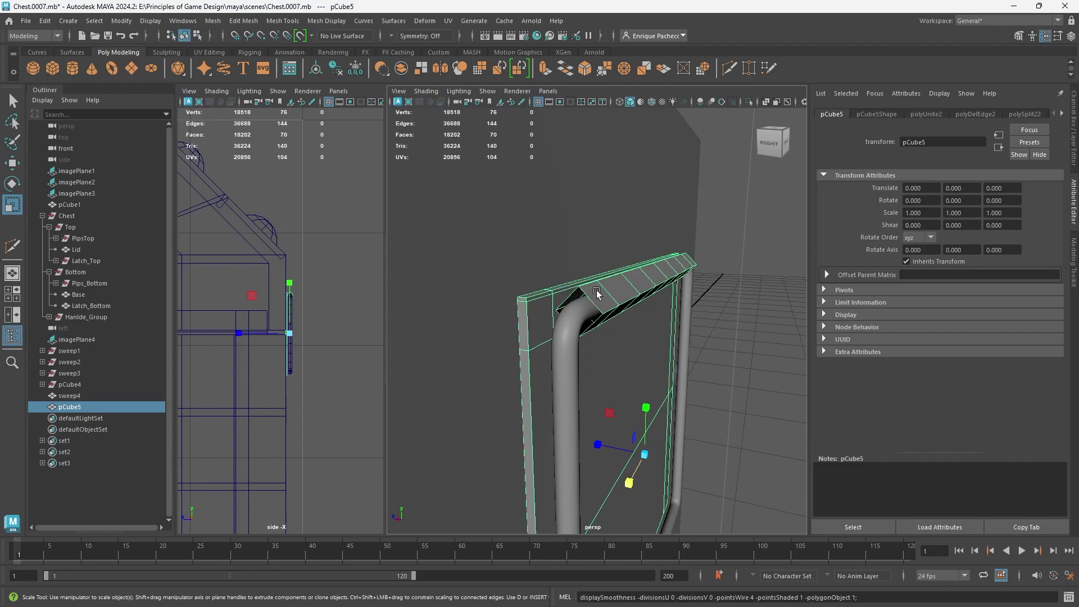
Step: Delete the two lengthwise face strips of the top bar that face the backing plate
{"action": "right_click_drag", "start_coordinate": [586, 294], "coordinate": [588, 257]}
{"action": "scroll", "coordinate": [573, 299], "scroll_direction": "up", "scroll_amount": 2}
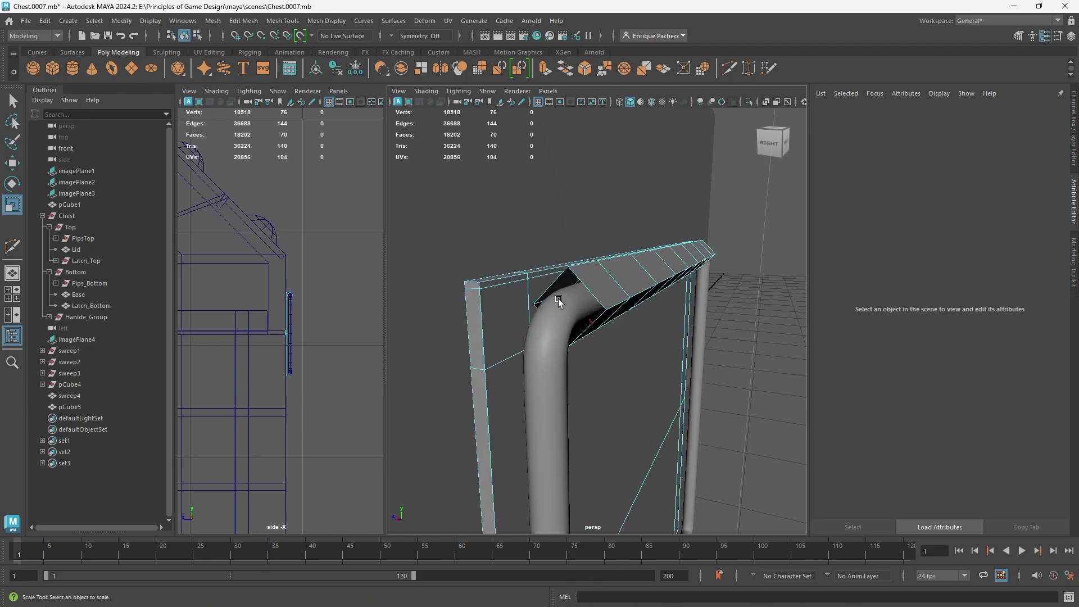
{"action": "left_click_drag", "start_coordinate": [557, 299], "coordinate": [594, 286], "text": "alt"}
{"action": "right_click_drag", "start_coordinate": [594, 285], "coordinate": [588, 319]}
{"action": "left_click_drag", "start_coordinate": [588, 288], "coordinate": [595, 335], "text": "alt"}
{"action": "left_click", "coordinate": [594, 336]}
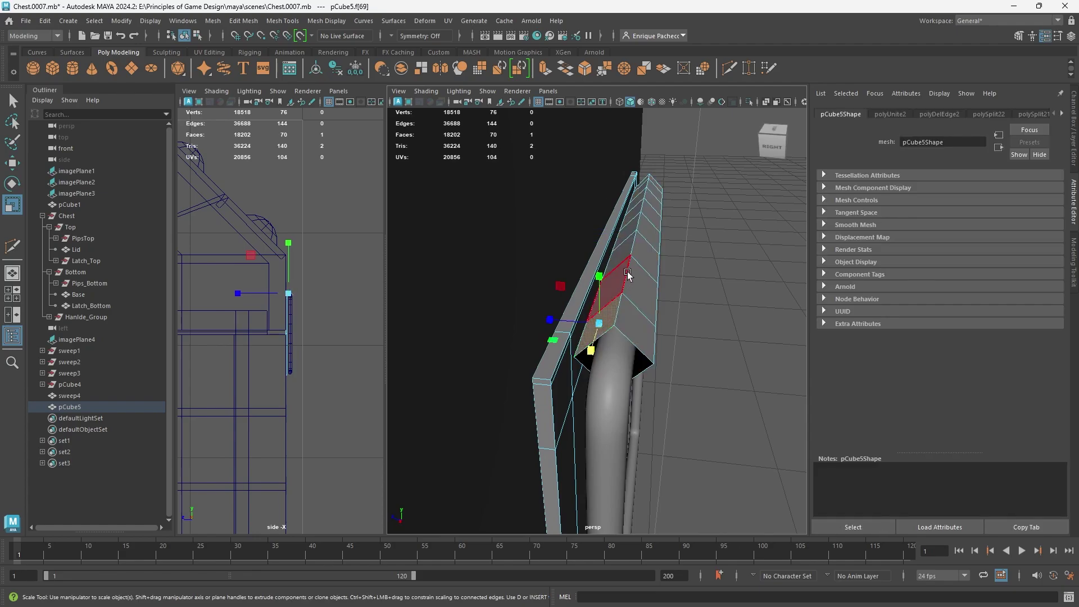
{"action": "double_click", "coordinate": [641, 183], "text": "shift"}
{"action": "key", "text": "Delete"}
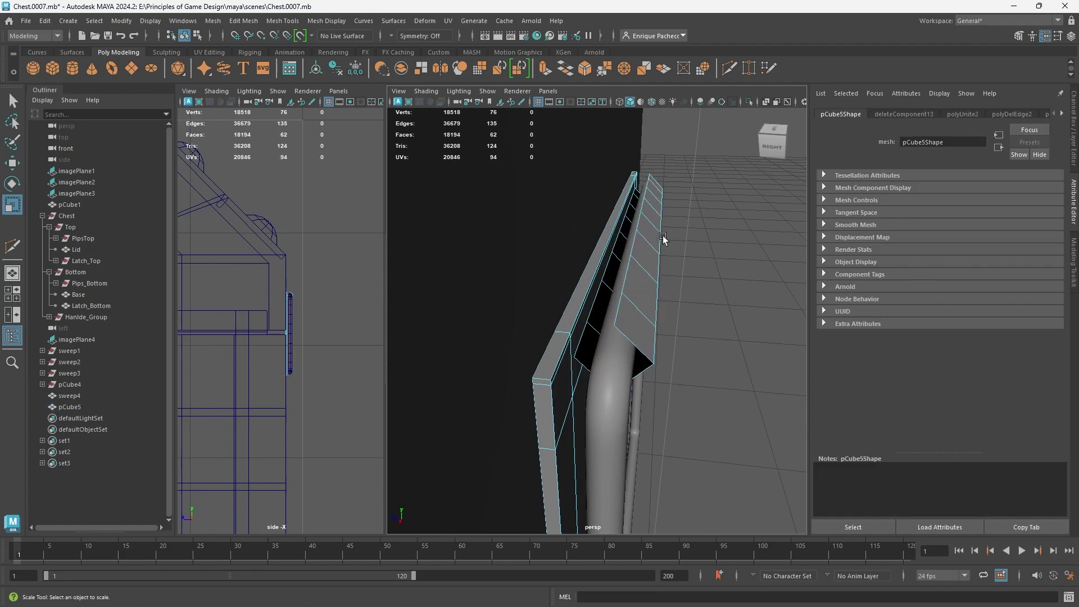
{"action": "left_click", "coordinate": [587, 344]}
{"action": "double_click", "coordinate": [640, 195], "text": "shift"}
{"action": "key", "text": "Delete"}
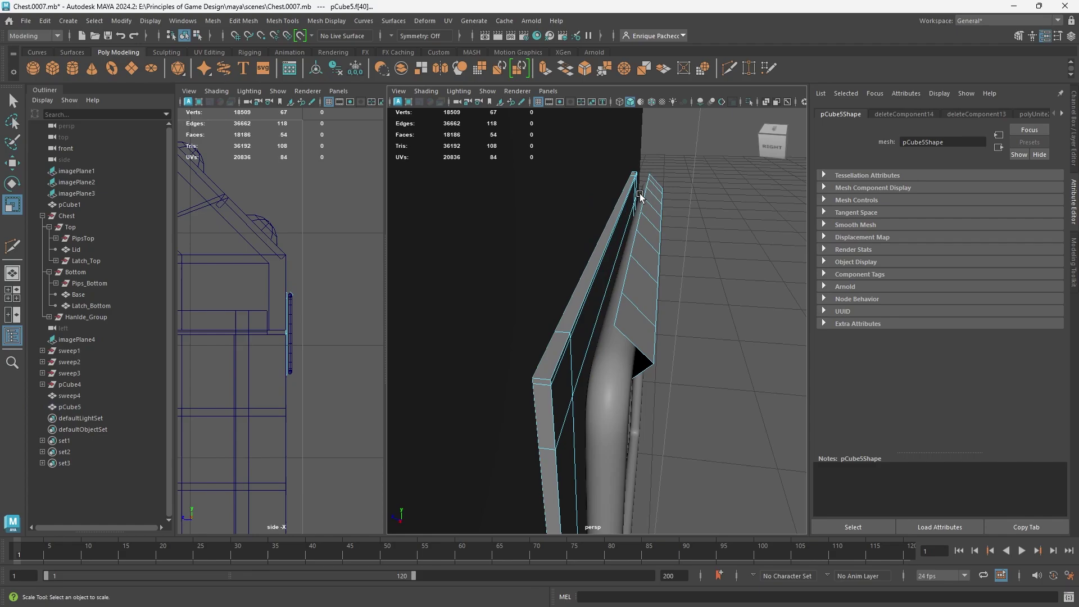
{"action": "key", "text": "4"}
{"action": "key", "text": "5"}
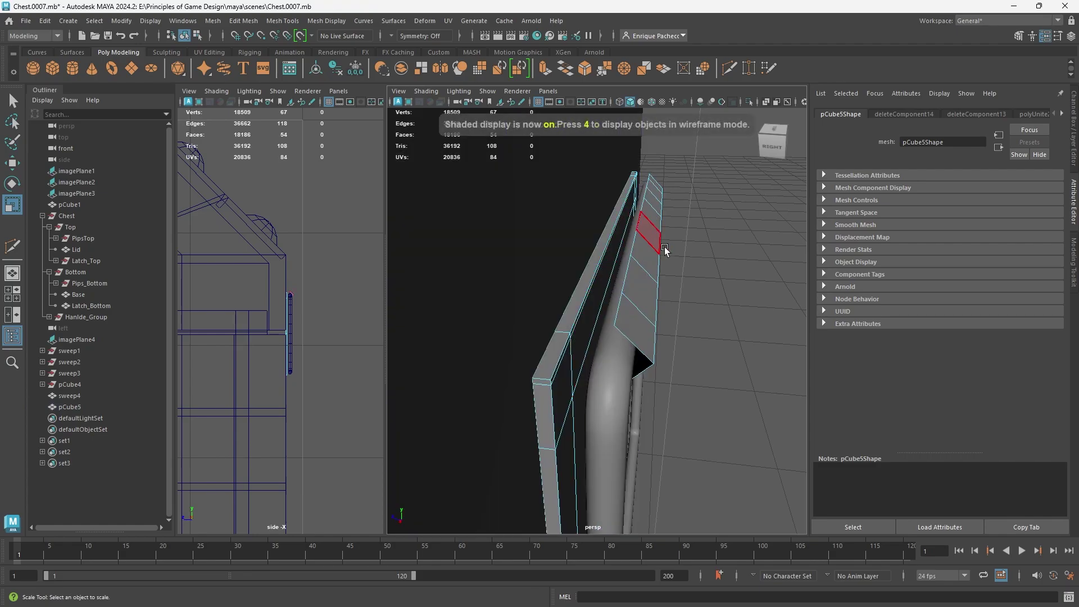
Step: Delete the crosswise edges that divide the top bar's remaining face strips
{"action": "key", "text": "f"}
{"action": "right_click", "coordinate": [602, 286]}
{"action": "right_click_drag", "start_coordinate": [603, 273], "coordinate": [602, 256]}
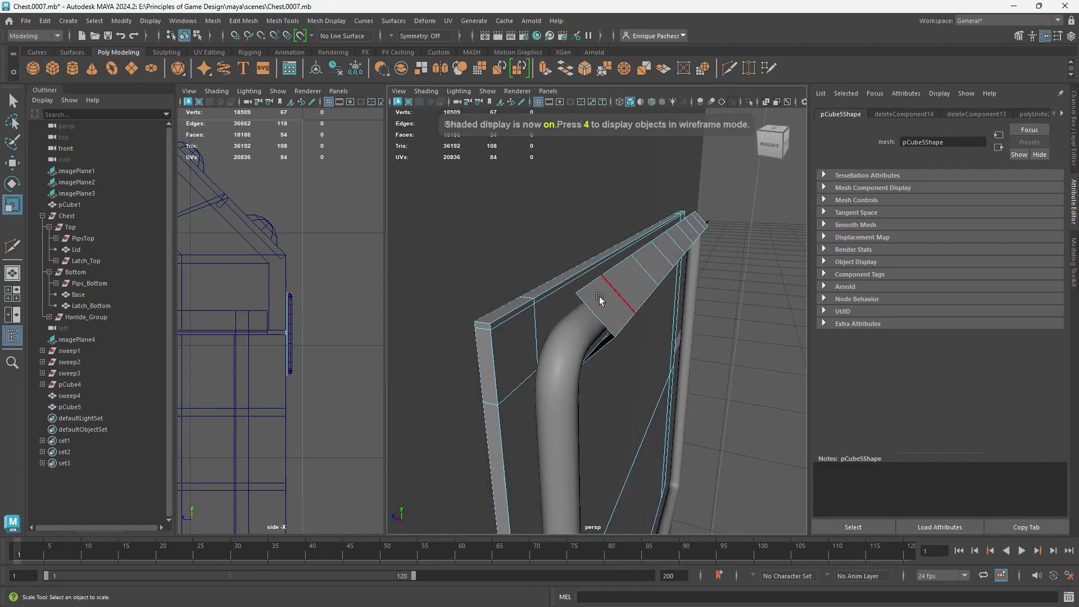
{"action": "left_click_drag", "start_coordinate": [599, 297], "coordinate": [501, 323], "text": "alt"}
{"action": "scroll", "coordinate": [600, 321], "scroll_direction": "down", "scroll_amount": 3}
{"action": "left_click_drag", "start_coordinate": [600, 323], "coordinate": [694, 292], "text": "alt"}
{"action": "left_click", "coordinate": [693, 300]}
{"action": "key", "text": "q"}
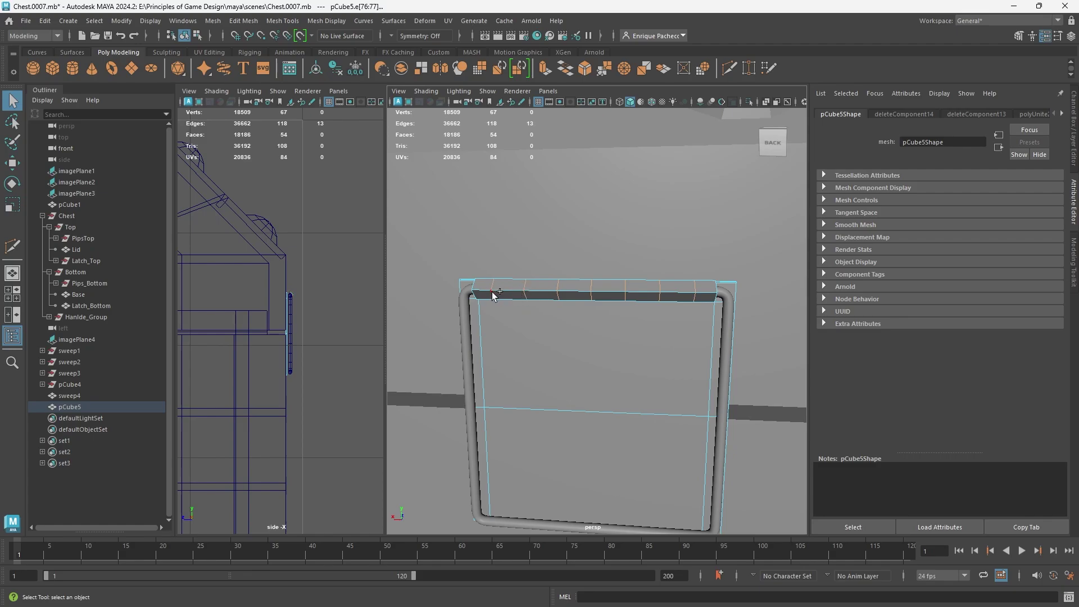
{"action": "key", "text": "Delete"}
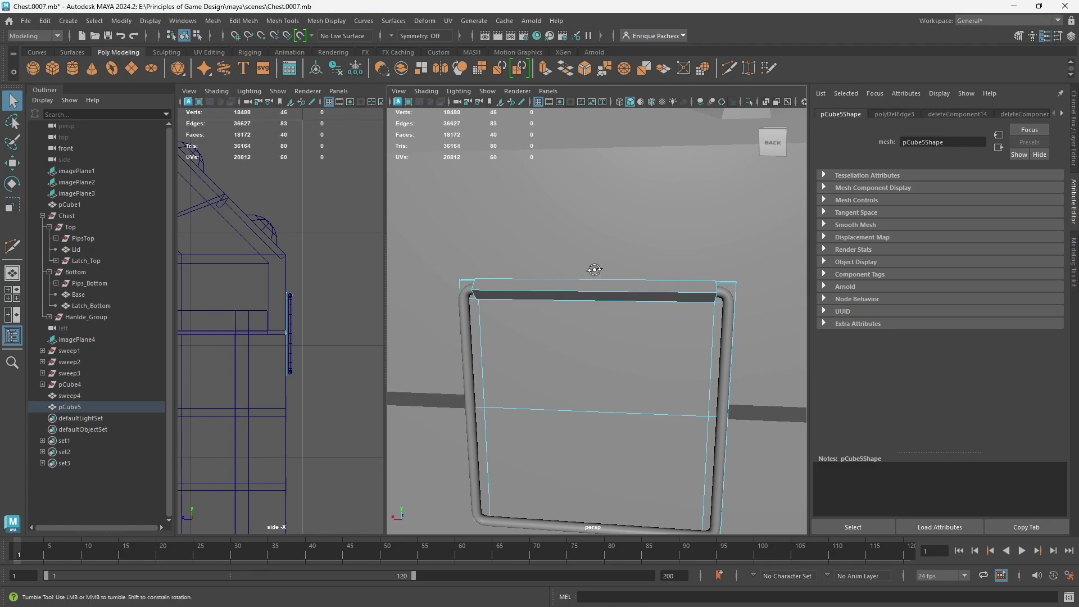
Step: Delete the backing plate's face directly behind the top bar
{"action": "left_click_drag", "start_coordinate": [558, 339], "coordinate": [591, 342], "text": "alt"}
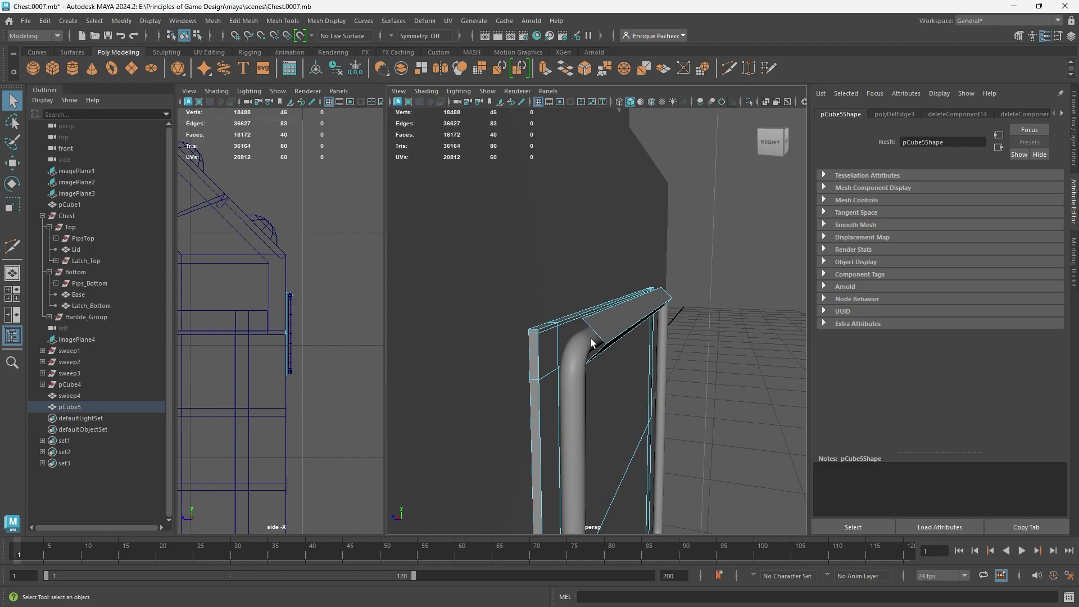
{"action": "right_click_drag", "start_coordinate": [616, 287], "coordinate": [551, 292]}
{"action": "left_click_drag", "start_coordinate": [608, 343], "coordinate": [586, 355], "text": "alt"}
{"action": "right_click_drag", "start_coordinate": [517, 361], "coordinate": [514, 322]}
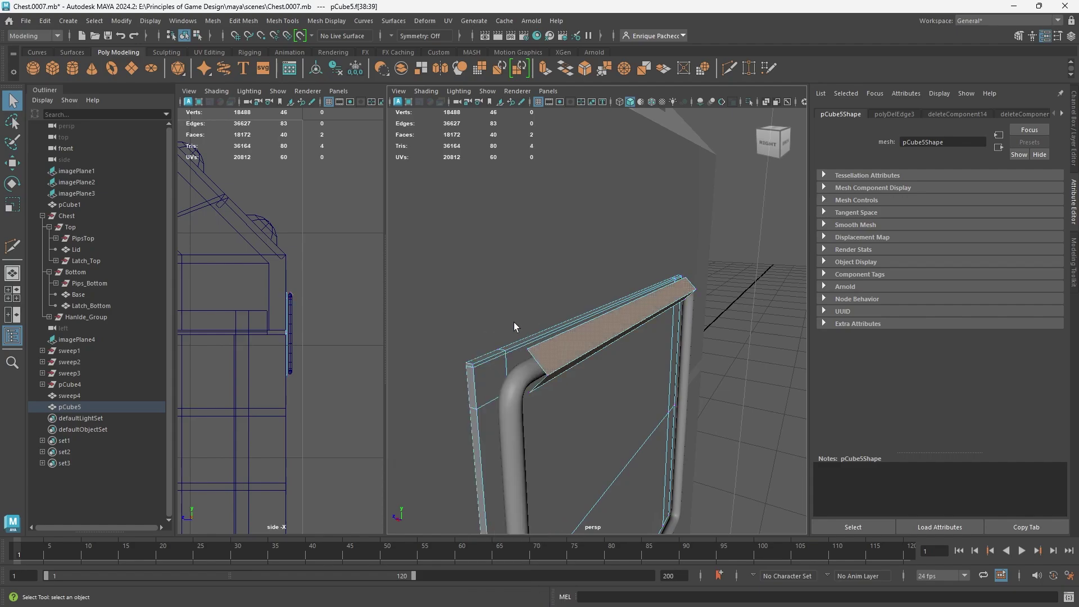
{"action": "left_click", "coordinate": [590, 334]}
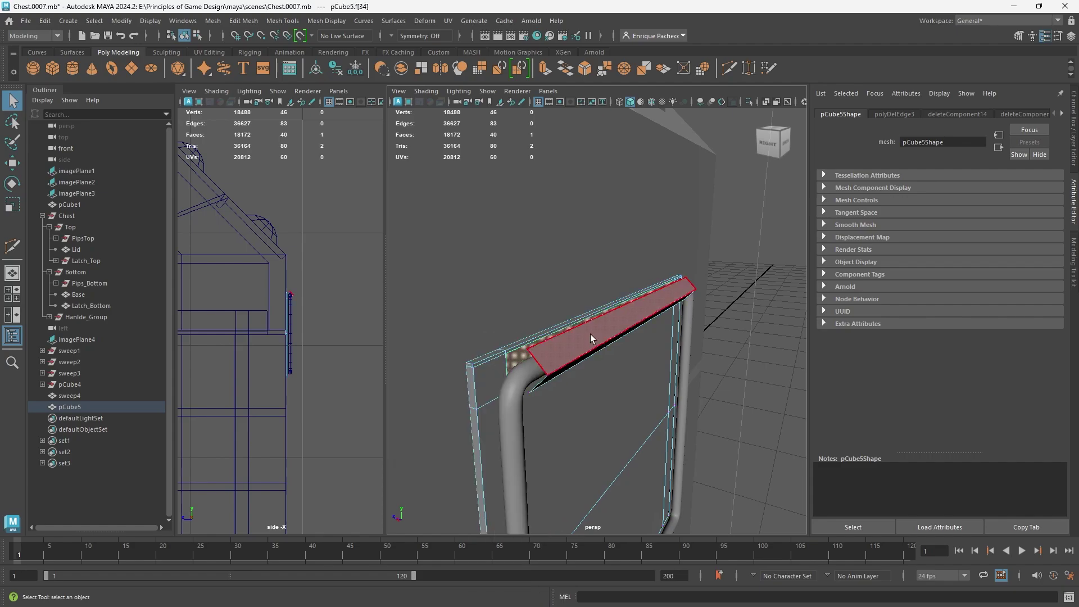
{"action": "key", "text": "Delete"}
Step: Bridge the upper edge of the plate's opening to the top bar's upper edge
{"action": "left_click_drag", "start_coordinate": [564, 342], "coordinate": [562, 385], "text": "alt"}
{"action": "left_click", "coordinate": [493, 324]}
{"action": "right_click_drag", "start_coordinate": [562, 385], "coordinate": [574, 374]}
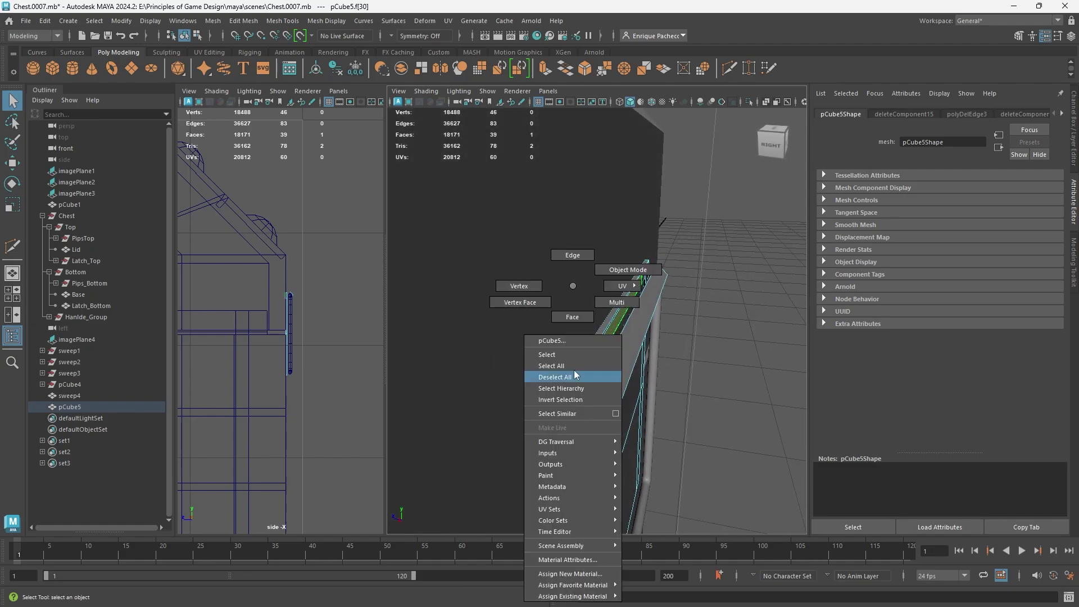
{"action": "right_click_drag", "start_coordinate": [567, 259], "coordinate": [570, 256]}
{"action": "double_click", "coordinate": [588, 365]}
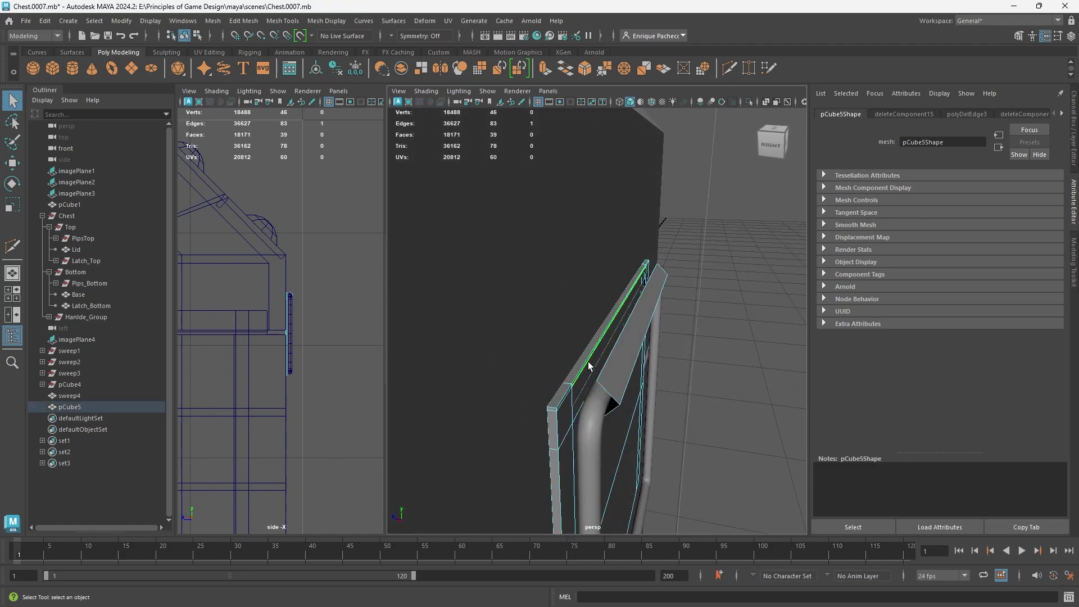
{"action": "left_click", "coordinate": [566, 67]}
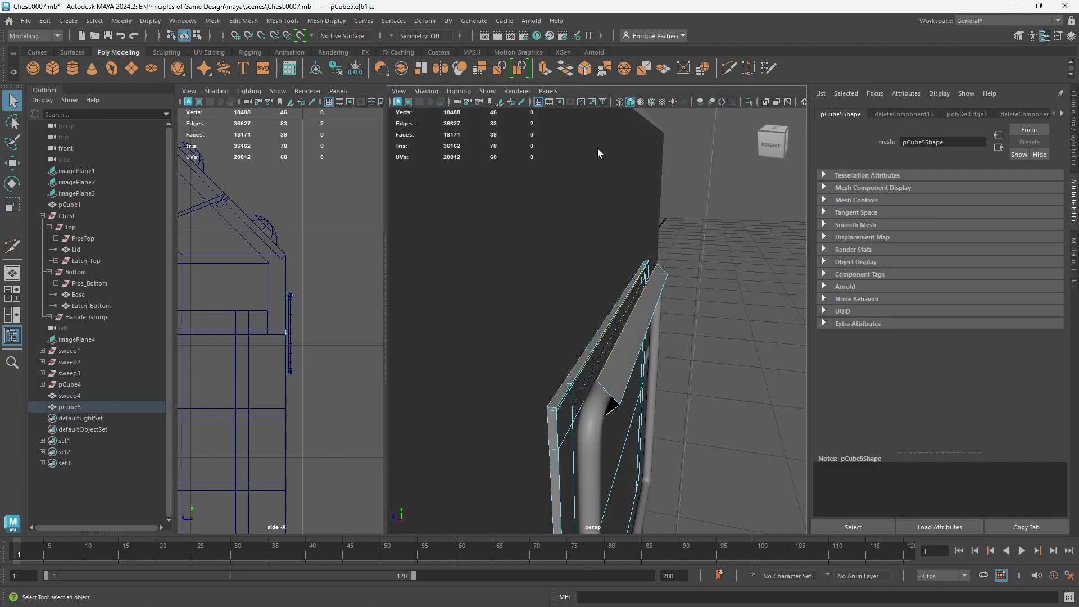
Step: Bridge the lower edge of the plate's opening to the top bar's lower edge
{"action": "left_click_drag", "start_coordinate": [613, 332], "coordinate": [571, 258], "text": "alt"}
{"action": "double_click", "coordinate": [564, 270]}
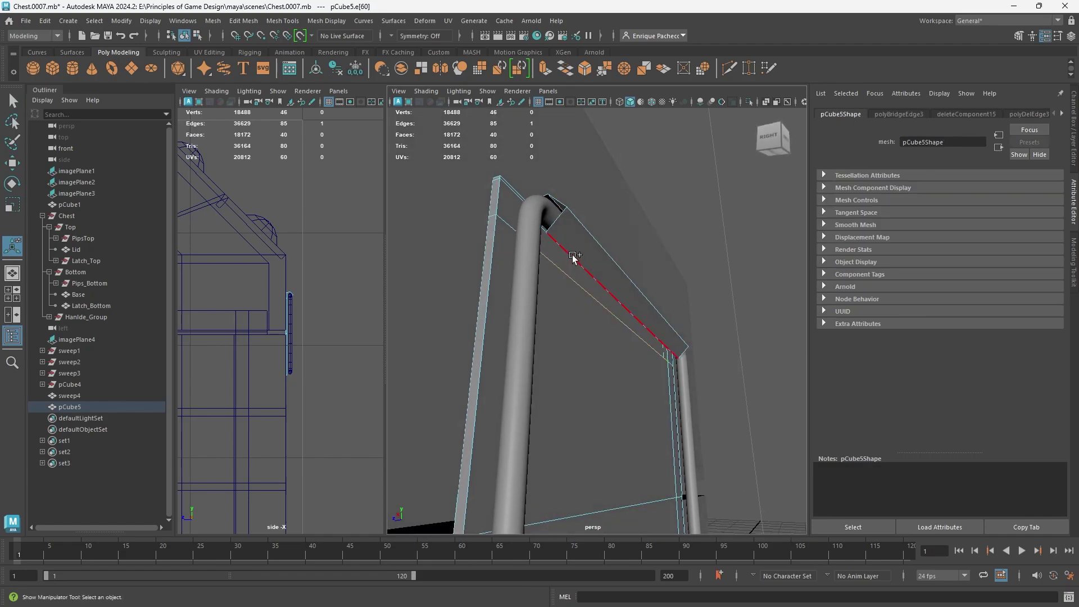
{"action": "left_click", "coordinate": [566, 67]}
{"action": "left_click_drag", "start_coordinate": [573, 212], "coordinate": [357, 259], "text": "alt"}
{"action": "key", "text": "f"}
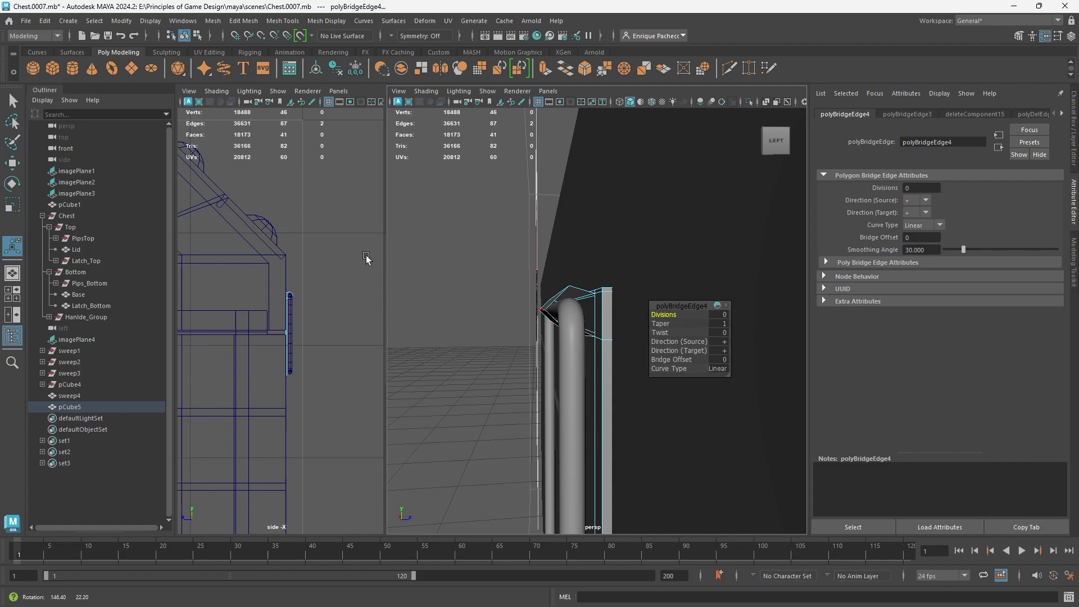
Step: Preview the joined plate and bar mesh smoothed, and isolate it in the perspective view
{"action": "key", "text": "3"}
{"action": "left_click_drag", "start_coordinate": [502, 342], "coordinate": [557, 368], "text": "alt"}
{"action": "scroll", "coordinate": [583, 367], "scroll_direction": "up", "scroll_amount": 4}
{"action": "left_click", "coordinate": [559, 356]}
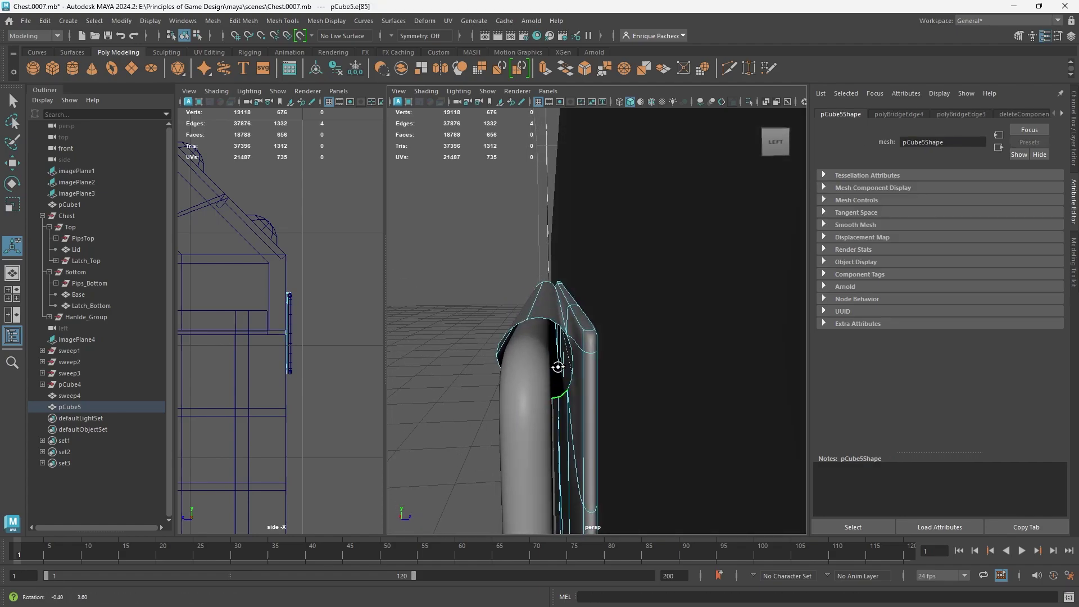
{"action": "right_click_drag", "start_coordinate": [581, 343], "coordinate": [624, 261]}
{"action": "key", "text": "ctrl+1"}
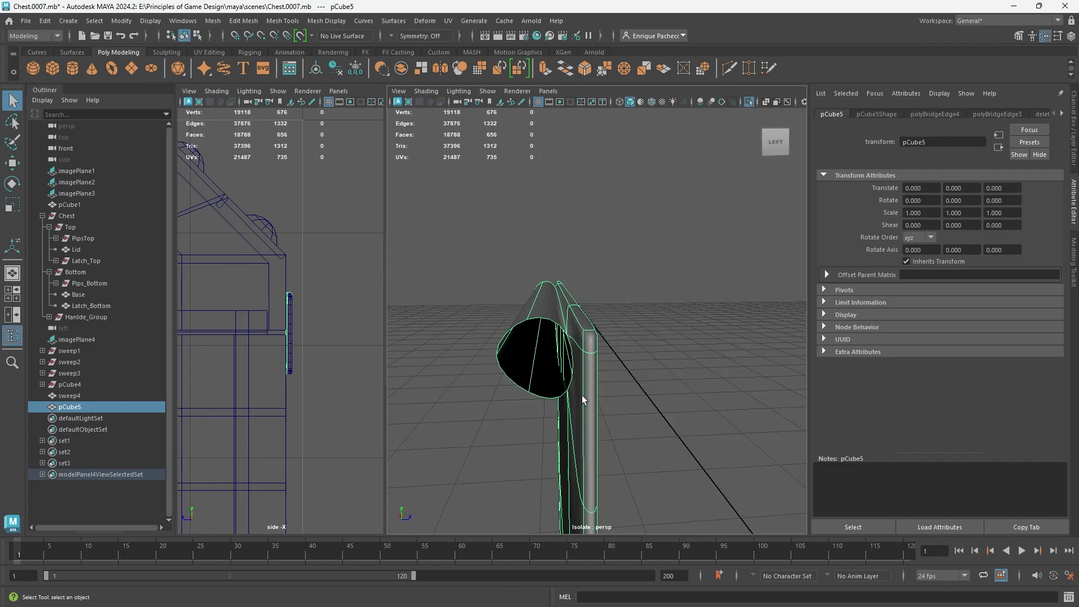
{"action": "left_click_drag", "start_coordinate": [582, 396], "coordinate": [617, 368], "text": "alt"}
{"action": "key", "text": "1"}
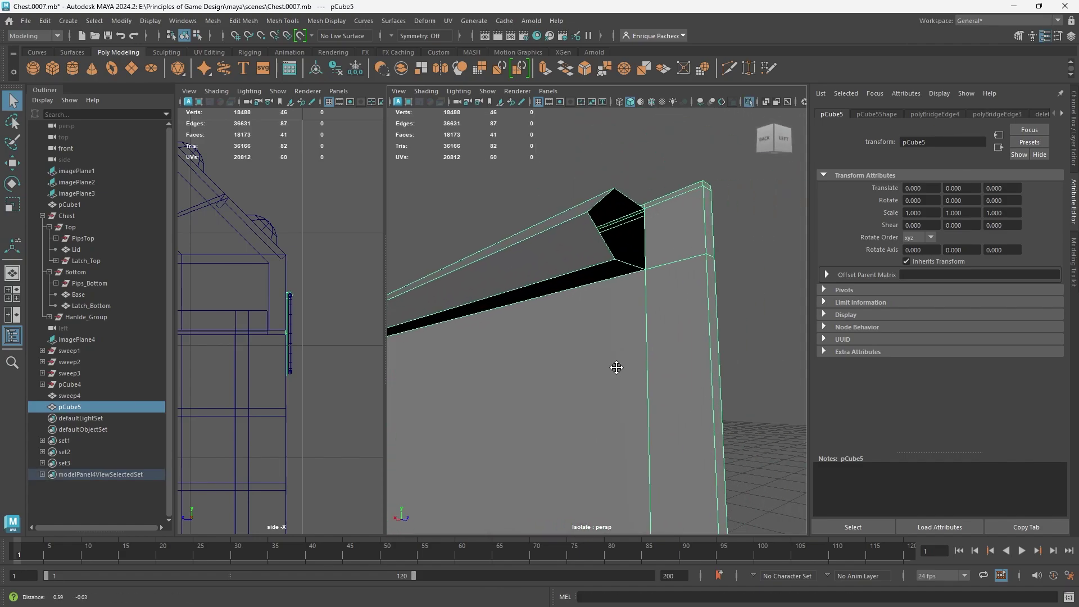
Step: Insert two vertical edge loops tightly on either side of the plate edge at the bar's open end, and check them smoothed
{"action": "left_click", "coordinate": [731, 73]}
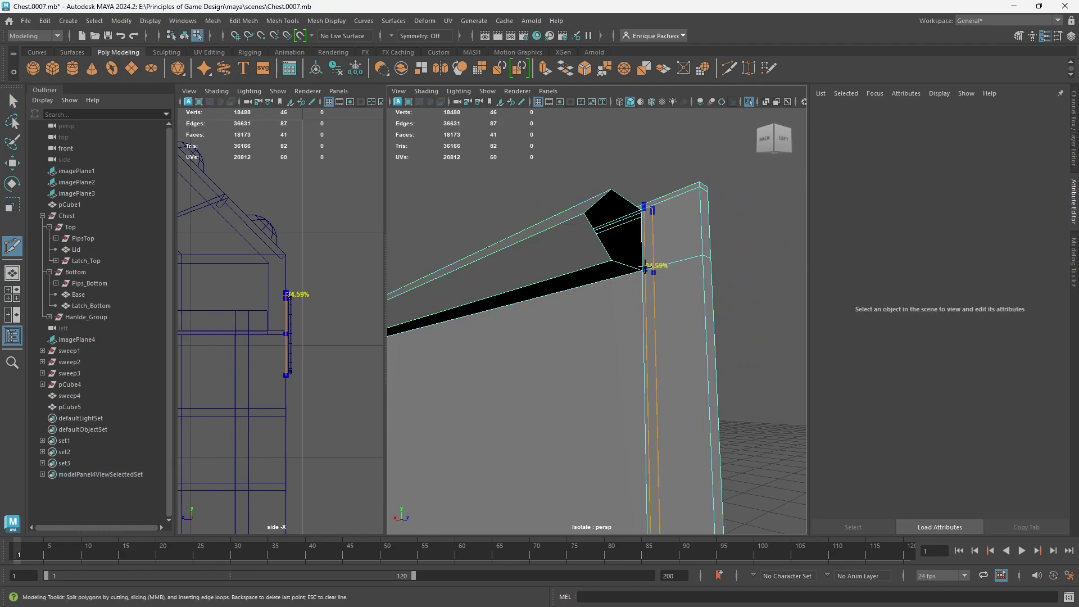
{"action": "left_click", "coordinate": [646, 271], "text": "ctrl"}
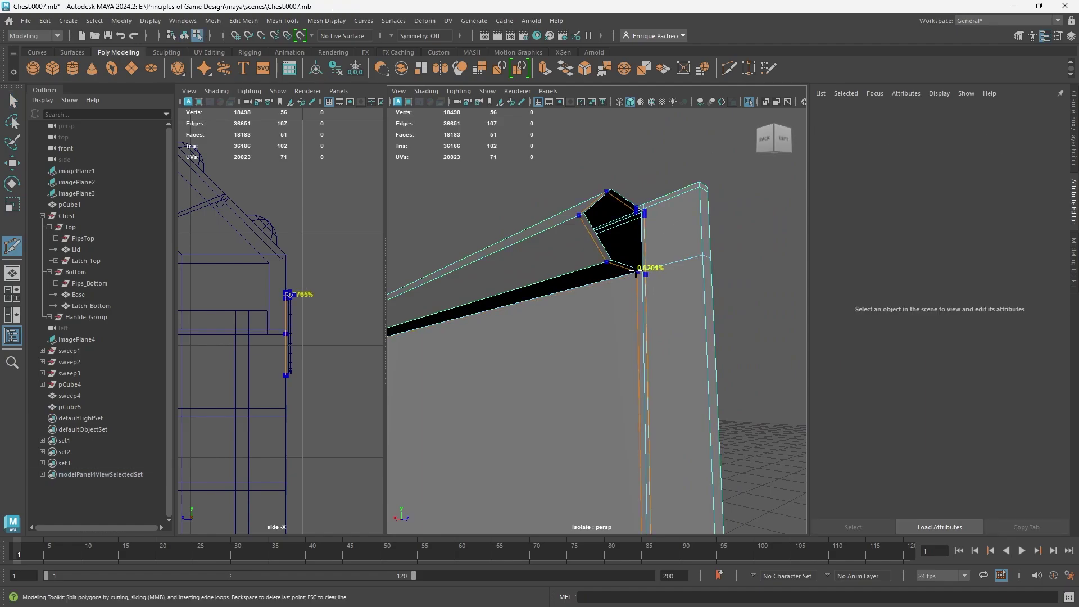
{"action": "left_click", "coordinate": [636, 272], "text": "ctrl"}
{"action": "key", "text": "3"}
{"action": "left_click_drag", "start_coordinate": [656, 227], "coordinate": [647, 262], "text": "alt"}
{"action": "key", "text": "1"}
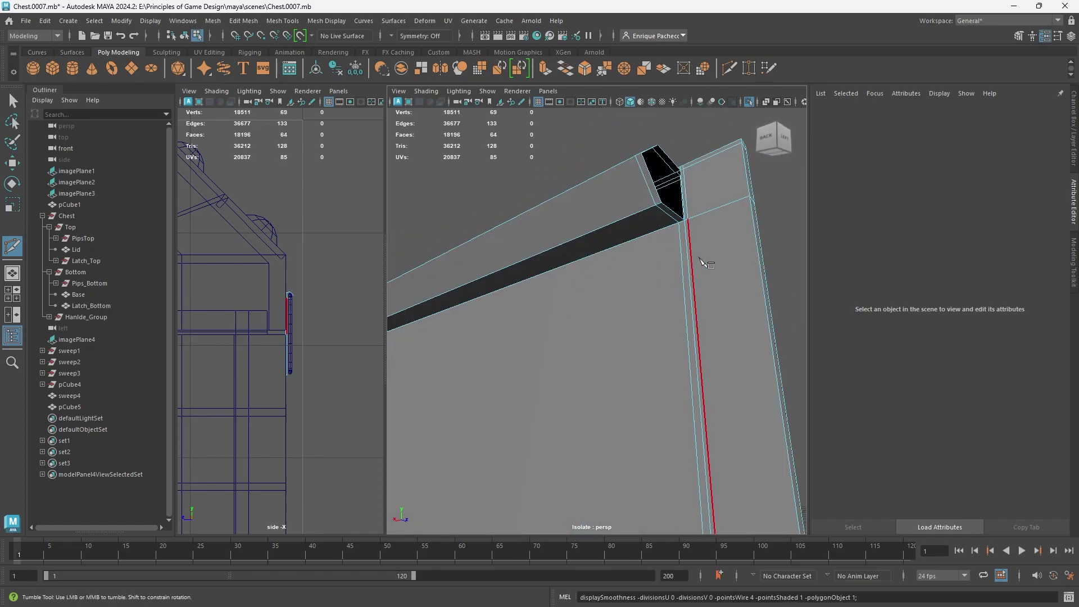
Step: Insert a vertical edge loop through the middle of the bar and plate and another near the bar's end, and inspect the smoothed result
{"action": "left_click", "coordinate": [655, 205]}
{"action": "key", "text": "Escape"}
{"action": "scroll", "coordinate": [549, 266], "scroll_direction": "down", "scroll_amount": 8}
{"action": "left_click_drag", "start_coordinate": [549, 270], "coordinate": [610, 303], "text": "alt"}
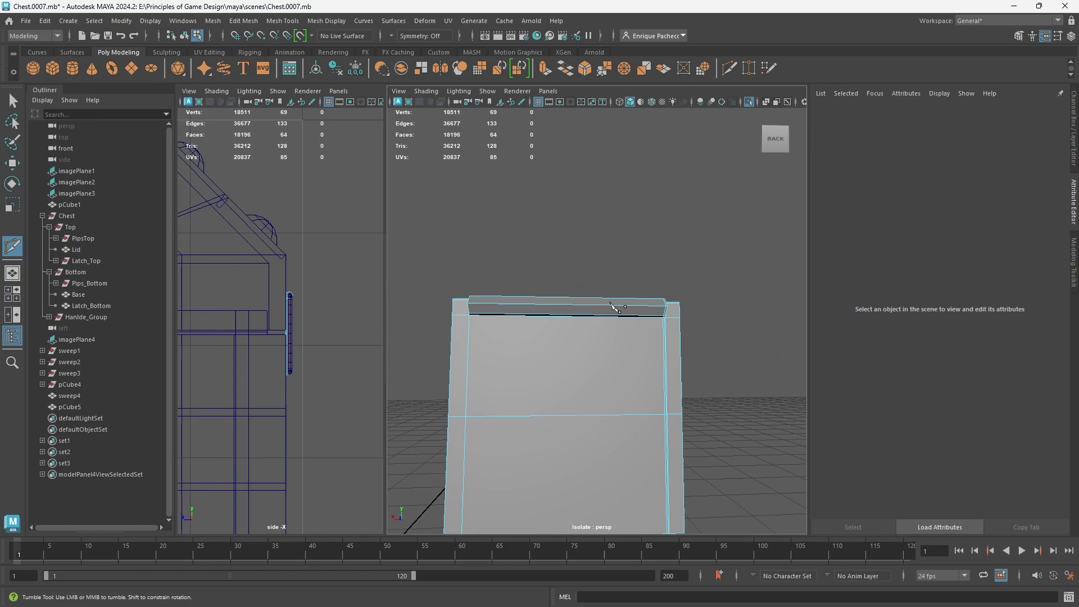
{"action": "left_click", "coordinate": [580, 308], "text": "ctrl"}
{"action": "left_click", "coordinate": [645, 304], "text": "ctrl"}
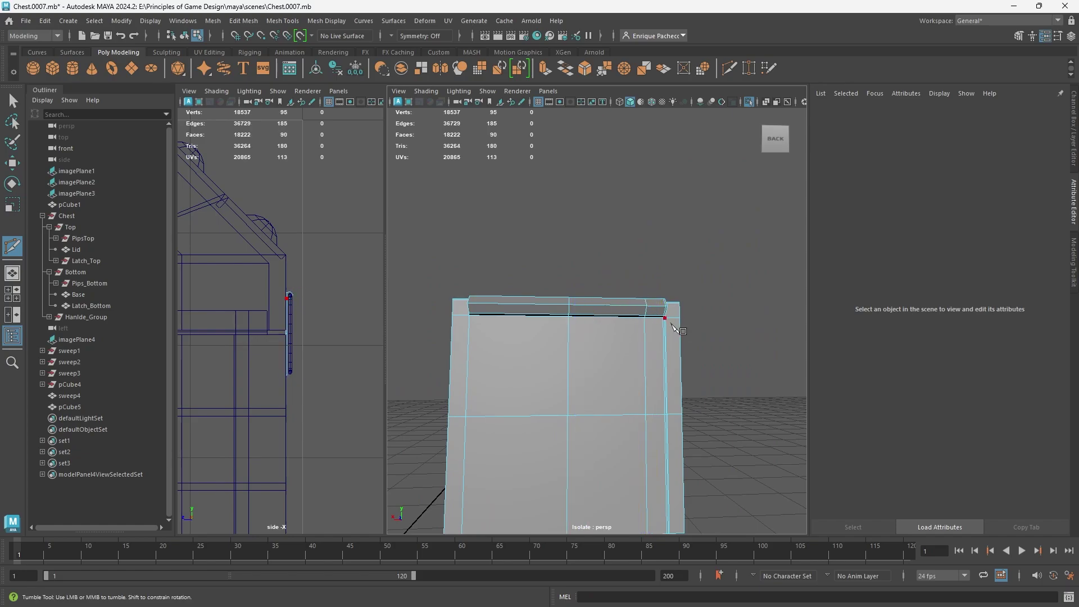
{"action": "key", "text": "3"}
{"action": "left_click_drag", "start_coordinate": [684, 339], "coordinate": [633, 345], "text": "alt"}
{"action": "scroll", "coordinate": [635, 332], "scroll_direction": "up", "scroll_amount": 6}
{"action": "middle_click_drag", "start_coordinate": [640, 333], "coordinate": [600, 362], "text": "alt"}
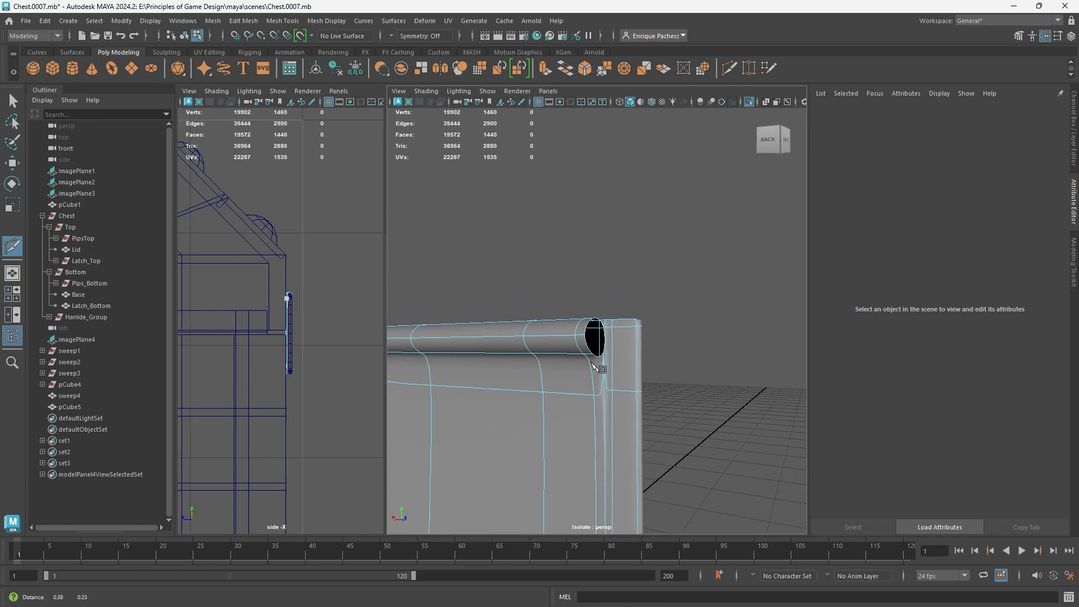
{"action": "scroll", "coordinate": [600, 363], "scroll_direction": "down", "scroll_amount": 4}
{"action": "left_click_drag", "start_coordinate": [600, 362], "coordinate": [559, 416], "text": "alt"}
{"action": "scroll", "coordinate": [589, 379], "scroll_direction": "up", "scroll_amount": 4}
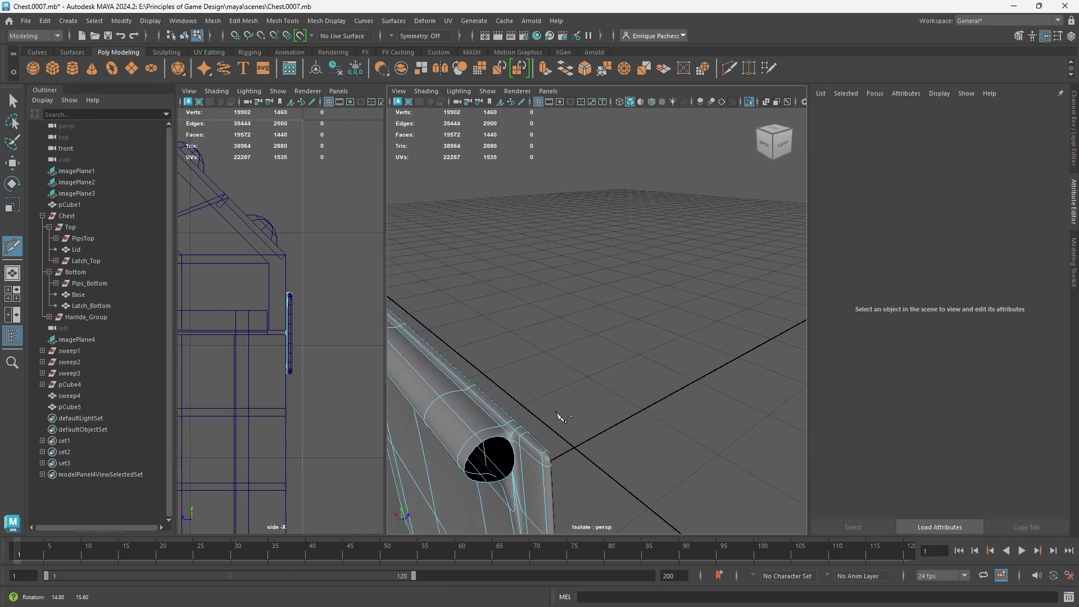
Step: Fill the hole at the top bar's open end and inspect the capped end smoothed
{"action": "key", "text": "1"}
{"action": "left_click_drag", "start_coordinate": [511, 448], "coordinate": [562, 278], "text": "alt"}
{"action": "key", "text": "q"}
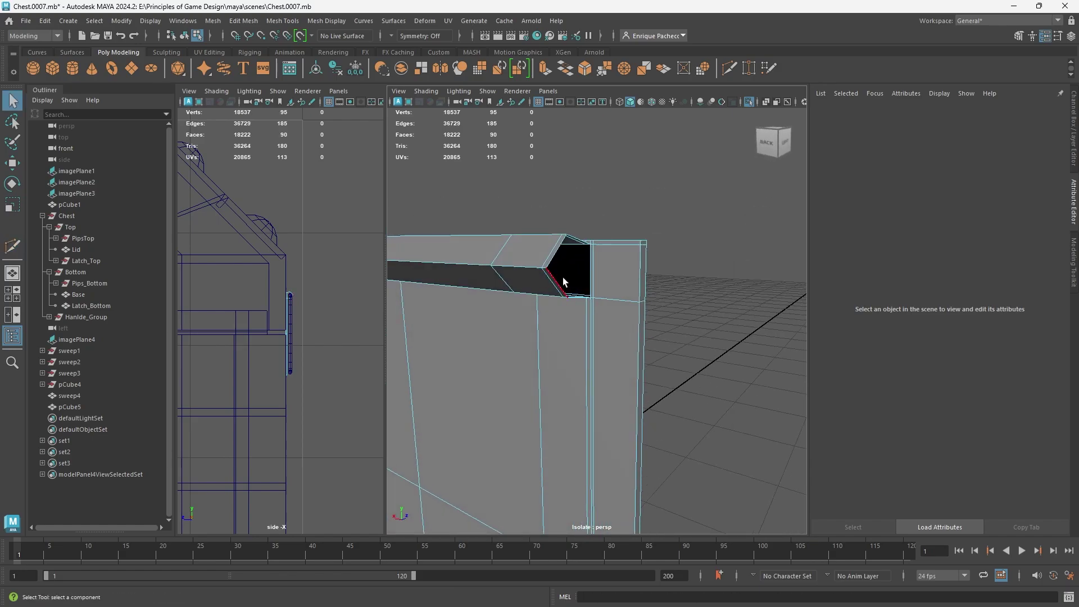
{"action": "right_click", "coordinate": [578, 262]}
{"action": "double_click", "coordinate": [585, 262]}
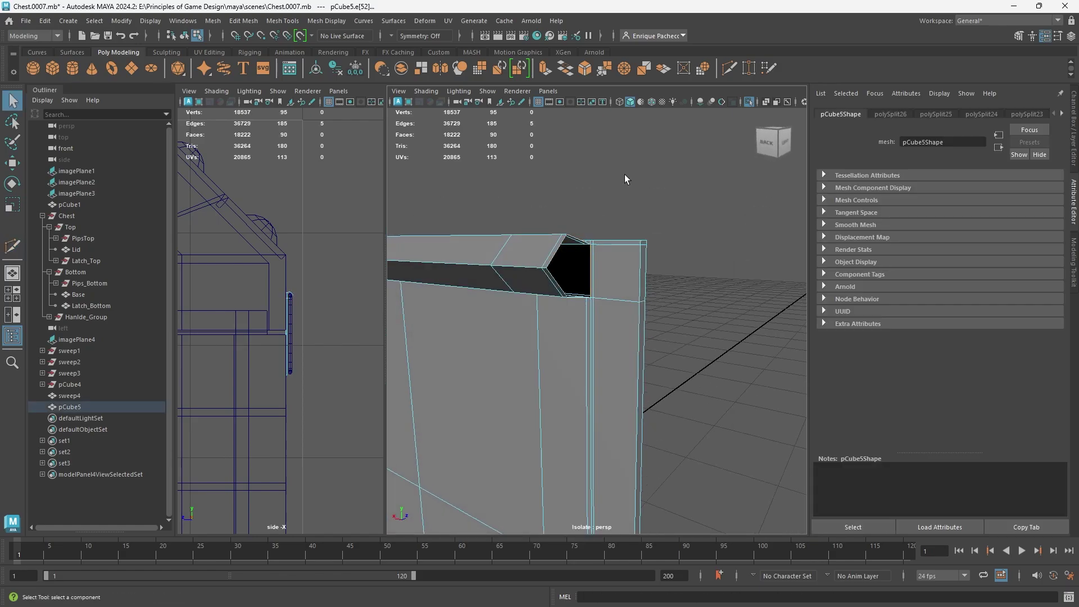
{"action": "left_click", "coordinate": [584, 68]}
{"action": "key", "text": "3"}
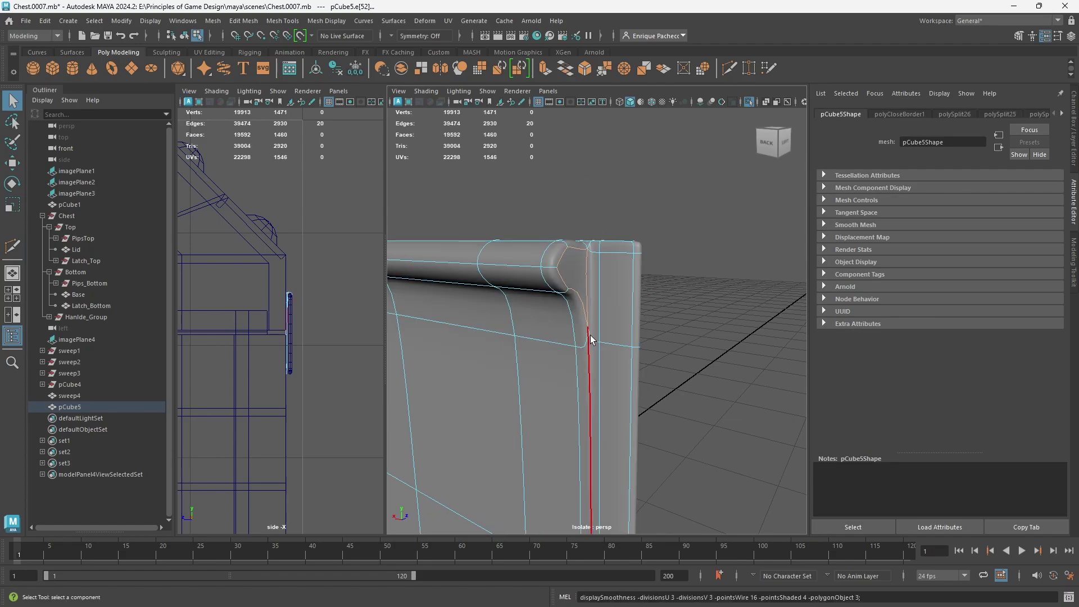
{"action": "mouse_move", "coordinate": [590, 336]}
{"action": "left_mouse_down", "text": "alt"}
{"action": "mouse_move", "coordinate": [594, 355]}
{"action": "mouse_move", "coordinate": [574, 341]}
{"action": "left_mouse_up", "text": "alt"}
{"action": "scroll", "coordinate": [577, 326], "scroll_direction": "up", "scroll_amount": 3}
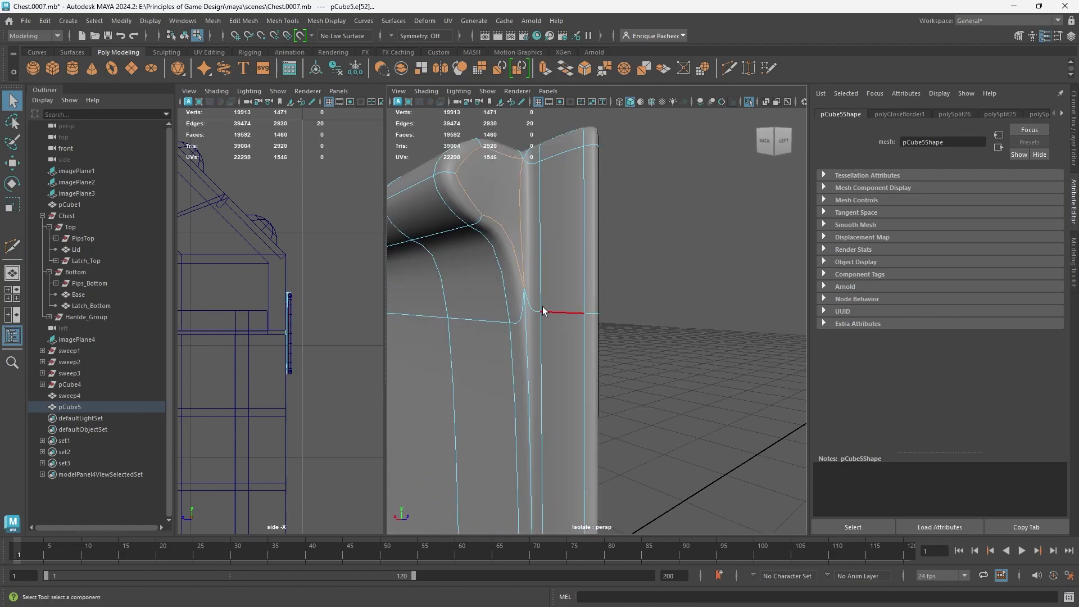
{"action": "middle_click_drag", "start_coordinate": [544, 311], "coordinate": [562, 360], "text": "alt"}
Step: Insert a horizontal edge loop across the backing plate just below the top bar and check it smoothed
{"action": "key", "text": "1"}
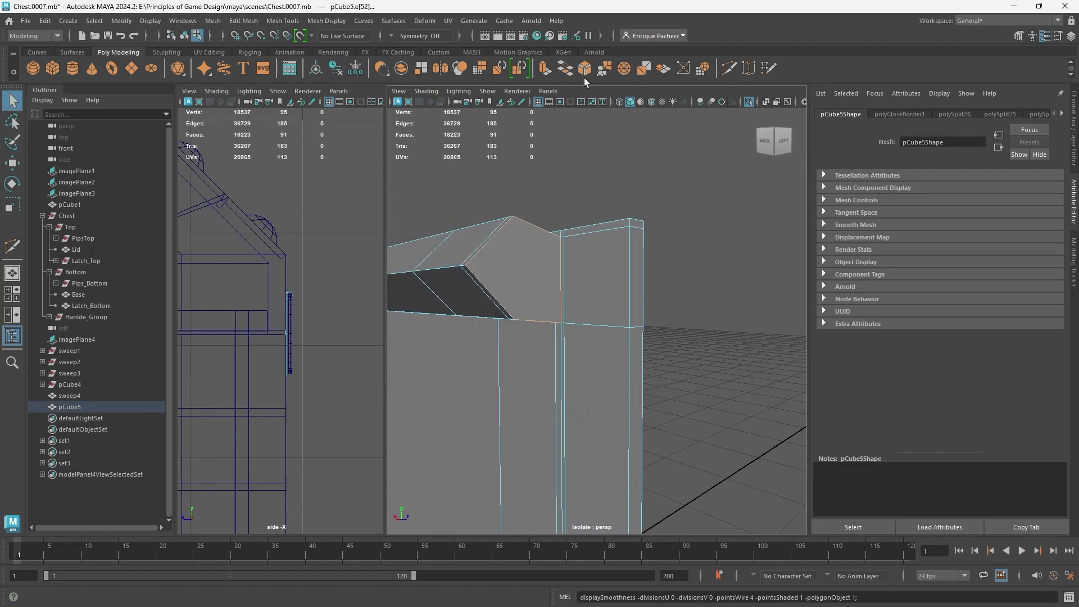
{"action": "left_click", "coordinate": [729, 68]}
{"action": "left_click", "coordinate": [559, 322]}
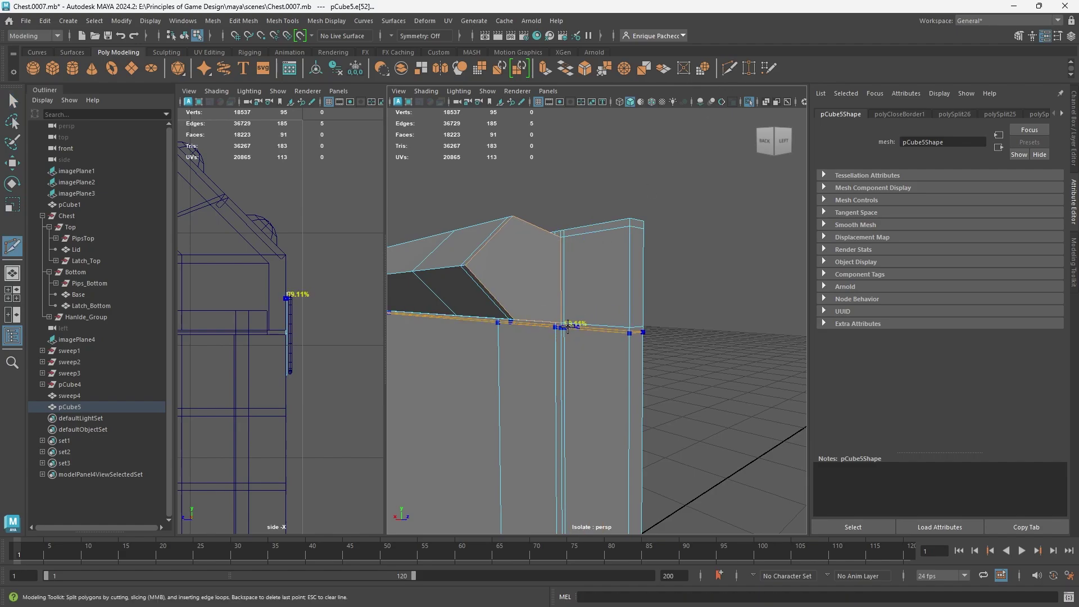
{"action": "key", "text": "Return"}
{"action": "key", "text": "3"}
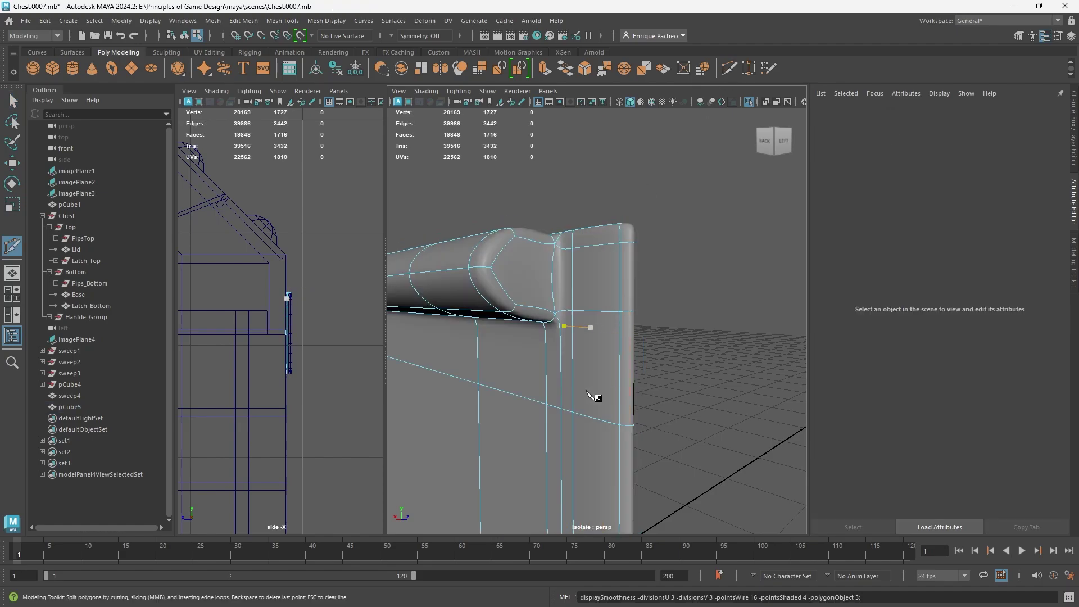
{"action": "mouse_move", "coordinate": [587, 398]}
{"action": "left_mouse_down", "text": "alt"}
{"action": "mouse_move", "coordinate": [656, 378]}
{"action": "mouse_move", "coordinate": [561, 399]}
{"action": "mouse_move", "coordinate": [579, 396]}
{"action": "left_mouse_up", "text": "alt"}
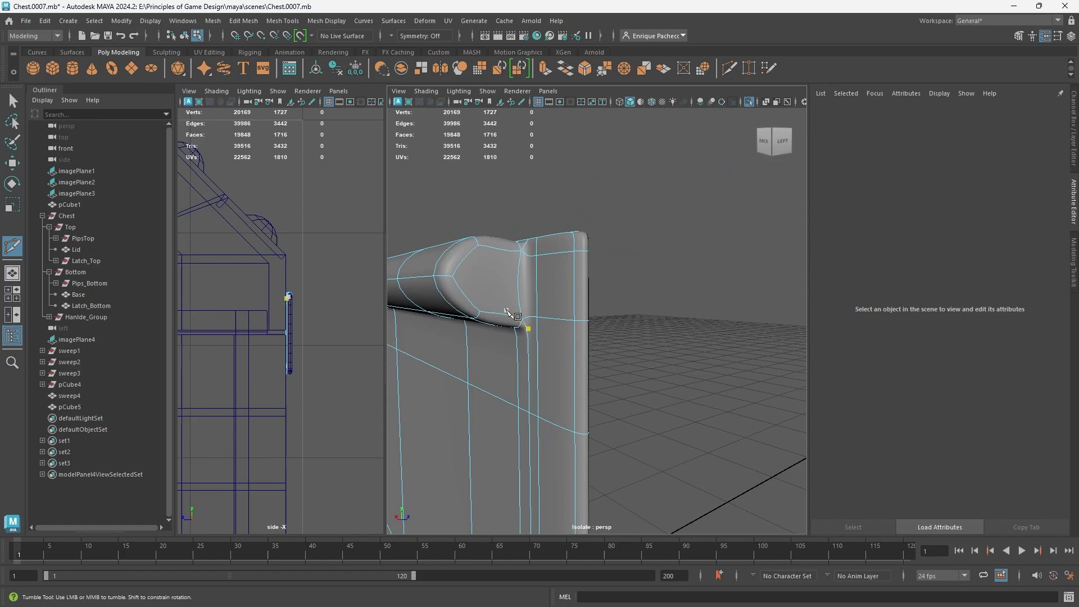
{"action": "key", "text": "1"}
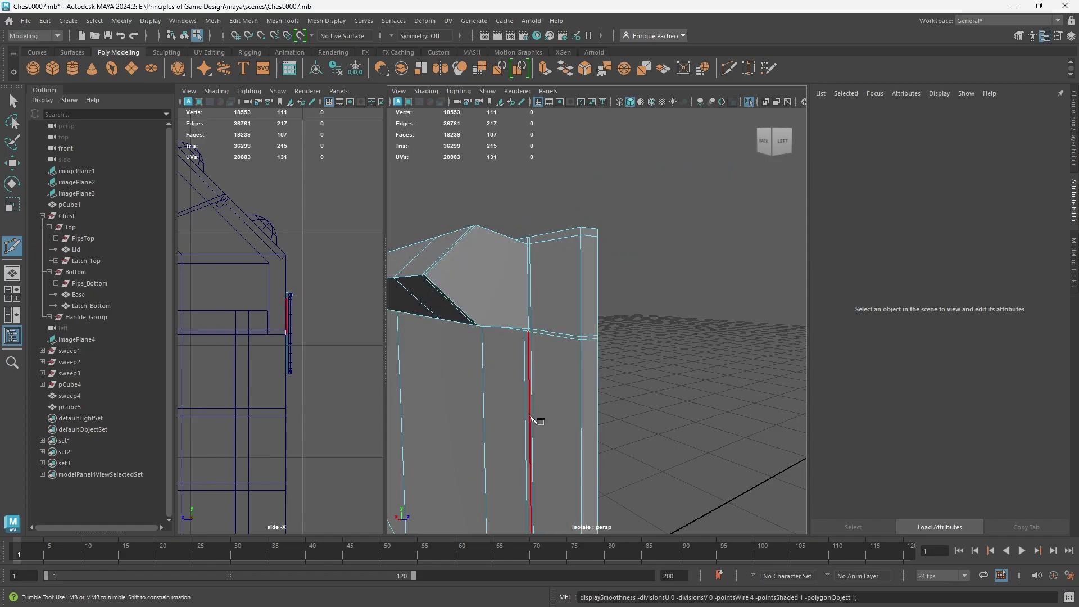
Step: Insert another horizontal edge loop across the backing plate, slightly lower below the top bar, and check it smoothed
{"action": "scroll", "coordinate": [579, 336], "scroll_direction": "down", "scroll_amount": 5}
{"action": "left_click", "coordinate": [579, 336]}
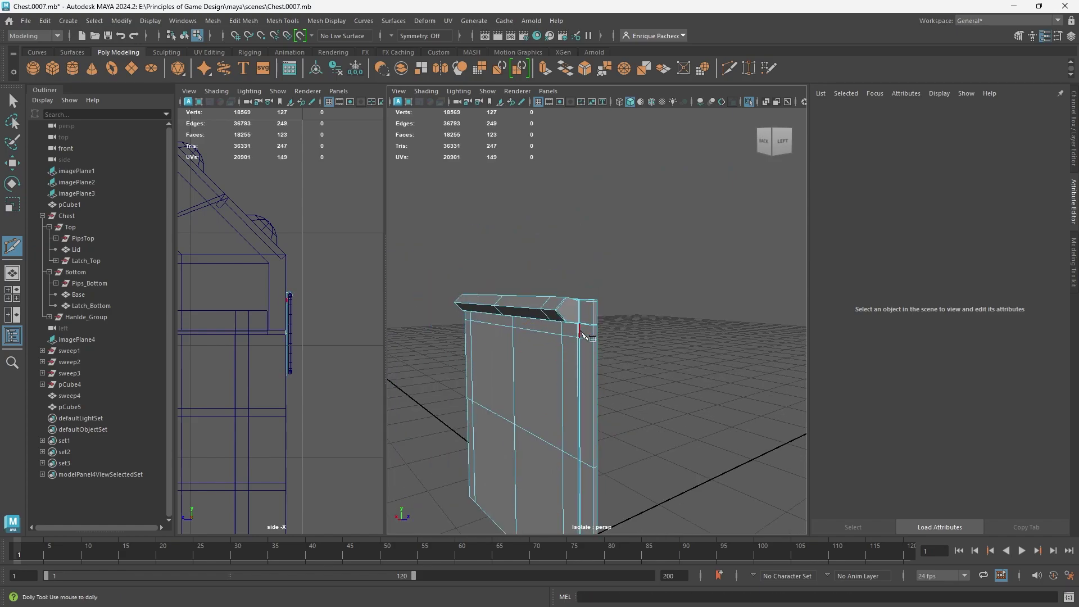
{"action": "key", "text": "3"}
{"action": "scroll", "coordinate": [581, 343], "scroll_direction": "up", "scroll_amount": 3}
{"action": "scroll", "coordinate": [582, 344], "scroll_direction": "up", "scroll_amount": 2}
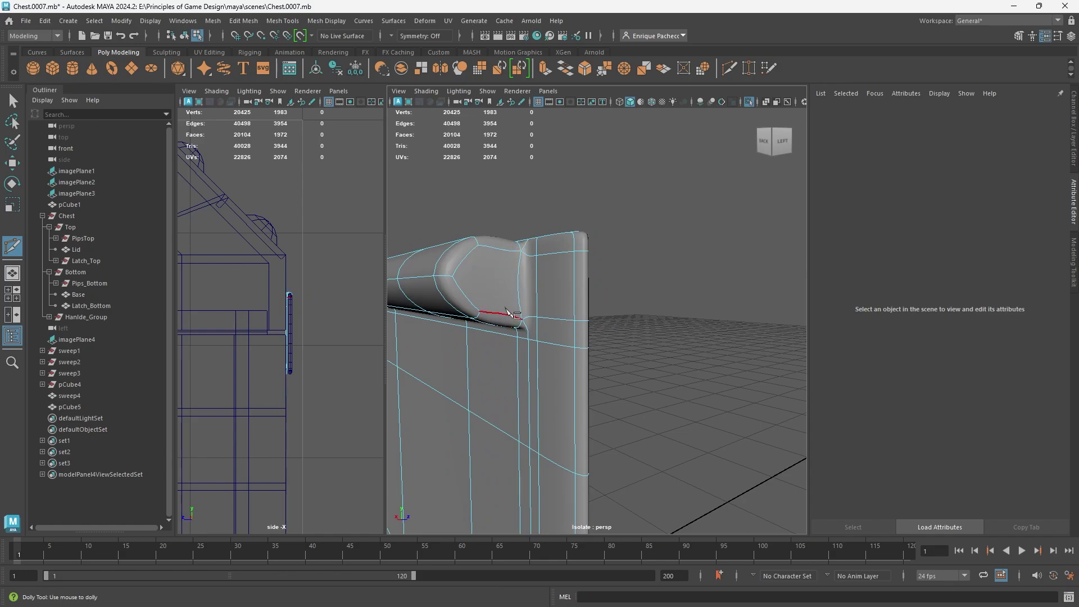
{"action": "key", "text": "q"}
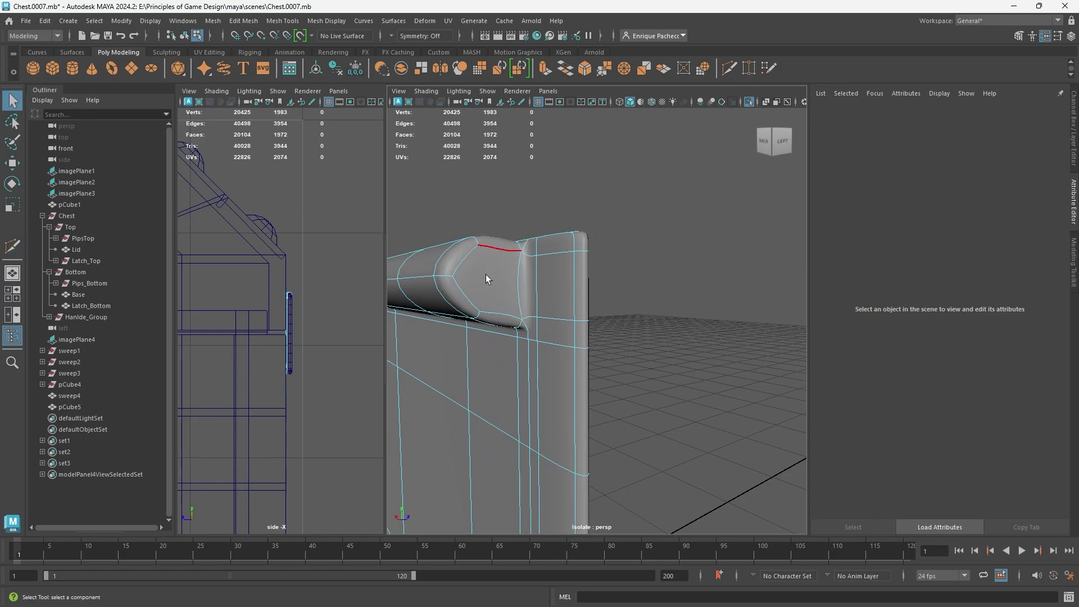
{"action": "key", "text": "1"}
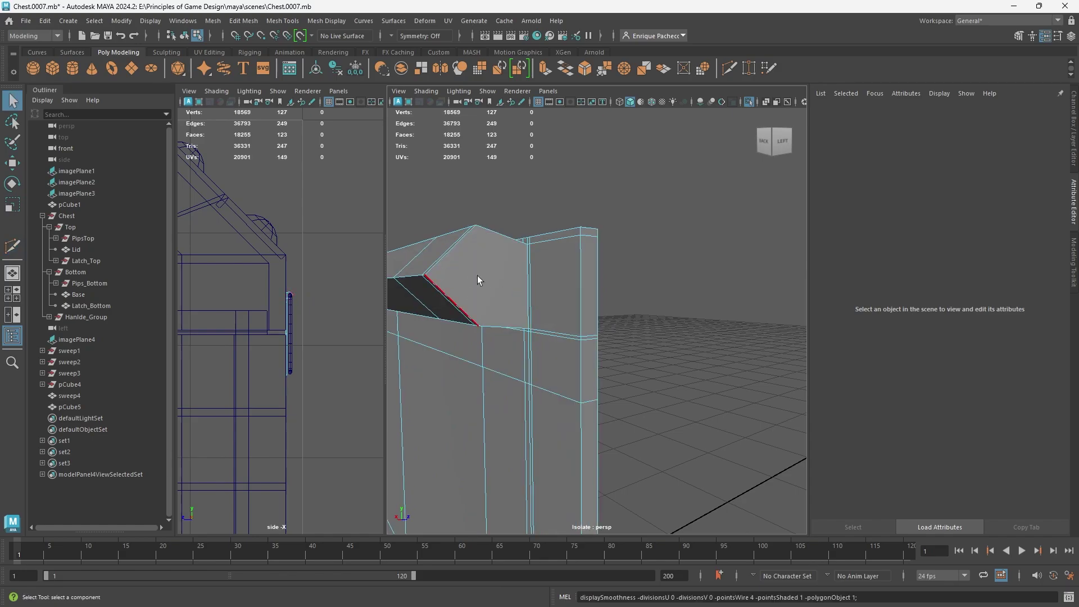
Step: Turn off isolation so the hinge is displayed with the frame and chest, and view the bar's capped end
{"action": "left_click_drag", "start_coordinate": [477, 278], "coordinate": [461, 309], "text": "alt"}
{"action": "middle_click_drag", "start_coordinate": [460, 308], "coordinate": [491, 289], "text": "alt"}
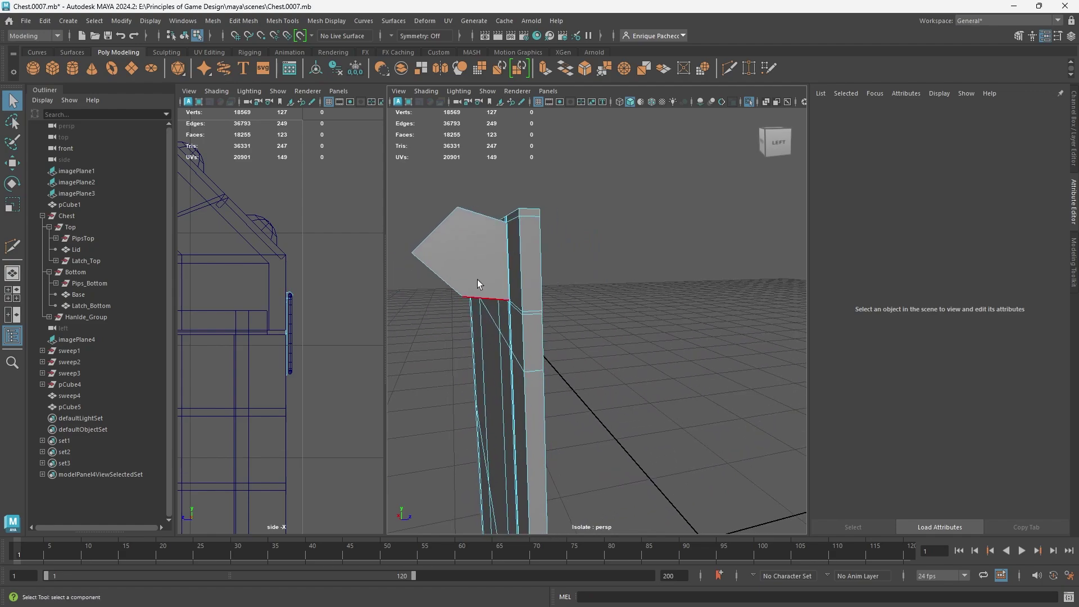
{"action": "right_click_drag", "start_coordinate": [477, 278], "coordinate": [484, 268]}
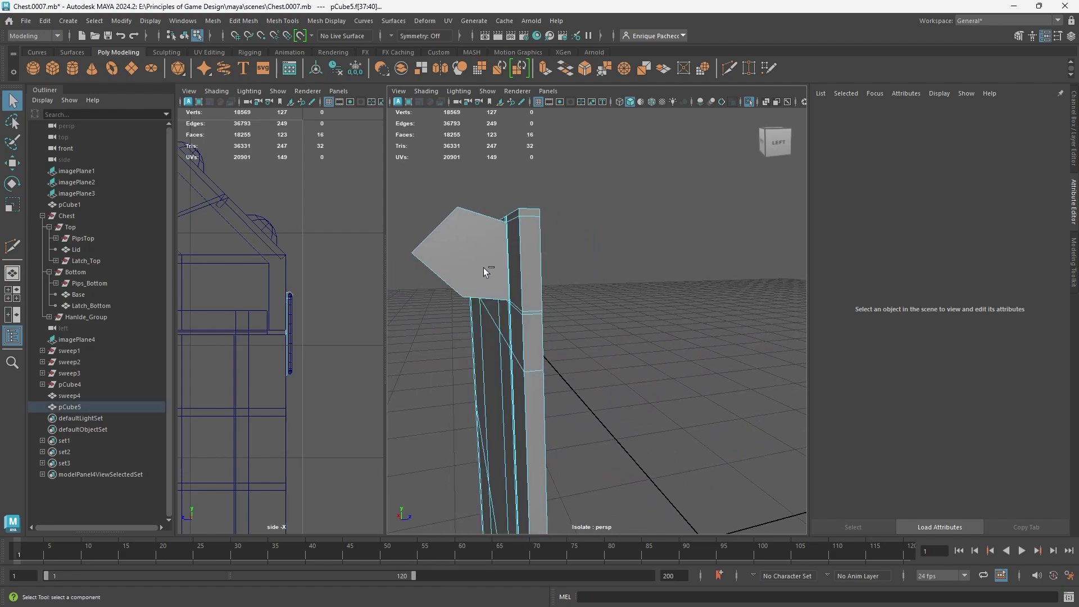
{"action": "key", "text": "ctrl+1"}
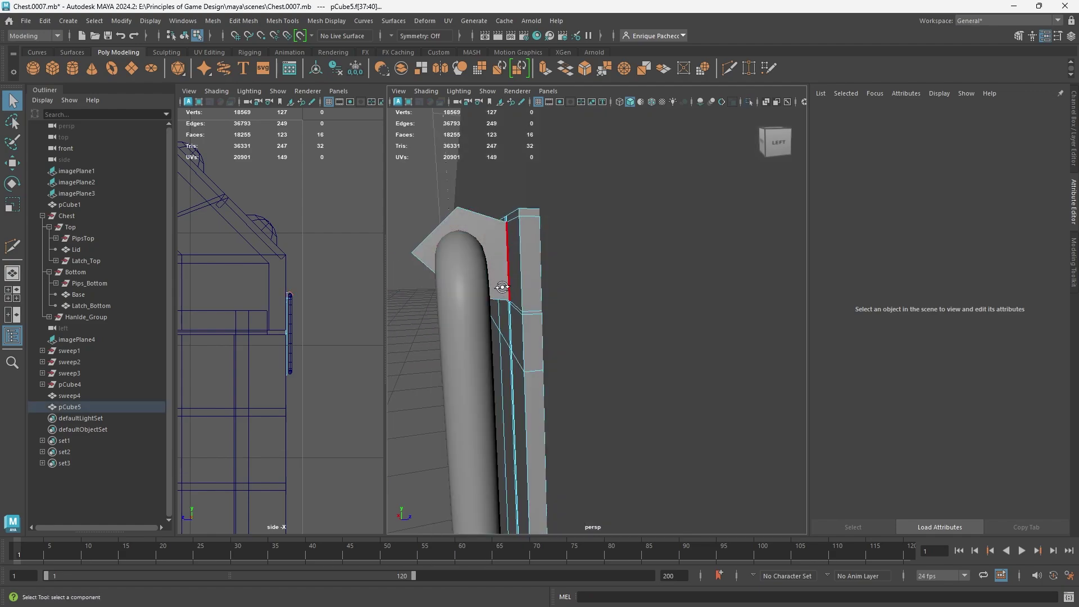
{"action": "left_click_drag", "start_coordinate": [499, 280], "coordinate": [497, 282], "text": "alt"}
{"action": "key", "text": "f"}
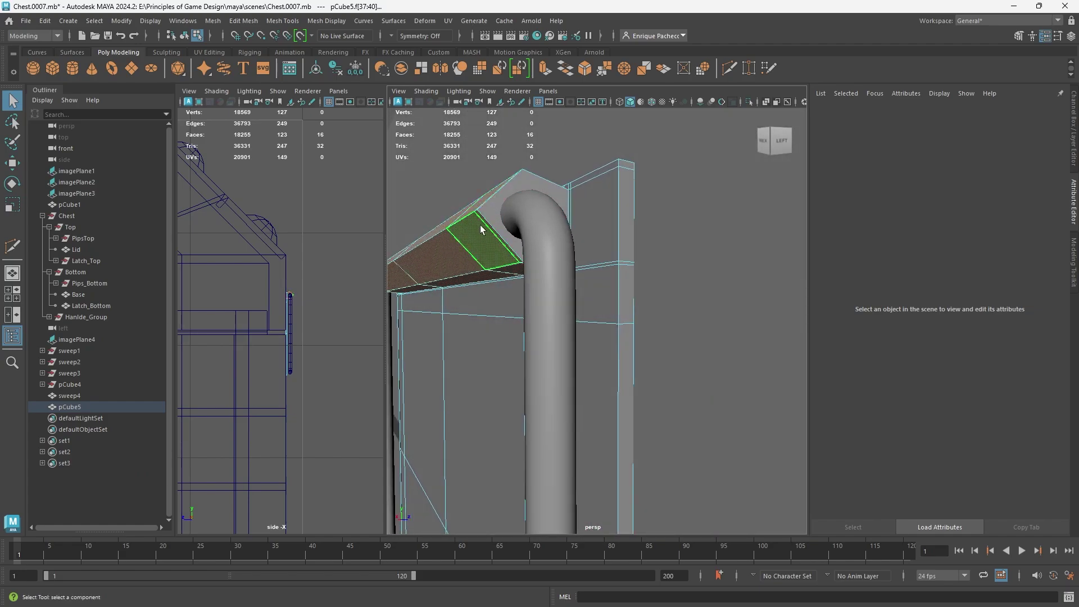
{"action": "left_click_drag", "start_coordinate": [531, 220], "coordinate": [498, 248], "text": "alt"}
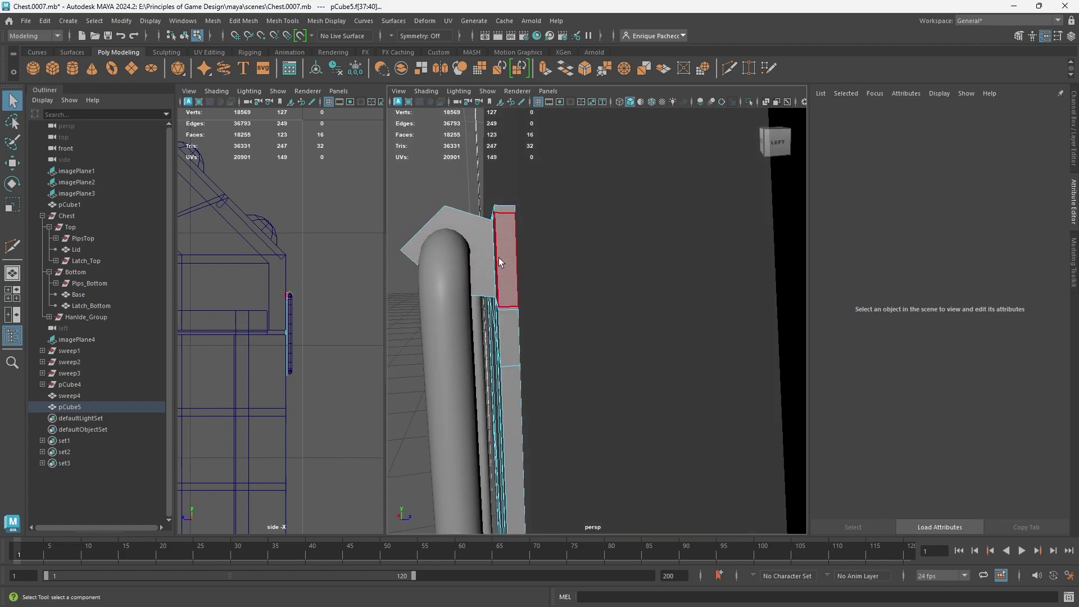
Step: Select the backing plate's faces in the side view, raise them slightly relative to the bar, and check the shape smoothed
{"action": "right_click_drag", "start_coordinate": [498, 248], "coordinate": [500, 279]}
{"action": "scroll", "coordinate": [288, 289], "scroll_direction": "up", "scroll_amount": 5}
{"action": "scroll", "coordinate": [309, 265], "scroll_direction": "up", "scroll_amount": 3}
{"action": "middle_click_drag", "start_coordinate": [329, 243], "coordinate": [259, 414], "text": "alt"}
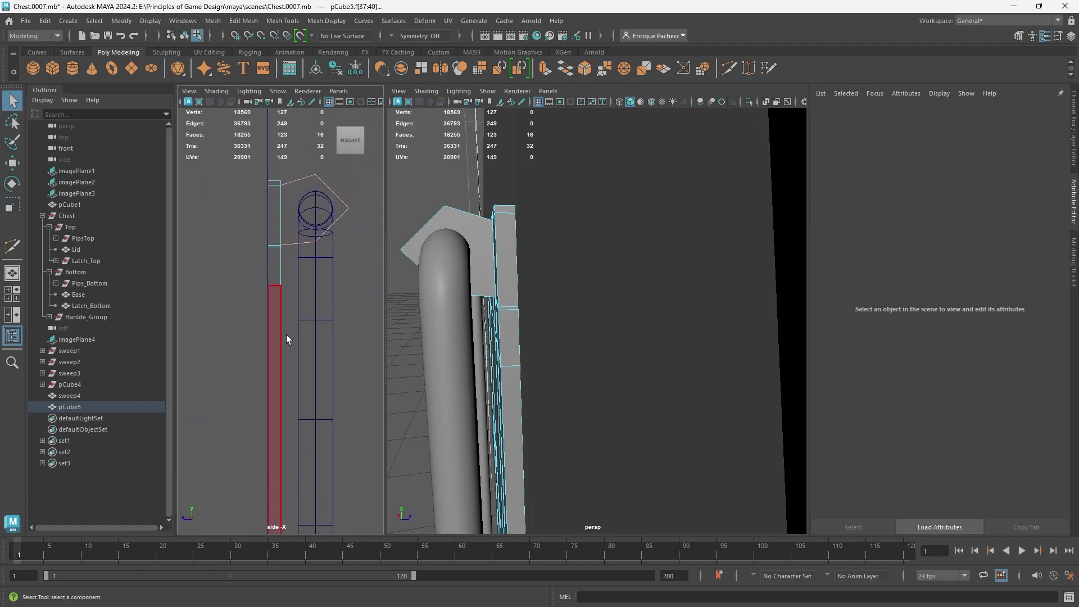
{"action": "scroll", "coordinate": [288, 332], "scroll_direction": "down", "scroll_amount": 7}
{"action": "middle_click_drag", "start_coordinate": [295, 310], "coordinate": [343, 380], "text": "alt"}
{"action": "scroll", "coordinate": [294, 305], "scroll_direction": "up", "scroll_amount": 7}
{"action": "middle_click_drag", "start_coordinate": [355, 265], "coordinate": [371, 313], "text": "alt"}
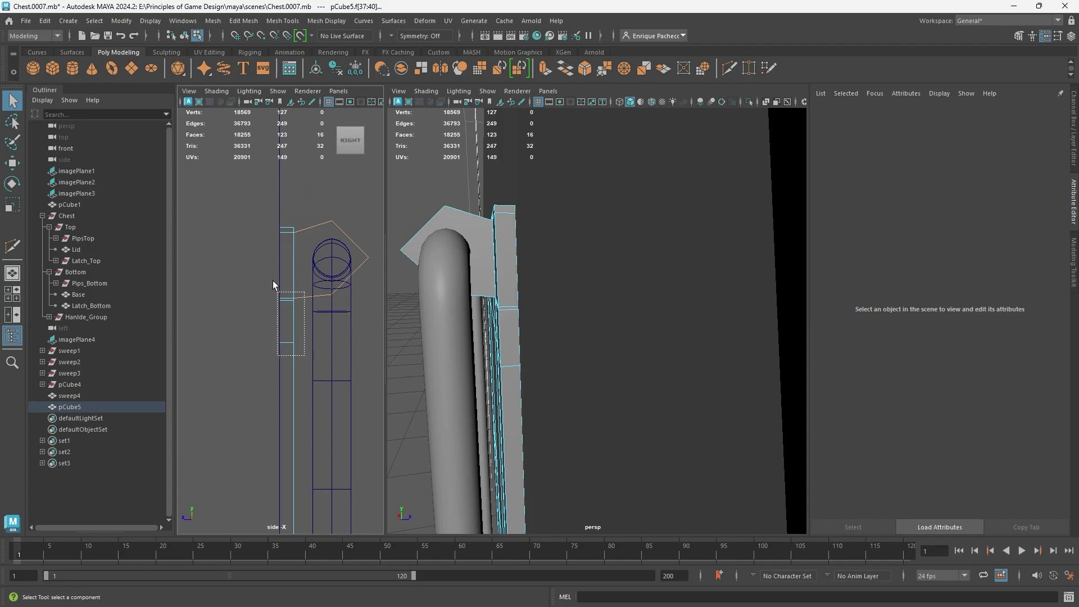
{"action": "left_click_drag", "start_coordinate": [272, 285], "coordinate": [238, 195]}
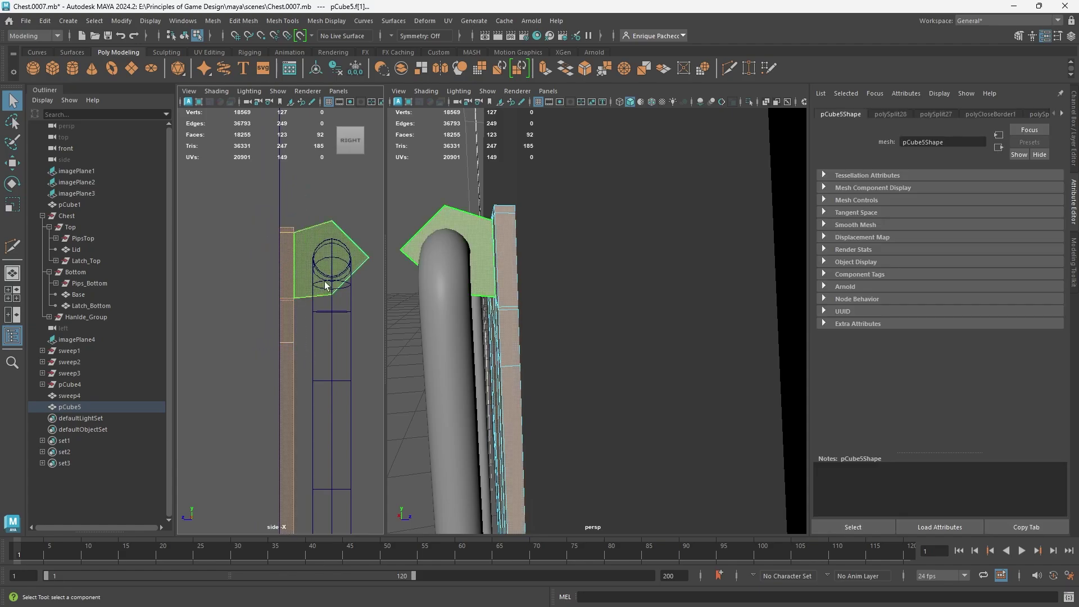
{"action": "key", "text": "w"}
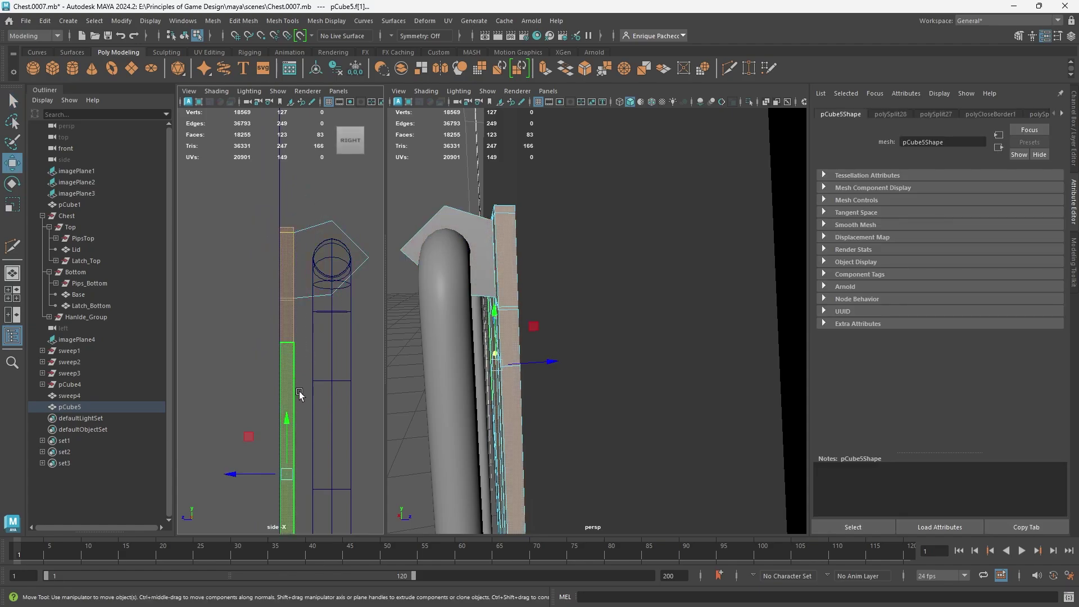
{"action": "mouse_move", "coordinate": [282, 408]}
{"action": "left_mouse_down"}
{"action": "mouse_move", "coordinate": [285, 426]}
{"action": "mouse_move", "coordinate": [288, 409]}
{"action": "left_mouse_up"}
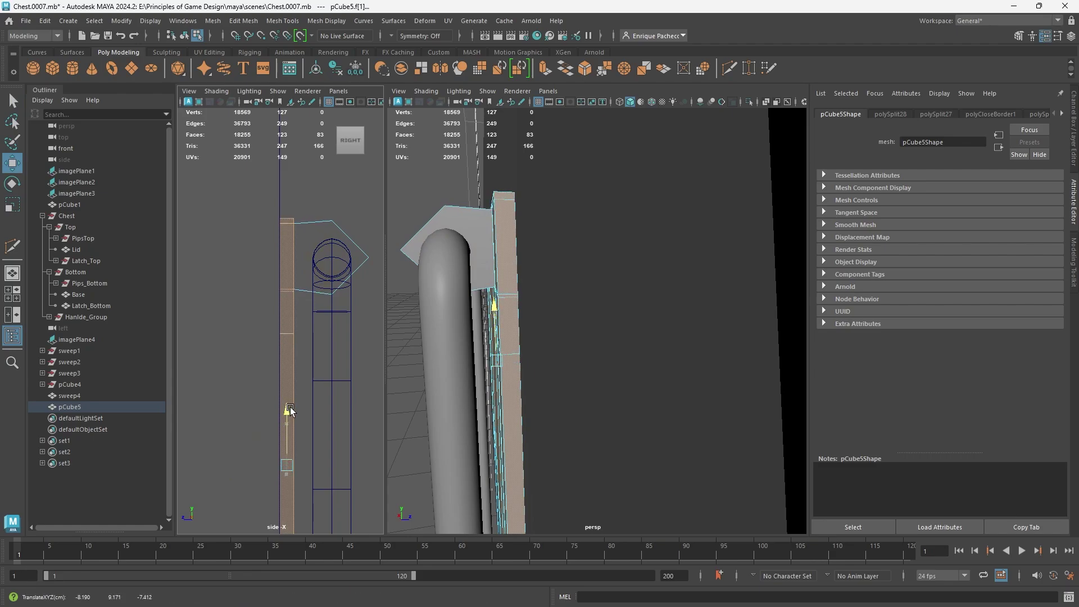
{"action": "key", "text": "3"}
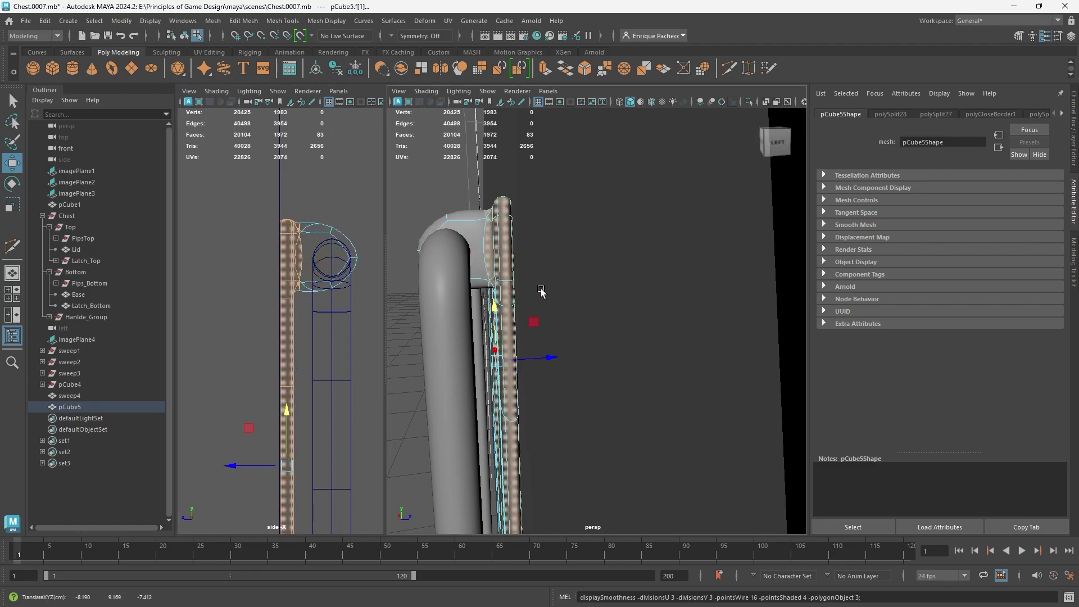
{"action": "mouse_move", "coordinate": [427, 304]}
{"action": "left_mouse_down", "text": "alt"}
{"action": "mouse_move", "coordinate": [449, 307]}
{"action": "mouse_move", "coordinate": [424, 302]}
{"action": "mouse_move", "coordinate": [439, 313]}
{"action": "left_mouse_up", "text": "alt"}
{"action": "key", "text": "1"}
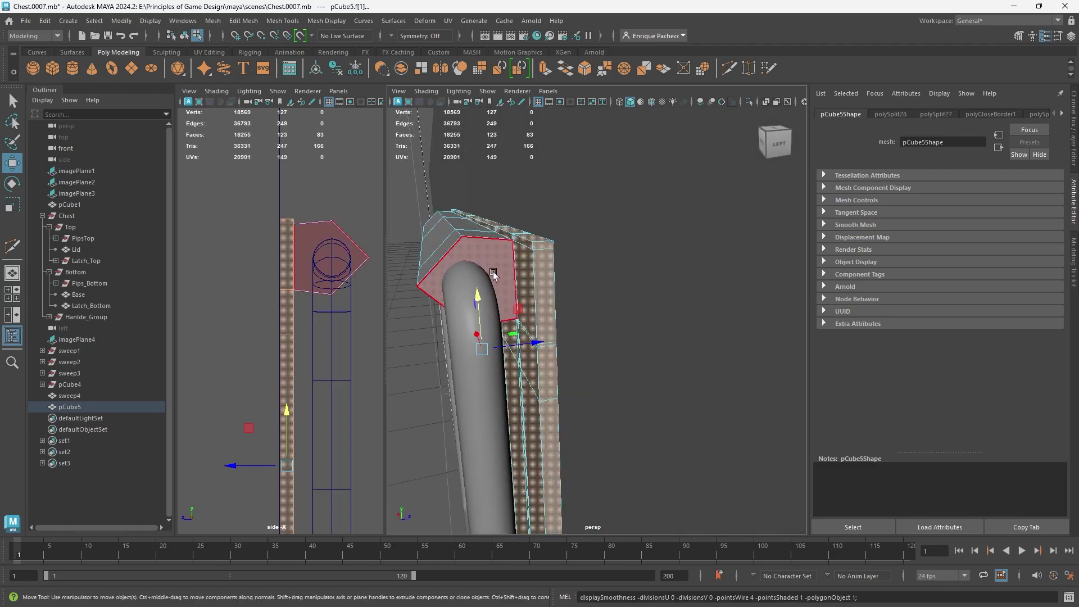
{"action": "left_click", "coordinate": [729, 69]}
{"action": "left_click", "coordinate": [462, 236]}
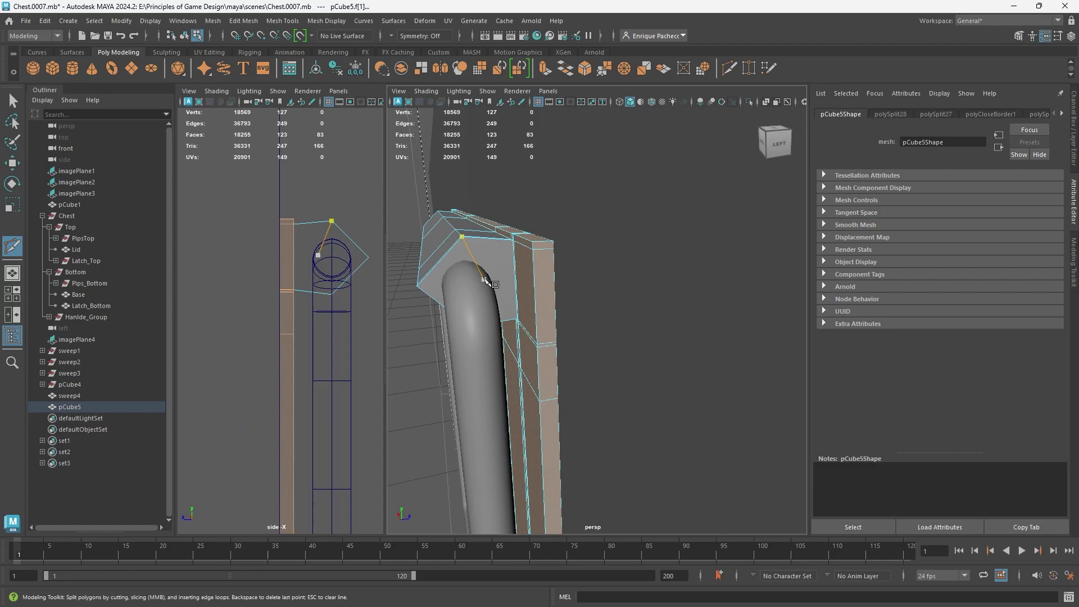
{"action": "left_click_drag", "start_coordinate": [485, 279], "coordinate": [607, 295], "text": "alt"}
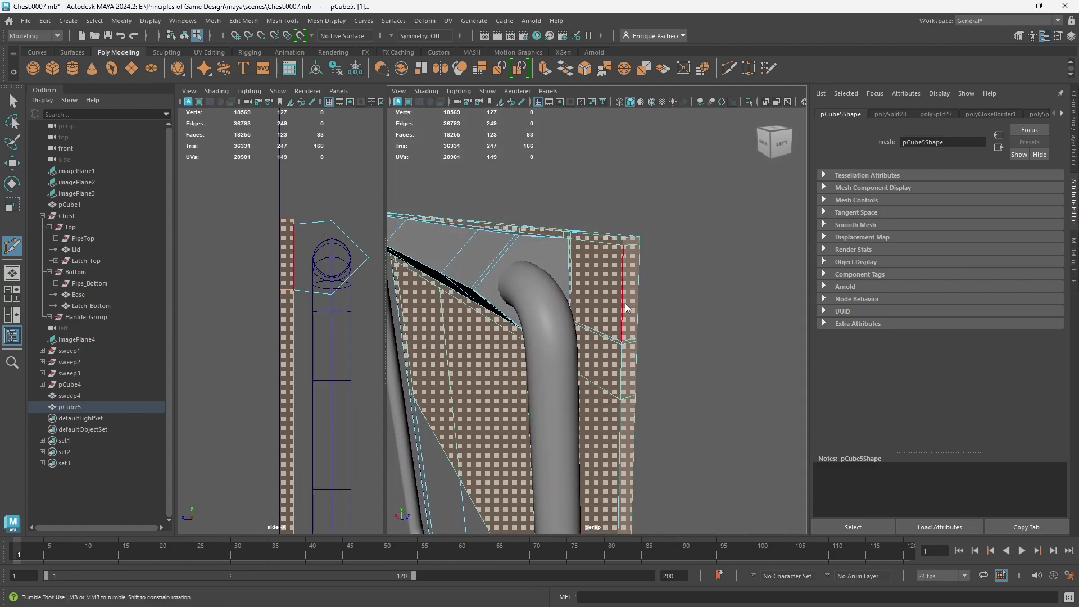
Step: Isolate the hinge mesh and insert a horizontal edge loop at 50% height through the plate section behind the bar
{"action": "right_click_drag", "start_coordinate": [624, 284], "coordinate": [689, 234]}
{"action": "key", "text": "ctrl+1"}
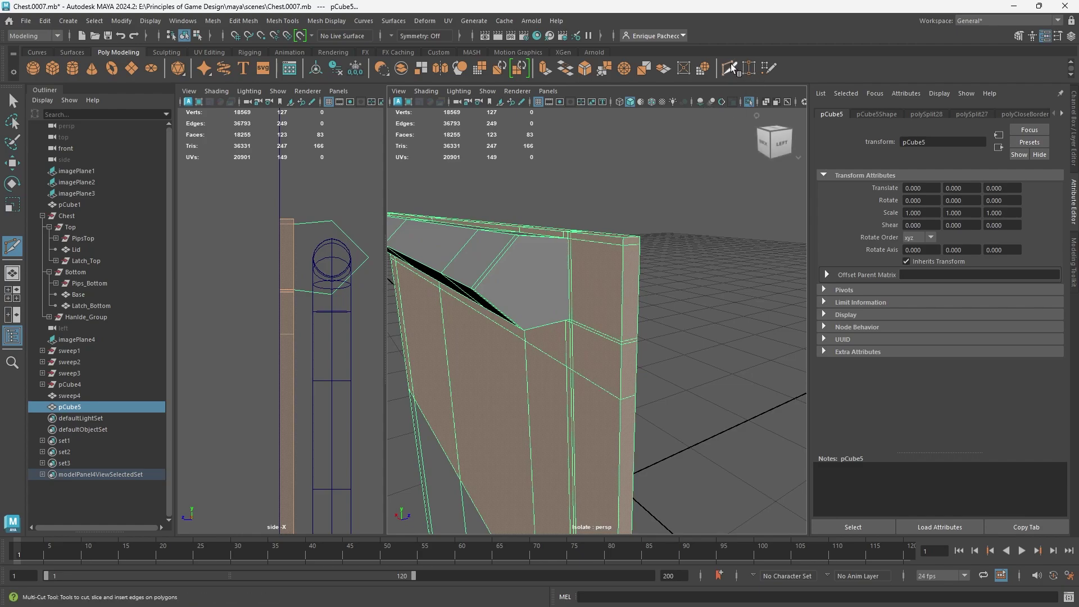
{"action": "key", "text": "q"}
{"action": "left_click", "coordinate": [698, 251]}
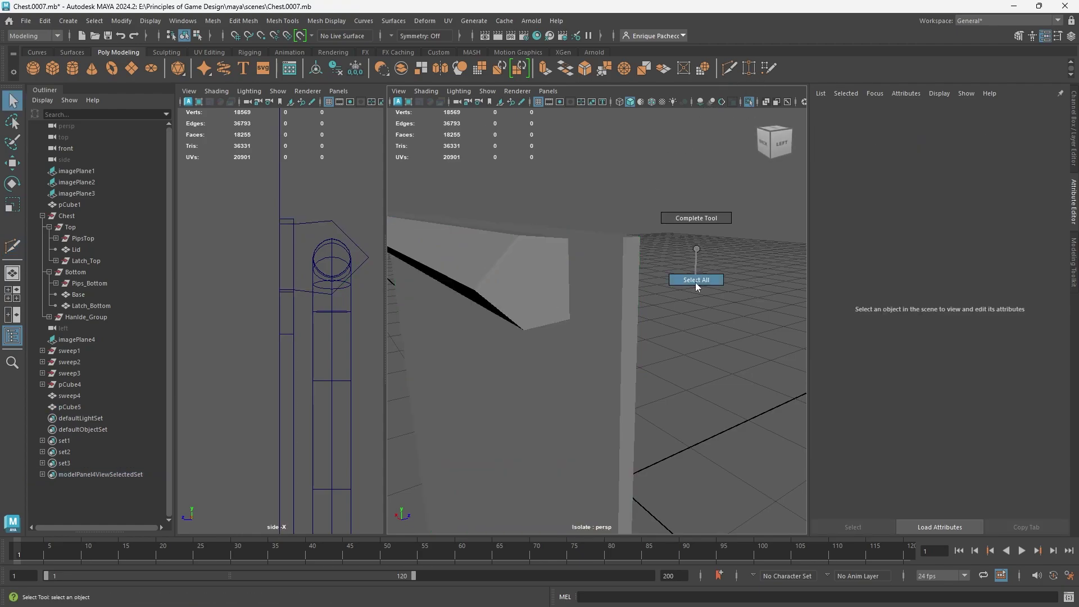
{"action": "right_click_drag", "start_coordinate": [696, 282], "coordinate": [705, 299]}
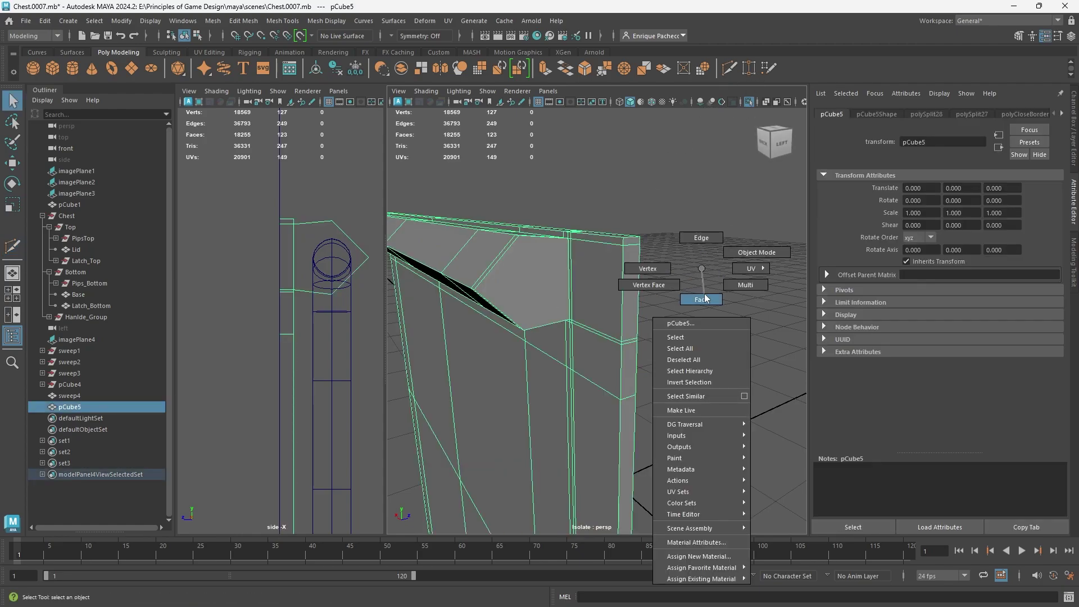
{"action": "left_click", "coordinate": [700, 291]}
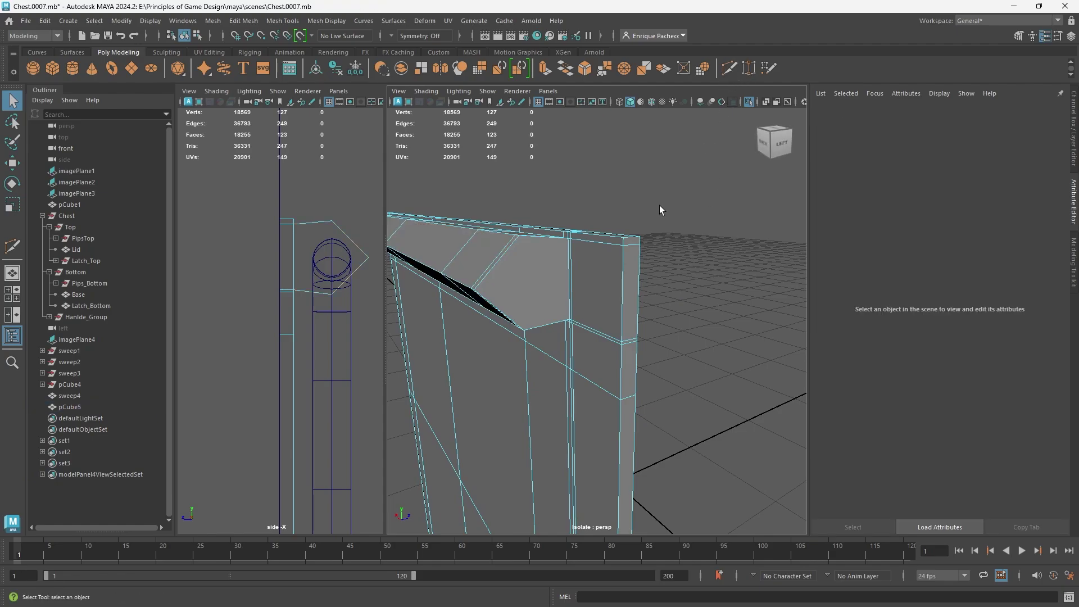
{"action": "key", "text": "ctrl+shift+x"}
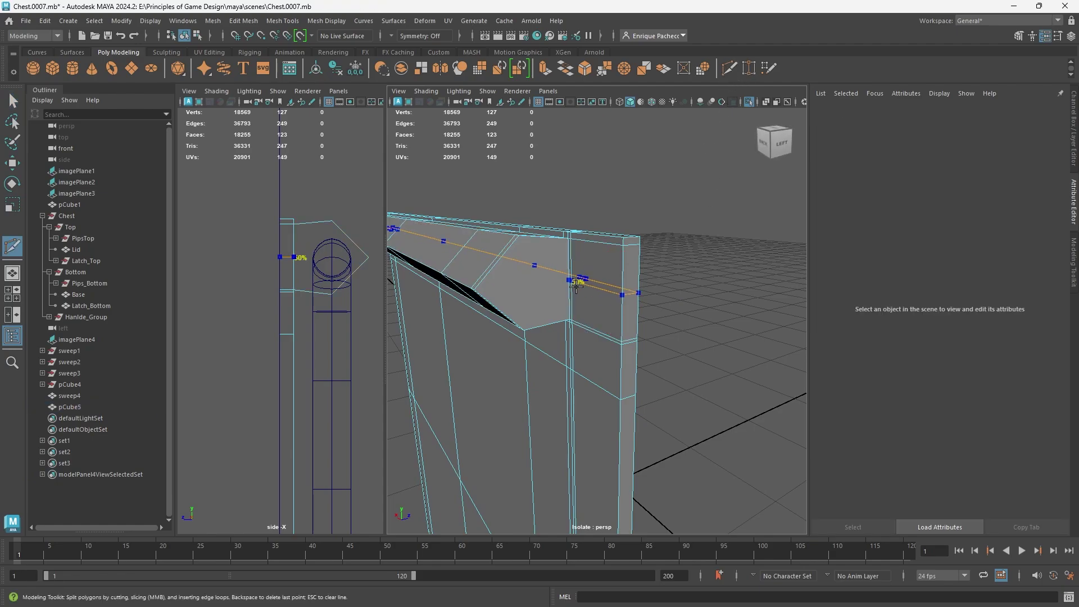
{"action": "left_click", "coordinate": [577, 286], "text": "ctrl+shift"}
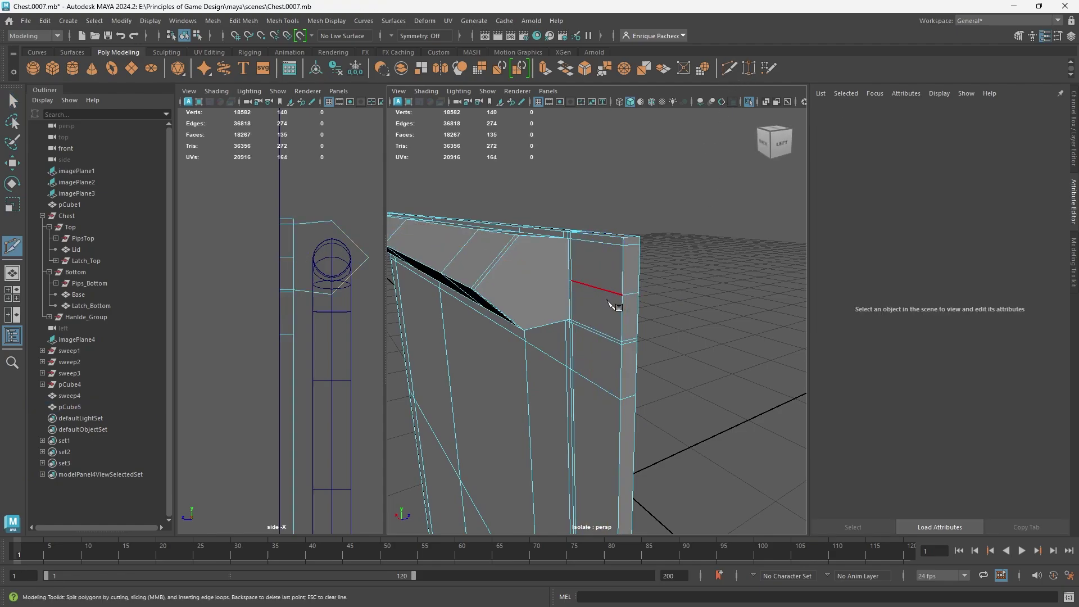
Step: Cut an edge across the bar's end cap from the new mid-height loop to the cap's outer corner, and check it smoothed
{"action": "left_click_drag", "start_coordinate": [580, 307], "coordinate": [557, 321], "text": "alt"}
{"action": "left_click", "coordinate": [553, 324]}
{"action": "left_click_drag", "start_coordinate": [623, 225], "coordinate": [616, 266]}
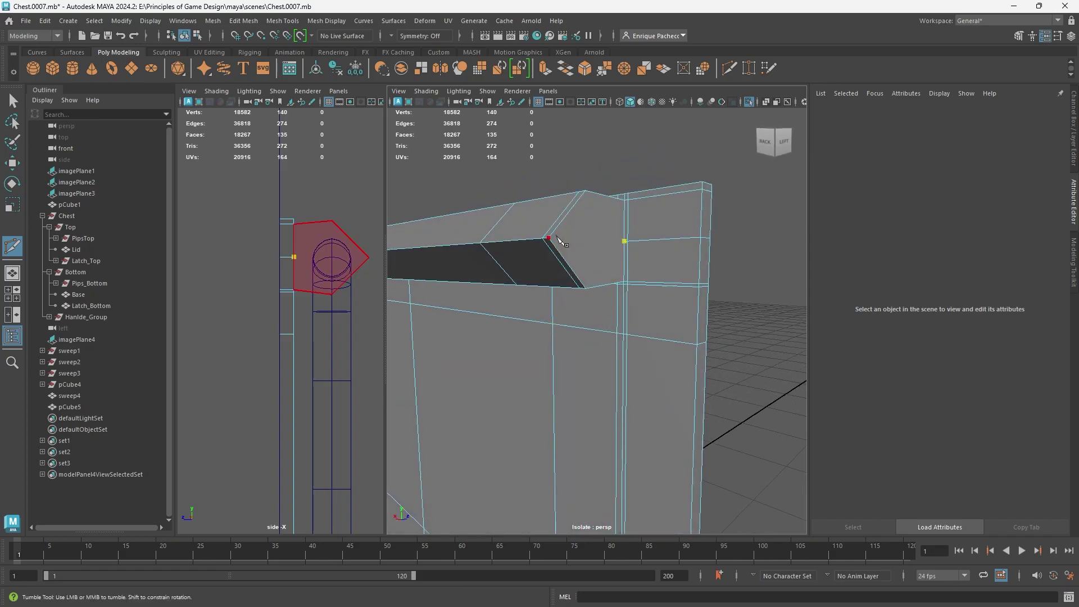
{"action": "left_click_drag", "start_coordinate": [561, 223], "coordinate": [533, 257]}
{"action": "right_click", "coordinate": [493, 295]}
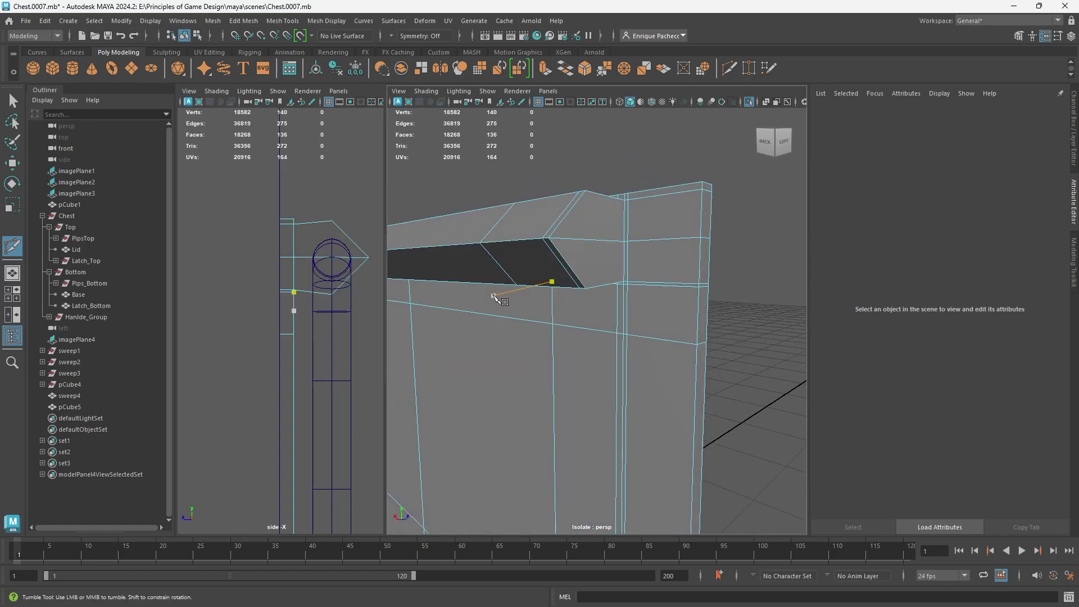
{"action": "key", "text": "3"}
{"action": "key", "text": "1"}
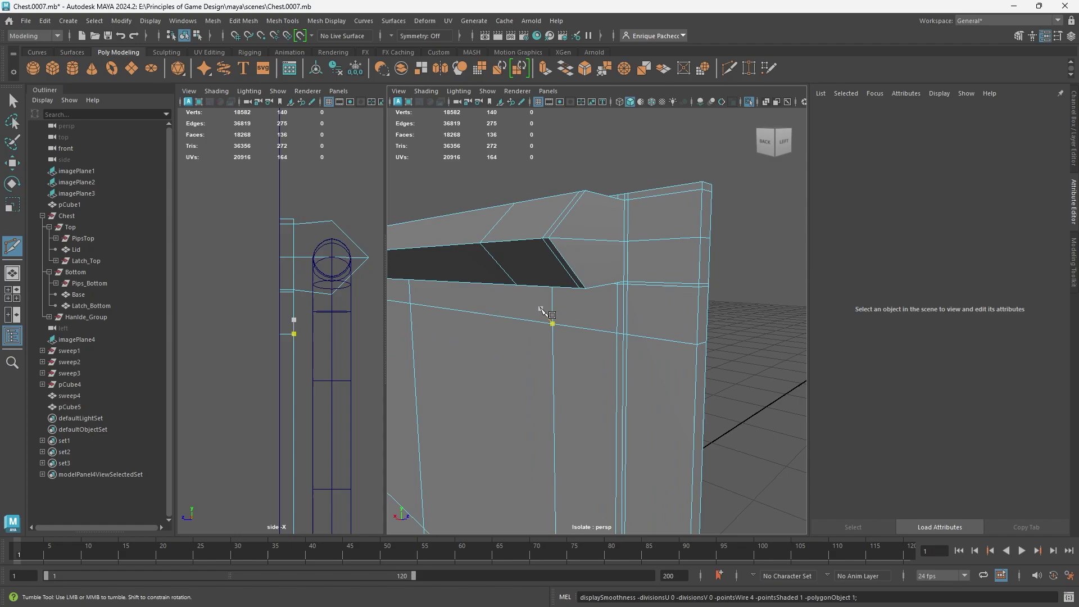
Step: Select the open border edges at the bar's opposite end and fill the hole
{"action": "left_click_drag", "start_coordinate": [541, 309], "coordinate": [669, 308], "text": "alt"}
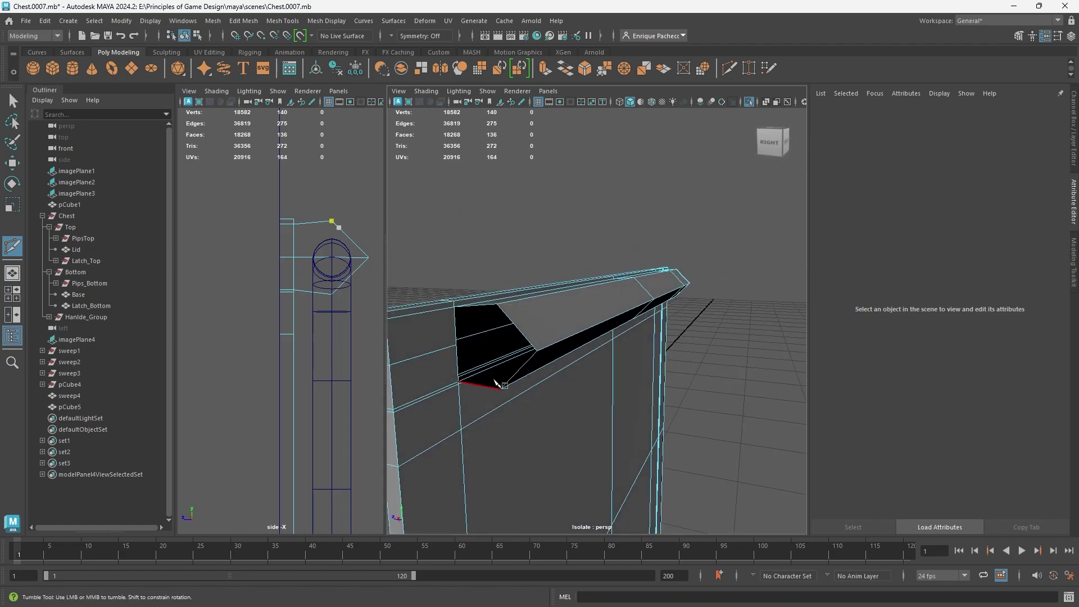
{"action": "key", "text": "q"}
{"action": "right_click_drag", "start_coordinate": [456, 286], "coordinate": [456, 320]}
{"action": "right_click_drag", "start_coordinate": [465, 255], "coordinate": [464, 255]}
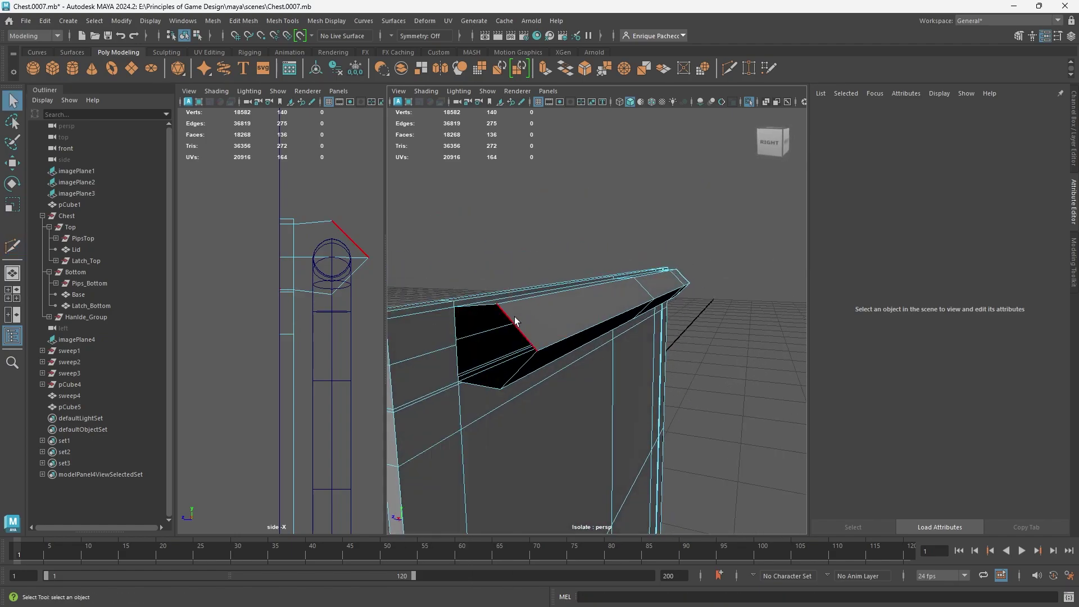
{"action": "double_click", "coordinate": [513, 318]}
{"action": "left_click", "coordinate": [584, 68]}
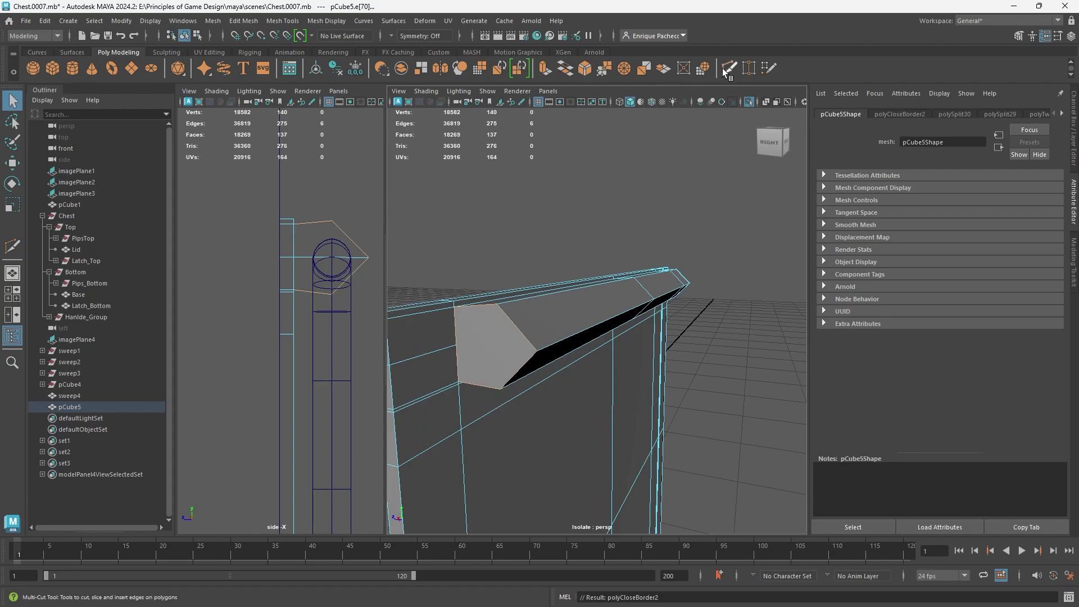
Step: Cut an edge across the newly filled end cap from the mid-height loop to its outer corner, and inspect the hinge smoothed and unsmoothed
{"action": "left_click", "coordinate": [729, 68]}
{"action": "left_click_drag", "start_coordinate": [455, 325], "coordinate": [466, 399]}
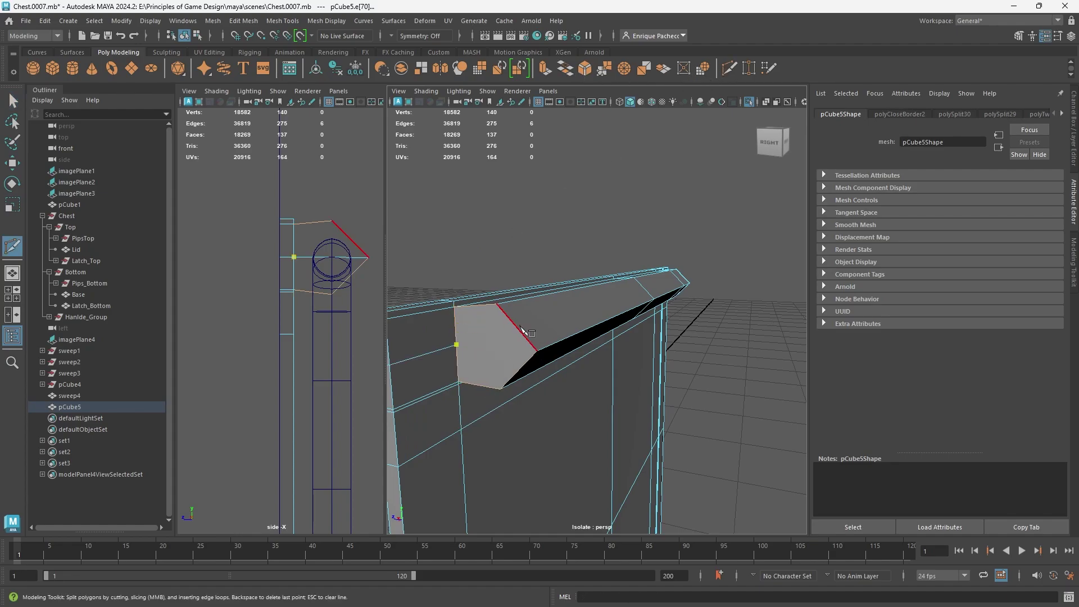
{"action": "left_click_drag", "start_coordinate": [521, 329], "coordinate": [598, 402]}
{"action": "right_click", "coordinate": [598, 402]}
{"action": "key", "text": "3"}
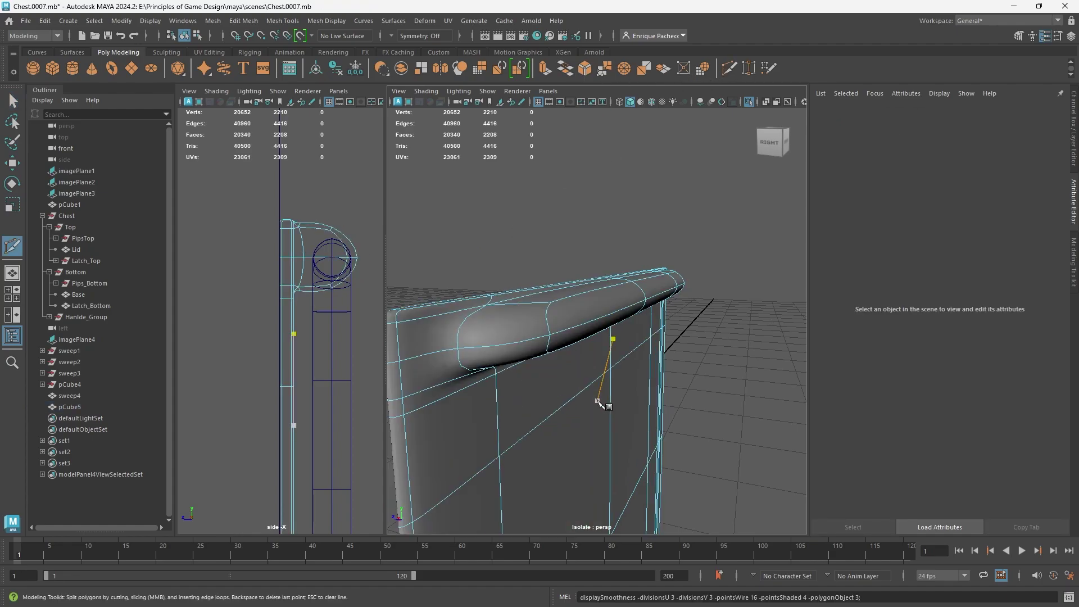
{"action": "left_click_drag", "start_coordinate": [672, 366], "coordinate": [675, 358], "text": "alt"}
{"action": "key", "text": "1"}
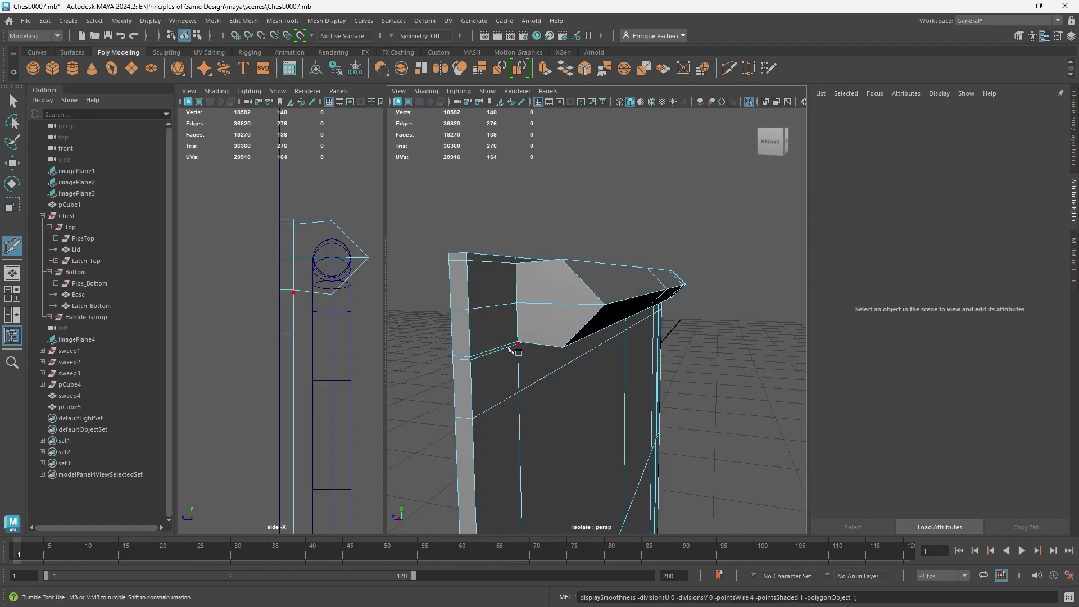
{"action": "left_click_drag", "start_coordinate": [508, 348], "coordinate": [568, 349], "text": "alt"}
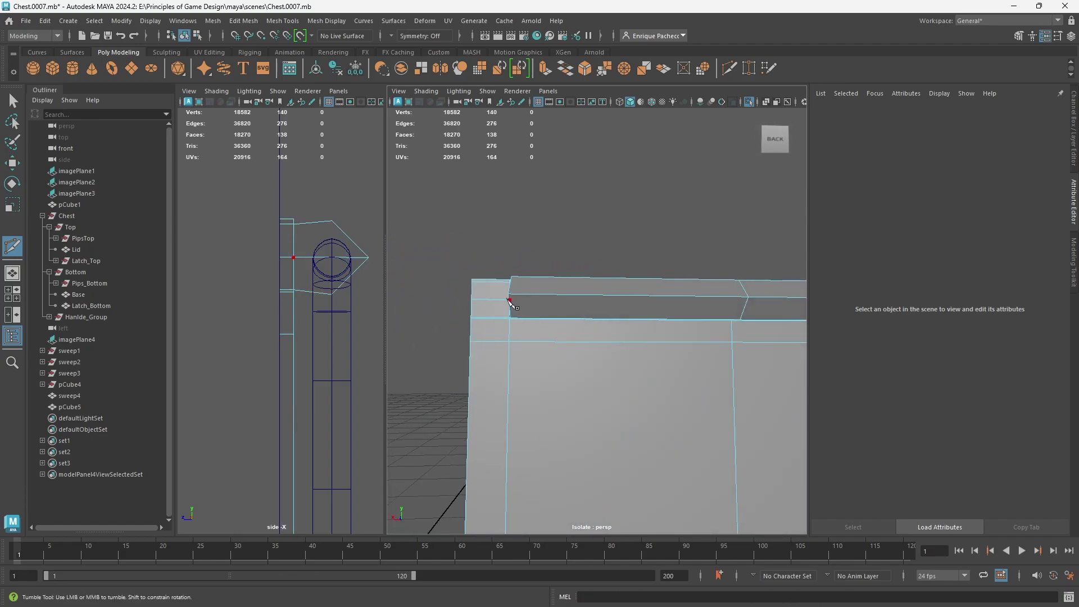
{"action": "scroll", "coordinate": [500, 297], "scroll_direction": "up", "scroll_amount": 4}
{"action": "scroll", "coordinate": [485, 298], "scroll_direction": "down", "scroll_amount": 2}
{"action": "scroll", "coordinate": [573, 328], "scroll_direction": "down", "scroll_amount": 3}
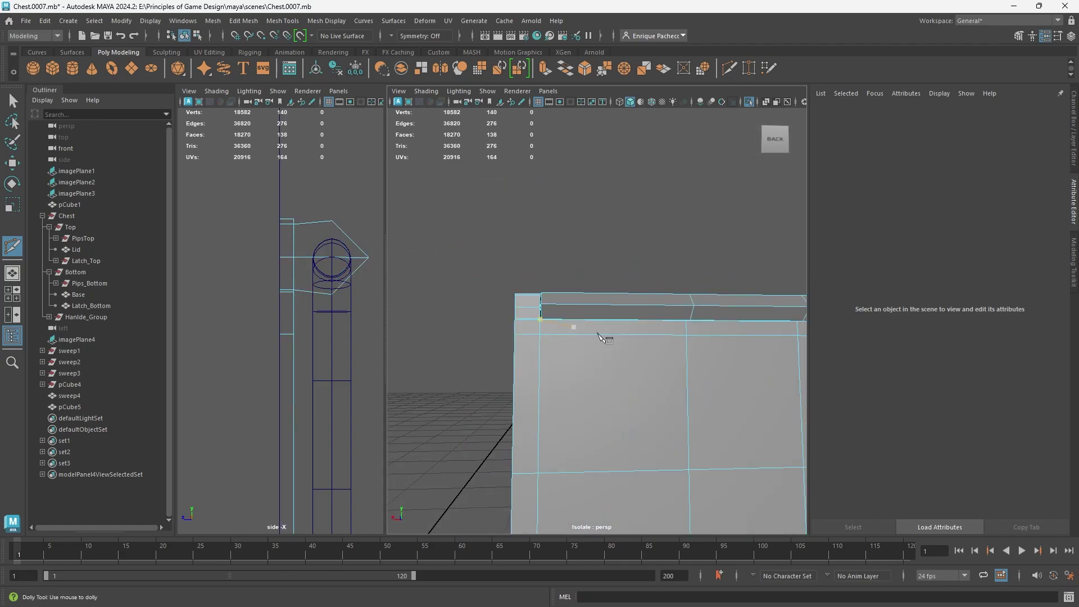
Step: Delete the half of the hinge mesh nearer the chest's middle, up to its vertical centre line, and return to object selection
{"action": "scroll", "coordinate": [597, 333], "scroll_direction": "down", "scroll_amount": 5}
{"action": "key", "text": "q"}
{"action": "right_click_drag", "start_coordinate": [612, 366], "coordinate": [612, 323]}
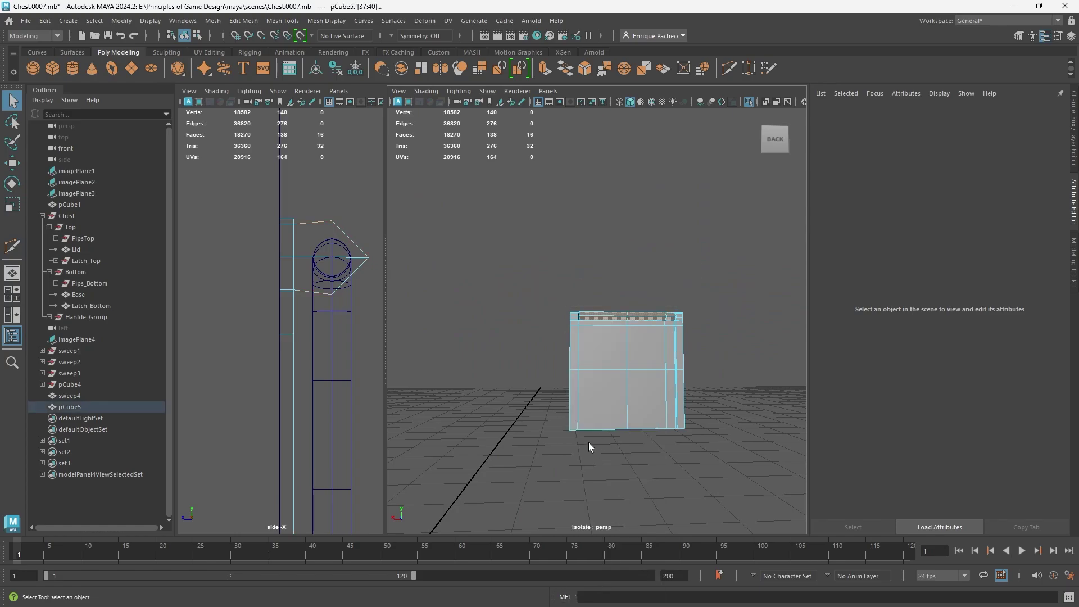
{"action": "left_click_drag", "start_coordinate": [588, 443], "coordinate": [528, 233]}
{"action": "key", "text": "Delete"}
{"action": "right_click_drag", "start_coordinate": [645, 286], "coordinate": [712, 254]}
{"action": "key", "text": "w"}
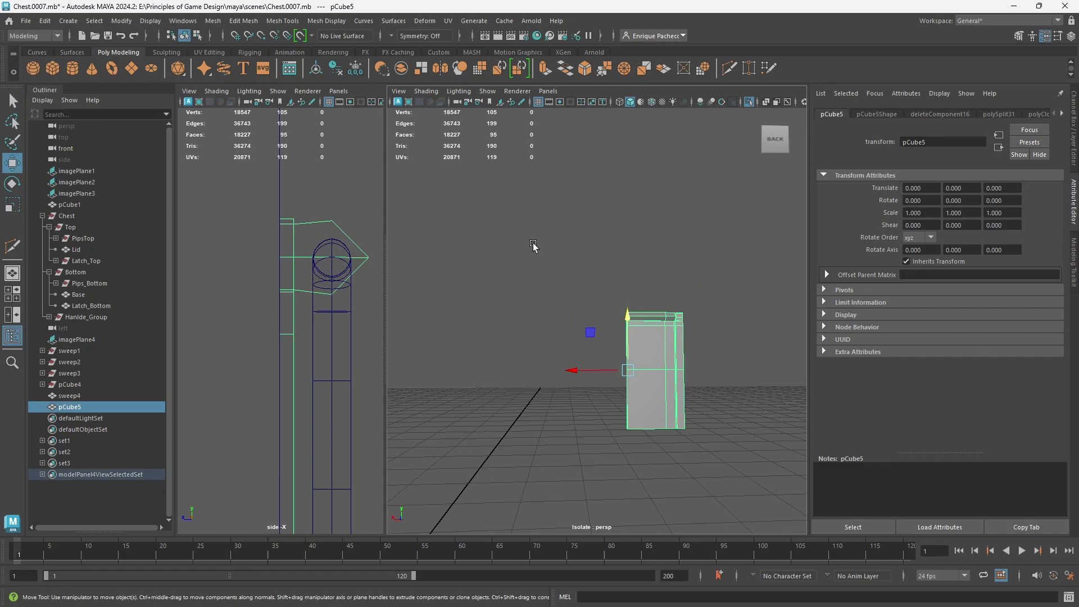
Step: Mirror the remaining hinge half across the X axis with the mirror axis position set to Object
{"action": "left_click", "coordinate": [209, 23]}
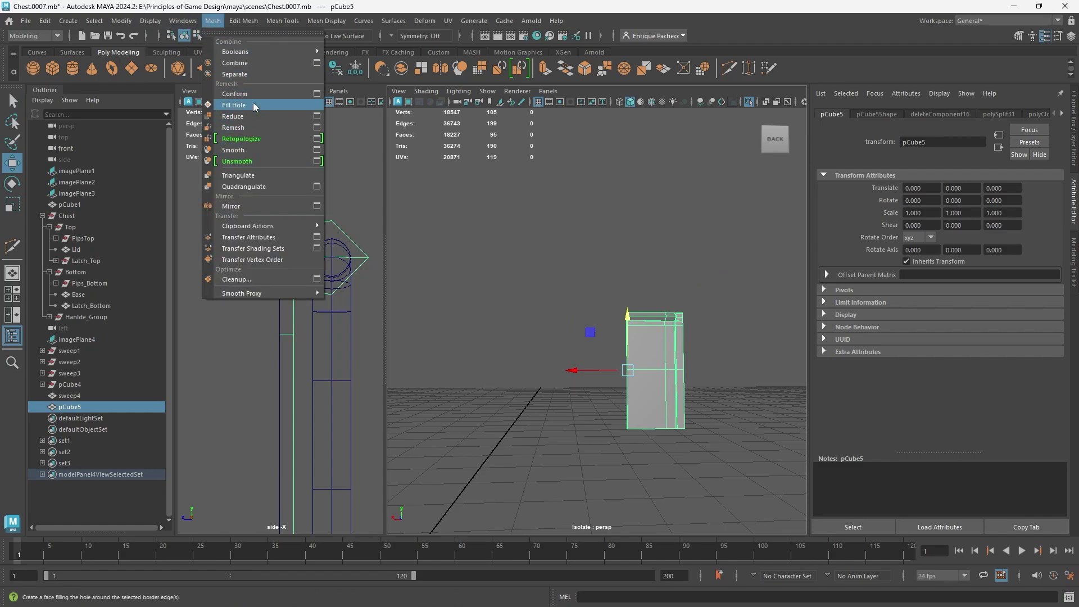
{"action": "left_click", "coordinate": [242, 205]}
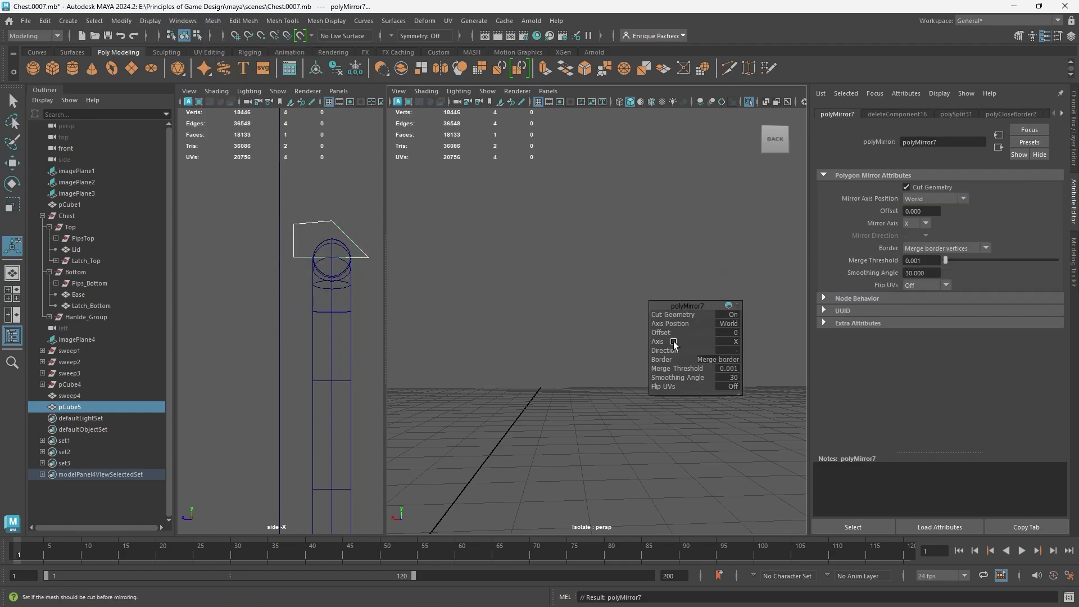
{"action": "scroll", "coordinate": [560, 382], "scroll_direction": "down", "scroll_amount": 5}
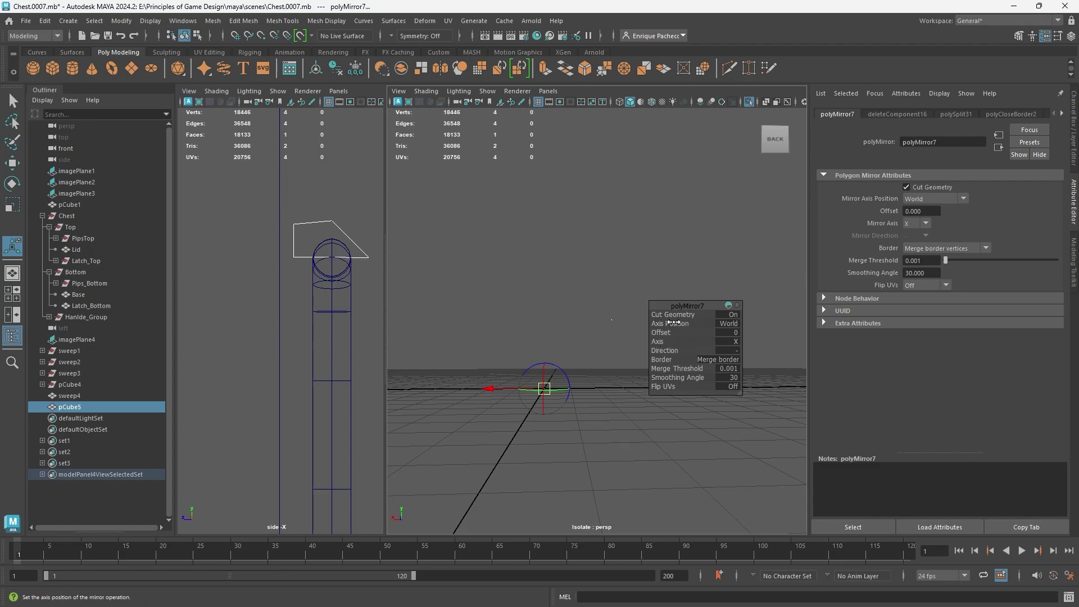
{"action": "left_click", "coordinate": [728, 324]}
{"action": "left_click", "coordinate": [738, 339]}
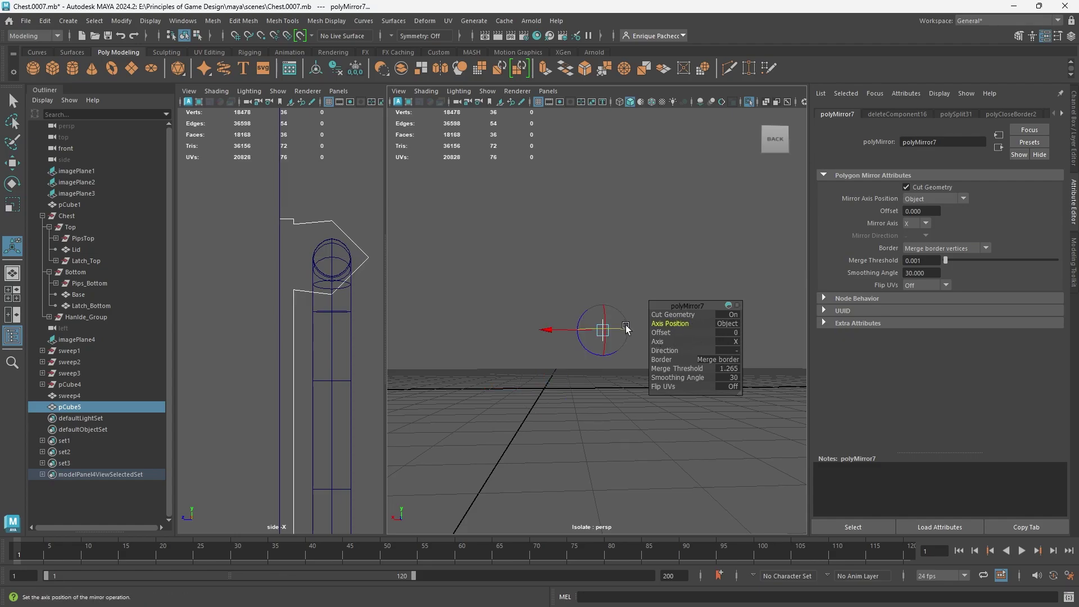
Step: Set the mirror direction to +, exit isolation and preview the mirrored hinge smoothed against the chest
{"action": "key", "text": "t"}
{"action": "scroll", "coordinate": [592, 335], "scroll_direction": "up", "scroll_amount": 3}
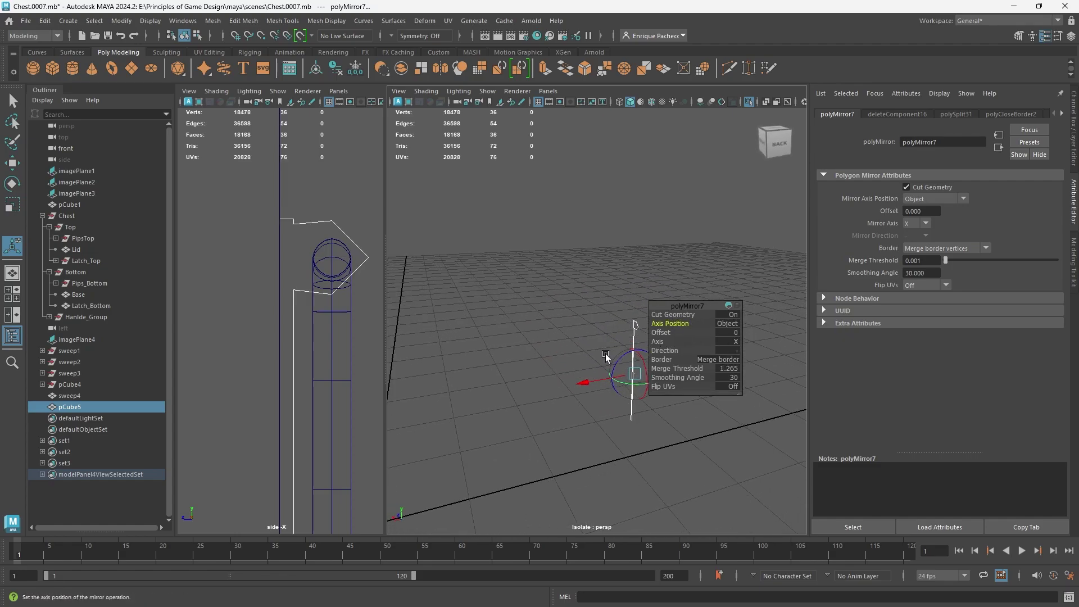
{"action": "key", "text": "ctrl+1"}
{"action": "left_click_drag", "start_coordinate": [599, 350], "coordinate": [567, 341], "text": "alt"}
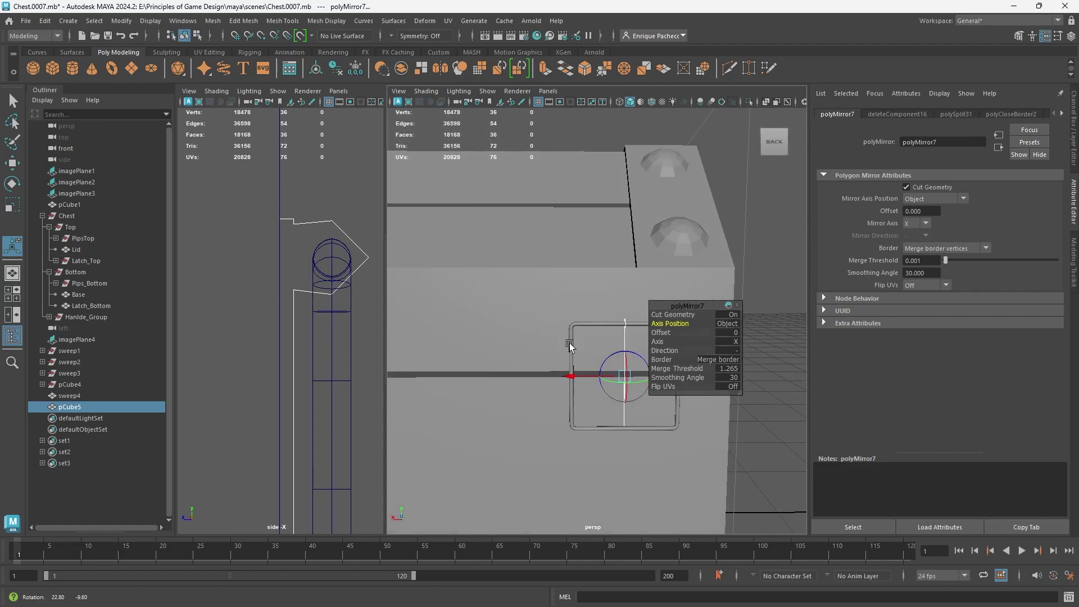
{"action": "left_click", "coordinate": [663, 350]}
{"action": "left_click_drag", "start_coordinate": [728, 354], "coordinate": [736, 354]}
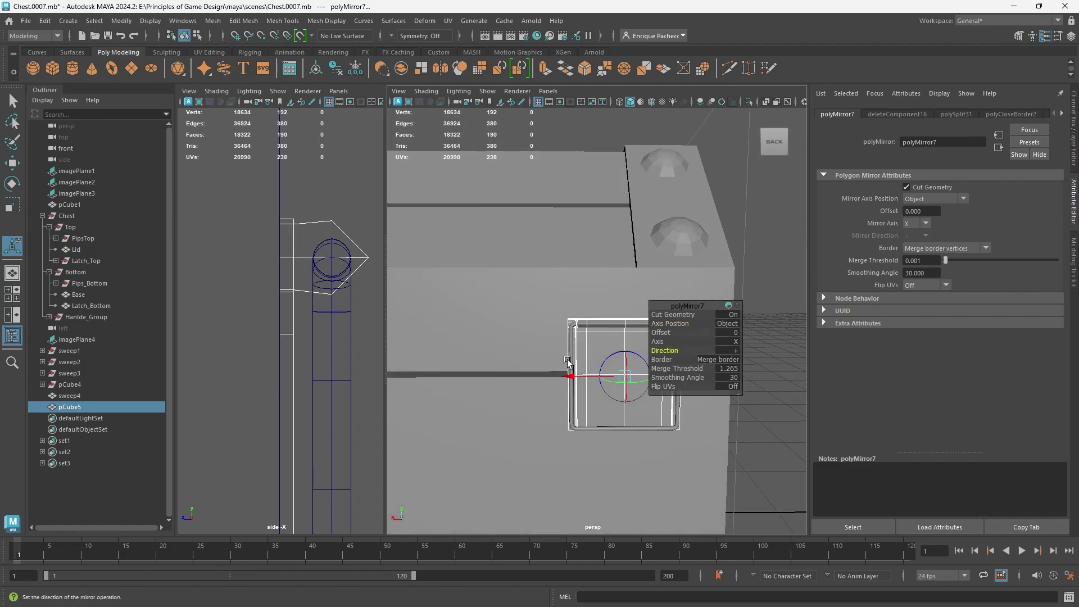
{"action": "left_click_drag", "start_coordinate": [565, 360], "coordinate": [593, 368], "text": "alt"}
{"action": "left_click", "coordinate": [592, 368]}
{"action": "key", "text": "3"}
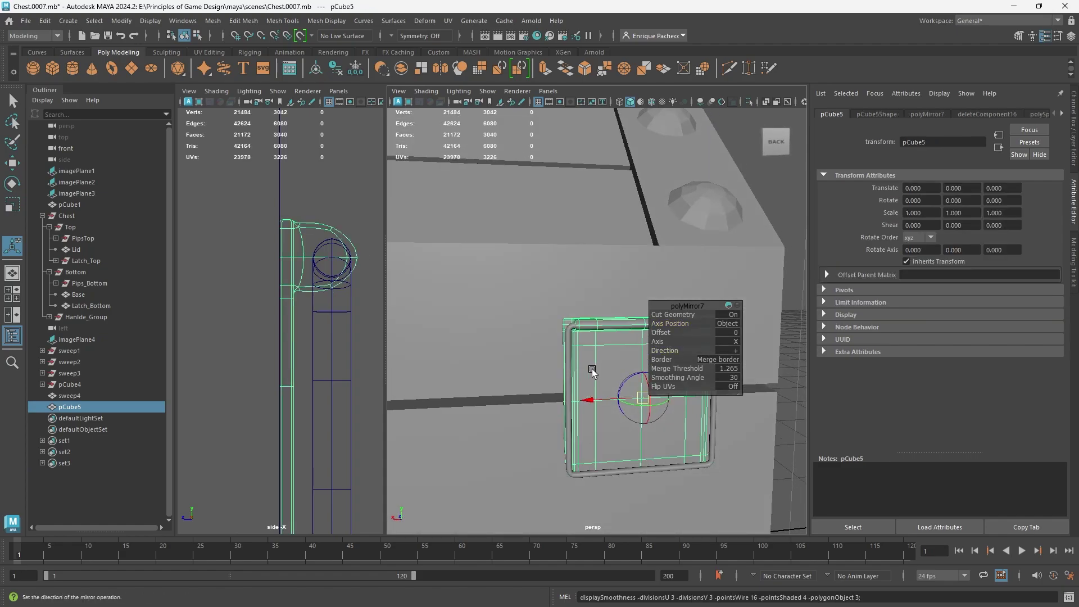
Step: Move the rounded frame along Z toward the backing plate, to a Translate Z of about 0.034
{"action": "left_click", "coordinate": [788, 264]}
{"action": "left_click_drag", "start_coordinate": [788, 264], "coordinate": [606, 345], "text": "alt"}
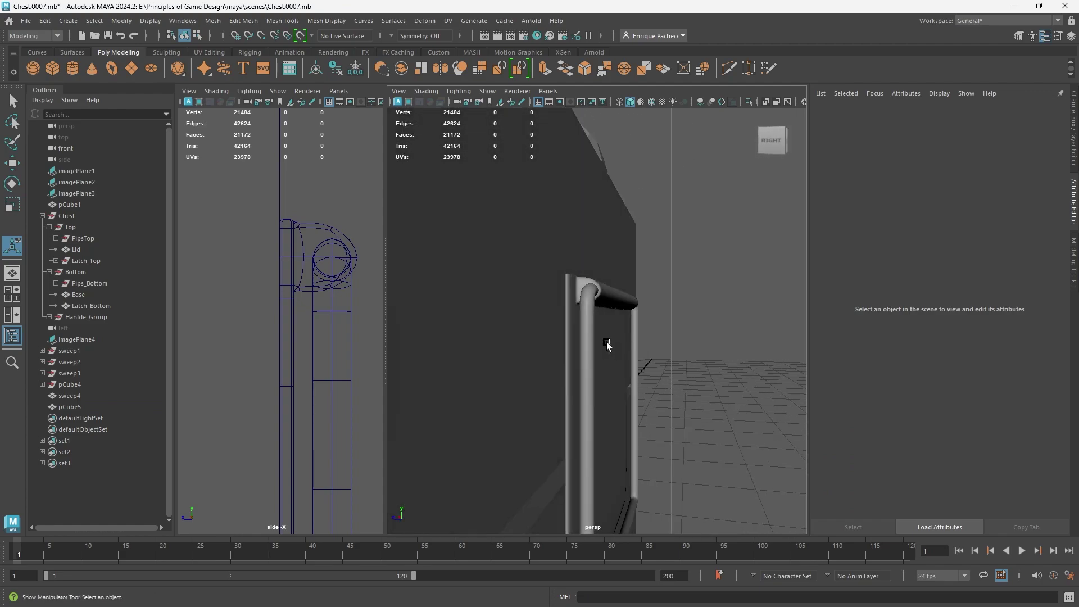
{"action": "left_click", "coordinate": [607, 345]}
{"action": "key", "text": "w"}
{"action": "left_click_drag", "start_coordinate": [568, 425], "coordinate": [566, 426]}
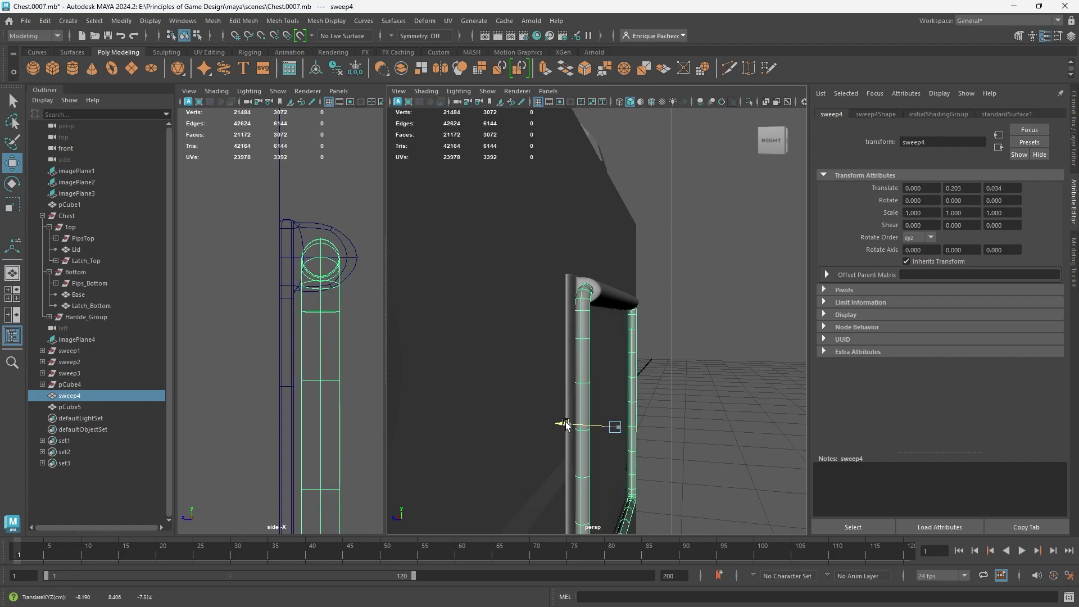
{"action": "left_click_drag", "start_coordinate": [637, 378], "coordinate": [511, 373], "text": "alt"}
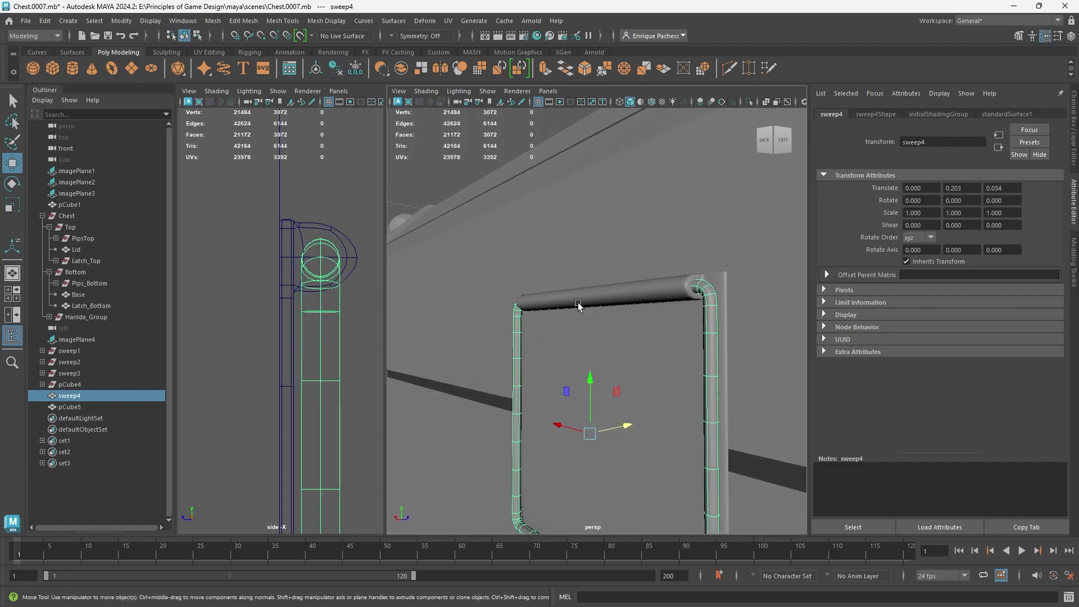
Step: Show the hinge unsmoothed and select the upper and lower end-cap faces at both ends of its top bar
{"action": "left_click", "coordinate": [626, 292]}
{"action": "key", "text": "1"}
{"action": "right_click_drag", "start_coordinate": [625, 292], "coordinate": [679, 298], "text": "alt"}
{"action": "middle_click_drag", "start_coordinate": [680, 299], "coordinate": [557, 347], "text": "alt"}
{"action": "left_click_drag", "start_coordinate": [584, 338], "coordinate": [494, 329], "text": "alt"}
{"action": "right_click_drag", "start_coordinate": [495, 332], "coordinate": [467, 325]}
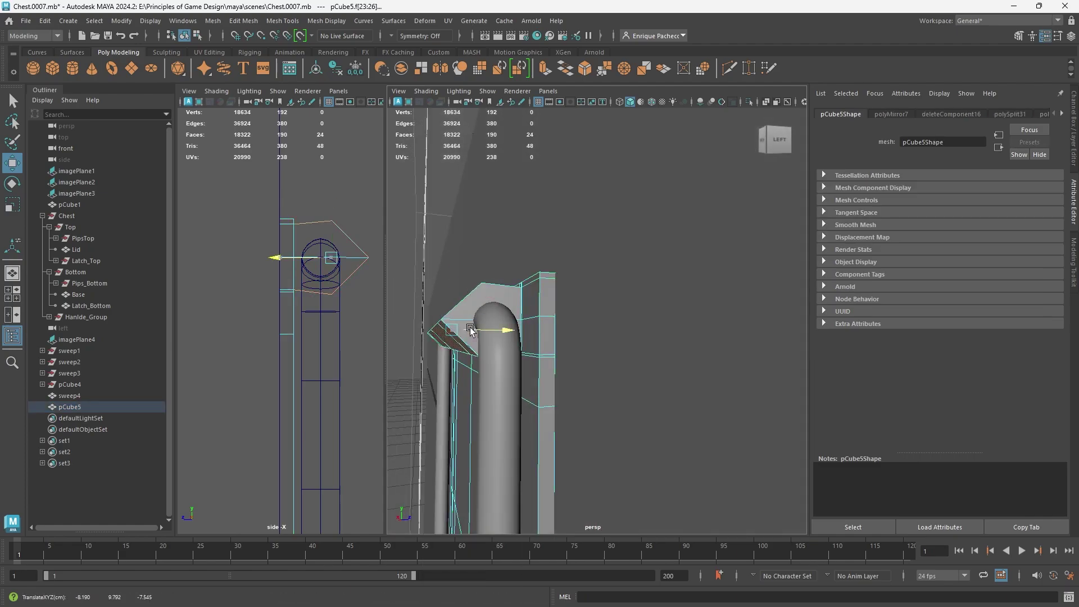
{"action": "key", "text": "q"}
{"action": "left_click", "coordinate": [468, 323]}
{"action": "left_click", "coordinate": [471, 302], "text": "shift"}
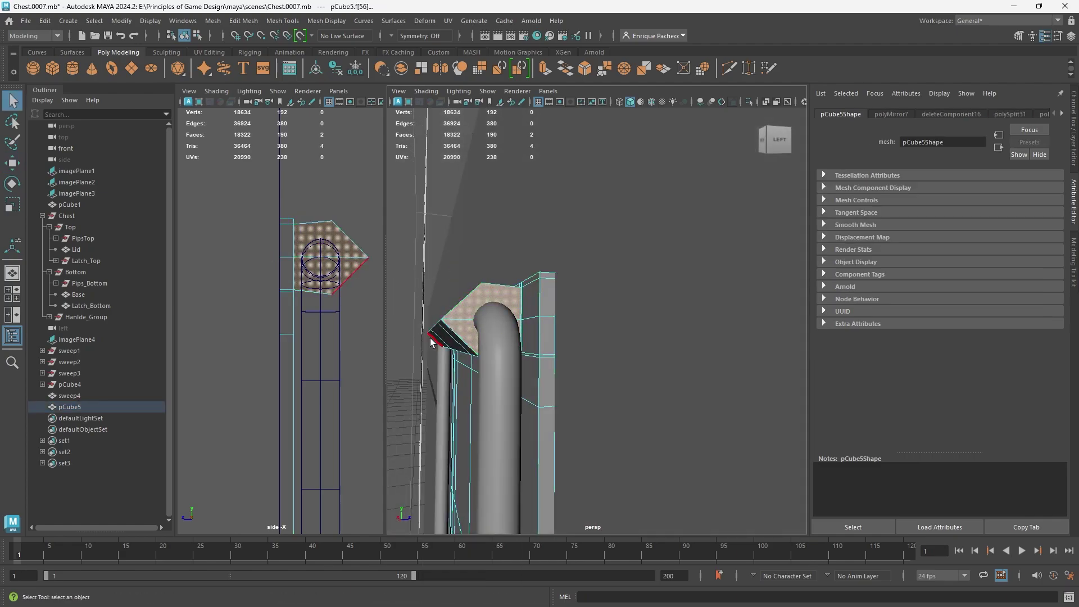
{"action": "scroll", "coordinate": [419, 357], "scroll_direction": "down", "scroll_amount": 3}
{"action": "left_click_drag", "start_coordinate": [418, 358], "coordinate": [668, 358], "text": "alt"}
{"action": "left_click", "coordinate": [659, 306], "text": "shift"}
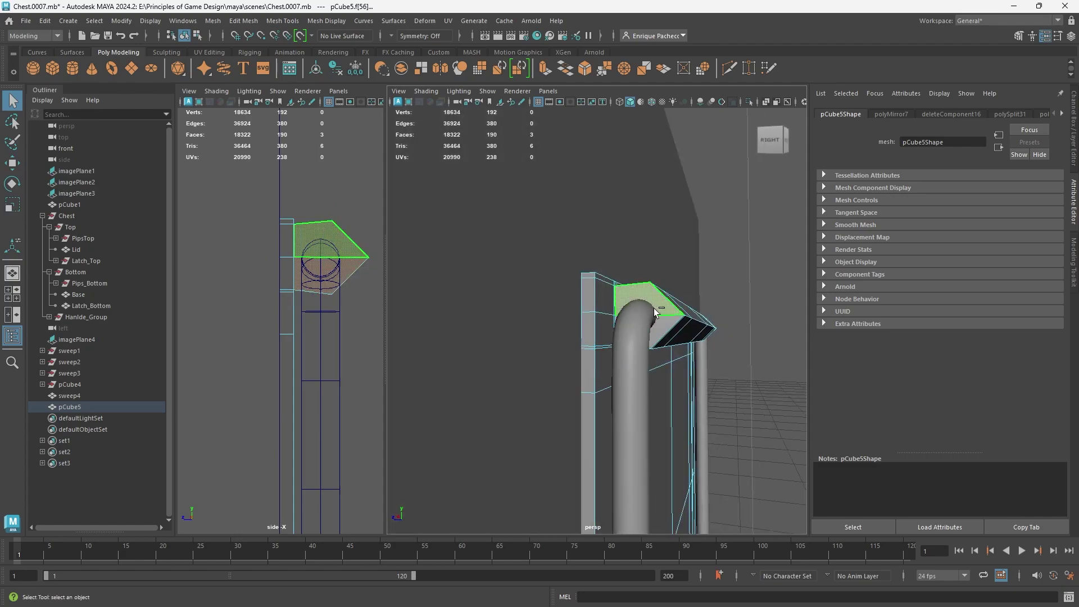
{"action": "left_click", "coordinate": [685, 353], "text": "shift"}
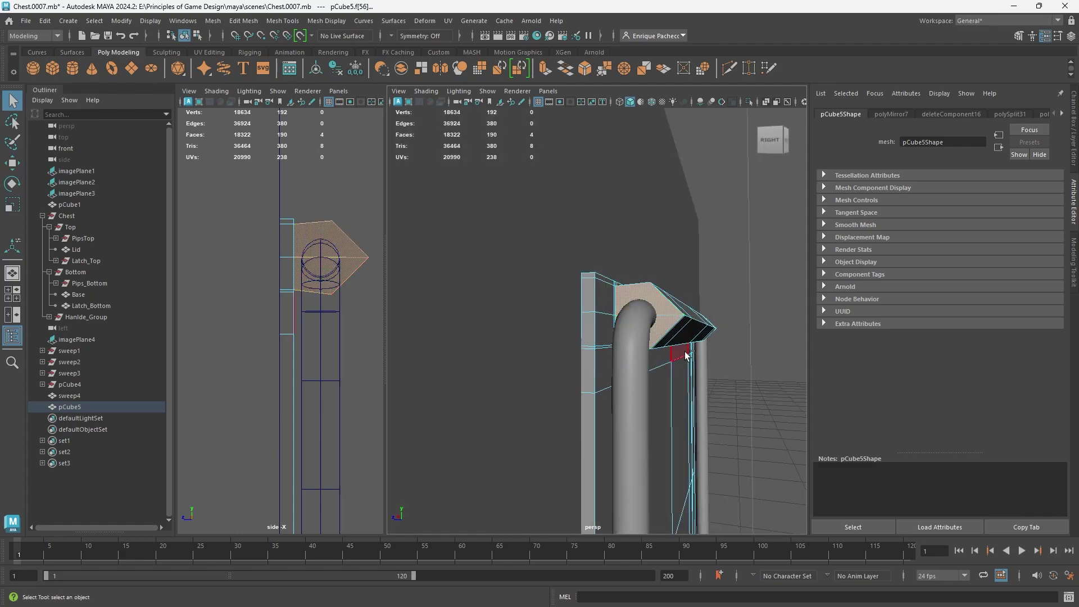
Step: Extrude the selected end-cap faces inward with an offset of 0.02, and check the hinge smoothed and unsmoothed
{"action": "key", "text": "ctrl+e"}
{"action": "left_click_drag", "start_coordinate": [553, 371], "coordinate": [495, 387], "text": "alt"}
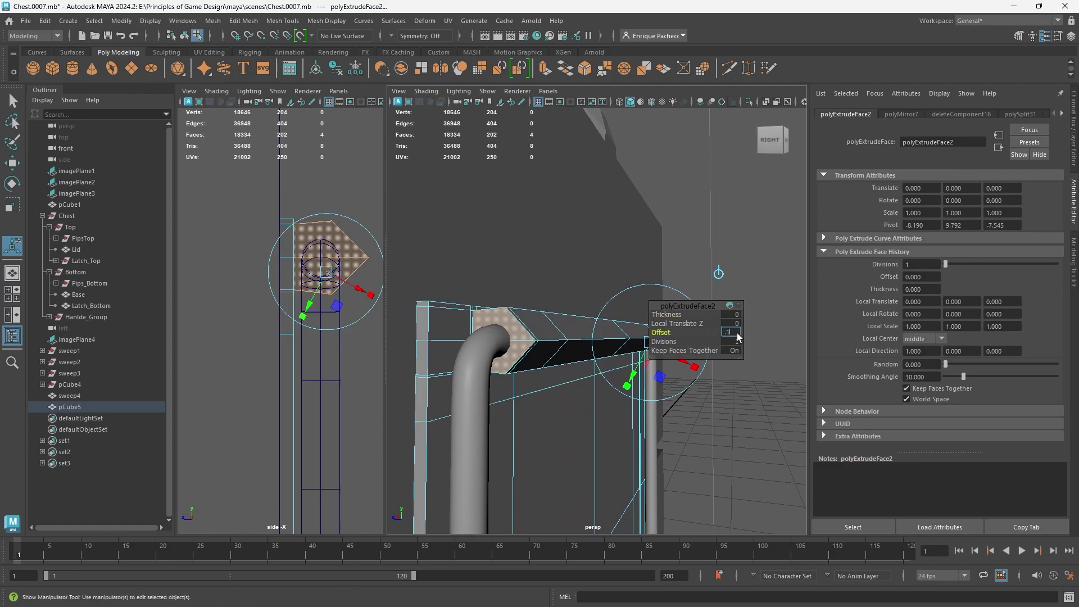
{"action": "key", "text": "Return"}
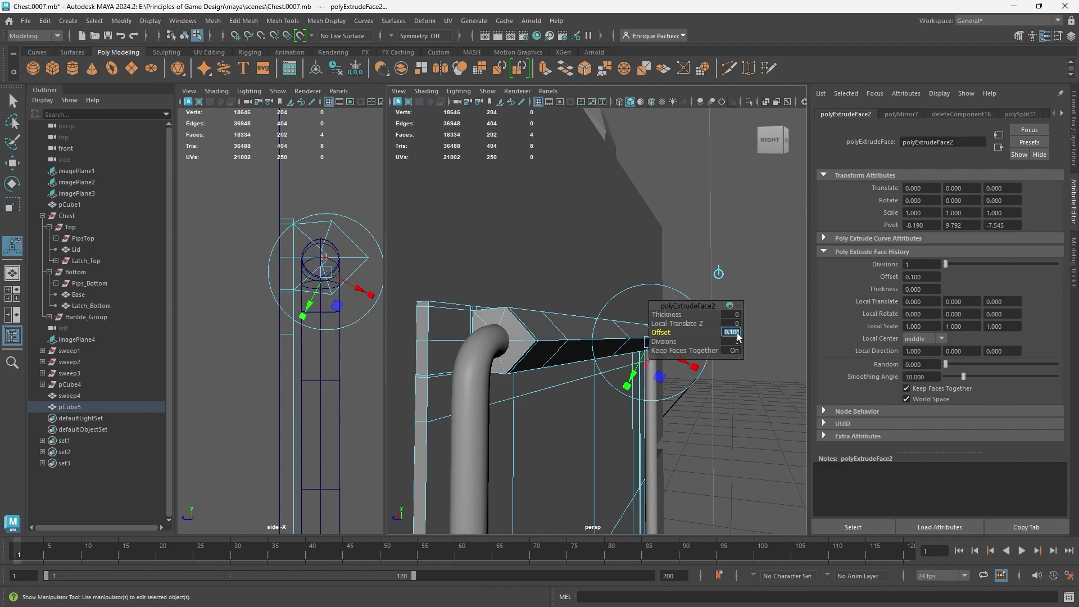
{"action": "key", "text": "Return"}
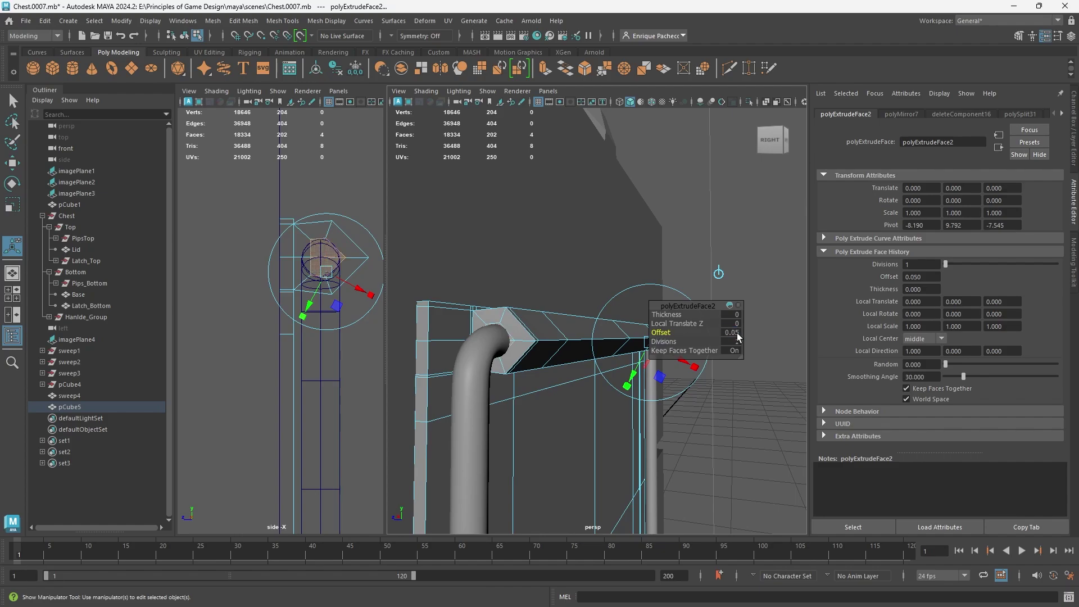
{"action": "left_click", "coordinate": [736, 335]}
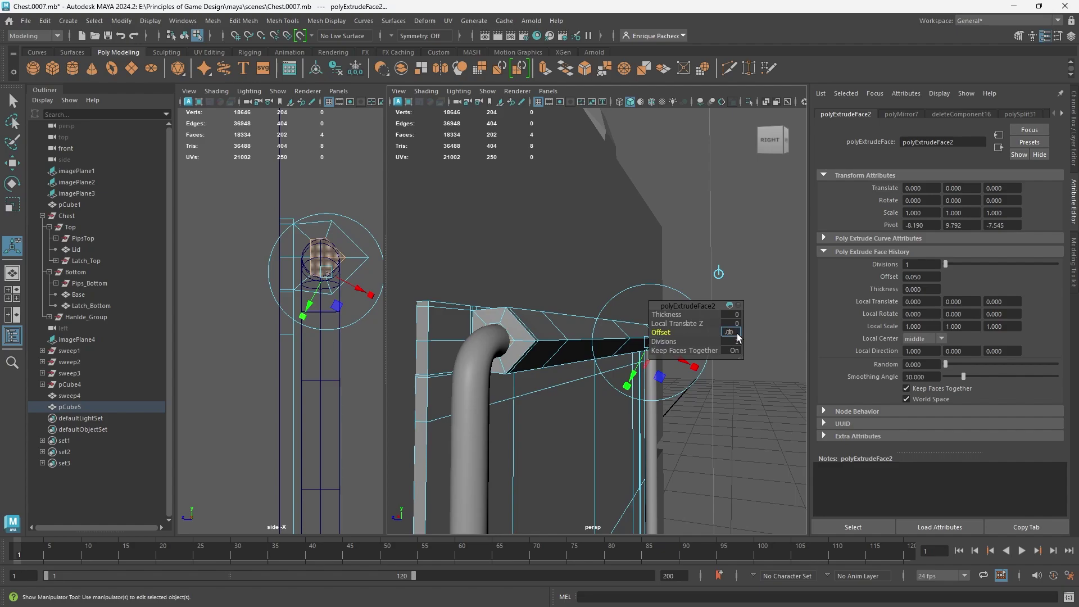
{"action": "key", "text": "Return"}
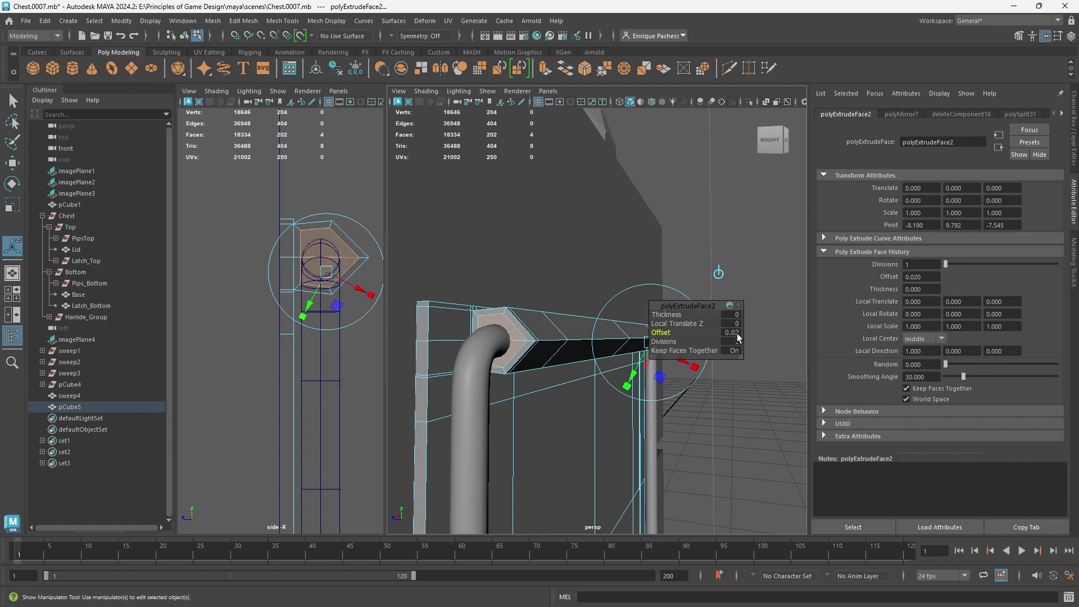
{"action": "left_click", "coordinate": [710, 224]}
{"action": "key", "text": "3"}
{"action": "left_click_drag", "start_coordinate": [677, 301], "coordinate": [490, 298], "text": "alt"}
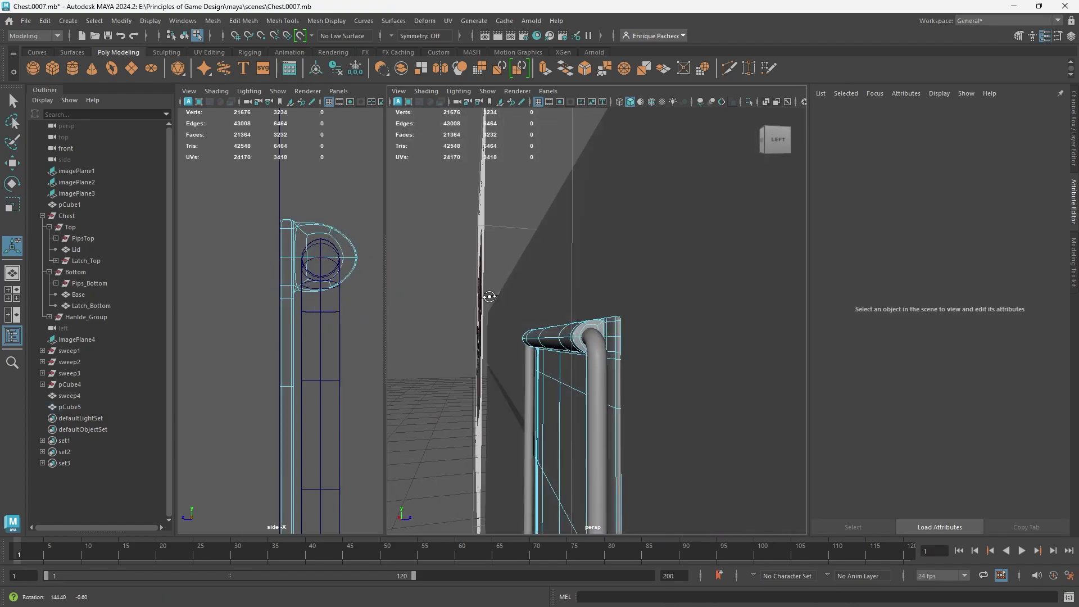
{"action": "scroll", "coordinate": [505, 307], "scroll_direction": "up", "scroll_amount": 4}
{"action": "key", "text": "1"}
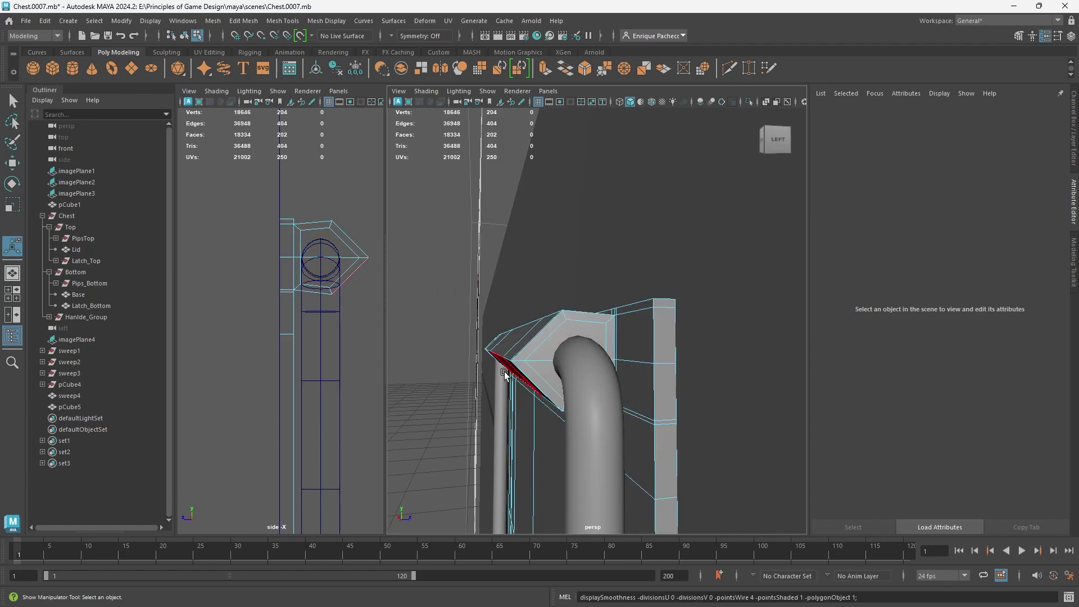
Step: Select the edge loop along the top bar's outermost ridge and shift it slightly toward the plate, judging the shape smoothed
{"action": "left_click_drag", "start_coordinate": [504, 372], "coordinate": [513, 373], "text": "alt"}
{"action": "right_click_drag", "start_coordinate": [547, 363], "coordinate": [551, 242]}
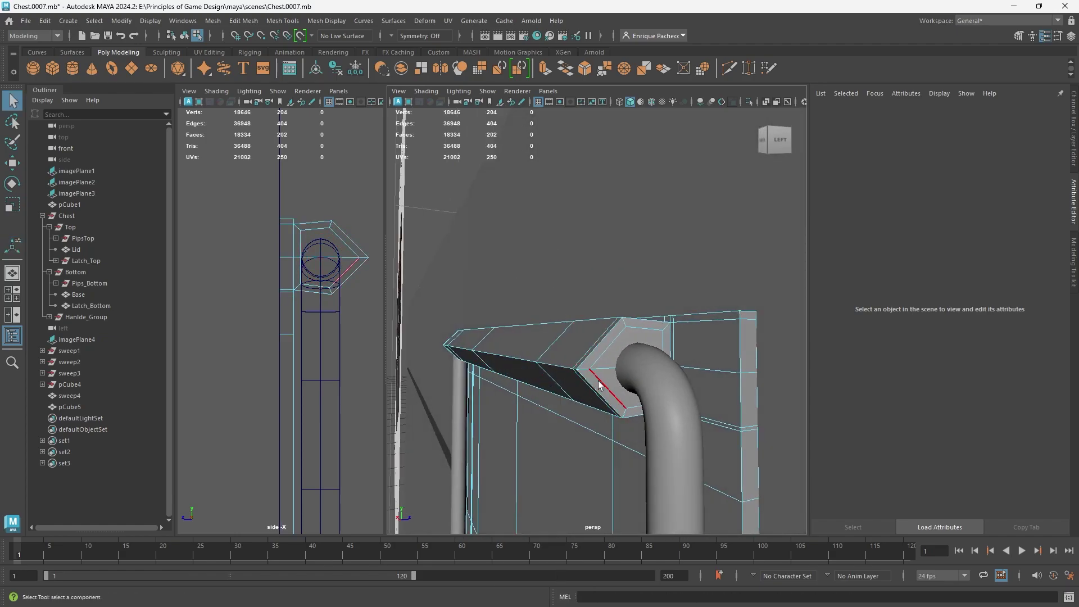
{"action": "left_click", "coordinate": [586, 370]}
{"action": "left_click_drag", "start_coordinate": [534, 373], "coordinate": [728, 373], "text": "alt"}
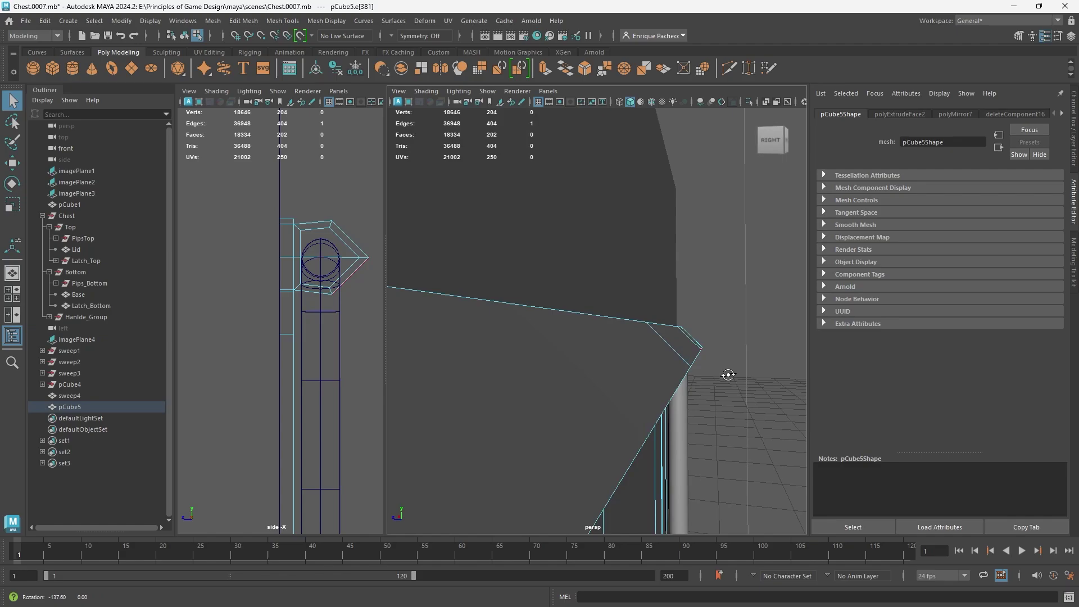
{"action": "scroll", "coordinate": [728, 372], "scroll_direction": "up", "scroll_amount": 3}
{"action": "scroll", "coordinate": [729, 372], "scroll_direction": "down", "scroll_amount": 3}
{"action": "double_click", "coordinate": [518, 309]}
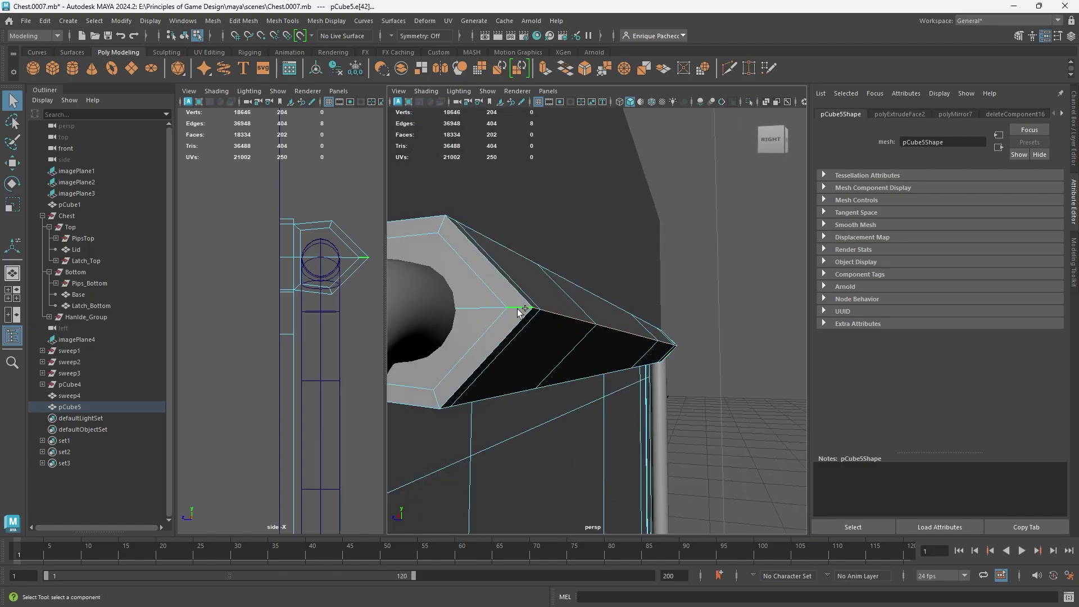
{"action": "left_click_drag", "start_coordinate": [547, 373], "coordinate": [641, 361], "text": "alt"}
{"action": "key", "text": "w"}
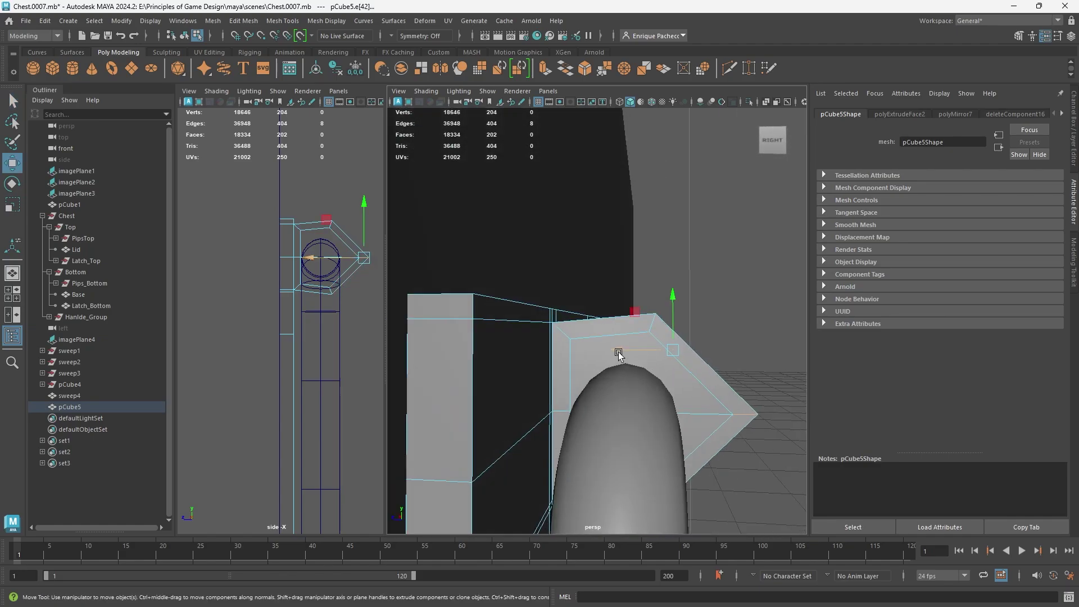
{"action": "key", "text": "3"}
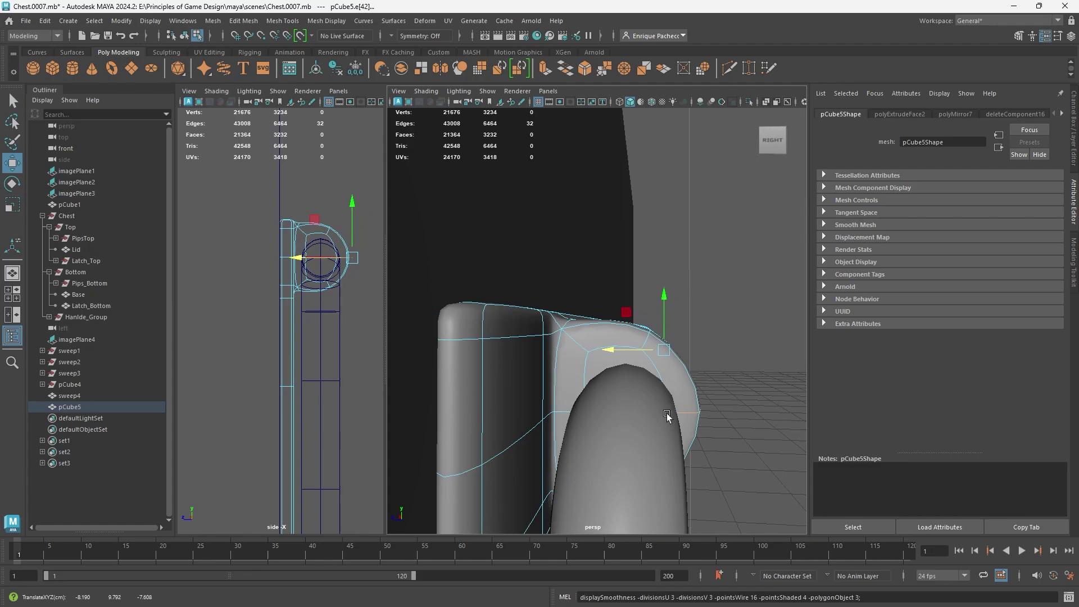
{"action": "left_click_drag", "start_coordinate": [667, 415], "coordinate": [535, 388], "text": "alt"}
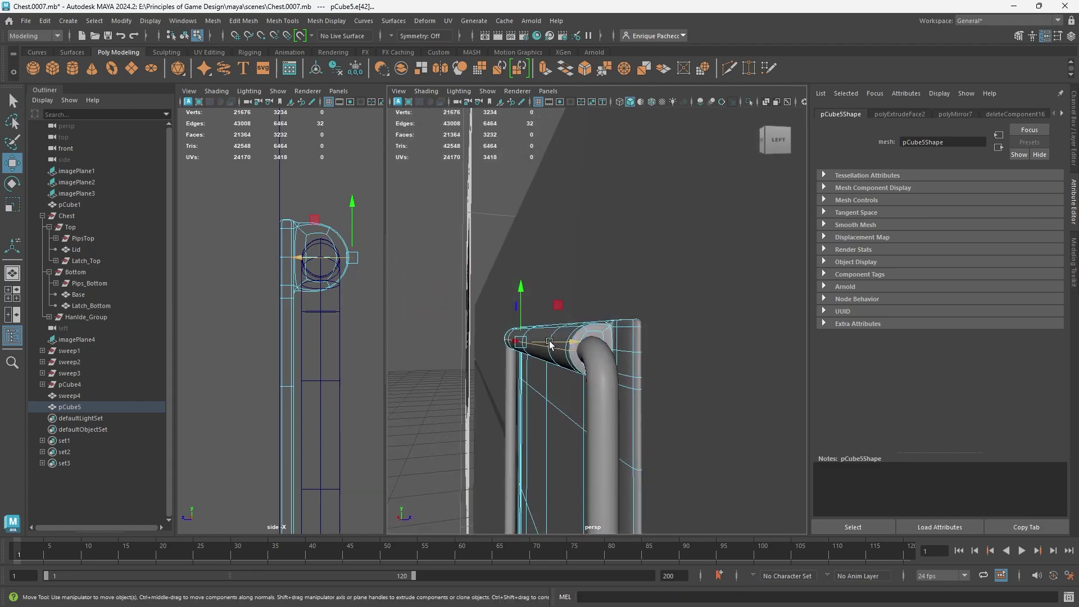
{"action": "left_click_drag", "start_coordinate": [573, 341], "coordinate": [696, 413]}
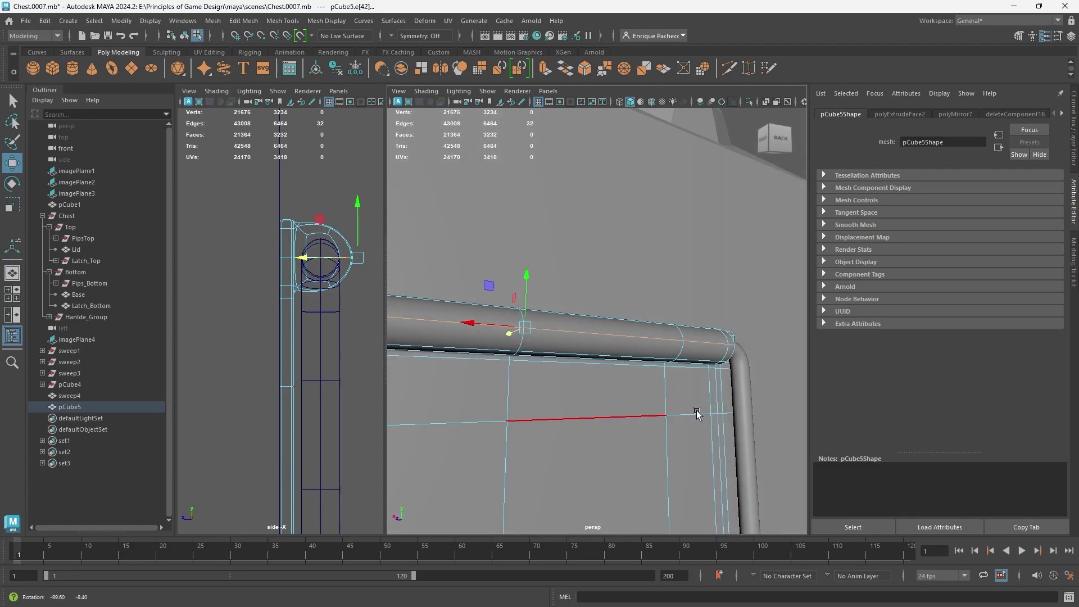
Step: Examine the unsmoothed hinge in place on the chest and compare it with the hinge in the reference image
{"action": "key", "text": "f"}
{"action": "left_click_drag", "start_coordinate": [612, 415], "coordinate": [638, 429], "text": "alt"}
{"action": "key", "text": "1"}
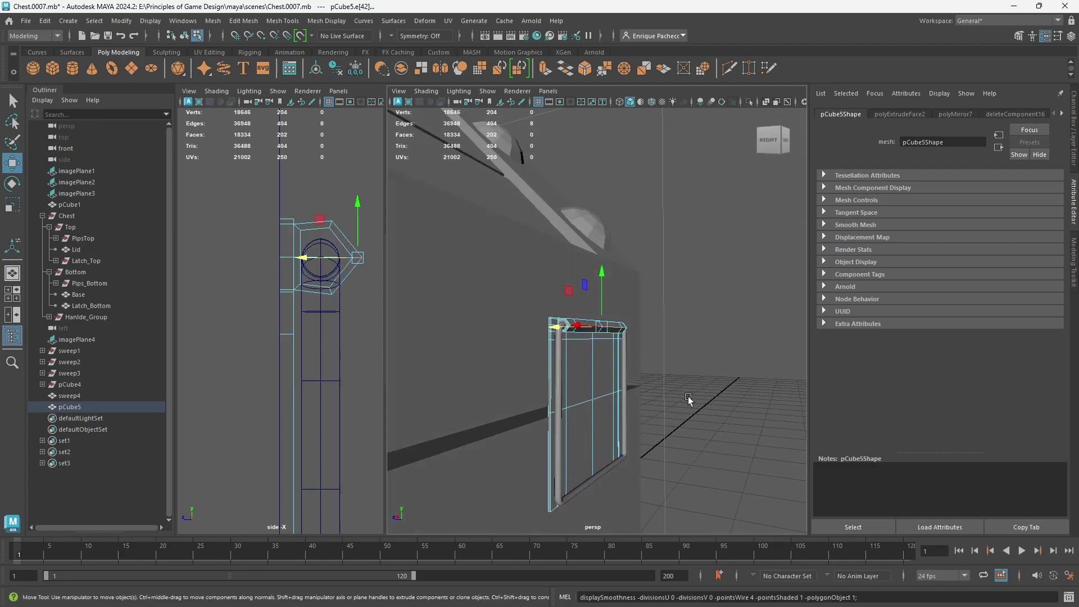
{"action": "right_click_drag", "start_coordinate": [560, 414], "coordinate": [588, 427], "text": "alt"}
{"action": "middle_click_drag", "start_coordinate": [587, 427], "coordinate": [583, 356], "text": "alt"}
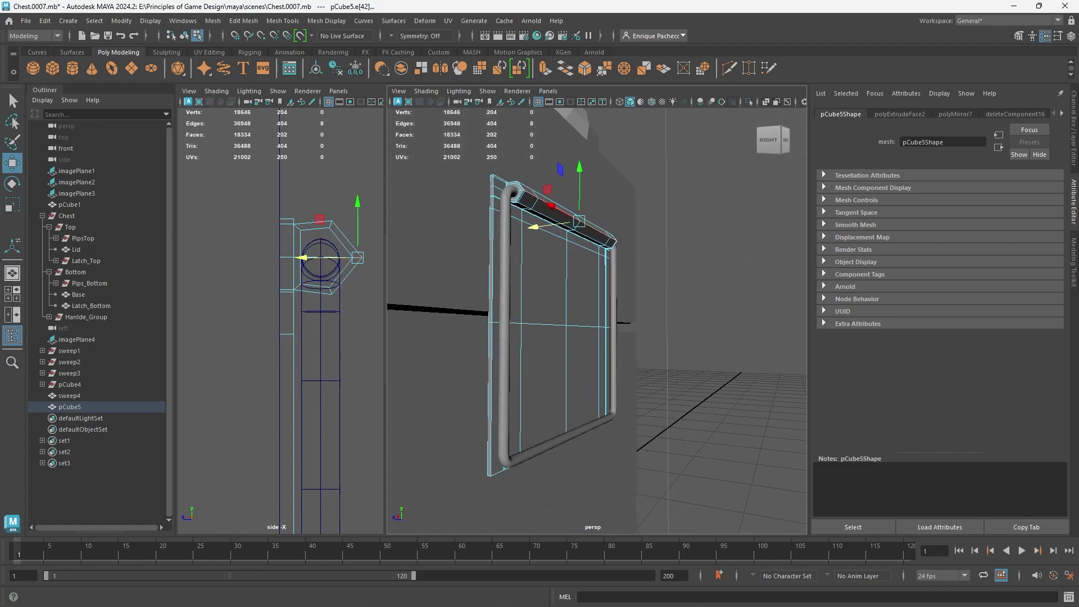
{"action": "scroll", "coordinate": [511, 347], "scroll_direction": "down", "scroll_amount": 3}
{"action": "left_click_drag", "start_coordinate": [511, 346], "coordinate": [447, 373], "text": "alt"}
{"action": "scroll", "coordinate": [447, 374], "scroll_direction": "down", "scroll_amount": 6}
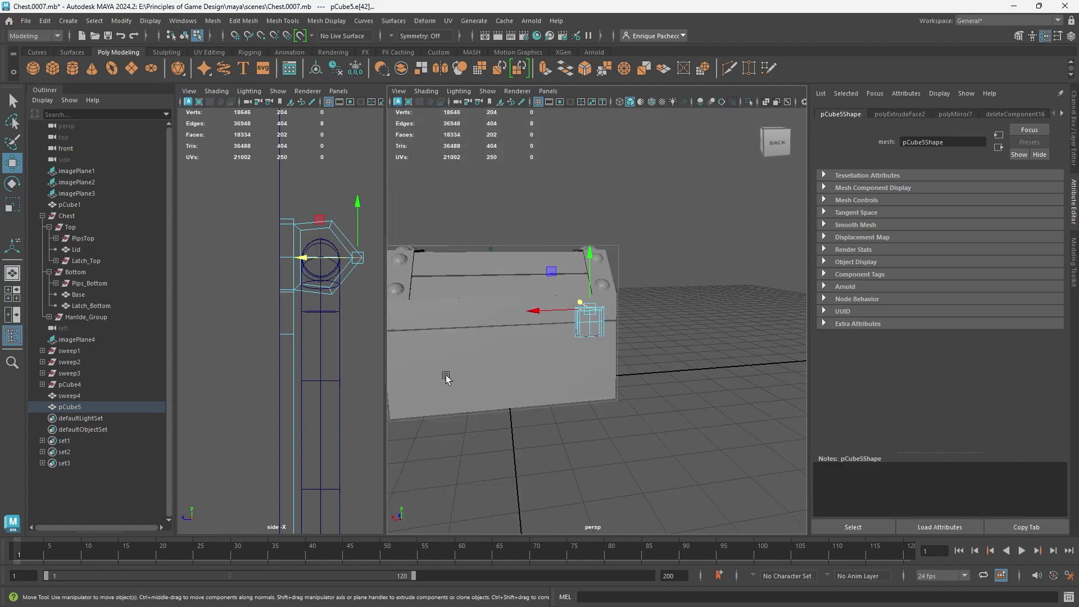
{"action": "middle_click_drag", "start_coordinate": [448, 374], "coordinate": [683, 362], "text": "alt"}
{"action": "scroll", "coordinate": [515, 291], "scroll_direction": "up", "scroll_amount": 5}
{"action": "left_click_drag", "start_coordinate": [450, 276], "coordinate": [493, 266], "text": "alt"}
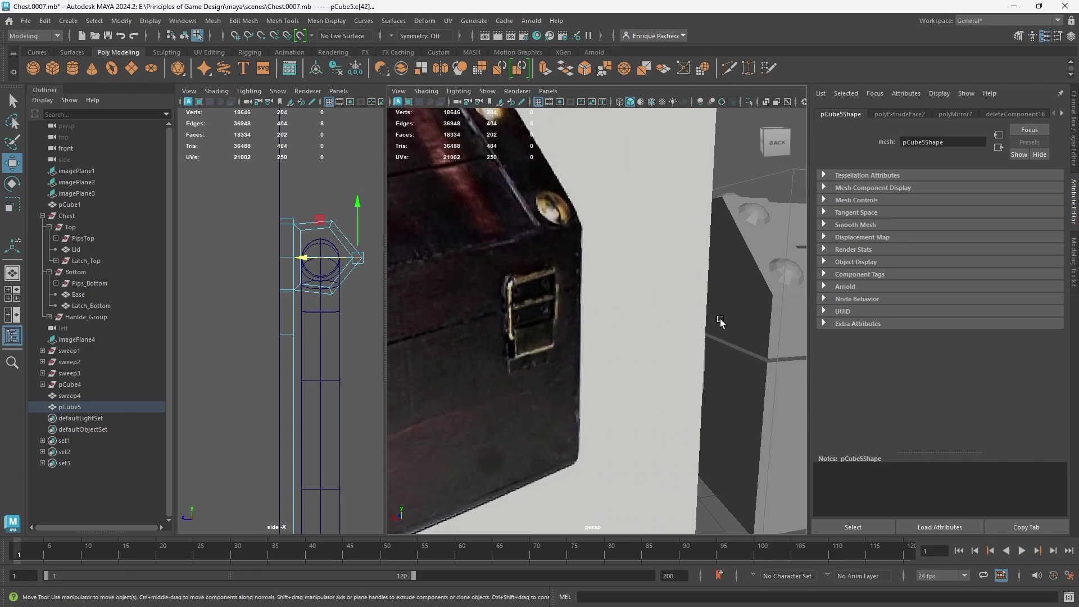
Step: Duplicate the hinge plate and move the copy straight down to about -2.768 in Y, so its bar meets the original frame's lower end
{"action": "scroll", "coordinate": [721, 321], "scroll_direction": "down", "scroll_amount": 4}
{"action": "middle_click_drag", "start_coordinate": [721, 321], "coordinate": [663, 354], "text": "alt"}
{"action": "scroll", "coordinate": [714, 328], "scroll_direction": "up", "scroll_amount": 4}
{"action": "middle_click_drag", "start_coordinate": [713, 327], "coordinate": [615, 346], "text": "alt"}
{"action": "scroll", "coordinate": [615, 347], "scroll_direction": "up", "scroll_amount": 4}
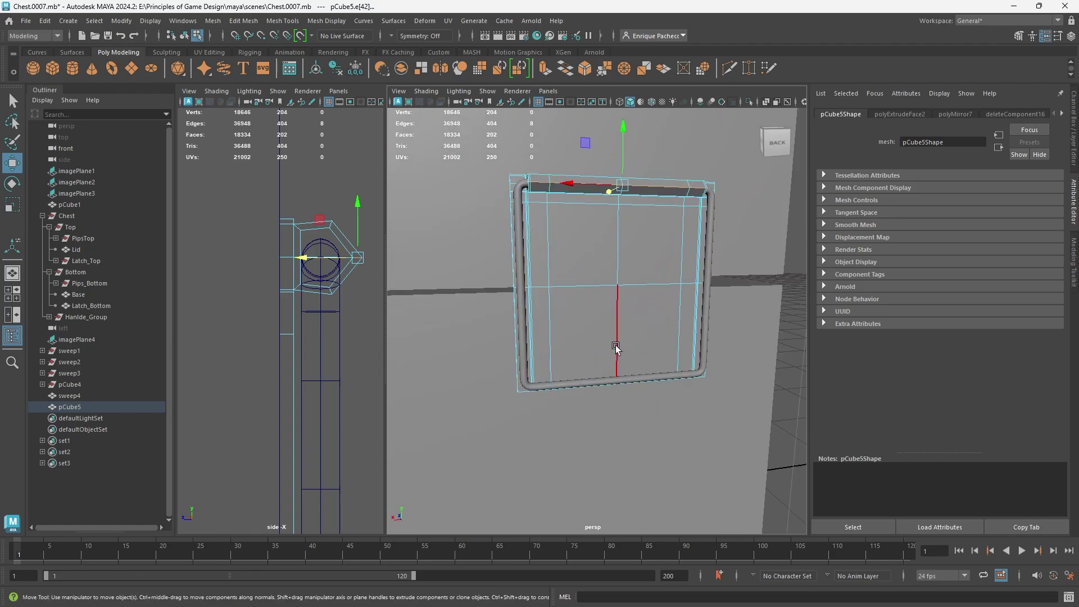
{"action": "right_click_drag", "start_coordinate": [613, 381], "coordinate": [635, 351]}
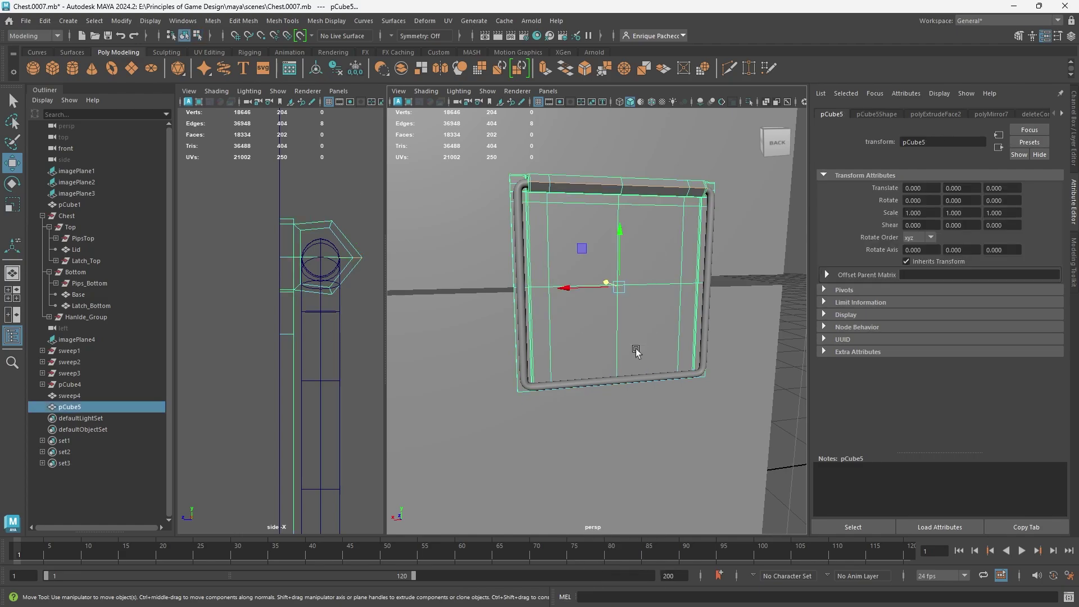
{"action": "left_click_drag", "start_coordinate": [622, 380], "coordinate": [628, 287], "text": "alt"}
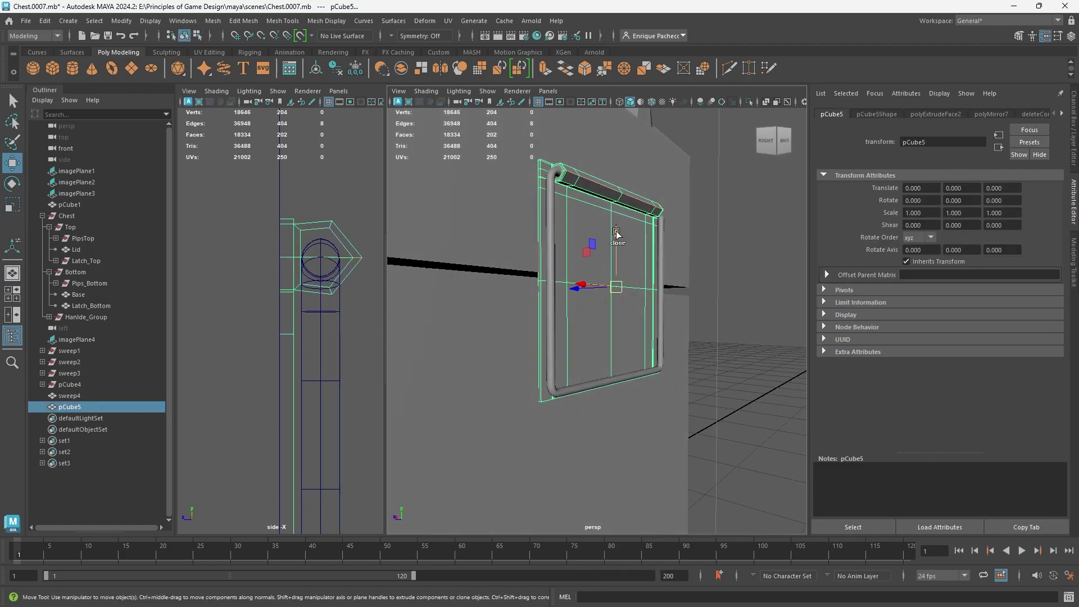
{"action": "left_click_drag", "start_coordinate": [616, 231], "coordinate": [634, 415], "text": "shift"}
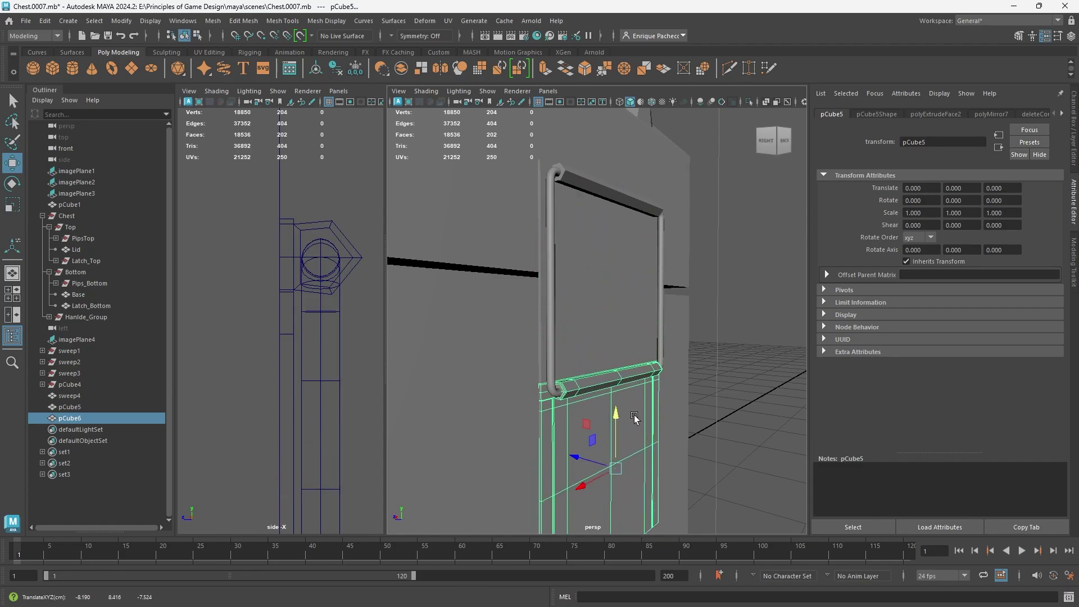
{"action": "scroll", "coordinate": [597, 422], "scroll_direction": "up", "scroll_amount": 2}
{"action": "middle_click_drag", "start_coordinate": [542, 416], "coordinate": [552, 343], "text": "alt"}
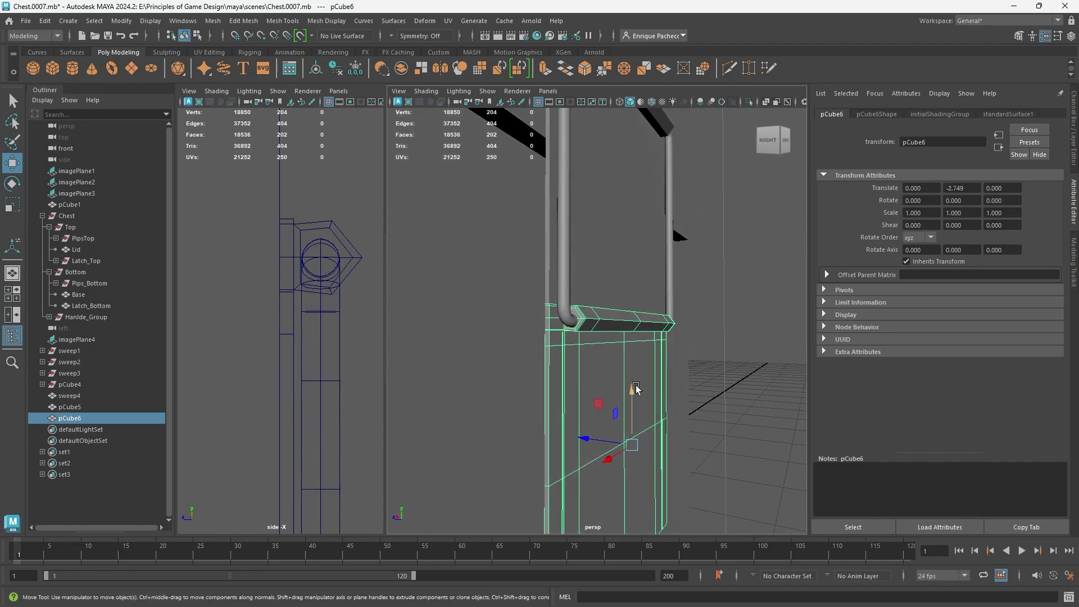
{"action": "left_click_drag", "start_coordinate": [635, 385], "coordinate": [472, 395]}
Step: Compare the placement of the duplicated plate on the chest with the hinge in the reference image
{"action": "scroll", "coordinate": [588, 383], "scroll_direction": "down", "scroll_amount": 5}
{"action": "scroll", "coordinate": [472, 395], "scroll_direction": "down", "scroll_amount": 5}
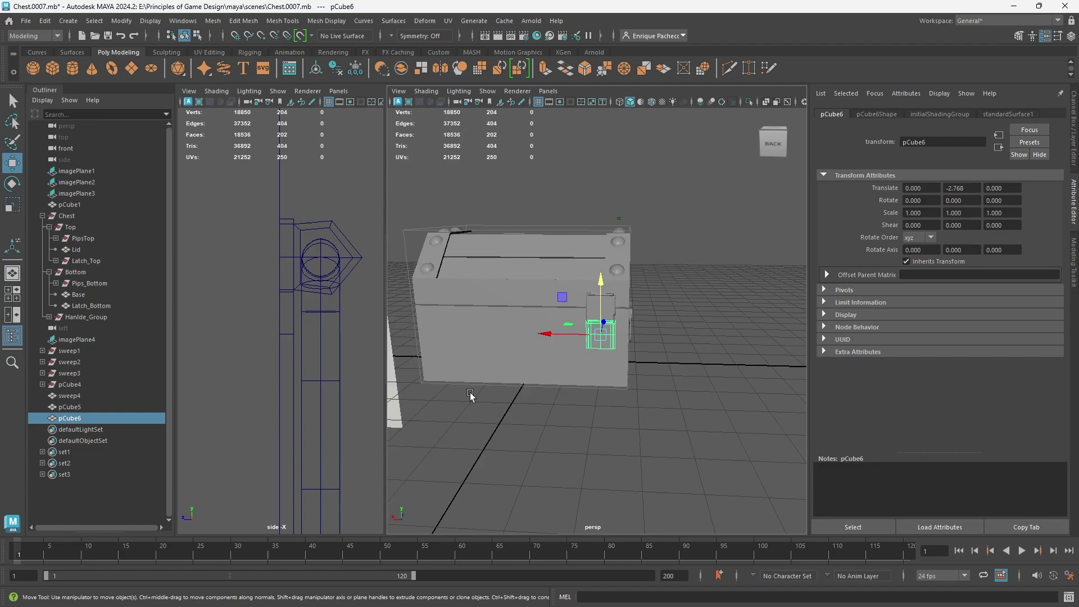
{"action": "middle_click_drag", "start_coordinate": [471, 395], "coordinate": [716, 376], "text": "alt"}
{"action": "scroll", "coordinate": [548, 272], "scroll_direction": "up", "scroll_amount": 5}
{"action": "scroll", "coordinate": [548, 274], "scroll_direction": "up", "scroll_amount": 8}
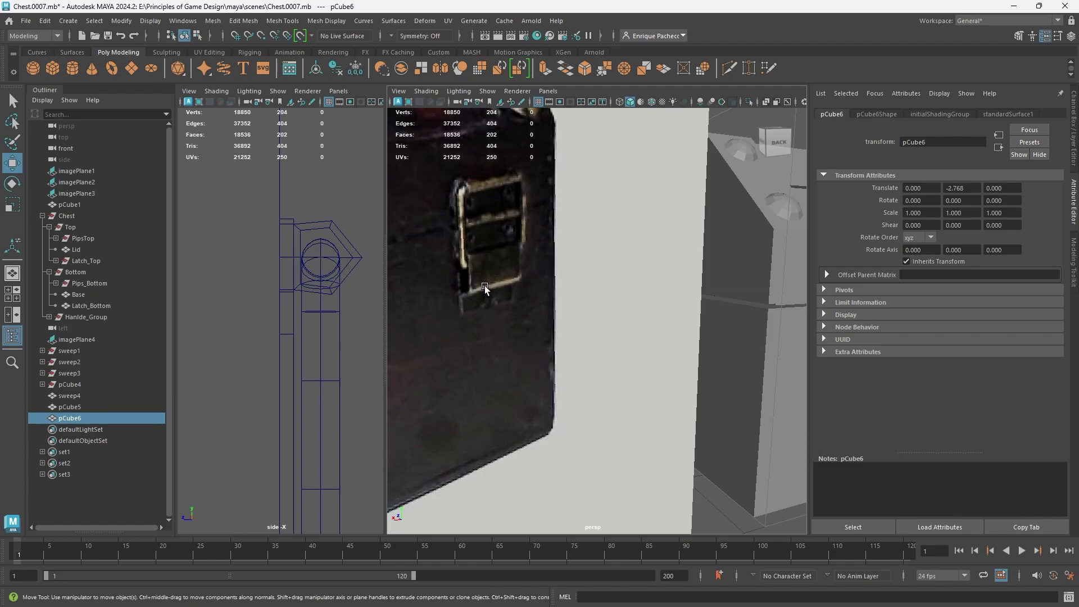
{"action": "middle_click_drag", "start_coordinate": [780, 338], "coordinate": [445, 269], "text": "alt"}
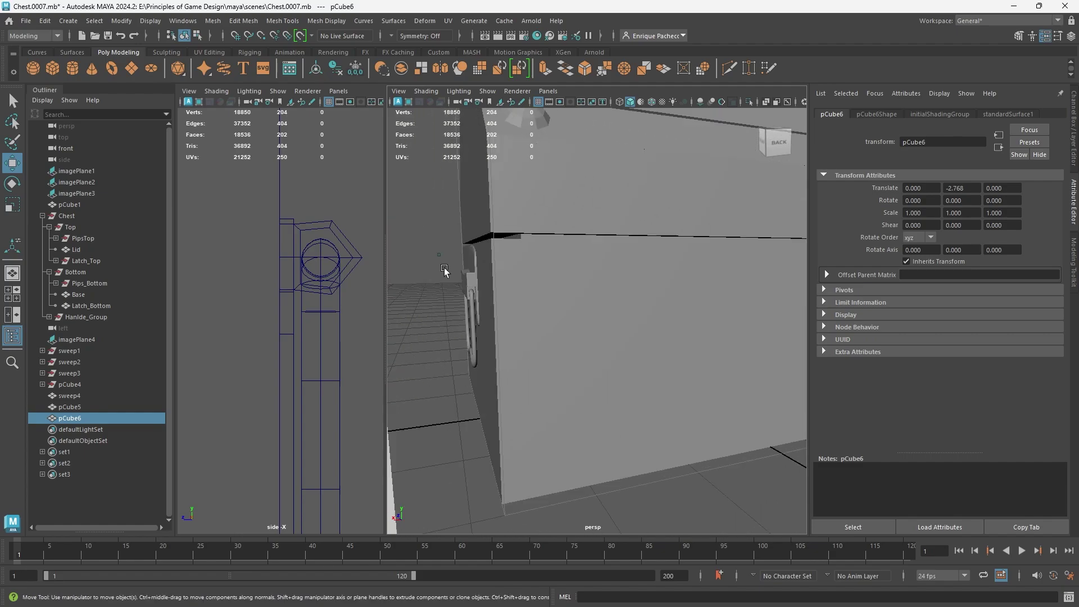
{"action": "middle_click_drag", "start_coordinate": [744, 310], "coordinate": [332, 278], "text": "alt"}
{"action": "scroll", "coordinate": [673, 296], "scroll_direction": "up", "scroll_amount": 3}
{"action": "middle_click_drag", "start_coordinate": [707, 276], "coordinate": [470, 330], "text": "alt"}
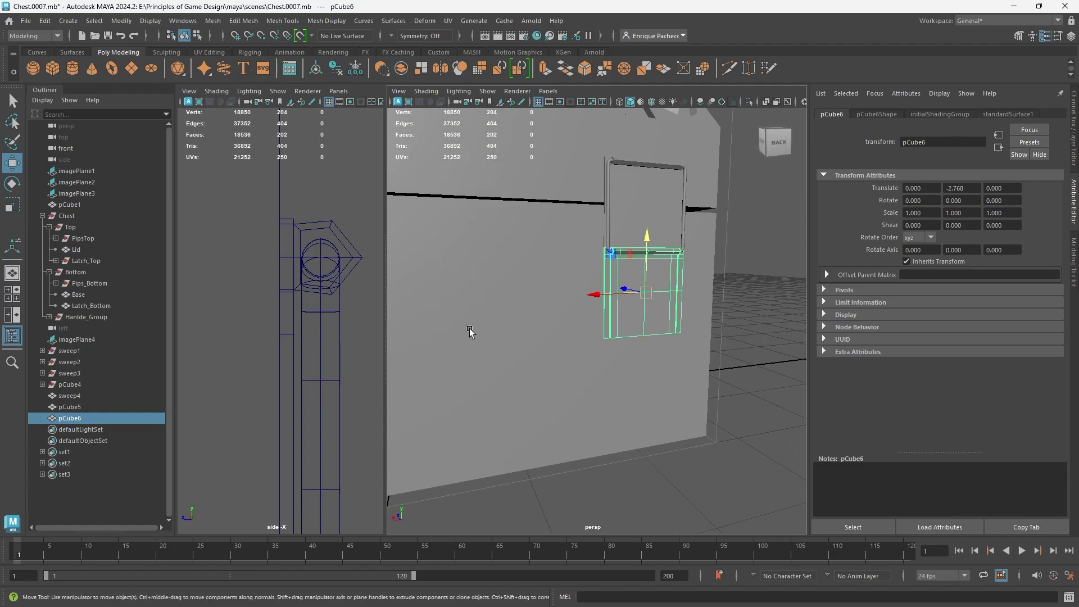
Step: Select the ring of upper faces along the duplicated plate's top bar, including its end sections
{"action": "scroll", "coordinate": [626, 255], "scroll_direction": "up", "scroll_amount": 6}
{"action": "scroll", "coordinate": [648, 255], "scroll_direction": "down", "scroll_amount": 2}
{"action": "middle_click_drag", "start_coordinate": [648, 255], "coordinate": [520, 468], "text": "alt"}
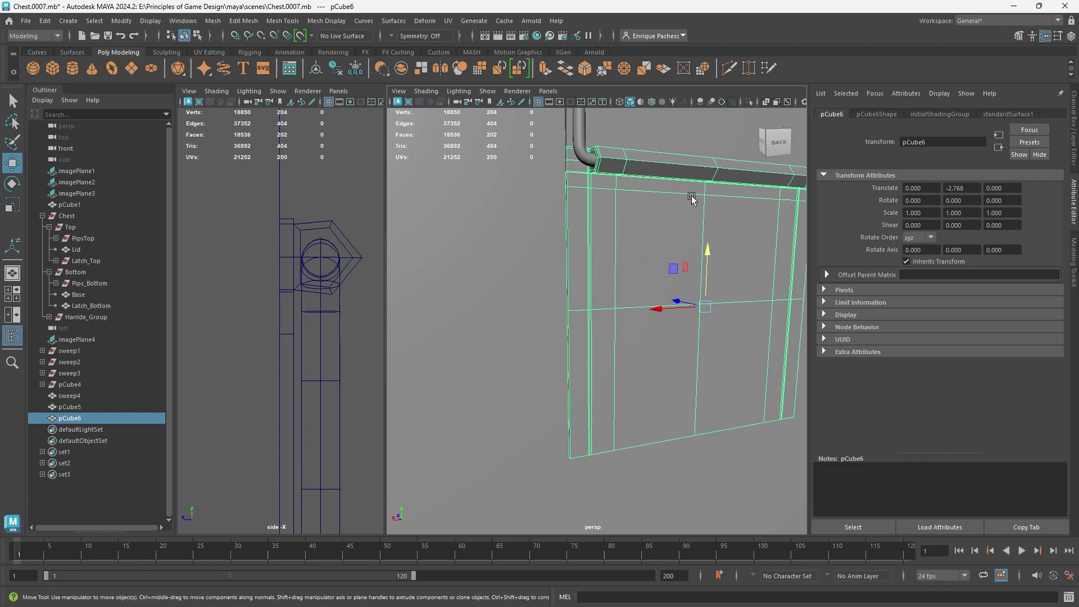
{"action": "middle_click_drag", "start_coordinate": [674, 192], "coordinate": [435, 455], "text": "alt"}
{"action": "left_click_drag", "start_coordinate": [535, 318], "coordinate": [583, 288], "text": "alt"}
{"action": "right_click", "coordinate": [583, 286]}
{"action": "right_click_drag", "start_coordinate": [584, 290], "coordinate": [576, 322]}
{"action": "scroll", "coordinate": [497, 318], "scroll_direction": "up", "scroll_amount": 2}
{"action": "scroll", "coordinate": [486, 290], "scroll_direction": "up", "scroll_amount": 3}
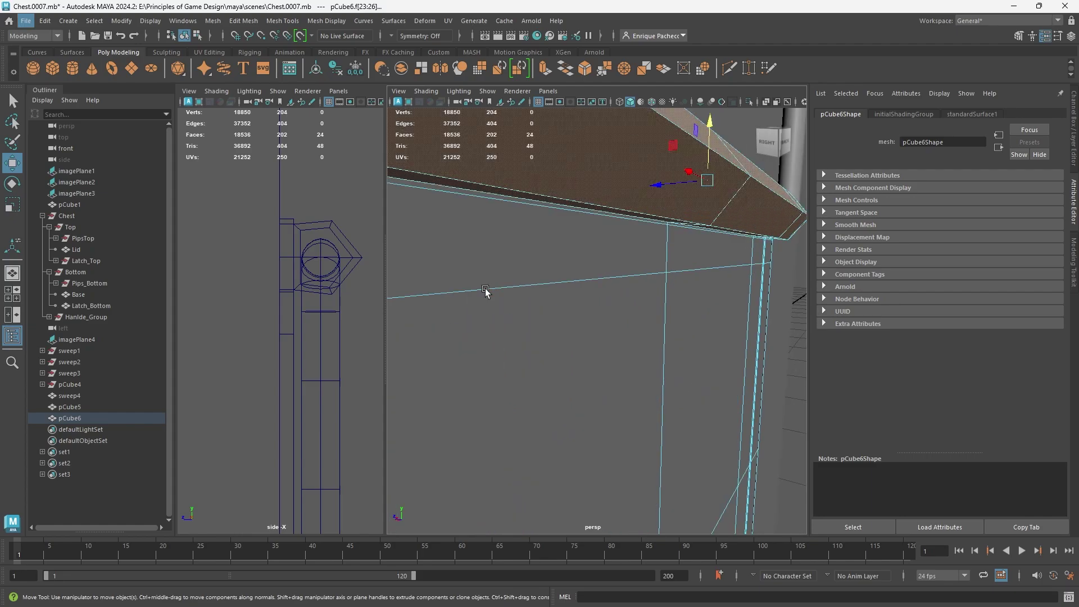
{"action": "scroll", "coordinate": [487, 290], "scroll_direction": "down", "scroll_amount": 2}
{"action": "left_click", "coordinate": [479, 215]}
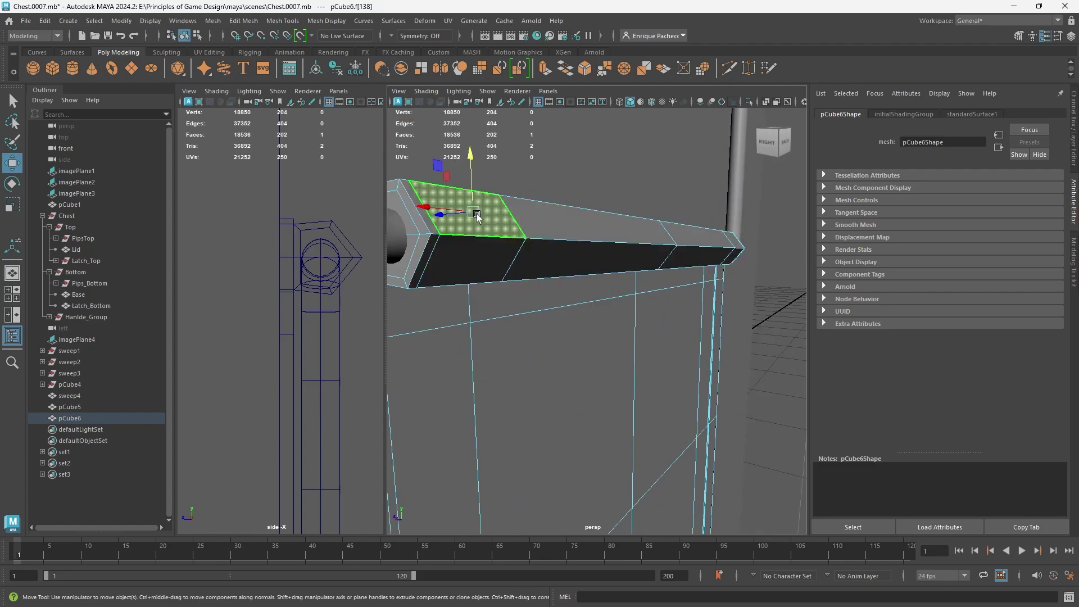
{"action": "double_click", "coordinate": [413, 195], "text": "shift"}
{"action": "left_click_drag", "start_coordinate": [428, 259], "coordinate": [461, 272], "text": "alt"}
{"action": "scroll", "coordinate": [462, 272], "scroll_direction": "down", "scroll_amount": 3}
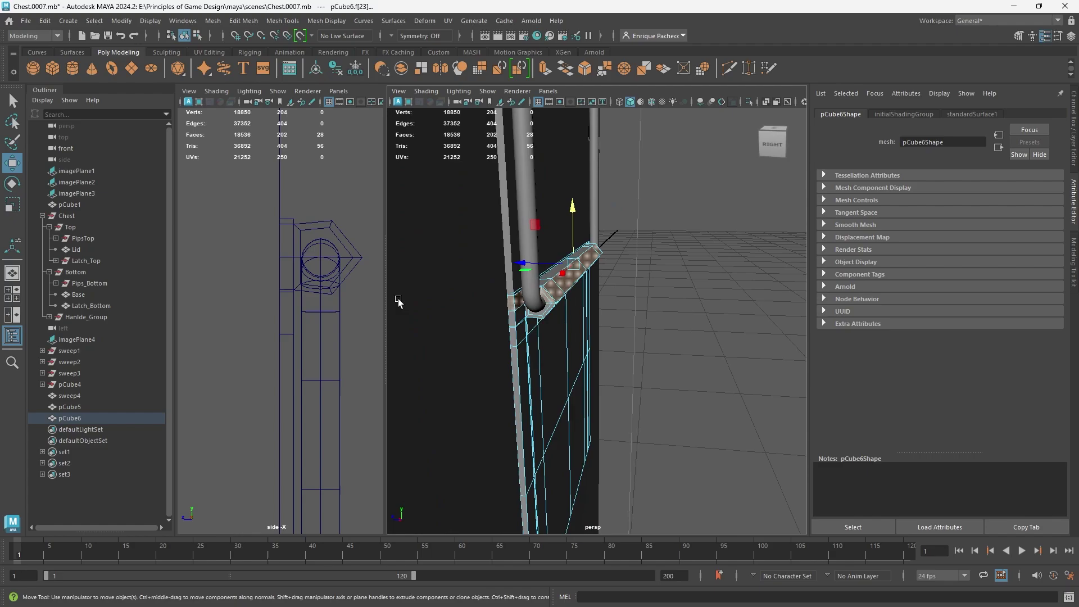
Step: Frame the duplicate's top bar in the side view and select all faces of its upper half, above the middle edge line
{"action": "key", "text": "f"}
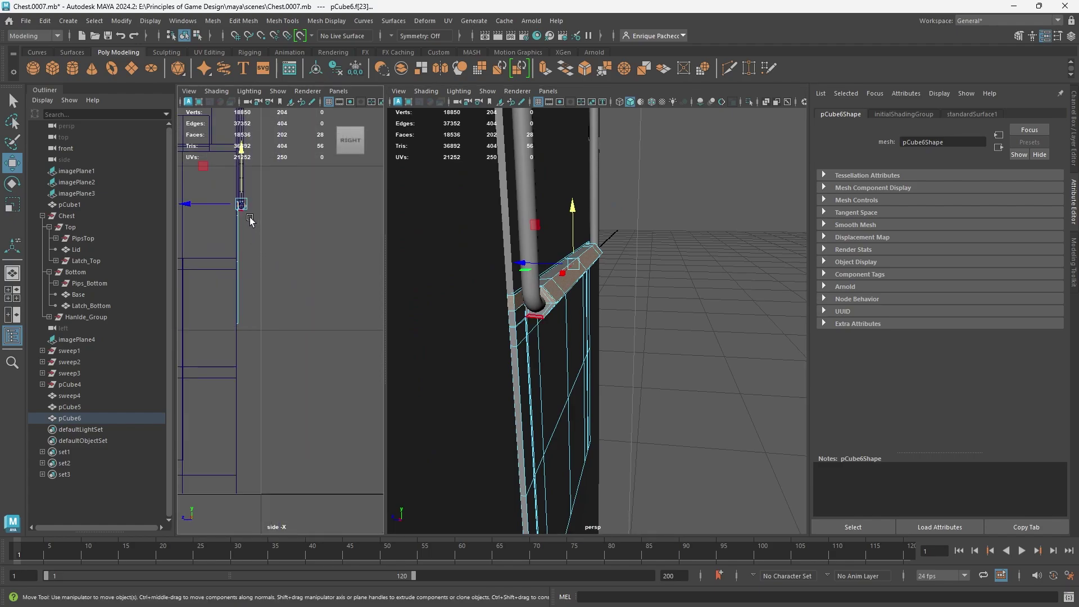
{"action": "key", "text": "f"}
{"action": "scroll", "coordinate": [306, 321], "scroll_direction": "up", "scroll_amount": 5}
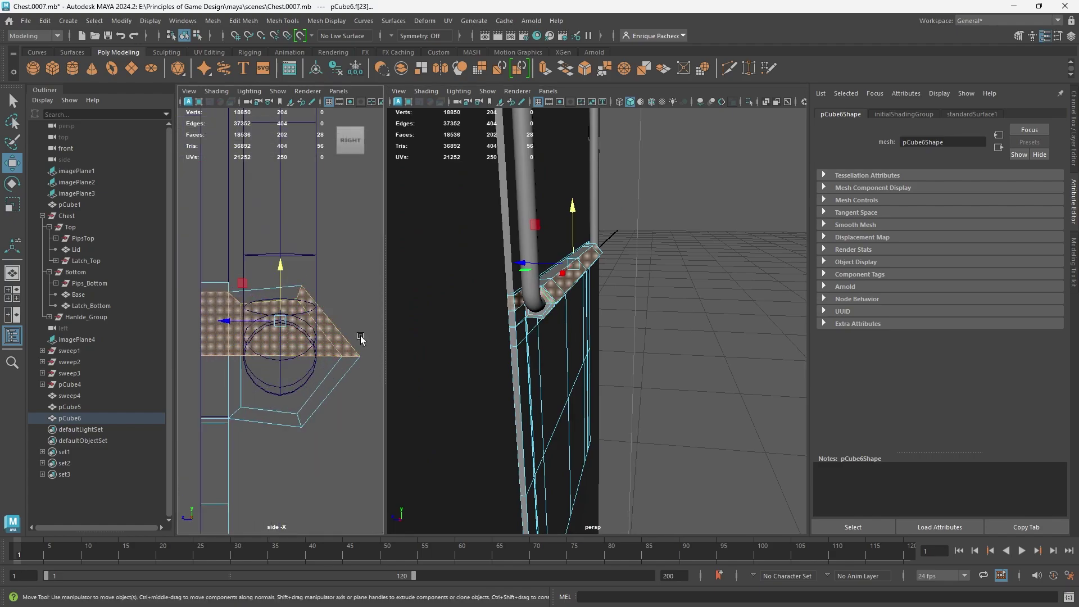
{"action": "left_click_drag", "start_coordinate": [212, 279], "coordinate": [212, 279]}
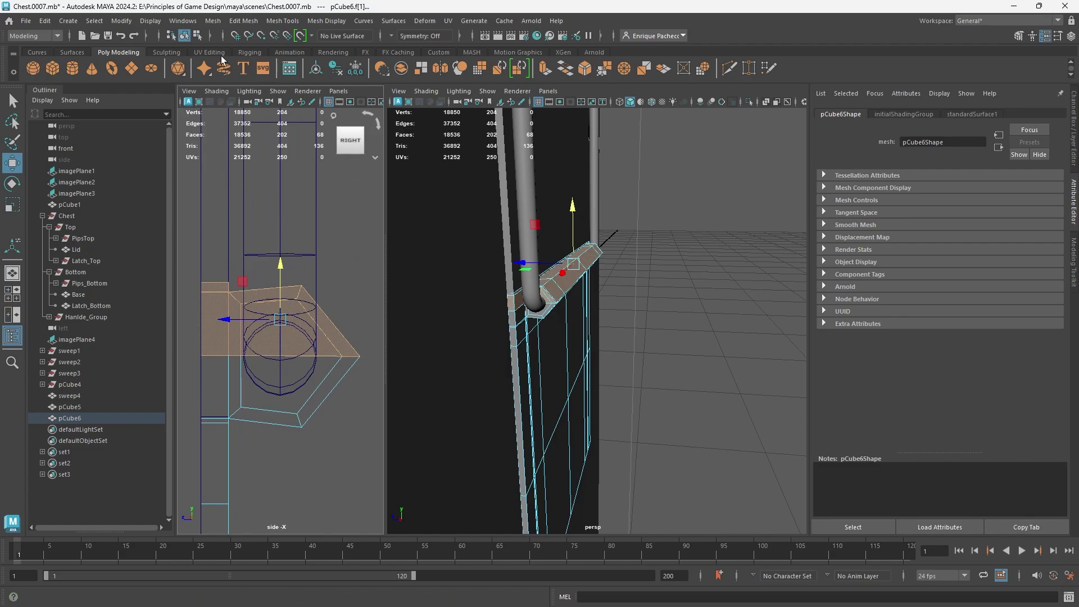
Step: Detach the selected upper-half faces of the bar and separate the duplicate into individual objects
{"action": "left_click", "coordinate": [213, 21]}
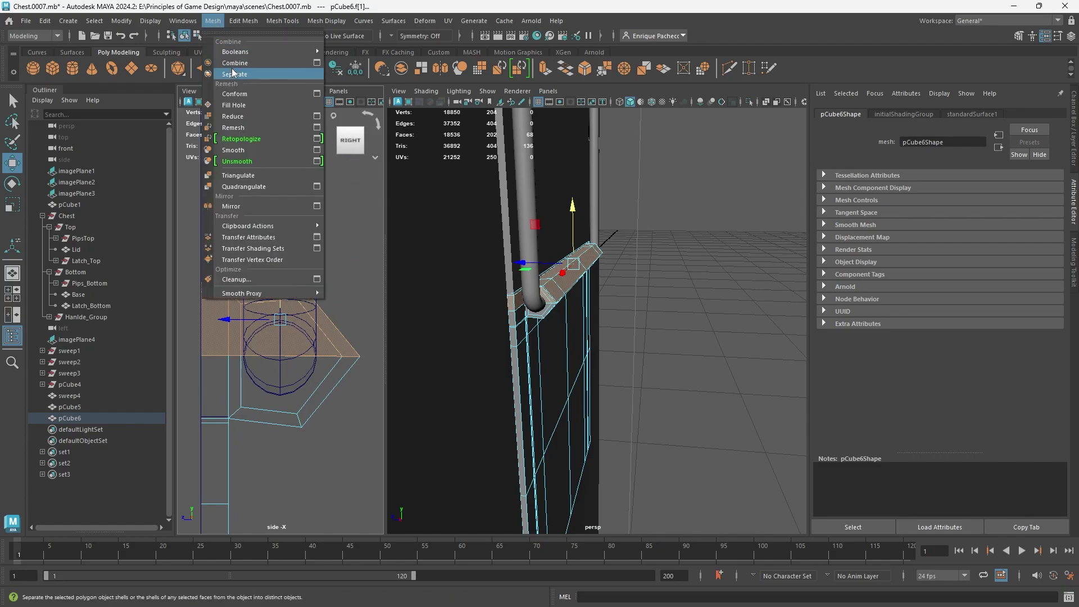
{"action": "mouse_move", "coordinate": [243, 21]}
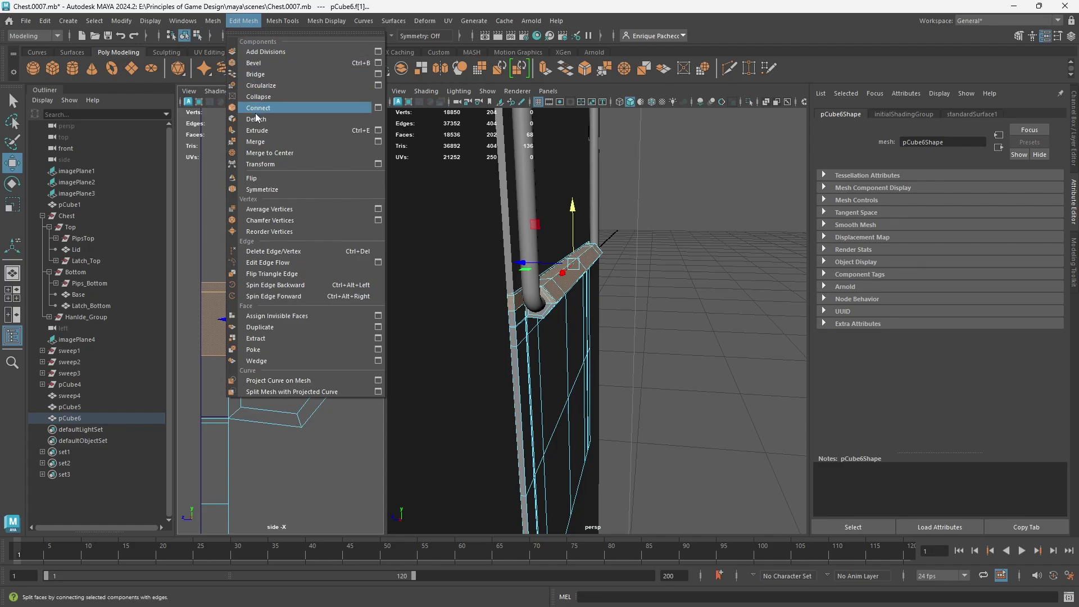
{"action": "left_click", "coordinate": [256, 120]}
{"action": "left_click", "coordinate": [212, 21]}
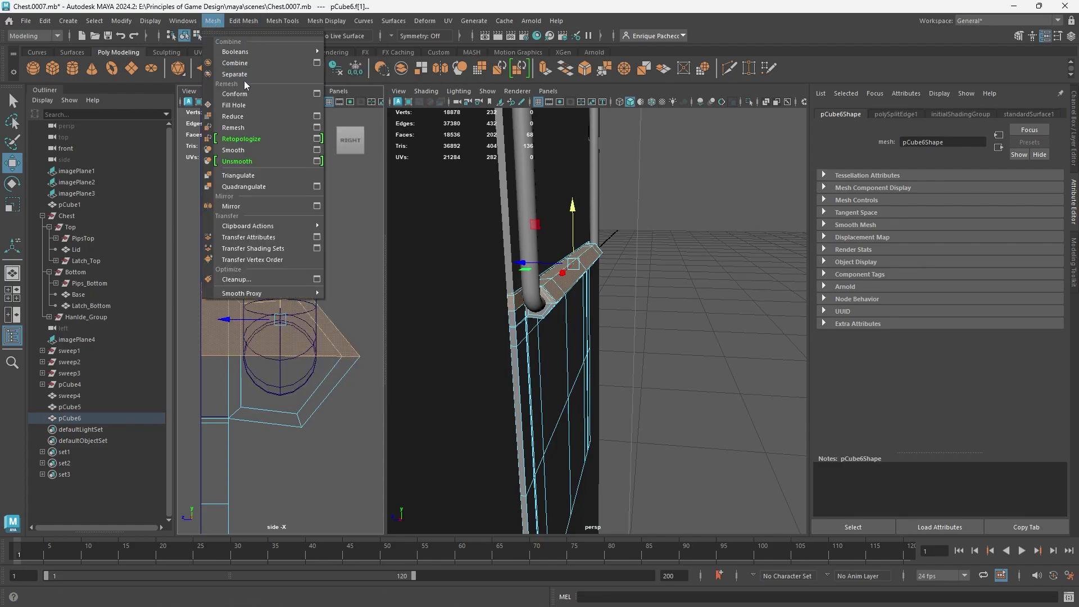
{"action": "left_click", "coordinate": [244, 75]}
Step: Center the pivot of the separated lower piece and move it down to about -1.081 in Y
{"action": "middle_click_drag", "start_coordinate": [556, 362], "coordinate": [531, 259], "text": "alt"}
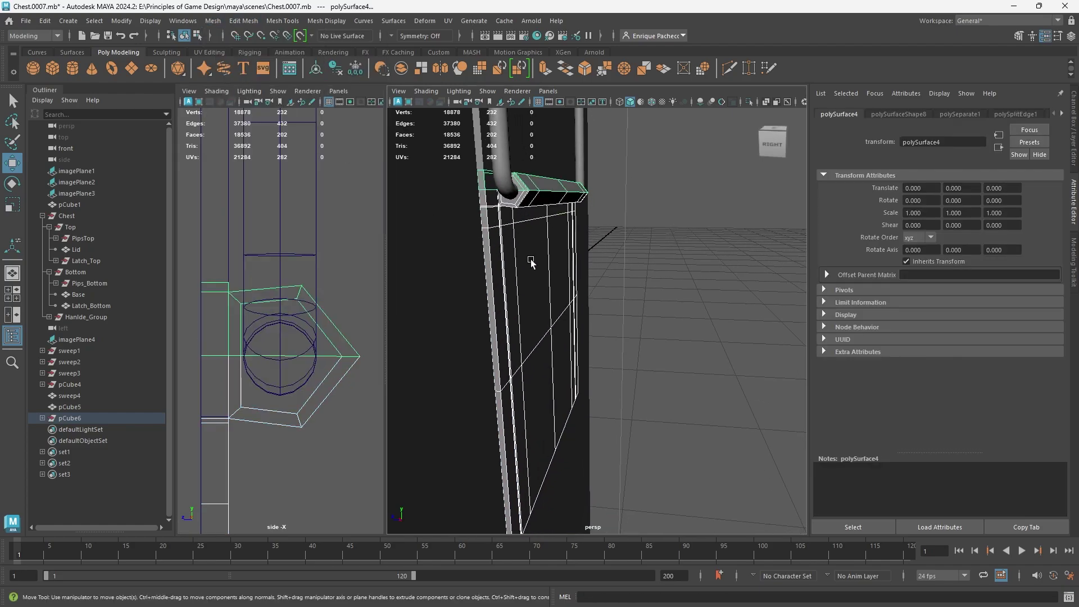
{"action": "left_click", "coordinate": [530, 258]}
{"action": "scroll", "coordinate": [539, 289], "scroll_direction": "down", "scroll_amount": 3}
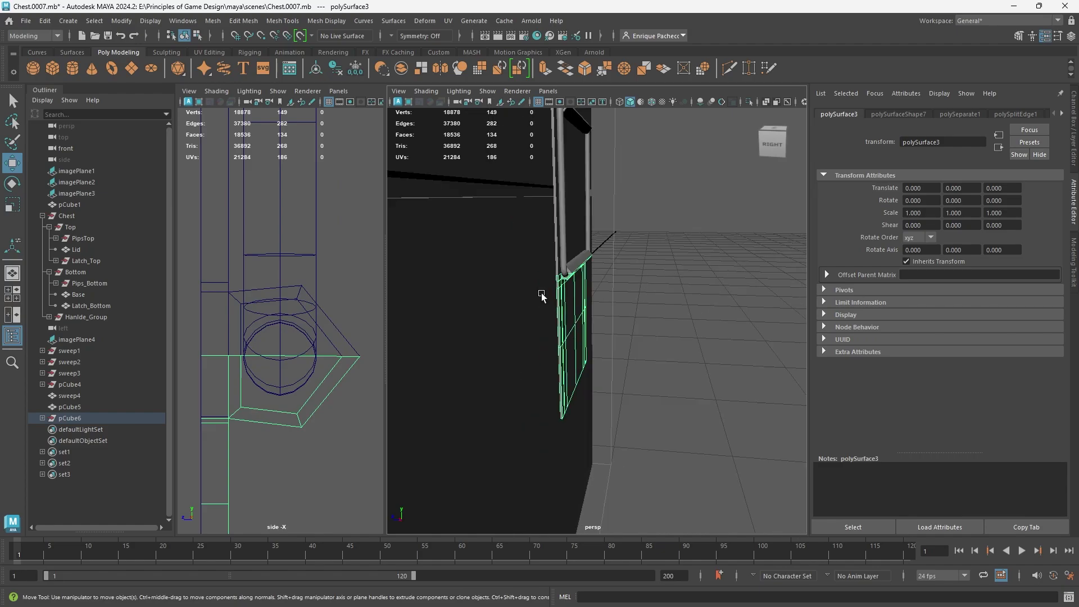
{"action": "left_click", "coordinate": [121, 21]}
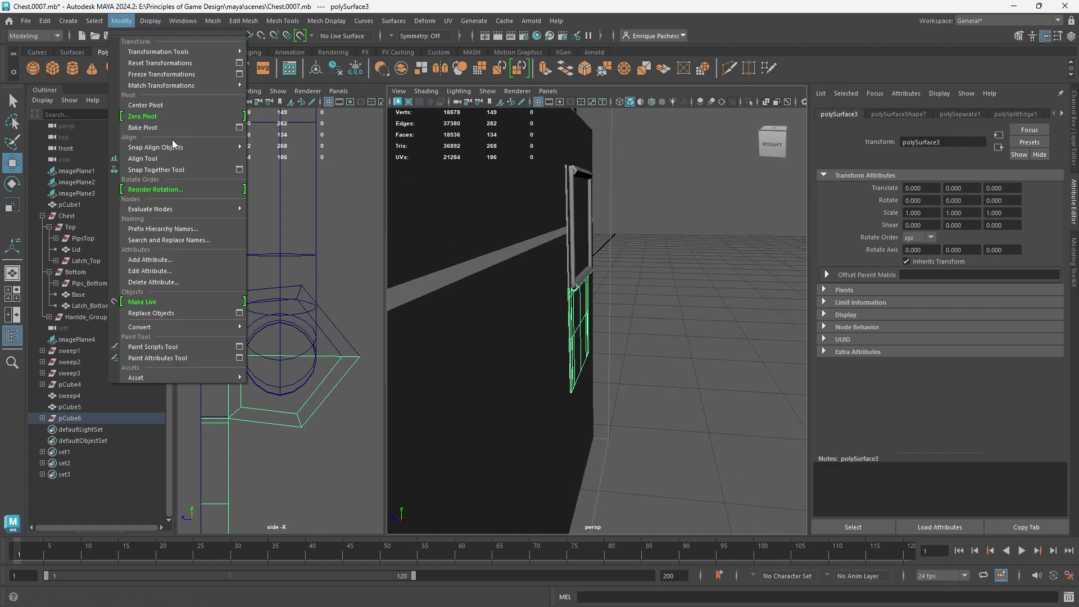
{"action": "left_click", "coordinate": [147, 106]}
{"action": "left_click_drag", "start_coordinate": [580, 272], "coordinate": [584, 314]}
{"action": "key", "text": "f"}
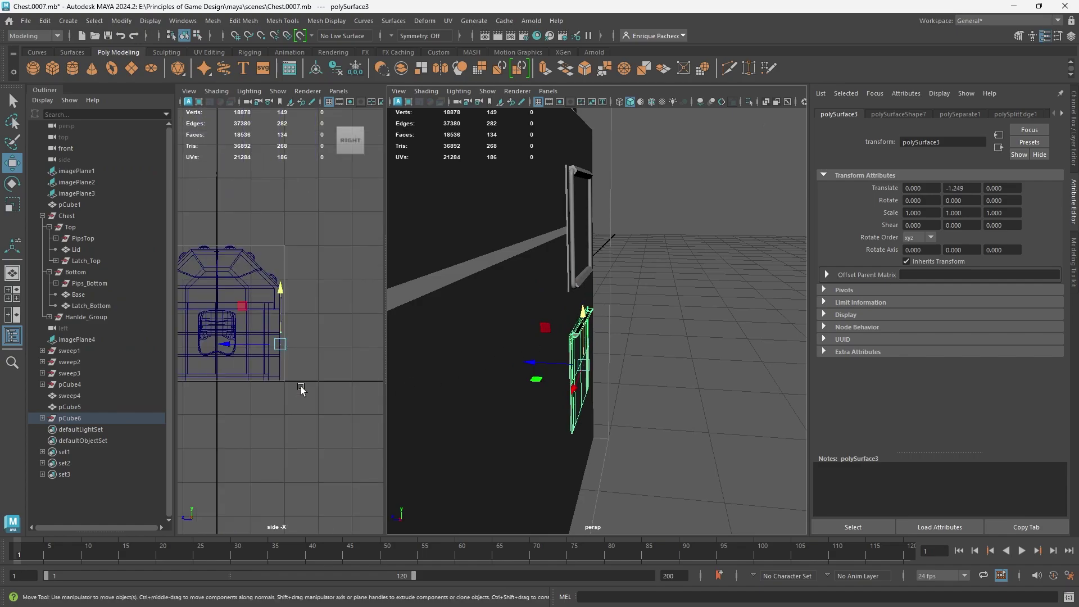
{"action": "left_click_drag", "start_coordinate": [582, 315], "coordinate": [601, 290]}
Step: Compare the chest's back with the reference hinge and raise the lower piece to about -0.831 in Y
{"action": "scroll", "coordinate": [626, 291], "scroll_direction": "down", "scroll_amount": 10}
{"action": "middle_click_drag", "start_coordinate": [601, 290], "coordinate": [646, 303], "text": "alt"}
{"action": "left_click_drag", "start_coordinate": [646, 304], "coordinate": [597, 338], "text": "alt"}
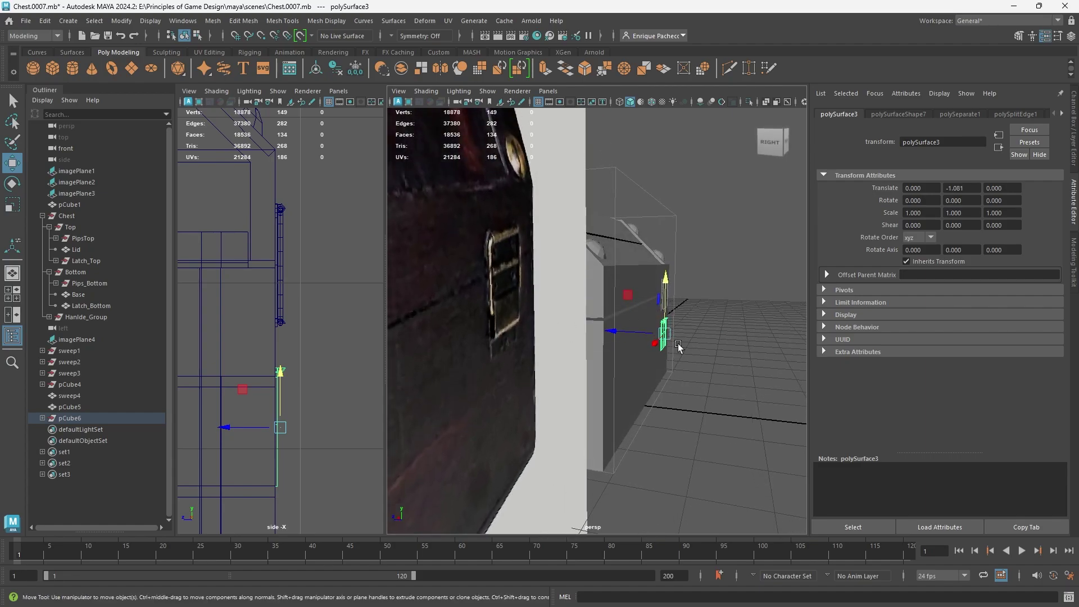
{"action": "left_click_drag", "start_coordinate": [665, 364], "coordinate": [634, 352], "text": "alt"}
{"action": "middle_click_drag", "start_coordinate": [633, 351], "coordinate": [631, 351], "text": "alt"}
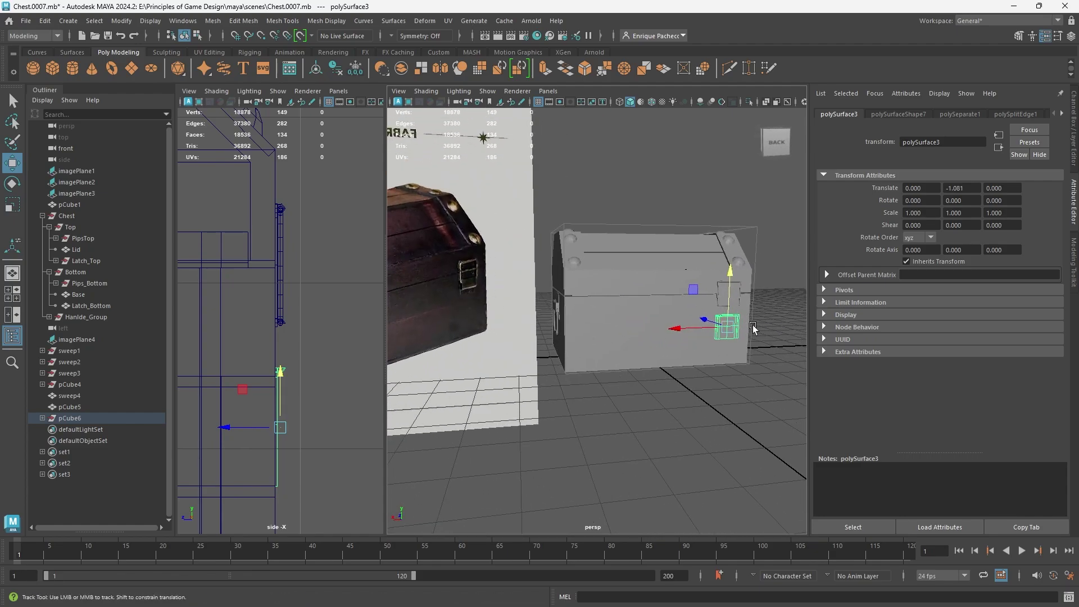
{"action": "middle_click_drag", "start_coordinate": [751, 329], "coordinate": [572, 341], "text": "alt"}
{"action": "scroll", "coordinate": [700, 340], "scroll_direction": "up", "scroll_amount": 5}
{"action": "left_click_drag", "start_coordinate": [572, 342], "coordinate": [626, 318], "text": "alt"}
{"action": "scroll", "coordinate": [626, 314], "scroll_direction": "up", "scroll_amount": 3}
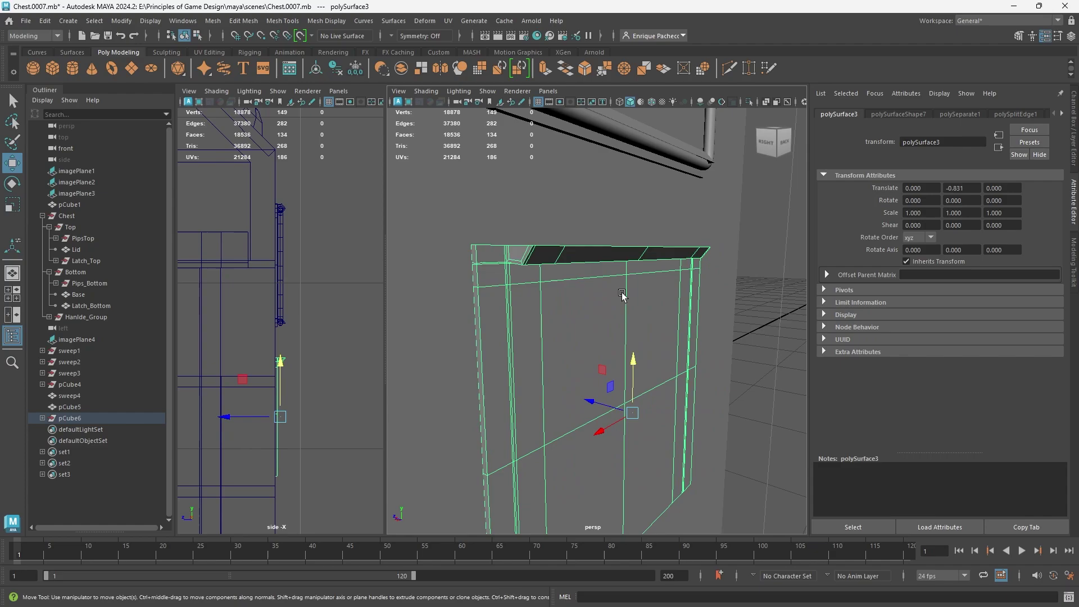
Step: Delete the inner end-cap faces at both ends of the lower piece's half bar
{"action": "scroll", "coordinate": [608, 287], "scroll_direction": "down", "scroll_amount": 3}
{"action": "middle_click_drag", "start_coordinate": [599, 284], "coordinate": [605, 308], "text": "alt"}
{"action": "scroll", "coordinate": [579, 300], "scroll_direction": "up", "scroll_amount": 3}
{"action": "mouse_move", "coordinate": [549, 309]}
{"action": "right_mouse_down"}
{"action": "mouse_move", "coordinate": [549, 251]}
{"action": "mouse_move", "coordinate": [530, 318]}
{"action": "right_mouse_up"}
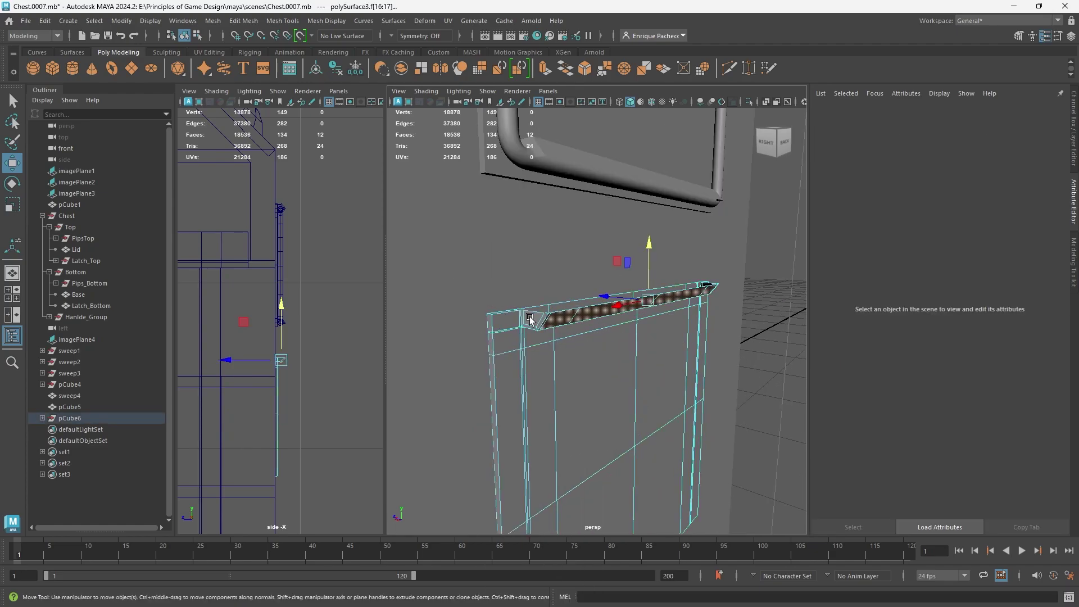
{"action": "left_click", "coordinate": [532, 317]}
{"action": "left_click_drag", "start_coordinate": [721, 294], "coordinate": [694, 309], "text": "alt"}
{"action": "left_click_drag", "start_coordinate": [598, 353], "coordinate": [717, 336], "text": "alt"}
{"action": "left_click", "coordinate": [727, 325], "text": "shift"}
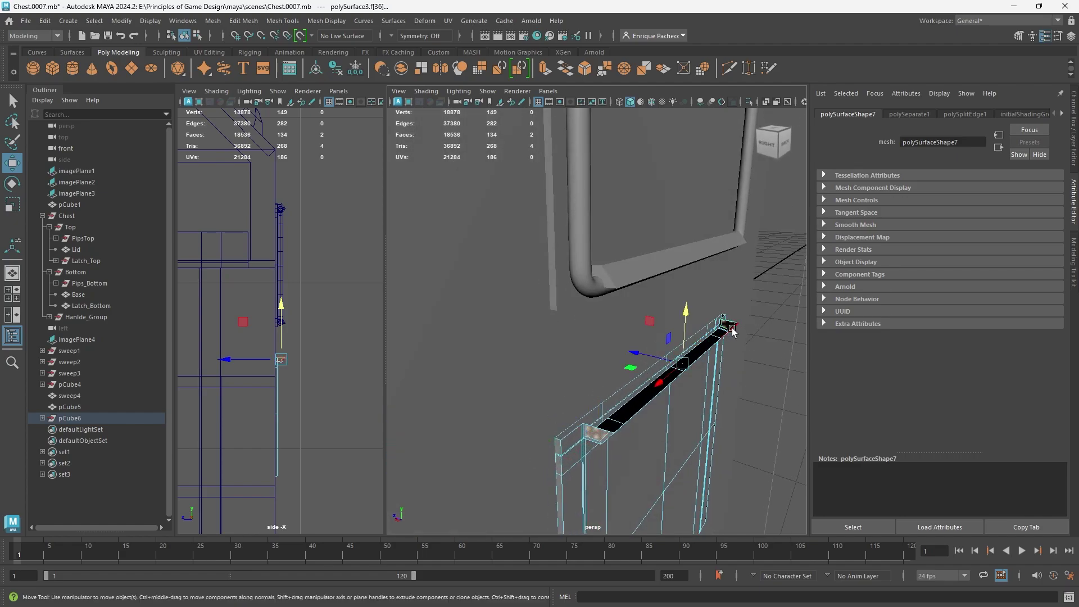
{"action": "key", "text": "Delete"}
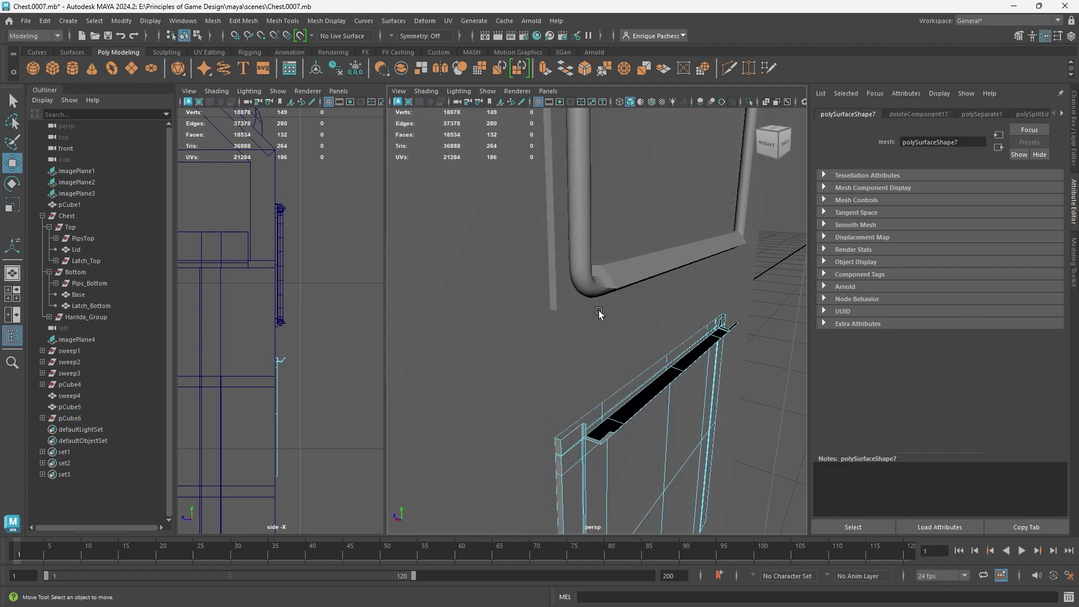
Step: Delete the matching inner end-cap faces at both ends of the upper half-bar piece
{"action": "left_click_drag", "start_coordinate": [599, 313], "coordinate": [635, 189], "text": "alt"}
{"action": "left_click", "coordinate": [642, 143]}
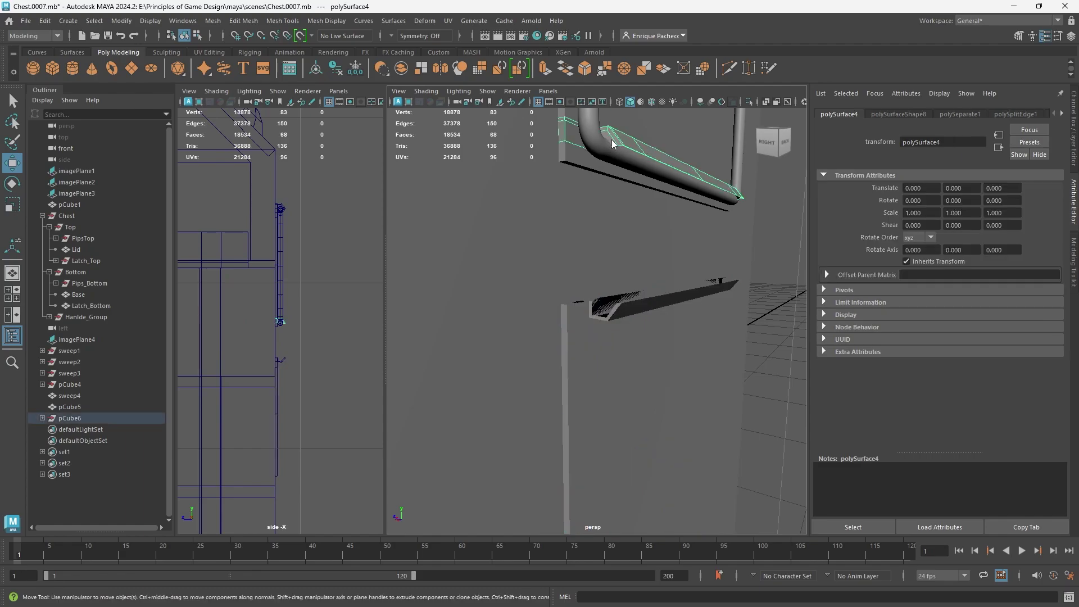
{"action": "right_click_drag", "start_coordinate": [612, 143], "coordinate": [614, 168]}
{"action": "left_click", "coordinate": [610, 138]}
{"action": "left_click_drag", "start_coordinate": [710, 155], "coordinate": [613, 267], "text": "alt"}
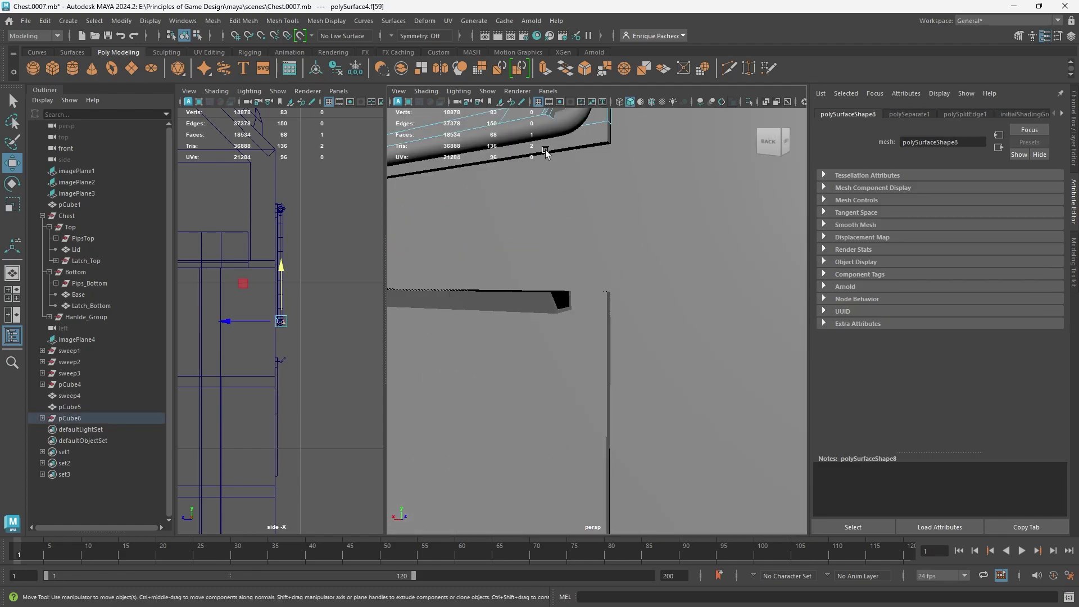
{"action": "left_click_drag", "start_coordinate": [545, 151], "coordinate": [571, 206], "text": "alt"}
{"action": "key", "text": "Delete"}
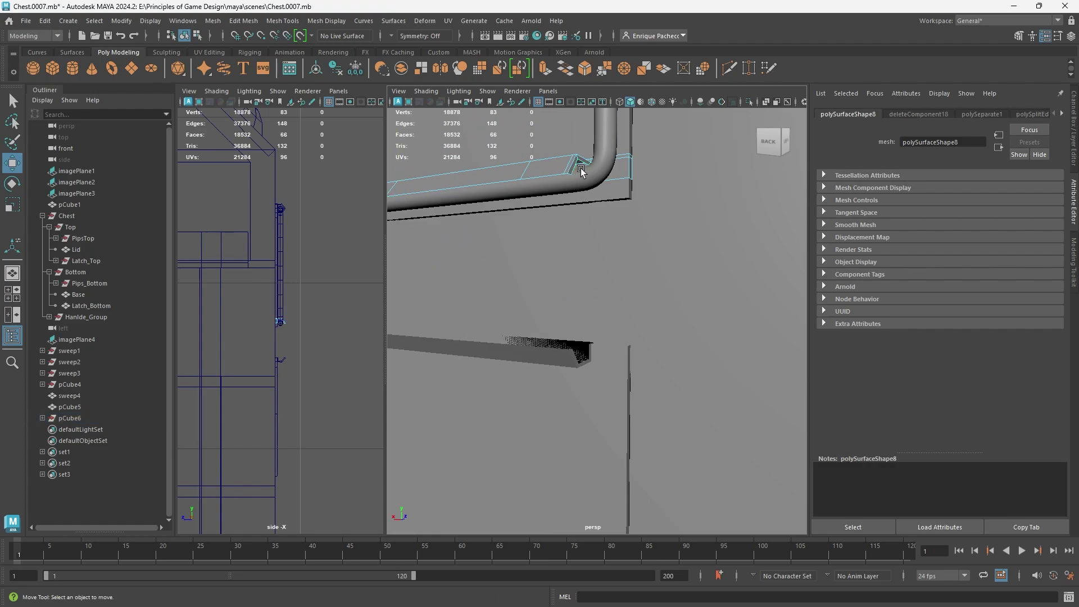
Step: Combine the upper and lower hinge pieces into one mesh and isolate it in the perspective view
{"action": "right_click_drag", "start_coordinate": [580, 168], "coordinate": [557, 162]}
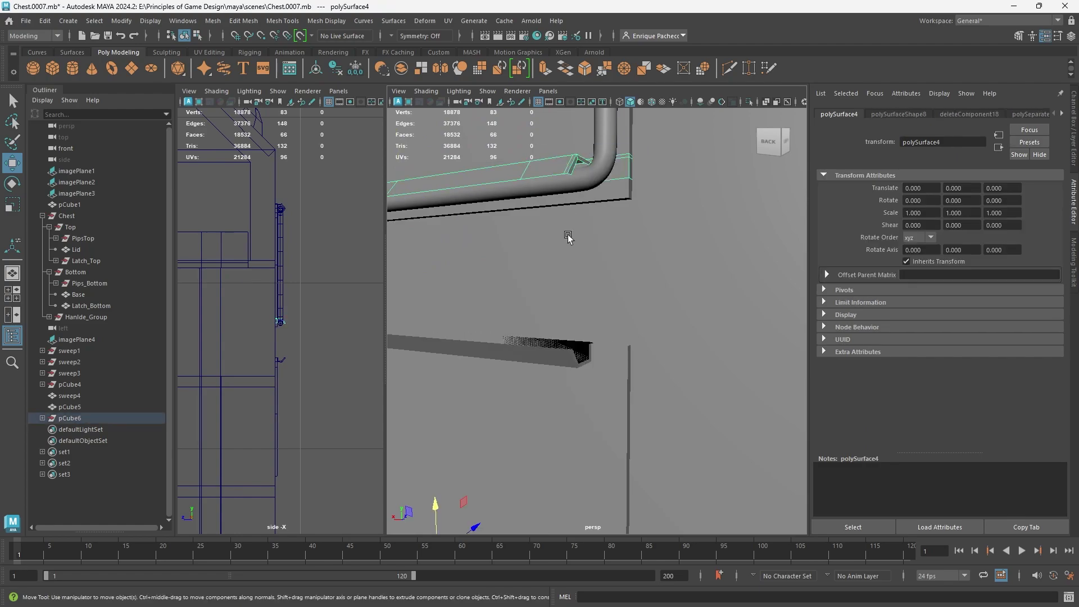
{"action": "left_click", "coordinate": [571, 372]}
{"action": "left_click", "coordinate": [212, 21]}
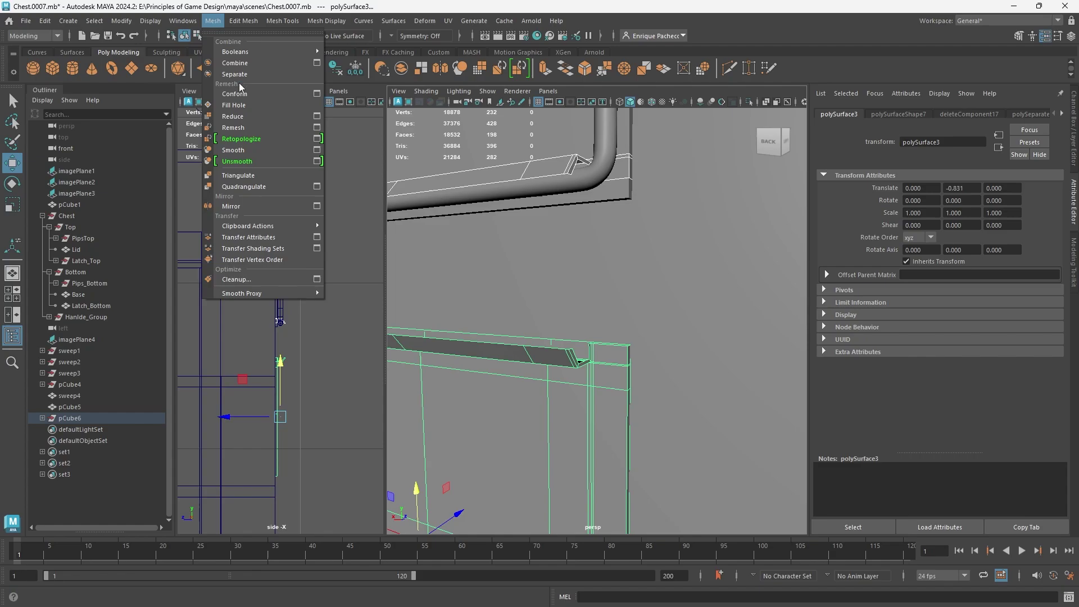
{"action": "left_click", "coordinate": [255, 62]}
{"action": "key", "text": "ctrl+1"}
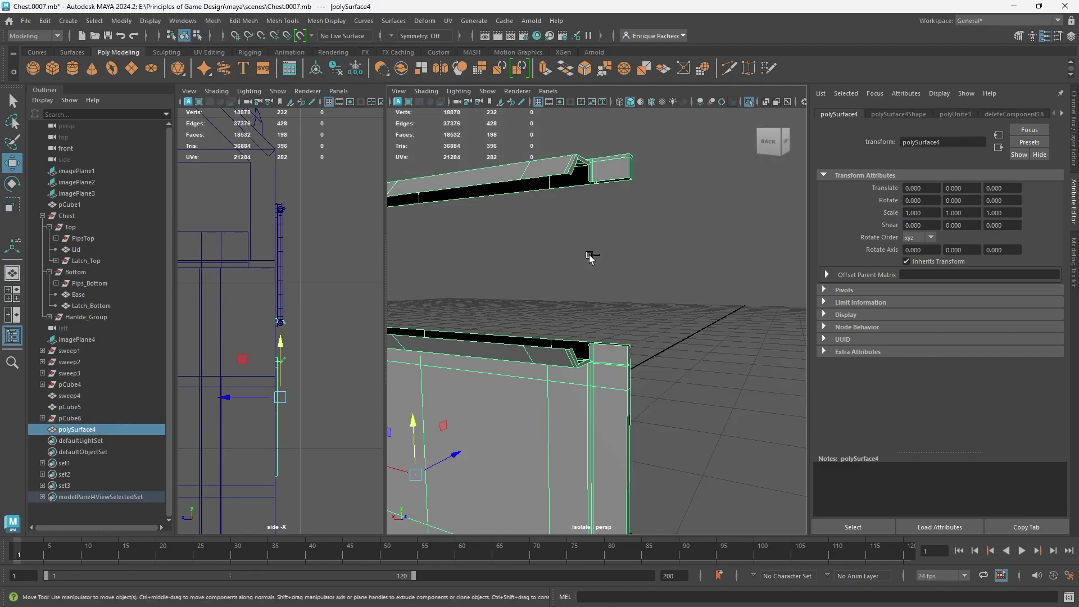
Step: Bridge the facing open edge rows of the upper and lower half bars to join them with continuous front faces
{"action": "left_click_drag", "start_coordinate": [555, 260], "coordinate": [728, 286], "text": "alt"}
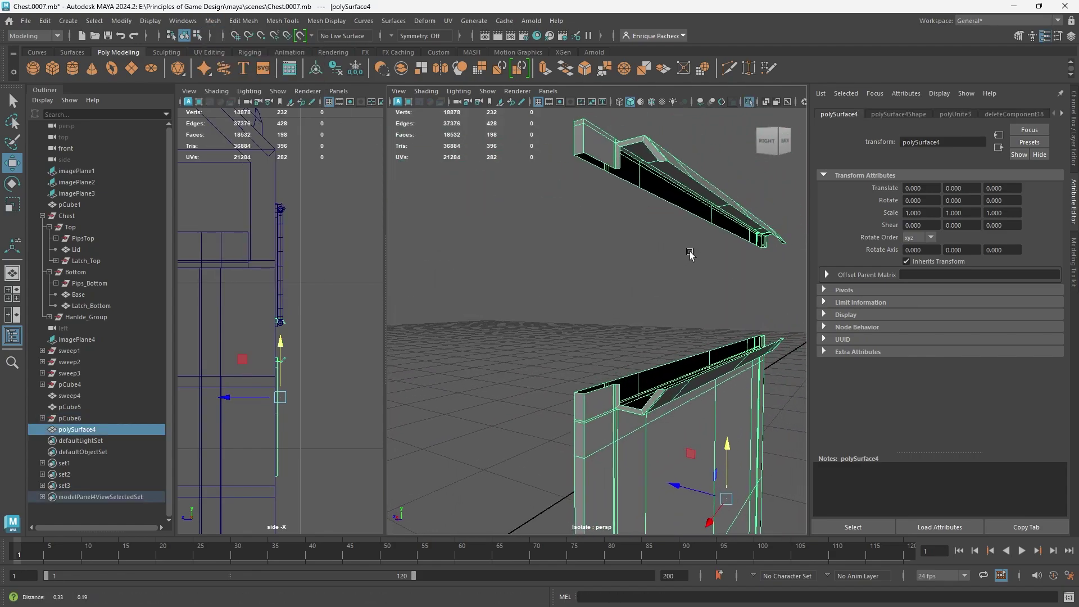
{"action": "right_click_drag", "start_coordinate": [728, 286], "coordinate": [727, 380]}
{"action": "right_click_drag", "start_coordinate": [720, 241], "coordinate": [724, 253]}
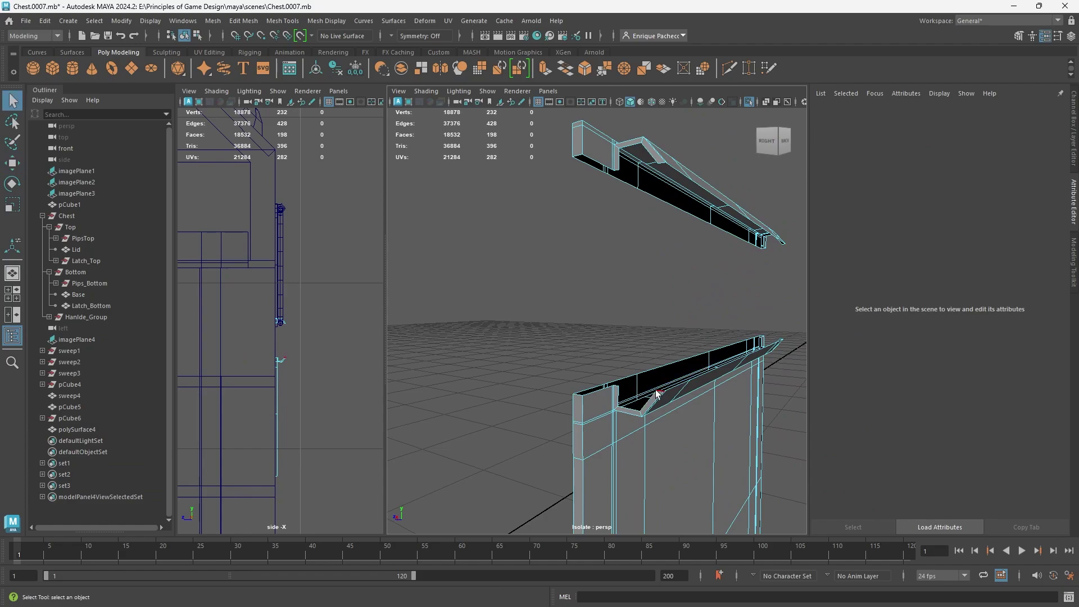
{"action": "left_click", "coordinate": [654, 393]}
{"action": "left_click_drag", "start_coordinate": [655, 392], "coordinate": [527, 399], "text": "alt"}
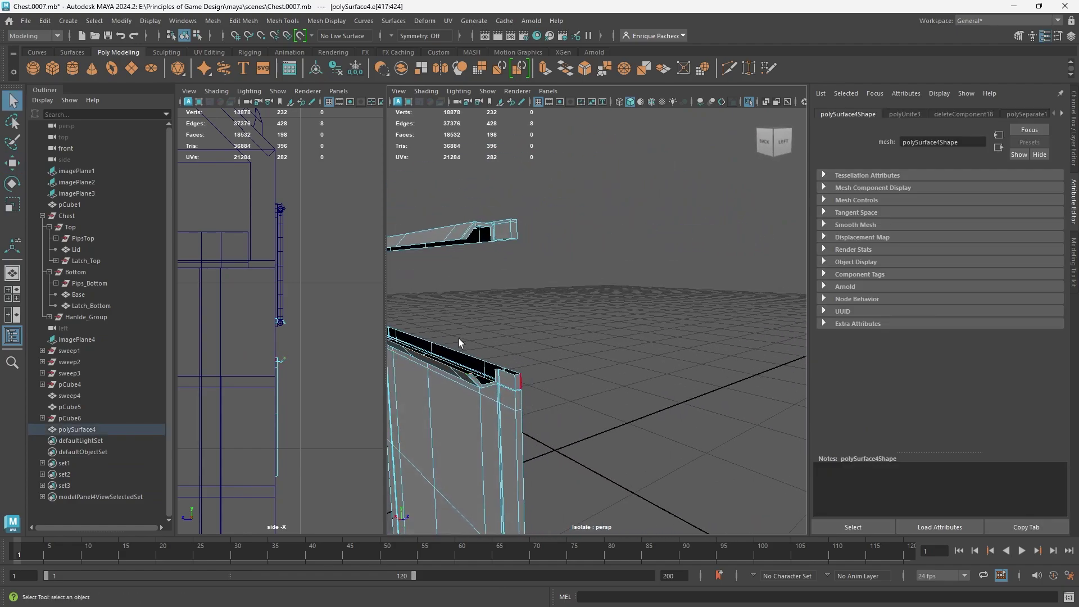
{"action": "left_click_drag", "start_coordinate": [458, 338], "coordinate": [574, 304], "text": "alt"}
{"action": "left_click", "coordinate": [505, 409], "text": "shift"}
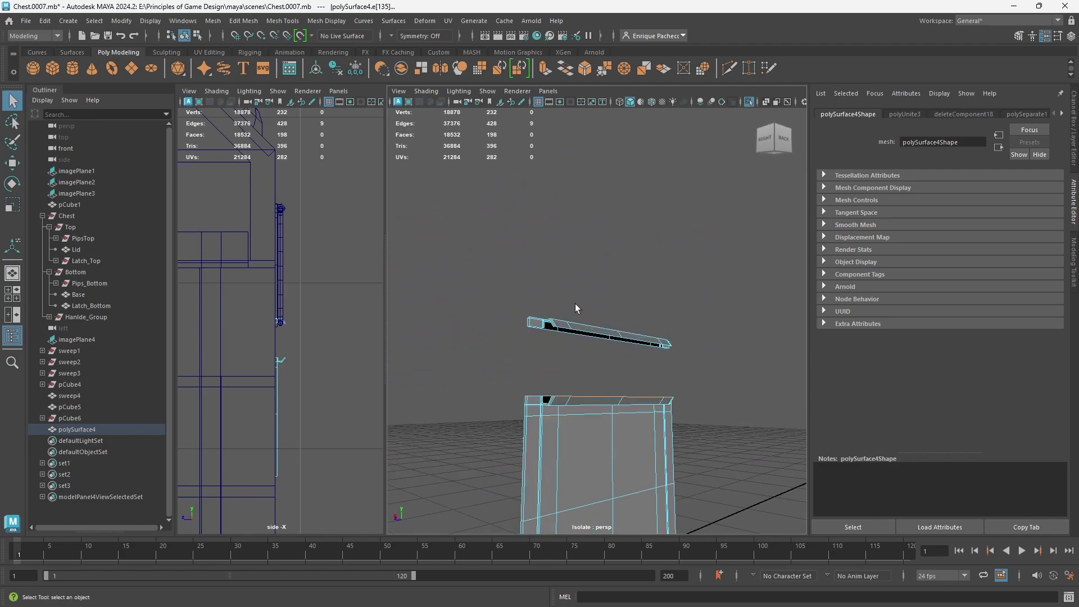
{"action": "scroll", "coordinate": [575, 303], "scroll_direction": "up", "scroll_amount": 4}
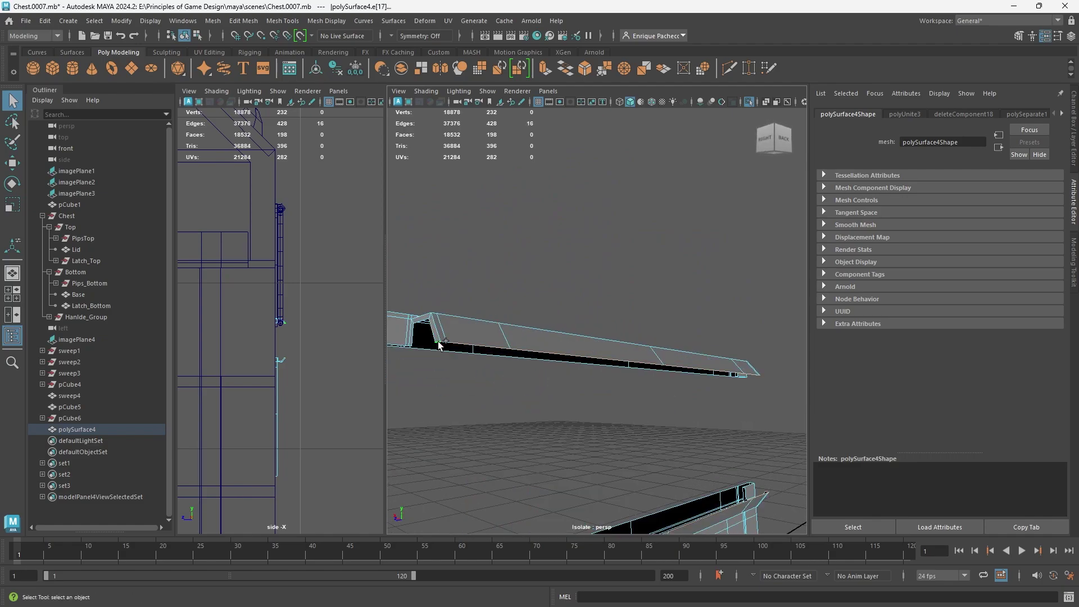
{"action": "left_click", "coordinate": [568, 72]}
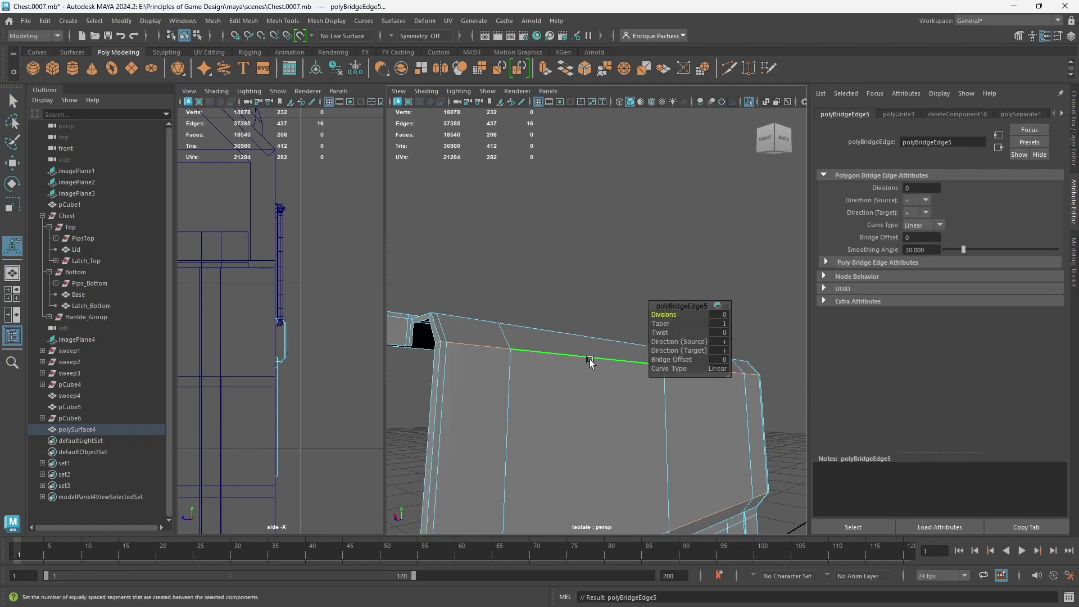
Step: Examine the bridged hinge from several angles and compare its shape with the hinge in the chest's reference image
{"action": "left_click_drag", "start_coordinate": [589, 360], "coordinate": [595, 395], "text": "alt"}
{"action": "middle_click_drag", "start_coordinate": [595, 395], "coordinate": [520, 323], "text": "alt"}
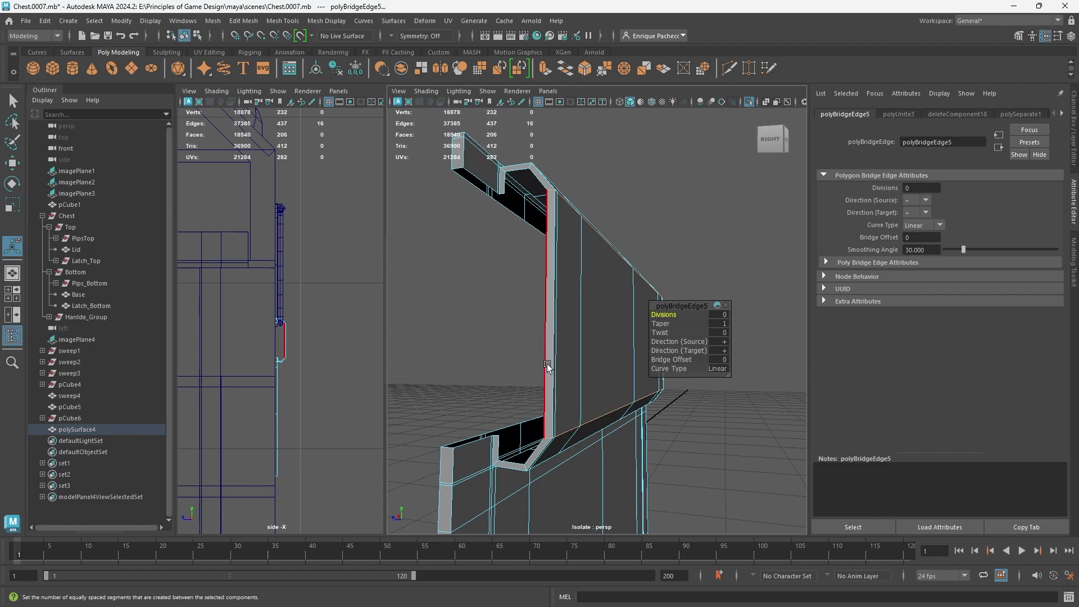
{"action": "left_click_drag", "start_coordinate": [542, 315], "coordinate": [558, 375], "text": "alt"}
{"action": "scroll", "coordinate": [558, 376], "scroll_direction": "down", "scroll_amount": 5}
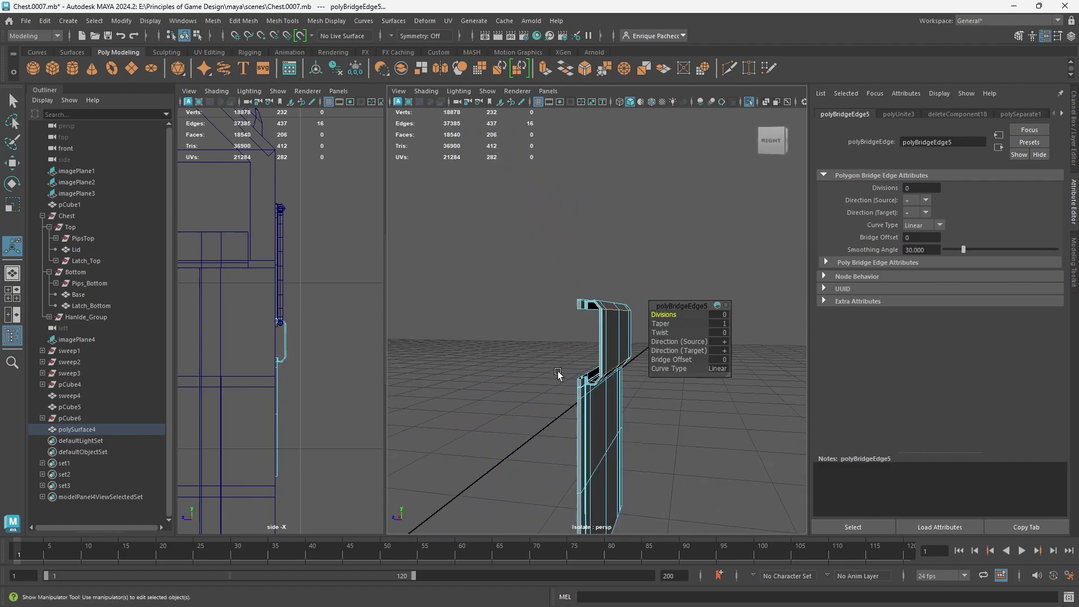
{"action": "key", "text": "ctrl+1"}
{"action": "scroll", "coordinate": [547, 363], "scroll_direction": "down", "scroll_amount": 5}
{"action": "left_click_drag", "start_coordinate": [539, 369], "coordinate": [448, 345], "text": "alt"}
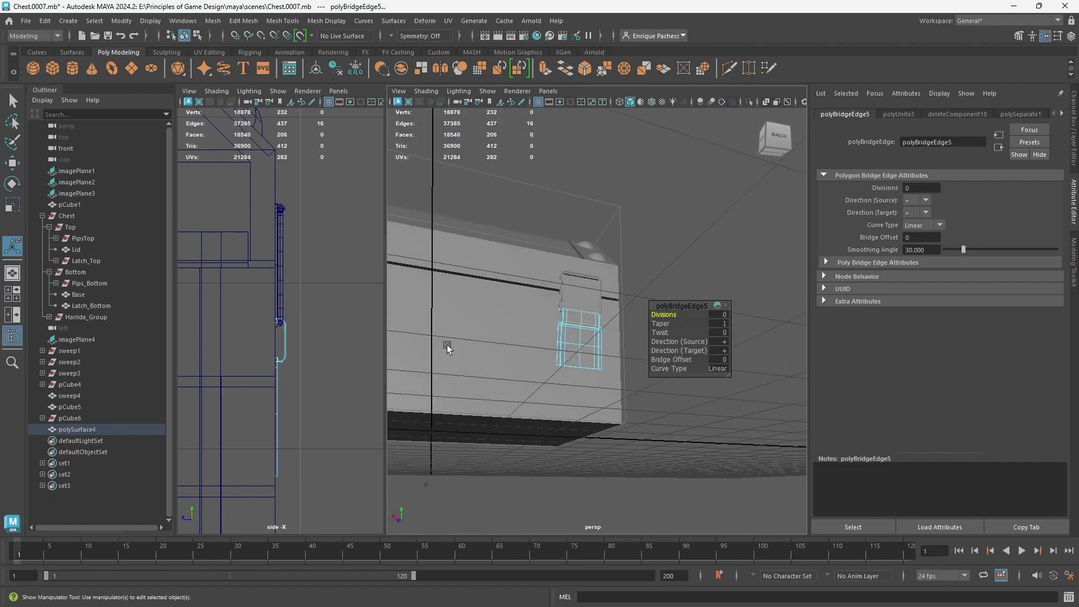
{"action": "middle_click_drag", "start_coordinate": [448, 345], "coordinate": [701, 391], "text": "alt"}
{"action": "middle_click_drag", "start_coordinate": [578, 376], "coordinate": [637, 444], "text": "alt"}
{"action": "scroll", "coordinate": [544, 323], "scroll_direction": "up", "scroll_amount": 10}
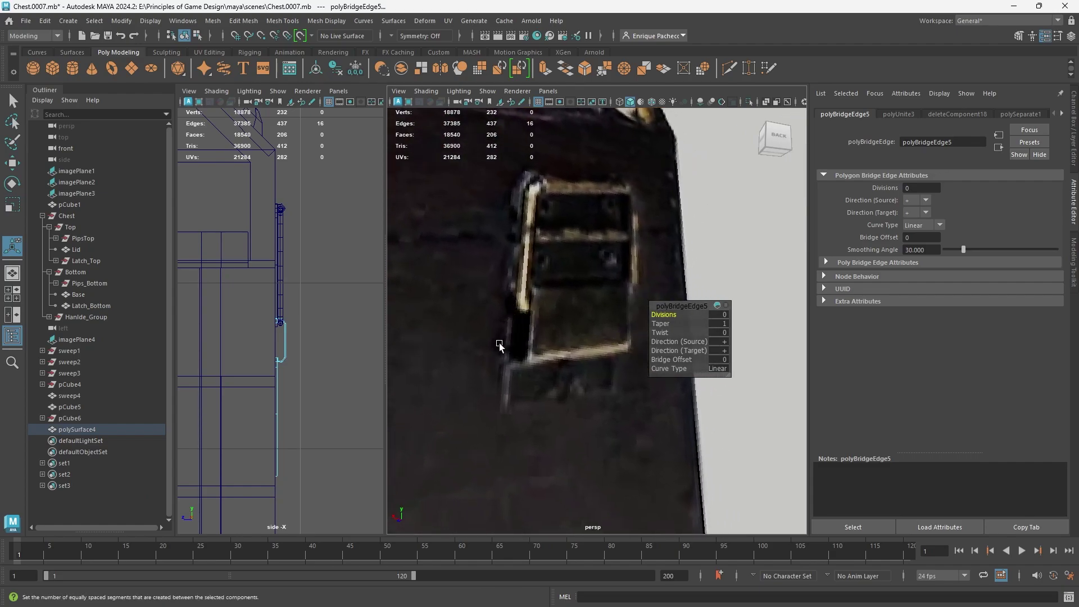
{"action": "middle_click_drag", "start_coordinate": [723, 288], "coordinate": [542, 247], "text": "alt"}
{"action": "scroll", "coordinate": [674, 416], "scroll_direction": "down", "scroll_amount": 4}
{"action": "middle_click_drag", "start_coordinate": [673, 416], "coordinate": [447, 381], "text": "alt"}
{"action": "scroll", "coordinate": [518, 364], "scroll_direction": "up", "scroll_amount": 6}
Step: Frame the combined hinge mesh, return it to object selection and isolate it in the perspective view
{"action": "key", "text": "f"}
{"action": "left_click_drag", "start_coordinate": [538, 399], "coordinate": [582, 398], "text": "alt"}
{"action": "key", "text": "ctrl+1"}
{"action": "key", "text": "ctrl+1"}
{"action": "right_click_drag", "start_coordinate": [591, 287], "coordinate": [620, 258]}
{"action": "key", "text": "ctrl+1"}
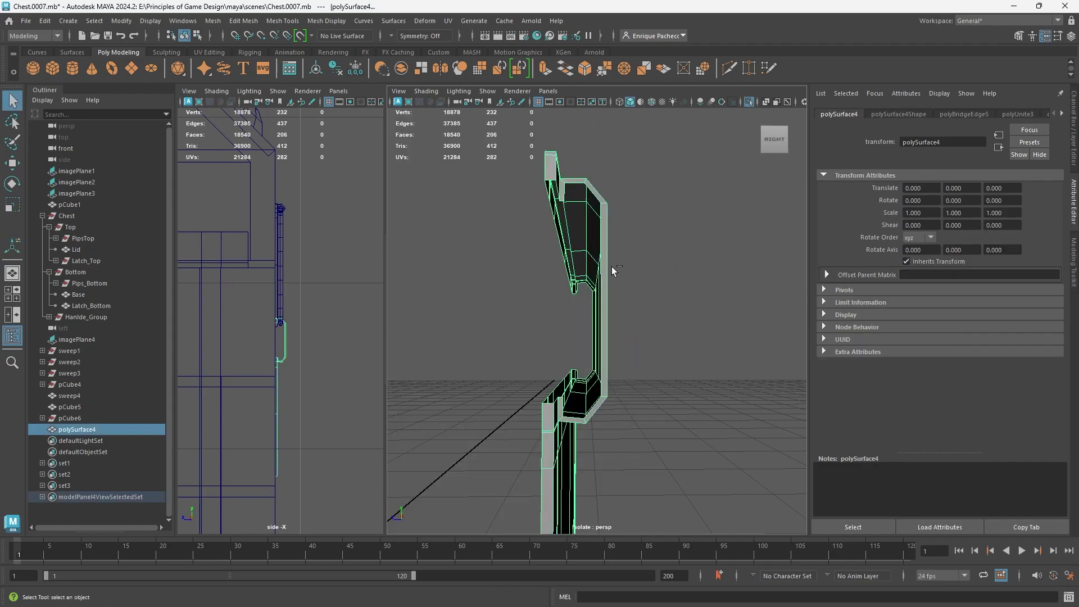
Step: Select the hanging faces of the upper piece's inner lip without the faces at its front bend
{"action": "left_click_drag", "start_coordinate": [597, 285], "coordinate": [594, 388], "text": "alt"}
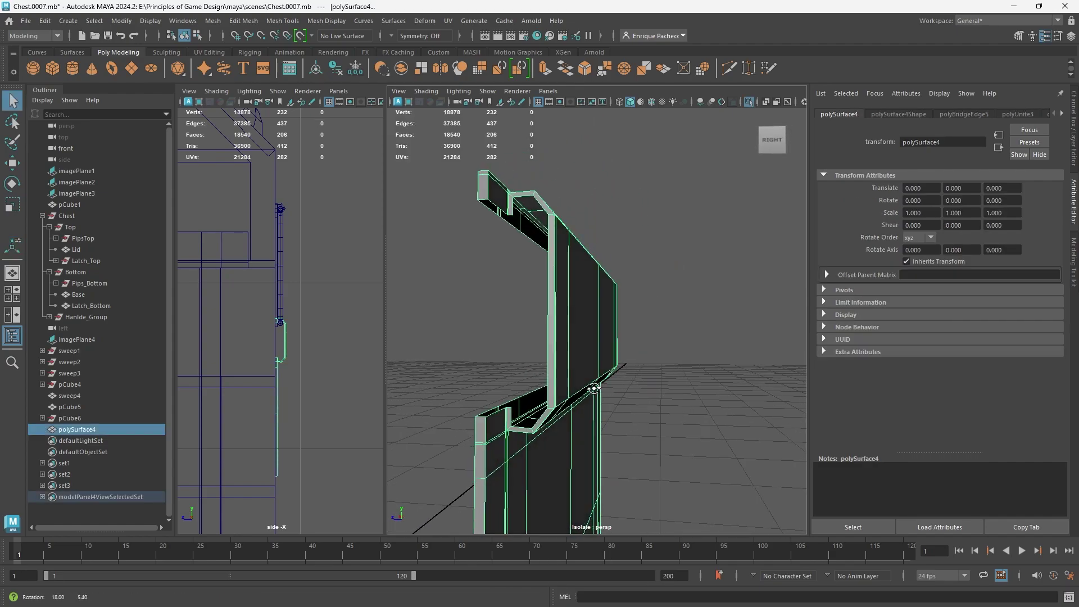
{"action": "right_click_drag", "start_coordinate": [537, 398], "coordinate": [545, 244]}
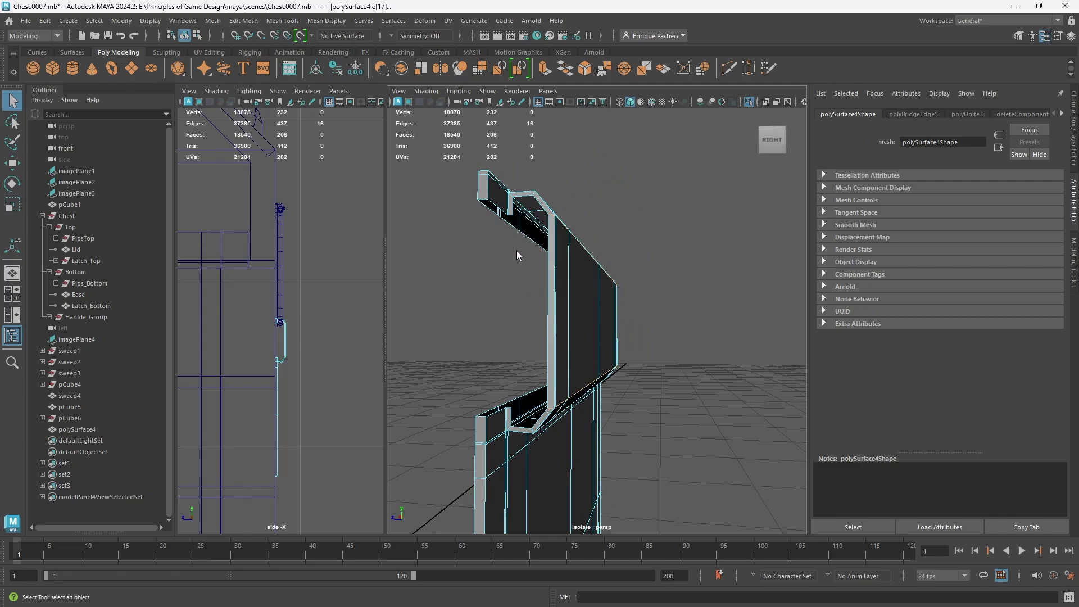
{"action": "left_click_drag", "start_coordinate": [515, 251], "coordinate": [470, 298], "text": "alt"}
{"action": "right_click_drag", "start_coordinate": [461, 284], "coordinate": [451, 309]}
{"action": "left_click_drag", "start_coordinate": [450, 309], "coordinate": [482, 303], "text": "alt"}
{"action": "left_click_drag", "start_coordinate": [547, 298], "coordinate": [549, 258], "text": "alt"}
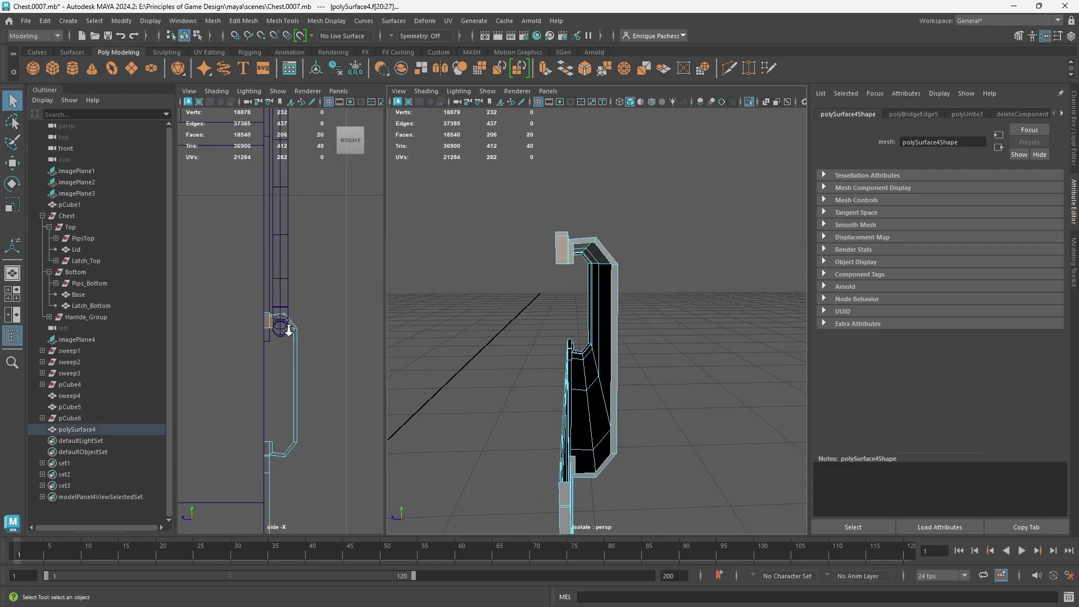
{"action": "key", "text": "f"}
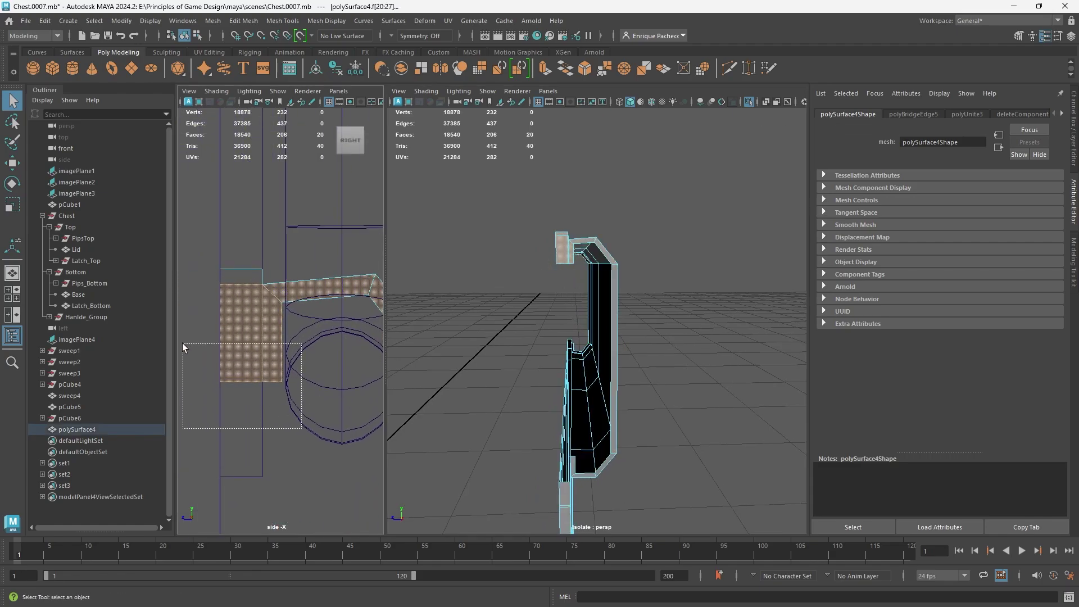
{"action": "left_click_drag", "start_coordinate": [182, 343], "coordinate": [182, 343]}
{"action": "left_click_drag", "start_coordinate": [513, 297], "coordinate": [574, 284], "text": "alt"}
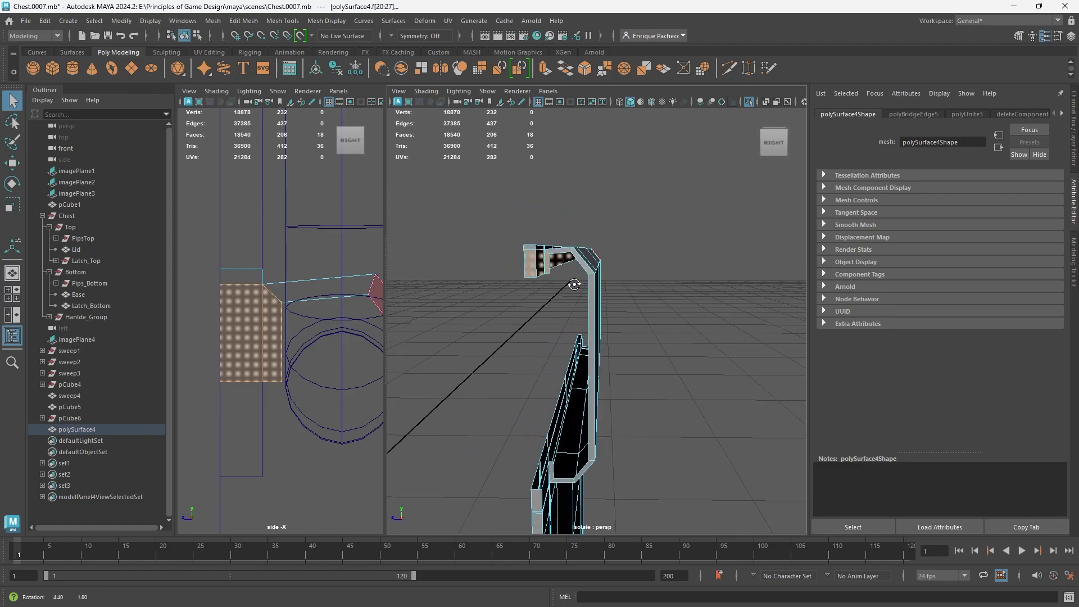
{"action": "scroll", "coordinate": [551, 283], "scroll_direction": "up", "scroll_amount": 5}
{"action": "middle_click_drag", "start_coordinate": [523, 272], "coordinate": [538, 295], "text": "alt"}
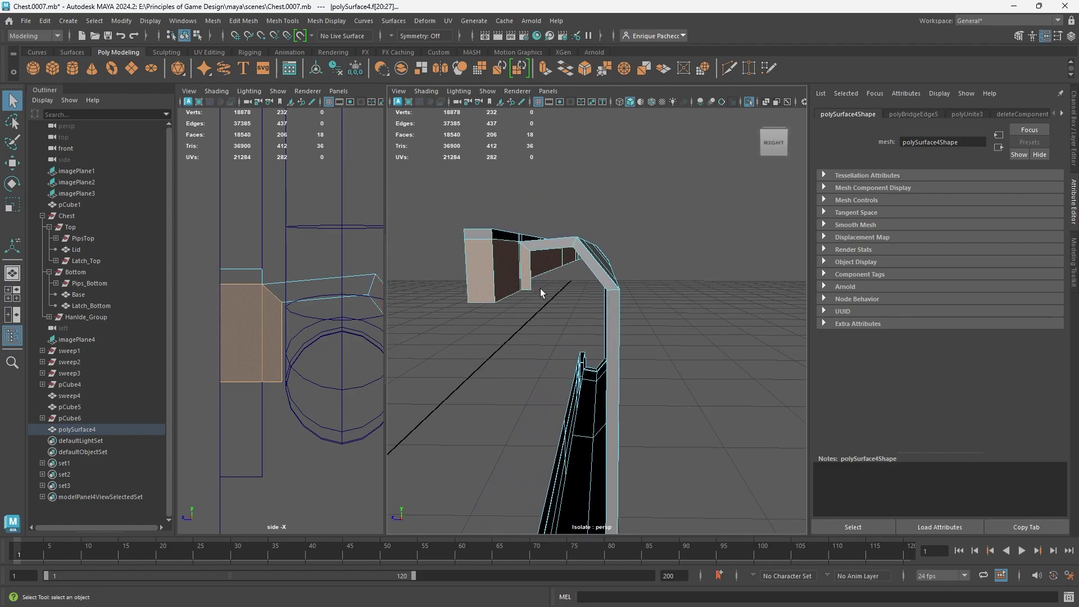
Step: Insert an edge loop around the upper piece's hanging lip, a short distance below its top edge
{"action": "left_click", "coordinate": [729, 68]}
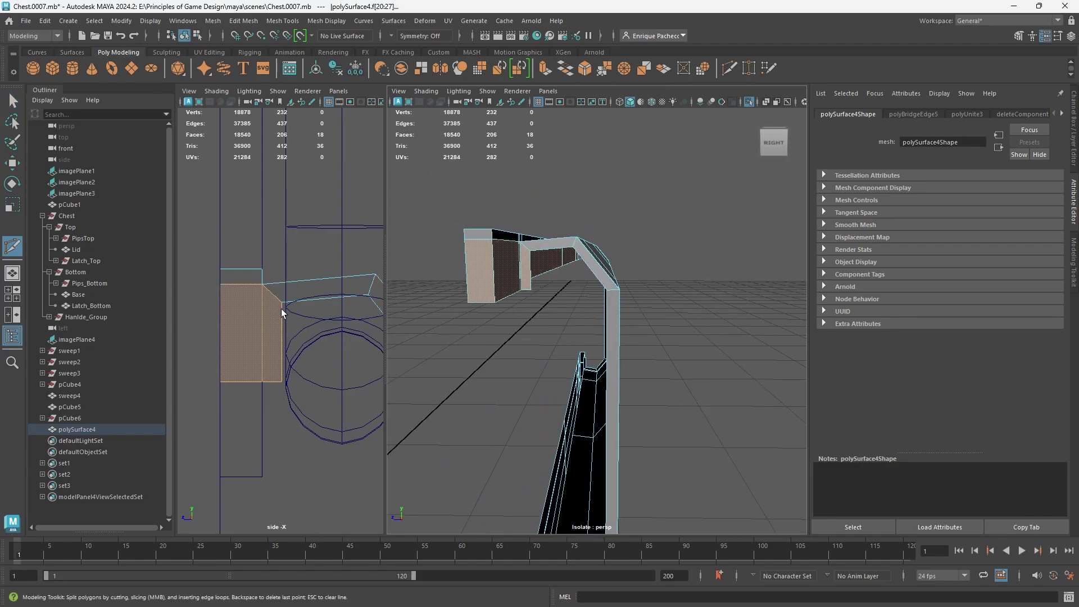
{"action": "key", "text": "q"}
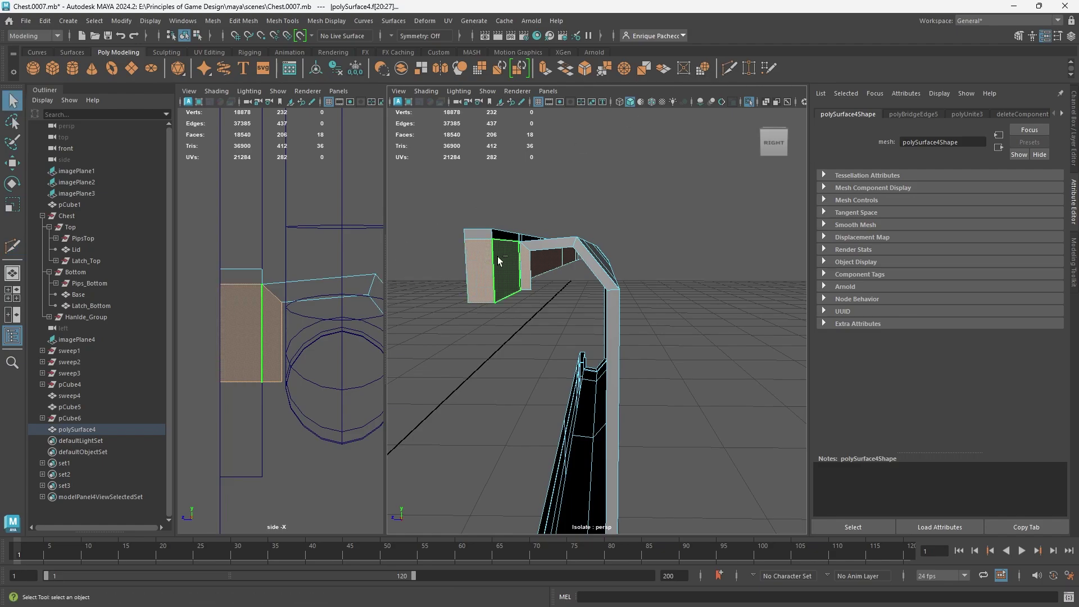
{"action": "left_click_drag", "start_coordinate": [496, 261], "coordinate": [499, 283], "text": "alt"}
{"action": "scroll", "coordinate": [501, 291], "scroll_direction": "up", "scroll_amount": 3}
{"action": "scroll", "coordinate": [500, 291], "scroll_direction": "down", "scroll_amount": 1}
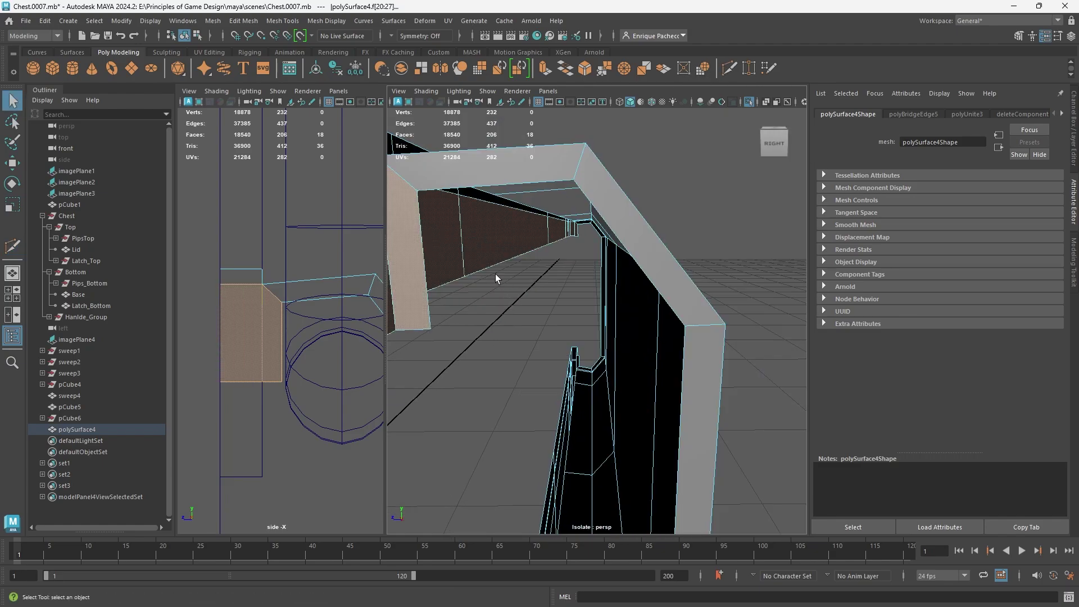
{"action": "left_click", "coordinate": [12, 246]}
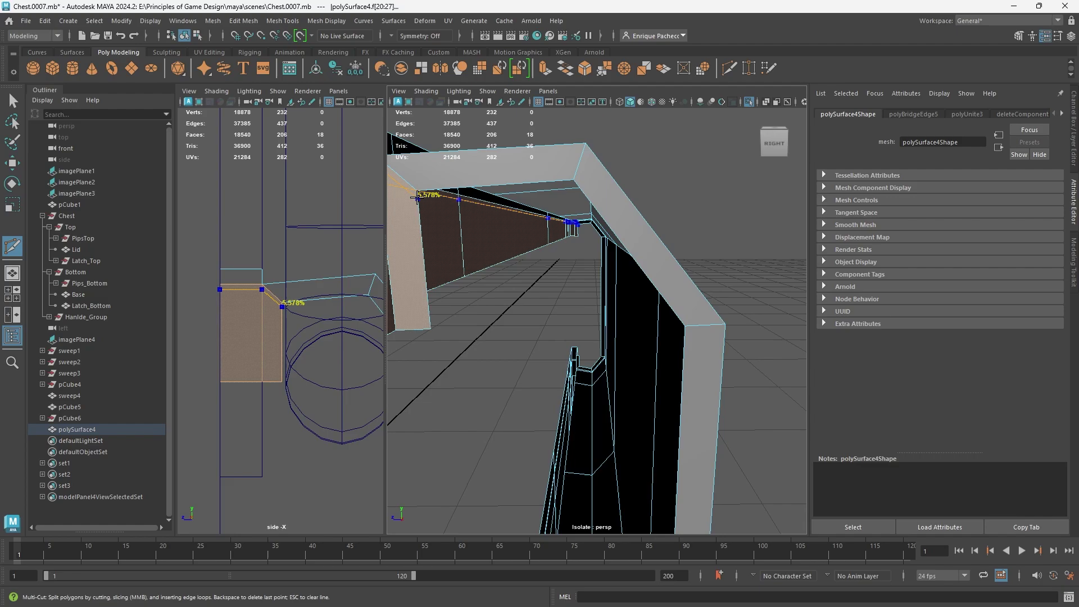
{"action": "middle_click_drag", "start_coordinate": [416, 197], "coordinate": [537, 236], "text": "alt"}
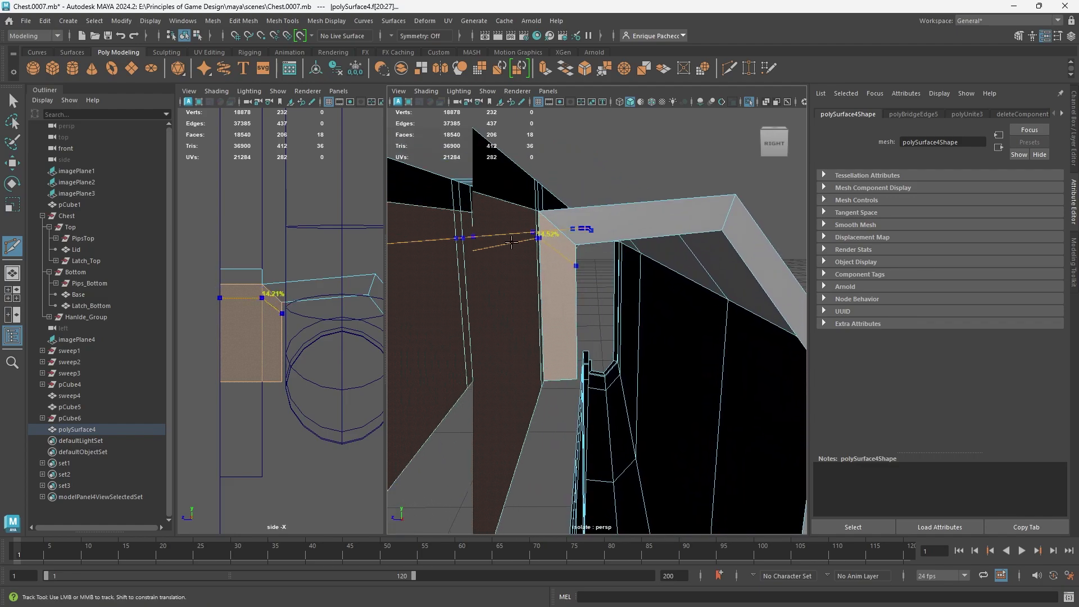
{"action": "left_click", "coordinate": [543, 248], "text": "ctrl"}
Step: Flatten the new edge loop on the upper lip vertically and raise it slightly
{"action": "key", "text": "q"}
{"action": "right_click_drag", "start_coordinate": [556, 261], "coordinate": [558, 209]}
{"action": "double_click", "coordinate": [557, 262]}
{"action": "key", "text": "r"}
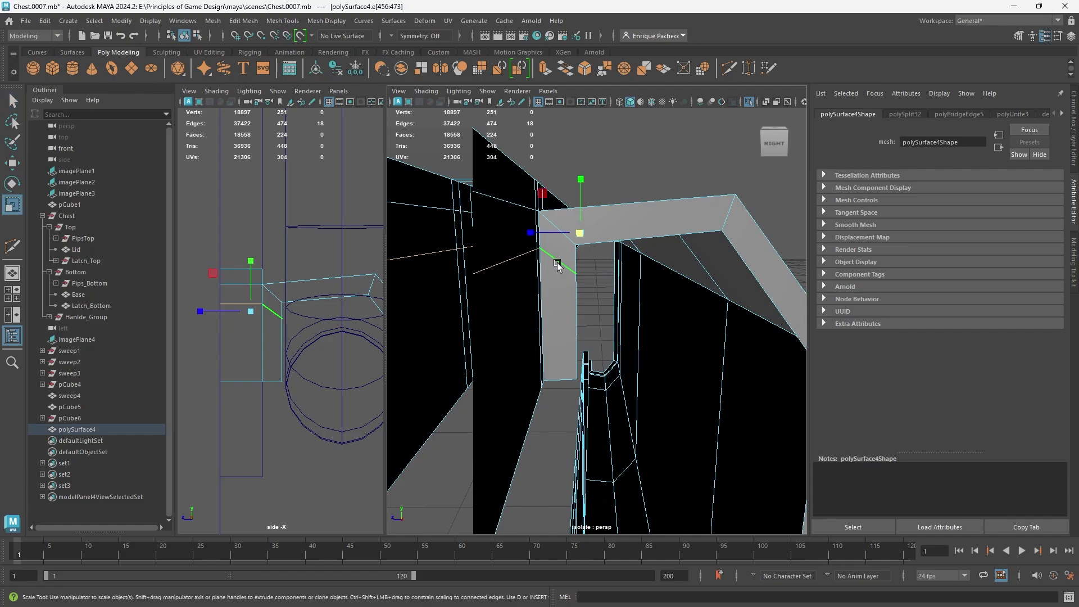
{"action": "key", "text": "w"}
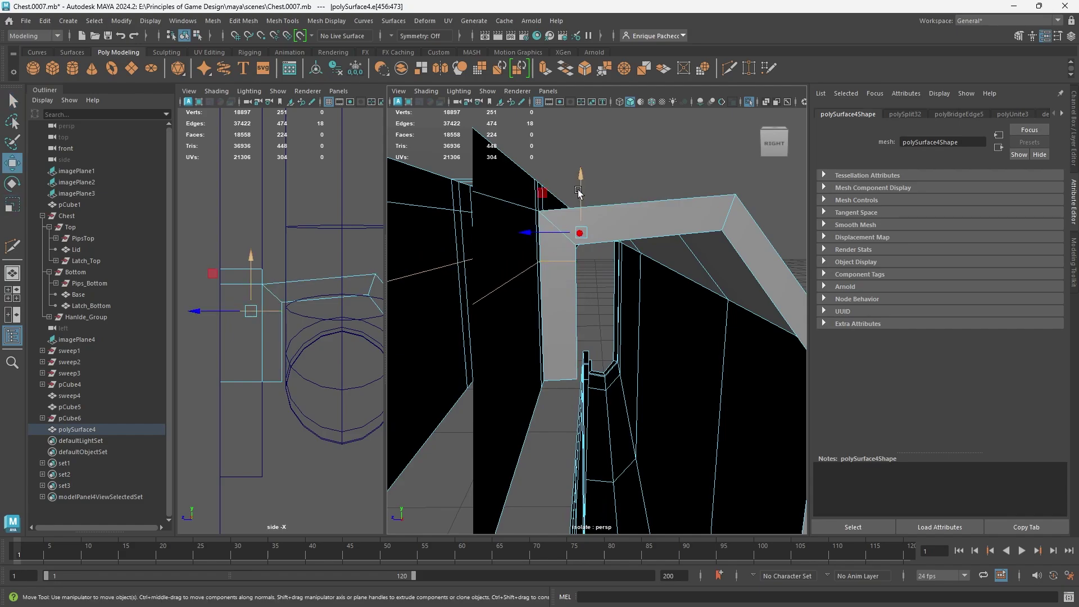
{"action": "left_click_drag", "start_coordinate": [579, 192], "coordinate": [586, 183]}
Step: Delete all faces of the upper piece's lip that hang below the flattened edge loop
{"action": "left_click_drag", "start_coordinate": [547, 315], "coordinate": [544, 309], "text": "alt"}
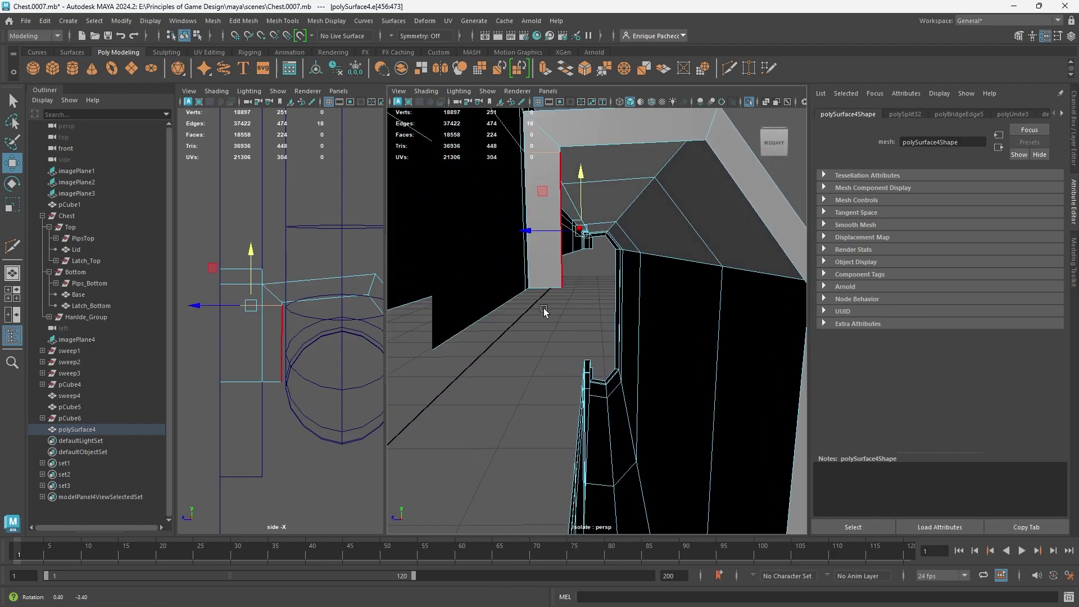
{"action": "left_click_drag", "start_coordinate": [534, 235], "coordinate": [549, 262], "text": "alt"}
{"action": "right_click_drag", "start_coordinate": [589, 285], "coordinate": [590, 320]}
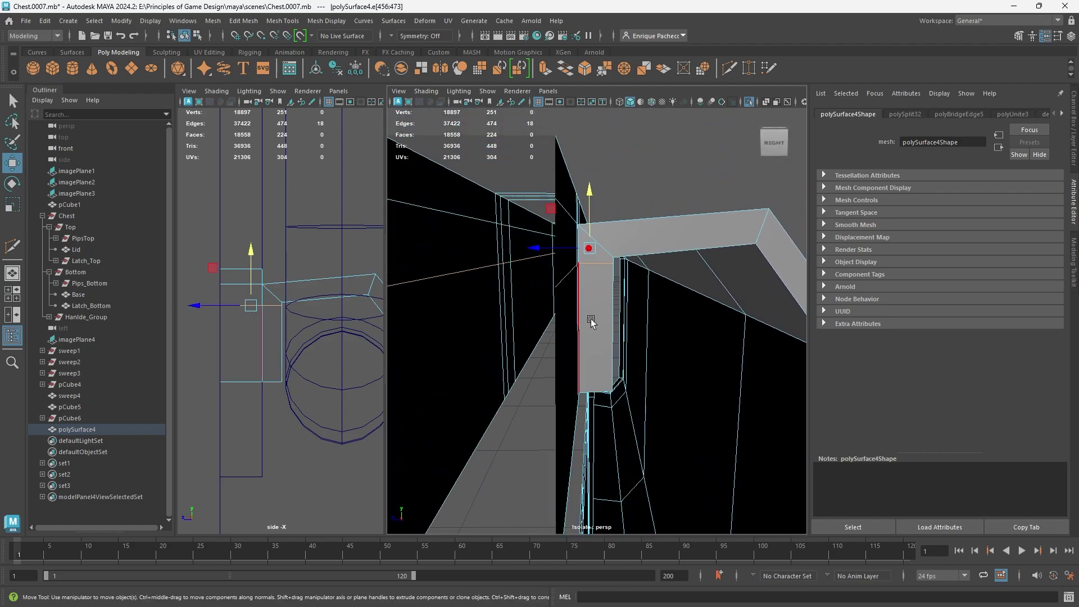
{"action": "left_click_drag", "start_coordinate": [313, 412], "coordinate": [182, 340]}
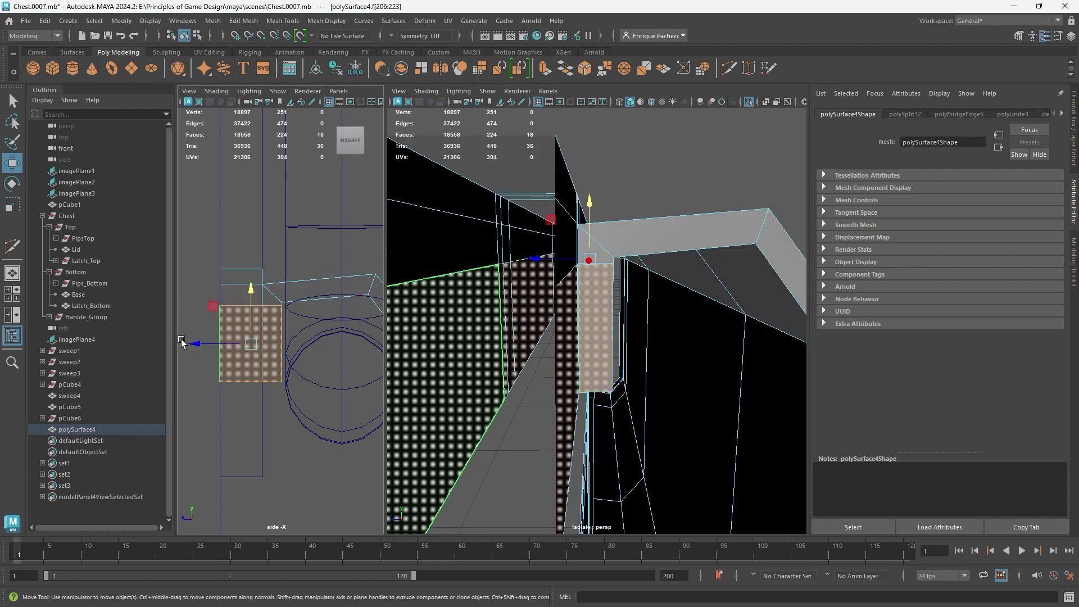
{"action": "key", "text": "Delete"}
Step: Bridge the matching inner edges at both bar ends along the underside of the top and the upper slope
{"action": "left_click_drag", "start_coordinate": [446, 342], "coordinate": [558, 290], "text": "alt"}
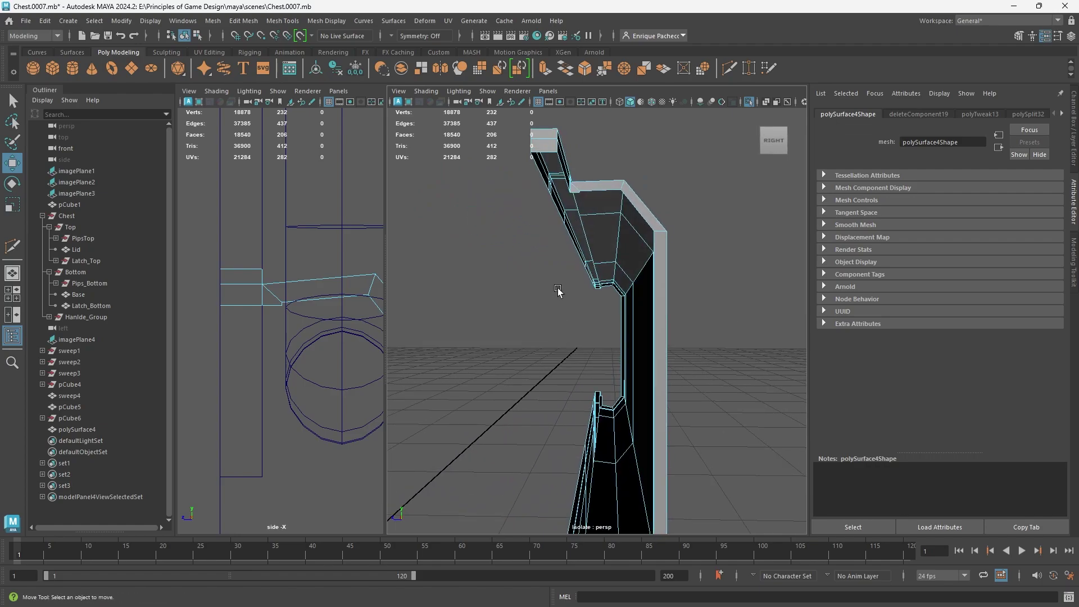
{"action": "right_click_drag", "start_coordinate": [604, 203], "coordinate": [601, 180]}
{"action": "left_click", "coordinate": [601, 186]}
{"action": "left_click_drag", "start_coordinate": [599, 295], "coordinate": [615, 274], "text": "alt"}
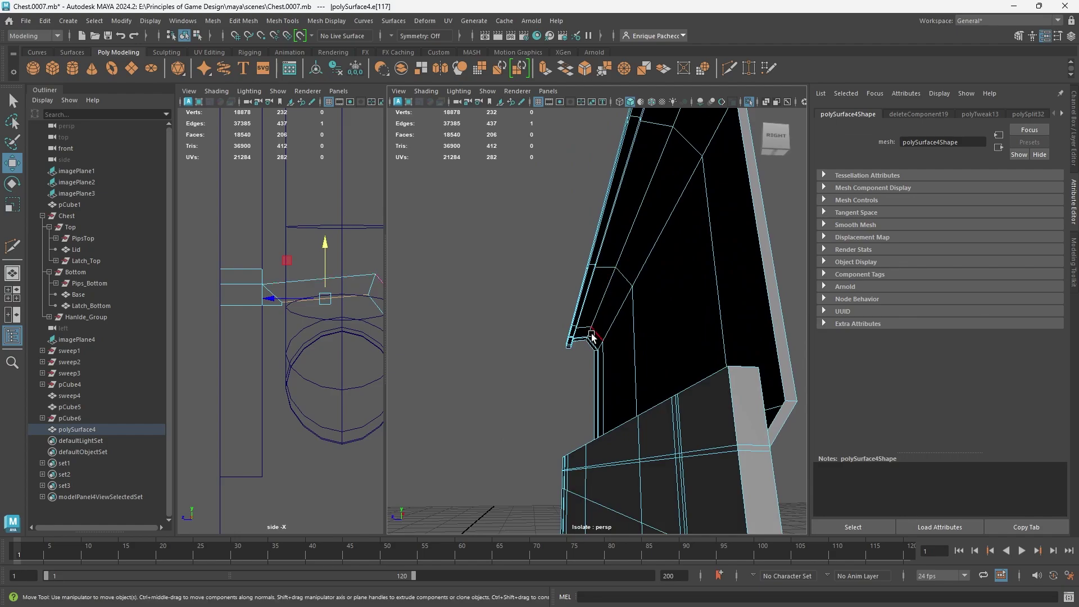
{"action": "left_click", "coordinate": [563, 75]}
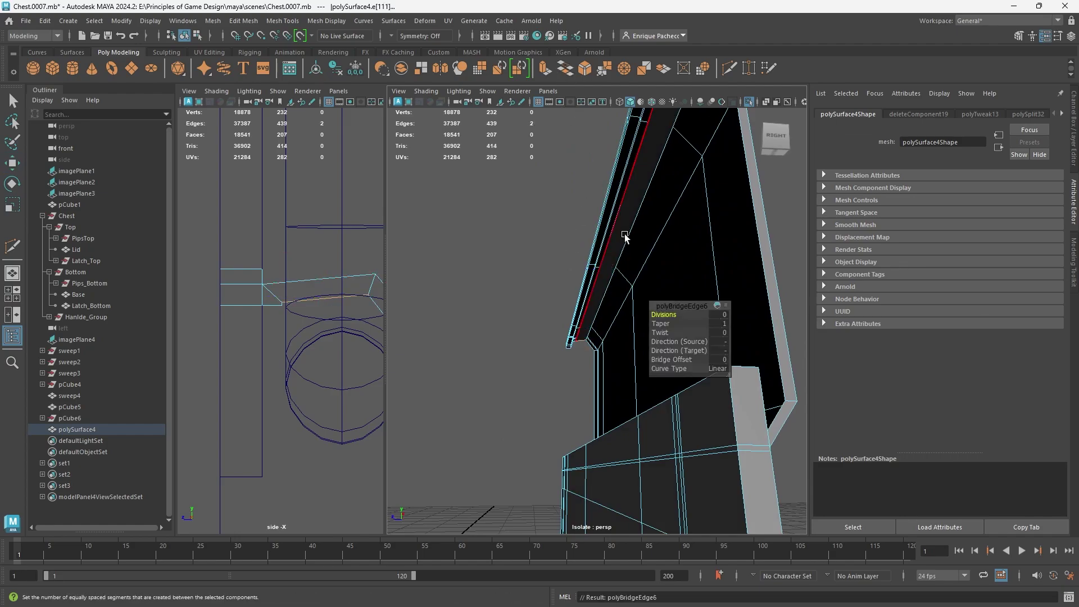
{"action": "left_click", "coordinate": [594, 343]}
{"action": "left_click_drag", "start_coordinate": [601, 320], "coordinate": [598, 258], "text": "alt"}
{"action": "left_click", "coordinate": [565, 68]}
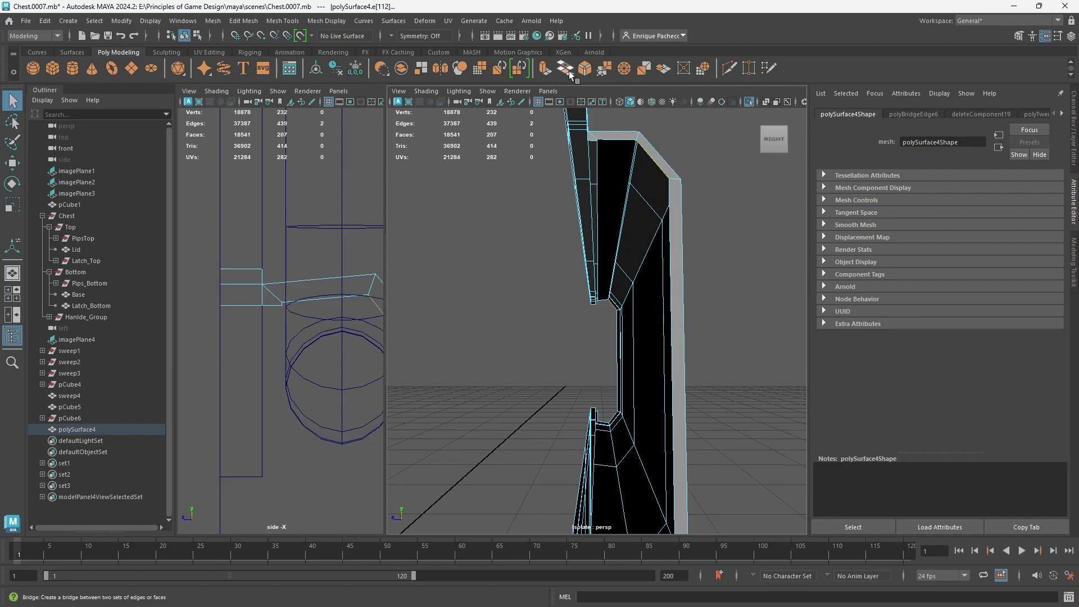
Step: Bridge the matching inner edges at both bar ends along the vertical section, the lower slope and the bottom section
{"action": "left_click", "coordinate": [622, 388]}
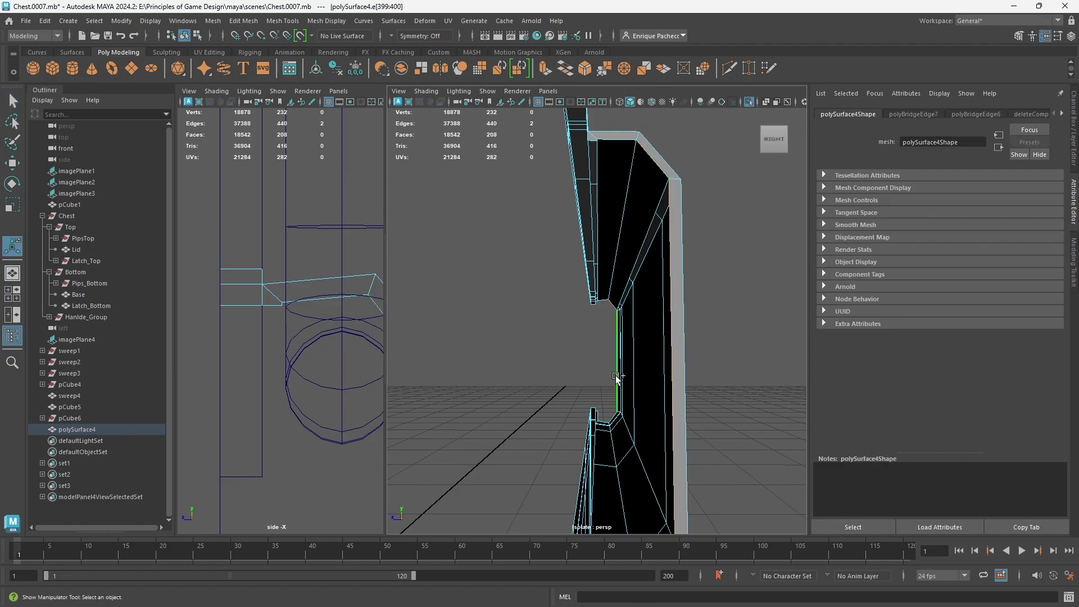
{"action": "left_click", "coordinate": [565, 68]}
{"action": "left_click_drag", "start_coordinate": [609, 359], "coordinate": [594, 362], "text": "alt"}
{"action": "left_click", "coordinate": [655, 498]}
{"action": "key", "text": "q"}
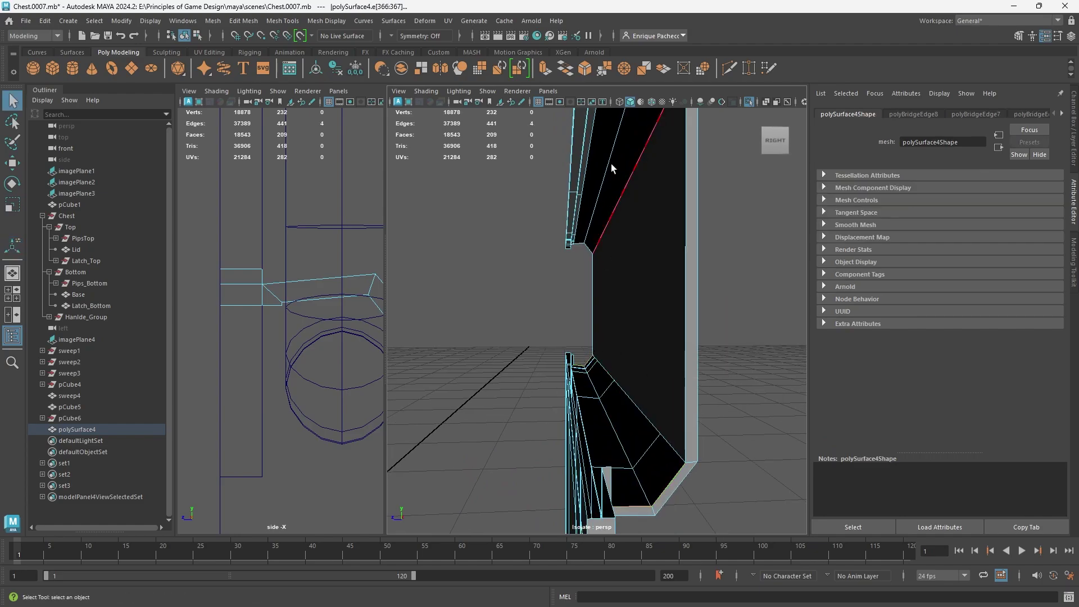
{"action": "left_click", "coordinate": [566, 69]}
Step: Insert an edge loop around the lower piece's upright lip, just above the bar's bottom section
{"action": "left_click_drag", "start_coordinate": [576, 321], "coordinate": [584, 306], "text": "alt"}
{"action": "left_click_drag", "start_coordinate": [574, 415], "coordinate": [585, 294], "text": "alt"}
{"action": "left_click", "coordinate": [724, 68]}
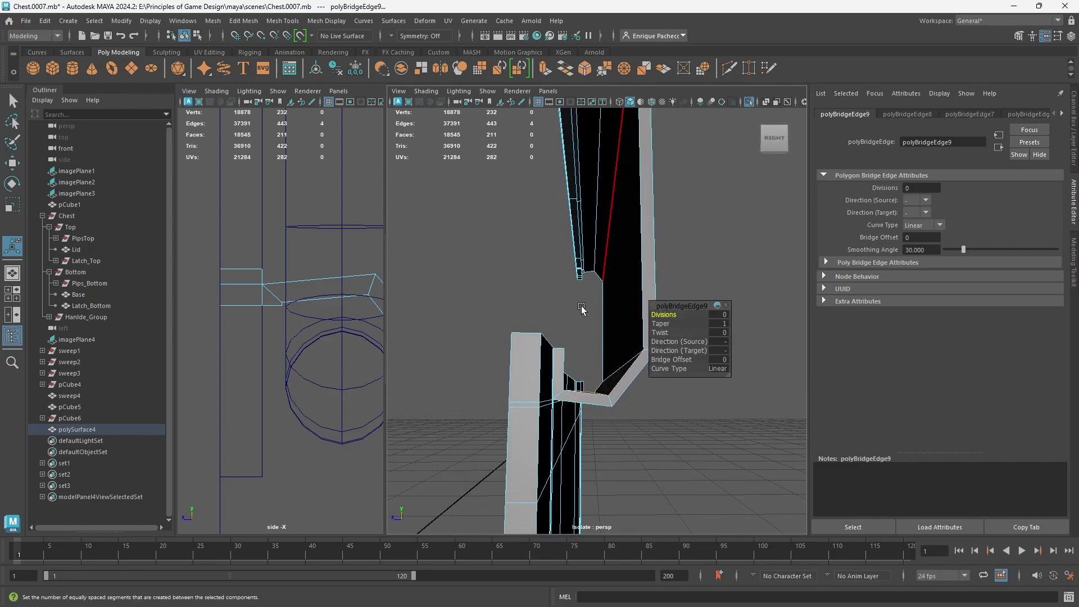
{"action": "left_click", "coordinate": [562, 380], "text": "ctrl"}
{"action": "middle_click_drag", "start_coordinate": [289, 477], "coordinate": [287, 337], "text": "alt"}
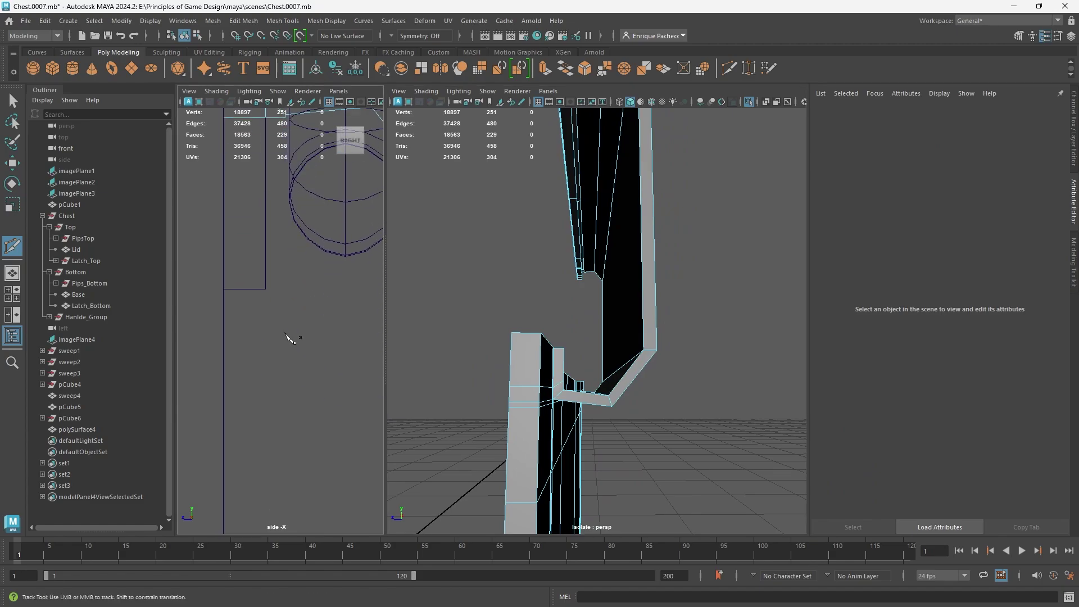
Step: Select the new edge loop around the lower piece's upright lip and flatten it vertically
{"action": "middle_click_drag", "start_coordinate": [278, 438], "coordinate": [271, 313], "text": "alt"}
{"action": "middle_click_drag", "start_coordinate": [270, 382], "coordinate": [260, 289], "text": "alt"}
{"action": "middle_click_drag", "start_coordinate": [295, 426], "coordinate": [263, 226], "text": "alt"}
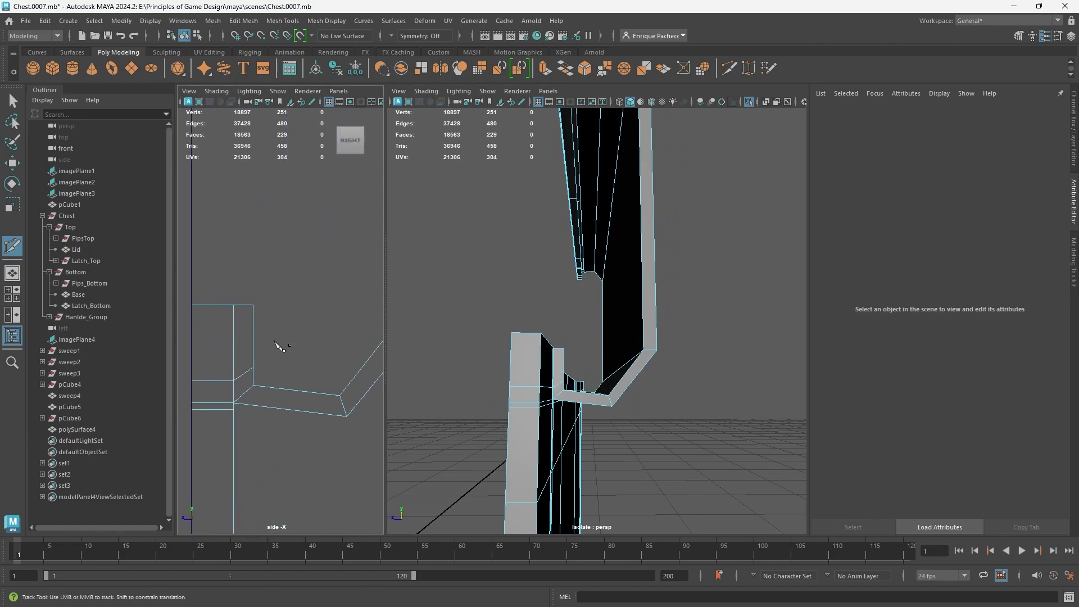
{"action": "middle_click_drag", "start_coordinate": [277, 347], "coordinate": [329, 332], "text": "alt"}
{"action": "key", "text": "q"}
{"action": "right_click_drag", "start_coordinate": [298, 286], "coordinate": [299, 256]}
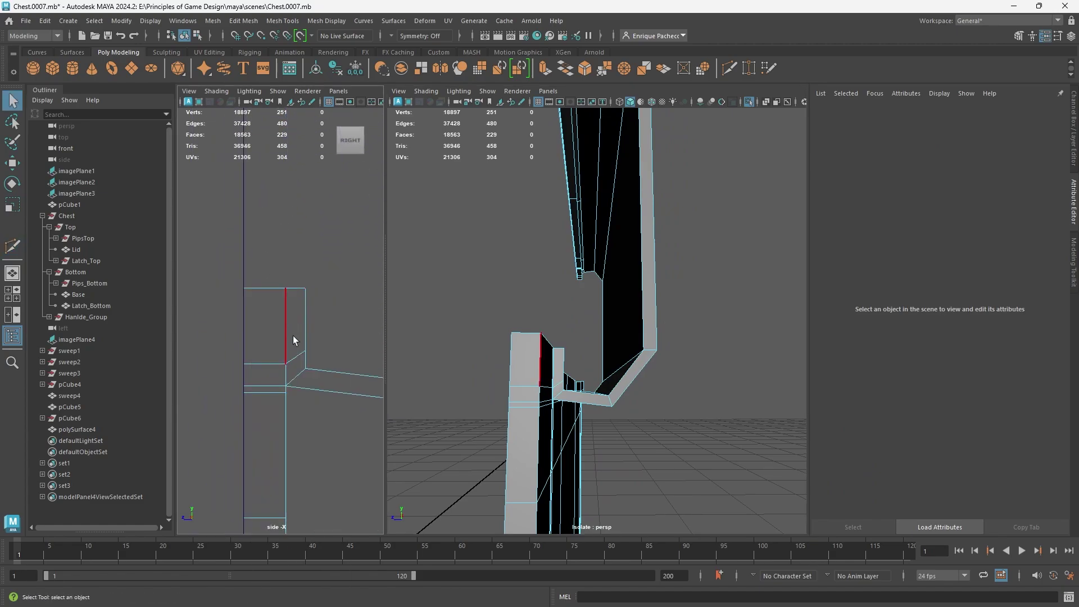
{"action": "double_click", "coordinate": [292, 364]}
{"action": "key", "text": "r"}
{"action": "mouse_move", "coordinate": [276, 307]}
{"action": "left_mouse_down"}
{"action": "mouse_move", "coordinate": [255, 406]}
{"action": "mouse_move", "coordinate": [277, 309]}
{"action": "left_mouse_up"}
{"action": "key", "text": "w"}
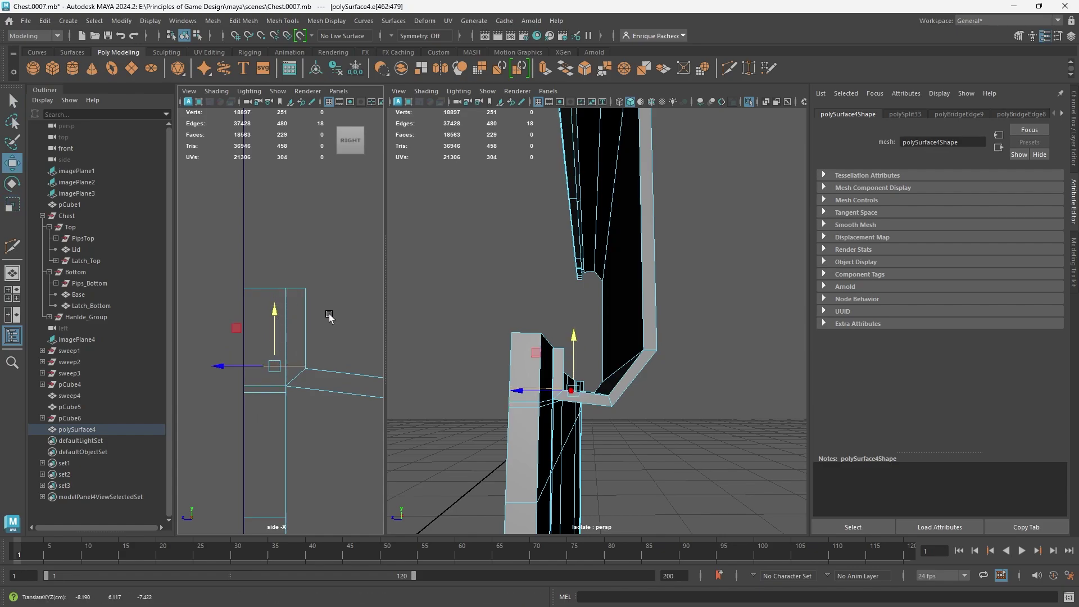
Step: Delete all faces of the lower piece's lip that stand above the flattened edge loop
{"action": "right_click_drag", "start_coordinate": [329, 314], "coordinate": [326, 325]}
{"action": "left_click_drag", "start_coordinate": [314, 352], "coordinate": [210, 264]}
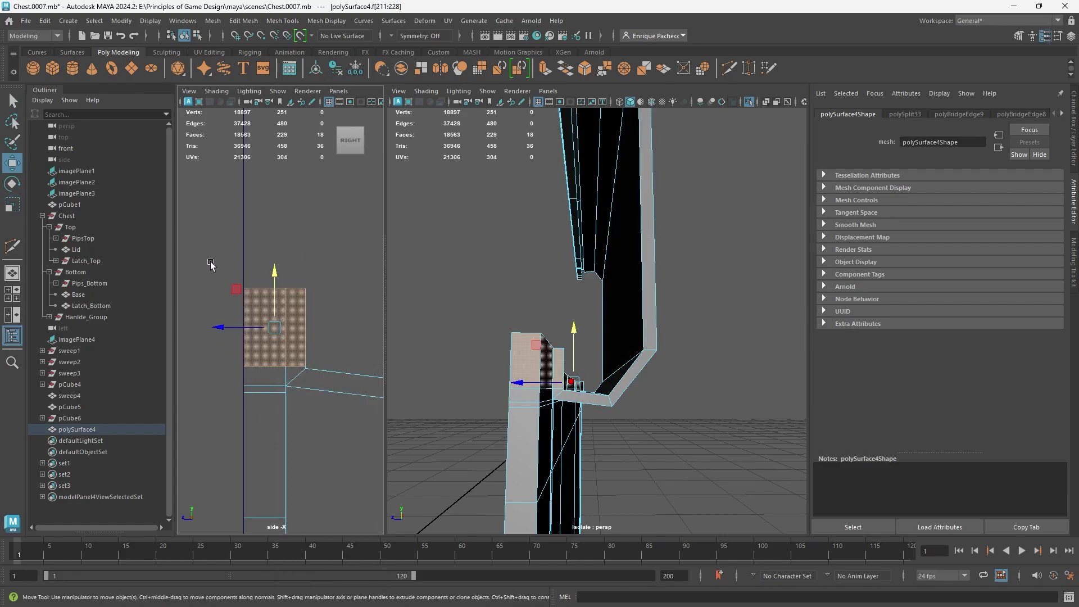
{"action": "key", "text": "Delete"}
{"action": "left_click_drag", "start_coordinate": [572, 356], "coordinate": [495, 332], "text": "alt"}
Step: Isolate the faces of the upper piece with the bar's top section and upper slope, excluding the vertical section
{"action": "left_click_drag", "start_coordinate": [686, 331], "coordinate": [402, 101]}
{"action": "left_click_drag", "start_coordinate": [502, 201], "coordinate": [524, 257], "text": "alt"}
{"action": "key", "text": "f"}
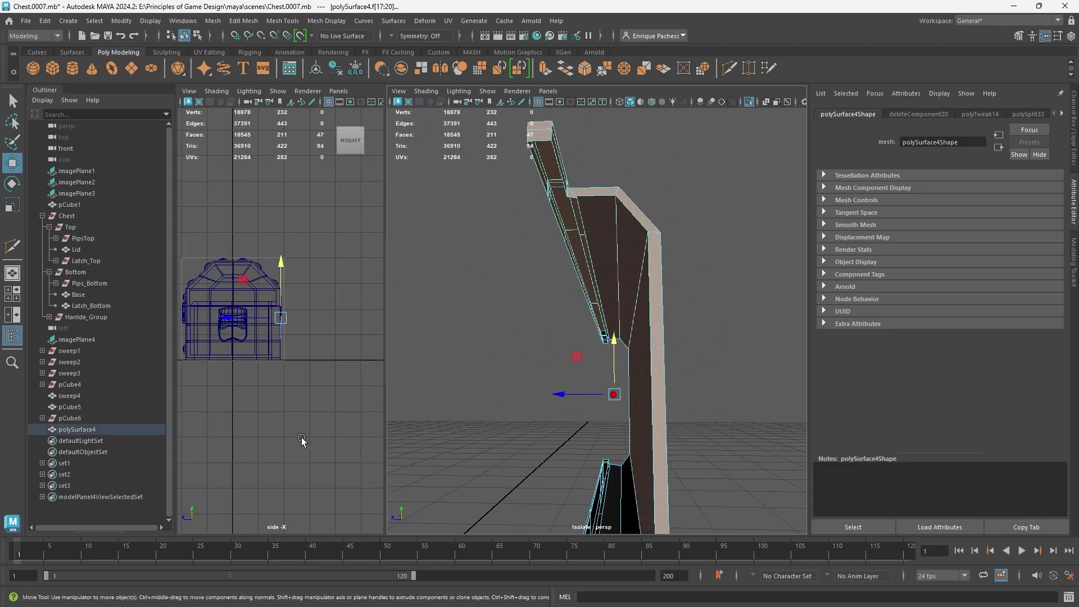
{"action": "left_click_drag", "start_coordinate": [327, 283], "coordinate": [255, 222]}
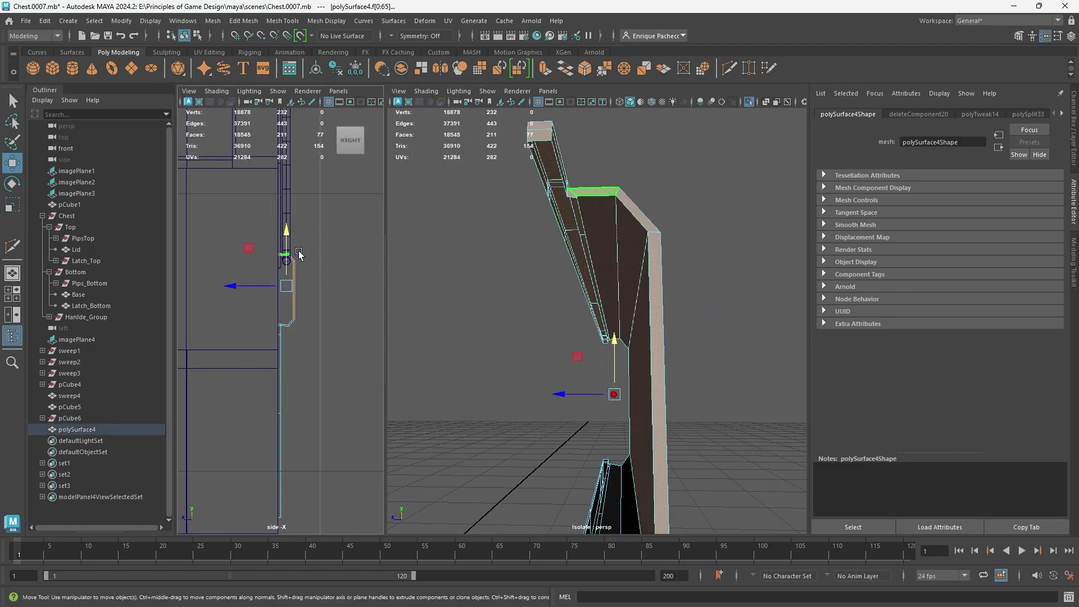
{"action": "left_click_drag", "start_coordinate": [313, 293], "coordinate": [266, 297], "text": "ctrl"}
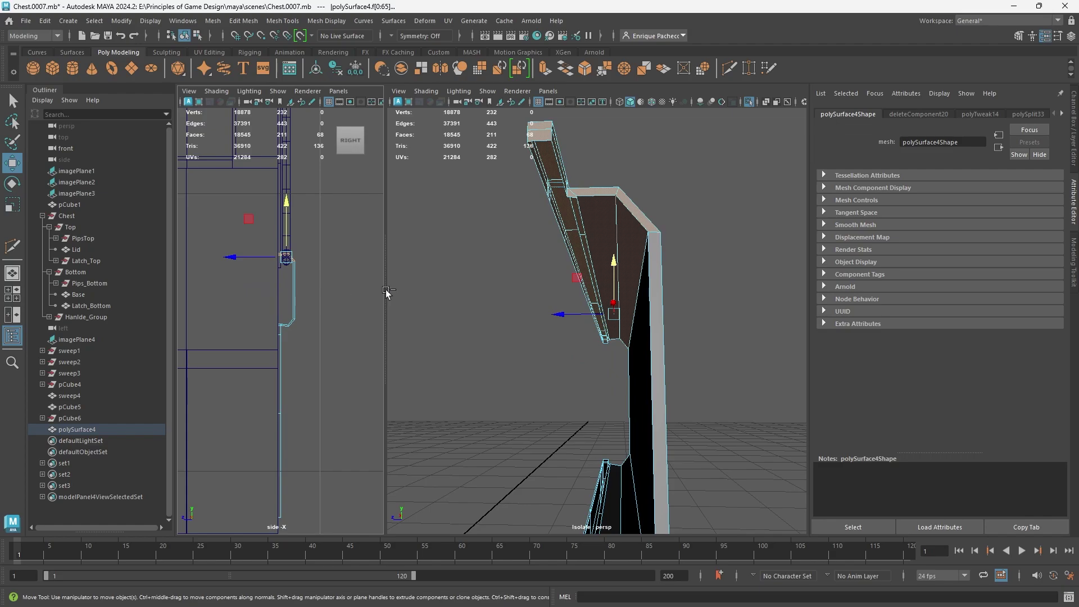
{"action": "key", "text": "ctrl+1"}
{"action": "key", "text": "ctrl+1"}
Step: Frame the narrow underside face of the upper piece beside the bar's end and maximise the perspective view
{"action": "left_click_drag", "start_coordinate": [693, 281], "coordinate": [532, 320], "text": "alt"}
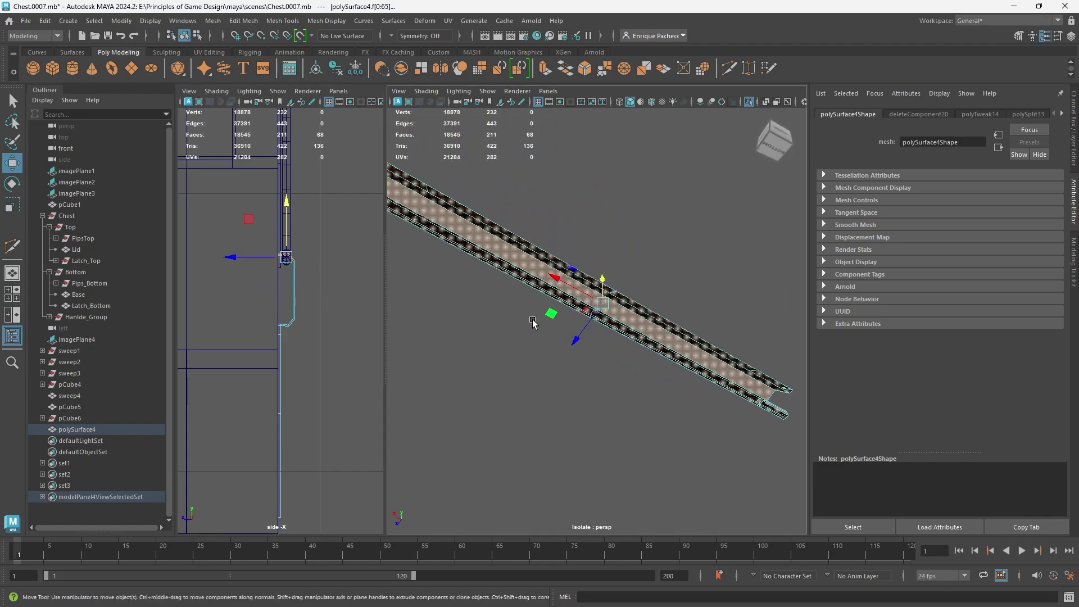
{"action": "middle_click_drag", "start_coordinate": [532, 321], "coordinate": [641, 454], "text": "alt"}
{"action": "left_click", "coordinate": [510, 362]}
{"action": "scroll", "coordinate": [506, 357], "scroll_direction": "up", "scroll_amount": 5}
{"action": "left_click_drag", "start_coordinate": [478, 344], "coordinate": [481, 372], "text": "alt"}
{"action": "scroll", "coordinate": [482, 372], "scroll_direction": "up", "scroll_amount": 3}
{"action": "middle_click_drag", "start_coordinate": [483, 371], "coordinate": [498, 343], "text": "alt"}
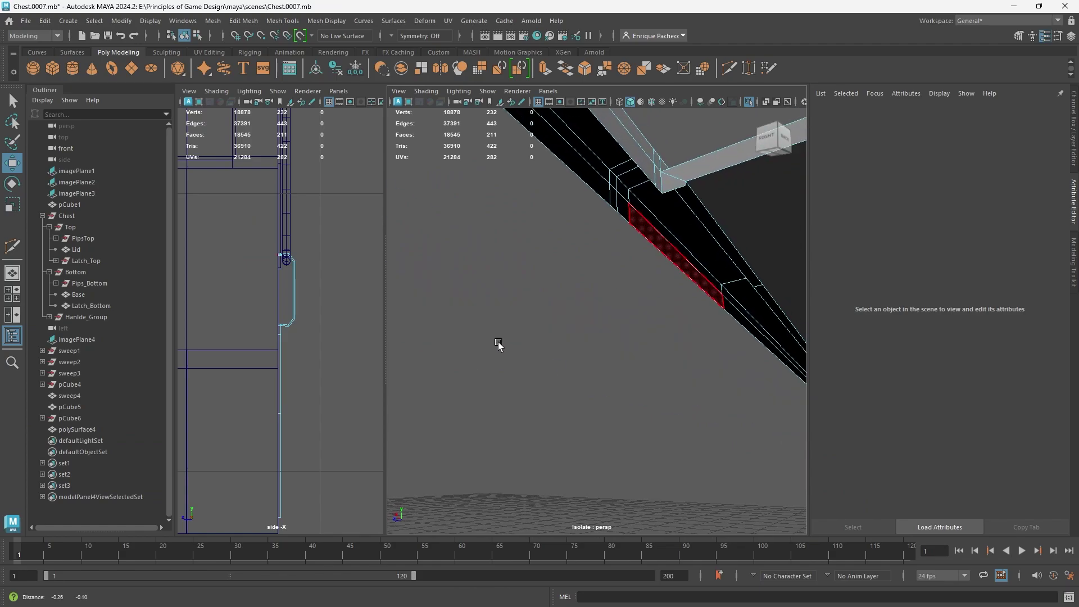
{"action": "left_click", "coordinate": [687, 253]}
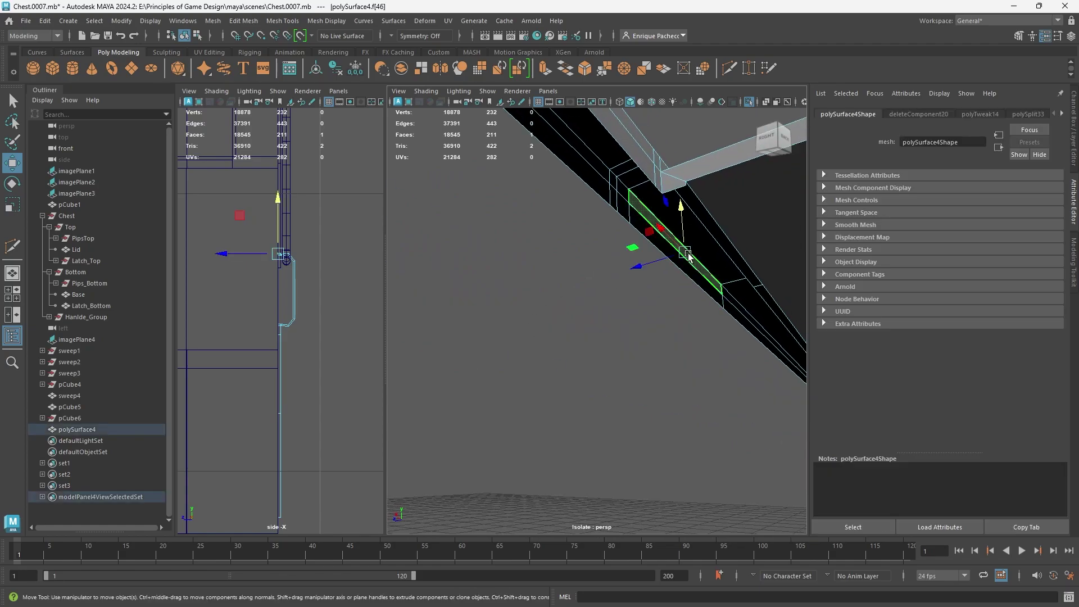
{"action": "key", "text": "f"}
{"action": "key", "text": "space"}
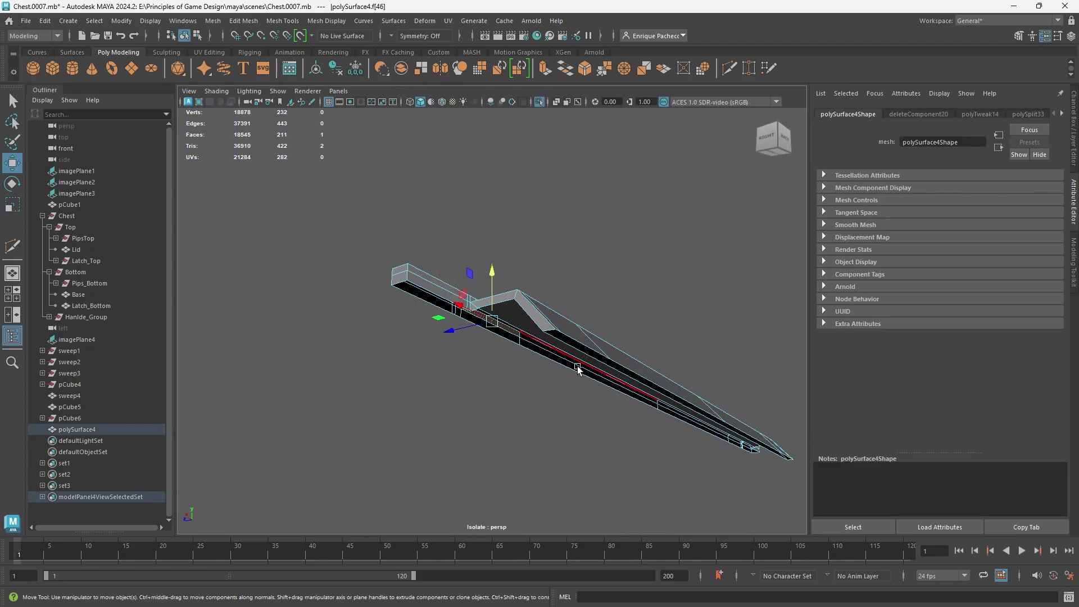
Step: Delete the lengthwise edge on the upper piece's underside next to the bar's end
{"action": "left_click_drag", "start_coordinate": [573, 362], "coordinate": [525, 325], "text": "alt"}
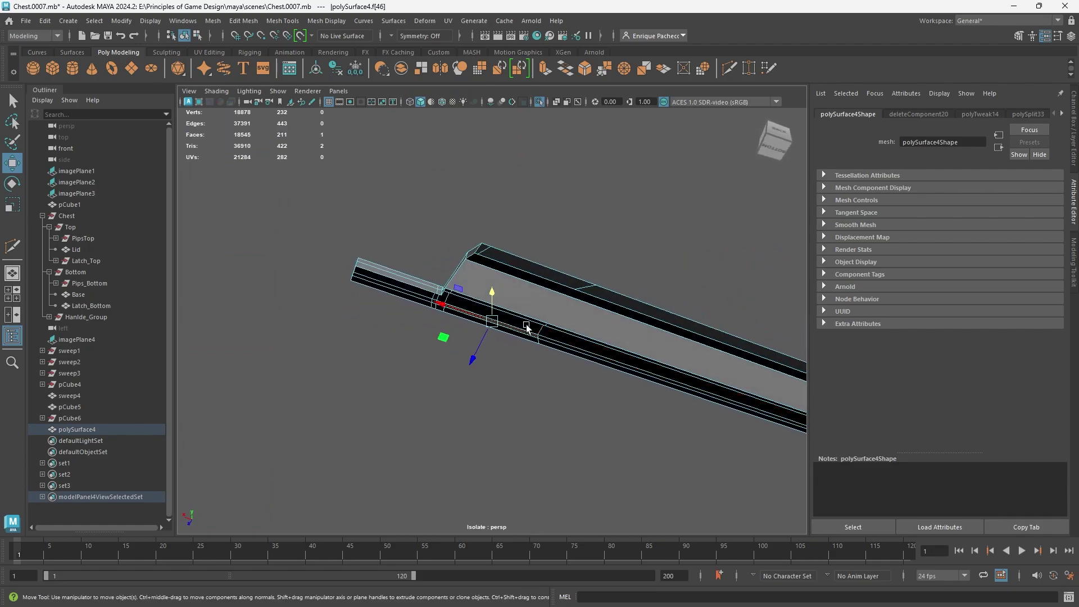
{"action": "key", "text": "q"}
{"action": "right_click_drag", "start_coordinate": [456, 284], "coordinate": [455, 255]}
{"action": "scroll", "coordinate": [427, 281], "scroll_direction": "up", "scroll_amount": 2}
{"action": "left_click_drag", "start_coordinate": [423, 282], "coordinate": [474, 325], "text": "alt"}
{"action": "scroll", "coordinate": [473, 324], "scroll_direction": "up", "scroll_amount": 6}
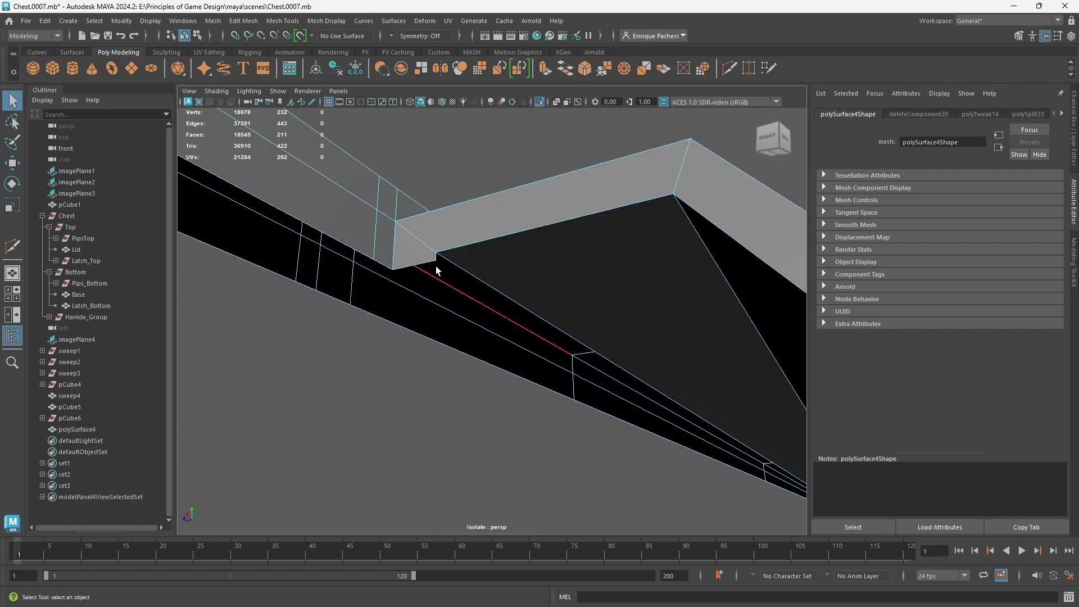
{"action": "left_click", "coordinate": [416, 240]}
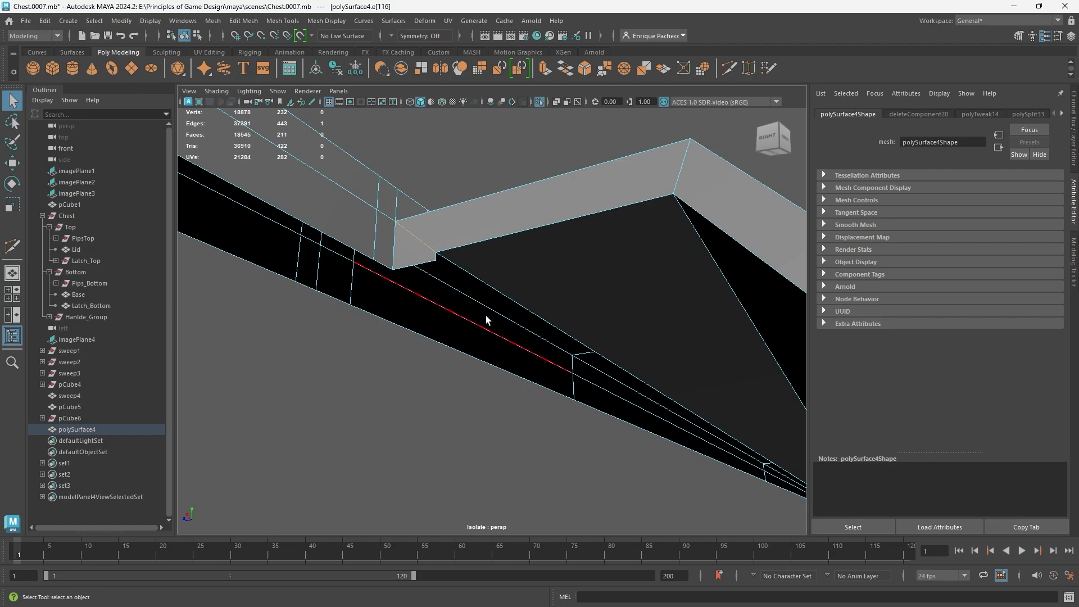
{"action": "key", "text": "Delete"}
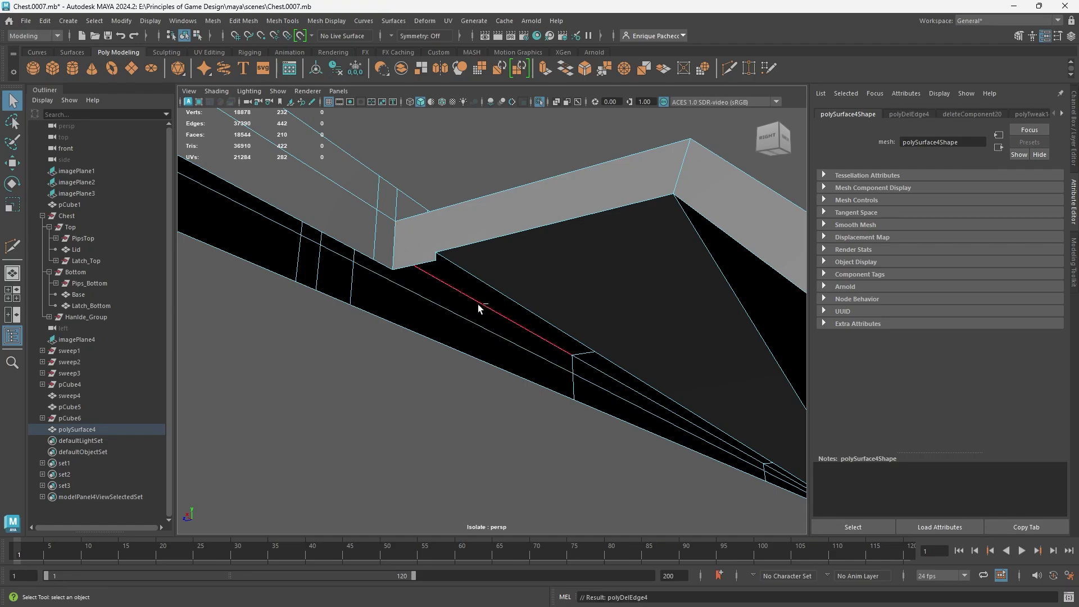
Step: Delete the matching lengthwise underside edge of the upper piece at the bar's opposite end
{"action": "scroll", "coordinate": [555, 310], "scroll_direction": "down", "scroll_amount": 5}
{"action": "left_click_drag", "start_coordinate": [738, 416], "coordinate": [509, 387], "text": "alt"}
{"action": "middle_click_drag", "start_coordinate": [520, 306], "coordinate": [532, 390], "text": "alt"}
{"action": "scroll", "coordinate": [531, 388], "scroll_direction": "down", "scroll_amount": 3}
{"action": "scroll", "coordinate": [530, 376], "scroll_direction": "down", "scroll_amount": 3}
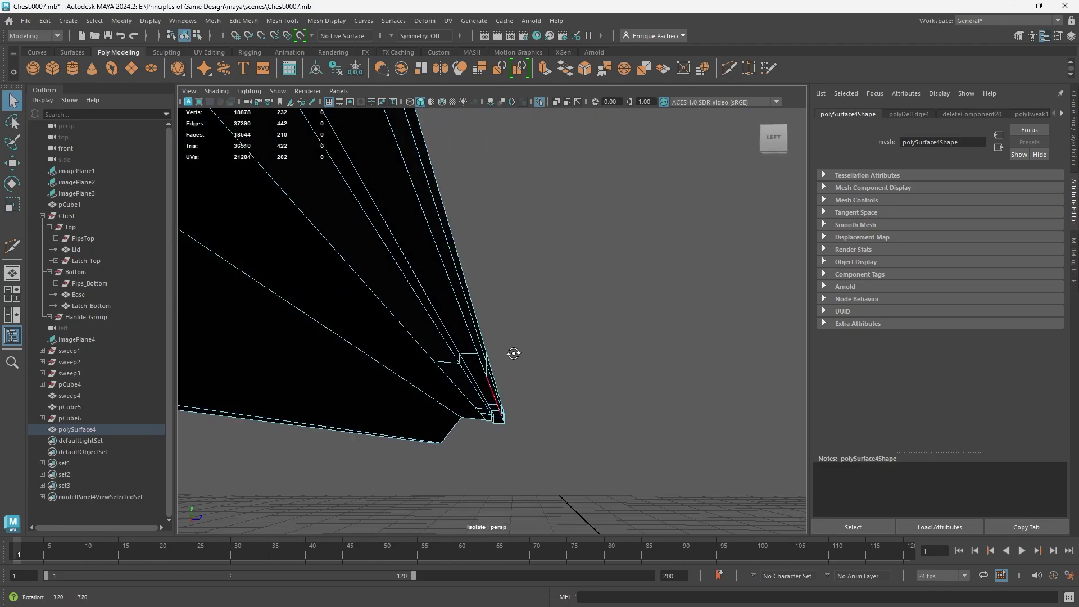
{"action": "left_click_drag", "start_coordinate": [513, 285], "coordinate": [498, 360], "text": "alt"}
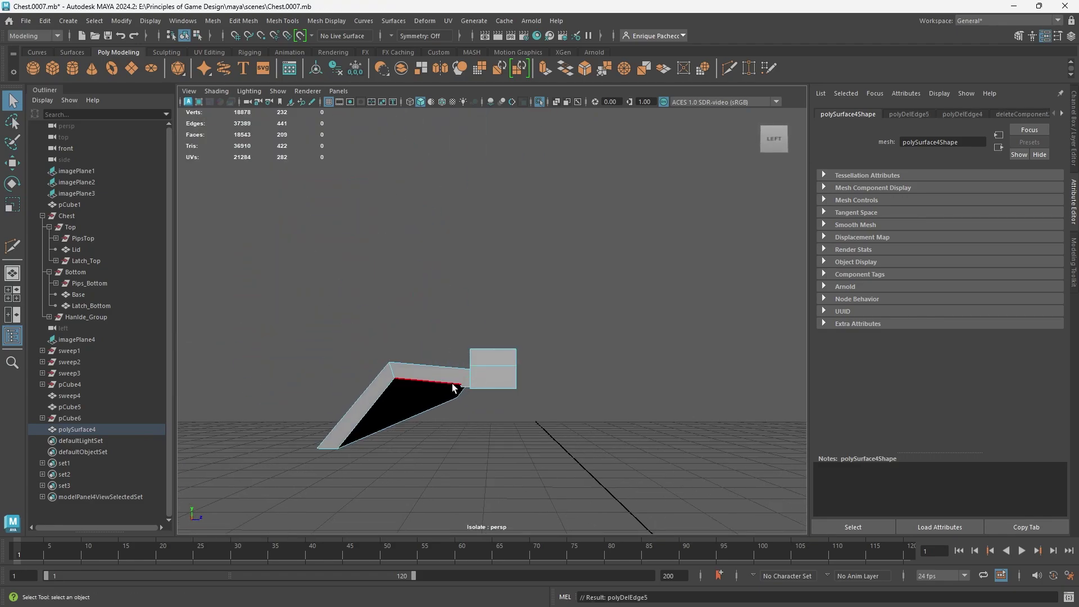
Step: Delete the inner corner vertex where the underside of the bar's top section meets the upper piece
{"action": "middle_click_drag", "start_coordinate": [452, 388], "coordinate": [463, 354], "text": "alt"}
{"action": "right_click_drag", "start_coordinate": [480, 265], "coordinate": [484, 256]}
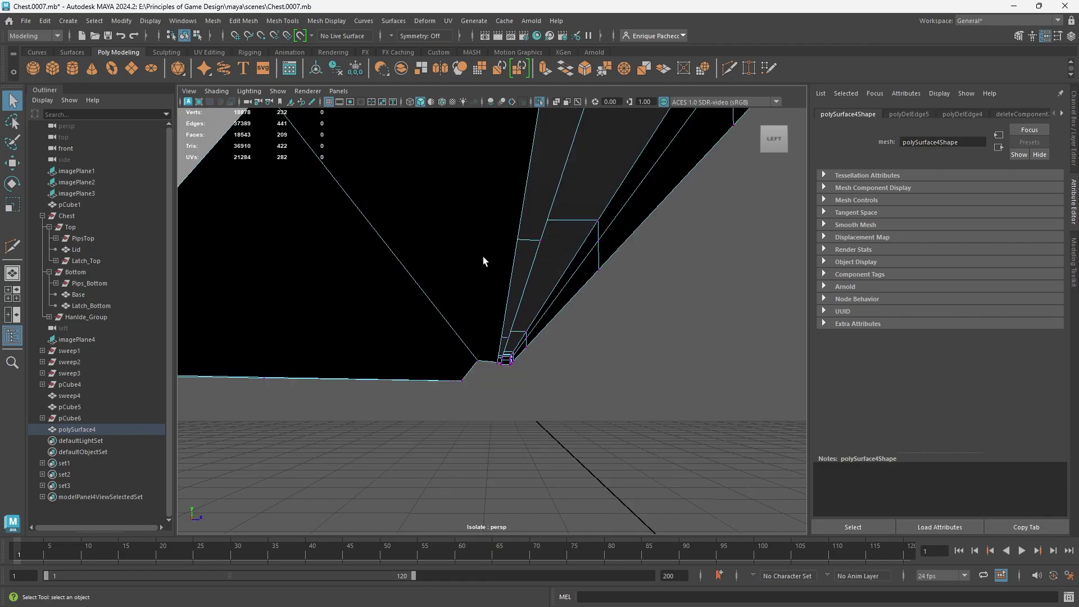
{"action": "scroll", "coordinate": [503, 288], "scroll_direction": "down", "scroll_amount": 4}
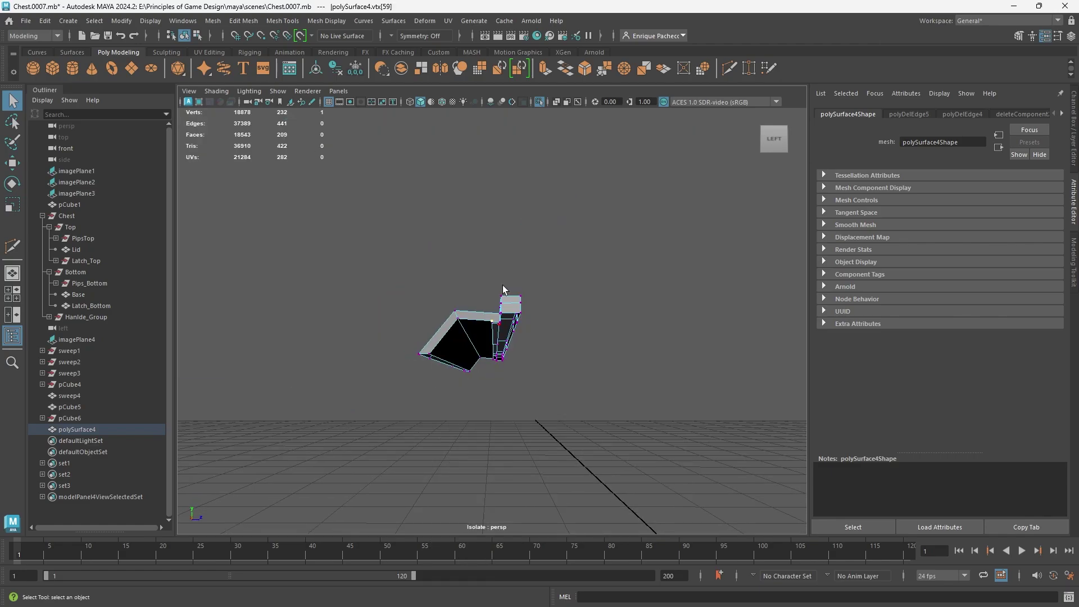
{"action": "right_click_drag", "start_coordinate": [477, 332], "coordinate": [949, 537], "text": "alt"}
{"action": "key", "text": "Delete"}
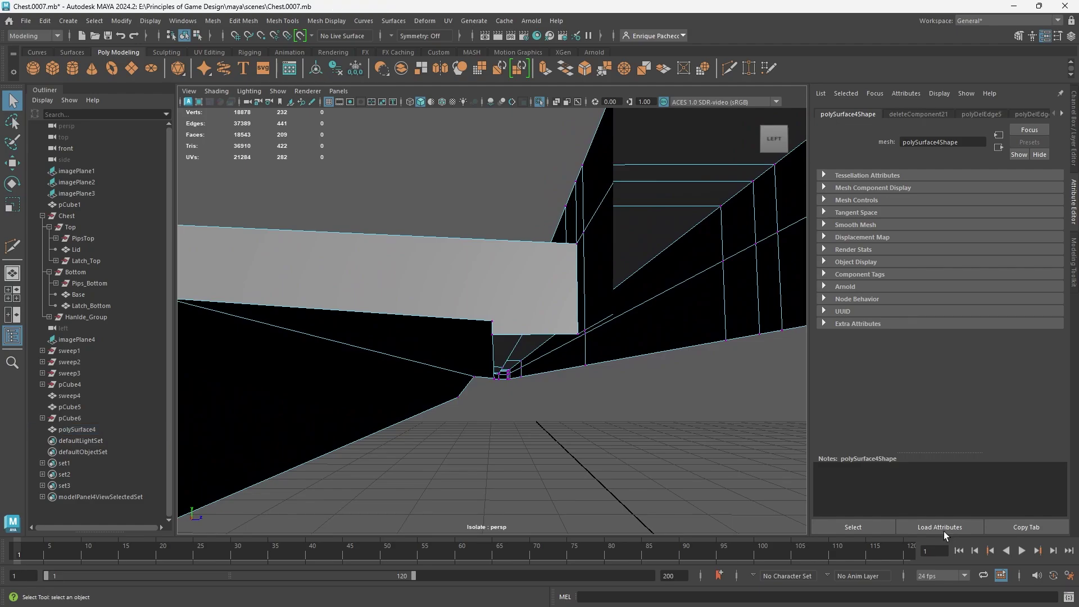
{"action": "left_click", "coordinate": [494, 317]}
{"action": "key", "text": "Delete"}
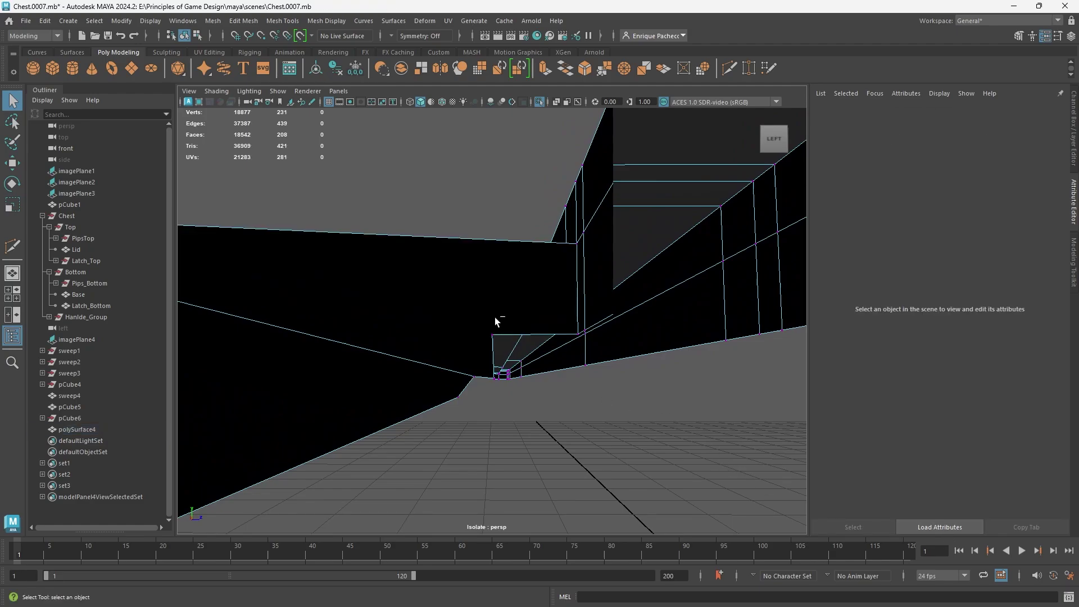
Step: Cut a new edge with Multi-Cut from the inner bend of the bar's top section to the upper piece's underside corner
{"action": "scroll", "coordinate": [494, 317], "scroll_direction": "down", "scroll_amount": 6}
{"action": "left_click_drag", "start_coordinate": [497, 326], "coordinate": [513, 285], "text": "alt"}
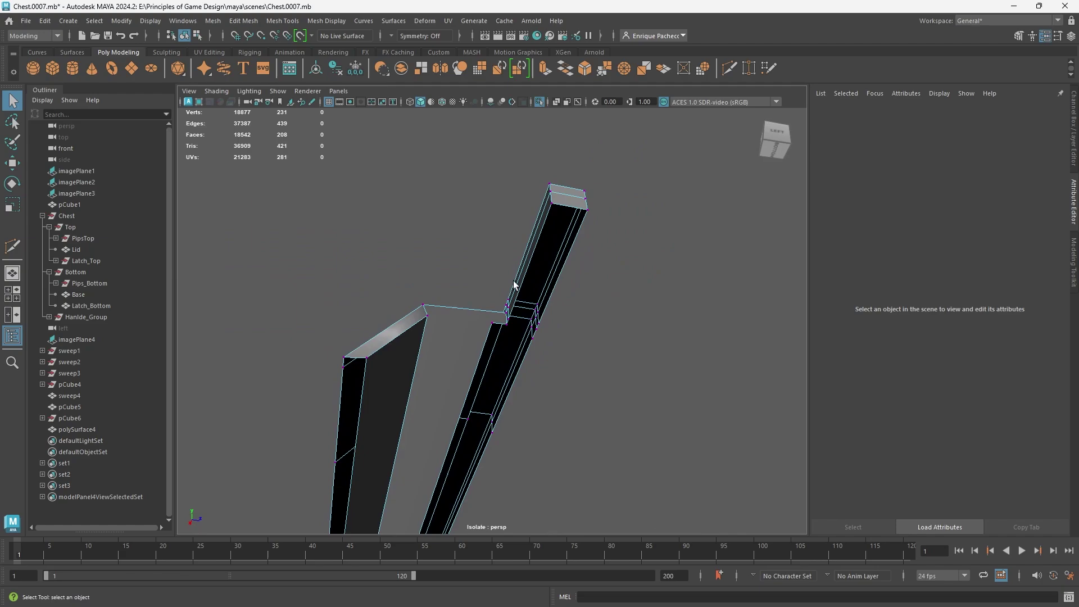
{"action": "key", "text": "ctrl+shift+x"}
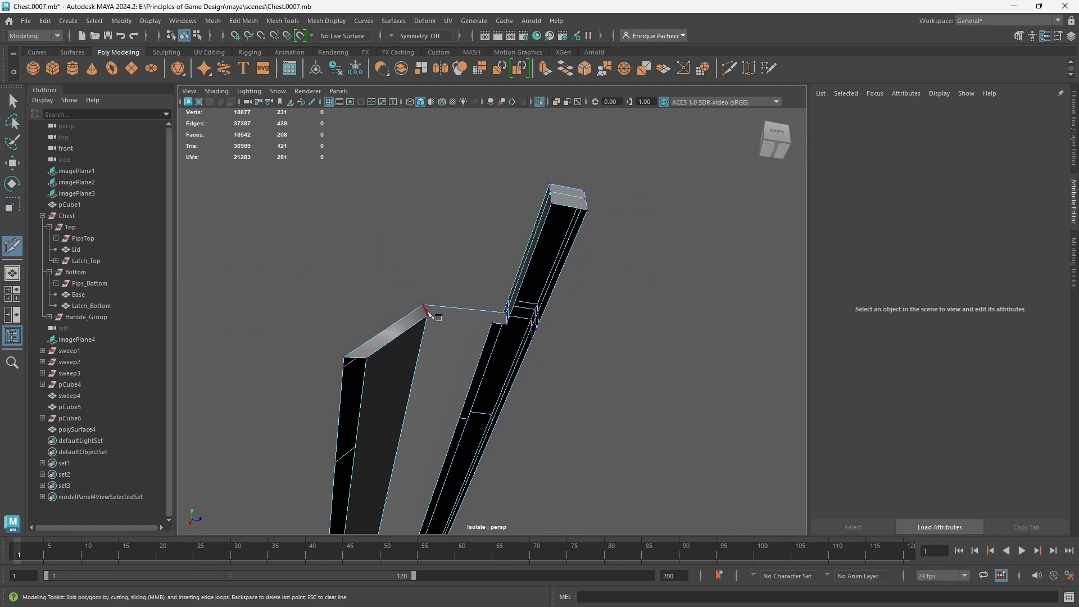
{"action": "left_click", "coordinate": [426, 314]}
{"action": "scroll", "coordinate": [500, 342], "scroll_direction": "up", "scroll_amount": 5}
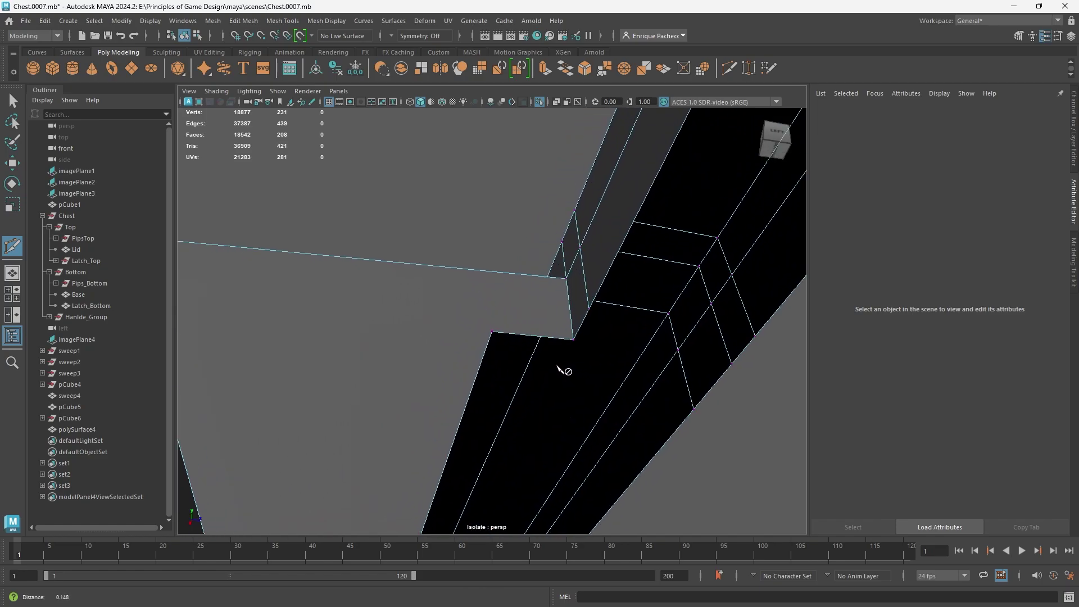
Step: Cut an edge from the notch vertex on the end face of the bent bracket mesh
{"action": "left_click_drag", "start_coordinate": [505, 331], "coordinate": [482, 346]}
{"action": "scroll", "coordinate": [414, 340], "scroll_direction": "down", "scroll_amount": 5}
{"action": "right_click", "coordinate": [411, 338]}
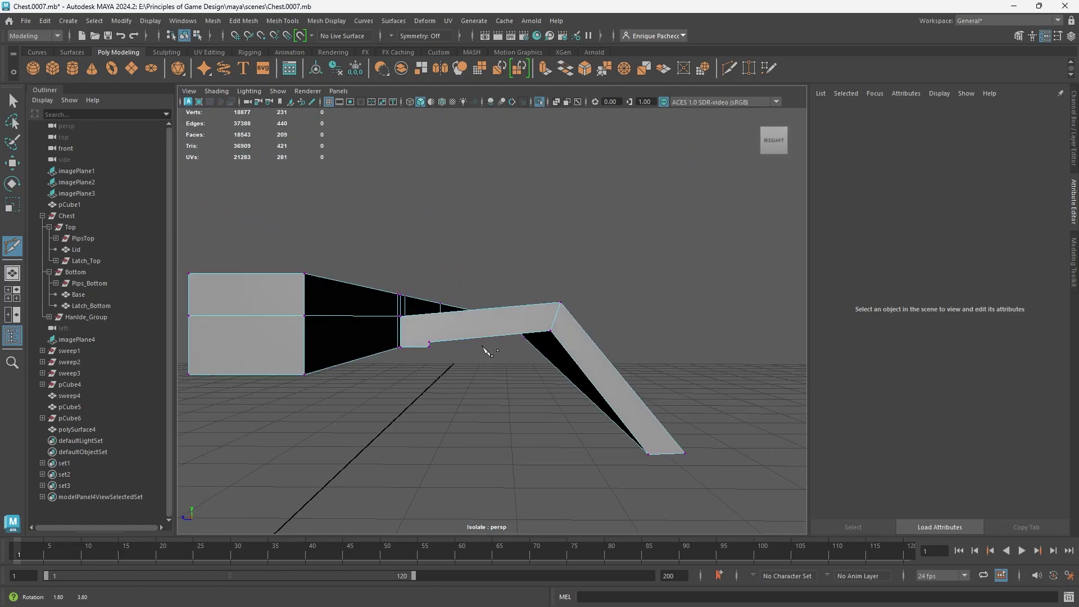
Step: Delete the extra vertex at the notch on the lower edge of the bracket's end face
{"action": "key", "text": "q"}
{"action": "right_click", "coordinate": [434, 344]}
{"action": "left_click", "coordinate": [404, 299]}
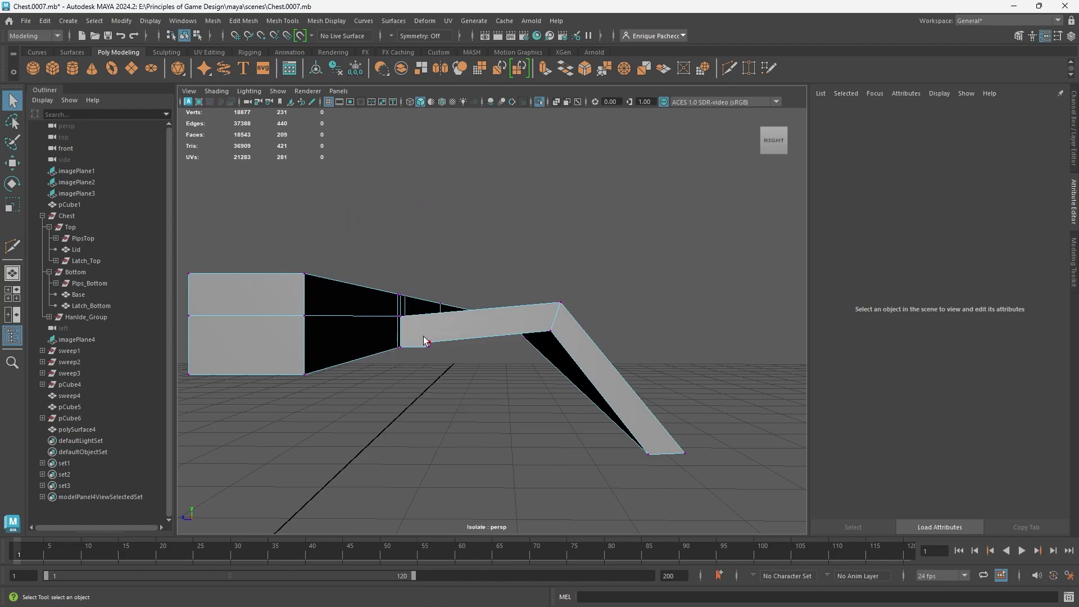
{"action": "key", "text": "Delete"}
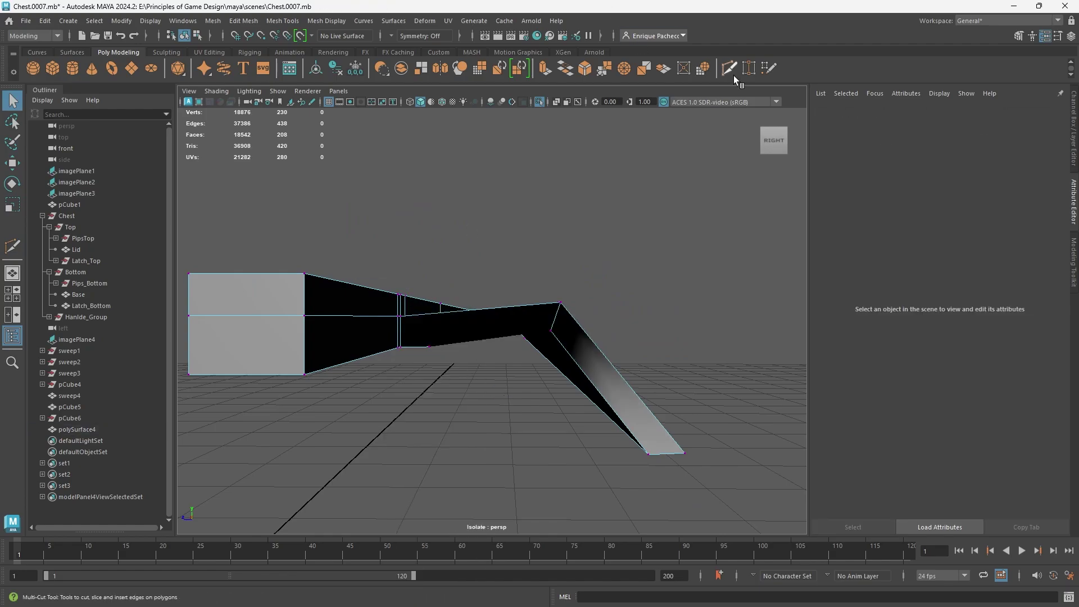
Step: Multi-Cut an edge across the bracket's end from the inner bend vertex to the lower corner beside the thick bar
{"action": "key", "text": "y"}
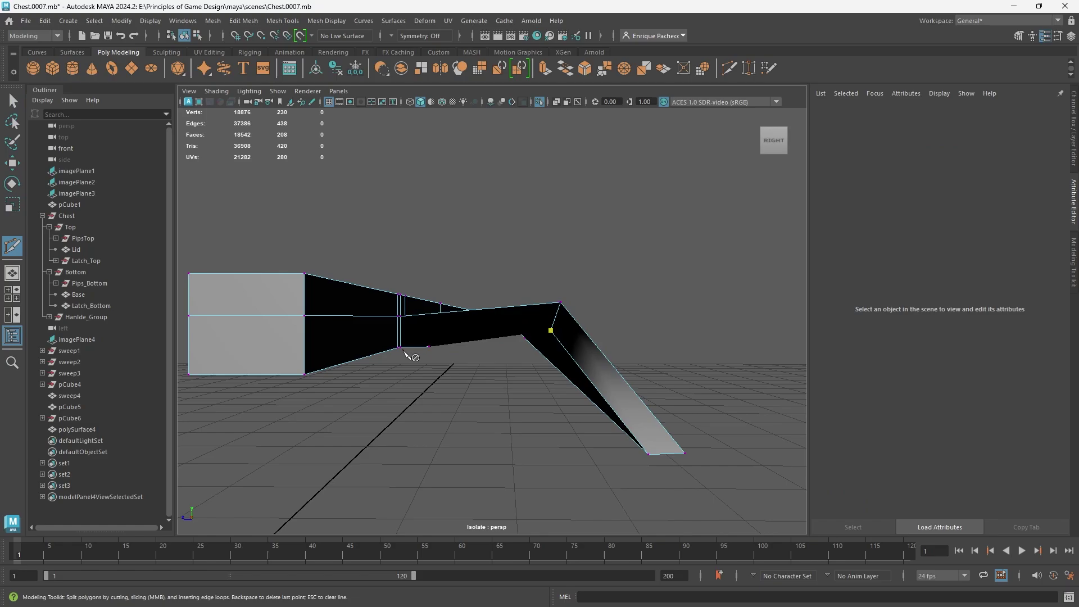
{"action": "left_click_drag", "start_coordinate": [476, 349], "coordinate": [519, 320], "text": "alt"}
{"action": "middle_click_drag", "start_coordinate": [518, 320], "coordinate": [458, 325], "text": "alt"}
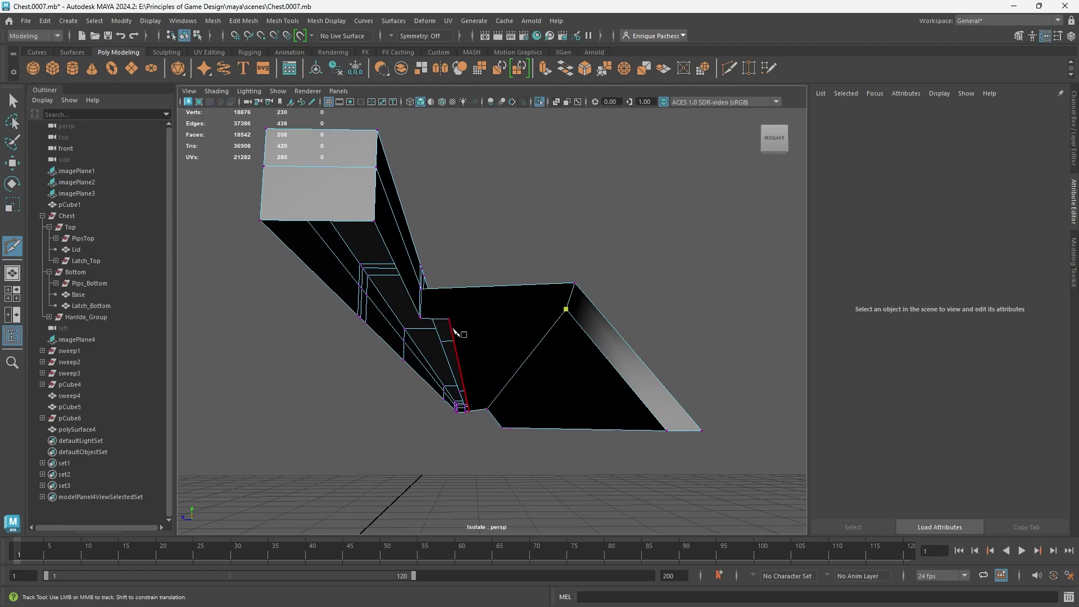
{"action": "key", "text": "Return"}
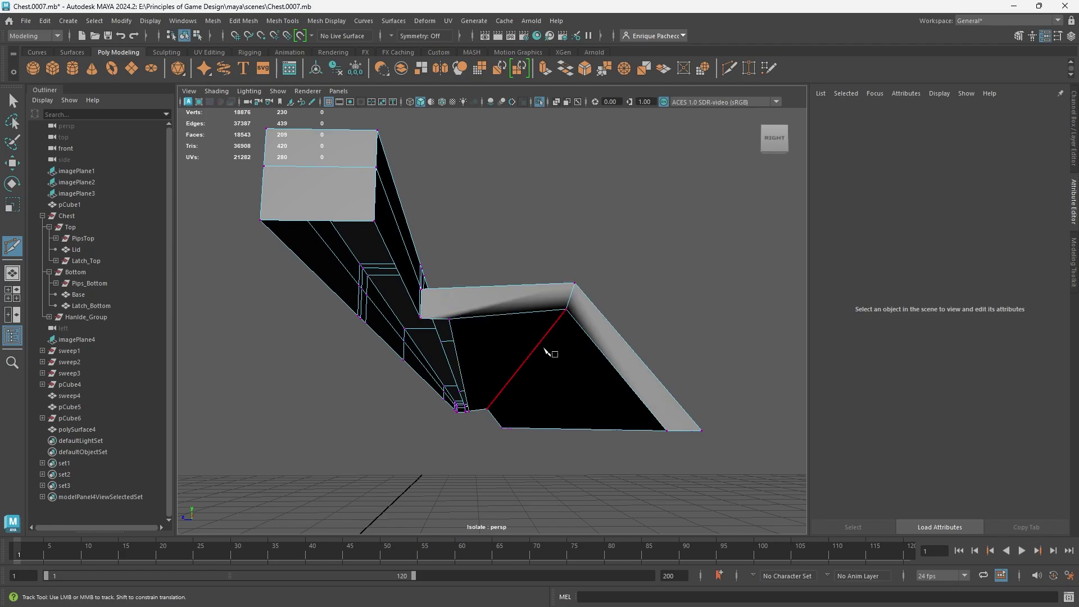
Step: Bridge the two pairs of long open edges on the underside of the bar's protruding end next to the notch
{"action": "left_click_drag", "start_coordinate": [545, 349], "coordinate": [297, 329], "text": "alt"}
{"action": "middle_click_drag", "start_coordinate": [298, 328], "coordinate": [393, 374], "text": "alt"}
{"action": "left_click_drag", "start_coordinate": [427, 266], "coordinate": [445, 240], "text": "alt"}
{"action": "middle_click_drag", "start_coordinate": [538, 223], "coordinate": [550, 321], "text": "alt"}
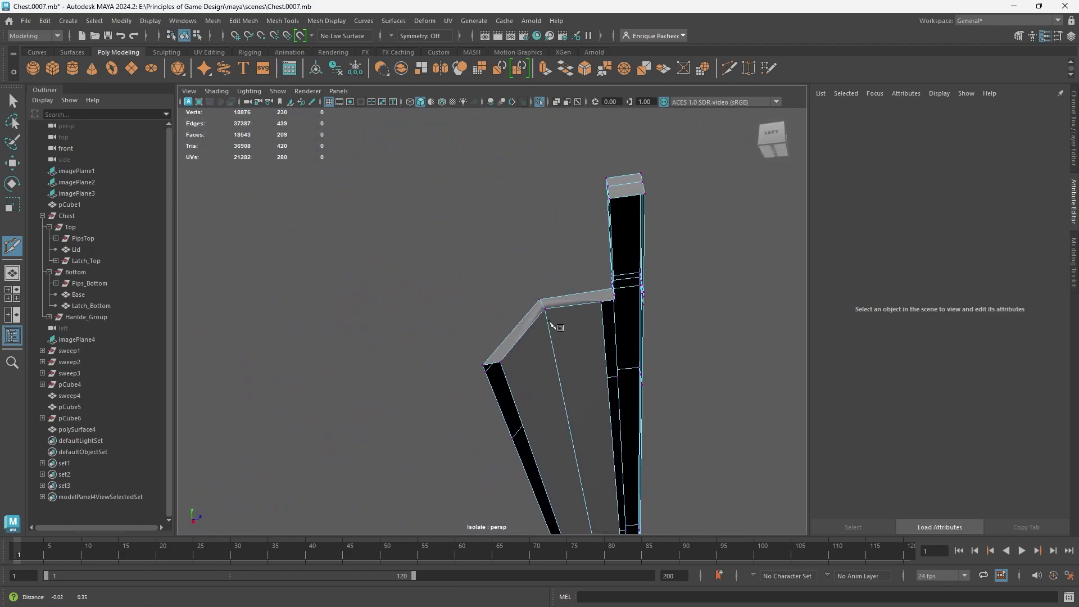
{"action": "key", "text": "q"}
{"action": "right_click", "coordinate": [667, 247]}
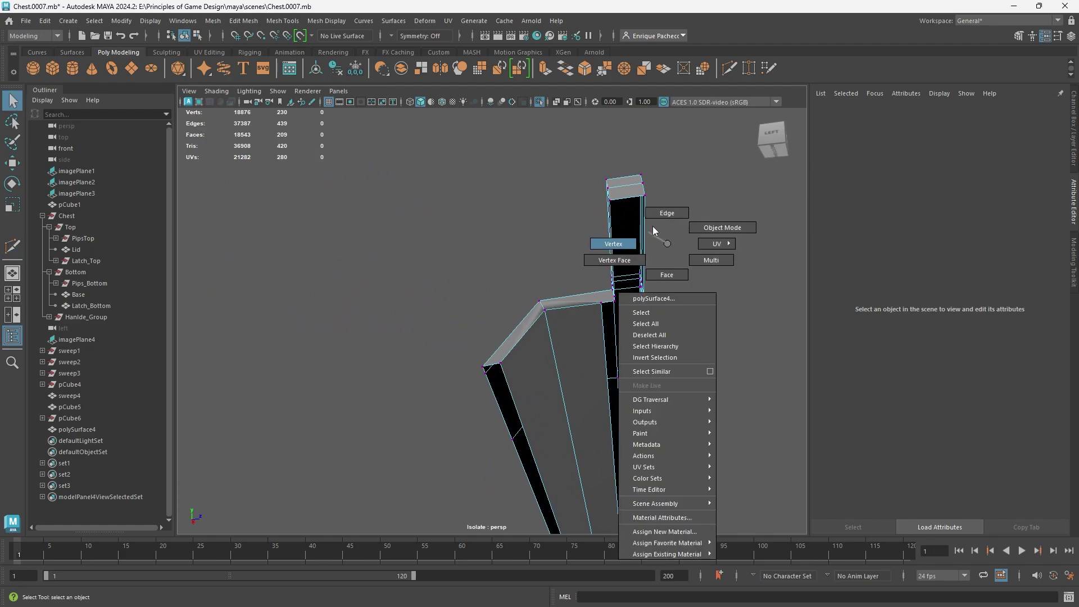
{"action": "right_click_drag", "start_coordinate": [652, 226], "coordinate": [657, 219]}
{"action": "left_click_drag", "start_coordinate": [657, 219], "coordinate": [648, 279], "text": "alt"}
{"action": "middle_click_drag", "start_coordinate": [739, 385], "coordinate": [683, 376], "text": "alt"}
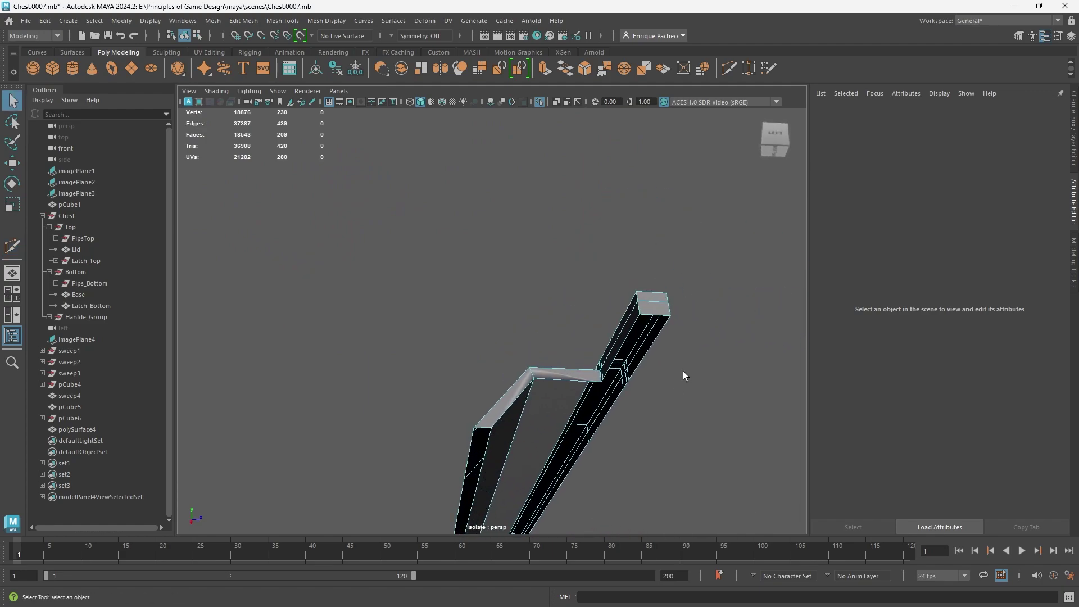
{"action": "right_click_drag", "start_coordinate": [683, 371], "coordinate": [745, 386], "text": "alt"}
{"action": "middle_click_drag", "start_coordinate": [733, 409], "coordinate": [643, 360], "text": "alt"}
{"action": "right_click_drag", "start_coordinate": [643, 360], "coordinate": [656, 360], "text": "alt"}
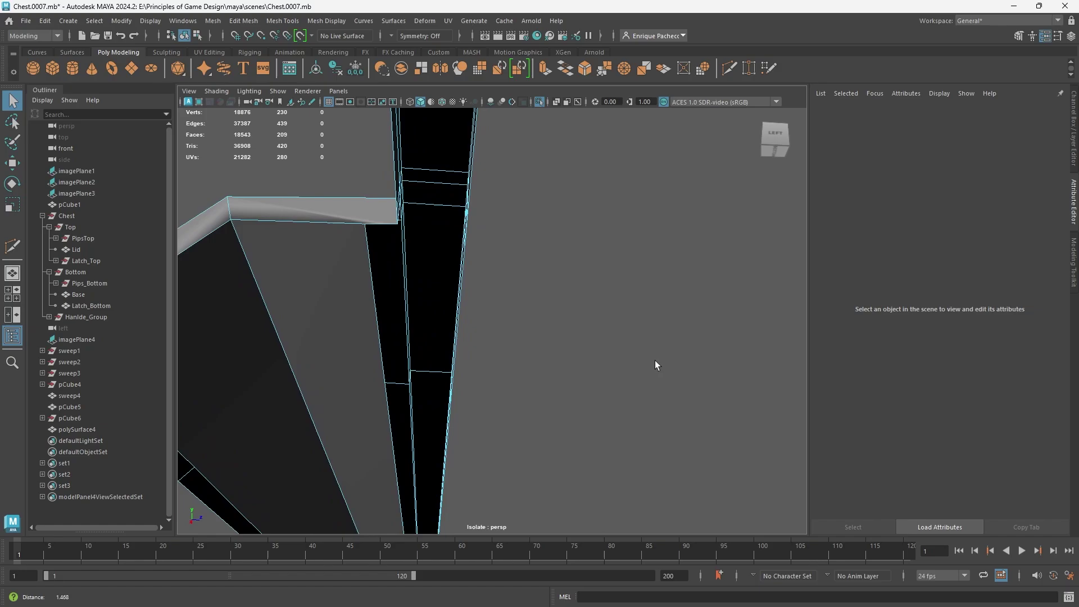
{"action": "mouse_move", "coordinate": [655, 365]}
{"action": "left_mouse_down", "text": "alt"}
{"action": "mouse_move", "coordinate": [631, 342]}
{"action": "mouse_move", "coordinate": [684, 378]}
{"action": "mouse_move", "coordinate": [638, 367]}
{"action": "left_mouse_up", "text": "alt"}
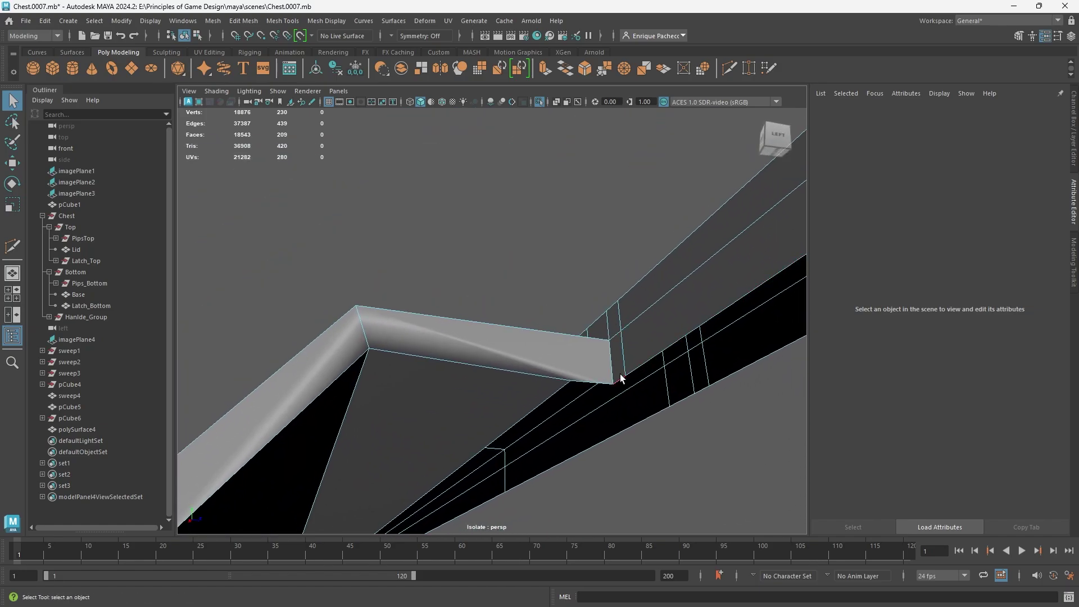
{"action": "left_click", "coordinate": [619, 373]}
{"action": "scroll", "coordinate": [666, 357], "scroll_direction": "down", "scroll_amount": 3}
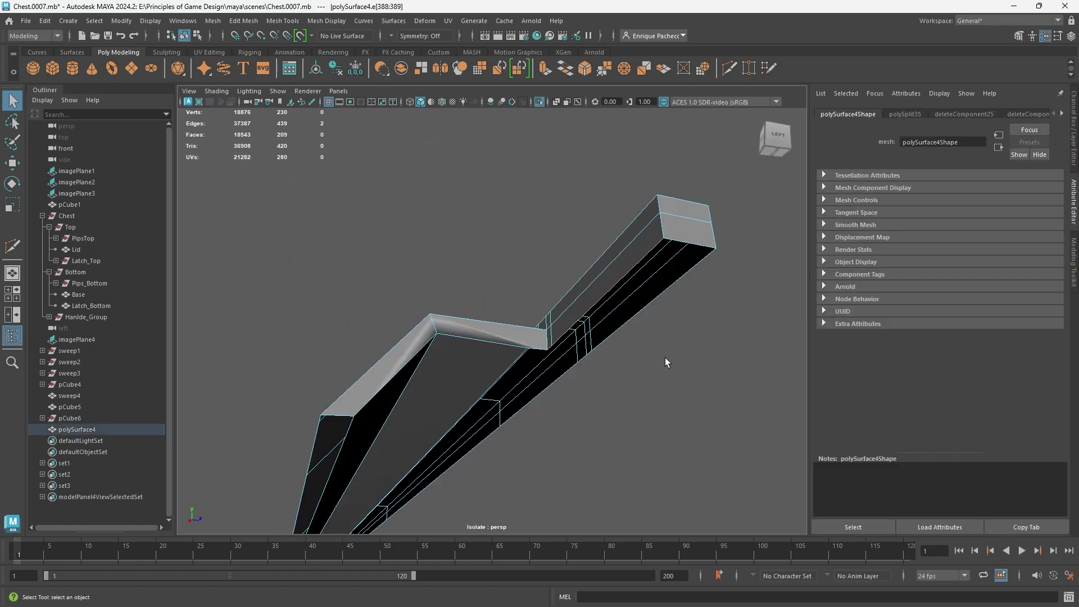
{"action": "left_click", "coordinate": [589, 352], "text": "shift"}
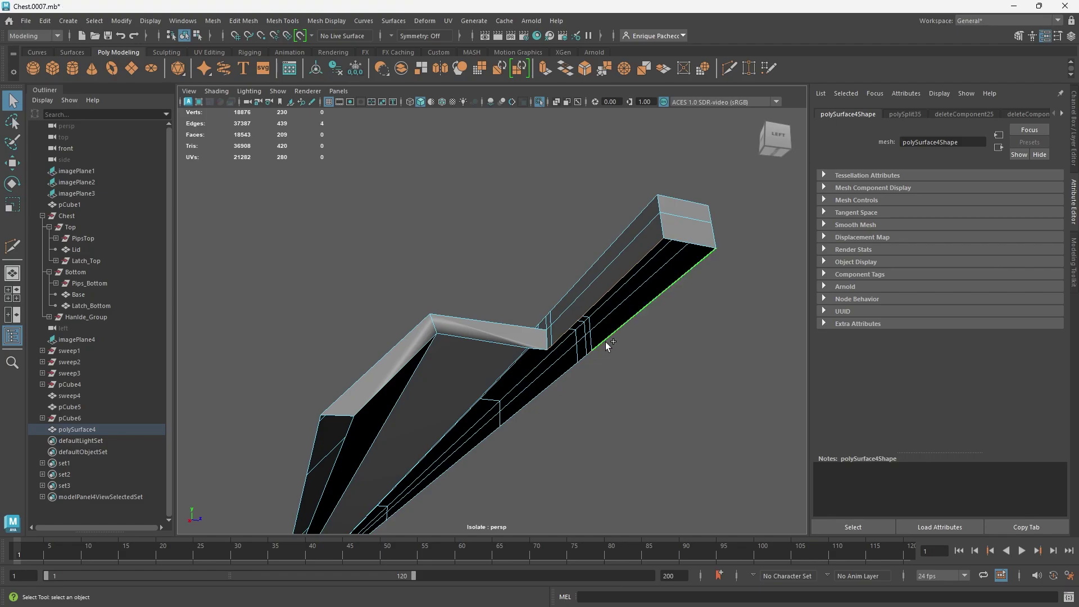
{"action": "left_click", "coordinate": [569, 77]}
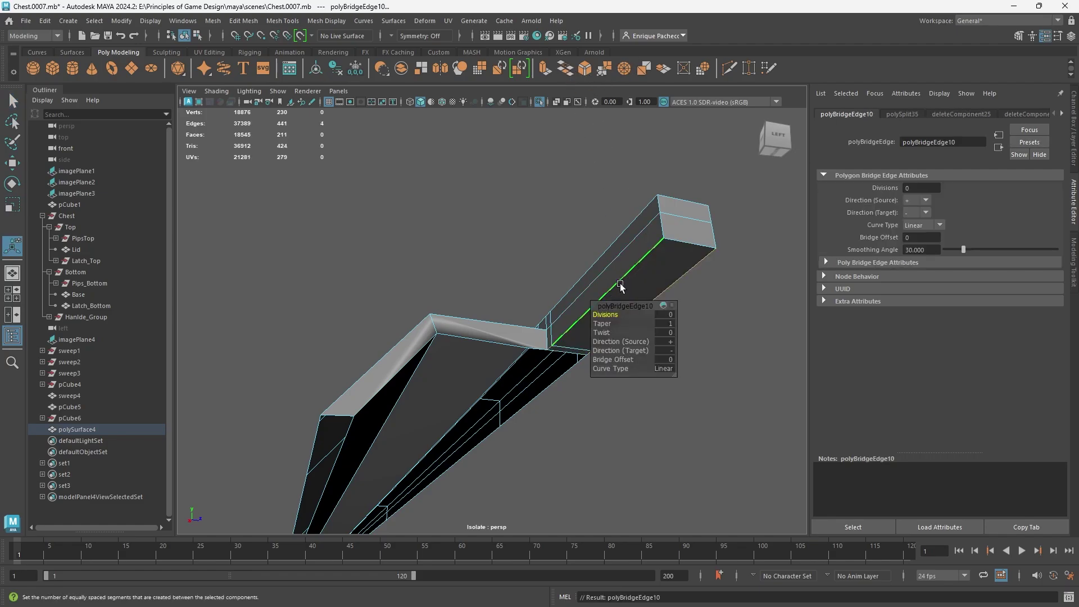
Step: Bridge the short end edges of the narrow open strip between the plate and the bar to fill it lengthwise
{"action": "left_click_drag", "start_coordinate": [586, 272], "coordinate": [551, 270], "text": "alt"}
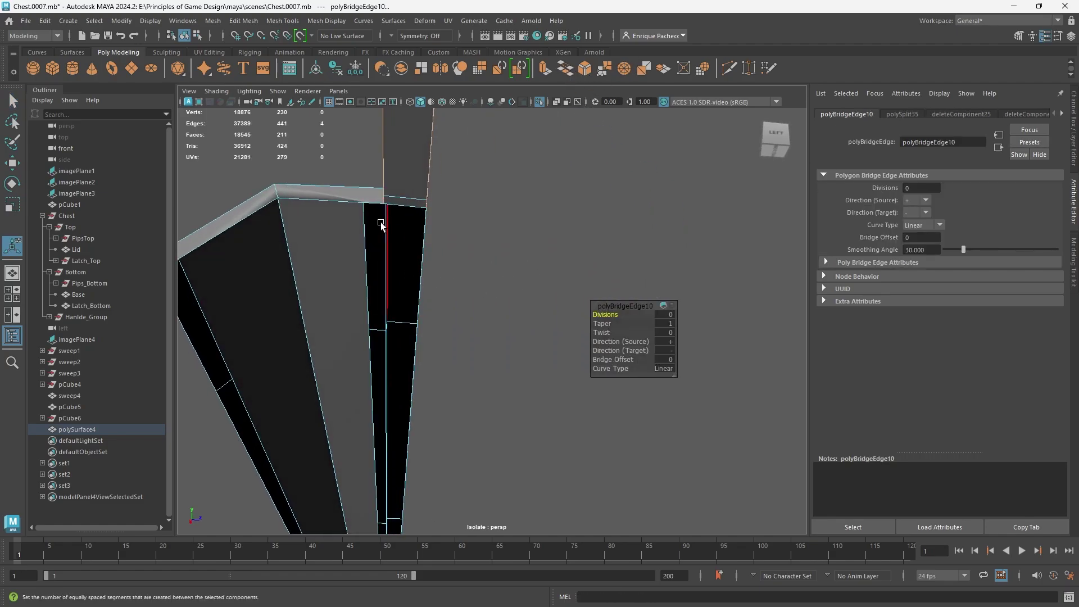
{"action": "right_click_drag", "start_coordinate": [368, 257], "coordinate": [369, 181]}
{"action": "left_click", "coordinate": [373, 202]}
{"action": "middle_click_drag", "start_coordinate": [407, 377], "coordinate": [402, 365], "text": "alt"}
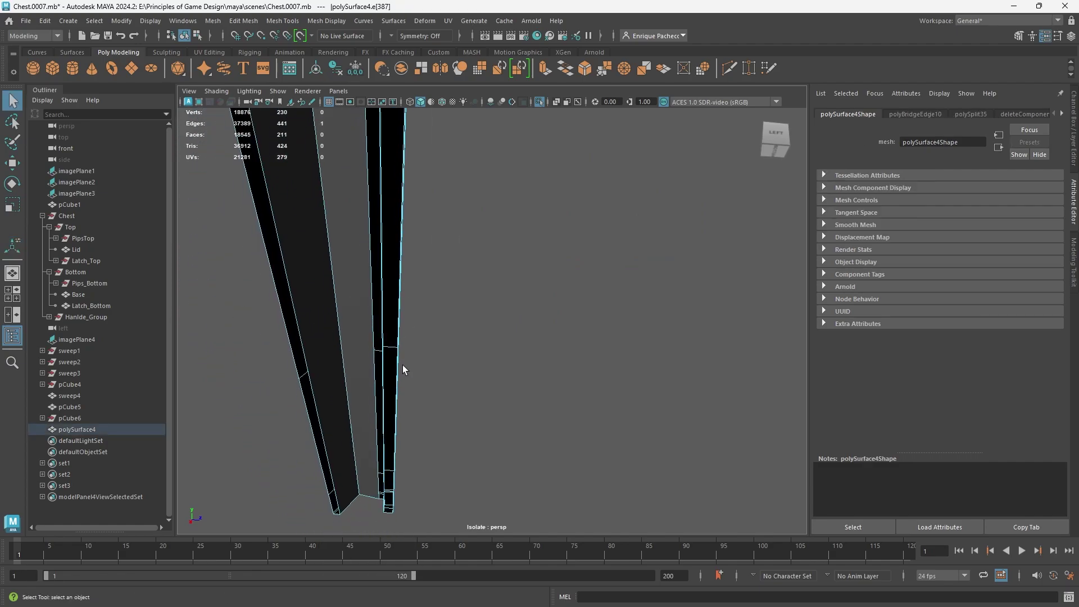
{"action": "left_click", "coordinate": [566, 69]}
Step: Multi-Cut a line across the underside of the plate at its middle, joining the existing division points on both sides
{"action": "left_click_drag", "start_coordinate": [453, 258], "coordinate": [530, 354], "text": "alt"}
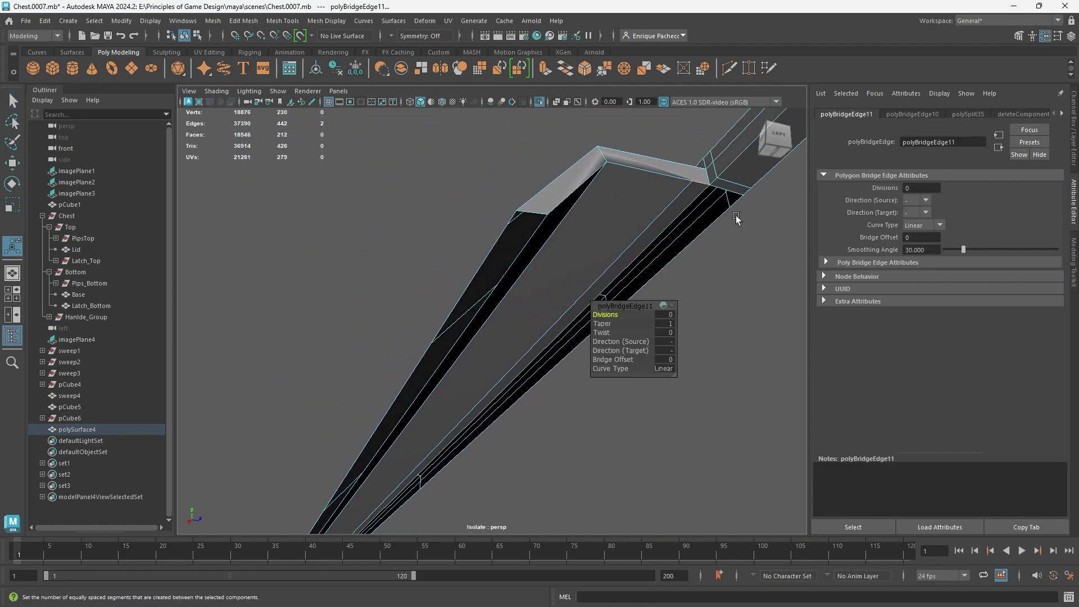
{"action": "middle_click_drag", "start_coordinate": [689, 275], "coordinate": [638, 231], "text": "alt"}
{"action": "middle_click_drag", "start_coordinate": [436, 376], "coordinate": [425, 340], "text": "alt"}
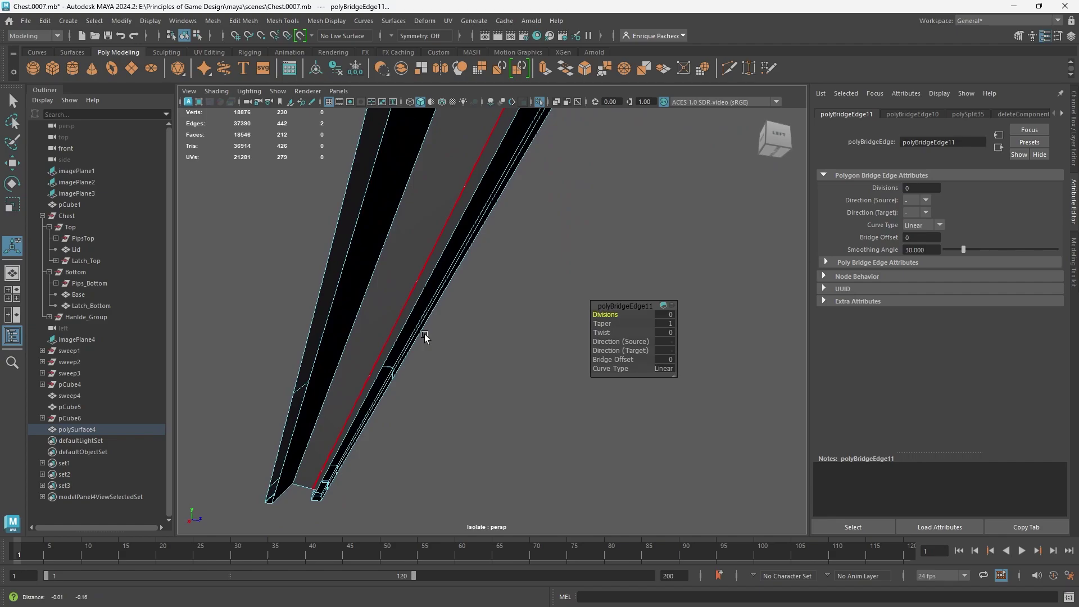
{"action": "left_click_drag", "start_coordinate": [512, 292], "coordinate": [489, 315], "text": "alt"}
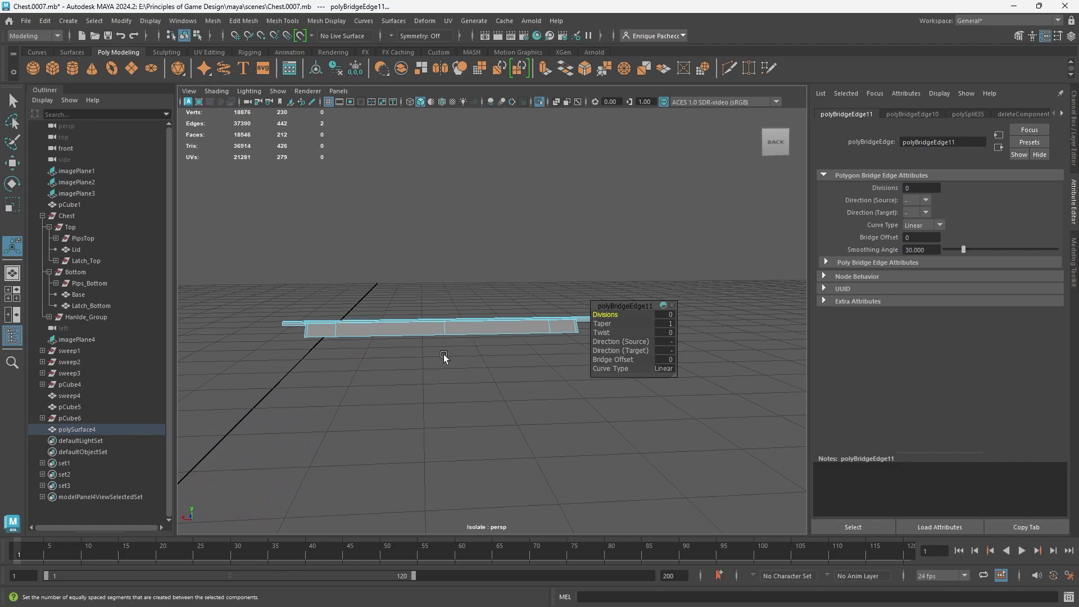
{"action": "left_click_drag", "start_coordinate": [444, 359], "coordinate": [545, 134], "text": "alt"}
{"action": "left_click", "coordinate": [729, 72]}
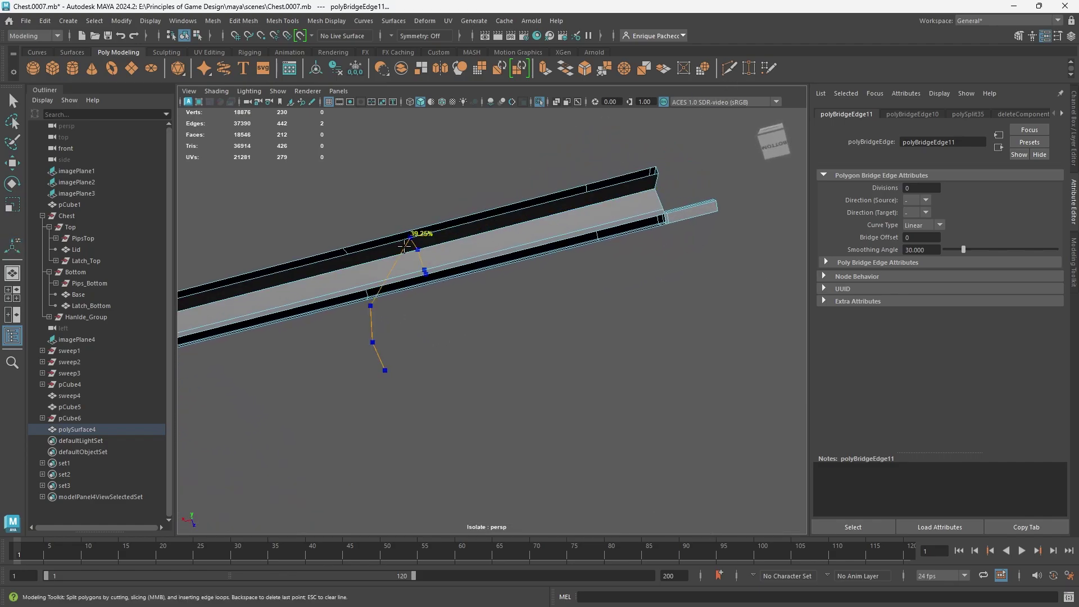
{"action": "key", "text": "Return"}
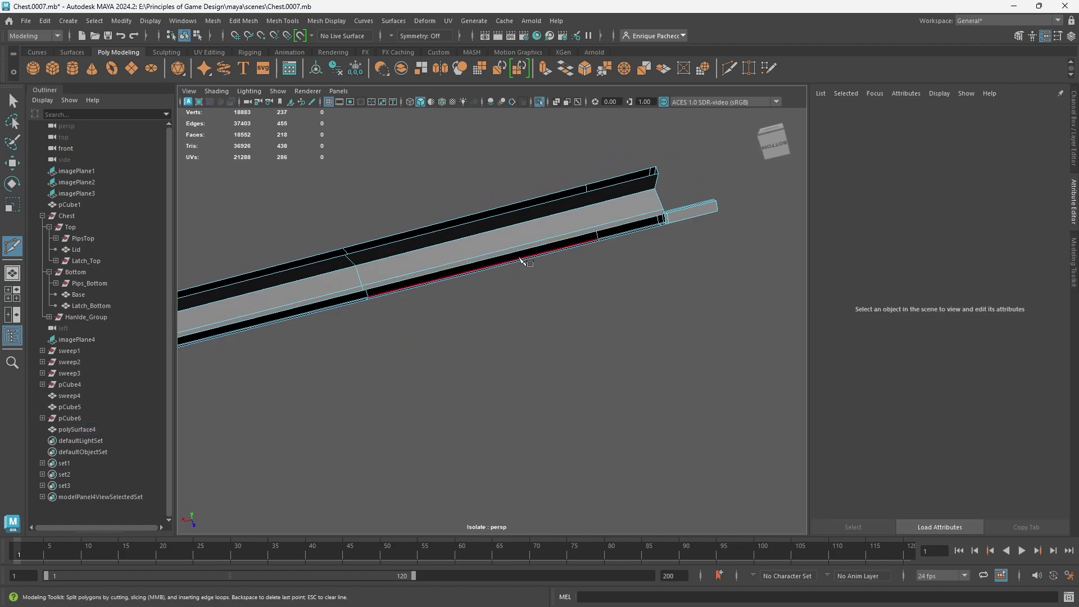
Step: Cut matching lines across the plate at the next division and close to its end, joining the existing division points
{"action": "left_click_drag", "start_coordinate": [364, 275], "coordinate": [660, 282], "text": "alt"}
{"action": "right_click_drag", "start_coordinate": [660, 282], "coordinate": [514, 334], "text": "alt"}
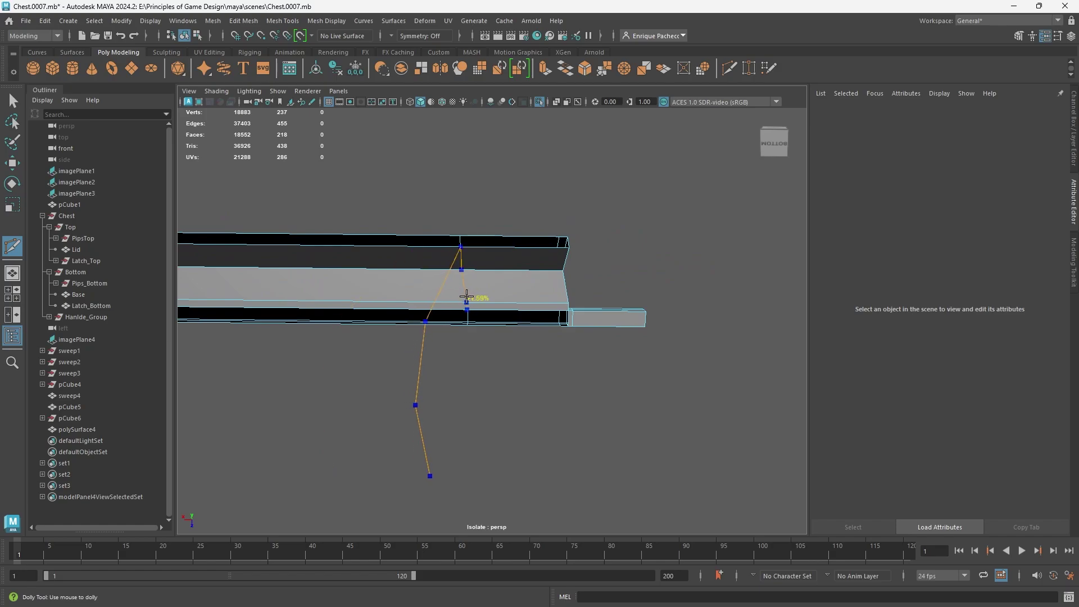
{"action": "left_click", "coordinate": [465, 296], "text": "ctrl"}
{"action": "left_click", "coordinate": [551, 263], "text": "ctrl"}
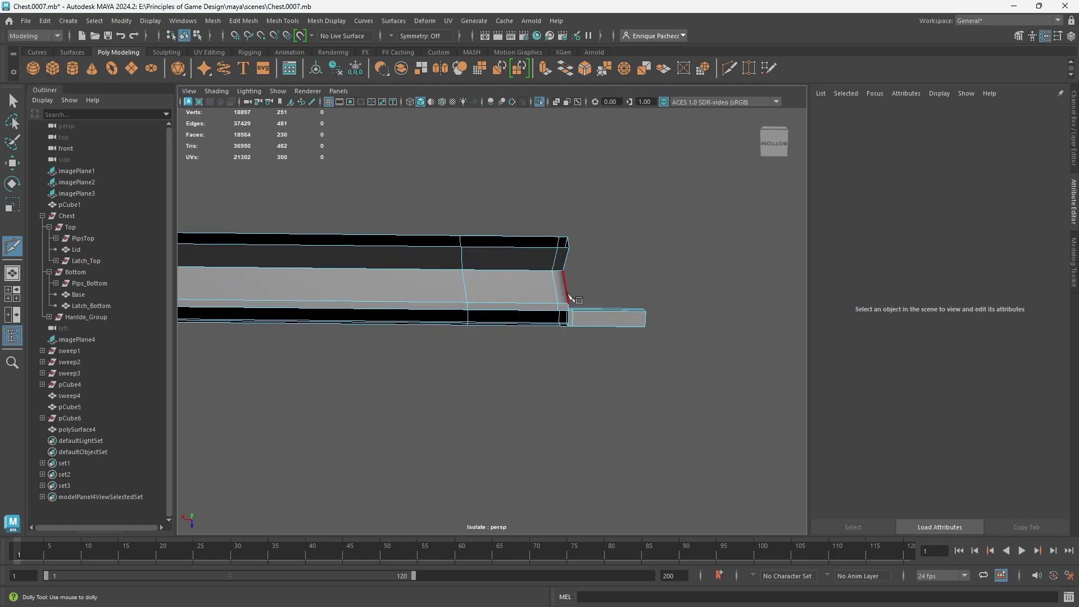
Step: Bridge the three pairs of open edges along one half of the bar's underside, from the plate's end to its middle
{"action": "key", "text": "q"}
{"action": "right_click_drag", "start_coordinate": [549, 285], "coordinate": [548, 257]}
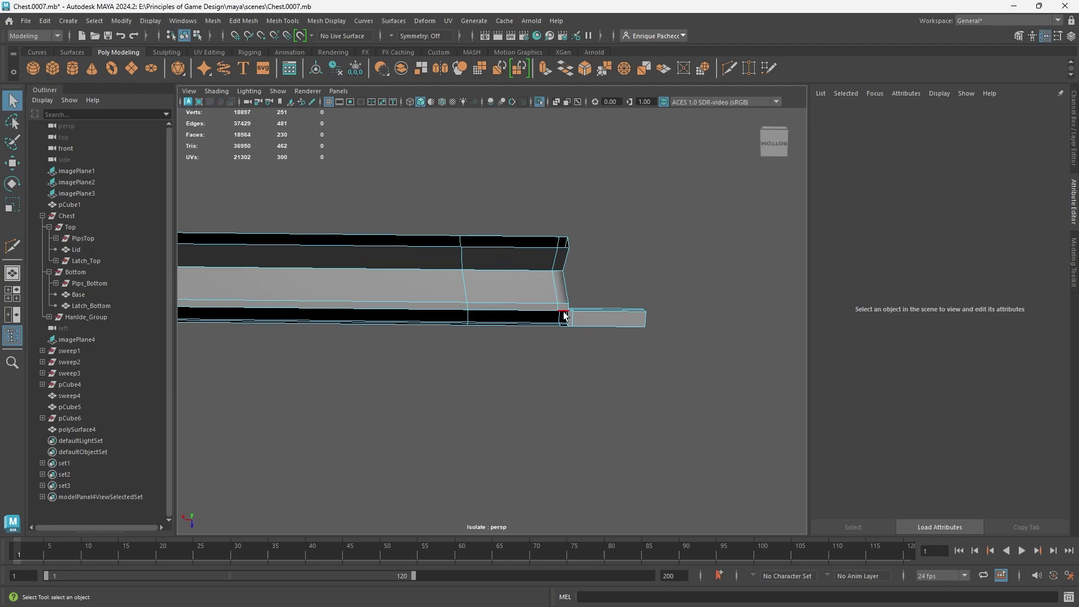
{"action": "left_click", "coordinate": [563, 315]}
{"action": "left_click", "coordinate": [548, 309], "text": "shift"}
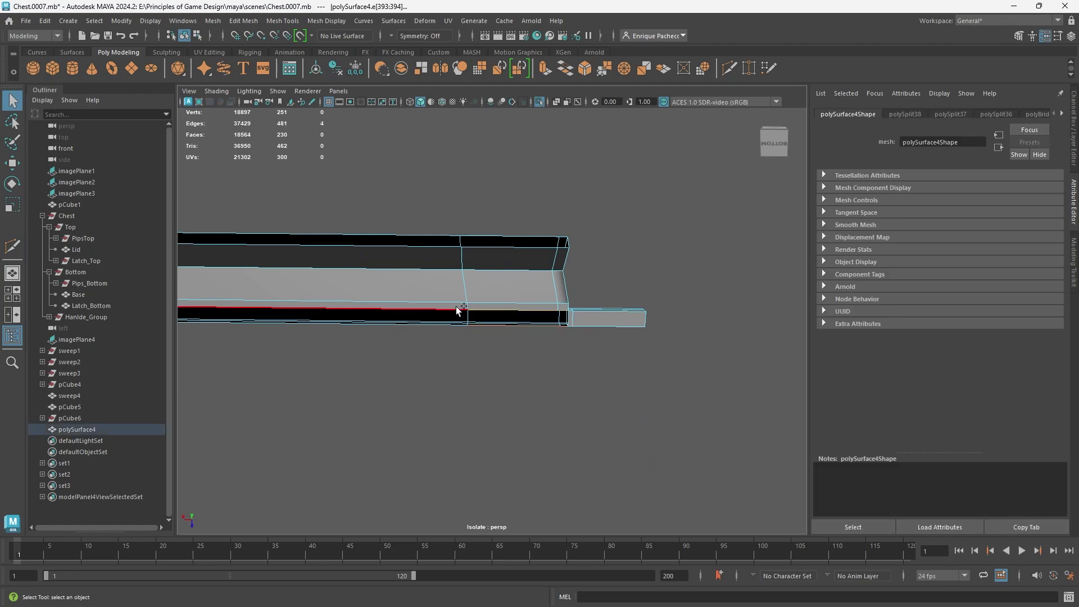
{"action": "left_click", "coordinate": [458, 308], "text": "shift"}
{"action": "middle_click_drag", "start_coordinate": [401, 354], "coordinate": [581, 376], "text": "alt"}
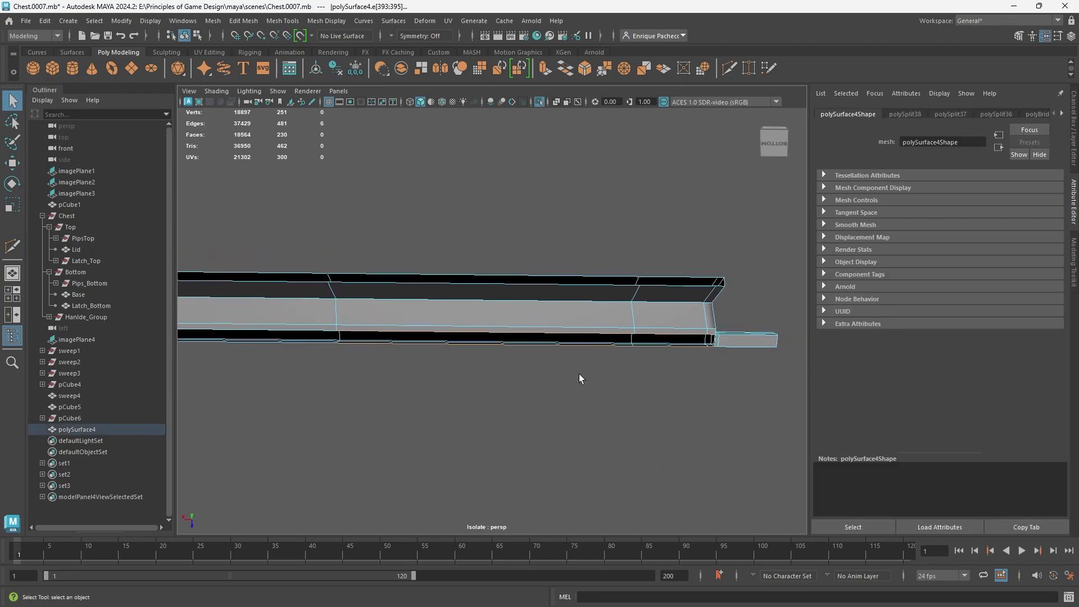
{"action": "left_click", "coordinate": [564, 70]}
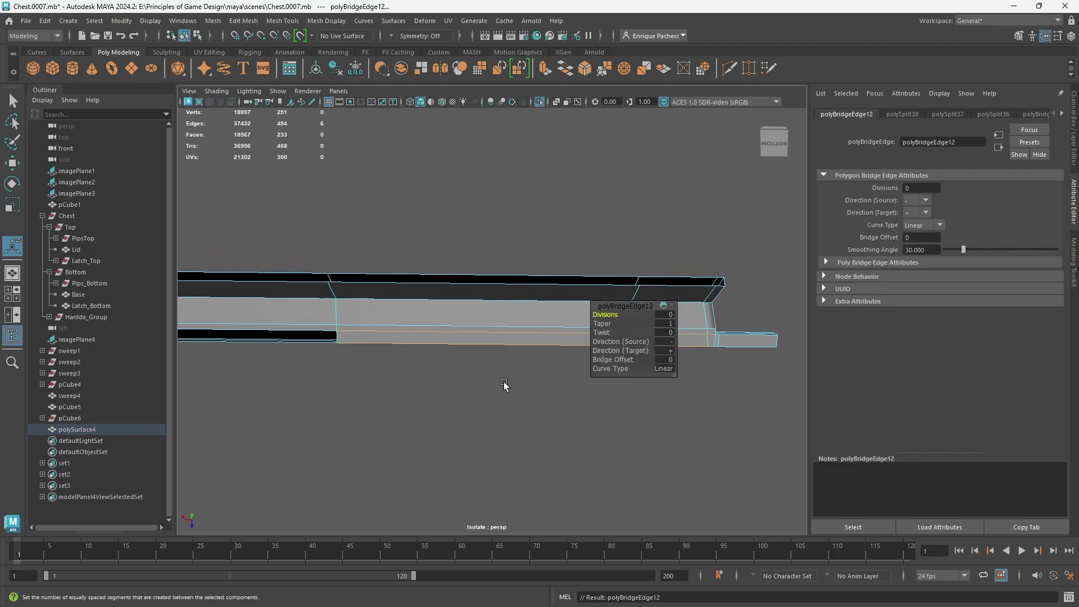
Step: Insert a lengthwise edge loop in the plate near the bar and connect it across the end face to the lower vertex
{"action": "left_click_drag", "start_coordinate": [508, 362], "coordinate": [385, 352], "text": "alt"}
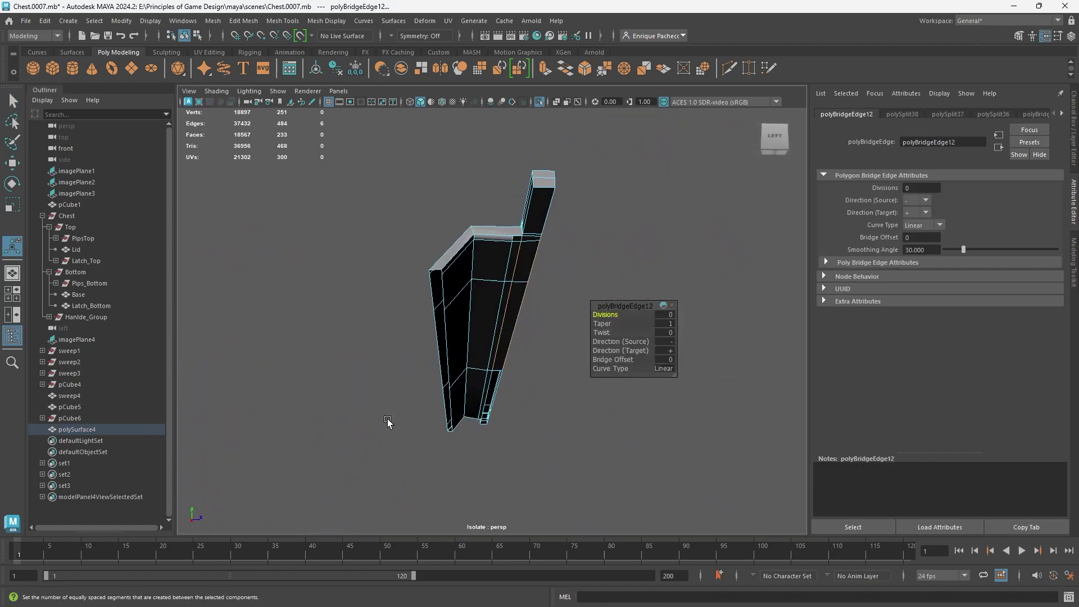
{"action": "mouse_move", "coordinate": [511, 276]}
{"action": "left_mouse_down", "text": "alt"}
{"action": "mouse_move", "coordinate": [507, 308]}
{"action": "mouse_move", "coordinate": [503, 277]}
{"action": "left_mouse_up", "text": "alt"}
{"action": "scroll", "coordinate": [507, 308], "scroll_direction": "up", "scroll_amount": 5}
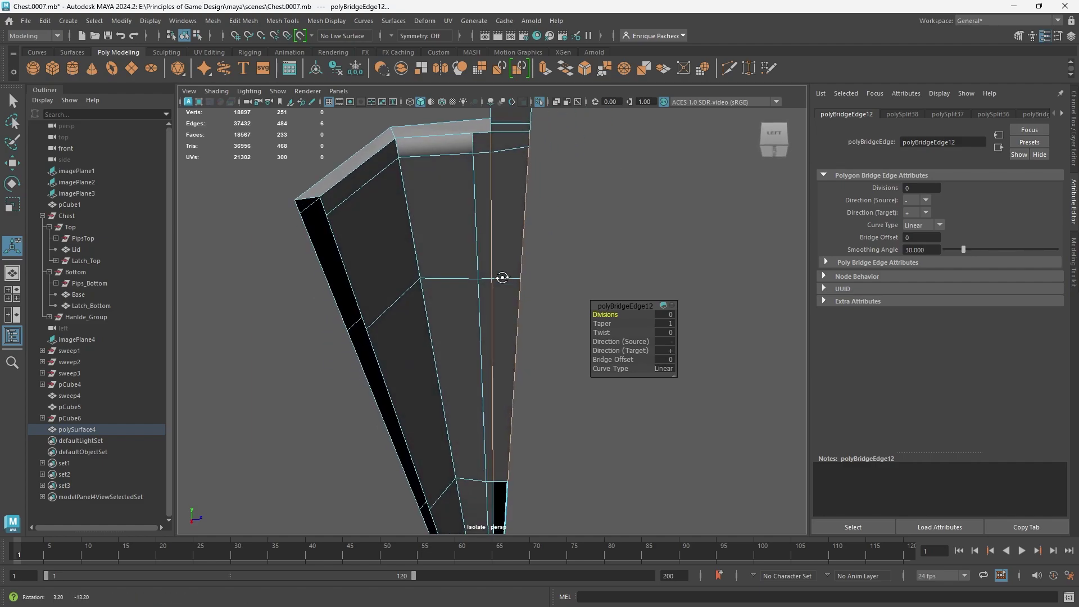
{"action": "left_click", "coordinate": [477, 130]}
{"action": "right_click_drag", "start_coordinate": [477, 129], "coordinate": [477, 150]}
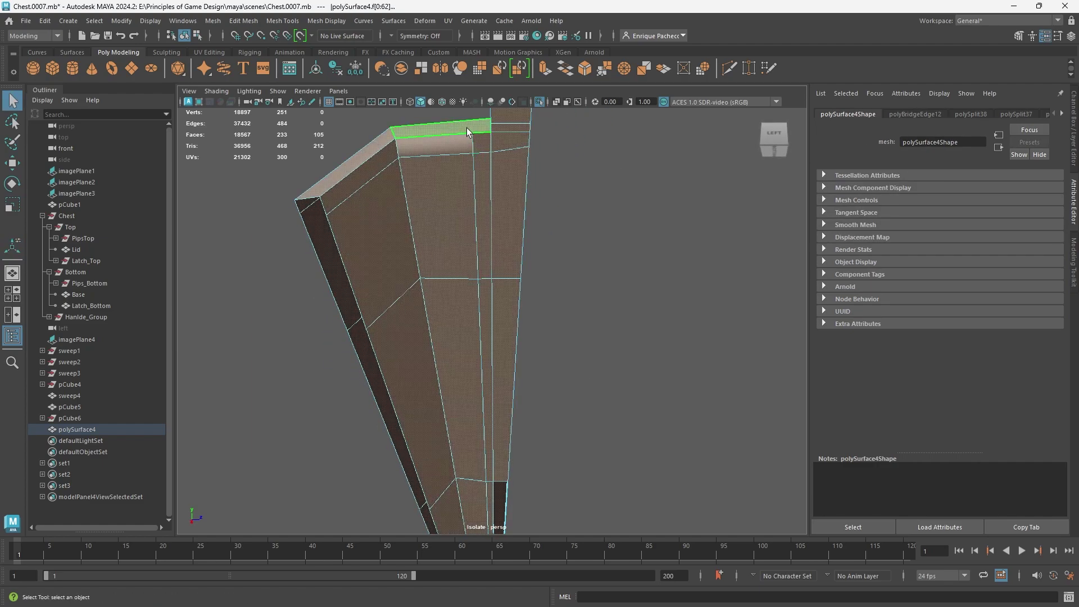
{"action": "left_click", "coordinate": [466, 127]}
{"action": "left_click_drag", "start_coordinate": [480, 169], "coordinate": [489, 186], "text": "alt"}
{"action": "left_click_drag", "start_coordinate": [535, 348], "coordinate": [500, 347], "text": "alt"}
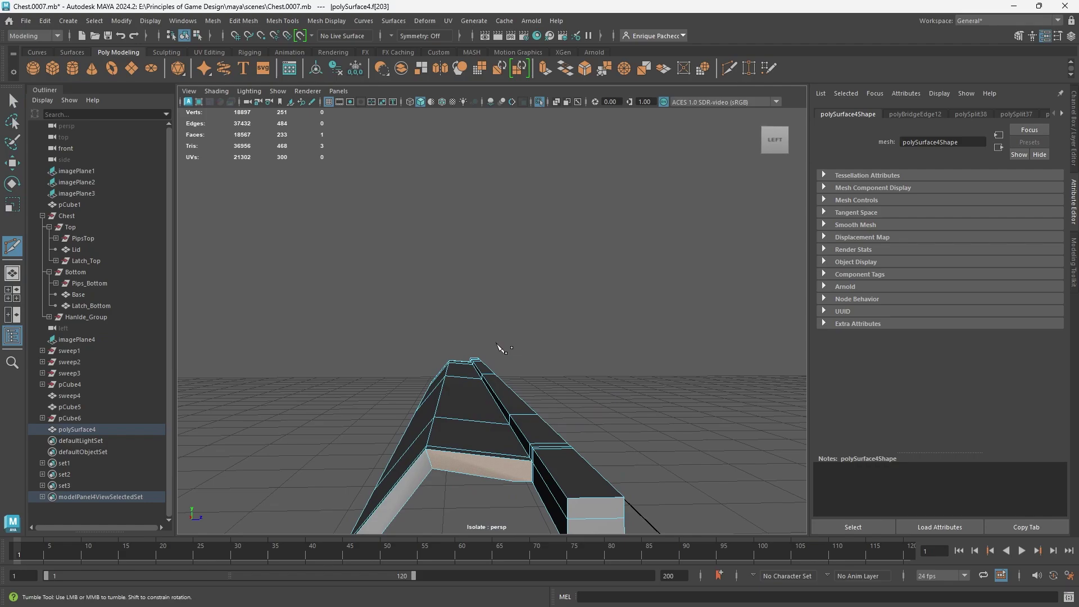
{"action": "left_click", "coordinate": [511, 455], "text": "ctrl"}
{"action": "left_click_drag", "start_coordinate": [510, 455], "coordinate": [510, 419], "text": "alt"}
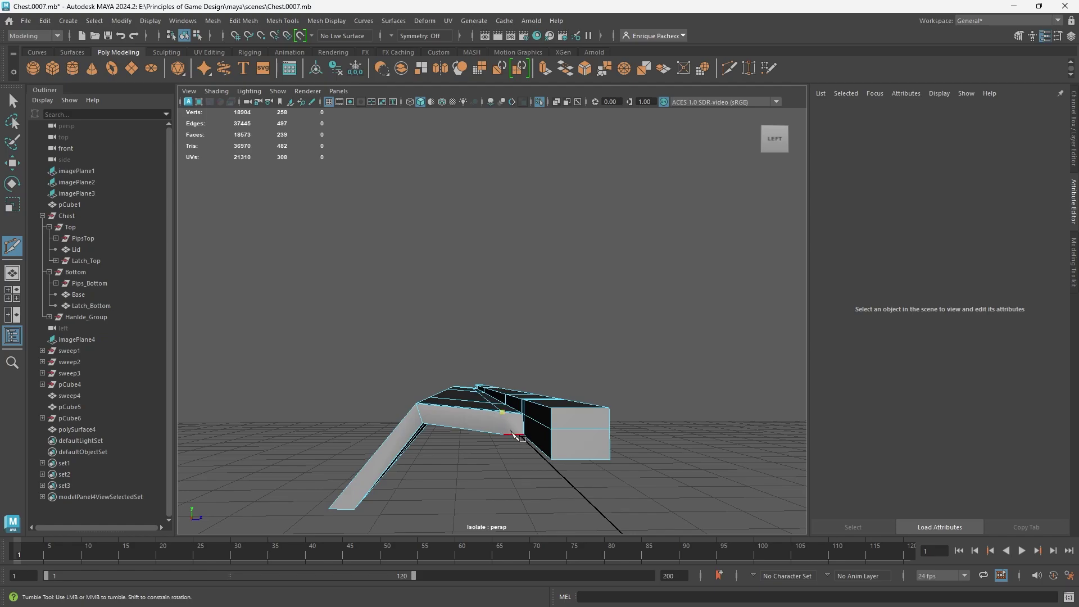
{"action": "left_click_drag", "start_coordinate": [497, 469], "coordinate": [472, 436], "text": "alt"}
{"action": "key", "text": "q"}
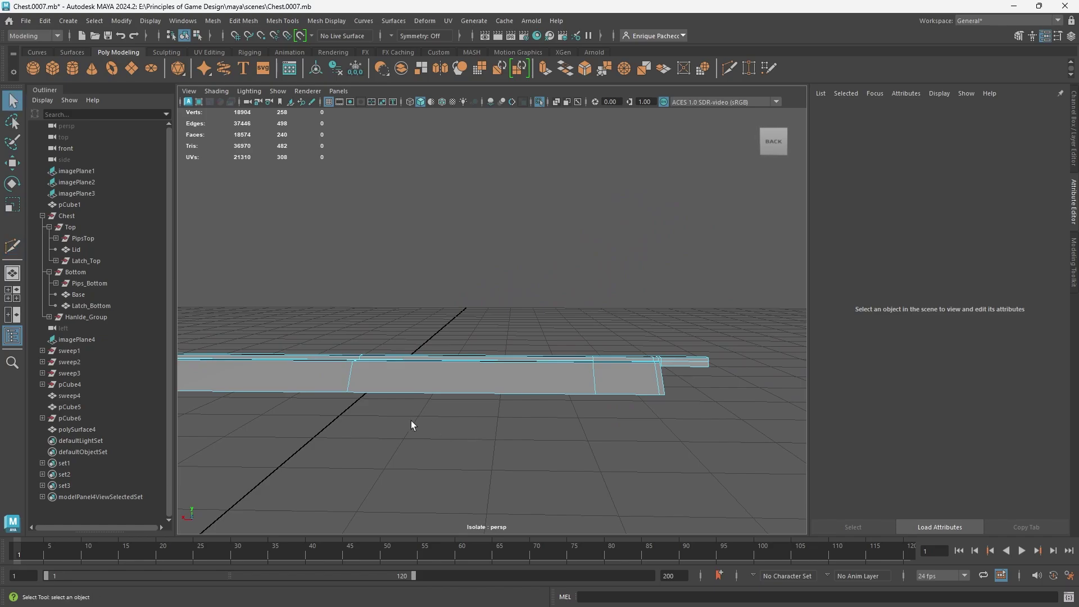
Step: Switch to the side-by-side view layout and turn off isolation to show the whole chest in the perspective view
{"action": "scroll", "coordinate": [562, 423], "scroll_direction": "down", "scroll_amount": 4}
{"action": "key", "text": "space"}
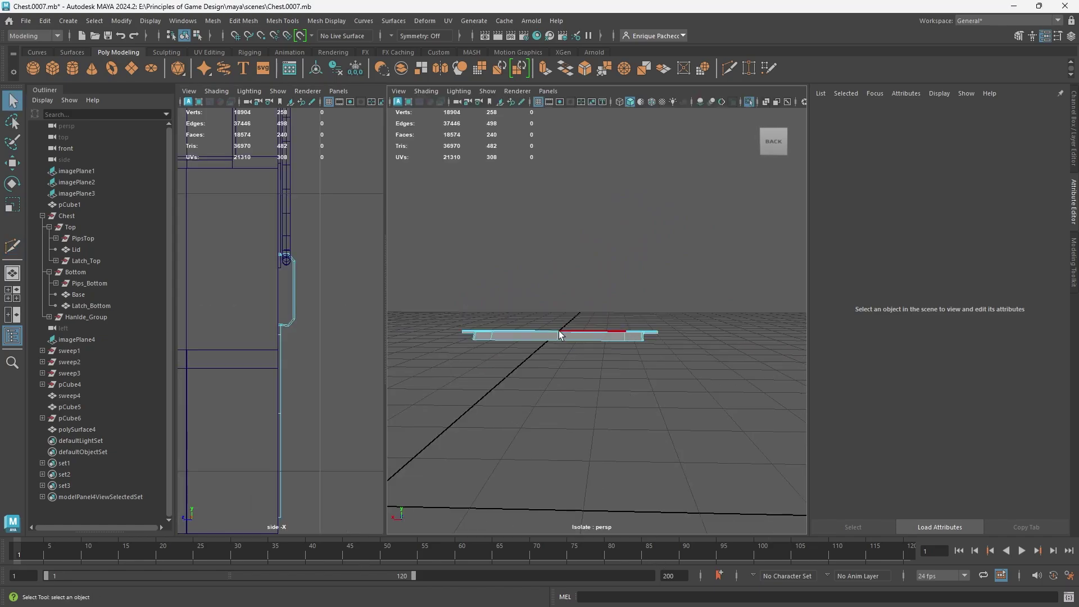
{"action": "key", "text": "ctrl+1"}
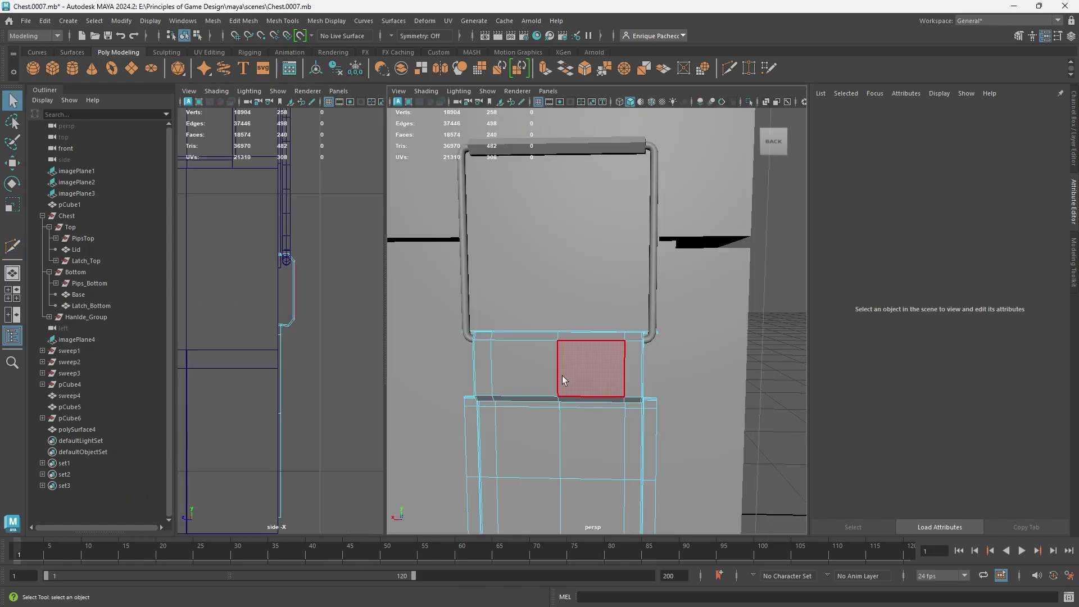
Step: Delete all faces on one half of the bent bracket, up to its lengthwise centre line
{"action": "middle_click_drag", "start_coordinate": [550, 409], "coordinate": [572, 371], "text": "alt"}
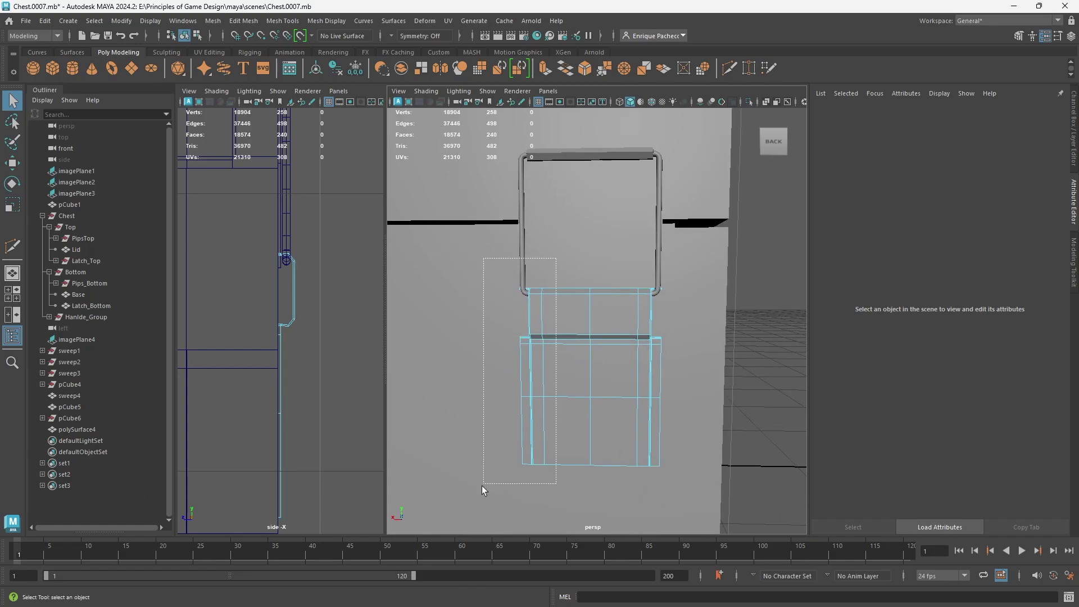
{"action": "left_click_drag", "start_coordinate": [481, 486], "coordinate": [478, 491]}
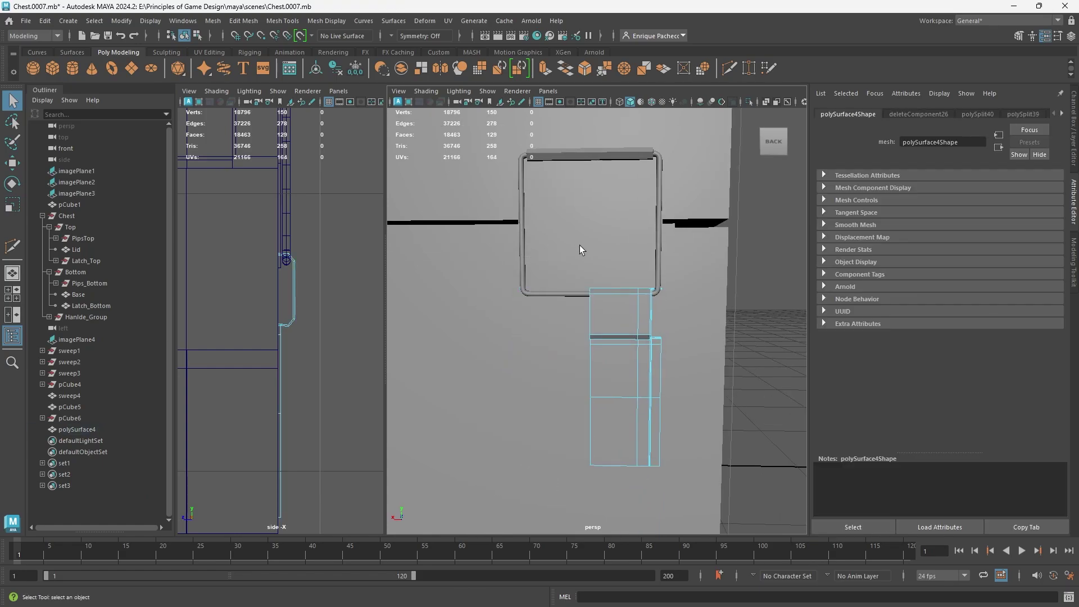
Step: Preview the remaining half of the bracket smoothed and isolate it in the perspective view
{"action": "right_click_drag", "start_coordinate": [579, 245], "coordinate": [679, 293], "text": "alt"}
{"action": "left_click_drag", "start_coordinate": [664, 314], "coordinate": [569, 324], "text": "alt"}
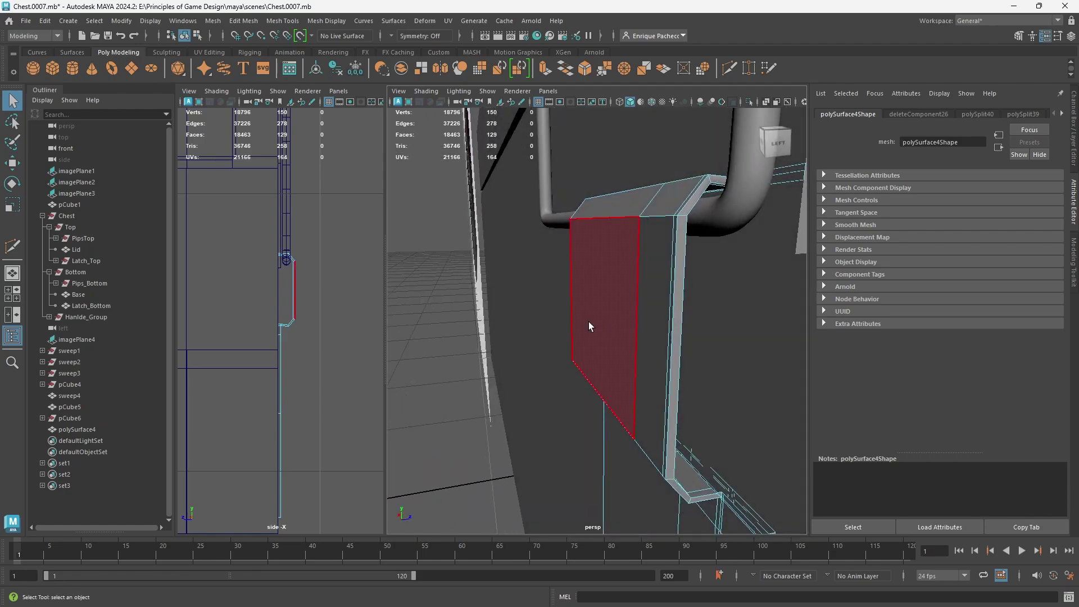
{"action": "key", "text": "3"}
{"action": "left_click_drag", "start_coordinate": [713, 278], "coordinate": [705, 332], "text": "alt"}
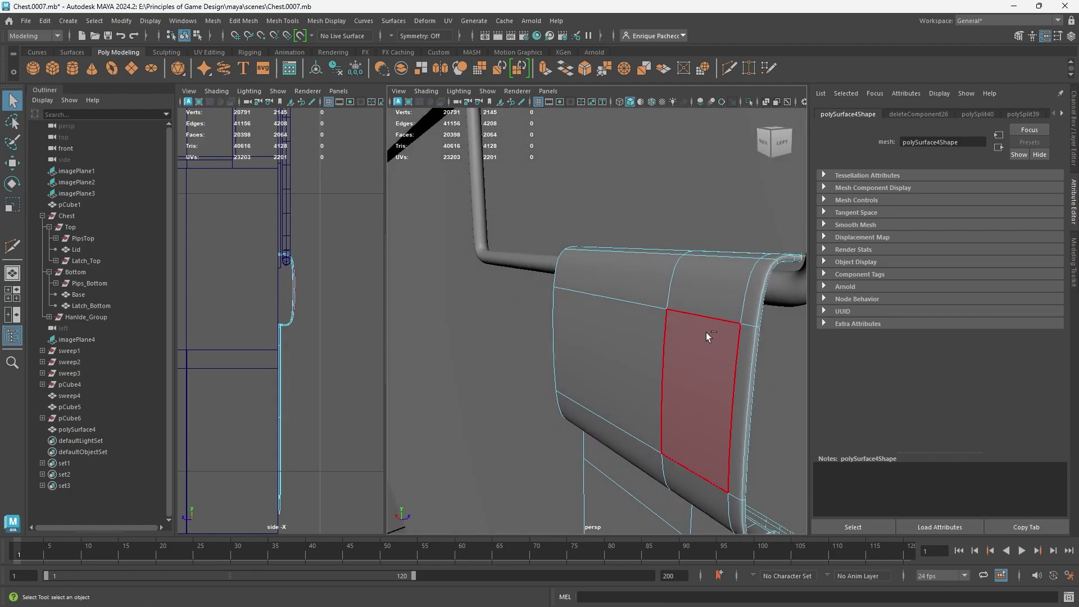
{"action": "right_click_drag", "start_coordinate": [706, 332], "coordinate": [761, 252]}
{"action": "key", "text": "ctrl+1"}
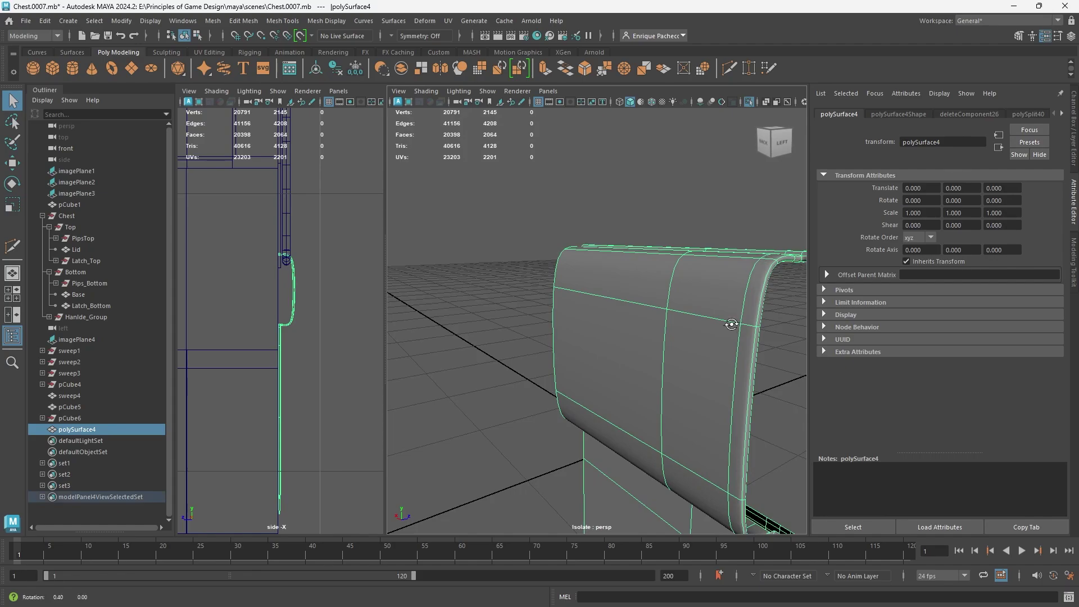
{"action": "left_click_drag", "start_coordinate": [734, 319], "coordinate": [549, 376], "text": "alt"}
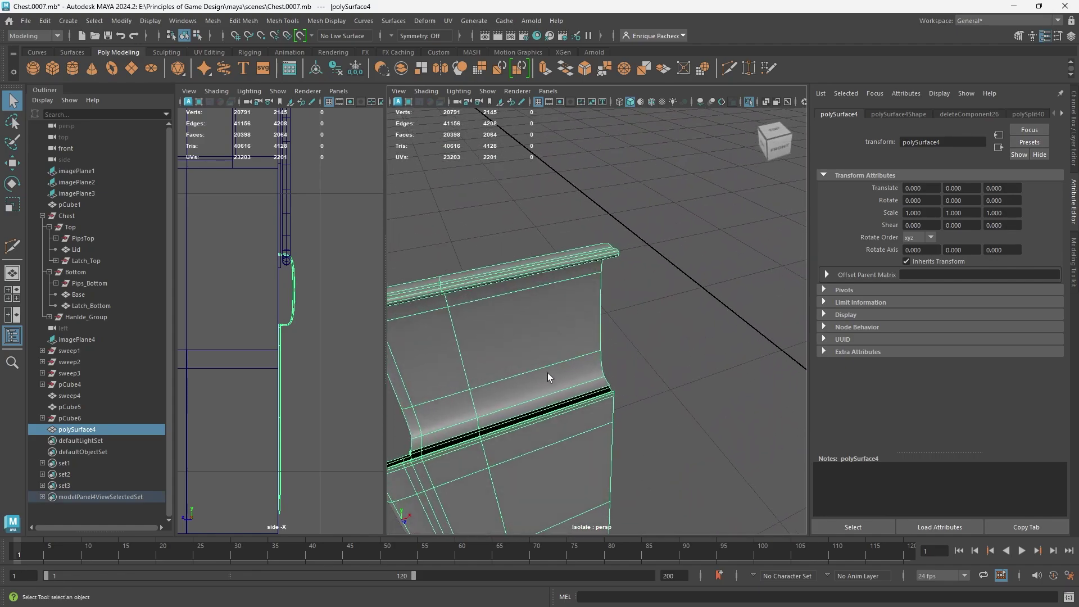
Step: Turn off the smooth preview and delete the diagonal edge on the small end face beside the open gap
{"action": "middle_click_drag", "start_coordinate": [549, 376], "coordinate": [702, 267], "text": "alt"}
{"action": "scroll", "coordinate": [702, 267], "scroll_direction": "up", "scroll_amount": 3}
{"action": "key", "text": "1"}
{"action": "left_click_drag", "start_coordinate": [586, 356], "coordinate": [617, 388], "text": "alt"}
{"action": "scroll", "coordinate": [617, 376], "scroll_direction": "up", "scroll_amount": 5}
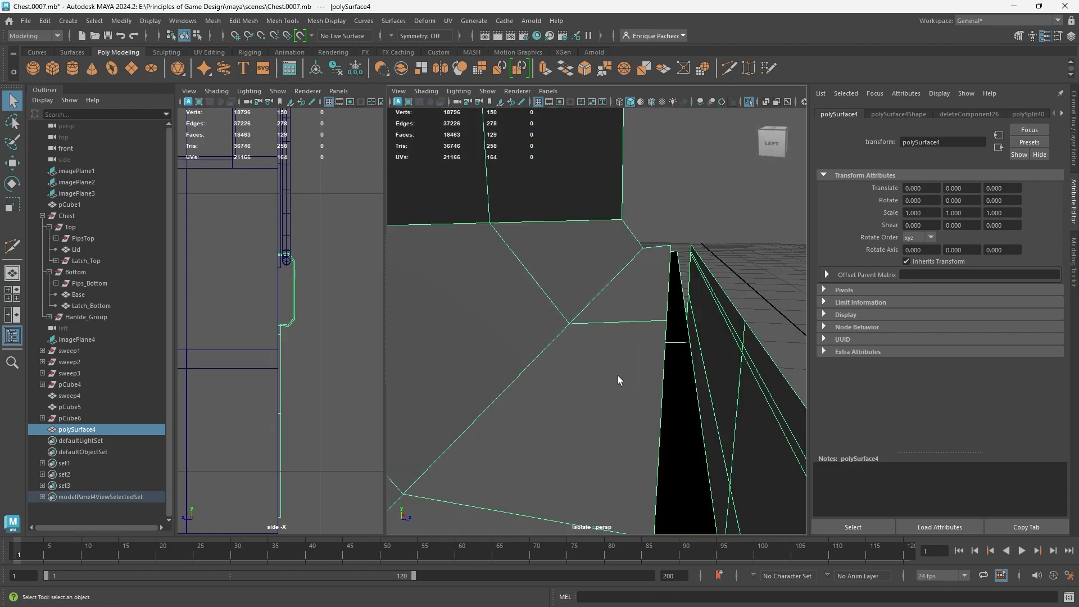
{"action": "scroll", "coordinate": [617, 375], "scroll_direction": "down", "scroll_amount": 5}
{"action": "right_click_drag", "start_coordinate": [591, 286], "coordinate": [542, 289]}
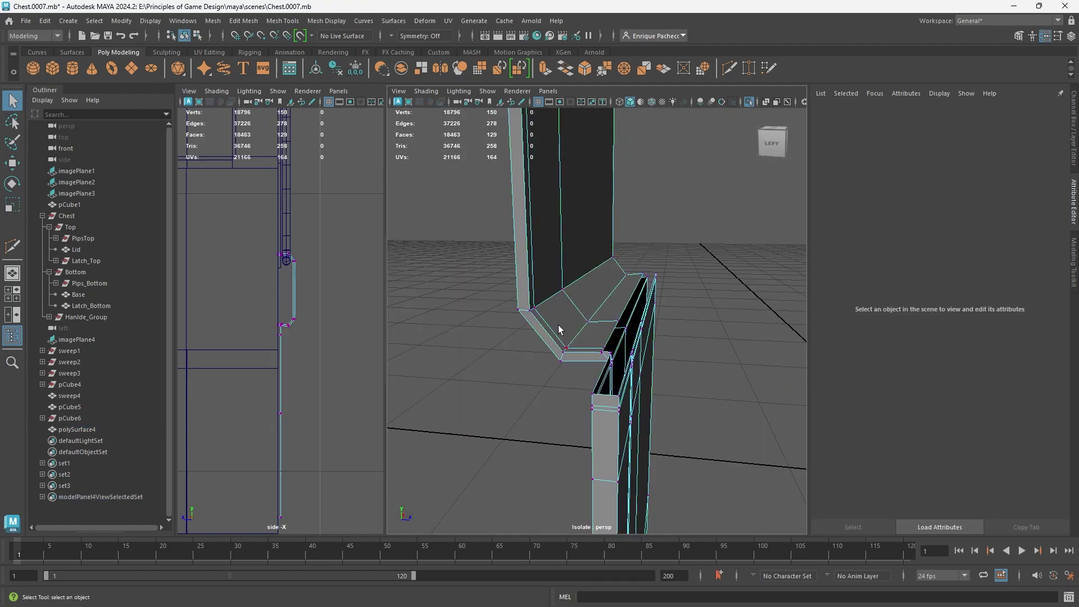
{"action": "scroll", "coordinate": [606, 373], "scroll_direction": "up", "scroll_amount": 7}
{"action": "left_click", "coordinate": [623, 469]}
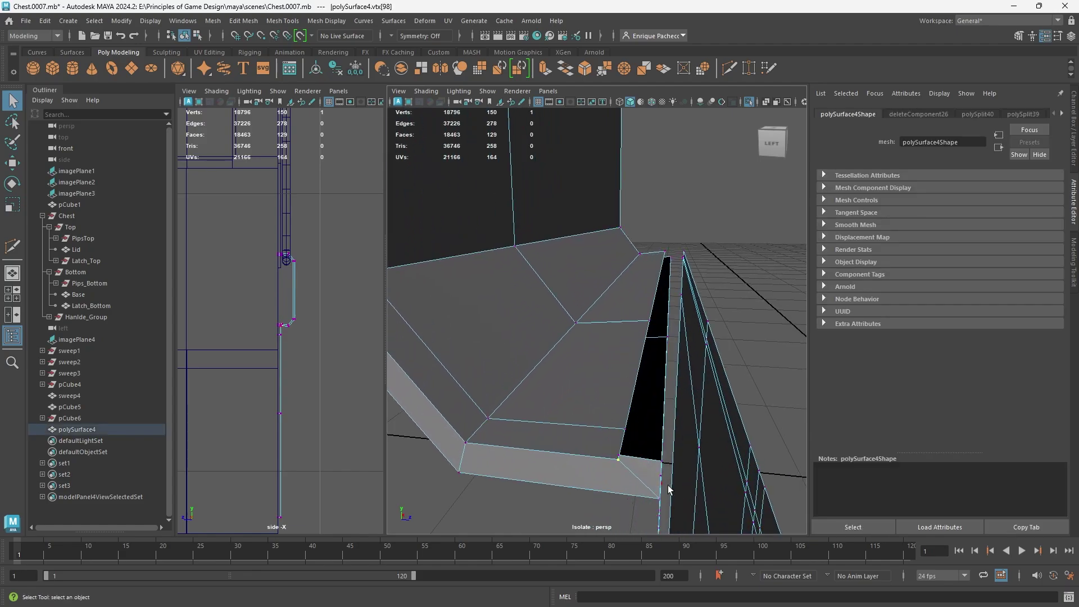
{"action": "right_click_drag", "start_coordinate": [646, 470], "coordinate": [648, 230]}
{"action": "left_click", "coordinate": [625, 466]}
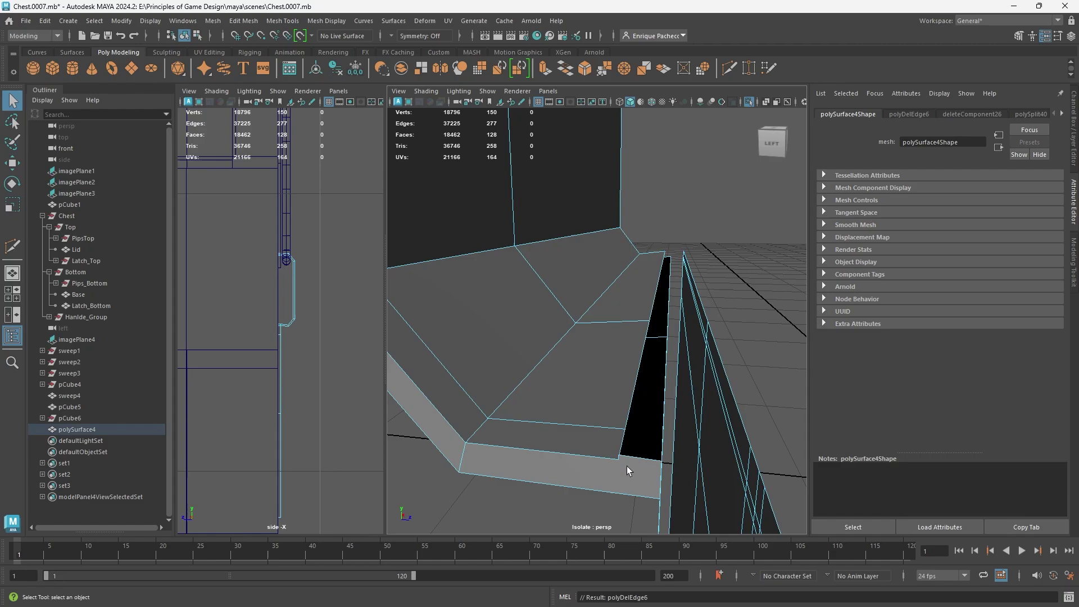
{"action": "key", "text": "Delete"}
Step: Delete the extra vertex at the gap's outer corner and recut the edge from that corner to the inner bend vertex
{"action": "left_click_drag", "start_coordinate": [629, 466], "coordinate": [651, 462], "text": "alt"}
{"action": "right_click_drag", "start_coordinate": [652, 458], "coordinate": [601, 287]}
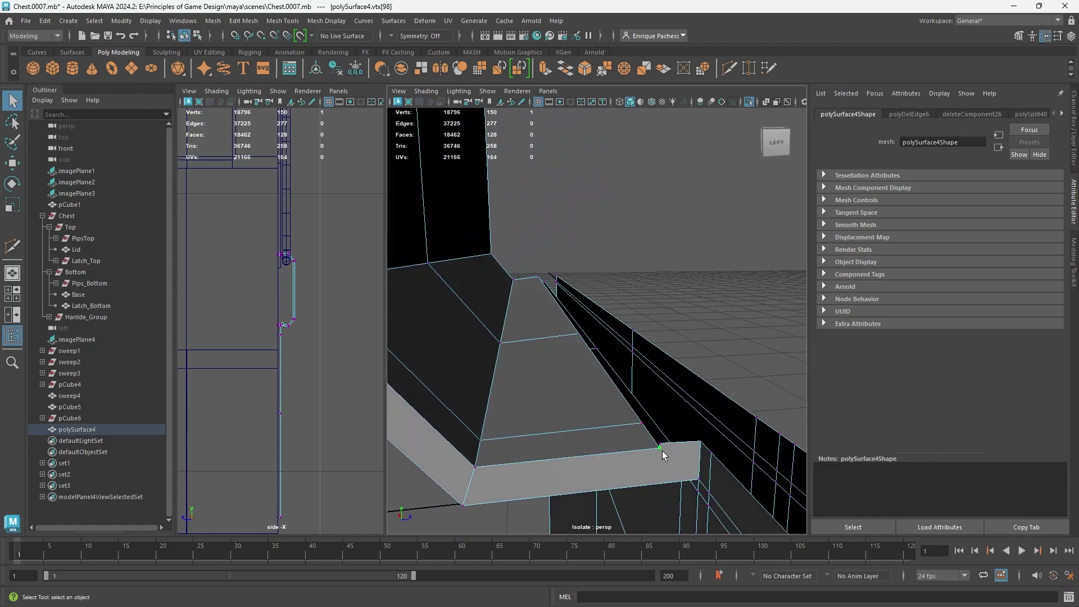
{"action": "key", "text": "Delete"}
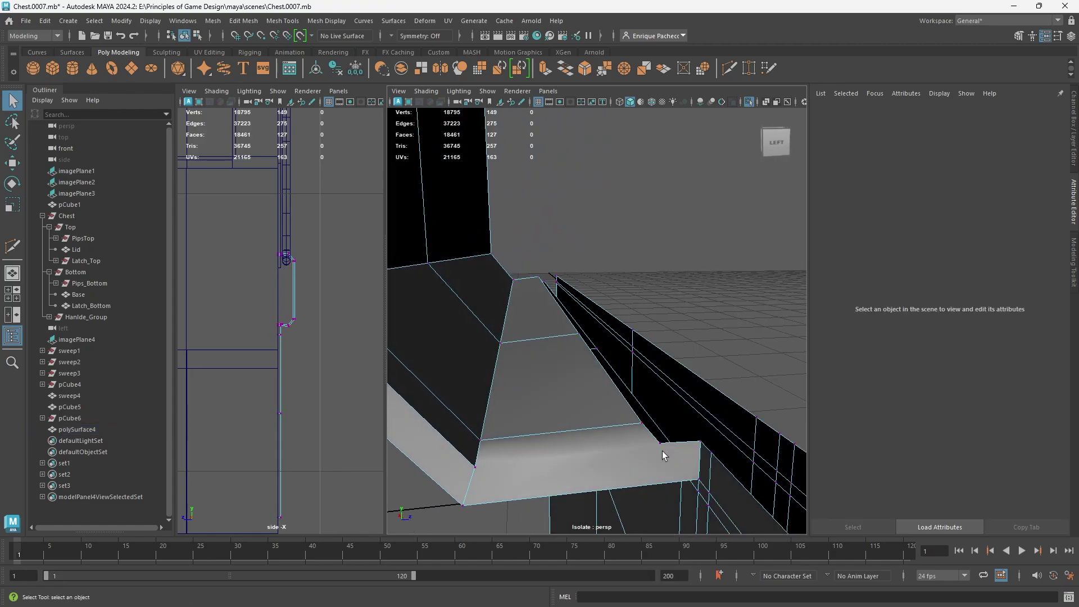
{"action": "left_click", "coordinate": [729, 66]}
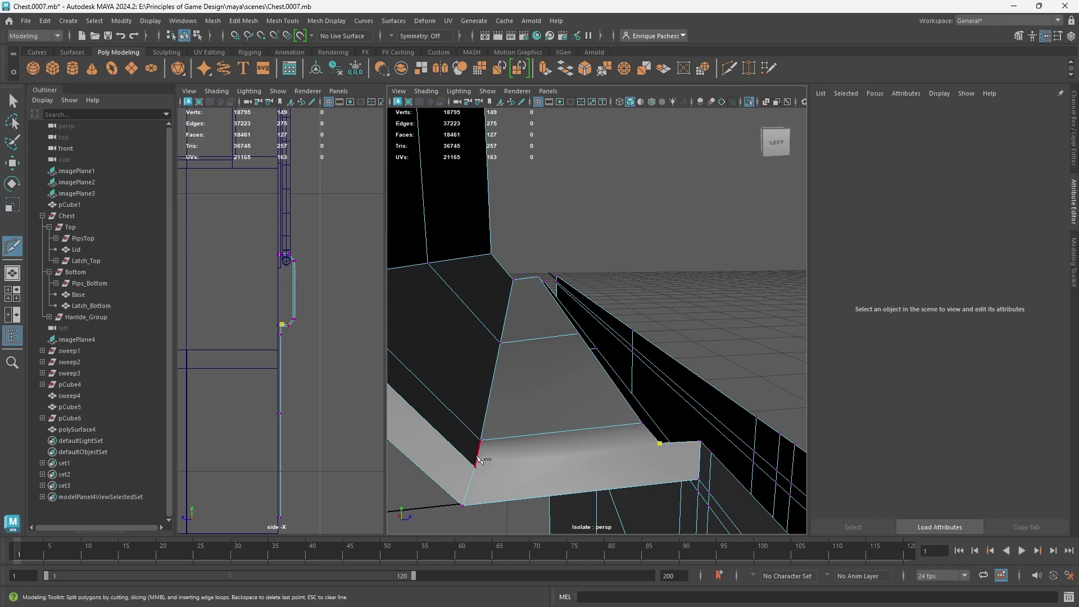
{"action": "key", "text": "Return"}
Step: Insert an edge loop through the underside near the lip's end and connect it across the end face to the gap's corner vertex
{"action": "left_click_drag", "start_coordinate": [632, 436], "coordinate": [620, 394], "text": "alt"}
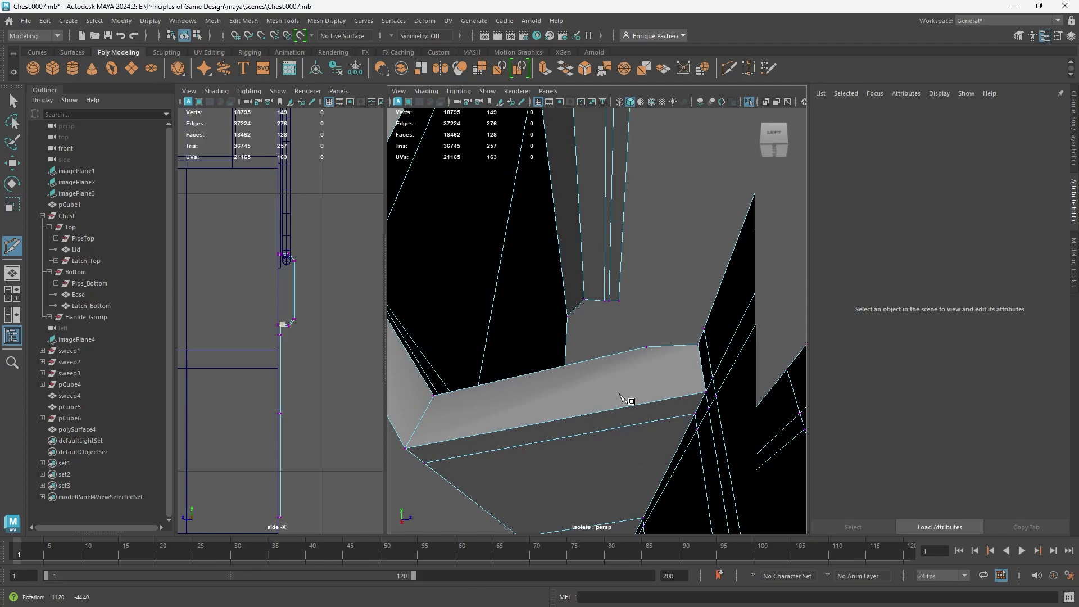
{"action": "left_click", "coordinate": [649, 403], "text": "ctrl"}
{"action": "left_click", "coordinate": [651, 401]}
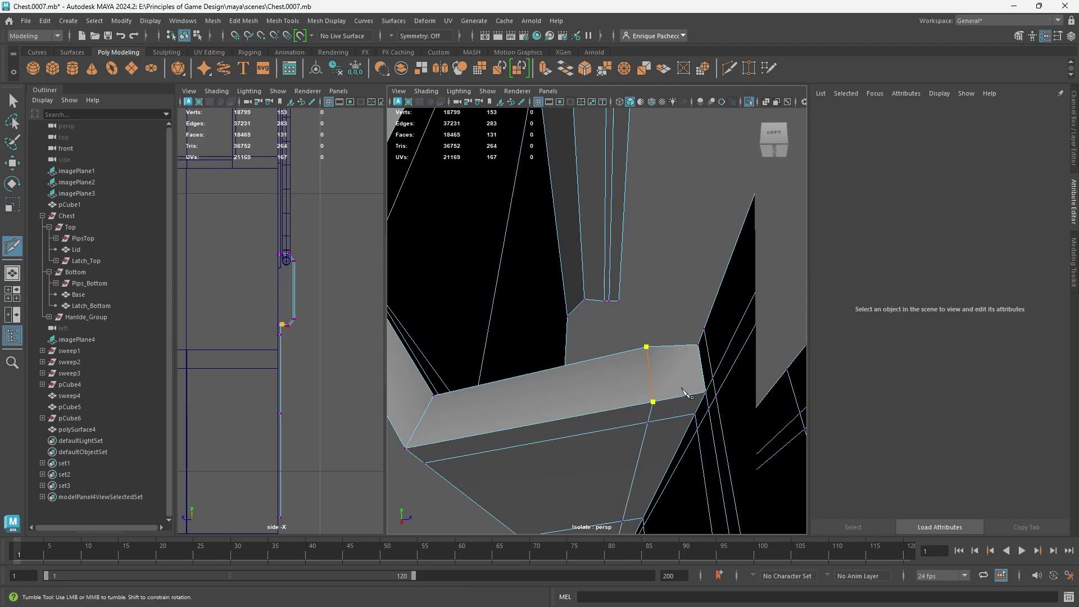
{"action": "key", "text": "Return"}
Step: Turn off isolation and extrude the short edge at the lip's end lengthwise along the open gap
{"action": "left_click_drag", "start_coordinate": [650, 433], "coordinate": [742, 494], "text": "alt"}
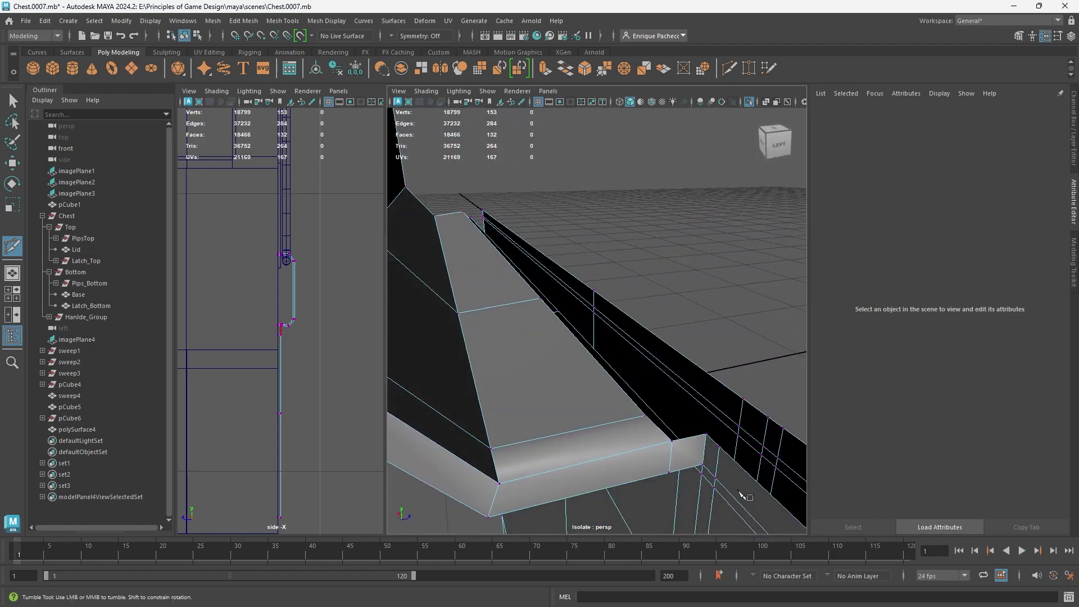
{"action": "left_click_drag", "start_coordinate": [645, 438], "coordinate": [682, 449], "text": "alt"}
{"action": "key", "text": "ctrl+1"}
{"action": "key", "text": "q"}
{"action": "right_click", "coordinate": [681, 447]}
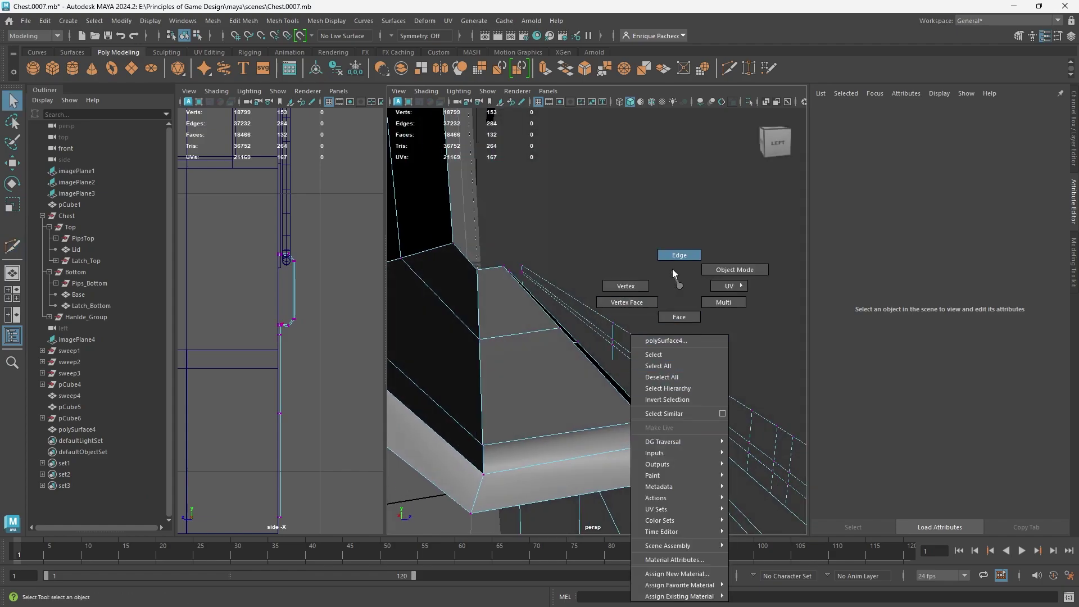
{"action": "left_click", "coordinate": [674, 265]}
{"action": "left_click", "coordinate": [682, 444]}
{"action": "key", "text": "w"}
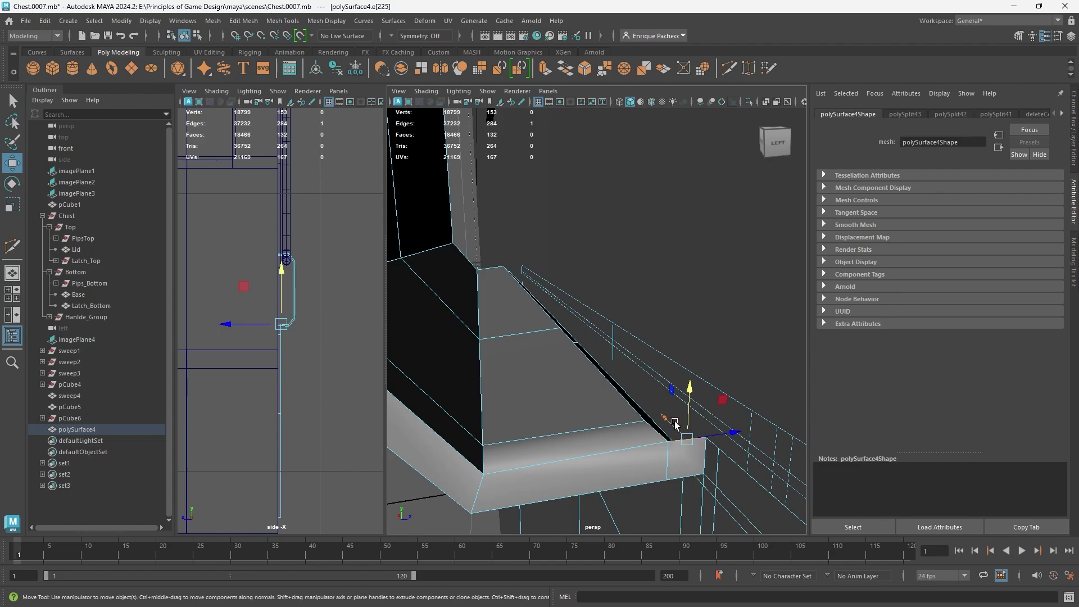
{"action": "left_click_drag", "start_coordinate": [672, 422], "coordinate": [501, 237], "text": "shift"}
Step: Snap the extruded edge to the vertices at the bracket's open middle so the strip ends at the centre line
{"action": "left_click_drag", "start_coordinate": [499, 316], "coordinate": [583, 335], "text": "alt"}
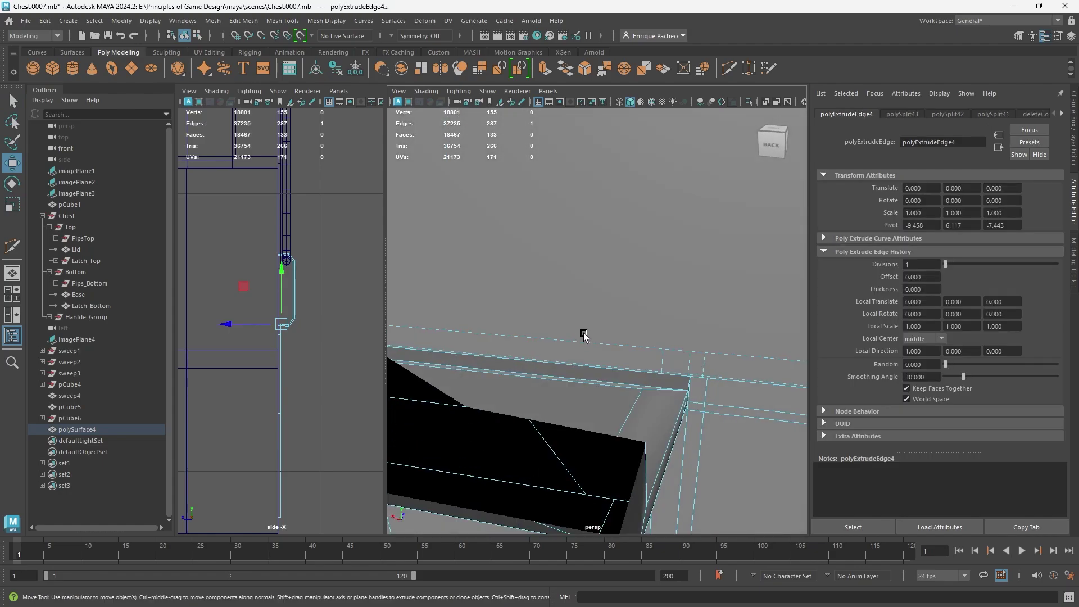
{"action": "right_click_drag", "start_coordinate": [582, 335], "coordinate": [474, 359], "text": "alt"}
{"action": "left_click_drag", "start_coordinate": [474, 359], "coordinate": [582, 352], "text": "alt"}
{"action": "middle_click_drag", "start_coordinate": [452, 398], "coordinate": [522, 393], "text": "alt"}
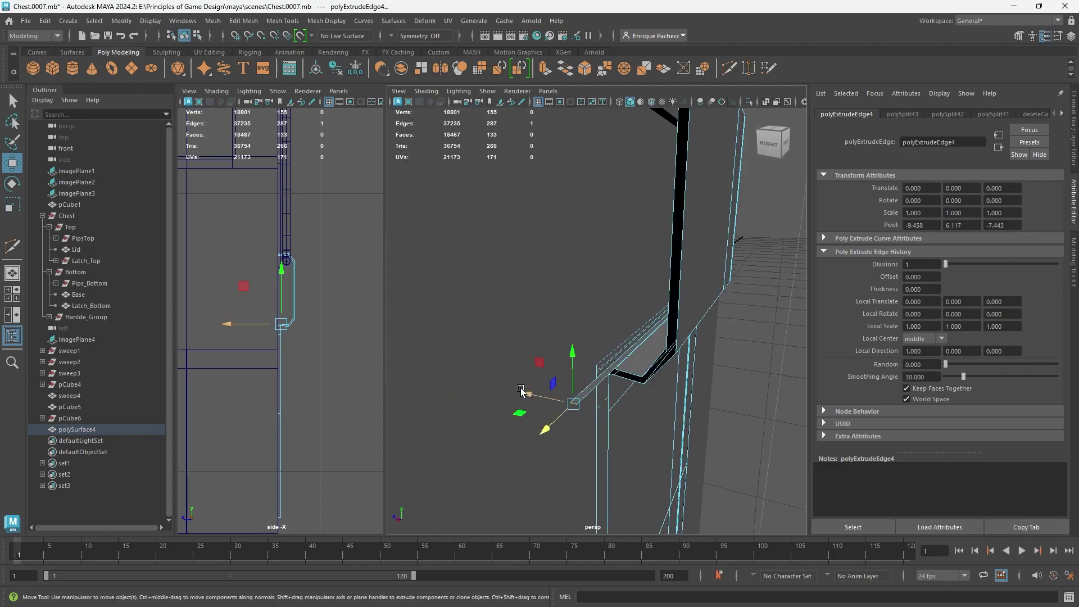
{"action": "scroll", "coordinate": [529, 422], "scroll_direction": "up", "scroll_amount": 3}
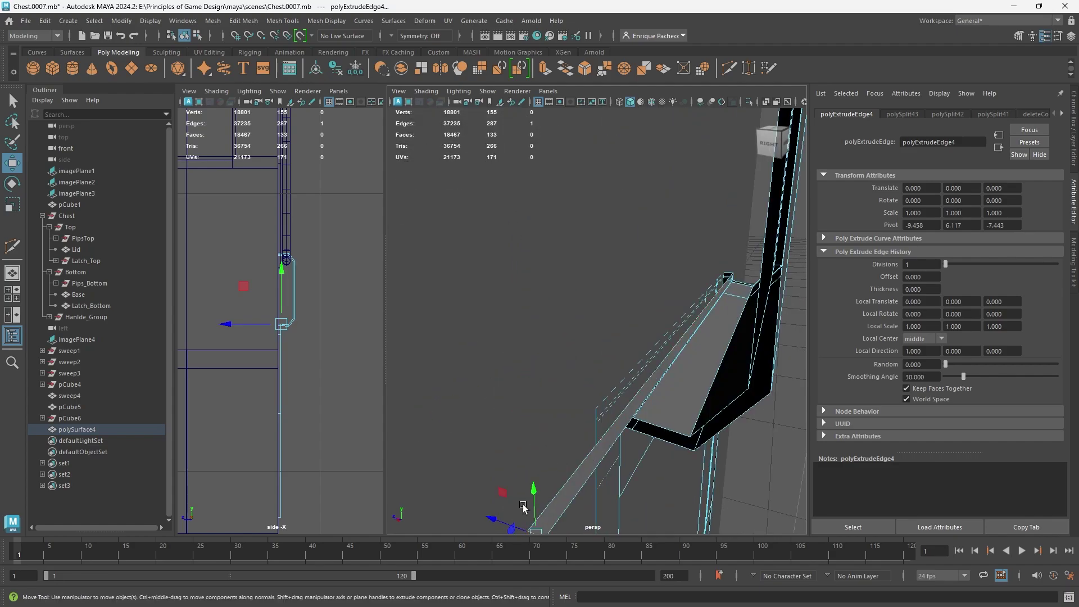
{"action": "scroll", "coordinate": [523, 505], "scroll_direction": "down", "scroll_amount": 3}
{"action": "key", "text": "v"}
{"action": "left_click_drag", "start_coordinate": [547, 430], "coordinate": [547, 429]}
{"action": "left_click_drag", "start_coordinate": [600, 373], "coordinate": [620, 363]}
{"action": "scroll", "coordinate": [628, 361], "scroll_direction": "up", "scroll_amount": 6}
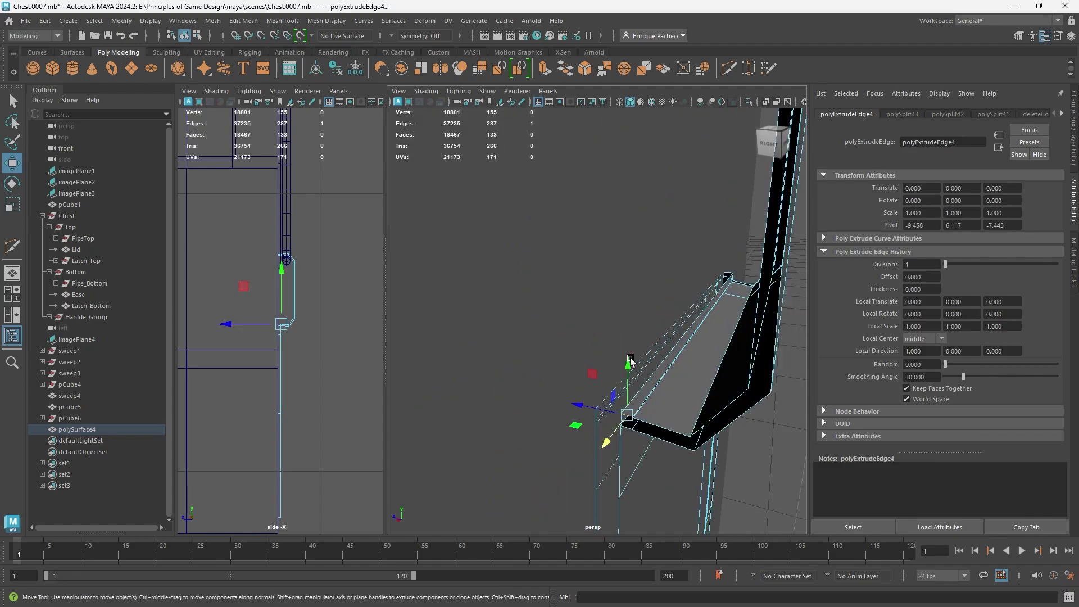
Step: Merge the strip's inner end vertex with the adjacent bracket vertex at the open middle
{"action": "middle_click_drag", "start_coordinate": [694, 421], "coordinate": [670, 380], "text": "alt"}
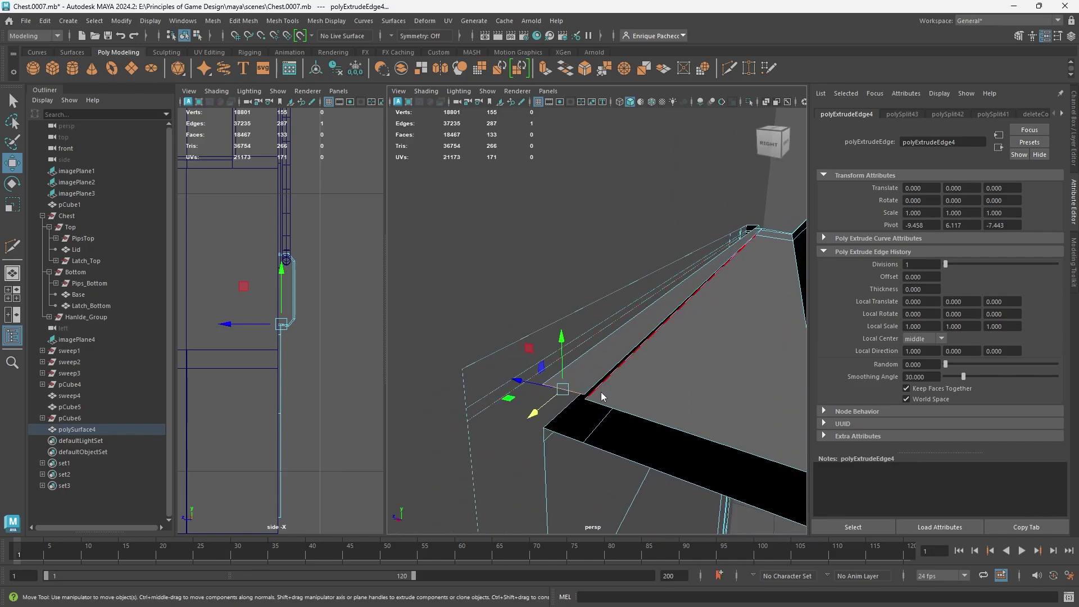
{"action": "right_click_drag", "start_coordinate": [601, 285], "coordinate": [563, 290]}
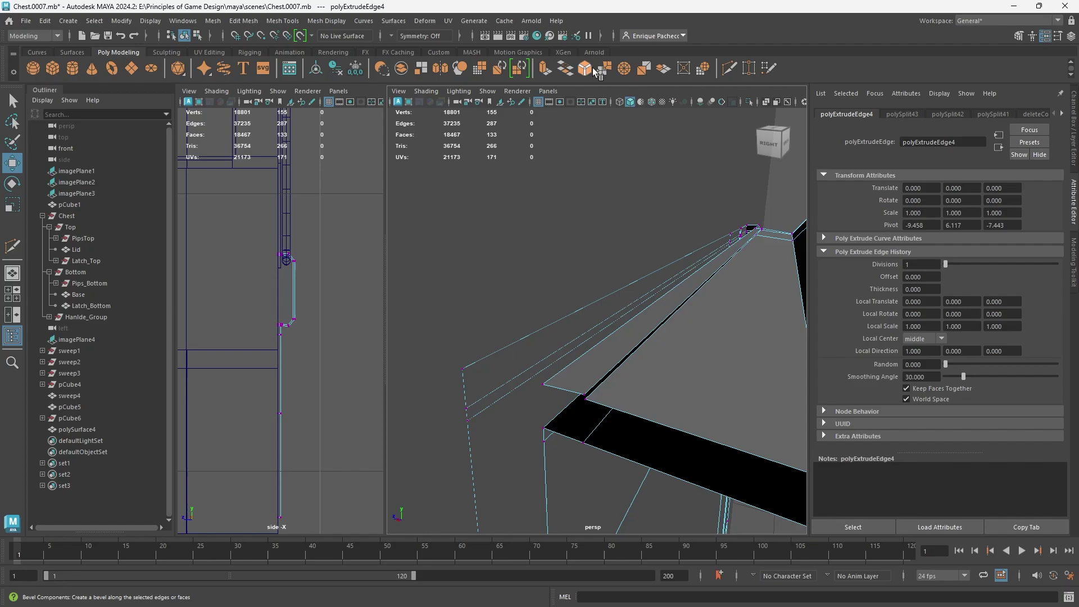
{"action": "left_click", "coordinate": [583, 396]}
{"action": "key", "text": "q"}
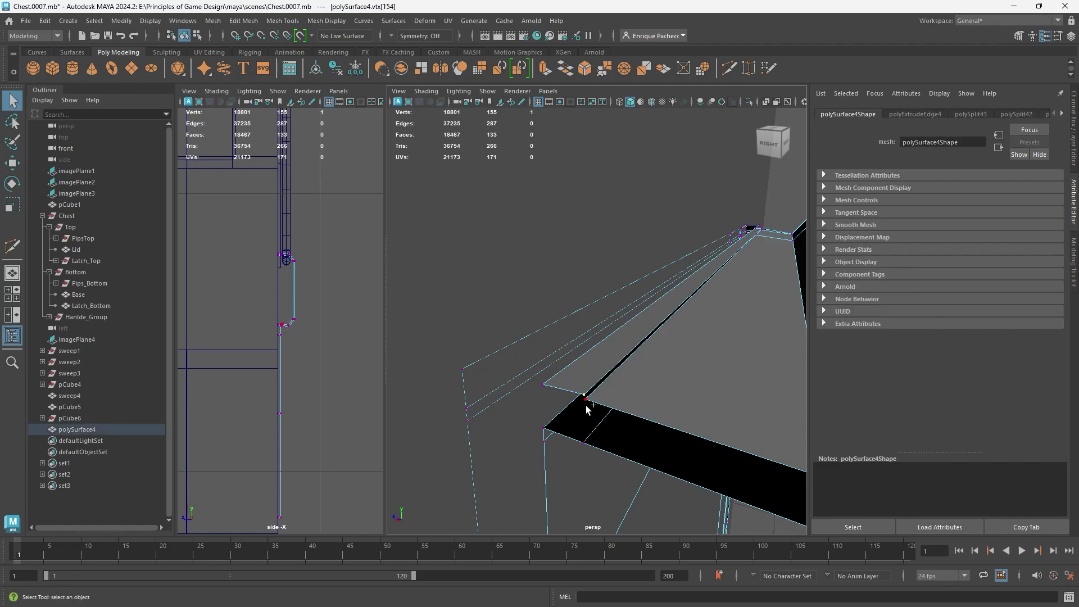
{"action": "left_click", "coordinate": [585, 403], "text": "shift"}
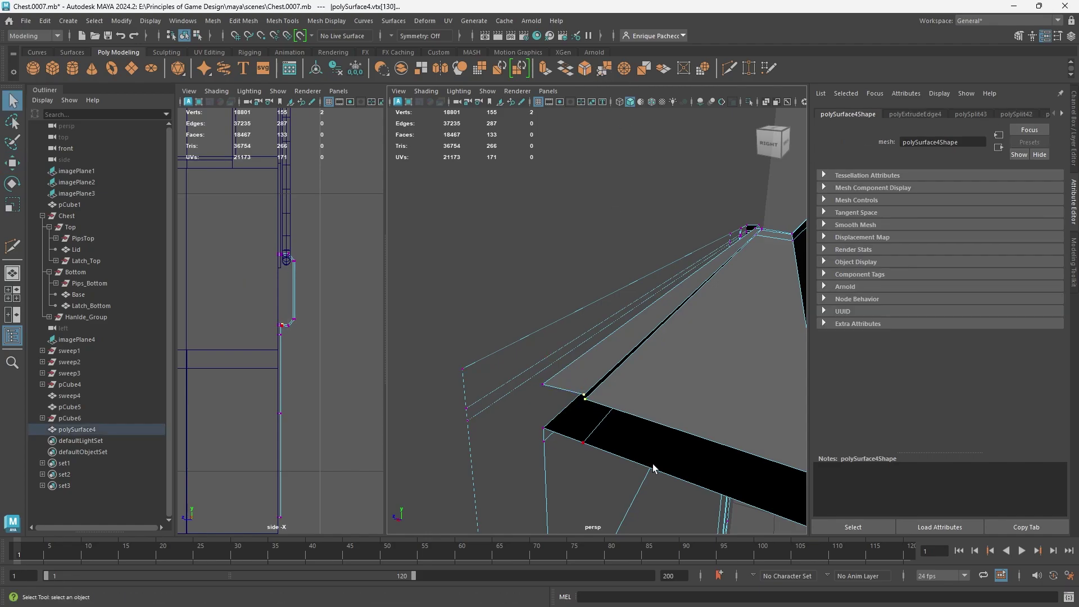
{"action": "left_click", "coordinate": [604, 68]}
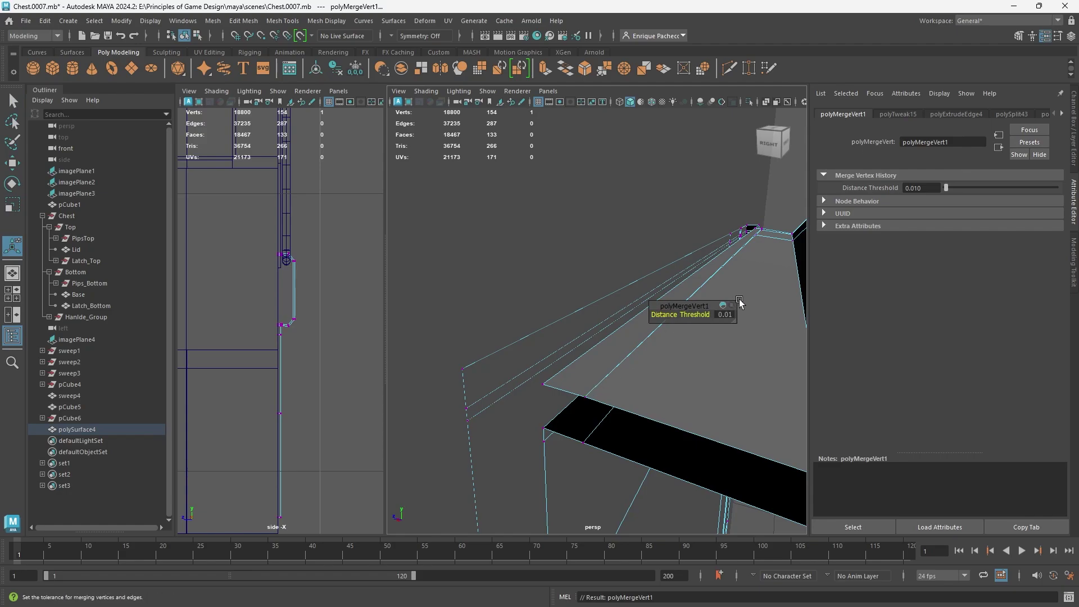
Step: Insert two edge loops across the new strip, in line with the bracket's existing cross edges at its middle division and near its end
{"action": "left_click_drag", "start_coordinate": [739, 304], "coordinate": [586, 327], "text": "alt"}
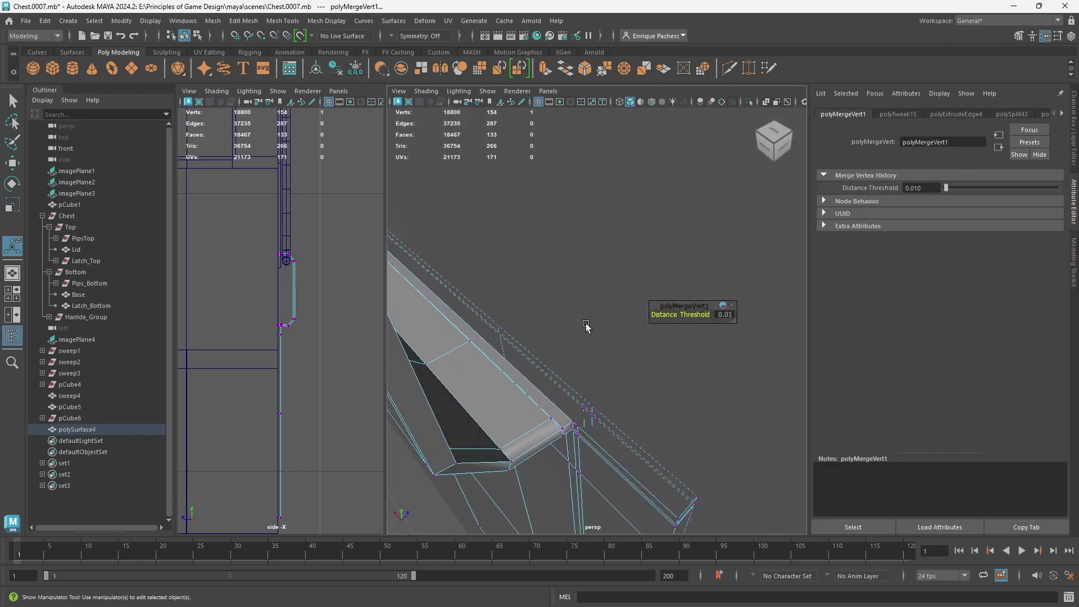
{"action": "right_click_drag", "start_coordinate": [460, 380], "coordinate": [525, 399], "text": "alt"}
{"action": "left_click_drag", "start_coordinate": [525, 399], "coordinate": [479, 394], "text": "alt"}
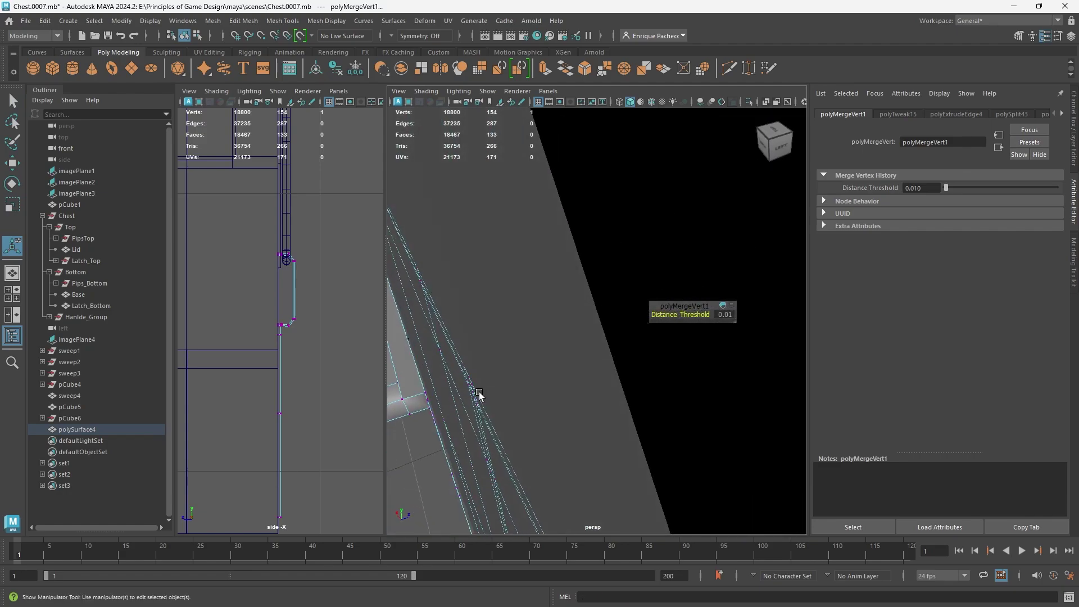
{"action": "right_click_drag", "start_coordinate": [479, 393], "coordinate": [511, 405], "text": "alt"}
{"action": "middle_click_drag", "start_coordinate": [511, 405], "coordinate": [493, 389], "text": "alt"}
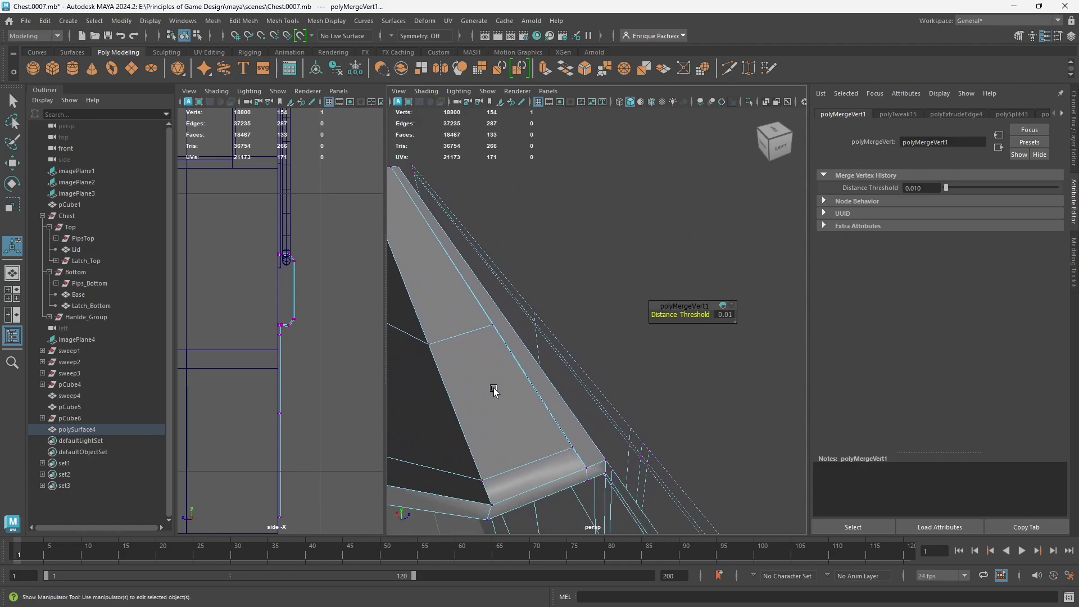
{"action": "left_click", "coordinate": [729, 68]}
{"action": "left_click", "coordinate": [508, 322]}
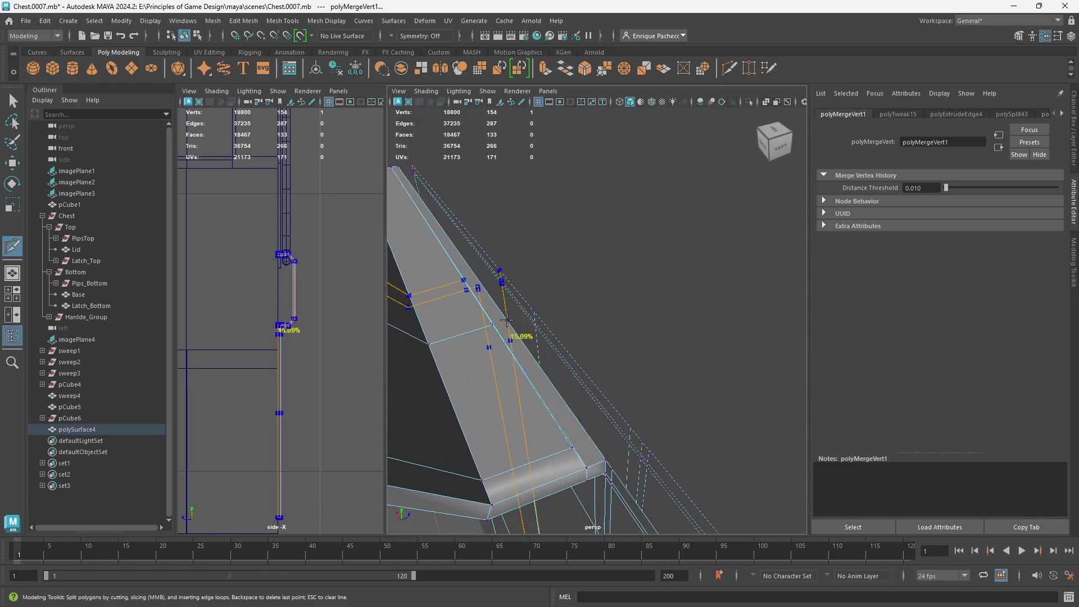
{"action": "left_click", "coordinate": [505, 322], "text": "ctrl"}
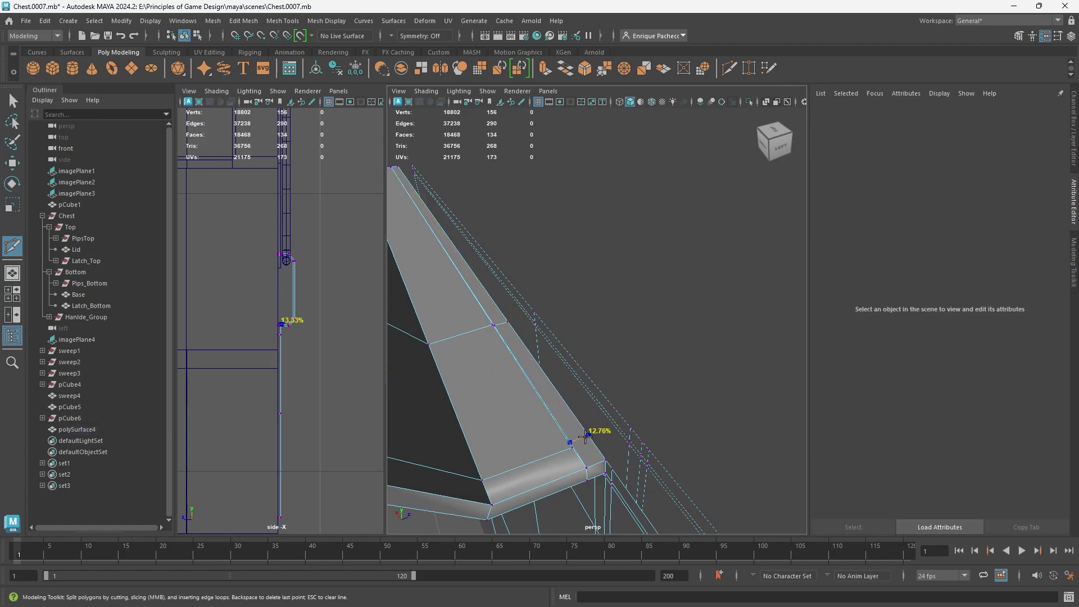
{"action": "key", "text": "q"}
Step: Isolate the bracket and merge the two pairs of overlapping vertices where the strip's new cross edges meet the bracket's existing edges
{"action": "right_click_drag", "start_coordinate": [573, 431], "coordinate": [511, 286]}
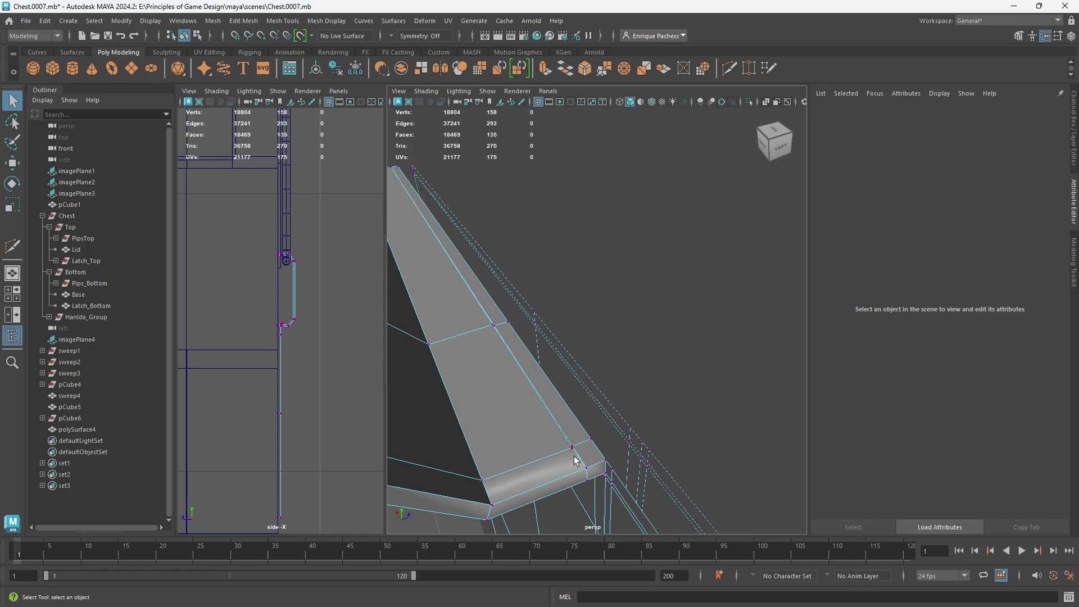
{"action": "left_click", "coordinate": [559, 275]}
{"action": "left_click", "coordinate": [573, 436]}
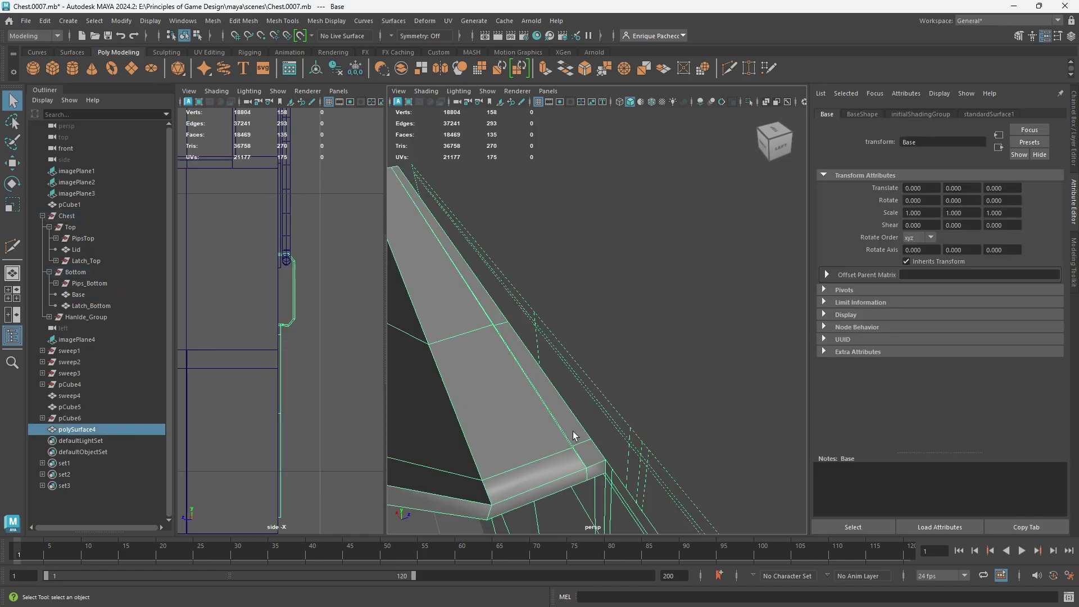
{"action": "right_click_drag", "start_coordinate": [529, 314], "coordinate": [524, 324]}
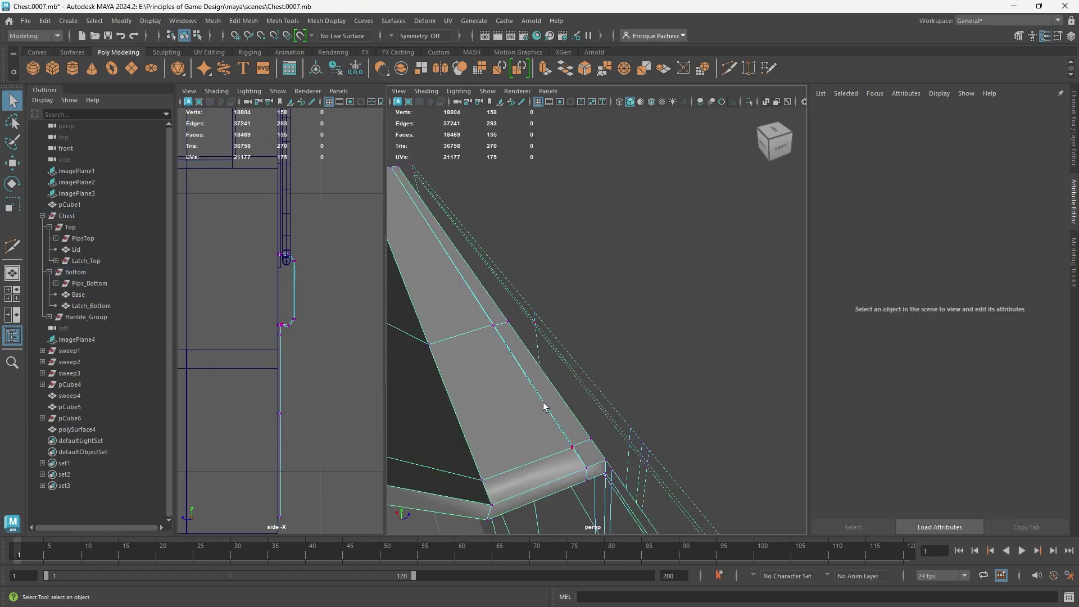
{"action": "right_click_drag", "start_coordinate": [527, 285], "coordinate": [471, 285]}
{"action": "key", "text": "ctrl+1"}
{"action": "left_click_drag", "start_coordinate": [554, 422], "coordinate": [564, 408], "text": "alt"}
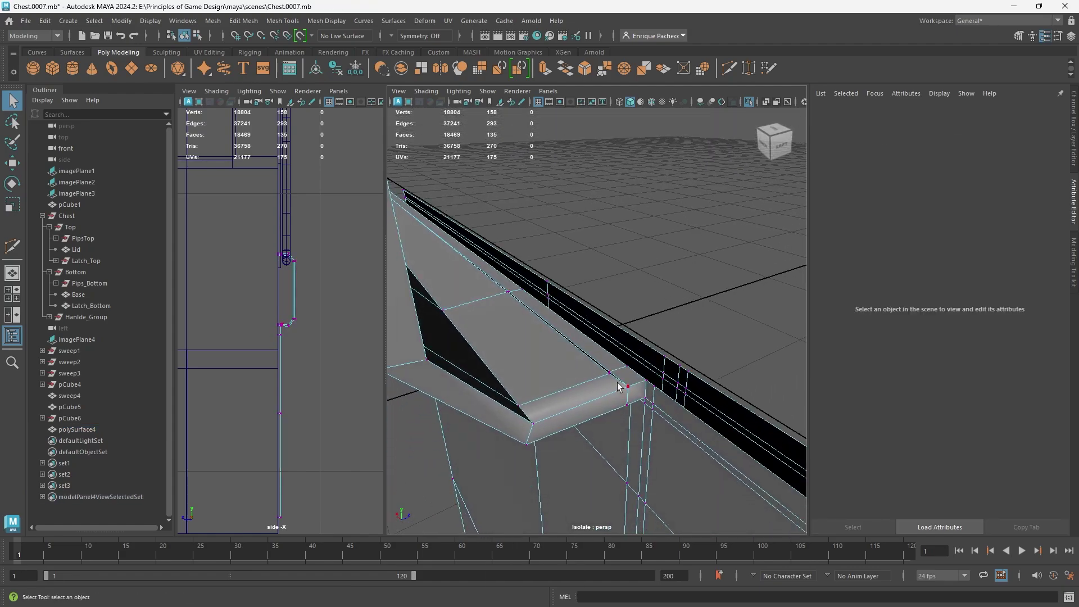
{"action": "right_click_drag", "start_coordinate": [618, 386], "coordinate": [635, 388], "text": "alt"}
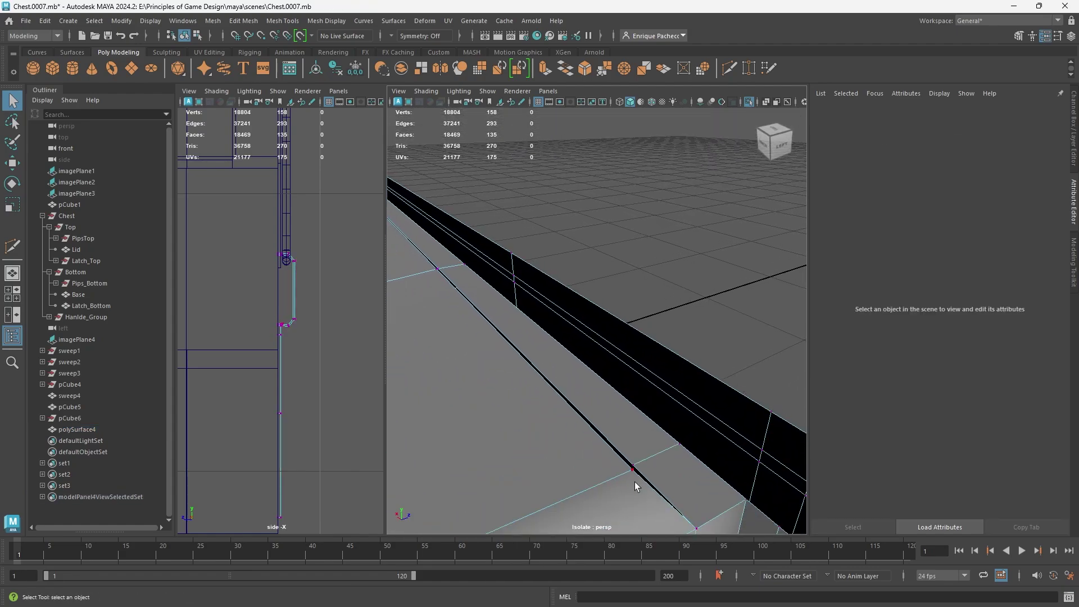
{"action": "left_click", "coordinate": [628, 462]}
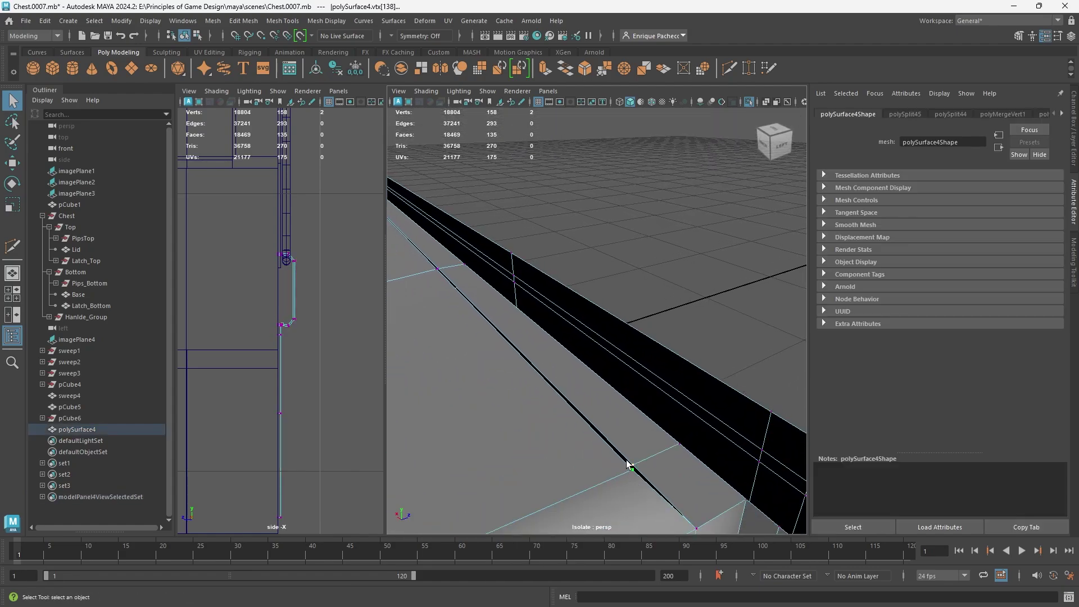
{"action": "left_click", "coordinate": [601, 67]}
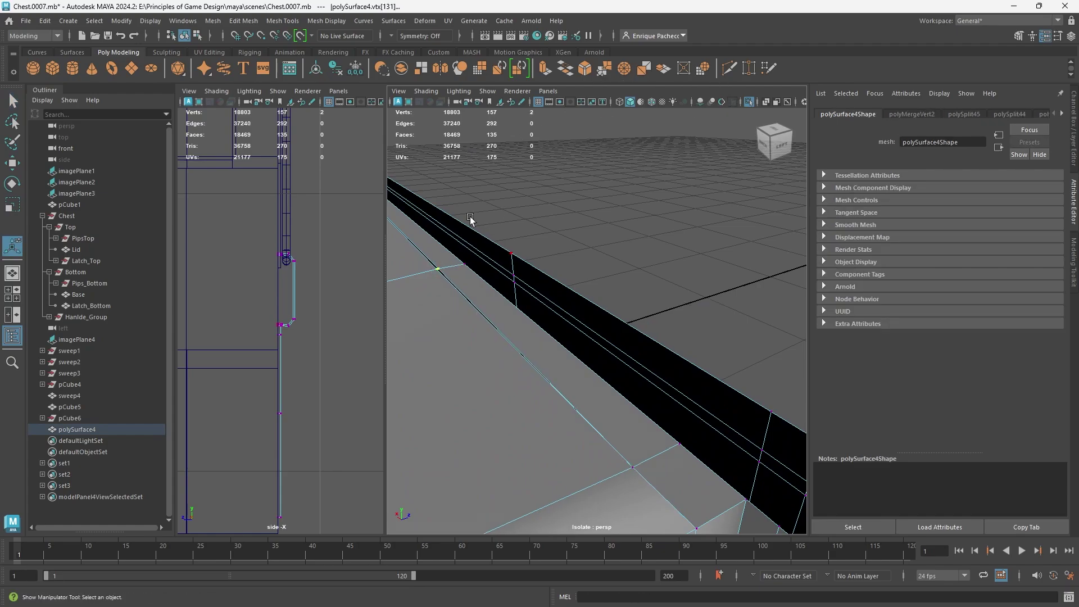
{"action": "left_click", "coordinate": [602, 69]}
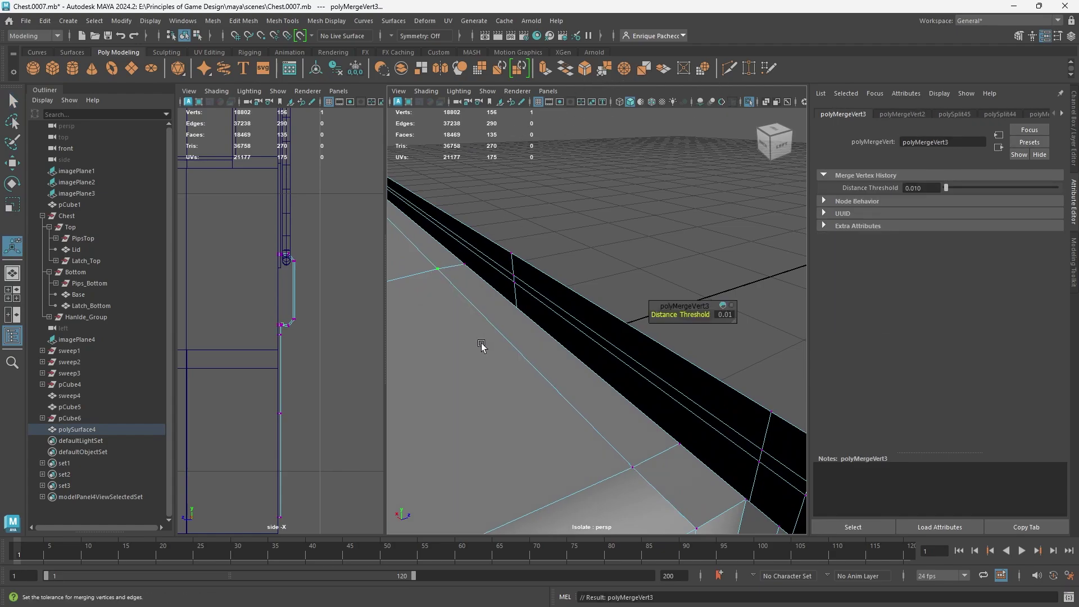
Step: Bridge the three outer pairs of opposing edges along the gap between the bracket's bent lip and its back
{"action": "mouse_move", "coordinate": [482, 345]}
{"action": "left_mouse_down", "text": "alt"}
{"action": "mouse_move", "coordinate": [502, 396]}
{"action": "mouse_move", "coordinate": [494, 373]}
{"action": "mouse_move", "coordinate": [511, 328]}
{"action": "mouse_move", "coordinate": [496, 395]}
{"action": "mouse_move", "coordinate": [441, 393]}
{"action": "mouse_move", "coordinate": [476, 352]}
{"action": "left_mouse_up", "text": "alt"}
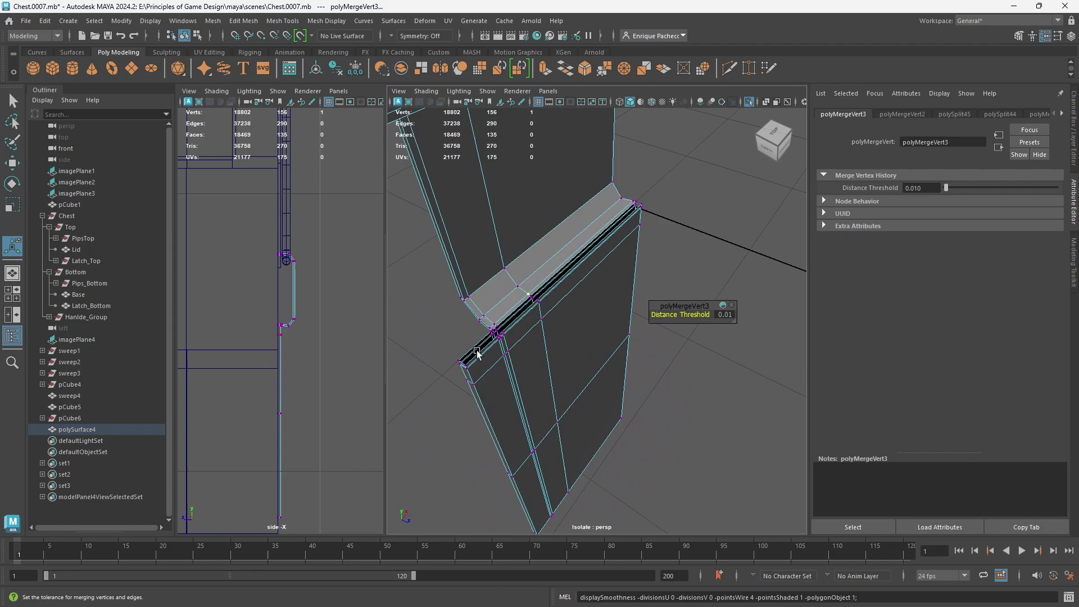
{"action": "scroll", "coordinate": [477, 351], "scroll_direction": "up", "scroll_amount": 2}
{"action": "middle_click_drag", "start_coordinate": [477, 351], "coordinate": [513, 346], "text": "alt"}
{"action": "right_click_drag", "start_coordinate": [513, 346], "coordinate": [621, 344], "text": "alt"}
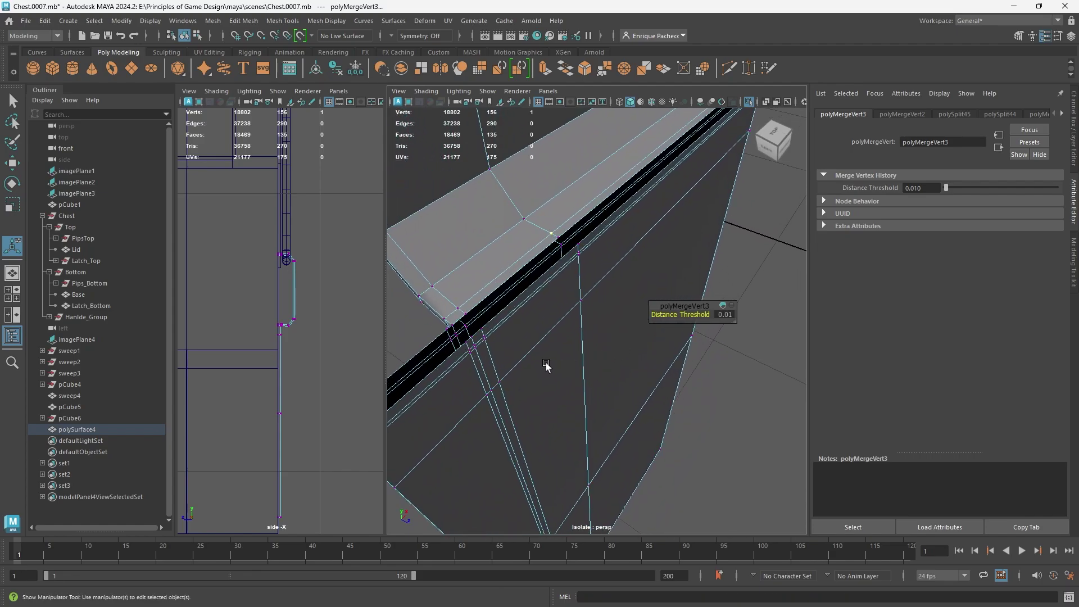
{"action": "left_click_drag", "start_coordinate": [545, 365], "coordinate": [560, 347], "text": "alt"}
{"action": "right_click_drag", "start_coordinate": [594, 305], "coordinate": [581, 264]}
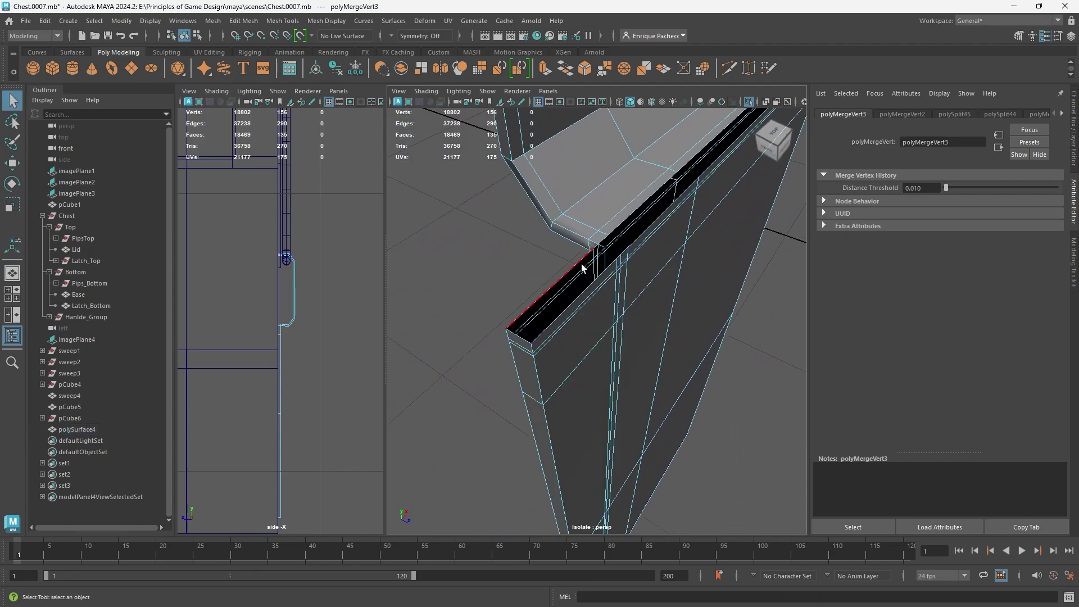
{"action": "left_click", "coordinate": [549, 293]}
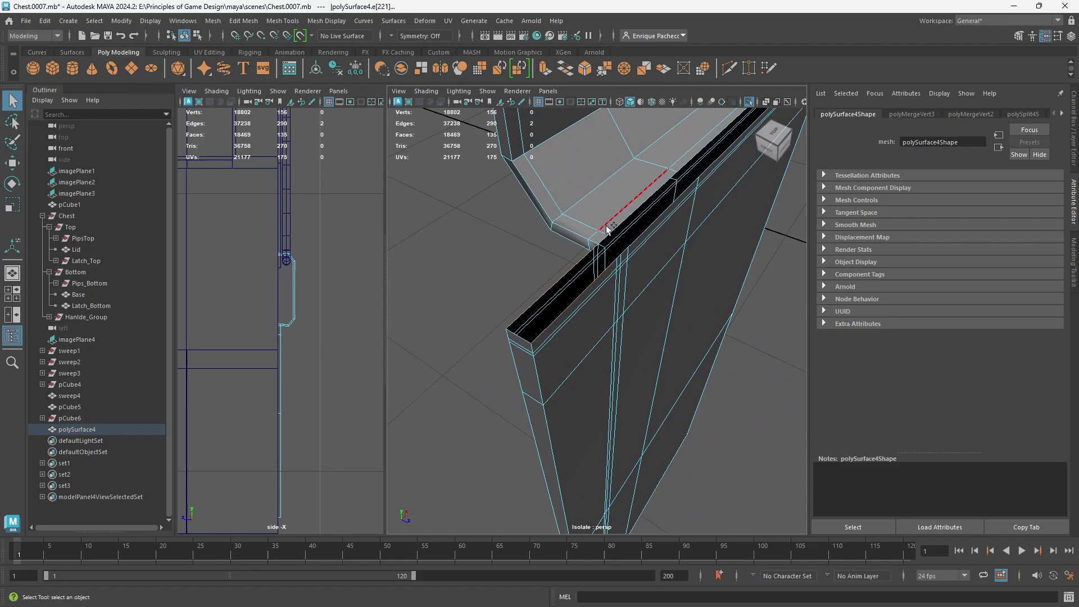
{"action": "mouse_move", "coordinate": [609, 266]}
{"action": "right_mouse_down", "text": "alt"}
{"action": "mouse_move", "coordinate": [626, 267]}
{"action": "mouse_move", "coordinate": [618, 274]}
{"action": "right_mouse_up", "text": "alt"}
{"action": "middle_click_drag", "start_coordinate": [615, 276], "coordinate": [610, 234], "text": "alt"}
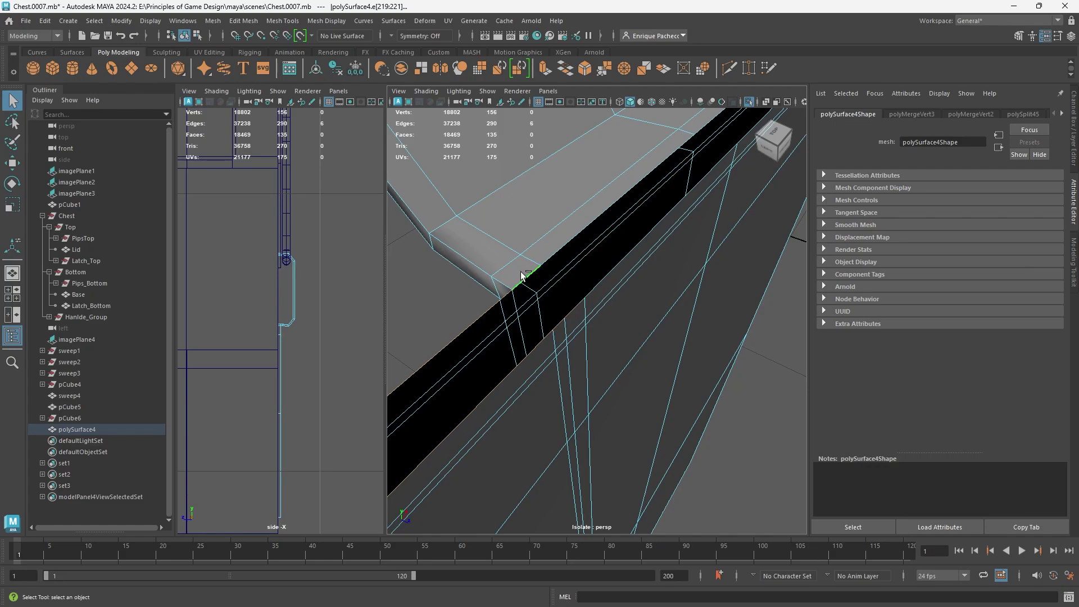
{"action": "left_click", "coordinate": [565, 69]}
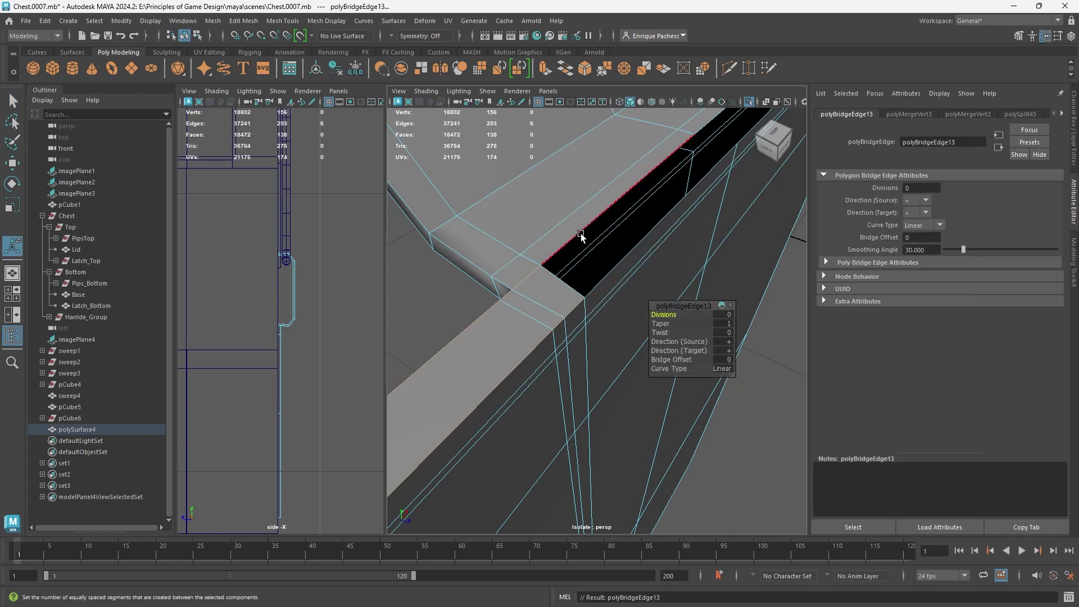
Step: Bridge the two remaining pairs of opposing edges so the gap behind the lip is closed up to the centre line
{"action": "left_click", "coordinate": [581, 231]}
{"action": "left_click", "coordinate": [647, 237], "text": "shift"}
{"action": "middle_click_drag", "start_coordinate": [687, 152], "coordinate": [617, 294], "text": "alt"}
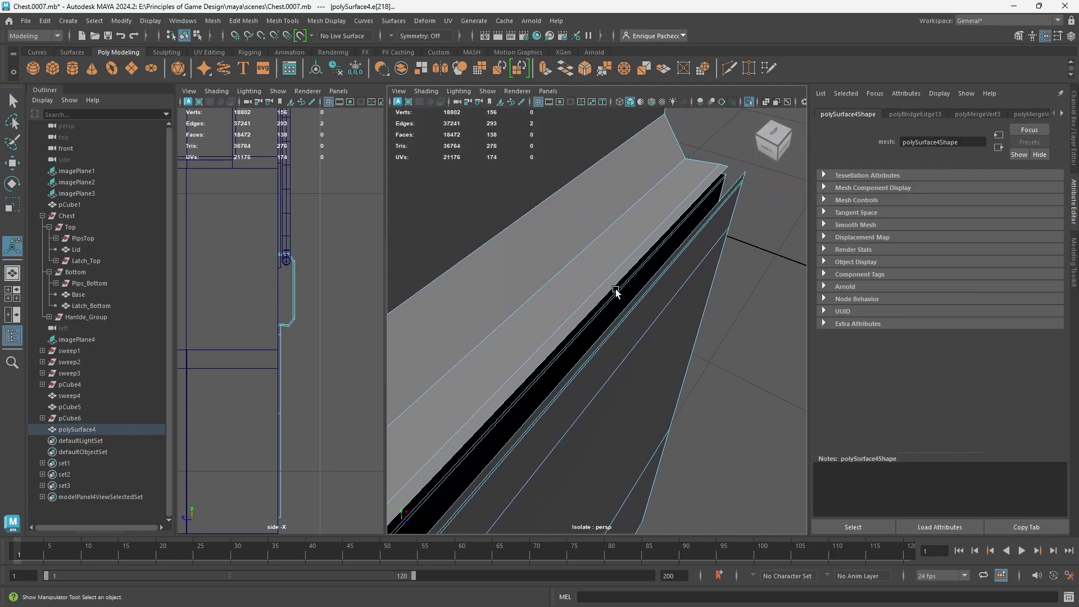
{"action": "left_click", "coordinate": [594, 307], "text": "shift"}
{"action": "left_click", "coordinate": [617, 315], "text": "shift"}
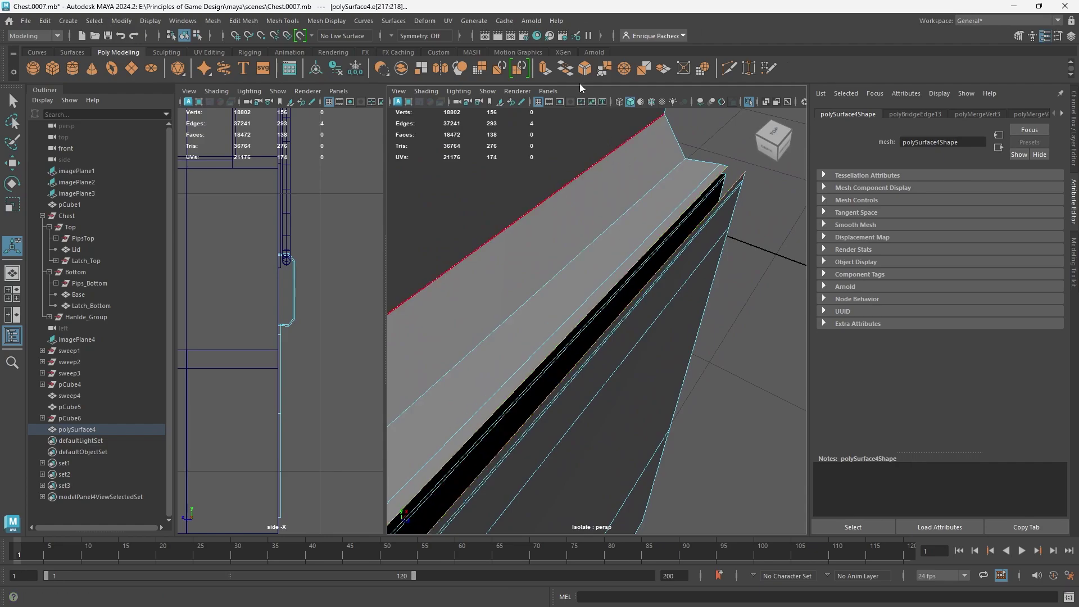
{"action": "left_click", "coordinate": [571, 75]}
Step: Turn off isolation and preview the bracket smoothed from several angles, returning it to the unsmoothed display
{"action": "left_click_drag", "start_coordinate": [533, 301], "coordinate": [695, 362], "text": "alt"}
{"action": "scroll", "coordinate": [613, 357], "scroll_direction": "down", "scroll_amount": 3}
{"action": "right_click_drag", "start_coordinate": [591, 286], "coordinate": [659, 260]}
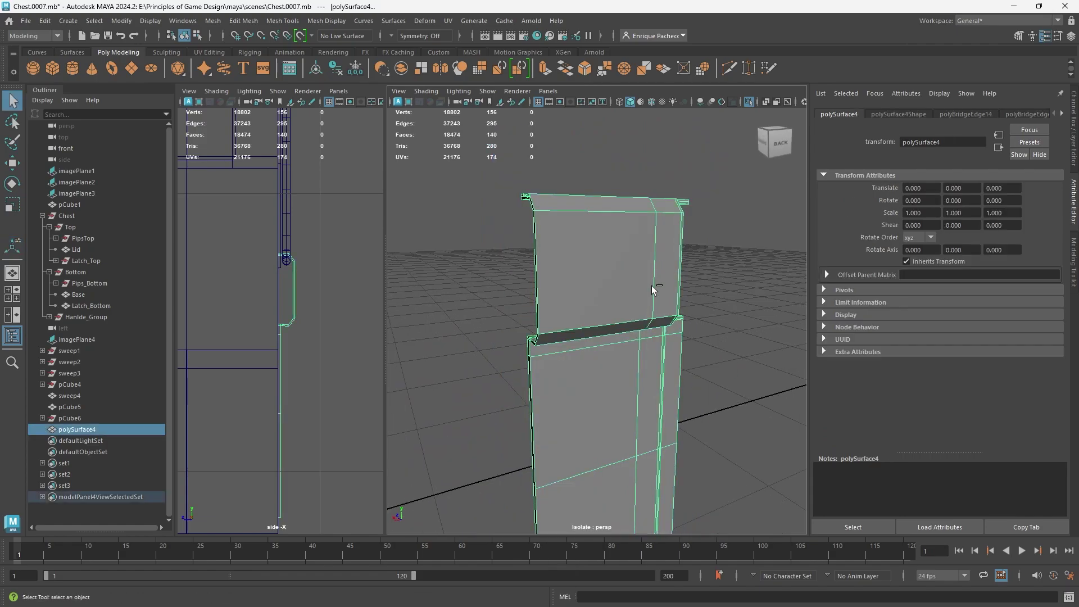
{"action": "key", "text": "ctrl+1"}
{"action": "left_click_drag", "start_coordinate": [642, 316], "coordinate": [484, 336], "text": "alt"}
{"action": "key", "text": "3"}
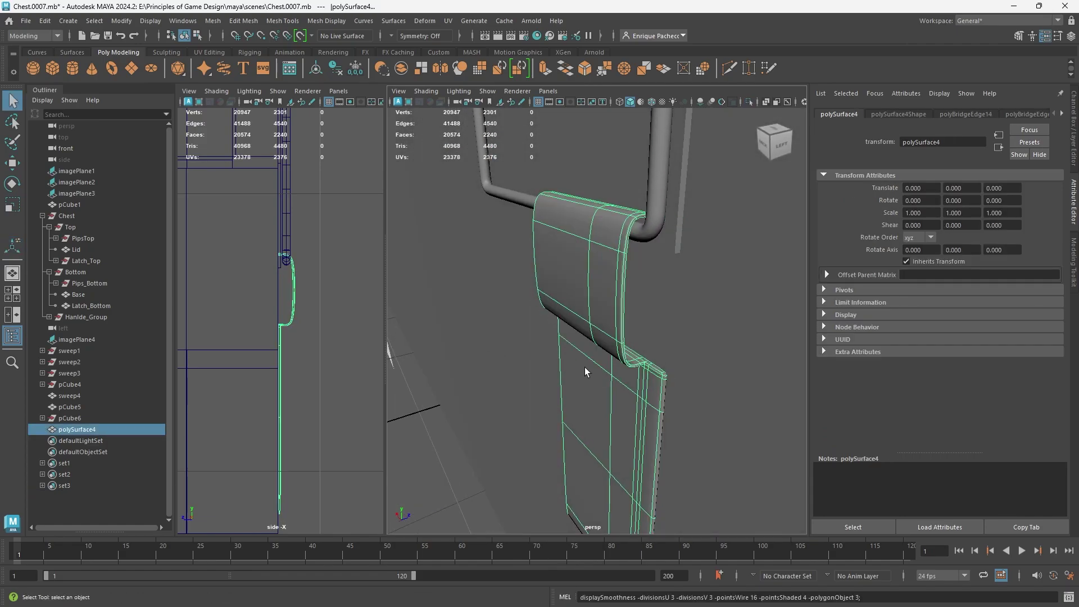
{"action": "left_click_drag", "start_coordinate": [585, 369], "coordinate": [640, 364], "text": "alt"}
{"action": "key", "text": "1"}
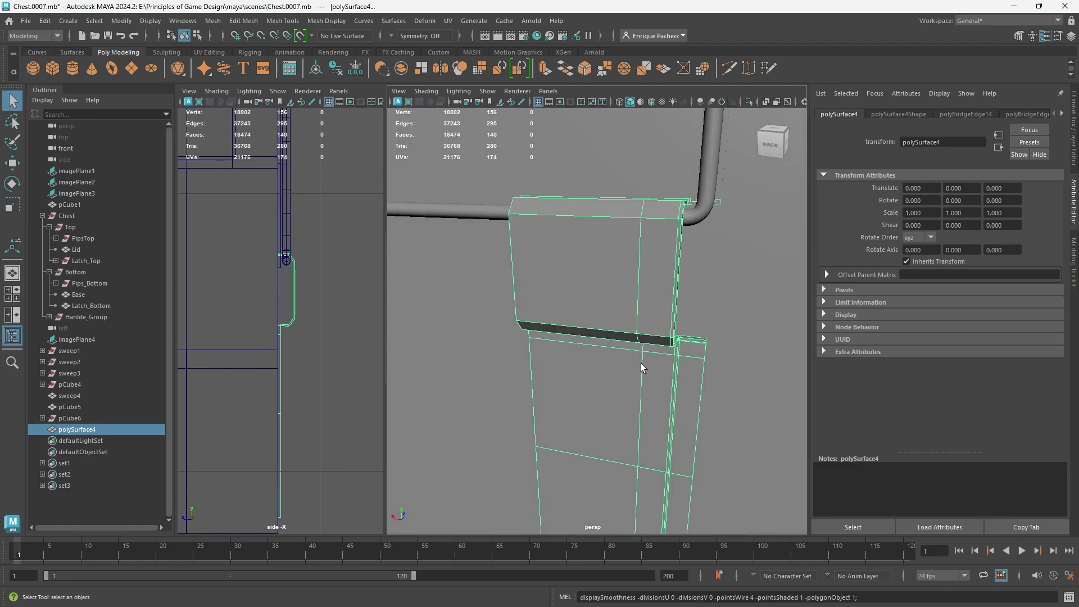
Step: Examine the latch in the chest reference photo and compare it with the modelled bracket
{"action": "scroll", "coordinate": [394, 327], "scroll_direction": "down", "scroll_amount": 5}
{"action": "middle_click_drag", "start_coordinate": [393, 332], "coordinate": [812, 346], "text": "alt"}
{"action": "scroll", "coordinate": [691, 341], "scroll_direction": "down", "scroll_amount": 7}
{"action": "middle_click_drag", "start_coordinate": [453, 257], "coordinate": [582, 301], "text": "alt"}
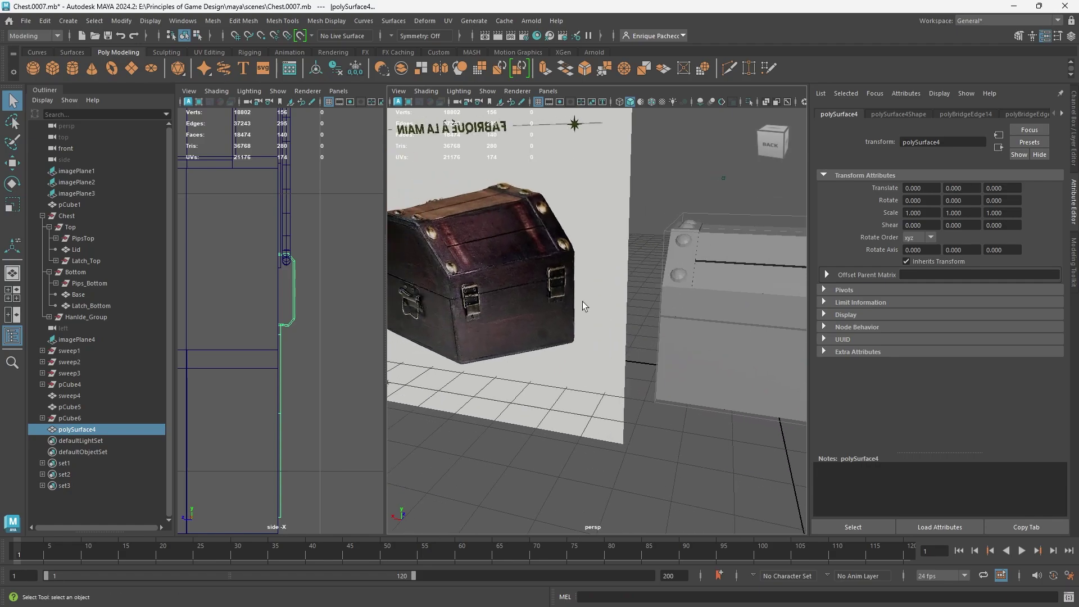
{"action": "scroll", "coordinate": [578, 301], "scroll_direction": "up", "scroll_amount": 6}
{"action": "scroll", "coordinate": [517, 285], "scroll_direction": "up", "scroll_amount": 2}
{"action": "middle_click_drag", "start_coordinate": [474, 263], "coordinate": [502, 294], "text": "alt"}
{"action": "scroll", "coordinate": [481, 266], "scroll_direction": "up", "scroll_amount": 2}
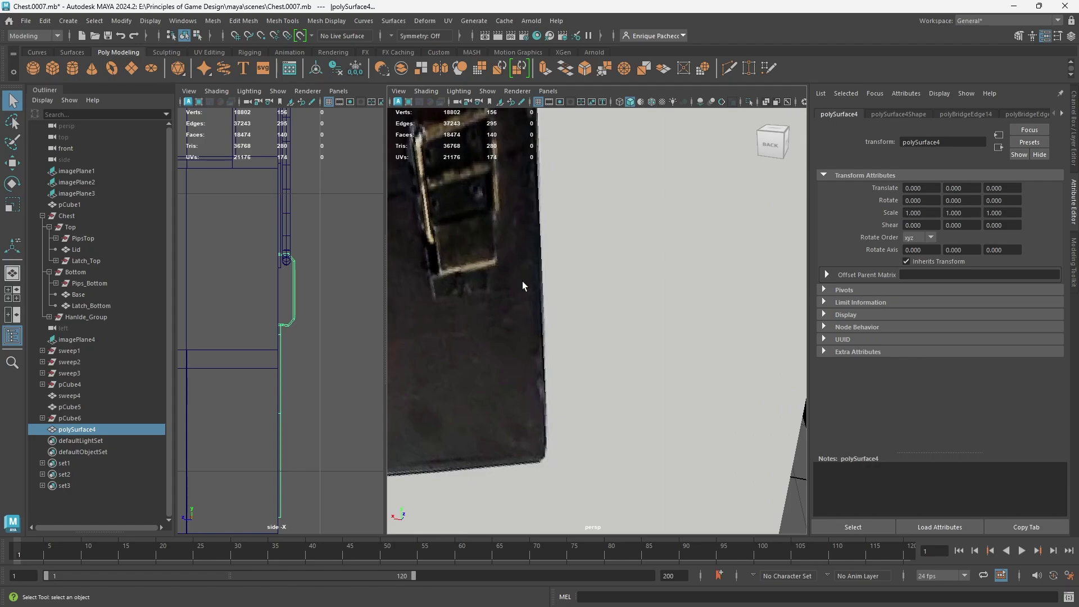
{"action": "scroll", "coordinate": [696, 327], "scroll_direction": "down", "scroll_amount": 6}
{"action": "middle_click_drag", "start_coordinate": [736, 322], "coordinate": [542, 284], "text": "alt"}
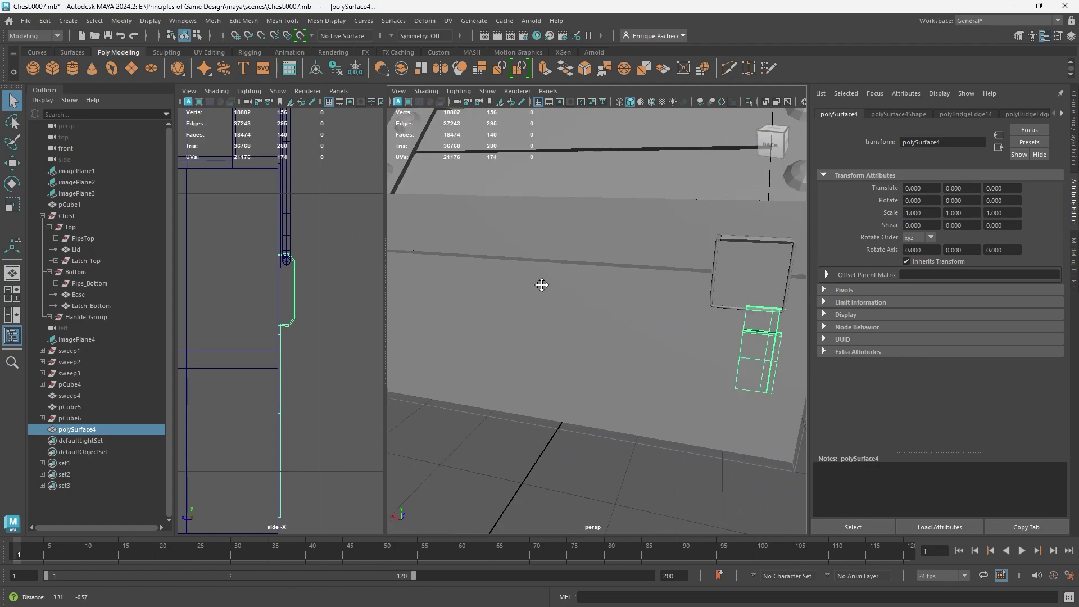
{"action": "left_click_drag", "start_coordinate": [542, 284], "coordinate": [575, 243], "text": "alt"}
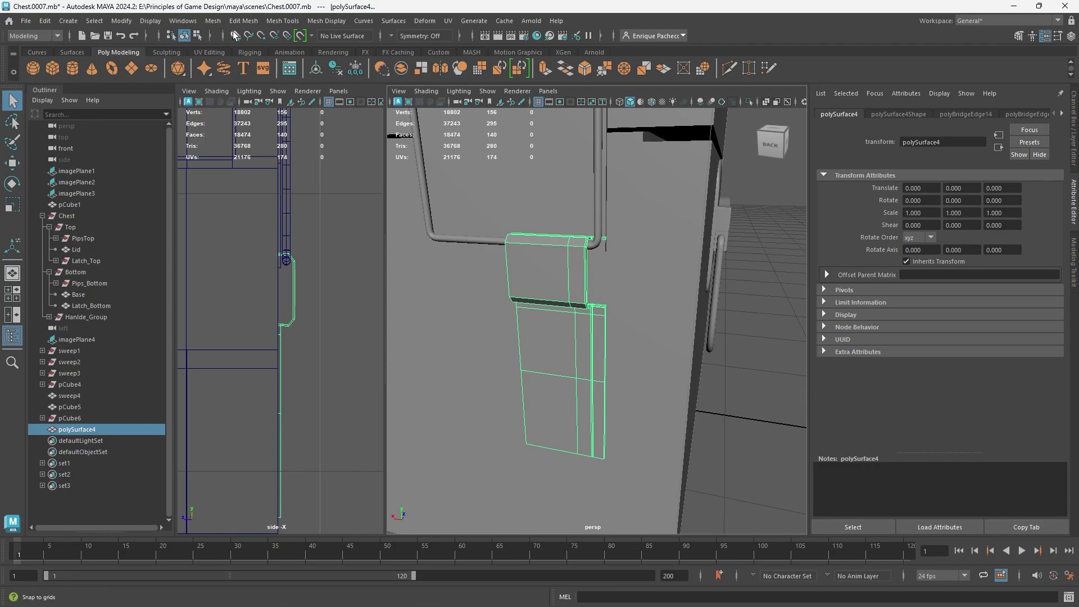
Step: Mirror the bracket half across X in the + direction with Cut Geometry and merged border vertices, using Object as the axis position
{"action": "left_click", "coordinate": [214, 21]}
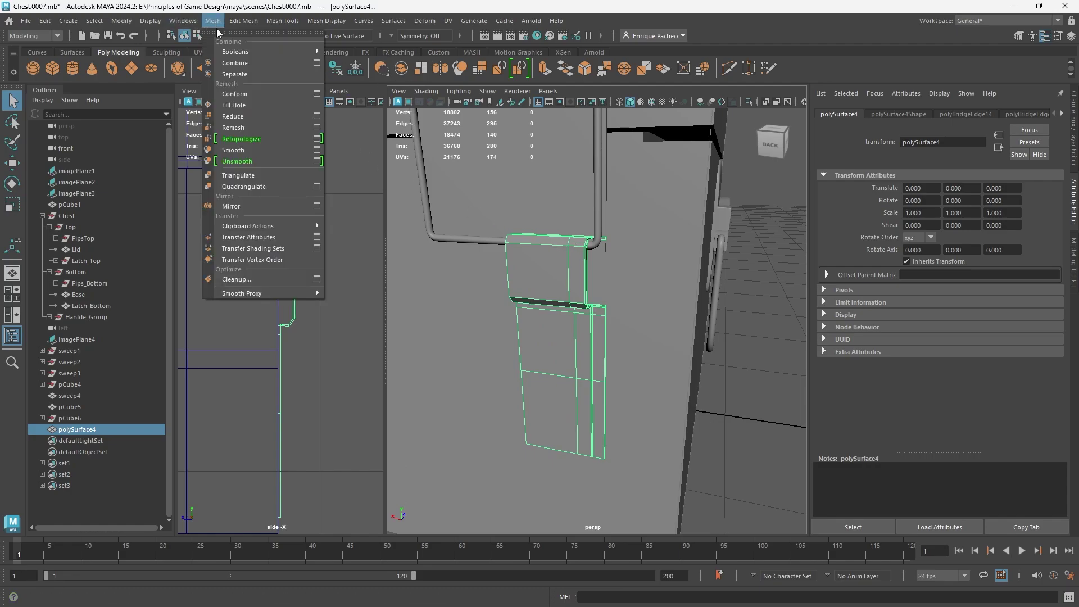
{"action": "left_click", "coordinate": [316, 207]}
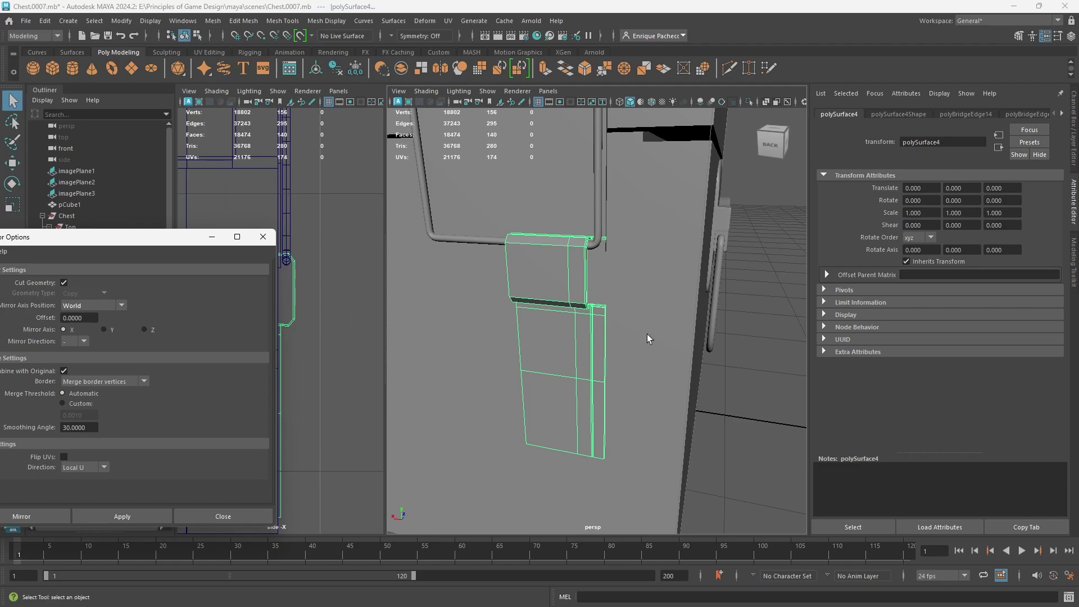
{"action": "scroll", "coordinate": [647, 339], "scroll_direction": "down", "scroll_amount": 5}
{"action": "left_click_drag", "start_coordinate": [576, 344], "coordinate": [580, 345], "text": "alt"}
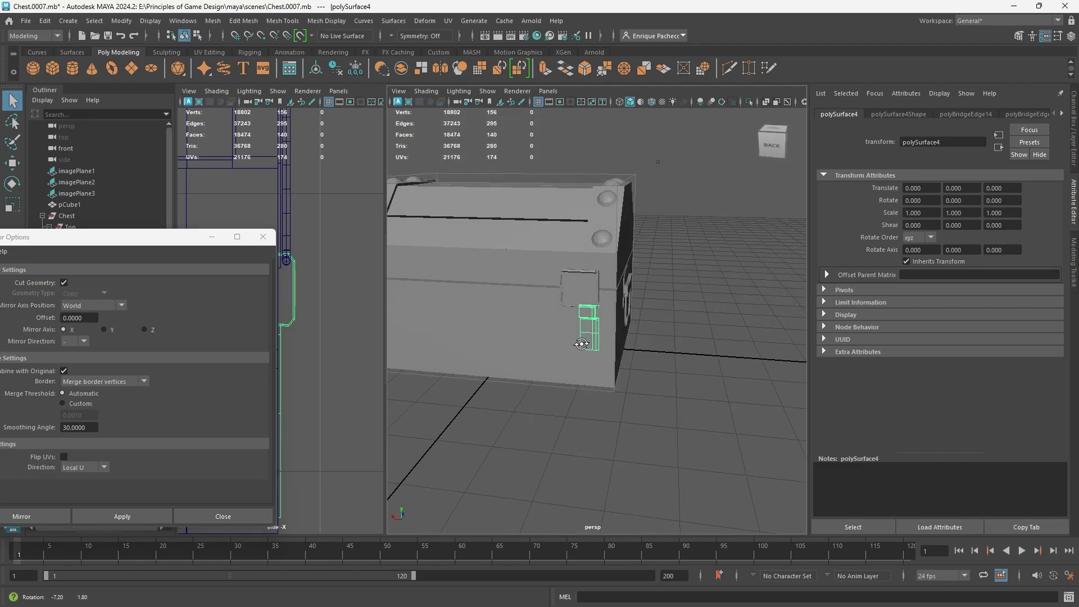
{"action": "key", "text": "w"}
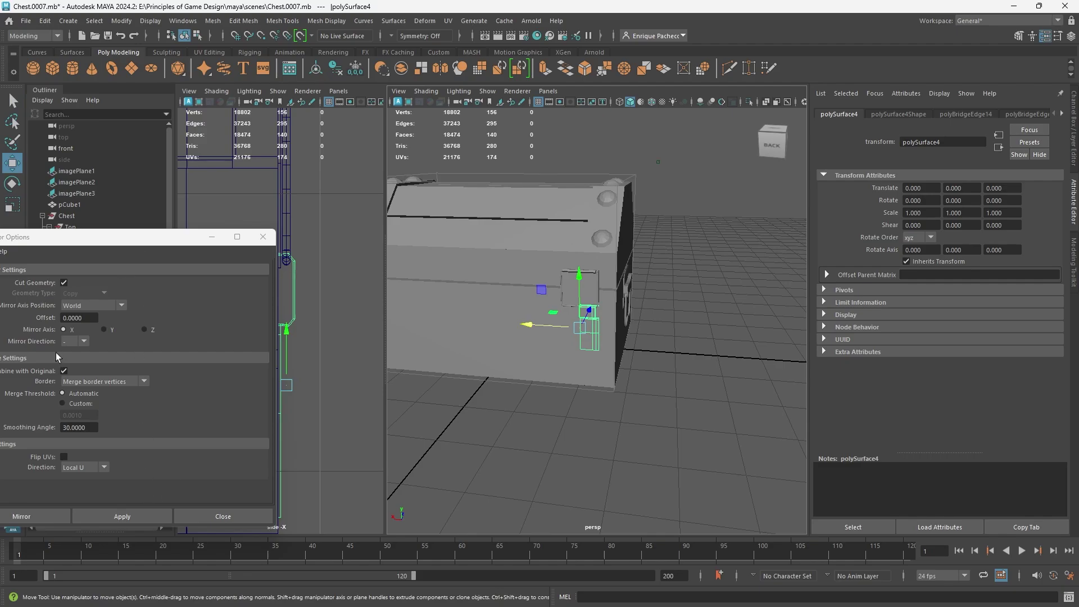
{"action": "left_click", "coordinate": [76, 341]}
{"action": "left_click", "coordinate": [73, 362]}
{"action": "left_click", "coordinate": [116, 517]}
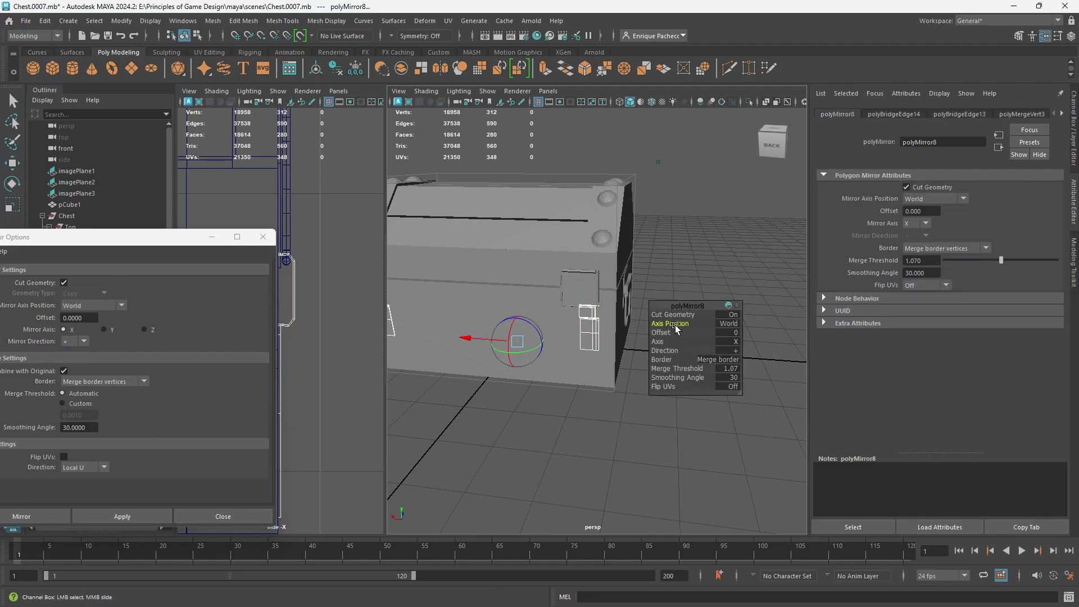
{"action": "left_click", "coordinate": [691, 325]}
{"action": "left_click", "coordinate": [758, 338]}
{"action": "scroll", "coordinate": [556, 368], "scroll_direction": "up", "scroll_amount": 5}
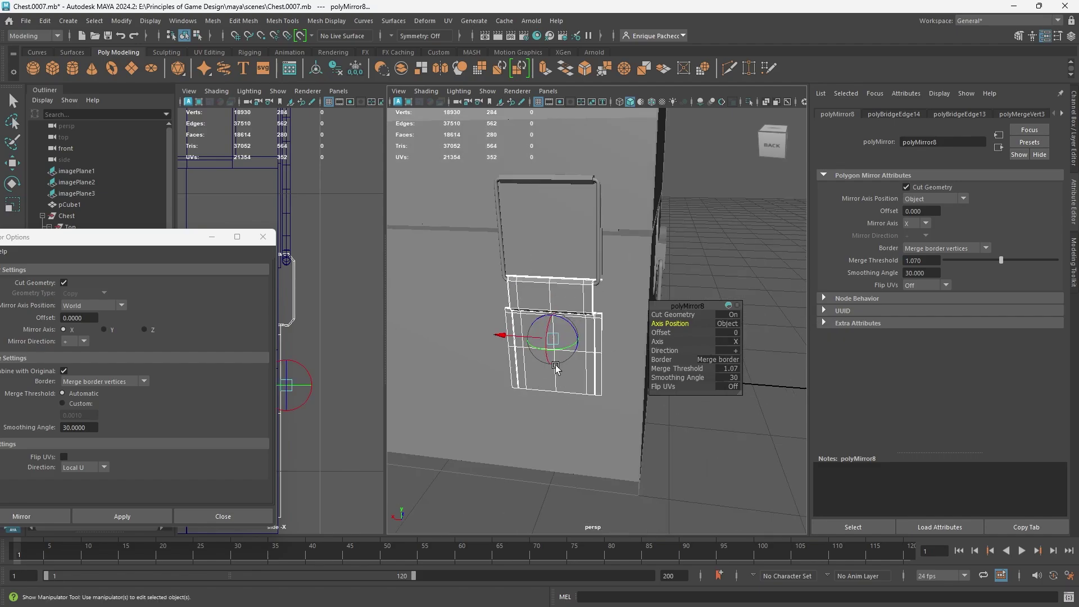
Step: Compare the mirrored bracket's proportions with the latch plate in the chest reference photo
{"action": "left_click_drag", "start_coordinate": [540, 396], "coordinate": [530, 375], "text": "alt"}
{"action": "scroll", "coordinate": [546, 372], "scroll_direction": "down", "scroll_amount": 5}
{"action": "scroll", "coordinate": [511, 380], "scroll_direction": "down", "scroll_amount": 8}
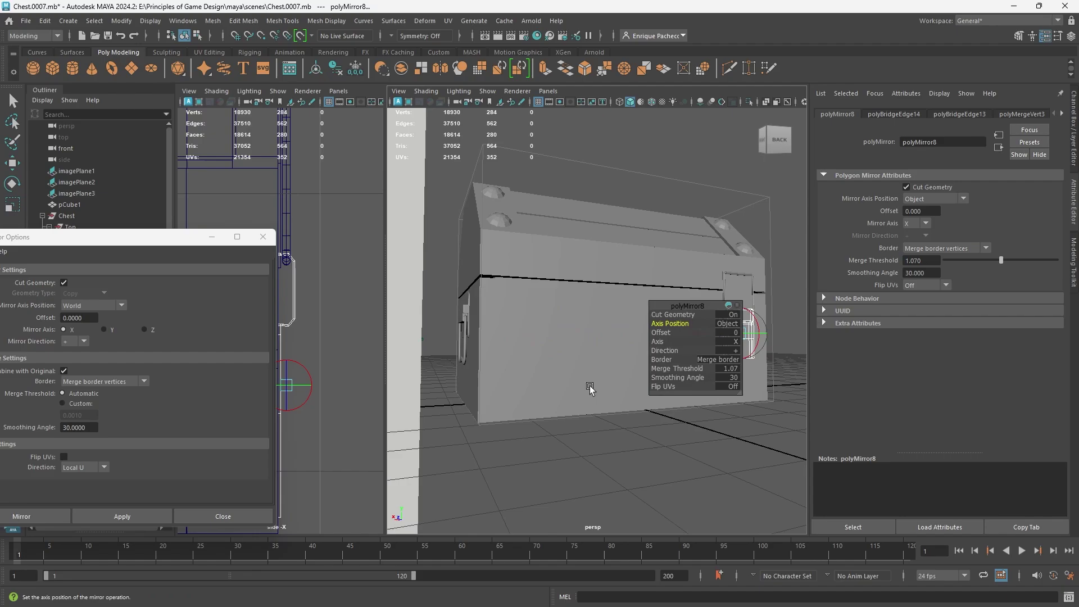
{"action": "scroll", "coordinate": [465, 294], "scroll_direction": "up", "scroll_amount": 6}
{"action": "middle_click_drag", "start_coordinate": [490, 329], "coordinate": [623, 352], "text": "alt"}
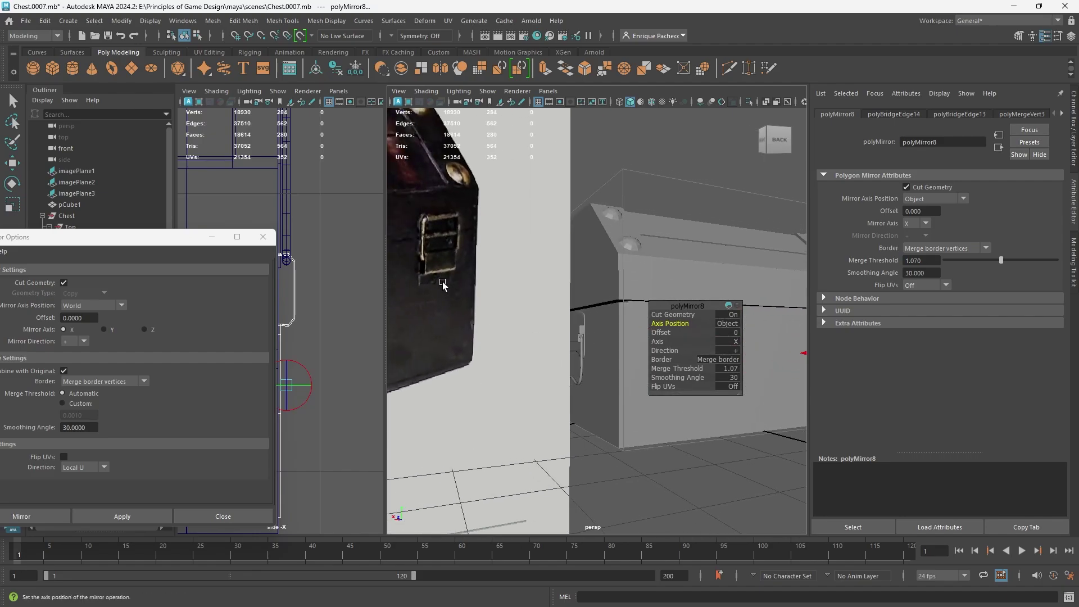
{"action": "left_click_drag", "start_coordinate": [684, 305], "coordinate": [487, 421]}
Step: Delete all faces of the bracket's plate below its horizontal middle edge to shorten it
{"action": "key", "text": "f"}
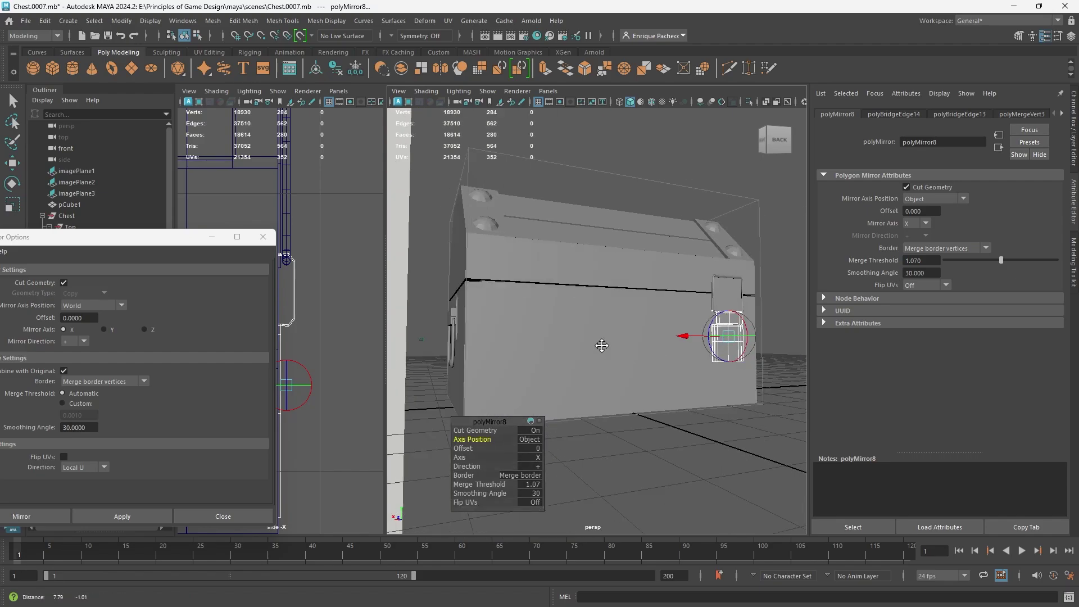
{"action": "middle_click_drag", "start_coordinate": [551, 330], "coordinate": [602, 308], "text": "alt"}
{"action": "left_click", "coordinate": [602, 293]}
{"action": "right_click_drag", "start_coordinate": [602, 285], "coordinate": [602, 315]}
{"action": "key", "text": "q"}
{"action": "left_click_drag", "start_coordinate": [651, 363], "coordinate": [487, 311]}
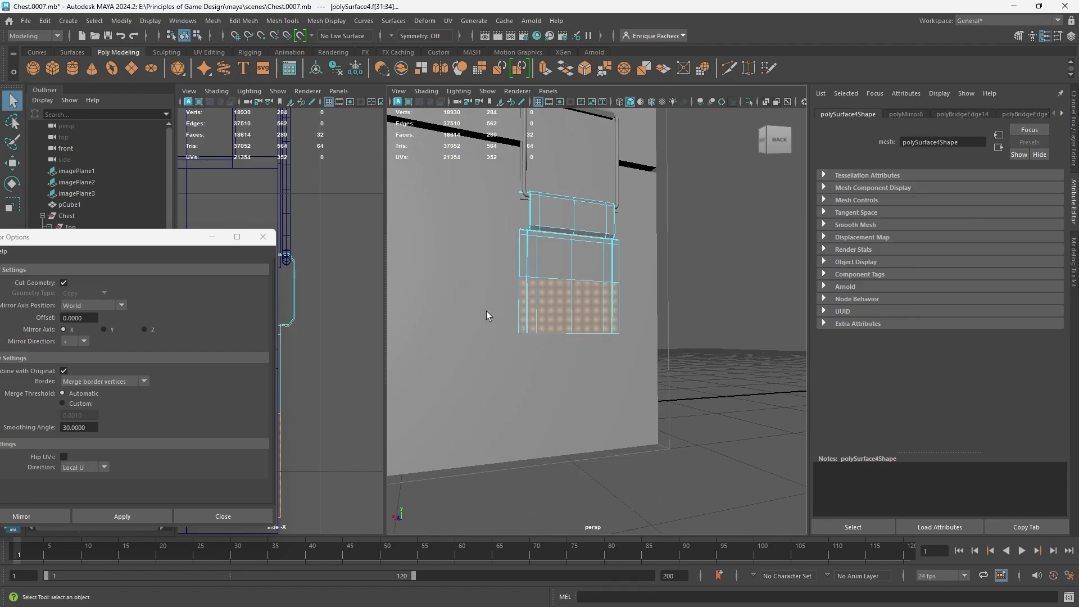
{"action": "key", "text": "Delete"}
Step: Isolate the bracket and bridge the open border edges along the cut lower end of its plate
{"action": "right_click_drag", "start_coordinate": [486, 311], "coordinate": [579, 255], "text": "alt"}
{"action": "middle_click_drag", "start_coordinate": [579, 255], "coordinate": [663, 344], "text": "alt"}
{"action": "left_click_drag", "start_coordinate": [663, 344], "coordinate": [592, 340], "text": "alt"}
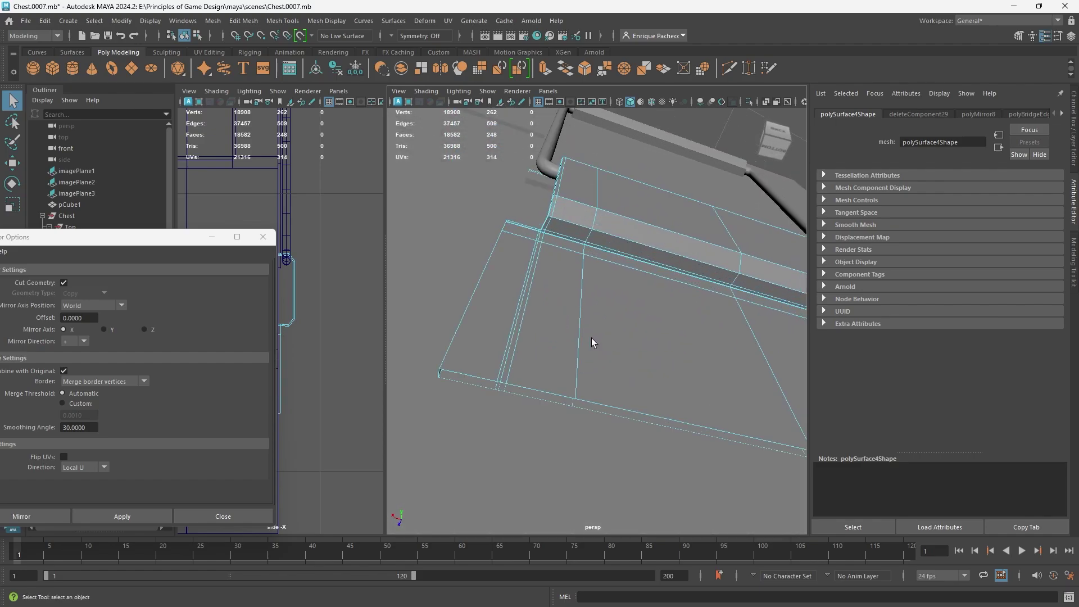
{"action": "left_click", "coordinate": [551, 368]}
{"action": "left_click_drag", "start_coordinate": [551, 369], "coordinate": [561, 356], "text": "alt"}
{"action": "right_click_drag", "start_coordinate": [576, 287], "coordinate": [572, 249]}
{"action": "key", "text": "ctrl+1"}
{"action": "left_click", "coordinate": [570, 320]}
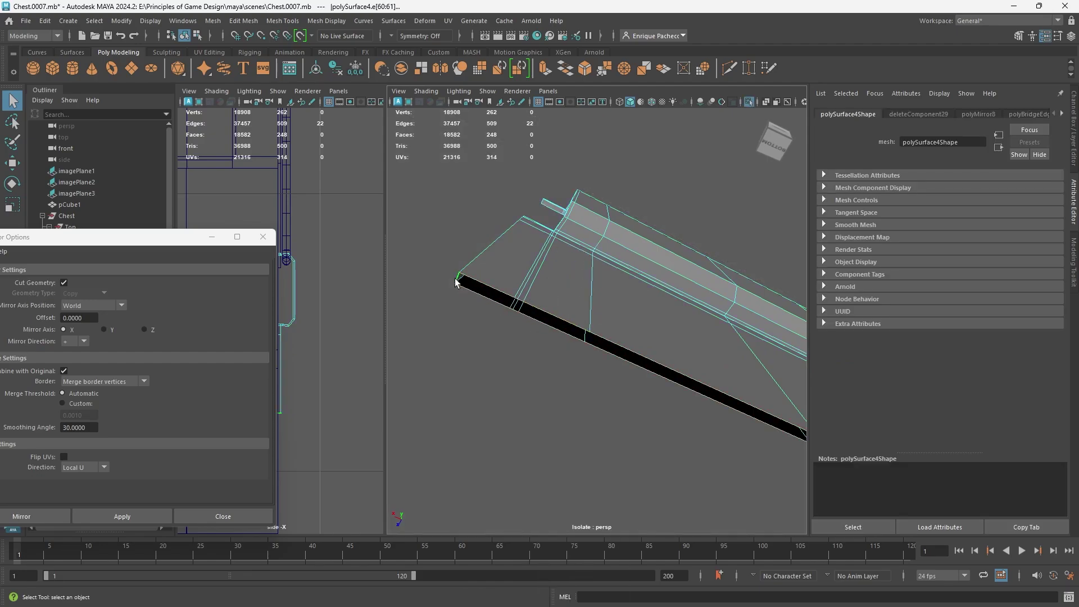
{"action": "middle_click_drag", "start_coordinate": [760, 398], "coordinate": [691, 346], "text": "alt"}
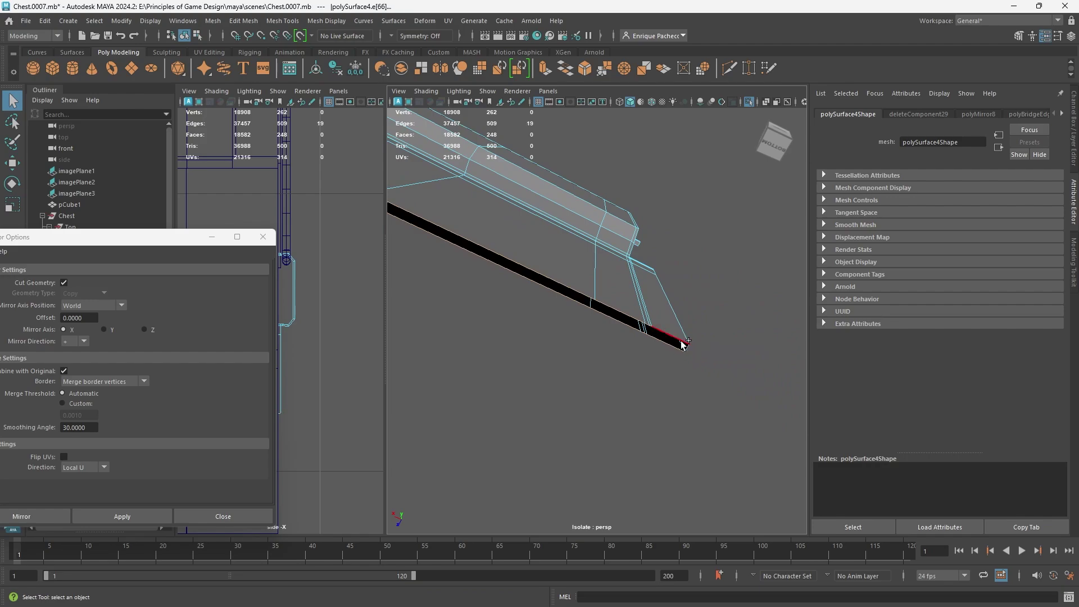
{"action": "left_click", "coordinate": [565, 69]}
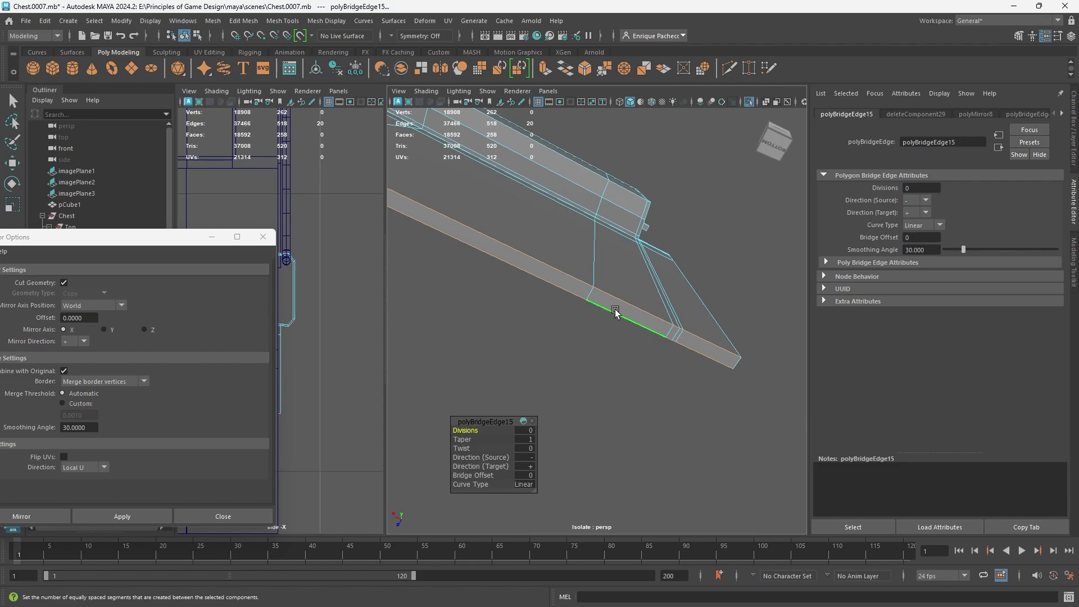
Step: Inspect the closed plate end and the bend of the bracket, including with smooth preview
{"action": "right_click_drag", "start_coordinate": [578, 303], "coordinate": [567, 286], "text": "alt"}
{"action": "left_click_drag", "start_coordinate": [567, 285], "coordinate": [588, 382], "text": "alt"}
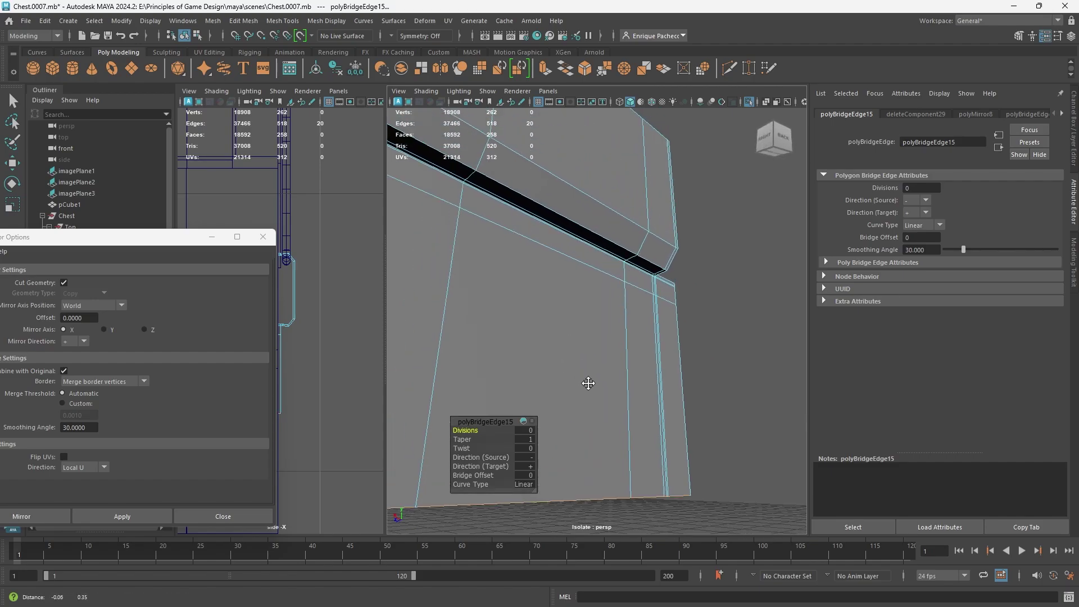
{"action": "right_click_drag", "start_coordinate": [588, 382], "coordinate": [580, 359], "text": "alt"}
{"action": "scroll", "coordinate": [580, 359], "scroll_direction": "down", "scroll_amount": 2}
{"action": "left_click_drag", "start_coordinate": [560, 349], "coordinate": [642, 178], "text": "alt"}
{"action": "key", "text": "3"}
{"action": "scroll", "coordinate": [595, 361], "scroll_direction": "down", "scroll_amount": 4}
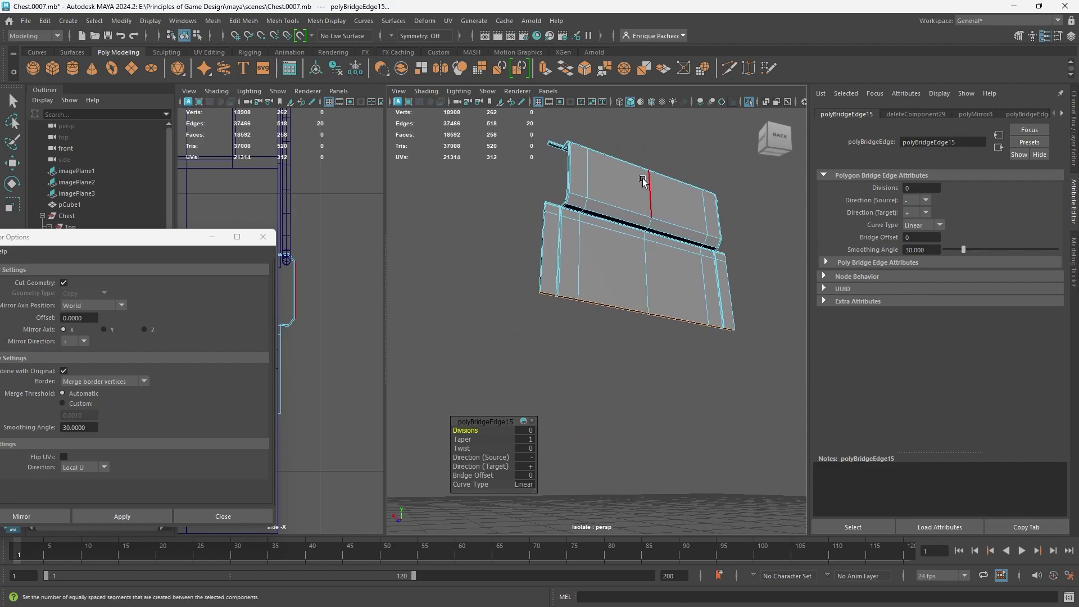
{"action": "scroll", "coordinate": [579, 241], "scroll_direction": "up", "scroll_amount": 5}
{"action": "middle_click_drag", "start_coordinate": [503, 270], "coordinate": [785, 386], "text": "alt"}
{"action": "key", "text": "f"}
Step: Bring the rest of the scene back into view and compare the bracket with the latch in the chest reference photo
{"action": "key", "text": "ctrl+1"}
{"action": "scroll", "coordinate": [516, 296], "scroll_direction": "down", "scroll_amount": 3}
{"action": "scroll", "coordinate": [516, 295], "scroll_direction": "up", "scroll_amount": 2}
{"action": "scroll", "coordinate": [544, 337], "scroll_direction": "down", "scroll_amount": 5}
{"action": "middle_click_drag", "start_coordinate": [462, 317], "coordinate": [534, 342], "text": "alt"}
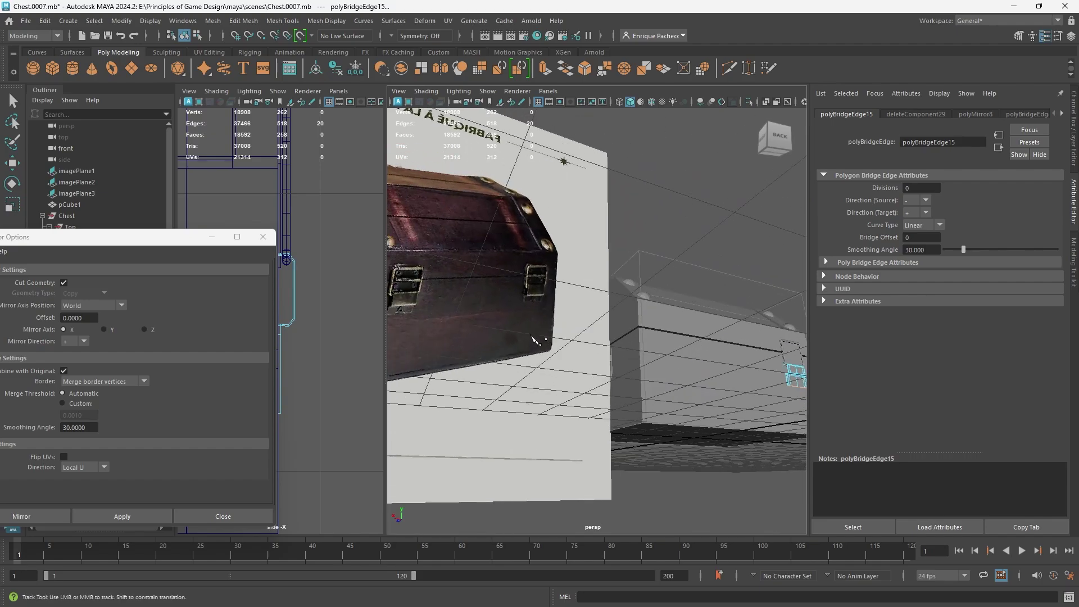
{"action": "scroll", "coordinate": [505, 306], "scroll_direction": "up", "scroll_amount": 5}
{"action": "middle_click_drag", "start_coordinate": [406, 272], "coordinate": [641, 277], "text": "alt"}
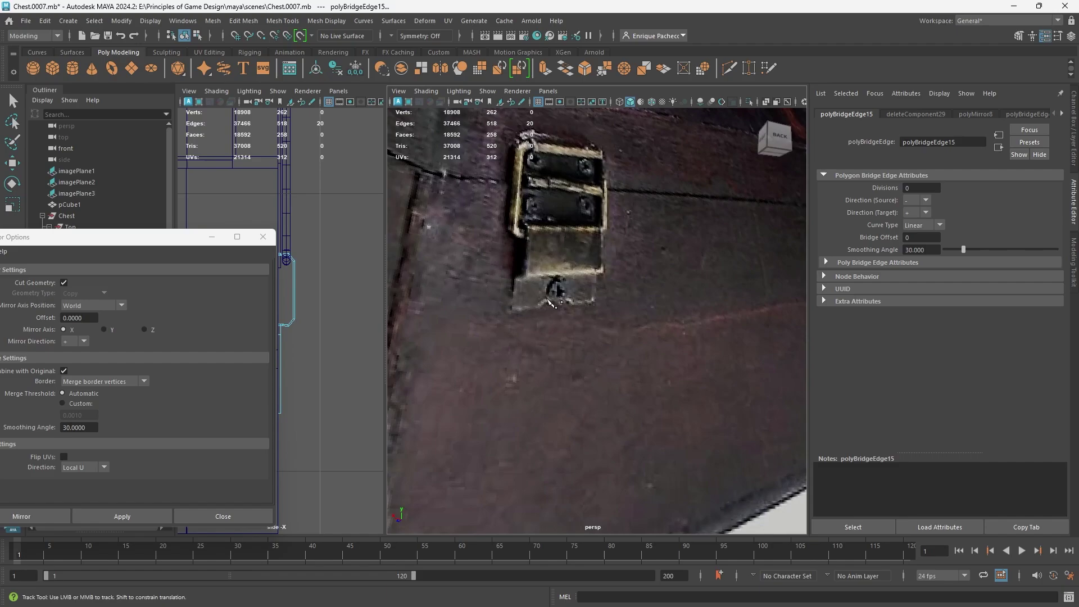
{"action": "scroll", "coordinate": [624, 313], "scroll_direction": "down", "scroll_amount": 5}
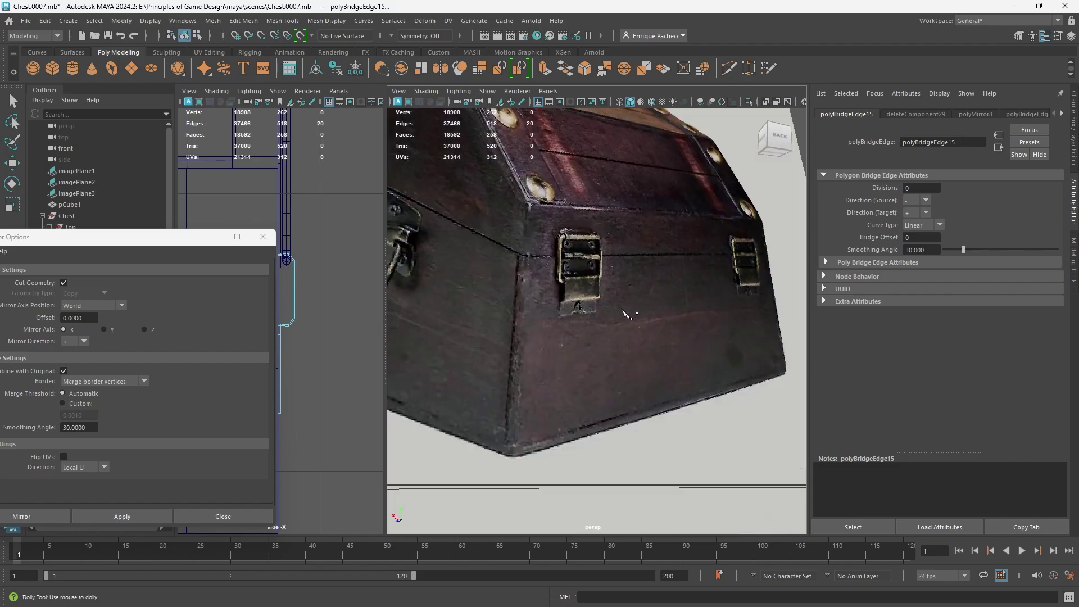
{"action": "scroll", "coordinate": [571, 326], "scroll_direction": "up", "scroll_amount": 8}
{"action": "middle_click_drag", "start_coordinate": [458, 305], "coordinate": [642, 362], "text": "alt"}
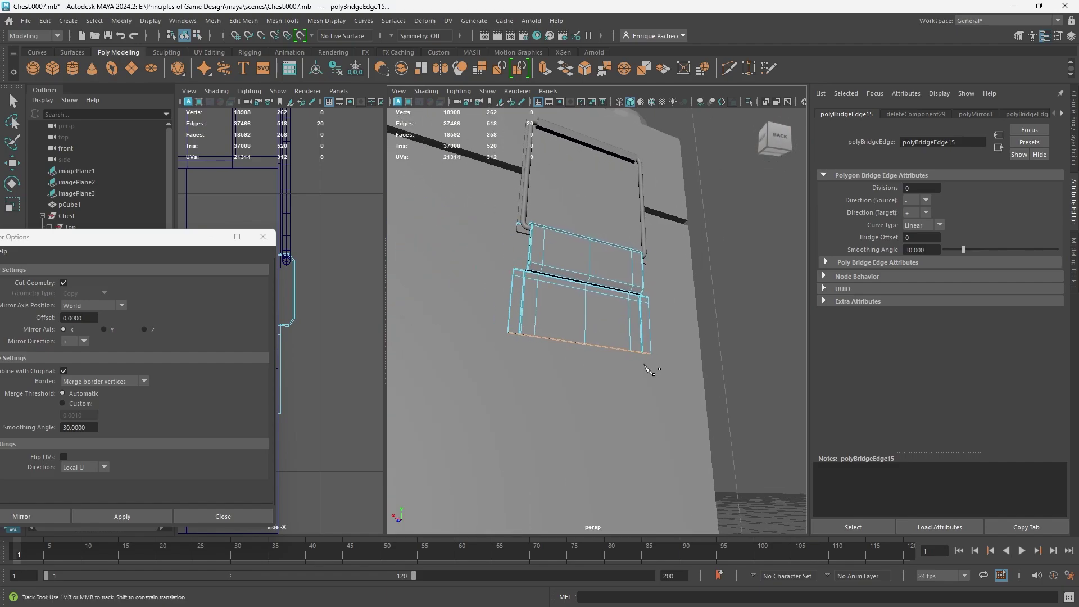
Step: Insert two vertical edge loops through the bracket, one on each side of its centre line
{"action": "scroll", "coordinate": [642, 362], "scroll_direction": "up", "scroll_amount": 3}
{"action": "middle_click_drag", "start_coordinate": [572, 356], "coordinate": [639, 343], "text": "alt"}
{"action": "left_click_drag", "start_coordinate": [641, 343], "coordinate": [595, 346], "text": "alt"}
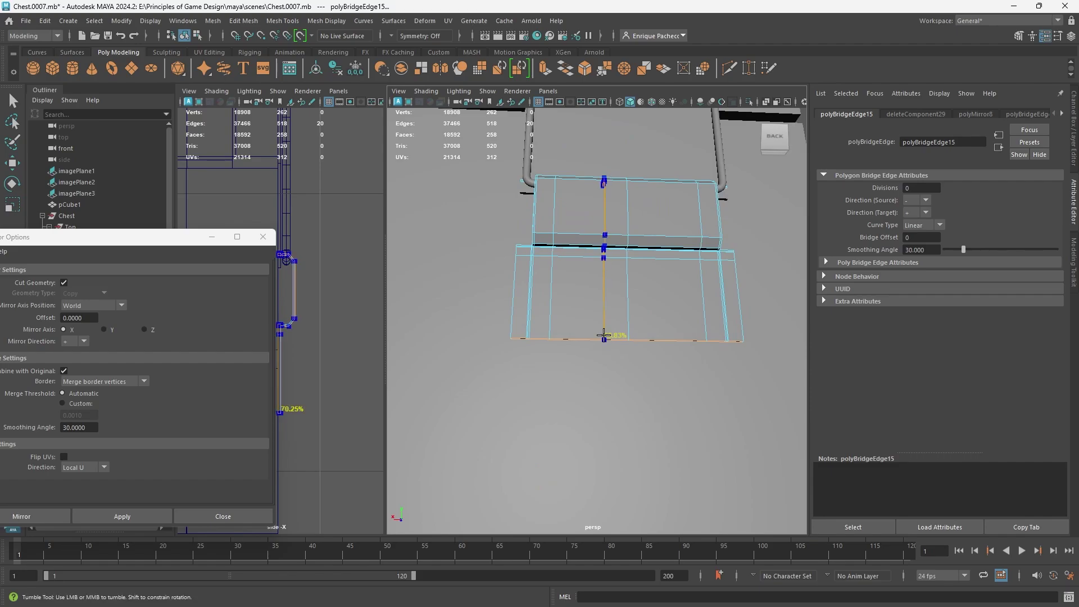
{"action": "left_click", "coordinate": [595, 332], "text": "ctrl"}
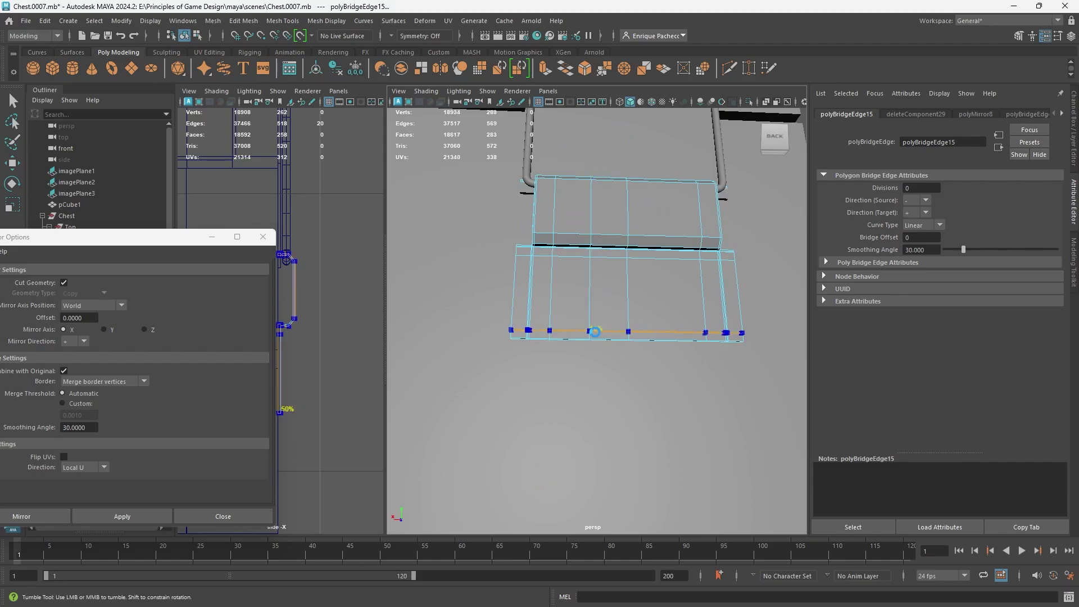
{"action": "left_click", "coordinate": [663, 336], "text": "ctrl"}
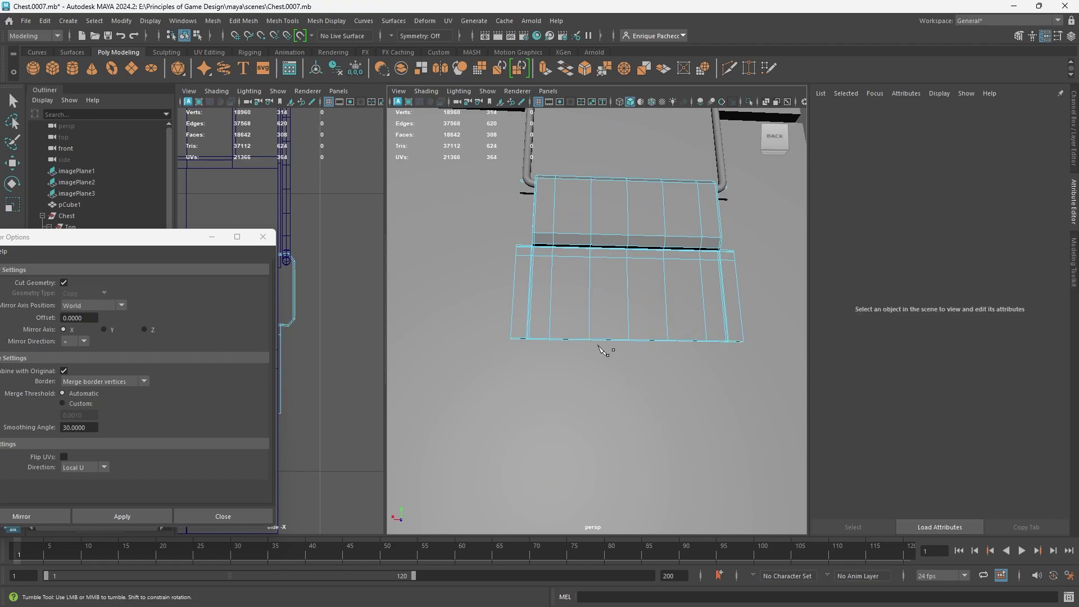
Step: Try to notch the plate's lower edge by raising its two centre end faces, checking the shape in smooth preview
{"action": "mouse_move", "coordinate": [598, 345]}
{"action": "left_mouse_down", "text": "alt"}
{"action": "mouse_move", "coordinate": [588, 363]}
{"action": "mouse_move", "coordinate": [606, 327]}
{"action": "left_mouse_up", "text": "alt"}
{"action": "scroll", "coordinate": [629, 291], "scroll_direction": "up", "scroll_amount": 3}
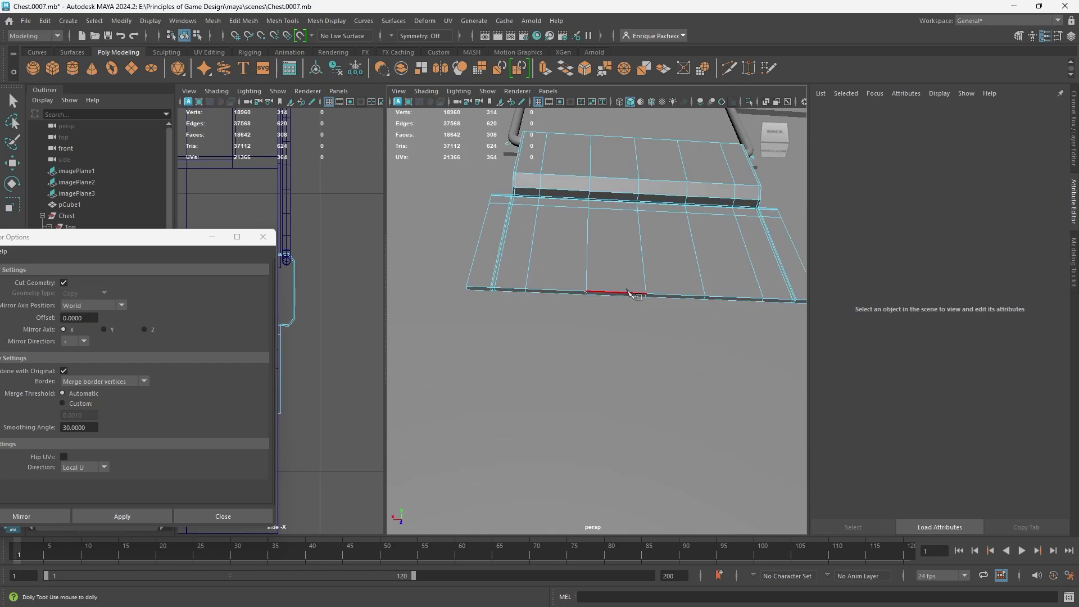
{"action": "right_click_drag", "start_coordinate": [630, 281], "coordinate": [627, 312]}
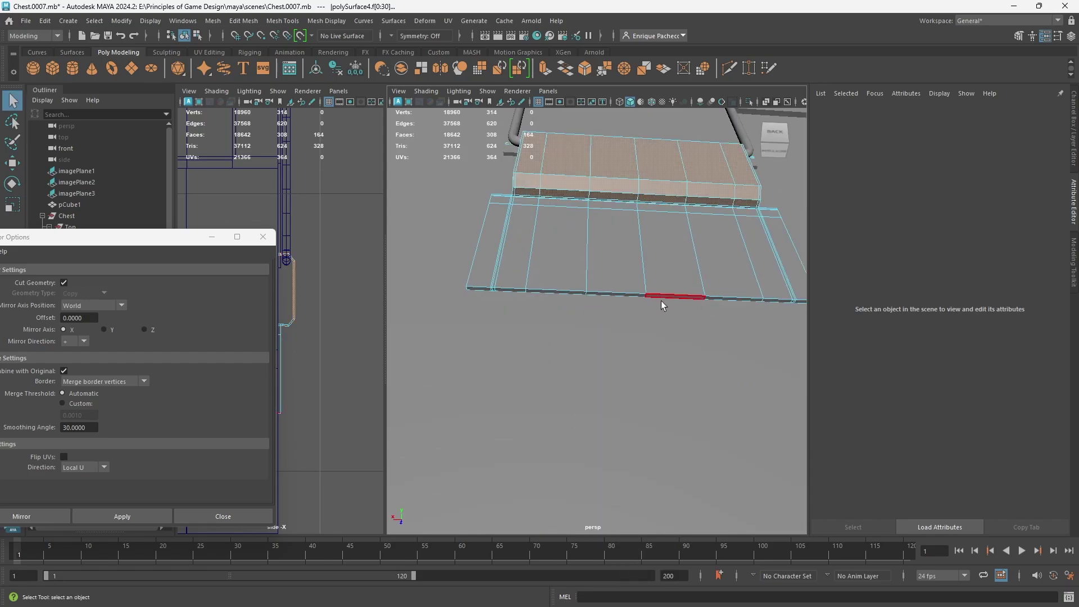
{"action": "left_click_drag", "start_coordinate": [635, 286], "coordinate": [656, 307]}
{"action": "left_click_drag", "start_coordinate": [655, 309], "coordinate": [635, 343], "text": "alt"}
{"action": "left_click", "coordinate": [648, 313], "text": "ctrl"}
{"action": "left_click", "coordinate": [605, 313], "text": "ctrl"}
{"action": "key", "text": "w"}
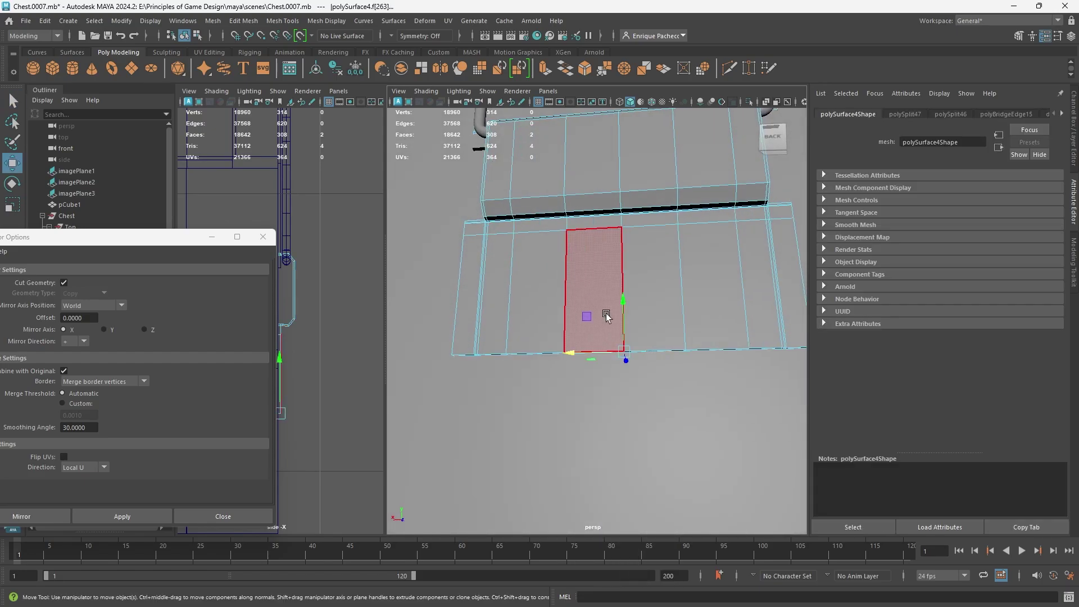
{"action": "key", "text": "3"}
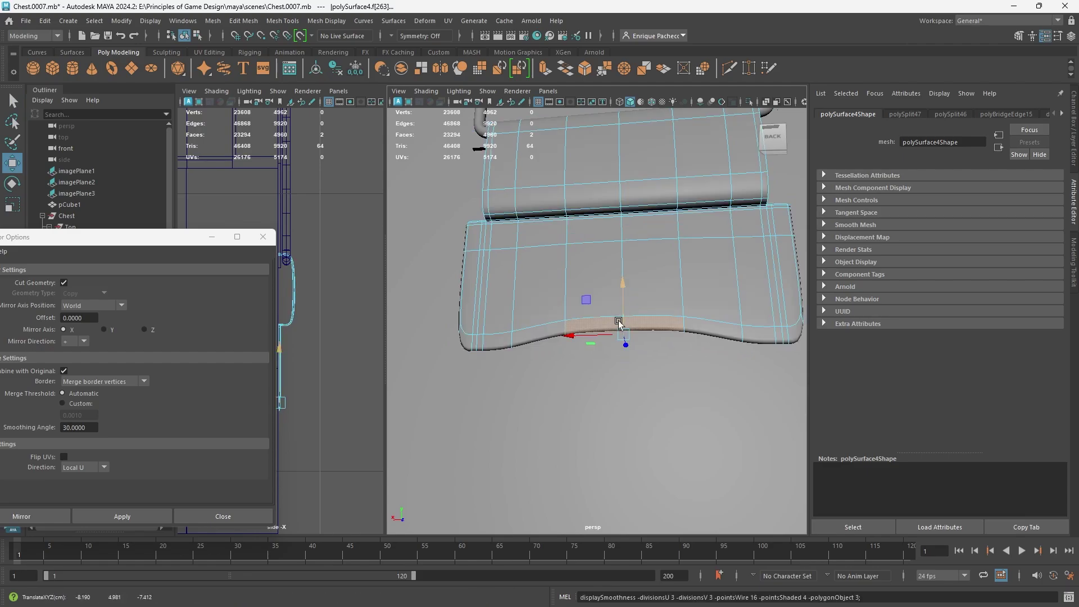
{"action": "left_click_drag", "start_coordinate": [621, 320], "coordinate": [614, 377], "text": "alt"}
{"action": "key", "text": "1"}
{"action": "key", "text": "ctrl+z"}
{"action": "key", "text": "ctrl+z"}
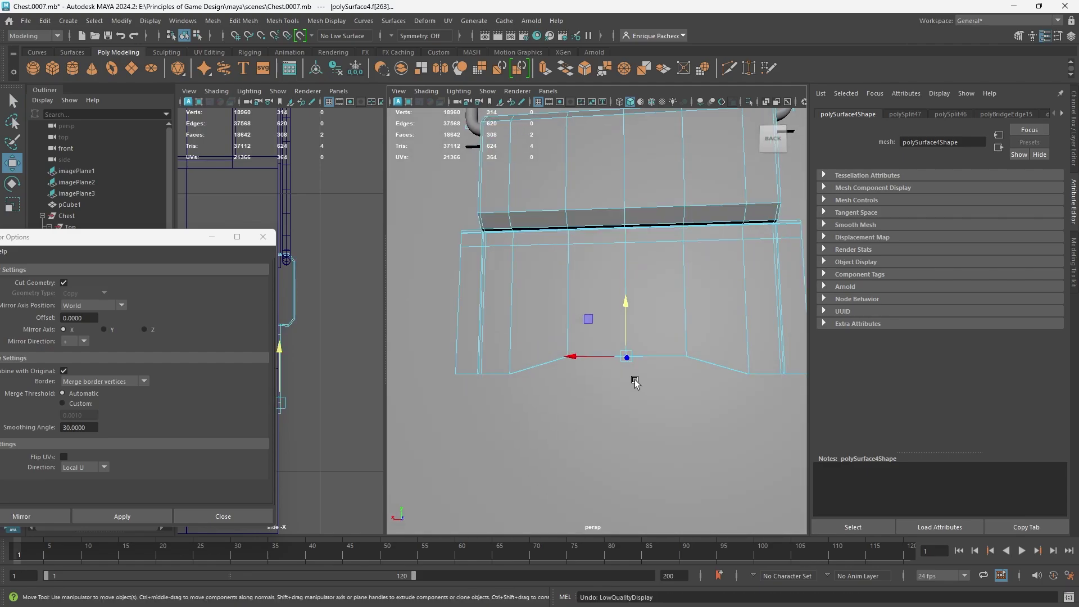
Step: Compare the notch in the plate's lower edge with the latch in the chest reference photo
{"action": "scroll", "coordinate": [566, 359], "scroll_direction": "down", "scroll_amount": 10}
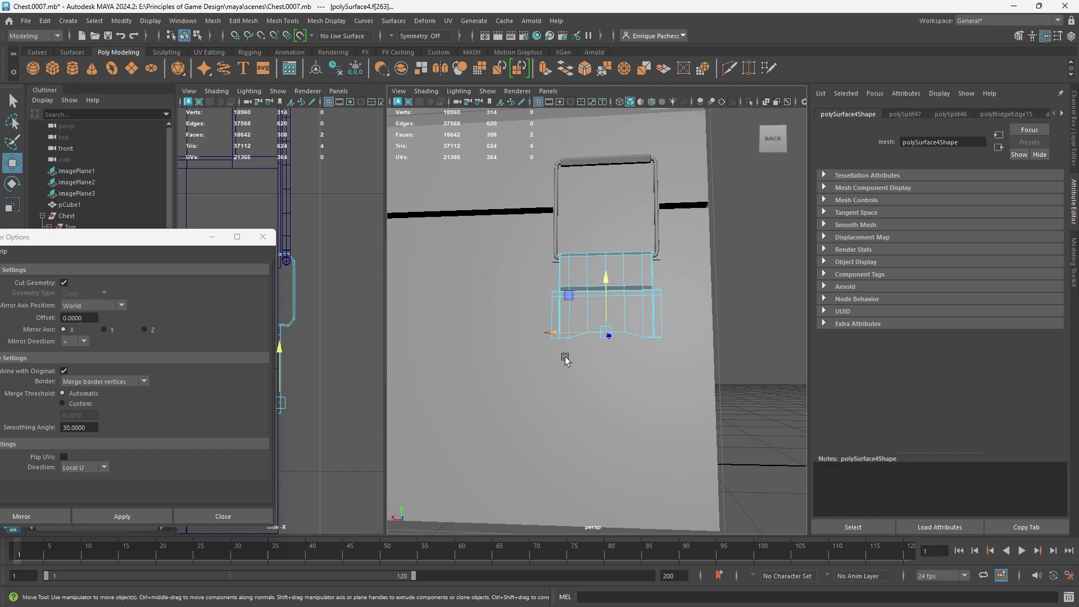
{"action": "middle_click_drag", "start_coordinate": [494, 345], "coordinate": [513, 369], "text": "alt"}
{"action": "scroll", "coordinate": [578, 374], "scroll_direction": "up", "scroll_amount": 7}
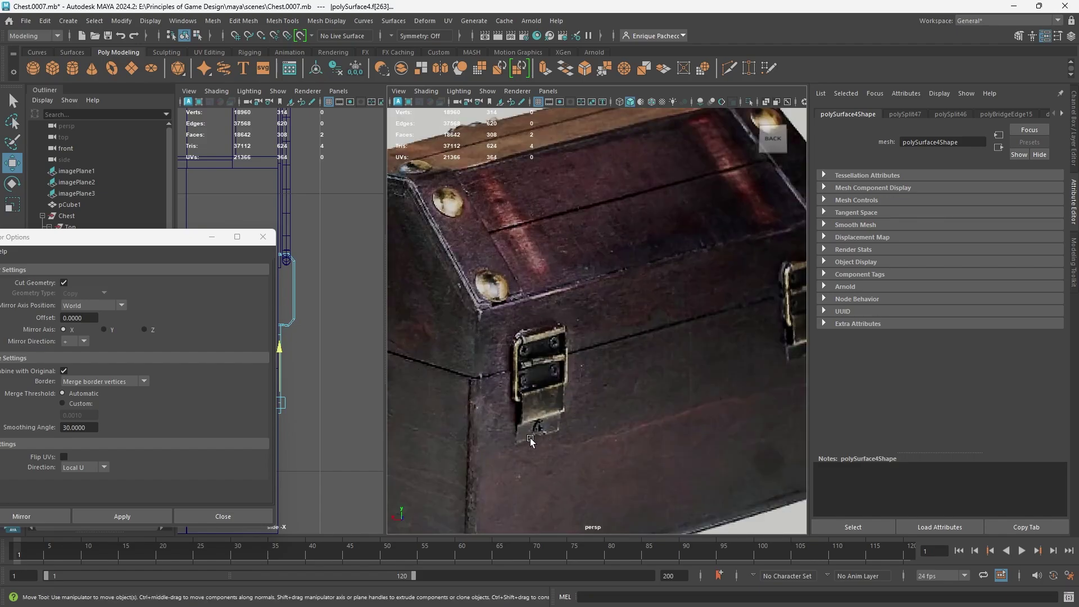
{"action": "middle_click_drag", "start_coordinate": [709, 389], "coordinate": [450, 321], "text": "alt"}
{"action": "middle_click_drag", "start_coordinate": [674, 337], "coordinate": [466, 315], "text": "alt"}
{"action": "right_click_drag", "start_coordinate": [465, 315], "coordinate": [636, 315], "text": "alt"}
{"action": "middle_click_drag", "start_coordinate": [664, 309], "coordinate": [602, 350]}
Step: Insert two more vertical edge loops with Multi-Cut, just inside the loops flanking the bracket's centre line
{"action": "left_click", "coordinate": [727, 73]}
{"action": "scroll", "coordinate": [653, 294], "scroll_direction": "up", "scroll_amount": 3}
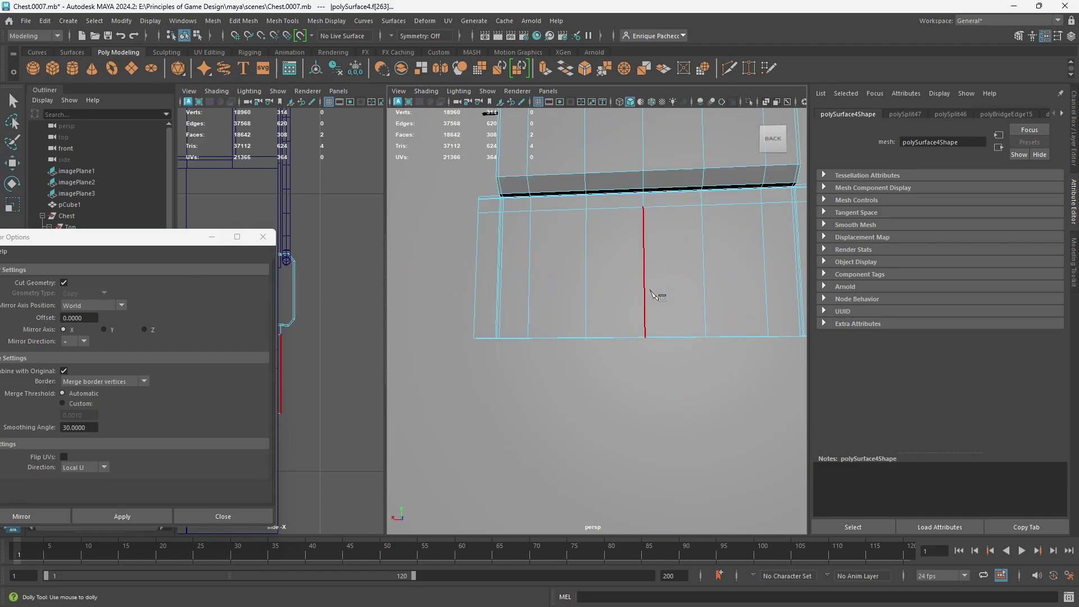
{"action": "left_click", "coordinate": [590, 207], "text": "ctrl"}
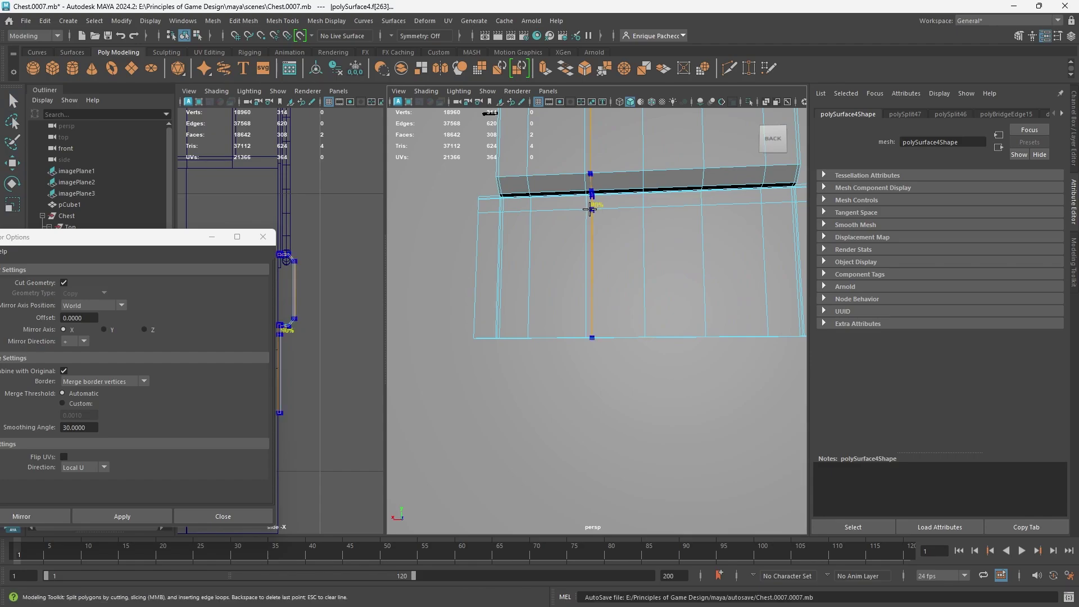
{"action": "left_click", "coordinate": [699, 202], "text": "ctrl"}
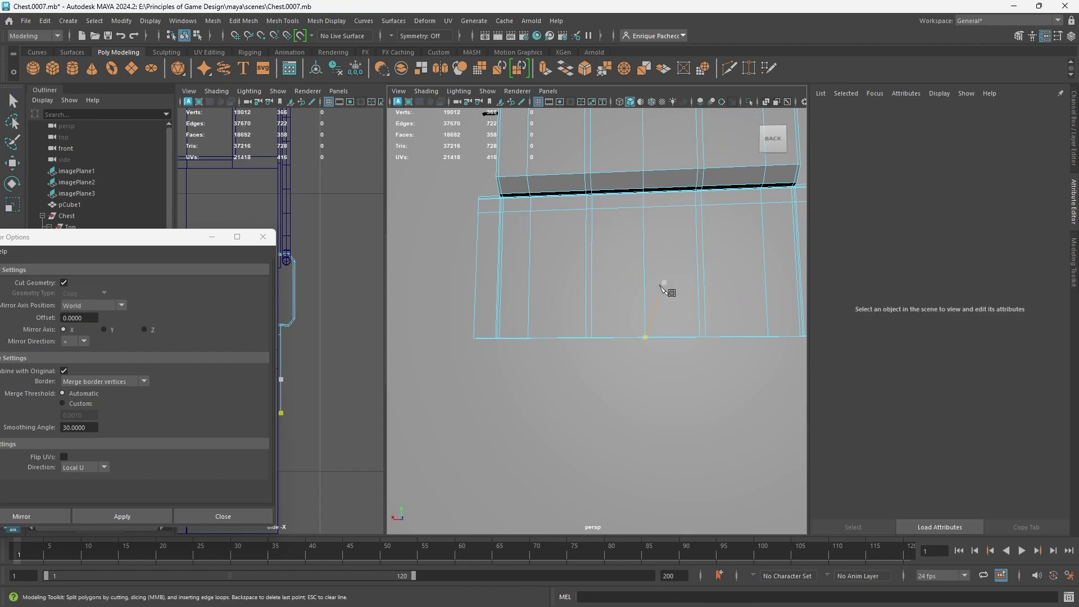
Step: Raise the two centre faces on the plate's lower end to form a steep-sided notch
{"action": "left_click_drag", "start_coordinate": [669, 291], "coordinate": [664, 280], "text": "alt"}
{"action": "right_click_drag", "start_coordinate": [665, 280], "coordinate": [661, 309]}
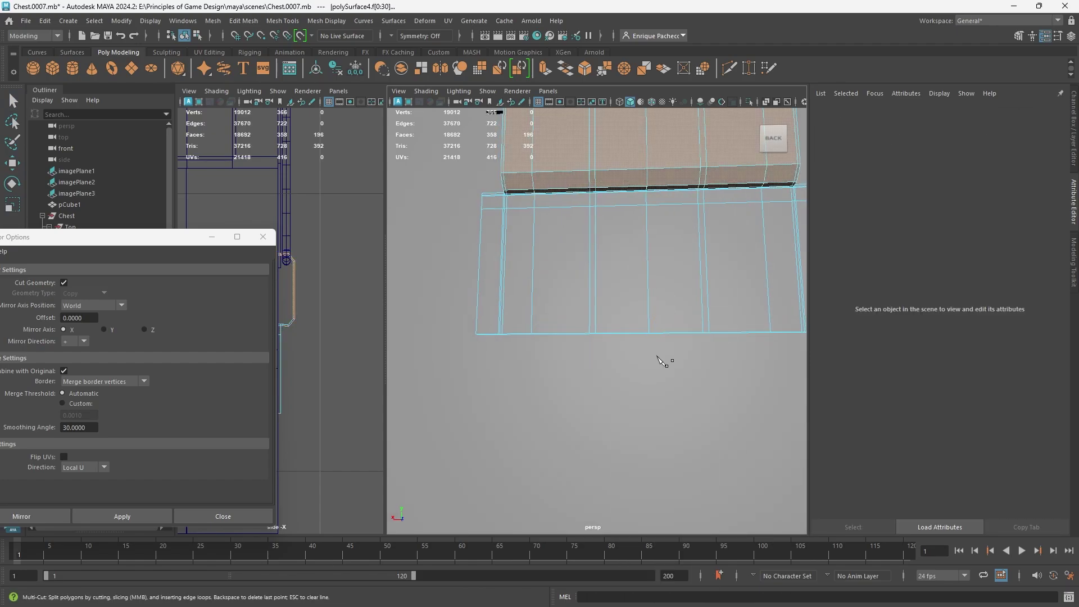
{"action": "key", "text": "q"}
{"action": "left_click", "coordinate": [658, 328]}
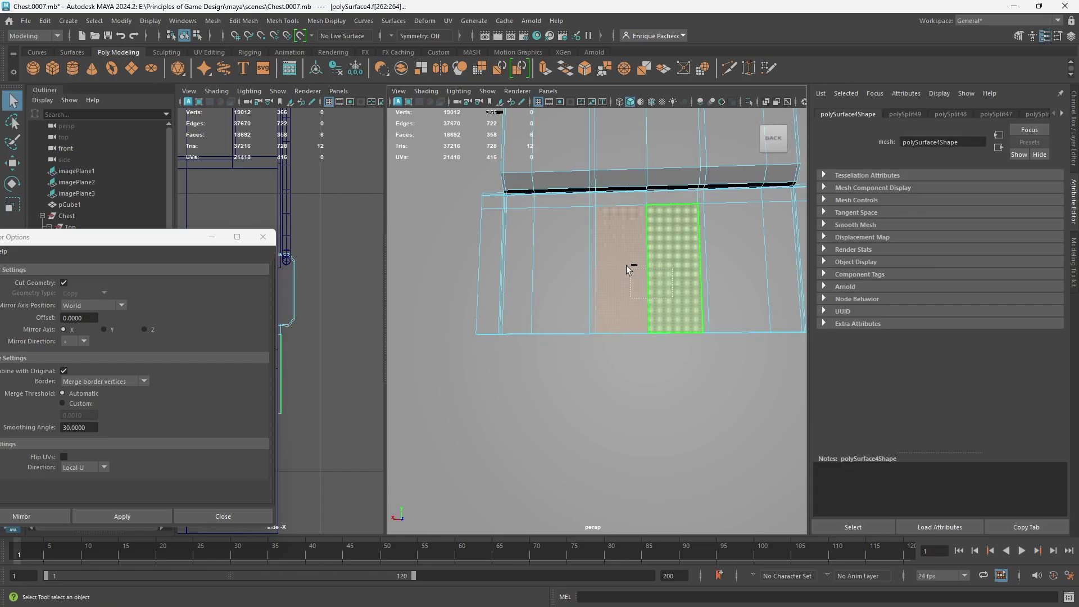
{"action": "key", "text": "w"}
{"action": "left_click_drag", "start_coordinate": [626, 265], "coordinate": [663, 348], "text": "ctrl"}
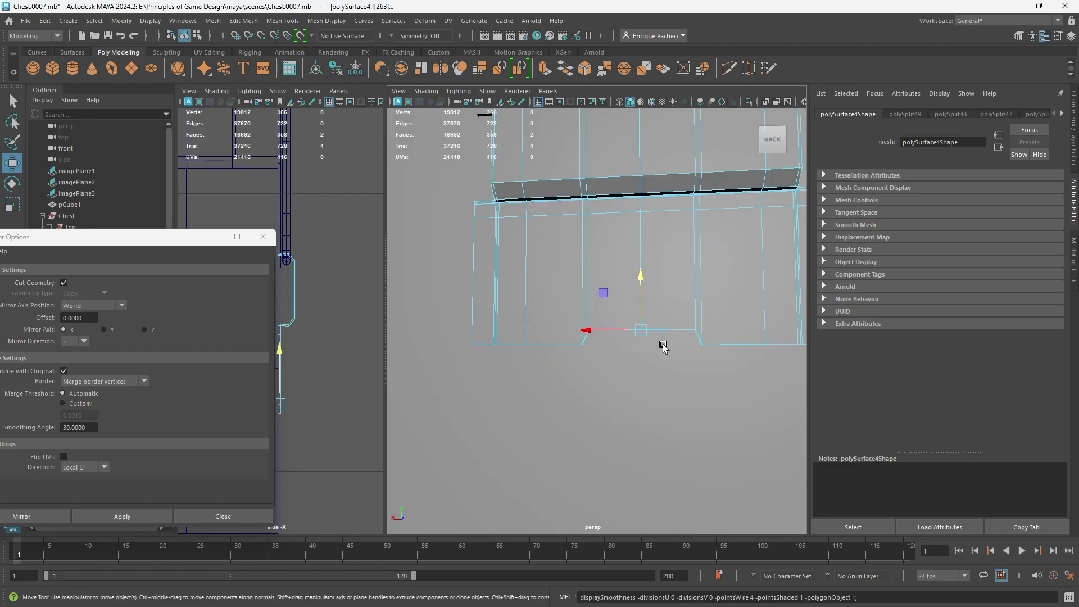
Step: Insert a supporting edge loop just above the plate's notched lower edge and check it in smooth preview
{"action": "left_click", "coordinate": [729, 68]}
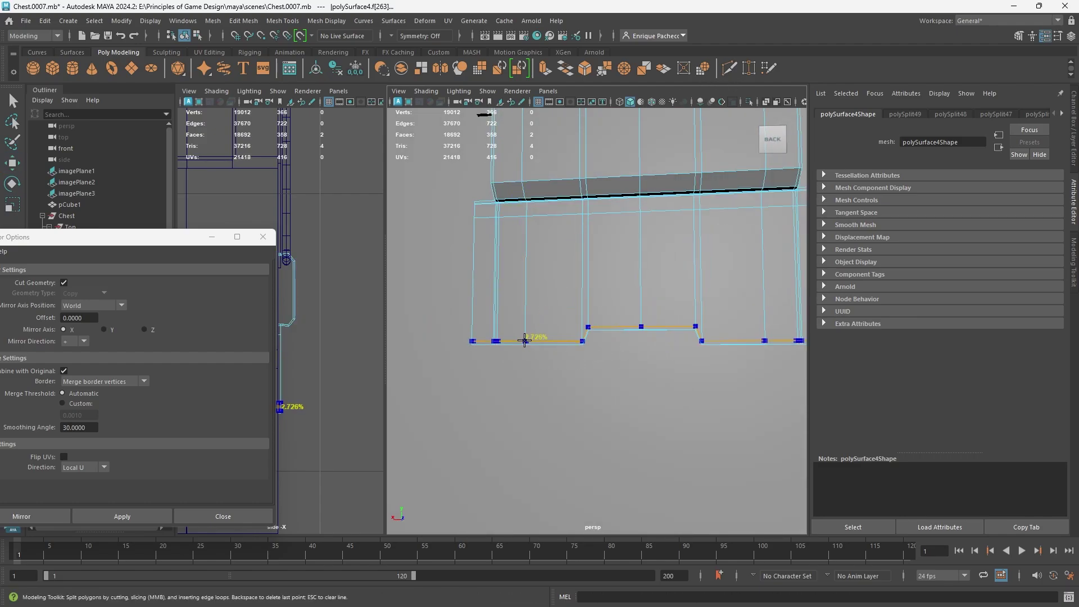
{"action": "left_click", "coordinate": [525, 341], "text": "ctrl"}
{"action": "key", "text": "3"}
{"action": "scroll", "coordinate": [603, 384], "scroll_direction": "down", "scroll_amount": 3}
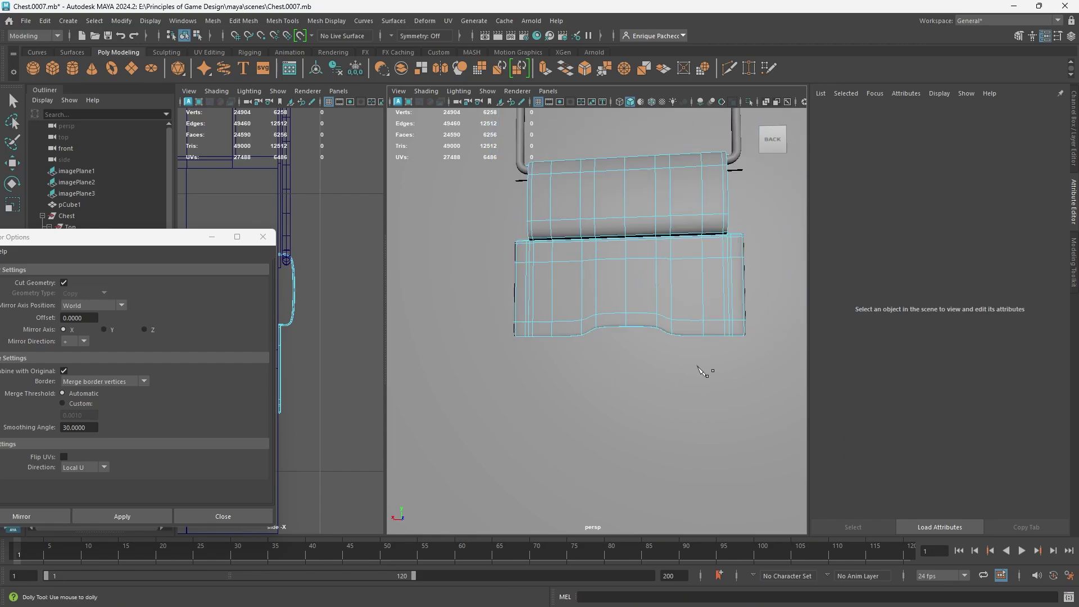
{"action": "left_click_drag", "start_coordinate": [700, 367], "coordinate": [768, 375], "text": "alt"}
{"action": "key", "text": "1"}
{"action": "scroll", "coordinate": [559, 332], "scroll_direction": "up", "scroll_amount": 3}
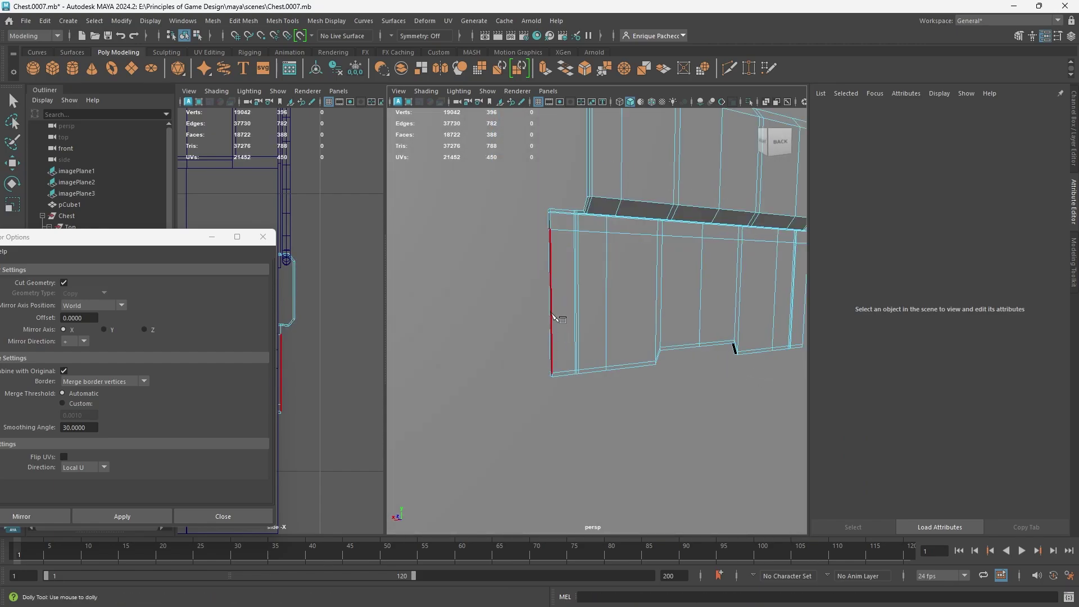
Step: Insert a vertical supporting edge loop close to each outer side edge of the plate
{"action": "left_click_drag", "start_coordinate": [559, 316], "coordinate": [508, 306], "text": "alt"}
{"action": "left_click", "coordinate": [491, 270], "text": "ctrl"}
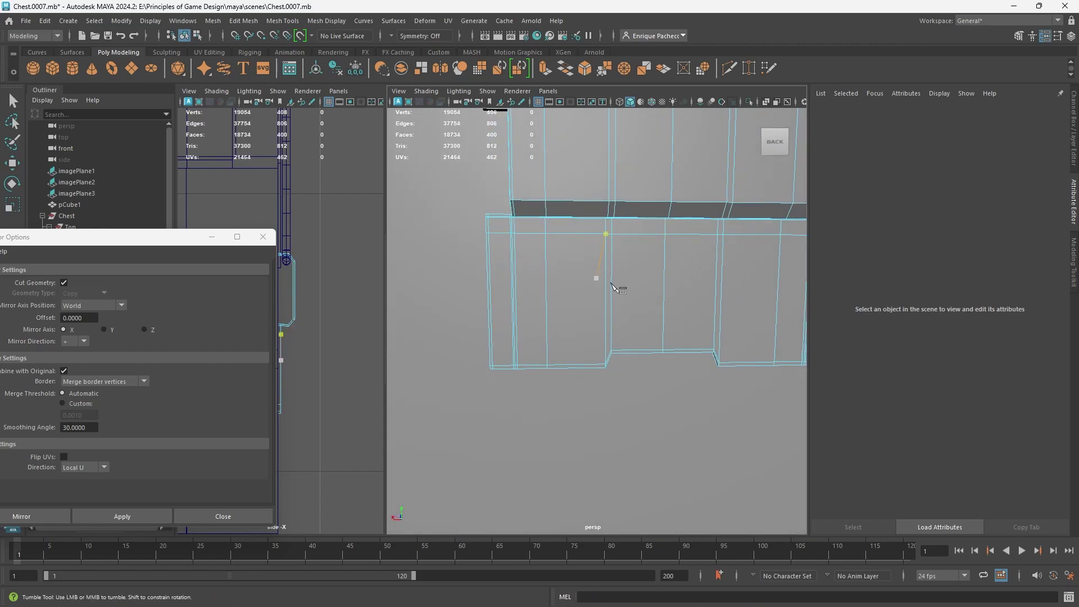
{"action": "middle_click_drag", "start_coordinate": [619, 289], "coordinate": [464, 296], "text": "alt"}
{"action": "left_click", "coordinate": [556, 236], "text": "ctrl"}
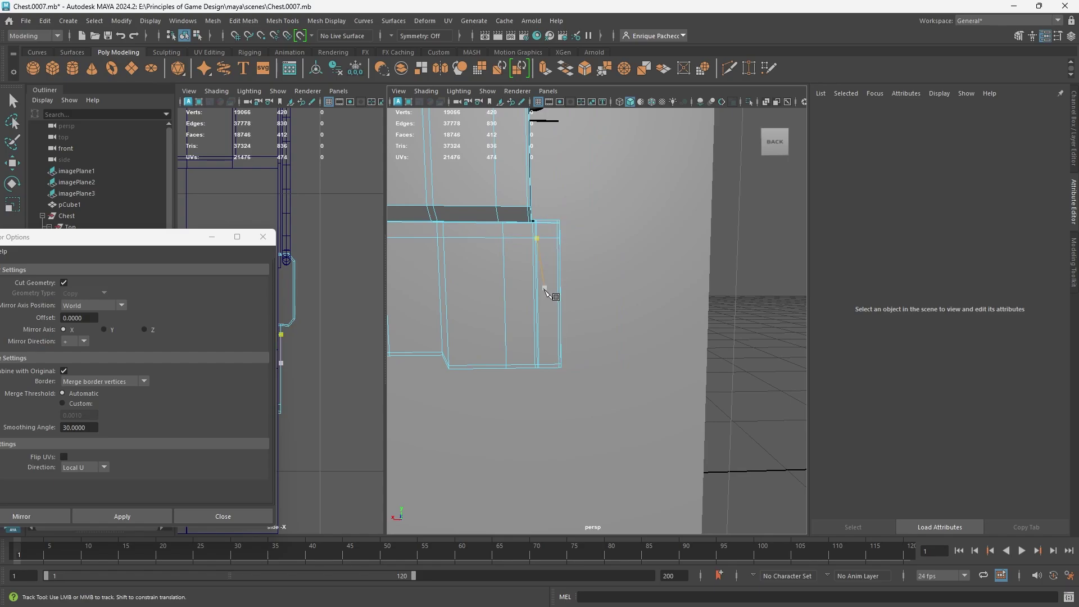
Step: Review the notched bracket on the chest and compare it with the latch in the reference photo
{"action": "scroll", "coordinate": [540, 300], "scroll_direction": "down", "scroll_amount": 3}
{"action": "middle_click_drag", "start_coordinate": [551, 318], "coordinate": [646, 310], "text": "alt"}
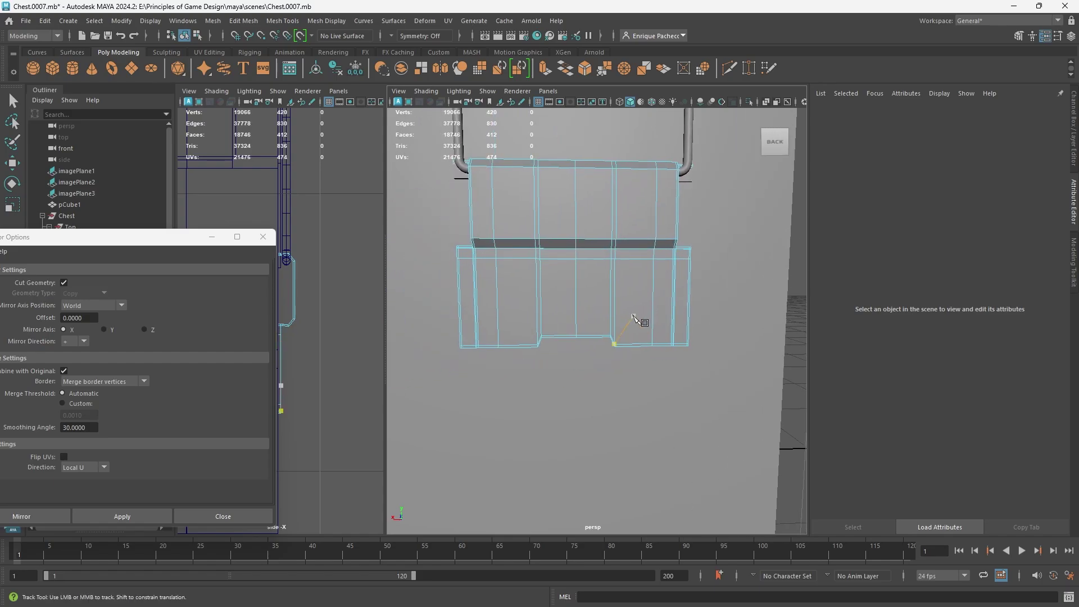
{"action": "scroll", "coordinate": [632, 316], "scroll_direction": "down", "scroll_amount": 3}
{"action": "middle_click_drag", "start_coordinate": [510, 308], "coordinate": [609, 316], "text": "alt"}
{"action": "scroll", "coordinate": [609, 316], "scroll_direction": "down", "scroll_amount": 5}
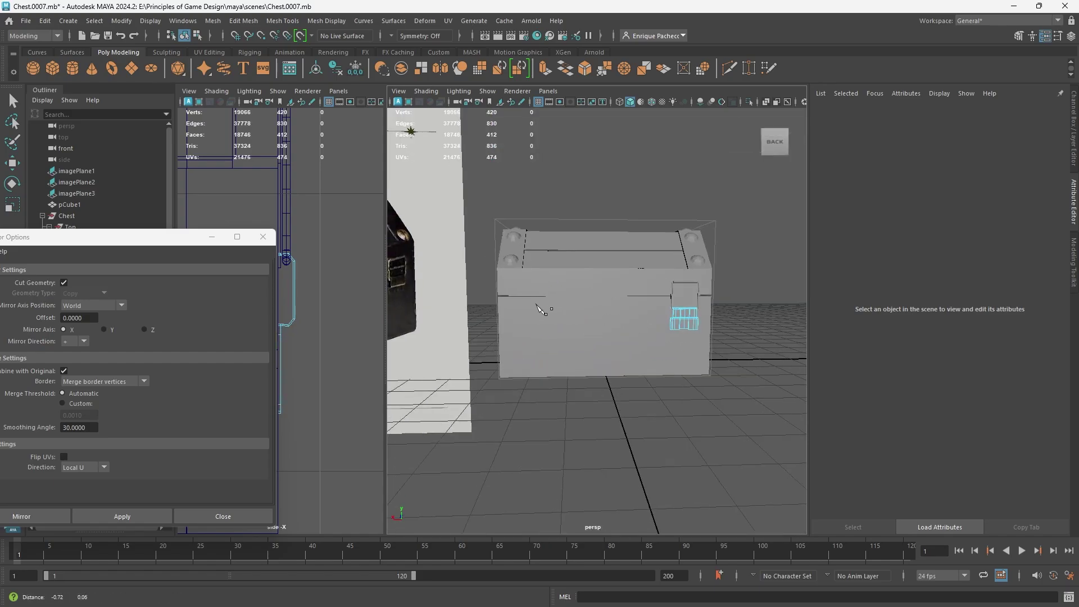
{"action": "middle_click_drag", "start_coordinate": [543, 306], "coordinate": [566, 296], "text": "alt"}
{"action": "scroll", "coordinate": [567, 296], "scroll_direction": "up", "scroll_amount": 4}
{"action": "scroll", "coordinate": [572, 301], "scroll_direction": "up", "scroll_amount": 3}
{"action": "middle_click_drag", "start_coordinate": [446, 272], "coordinate": [447, 267], "text": "alt"}
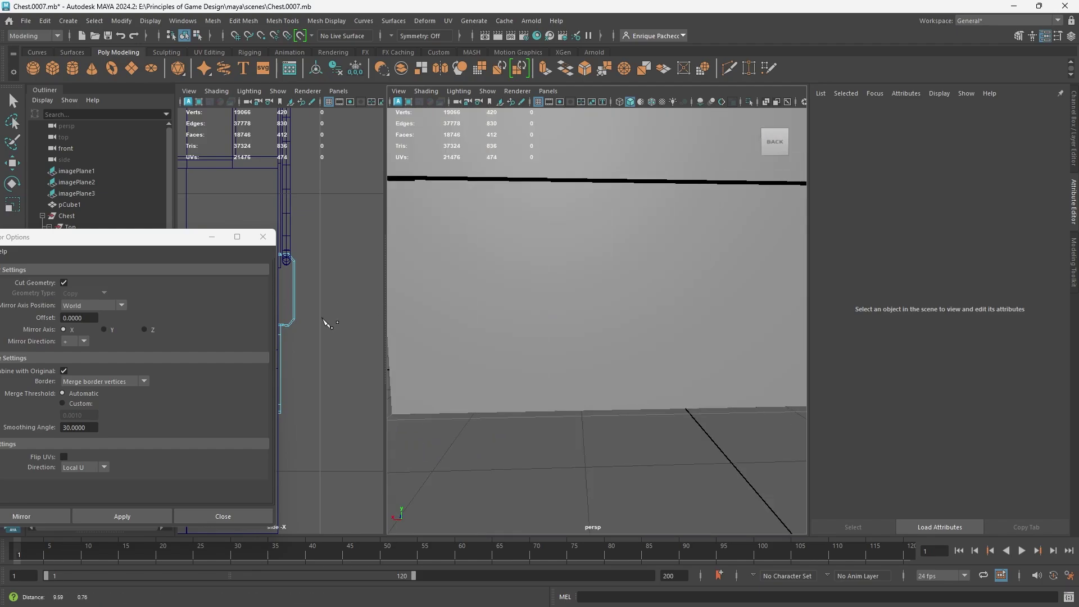
{"action": "scroll", "coordinate": [536, 274], "scroll_direction": "up", "scroll_amount": 2}
{"action": "middle_click_drag", "start_coordinate": [510, 260], "coordinate": [591, 287], "text": "alt"}
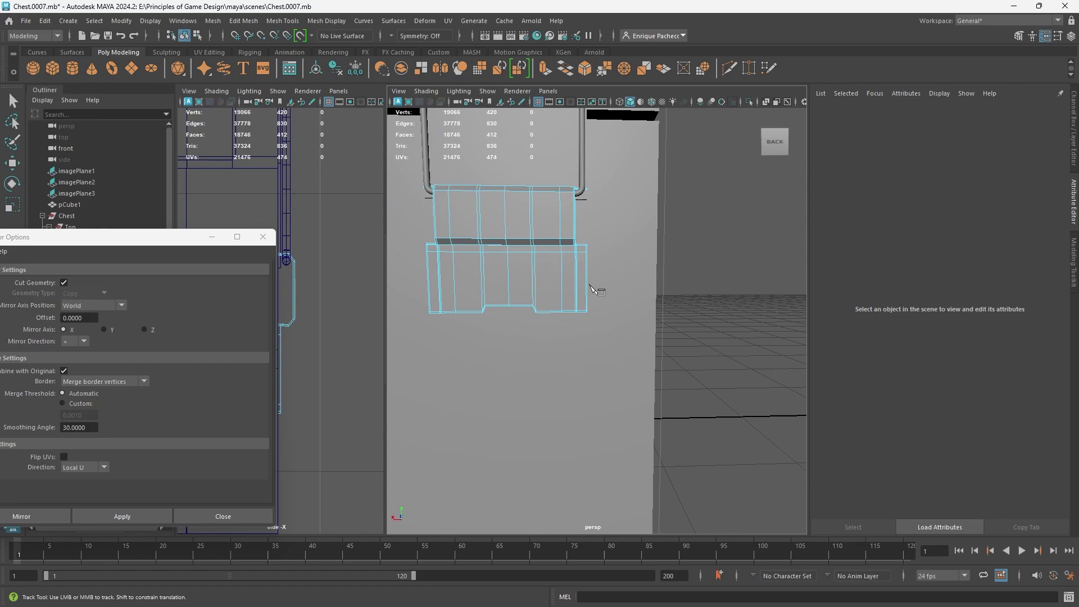
Step: Delete the narrow outer face strips along both sides of the notched lower plate
{"action": "key", "text": "w"}
{"action": "right_click_drag", "start_coordinate": [578, 259], "coordinate": [581, 304]}
{"action": "left_click_drag", "start_coordinate": [584, 234], "coordinate": [585, 233]}
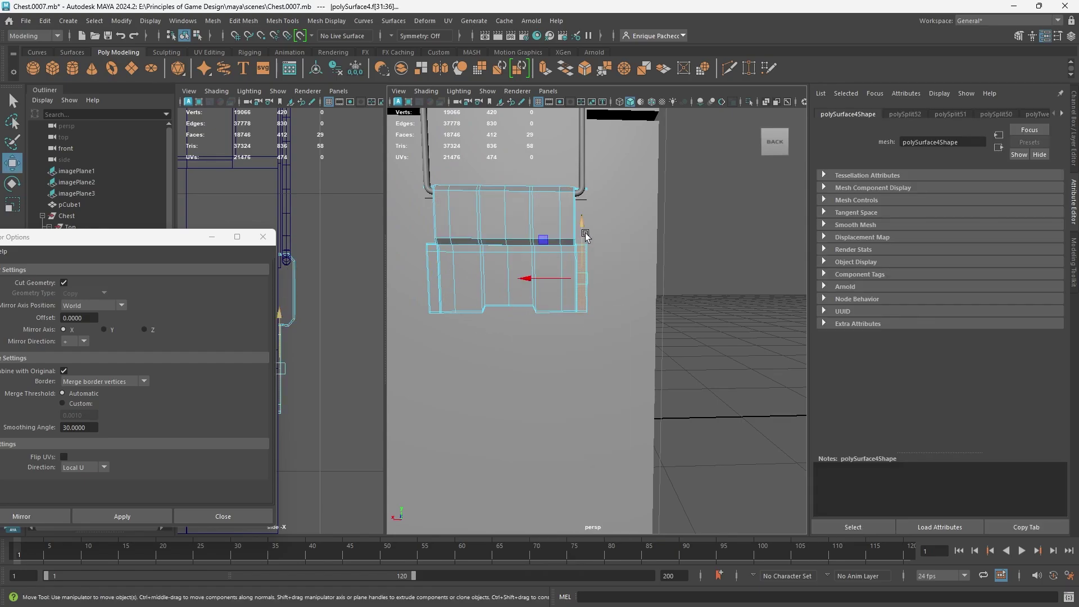
{"action": "key", "text": "Delete"}
{"action": "left_click_drag", "start_coordinate": [429, 319], "coordinate": [419, 212]}
{"action": "key", "text": "Delete"}
{"action": "left_click", "coordinate": [428, 306]}
{"action": "key", "text": "Delete"}
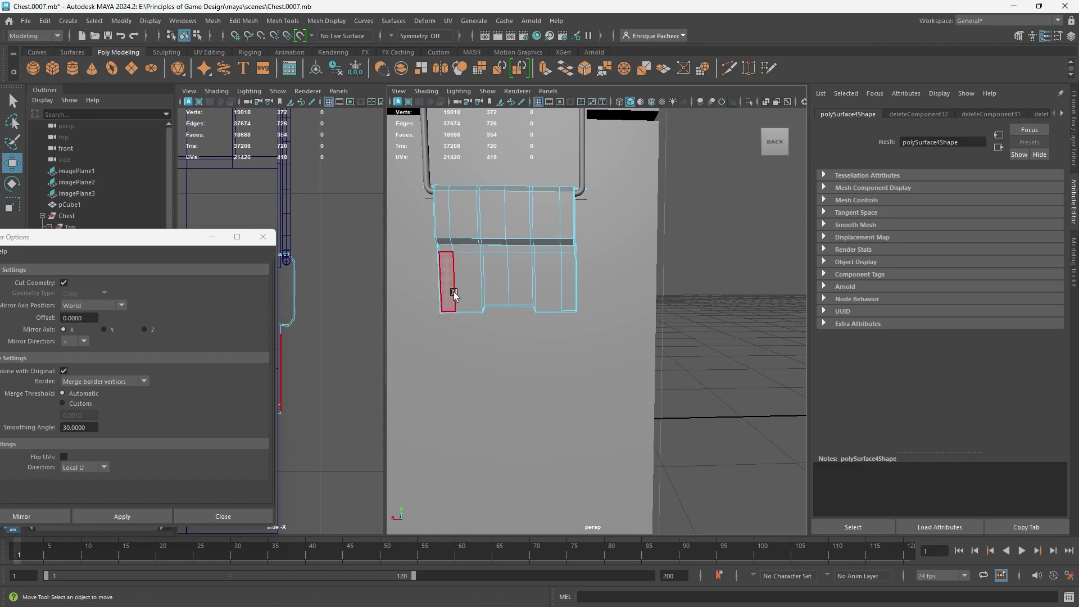
Step: Isolate the bracket and bridge the open border edges along one side of the lower plate, leaving out its end edges
{"action": "left_click_drag", "start_coordinate": [455, 287], "coordinate": [578, 279], "text": "alt"}
{"action": "scroll", "coordinate": [577, 279], "scroll_direction": "up", "scroll_amount": 3}
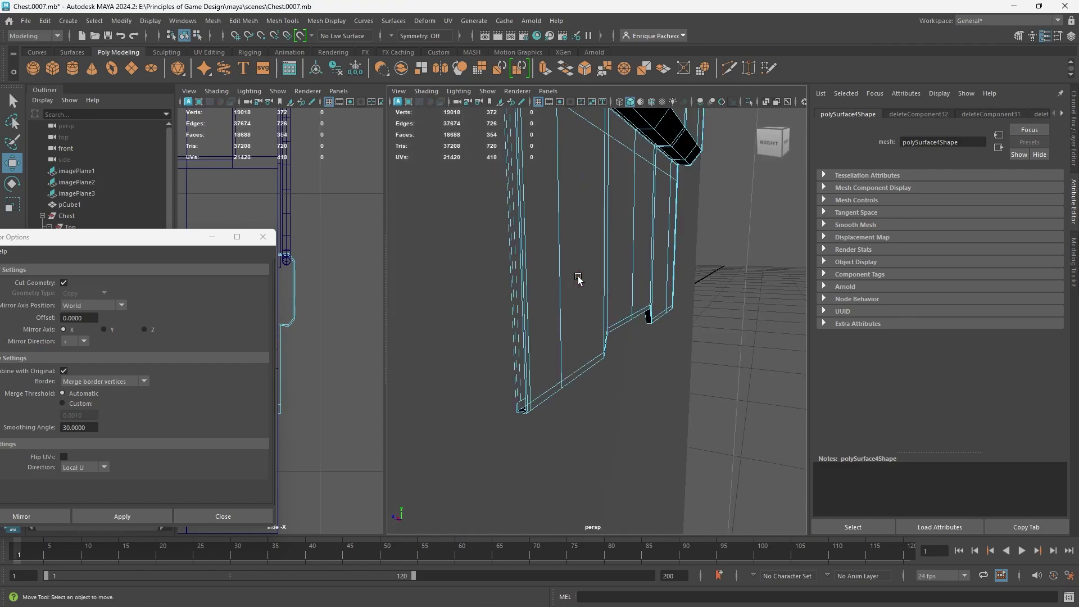
{"action": "right_click_drag", "start_coordinate": [544, 229], "coordinate": [527, 220]}
{"action": "middle_click_drag", "start_coordinate": [528, 220], "coordinate": [530, 260], "text": "alt"}
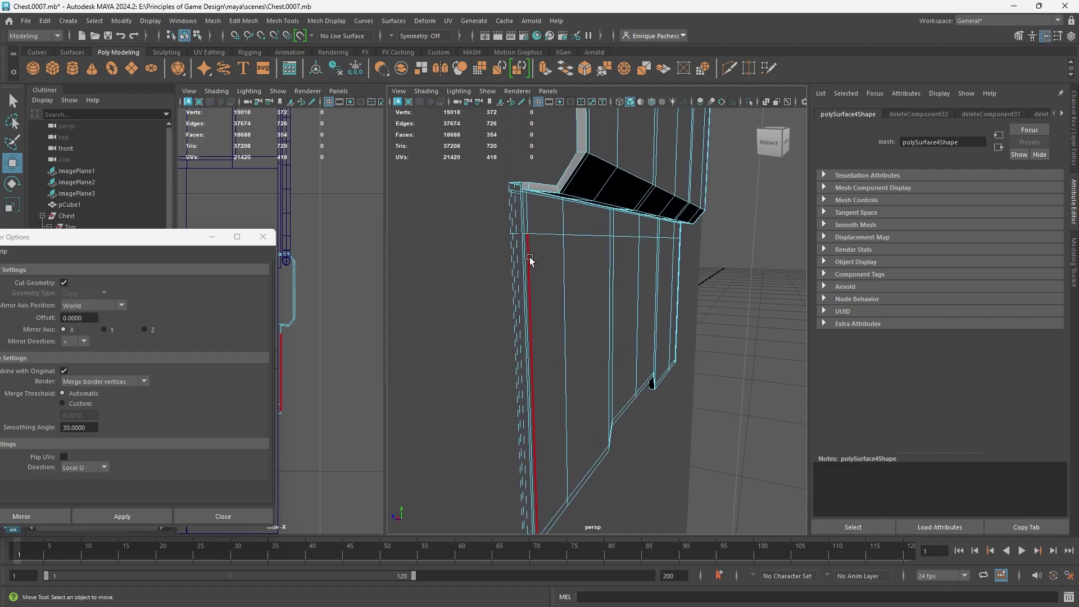
{"action": "double_click", "coordinate": [521, 221]}
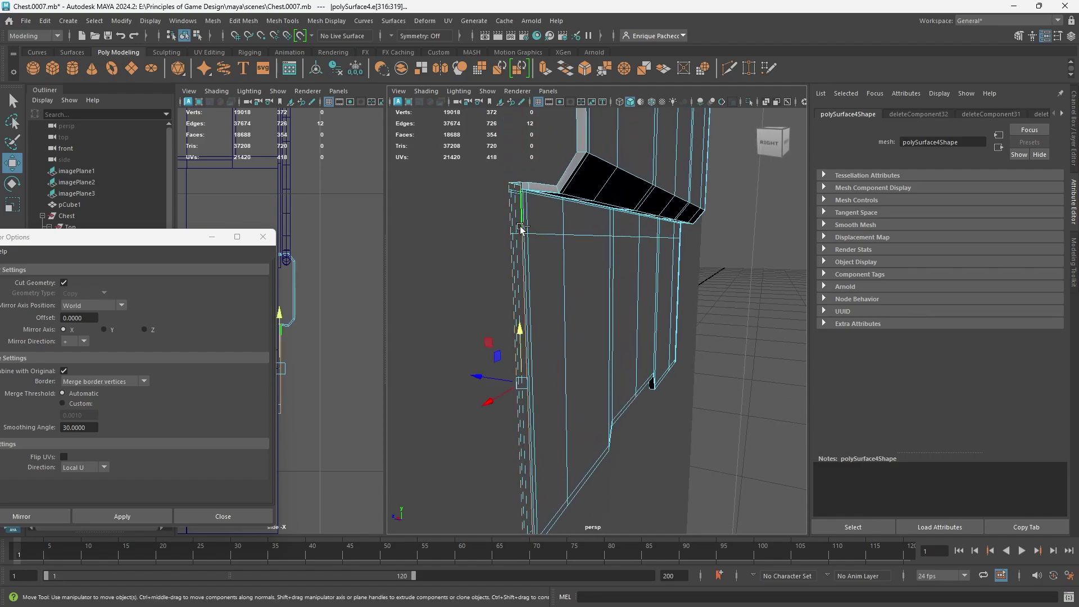
{"action": "key", "text": "ctrl+1"}
{"action": "key", "text": "ctrl+1"}
{"action": "key", "text": "F8"}
{"action": "key", "text": "ctrl+1"}
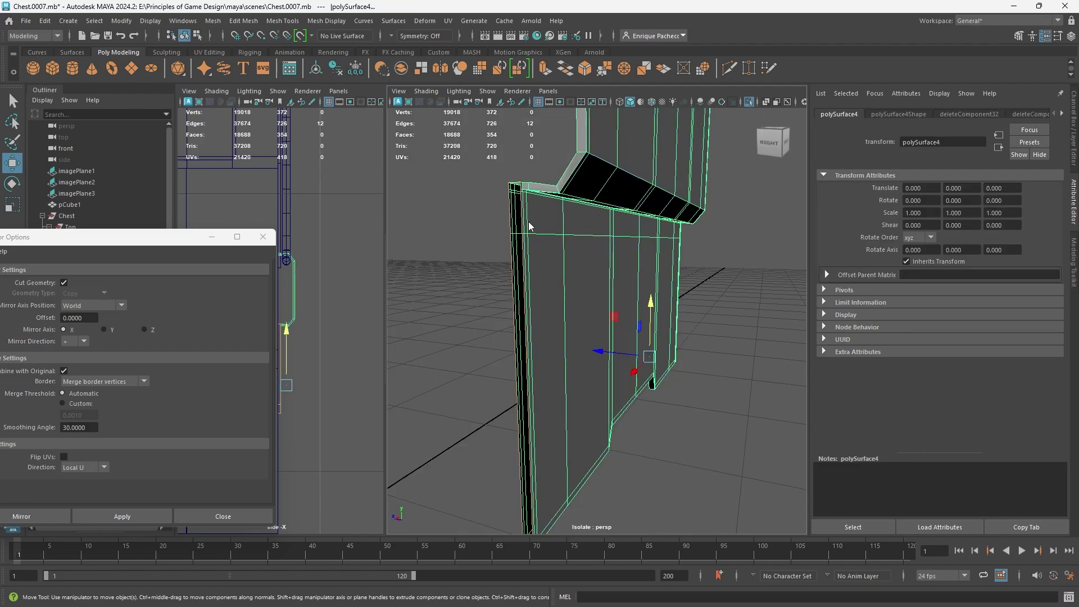
{"action": "key", "text": "F8"}
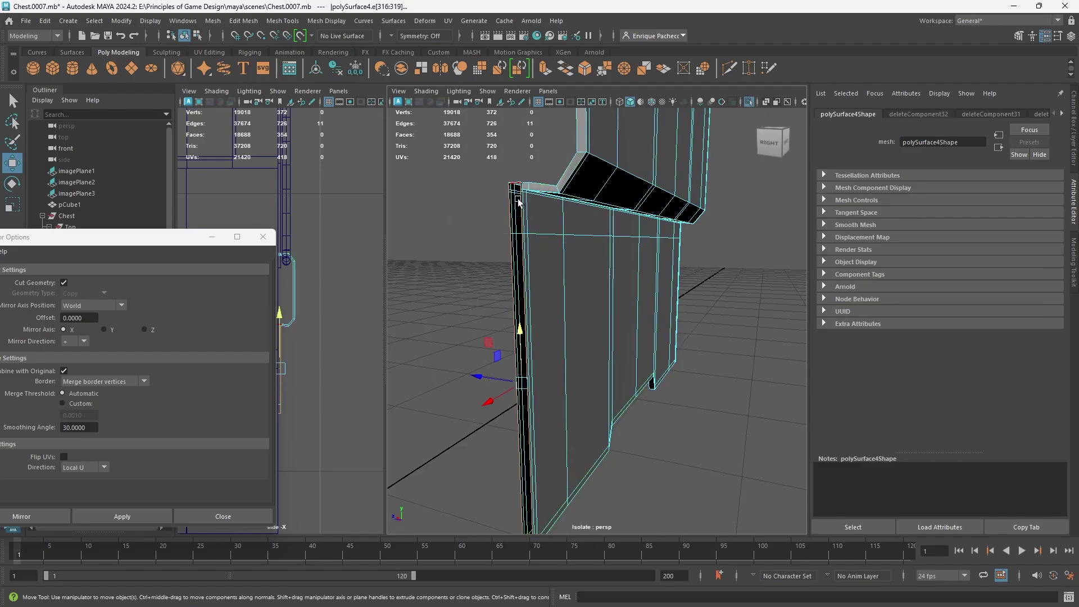
{"action": "middle_click_drag", "start_coordinate": [525, 451], "coordinate": [496, 199], "text": "alt"}
{"action": "left_click", "coordinate": [489, 191], "text": "ctrl"}
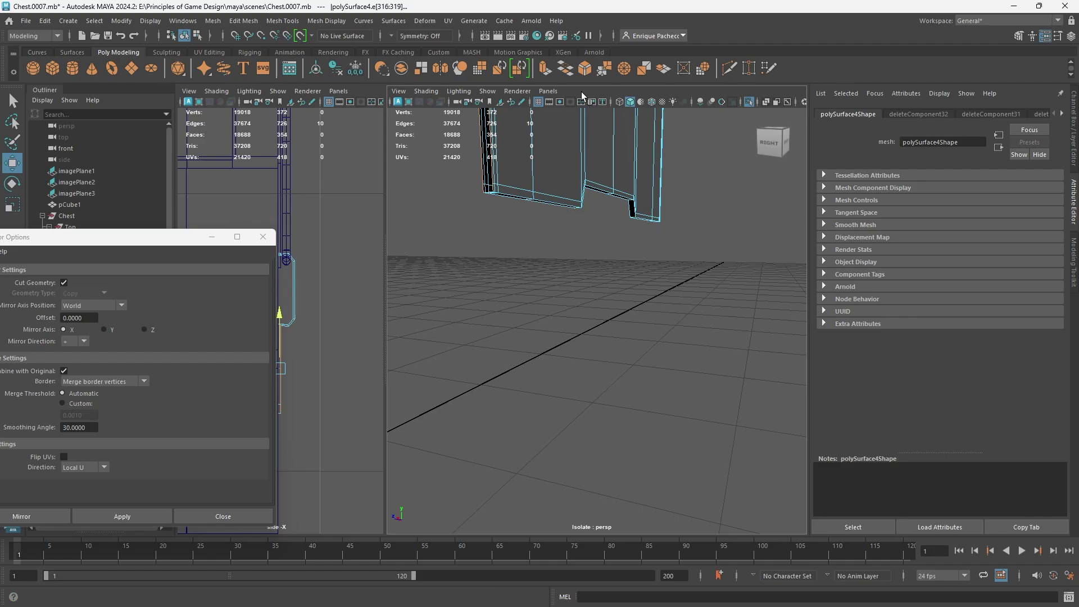
{"action": "left_click", "coordinate": [567, 70]}
Step: Bridge the open border edges along the opposite side of the lower plate and return the bracket to unsmoothed display
{"action": "middle_click_drag", "start_coordinate": [472, 252], "coordinate": [526, 427], "text": "alt"}
{"action": "left_click_drag", "start_coordinate": [593, 307], "coordinate": [519, 275], "text": "alt"}
{"action": "right_click_drag", "start_coordinate": [520, 276], "coordinate": [568, 326], "text": "alt"}
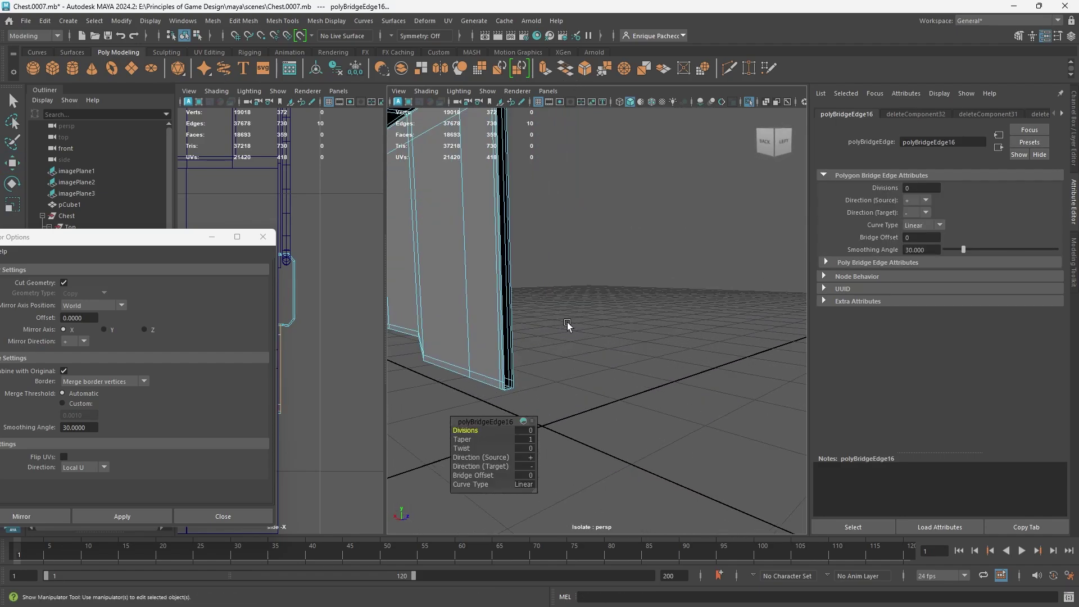
{"action": "double_click", "coordinate": [513, 307]}
{"action": "left_click", "coordinate": [506, 384], "text": "ctrl"}
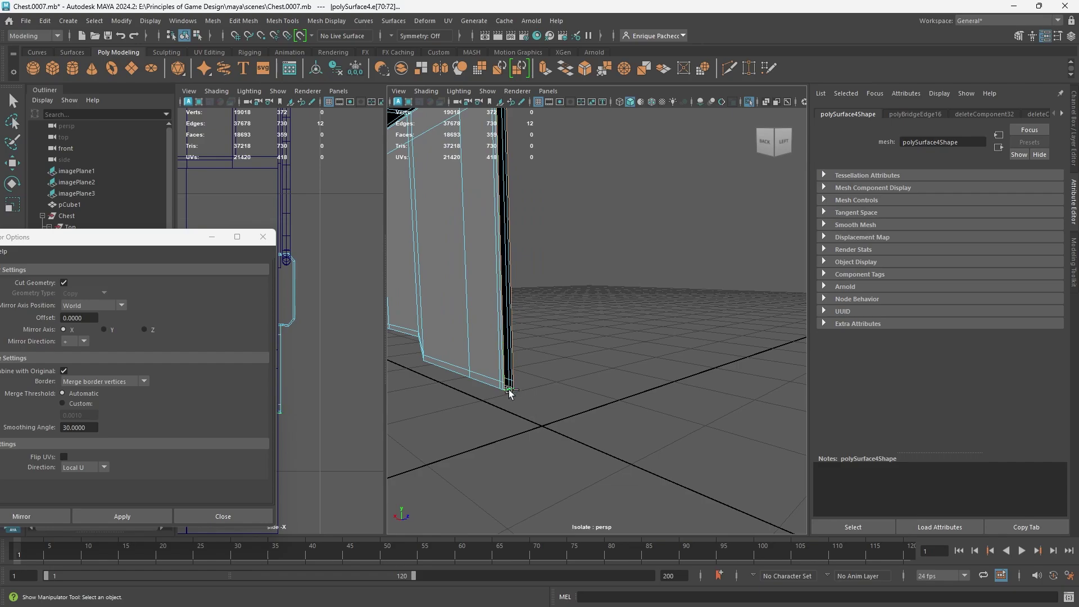
{"action": "middle_click_drag", "start_coordinate": [541, 352], "coordinate": [567, 371], "text": "alt"}
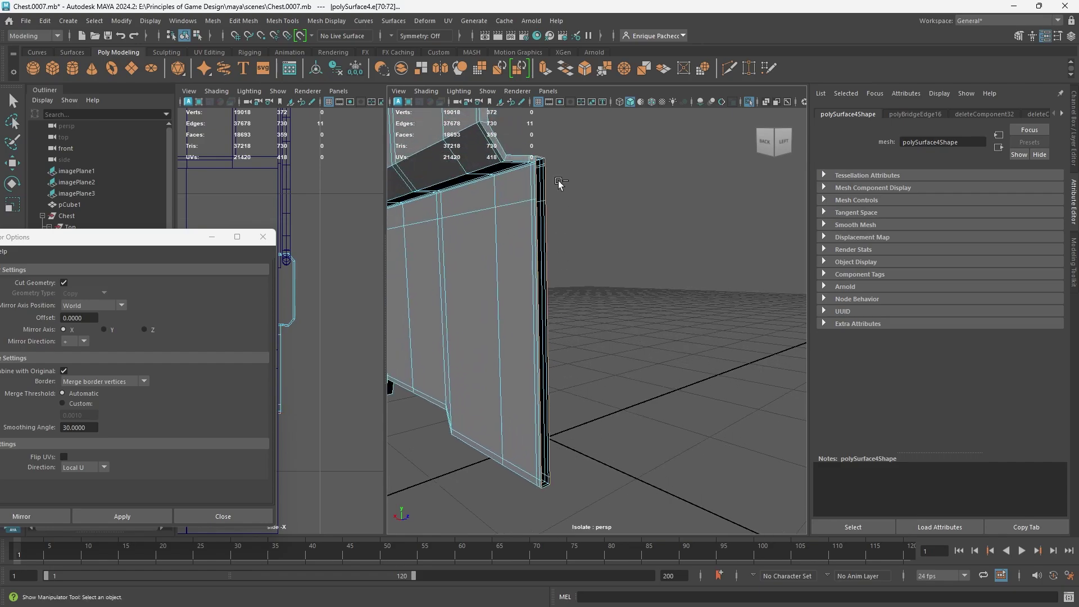
{"action": "left_click", "coordinate": [562, 64]}
{"action": "left_click_drag", "start_coordinate": [540, 219], "coordinate": [668, 270], "text": "alt"}
{"action": "key", "text": "1"}
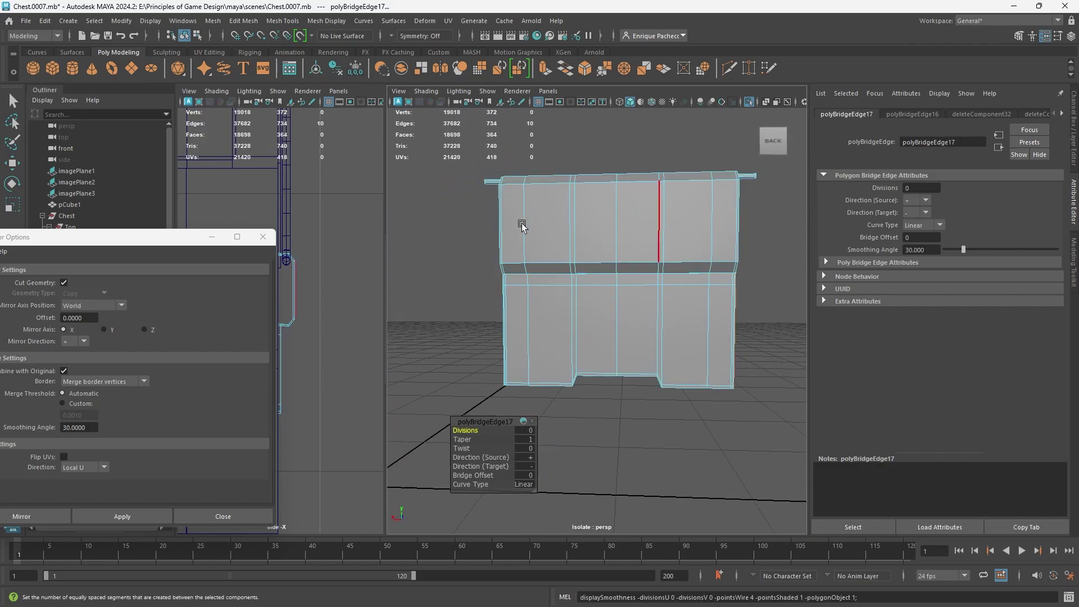
Step: Extrude the row of faces on the bracket's top end straight upward behind the wire frame
{"action": "left_click_drag", "start_coordinate": [521, 224], "coordinate": [566, 314], "text": "alt"}
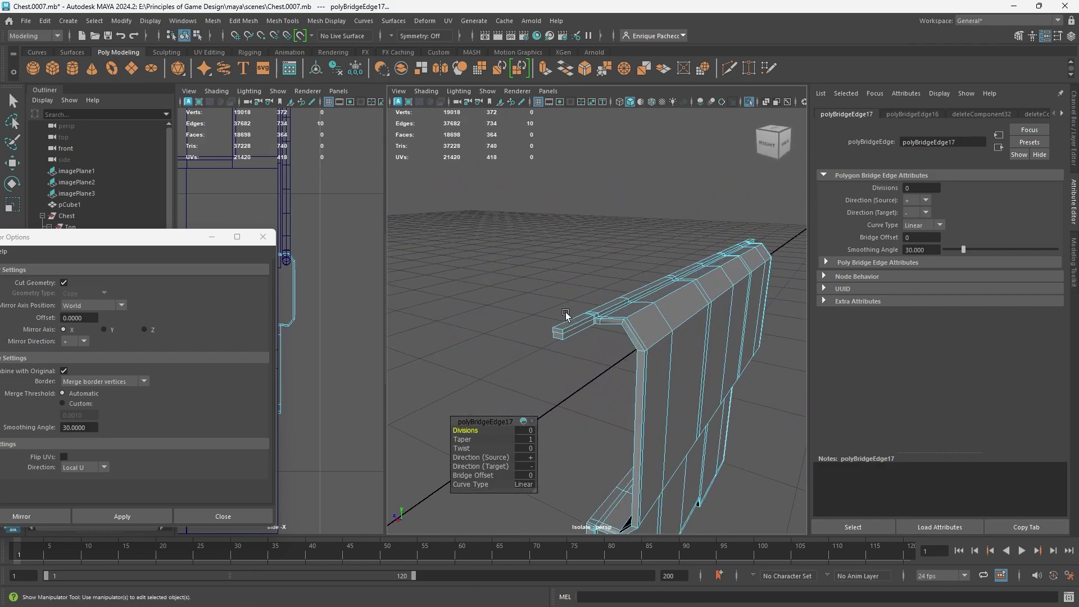
{"action": "right_click_drag", "start_coordinate": [565, 314], "coordinate": [567, 349]}
{"action": "left_click", "coordinate": [669, 315]}
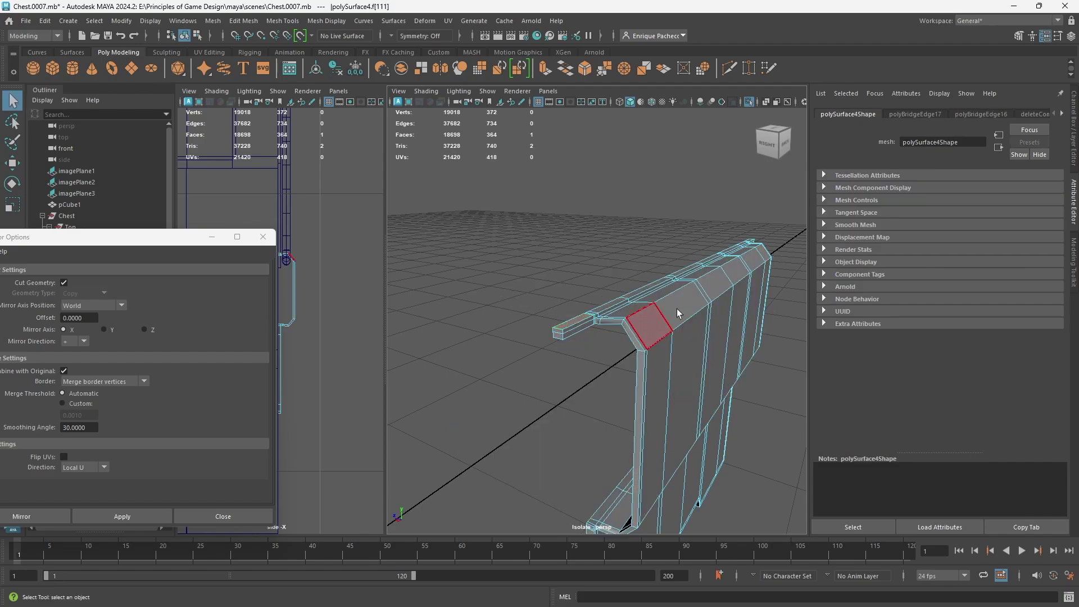
{"action": "left_click_drag", "start_coordinate": [676, 308], "coordinate": [494, 318], "text": "alt"}
{"action": "right_click_drag", "start_coordinate": [494, 318], "coordinate": [666, 402], "text": "alt"}
{"action": "key", "text": "w"}
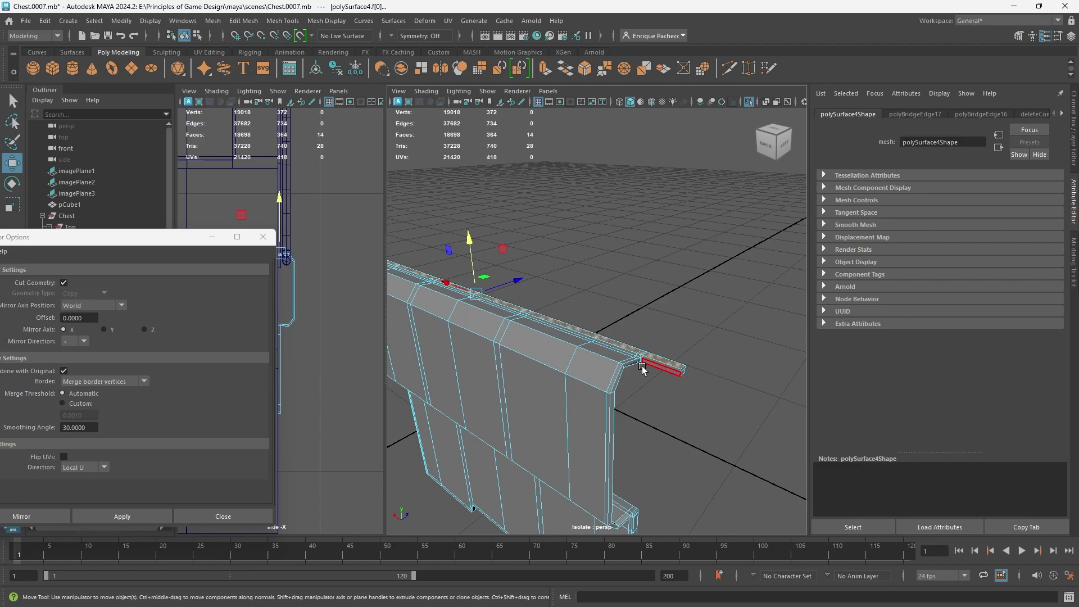
{"action": "left_click_drag", "start_coordinate": [625, 366], "coordinate": [622, 305], "text": "alt"}
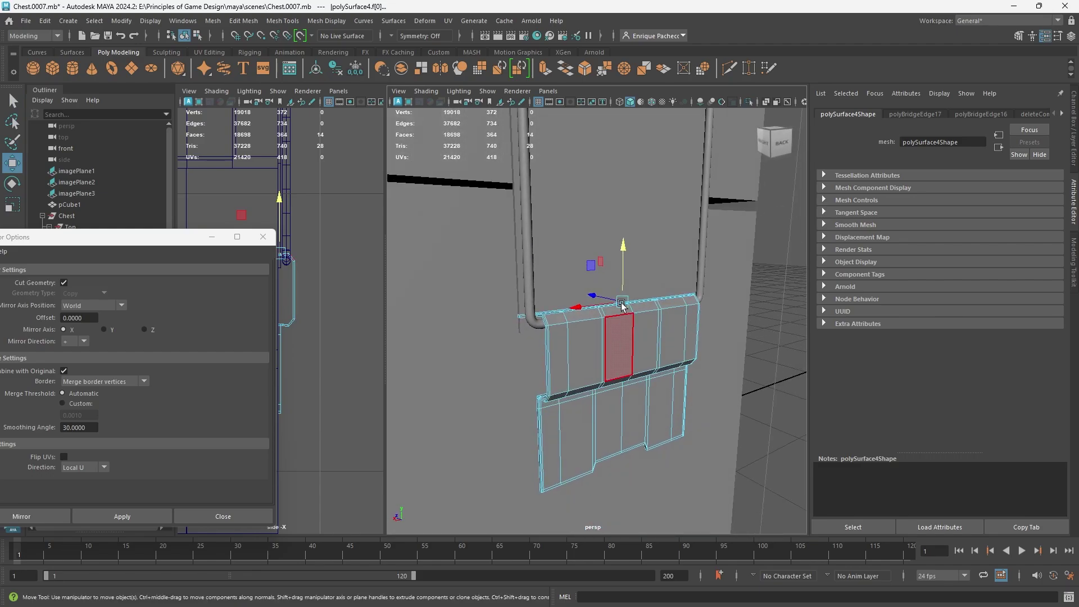
{"action": "left_click_drag", "start_coordinate": [623, 252], "coordinate": [626, 160], "text": "shift"}
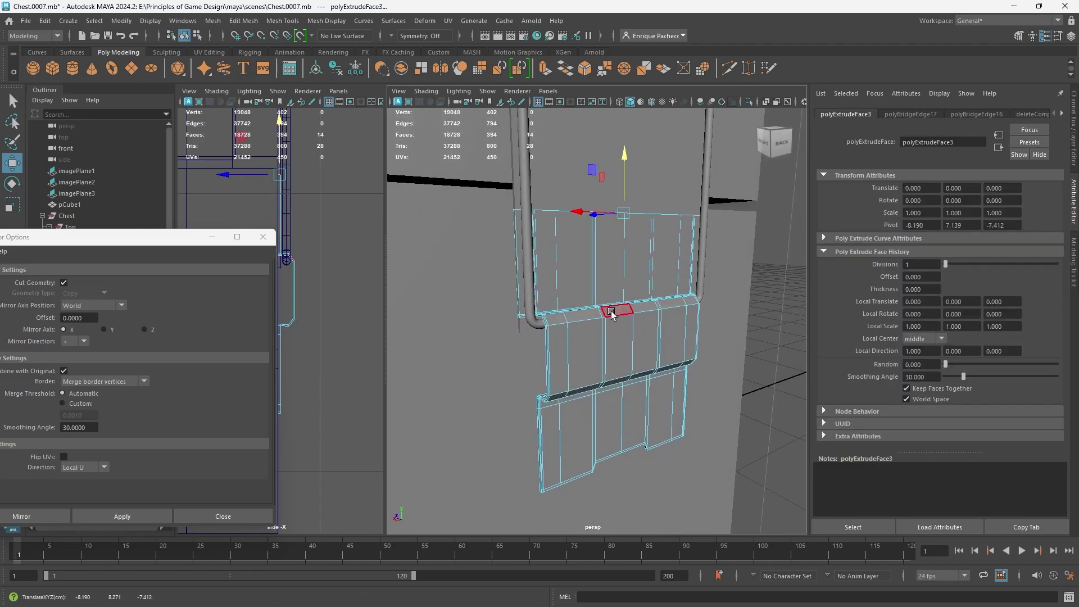
Step: Examine the latch in the chest's reference photo and compare its plates with the extended bracket
{"action": "scroll", "coordinate": [612, 311], "scroll_direction": "down", "scroll_amount": 3}
{"action": "scroll", "coordinate": [553, 388], "scroll_direction": "down", "scroll_amount": 5}
{"action": "middle_click_drag", "start_coordinate": [538, 388], "coordinate": [618, 342], "text": "alt"}
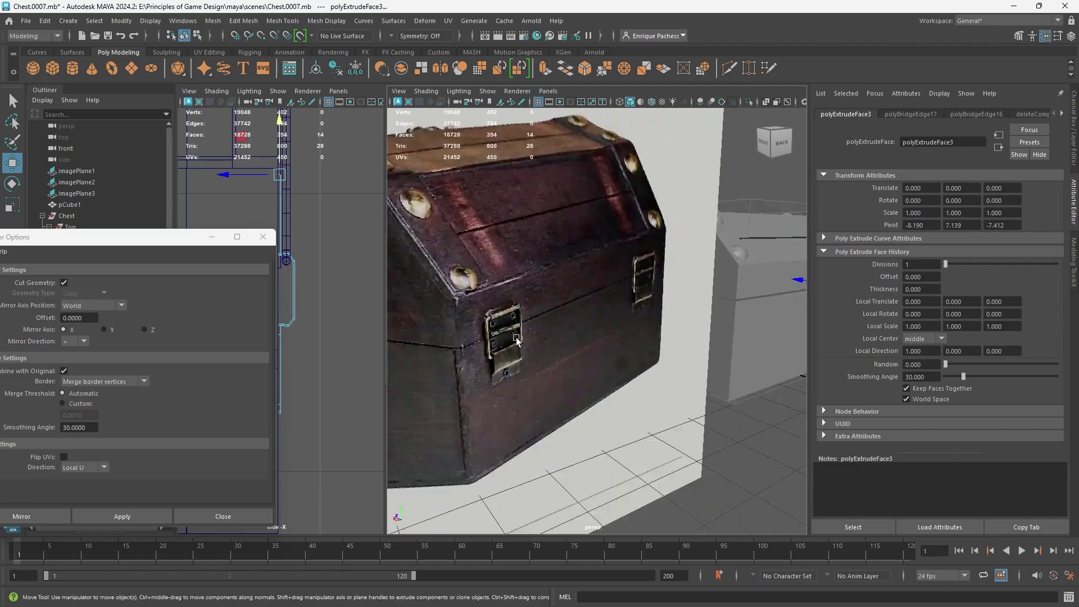
{"action": "scroll", "coordinate": [514, 336], "scroll_direction": "up", "scroll_amount": 5}
{"action": "middle_click_drag", "start_coordinate": [483, 335], "coordinate": [508, 329], "text": "alt"}
{"action": "scroll", "coordinate": [509, 328], "scroll_direction": "down", "scroll_amount": 5}
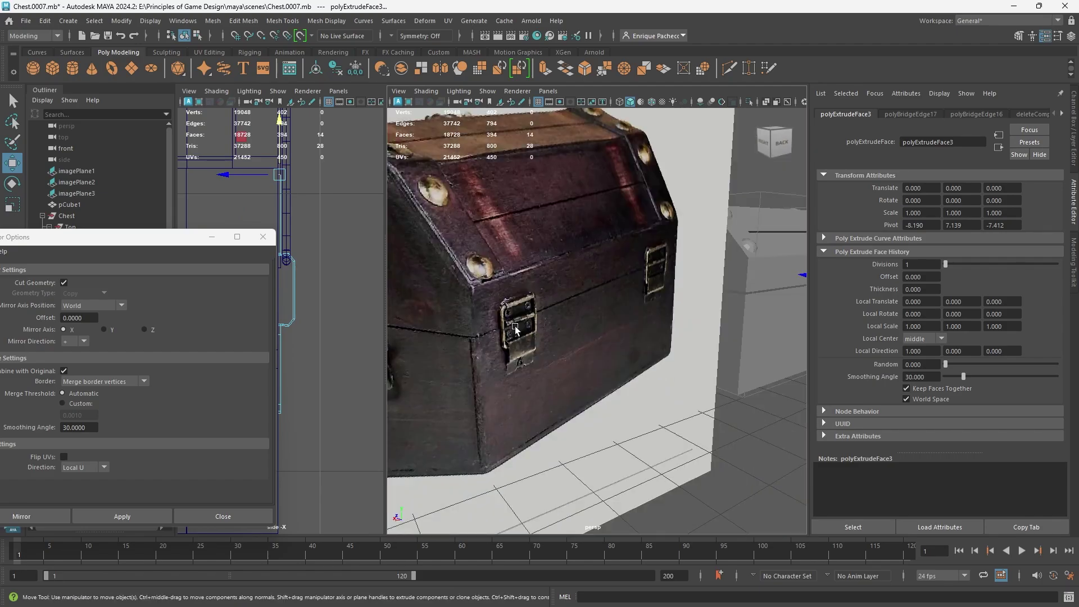
{"action": "scroll", "coordinate": [509, 328], "scroll_direction": "up", "scroll_amount": 2}
{"action": "middle_click_drag", "start_coordinate": [416, 333], "coordinate": [490, 319], "text": "alt"}
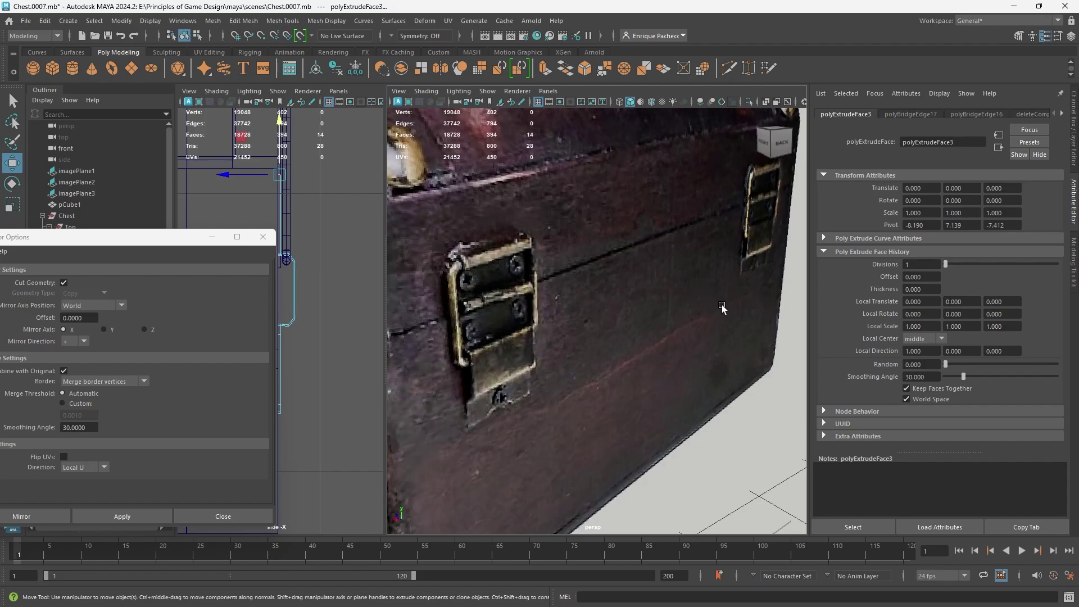
{"action": "middle_click_drag", "start_coordinate": [739, 304], "coordinate": [436, 323], "text": "alt"}
{"action": "middle_click_drag", "start_coordinate": [643, 300], "coordinate": [582, 318], "text": "alt"}
{"action": "scroll", "coordinate": [646, 312], "scroll_direction": "up", "scroll_amount": 3}
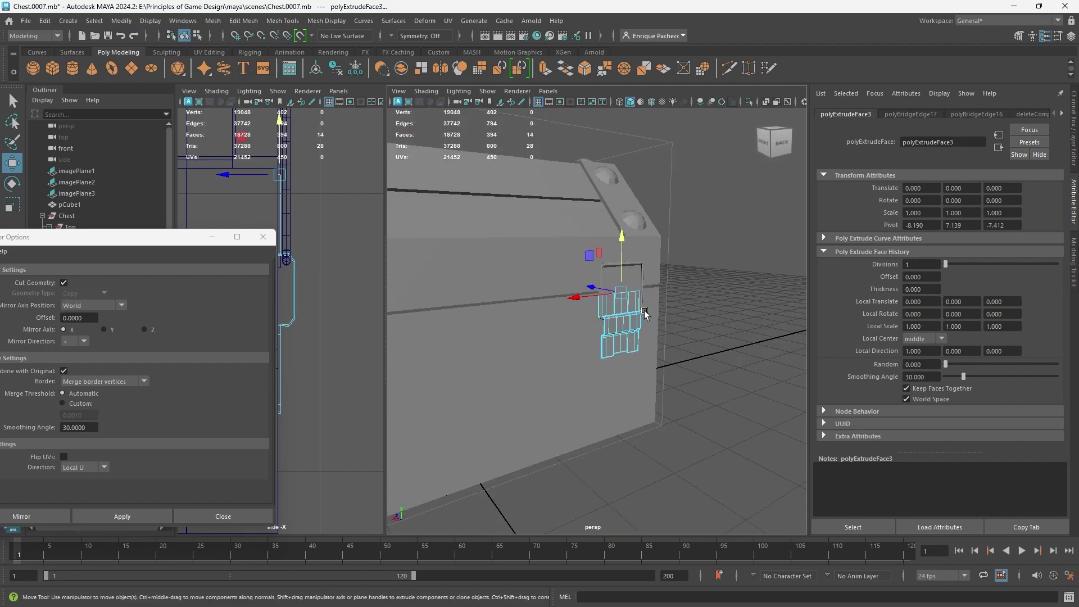
Step: Raise the extruded top faces of the bracket vertically with point snapping to just below the lid seam
{"action": "scroll", "coordinate": [652, 312], "scroll_direction": "up", "scroll_amount": 4}
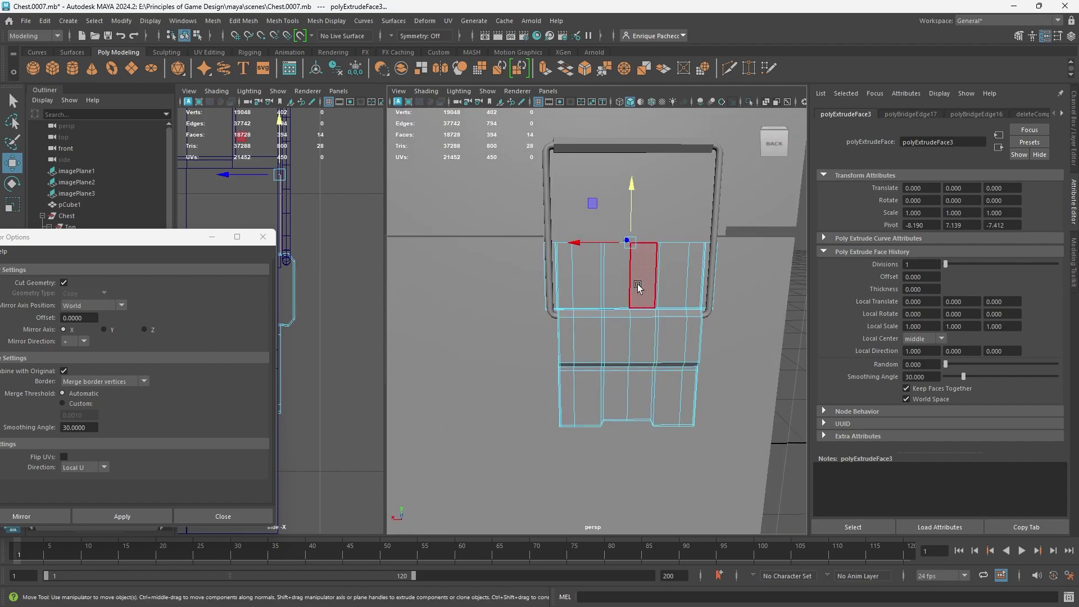
{"action": "left_click_drag", "start_coordinate": [630, 186], "coordinate": [630, 181]}
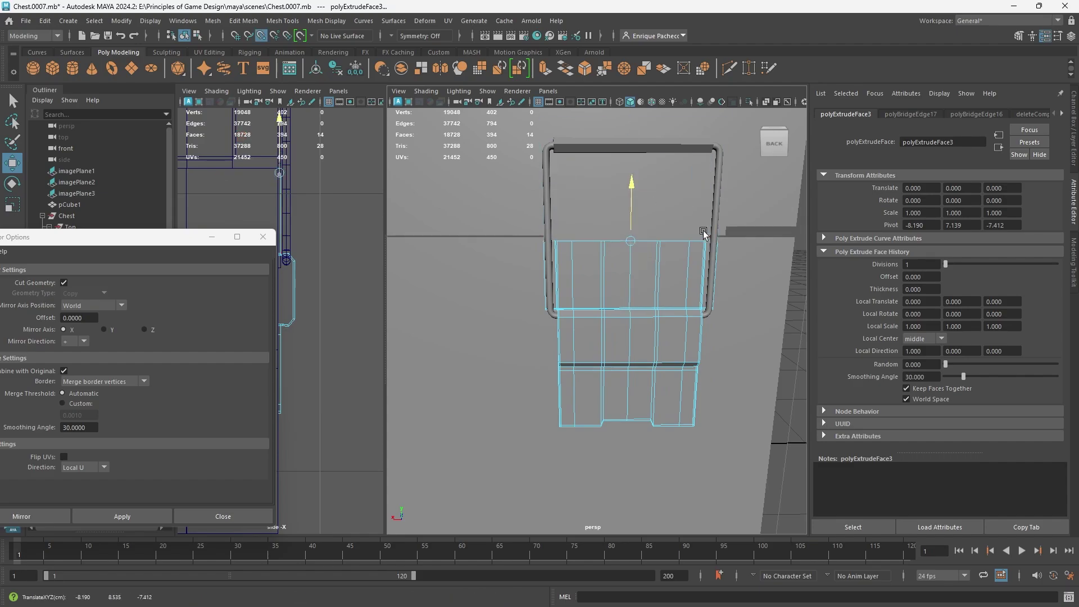
{"action": "scroll", "coordinate": [569, 234], "scroll_direction": "up", "scroll_amount": 4}
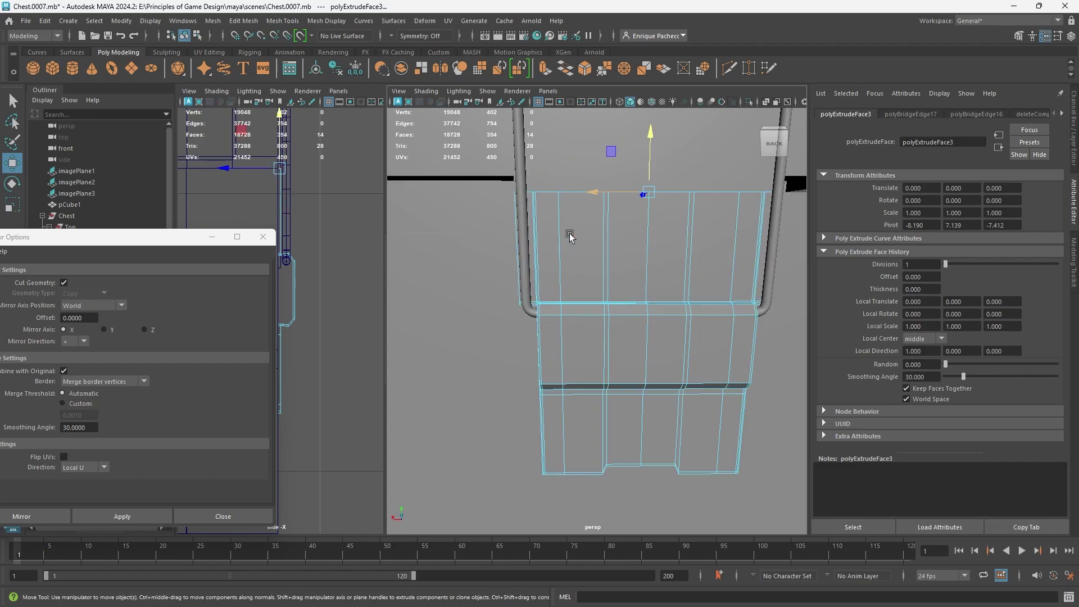
Step: Delete the faces of the upper latch plate's lower half, where it overlaps the extended bracket
{"action": "left_click_drag", "start_coordinate": [552, 238], "coordinate": [613, 246], "text": "alt"}
{"action": "scroll", "coordinate": [625, 233], "scroll_direction": "up", "scroll_amount": 4}
{"action": "middle_click_drag", "start_coordinate": [625, 235], "coordinate": [586, 289], "text": "alt"}
{"action": "scroll", "coordinate": [586, 289], "scroll_direction": "down", "scroll_amount": 3}
{"action": "left_click_drag", "start_coordinate": [683, 298], "coordinate": [583, 303], "text": "alt"}
{"action": "scroll", "coordinate": [584, 302], "scroll_direction": "down", "scroll_amount": 4}
{"action": "left_click", "coordinate": [629, 237]}
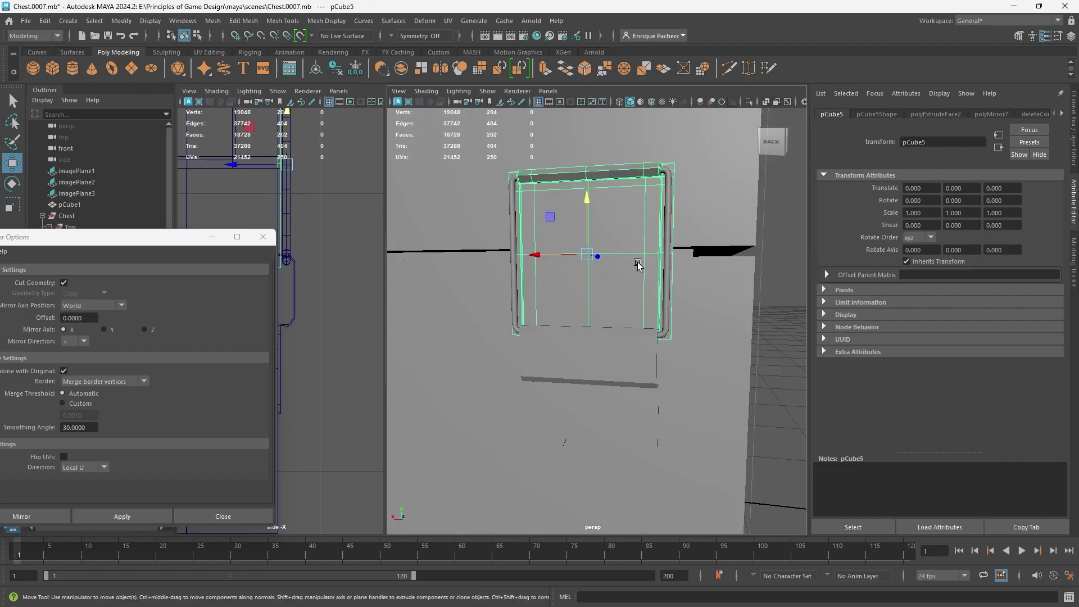
{"action": "right_click_drag", "start_coordinate": [612, 287], "coordinate": [613, 313]}
{"action": "key", "text": "Delete"}
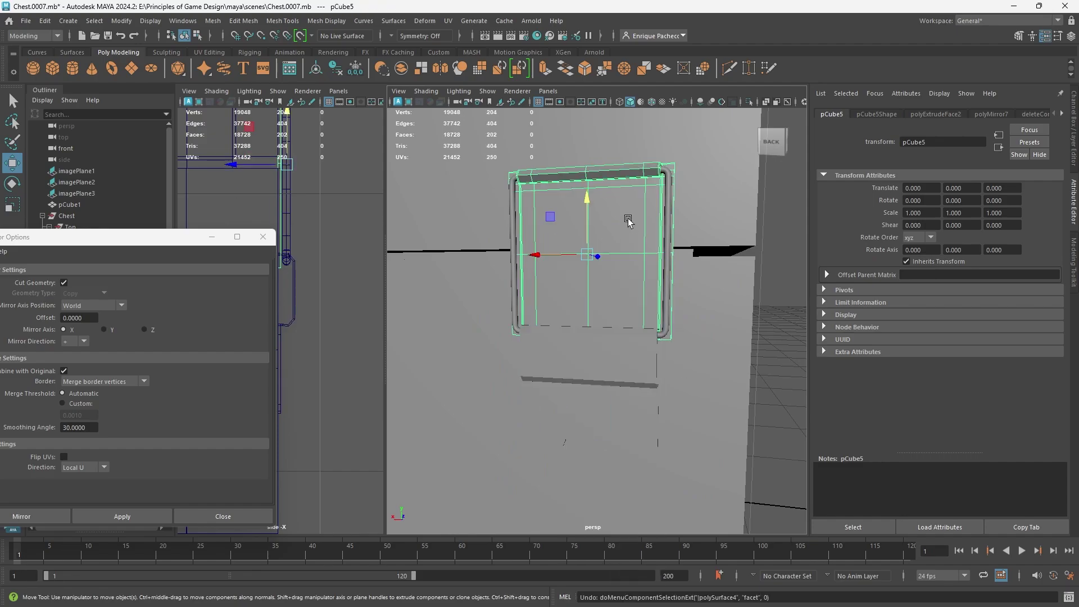
{"action": "right_click_drag", "start_coordinate": [626, 228], "coordinate": [627, 254]}
{"action": "left_click_drag", "start_coordinate": [705, 348], "coordinate": [482, 314]}
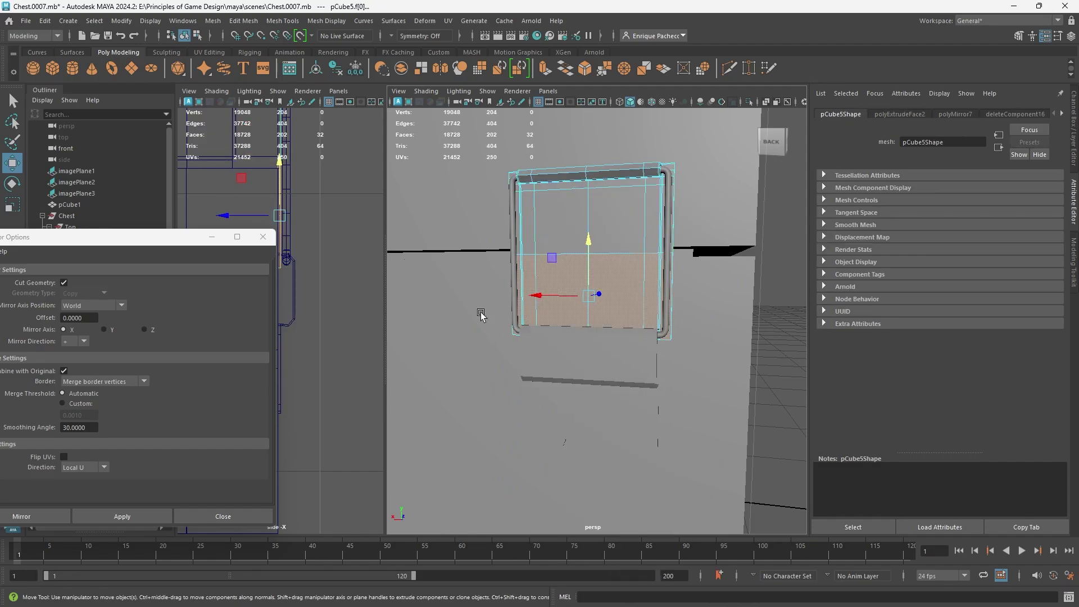
{"action": "key", "text": "Delete"}
Step: Snap the upper plate's open lower border edges vertically up to the lid seam
{"action": "right_click_drag", "start_coordinate": [608, 244], "coordinate": [610, 220]}
{"action": "double_click", "coordinate": [633, 253]}
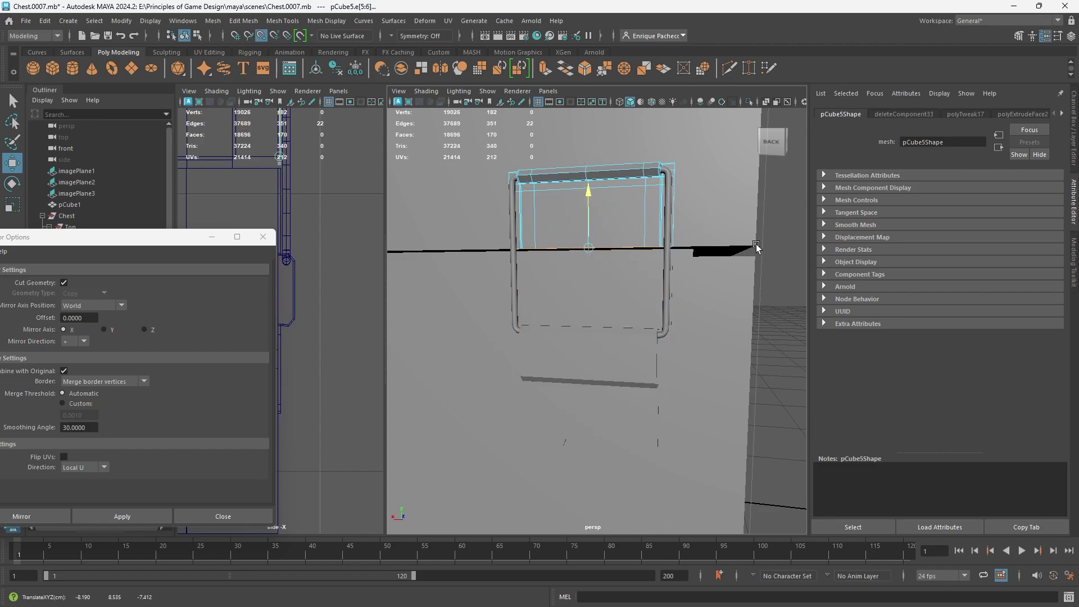
{"action": "left_click_drag", "start_coordinate": [588, 201], "coordinate": [621, 297], "text": "alt"}
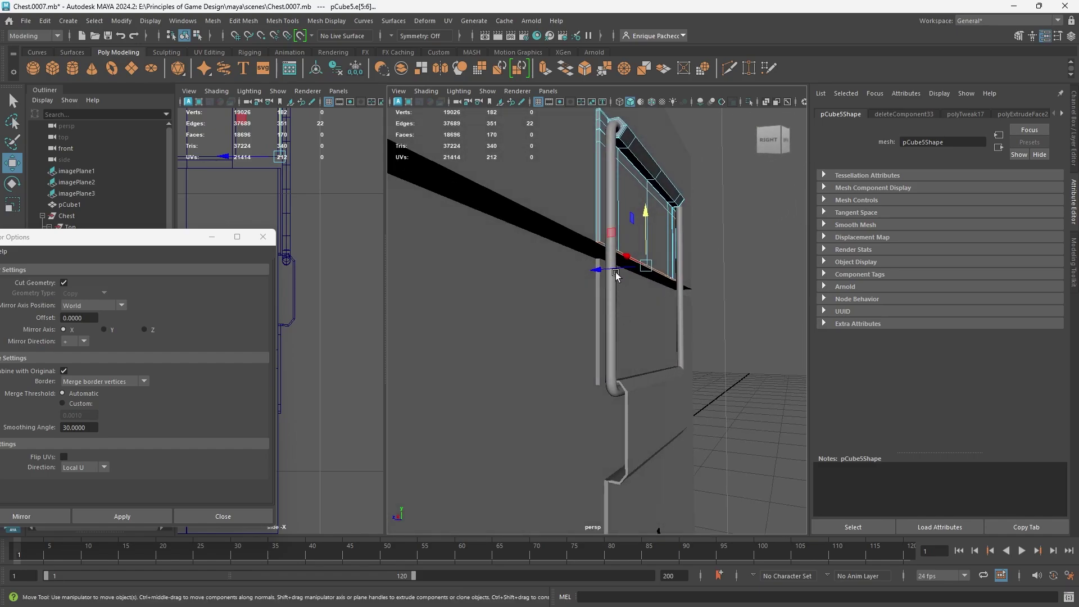
Step: Isolate the upper plate and bridge the front and back edges of its open lower border, leaving out its end edges
{"action": "right_click_drag", "start_coordinate": [636, 203], "coordinate": [669, 174]}
{"action": "key", "text": "ctrl+1"}
{"action": "right_click_drag", "start_coordinate": [625, 219], "coordinate": [624, 185]}
{"action": "left_click", "coordinate": [602, 239]}
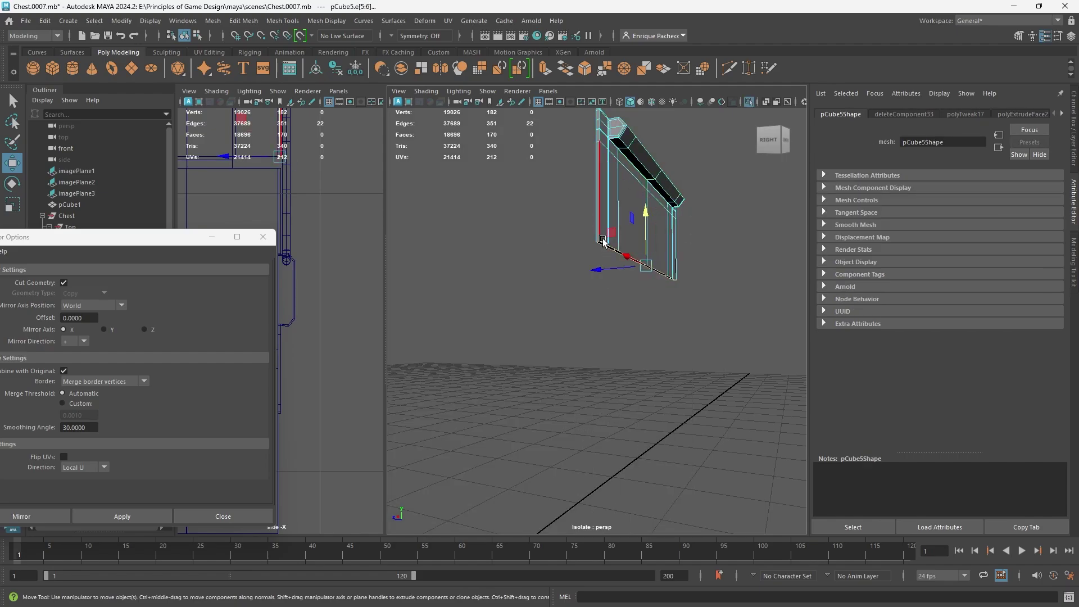
{"action": "key", "text": "f"}
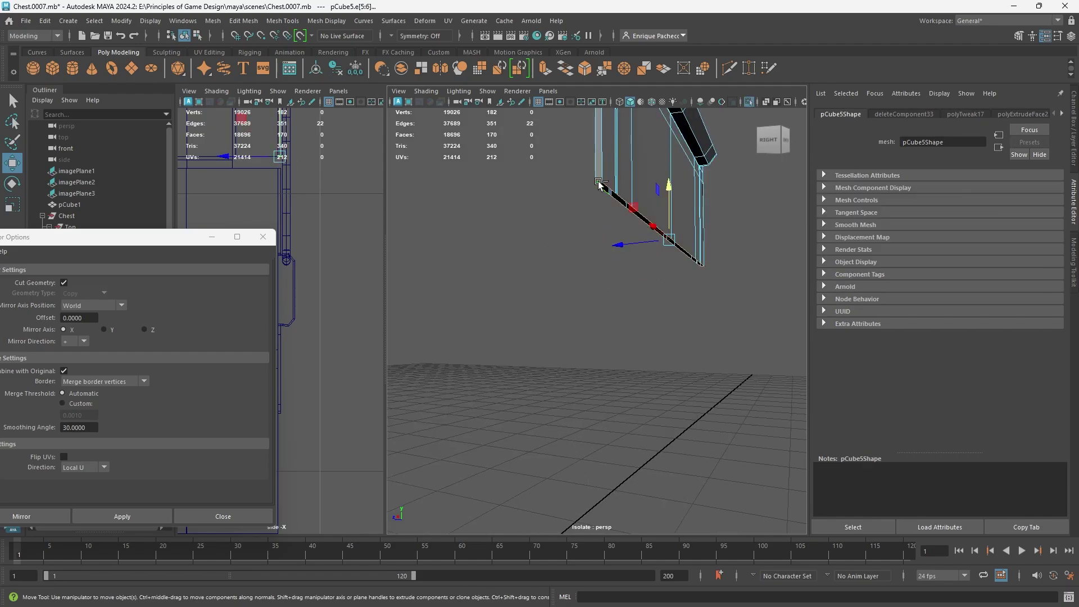
{"action": "left_click_drag", "start_coordinate": [702, 261], "coordinate": [726, 289], "text": "alt"}
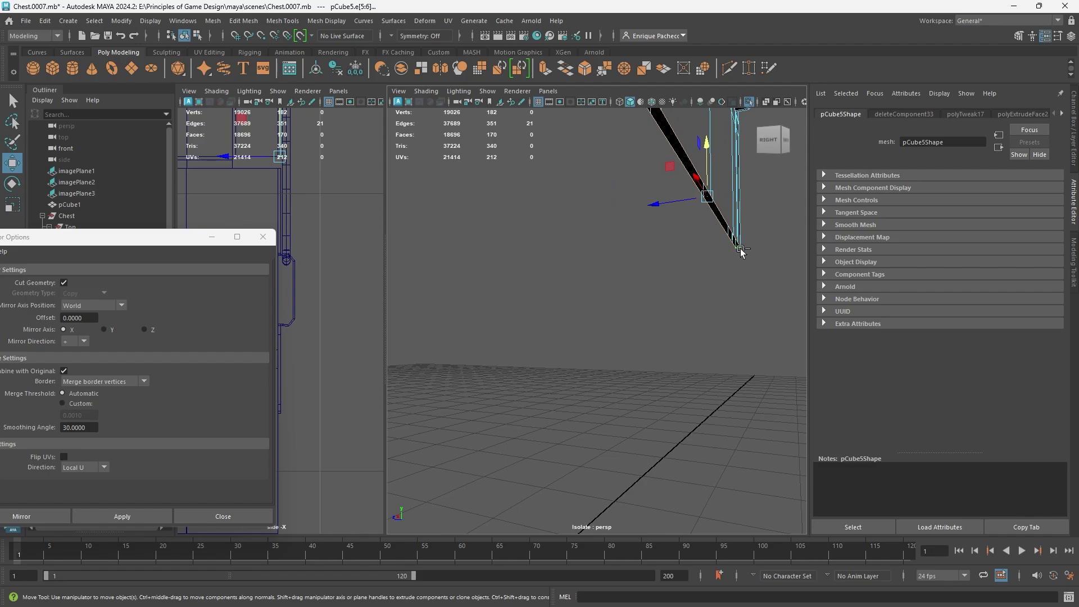
{"action": "left_click", "coordinate": [568, 73]}
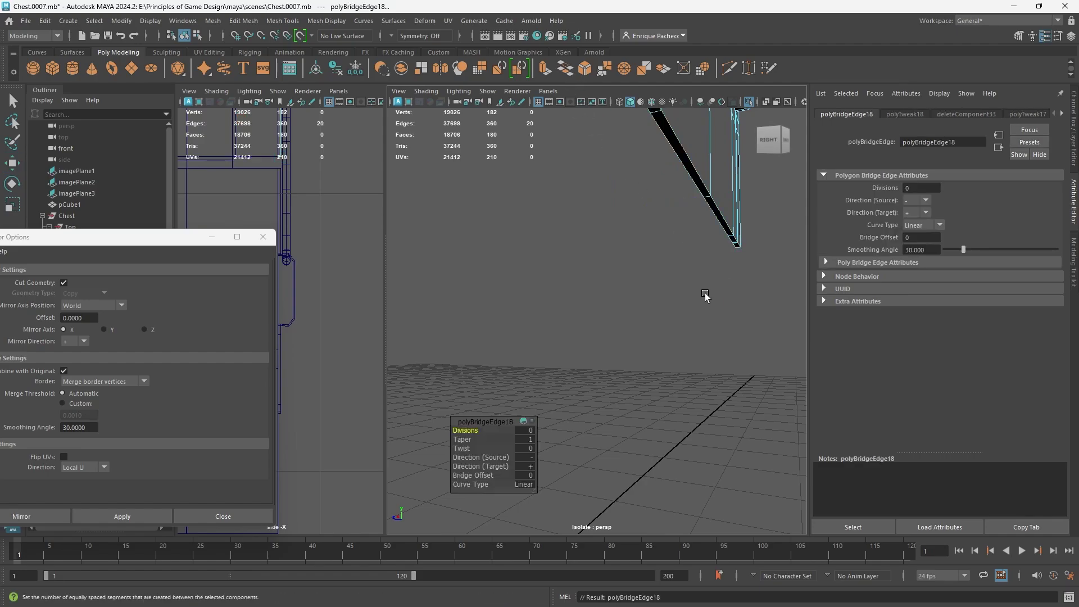
Step: Show the whole chest again and turn on smooth preview for the upper plate and the lower bracket
{"action": "left_click_drag", "start_coordinate": [706, 296], "coordinate": [590, 301], "text": "alt"}
{"action": "scroll", "coordinate": [601, 314], "scroll_direction": "down", "scroll_amount": 5}
{"action": "key", "text": "ctrl+1"}
{"action": "scroll", "coordinate": [584, 314], "scroll_direction": "down", "scroll_amount": 2}
{"action": "key", "text": "3"}
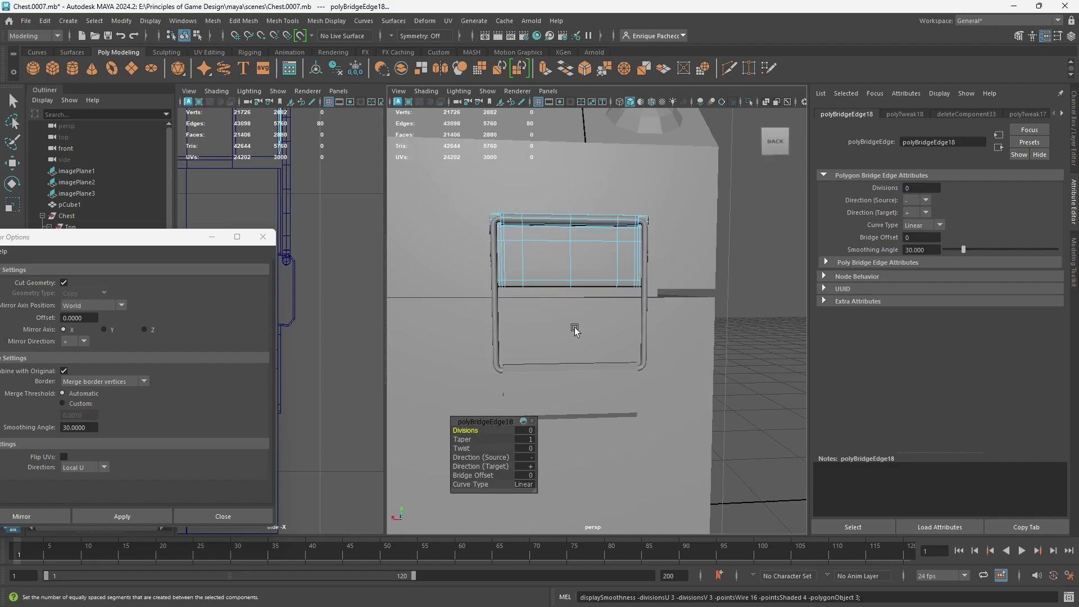
{"action": "left_click", "coordinate": [737, 325]}
{"action": "left_click", "coordinate": [573, 337]}
{"action": "key", "text": "3"}
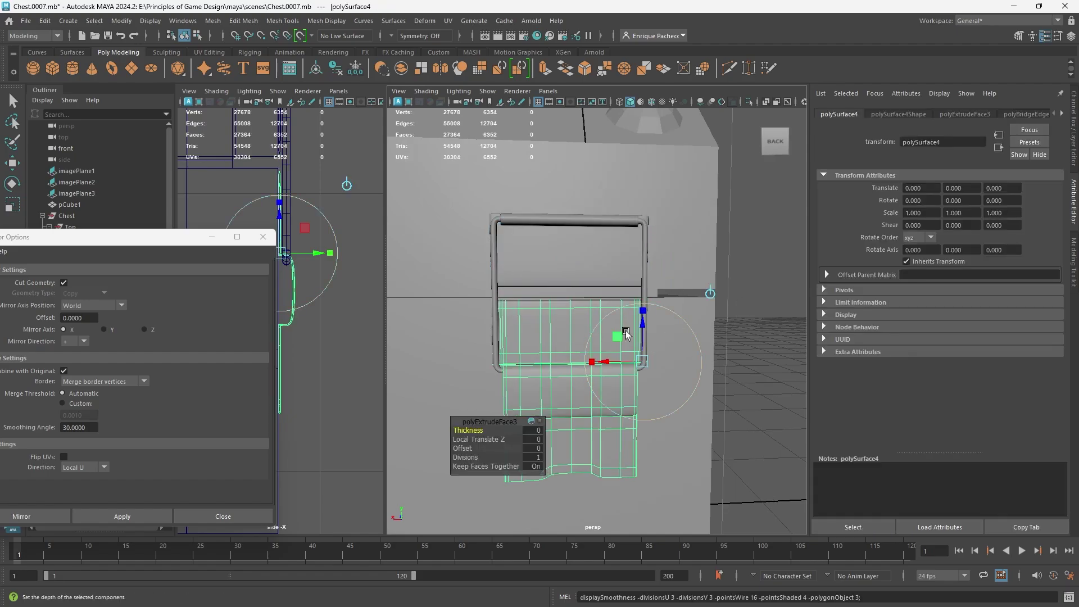
Step: Insert supporting edge loops along the lid seam, near the upper plate's lower edge and the bracket's upper edge, and check them in smooth preview
{"action": "left_click", "coordinate": [741, 320]}
{"action": "left_click_drag", "start_coordinate": [742, 321], "coordinate": [573, 298], "text": "alt"}
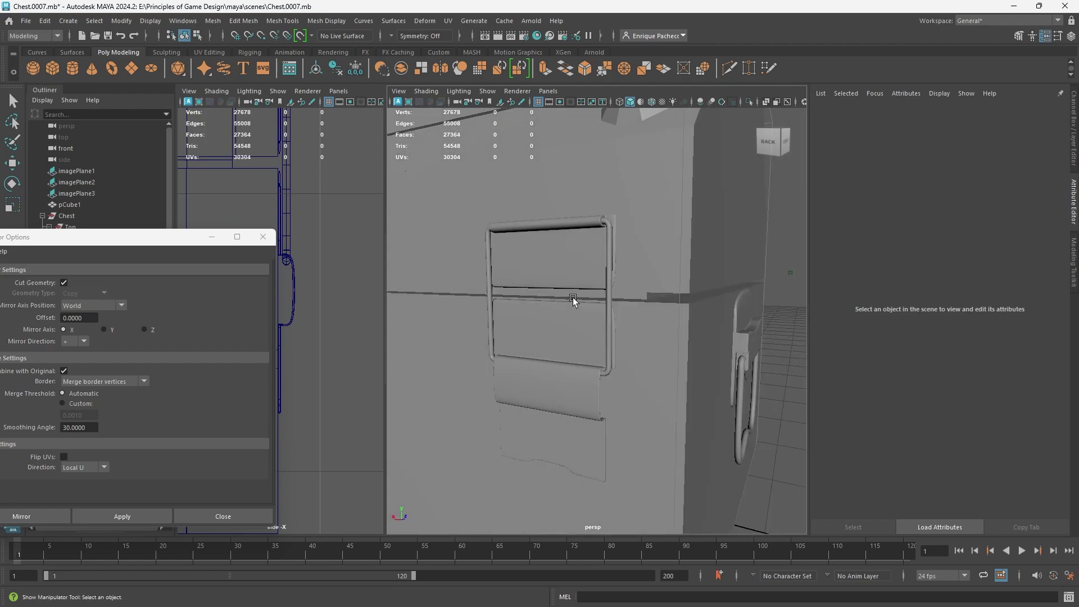
{"action": "middle_click_drag", "start_coordinate": [573, 298], "coordinate": [579, 341], "text": "alt"}
{"action": "left_click", "coordinate": [576, 308]}
{"action": "right_click_drag", "start_coordinate": [575, 309], "coordinate": [626, 342], "text": "alt"}
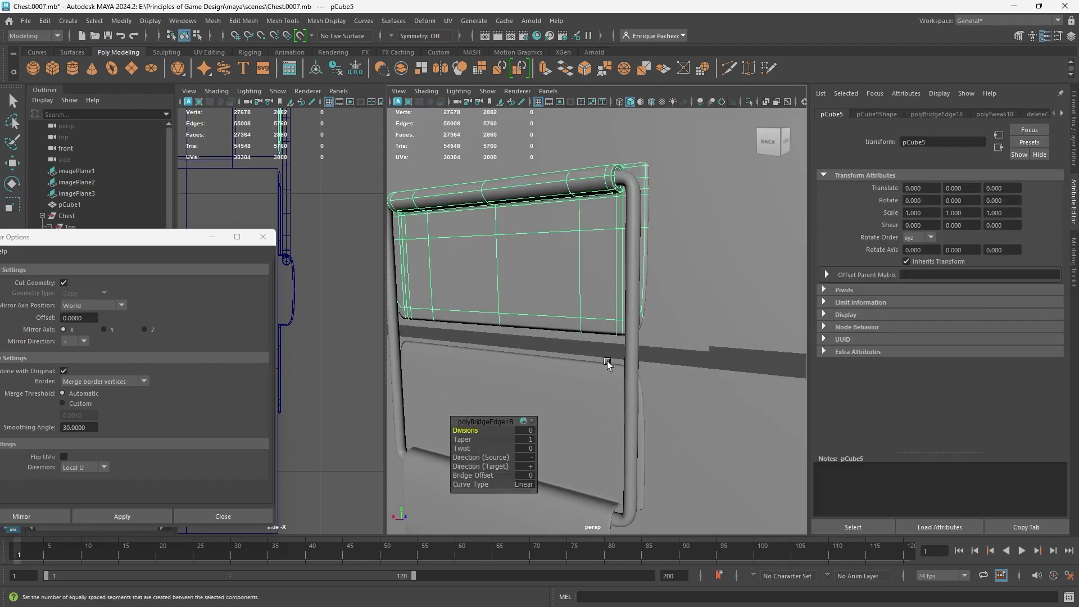
{"action": "left_click", "coordinate": [565, 365]}
{"action": "left_click_drag", "start_coordinate": [571, 368], "coordinate": [586, 369], "text": "alt"}
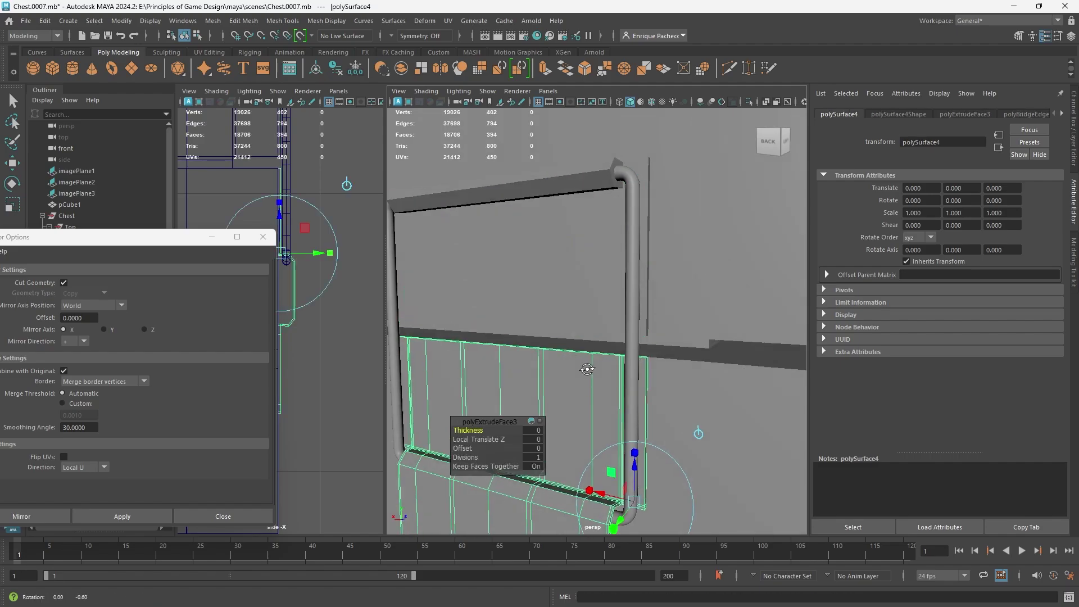
{"action": "left_click", "coordinate": [730, 71]}
{"action": "scroll", "coordinate": [618, 337], "scroll_direction": "up", "scroll_amount": 5}
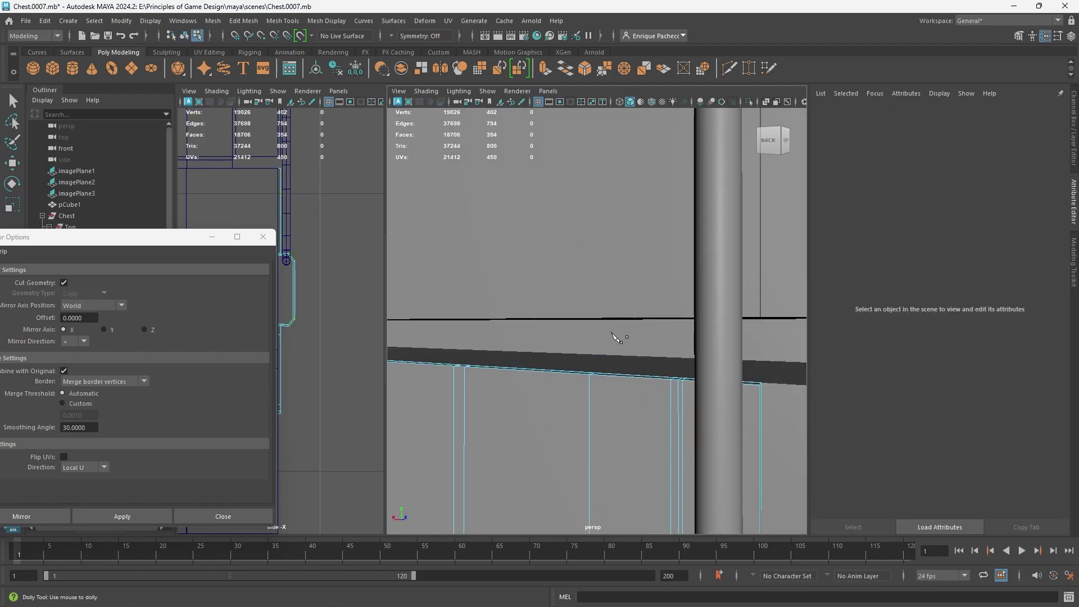
{"action": "left_click", "coordinate": [681, 384]}
{"action": "right_click_drag", "start_coordinate": [658, 292], "coordinate": [654, 245]}
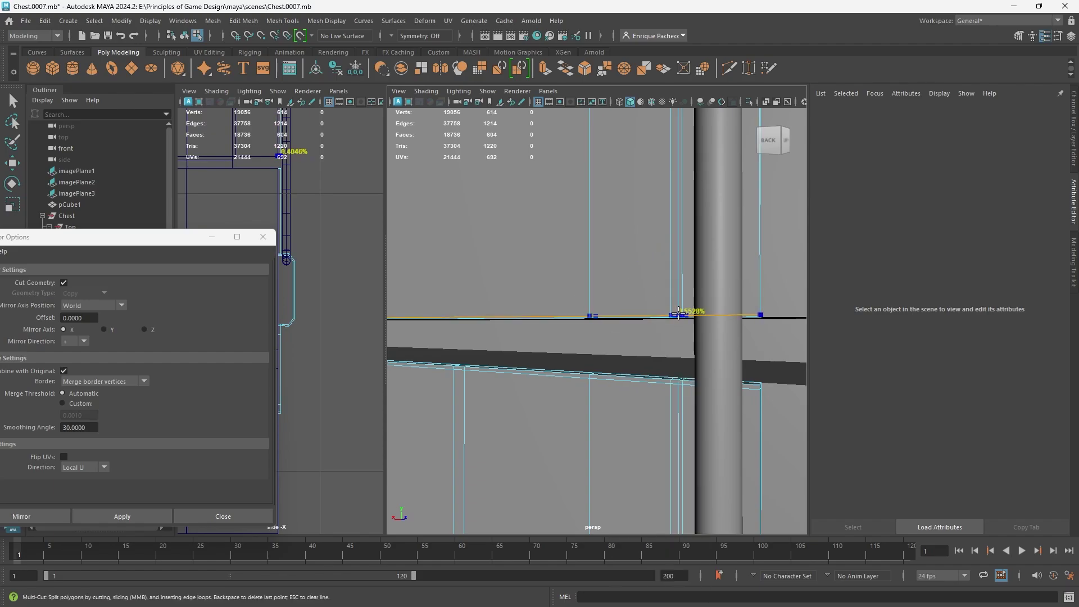
{"action": "key", "text": "3"}
{"action": "scroll", "coordinate": [645, 392], "scroll_direction": "down", "scroll_amount": 5}
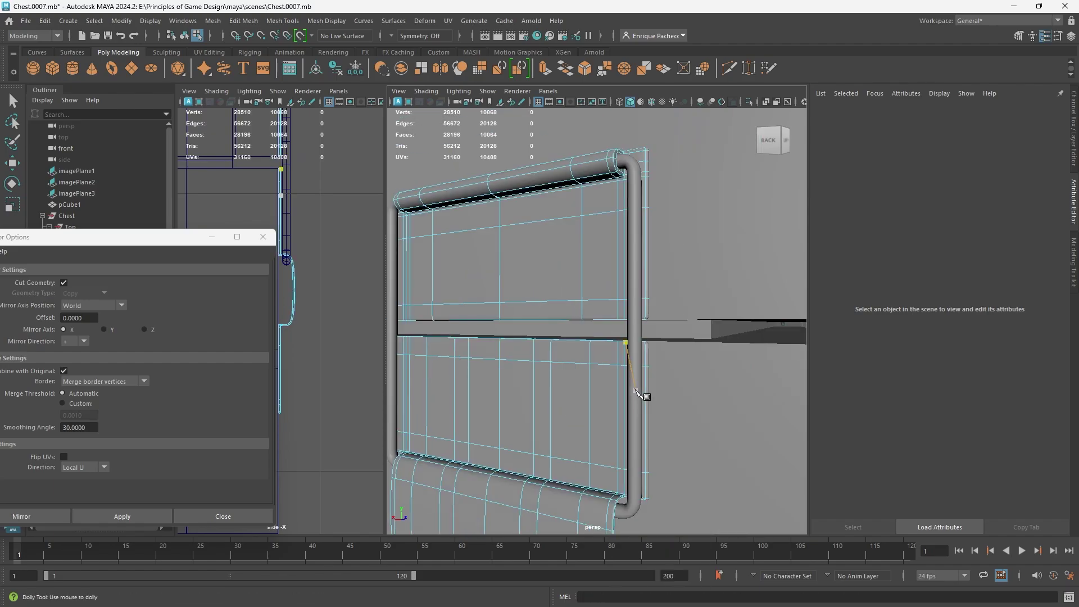
{"action": "left_click_drag", "start_coordinate": [641, 396], "coordinate": [666, 361], "text": "alt"}
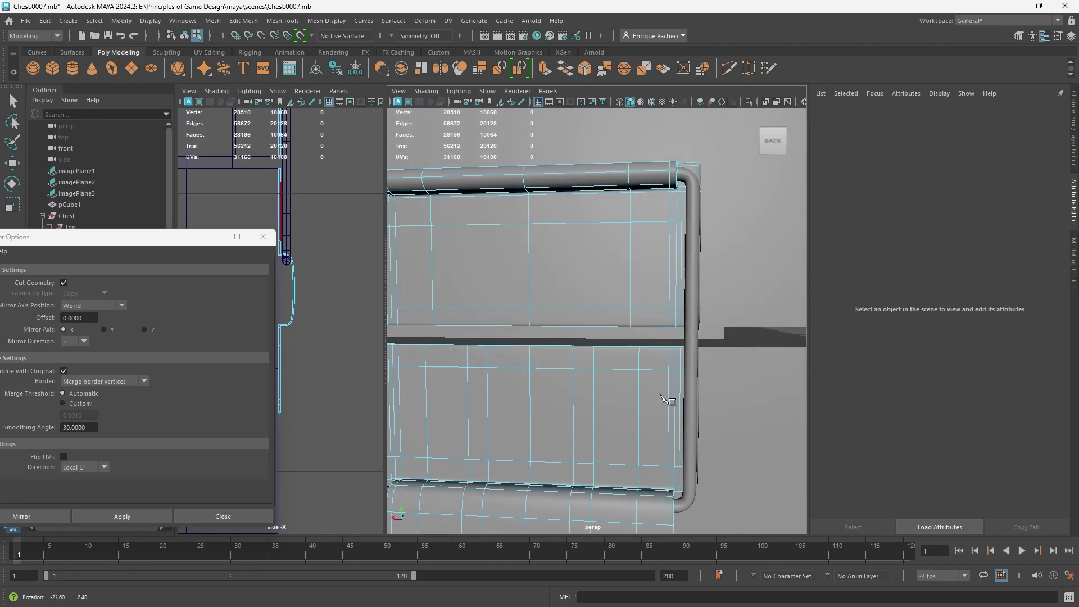
Step: Turn off smooth preview and extrude the narrow faces along the upper plate's top edge slightly upward
{"action": "key", "text": "1"}
{"action": "middle_click_drag", "start_coordinate": [709, 239], "coordinate": [673, 302], "text": "alt"}
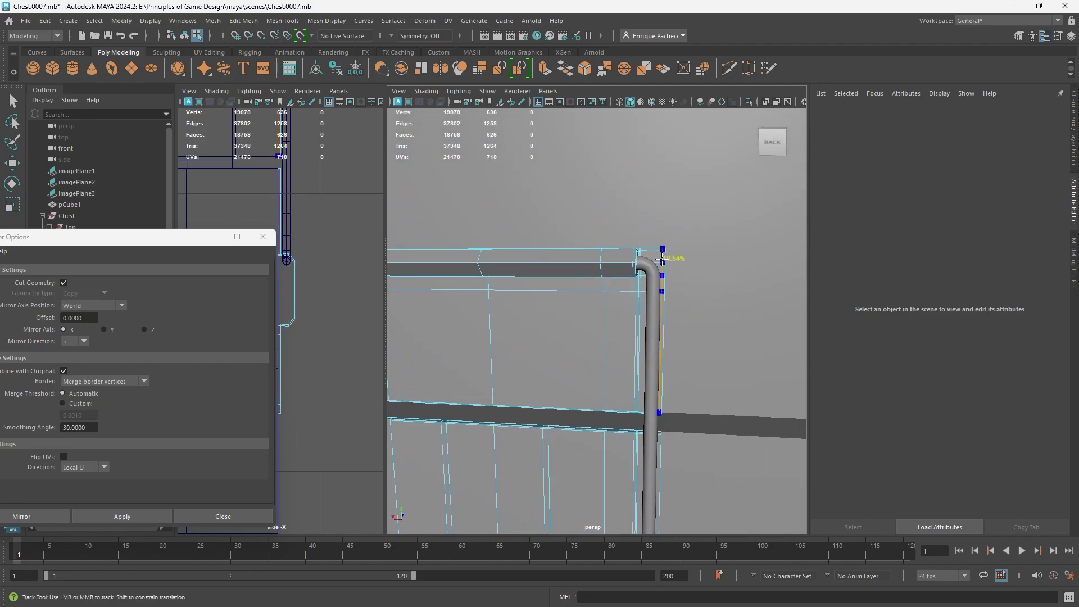
{"action": "left_click_drag", "start_coordinate": [662, 258], "coordinate": [656, 343], "text": "alt"}
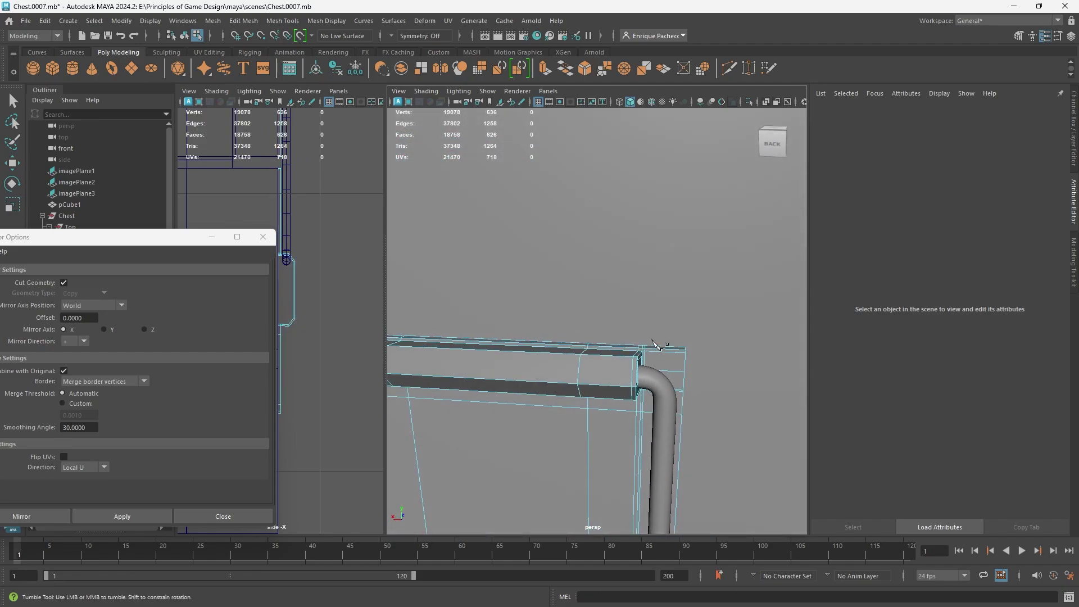
{"action": "key", "text": "q"}
{"action": "right_click_drag", "start_coordinate": [651, 352], "coordinate": [655, 344]}
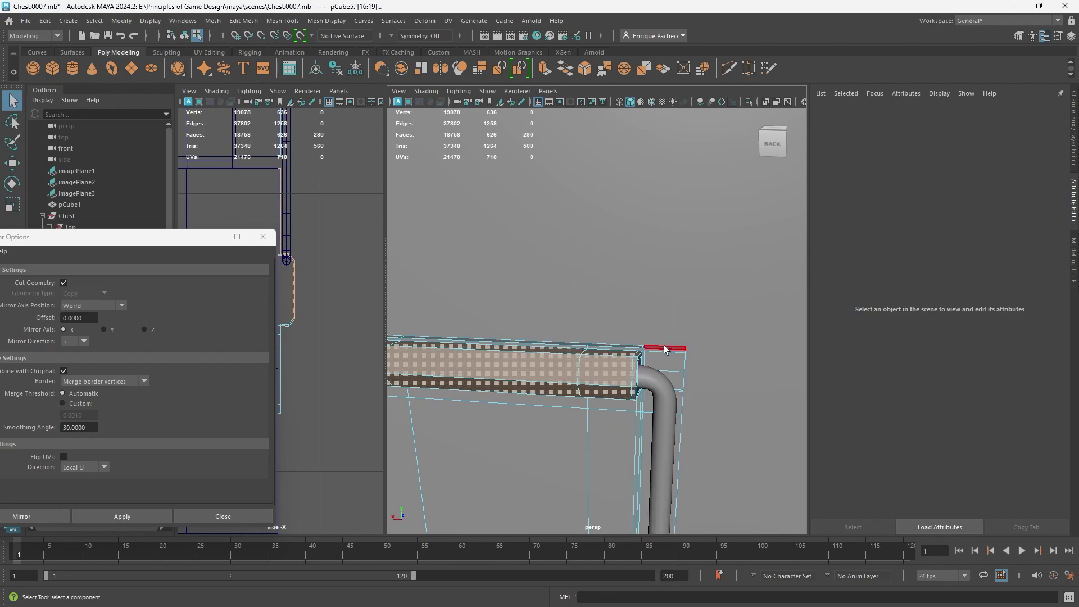
{"action": "left_click", "coordinate": [601, 371]}
{"action": "middle_click_drag", "start_coordinate": [449, 369], "coordinate": [489, 335], "text": "alt"}
{"action": "double_click", "coordinate": [458, 358], "text": "shift"}
{"action": "key", "text": "w"}
{"action": "left_click_drag", "start_coordinate": [564, 267], "coordinate": [564, 260], "text": "shift"}
Step: Examine the latch in the reference photo and compare its upper plate with the modelled one
{"action": "scroll", "coordinate": [522, 341], "scroll_direction": "down", "scroll_amount": 5}
{"action": "middle_click_drag", "start_coordinate": [509, 346], "coordinate": [614, 357], "text": "alt"}
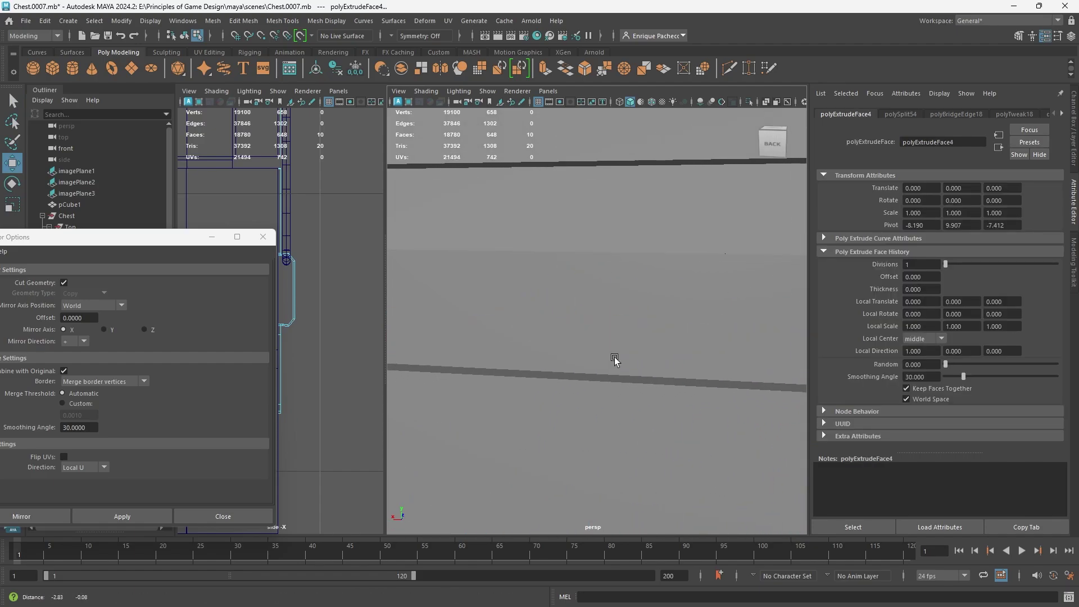
{"action": "scroll", "coordinate": [545, 363], "scroll_direction": "down", "scroll_amount": 10}
{"action": "middle_click_drag", "start_coordinate": [544, 363], "coordinate": [697, 361], "text": "alt"}
{"action": "scroll", "coordinate": [477, 330], "scroll_direction": "up", "scroll_amount": 4}
{"action": "scroll", "coordinate": [477, 331], "scroll_direction": "up", "scroll_amount": 6}
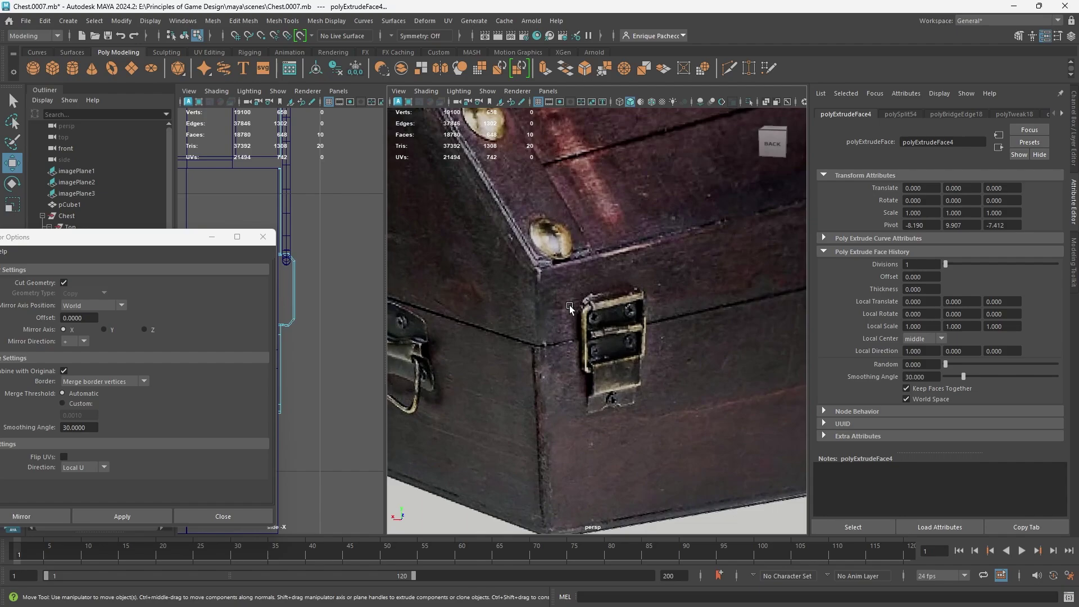
{"action": "middle_click_drag", "start_coordinate": [690, 318], "coordinate": [500, 309], "text": "alt"}
{"action": "scroll", "coordinate": [569, 318], "scroll_direction": "down", "scroll_amount": 6}
{"action": "middle_click_drag", "start_coordinate": [568, 319], "coordinate": [414, 309], "text": "alt"}
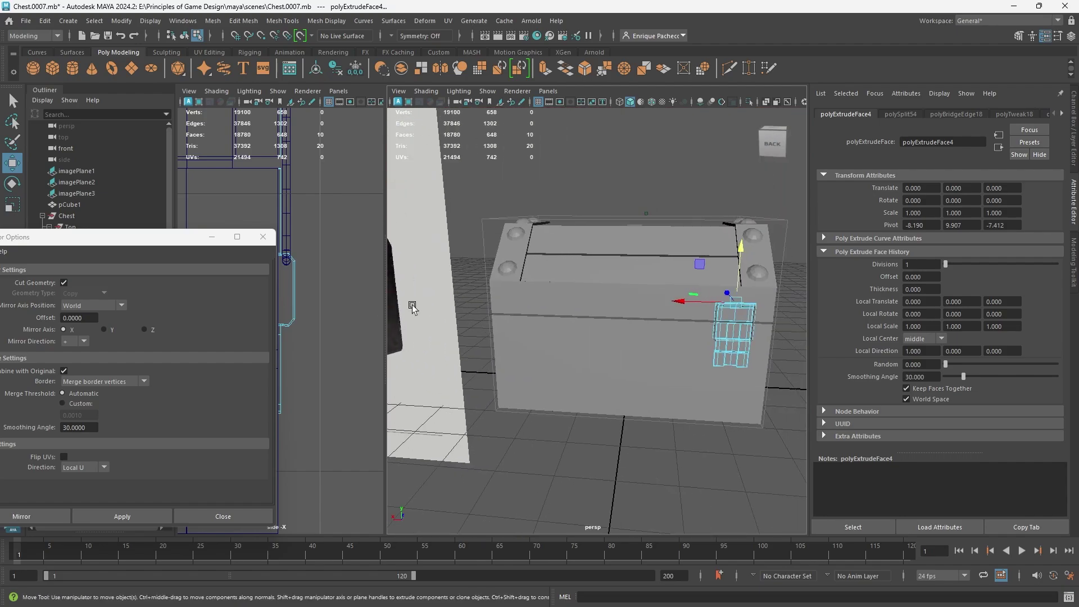
{"action": "middle_click_drag", "start_coordinate": [700, 332], "coordinate": [563, 340], "text": "alt"}
{"action": "scroll", "coordinate": [563, 342], "scroll_direction": "up", "scroll_amount": 12}
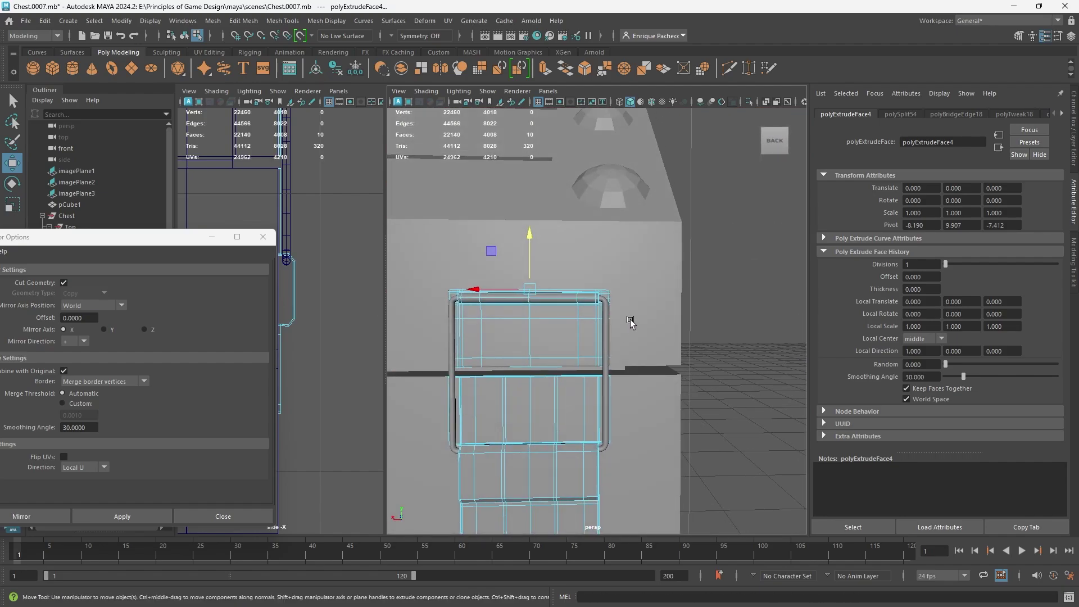
Step: Raise the extruded top faces slightly and insert edge loops near the upper plate's top edge and its end nearest the chest's corner
{"action": "left_click_drag", "start_coordinate": [441, 193], "coordinate": [443, 188]}
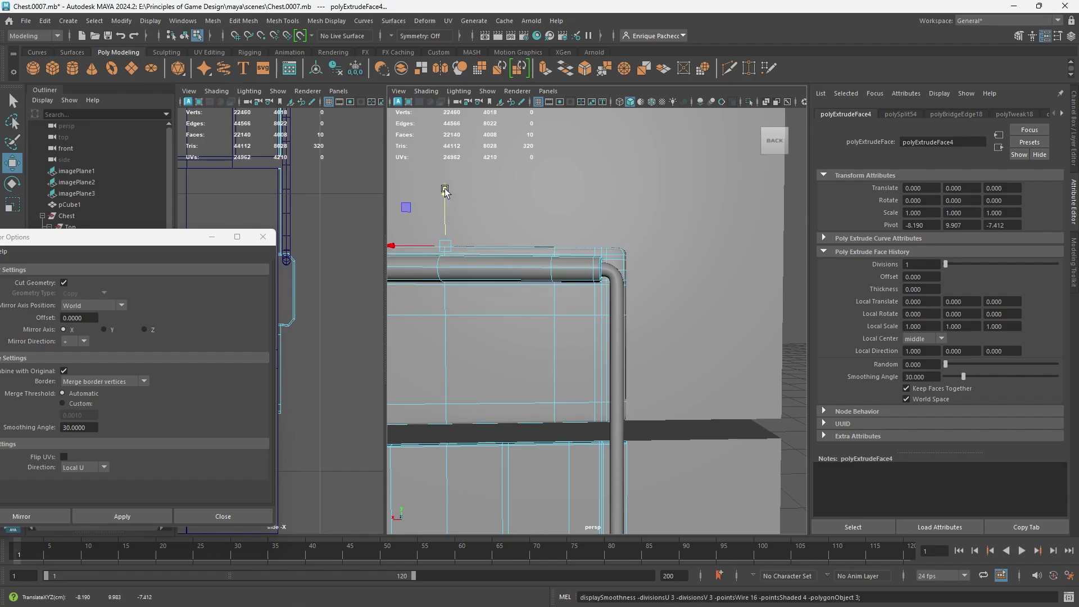
{"action": "left_click", "coordinate": [729, 68]}
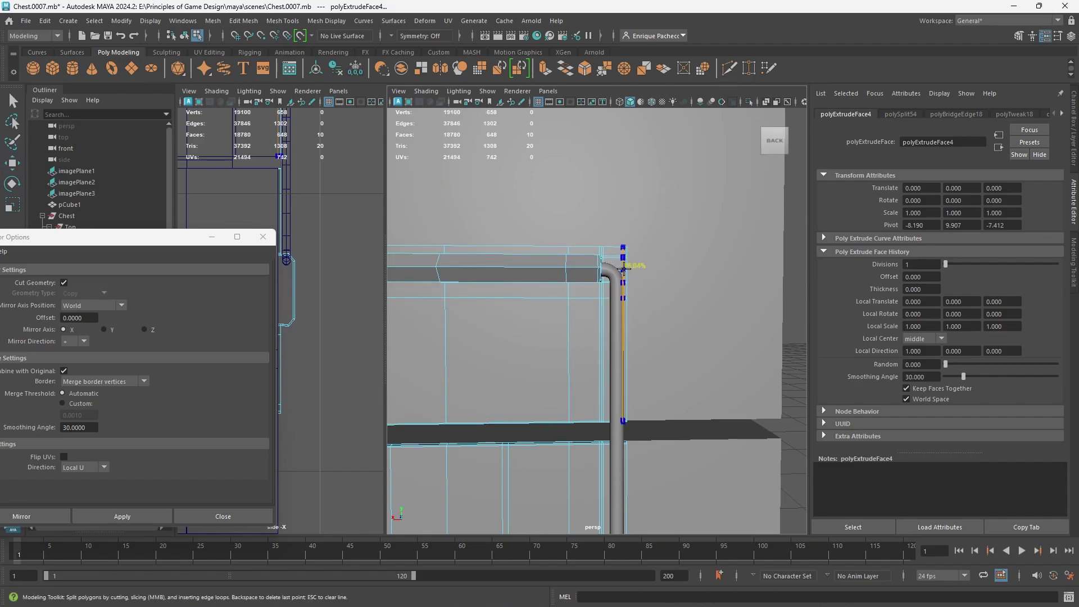
{"action": "left_click", "coordinate": [624, 269], "text": "ctrl"}
{"action": "middle_click_drag", "start_coordinate": [542, 332], "coordinate": [402, 318], "text": "alt"}
{"action": "left_click", "coordinate": [641, 297]}
{"action": "key", "text": "q"}
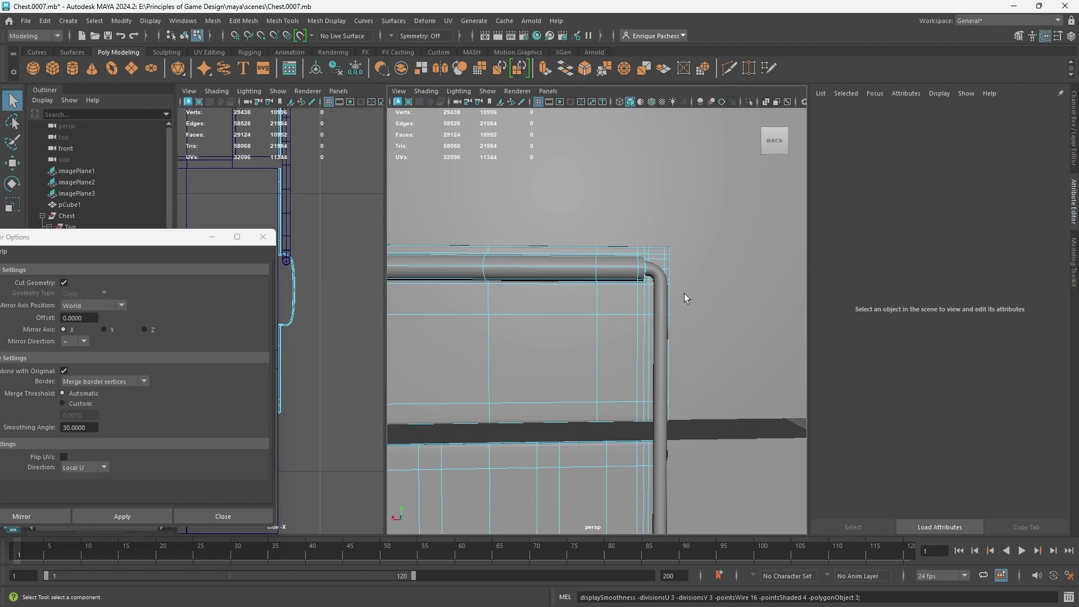
Step: Slide the top edge beside the upper plate's outer corner inward to start rounding it, and check the smooth preview
{"action": "right_click_drag", "start_coordinate": [669, 252], "coordinate": [629, 247]}
{"action": "scroll", "coordinate": [653, 270], "scroll_direction": "up", "scroll_amount": 3}
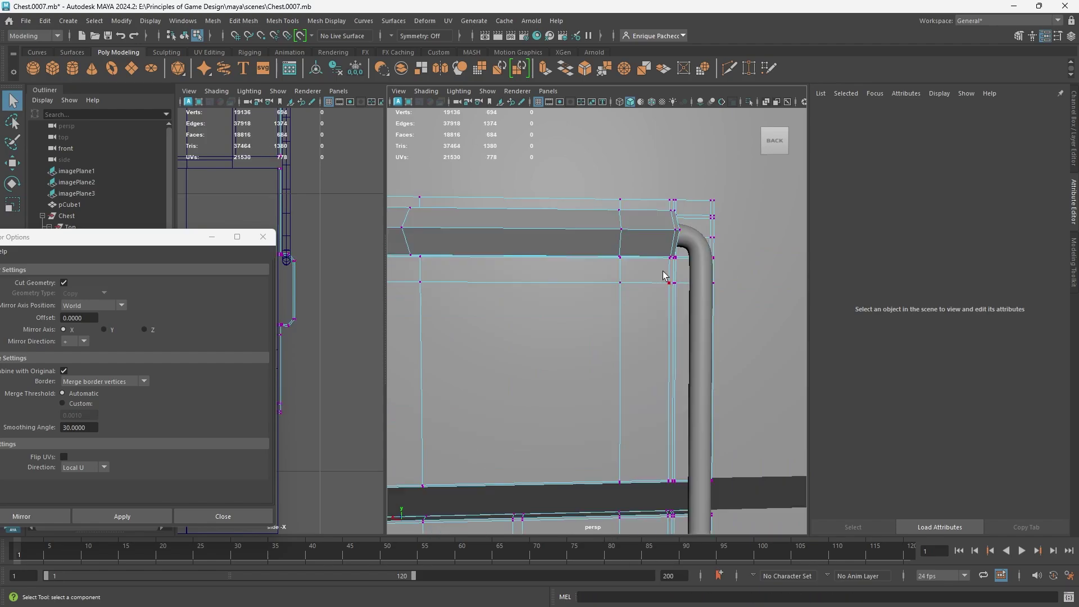
{"action": "middle_click_drag", "start_coordinate": [662, 271], "coordinate": [599, 328], "text": "alt"}
{"action": "left_click_drag", "start_coordinate": [599, 327], "coordinate": [610, 327], "text": "alt"}
{"action": "right_click_drag", "start_coordinate": [610, 327], "coordinate": [594, 310]}
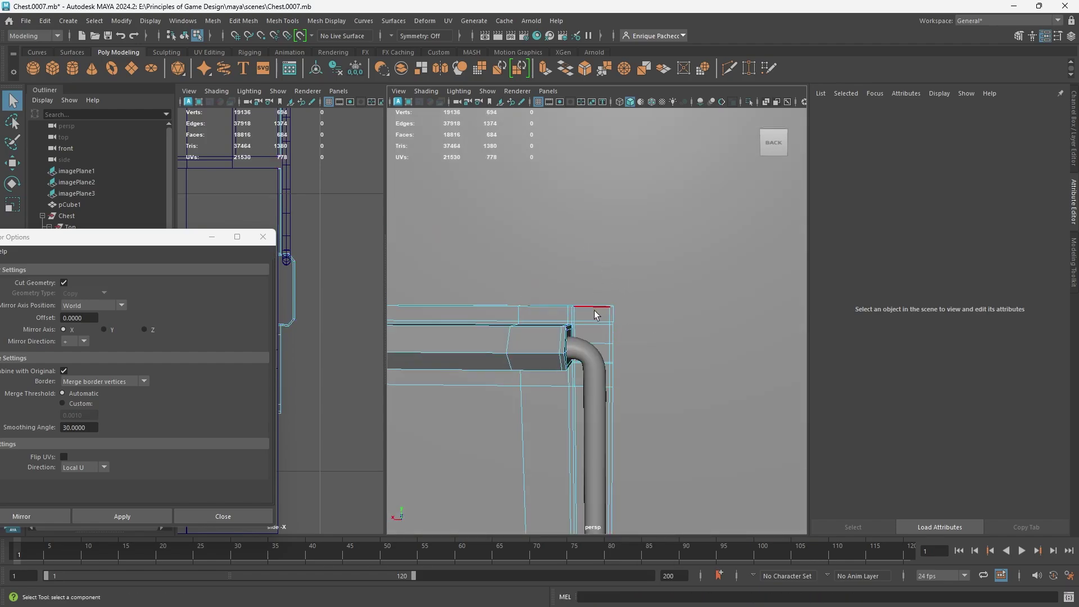
{"action": "scroll", "coordinate": [595, 312], "scroll_direction": "up", "scroll_amount": 5}
{"action": "middle_click_drag", "start_coordinate": [596, 318], "coordinate": [604, 420], "text": "alt"}
{"action": "left_click", "coordinate": [660, 471]}
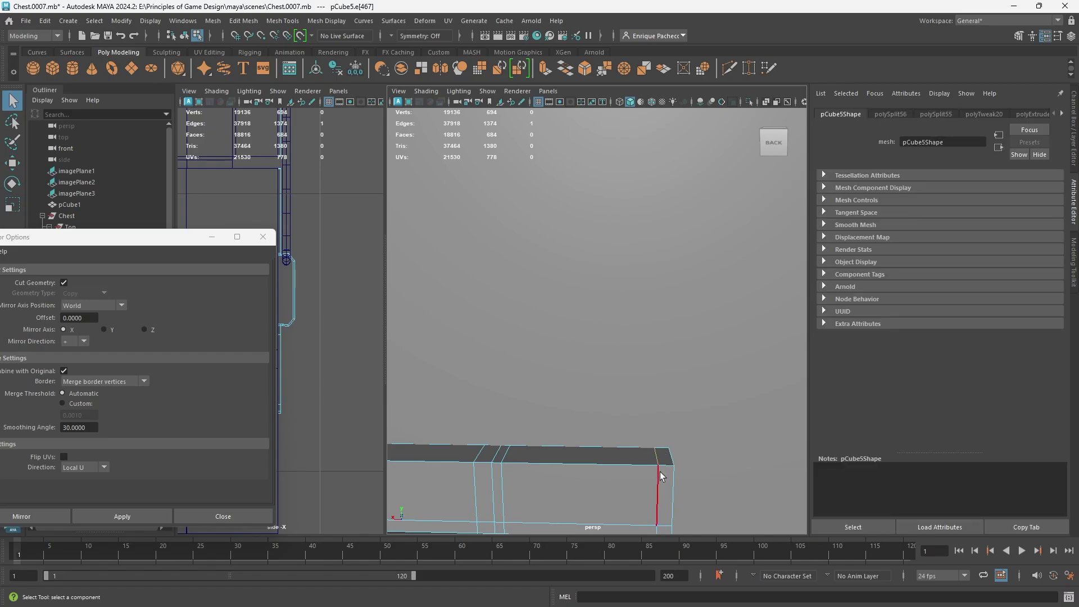
{"action": "scroll", "coordinate": [659, 470], "scroll_direction": "down", "scroll_amount": 5}
{"action": "key", "text": "w"}
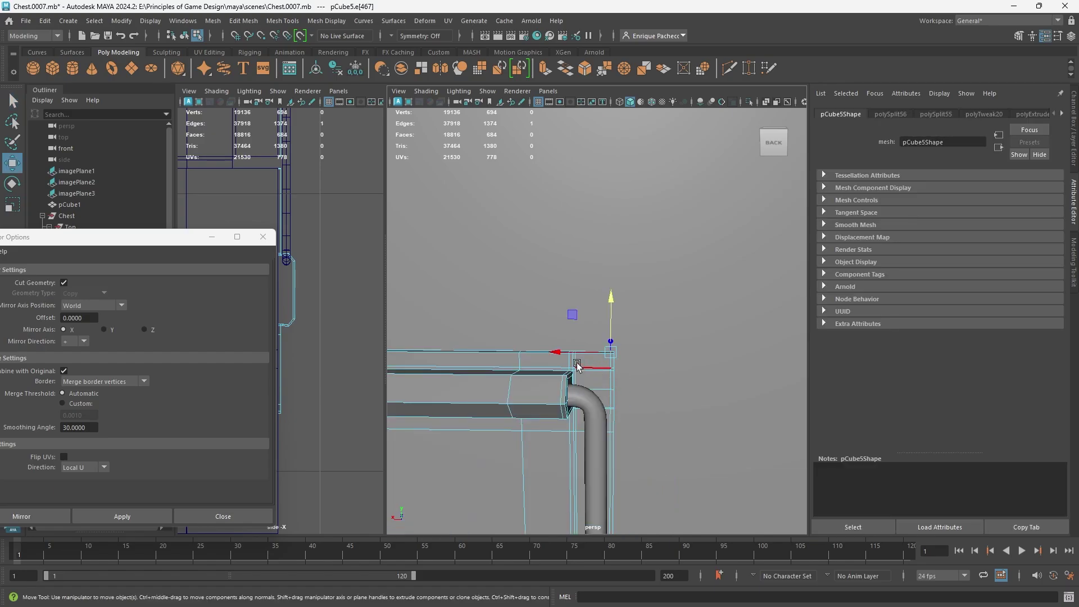
{"action": "left_click_drag", "start_coordinate": [579, 365], "coordinate": [554, 352]}
{"action": "key", "text": "3"}
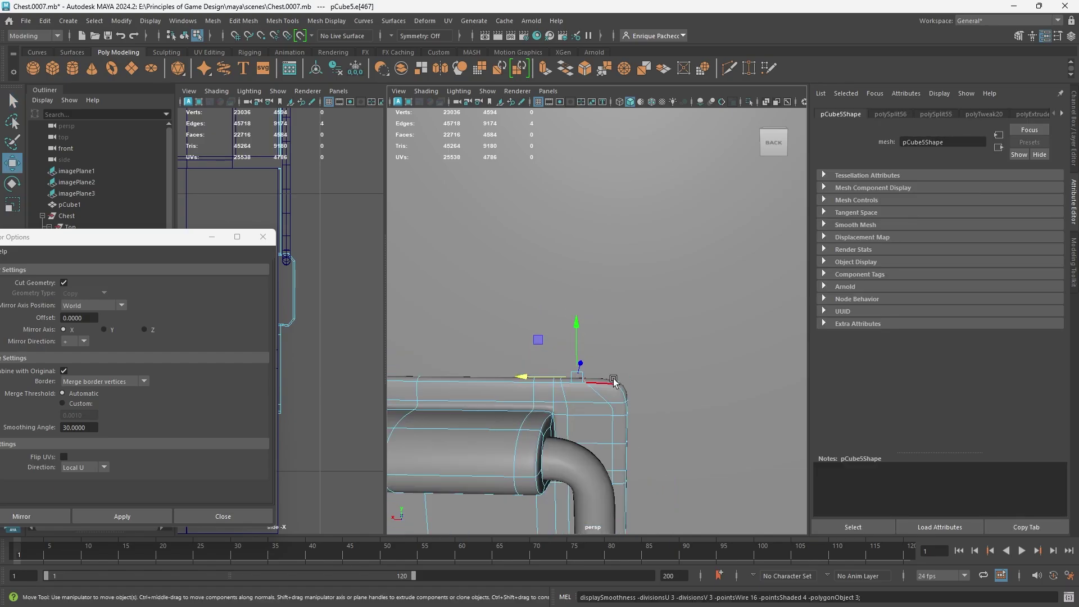
{"action": "left_click_drag", "start_coordinate": [654, 422], "coordinate": [640, 400], "text": "alt"}
{"action": "key", "text": "1"}
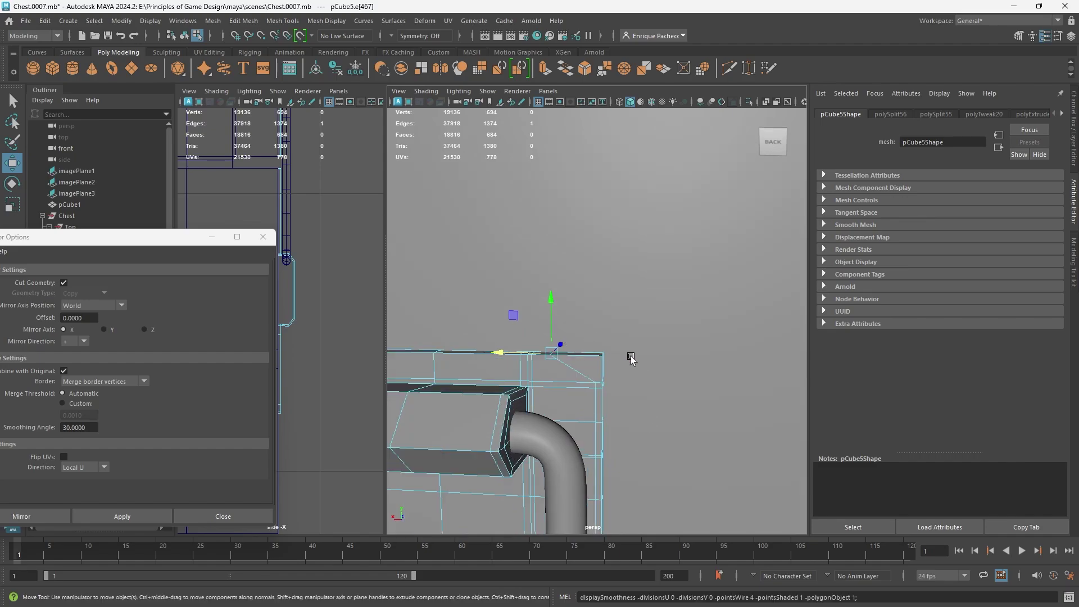
Step: Move the side edges just below the same plate corner downward to round it further, and check the smooth preview
{"action": "mouse_move", "coordinate": [631, 356]}
{"action": "left_mouse_down", "text": "alt"}
{"action": "mouse_move", "coordinate": [640, 393]}
{"action": "mouse_move", "coordinate": [617, 361]}
{"action": "left_mouse_up", "text": "alt"}
{"action": "key", "text": "q"}
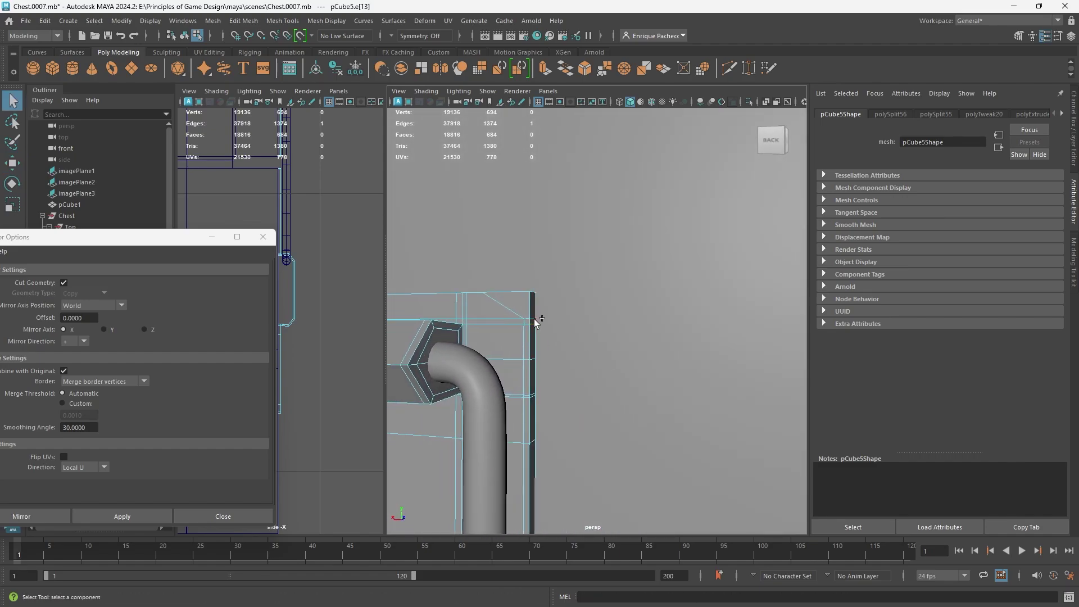
{"action": "left_click", "coordinate": [534, 319]}
{"action": "key", "text": "w"}
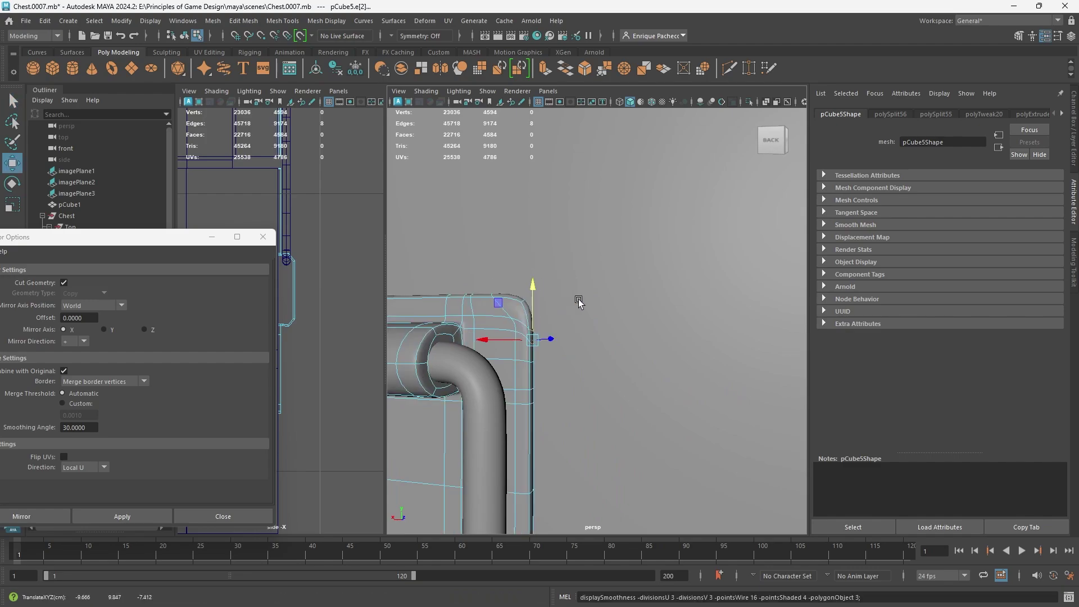
{"action": "key", "text": "3"}
{"action": "key", "text": "1"}
Step: Select the inner vertices behind the rounded corner and move them diagonally inward to even out the curve, checking the smooth preview
{"action": "key", "text": "q"}
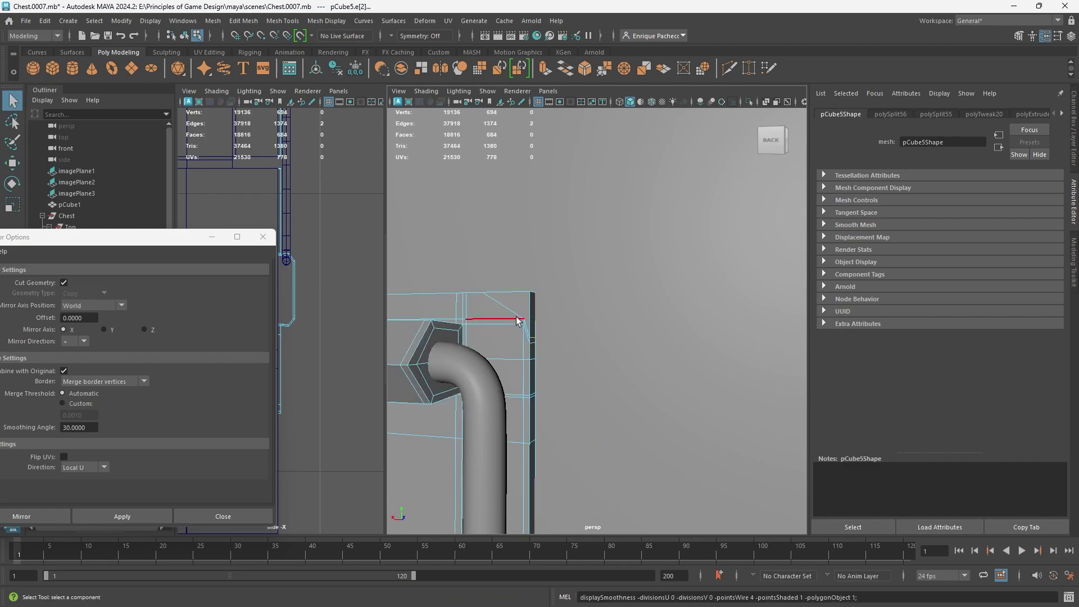
{"action": "left_click_drag", "start_coordinate": [523, 315], "coordinate": [547, 323], "text": "alt"}
{"action": "right_click_drag", "start_coordinate": [596, 336], "coordinate": [527, 269]}
{"action": "key", "text": "5"}
{"action": "key", "text": "4"}
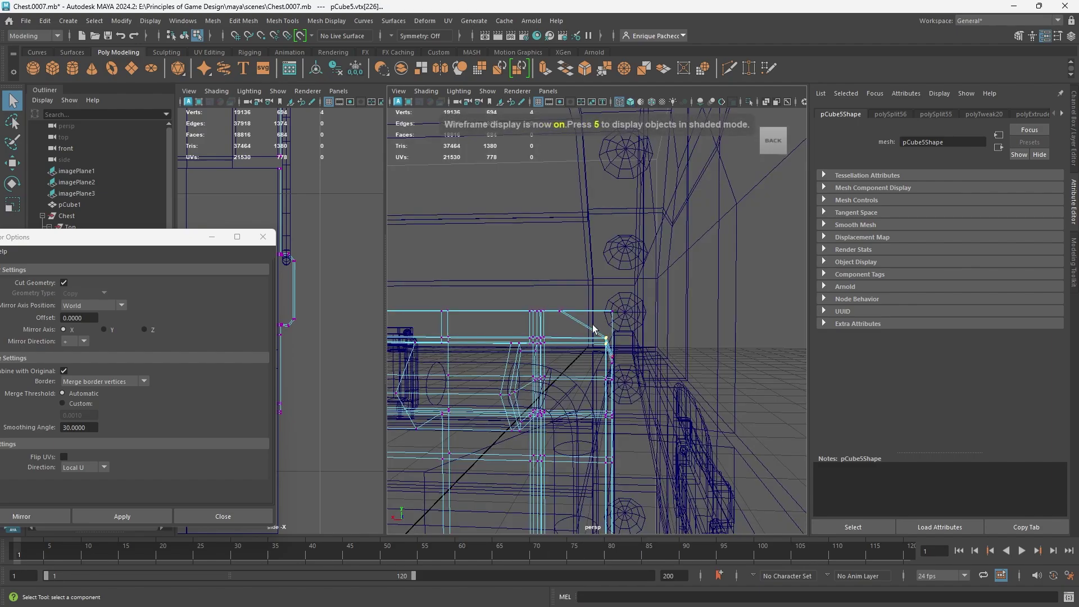
{"action": "key", "text": "5"}
{"action": "key", "text": "w"}
{"action": "left_click_drag", "start_coordinate": [571, 306], "coordinate": [539, 308]}
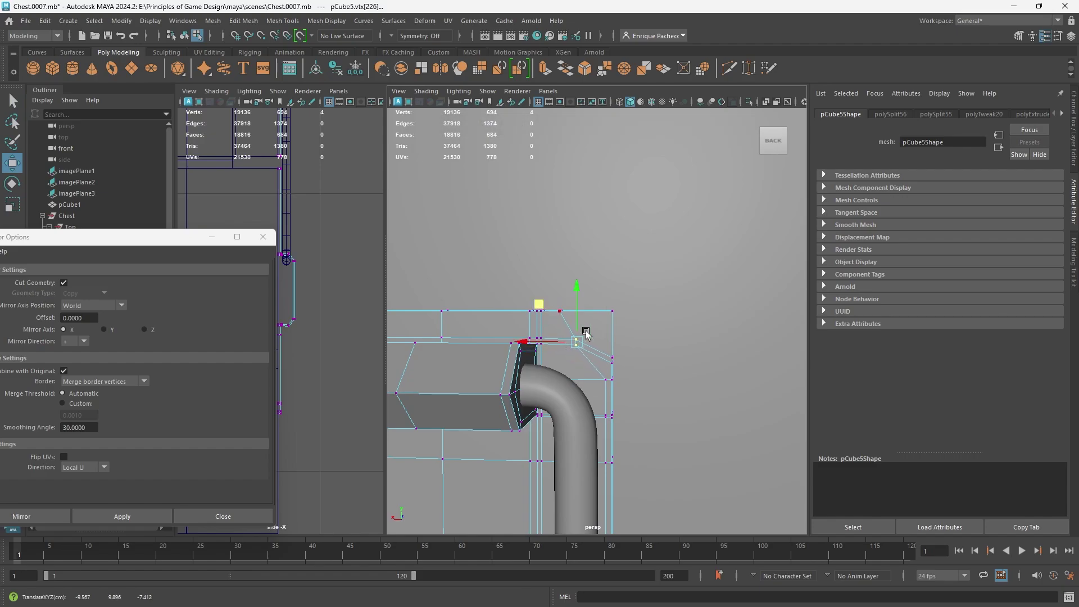
{"action": "key", "text": "3"}
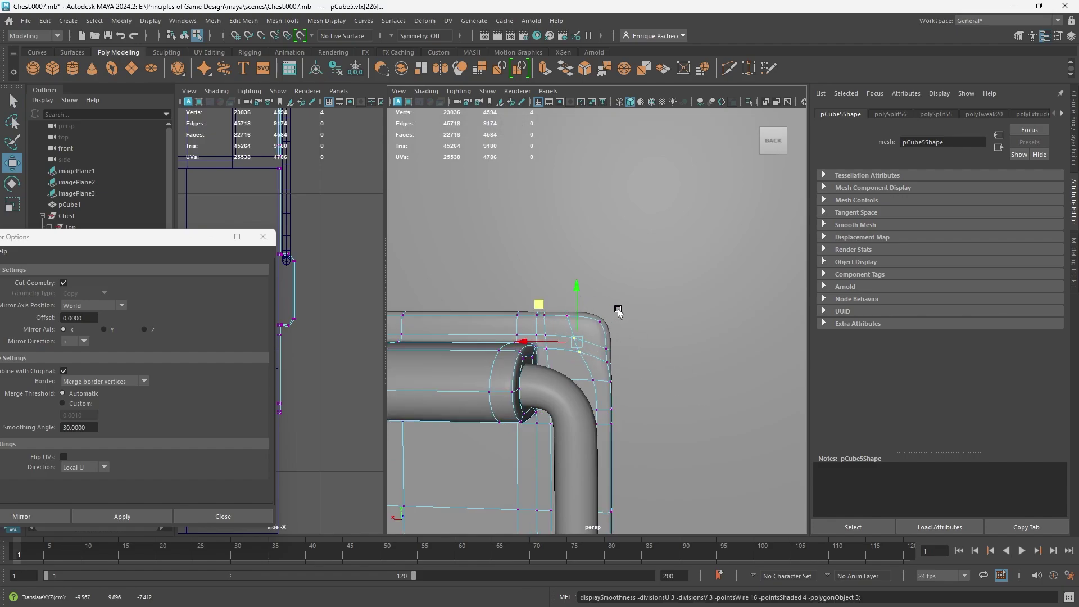
{"action": "key", "text": "1"}
Step: Delete all faces of the upper plate's half without the rounded corner, up to its centre line, and return to object selection
{"action": "mouse_move", "coordinate": [606, 410]}
{"action": "left_mouse_down", "text": "alt"}
{"action": "mouse_move", "coordinate": [617, 410]}
{"action": "mouse_move", "coordinate": [602, 421]}
{"action": "left_mouse_up", "text": "alt"}
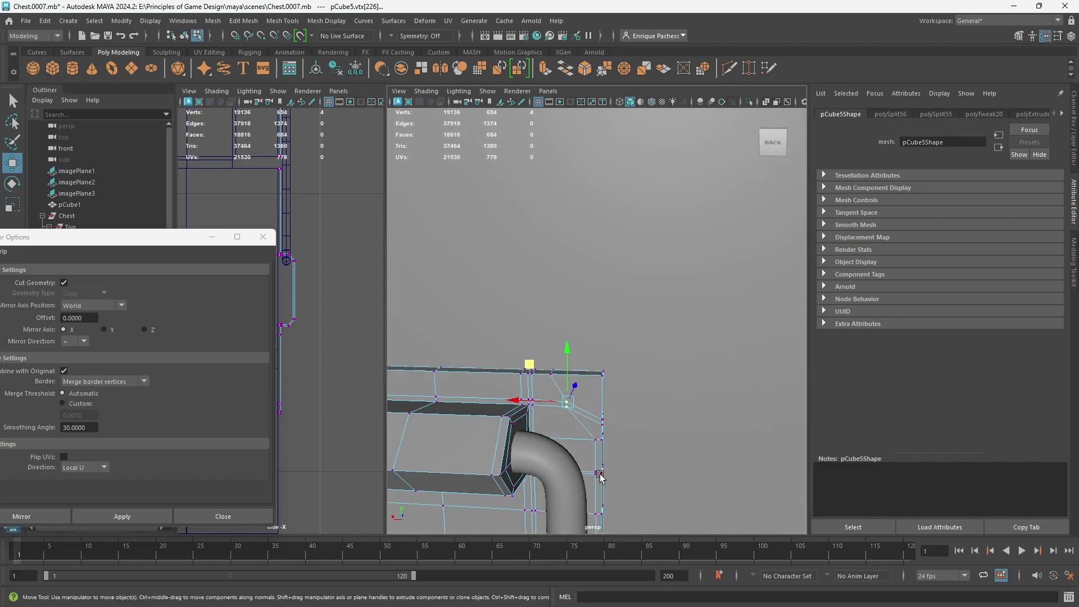
{"action": "scroll", "coordinate": [575, 462], "scroll_direction": "down", "scroll_amount": 3}
{"action": "scroll", "coordinate": [520, 485], "scroll_direction": "down", "scroll_amount": 7}
{"action": "middle_click_drag", "start_coordinate": [522, 467], "coordinate": [583, 438], "text": "alt"}
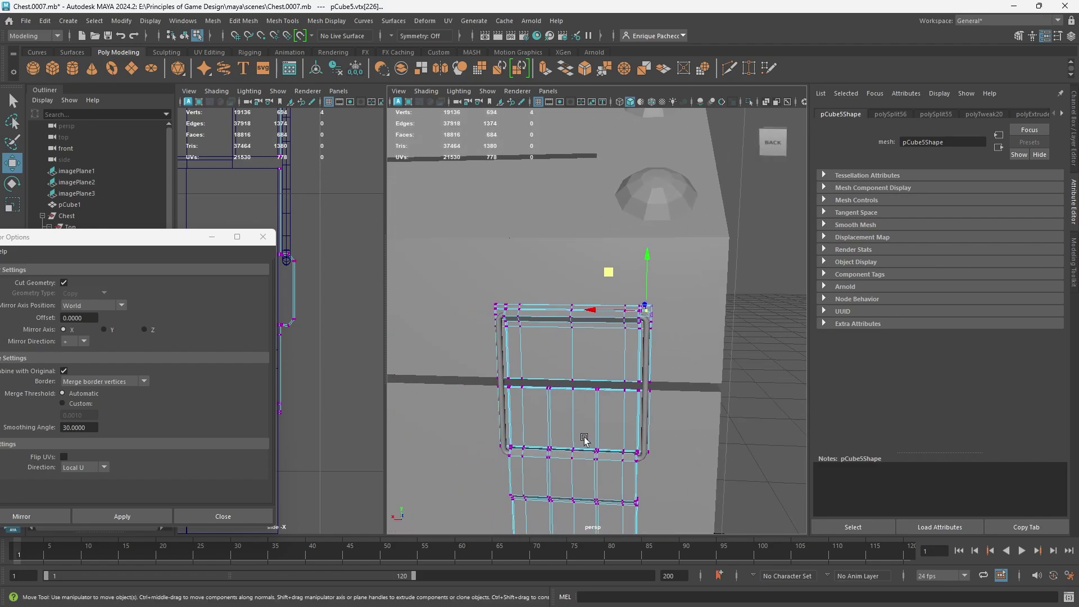
{"action": "right_click_drag", "start_coordinate": [546, 342], "coordinate": [549, 319]}
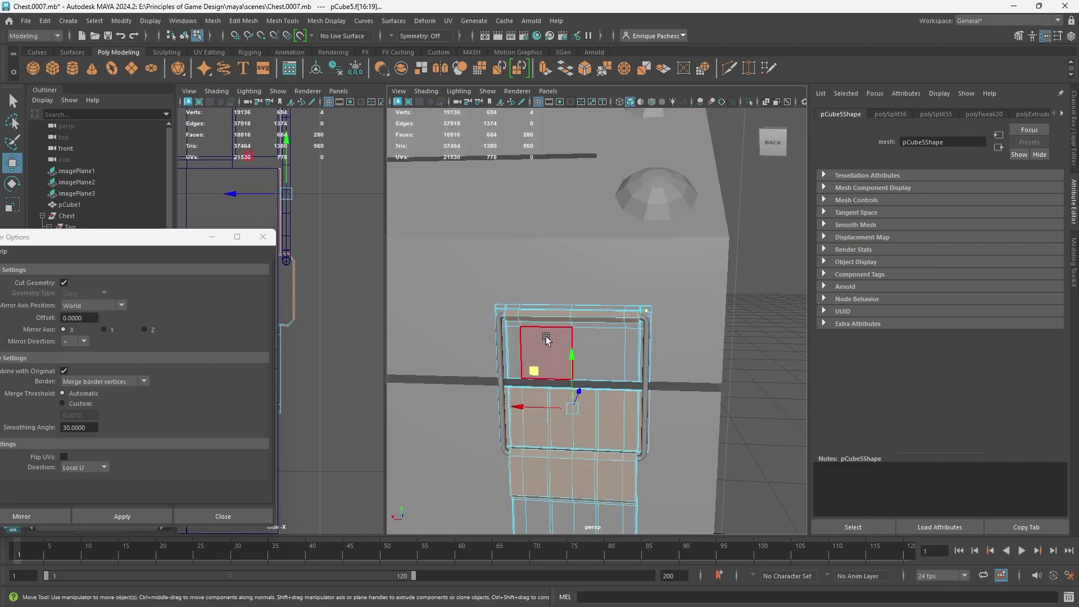
{"action": "left_click_drag", "start_coordinate": [546, 336], "coordinate": [486, 290], "text": "alt"}
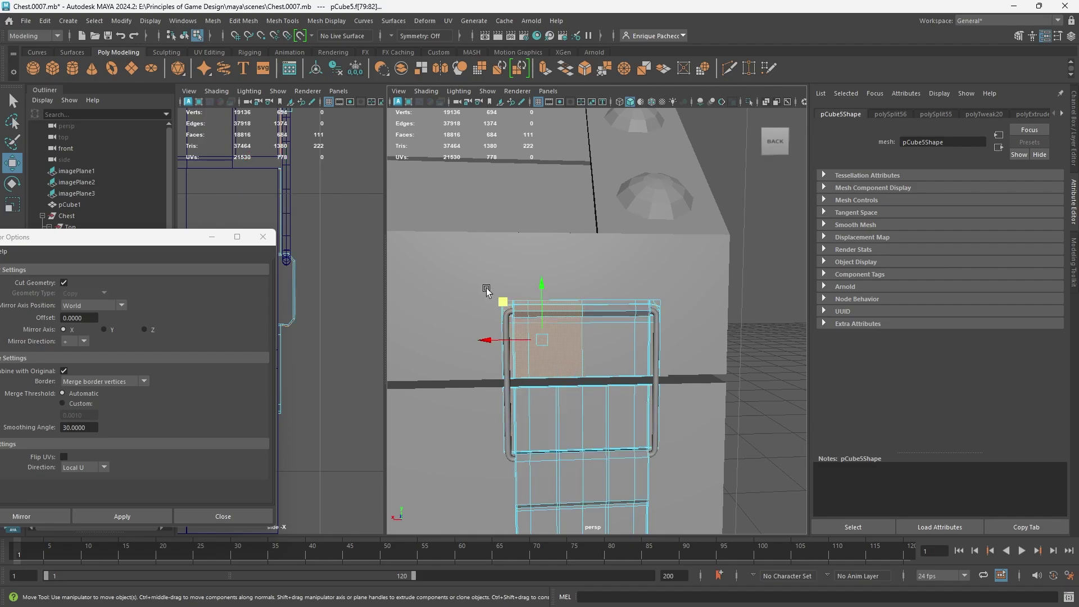
{"action": "key", "text": "Delete"}
{"action": "right_click_drag", "start_coordinate": [603, 285], "coordinate": [602, 316]}
{"action": "left_click_drag", "start_coordinate": [549, 383], "coordinate": [482, 363]}
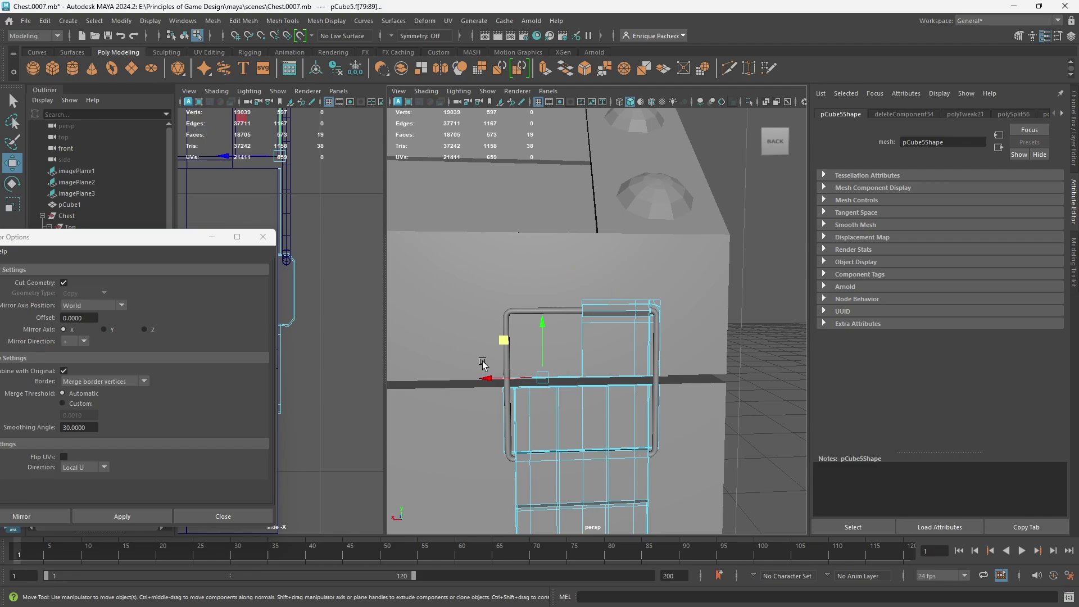
{"action": "key", "text": "Delete"}
{"action": "right_click_drag", "start_coordinate": [665, 342], "coordinate": [709, 260]}
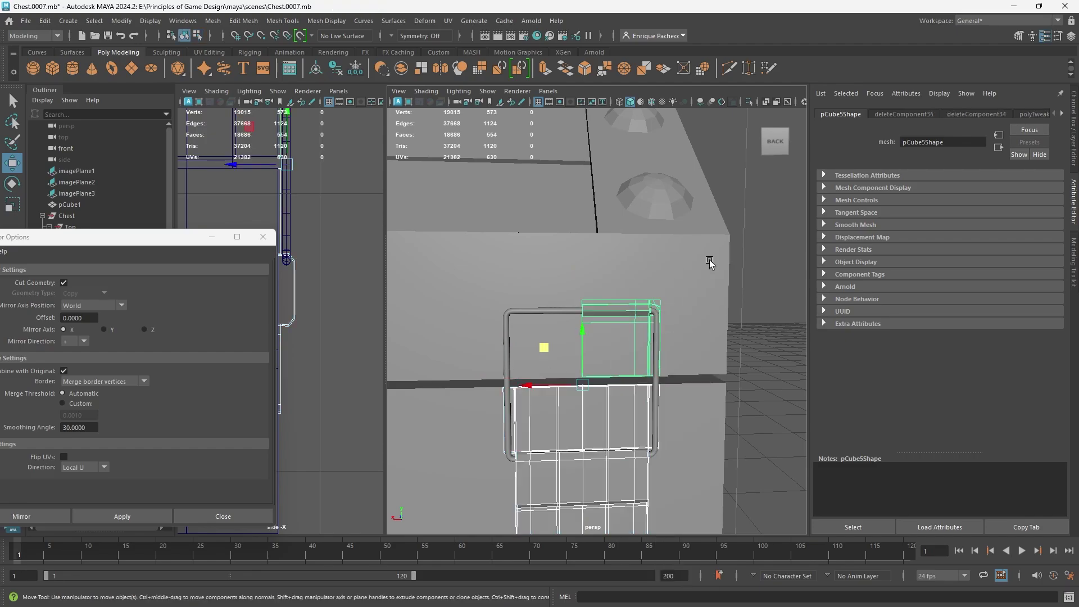
Step: Mirror the upper plate's remaining half across the X axis, with the mirror axis position set to Object
{"action": "left_click", "coordinate": [620, 345]}
{"action": "left_click", "coordinate": [212, 21]}
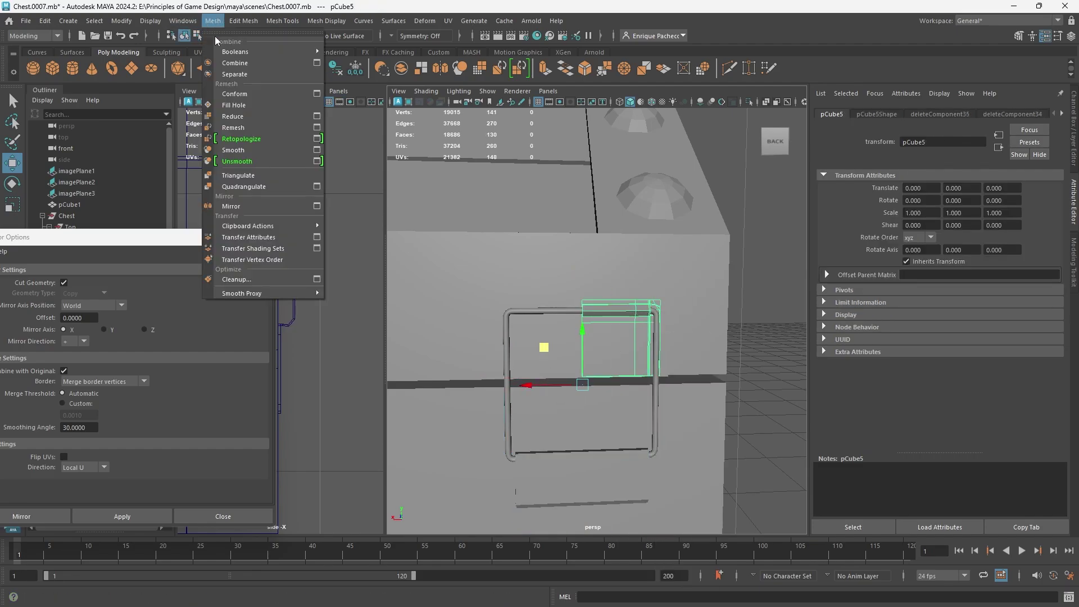
{"action": "left_click", "coordinate": [244, 205]}
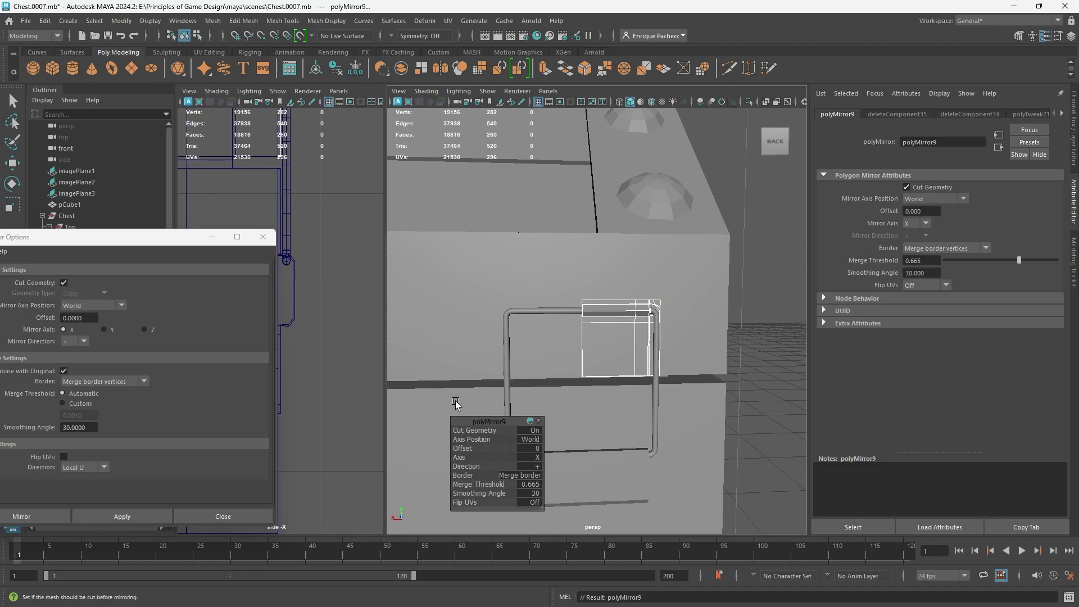
{"action": "left_click", "coordinate": [529, 439]}
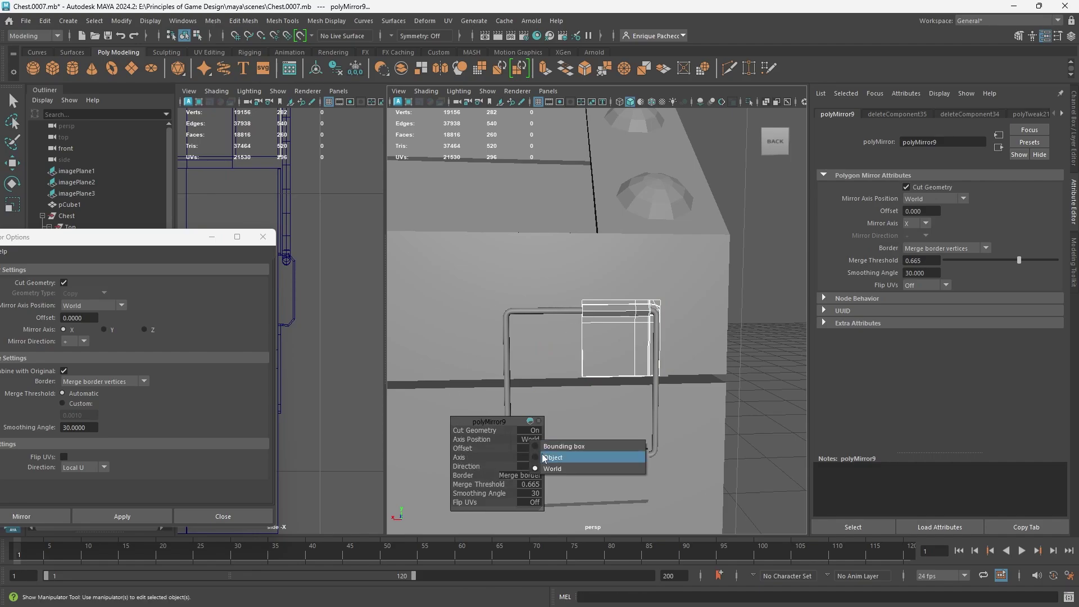
{"action": "left_click", "coordinate": [540, 453]}
{"action": "left_click", "coordinate": [694, 378]}
{"action": "mouse_move", "coordinate": [694, 377]}
{"action": "left_mouse_down", "text": "alt"}
{"action": "mouse_move", "coordinate": [662, 386]}
{"action": "mouse_move", "coordinate": [692, 377]}
{"action": "left_mouse_up", "text": "alt"}
{"action": "left_click", "coordinate": [597, 354]}
{"action": "left_click_drag", "start_coordinate": [597, 354], "coordinate": [619, 347], "text": "alt"}
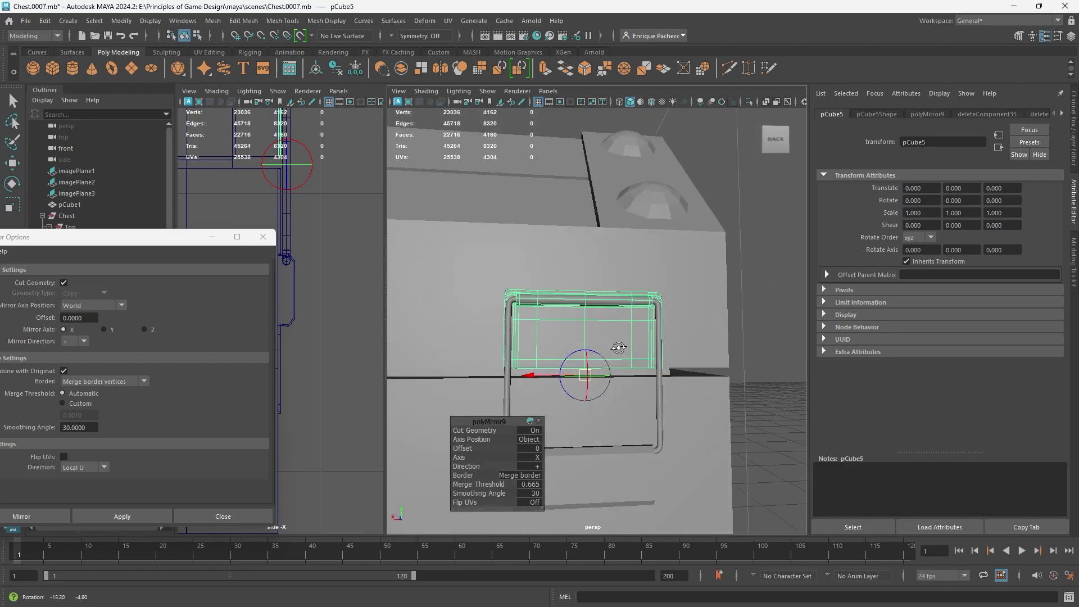
Step: Preview the lower plate smoothed and compare the latch with the reference photo of the chest
{"action": "left_click", "coordinate": [619, 435]}
{"action": "key", "text": "f"}
{"action": "key", "text": "3"}
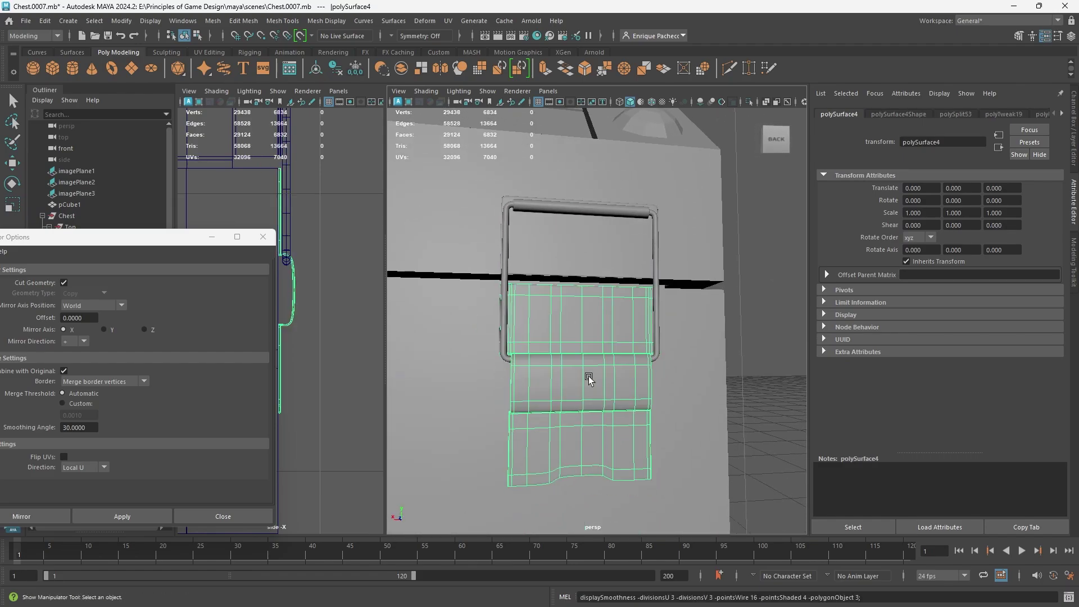
{"action": "mouse_move", "coordinate": [575, 412]}
{"action": "left_mouse_down", "text": "alt"}
{"action": "mouse_move", "coordinate": [579, 426]}
{"action": "mouse_move", "coordinate": [592, 423]}
{"action": "left_mouse_up", "text": "alt"}
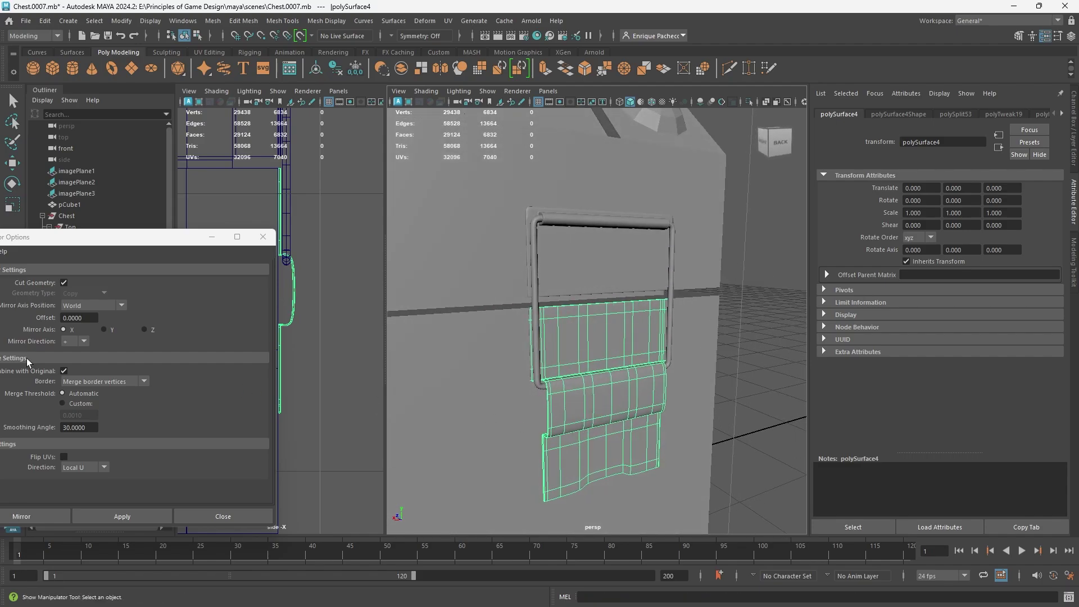
{"action": "scroll", "coordinate": [528, 391], "scroll_direction": "down", "scroll_amount": 8}
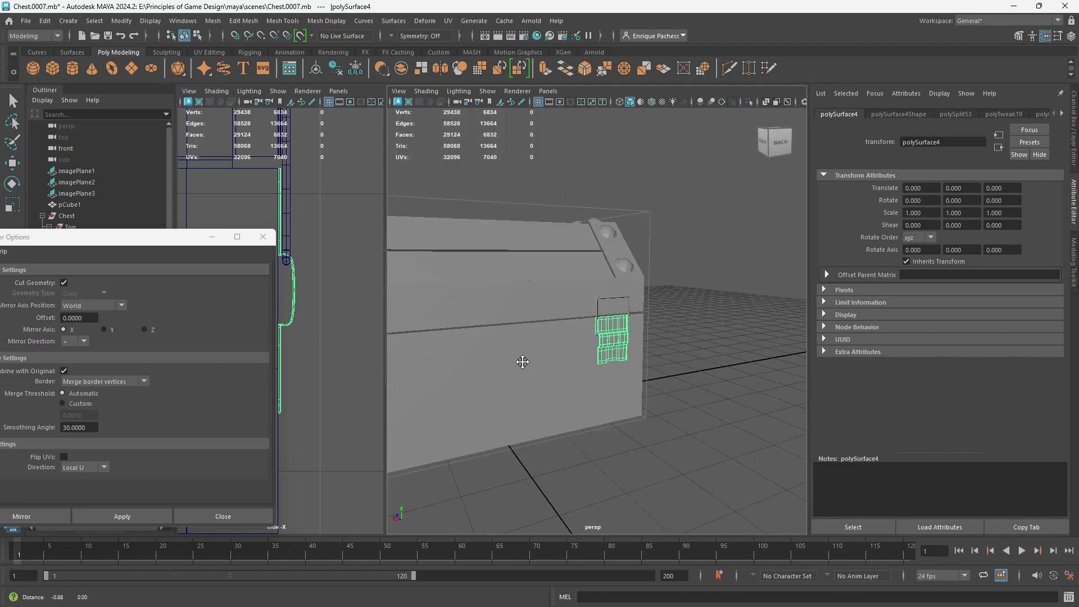
{"action": "middle_click_drag", "start_coordinate": [520, 361], "coordinate": [544, 309], "text": "alt"}
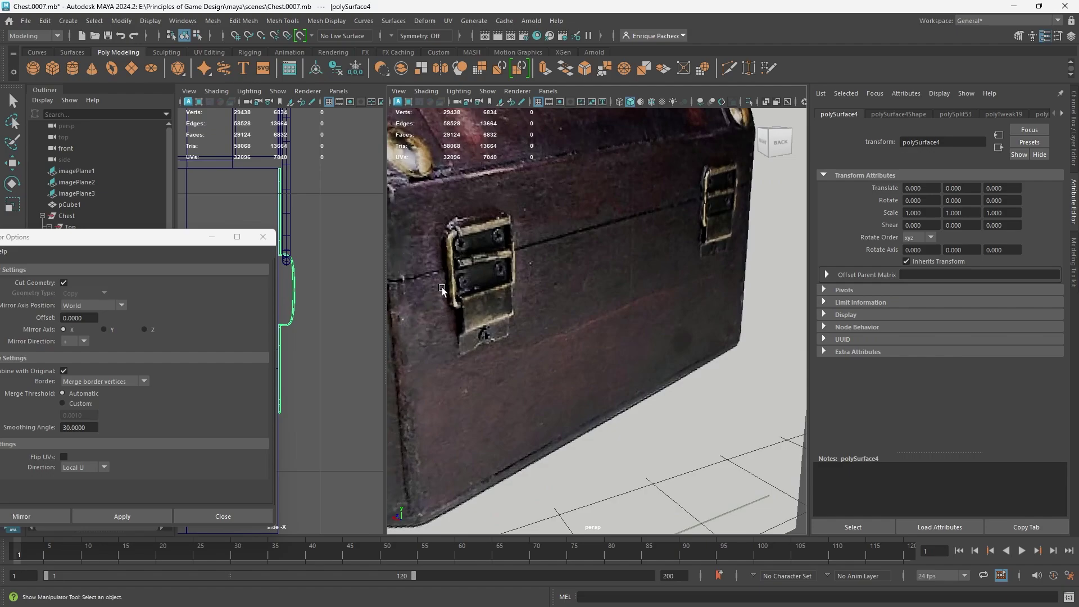
{"action": "middle_click_drag", "start_coordinate": [727, 286], "coordinate": [475, 243], "text": "alt"}
{"action": "middle_click_drag", "start_coordinate": [595, 258], "coordinate": [529, 322], "text": "alt"}
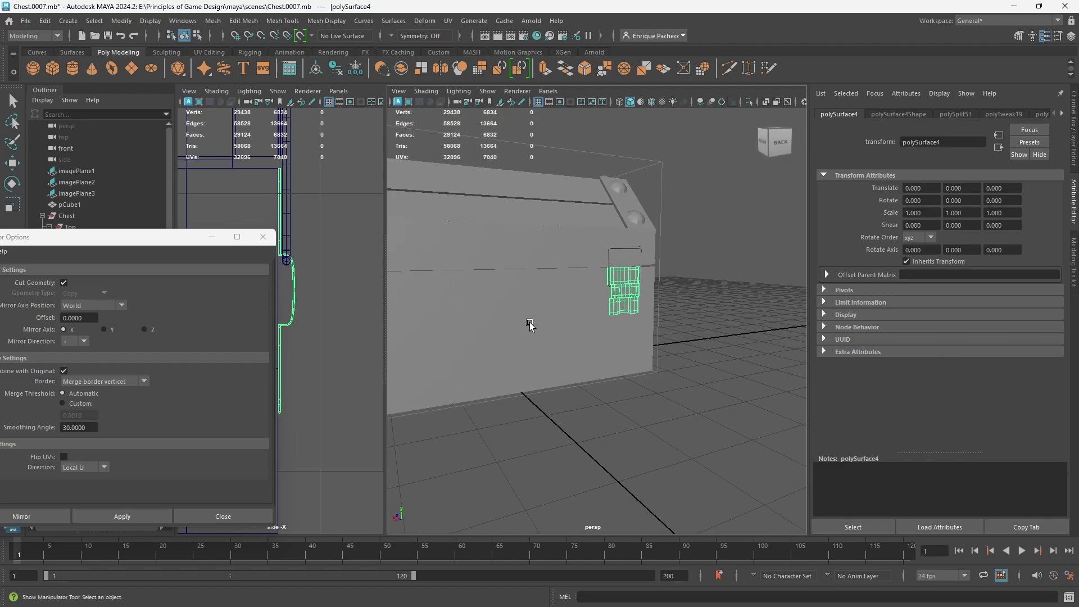
{"action": "right_click_drag", "start_coordinate": [529, 322], "coordinate": [631, 312], "text": "alt"}
{"action": "middle_click_drag", "start_coordinate": [634, 311], "coordinate": [606, 345], "text": "alt"}
{"action": "scroll", "coordinate": [607, 345], "scroll_direction": "up", "scroll_amount": 5}
{"action": "left_click_drag", "start_coordinate": [607, 345], "coordinate": [623, 353], "text": "alt"}
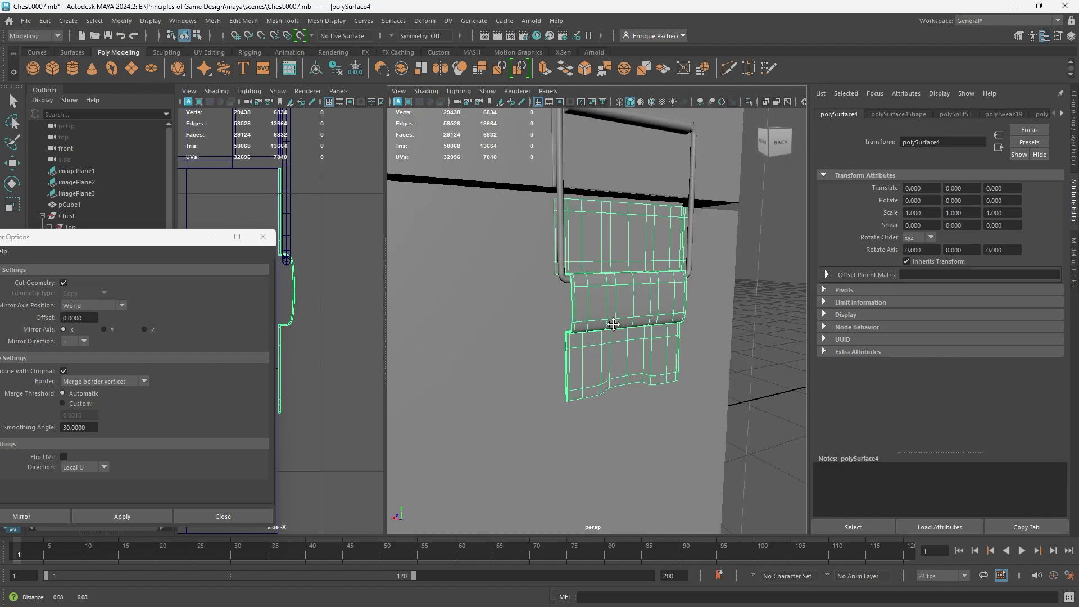
{"action": "middle_click_drag", "start_coordinate": [622, 306], "coordinate": [593, 389], "text": "alt"}
Step: Select the upper and lower latch plates together, return them to unsmoothed display and isolate them in the perspective view
{"action": "left_click", "coordinate": [544, 218]}
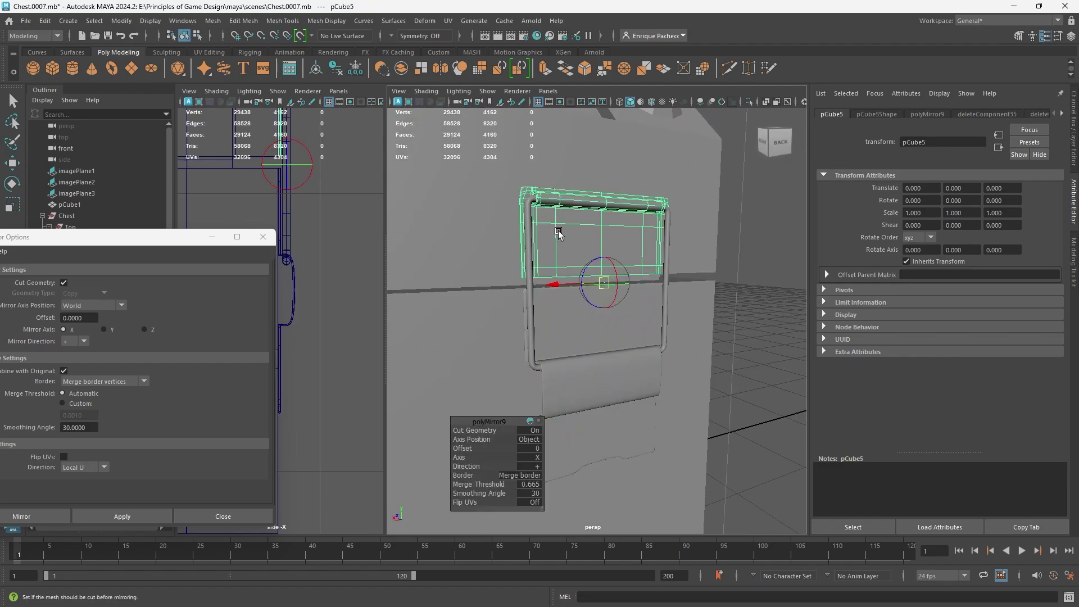
{"action": "left_click", "coordinate": [568, 335], "text": "shift"}
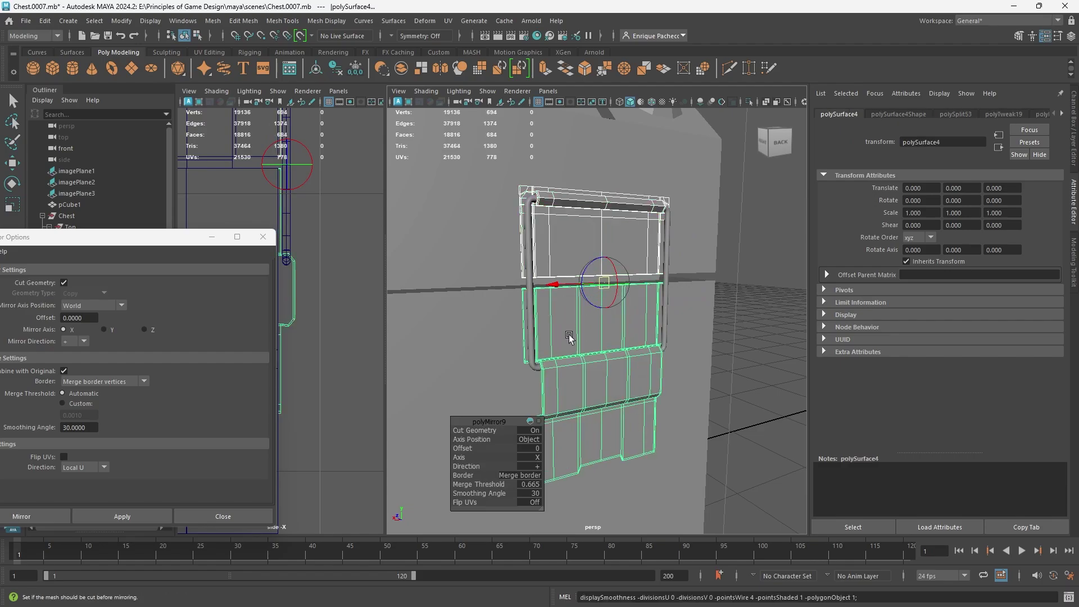
{"action": "left_click_drag", "start_coordinate": [568, 335], "coordinate": [636, 332], "text": "alt"}
{"action": "right_click_drag", "start_coordinate": [636, 288], "coordinate": [673, 271]}
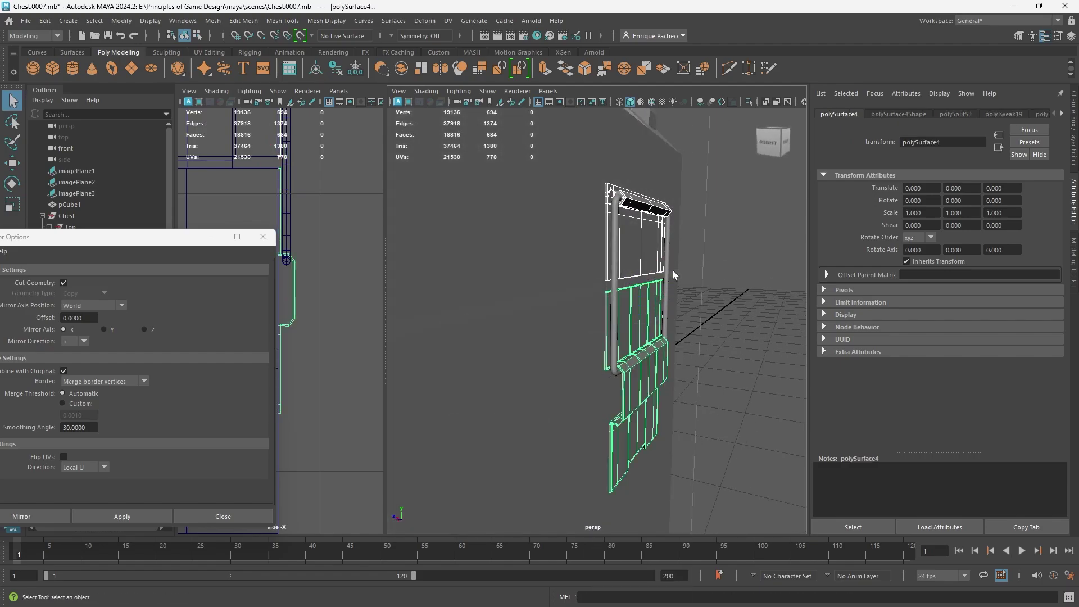
{"action": "key", "text": "ctrl+1"}
Step: In face selection, delete the narrow strip of faces along the lower edge of the upper plate's hidden back side
{"action": "left_click_drag", "start_coordinate": [625, 309], "coordinate": [738, 309], "text": "alt"}
{"action": "right_click_drag", "start_coordinate": [694, 242], "coordinate": [696, 274]}
{"action": "scroll", "coordinate": [696, 275], "scroll_direction": "up", "scroll_amount": 4}
{"action": "middle_click_drag", "start_coordinate": [696, 274], "coordinate": [625, 382], "text": "alt"}
{"action": "scroll", "coordinate": [696, 359], "scroll_direction": "up", "scroll_amount": 2}
{"action": "middle_click_drag", "start_coordinate": [731, 371], "coordinate": [647, 340], "text": "alt"}
{"action": "scroll", "coordinate": [646, 339], "scroll_direction": "down", "scroll_amount": 2}
{"action": "left_click_drag", "start_coordinate": [647, 339], "coordinate": [725, 310], "text": "alt"}
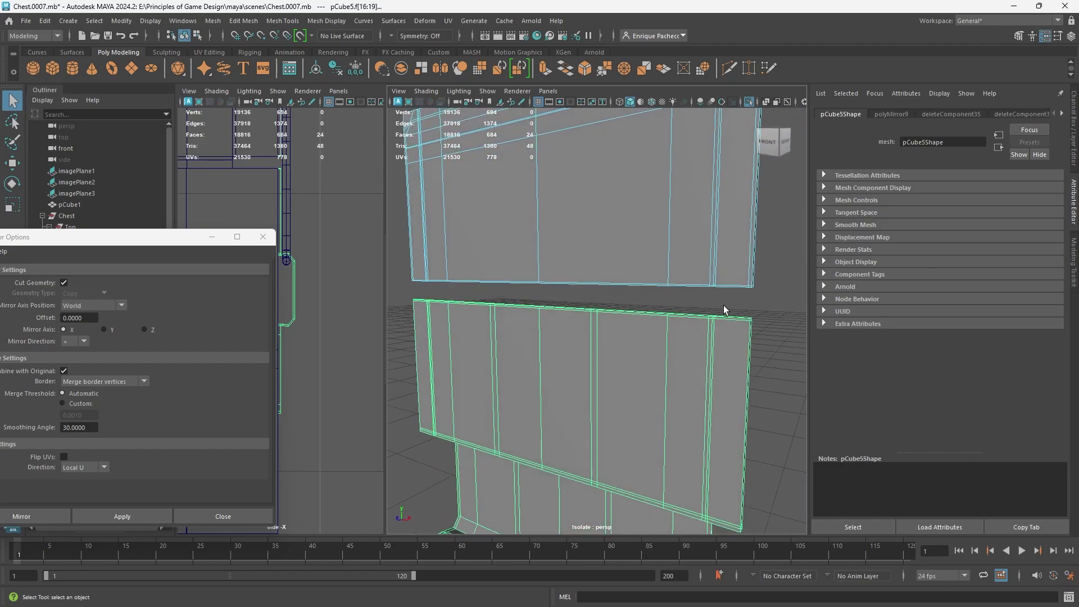
{"action": "left_click", "coordinate": [748, 286]}
{"action": "left_click_drag", "start_coordinate": [584, 292], "coordinate": [677, 291], "text": "alt"}
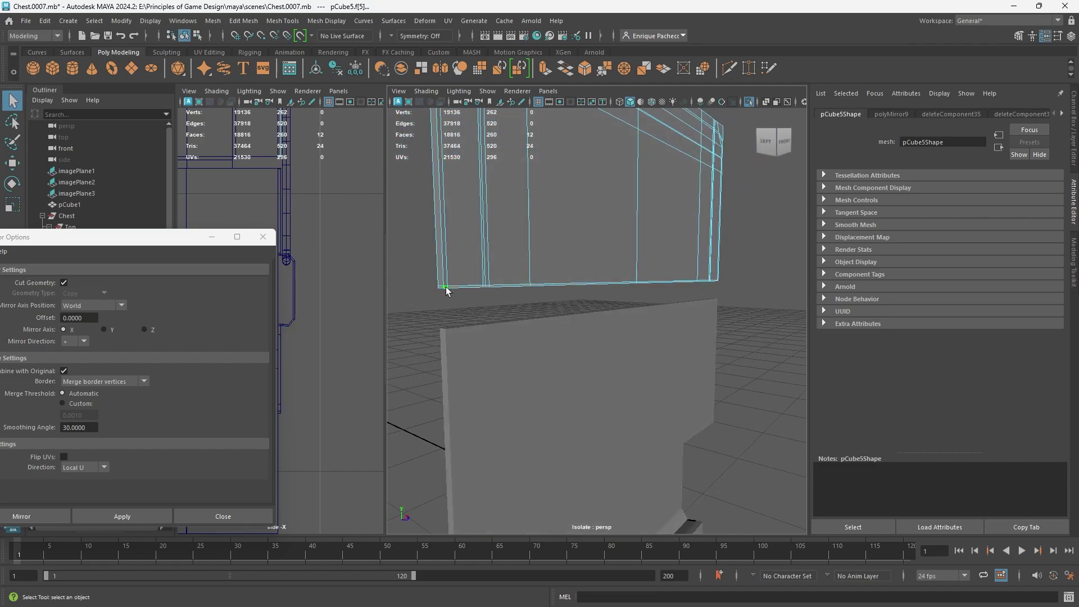
{"action": "key", "text": "Delete"}
Step: Delete the top and side border strips and all remaining inner faces of the upper plate's hidden back side
{"action": "left_click", "coordinate": [445, 281]}
{"action": "middle_click_drag", "start_coordinate": [470, 209], "coordinate": [452, 269], "text": "alt"}
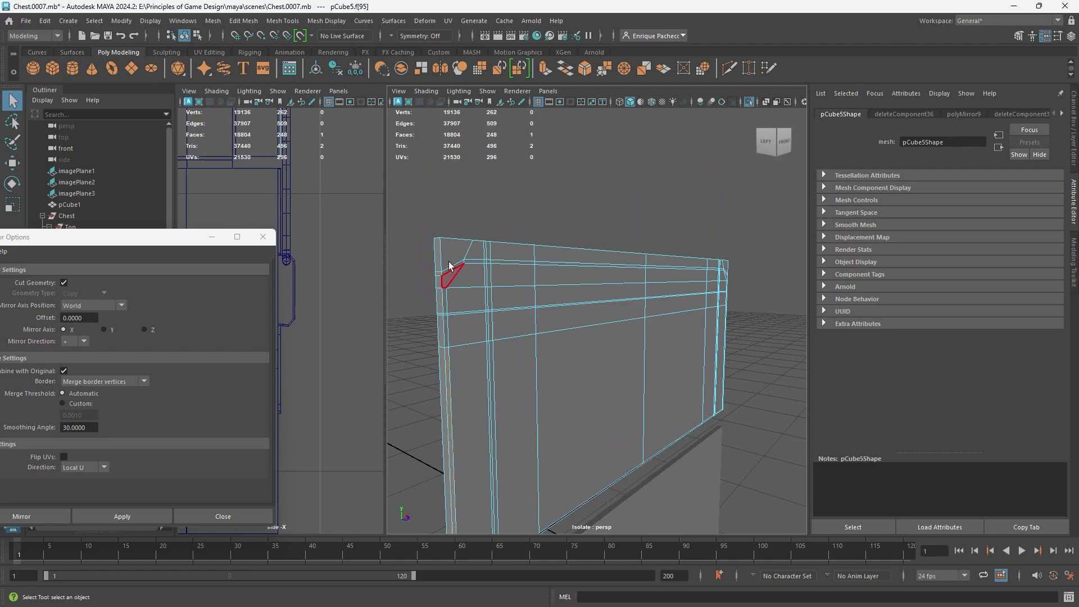
{"action": "double_click", "coordinate": [446, 254], "text": "shift"}
{"action": "double_click", "coordinate": [727, 264], "text": "shift"}
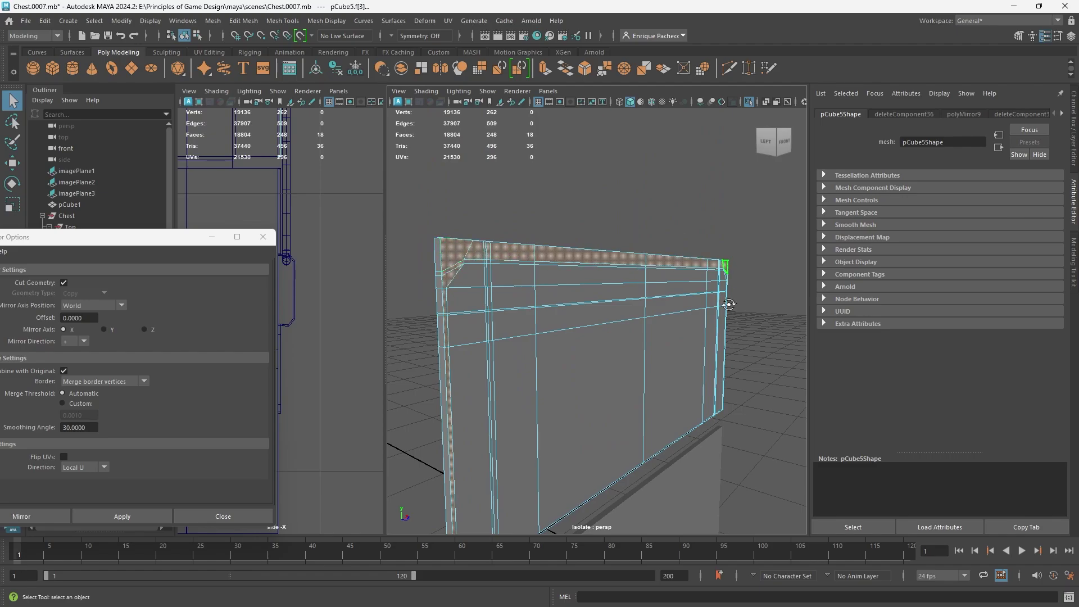
{"action": "left_click_drag", "start_coordinate": [729, 304], "coordinate": [584, 293], "text": "alt"}
{"action": "left_click", "coordinate": [715, 396], "text": "shift"}
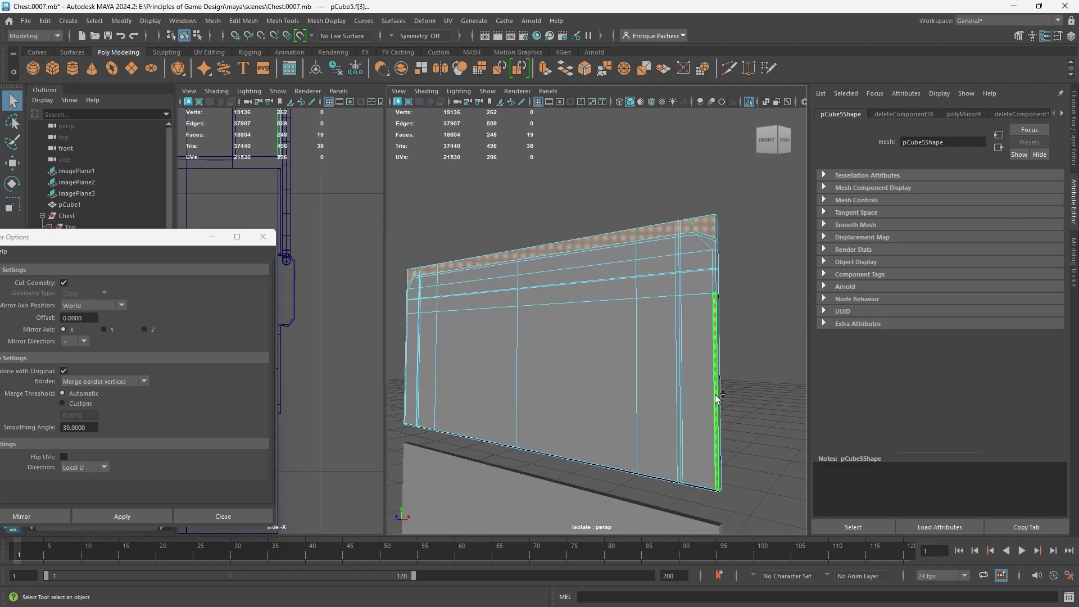
{"action": "key", "text": "Delete"}
{"action": "double_click", "coordinate": [689, 394]}
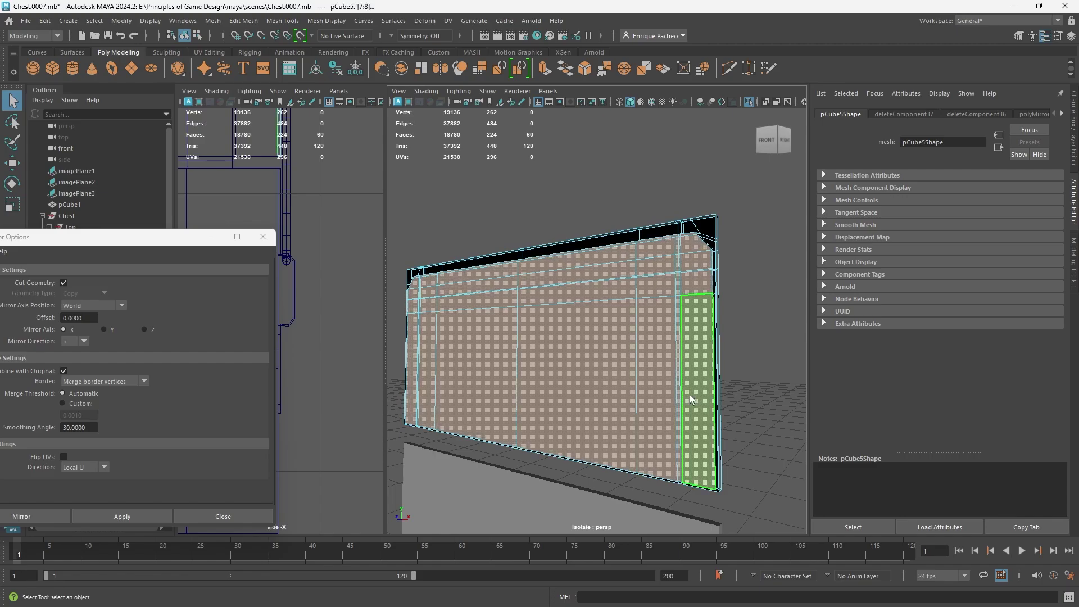
{"action": "key", "text": "Delete"}
Step: On the lower plate, delete the border strips and inner faces on the hidden back of its uppermost flat section
{"action": "left_click_drag", "start_coordinate": [661, 376], "coordinate": [723, 423], "text": "alt"}
{"action": "middle_click_drag", "start_coordinate": [723, 422], "coordinate": [745, 253], "text": "alt"}
{"action": "left_click", "coordinate": [648, 317]}
{"action": "right_click_drag", "start_coordinate": [647, 317], "coordinate": [516, 349], "text": "alt"}
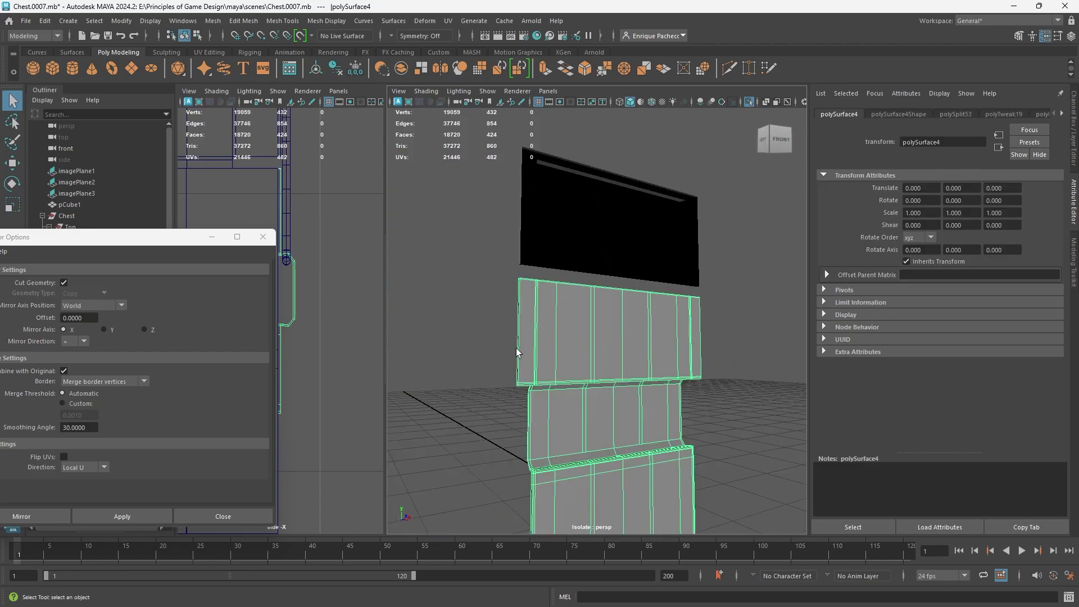
{"action": "right_click_drag", "start_coordinate": [536, 286], "coordinate": [536, 331]}
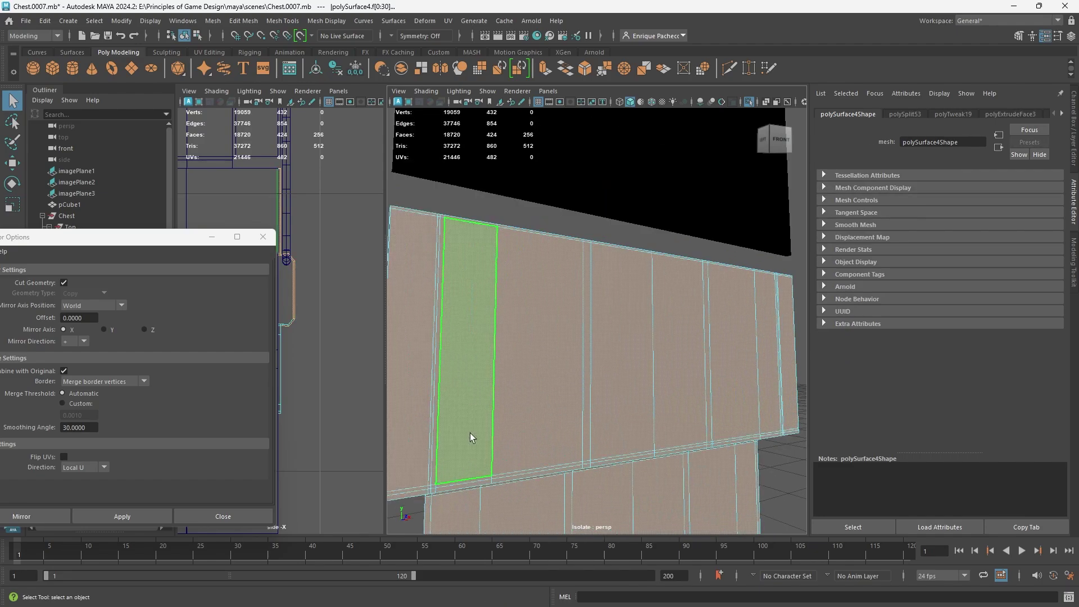
{"action": "left_click", "coordinate": [417, 489]}
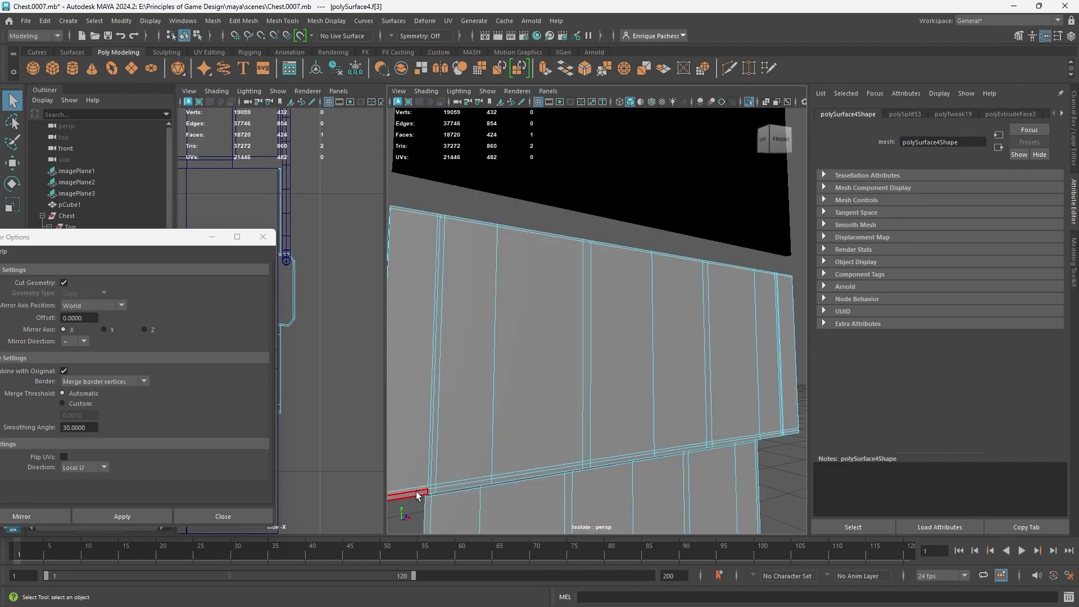
{"action": "left_click", "coordinate": [417, 492]}
{"action": "middle_click_drag", "start_coordinate": [487, 347], "coordinate": [508, 364], "text": "alt"}
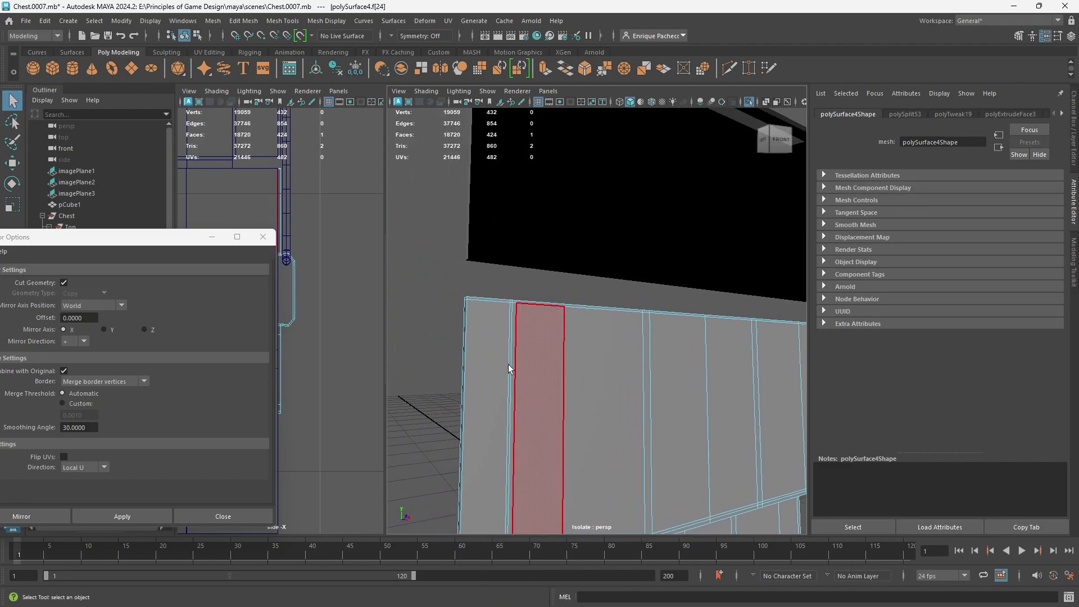
{"action": "double_click", "coordinate": [488, 301], "text": "shift"}
{"action": "middle_click_drag", "start_coordinate": [680, 369], "coordinate": [494, 332], "text": "alt"}
{"action": "double_click", "coordinate": [475, 328]}
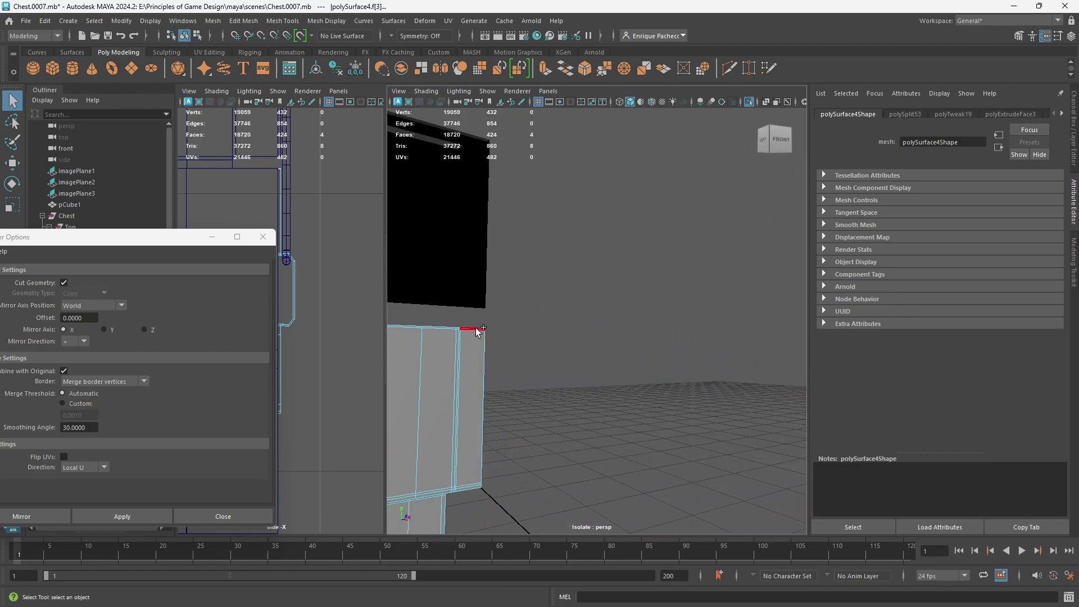
{"action": "double_click", "coordinate": [467, 490], "text": "shift"}
{"action": "middle_click_drag", "start_coordinate": [456, 449], "coordinate": [773, 340], "text": "alt"}
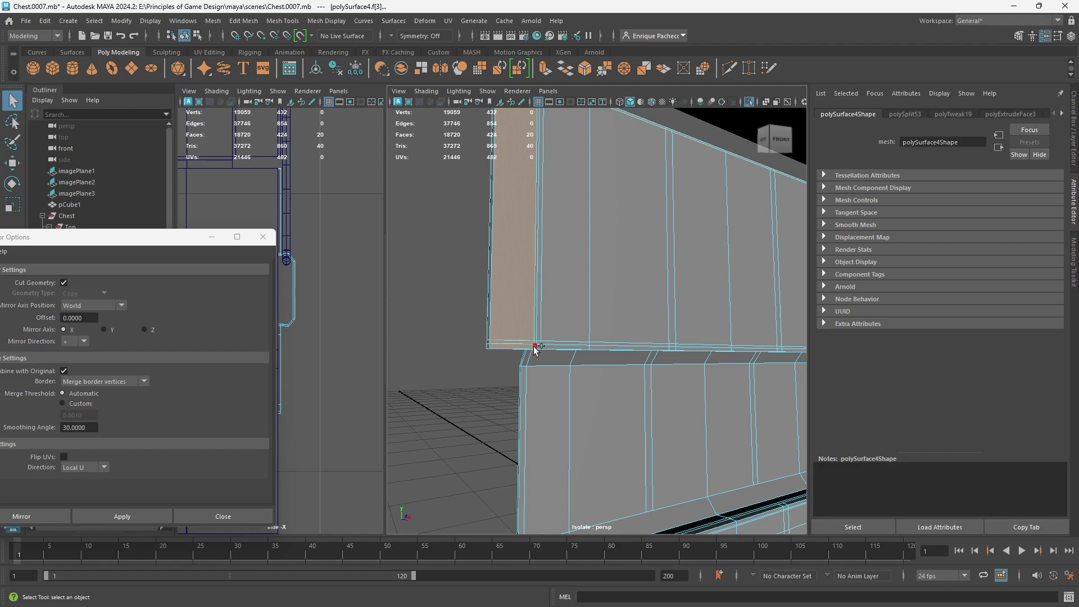
{"action": "key", "text": "Delete"}
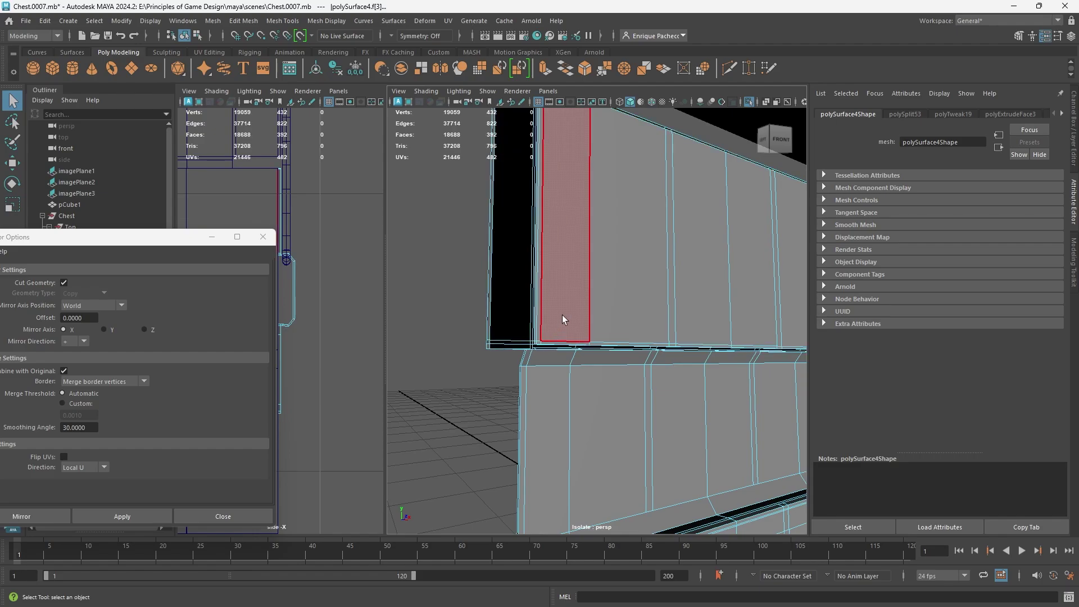
{"action": "double_click", "coordinate": [567, 310]}
{"action": "key", "text": "Delete"}
Step: Delete the bottom, side and top border strips on the hidden back of the lower plate's bottom flat section
{"action": "left_click_drag", "start_coordinate": [564, 398], "coordinate": [513, 261], "text": "alt"}
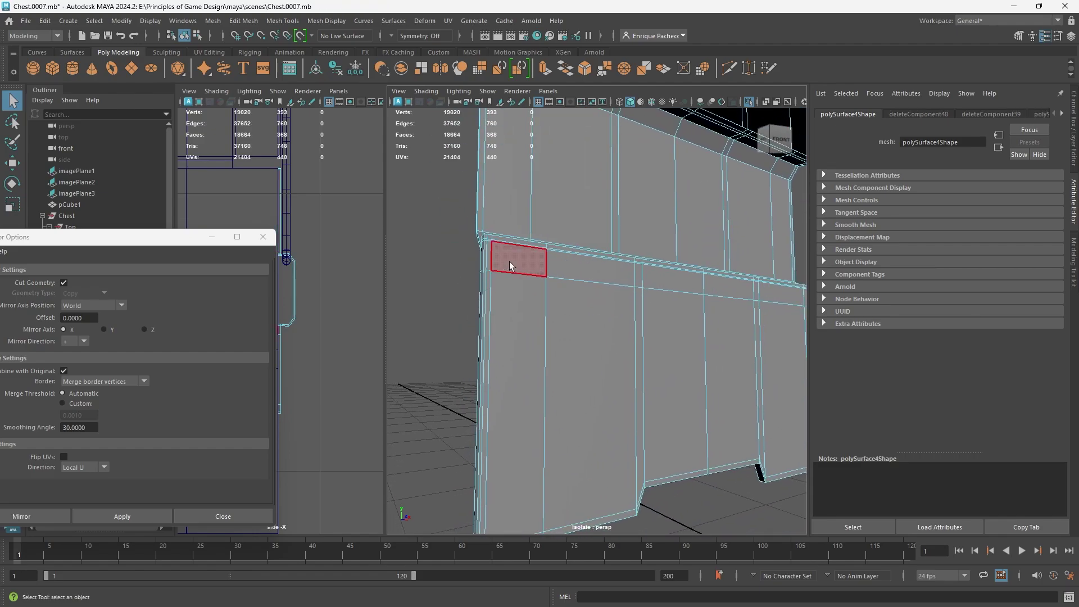
{"action": "left_click", "coordinate": [487, 237]}
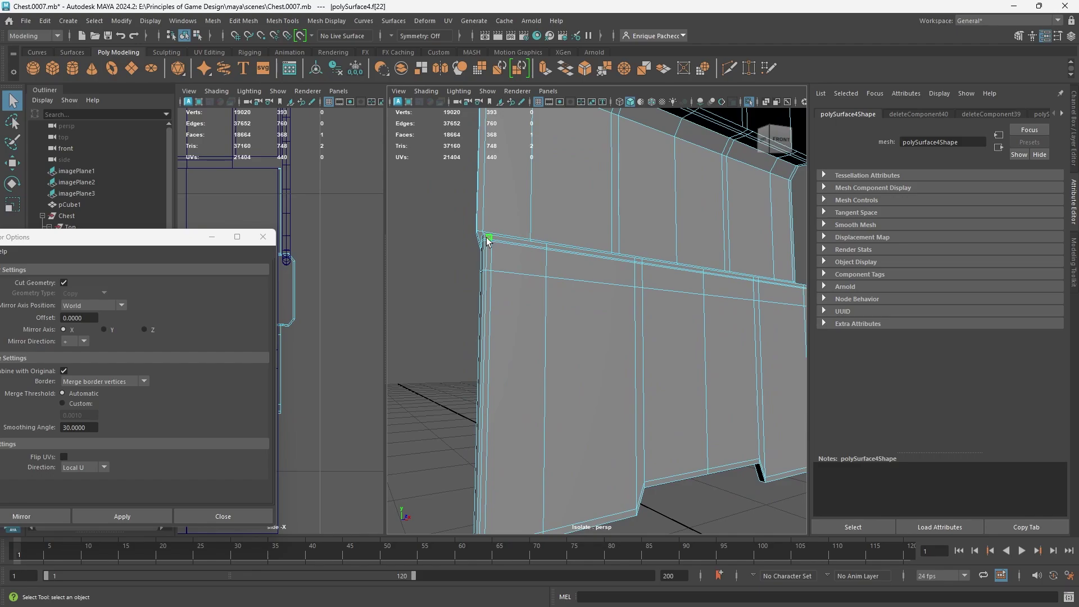
{"action": "left_click_drag", "start_coordinate": [495, 254], "coordinate": [511, 285], "text": "alt"}
{"action": "double_click", "coordinate": [473, 384], "text": "shift"}
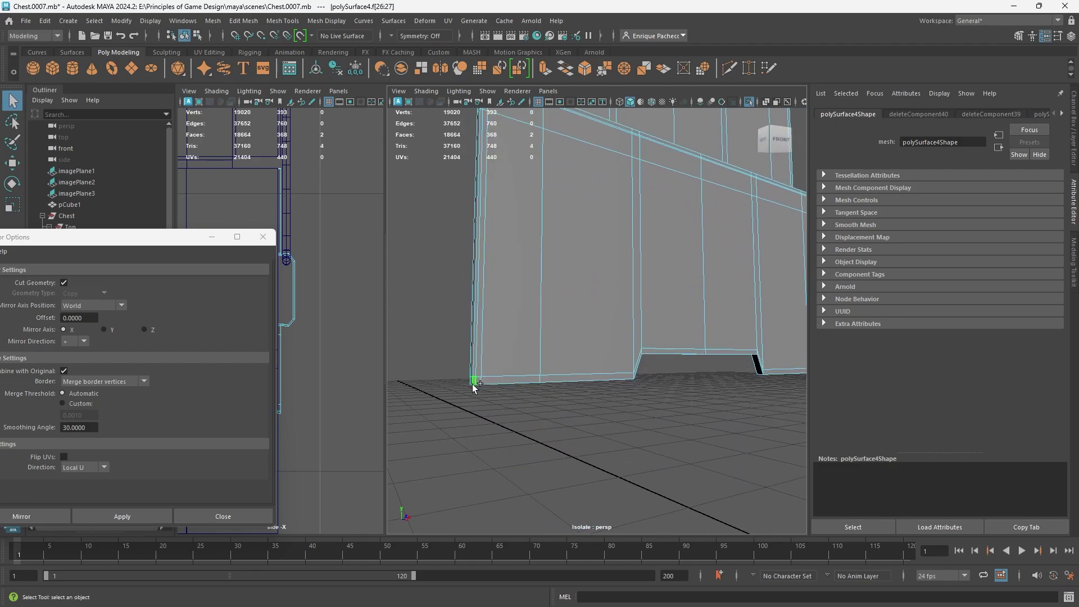
{"action": "middle_click_drag", "start_coordinate": [786, 344], "coordinate": [632, 336], "text": "alt"}
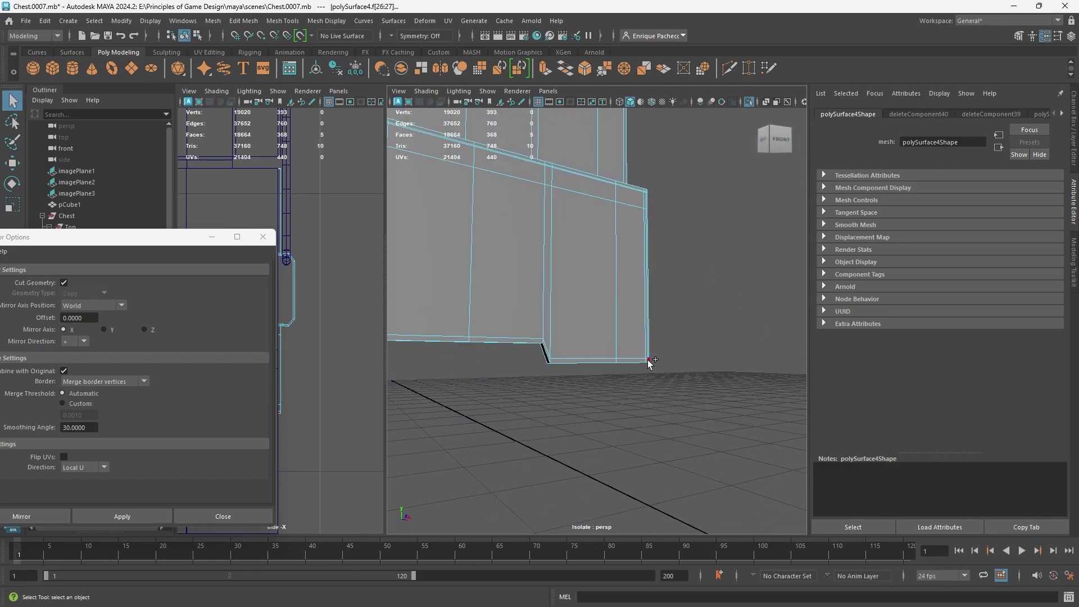
{"action": "double_click", "coordinate": [647, 360], "text": "shift"}
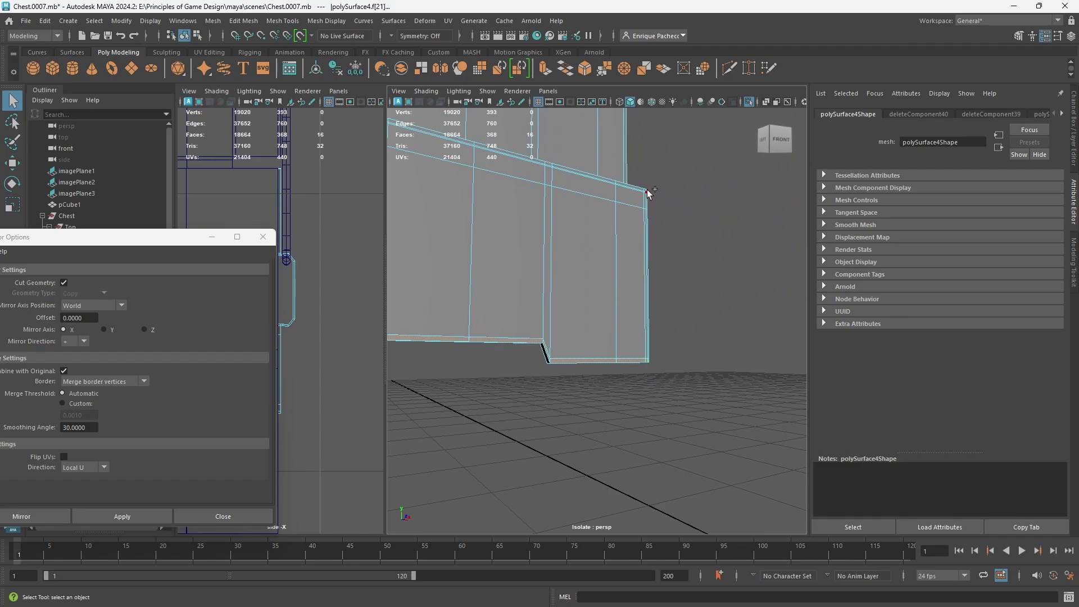
{"action": "left_click_drag", "start_coordinate": [658, 210], "coordinate": [602, 248], "text": "alt"}
{"action": "scroll", "coordinate": [603, 241], "scroll_direction": "up", "scroll_amount": 4}
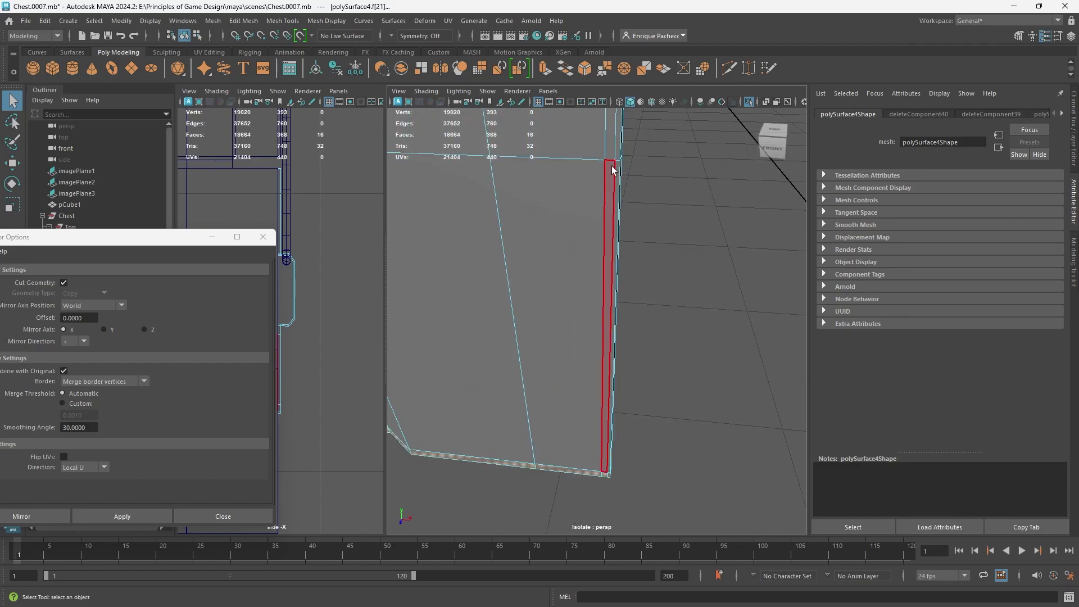
{"action": "middle_click_drag", "start_coordinate": [613, 163], "coordinate": [627, 224], "text": "alt"}
{"action": "double_click", "coordinate": [646, 215], "text": "shift"}
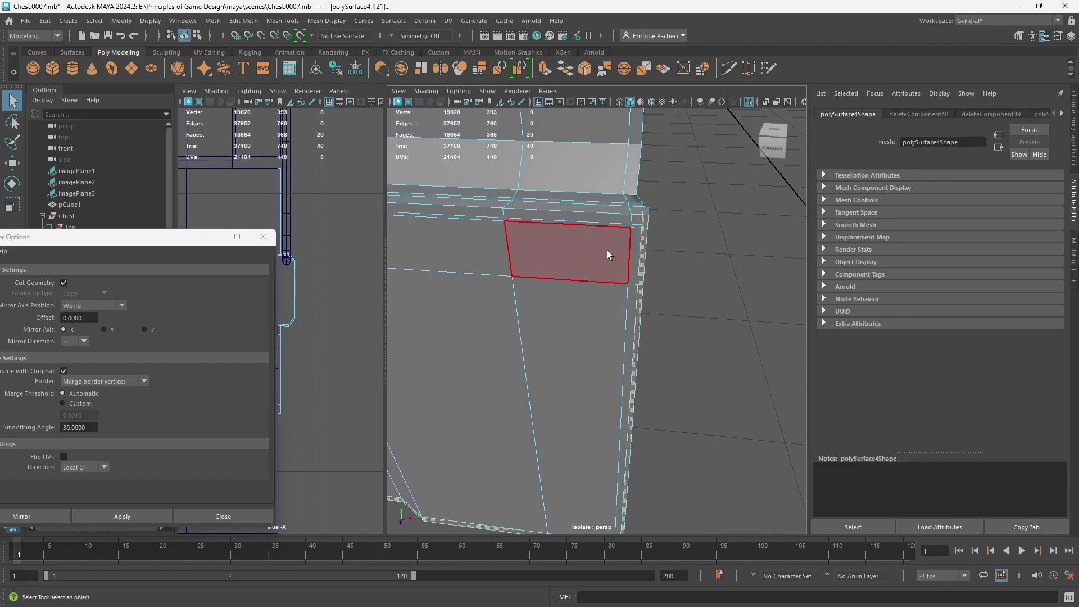
{"action": "left_click_drag", "start_coordinate": [607, 251], "coordinate": [530, 260], "text": "alt"}
{"action": "middle_click_drag", "start_coordinate": [530, 256], "coordinate": [753, 248], "text": "alt"}
{"action": "scroll", "coordinate": [579, 233], "scroll_direction": "up", "scroll_amount": 4}
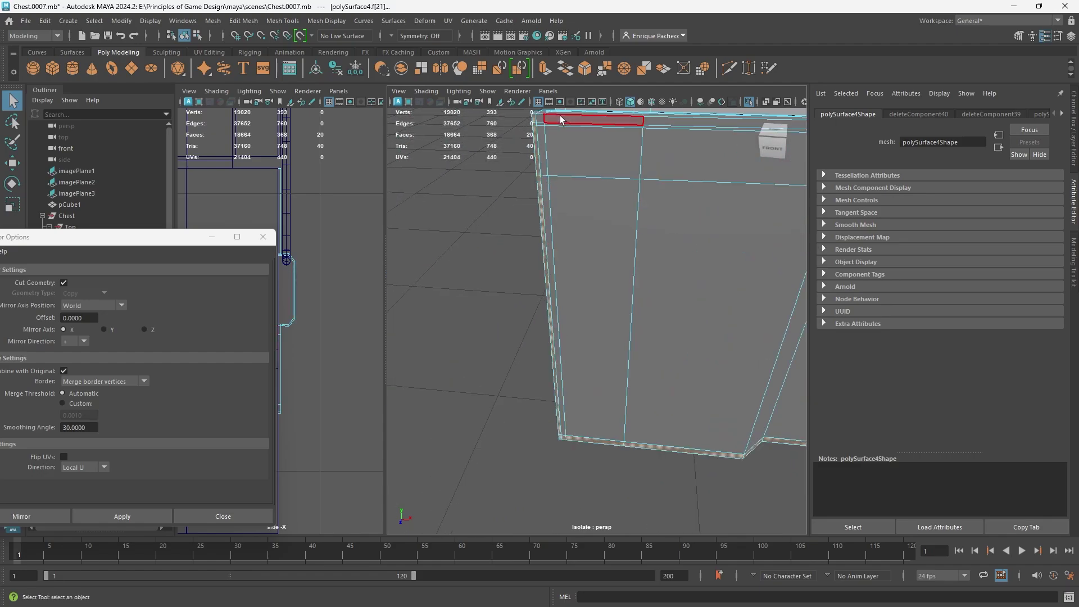
{"action": "key", "text": "Delete"}
Step: Delete the remaining inner faces on the back of the bottom flat section and preview the plate unsmoothed and smoothed
{"action": "left_click", "coordinate": [631, 240]}
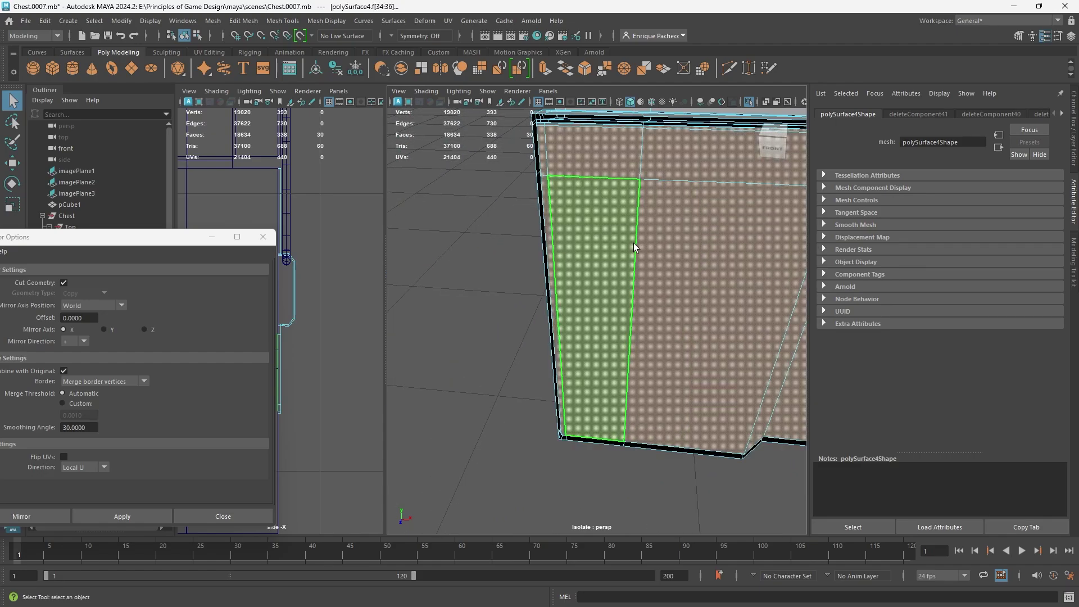
{"action": "key", "text": "Delete"}
{"action": "key", "text": "4"}
{"action": "mouse_move", "coordinate": [623, 277]}
{"action": "left_mouse_down", "text": "alt"}
{"action": "mouse_move", "coordinate": [543, 259]}
{"action": "mouse_move", "coordinate": [616, 376]}
{"action": "mouse_move", "coordinate": [701, 375]}
{"action": "mouse_move", "coordinate": [670, 359]}
{"action": "left_mouse_up", "text": "alt"}
{"action": "key", "text": "5"}
{"action": "key", "text": "3"}
{"action": "scroll", "coordinate": [718, 362], "scroll_direction": "up", "scroll_amount": 3}
{"action": "key", "text": "1"}
{"action": "scroll", "coordinate": [675, 372], "scroll_direction": "up", "scroll_amount": 3}
{"action": "scroll", "coordinate": [676, 358], "scroll_direction": "down", "scroll_amount": 4}
{"action": "key", "text": "3"}
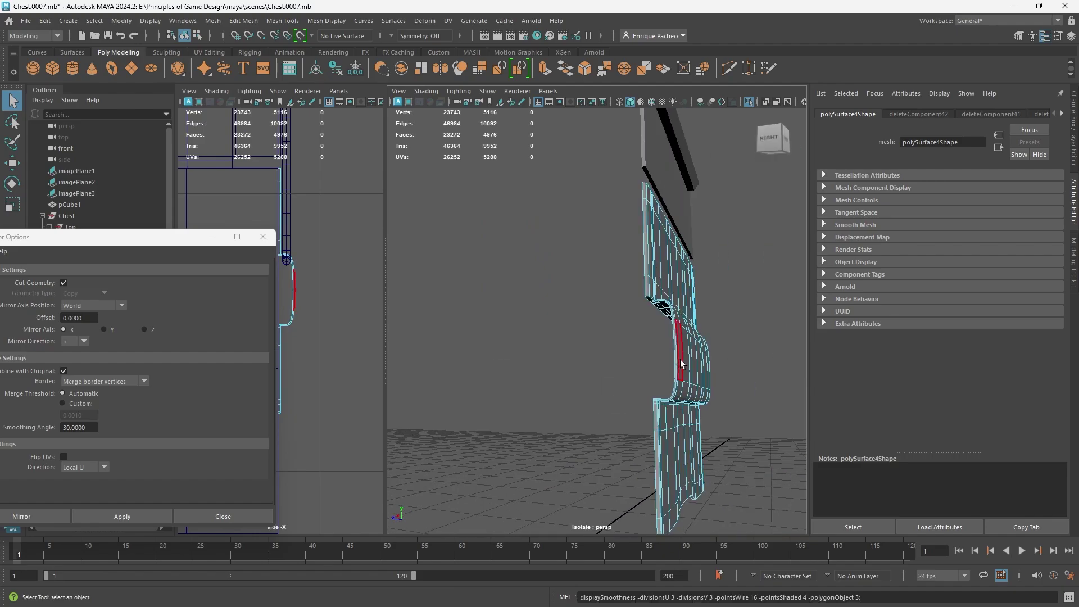
Step: On the unsmoothed lower plate, select the edge loops around the raised section's top and bottom bends and scale them vertically inward to about 0.94
{"action": "left_click_drag", "start_coordinate": [688, 395], "coordinate": [647, 361], "text": "alt"}
{"action": "scroll", "coordinate": [731, 397], "scroll_direction": "up", "scroll_amount": 5}
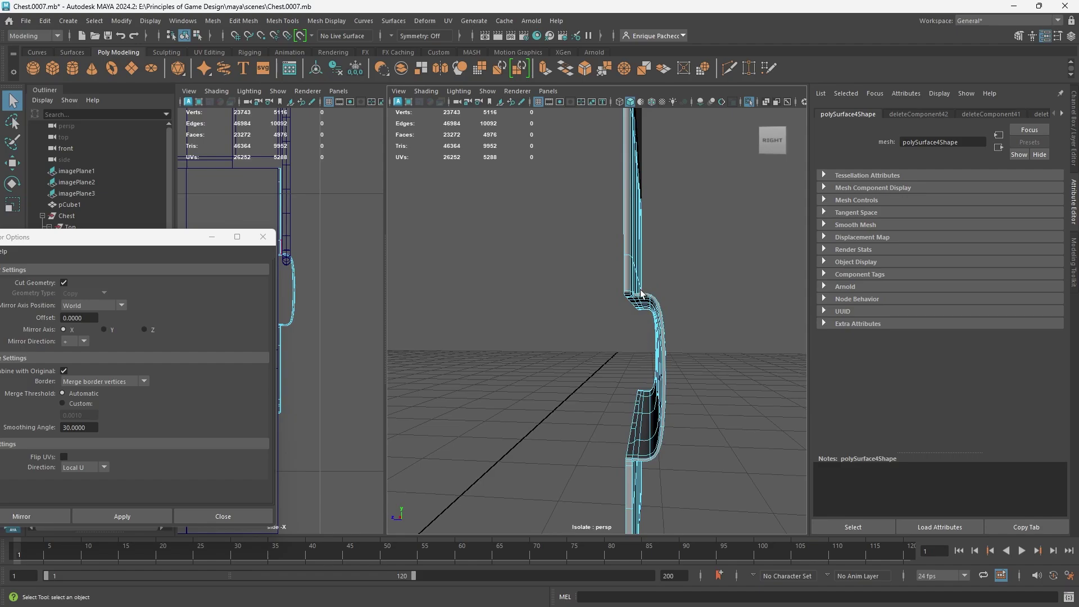
{"action": "left_click_drag", "start_coordinate": [656, 463], "coordinate": [655, 436], "text": "alt"}
{"action": "right_click", "coordinate": [703, 260]}
{"action": "left_click", "coordinate": [650, 259]}
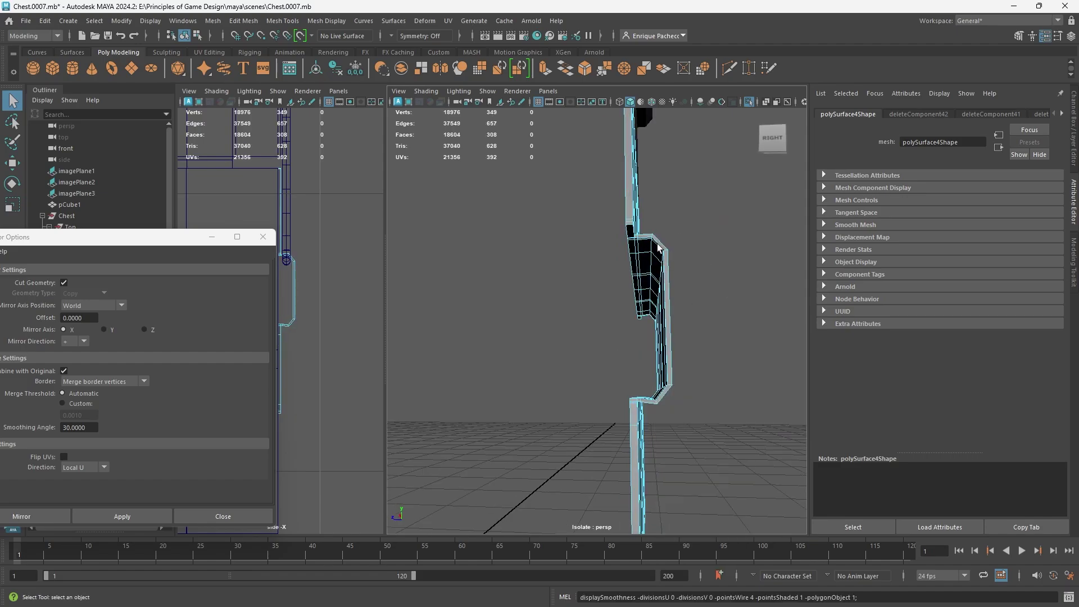
{"action": "left_click", "coordinate": [652, 262]}
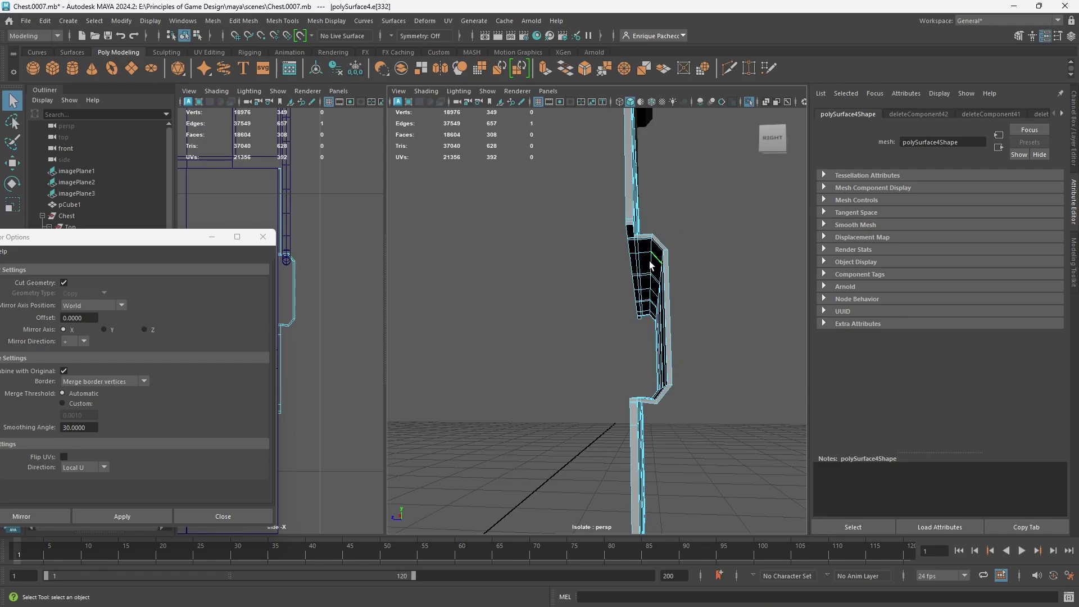
{"action": "scroll", "coordinate": [652, 247], "scroll_direction": "up", "scroll_amount": 4}
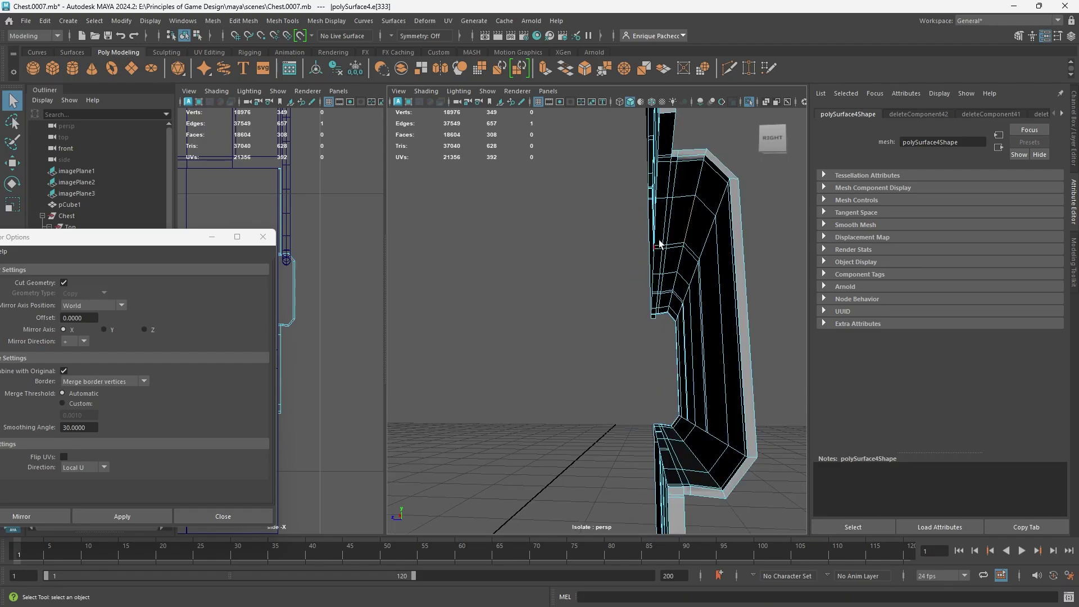
{"action": "left_click_drag", "start_coordinate": [695, 202], "coordinate": [646, 434], "text": "alt"}
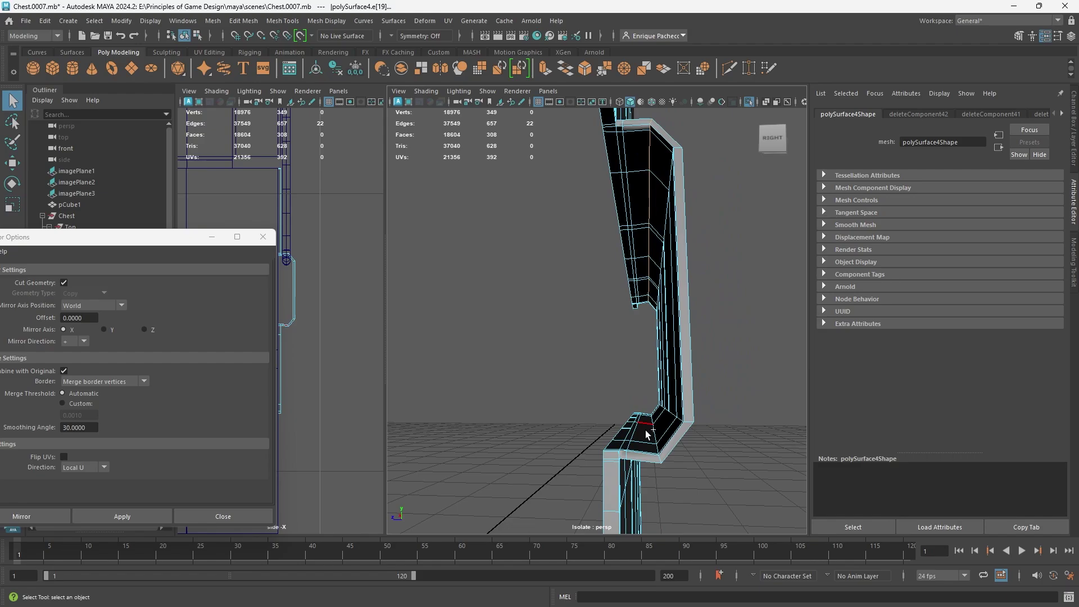
{"action": "key", "text": "r"}
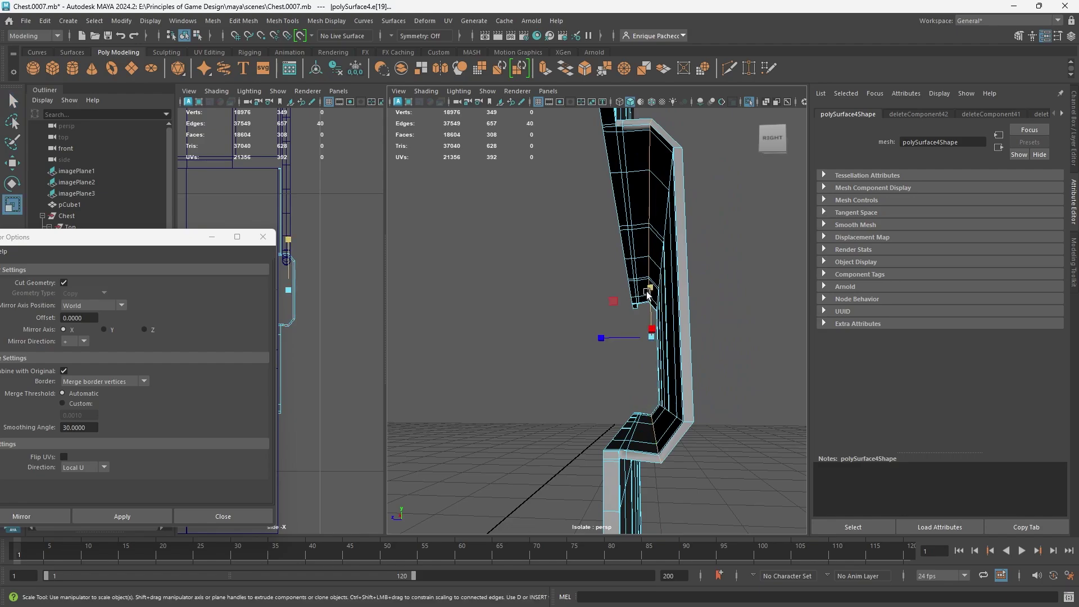
{"action": "left_click_drag", "start_coordinate": [650, 293], "coordinate": [650, 291]}
{"action": "left_click_drag", "start_coordinate": [649, 290], "coordinate": [651, 294]}
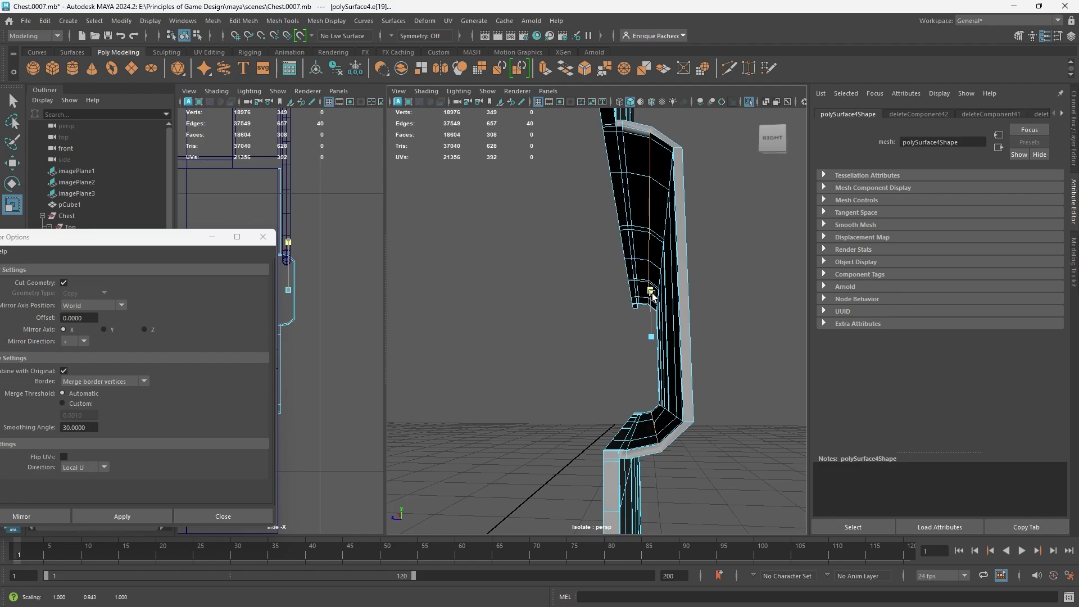
{"action": "key", "text": "4"}
{"action": "key", "text": "5"}
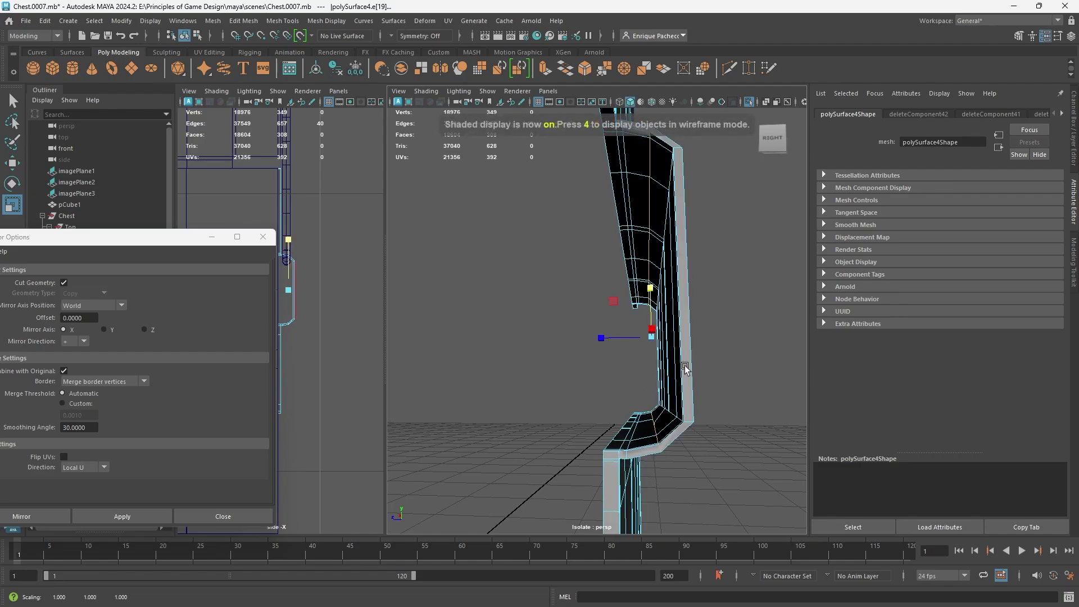
Step: Show the lower plate smoothed, return to object selection with nothing selected, and turn off isolation to bring back the chest
{"action": "key", "text": "3"}
{"action": "left_click_drag", "start_coordinate": [679, 366], "coordinate": [701, 438], "text": "alt"}
{"action": "right_click_drag", "start_coordinate": [702, 362], "coordinate": [749, 265]}
{"action": "left_click", "coordinate": [715, 309]}
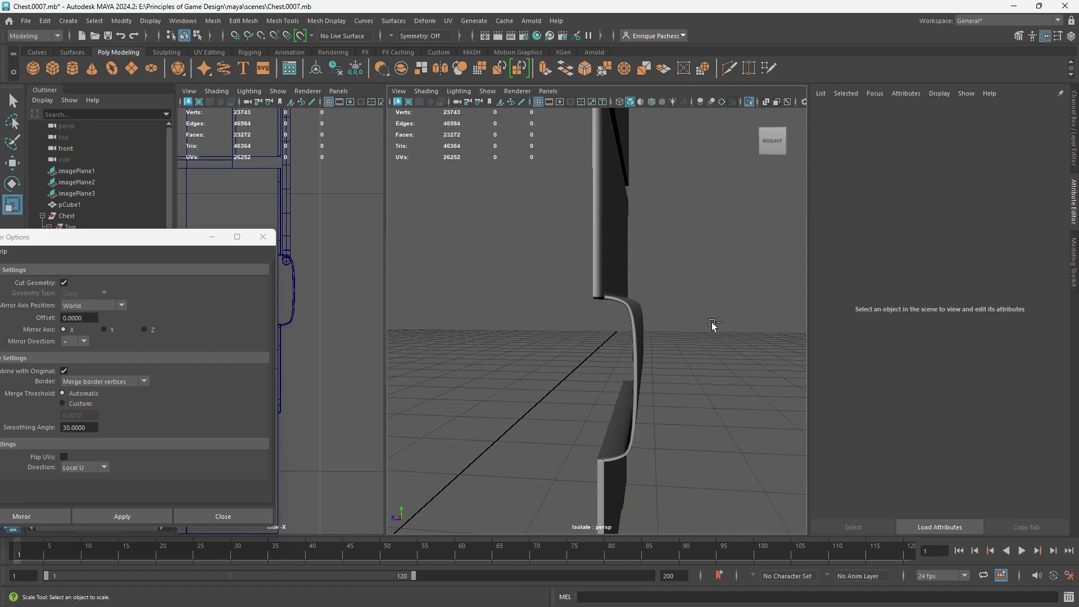
{"action": "left_click_drag", "start_coordinate": [720, 345], "coordinate": [569, 367], "text": "alt"}
{"action": "key", "text": "ctrl+1"}
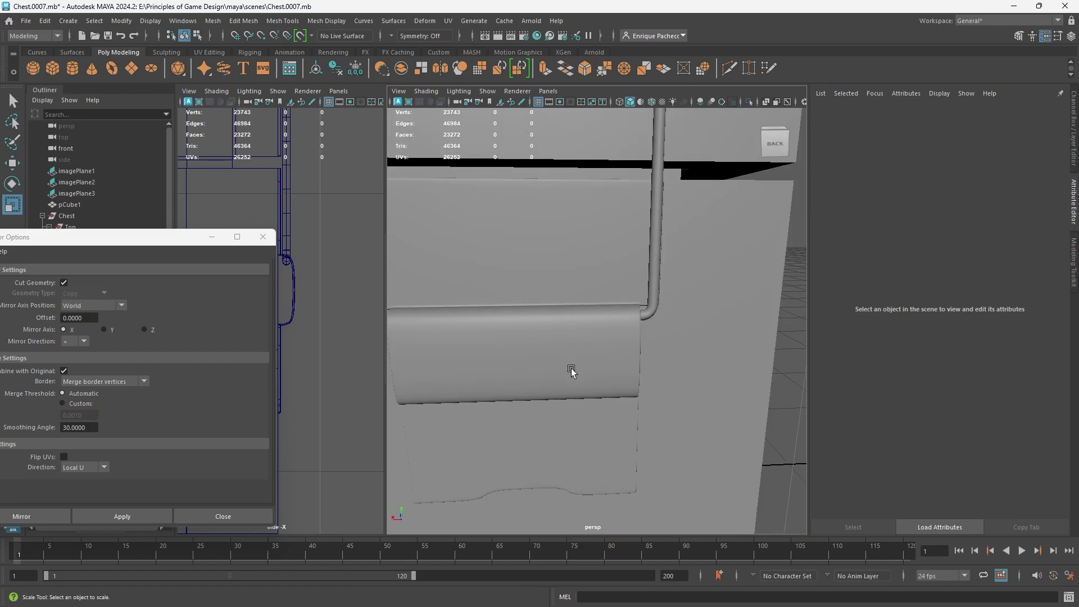
Step: Examine the latch details in the chest reference image and compare them with the modelled latches
{"action": "left_click_drag", "start_coordinate": [604, 400], "coordinate": [552, 396], "text": "alt"}
{"action": "left_click", "coordinate": [568, 371]}
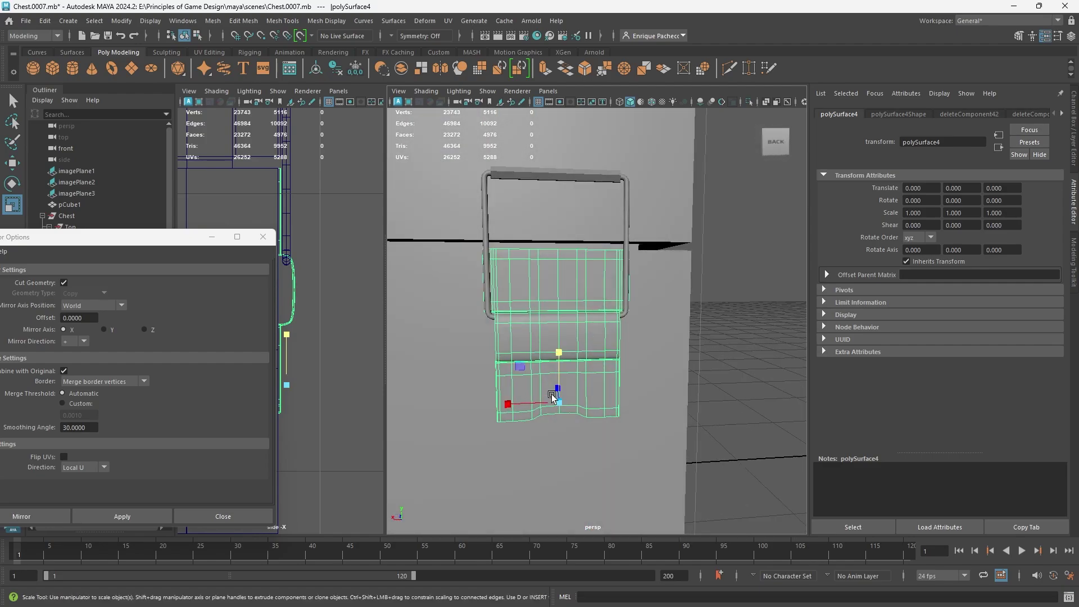
{"action": "left_click", "coordinate": [558, 223]}
{"action": "left_click_drag", "start_coordinate": [558, 223], "coordinate": [616, 298], "text": "alt"}
{"action": "right_click_drag", "start_coordinate": [616, 298], "coordinate": [672, 332], "text": "alt"}
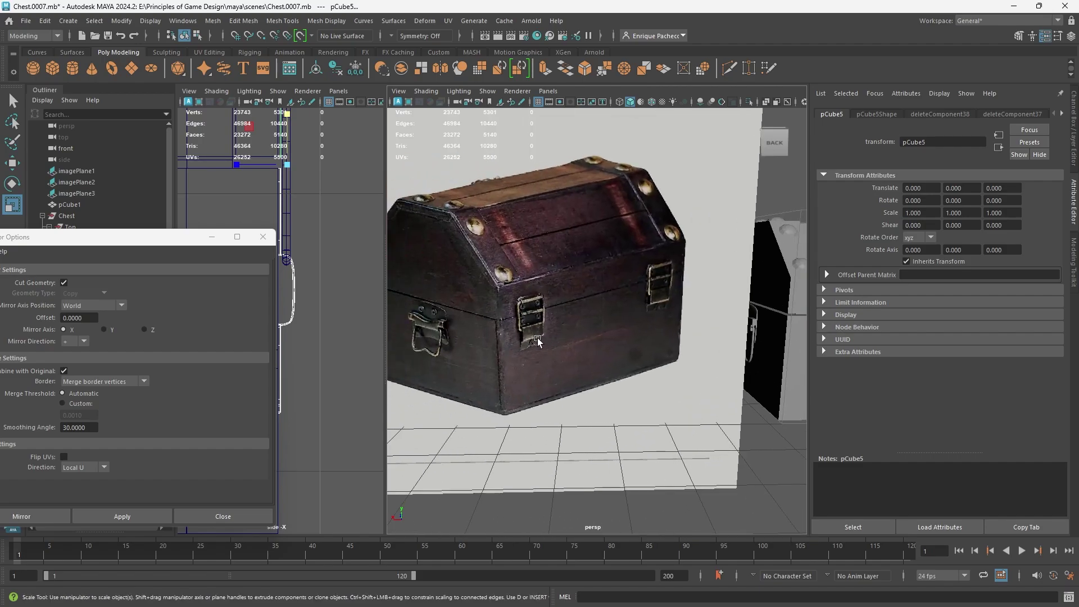
{"action": "scroll", "coordinate": [472, 328], "scroll_direction": "up", "scroll_amount": 5}
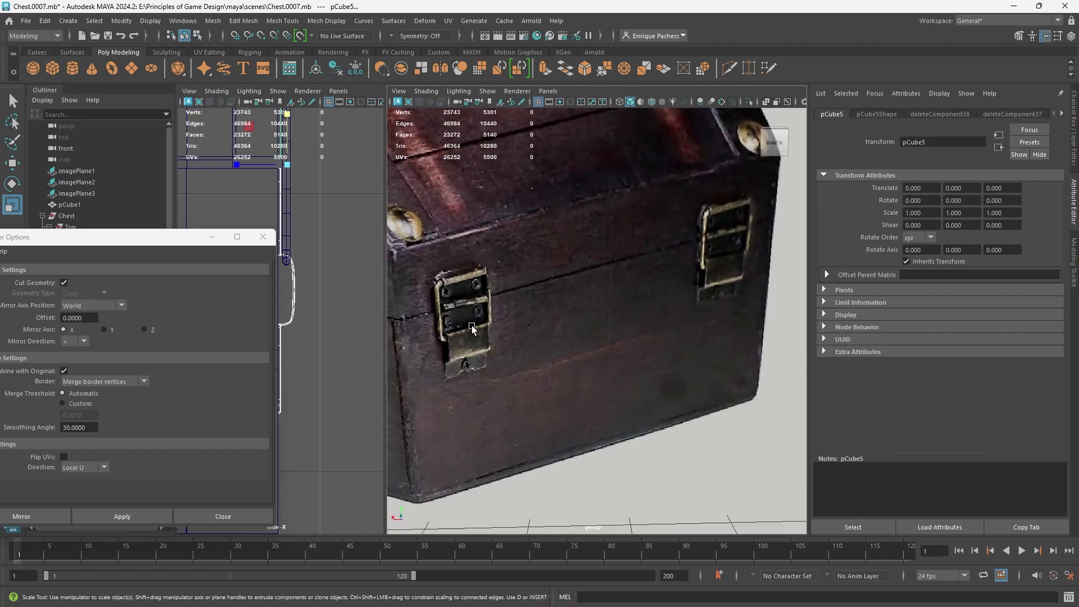
{"action": "scroll", "coordinate": [673, 336], "scroll_direction": "down", "scroll_amount": 3}
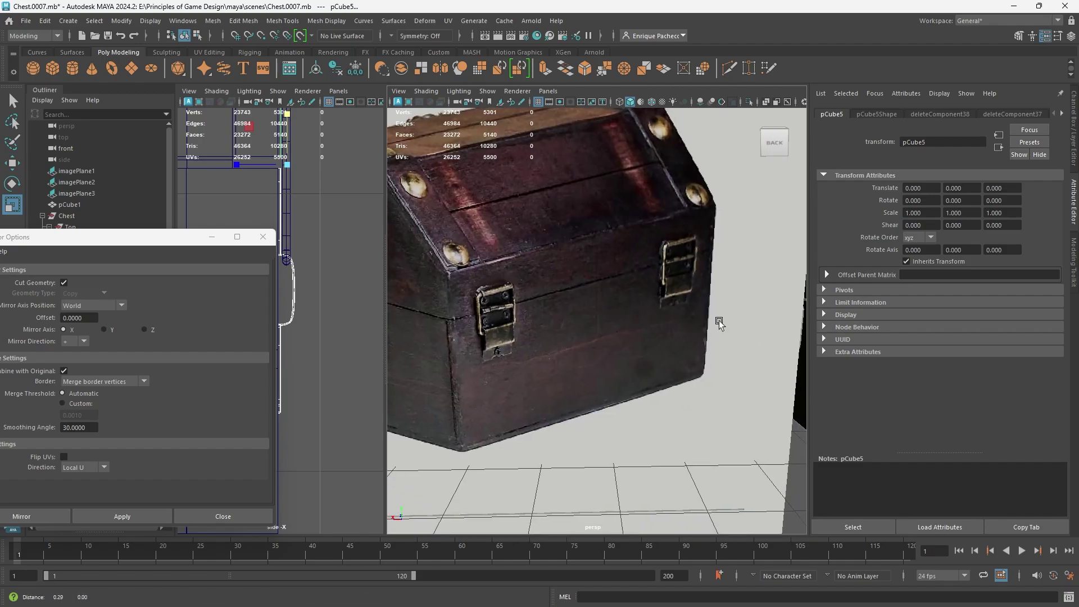
{"action": "middle_click_drag", "start_coordinate": [719, 322], "coordinate": [440, 367], "text": "alt"}
{"action": "scroll", "coordinate": [697, 369], "scroll_direction": "down", "scroll_amount": 5}
{"action": "middle_click_drag", "start_coordinate": [727, 364], "coordinate": [576, 356], "text": "alt"}
{"action": "left_click_drag", "start_coordinate": [658, 347], "coordinate": [435, 333], "text": "alt"}
{"action": "scroll", "coordinate": [624, 342], "scroll_direction": "up", "scroll_amount": 4}
{"action": "left_click_drag", "start_coordinate": [693, 339], "coordinate": [583, 348], "text": "alt"}
{"action": "scroll", "coordinate": [583, 347], "scroll_direction": "up", "scroll_amount": 5}
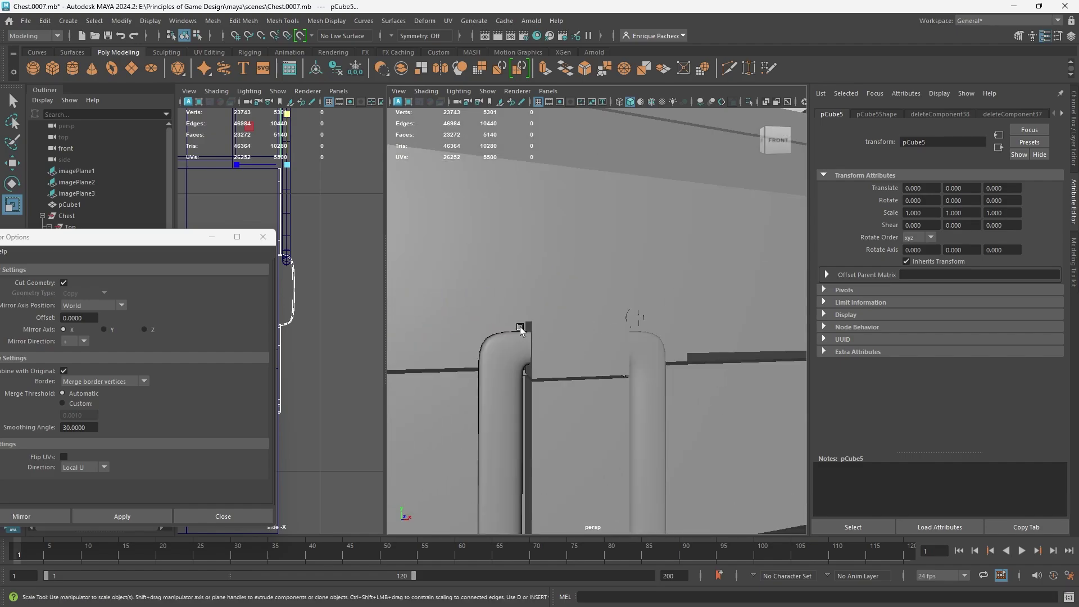
Step: Close the mirror options, duplicate the small disc on the front latch, and move the copy out of the Latch_Top group to the scene's top level
{"action": "left_click", "coordinate": [502, 320]}
{"action": "key", "text": "w"}
{"action": "scroll", "coordinate": [491, 368], "scroll_direction": "down", "scroll_amount": 3}
{"action": "left_click_drag", "start_coordinate": [491, 369], "coordinate": [532, 378], "text": "alt"}
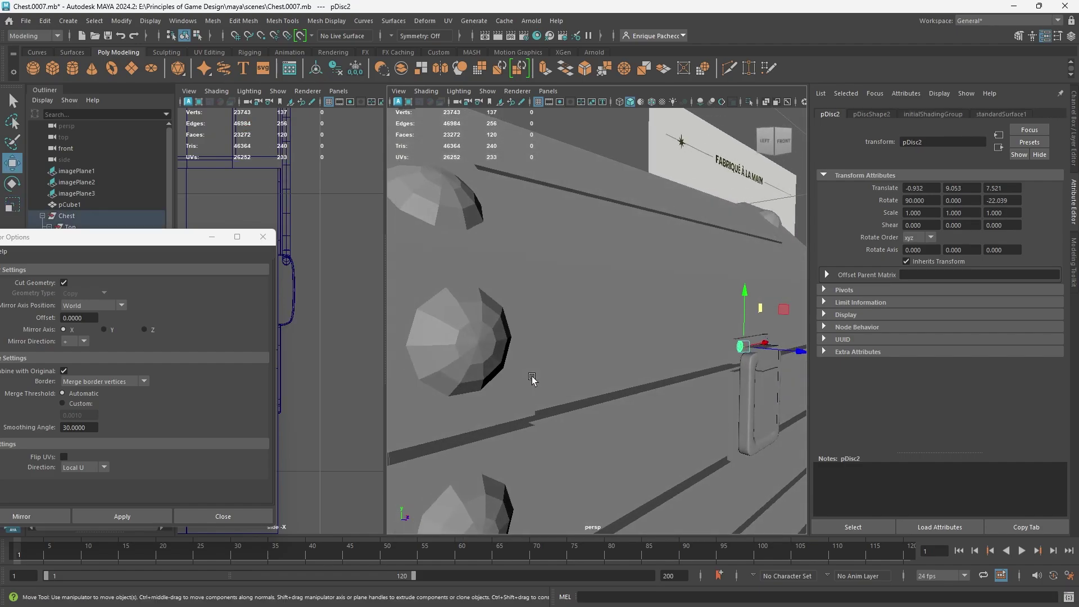
{"action": "scroll", "coordinate": [601, 371], "scroll_direction": "down", "scroll_amount": 3}
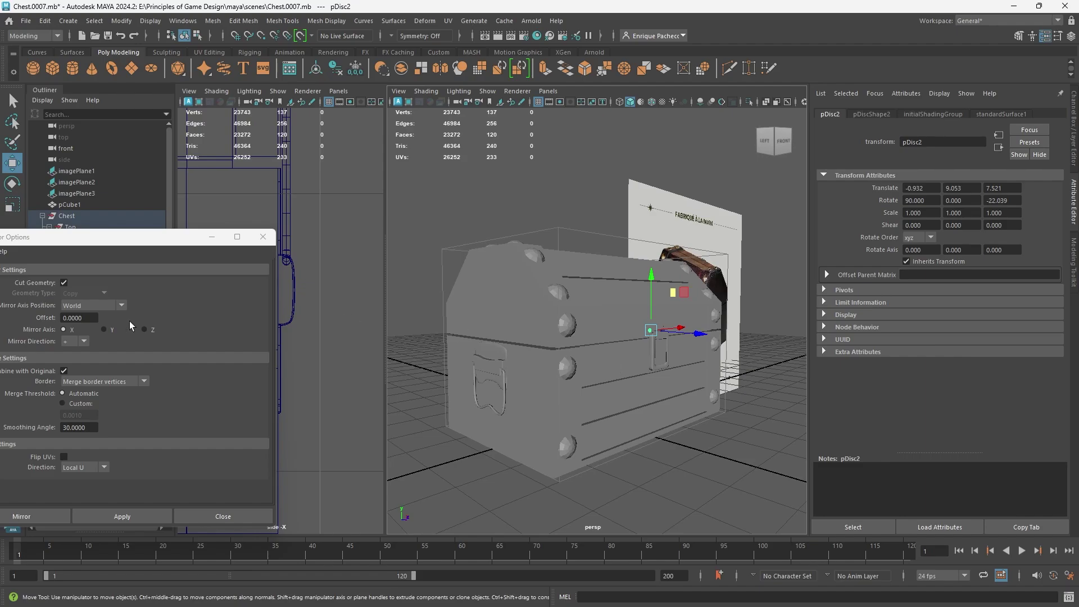
{"action": "left_click", "coordinate": [263, 236]}
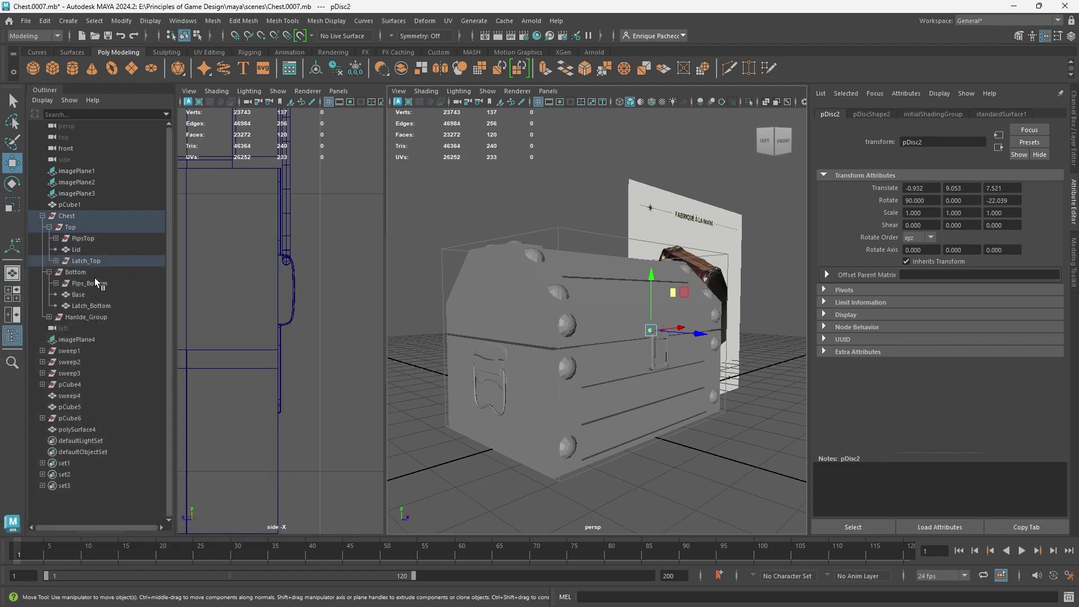
{"action": "left_click", "coordinate": [56, 260]}
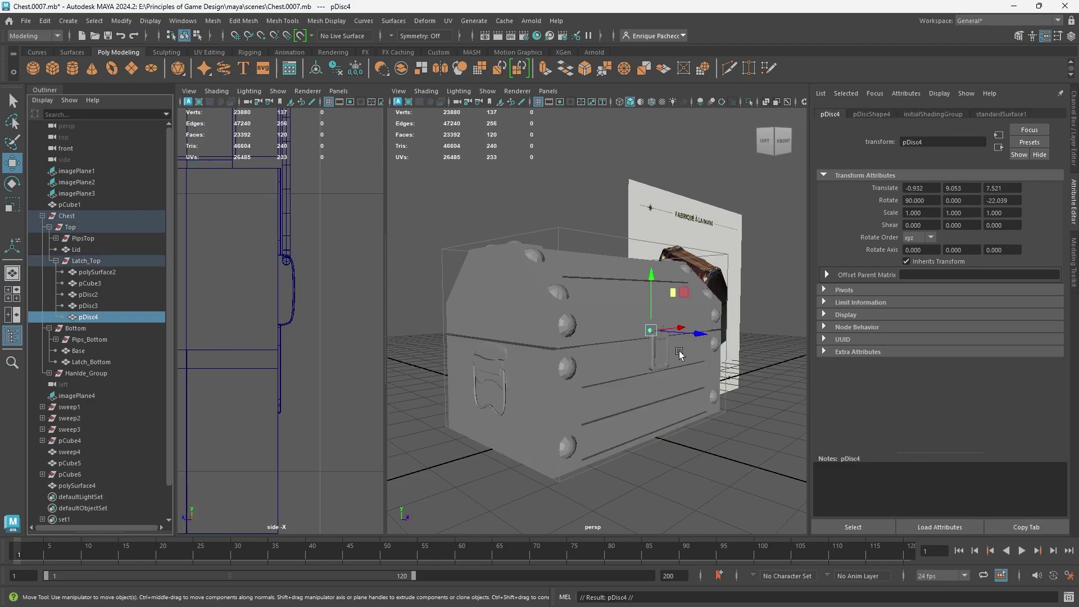
{"action": "scroll", "coordinate": [132, 318], "scroll_direction": "down", "scroll_amount": 1}
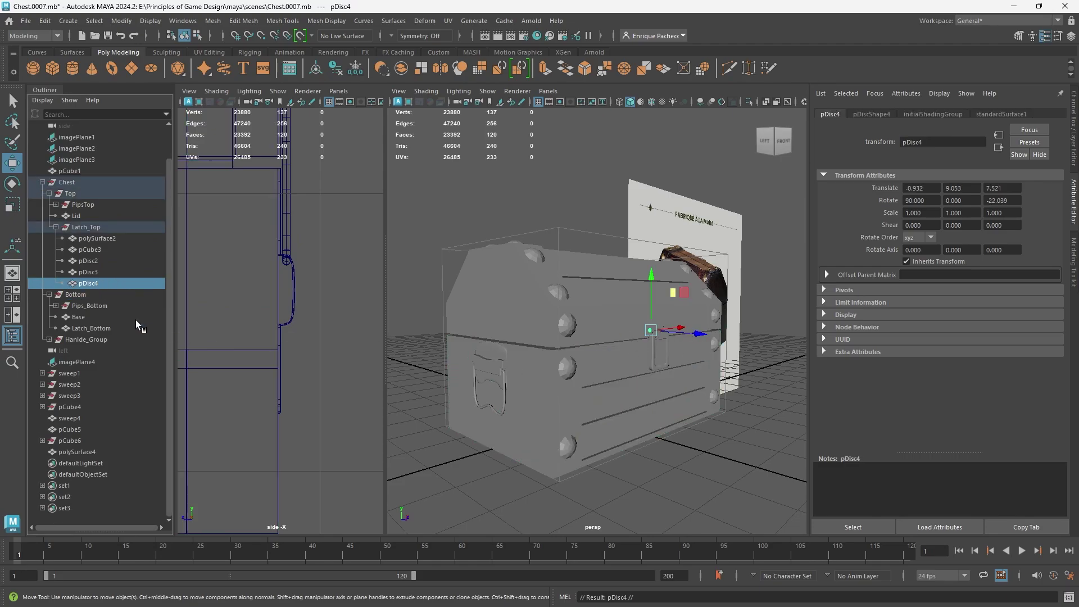
{"action": "middle_click_drag", "start_coordinate": [97, 282], "coordinate": [93, 435]}
Step: Snap-move the duplicated disc along Z to -7.570 and along X to -7.805, onto the upper plate of the latch on the chest's back side
{"action": "left_click_drag", "start_coordinate": [469, 425], "coordinate": [583, 393], "text": "alt"}
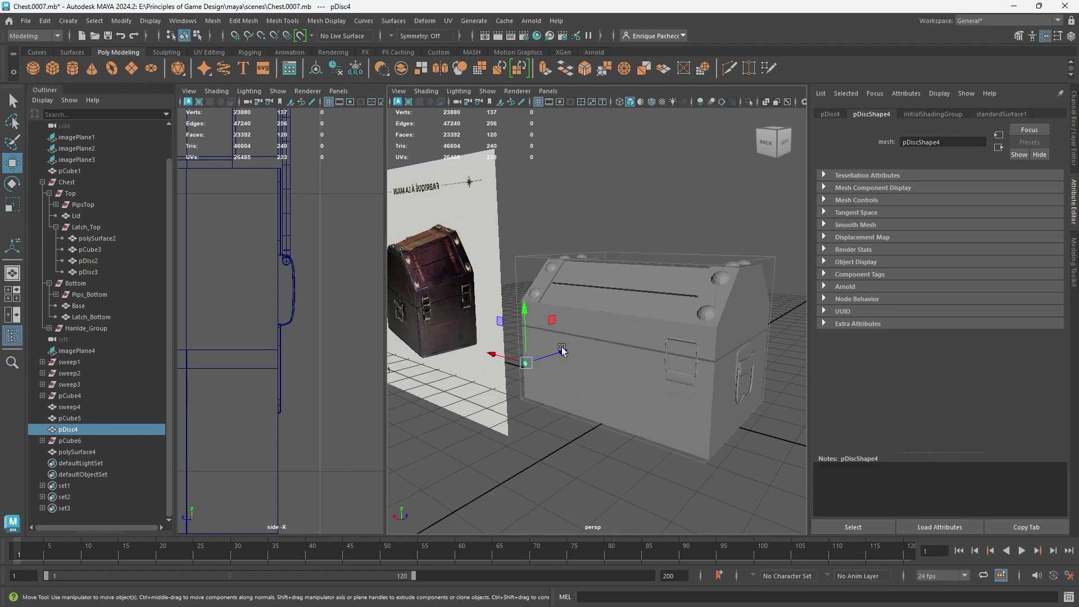
{"action": "key", "text": "v"}
{"action": "left_click_drag", "start_coordinate": [562, 346], "coordinate": [663, 357]}
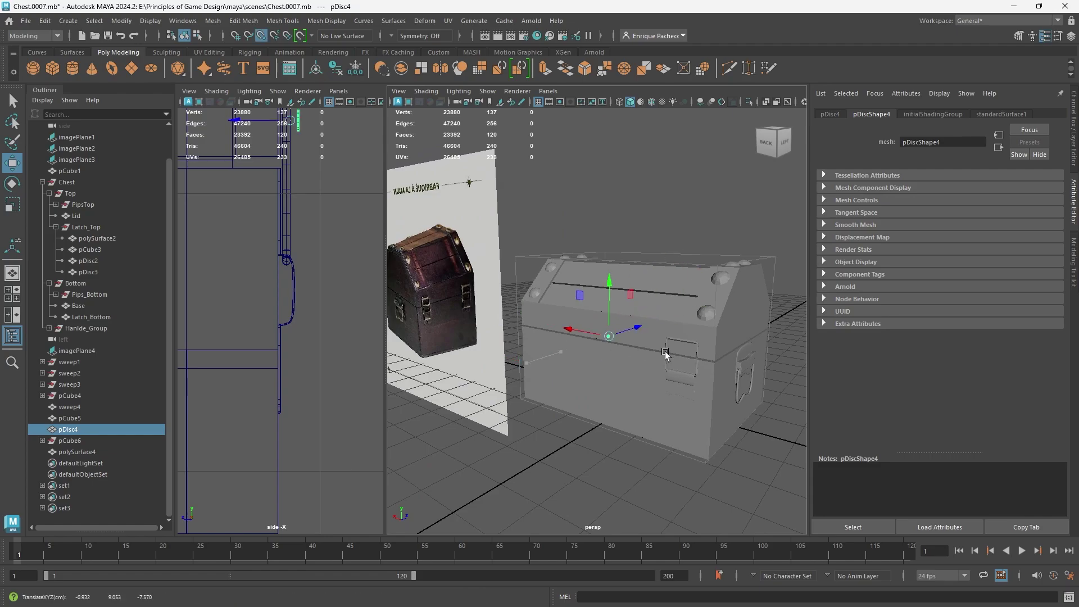
{"action": "key", "text": "v"}
{"action": "left_click_drag", "start_coordinate": [589, 334], "coordinate": [676, 355]}
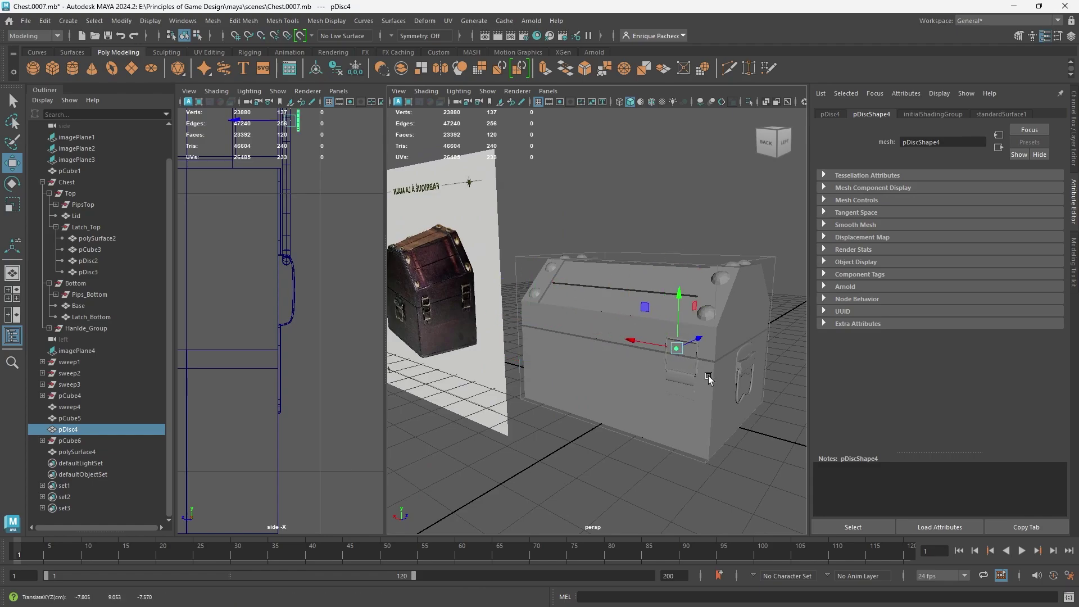
{"action": "scroll", "coordinate": [708, 378], "scroll_direction": "up", "scroll_amount": 10}
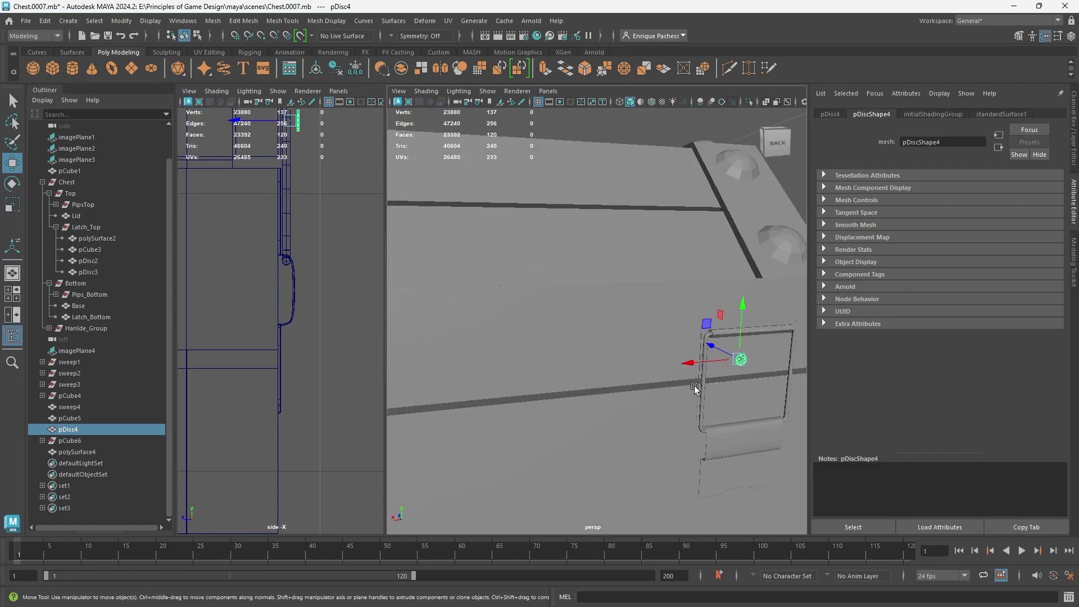
{"action": "left_click_drag", "start_coordinate": [694, 387], "coordinate": [731, 336], "text": "alt"}
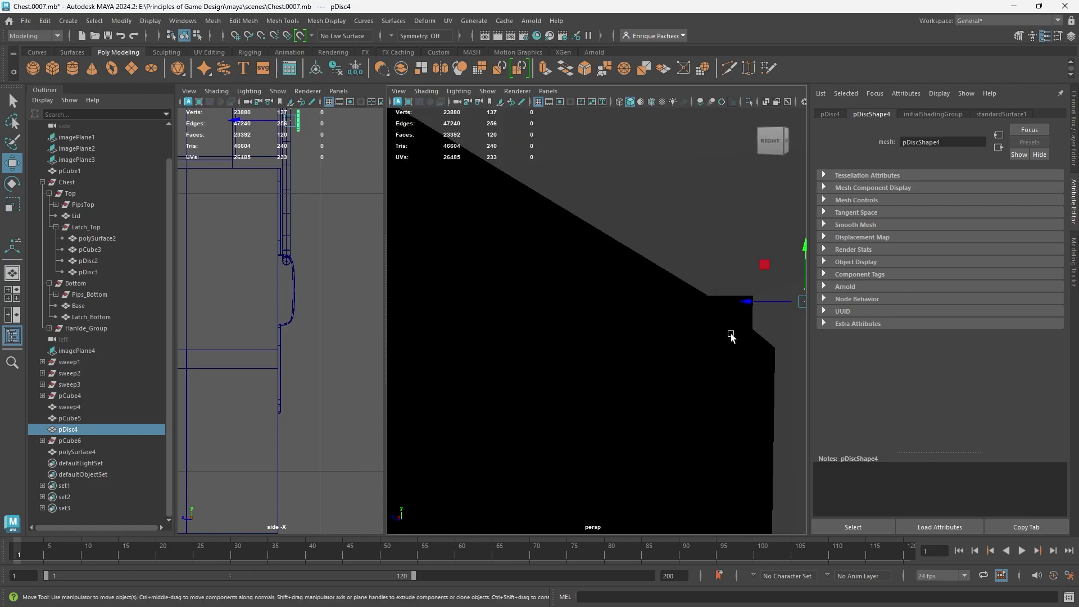
Step: Snap the disc's pivot to its flat face and snap-move the disc along Z toward the latch on the chest's back side
{"action": "middle_click_drag", "start_coordinate": [731, 336], "coordinate": [606, 342], "text": "alt"}
{"action": "scroll", "coordinate": [528, 353], "scroll_direction": "up", "scroll_amount": 4}
{"action": "scroll", "coordinate": [339, 319], "scroll_direction": "down", "scroll_amount": 6}
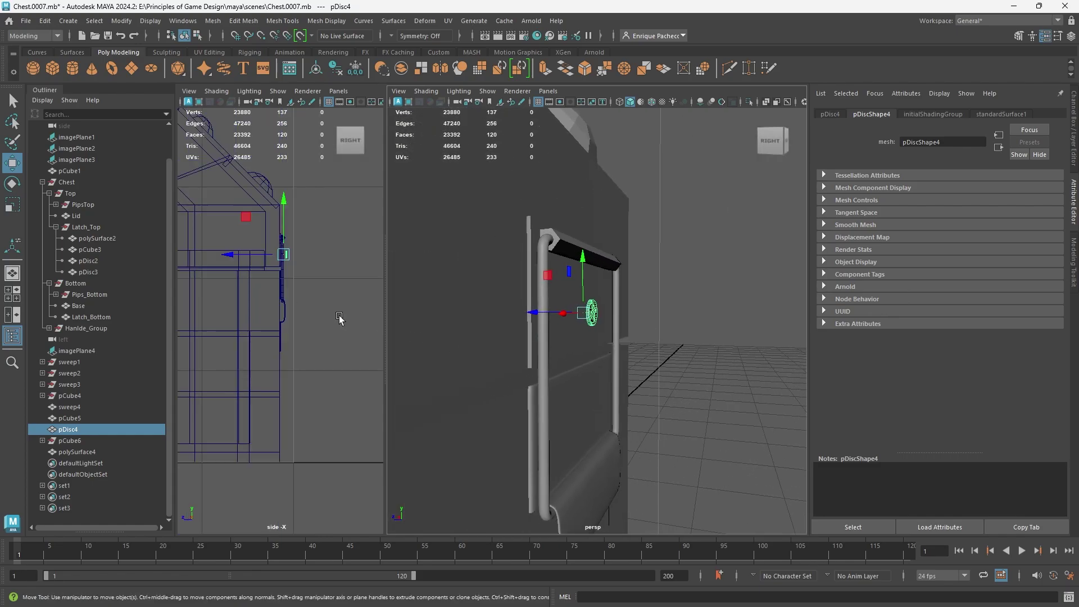
{"action": "scroll", "coordinate": [339, 319], "scroll_direction": "up", "scroll_amount": 3}
{"action": "key", "text": "f"}
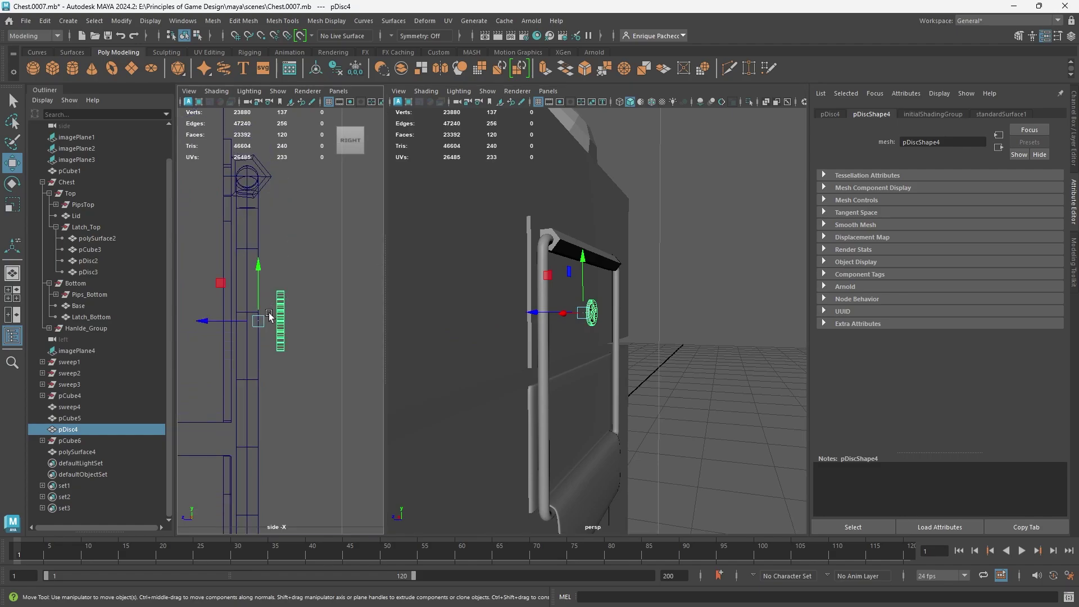
{"action": "key", "text": "d"}
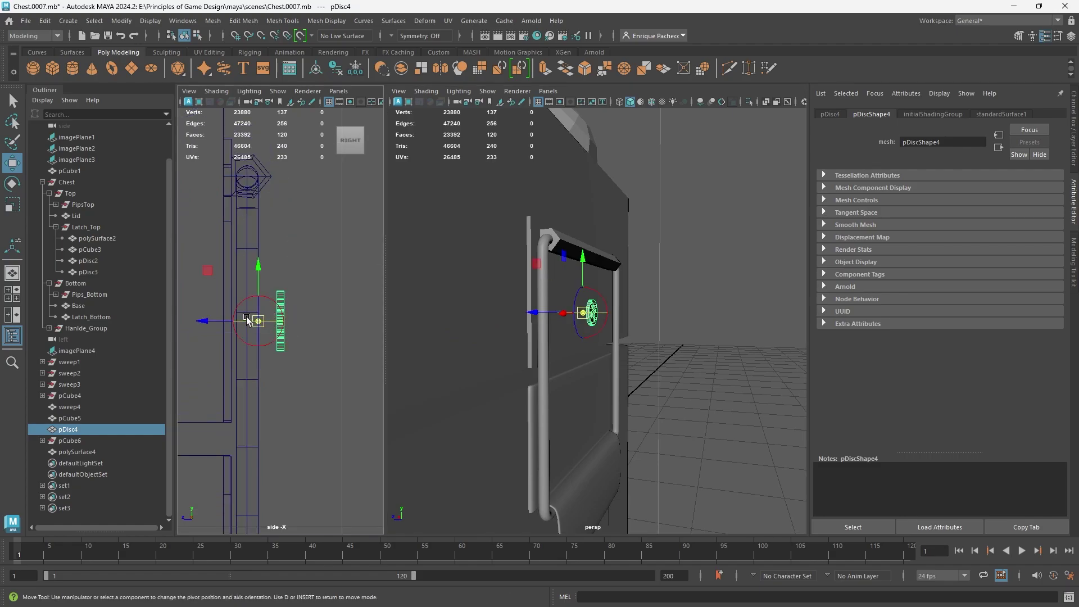
{"action": "key", "text": "v"}
{"action": "left_click_drag", "start_coordinate": [209, 320], "coordinate": [261, 322]}
{"action": "key", "text": "d"}
{"action": "key", "text": "v"}
{"action": "left_click_drag", "start_coordinate": [465, 324], "coordinate": [561, 341], "text": "alt"}
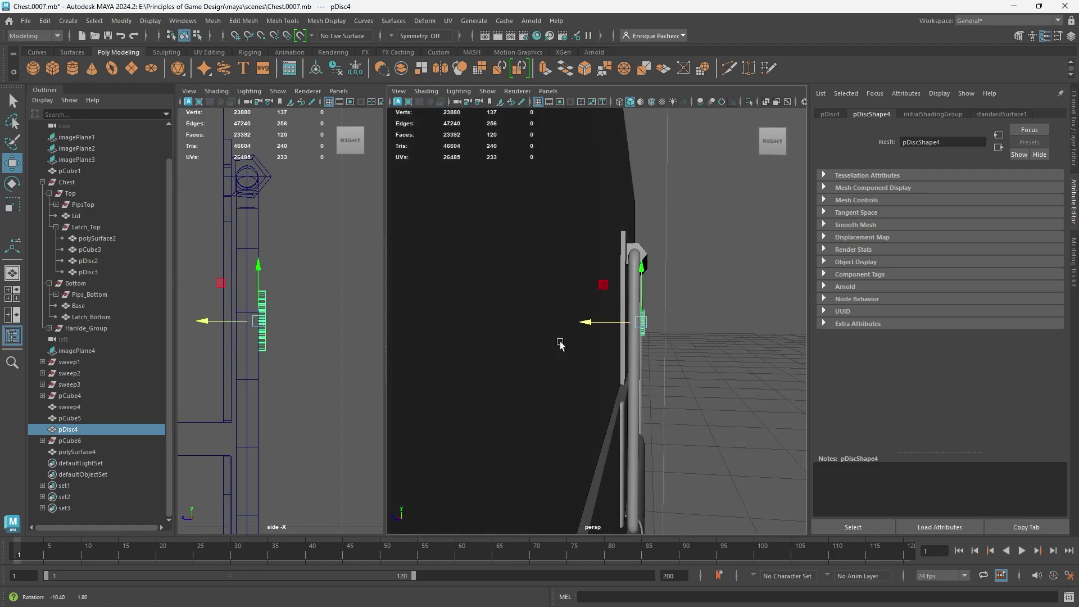
Step: Move the disc along Z and snap it to -7.433 on the surface of the back latch's upper plate
{"action": "left_click_drag", "start_coordinate": [214, 324], "coordinate": [232, 307]}
{"action": "left_click_drag", "start_coordinate": [631, 320], "coordinate": [639, 323], "text": "alt"}
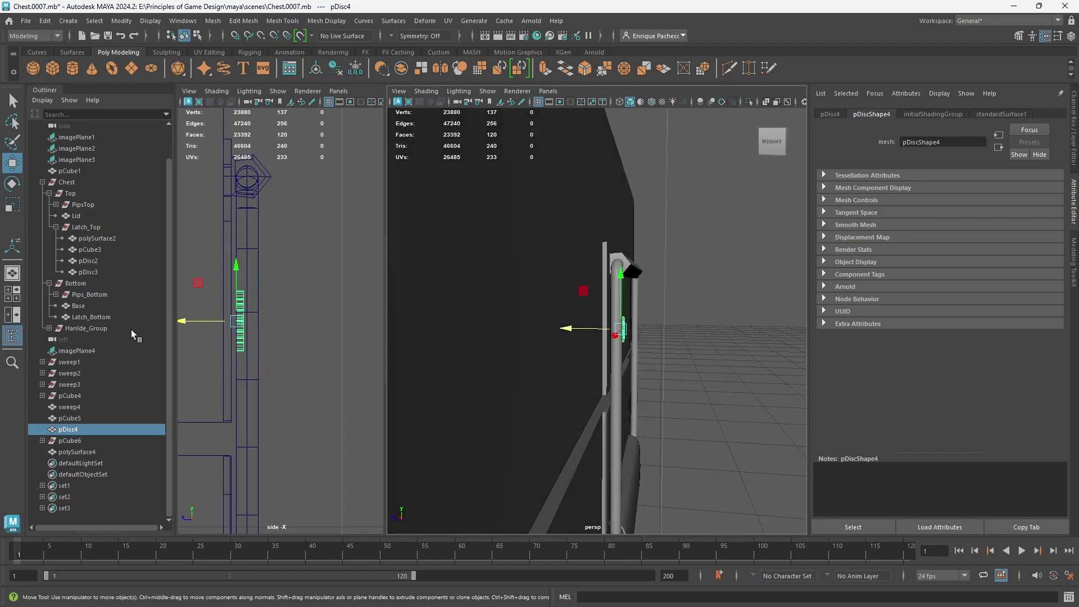
{"action": "key", "text": "v"}
{"action": "left_click_drag", "start_coordinate": [184, 320], "coordinate": [231, 411]}
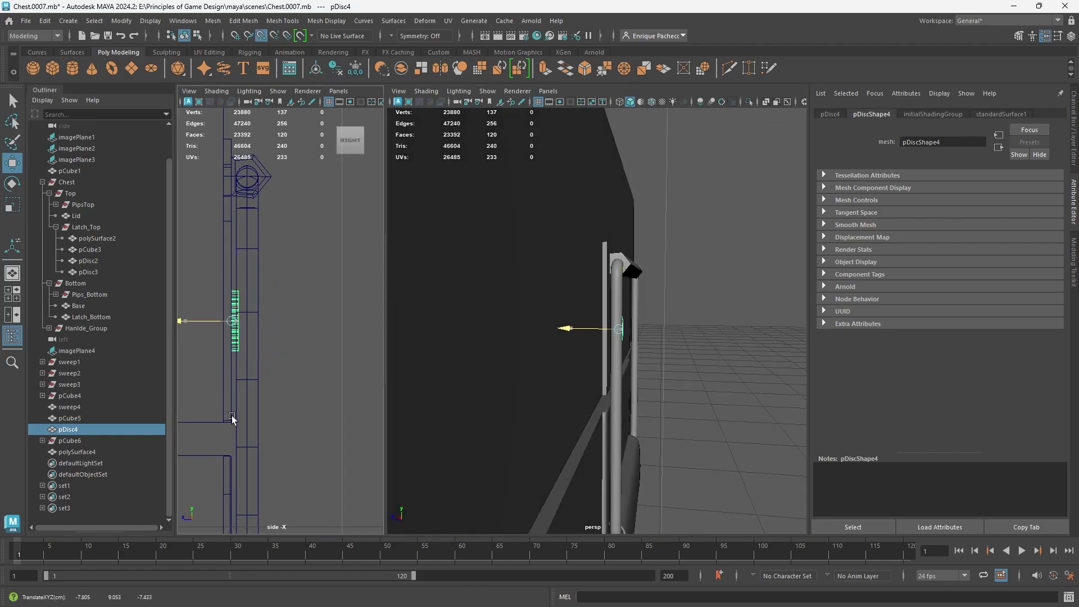
{"action": "key", "text": "space"}
{"action": "left_click_drag", "start_coordinate": [650, 377], "coordinate": [599, 394]}
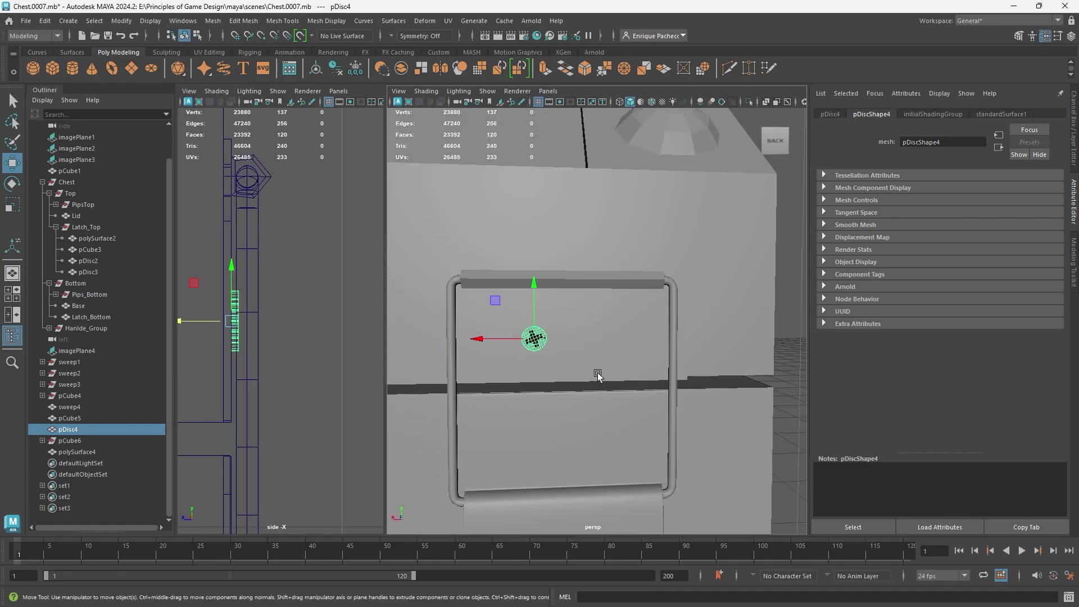
Step: Inspect the disc's shading and facing direction up close on the upper plate of the back latch
{"action": "key", "text": "q"}
{"action": "key", "text": "w"}
{"action": "key", "text": "bracketleft"}
{"action": "left_click", "coordinate": [728, 318]}
{"action": "key", "text": "bracketright"}
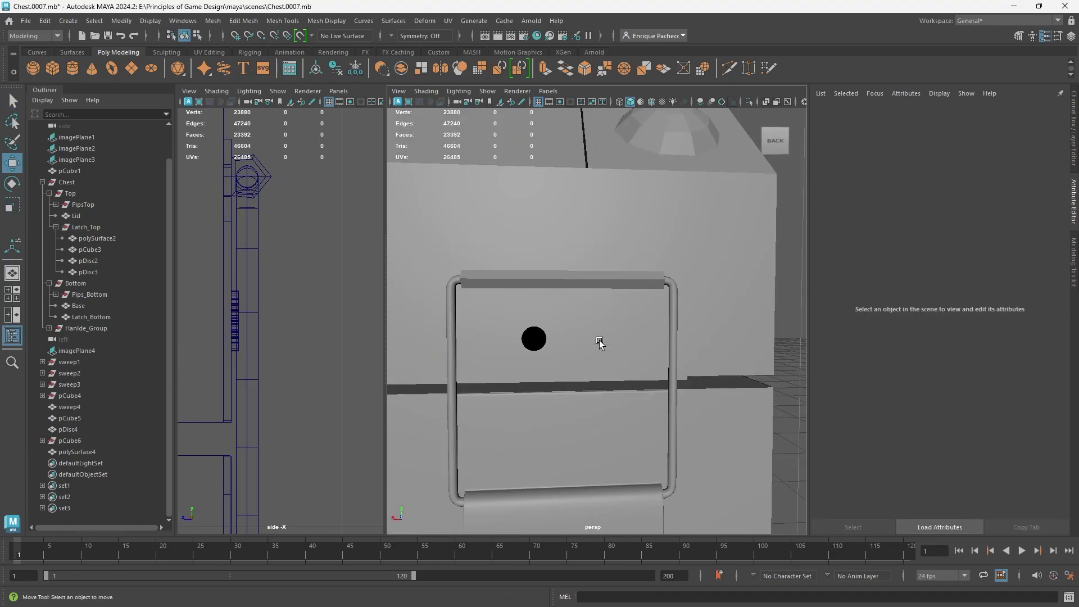
{"action": "left_click", "coordinate": [529, 340]}
{"action": "right_click_drag", "start_coordinate": [793, 286], "coordinate": [868, 584]}
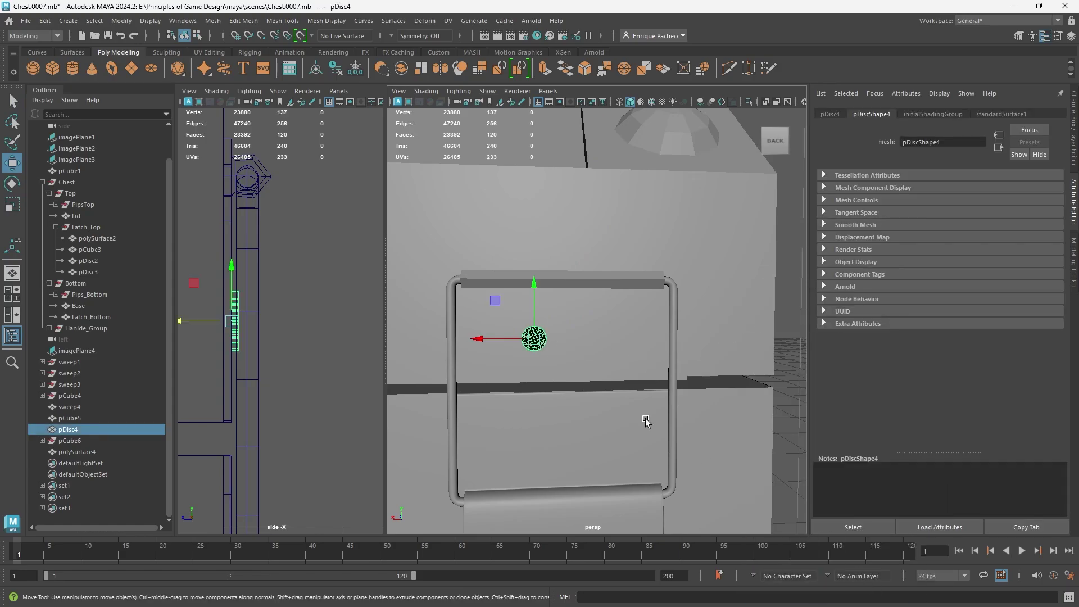
{"action": "left_click", "coordinate": [789, 332]}
{"action": "scroll", "coordinate": [579, 359], "scroll_direction": "up", "scroll_amount": 5}
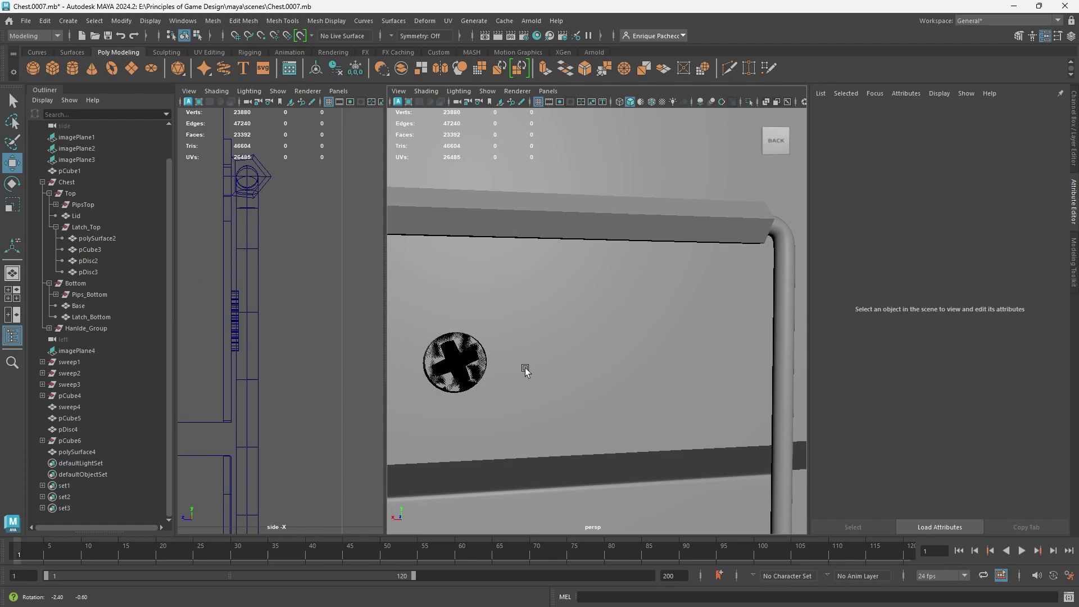
{"action": "left_click_drag", "start_coordinate": [525, 369], "coordinate": [561, 363], "text": "alt"}
Step: Flip the disc to face outward from the plate, bringing its rotation to -90, 0, -22.039 degrees
{"action": "left_click", "coordinate": [587, 331]}
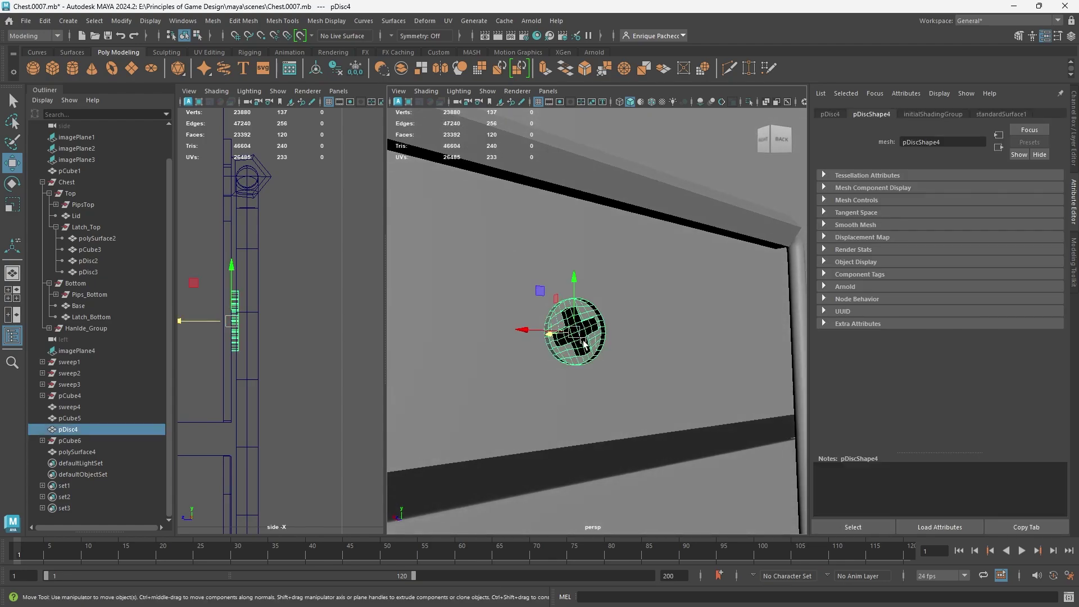
{"action": "key", "text": "e"}
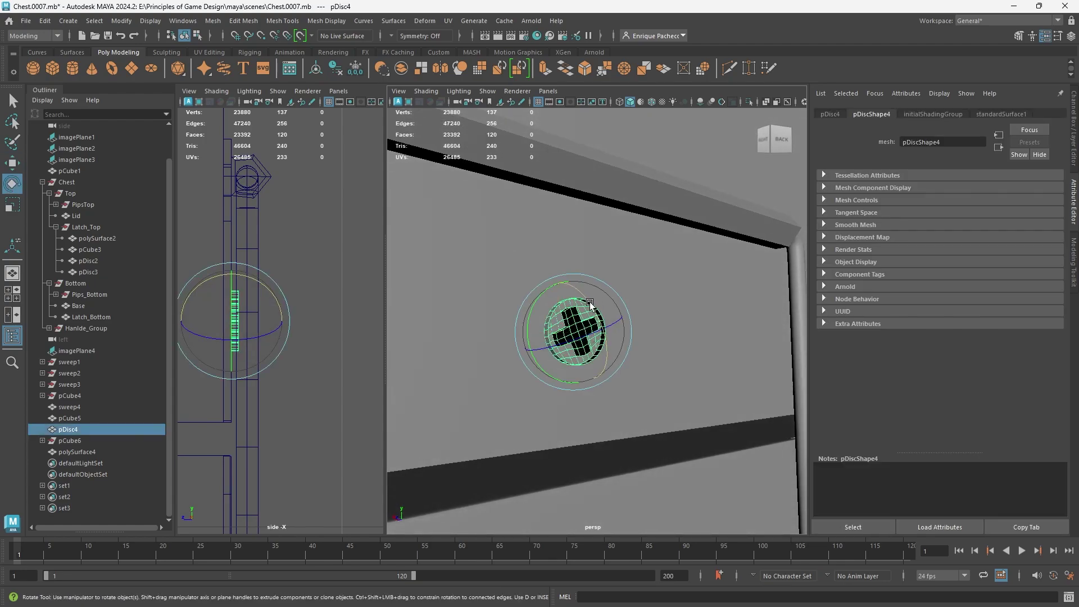
{"action": "left_click_drag", "start_coordinate": [577, 293], "coordinate": [621, 428]}
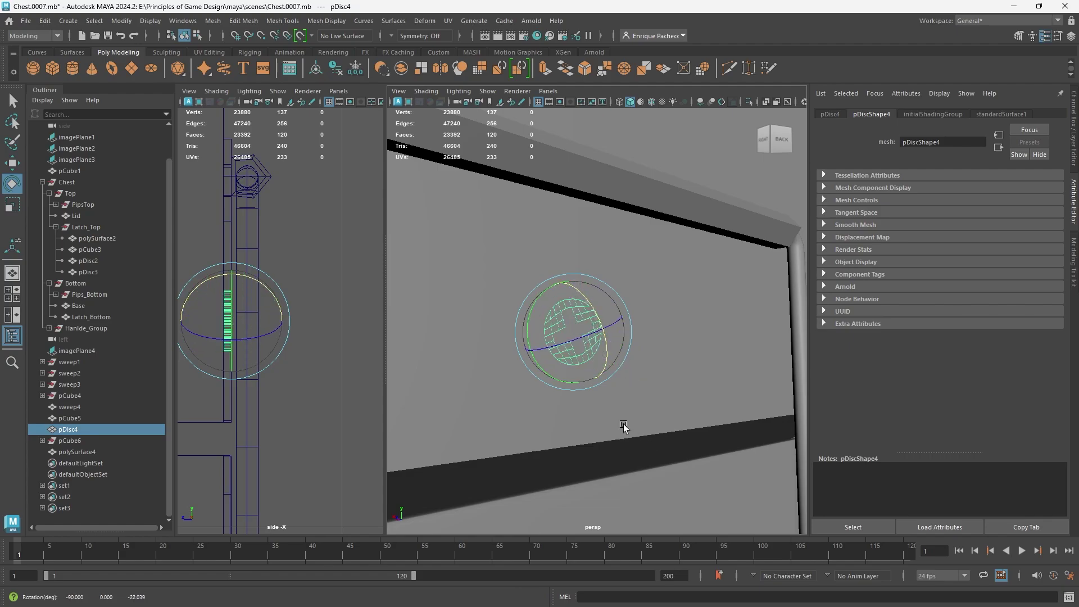
Step: Snap the flipped disc's pivot to its back face and snap the disc along Z to -7.433 on the upper plate
{"action": "key", "text": "w"}
{"action": "left_click_drag", "start_coordinate": [183, 320], "coordinate": [270, 291]}
{"action": "key", "text": "d"}
{"action": "key", "text": "v"}
{"action": "key", "text": "v"}
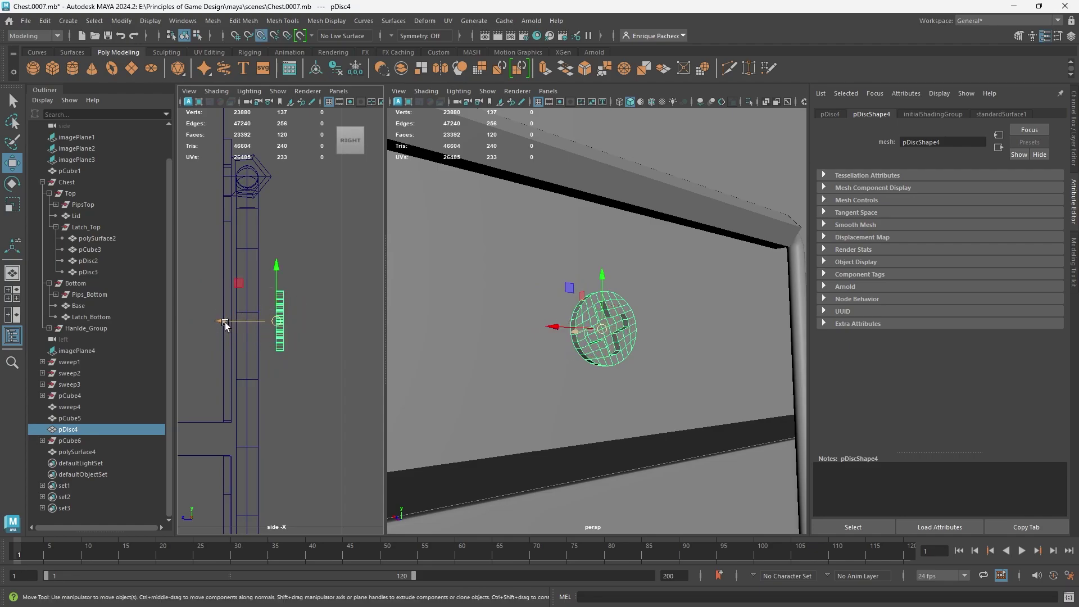
{"action": "left_click_drag", "start_coordinate": [224, 322], "coordinate": [232, 416]}
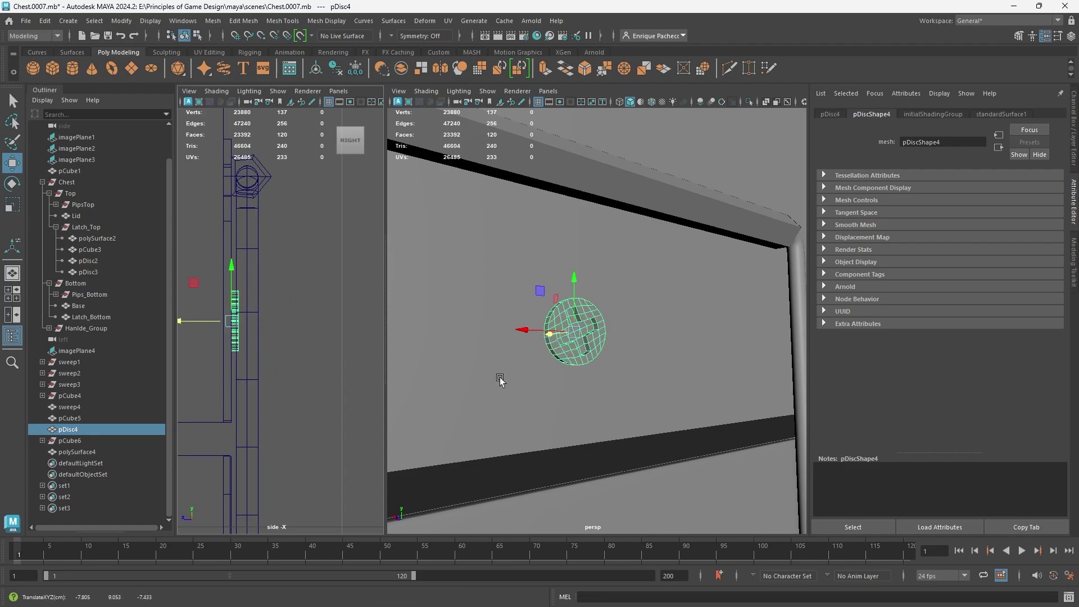
Step: Examine the size and placement of the latch rivets in the chest reference image
{"action": "scroll", "coordinate": [529, 378], "scroll_direction": "down", "scroll_amount": 4}
{"action": "left_click_drag", "start_coordinate": [618, 376], "coordinate": [570, 375], "text": "alt"}
{"action": "scroll", "coordinate": [571, 375], "scroll_direction": "down", "scroll_amount": 8}
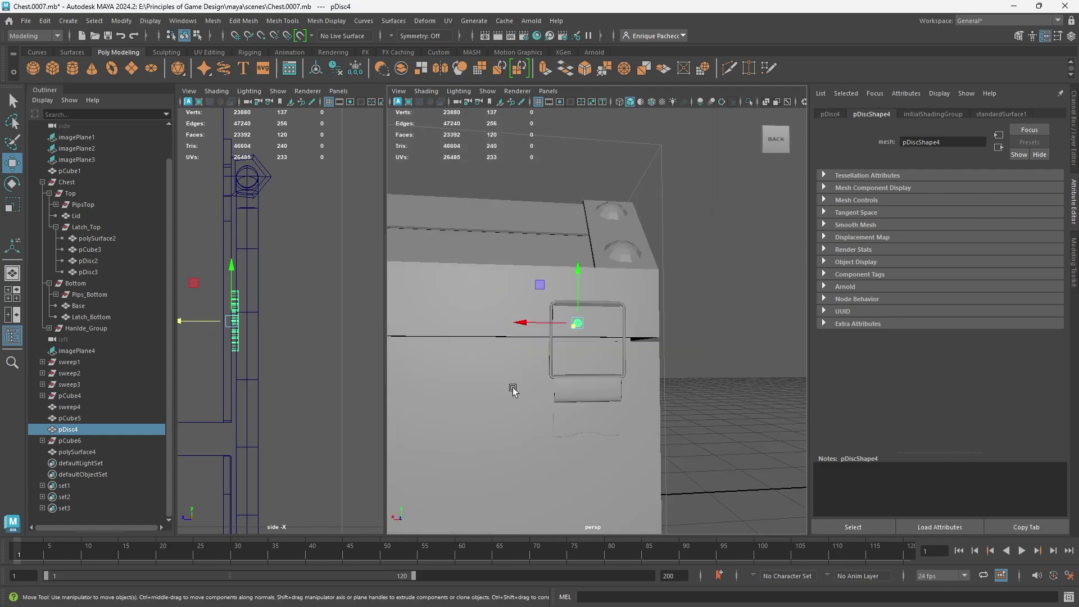
{"action": "middle_click_drag", "start_coordinate": [499, 384], "coordinate": [742, 409], "text": "alt"}
{"action": "scroll", "coordinate": [621, 405], "scroll_direction": "down", "scroll_amount": 5}
{"action": "scroll", "coordinate": [622, 406], "scroll_direction": "down", "scroll_amount": 3}
{"action": "middle_click_drag", "start_coordinate": [467, 352], "coordinate": [566, 342], "text": "alt"}
{"action": "scroll", "coordinate": [566, 342], "scroll_direction": "up", "scroll_amount": 9}
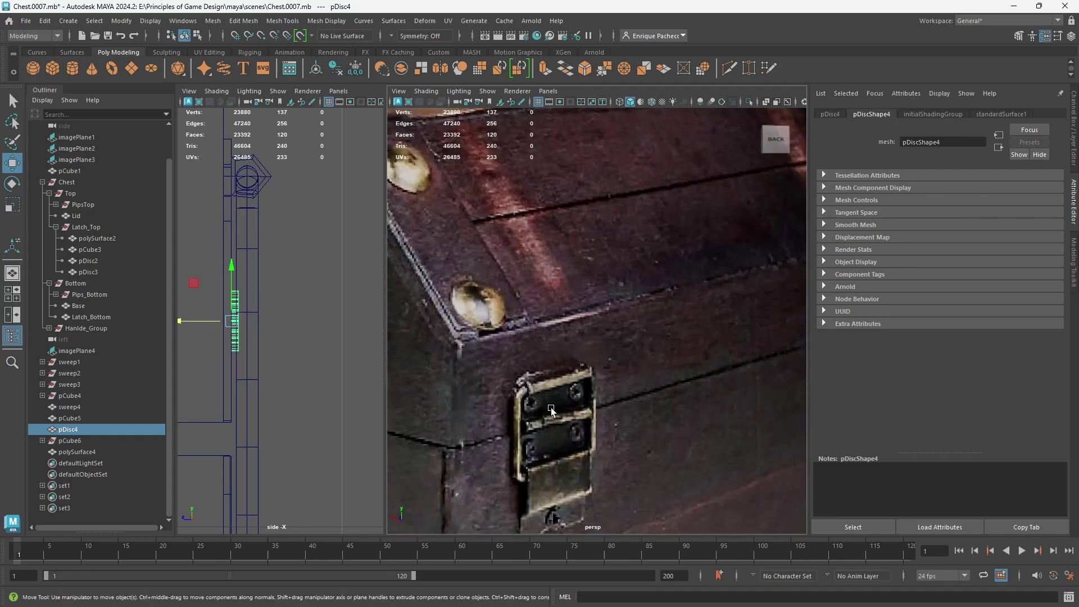
{"action": "middle_click_drag", "start_coordinate": [550, 407], "coordinate": [475, 322], "text": "alt"}
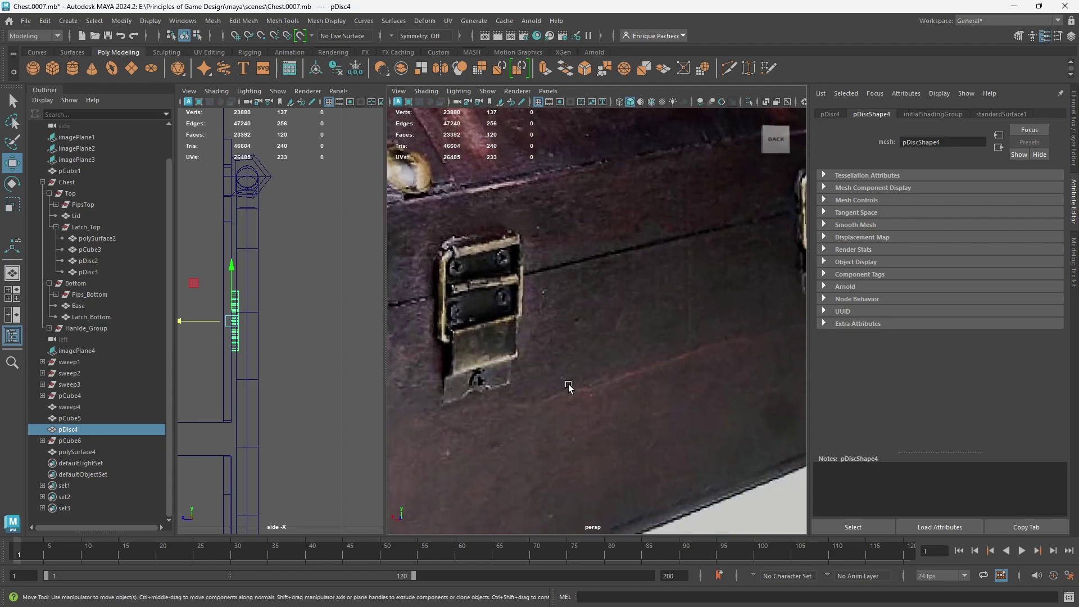
{"action": "scroll", "coordinate": [693, 361], "scroll_direction": "down", "scroll_amount": 6}
{"action": "middle_click_drag", "start_coordinate": [707, 362], "coordinate": [525, 373], "text": "alt"}
{"action": "scroll", "coordinate": [740, 386], "scroll_direction": "up", "scroll_amount": 8}
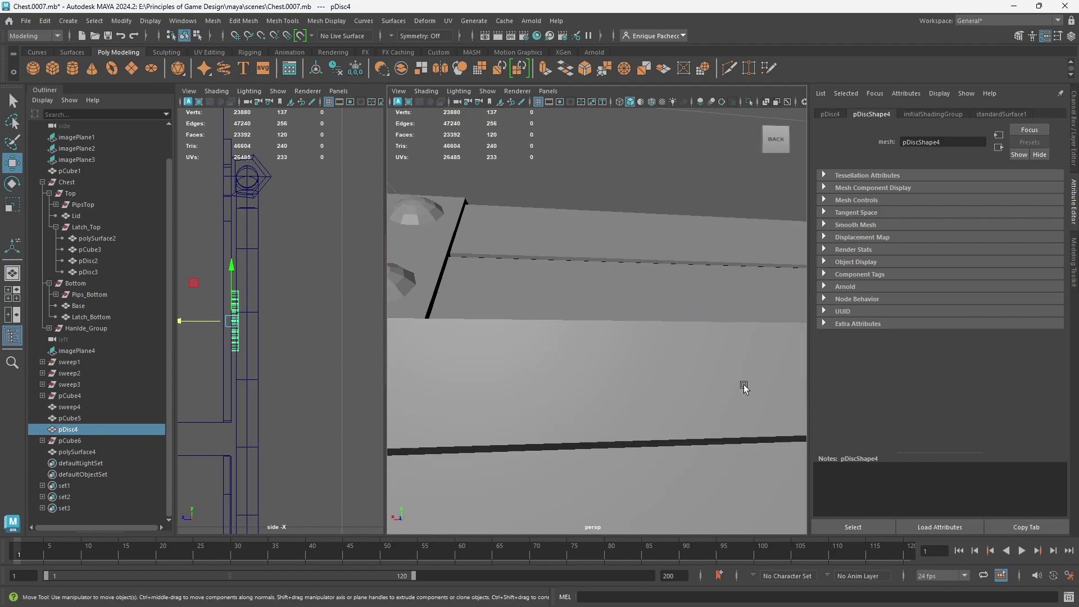
Step: Enlarge the disc and move it along X toward the upper plate's left edge as seen from the back
{"action": "middle_click_drag", "start_coordinate": [744, 387], "coordinate": [518, 330], "text": "alt"}
{"action": "middle_click_drag", "start_coordinate": [660, 342], "coordinate": [559, 359], "text": "alt"}
{"action": "scroll", "coordinate": [585, 366], "scroll_direction": "up", "scroll_amount": 3}
{"action": "key", "text": "r"}
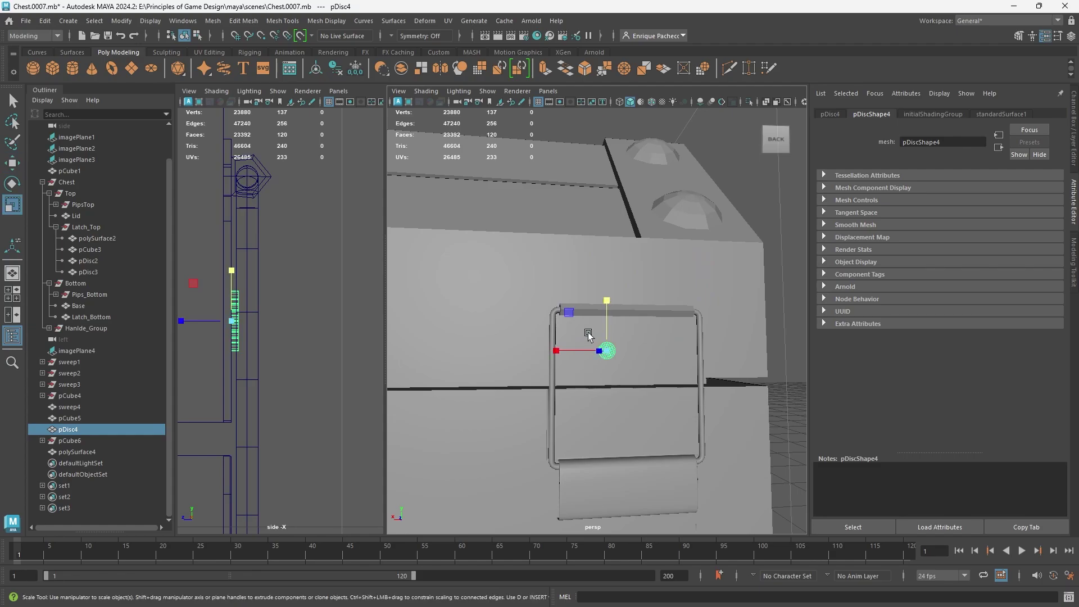
{"action": "key", "text": "w"}
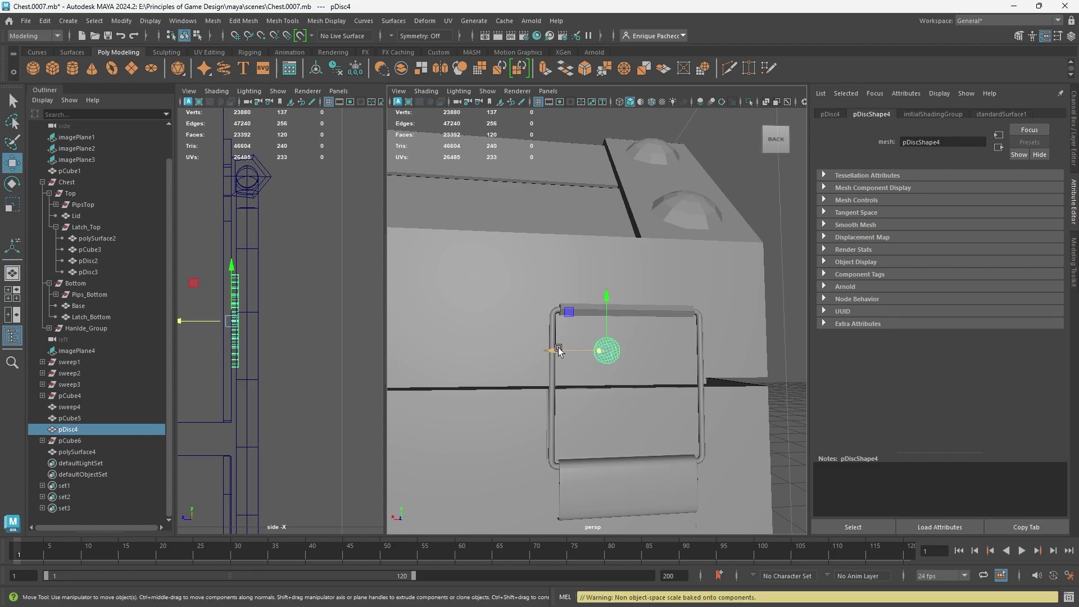
{"action": "left_click_drag", "start_coordinate": [559, 348], "coordinate": [534, 352]}
{"action": "left_click", "coordinate": [577, 337]}
{"action": "left_click", "coordinate": [581, 345]}
{"action": "left_click", "coordinate": [576, 346]}
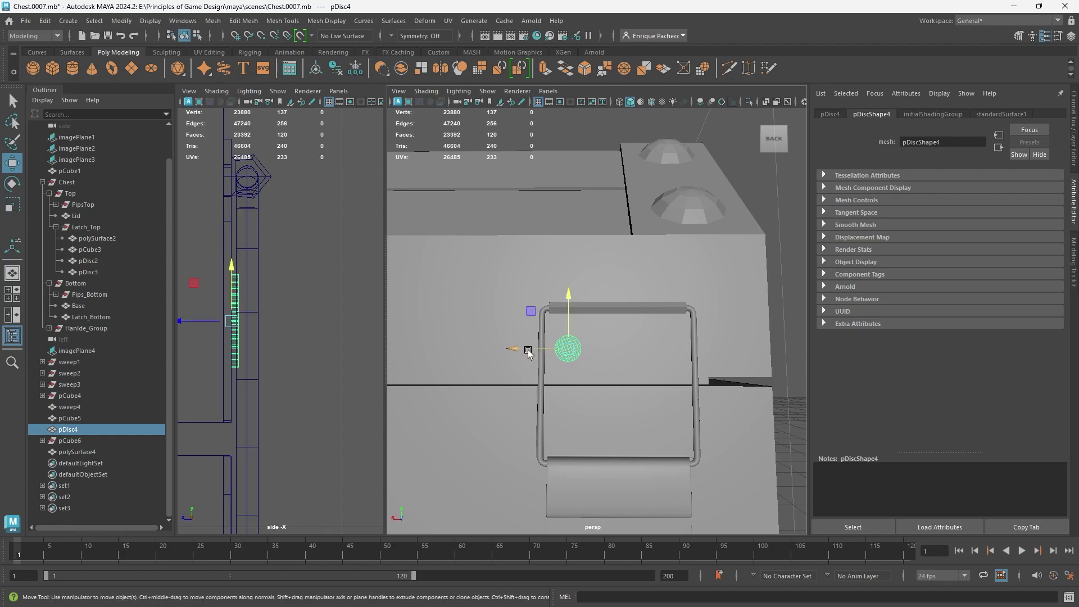
{"action": "left_click_drag", "start_coordinate": [528, 350], "coordinate": [534, 351]}
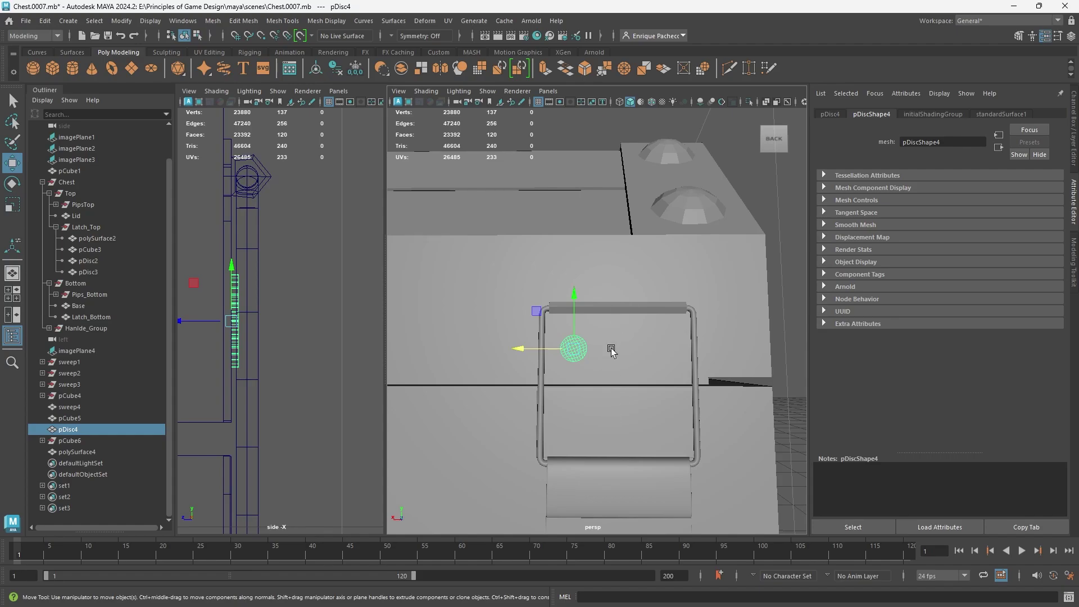
Step: Snap the disc's pivot along X to -8.190, at the middle of the latch plate
{"action": "key", "text": "d"}
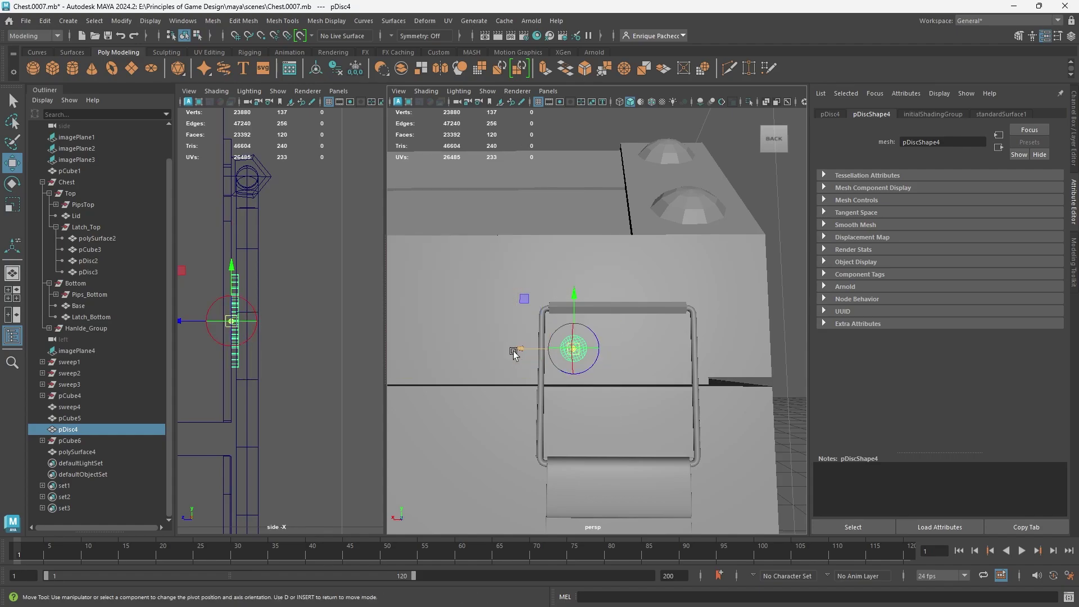
{"action": "key", "text": "v"}
{"action": "left_click_drag", "start_coordinate": [520, 351], "coordinate": [615, 386]}
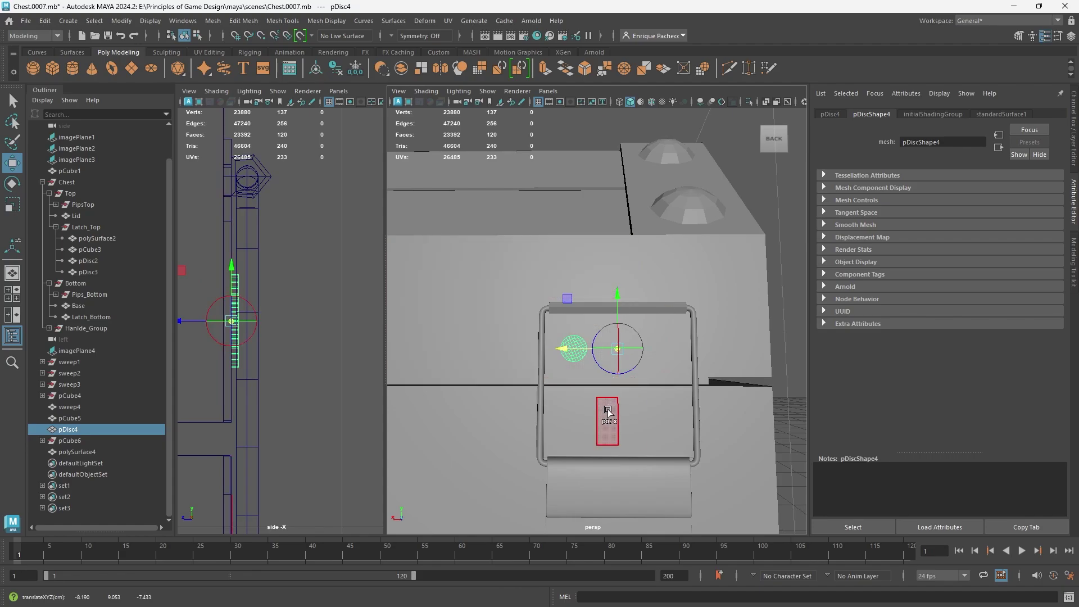
{"action": "key", "text": "d"}
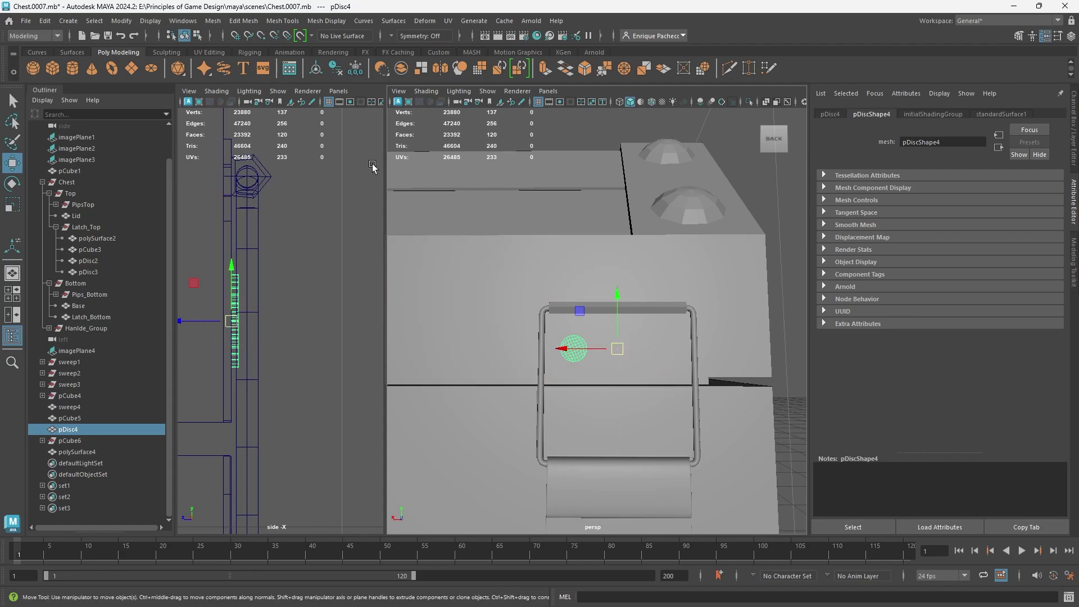
Step: Try to mirror the disc across its pivot with Object axis position, X axis and negative direction
{"action": "left_click", "coordinate": [213, 20]}
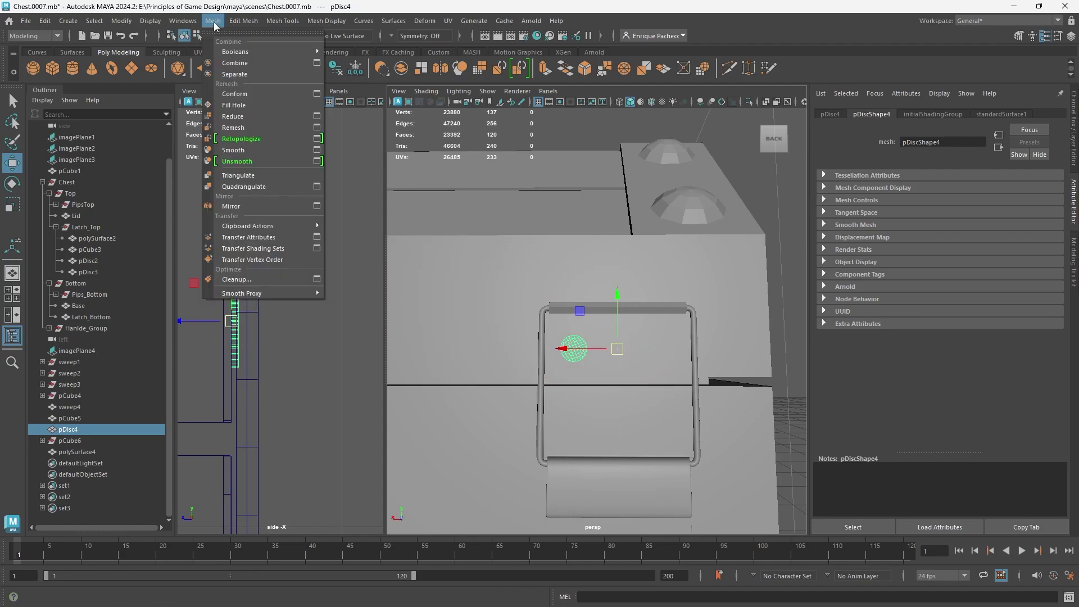
{"action": "left_click", "coordinate": [252, 206]}
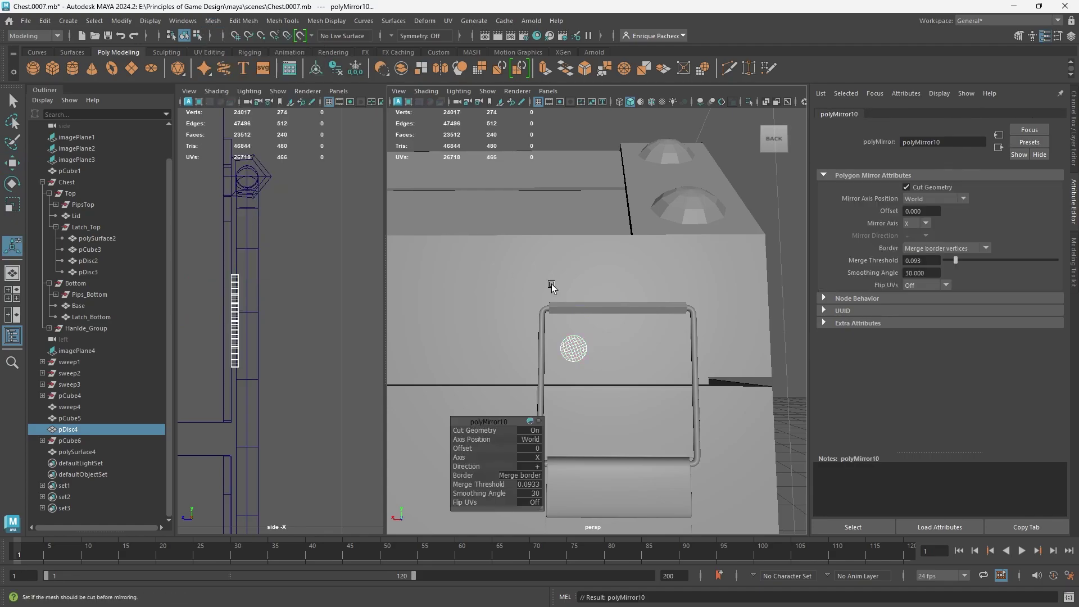
{"action": "left_click", "coordinate": [530, 439]}
{"action": "left_click", "coordinate": [551, 460]}
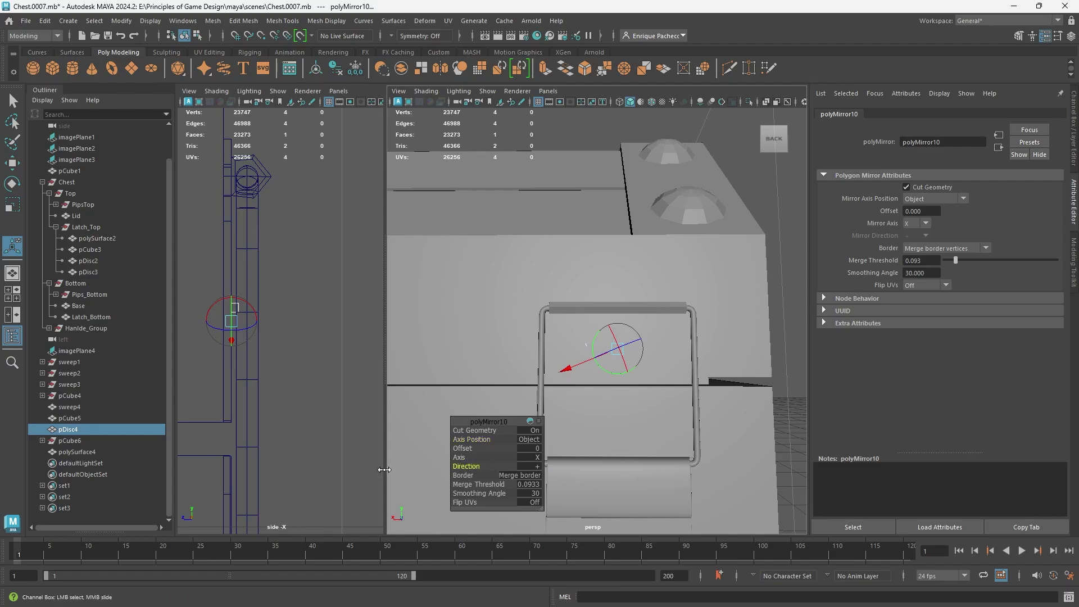
{"action": "left_click_drag", "start_coordinate": [384, 469], "coordinate": [533, 465]}
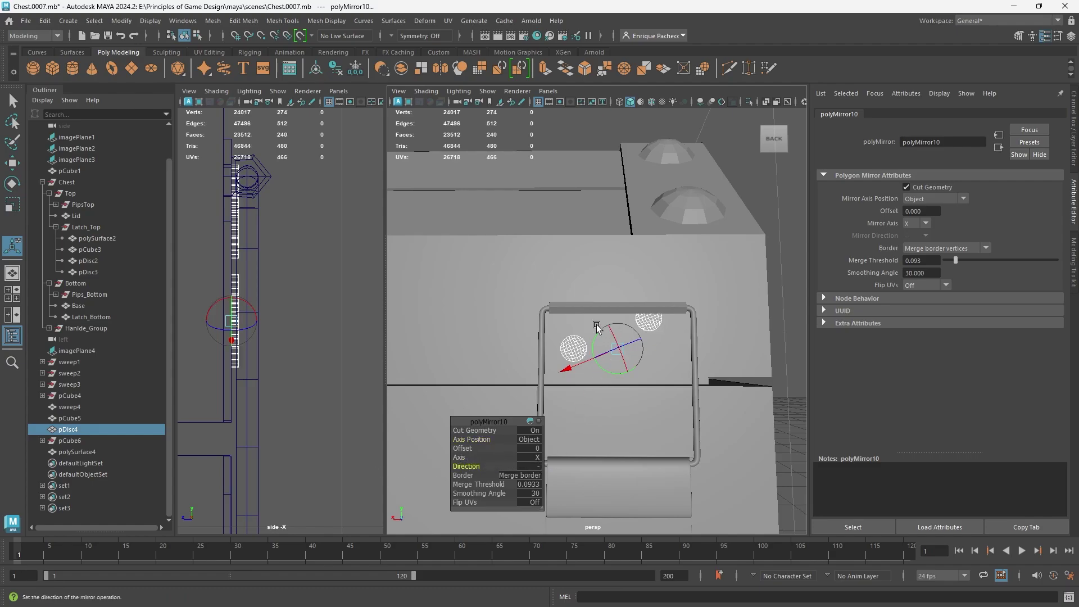
Step: Undo the disc's mirror operation and the pivot move to the middle of the plate
{"action": "key", "text": "e"}
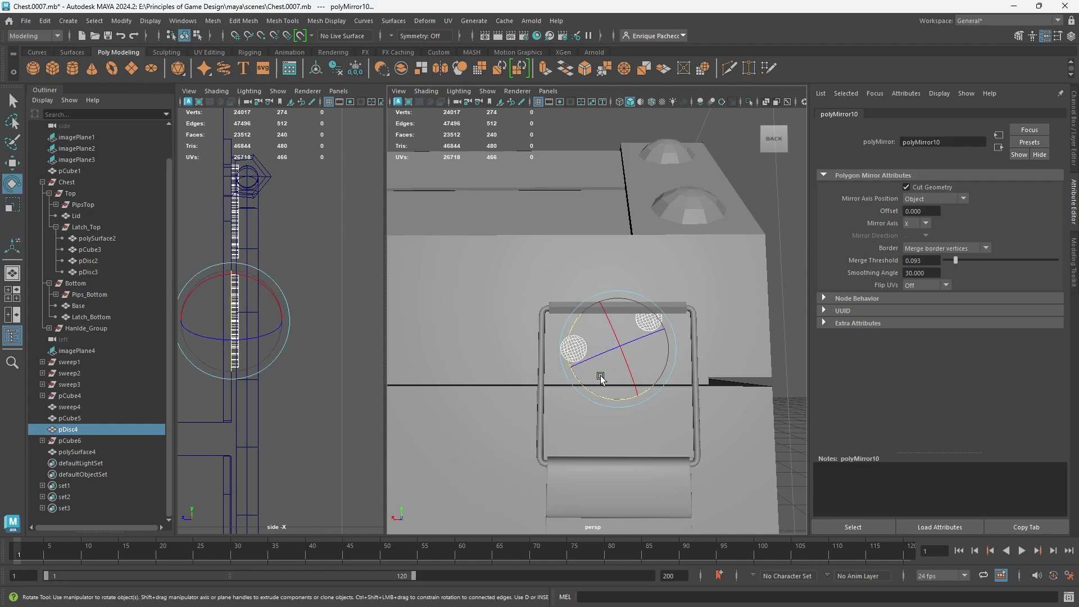
{"action": "key", "text": "ctrl+z"}
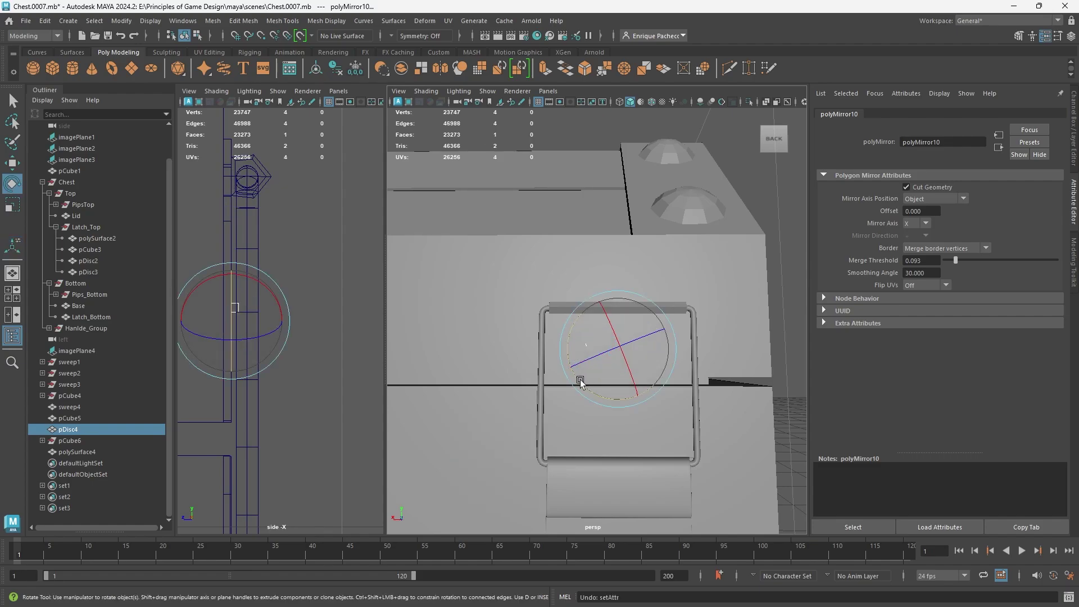
{"action": "key", "text": "ctrl+z"}
{"action": "key", "text": "ctrl+z"}
{"action": "key", "text": "ctrl+z"}
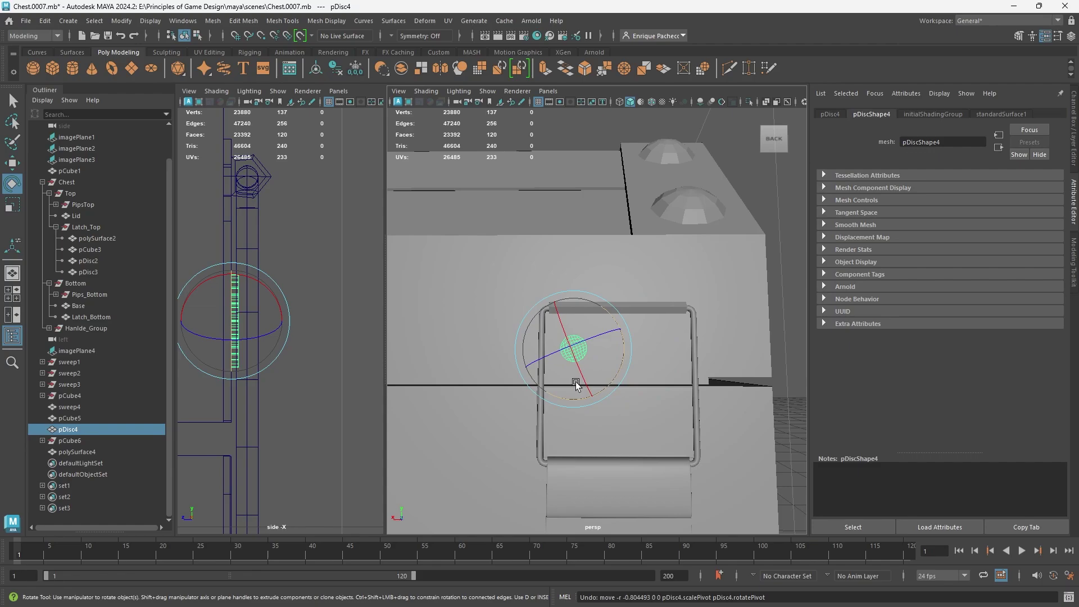
Step: Freeze the transformations of the disc on the back latch's upper plate
{"action": "key", "text": "w"}
{"action": "scroll", "coordinate": [564, 376], "scroll_direction": "up", "scroll_amount": 2}
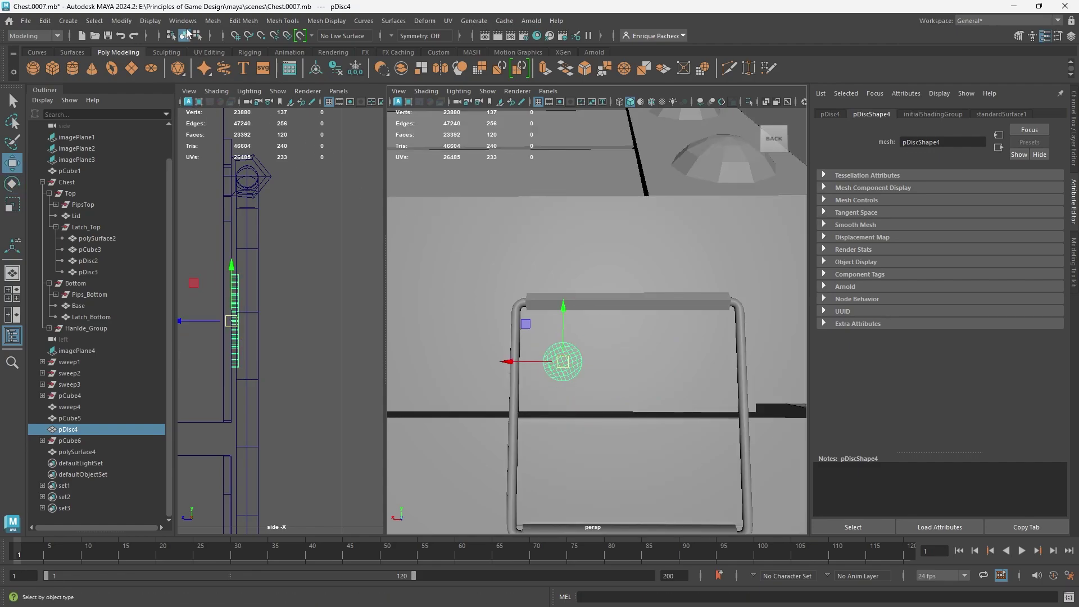
{"action": "left_click", "coordinate": [216, 22]}
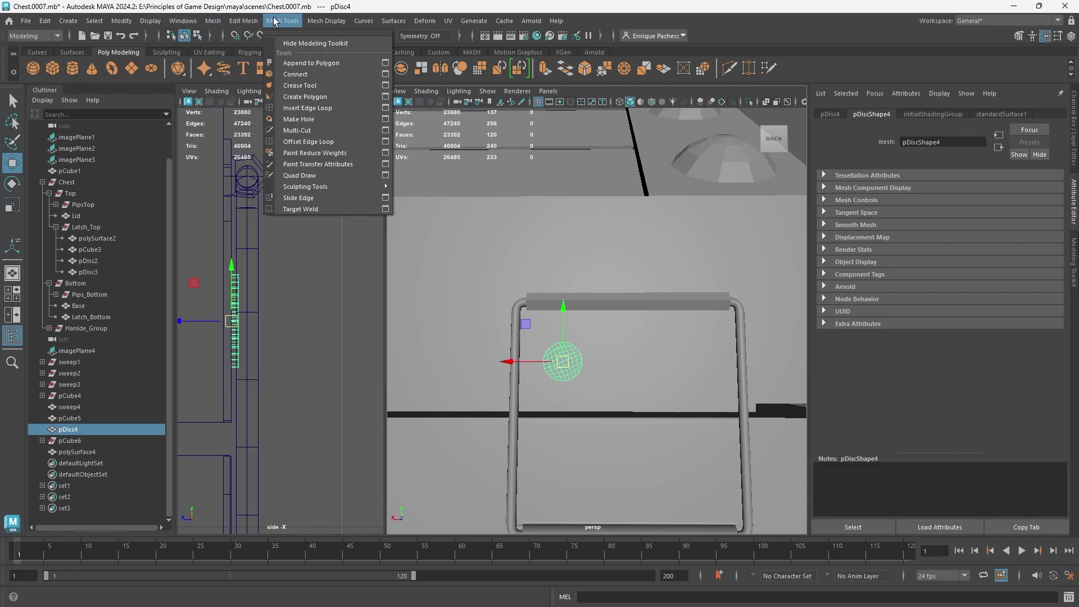
{"action": "mouse_move", "coordinate": [151, 21]}
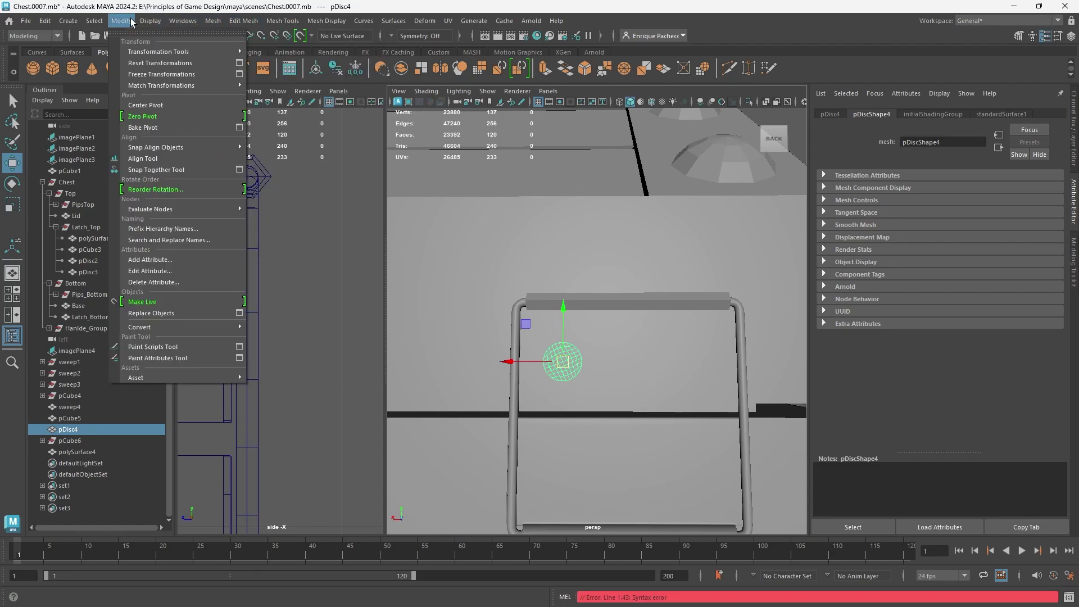
{"action": "left_click", "coordinate": [134, 75]}
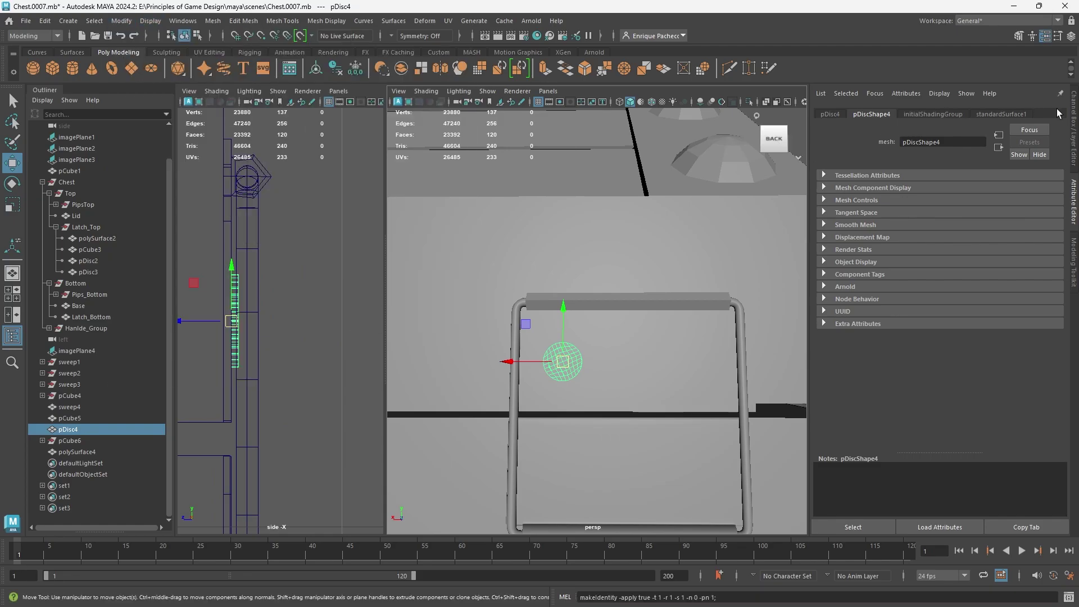
{"action": "left_click", "coordinate": [1075, 120]}
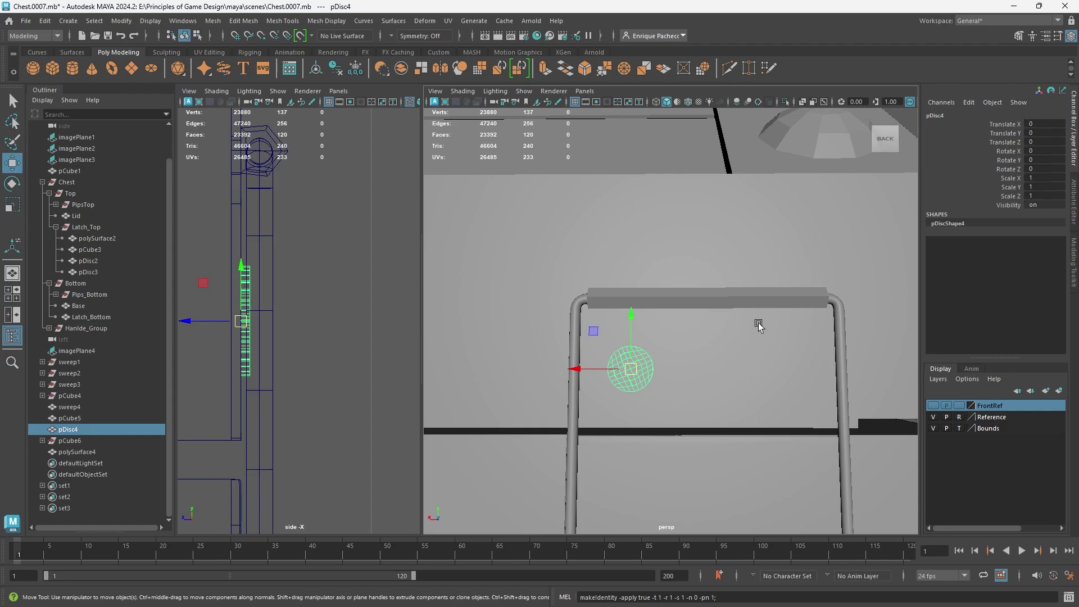
{"action": "key", "text": "ctrl+z"}
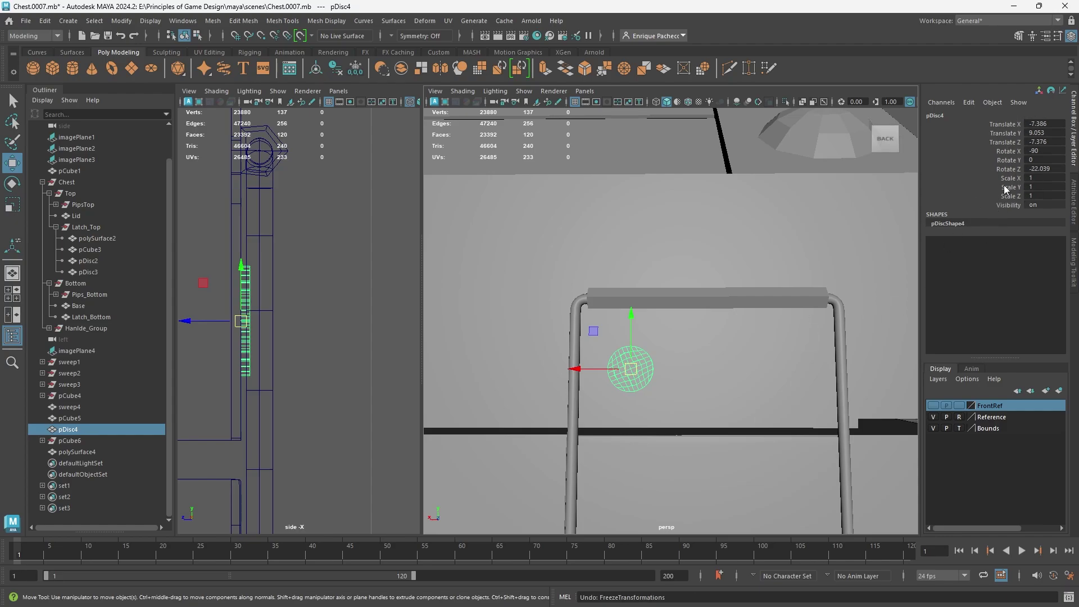
{"action": "left_click", "coordinate": [122, 21]}
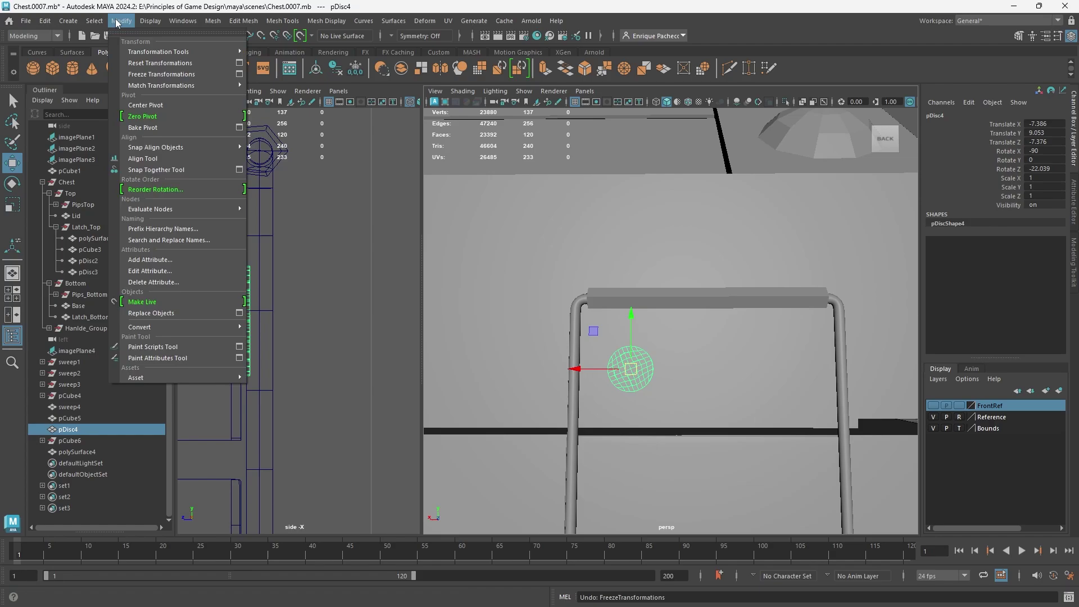
{"action": "left_click", "coordinate": [168, 75]}
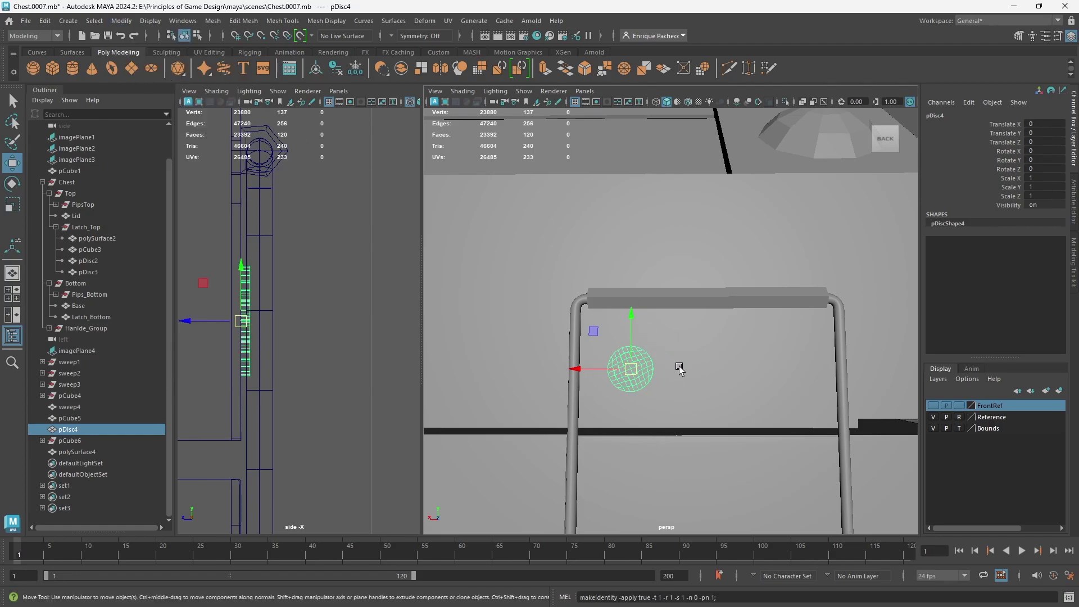
Step: Try to snap the disc's pivot along X to the middle of the upper latch plate
{"action": "key", "text": "d"}
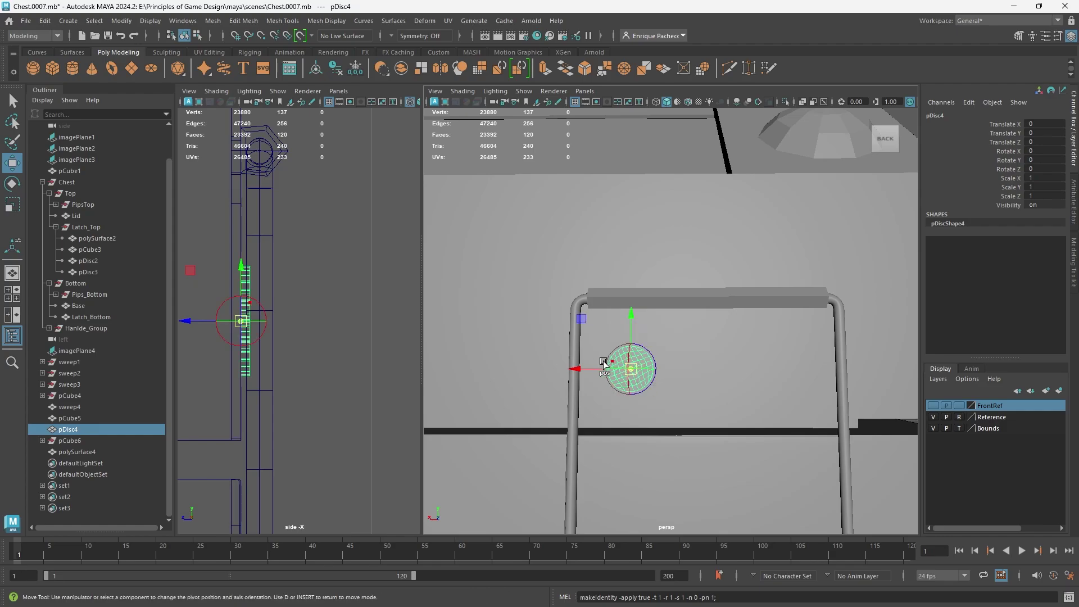
{"action": "key", "text": "v"}
{"action": "left_click_drag", "start_coordinate": [580, 370], "coordinate": [691, 426]}
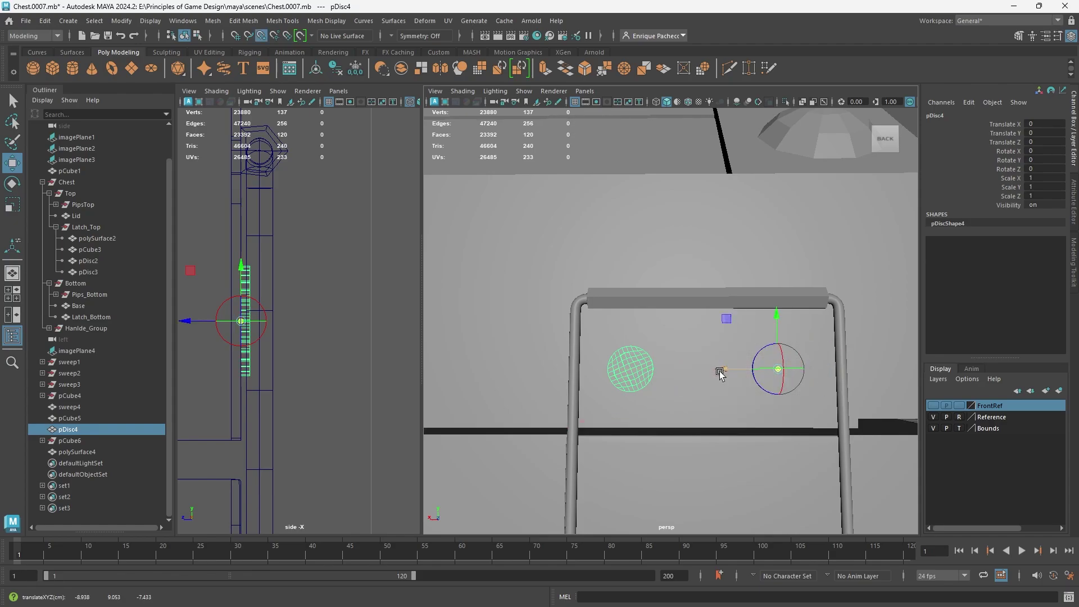
{"action": "left_click_drag", "start_coordinate": [720, 370], "coordinate": [749, 385]}
Step: Isolate the disc together with the upper latch plate in the perspective view
{"action": "right_click_drag", "start_coordinate": [689, 397], "coordinate": [759, 278]}
{"action": "key", "text": "q"}
{"action": "right_click_drag", "start_coordinate": [694, 346], "coordinate": [730, 341]}
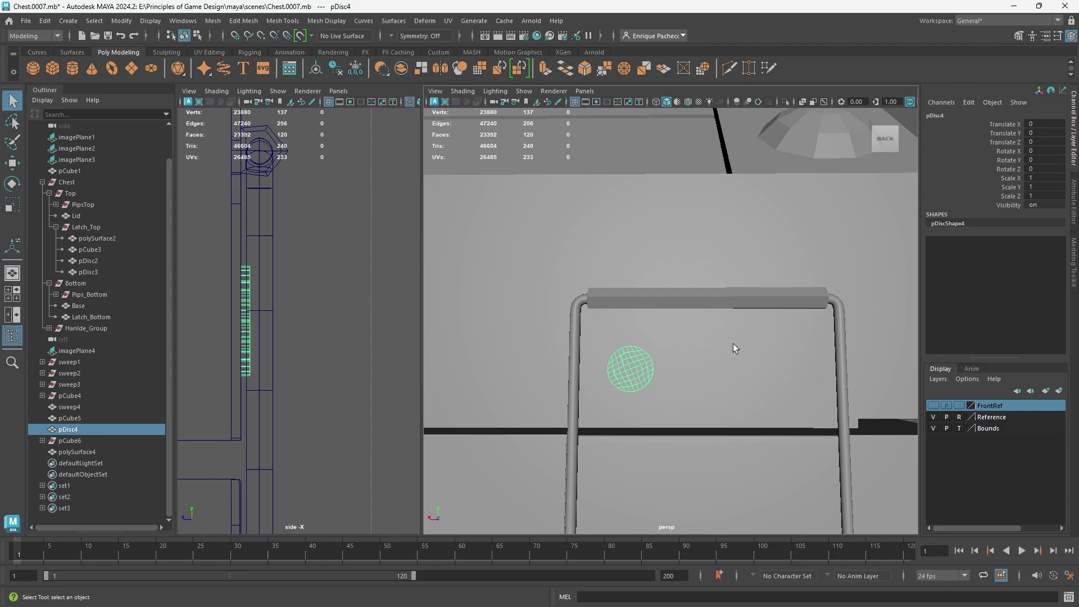
{"action": "key", "text": "ctrl+1"}
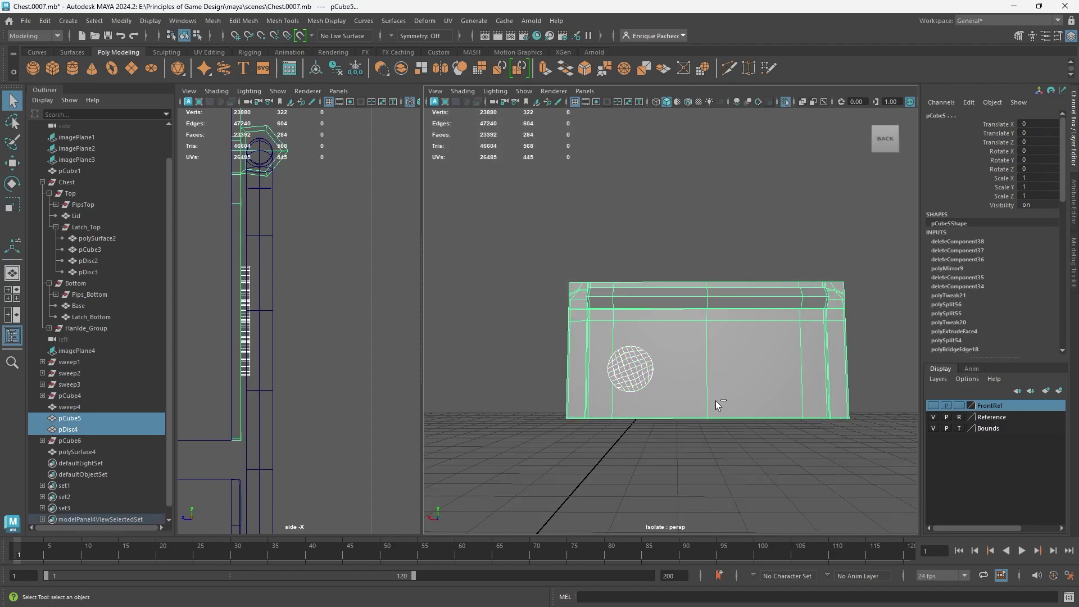
{"action": "right_click_drag", "start_coordinate": [646, 363], "coordinate": [682, 268]}
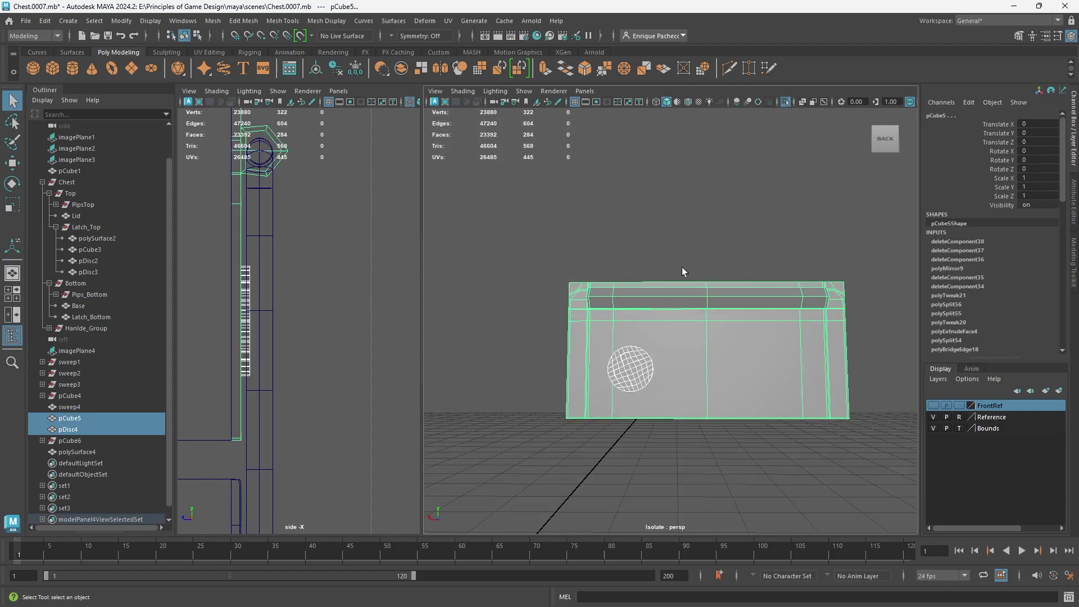
Step: Snap the disc's pivot along X to -8.190, at the plate's middle, and end the isolation
{"action": "left_click", "coordinate": [638, 379]}
{"action": "key", "text": "w"}
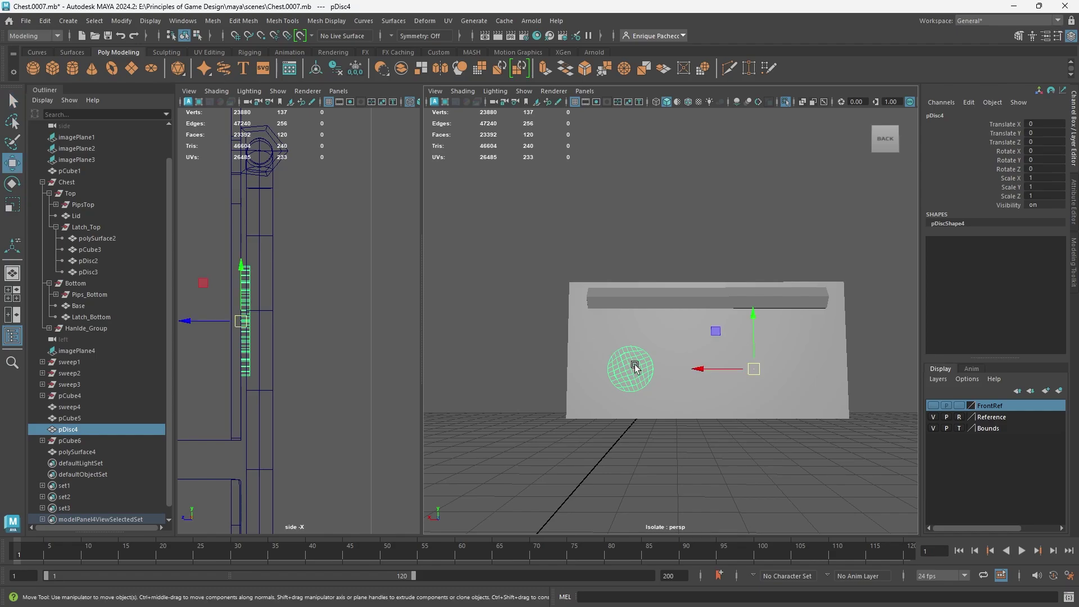
{"action": "key", "text": "d"}
{"action": "key", "text": "v"}
{"action": "left_click_drag", "start_coordinate": [700, 368], "coordinate": [720, 417]}
{"action": "key", "text": "ctrl+1"}
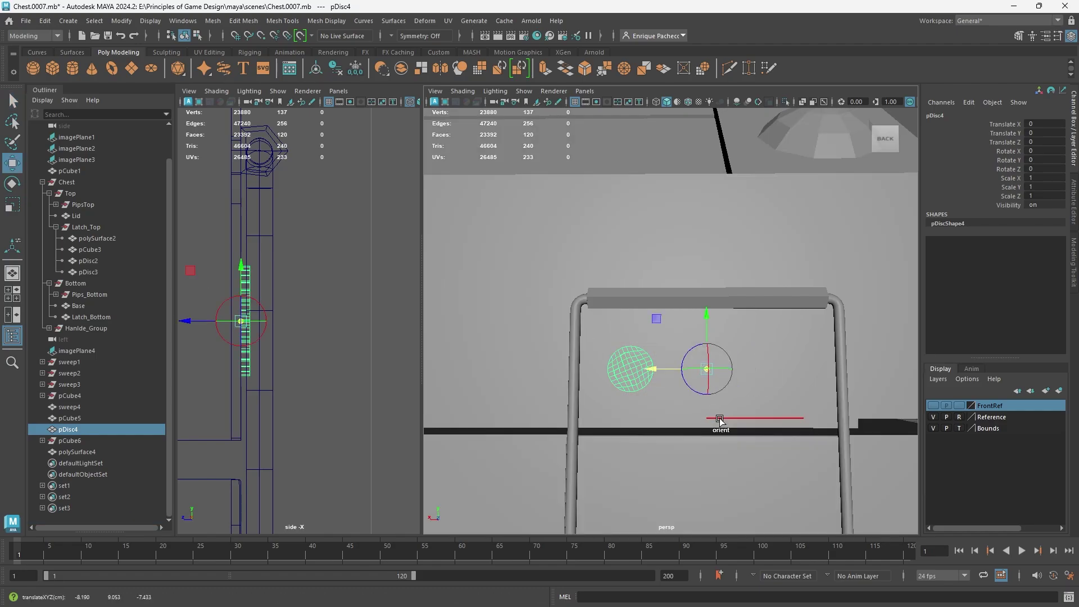
Step: Mirror the disc across its pivot with Object axis position, X axis and negative direction
{"action": "left_click_drag", "start_coordinate": [652, 411], "coordinate": [625, 398], "text": "alt"}
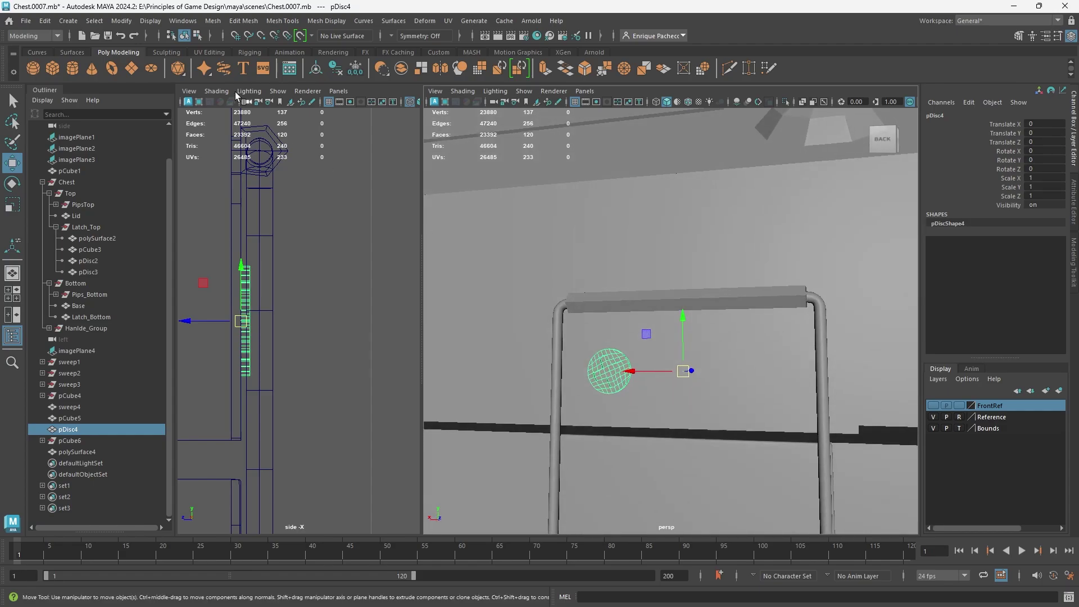
{"action": "left_click", "coordinate": [212, 21]}
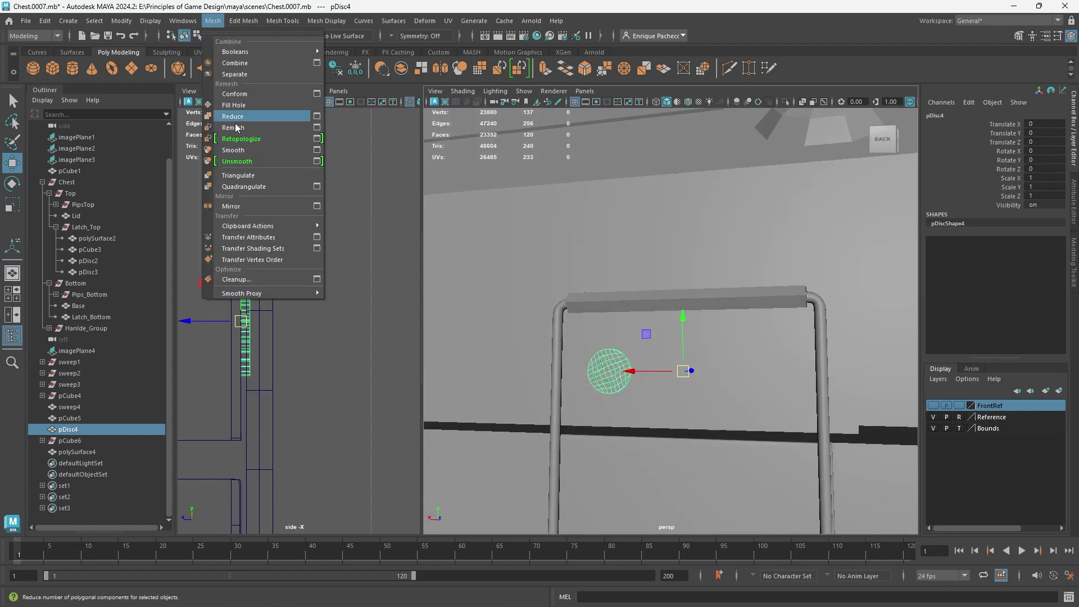
{"action": "left_click", "coordinate": [257, 207]}
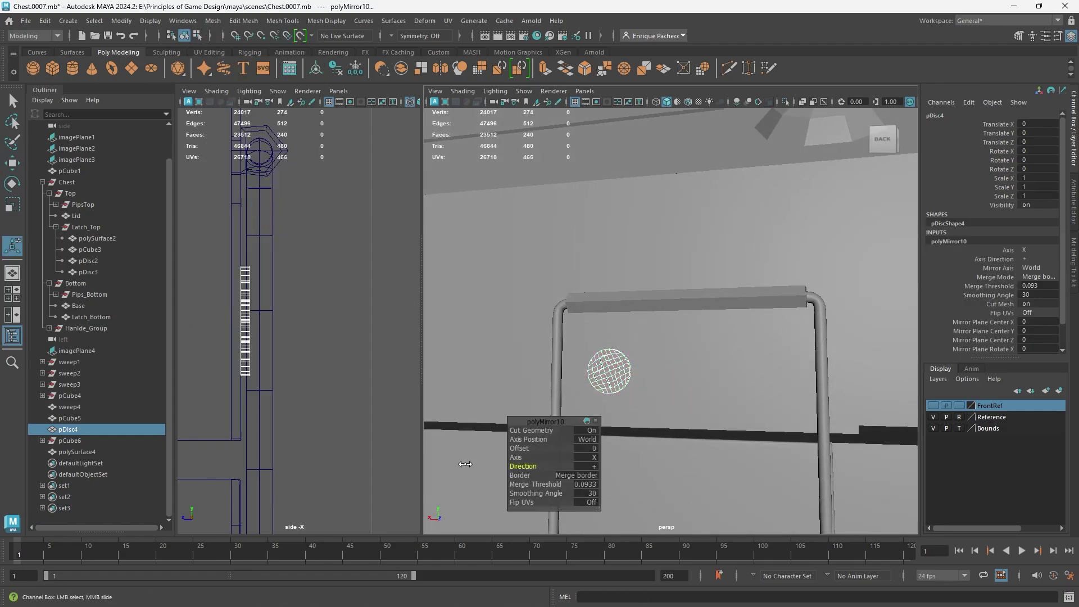
{"action": "middle_click_drag", "start_coordinate": [465, 464], "coordinate": [615, 471]}
{"action": "left_click", "coordinate": [576, 441]}
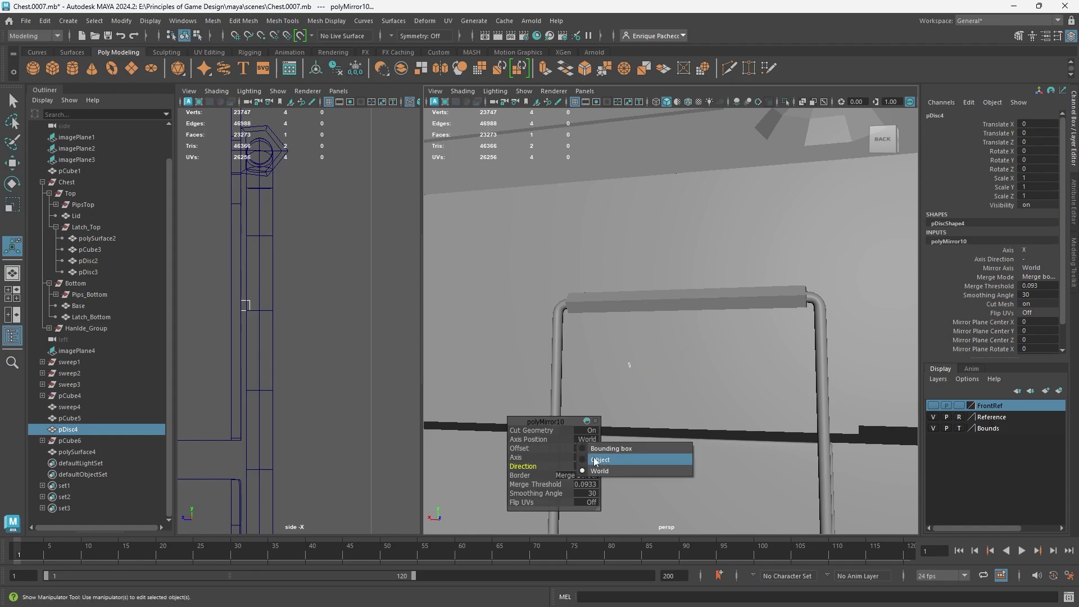
{"action": "left_click", "coordinate": [596, 459]}
{"action": "left_click_drag", "start_coordinate": [725, 385], "coordinate": [781, 377], "text": "alt"}
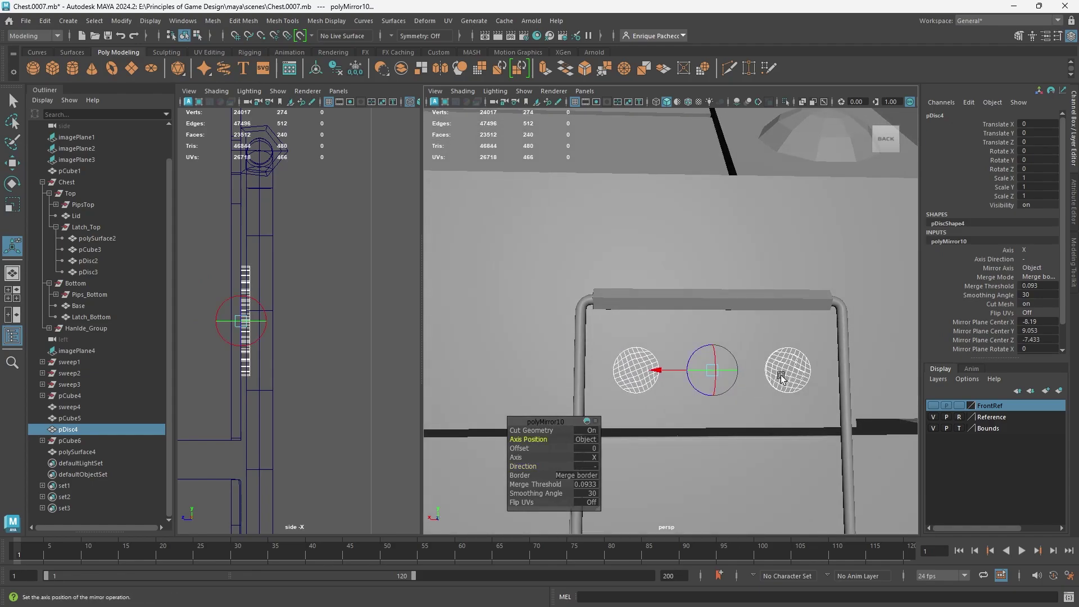
Step: Duplicate the mirrored disc pair and move the copy down about 1.273 in Y, below the lid seam
{"action": "key", "text": "w"}
{"action": "right_click", "coordinate": [787, 368]}
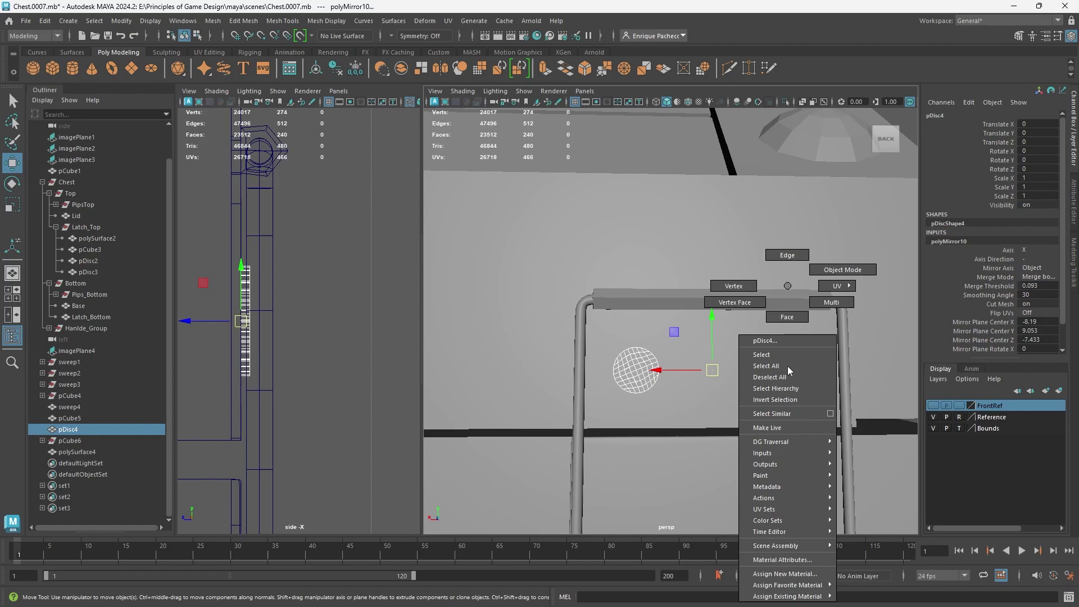
{"action": "right_click_drag", "start_coordinate": [787, 366], "coordinate": [822, 272]}
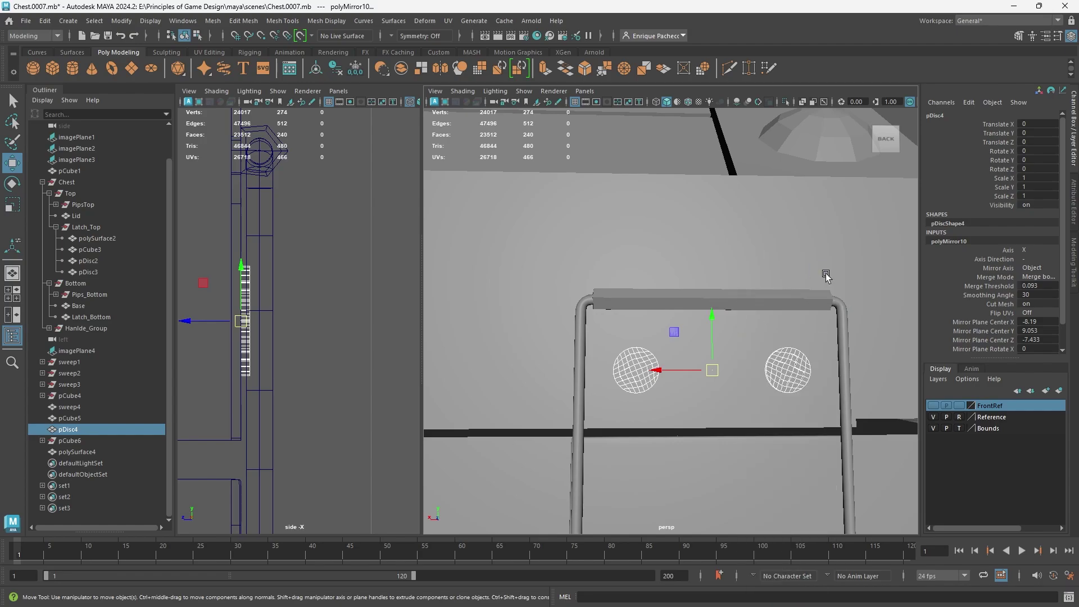
{"action": "left_click", "coordinate": [790, 363]}
{"action": "scroll", "coordinate": [736, 402], "scroll_direction": "down", "scroll_amount": 3}
{"action": "left_click_drag", "start_coordinate": [681, 443], "coordinate": [672, 393], "text": "alt"}
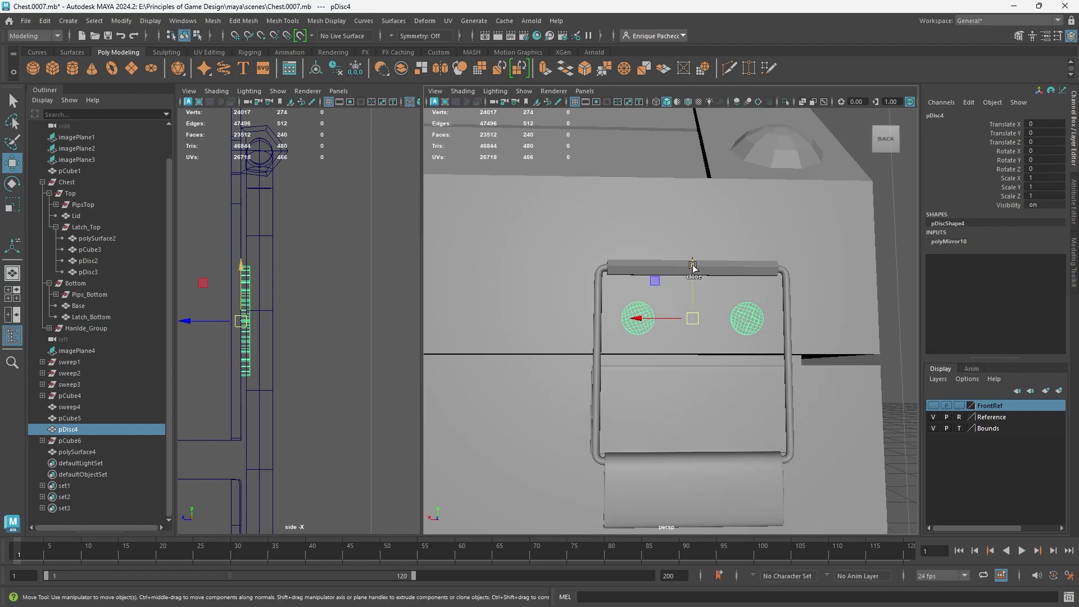
{"action": "left_click_drag", "start_coordinate": [693, 267], "coordinate": [695, 352], "text": "shift"}
{"action": "scroll", "coordinate": [677, 413], "scroll_direction": "down", "scroll_amount": 3}
{"action": "middle_click_drag", "start_coordinate": [682, 440], "coordinate": [686, 375], "text": "alt"}
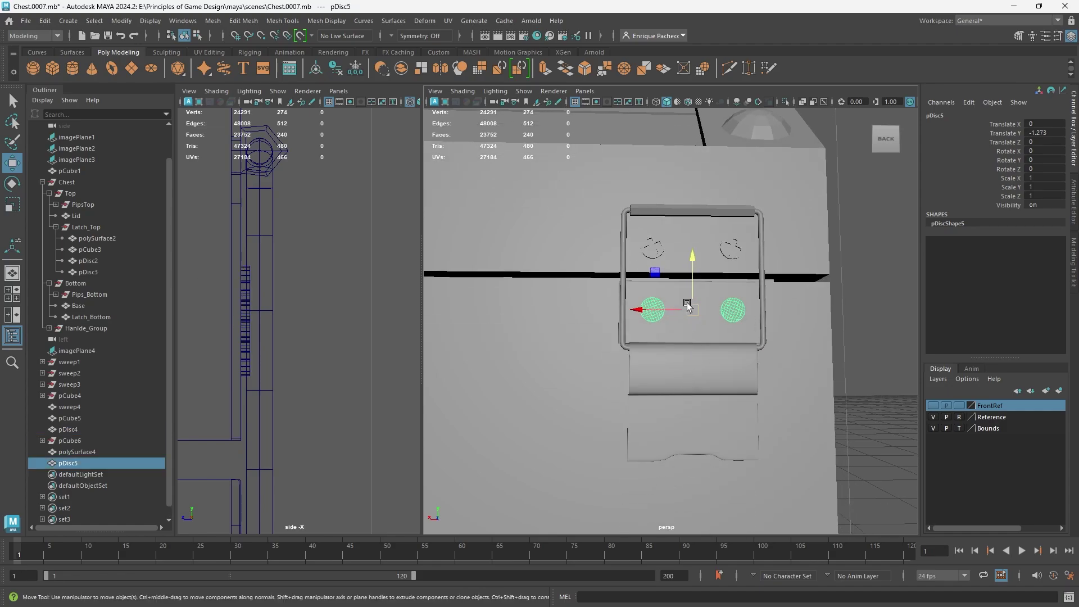
Step: Rotate the faces of each disc in the lower pair individually about Z, and return to object mode
{"action": "right_click_drag", "start_coordinate": [733, 307], "coordinate": [737, 314]}
{"action": "left_click", "coordinate": [737, 315]}
{"action": "key", "text": "e"}
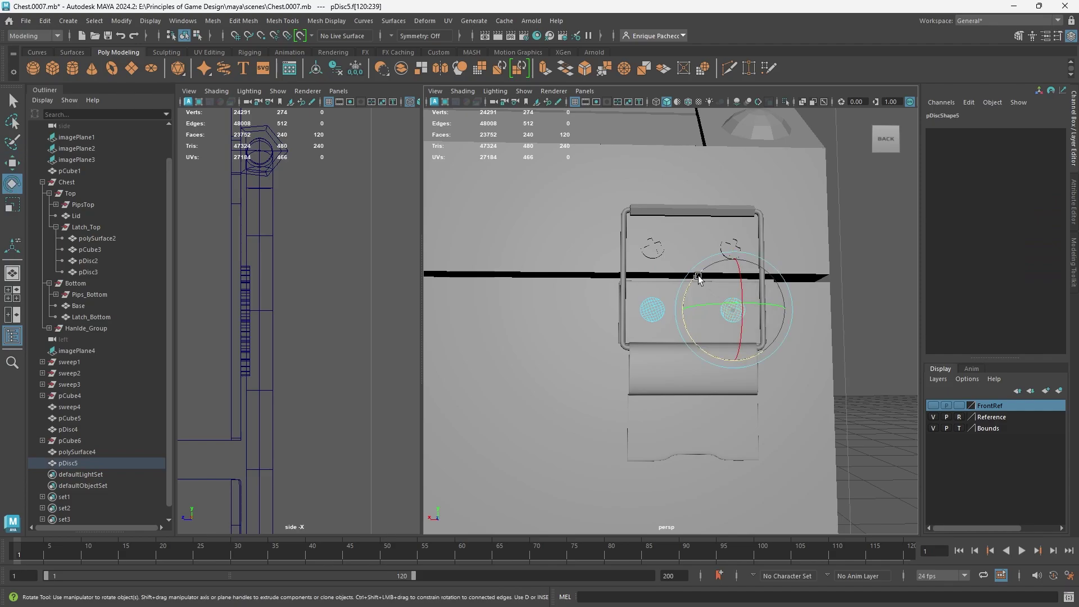
{"action": "left_click", "coordinate": [652, 310]}
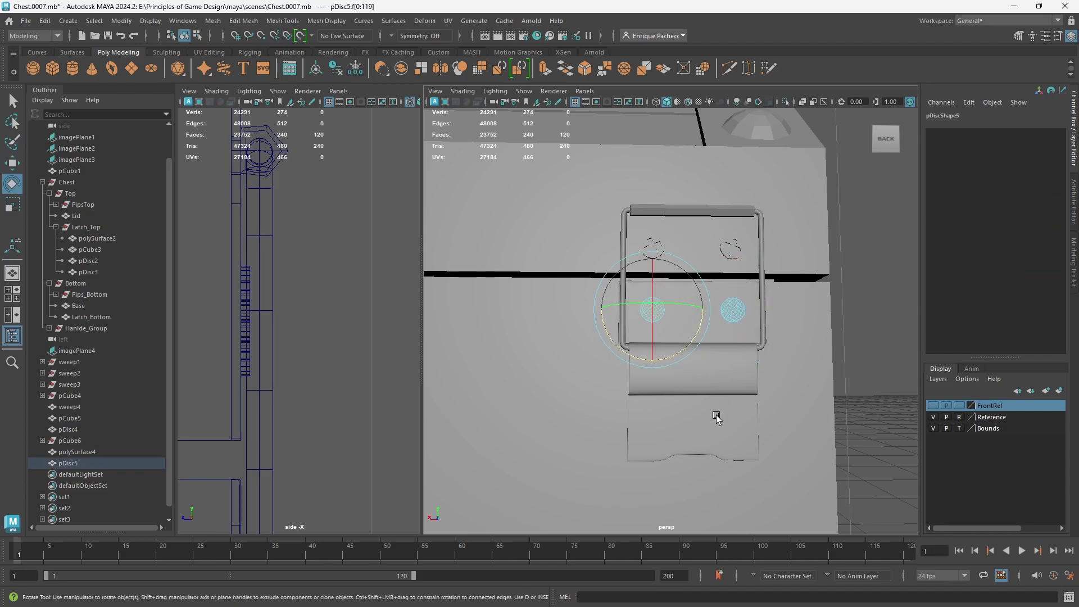
{"action": "left_click_drag", "start_coordinate": [676, 322], "coordinate": [691, 337], "text": "alt"}
{"action": "key", "text": "w"}
{"action": "right_click_drag", "start_coordinate": [675, 329], "coordinate": [722, 271]}
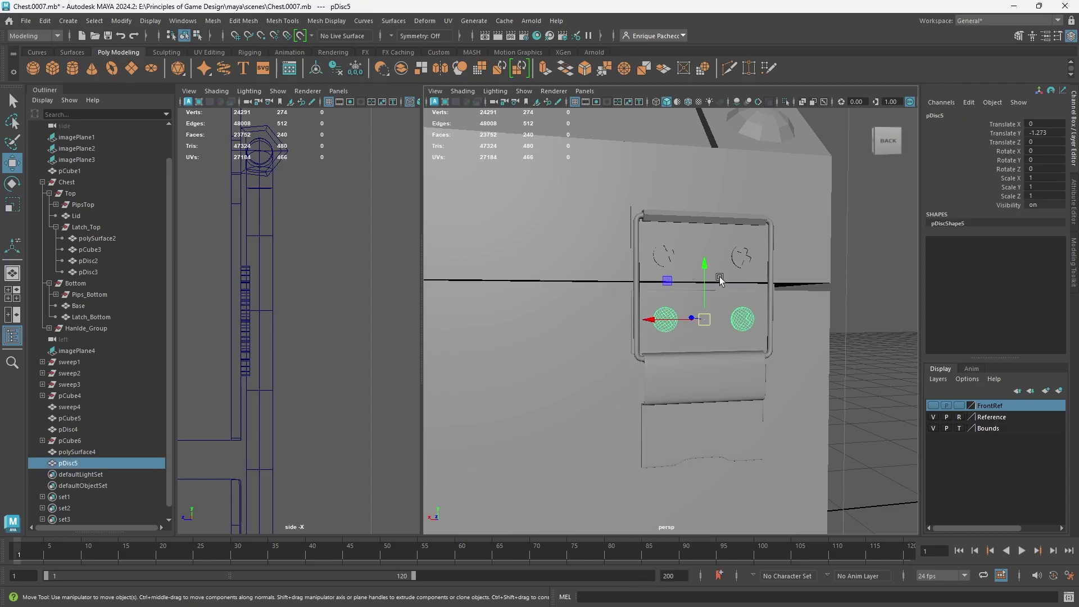
Step: Duplicate the lower disc pair and move it to the latch's bottom plate, at about X 0.791 and Y -3.812
{"action": "key", "text": "ctrl+d"}
{"action": "left_click_drag", "start_coordinate": [703, 272], "coordinate": [699, 396]}
{"action": "left_click_drag", "start_coordinate": [649, 448], "coordinate": [608, 451]}
{"action": "left_click_drag", "start_coordinate": [667, 393], "coordinate": [663, 397]}
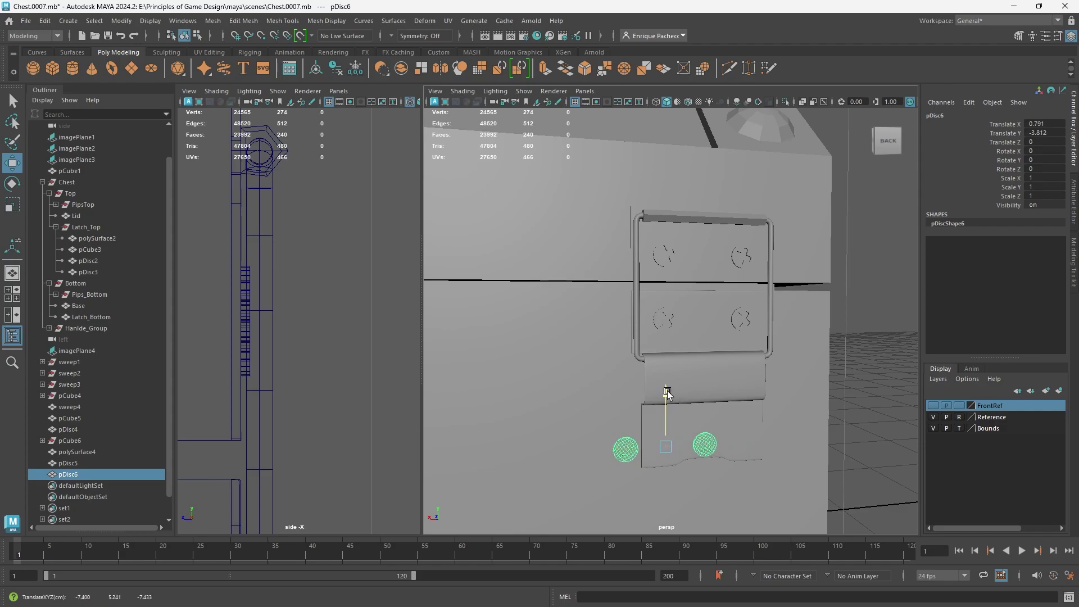
Step: Delete the faces of the new pair's disc lying outside the bottom plate, and return to object mode
{"action": "right_click", "coordinate": [627, 444]}
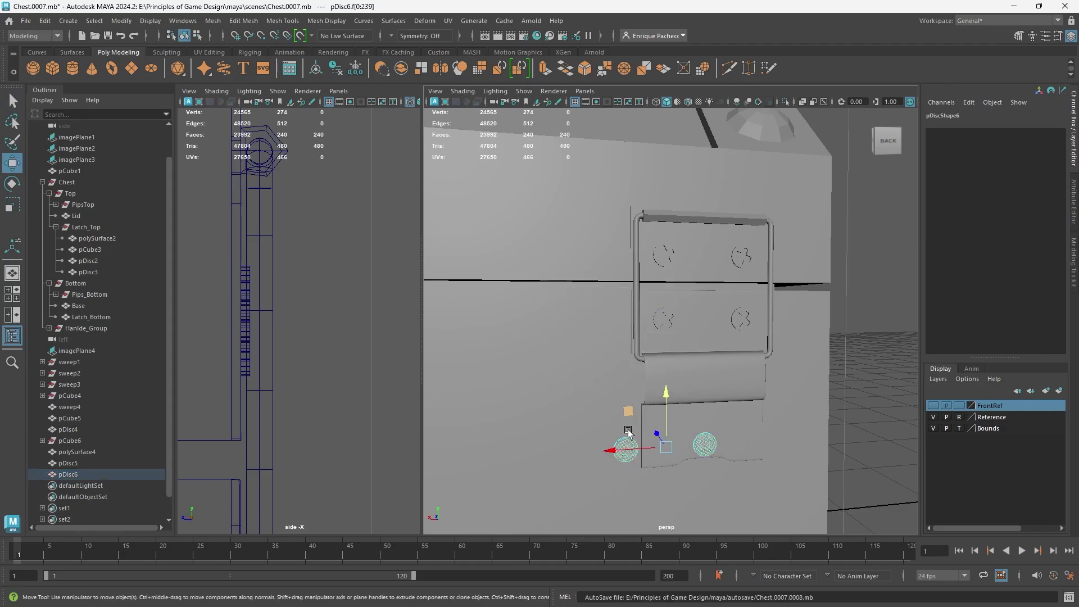
{"action": "left_click", "coordinate": [625, 317]}
{"action": "key", "text": "Delete"}
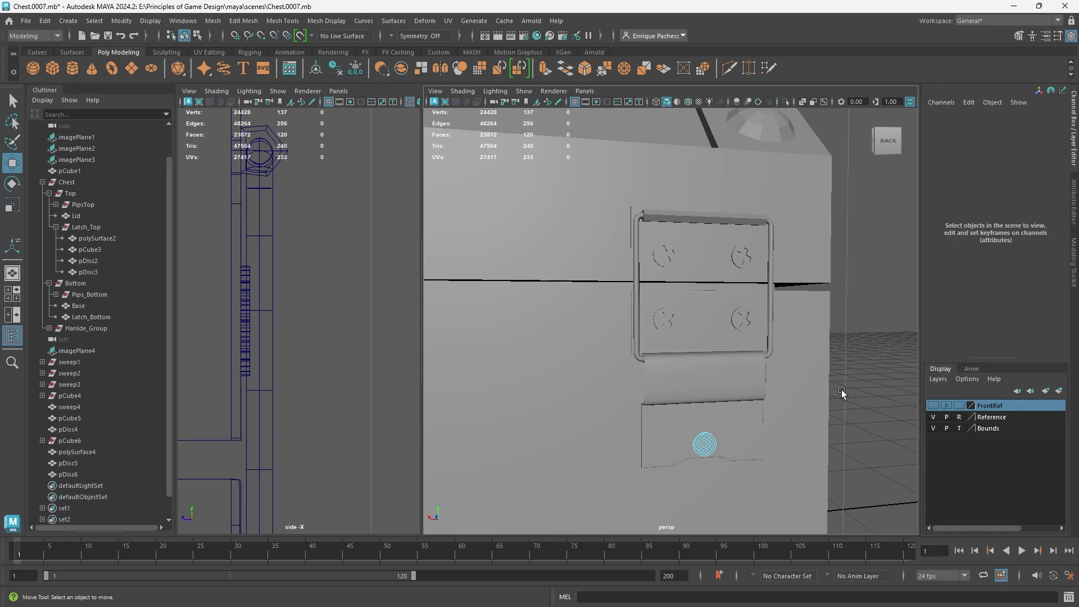
{"action": "right_click_drag", "start_coordinate": [848, 368], "coordinate": [906, 269]}
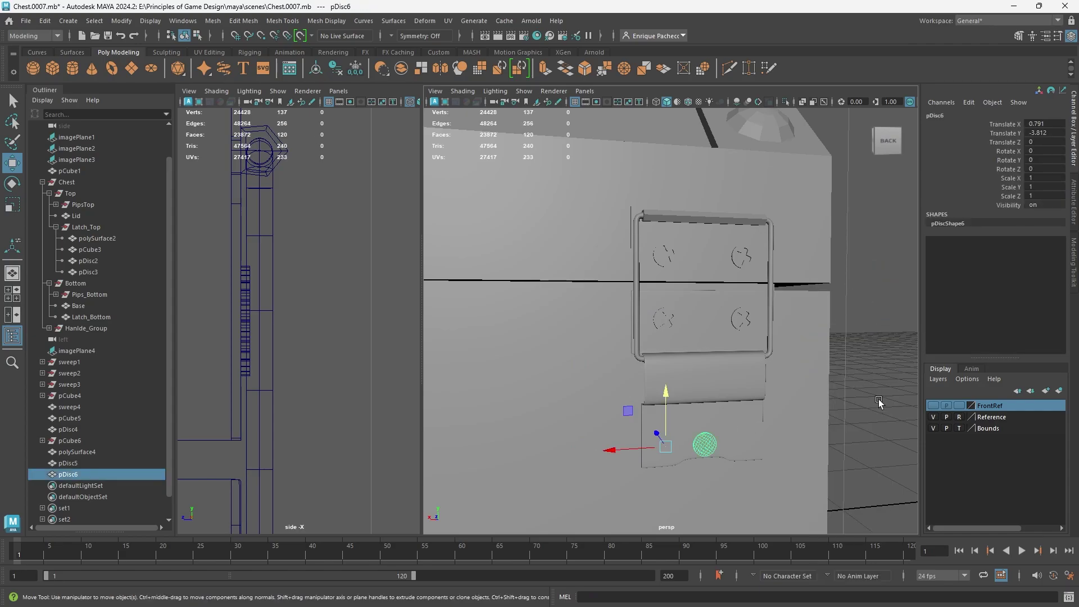
Step: Rotate the bottom plate's remaining disc about Z to about -31.033 and center its pivot
{"action": "left_click_drag", "start_coordinate": [777, 493], "coordinate": [748, 474], "text": "alt"}
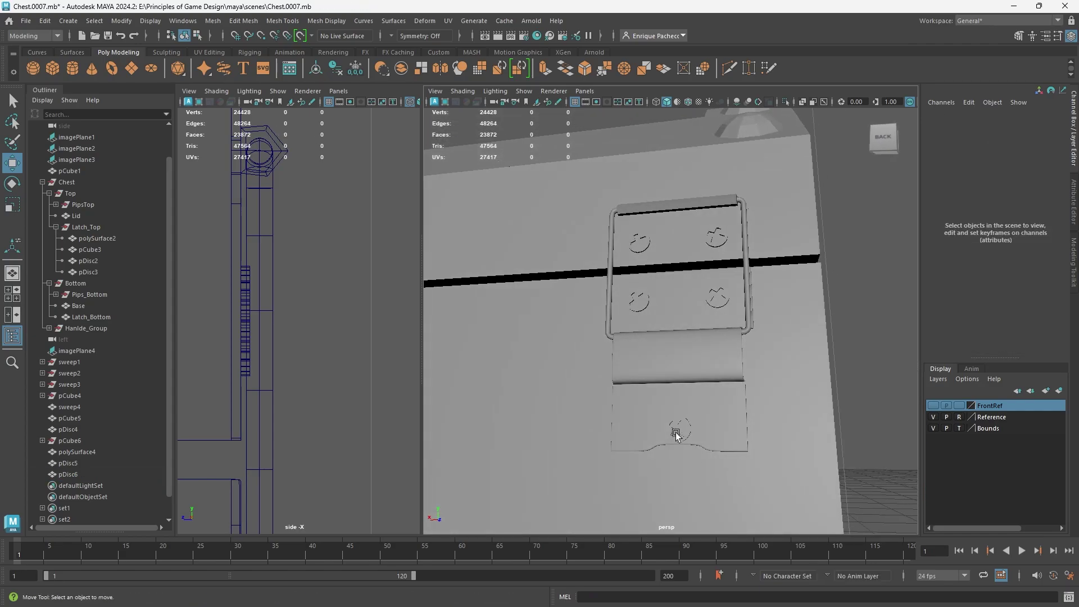
{"action": "key", "text": "e"}
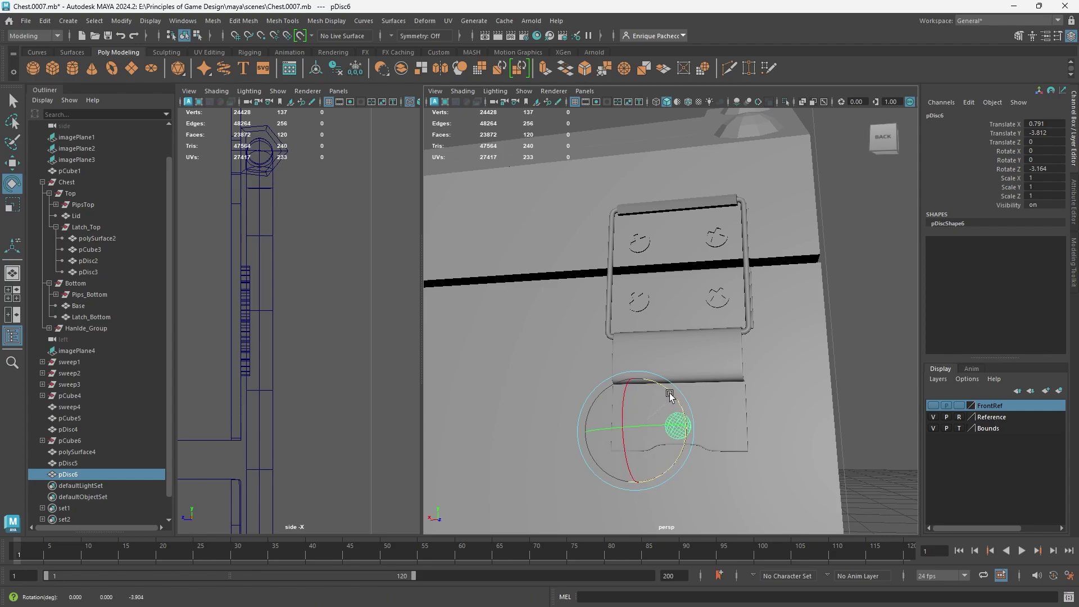
{"action": "left_click_drag", "start_coordinate": [670, 393], "coordinate": [655, 381]}
{"action": "key", "text": "w"}
{"action": "left_click", "coordinate": [122, 21]}
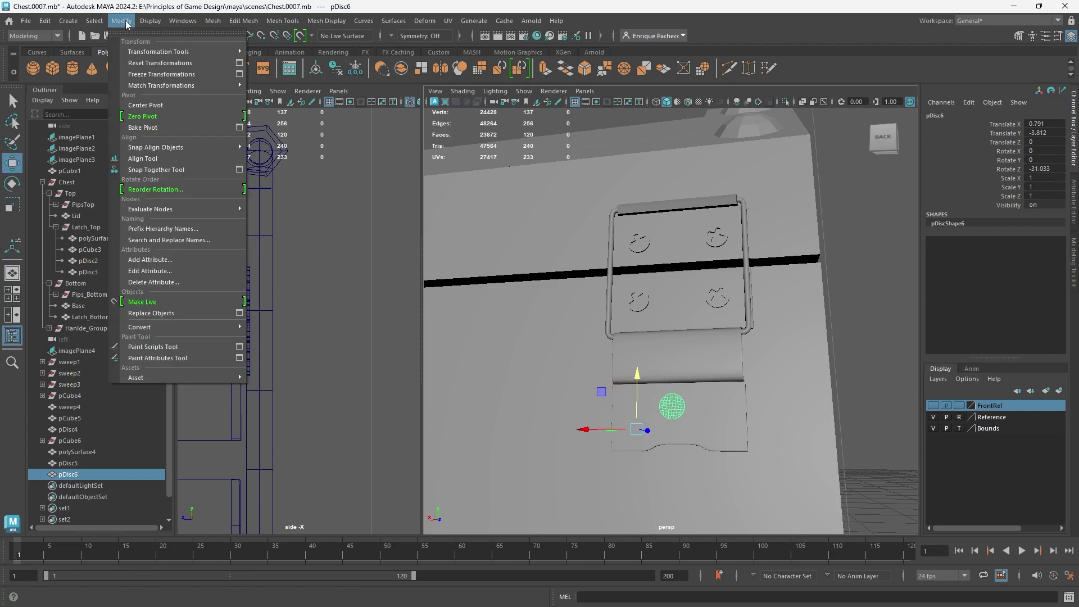
{"action": "left_click", "coordinate": [167, 105]}
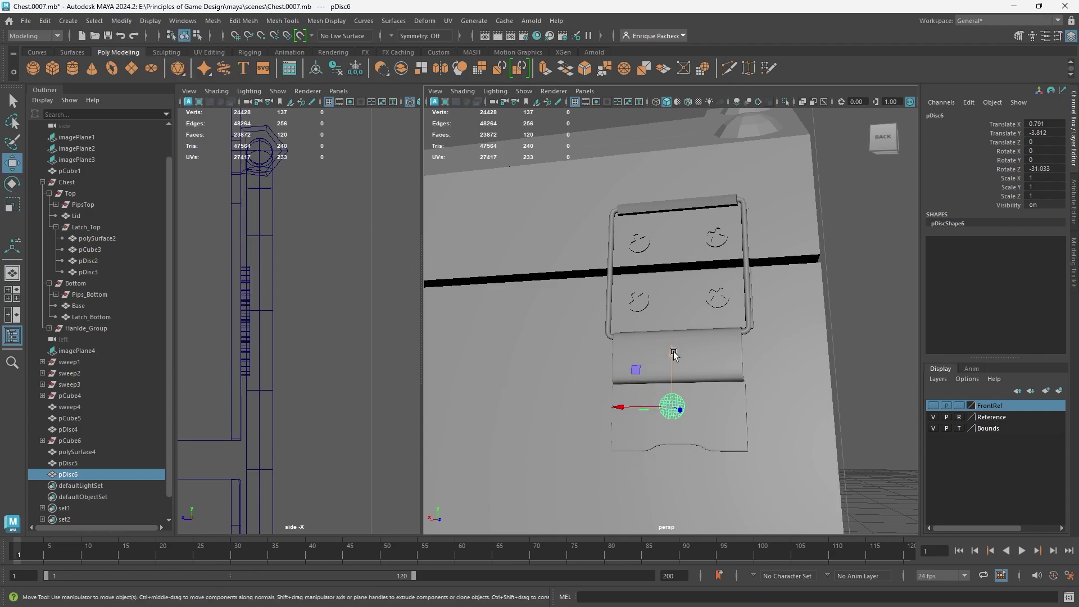
Step: Move the single disc to the horizontal center of the latch's bottom plate, at about X 0.689 and Y -4.249
{"action": "left_click_drag", "start_coordinate": [672, 352], "coordinate": [673, 377]}
{"action": "left_click_drag", "start_coordinate": [698, 396], "coordinate": [716, 413], "text": "alt"}
{"action": "left_click_drag", "start_coordinate": [648, 402], "coordinate": [653, 399]}
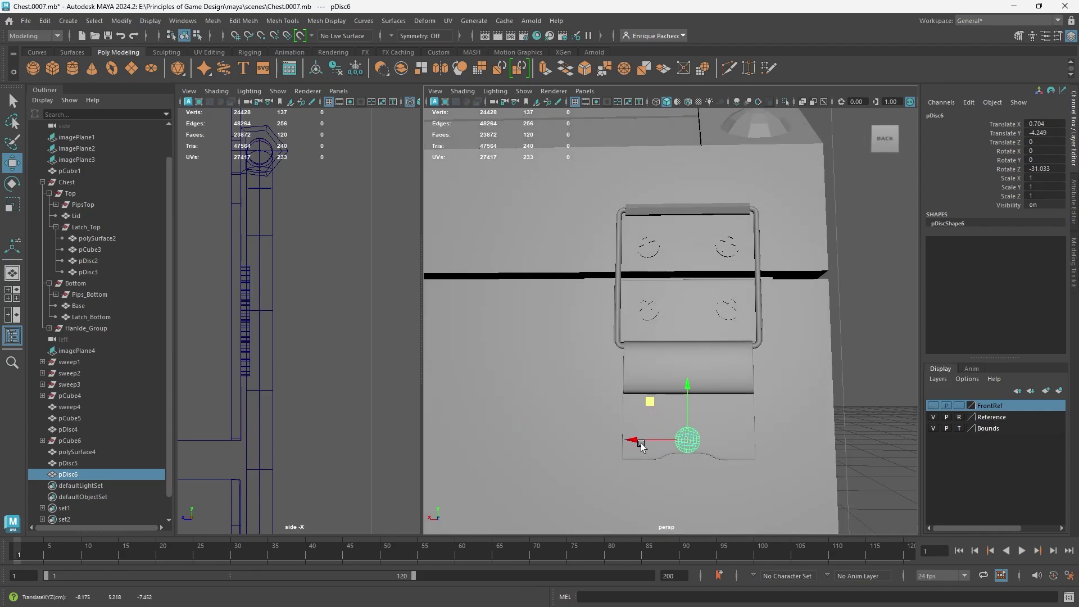
{"action": "key", "text": "v"}
{"action": "left_click_drag", "start_coordinate": [639, 441], "coordinate": [687, 452]}
{"action": "left_click", "coordinate": [866, 390]}
Step: Group the back latch's upper plate, lower plate, wire loop and all of its discs together
{"action": "left_click_drag", "start_coordinate": [866, 392], "coordinate": [707, 471], "text": "alt"}
{"action": "scroll", "coordinate": [709, 465], "scroll_direction": "down", "scroll_amount": 4}
{"action": "left_click_drag", "start_coordinate": [720, 400], "coordinate": [724, 379], "text": "alt"}
{"action": "left_click", "coordinate": [724, 378]}
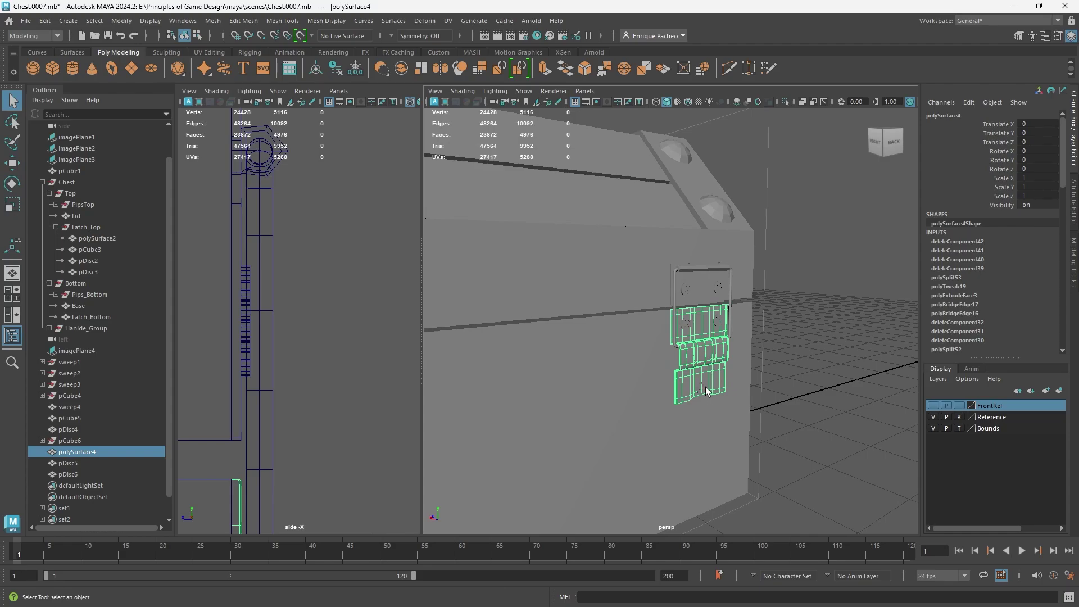
{"action": "left_click", "coordinate": [706, 391], "text": "shift"}
{"action": "left_click", "coordinate": [730, 319], "text": "shift"}
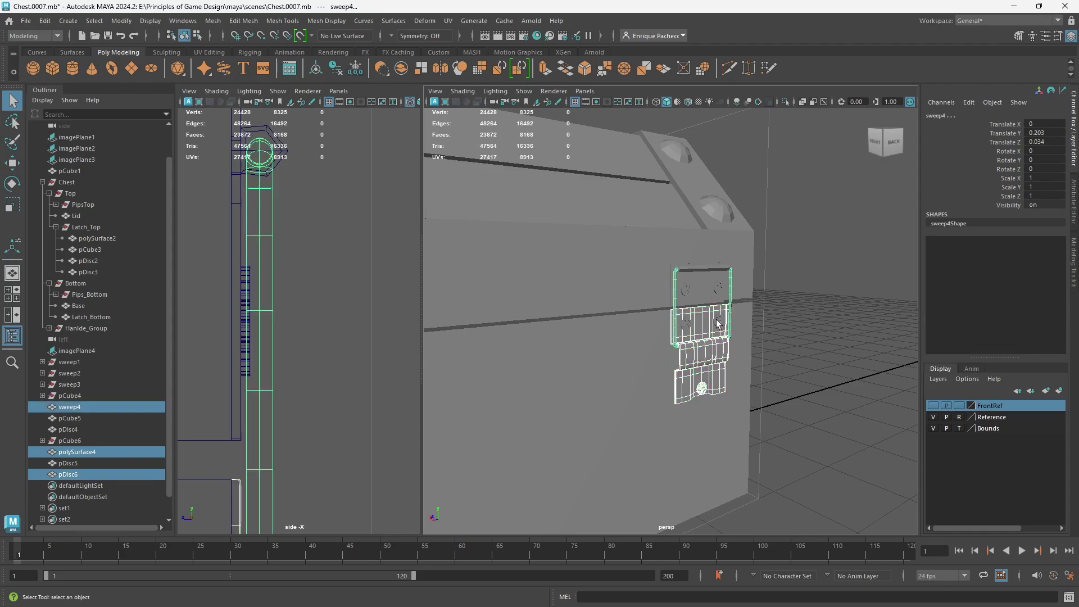
{"action": "left_click", "coordinate": [718, 323], "text": "shift"}
{"action": "left_click", "coordinate": [686, 292], "text": "shift"}
{"action": "left_click", "coordinate": [701, 291], "text": "shift"}
{"action": "left_click_drag", "start_coordinate": [720, 355], "coordinate": [676, 358], "text": "alt"}
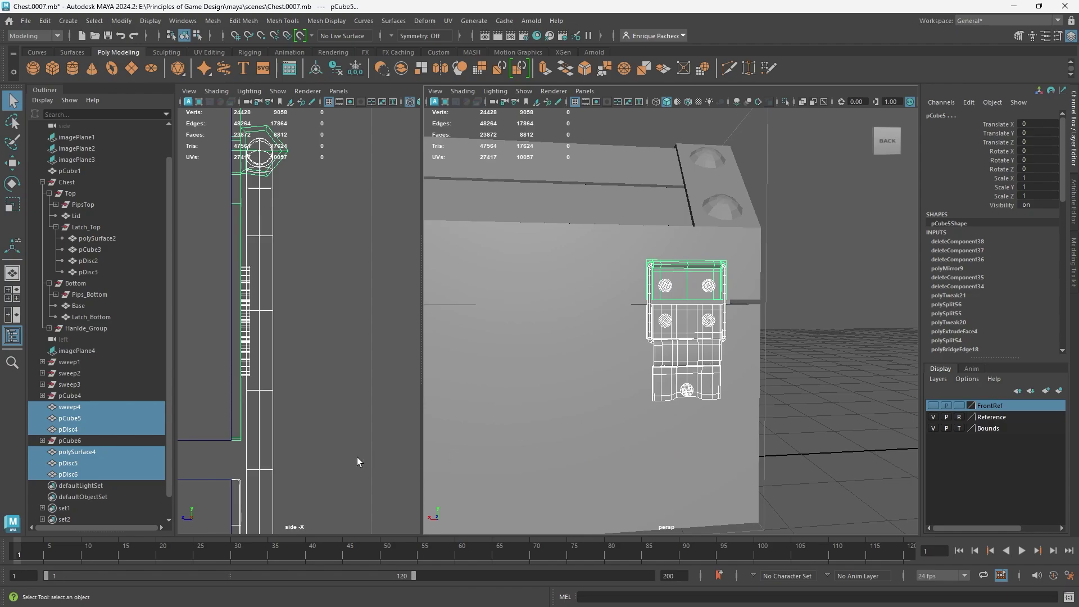
{"action": "key", "text": "ctrl+g"}
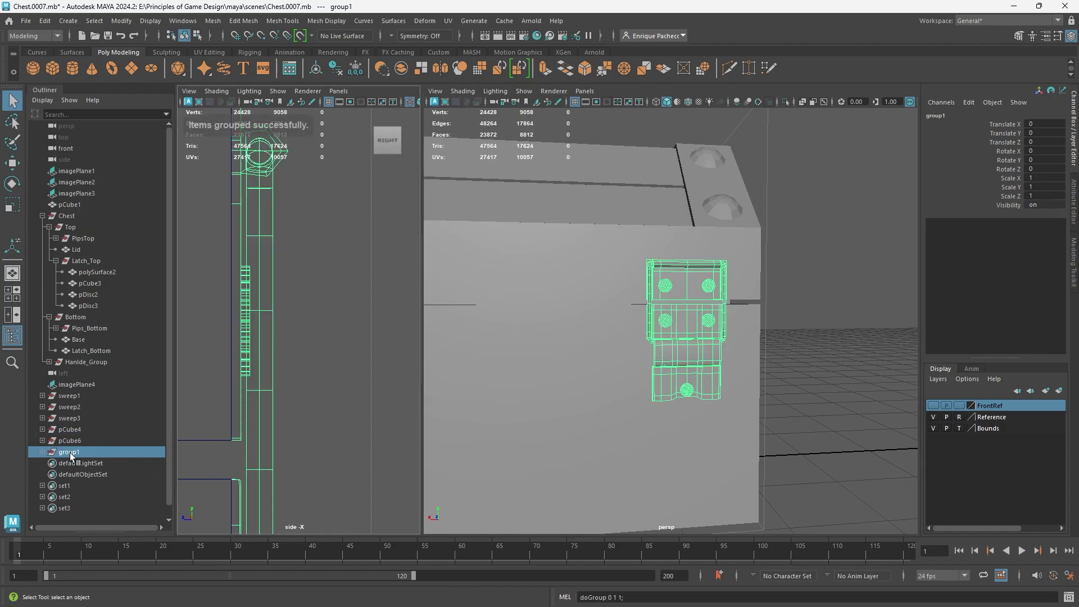
Step: Rename the new latch group as Left_Hinge
{"action": "double_click", "coordinate": [70, 453]}
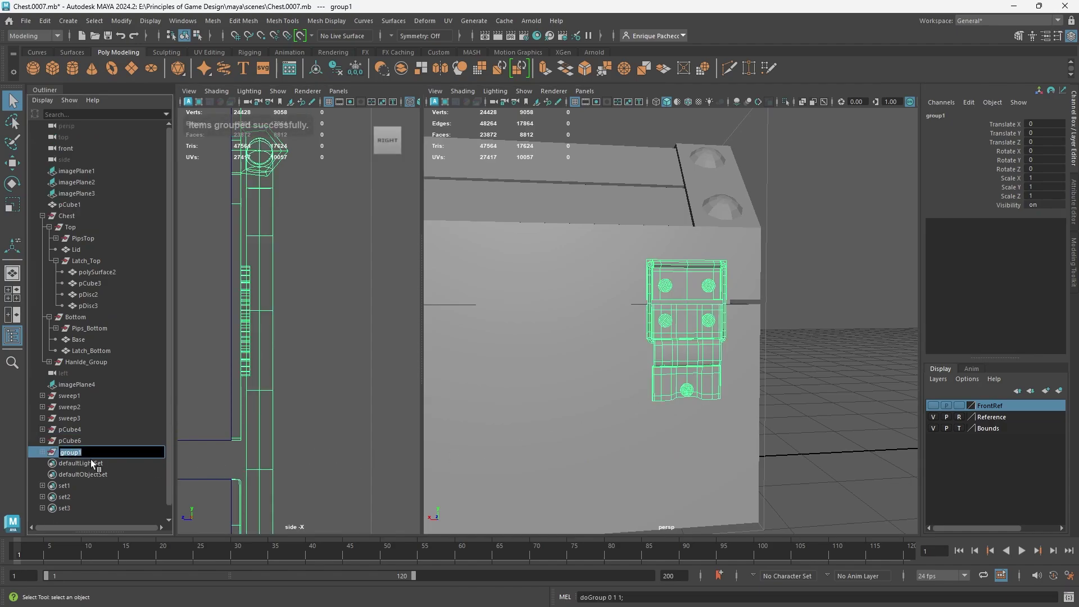
{"action": "type", "text": "Hinge"}
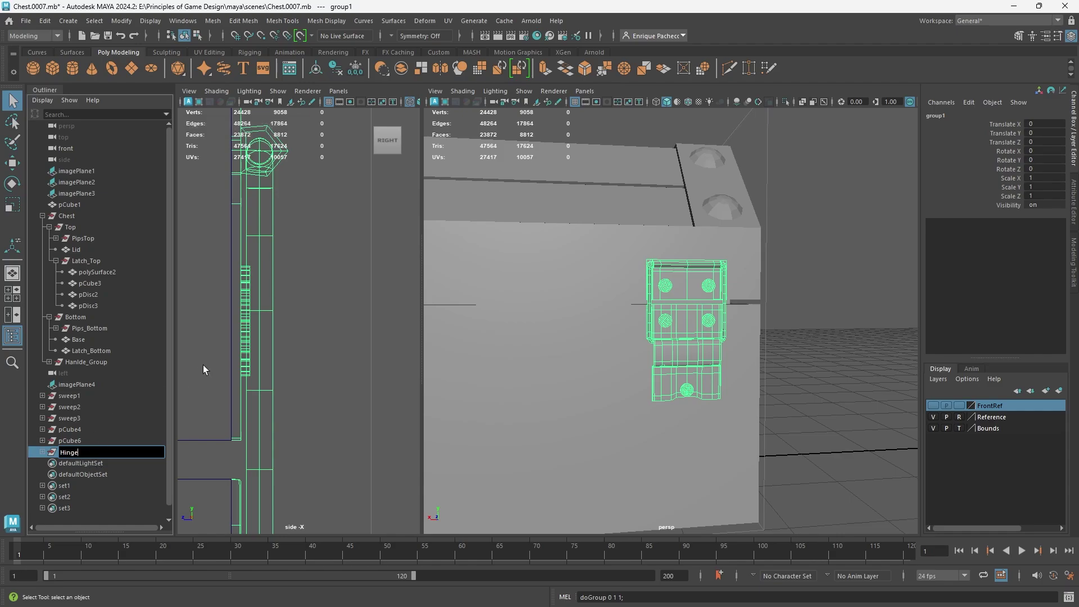
{"action": "key", "text": "Return"}
{"action": "left_click_drag", "start_coordinate": [589, 295], "coordinate": [646, 328], "text": "alt"}
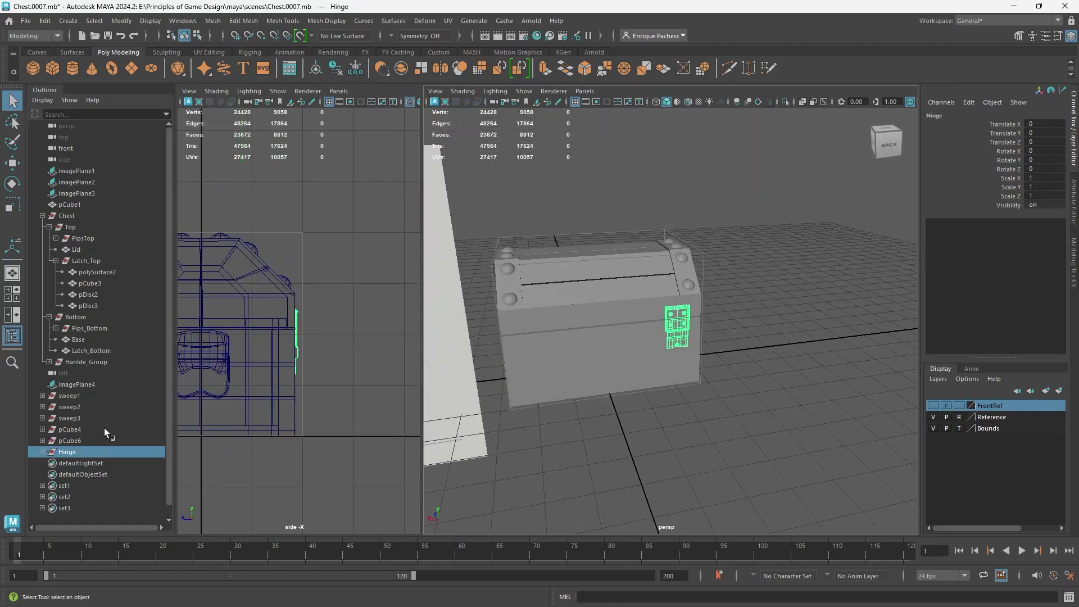
{"action": "double_click", "coordinate": [70, 451]}
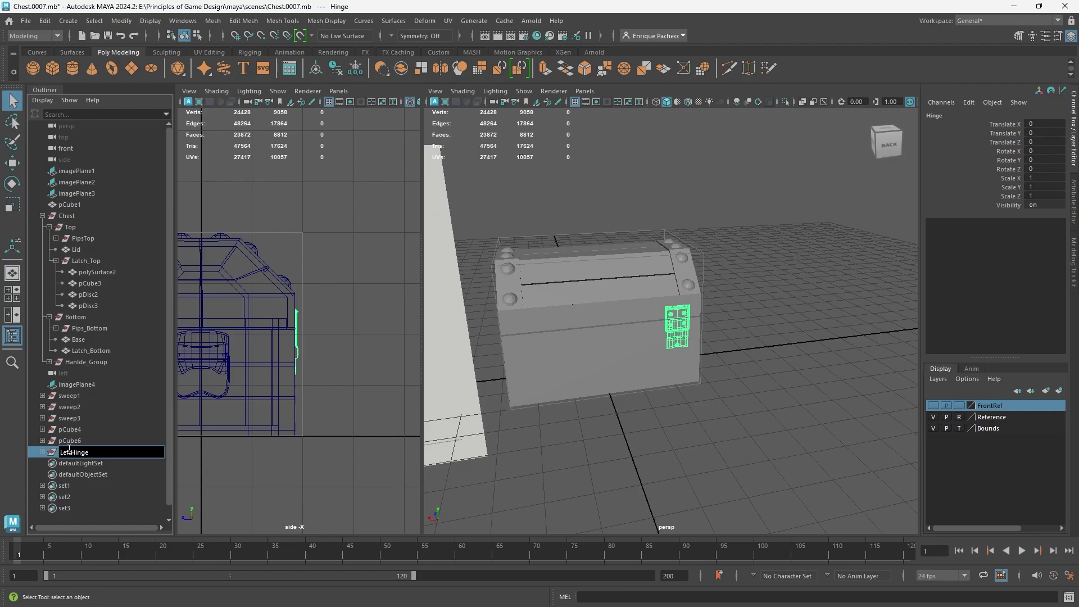
{"action": "key", "text": "Return"}
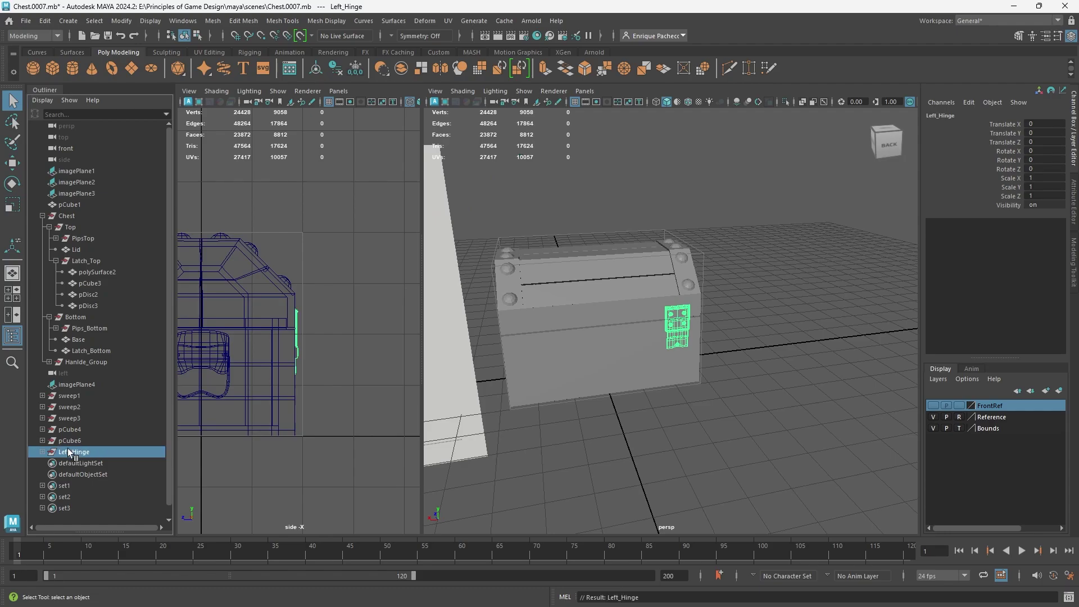
Step: Delete the construction history of all six parts inside the Left_Hinge group
{"action": "left_click", "coordinate": [43, 451]}
{"action": "left_click", "coordinate": [83, 462]}
{"action": "scroll", "coordinate": [83, 471], "scroll_direction": "down", "scroll_amount": 2}
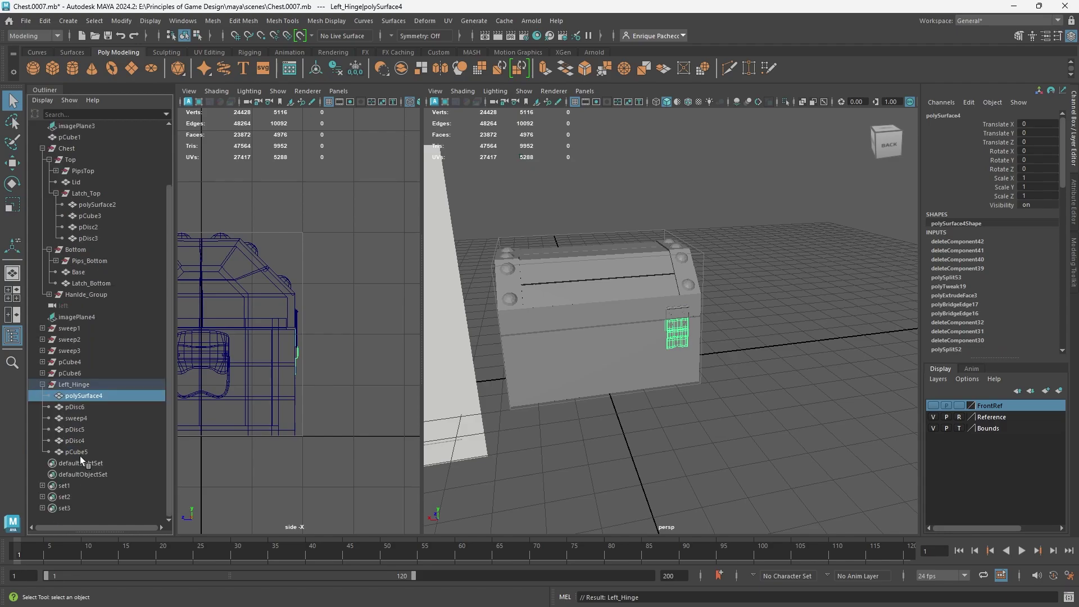
{"action": "left_click", "coordinate": [81, 446], "text": "shift"}
{"action": "left_click", "coordinate": [46, 22]}
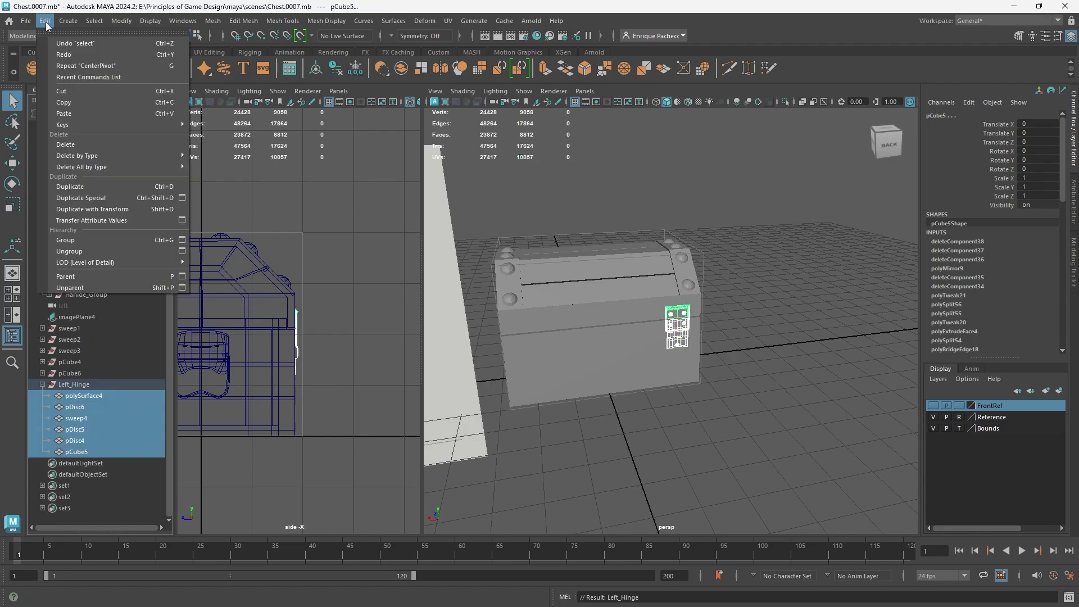
{"action": "mouse_move", "coordinate": [87, 155]}
{"action": "left_click", "coordinate": [223, 153]}
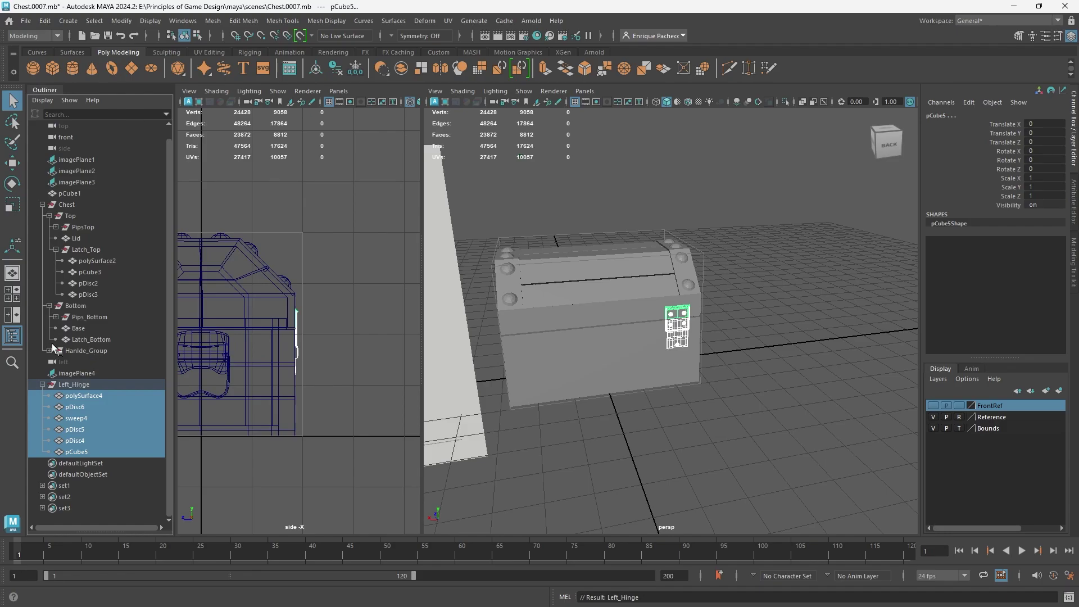
Step: Delete the history of everything from pCube1 through the hinge parts, and save incrementally as Chest.0008.mb
{"action": "left_click", "coordinate": [96, 193], "text": "shift"}
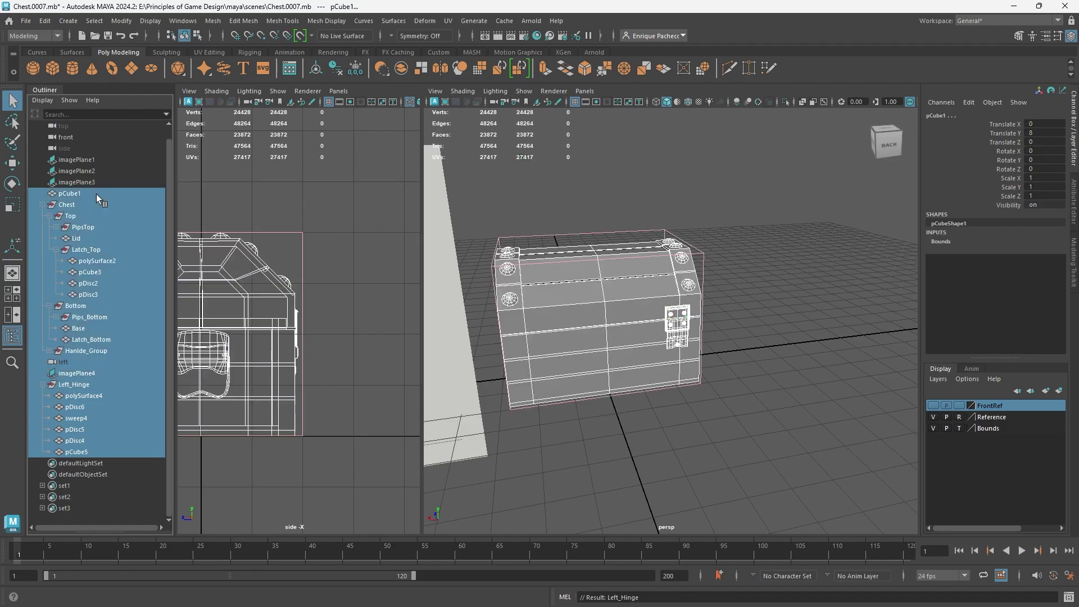
{"action": "left_click", "coordinate": [45, 22]}
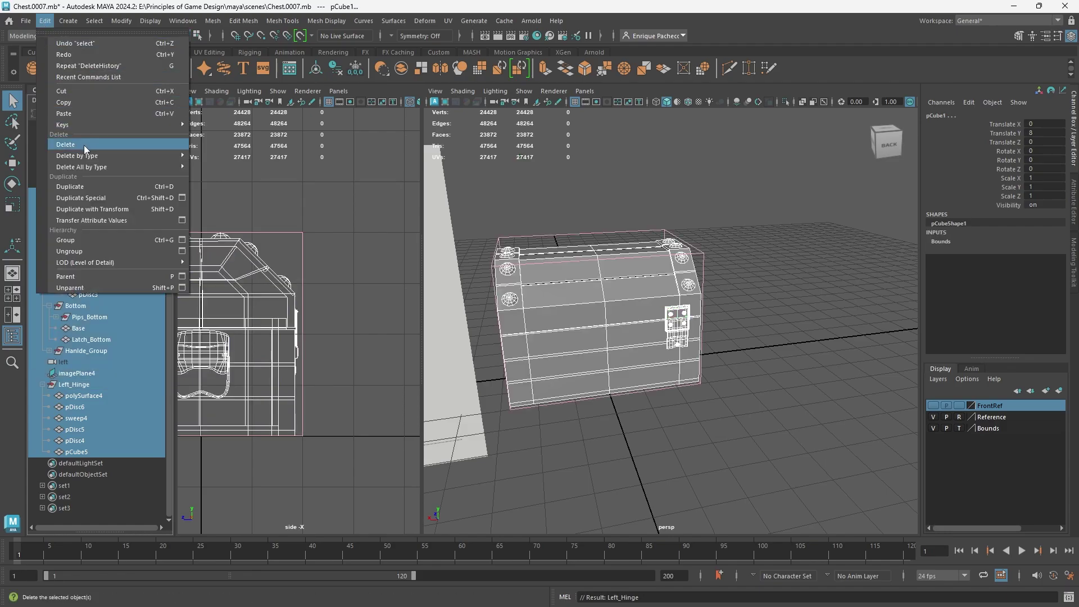
{"action": "mouse_move", "coordinate": [87, 155]}
{"action": "left_click", "coordinate": [230, 157]}
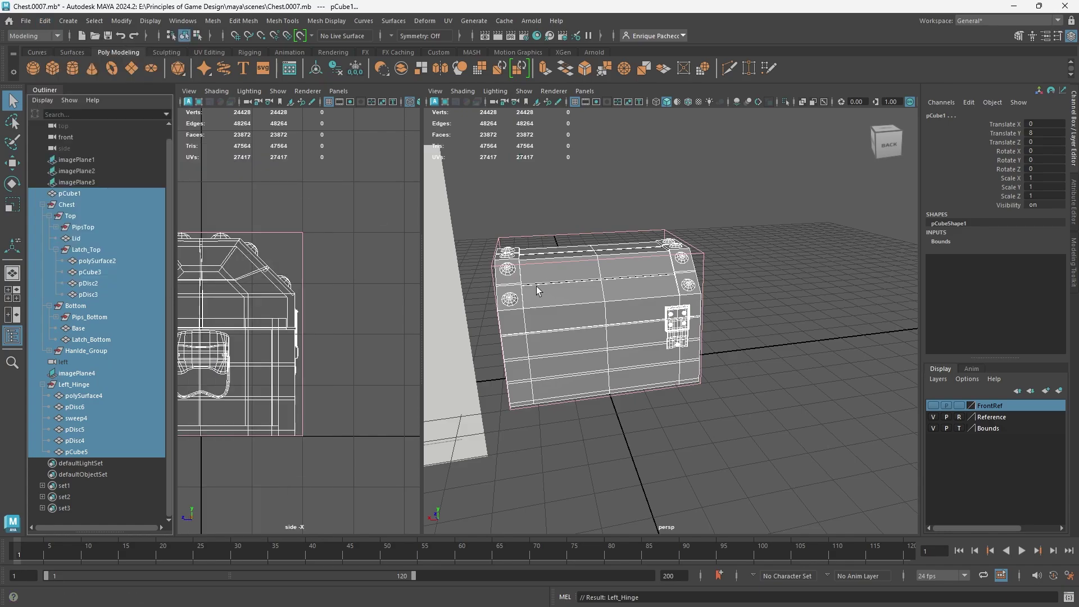
{"action": "key", "text": "ctrl+alt+s"}
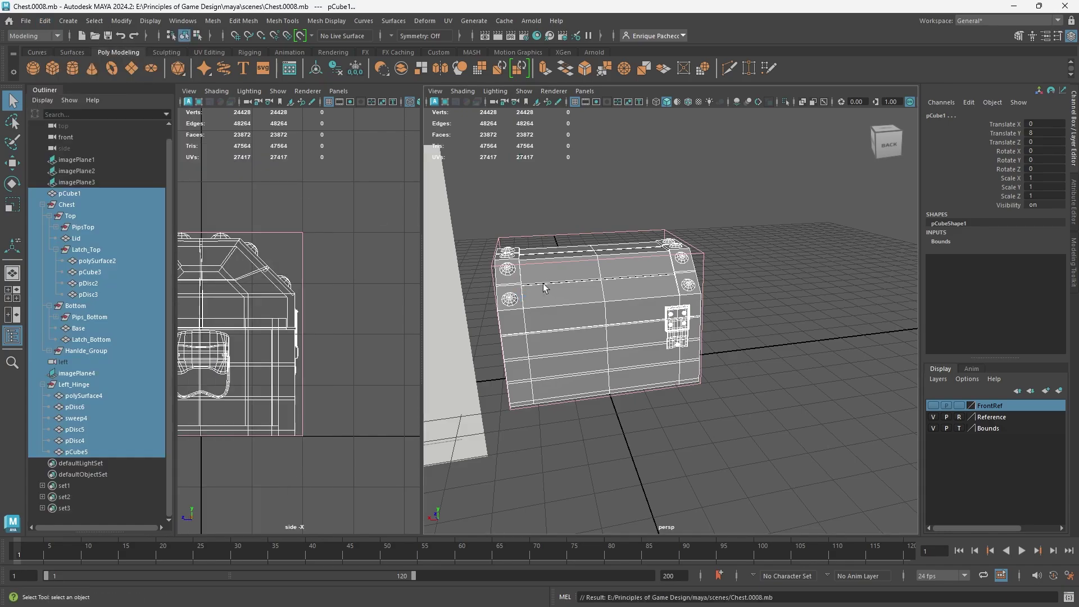
{"action": "left_click", "coordinate": [764, 325]}
Step: Mirror the Left_Hinge group across the world X axis to the other end of the chest's back
{"action": "left_click", "coordinate": [73, 385]}
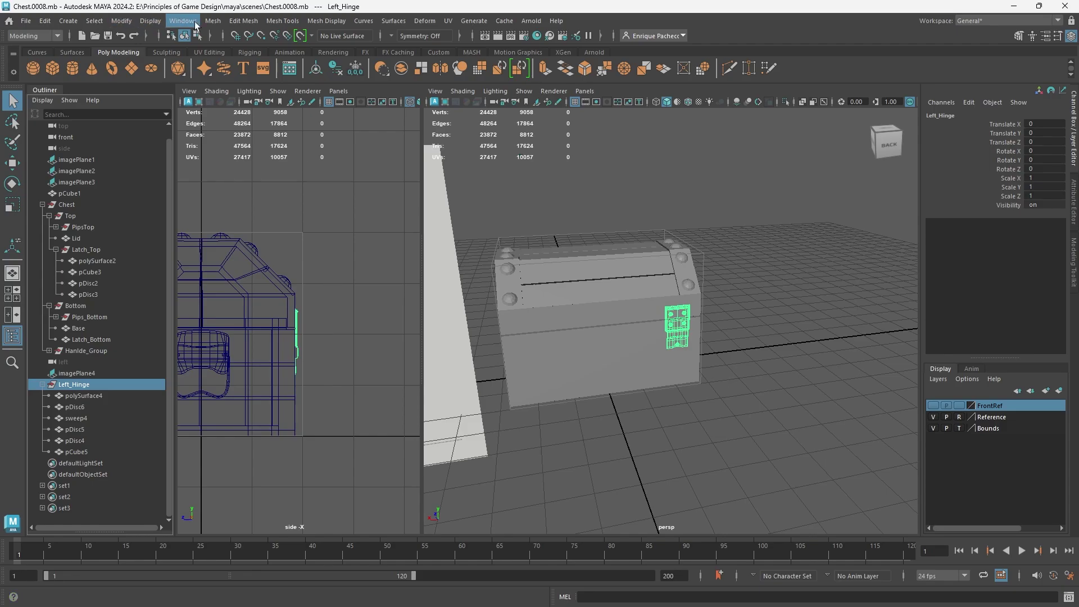
{"action": "left_click", "coordinate": [213, 23]}
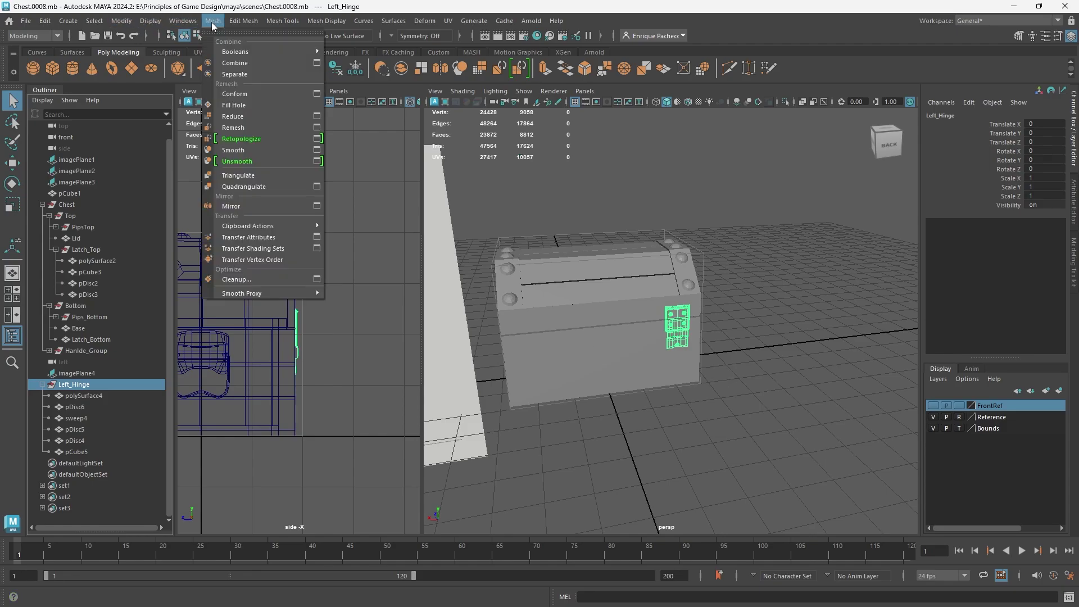
{"action": "left_click", "coordinate": [254, 206]}
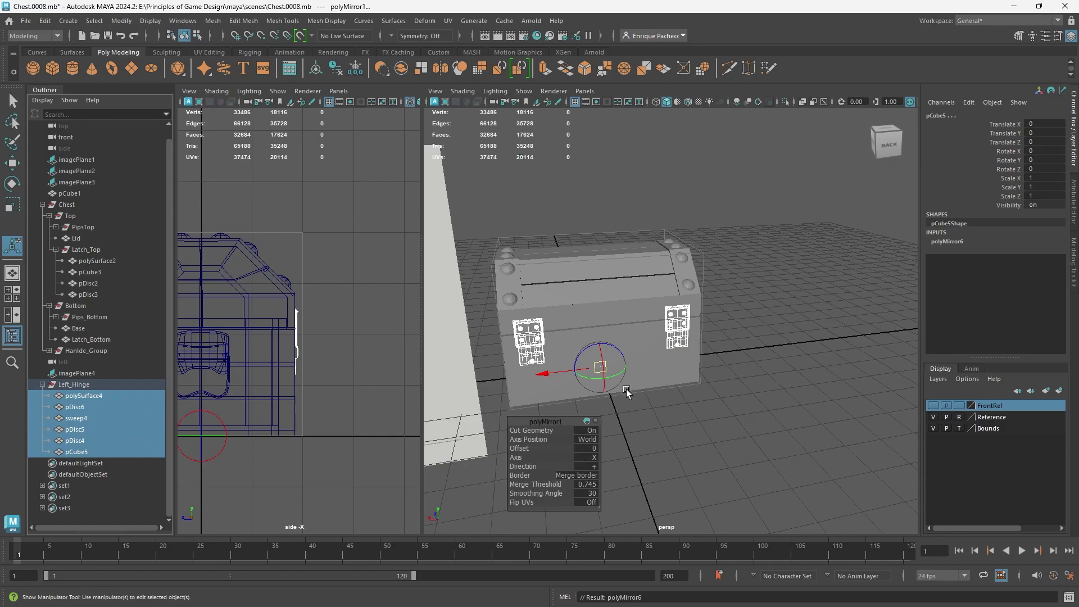
{"action": "left_click", "coordinate": [683, 435]}
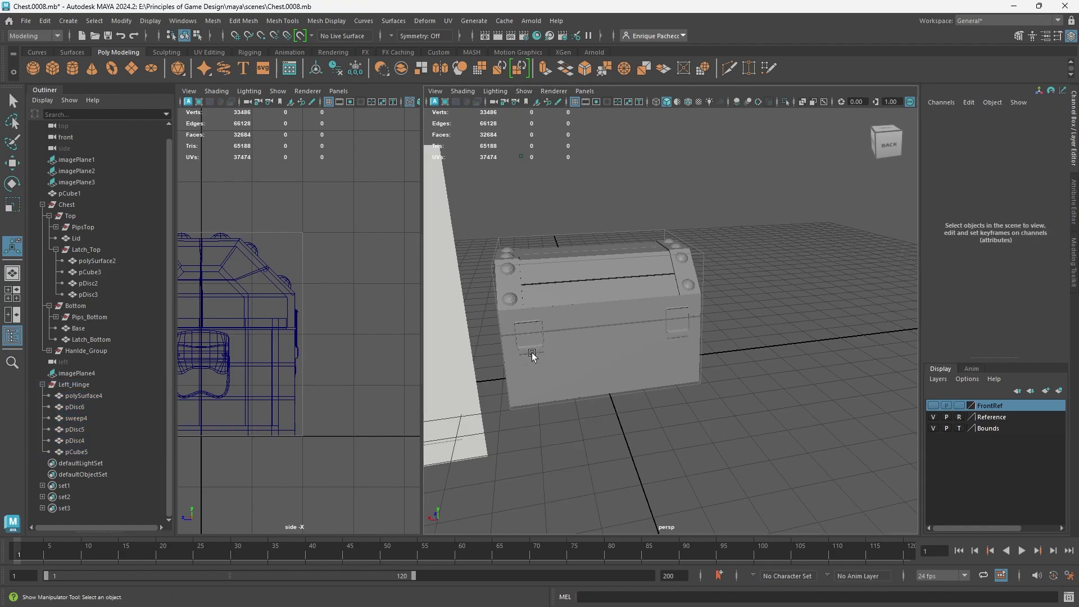
Step: Rename the mirrored Left_Hinge group as Hinges
{"action": "left_click", "coordinate": [533, 355]}
{"action": "double_click", "coordinate": [75, 385]}
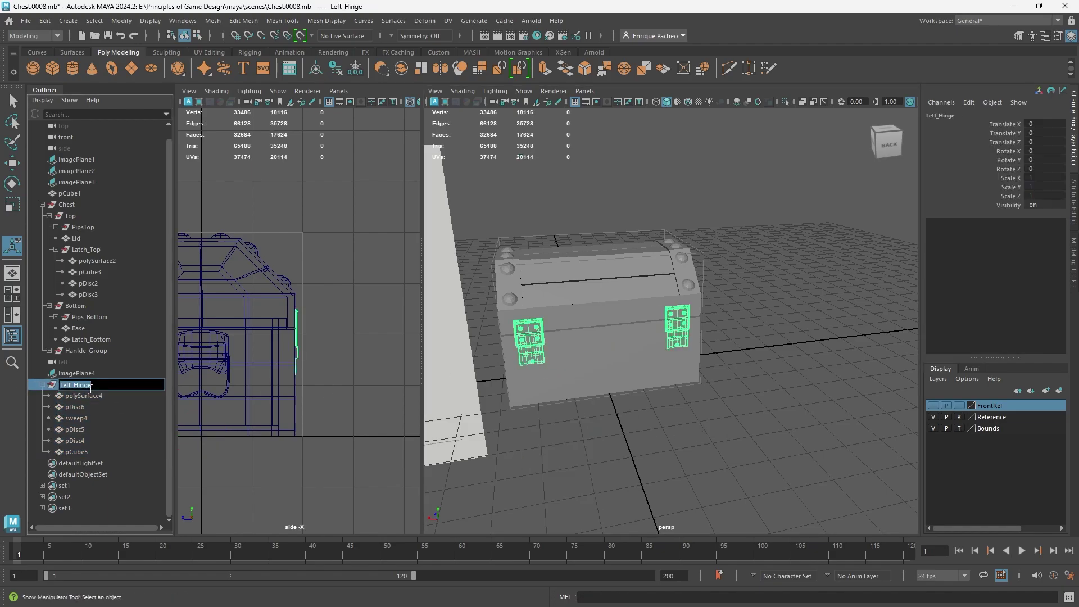
{"action": "type", "text": "Hinges"}
{"action": "key", "text": "Return"}
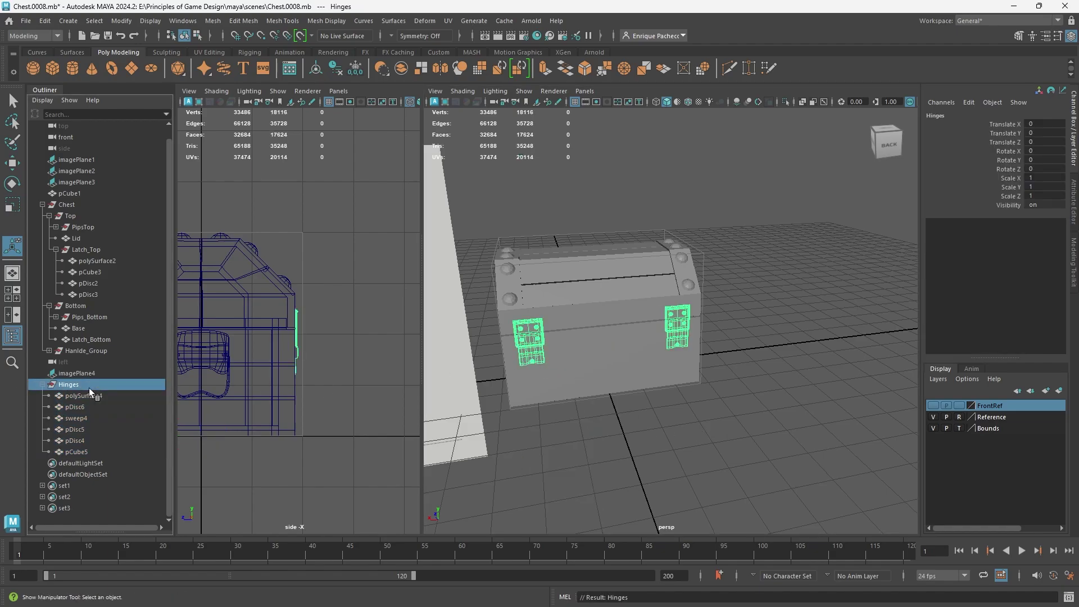
Step: Rename the hinge discs as Screws for the bottom ones, Screws_2 for the middle ones and Screws_3 for the upper ones
{"action": "scroll", "coordinate": [590, 363], "scroll_direction": "up", "scroll_amount": 5}
{"action": "middle_click_drag", "start_coordinate": [581, 363], "coordinate": [717, 355], "text": "alt"}
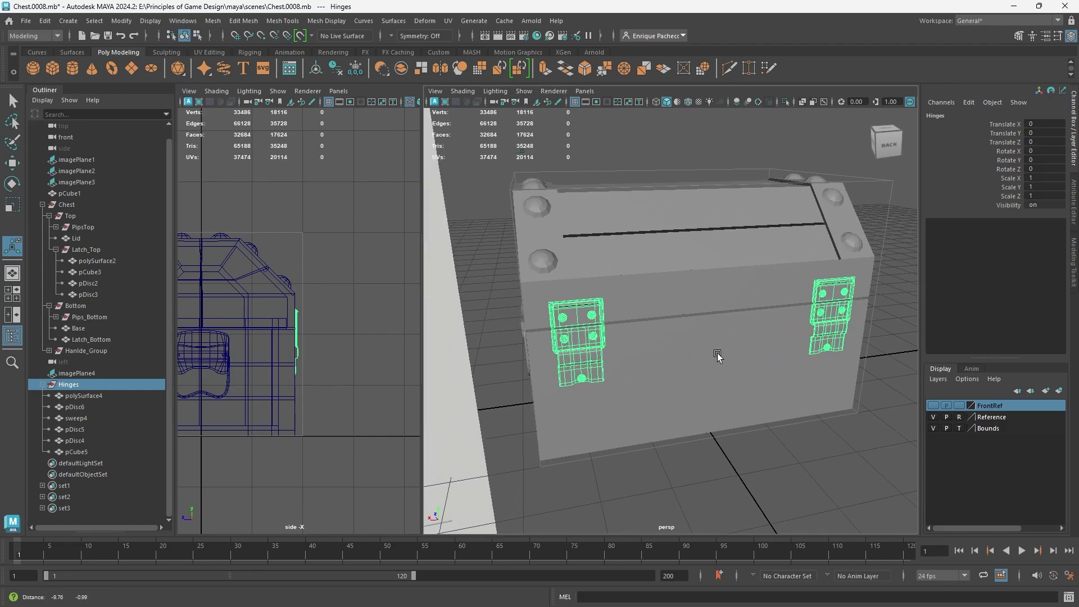
{"action": "scroll", "coordinate": [703, 354], "scroll_direction": "up", "scroll_amount": 3}
{"action": "double_click", "coordinate": [88, 407]}
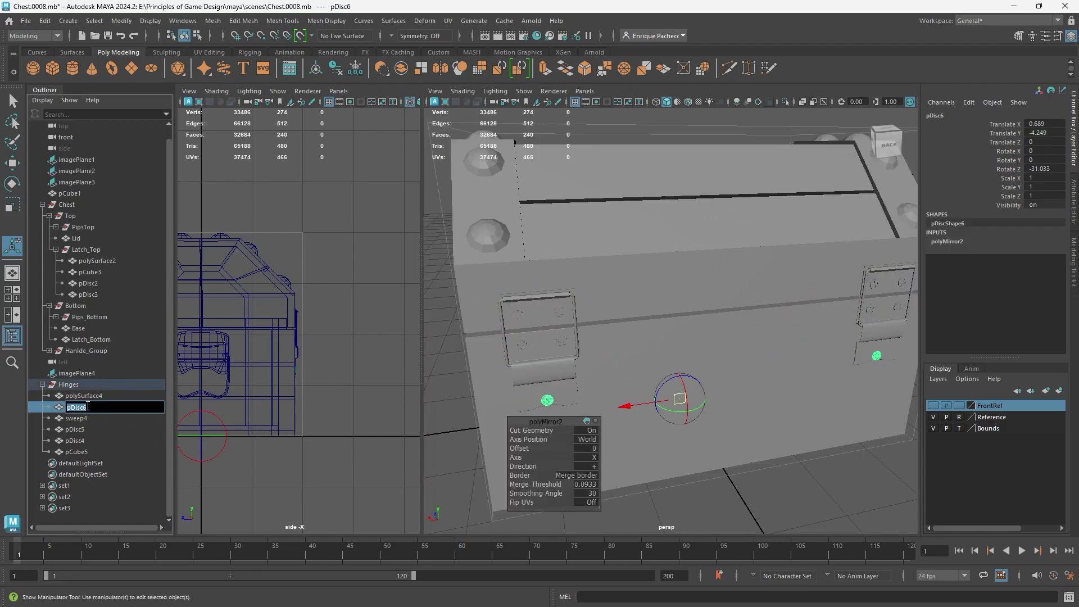
{"action": "left_click", "coordinate": [88, 430]}
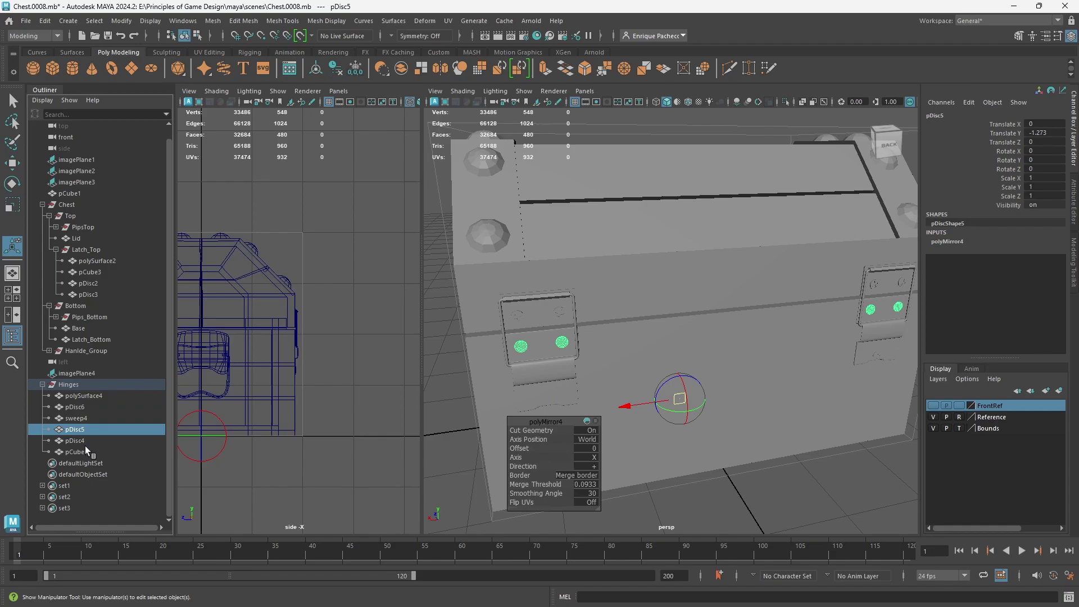
{"action": "double_click", "coordinate": [82, 407]}
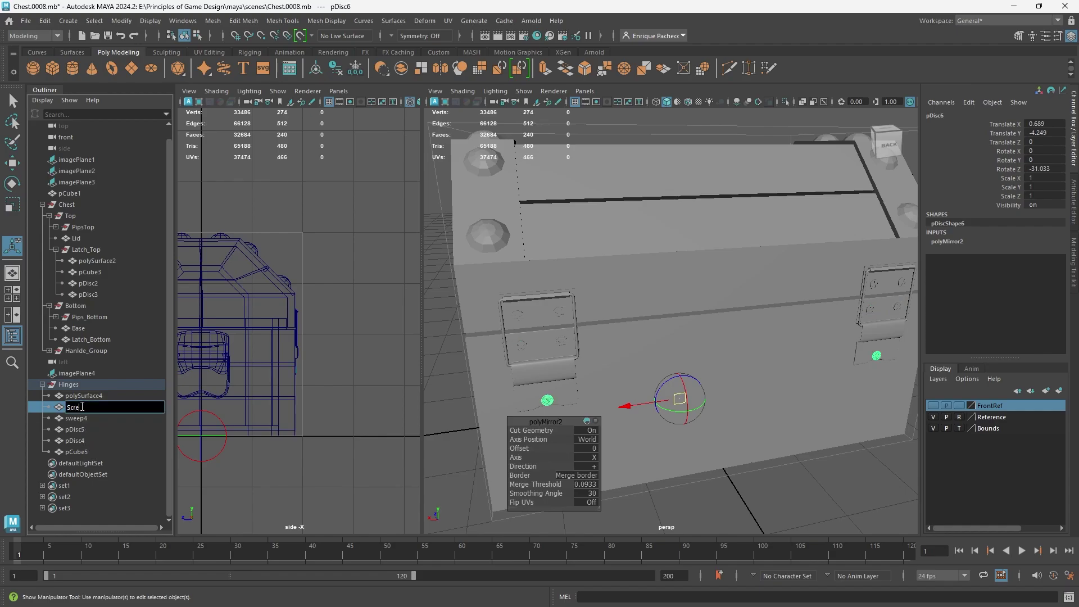
{"action": "left_click", "coordinate": [86, 429]}
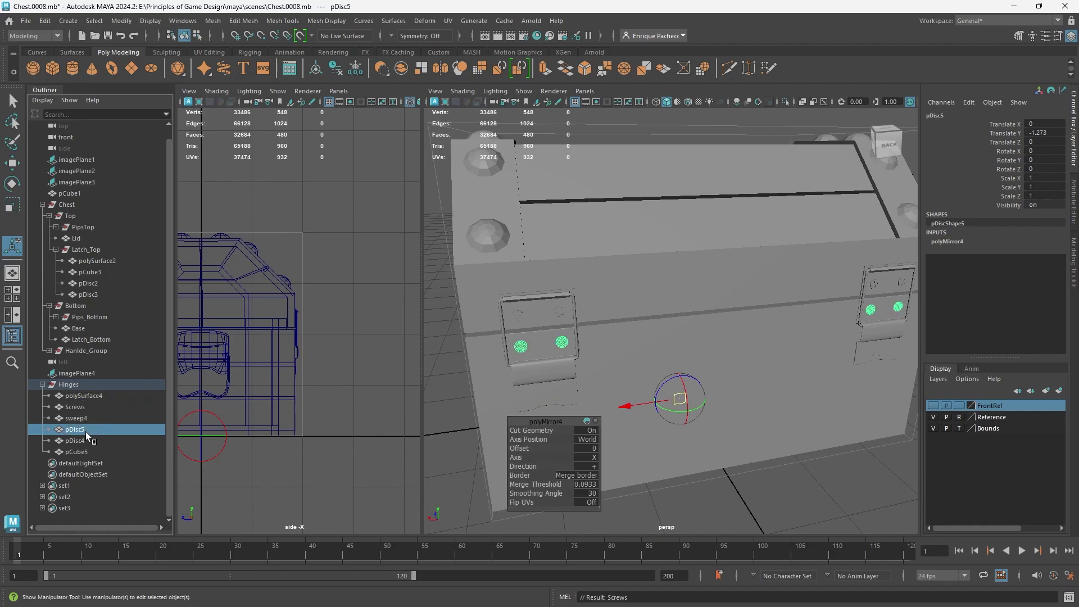
{"action": "double_click", "coordinate": [85, 430]}
{"action": "type", "text": "S"}
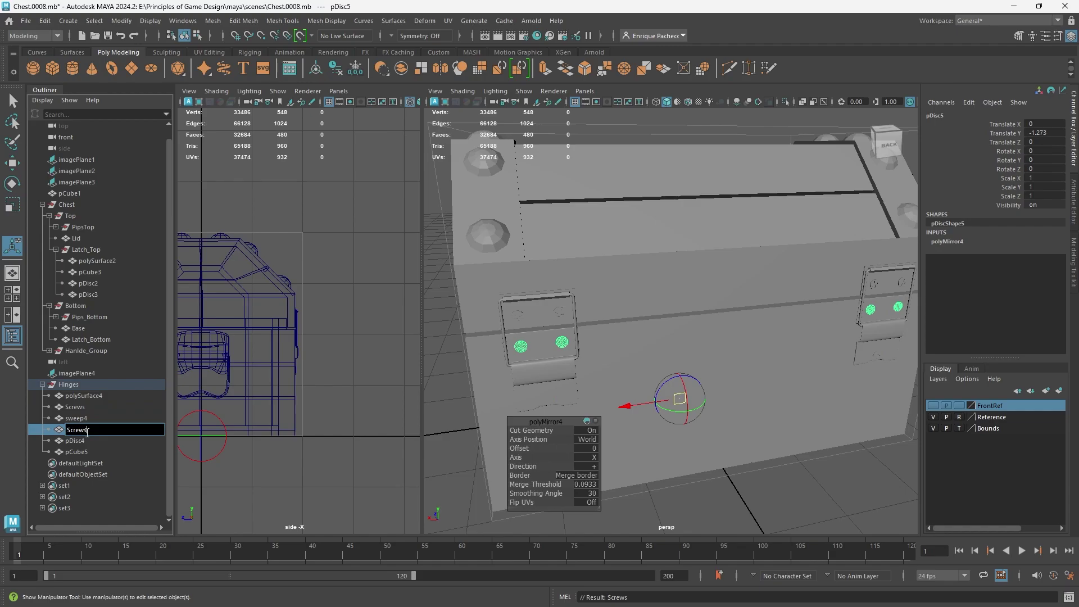
{"action": "type", "text": "crews"}
{"action": "left_click", "coordinate": [87, 437]}
{"action": "double_click", "coordinate": [86, 437]}
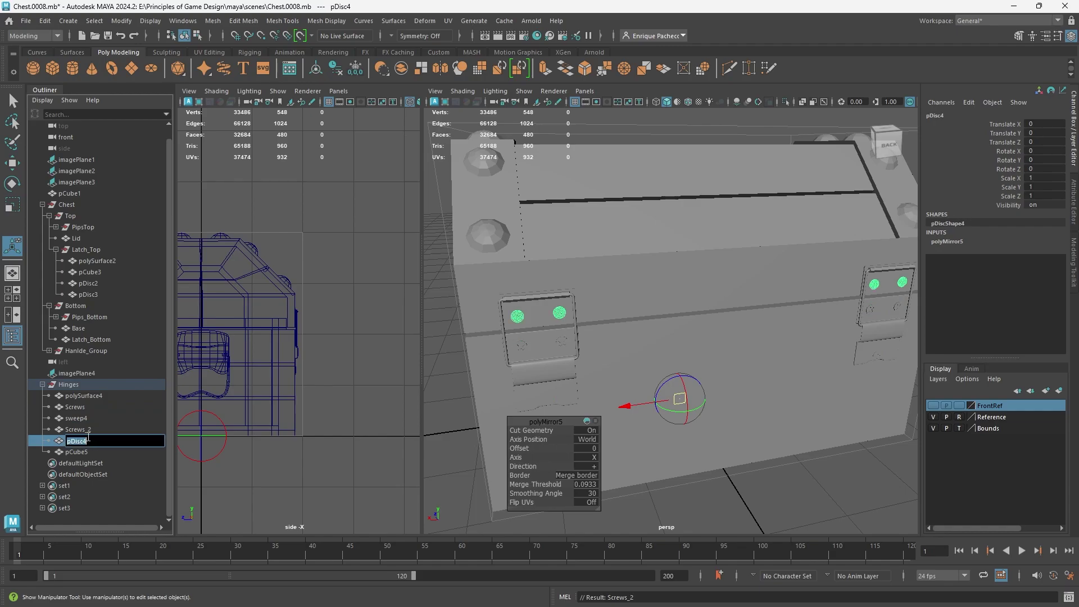
{"action": "type", "text": "Screws_3"}
Step: Rename the hinges' lower plate mesh as Bottom and the upper plate mesh as Top
{"action": "left_click", "coordinate": [92, 394]}
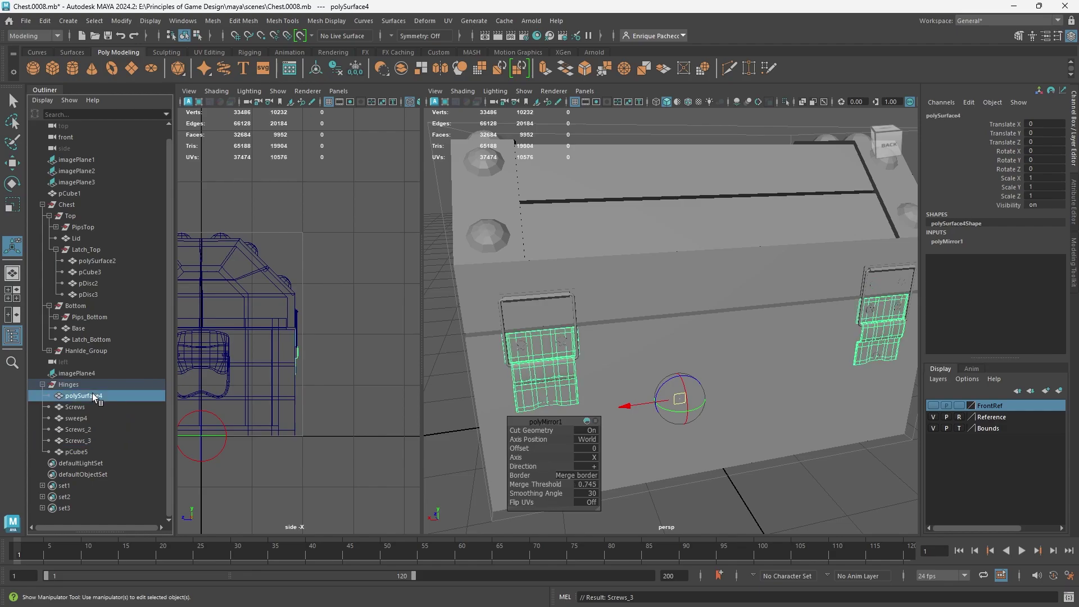
{"action": "double_click", "coordinate": [92, 393]}
{"action": "type", "text": "Bottom"}
{"action": "key", "text": "Return"}
{"action": "left_click", "coordinate": [79, 452]}
{"action": "double_click", "coordinate": [90, 452]}
{"action": "type", "text": "Top"}
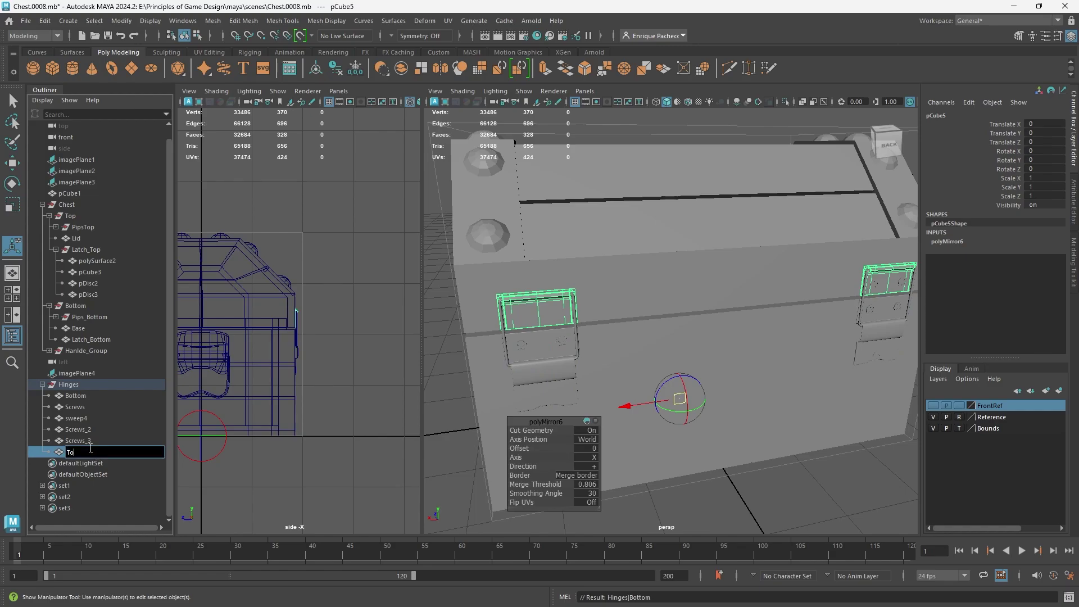
{"action": "key", "text": "Return"}
Step: Rename the hinges' wire loop mesh, sweep4, as Hinge
{"action": "left_click", "coordinate": [85, 419]}
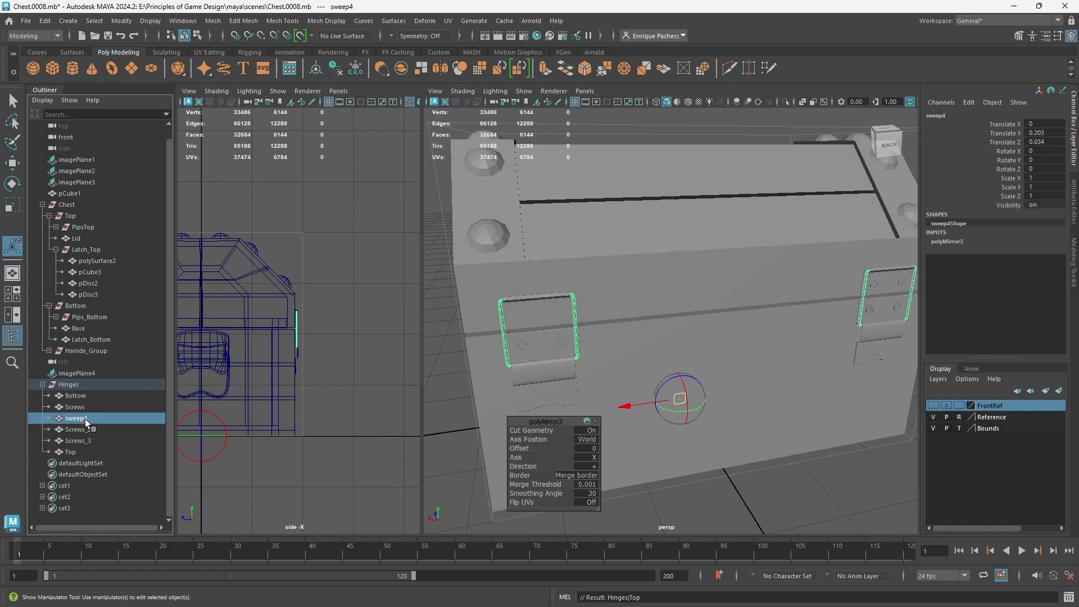
{"action": "double_click", "coordinate": [85, 419]}
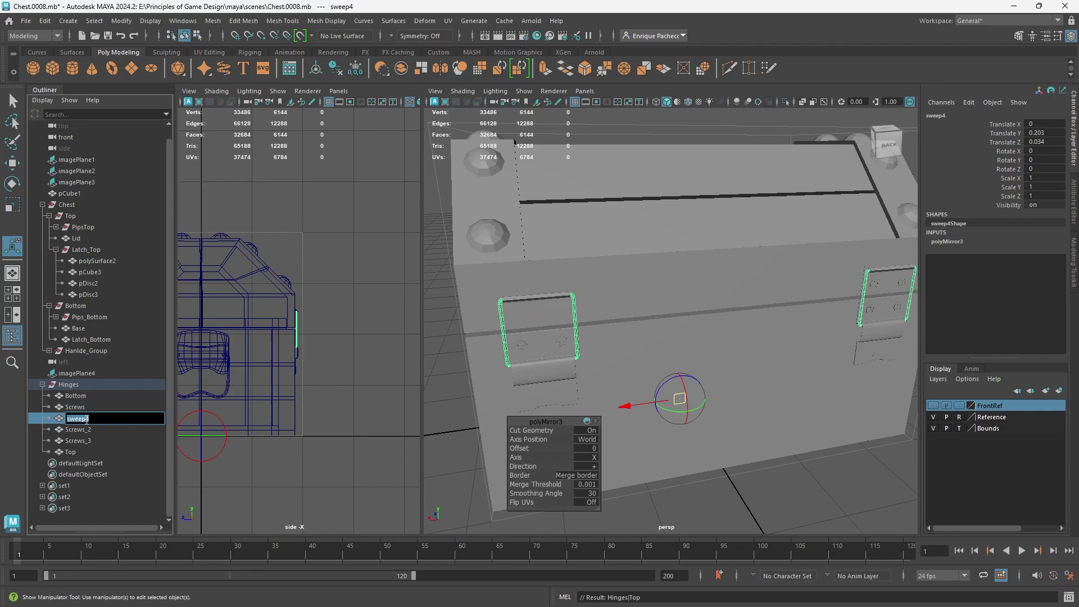
{"action": "type", "text": "Hinge"}
{"action": "key", "text": "Return"}
Step: Parent the Hinges group under the Chest group
{"action": "left_click", "coordinate": [88, 385]}
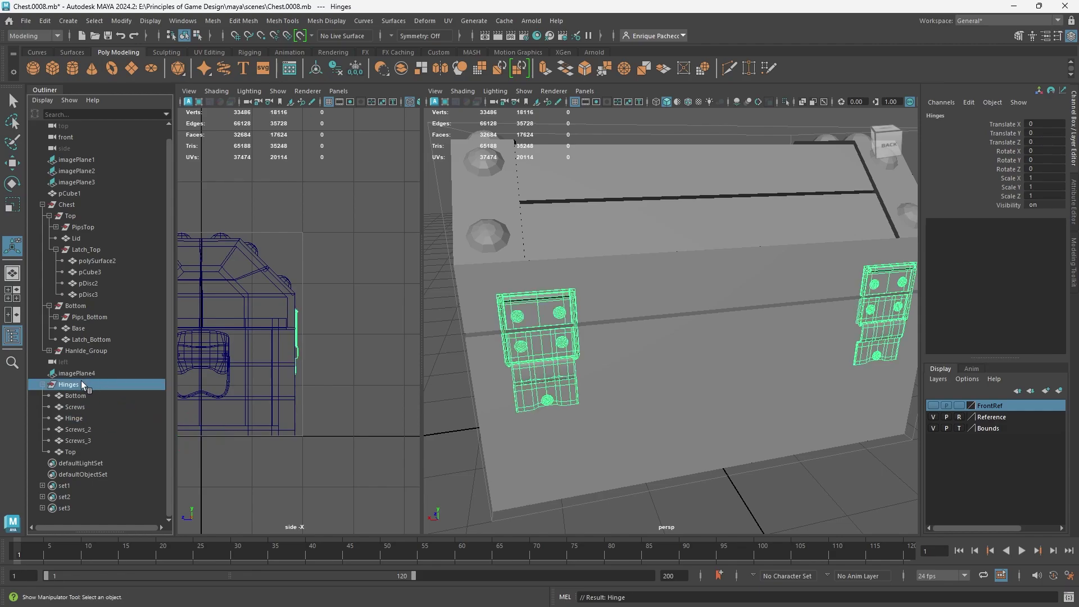
{"action": "left_click_drag", "start_coordinate": [81, 380], "coordinate": [86, 208]}
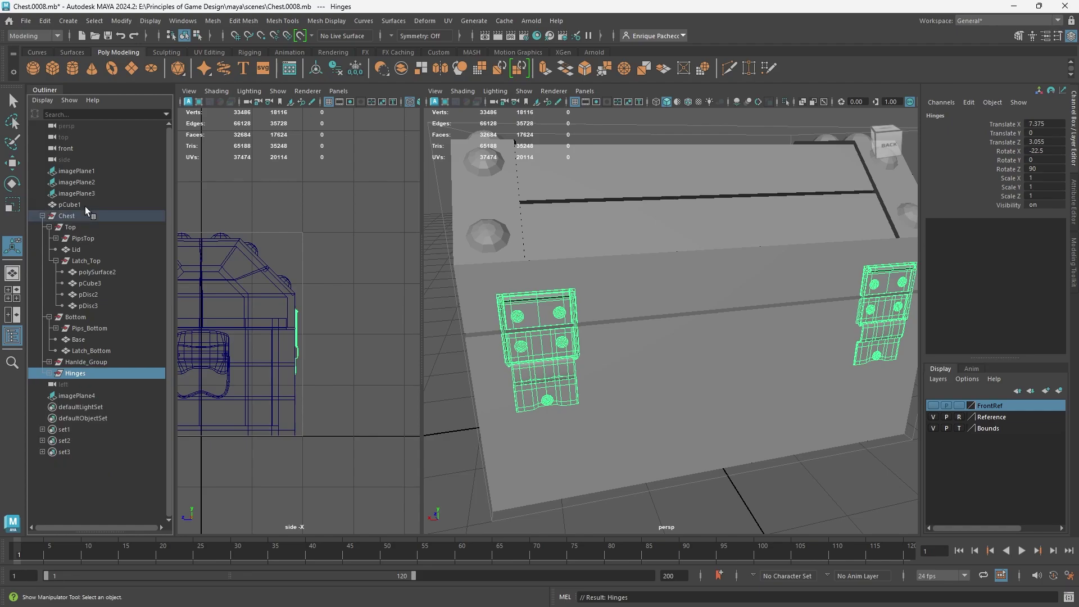
{"action": "left_click_drag", "start_coordinate": [586, 407], "coordinate": [660, 453], "text": "alt"}
{"action": "scroll", "coordinate": [644, 443], "scroll_direction": "down", "scroll_amount": 3}
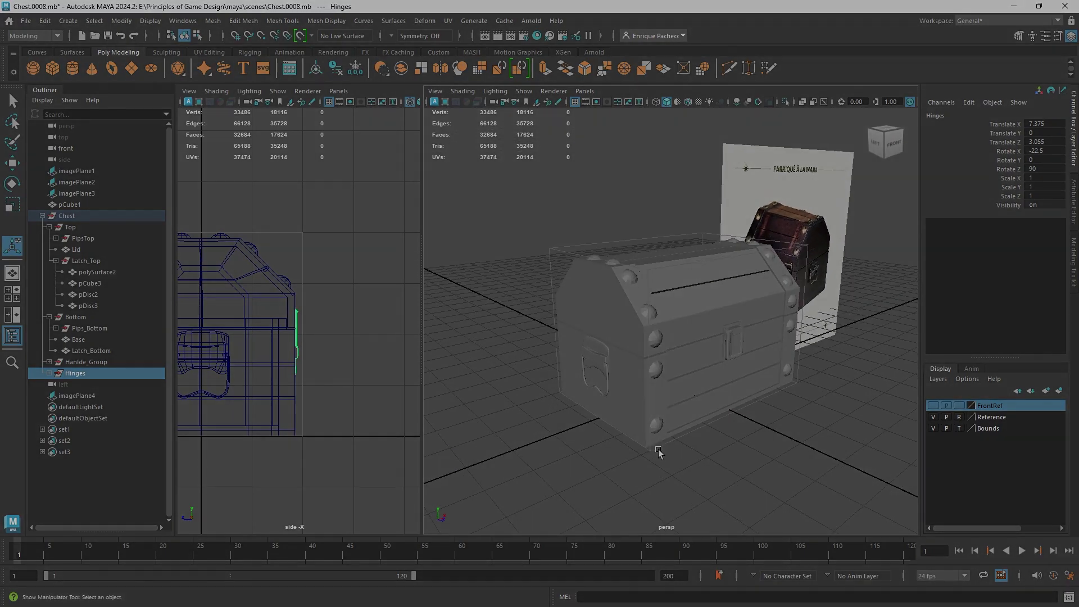